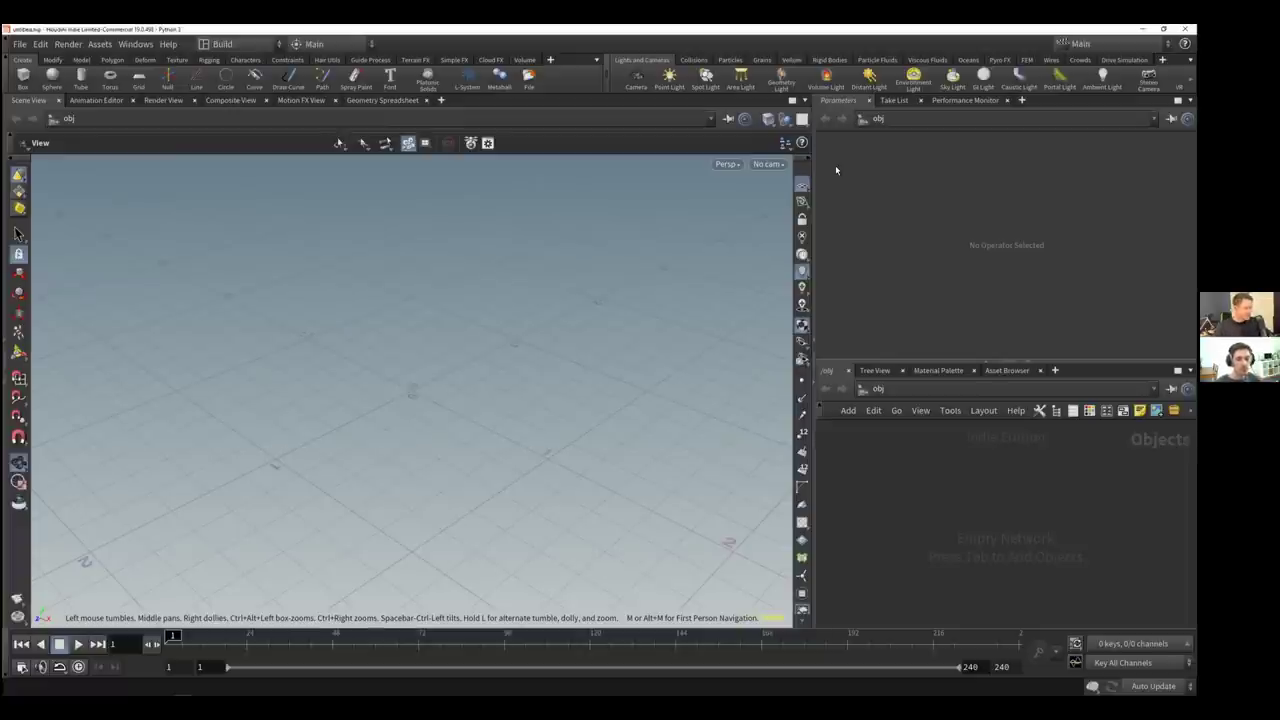
Switch to Firefox and open the colourful ribbons post on the artist's Instagram profile as a reference
key("alt+Tab")
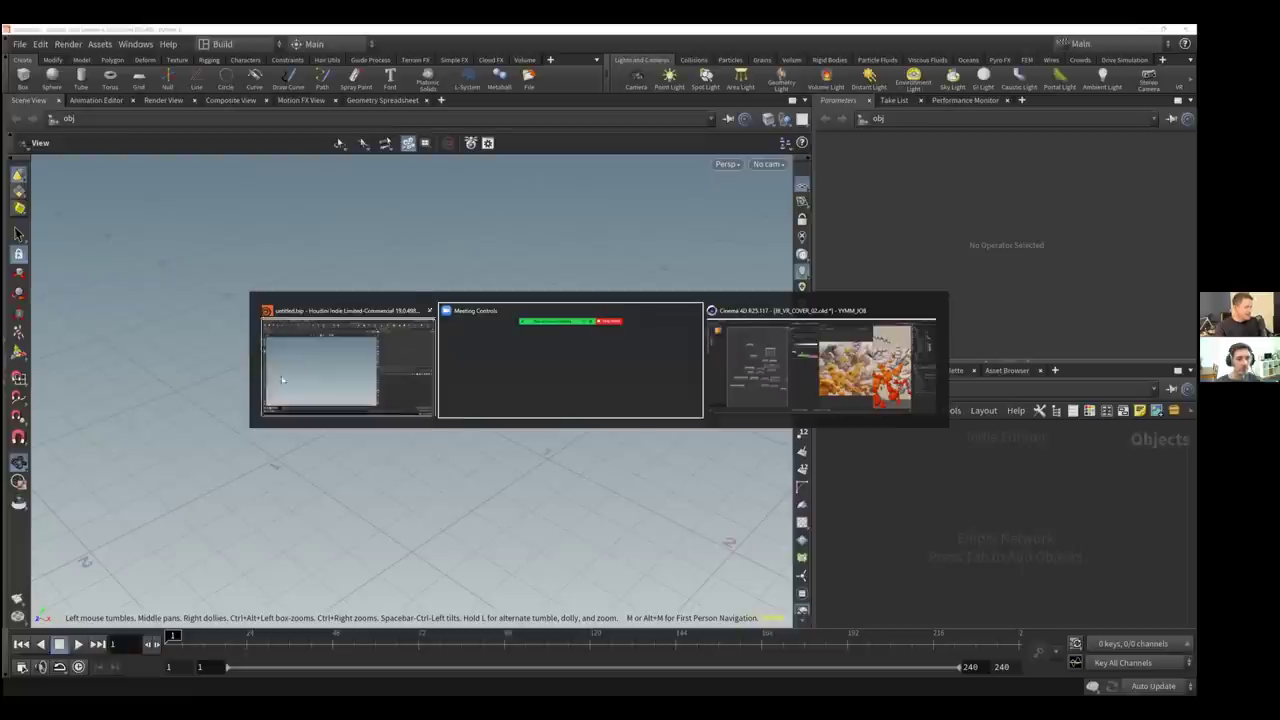
left_click(115, 688)
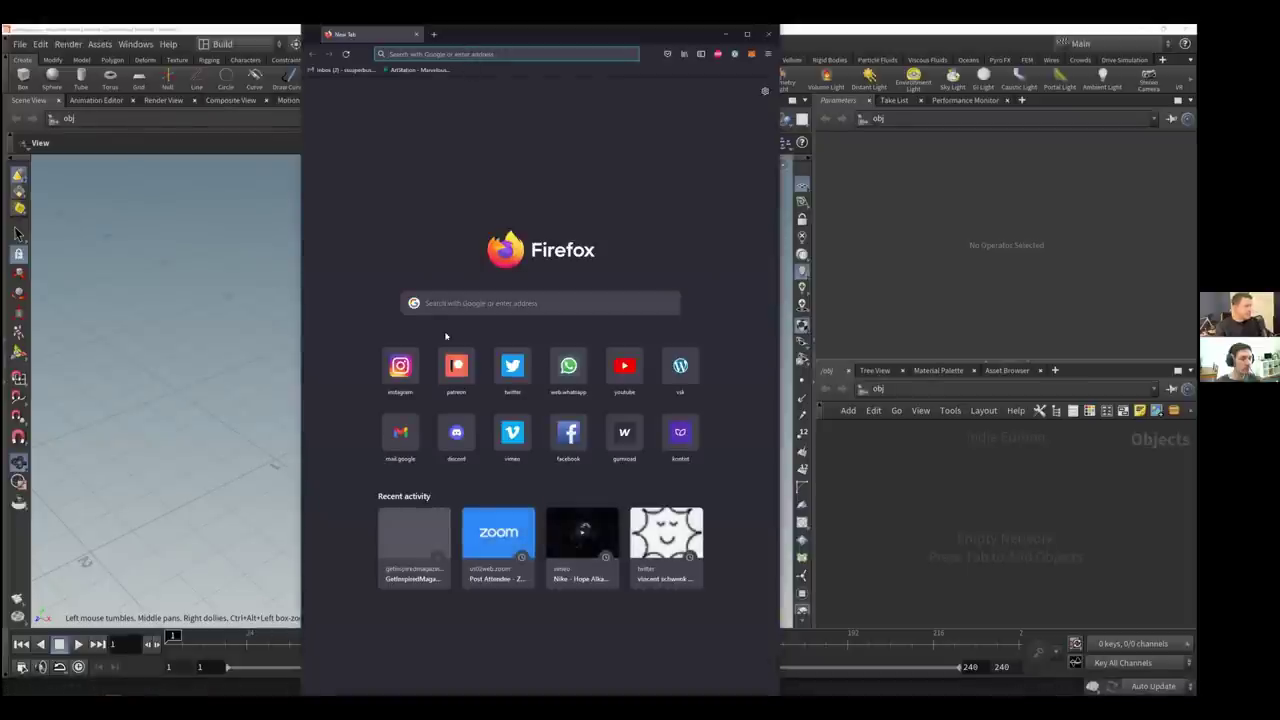
left_click(400, 367)
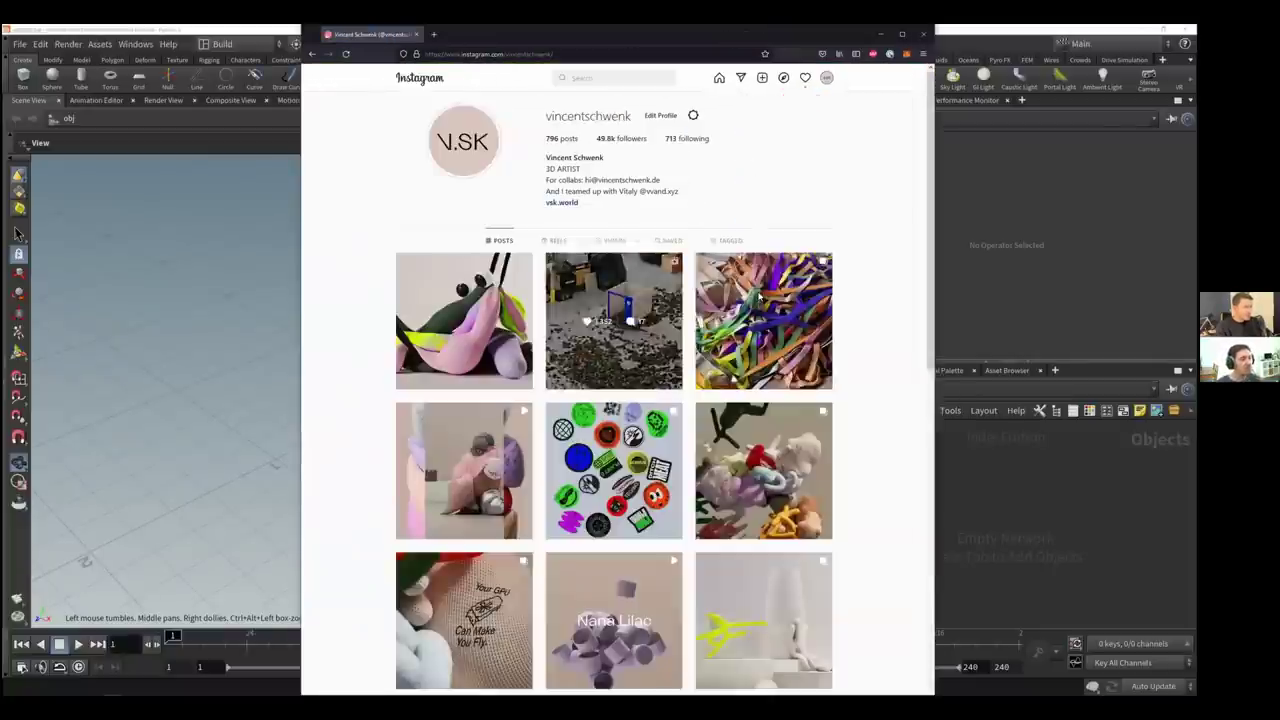
left_click(753, 295)
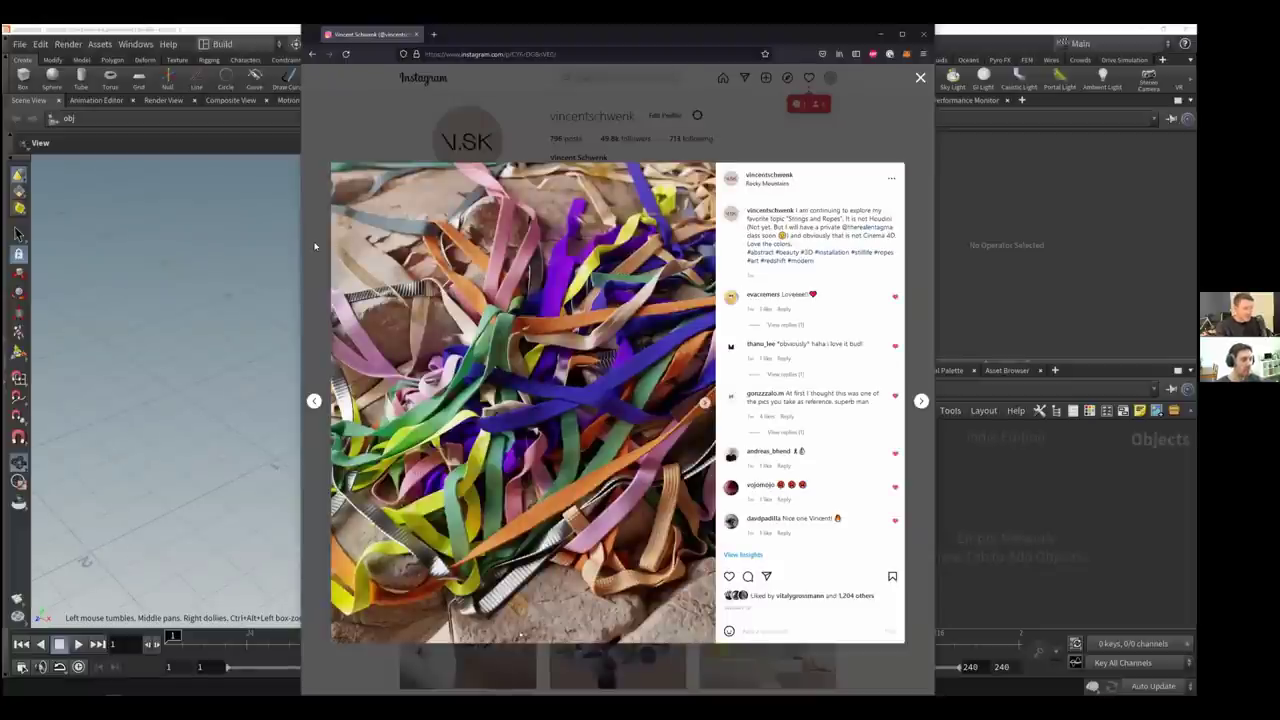
Play the ribbon video stored in the INSTAGRAM folder in File Explorer and return to Houdini
key("alt+Tab")
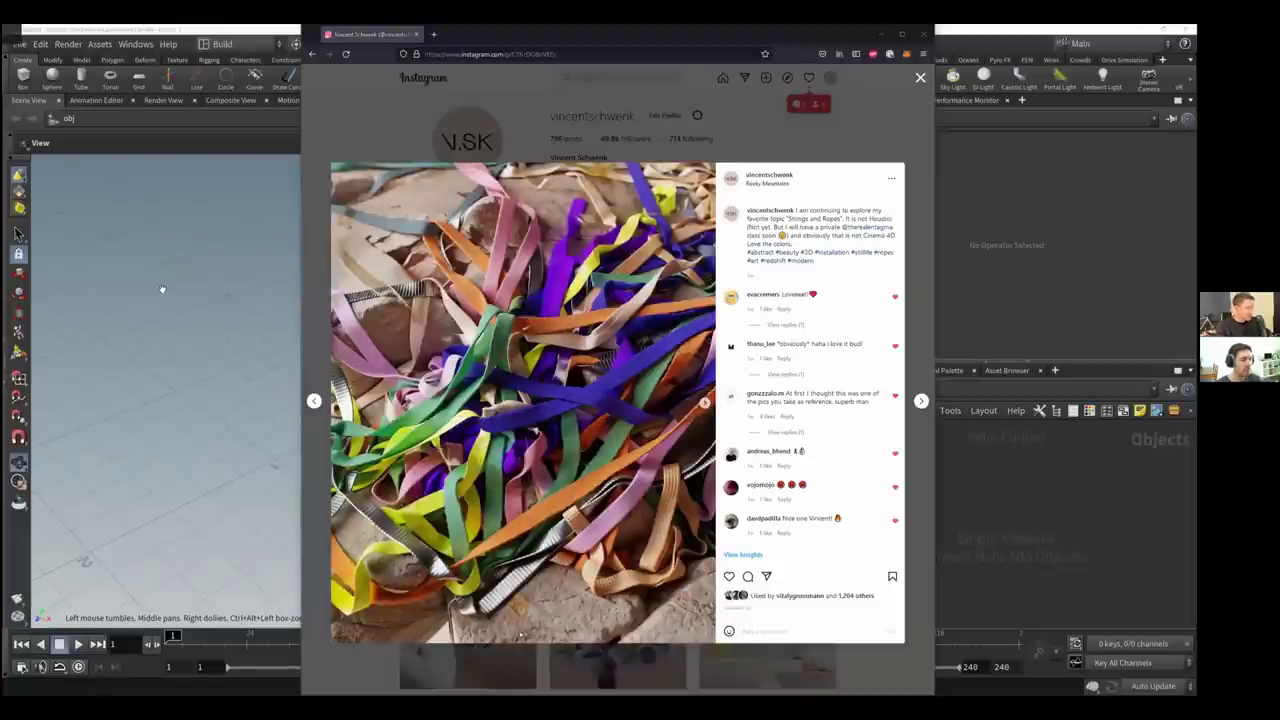
left_click(78, 688)
key("super+e")
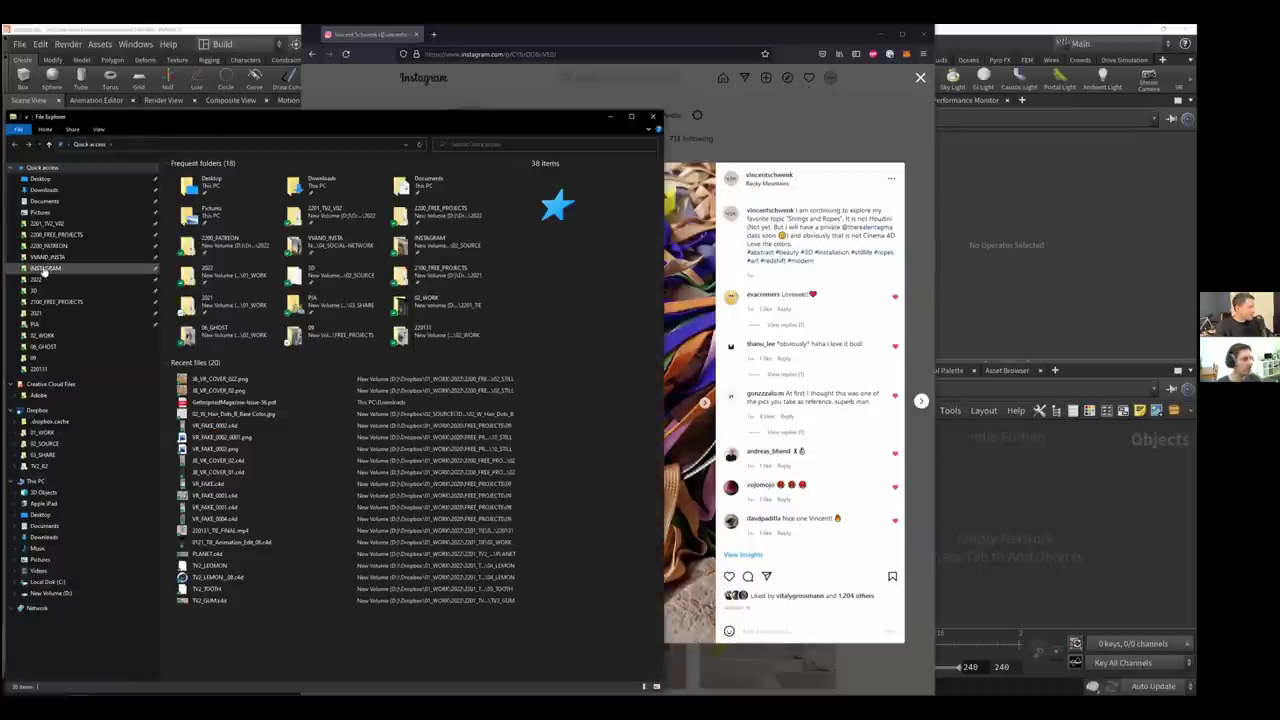
left_click(44, 268)
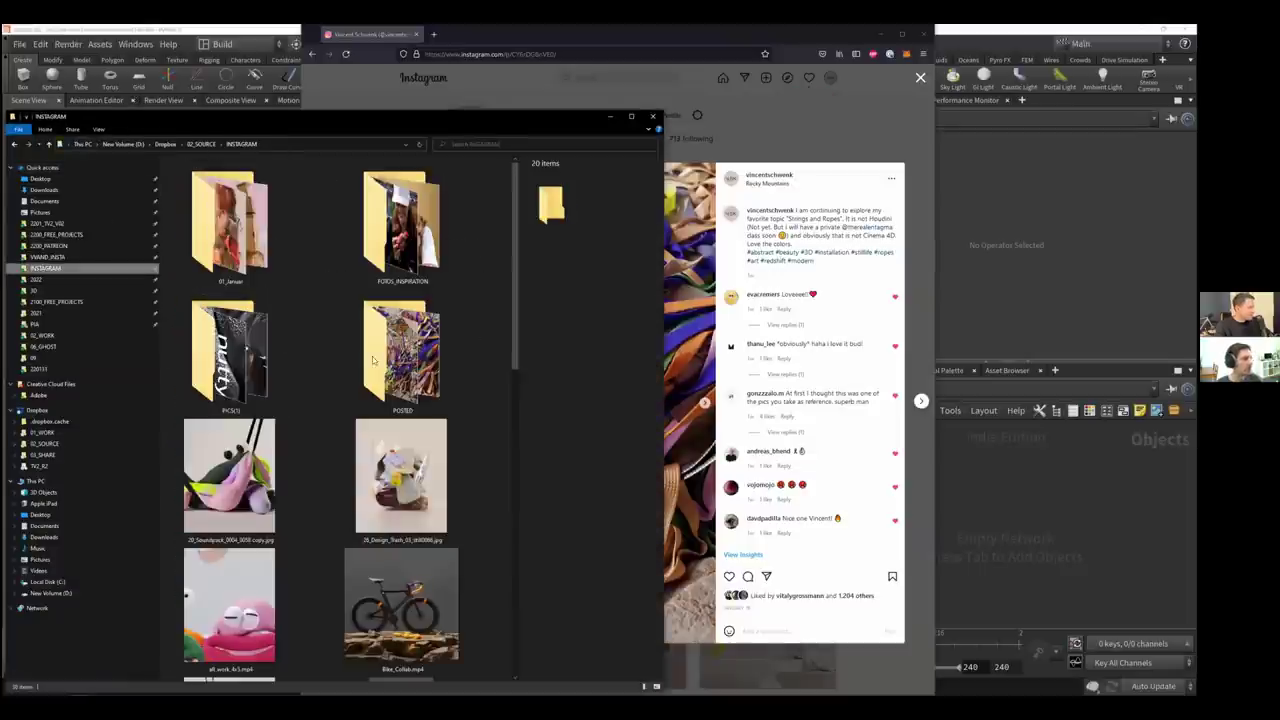
scroll(400, 480, "down", 6)
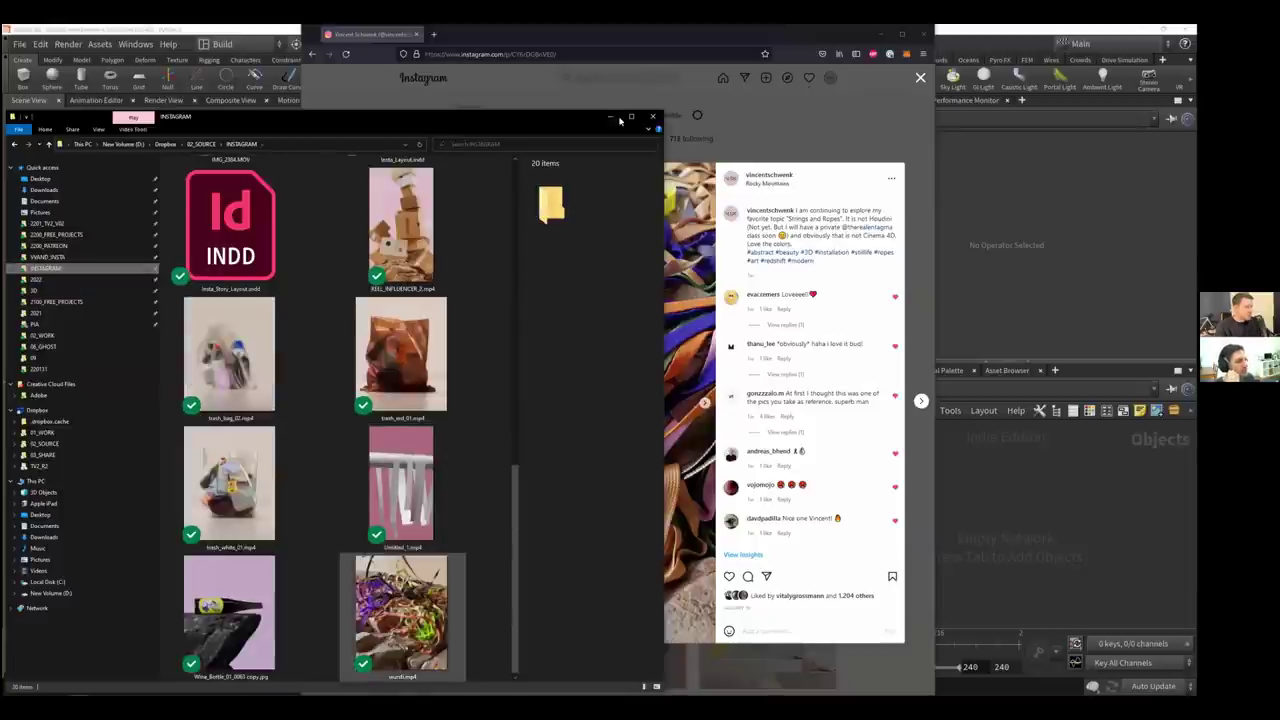
double_click(400, 614)
left_click(610, 56)
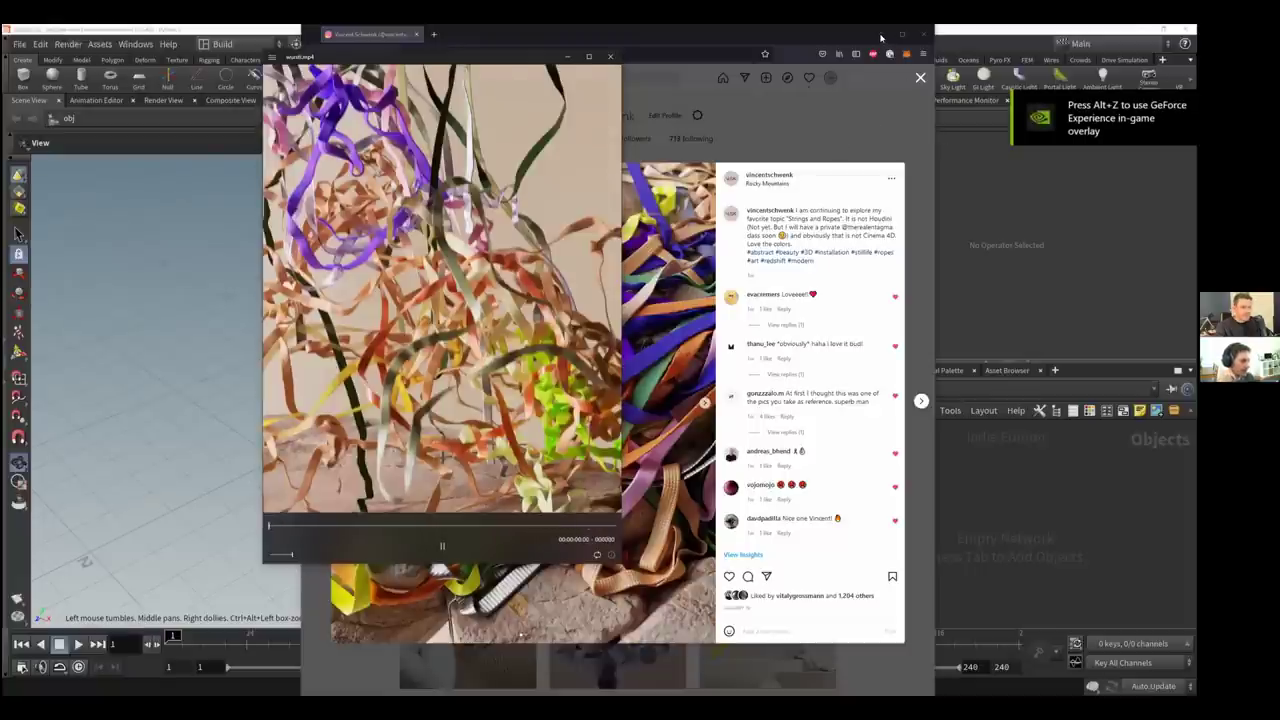
left_click(610, 57)
left_click(881, 37)
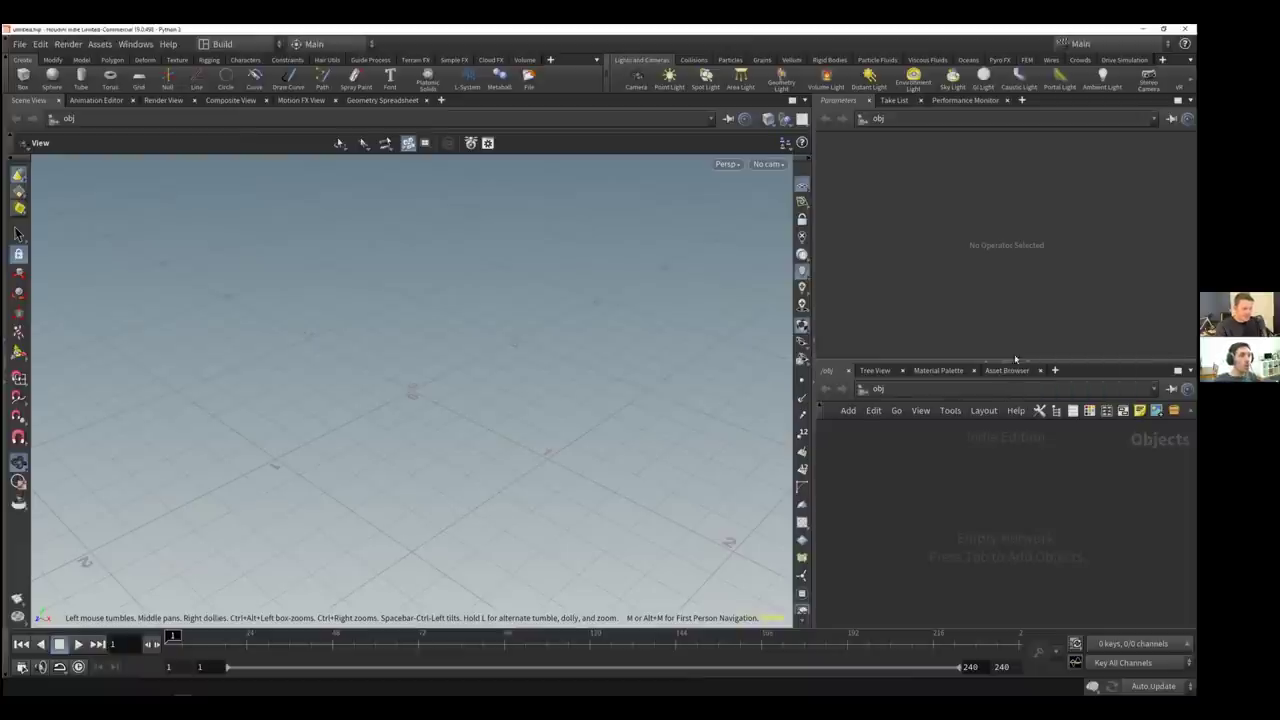
left_click(1010, 363)
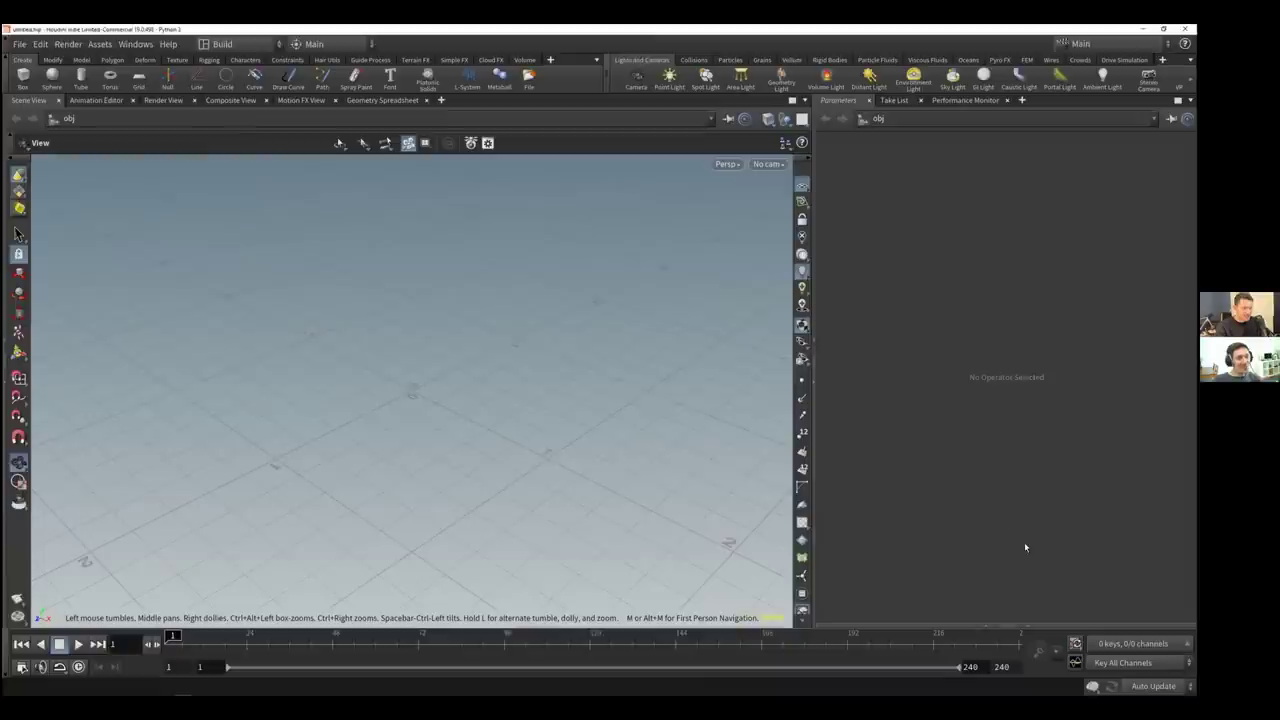
left_click(1025, 626)
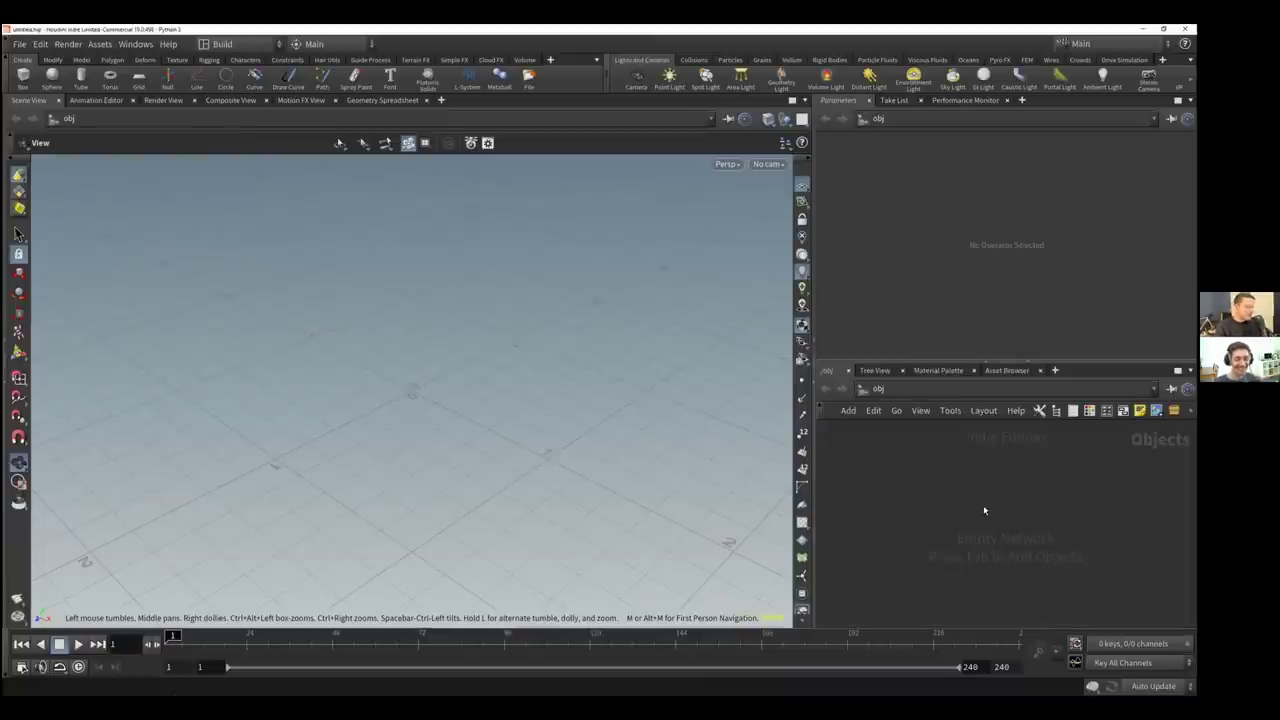
Create a Geometry object in the object network and go inside it
key("Tab")
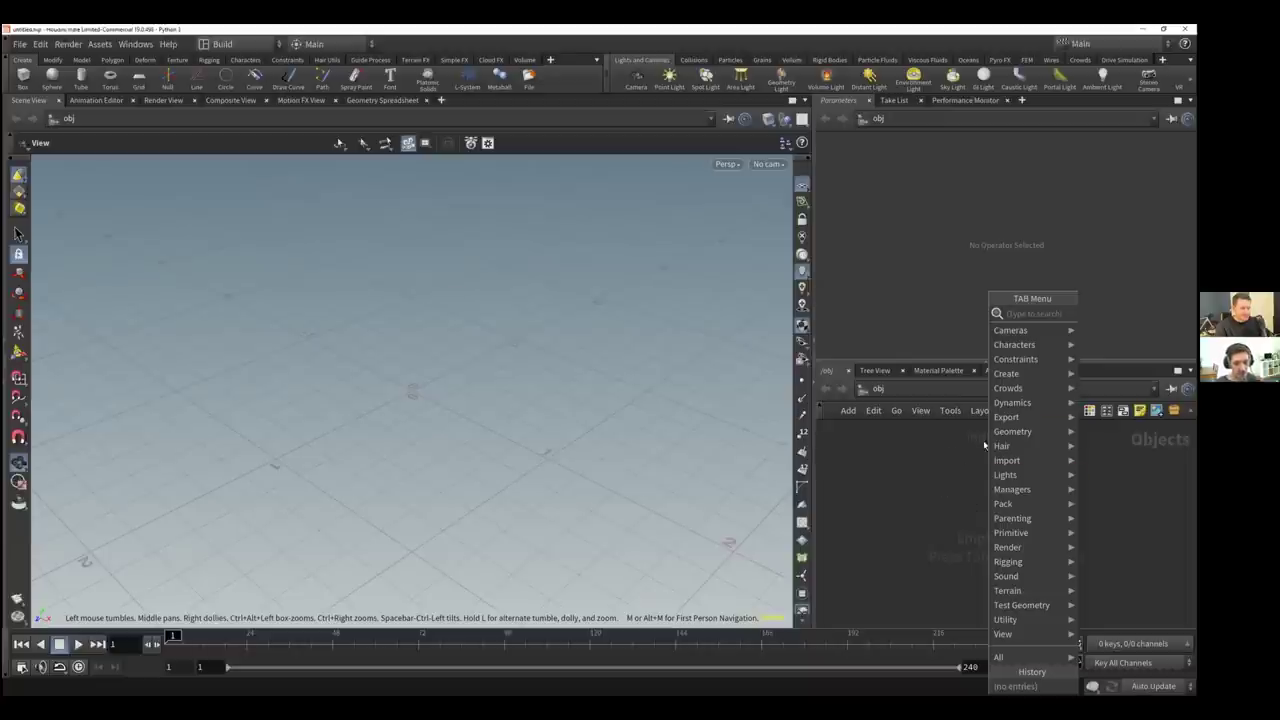
mouse_move(1021, 437)
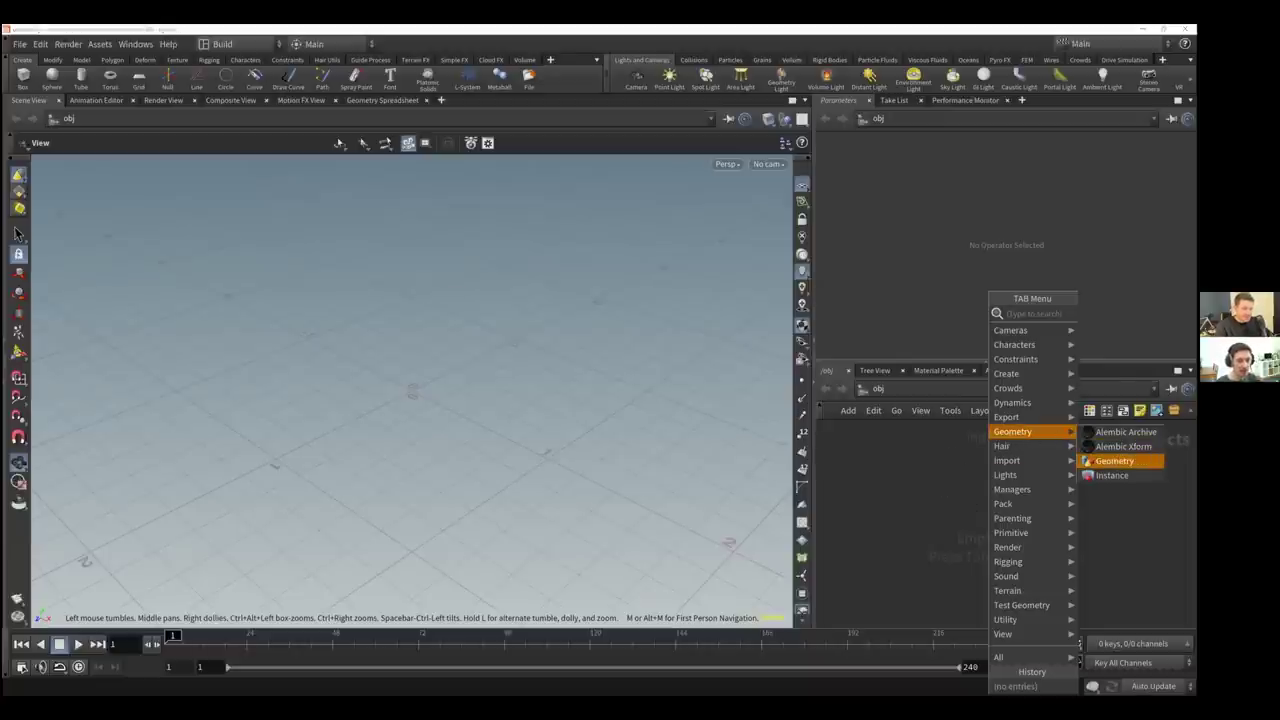
left_click(1114, 461)
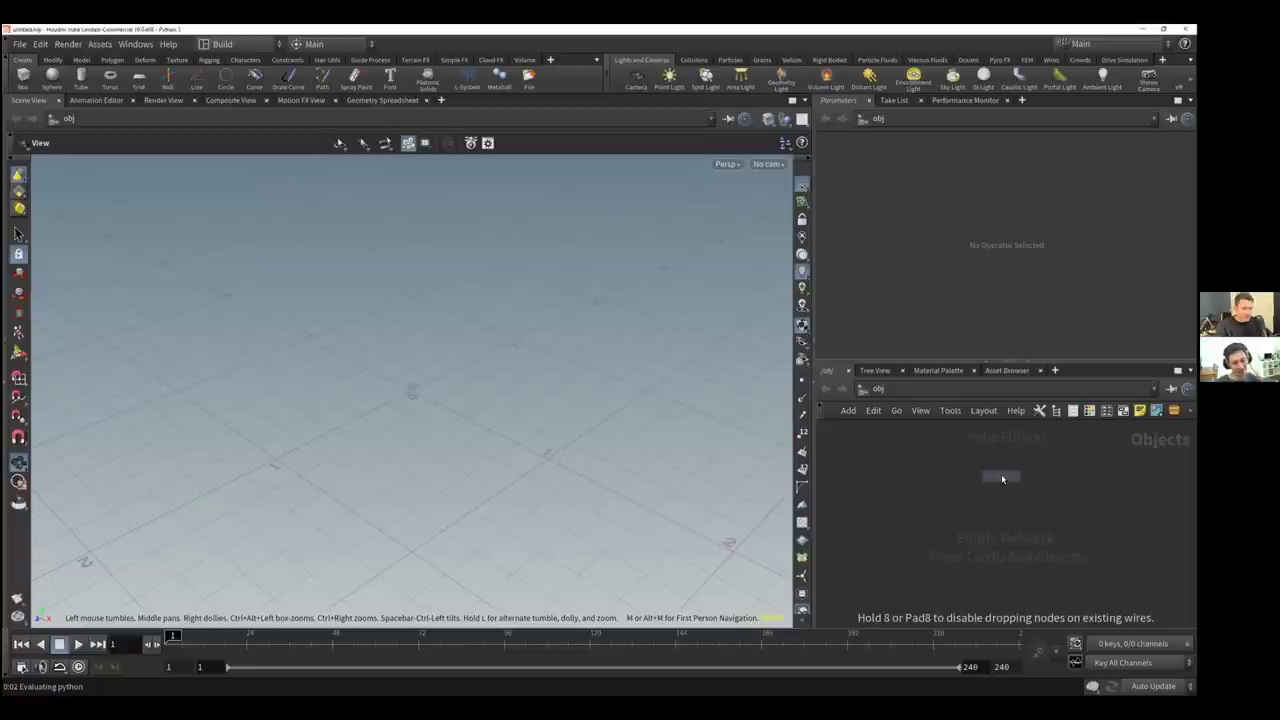
left_click(1001, 477)
mouse_move(1004, 478)
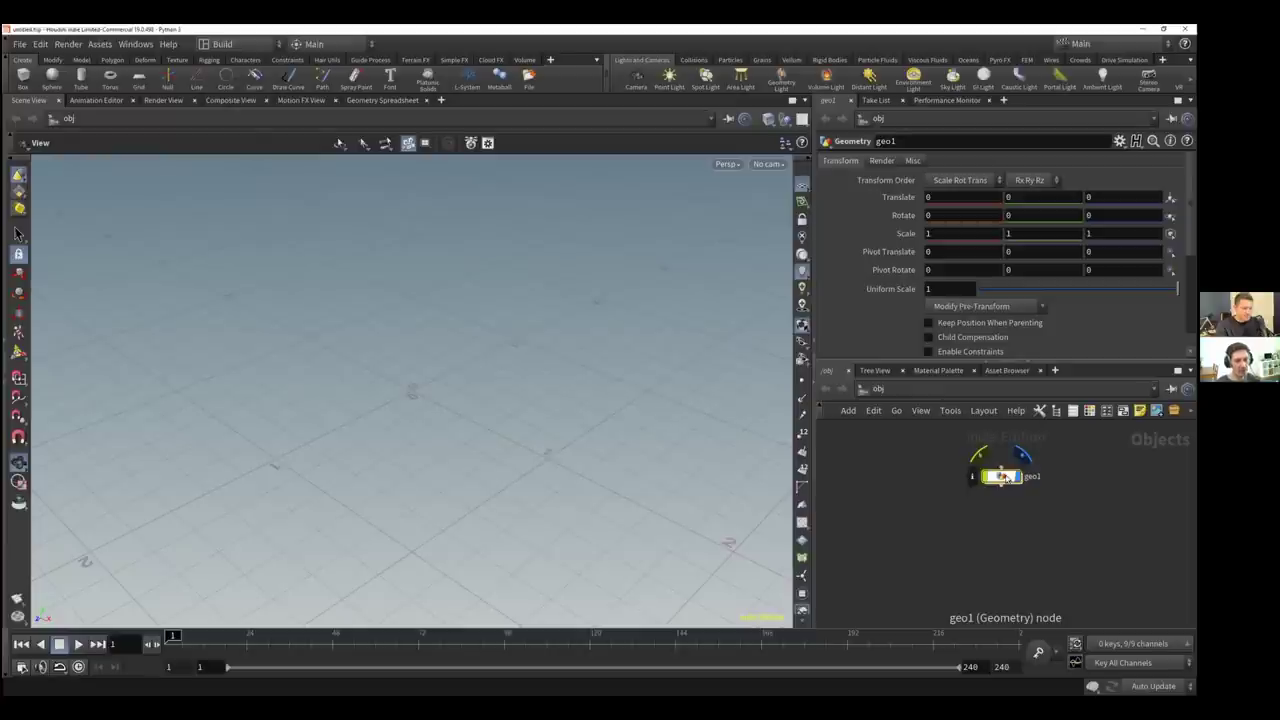
double_click(1002, 476)
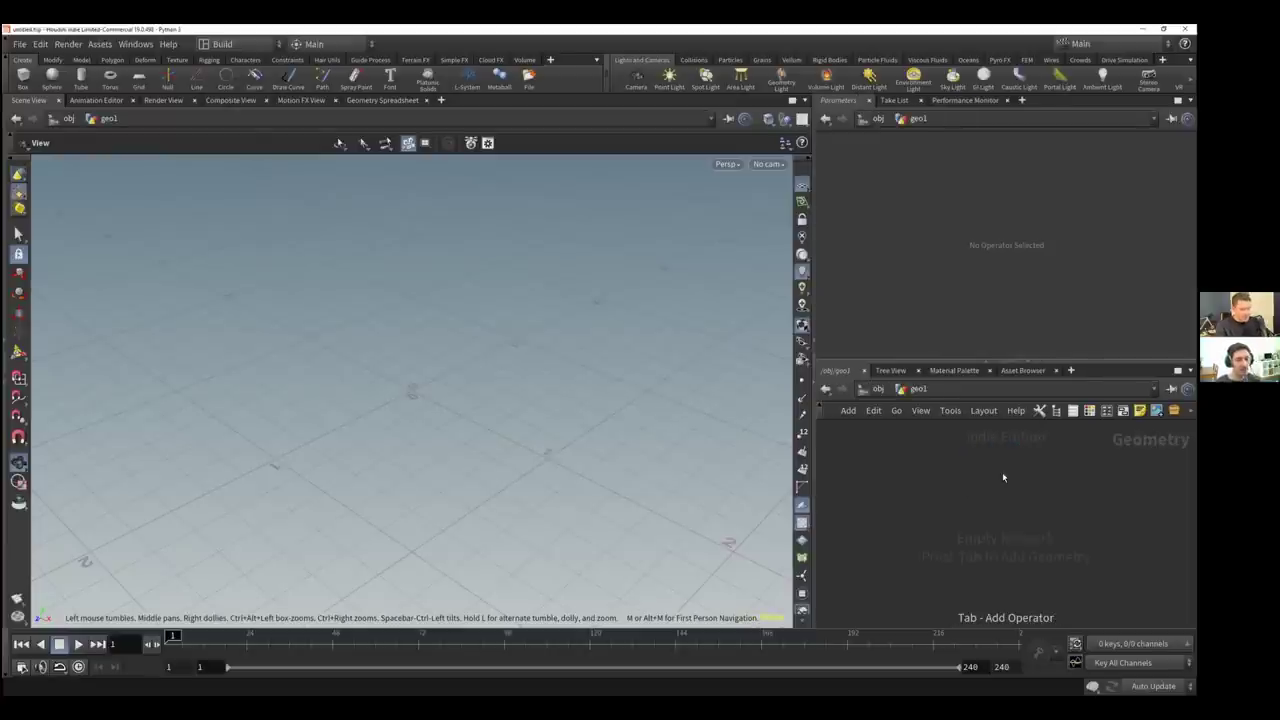
key("Tab")
type("cyc")
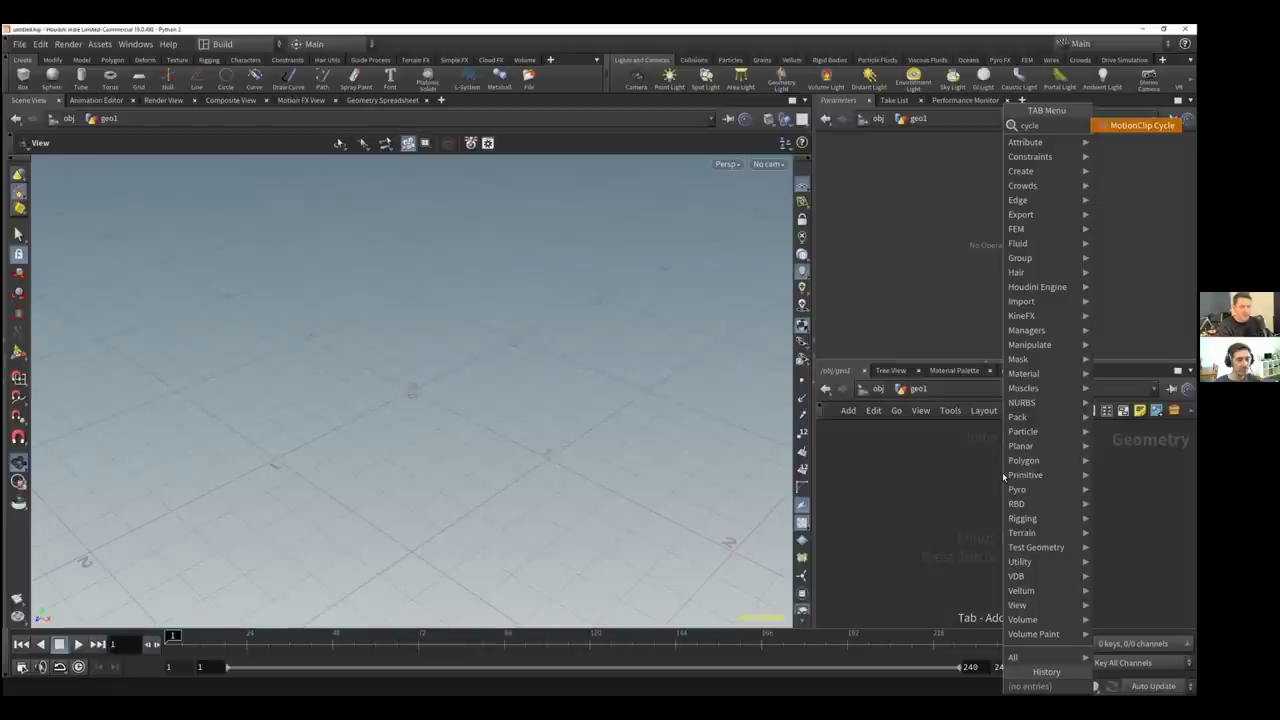
key("BackSpace")
type("l")
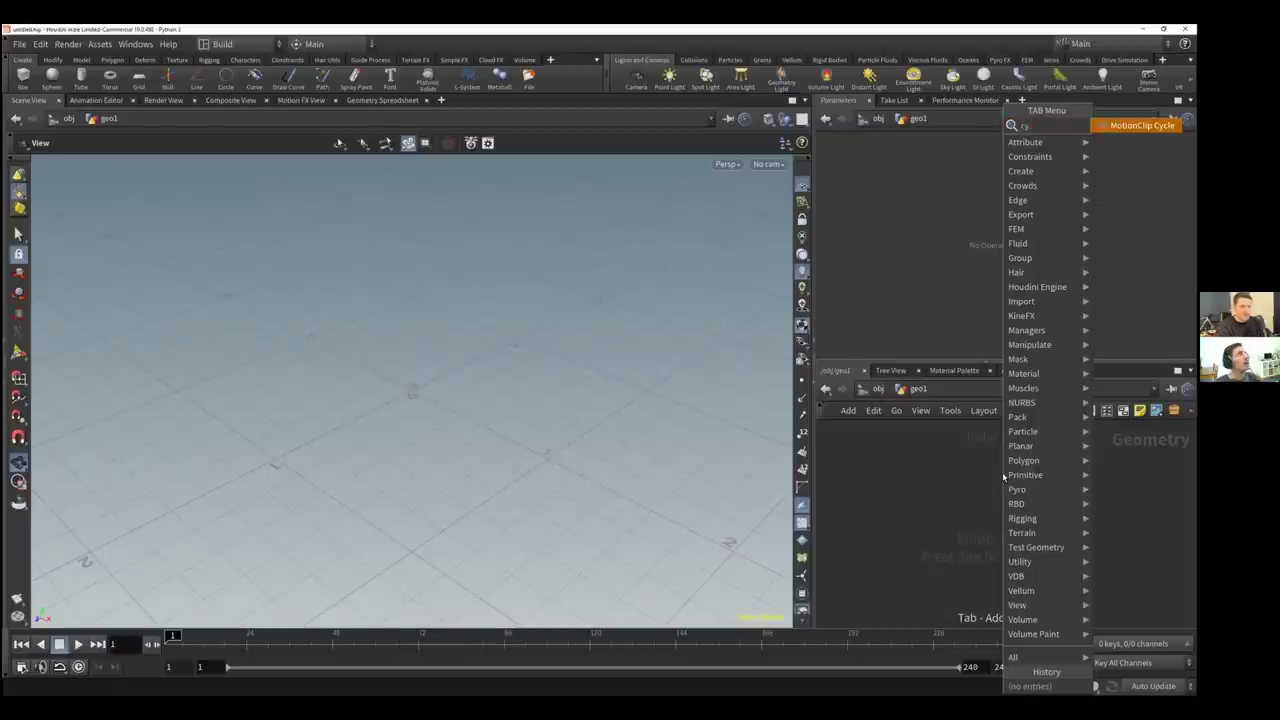
key("BackSpace")
key("BackSpace")
type("cy")
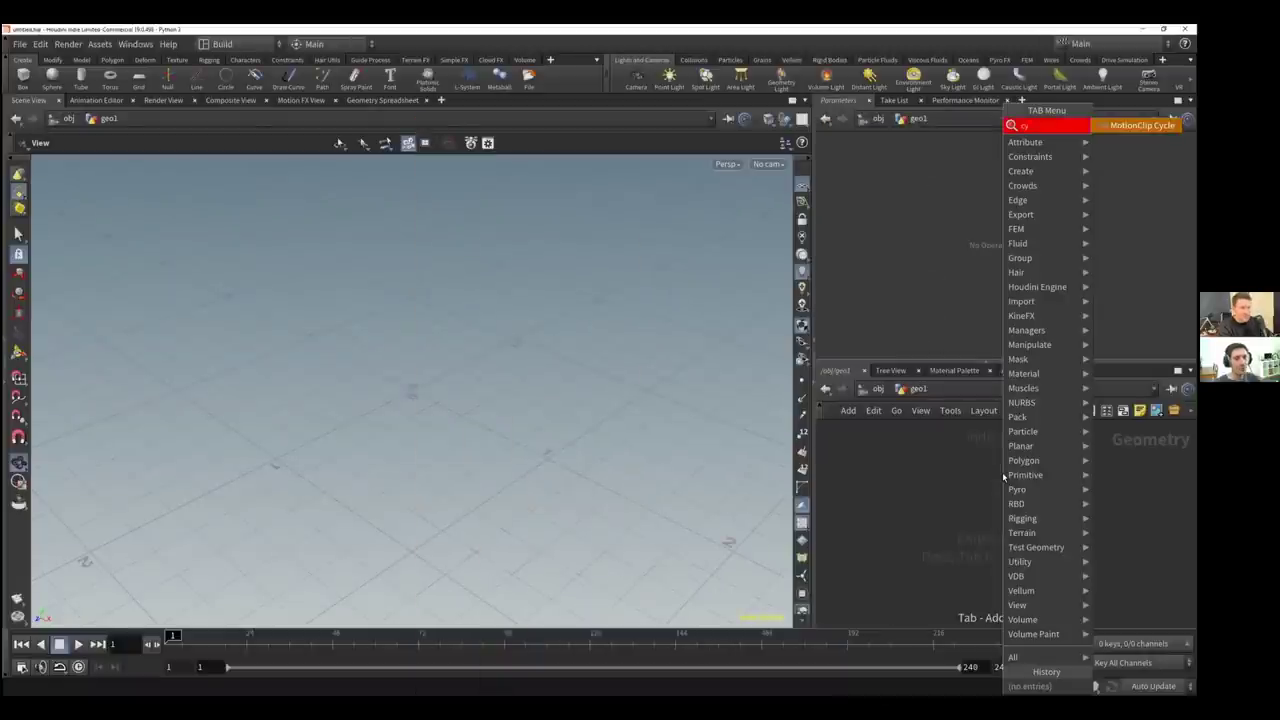
key("BackSpace")
key("BackSpace")
Add a Tube node to the geometry network and enable its End Caps
type("tube")
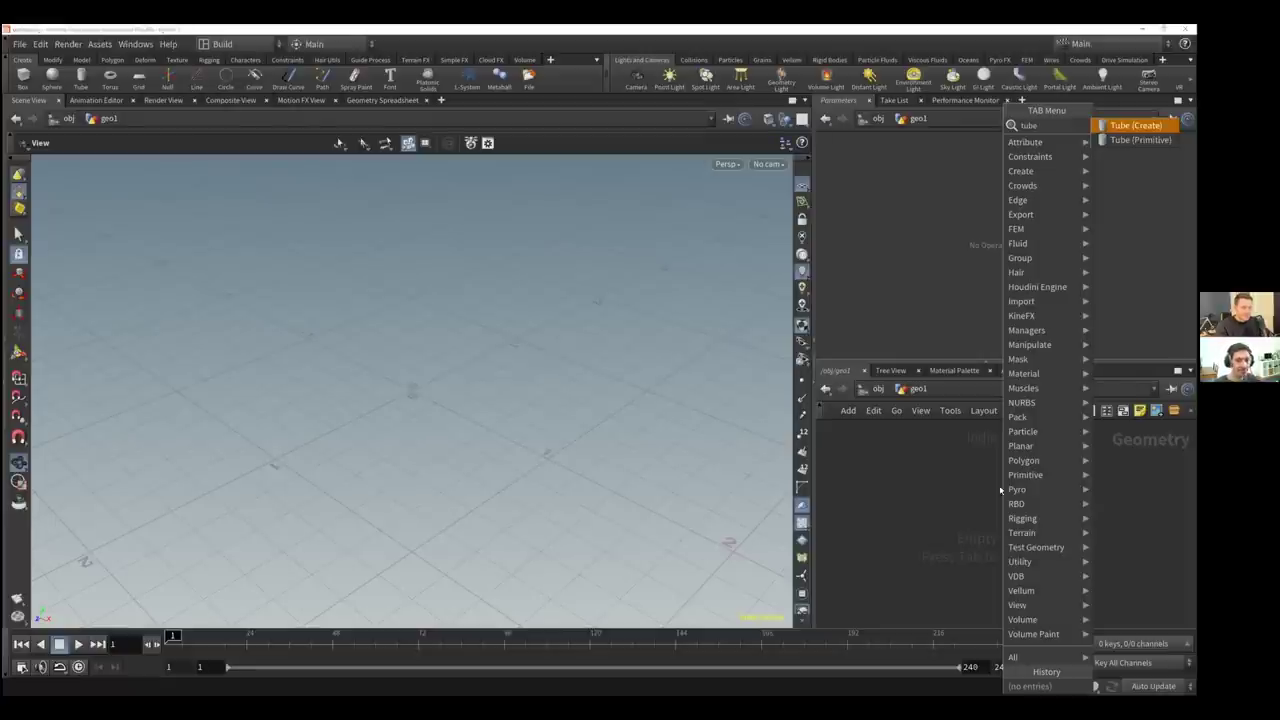
key("Return")
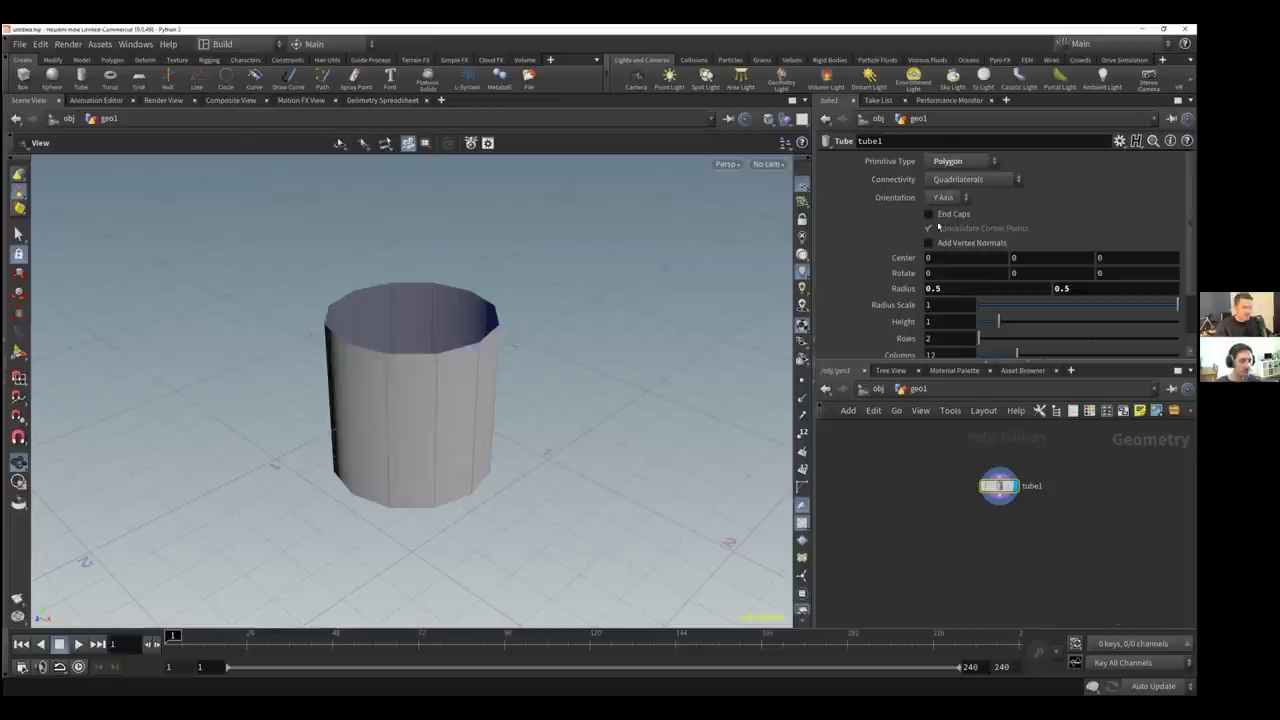
left_click(929, 214)
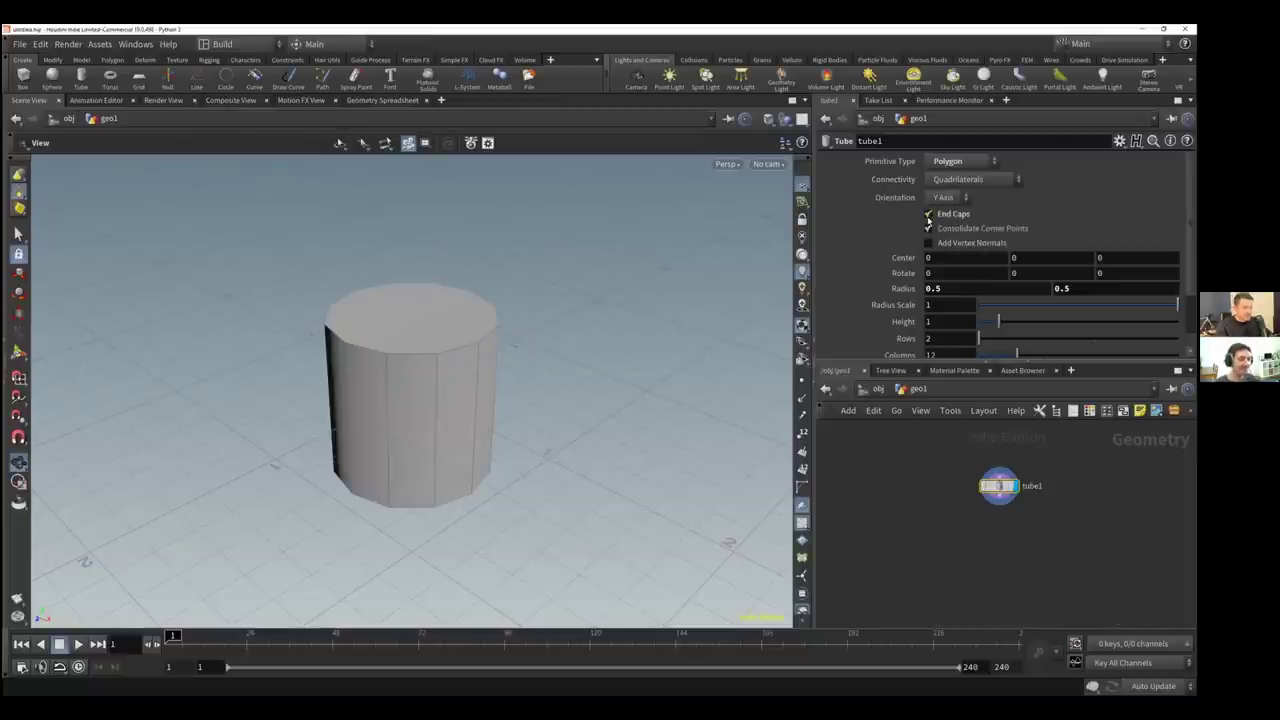
Set the tube's rotation about the X axis to 90 degrees
left_click(928, 273)
type("90")
key("Return")
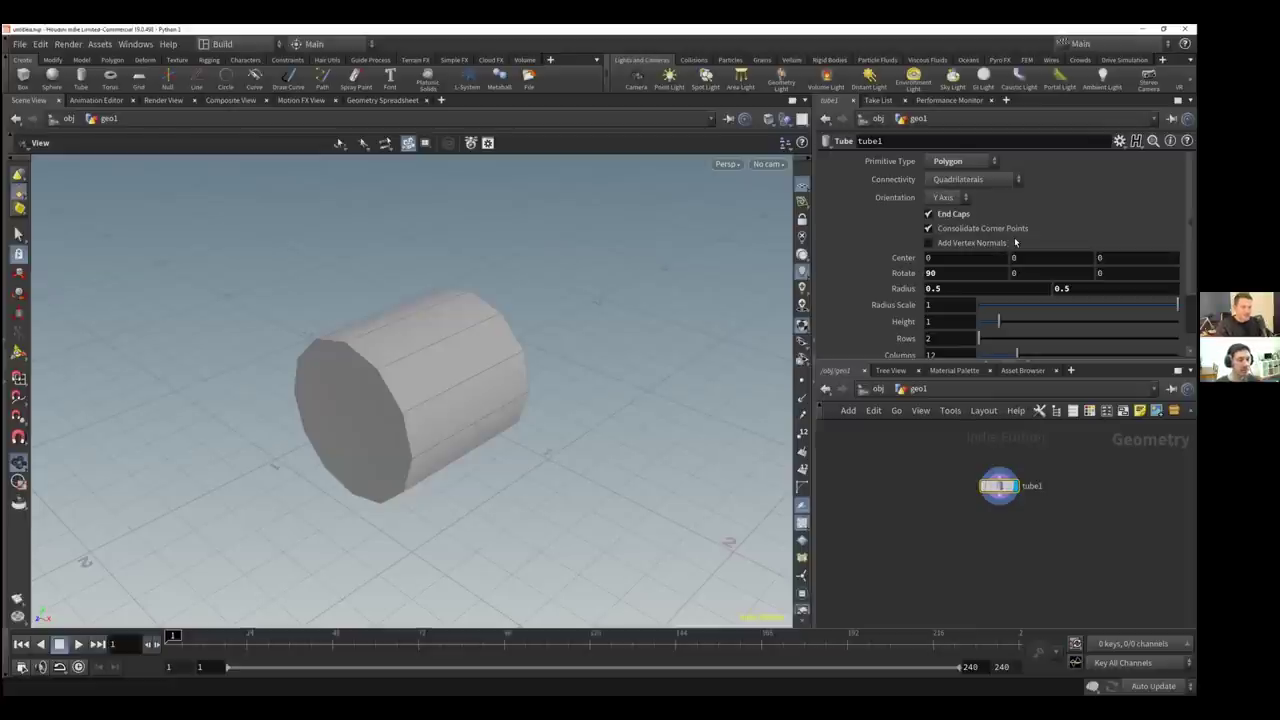
Set both radius values of the tube to 0.1
left_click(949, 288)
type(".1")
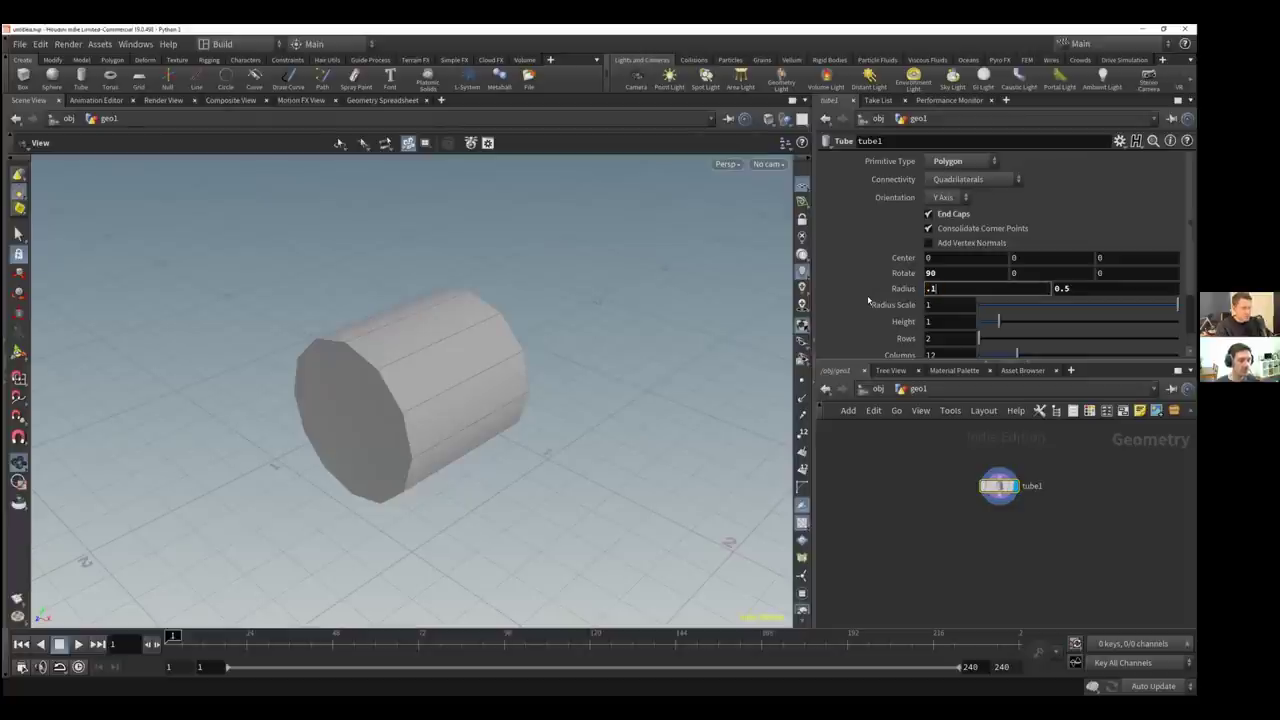
key("Return")
left_click_drag(1074, 288, 1027, 295)
type(".1")
key("Return")
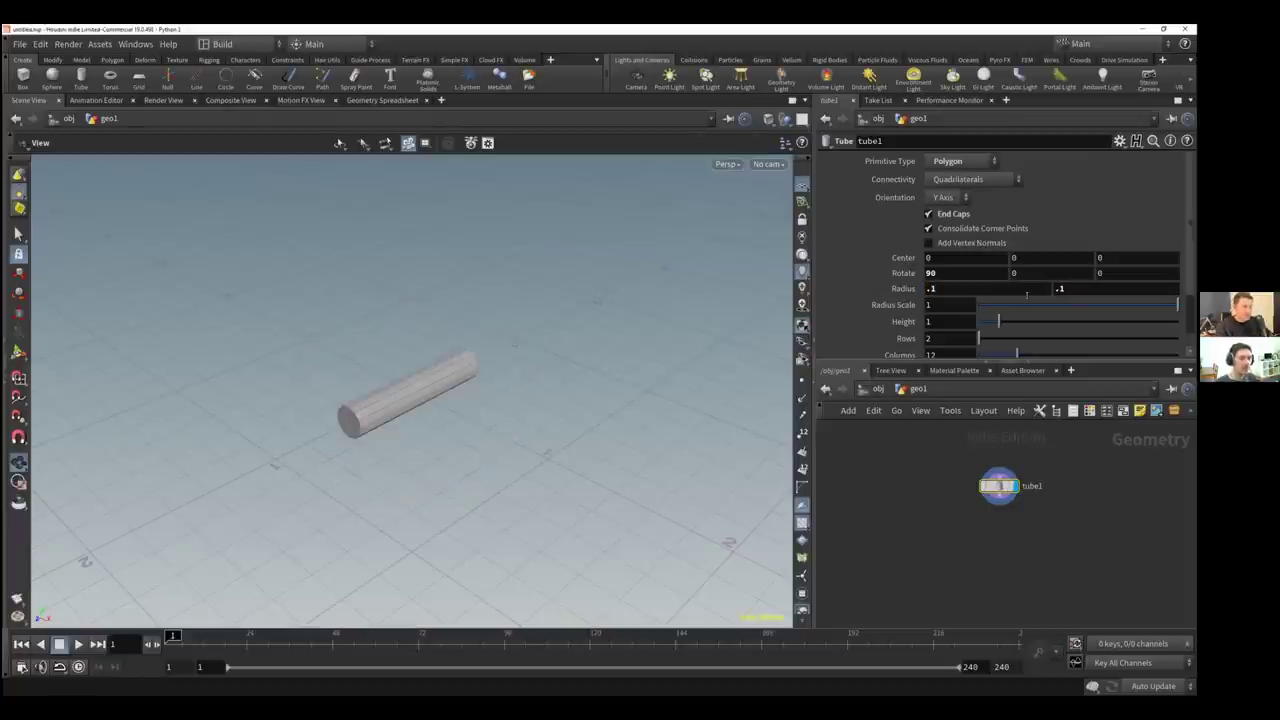
left_click_drag(942, 290, 865, 293)
type("1")
key("Return")
key("ctrl+z")
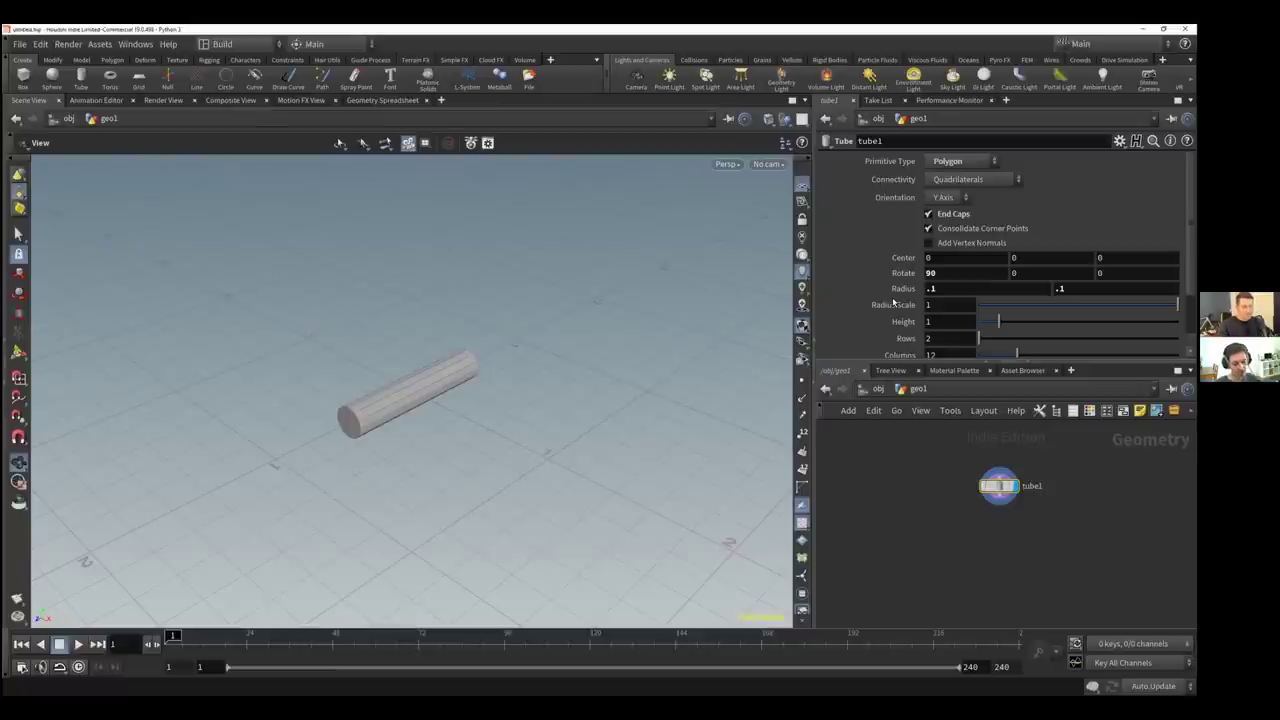
double_click(931, 288)
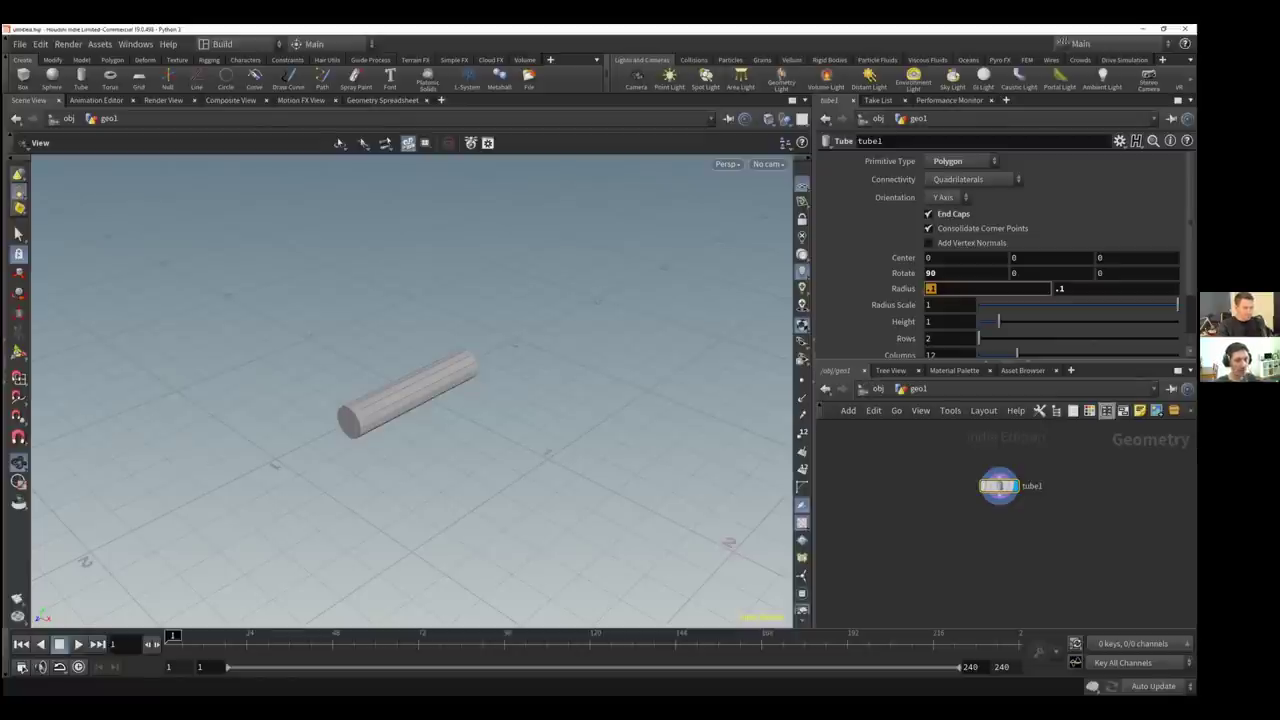
Set the tube's number of columns to 32
scroll(878, 318, "down", 1)
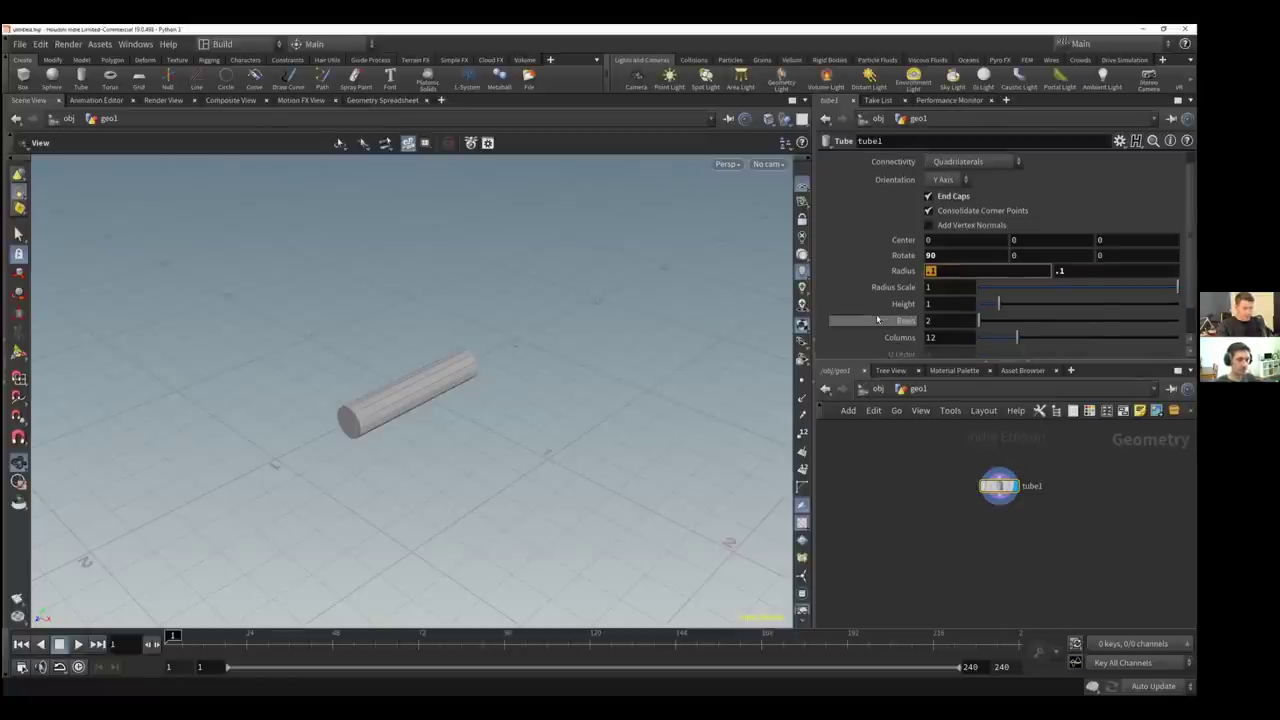
left_click_drag(943, 338, 908, 338)
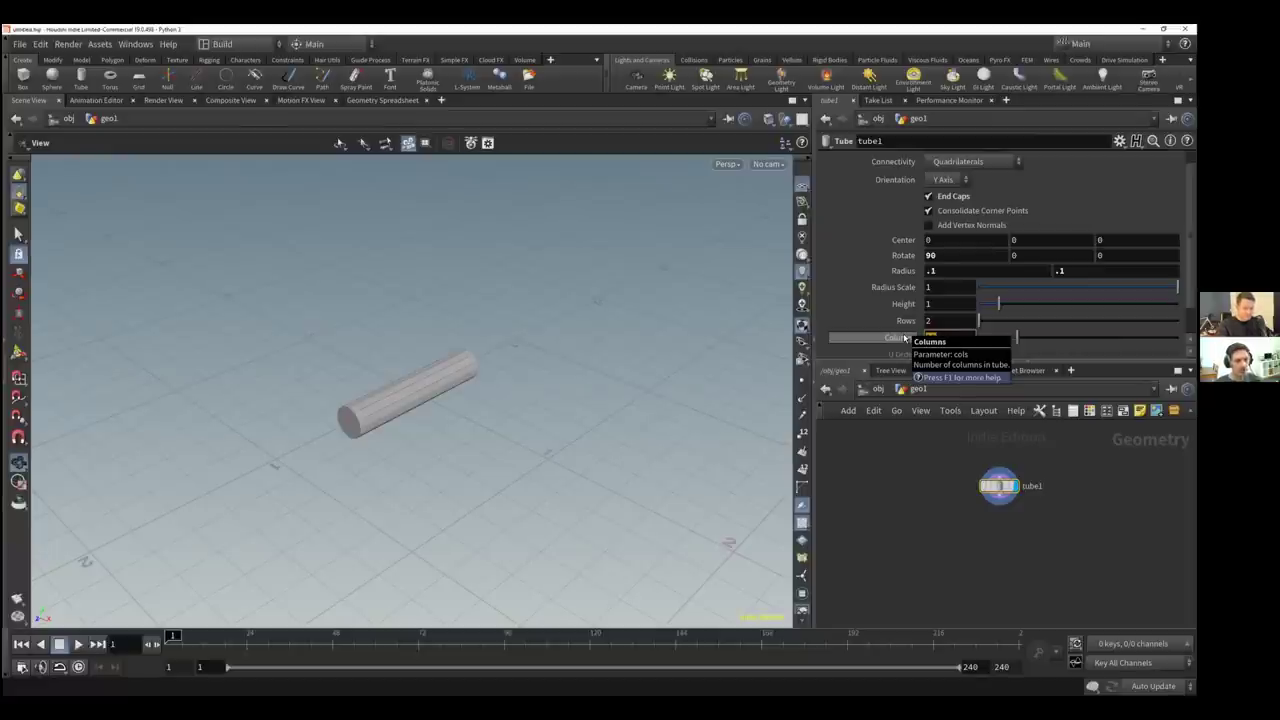
type("32")
key("Return")
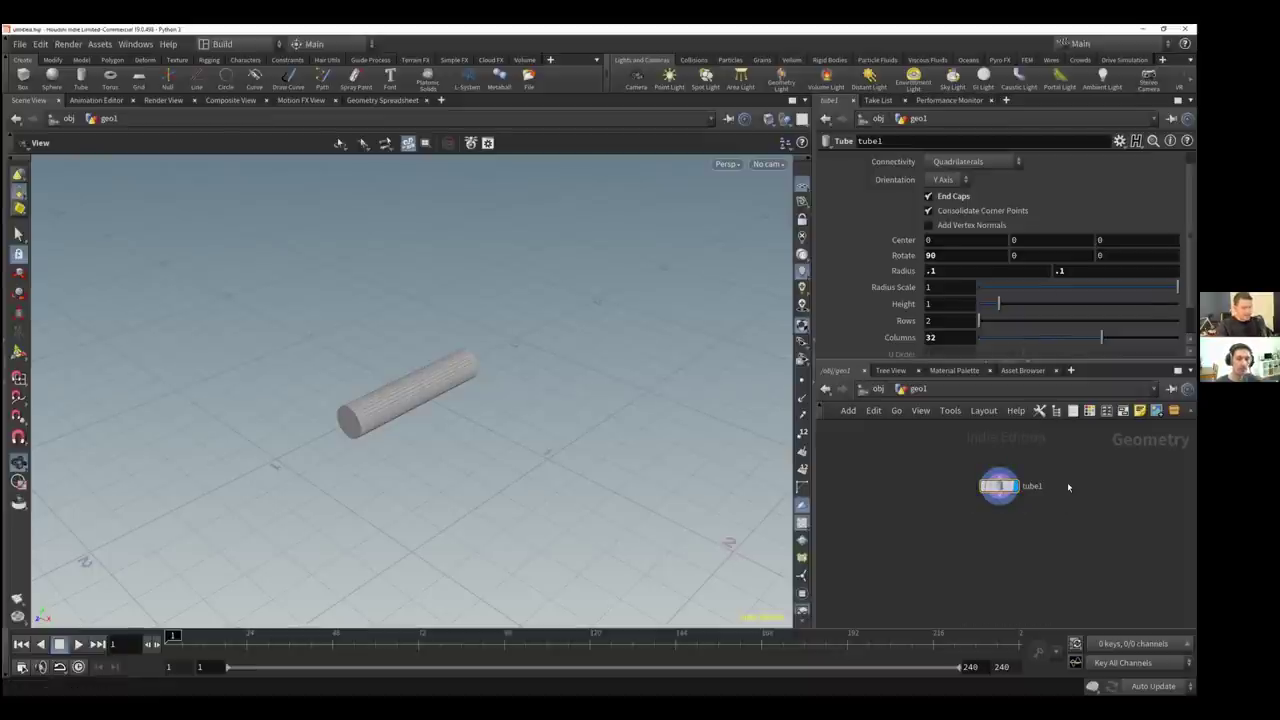
key("Tab")
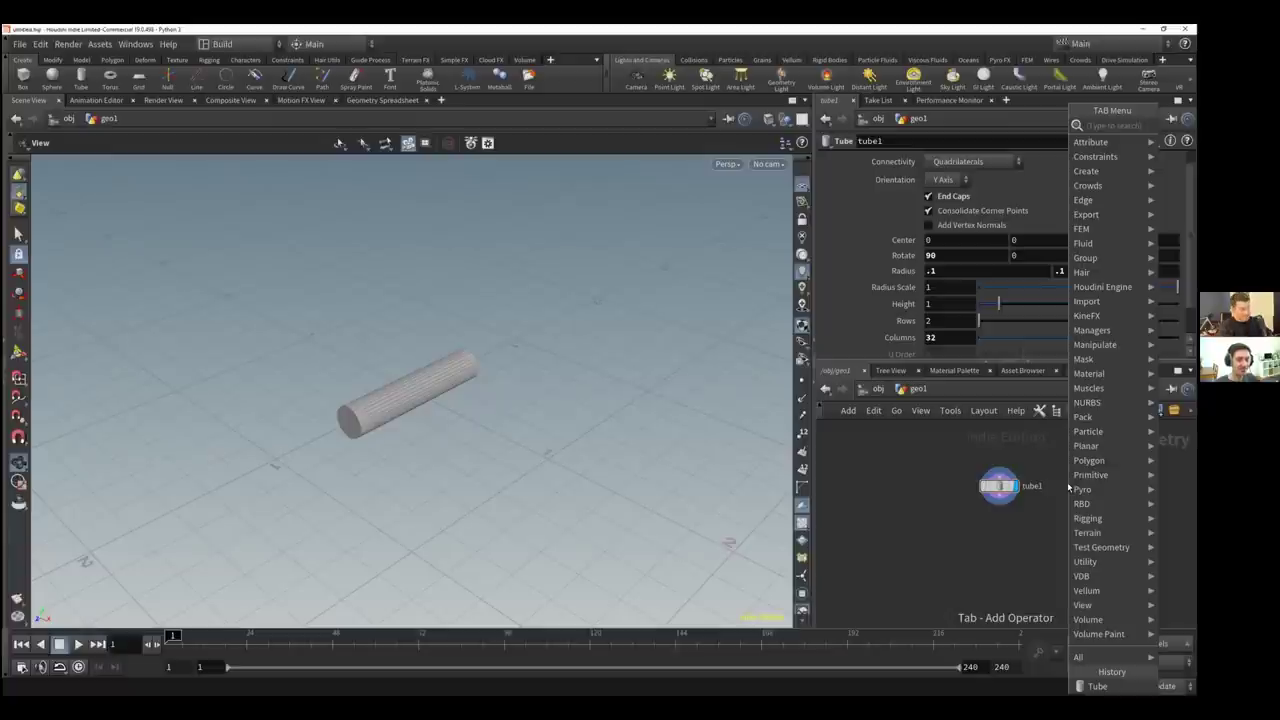
type("loo")
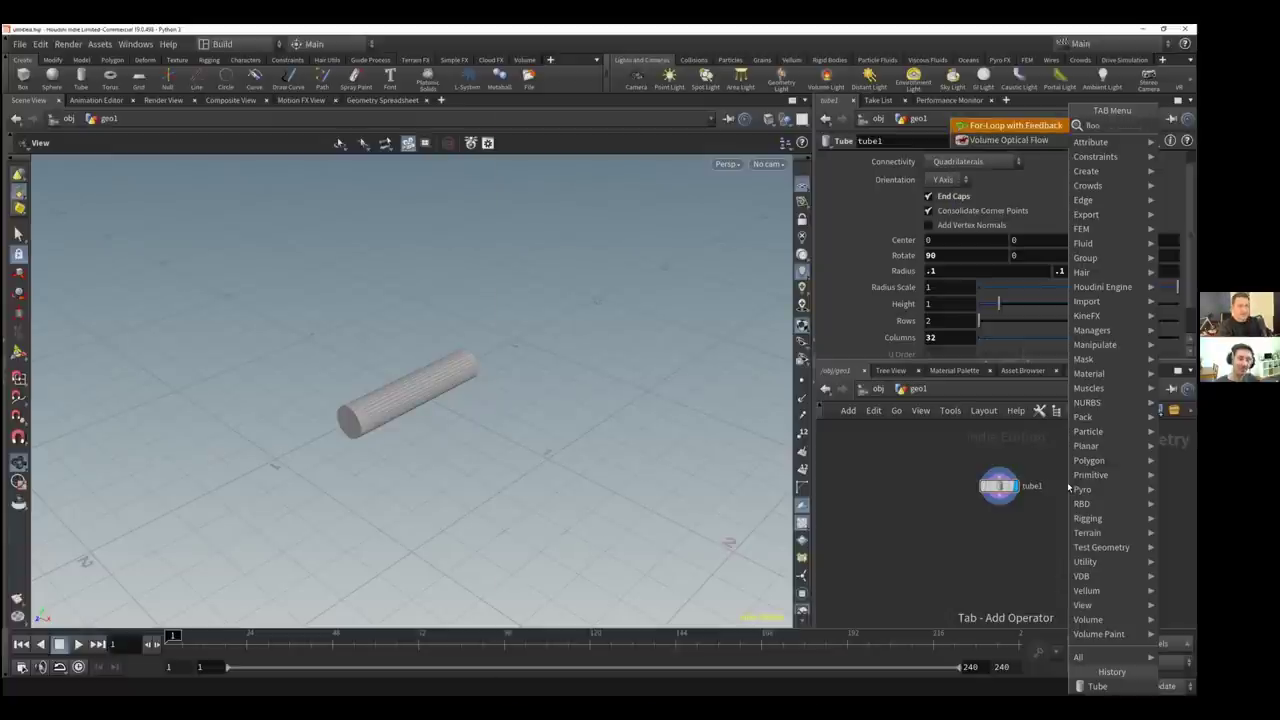
key("BackSpace")
key("BackSpace")
type("oo")
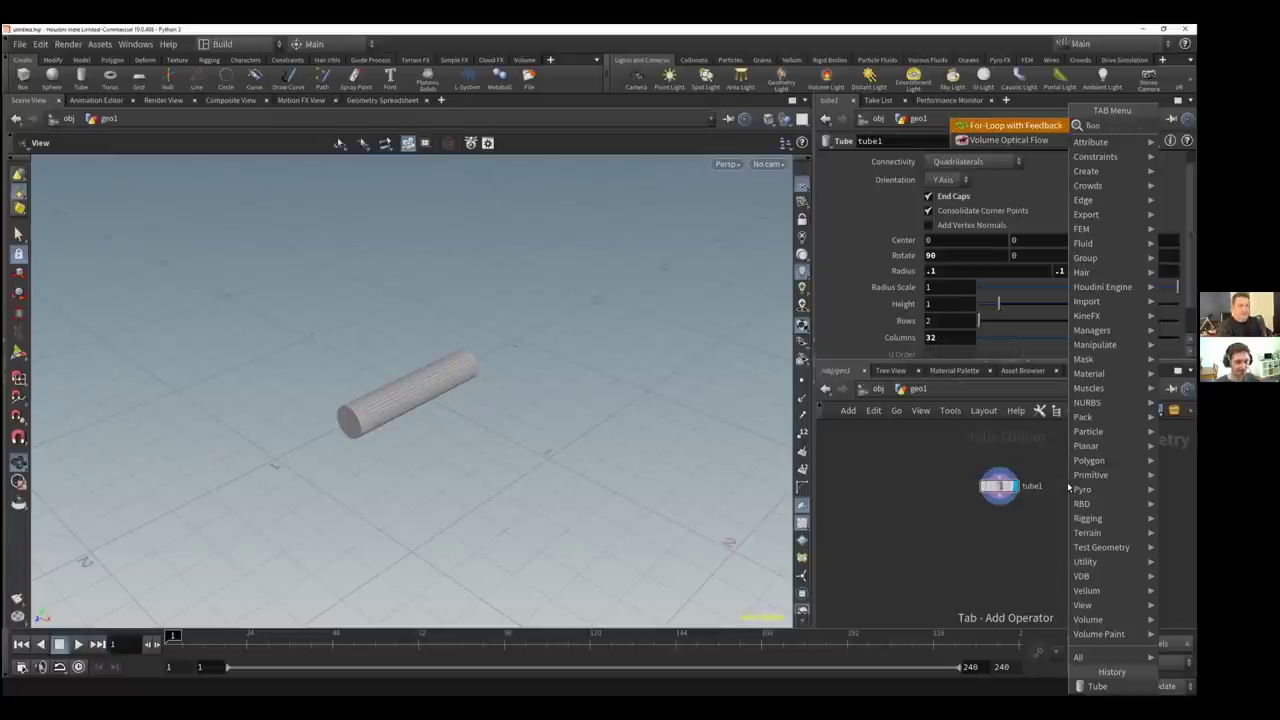
key("BackSpace")
key("BackSpace")
key("BackSpace")
key("BackSpace")
Add a Grid node beside the tube node and display the grid in the viewport
type("grid")
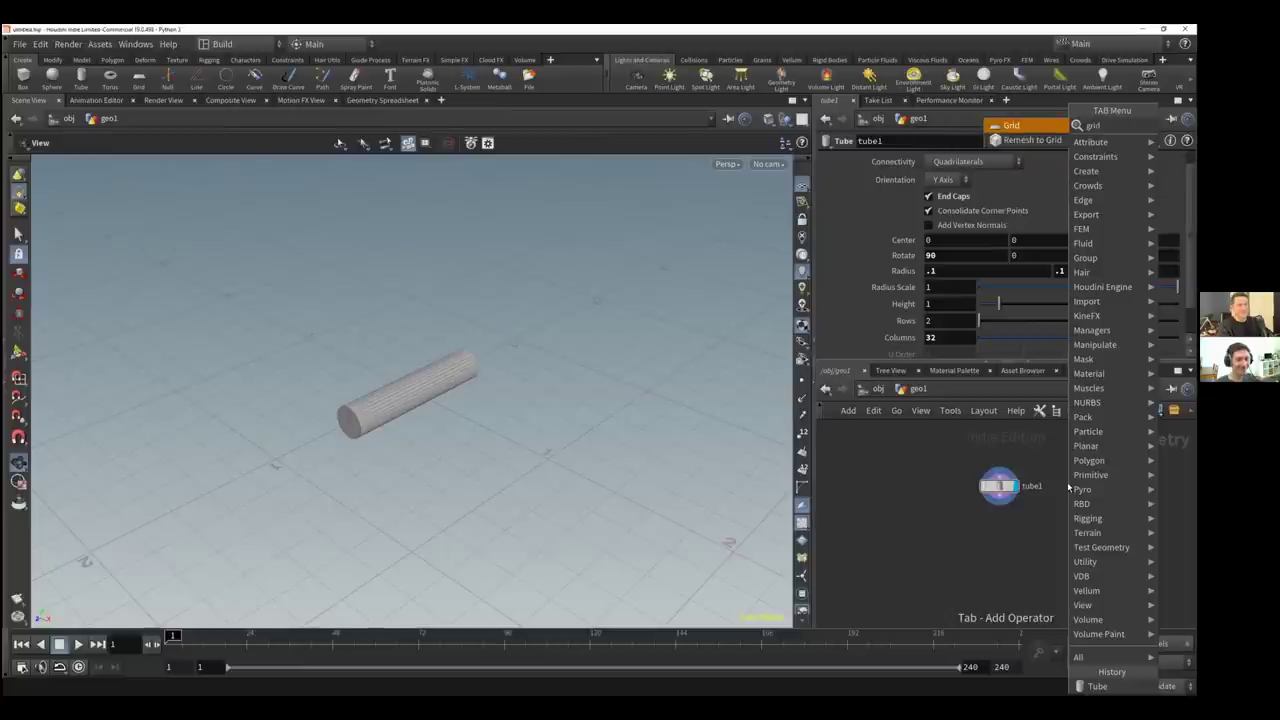
key("Return")
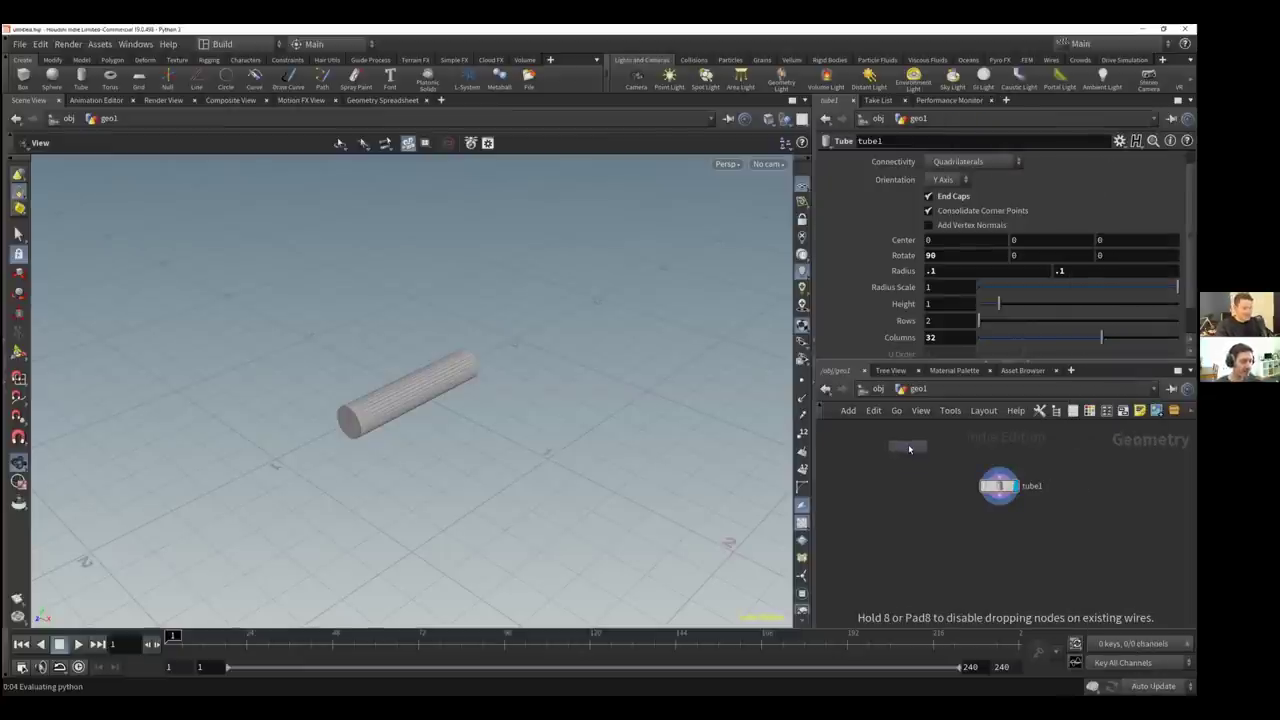
left_click(909, 448)
mouse_move(913, 447)
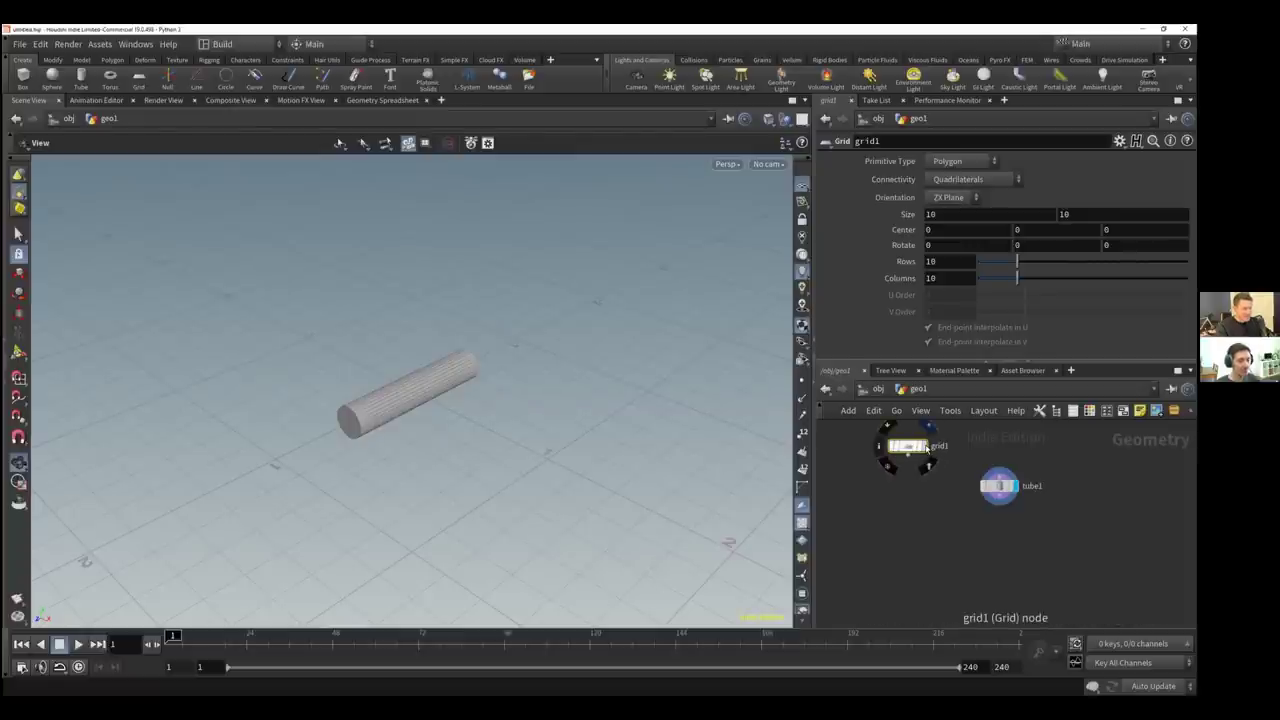
left_click(929, 447)
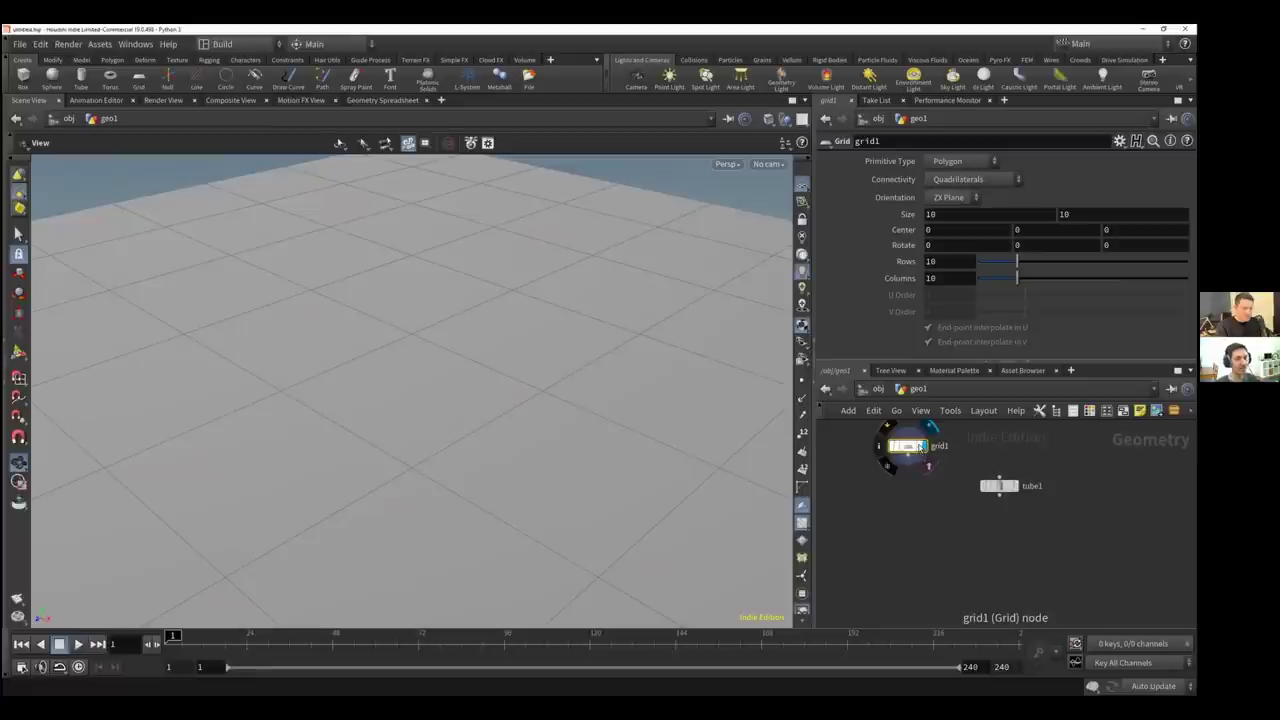
left_click(1012, 487)
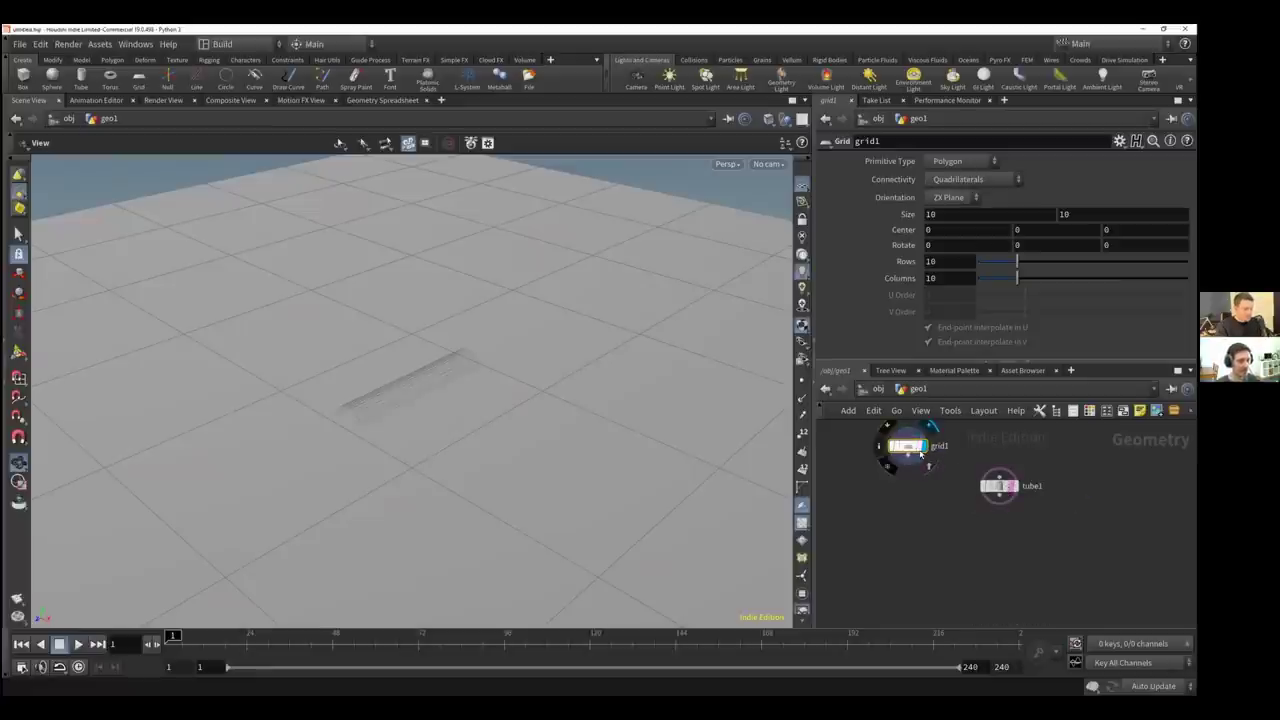
left_click(1012, 489)
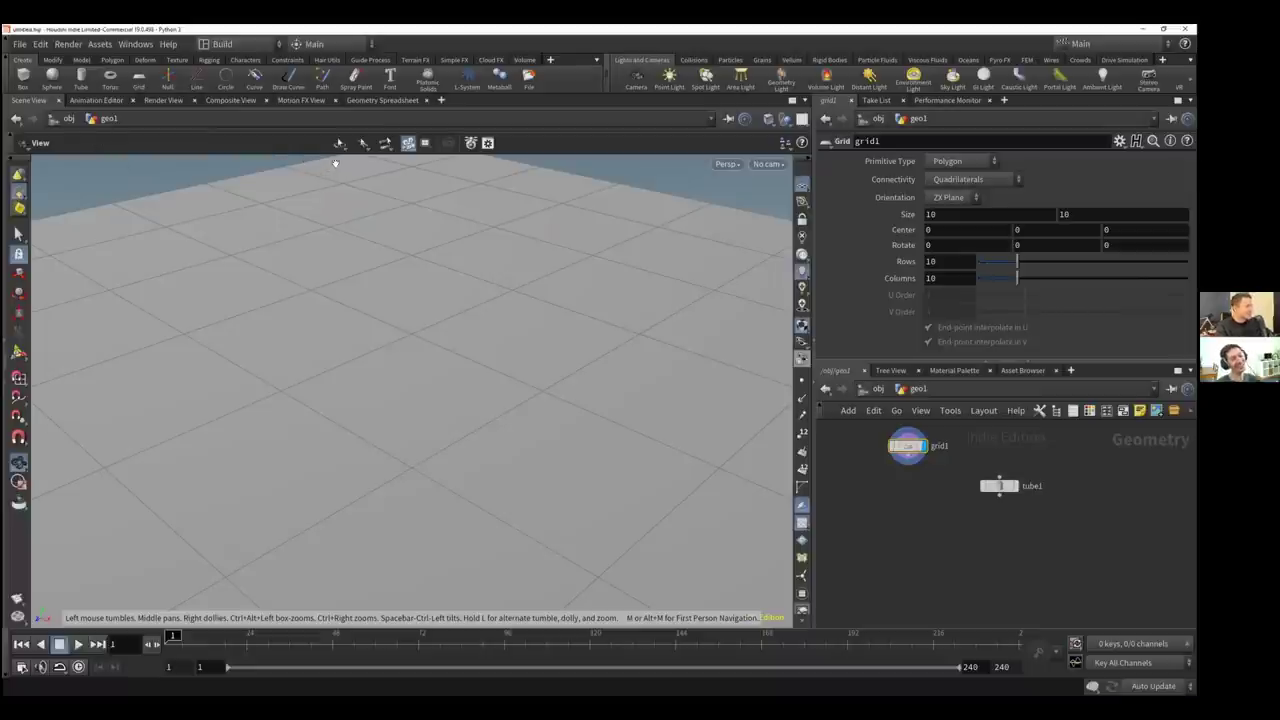
Set the grid's size to 0.1 by 1
left_click(945, 214)
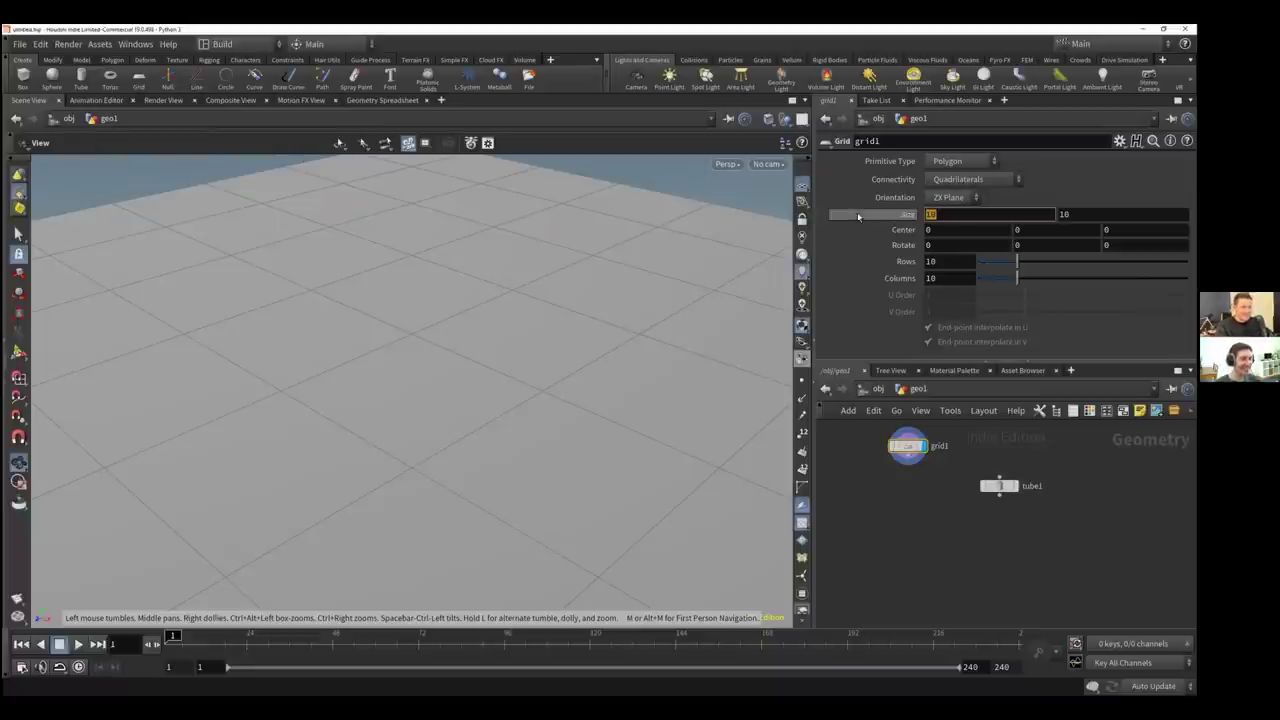
type("1")
key("Tab")
type("1")
key("Tab")
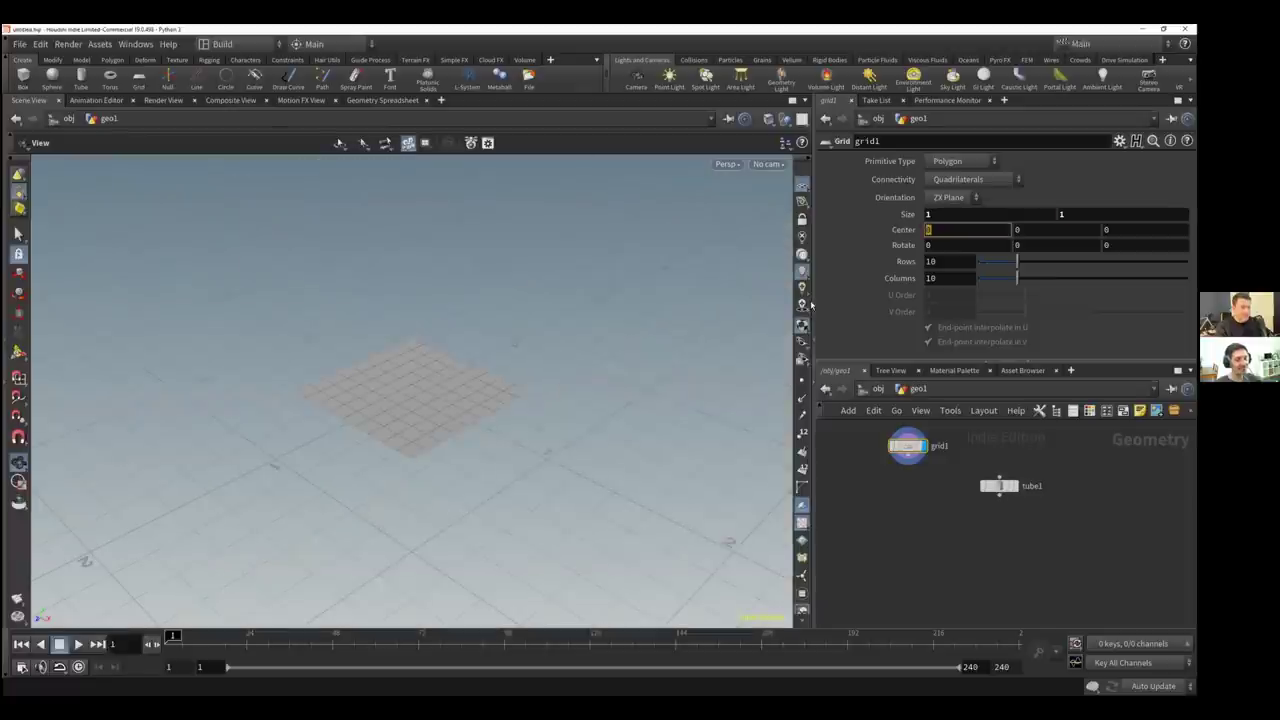
left_click(958, 212)
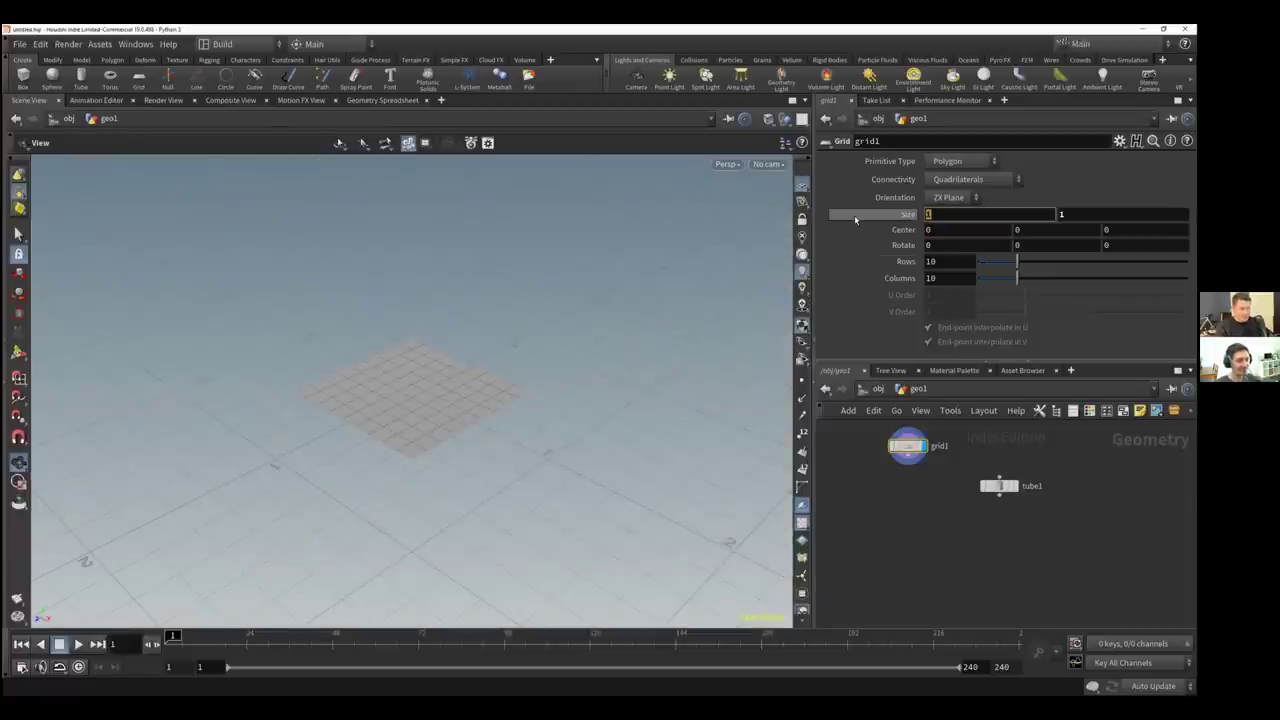
type(".1")
key("Return")
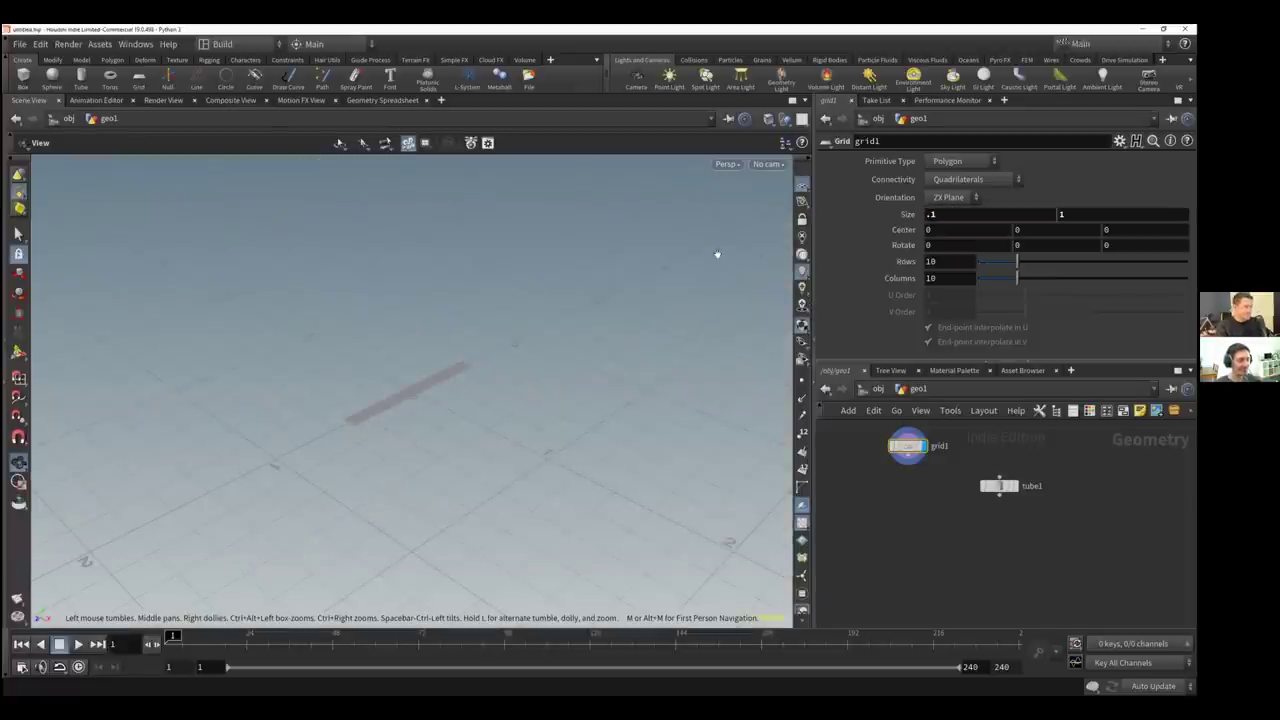
Display the grid with the tube shown as template geometry behind it
mouse_move(435, 393)
left_mouse_down()
mouse_move(397, 354)
mouse_move(435, 390)
left_mouse_up()
left_click(1024, 487)
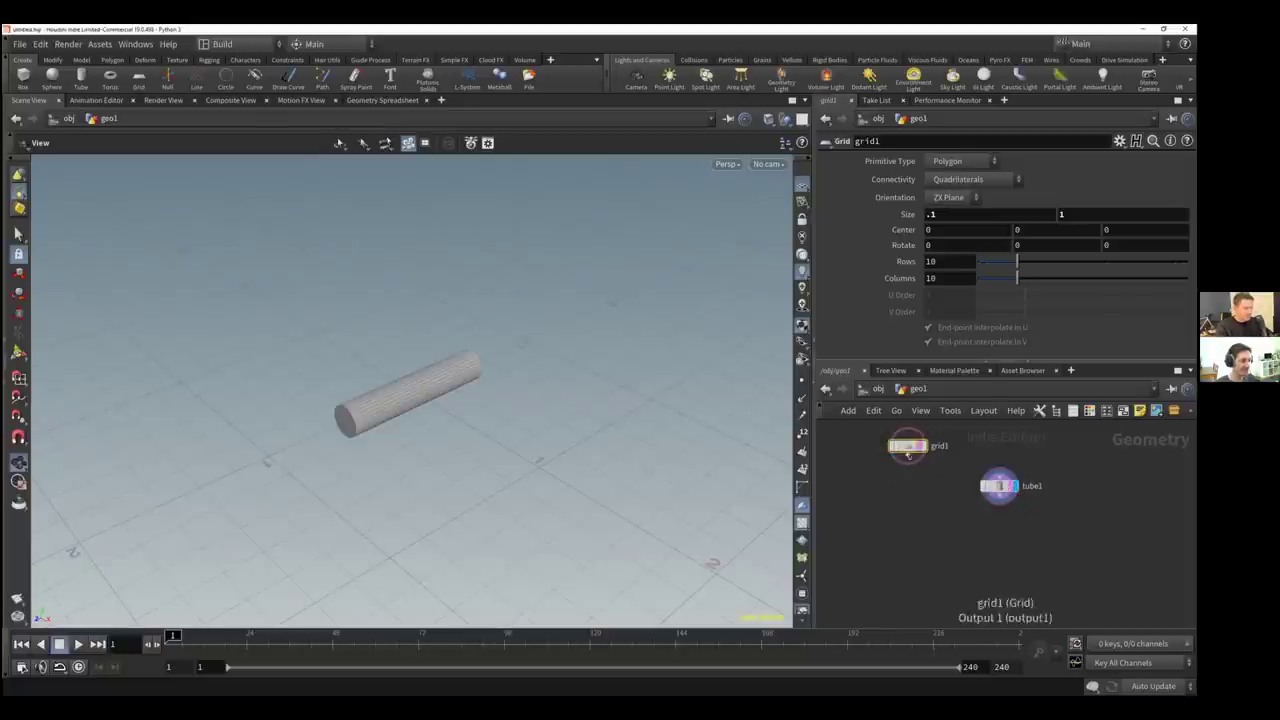
left_click(908, 447)
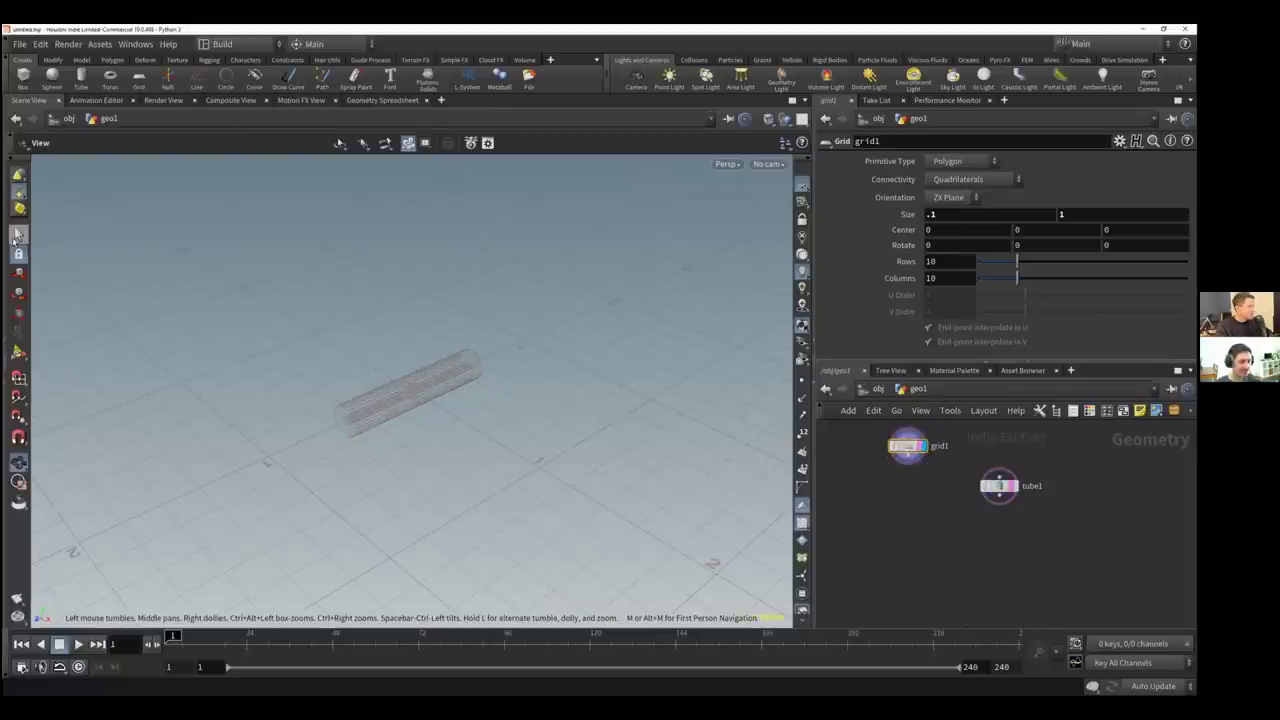
Raise the grid above the tube with its viewport handle, to a Y center of about 0.45
left_click(19, 353)
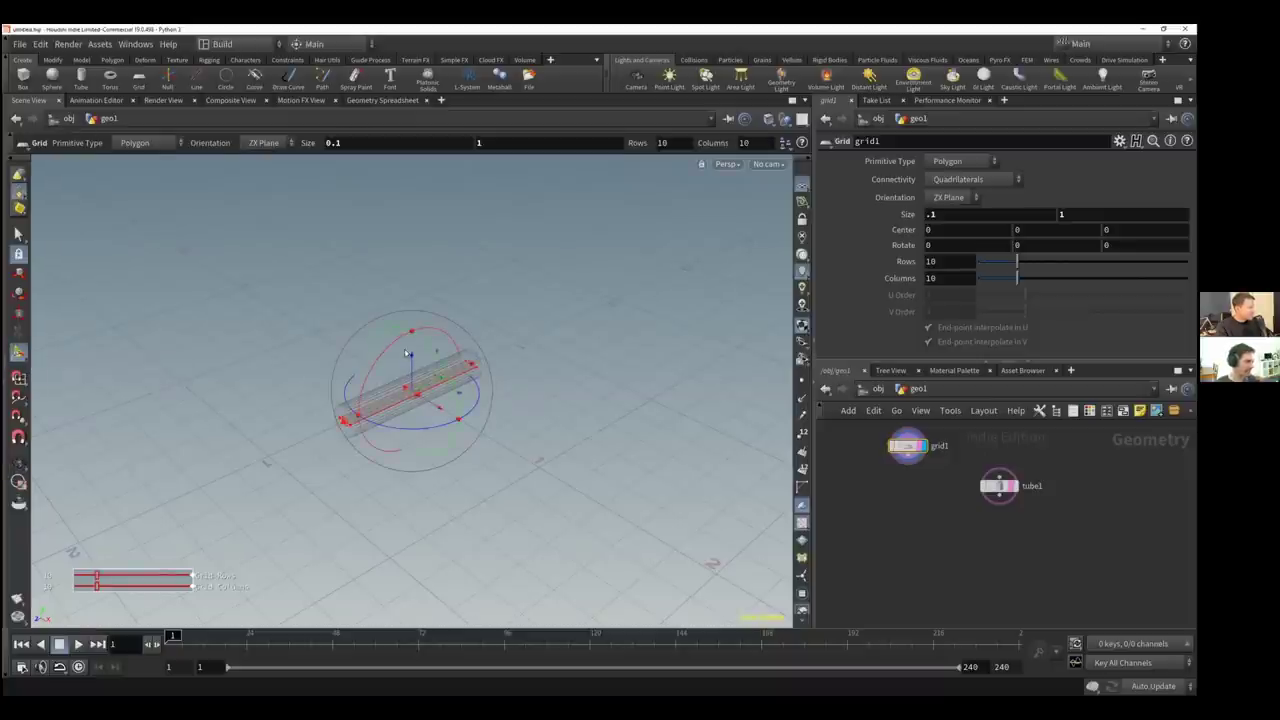
left_click_drag(410, 359, 409, 289)
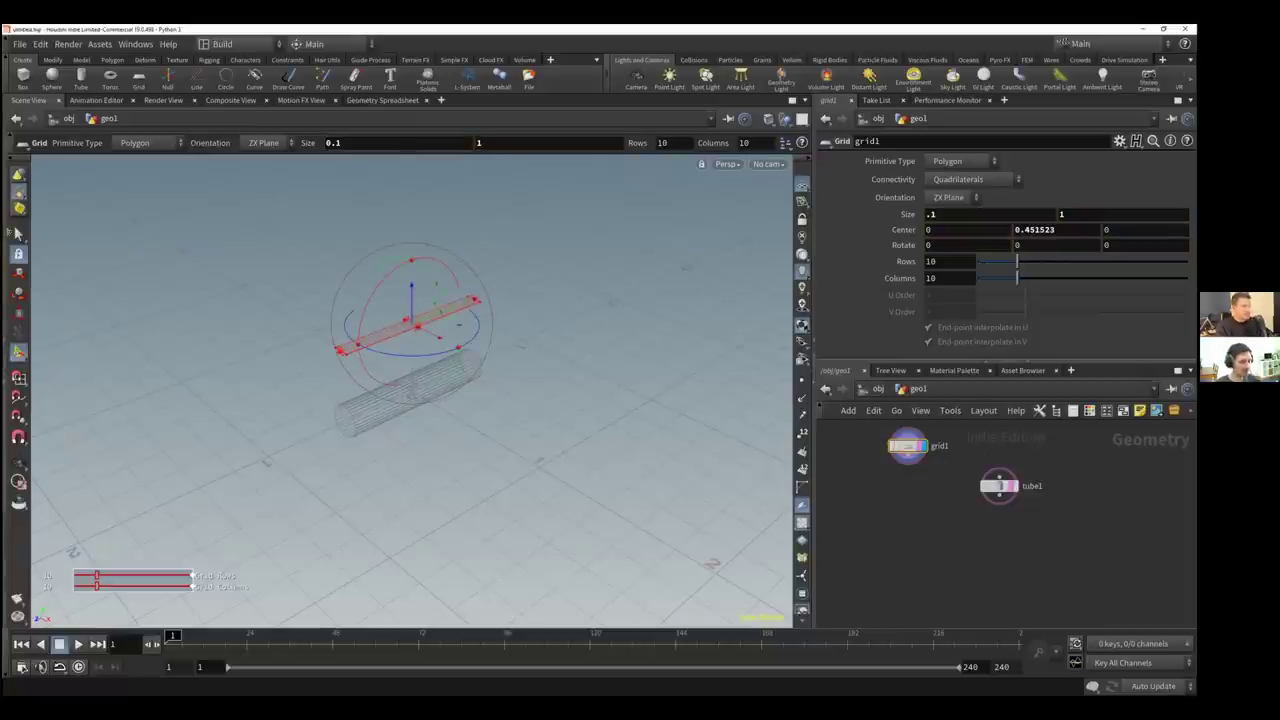
left_click(18, 234)
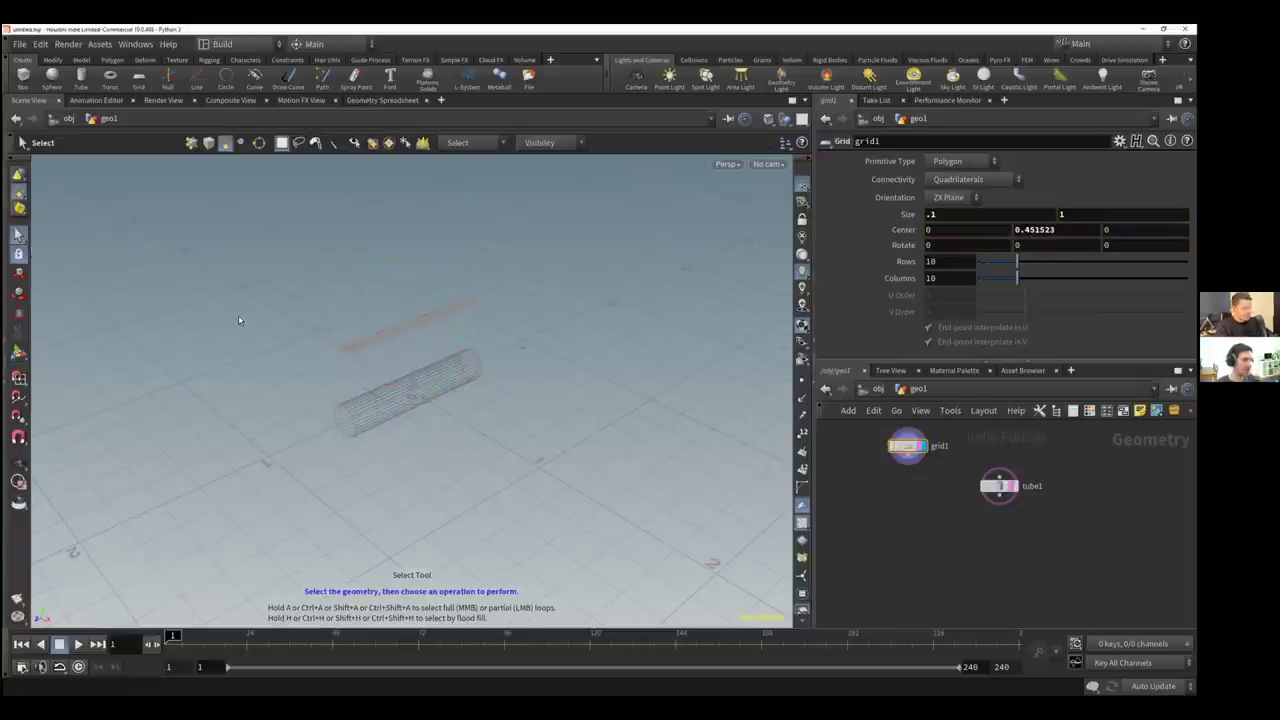
key("Return")
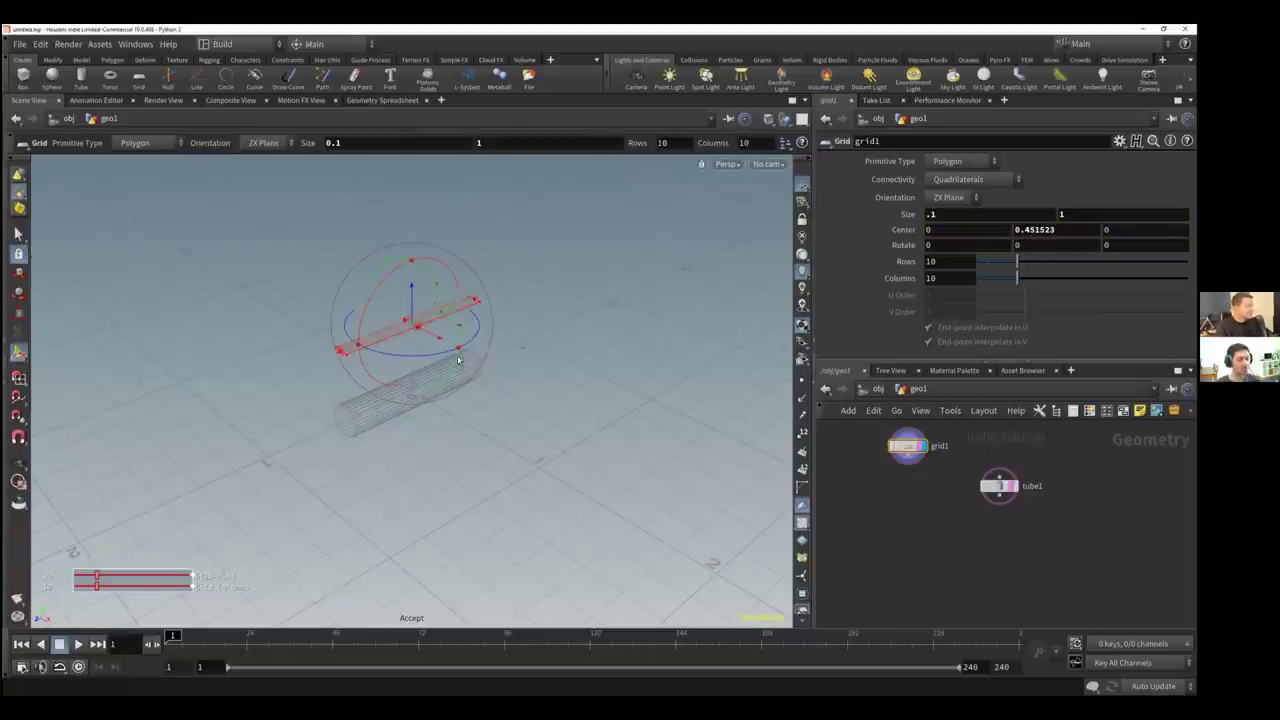
Rotate the grid about -90 degrees around the Y axis so it crosses the tube
left_click_drag(428, 357, 328, 340)
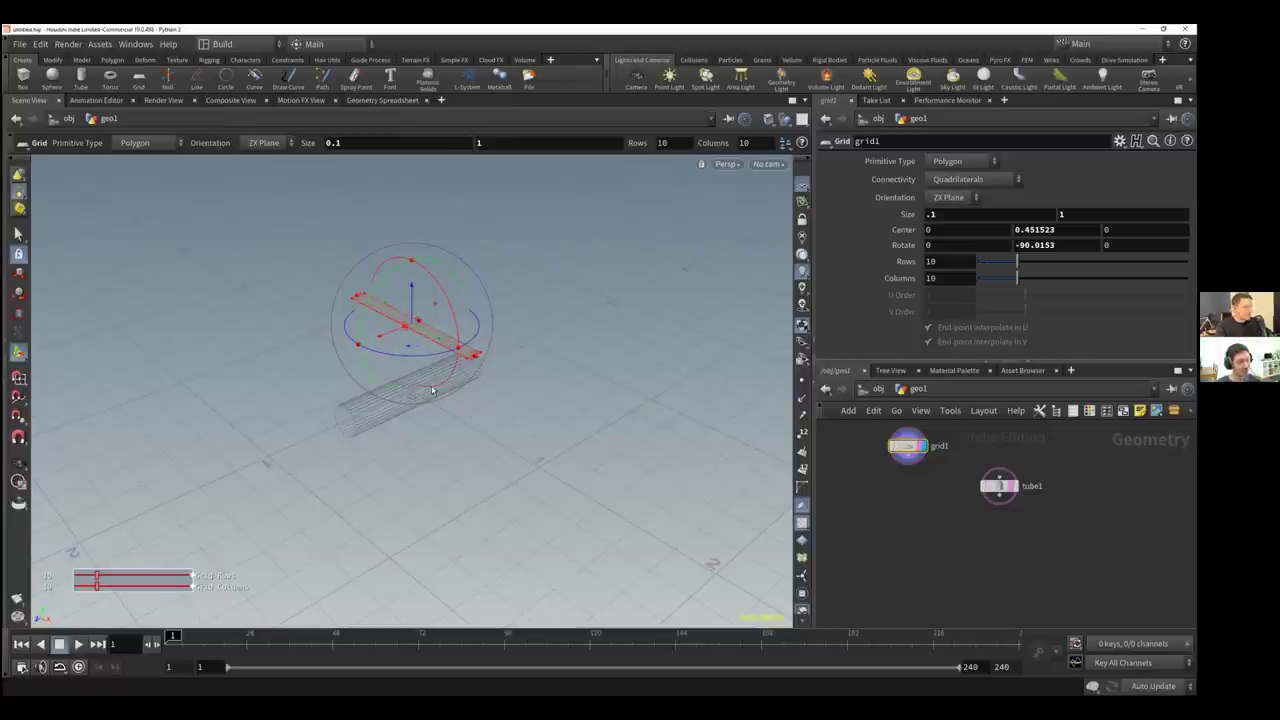
key("Escape")
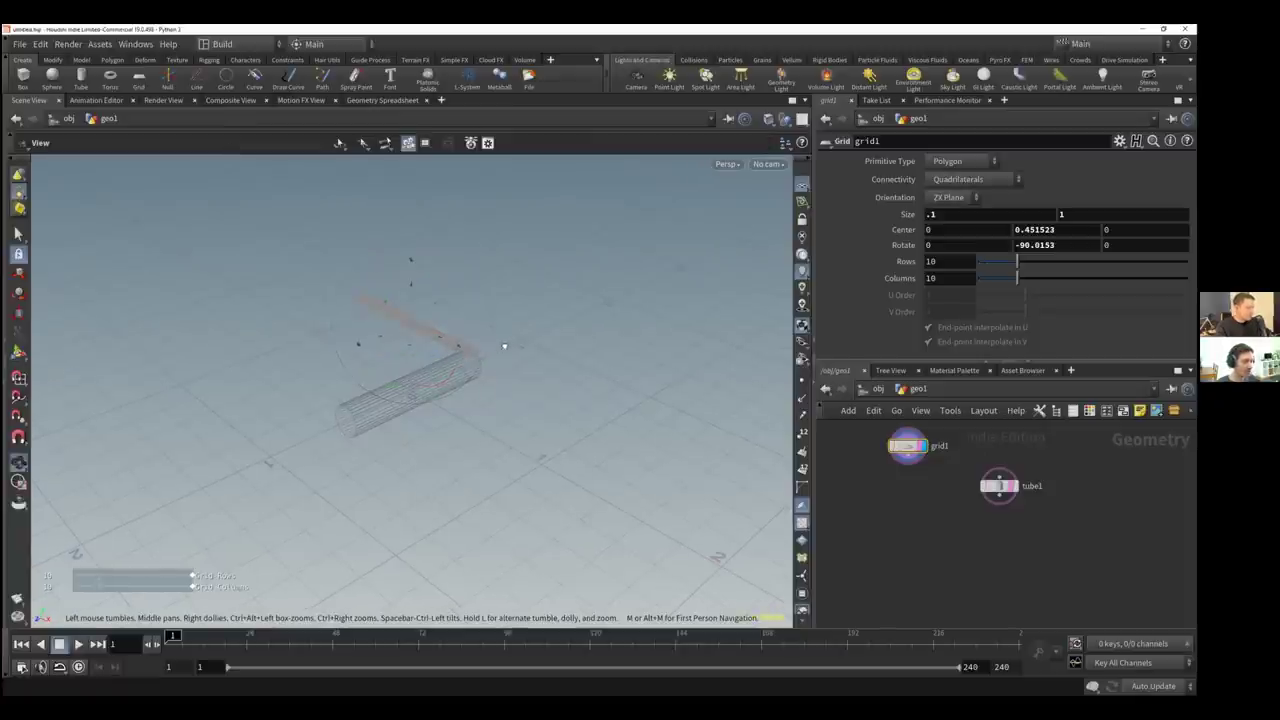
mouse_move(451, 337)
left_mouse_down()
mouse_move(380, 391)
mouse_move(416, 373)
left_mouse_up()
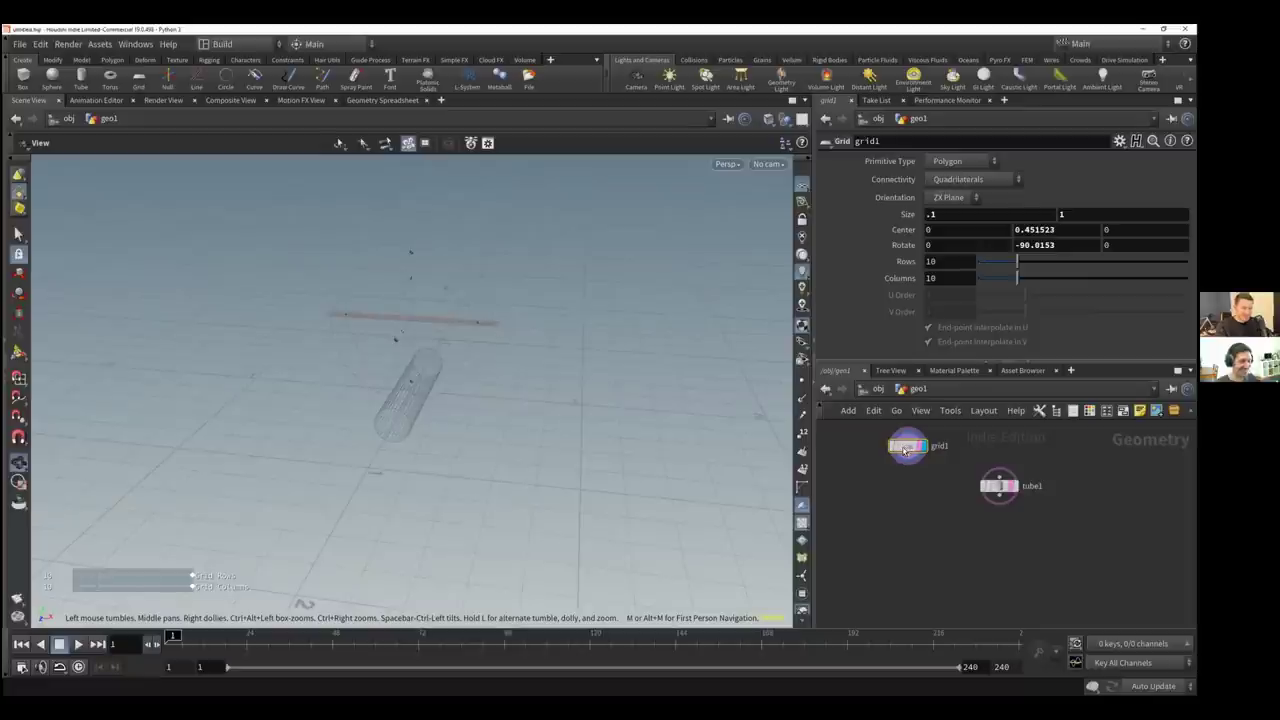
Lengthen the grid strip by setting its second size value to 3
key("Return")
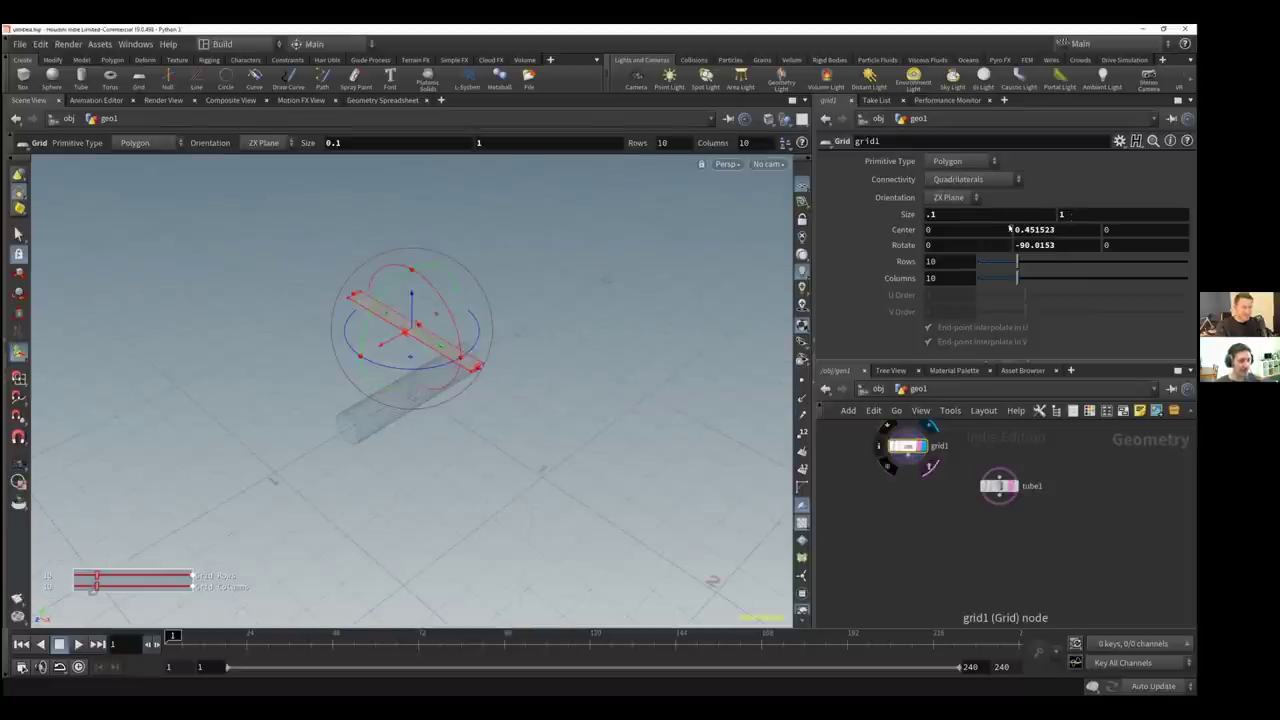
double_click(1071, 216)
type("2")
key("Return")
type("3")
key("Return")
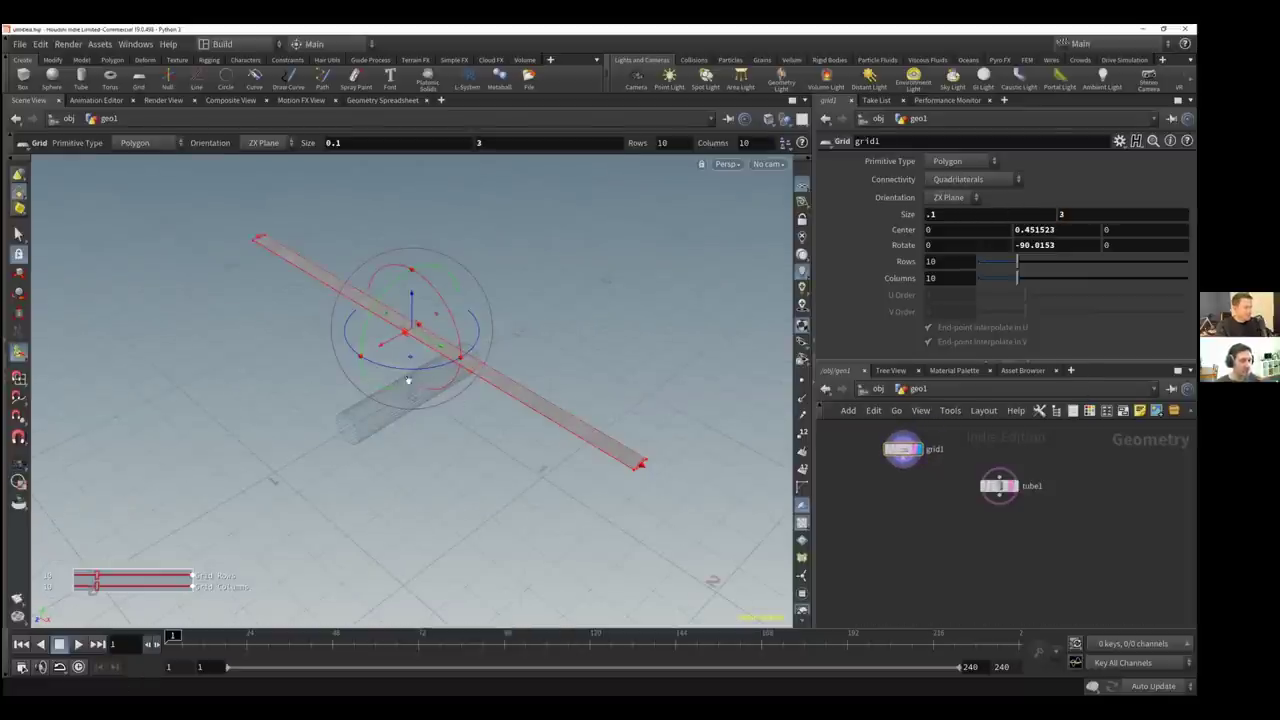
key("Escape")
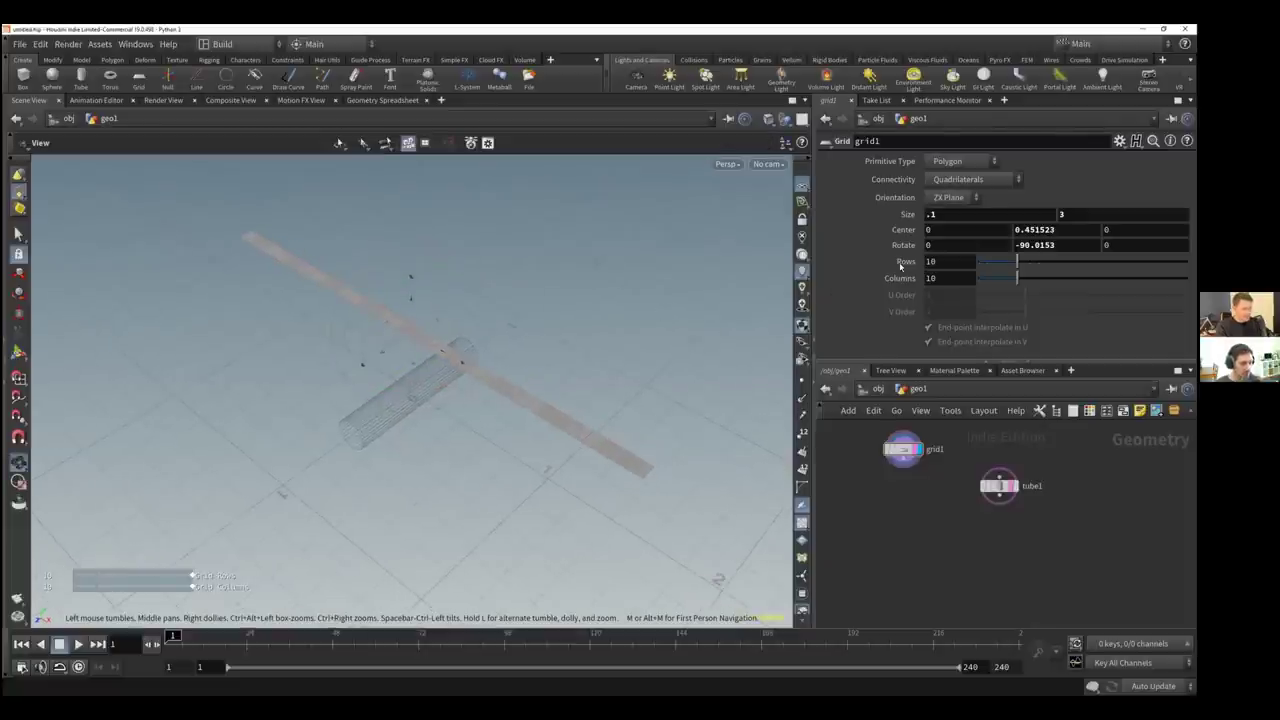
Set the grid to 44 rows and 4 columns
right_click_drag(850, 291, 893, 266)
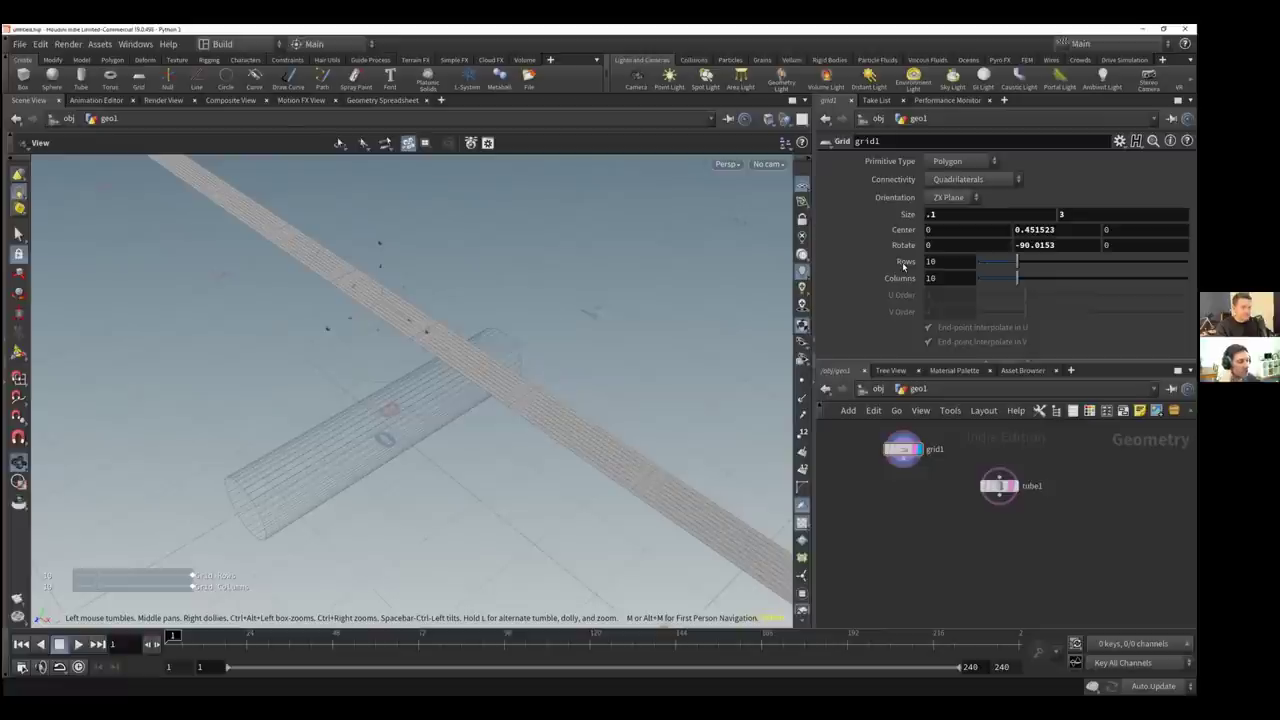
double_click(945, 264)
type("44")
key("Tab")
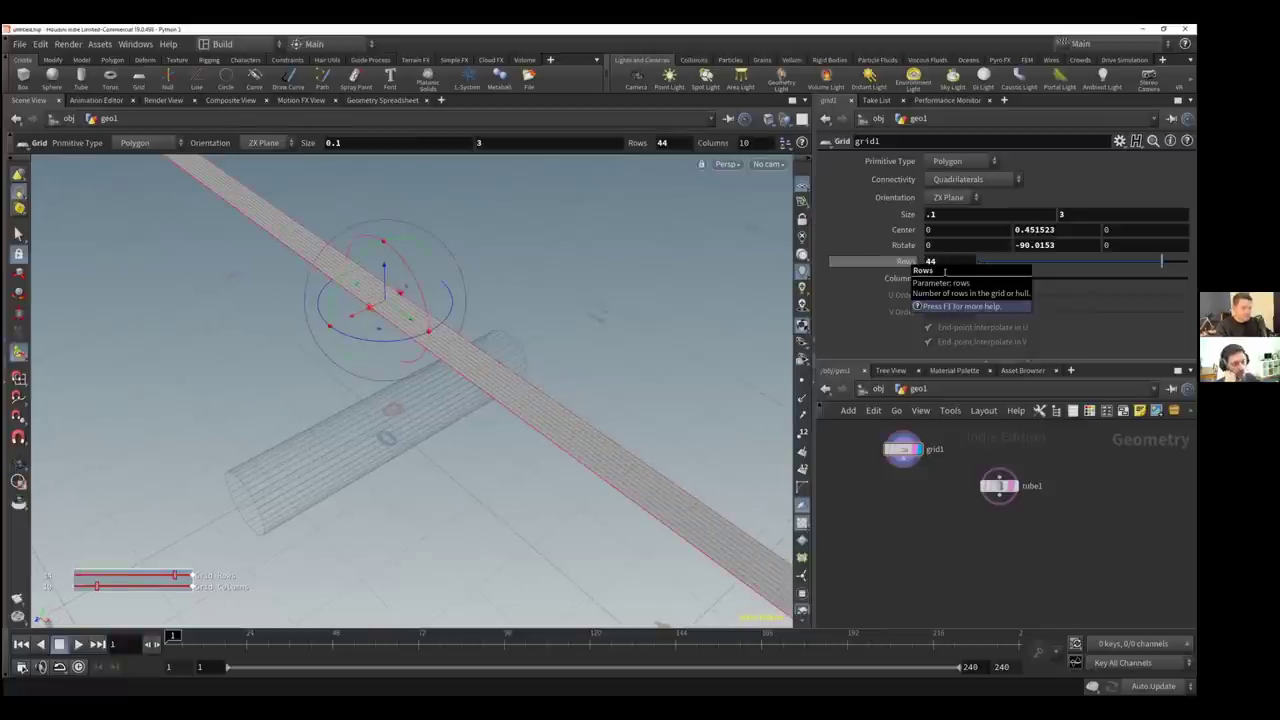
type("4")
key("Tab")
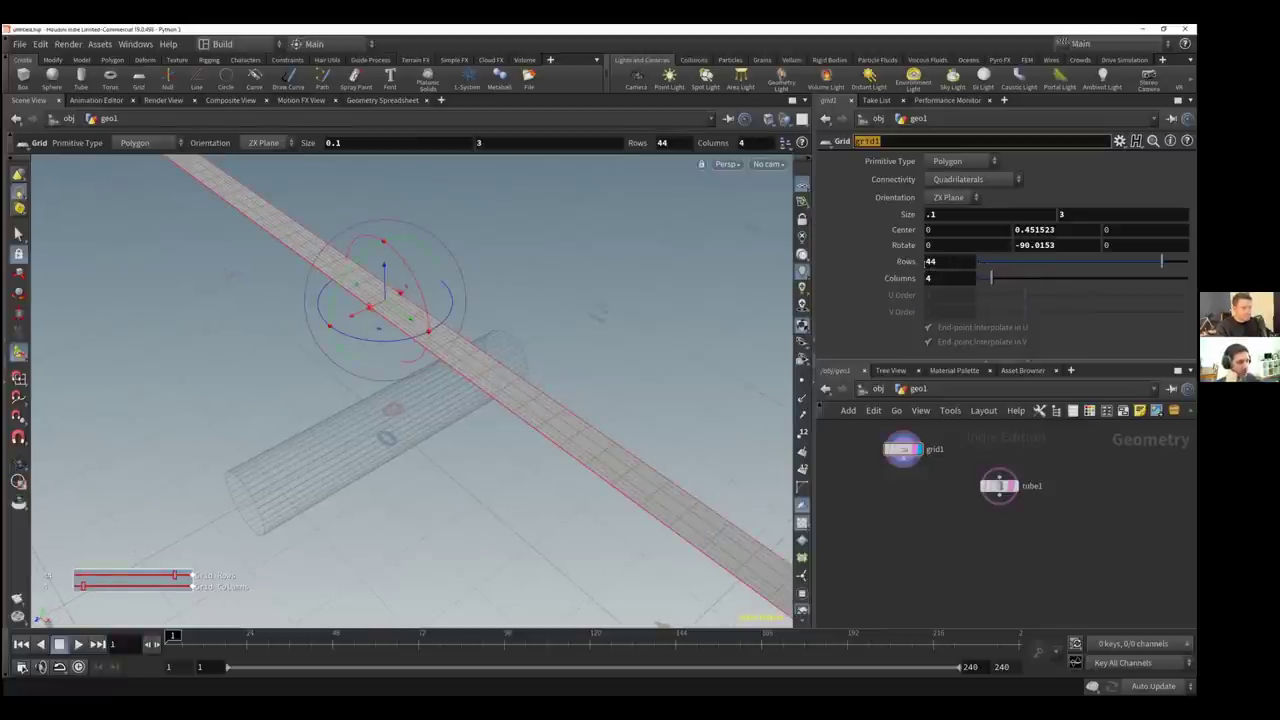
Increase the grid's number of rows to 99
key("shift+Tab")
key("shift+Tab")
type("66")
key("Tab")
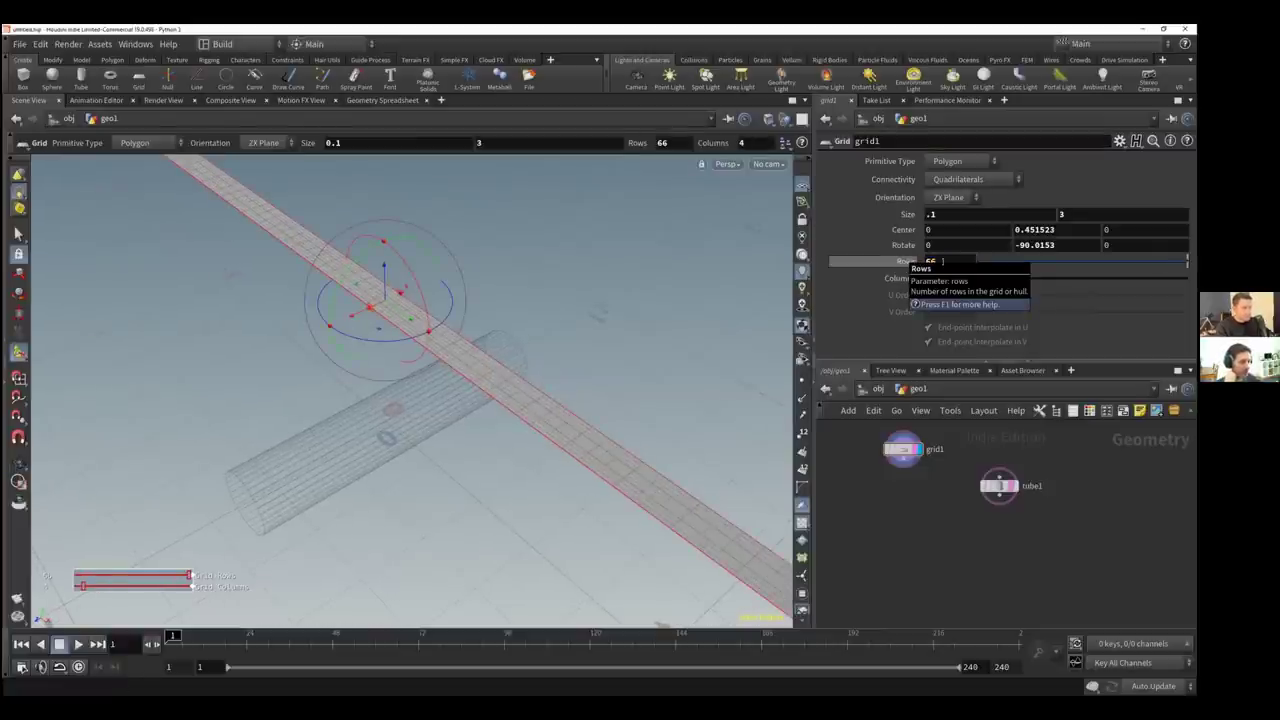
key("shift+Tab")
type("88")
key("Tab")
left_click_drag(863, 259, 866, 259)
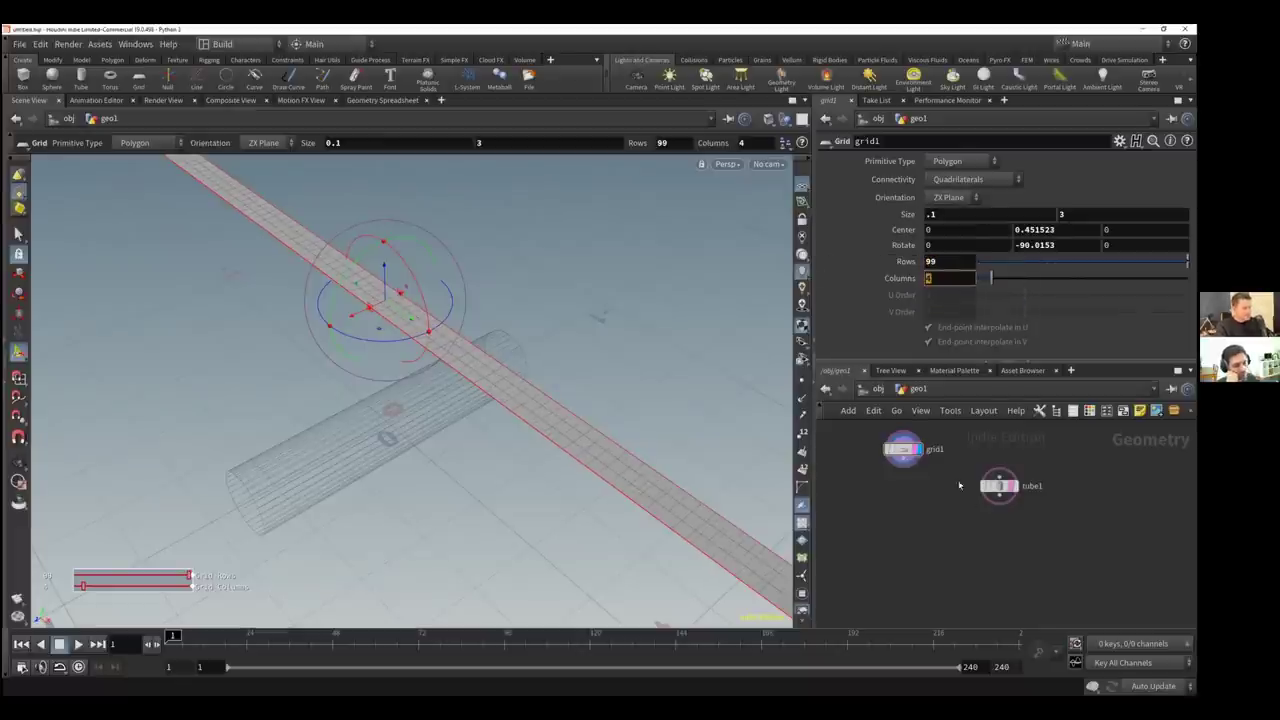
key("Escape")
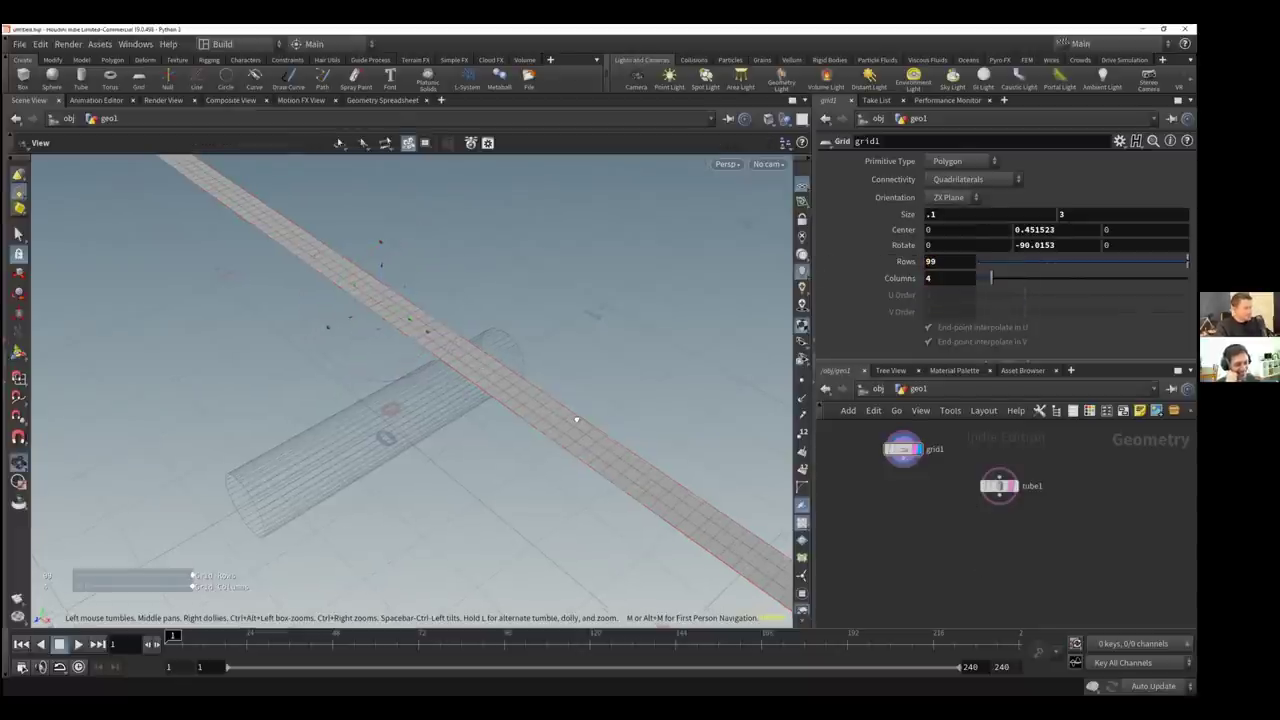
left_click_drag(500, 370, 214, 380)
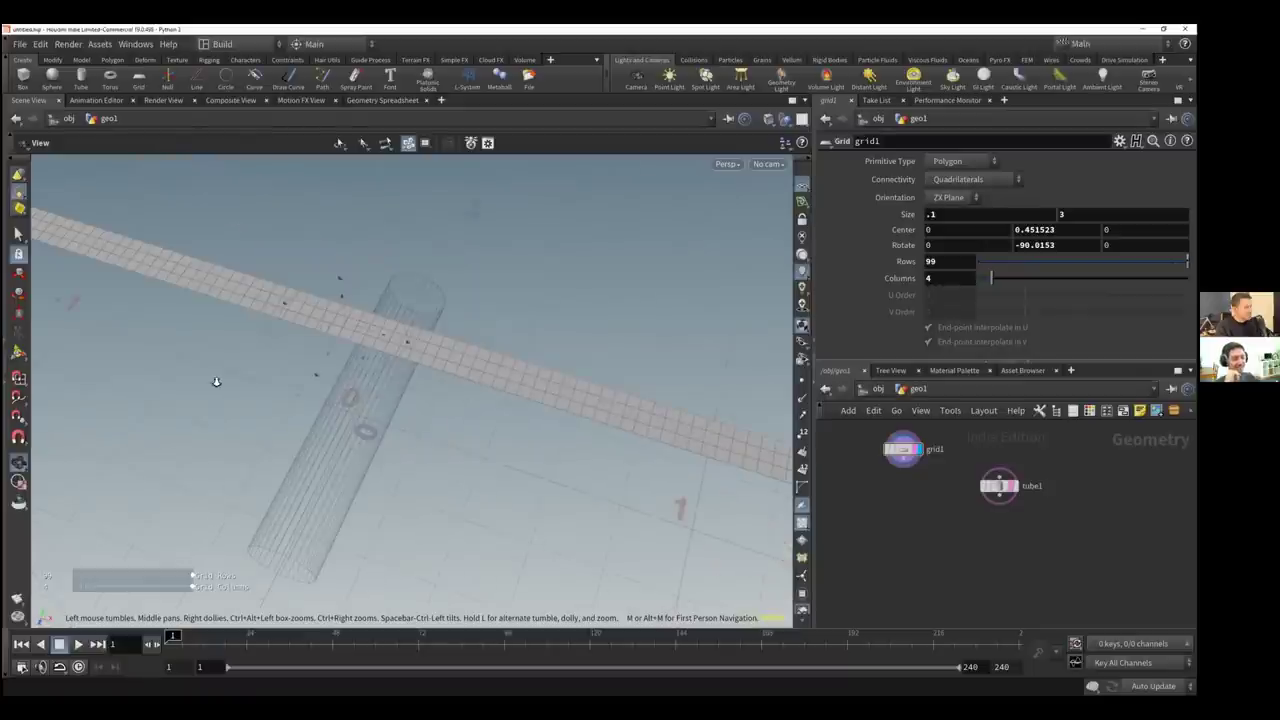
left_click_drag(376, 337, 437, 351)
left_click_drag(535, 303, 421, 354)
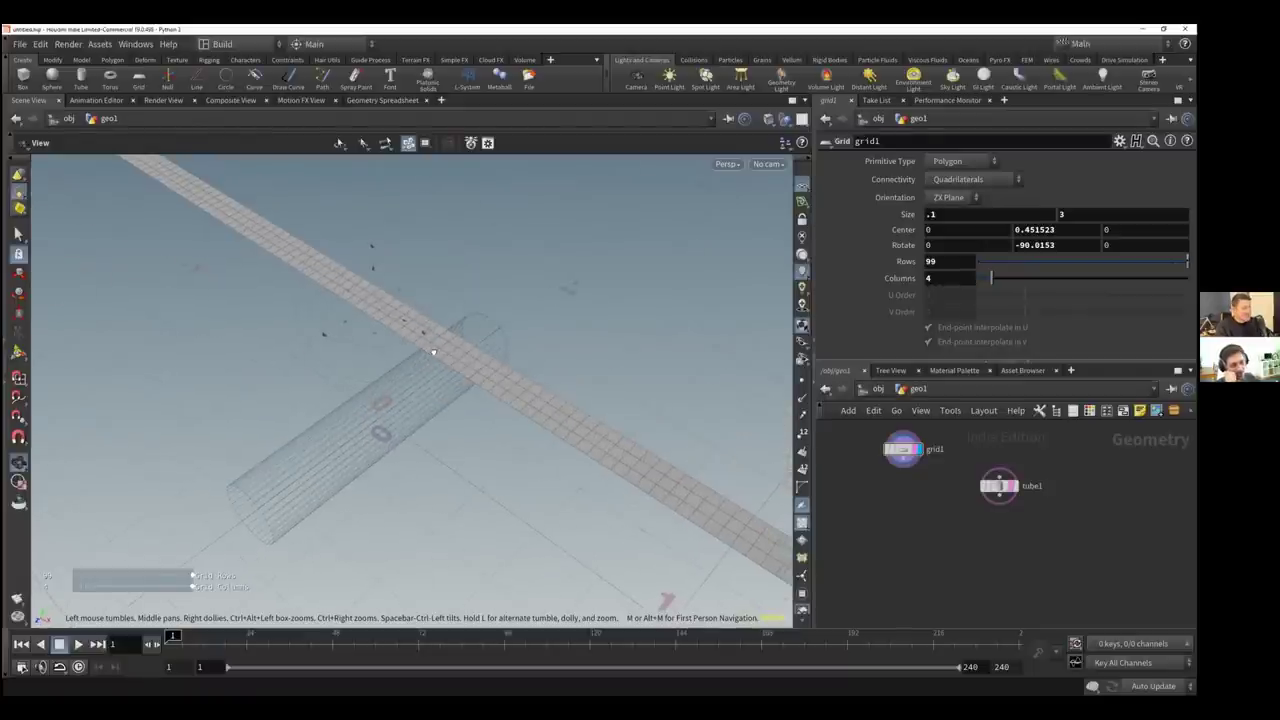
scroll(434, 350, "down", 5)
left_click_drag(475, 355, 401, 350)
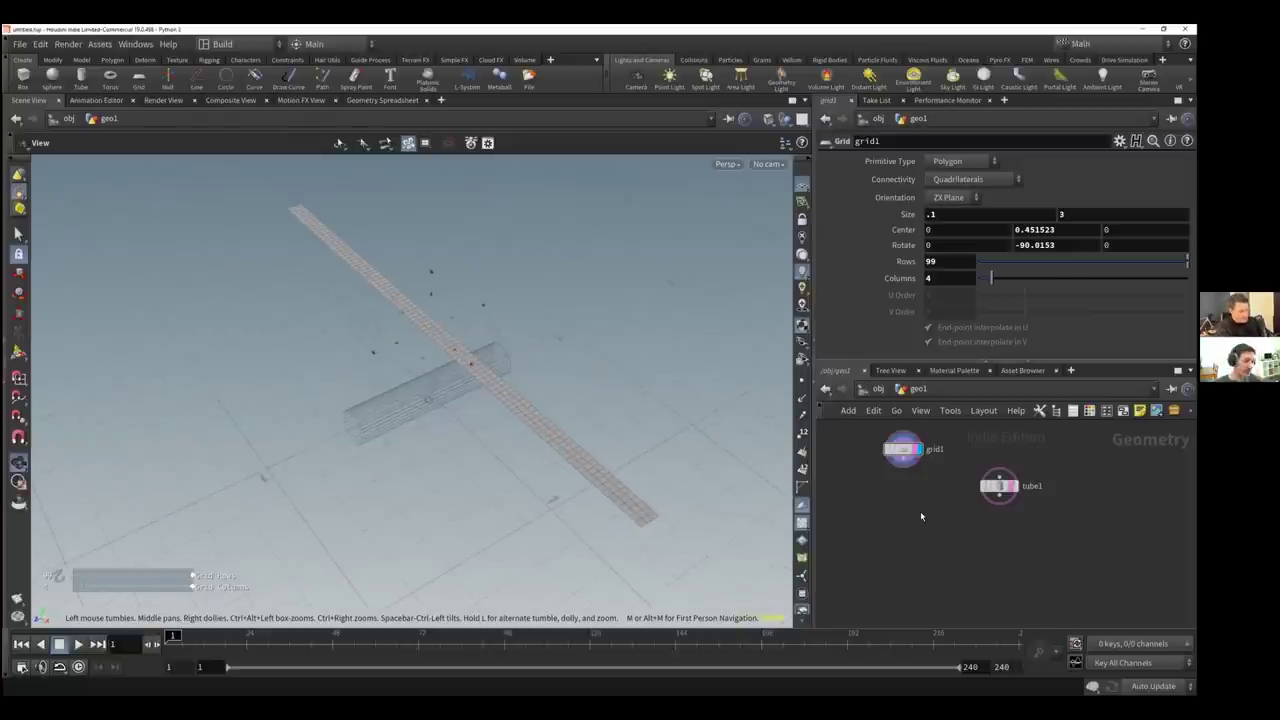
Add a Vellum Configure Cloth node to the network below the grid and tube nodes
key("Return")
key("Tab")
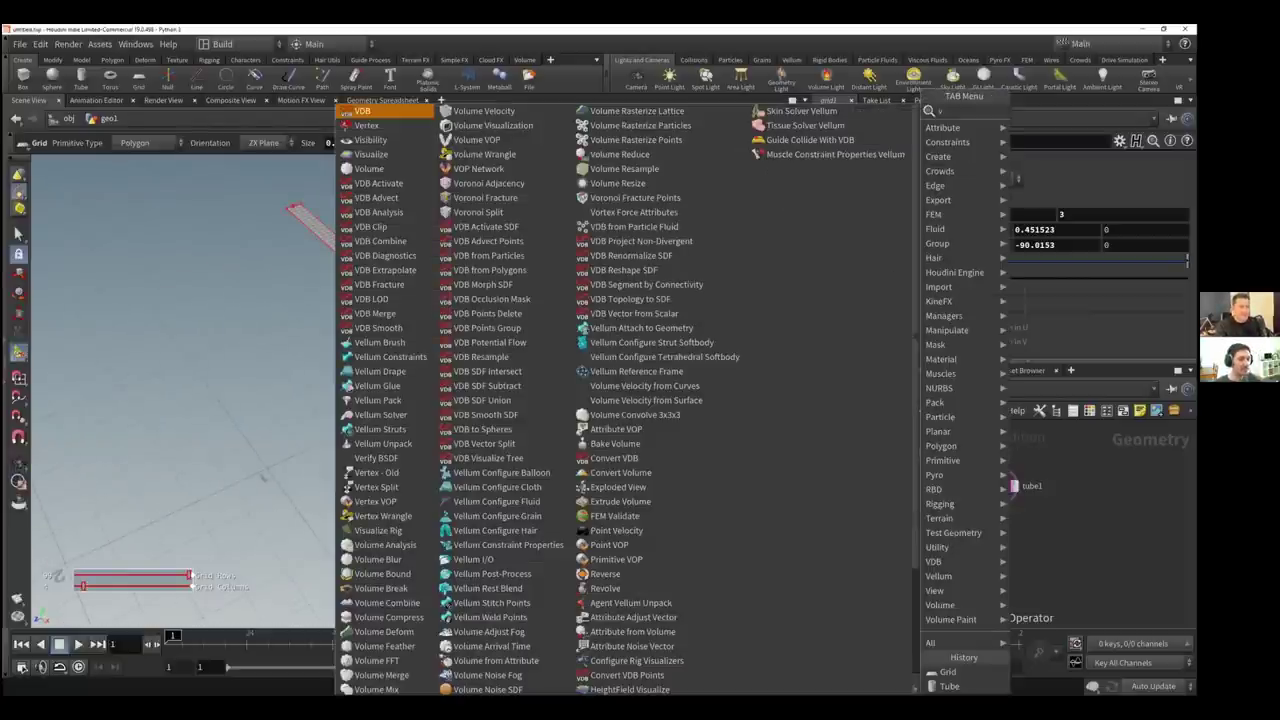
type("vellum")
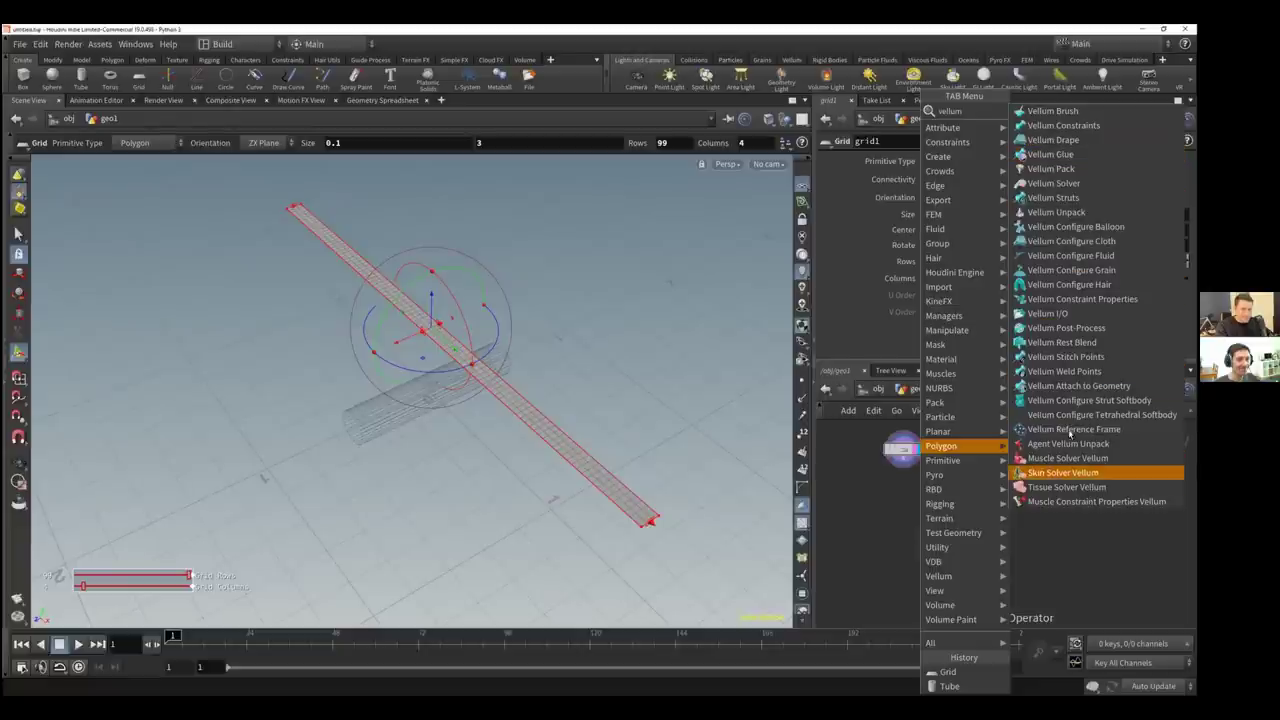
key("Up")
key("Up")
key("Up")
key("Up")
key("Up")
key("Up")
key("Up")
key("Up")
key("Up")
key("Up")
key("Up")
key("Up")
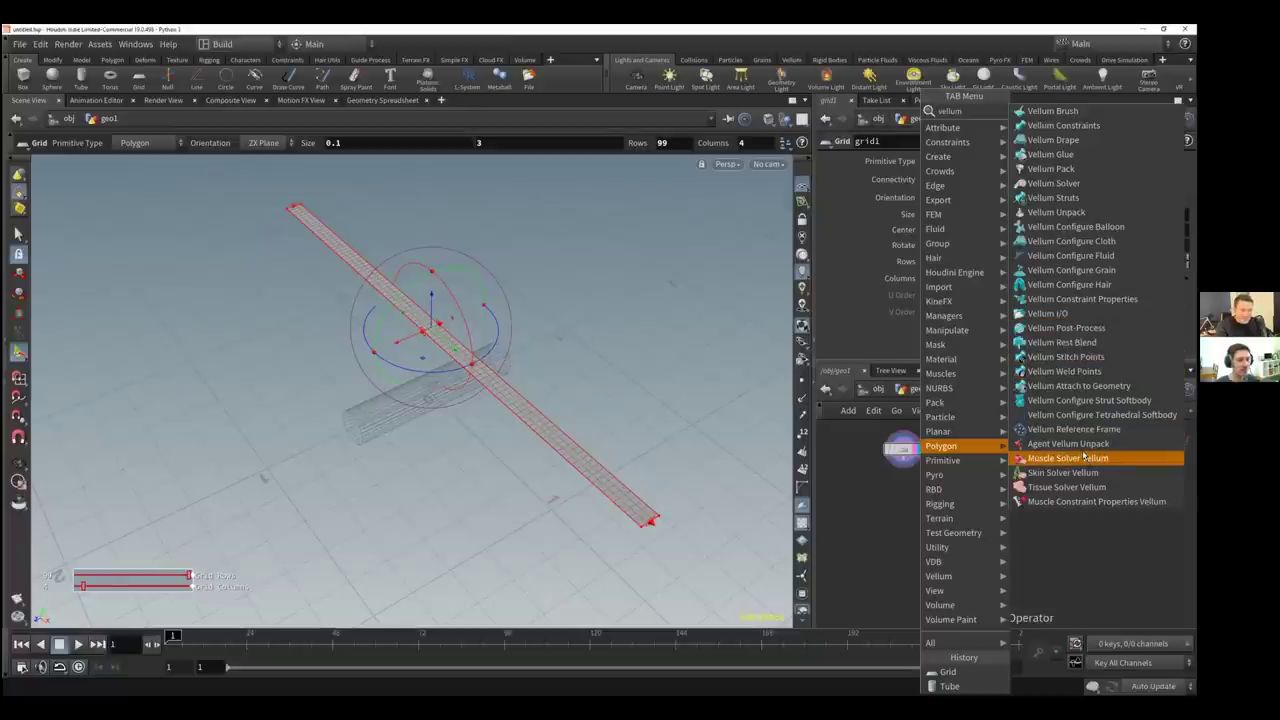
left_click(1055, 245)
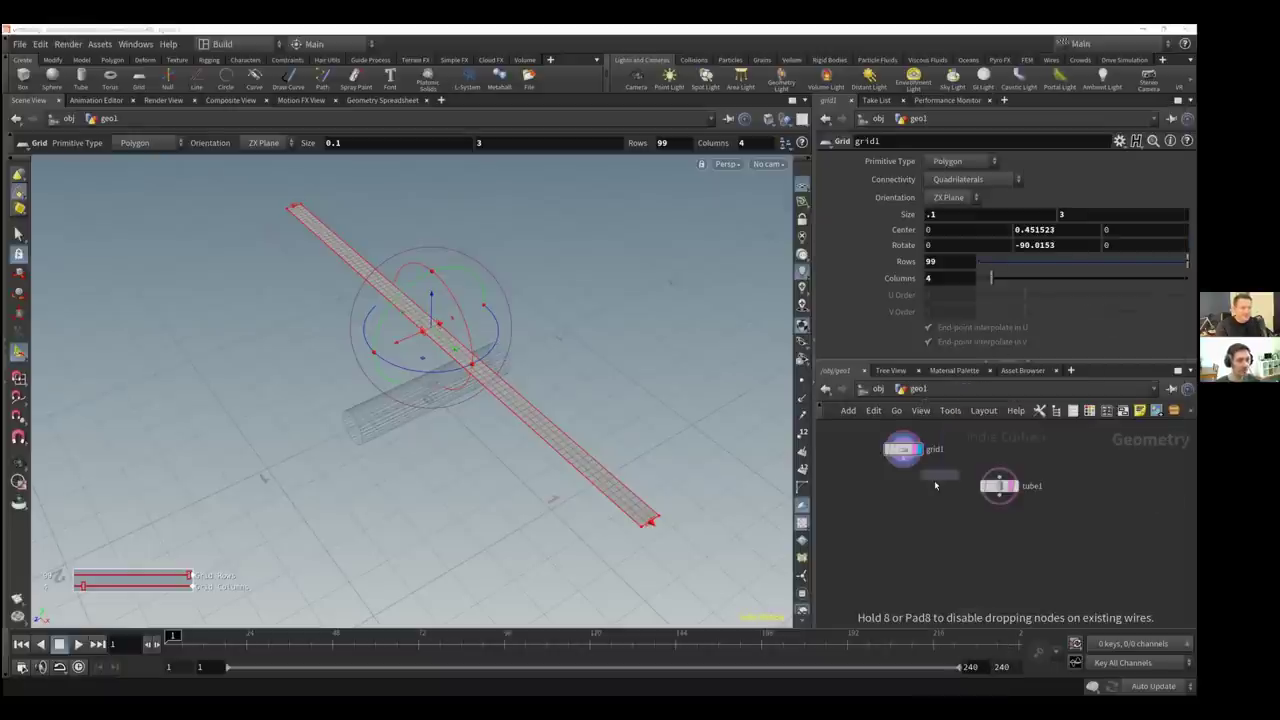
left_click(954, 538)
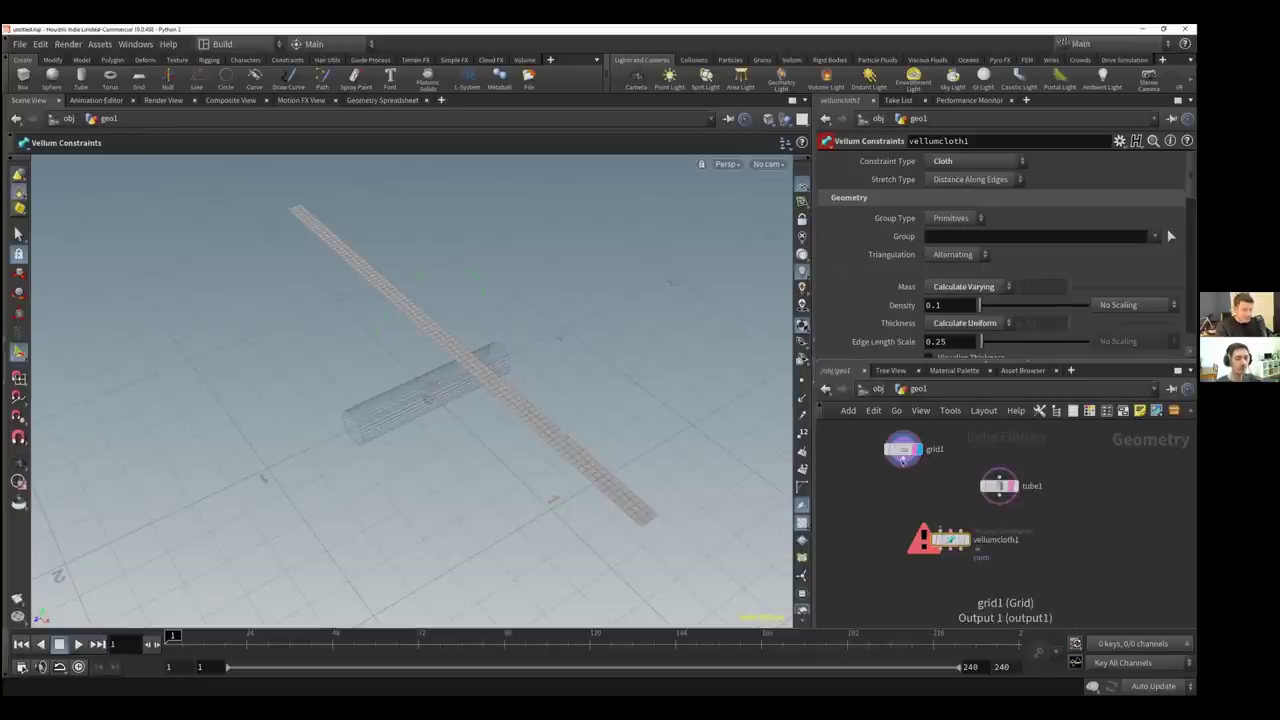
Connect the grid to the cloth node's first input and the tube to its third, collision input
left_click(903, 462)
left_click(958, 528)
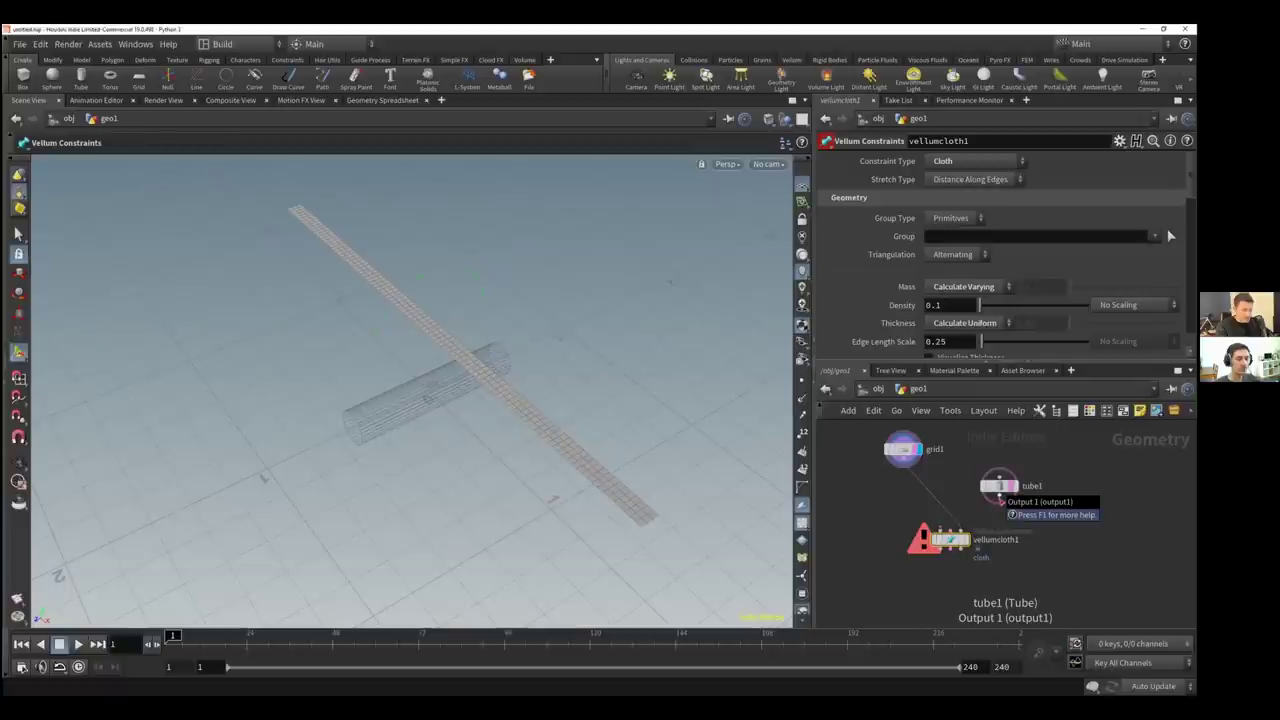
left_click(999, 497)
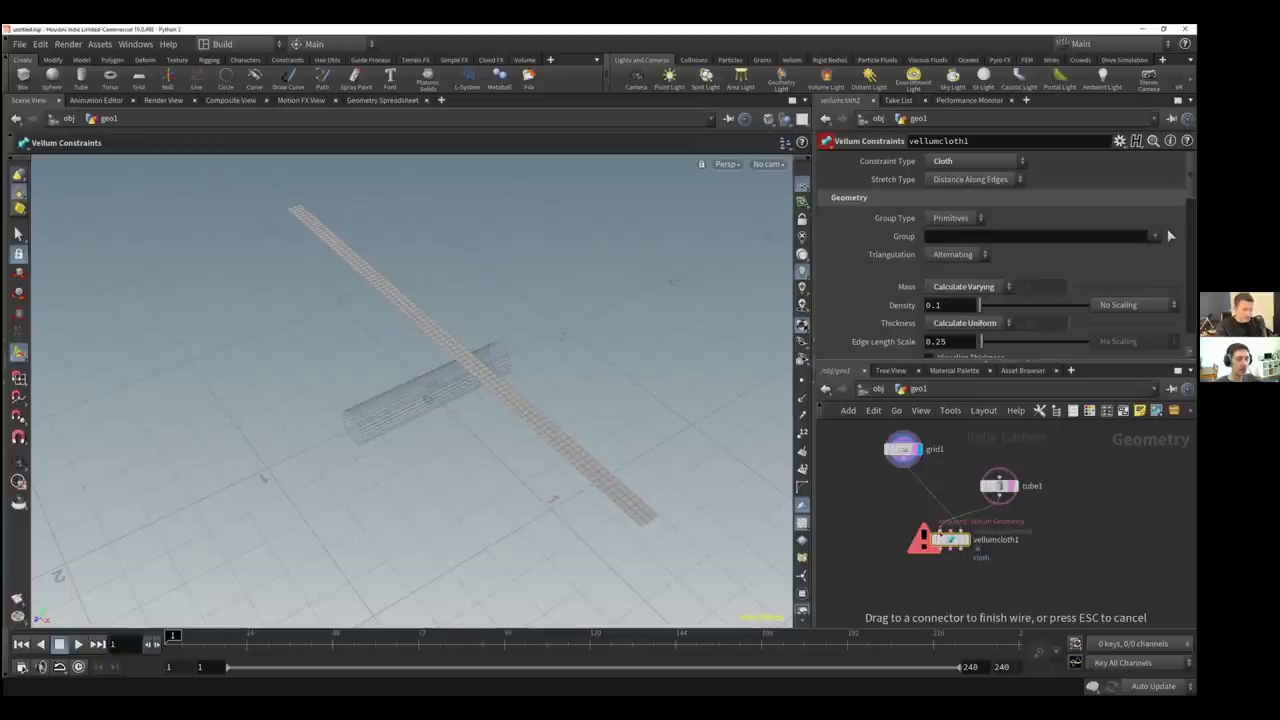
left_click(950, 532)
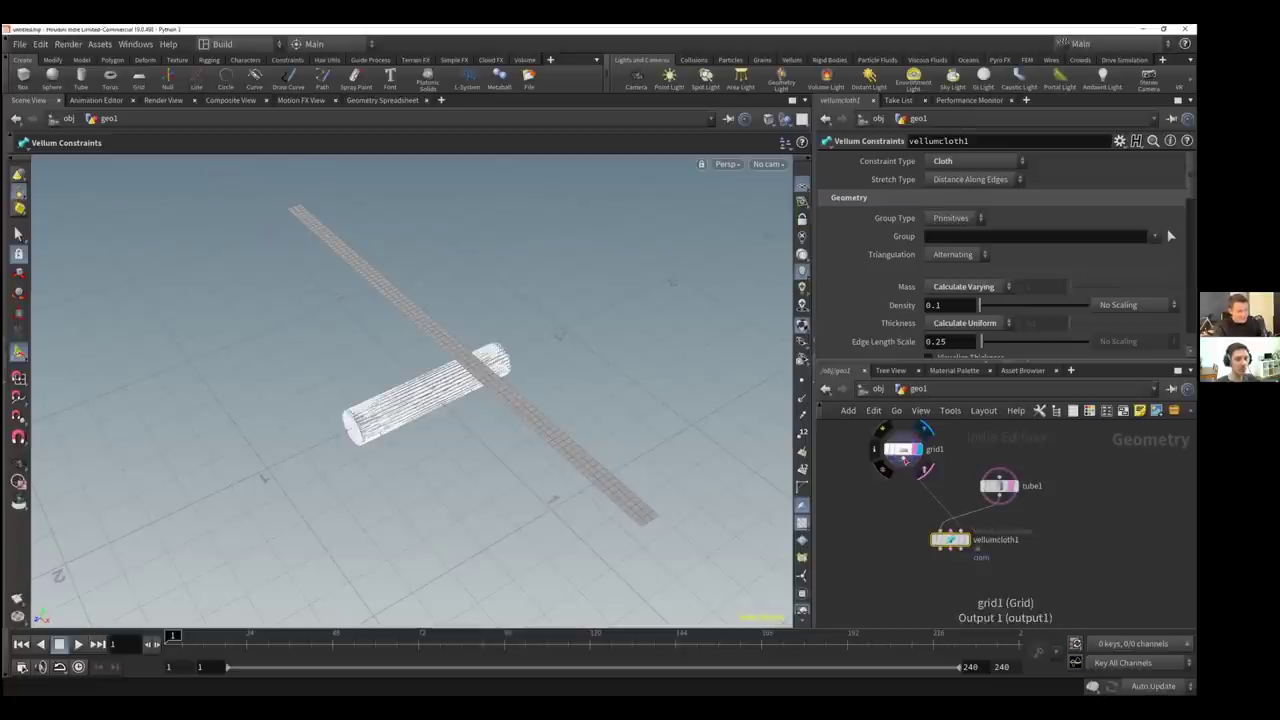
left_click(905, 458)
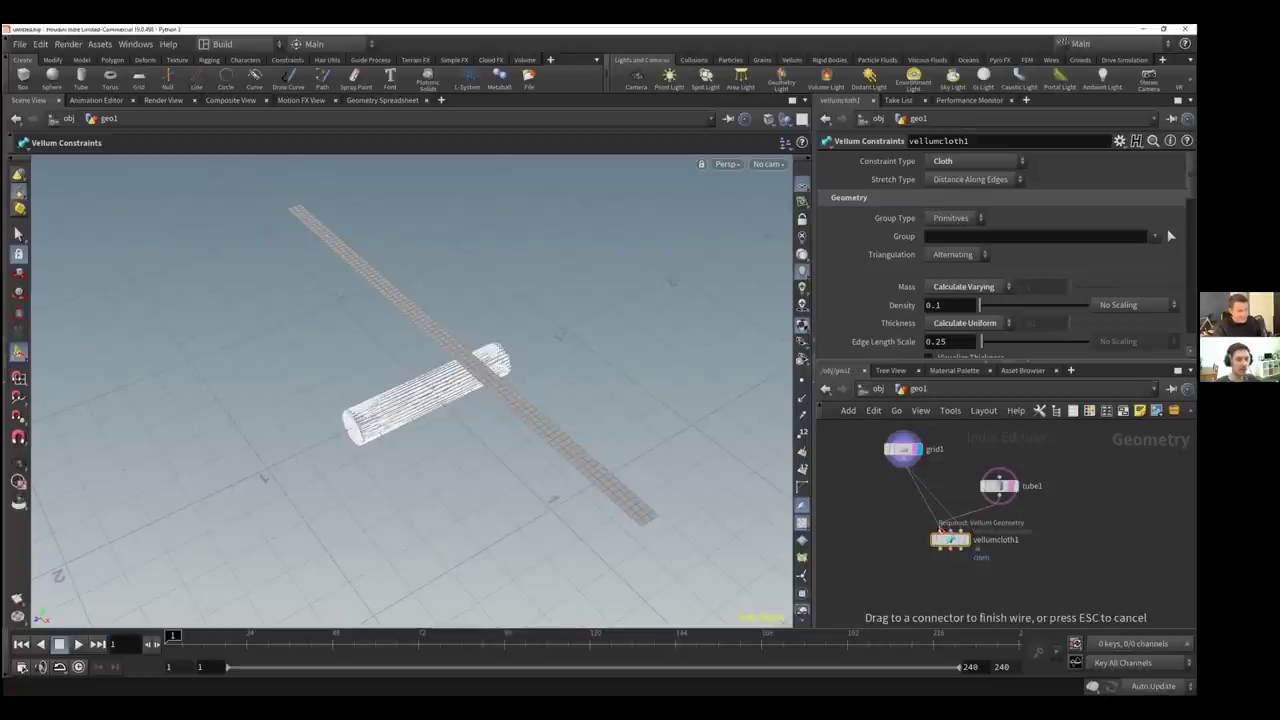
left_click(941, 531)
left_click_drag(1000, 498, 962, 531)
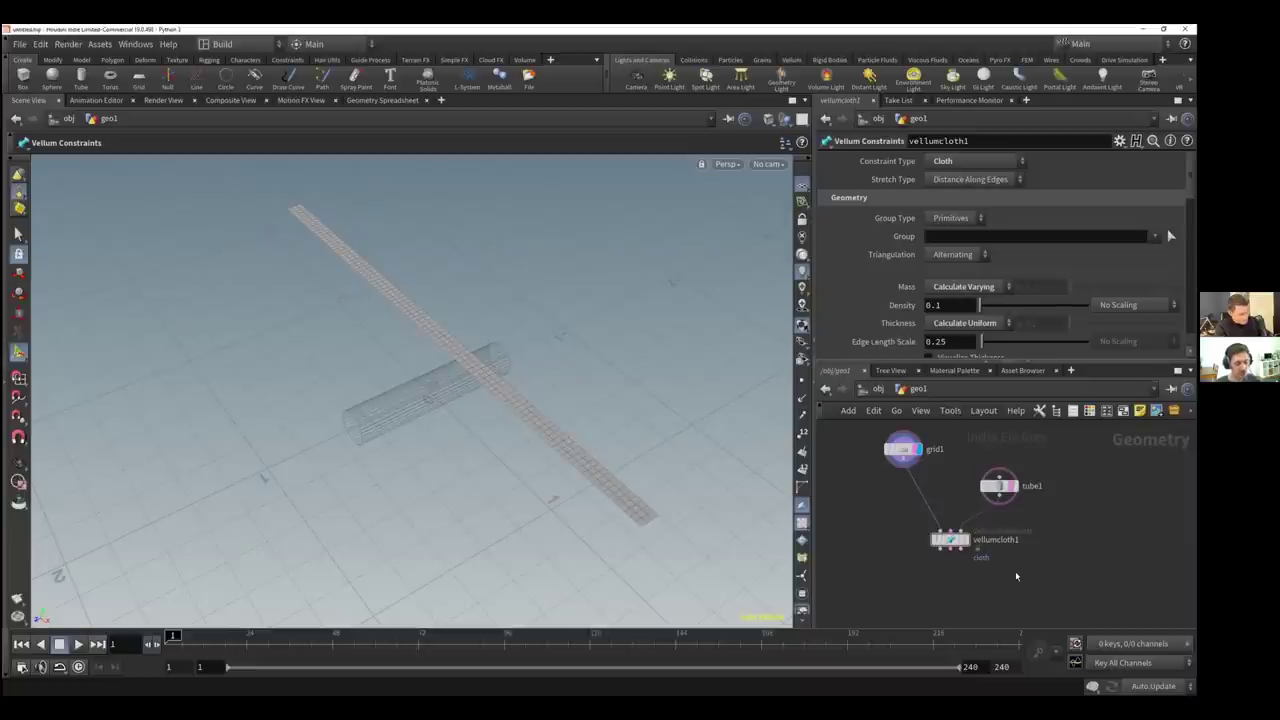
Add a Vellum Solver node below the Vellum cloth node
key("Tab")
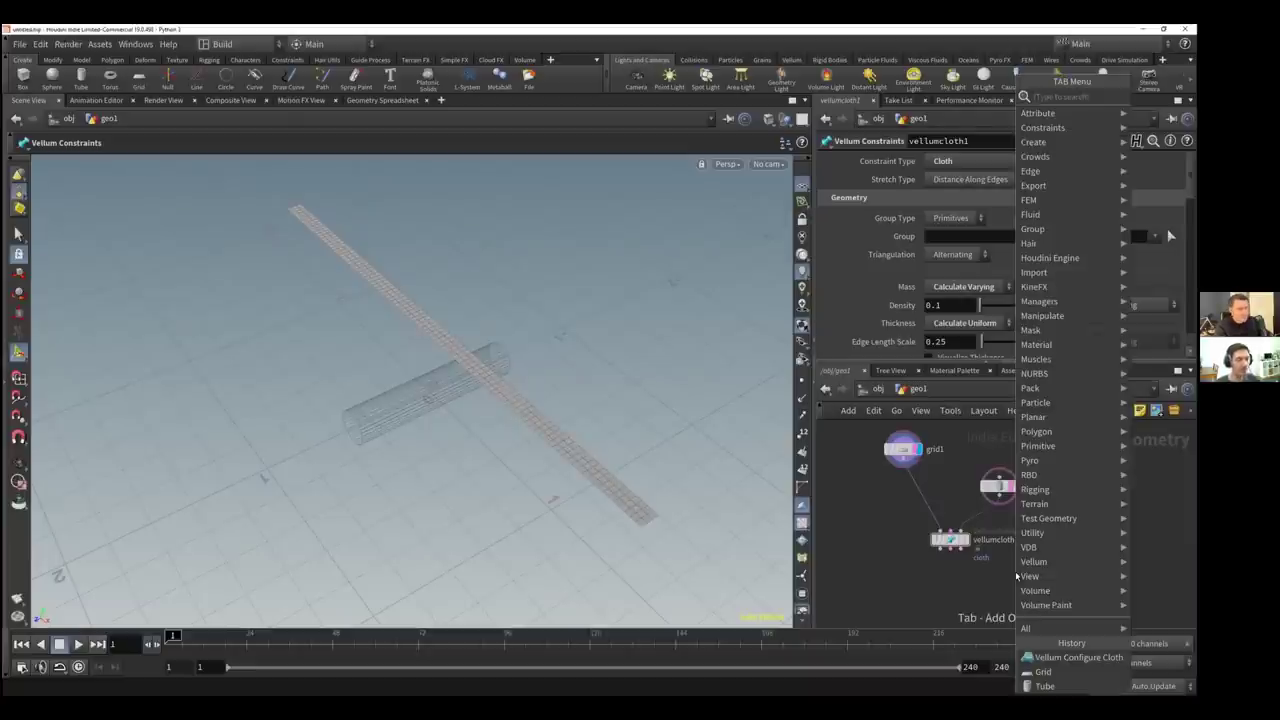
type("sol")
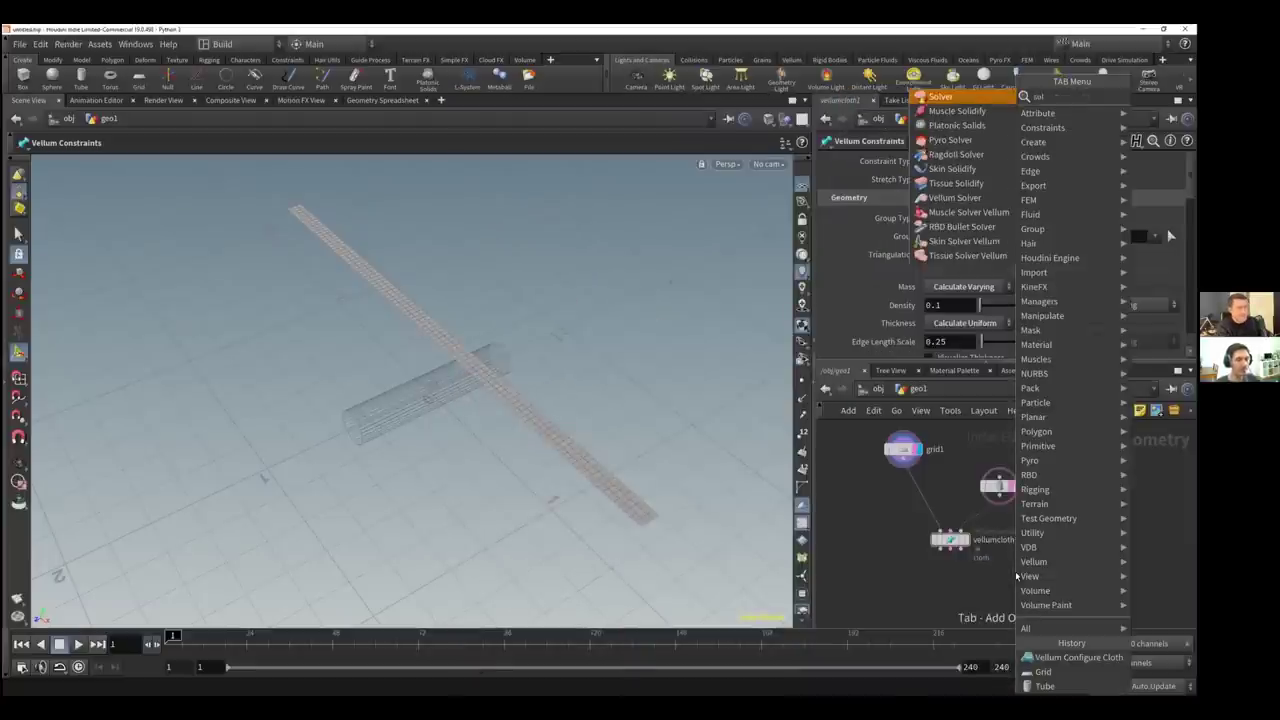
key("BackSpace")
key("BackSpace")
key("BackSpace")
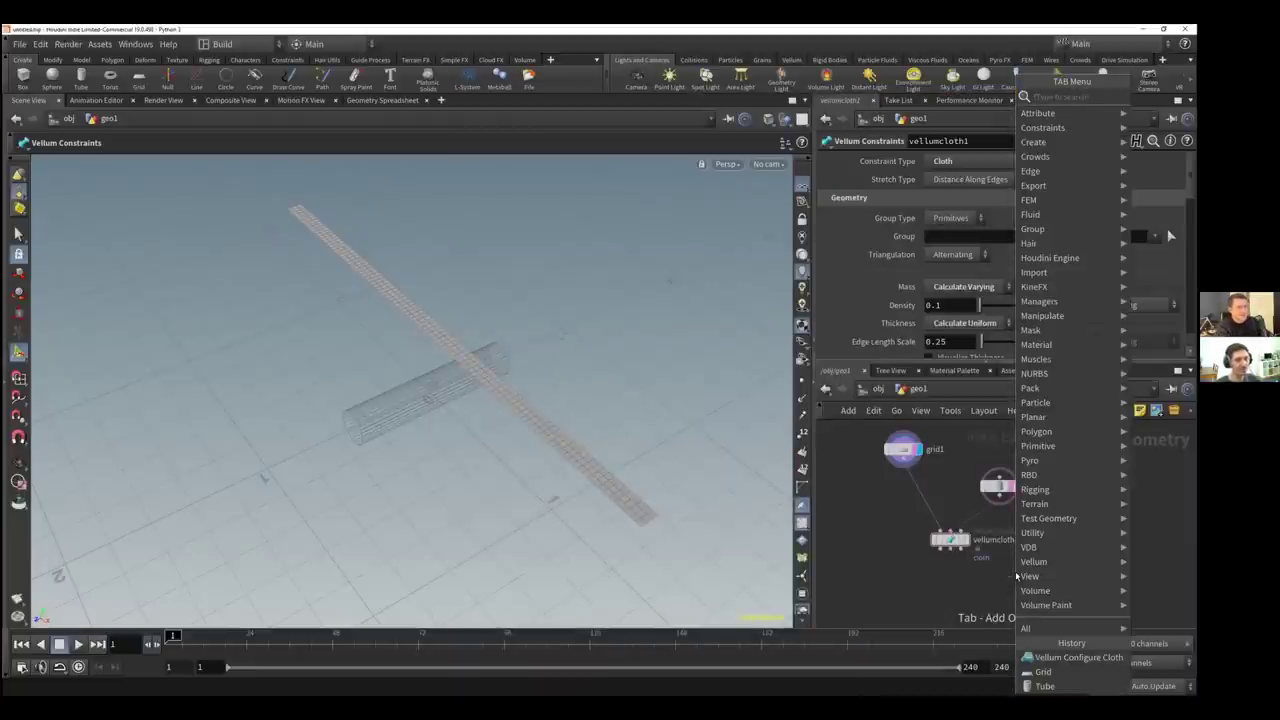
type("velu")
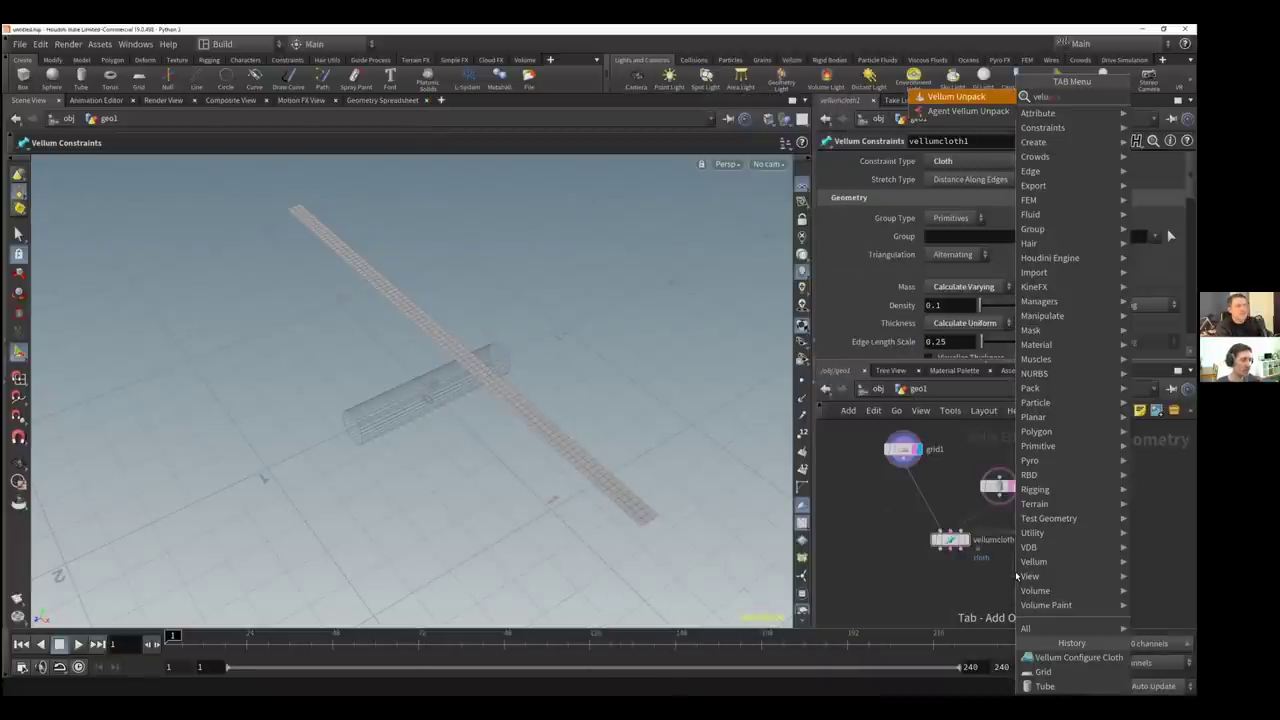
key("BackSpace")
type("sol")
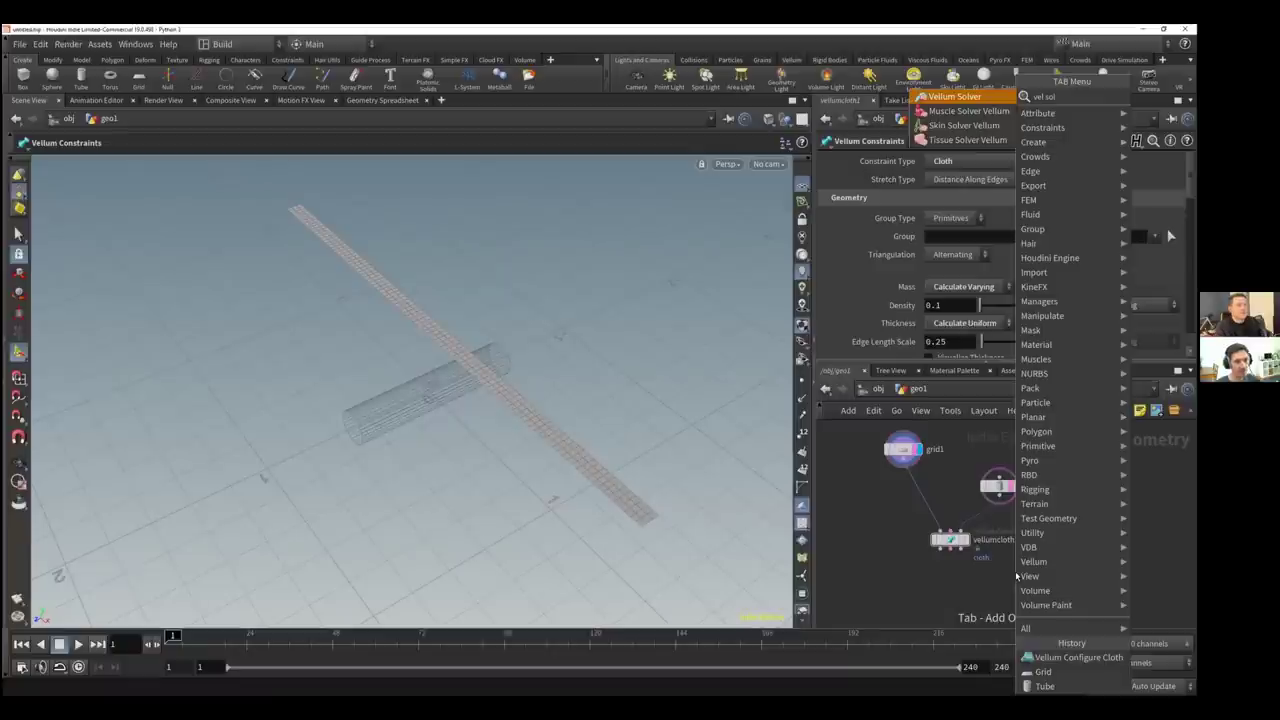
left_click(960, 97)
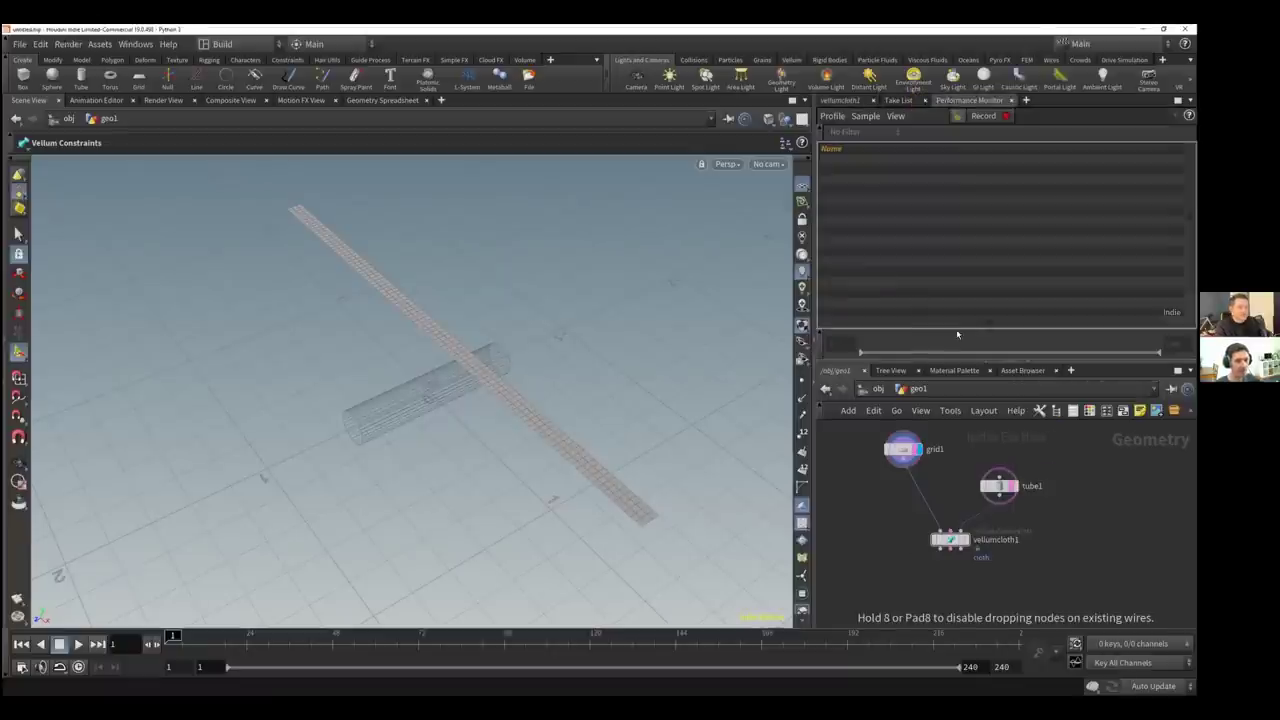
left_click(964, 588)
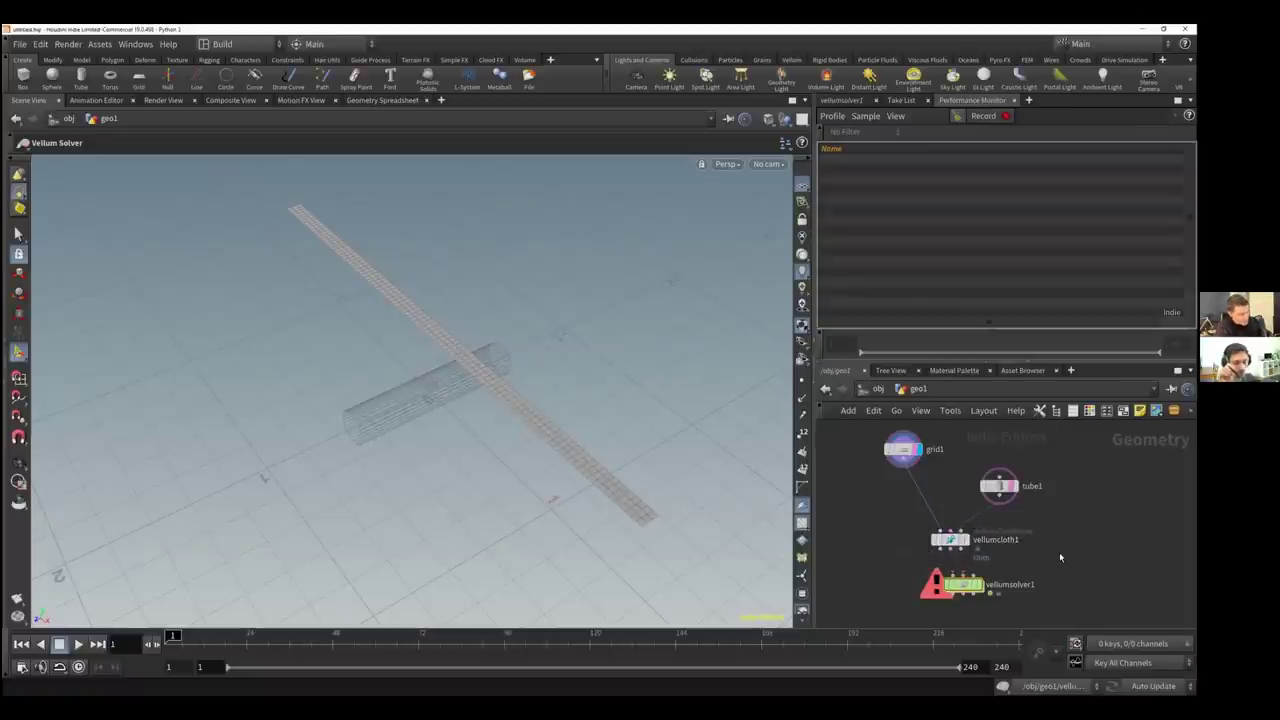
Wire the cloth node's three outputs into the Vellum Solver aligned directly below it, and display the solver's result
key("g")
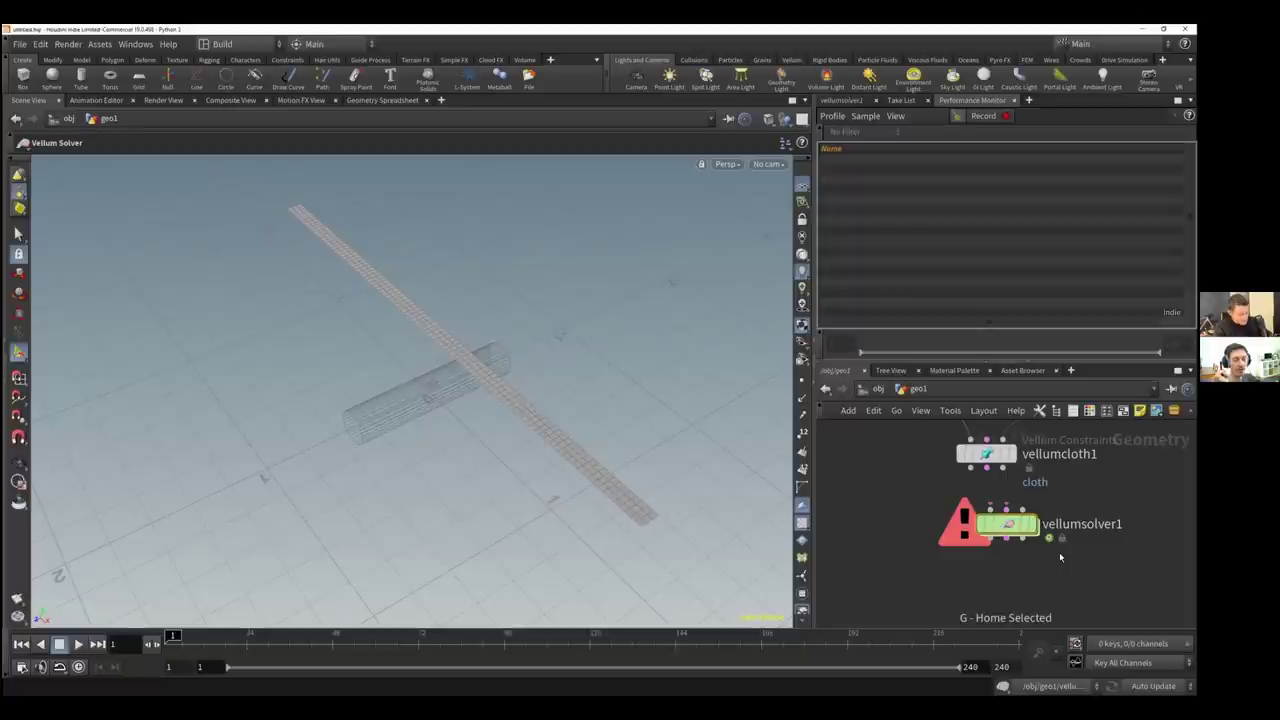
key("j")
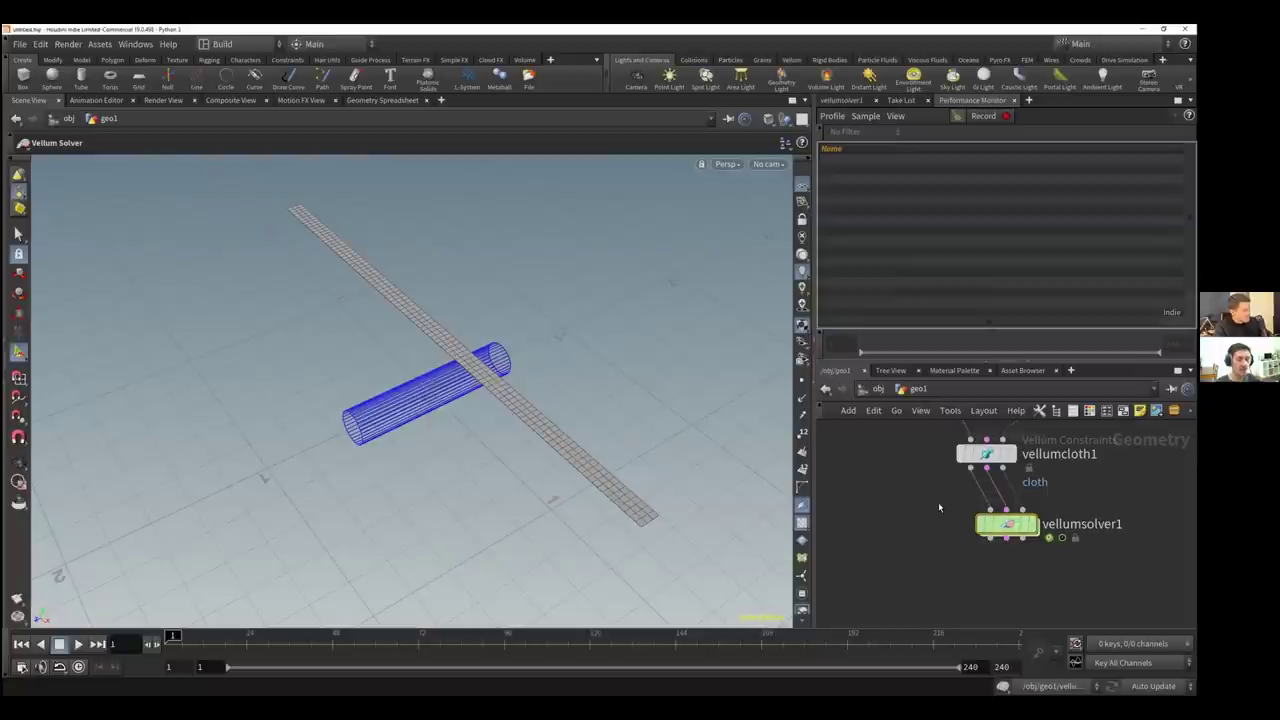
mouse_move(997, 455)
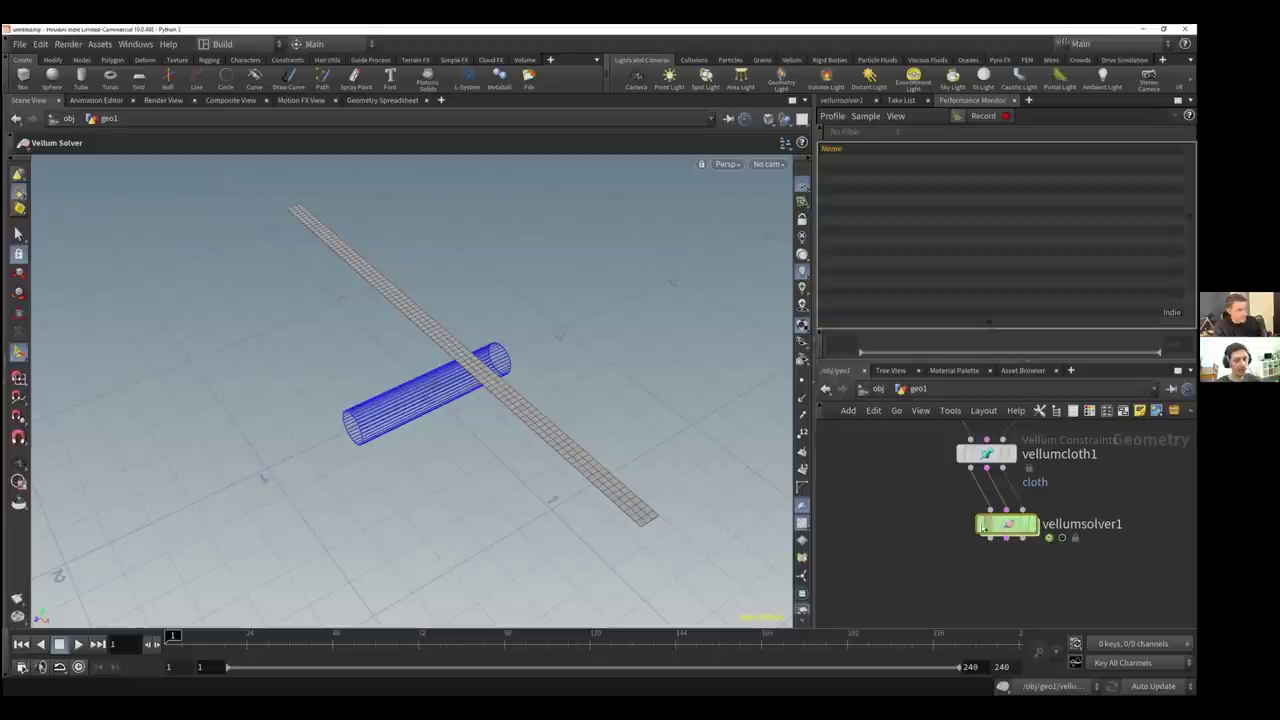
left_click_drag(1015, 525, 997, 509)
mouse_move(996, 520)
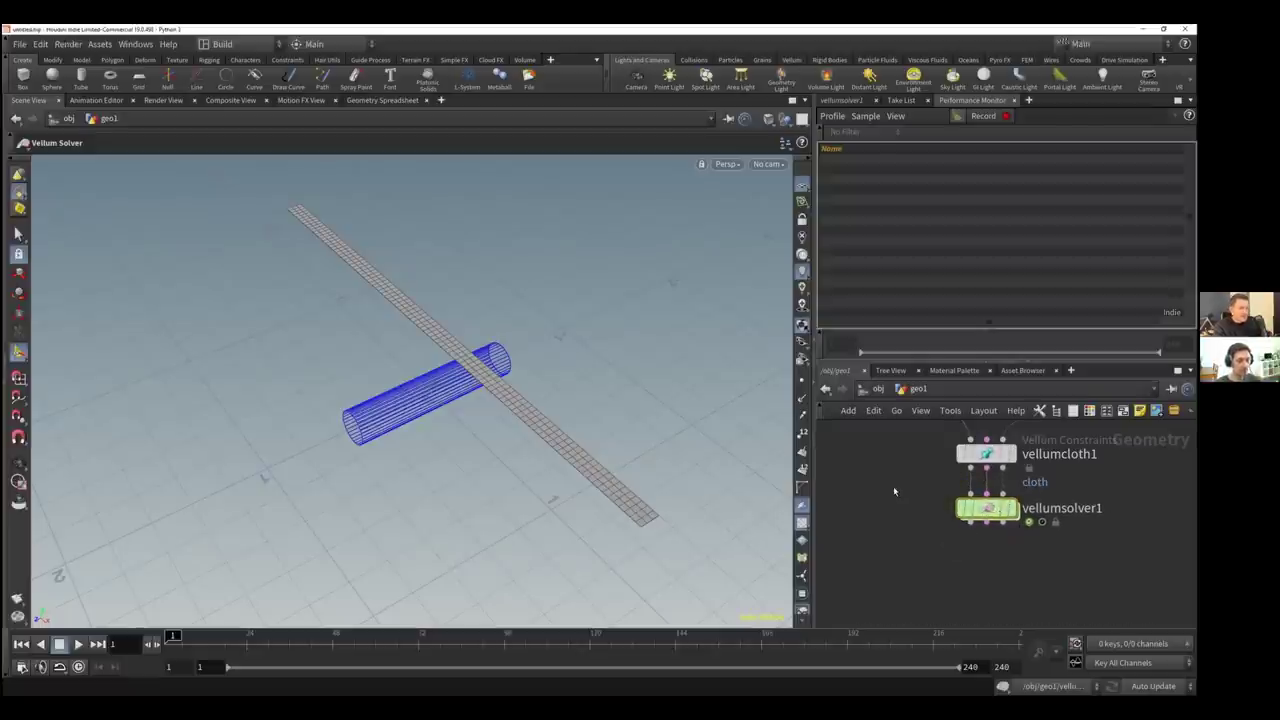
scroll(892, 485, "down", 2)
middle_click_drag(1044, 459, 1036, 533)
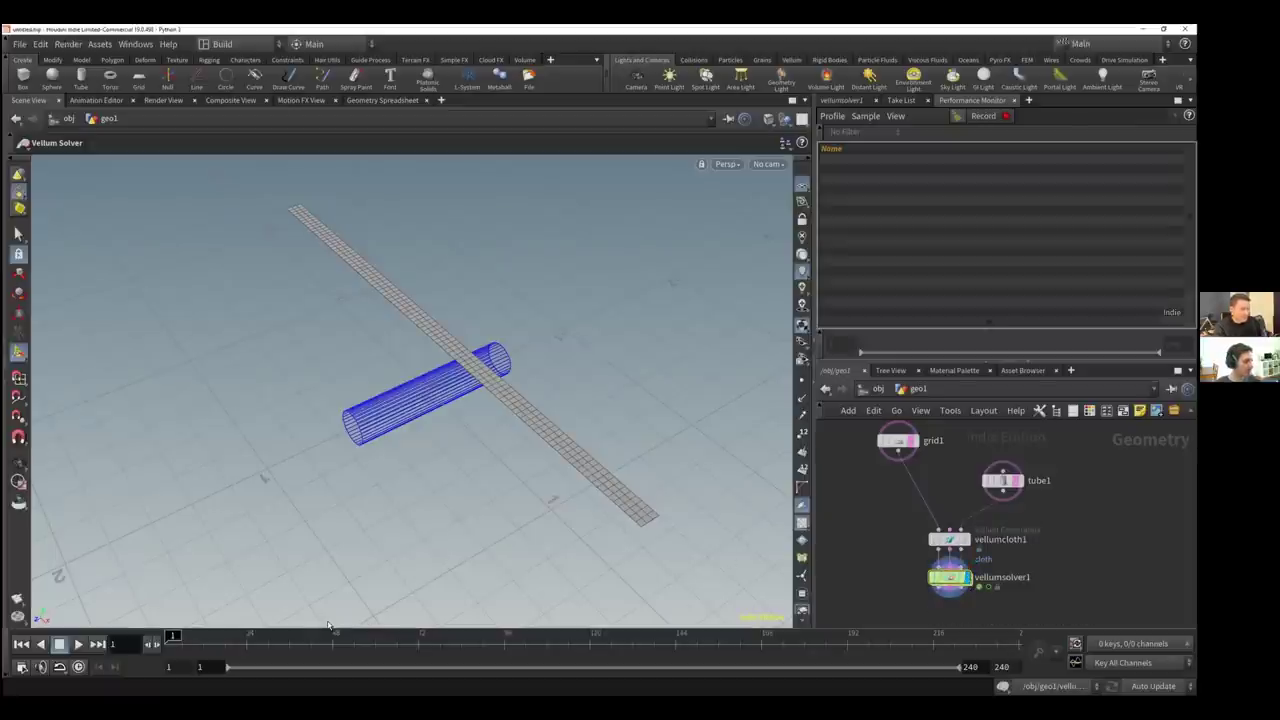
Play the cloth simulation and turn off the template display of the grid and tube to inspect the ribbon
key("Escape")
left_click(78, 644)
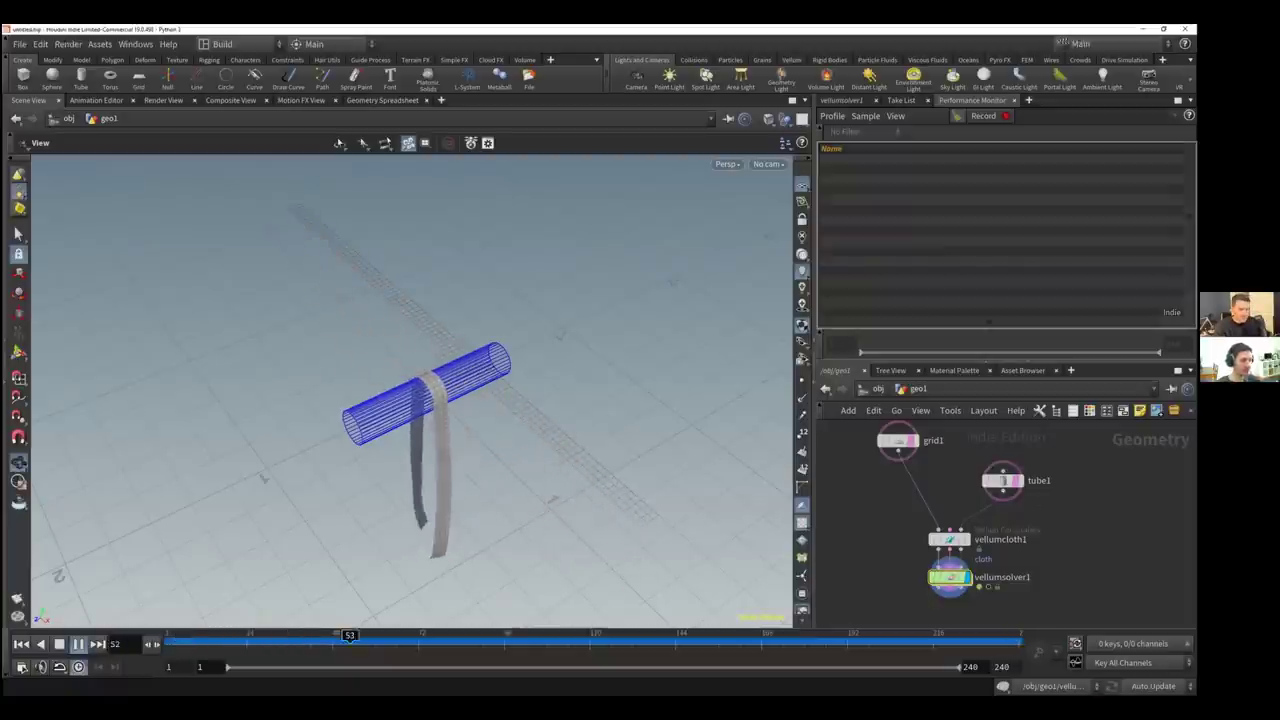
left_click(884, 440)
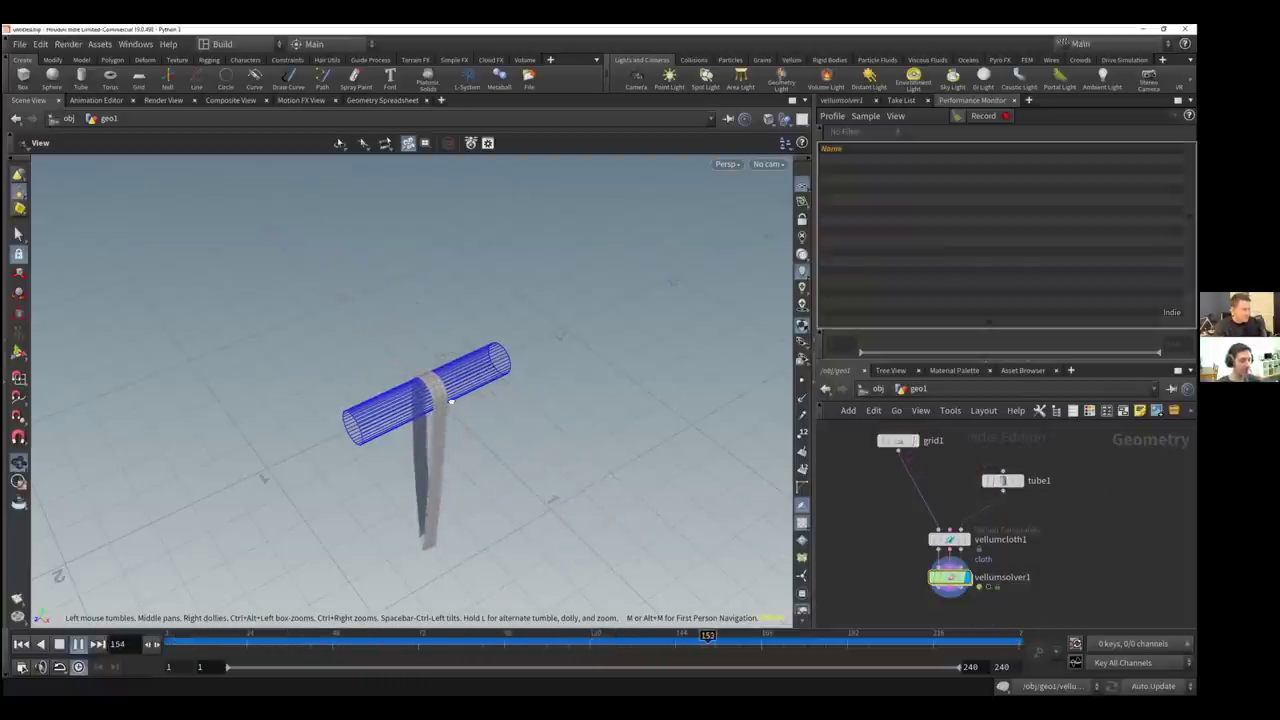
left_click_drag(471, 356, 525, 295)
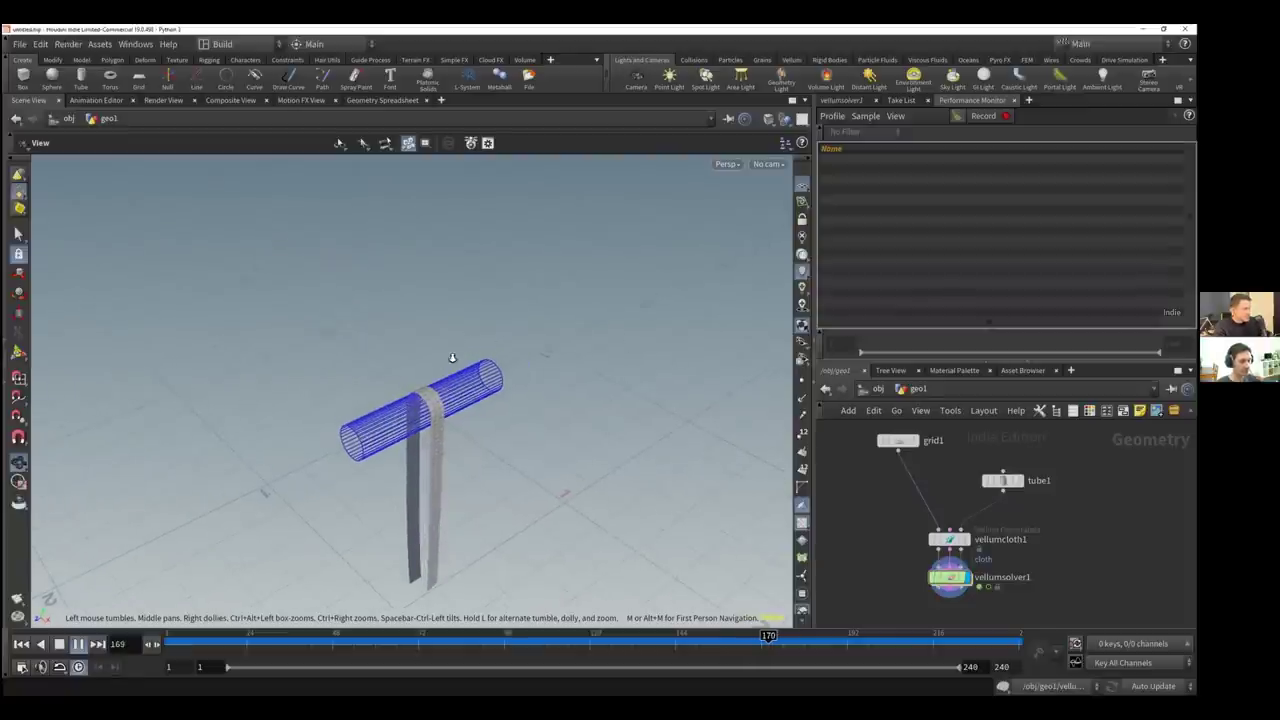
left_click_drag(452, 357, 376, 409)
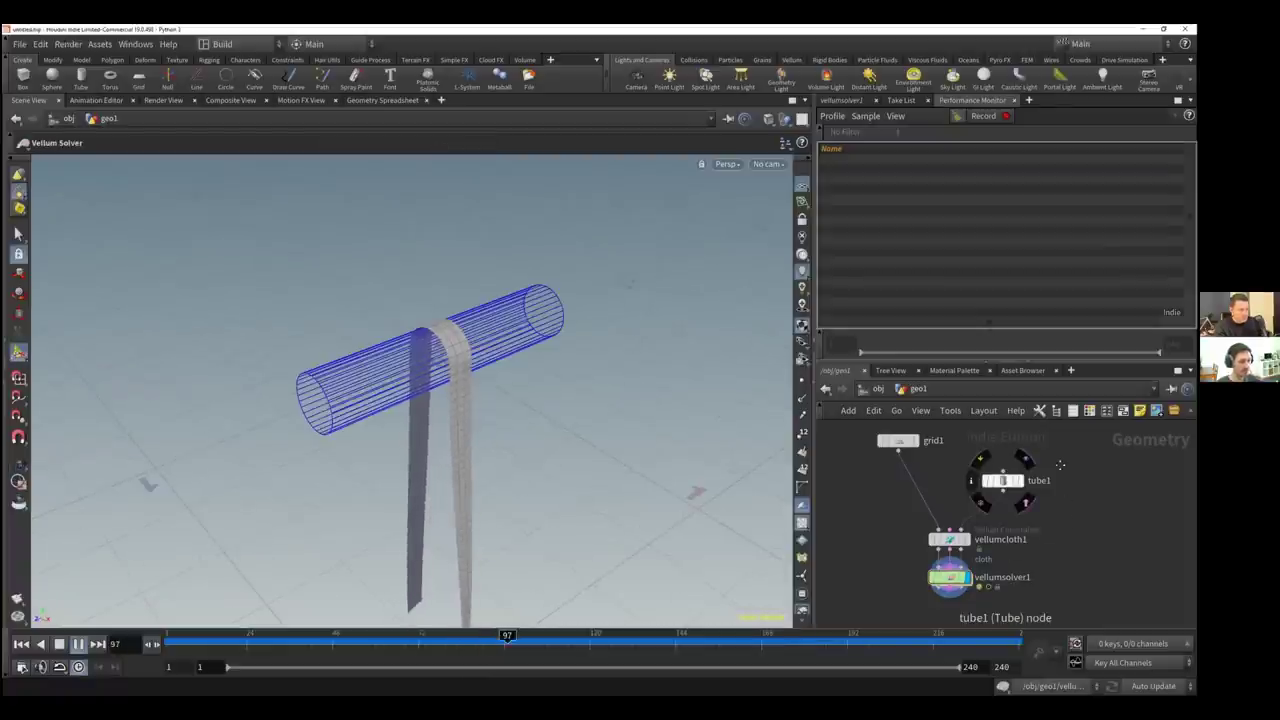
Add a Merge node beside the Vellum cloth node, below the tube
middle_click_drag(1042, 521, 1037, 467)
scroll(1037, 530, "down", 4)
scroll(1032, 538, "up", 4)
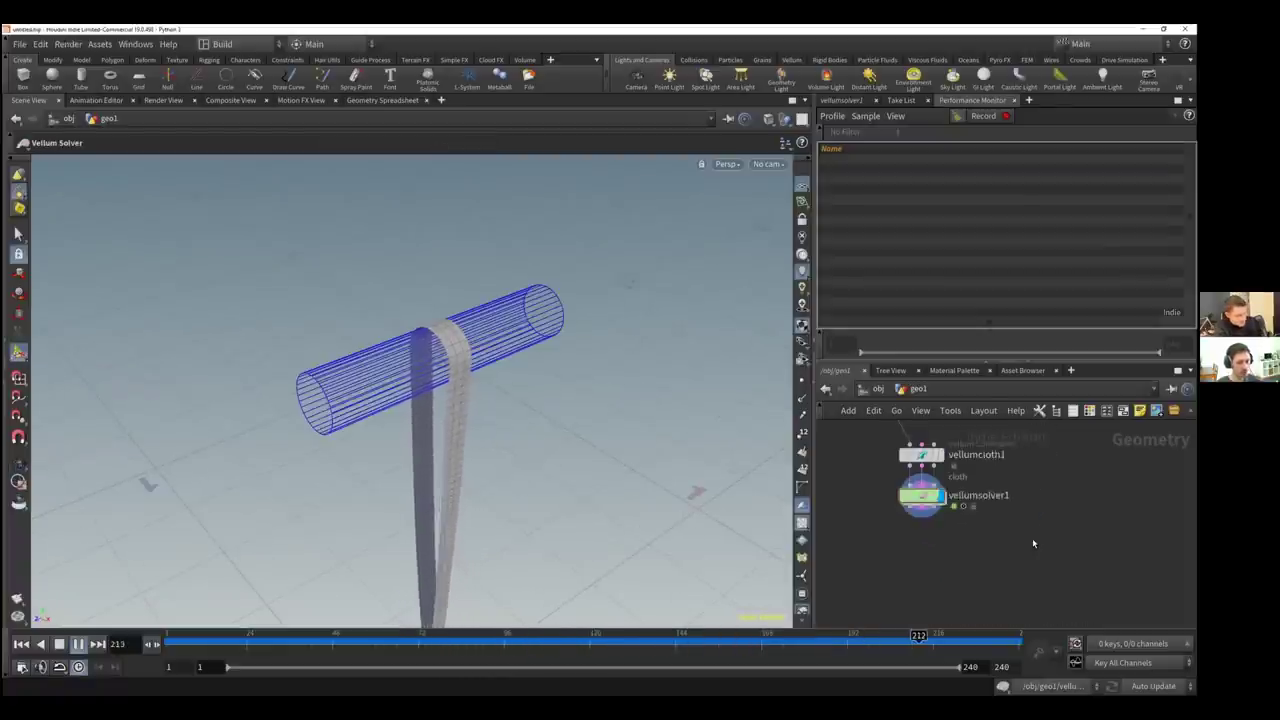
key("Tab")
type("merg")
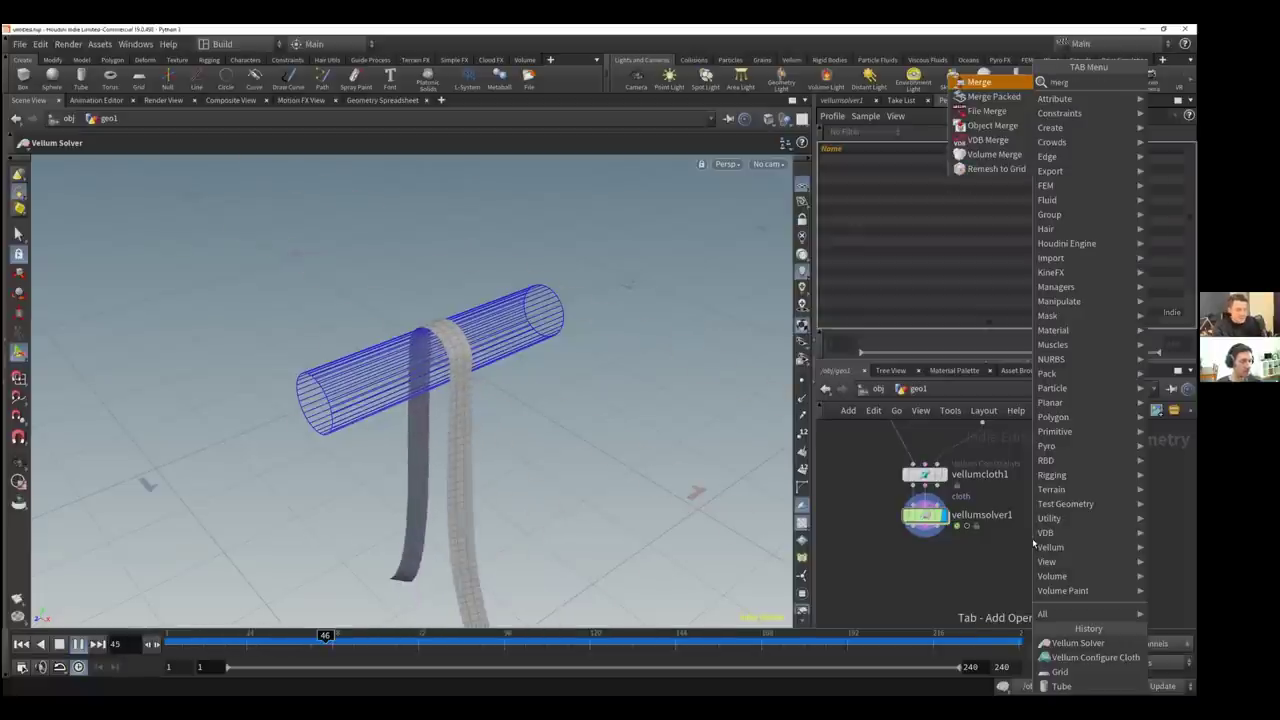
key("Return")
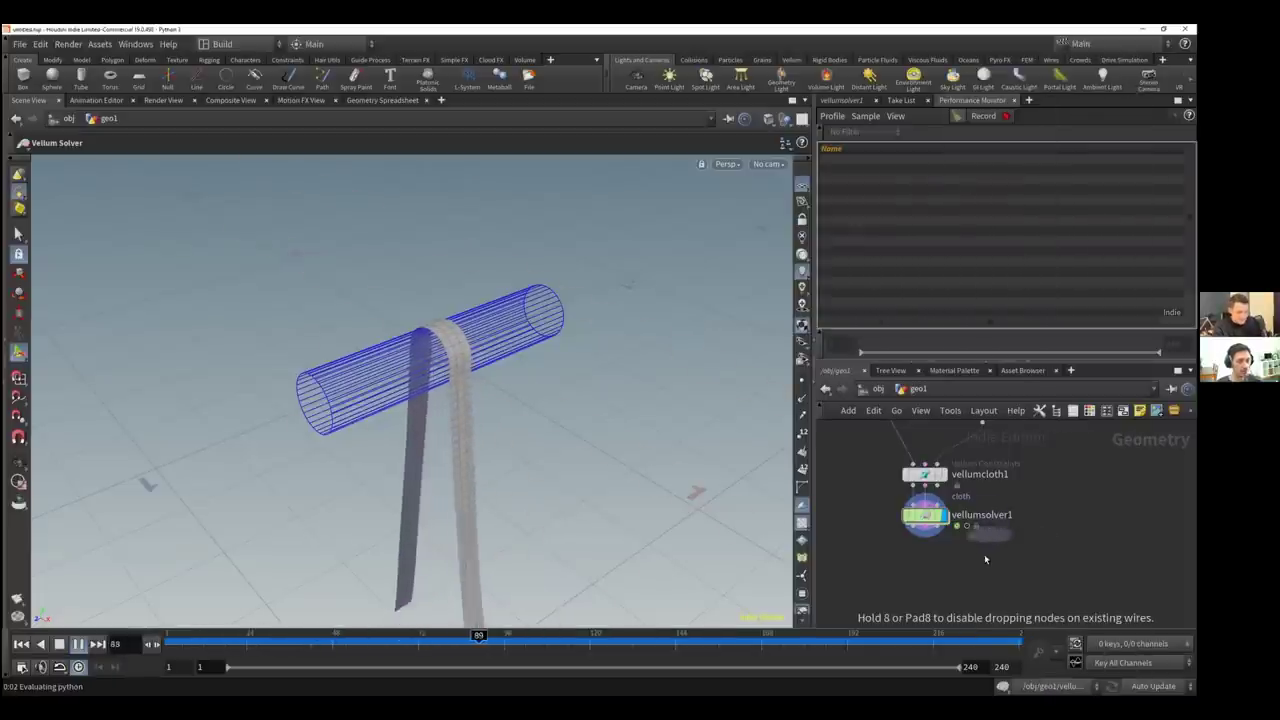
left_click(1010, 456)
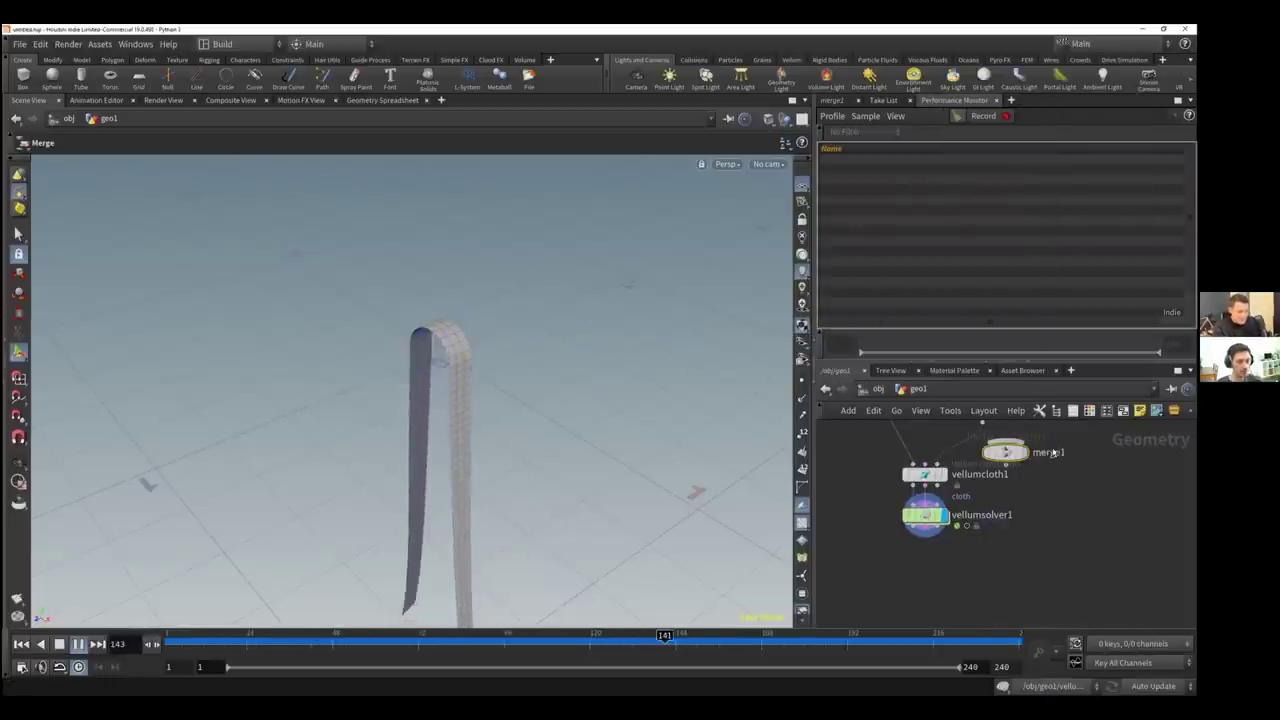
middle_click_drag(1057, 456, 1068, 492)
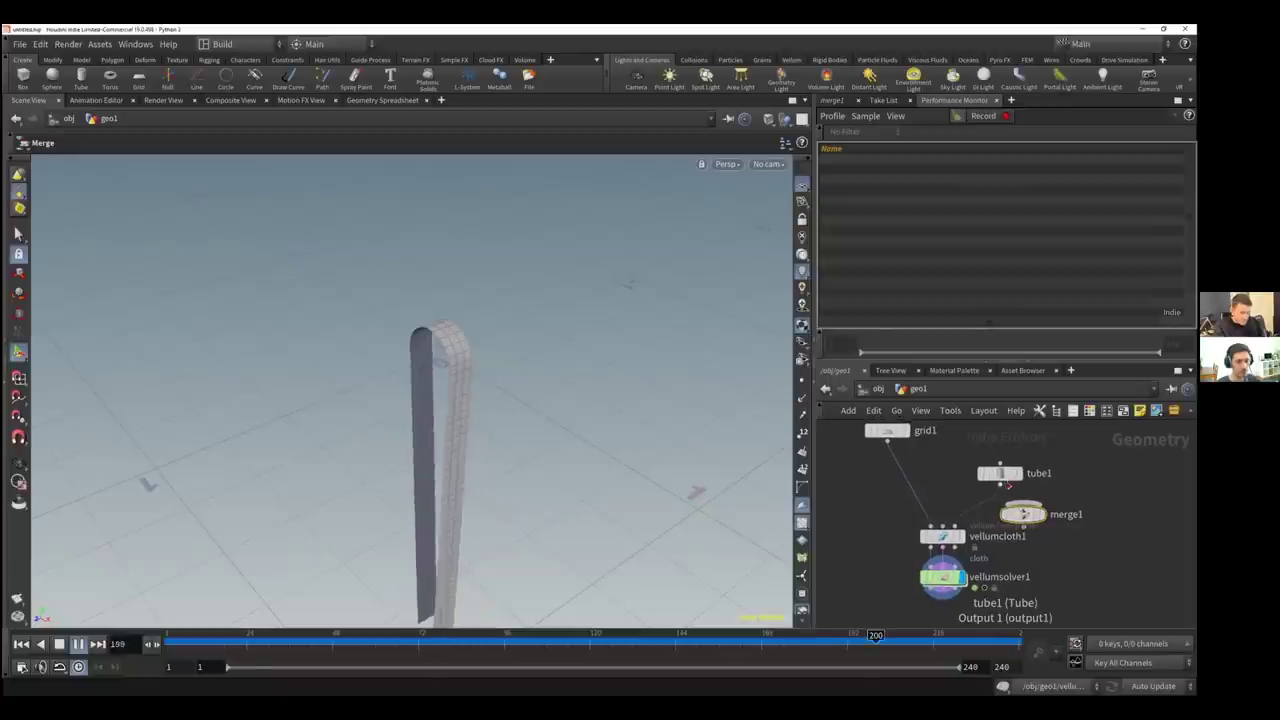
Wire the tube's output into the Merge node, and undo a first attempt to connect the Vellum Solver
left_click_drag(1006, 487, 968, 512)
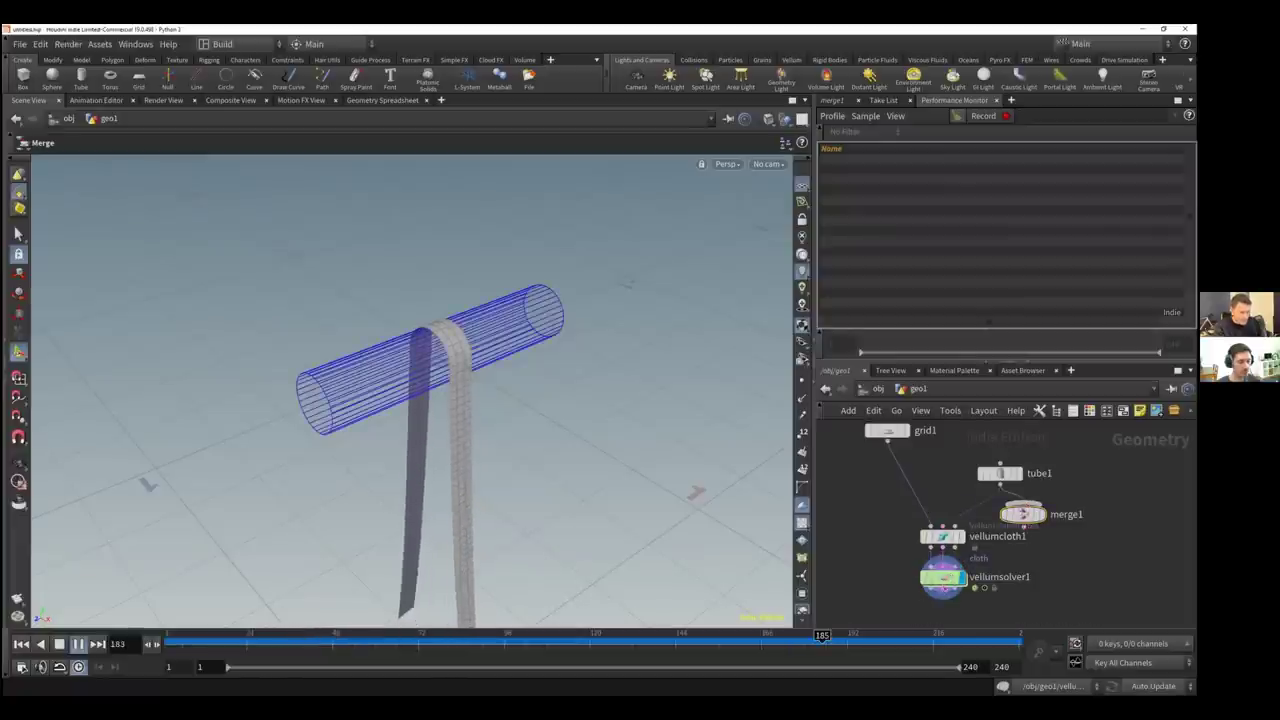
left_click_drag(932, 589, 1036, 516)
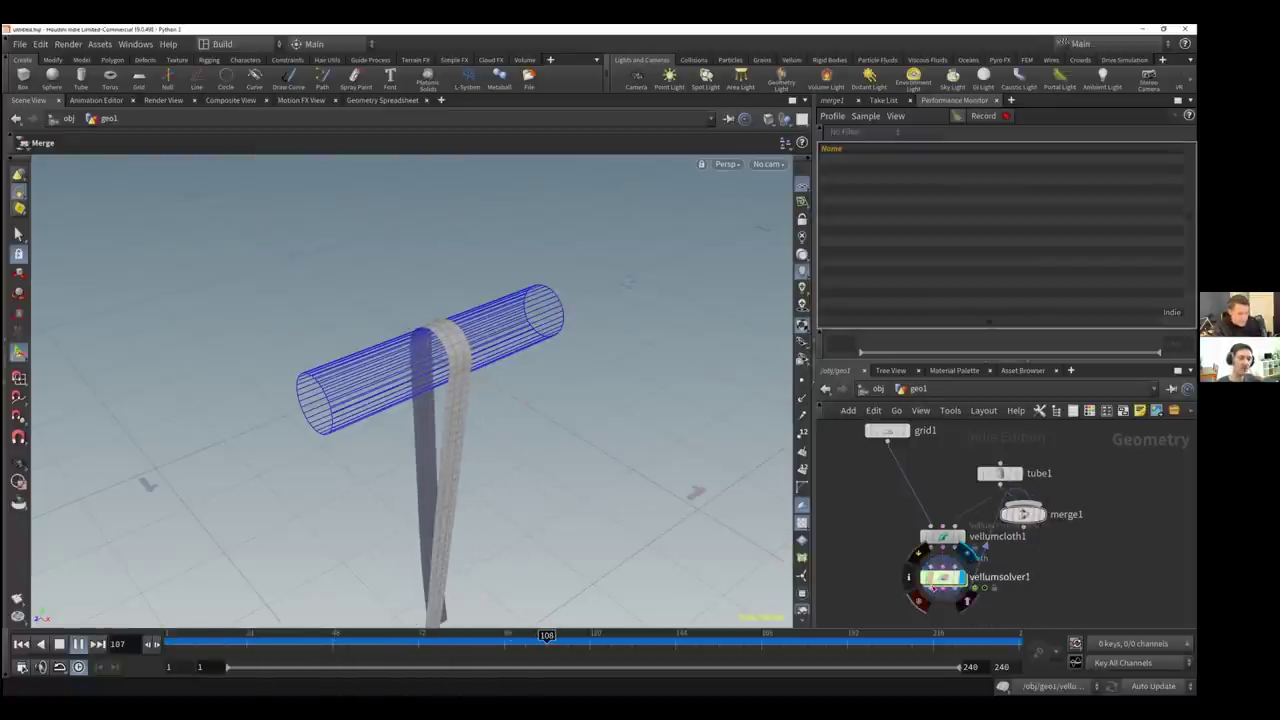
key("ctrl+z")
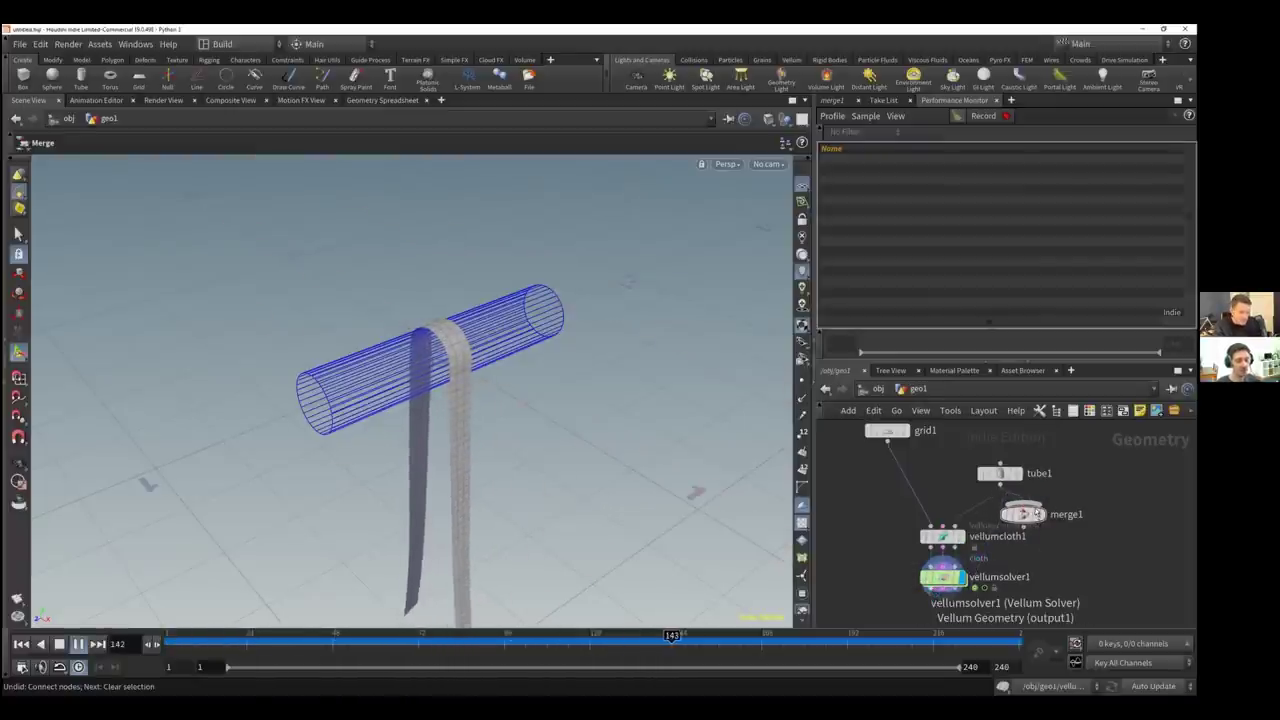
left_click(1029, 507)
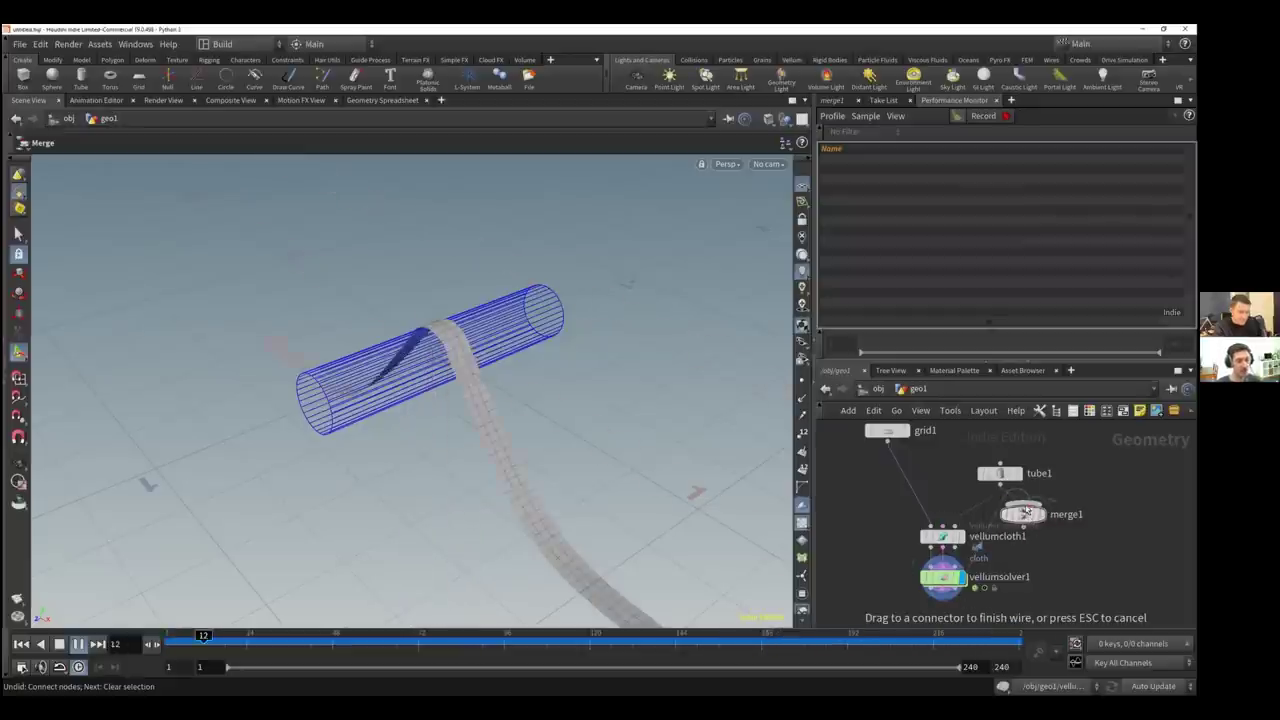
left_click(1024, 524)
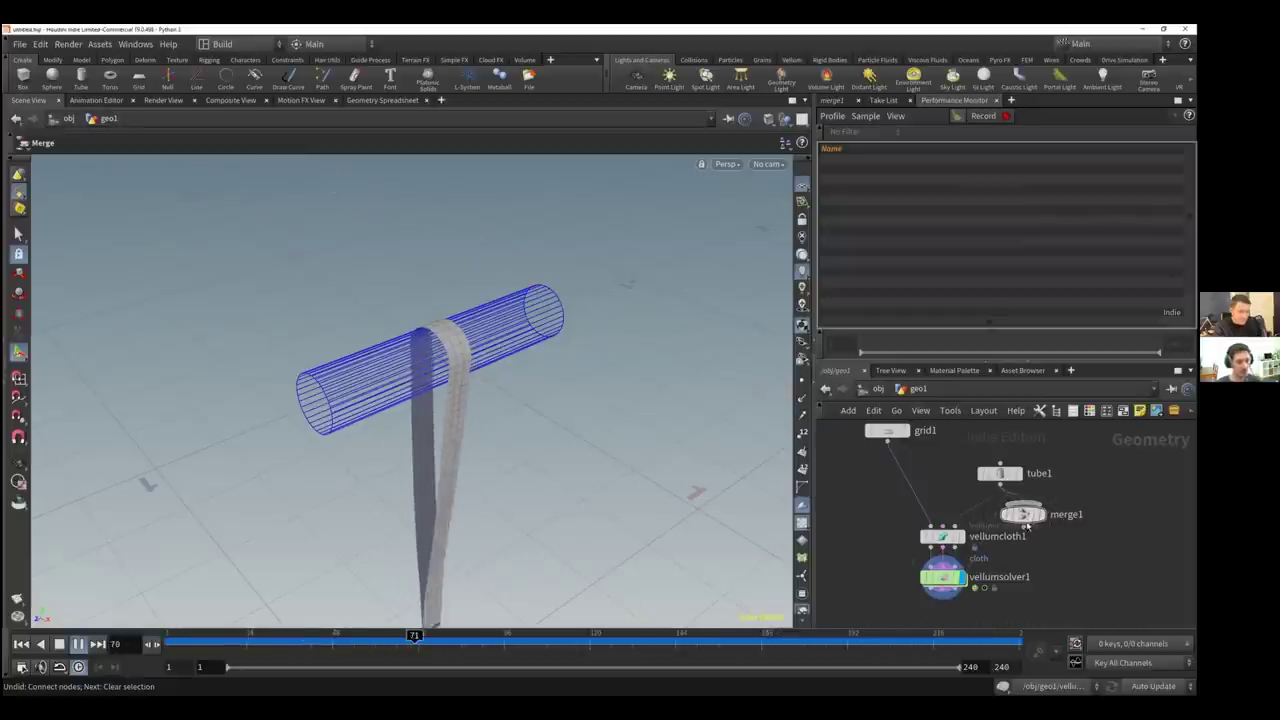
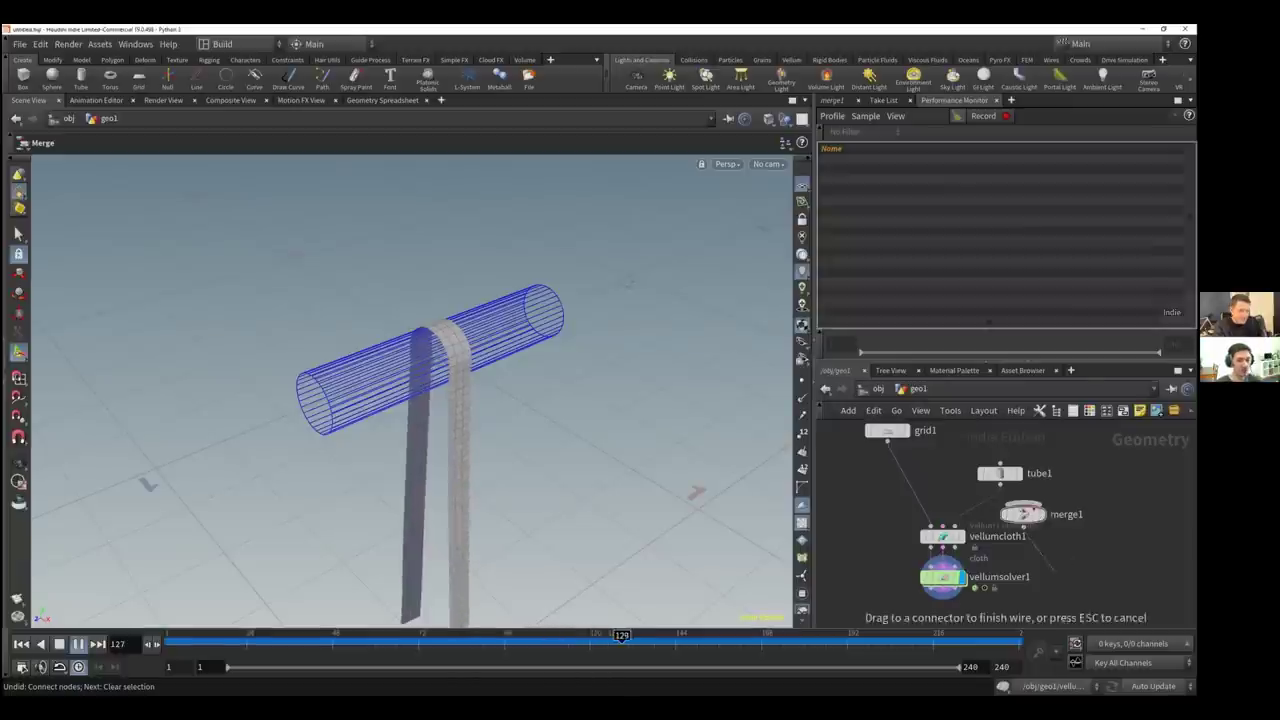
Move the Merge node below the Vellum Solver and wire the solver's geometry output into it
left_click_drag(1023, 514, 1024, 603)
middle_click_drag(1024, 603, 1036, 530)
left_click_drag(1036, 530, 981, 572)
scroll(1013, 498, "down", 2)
left_click_drag(1015, 434, 994, 539)
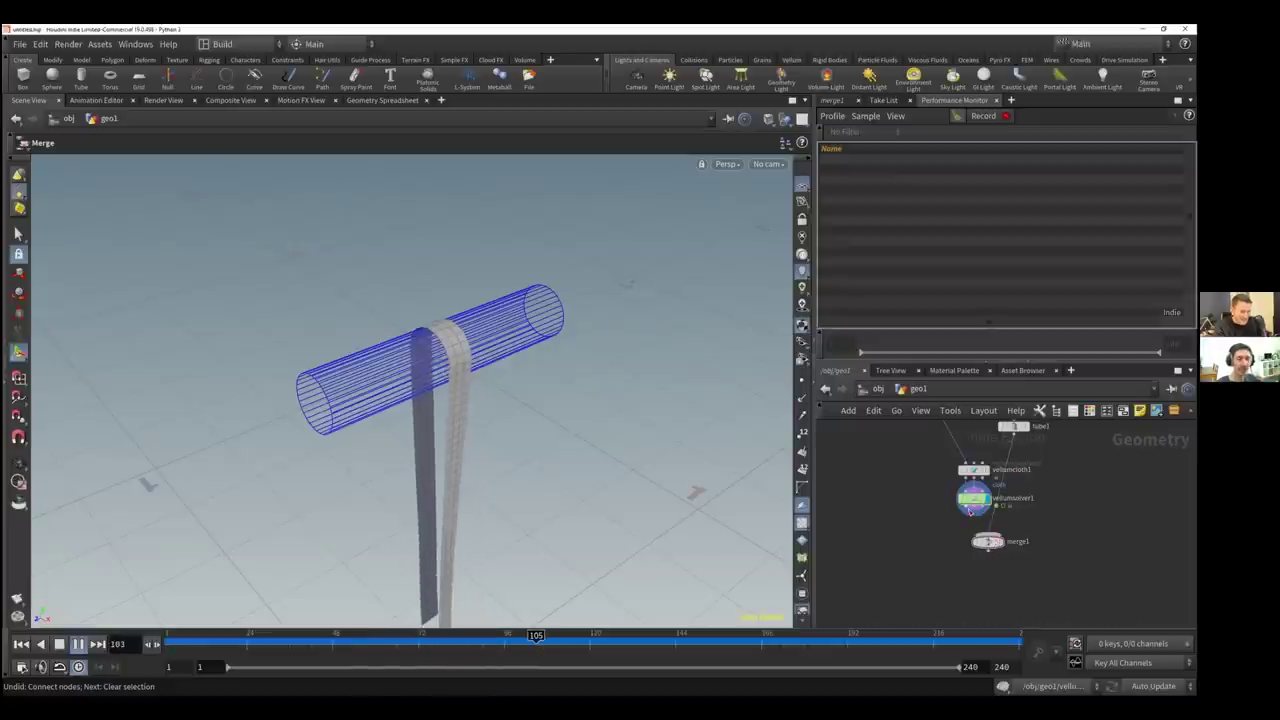
left_click_drag(966, 508, 993, 542)
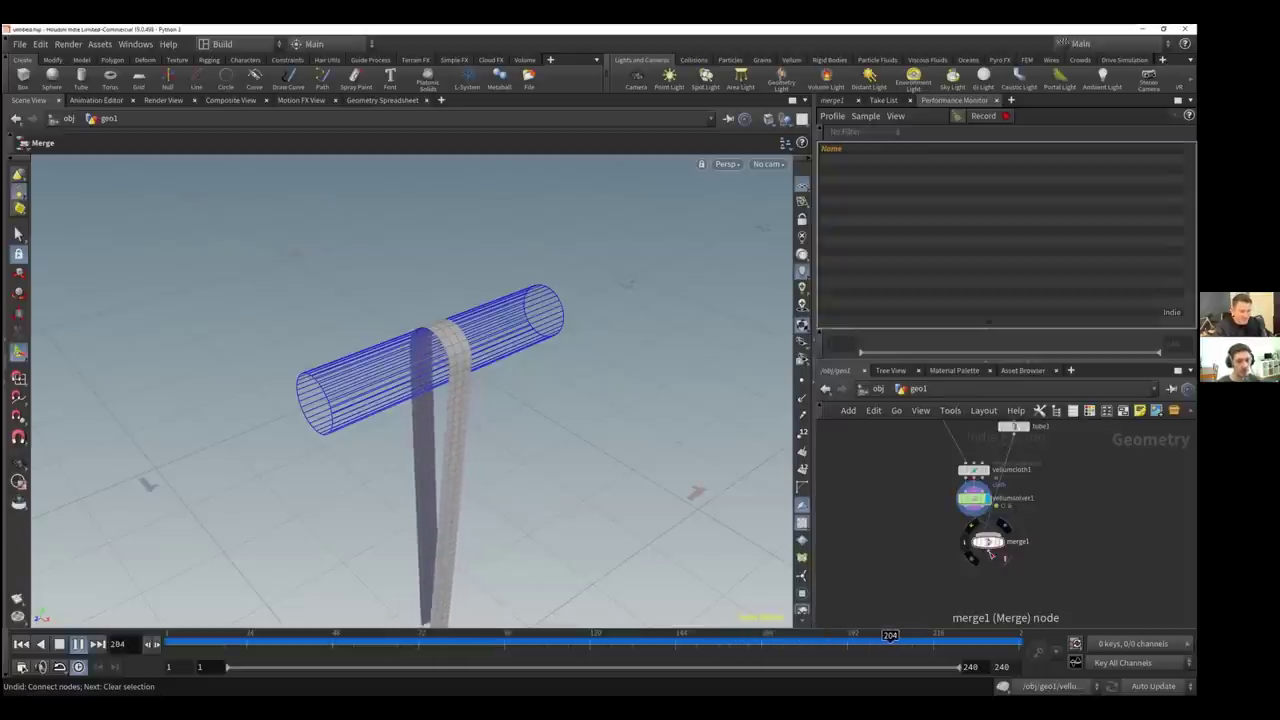
Display the merged ribbon and tube, and stop playback and rewind the simulation to frame 1
left_click(990, 552)
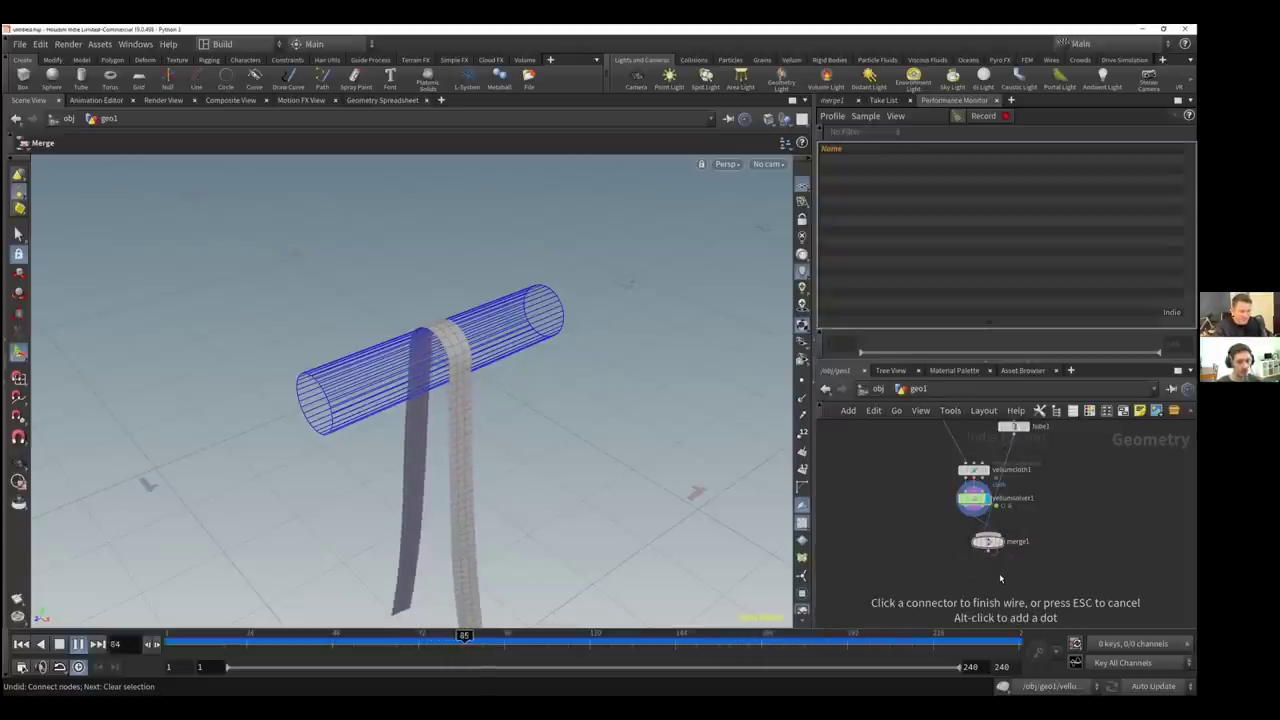
key("Escape")
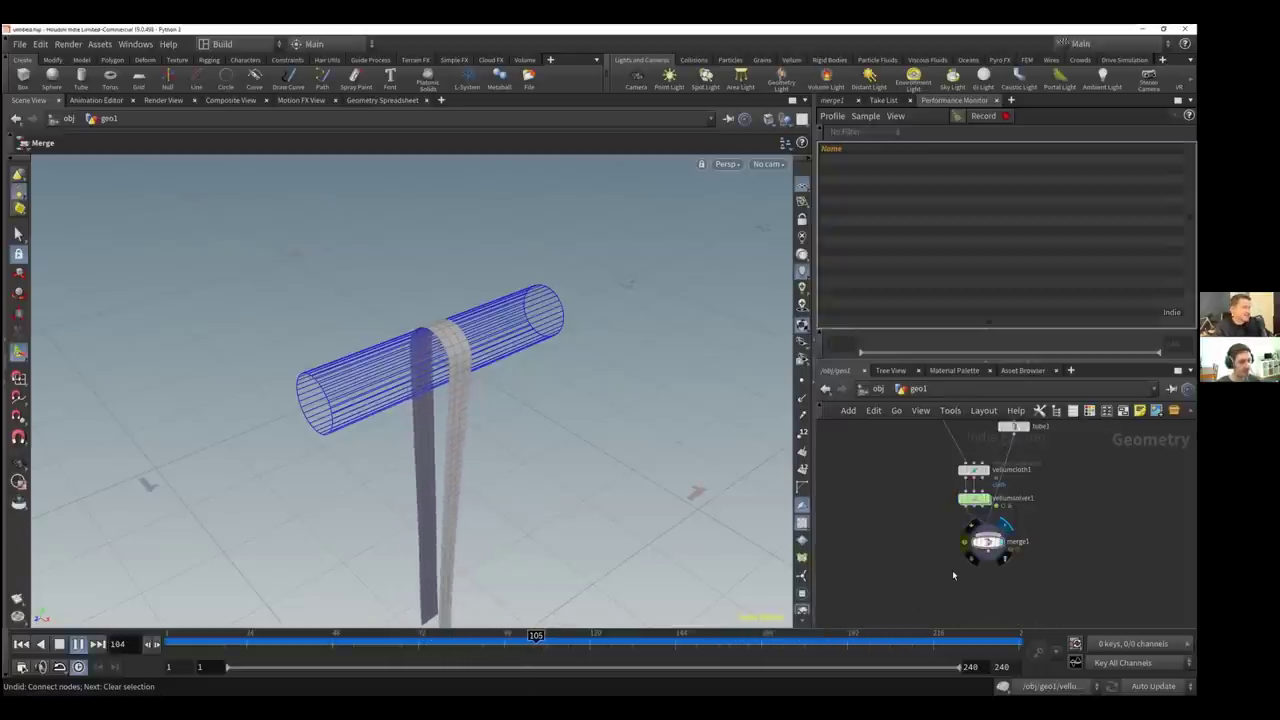
left_click(952, 570)
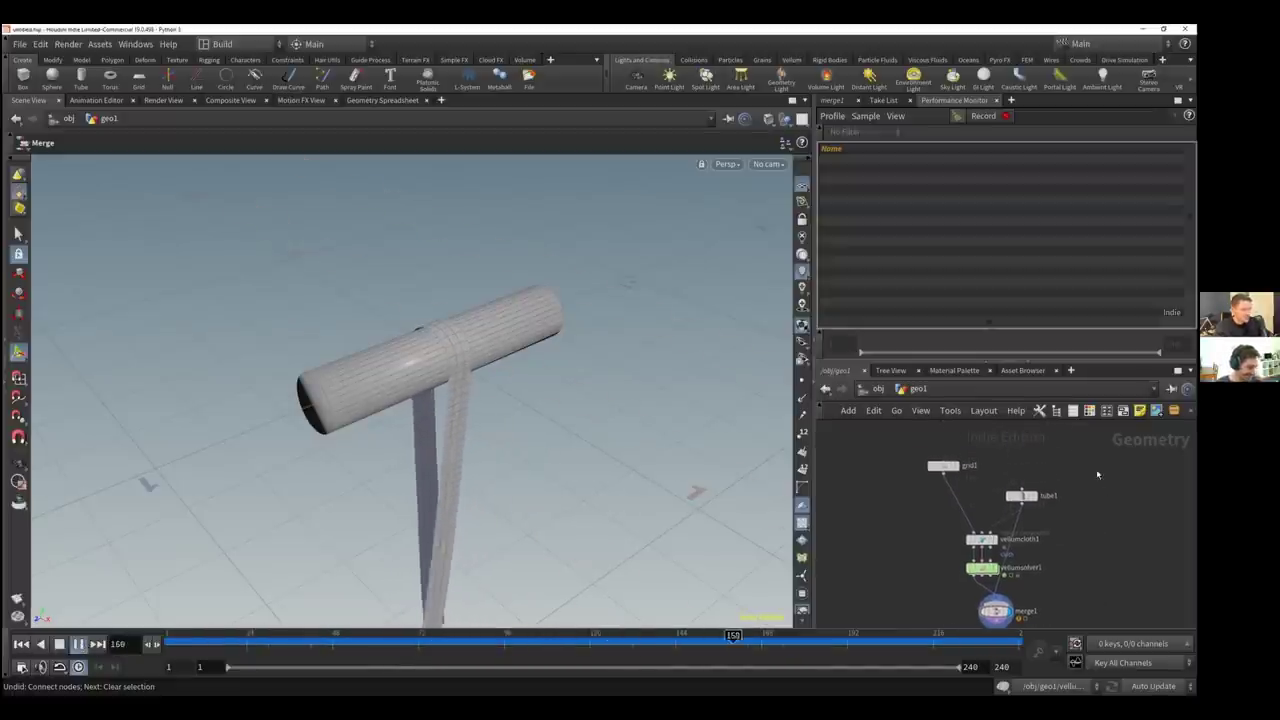
key("ctrl+Up")
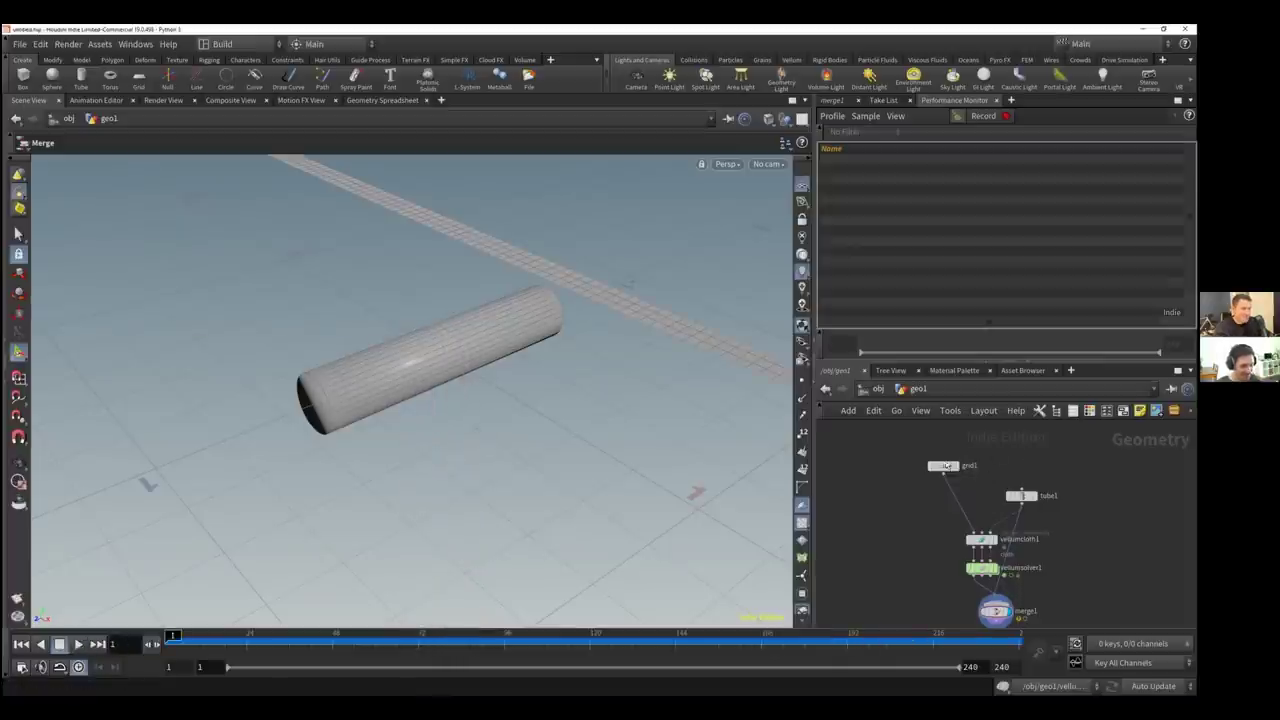
Move the grid node up slightly and insert a Copy and Transform node between the grid and the Vellum cloth node
left_click_drag(948, 466, 955, 451)
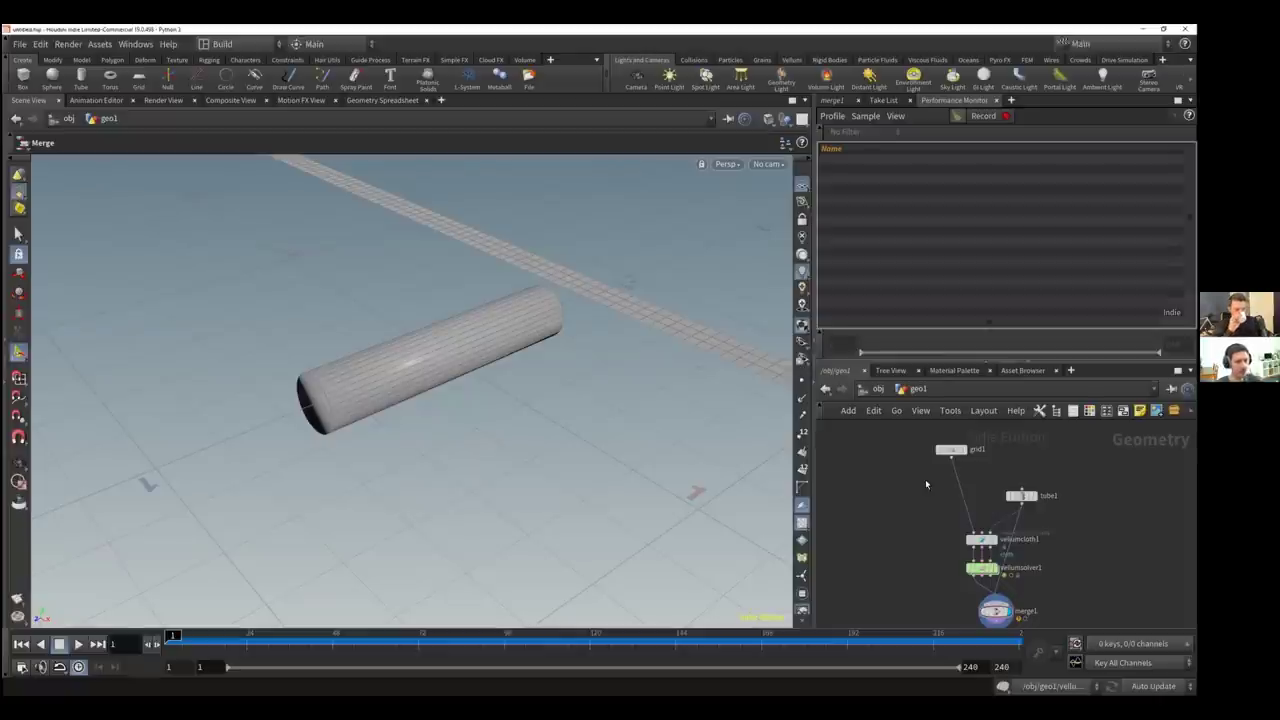
key("Tab")
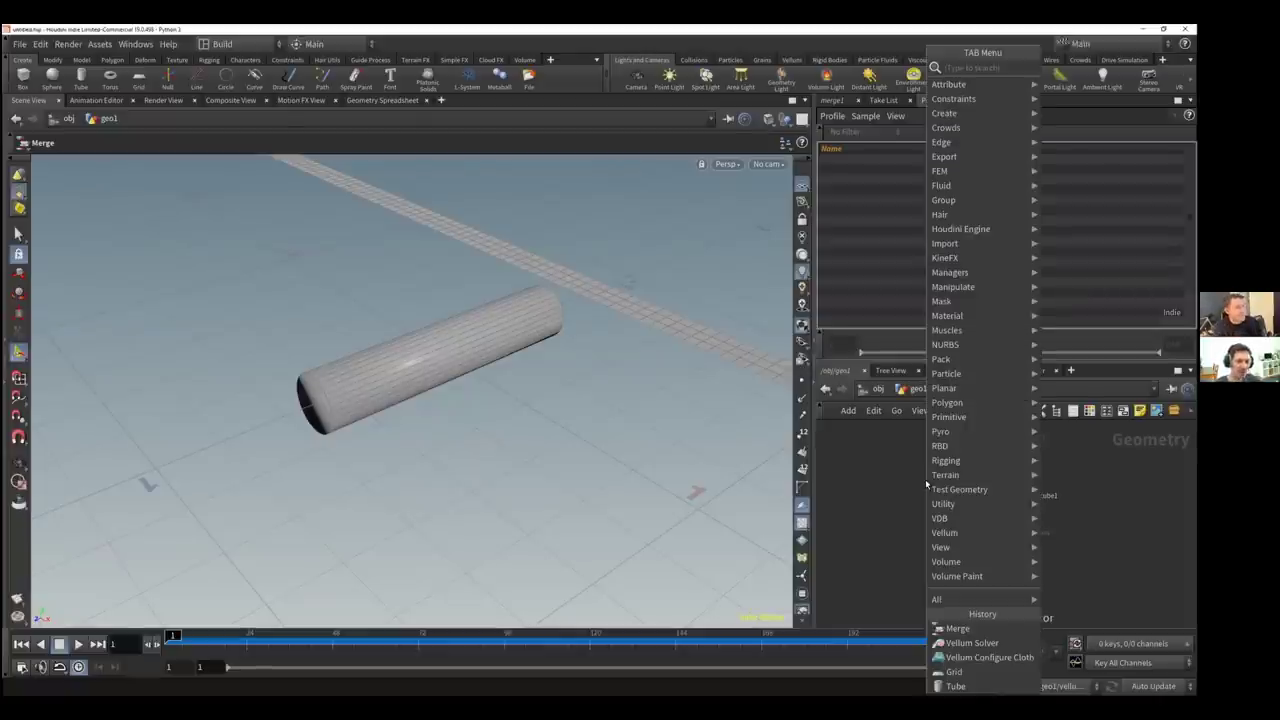
type("c")
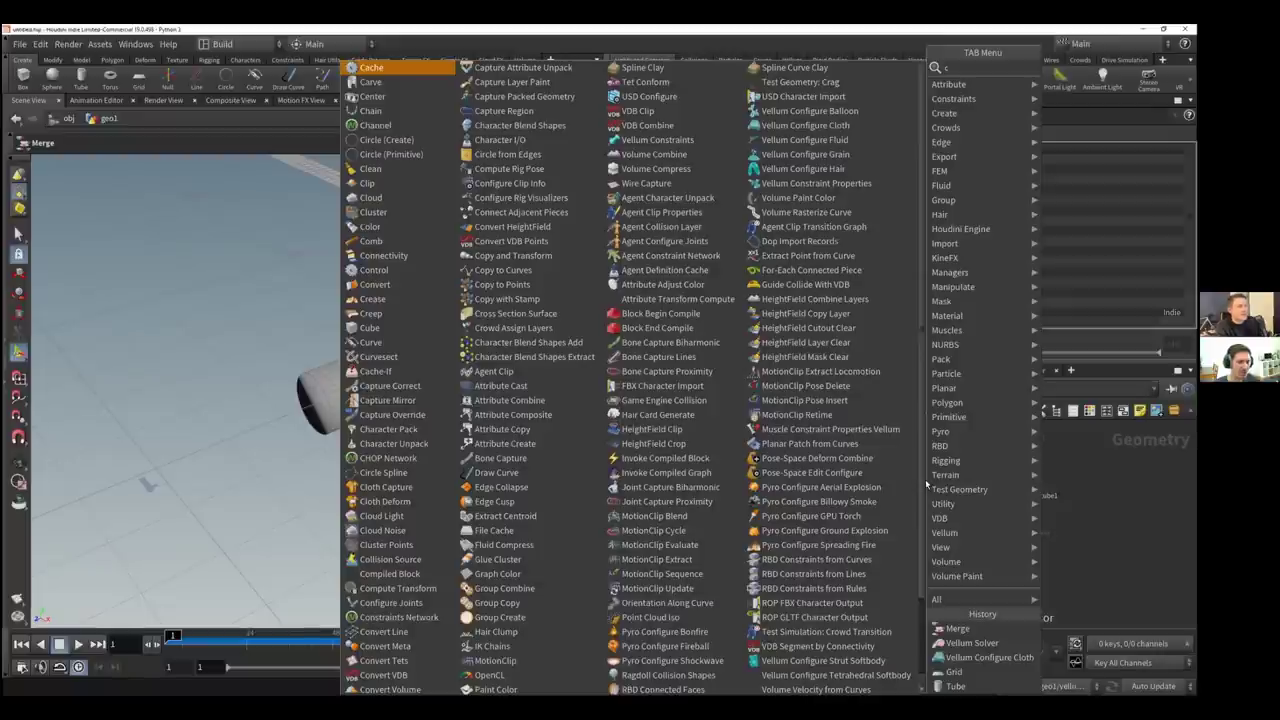
type("o")
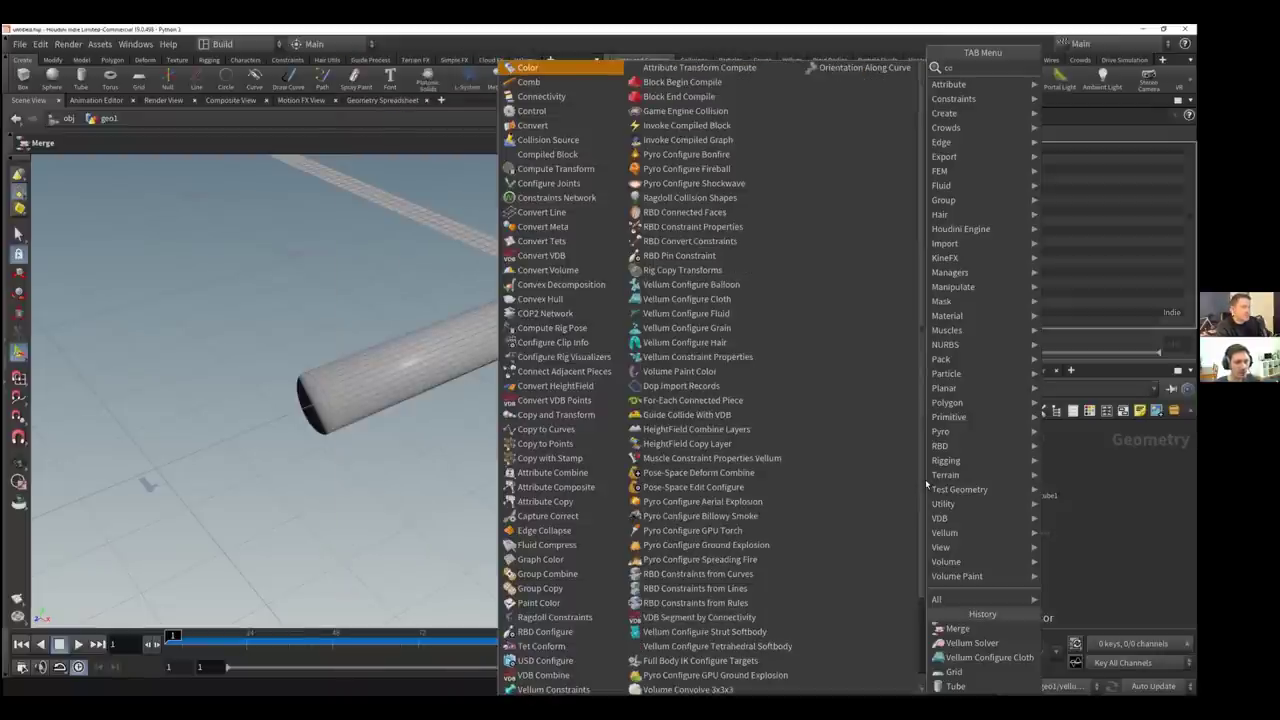
type("py")
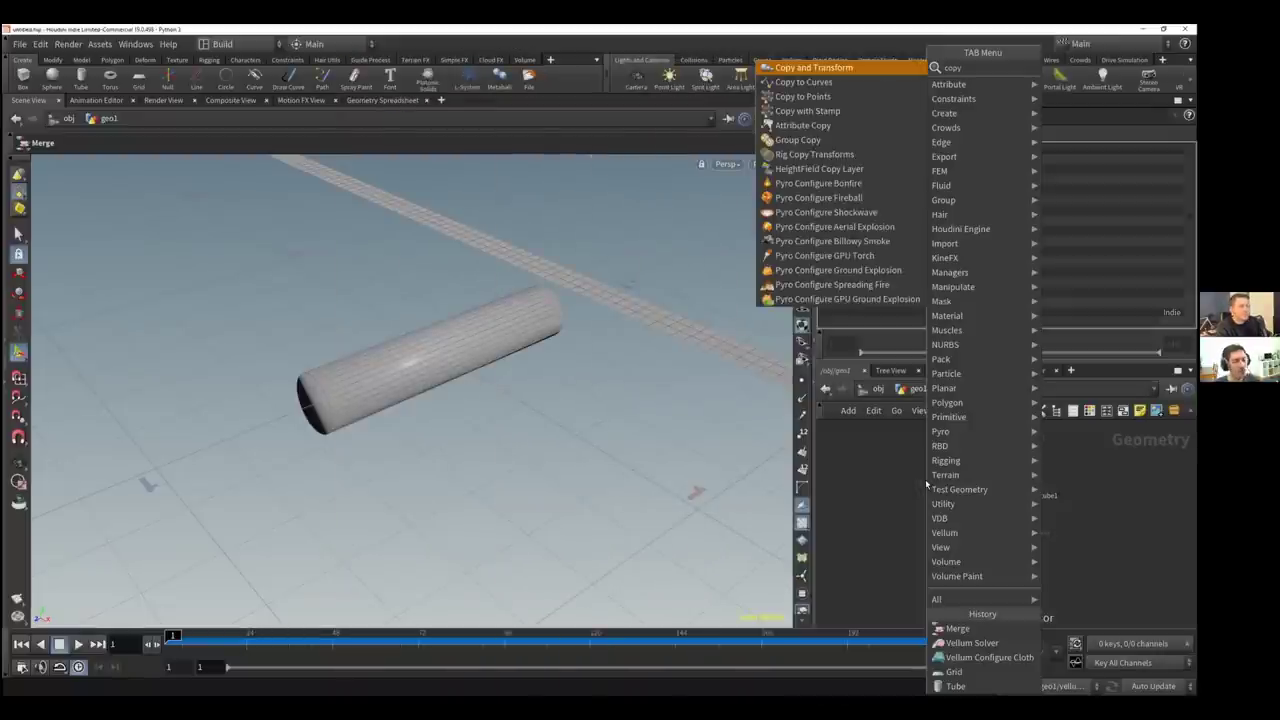
key("Return")
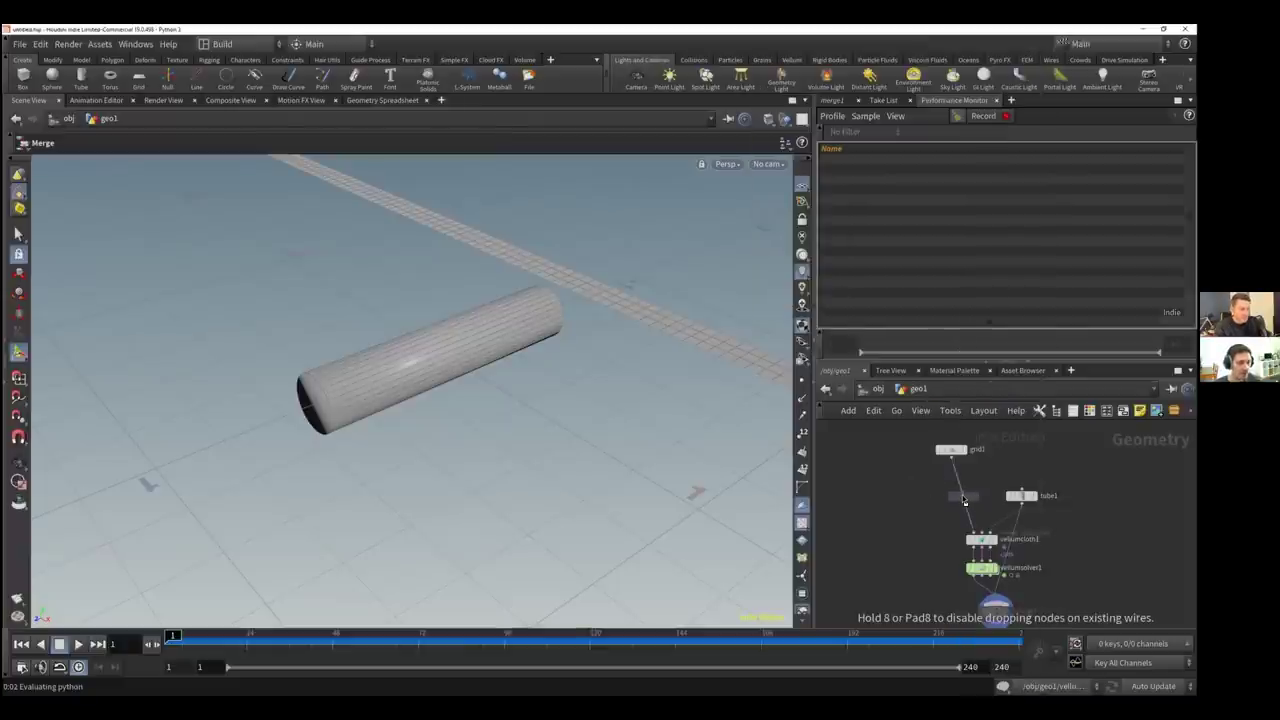
left_click(964, 500)
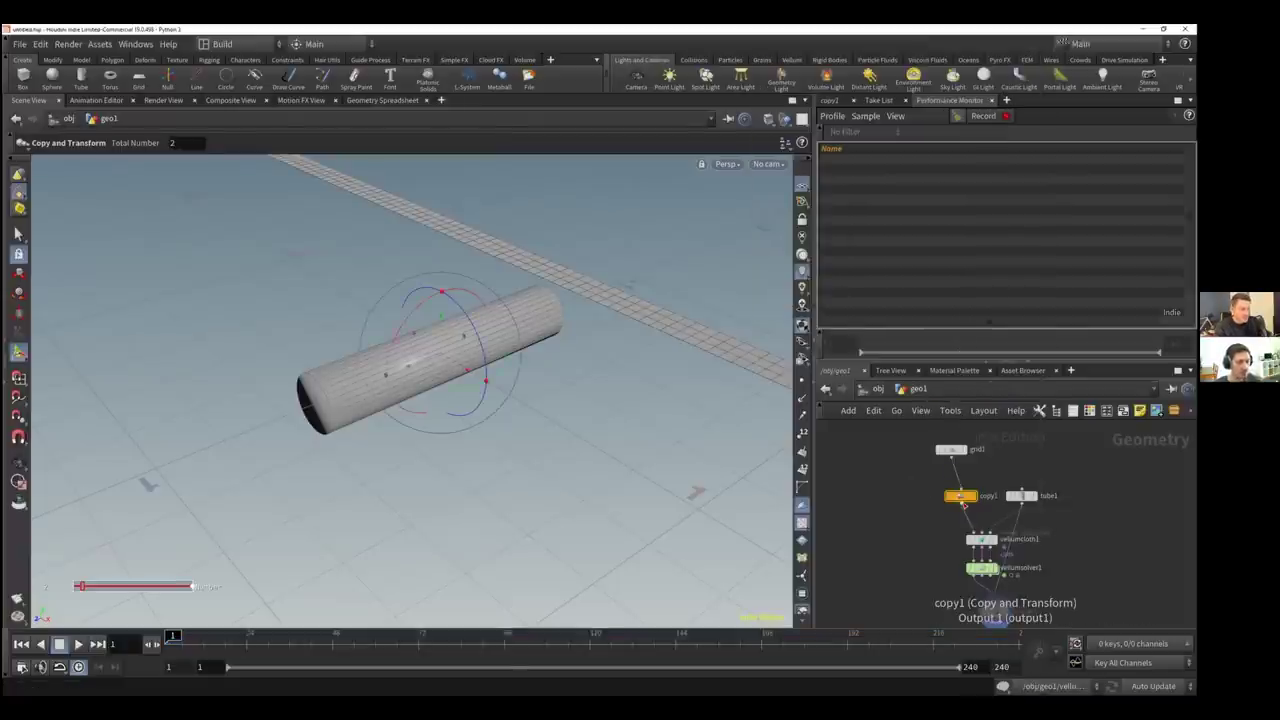
Display the Copy and Transform node's result and show its parameters
mouse_move(962, 498)
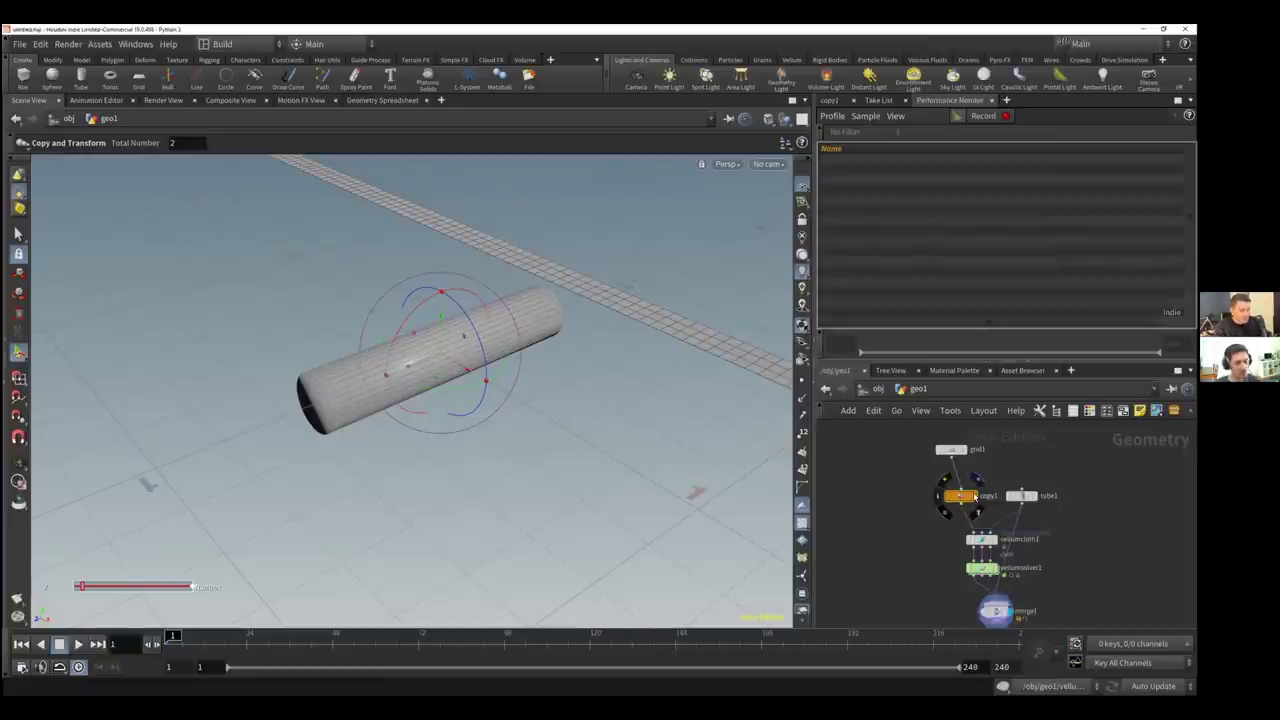
left_click(975, 496)
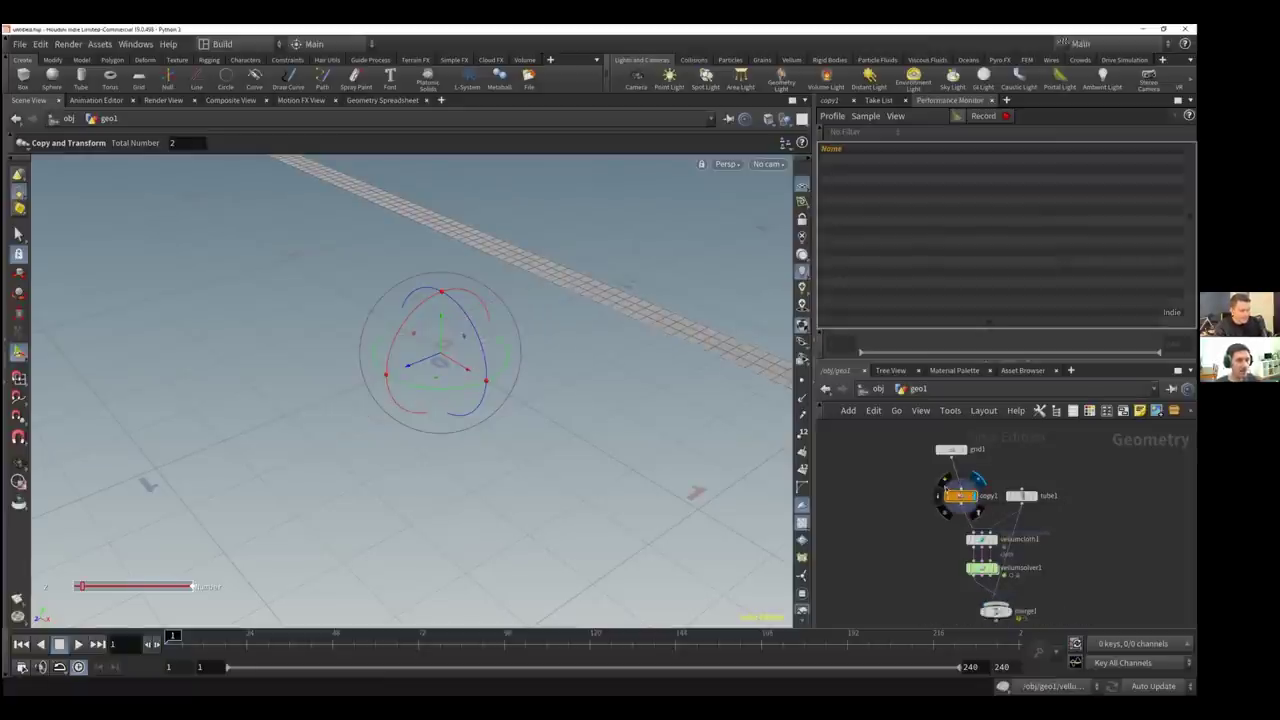
right_click(963, 498)
left_click(908, 475)
middle_click_drag(938, 484, 913, 477)
left_click_drag(925, 489, 938, 482, "alt")
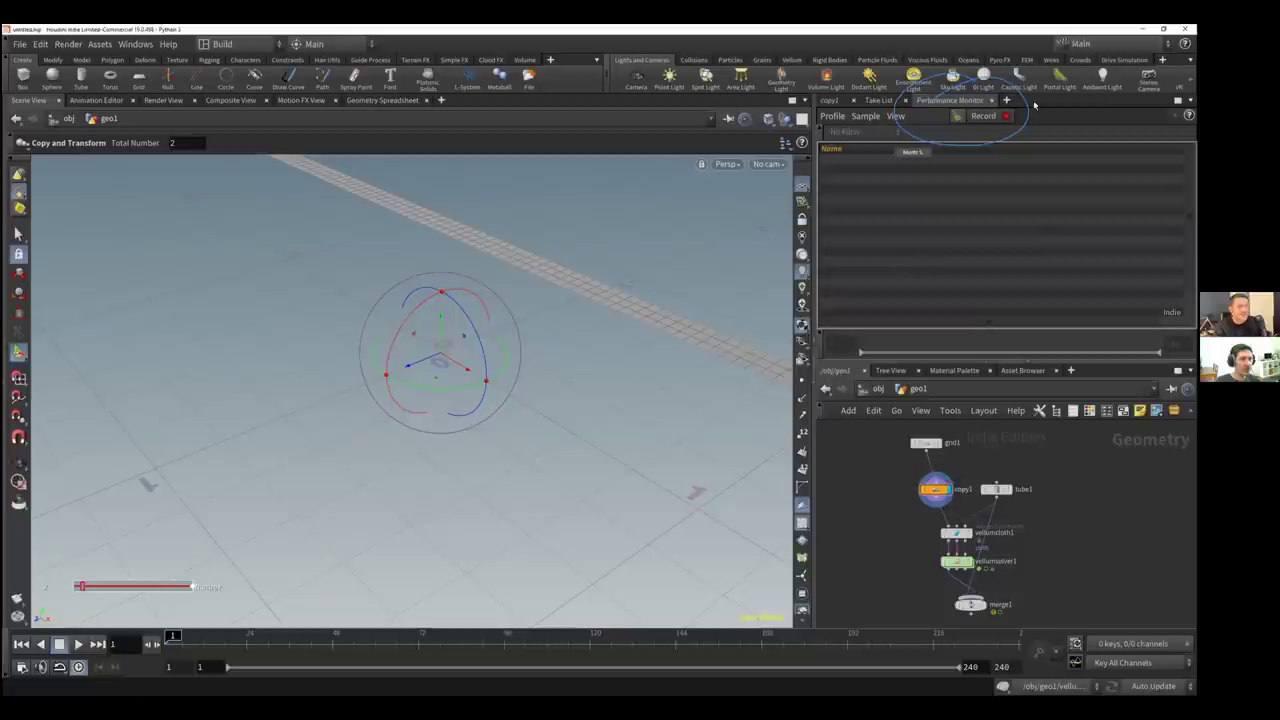
left_click(833, 102)
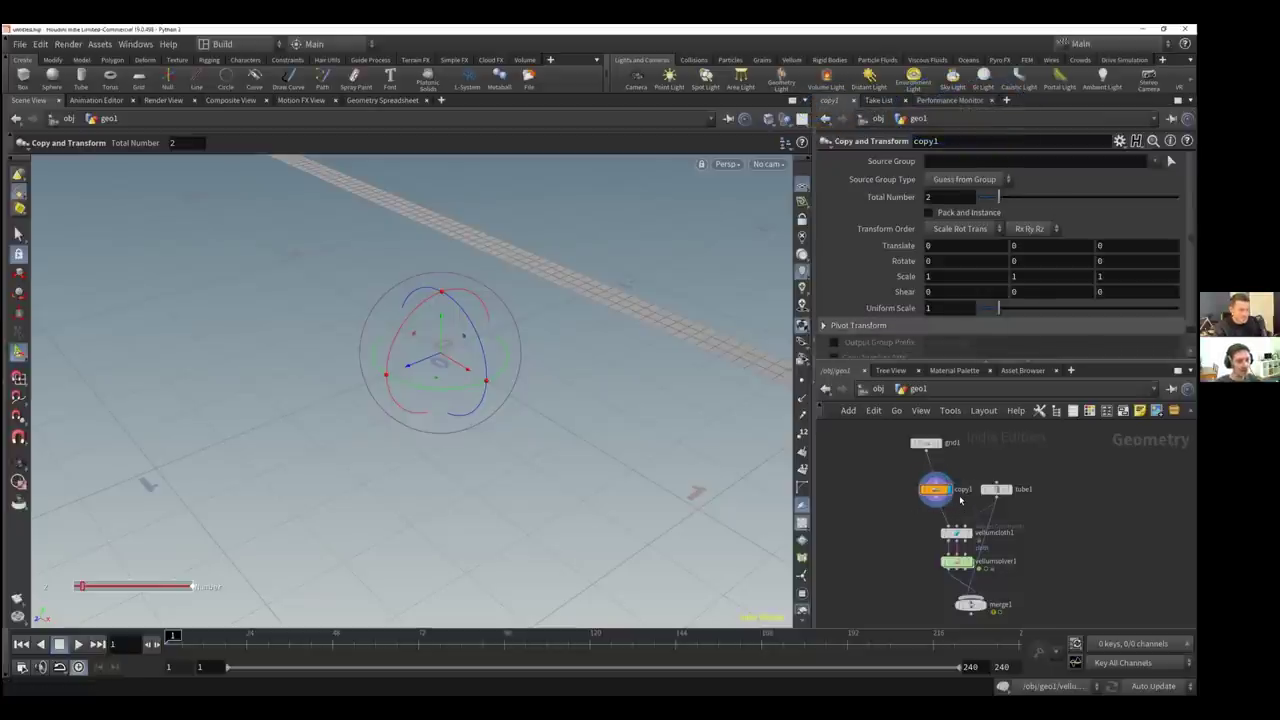
Set the Copy and Transform node's X translation to 0.1
scroll(962, 495, "up", 3)
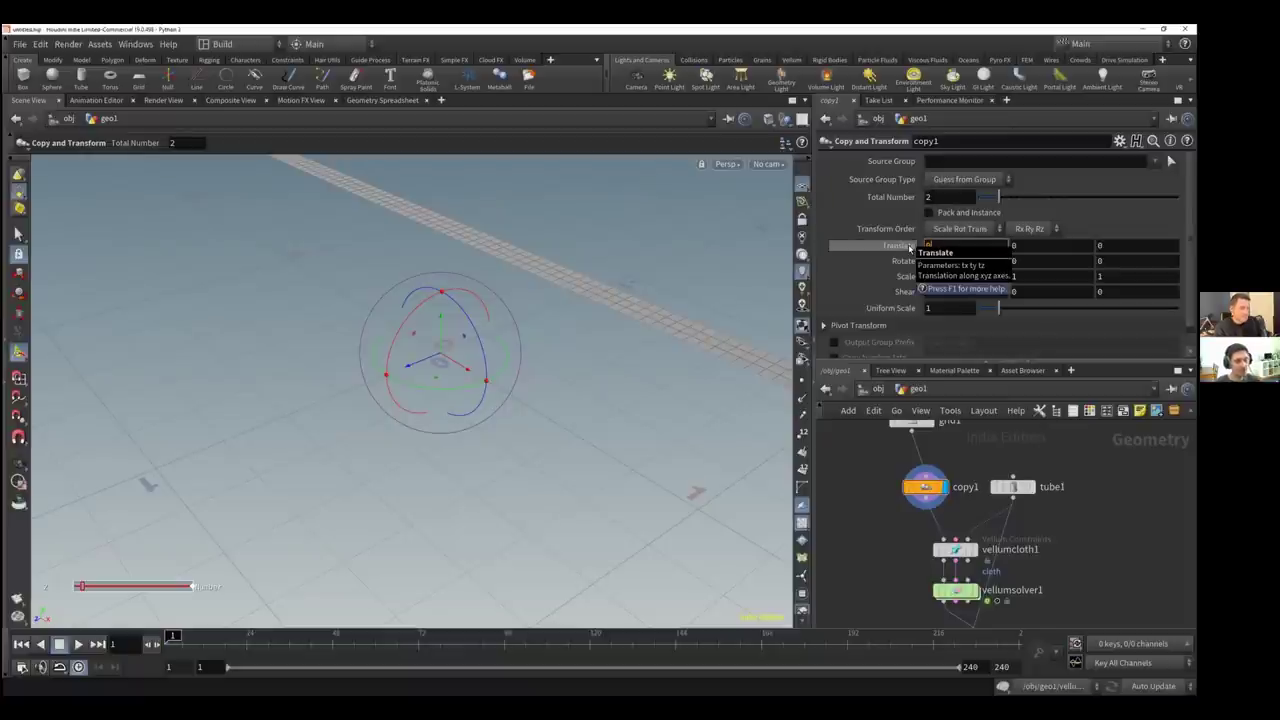
key("Return")
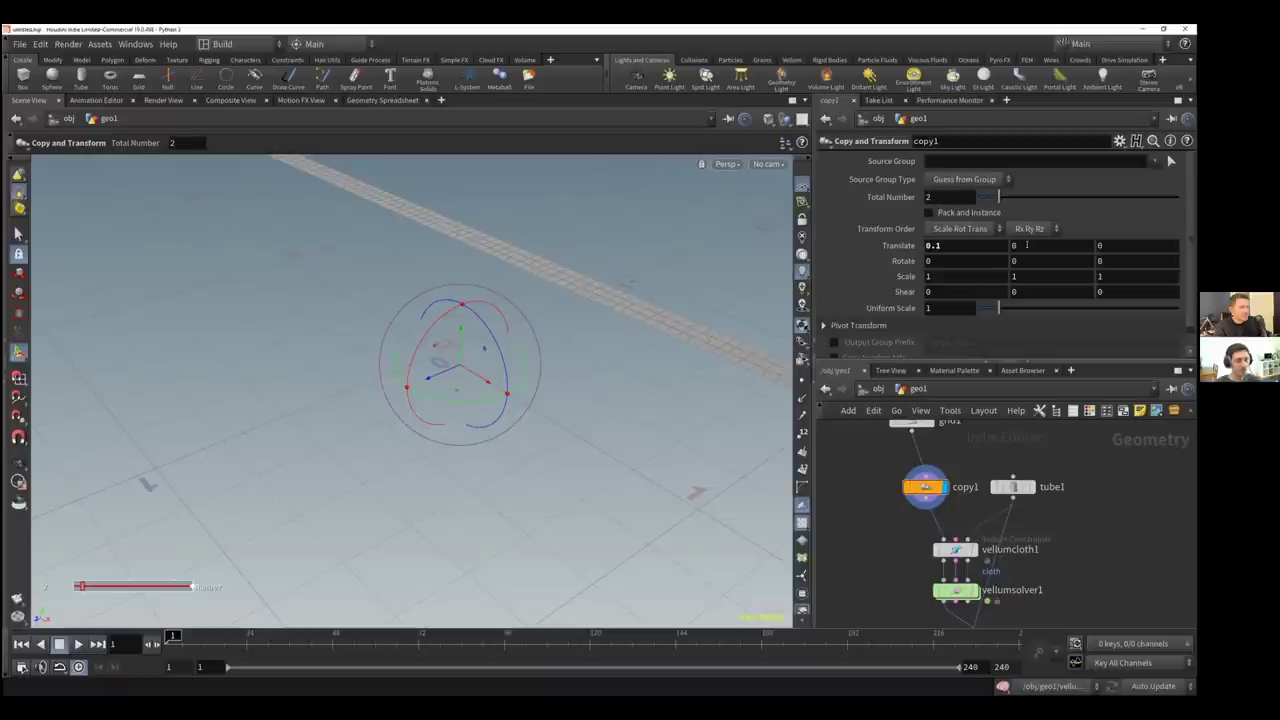
left_click(933, 245)
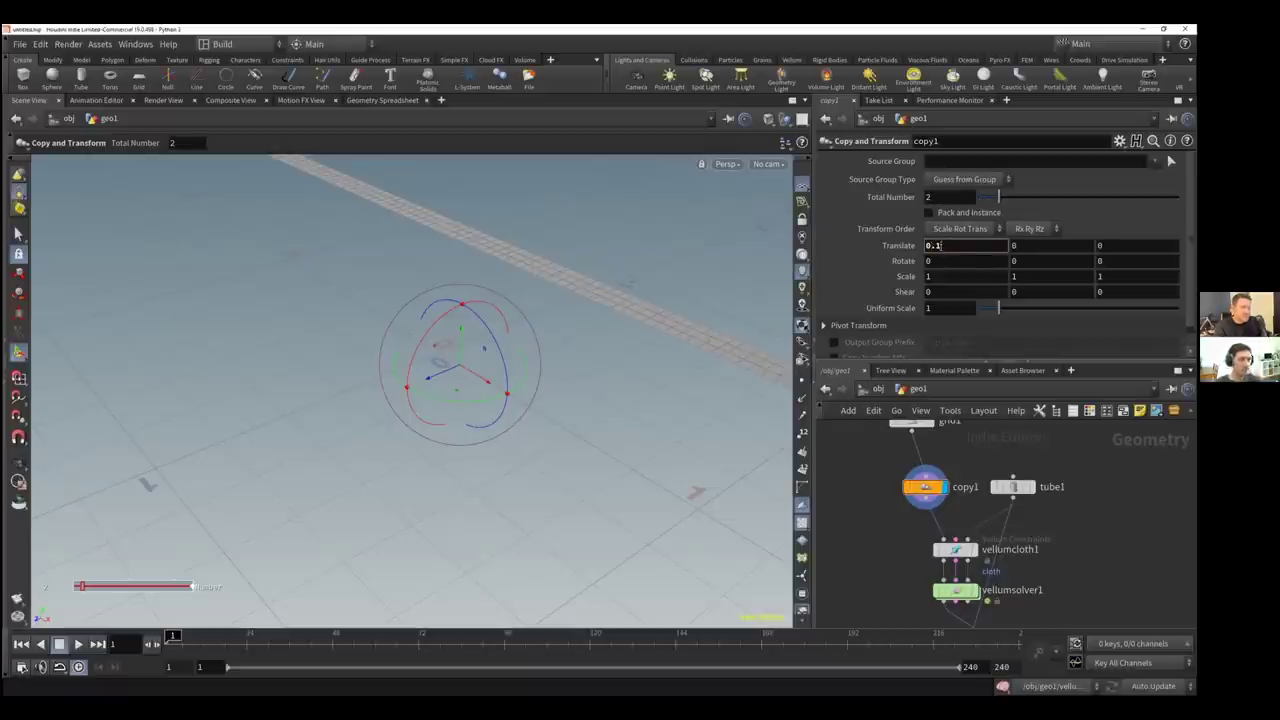
left_click(933, 245, "shift")
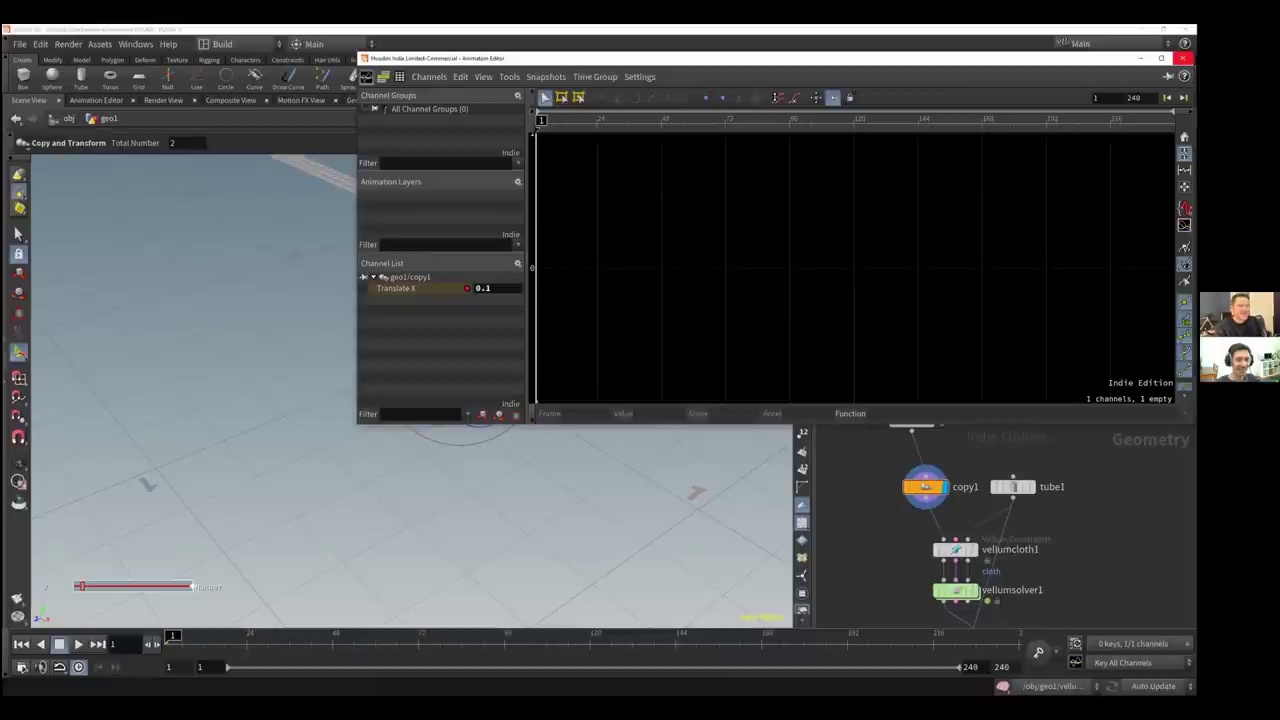
left_click(1183, 58)
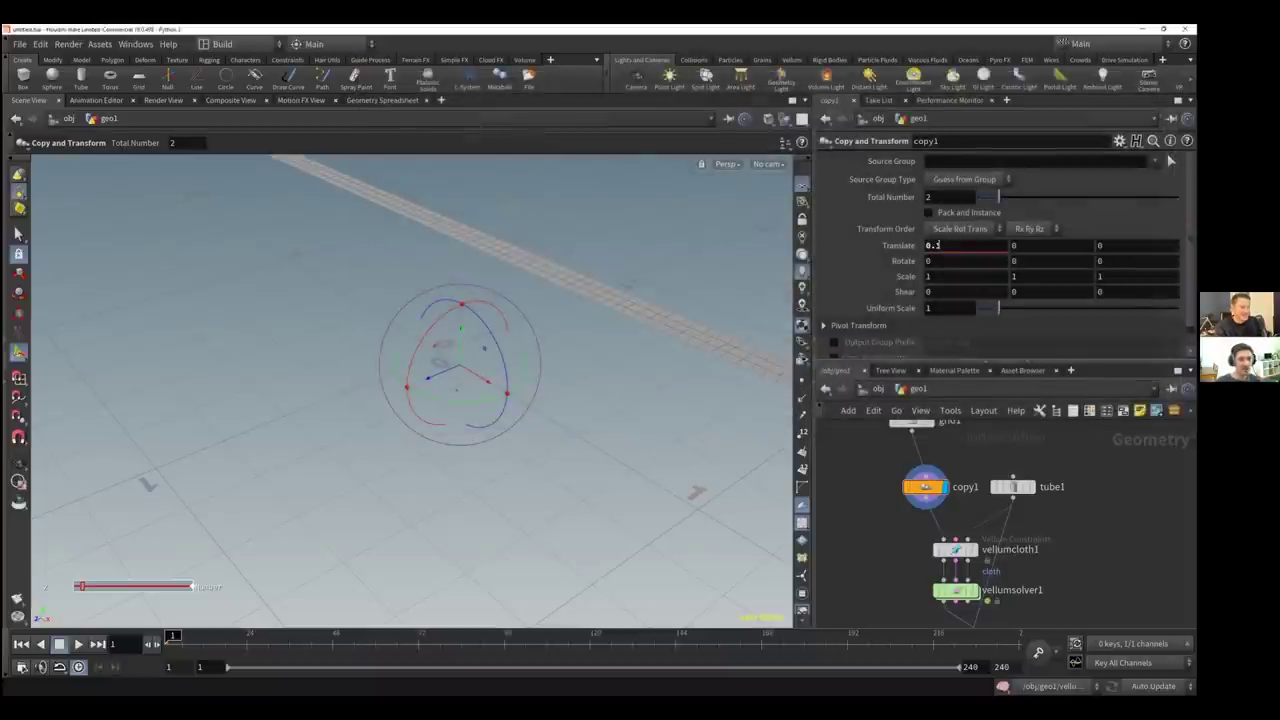
Offset the copied strip by -0.04 in Y and 0.1 in Z using the Translate values
mouse_move(931, 245)
middle_mouse_down()
mouse_move(932, 259)
mouse_move(932, 231)
mouse_move(911, 236)
mouse_move(958, 258)
mouse_move(930, 263)
middle_mouse_up()
middle_click_drag(1018, 210, 512, 266)
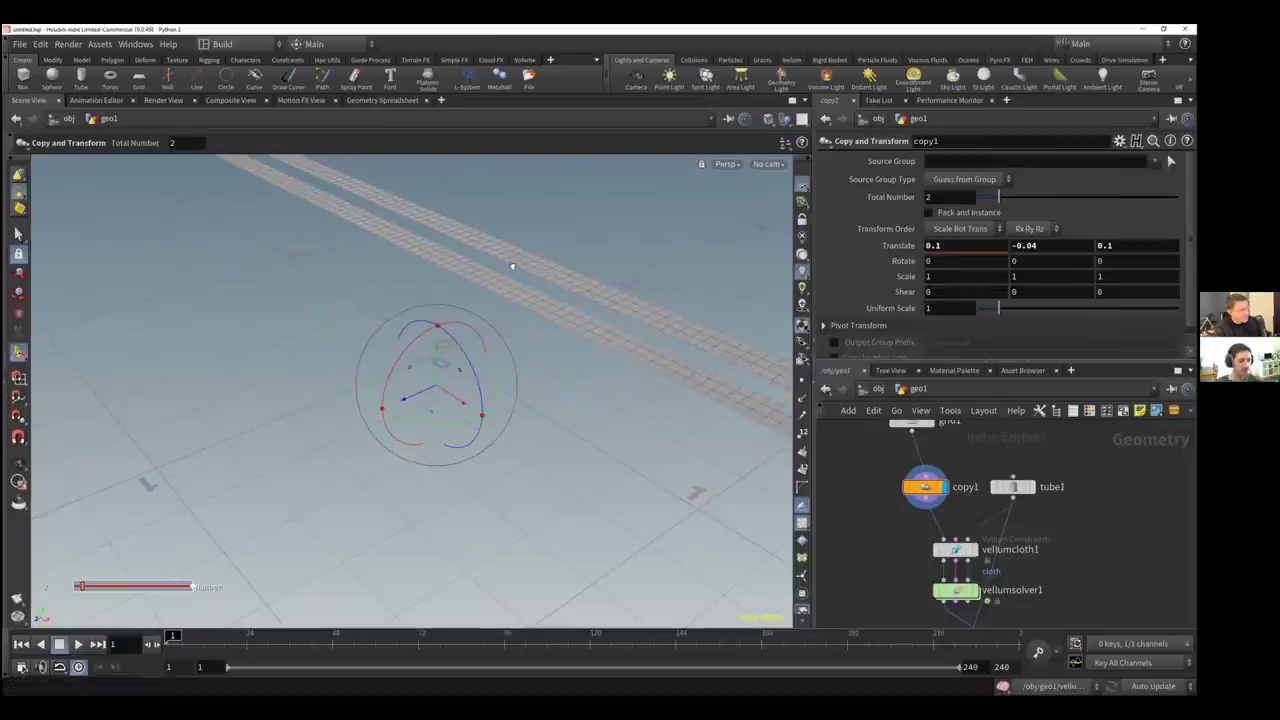
key("Escape")
left_click_drag(684, 239, 750, 212)
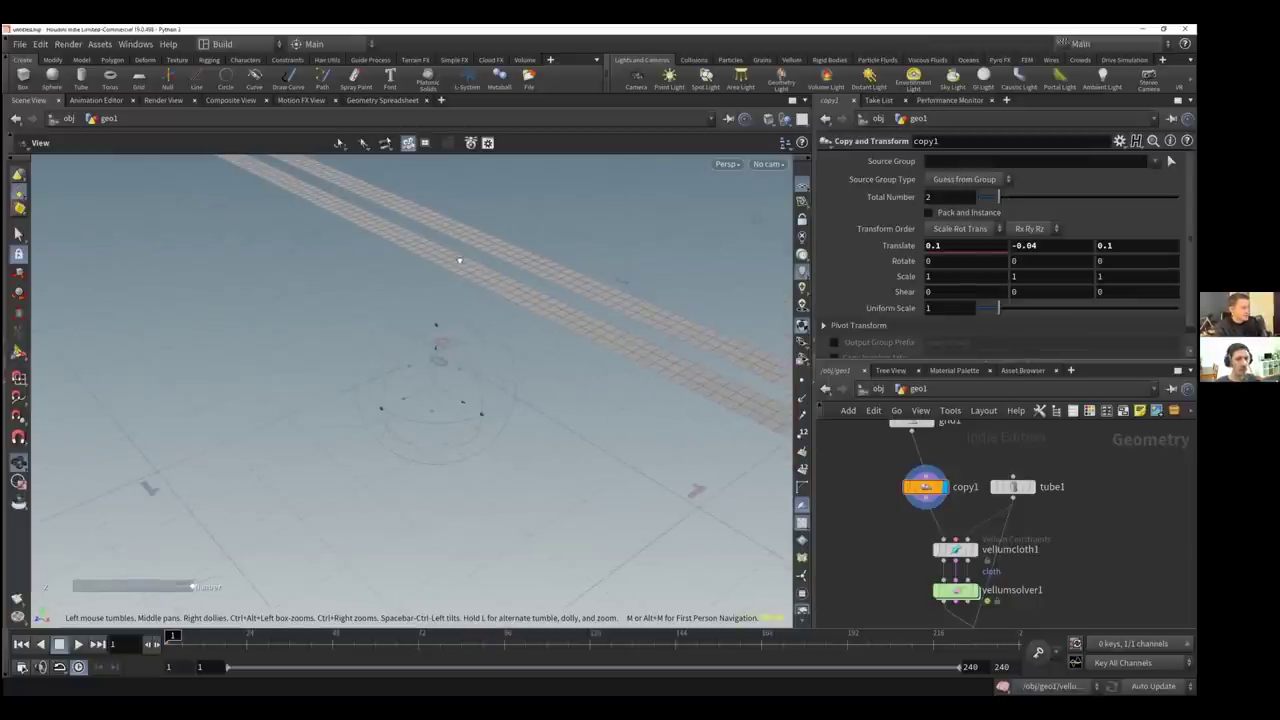
Increase the total number of strip copies to 8
left_click_drag(998, 197, 1058, 197)
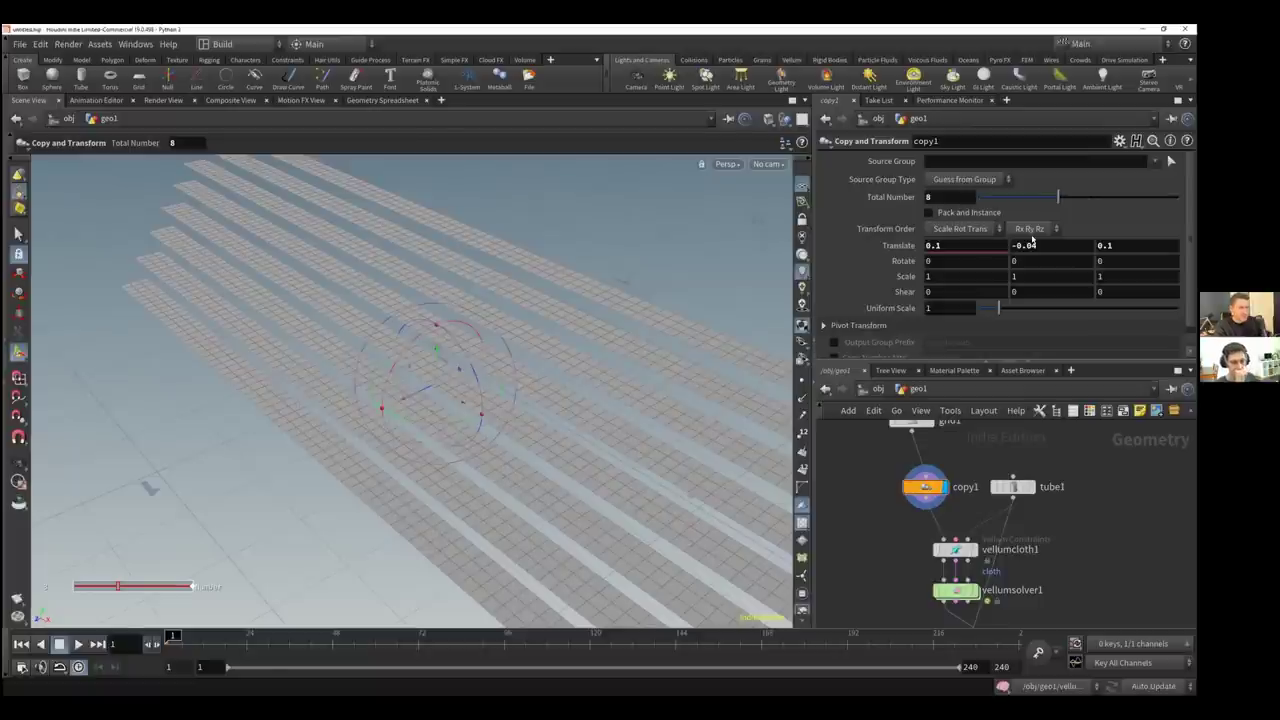
key("Escape")
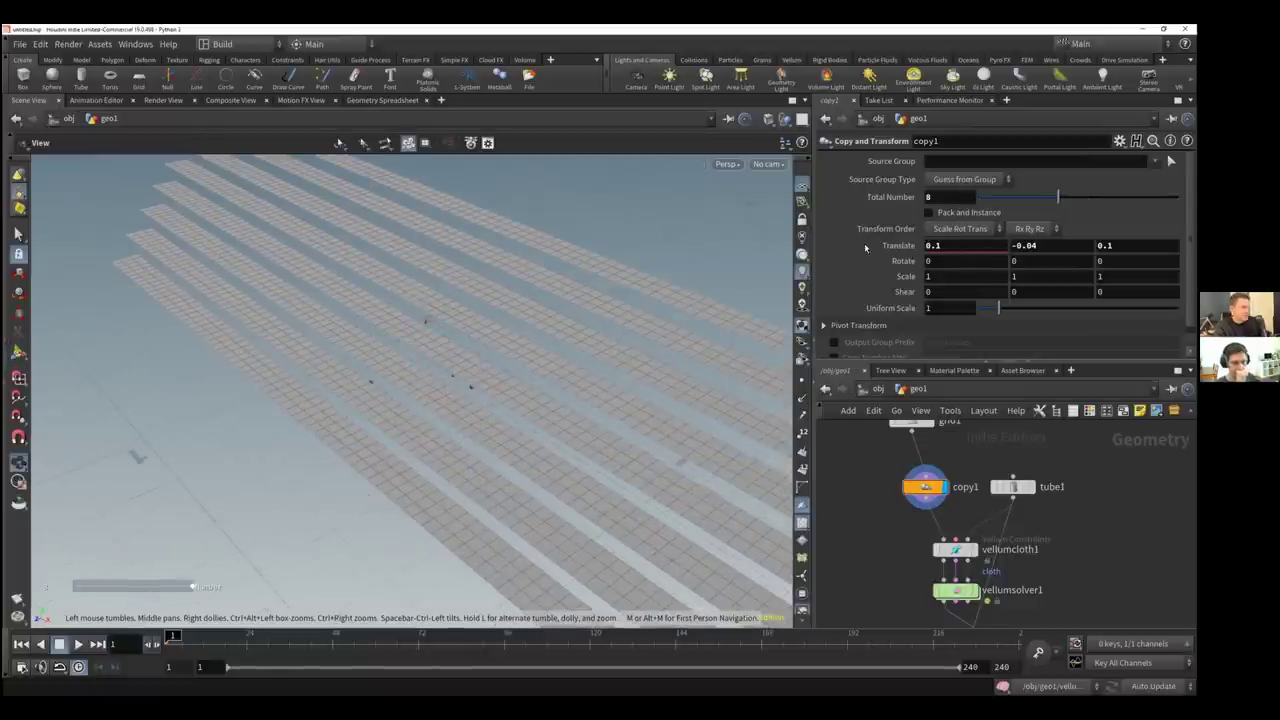
left_click_drag(440, 400, 500, 330, "alt")
Set the translation between copies to 0 in X, 0 in Y and .15 in Z
left_click_drag(945, 245, 872, 244)
type("0")
key("Tab")
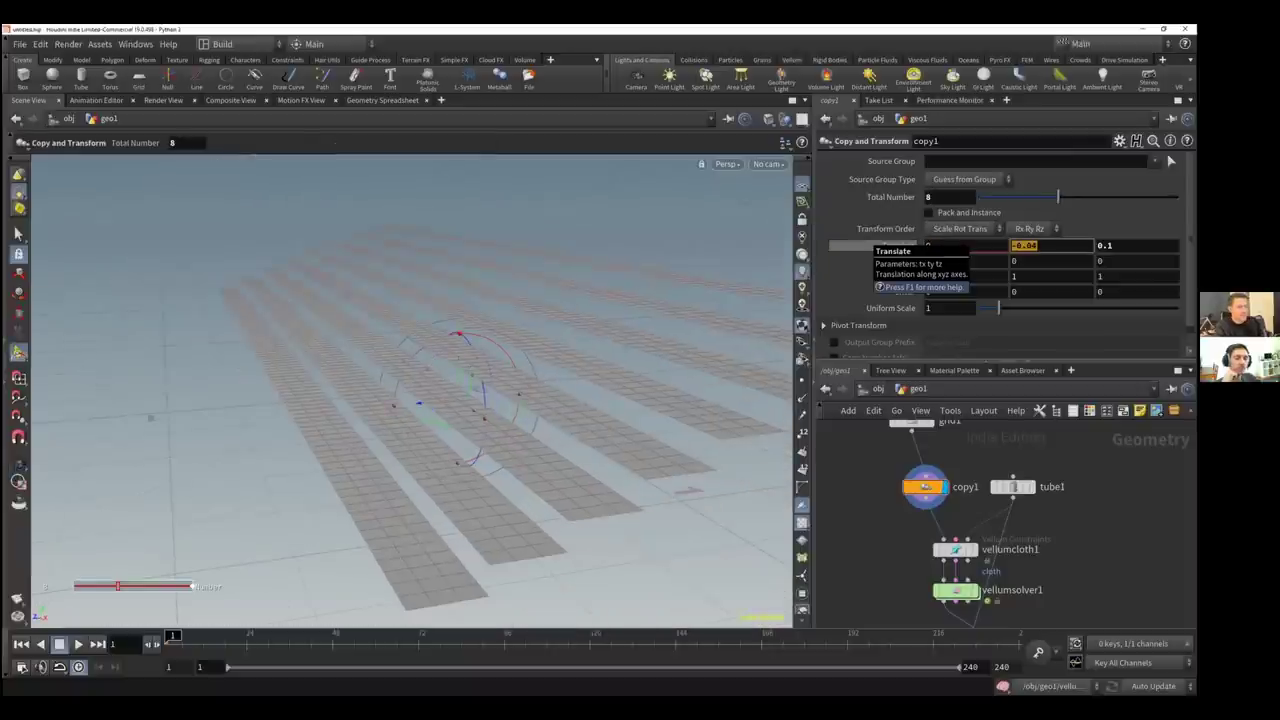
type("0")
key("Tab")
type("0.2")
key("Return")
double_click(1105, 245)
type(".15")
key("Return")
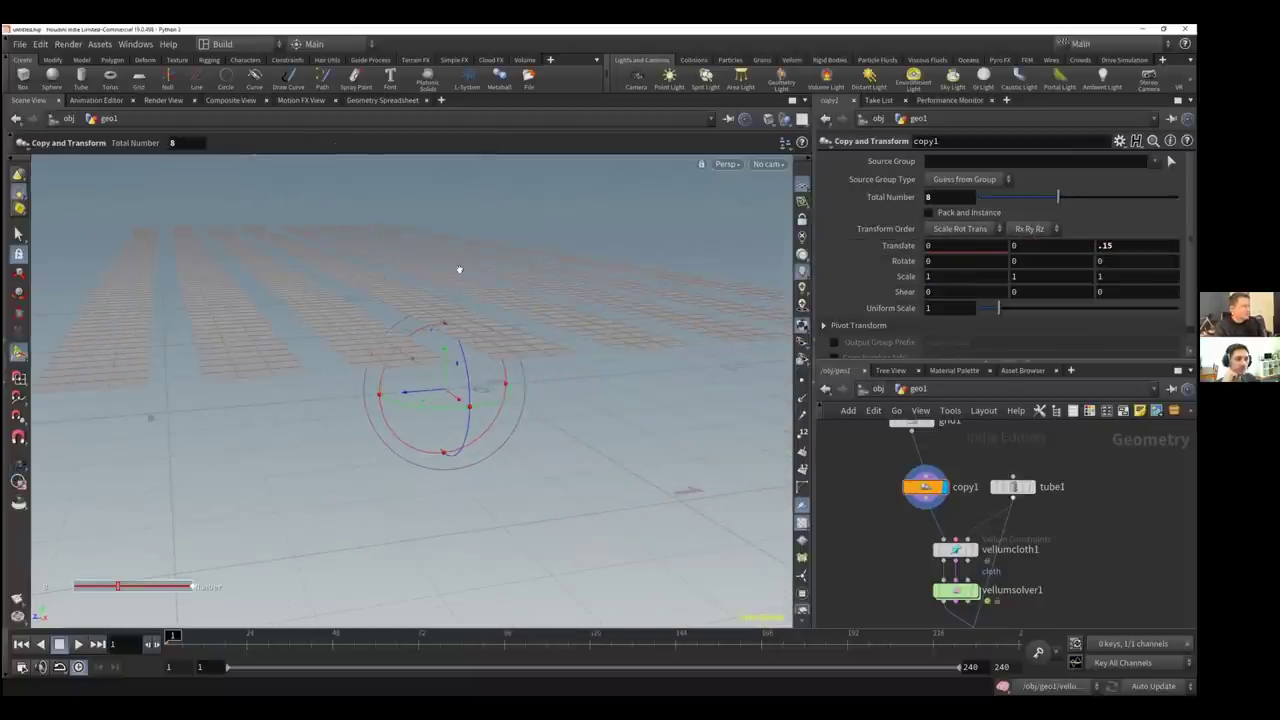
key("Escape")
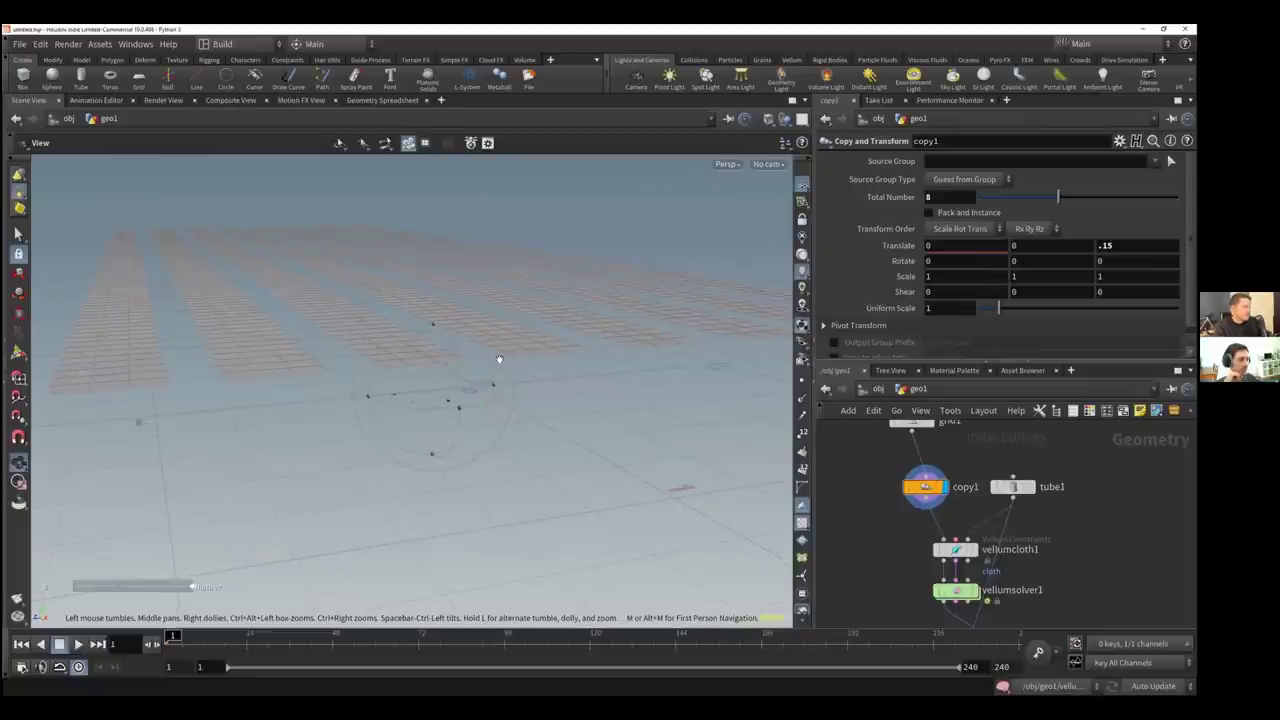
Display the merge1 result and examine how the copied strips lie across the tube from several angles
left_click_drag(499, 358, 501, 363)
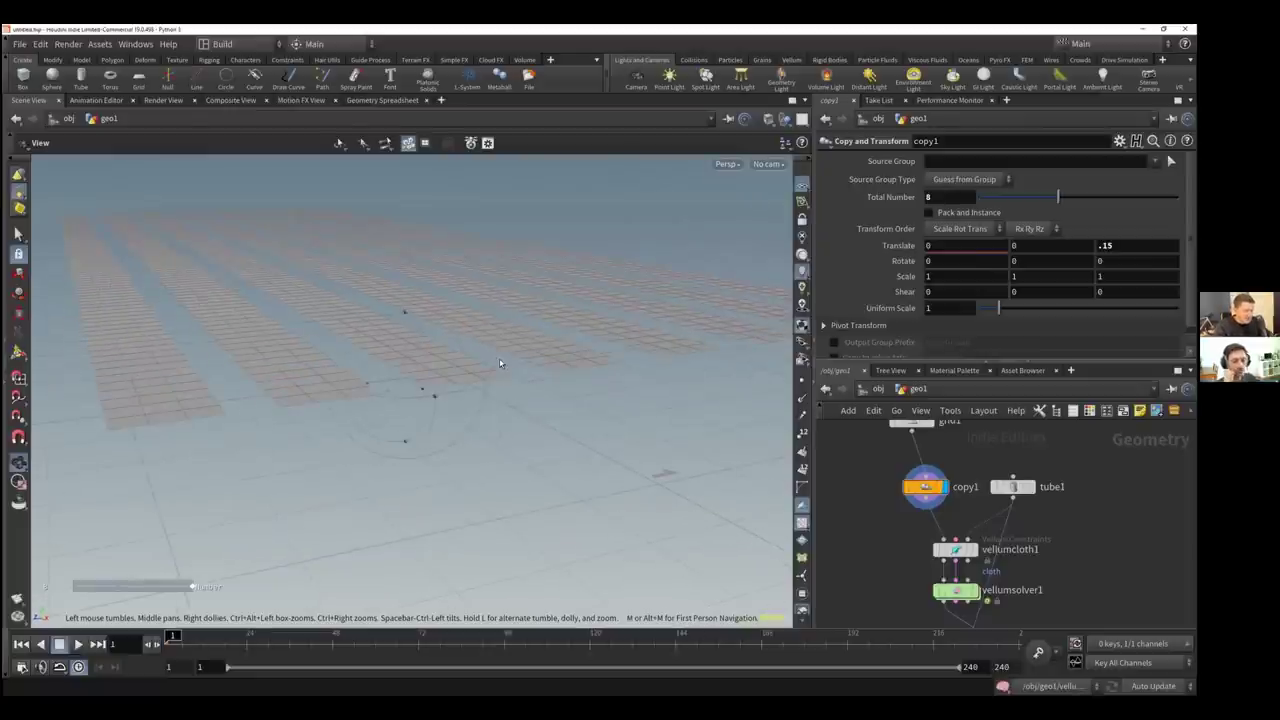
left_click_drag(511, 329, 481, 306)
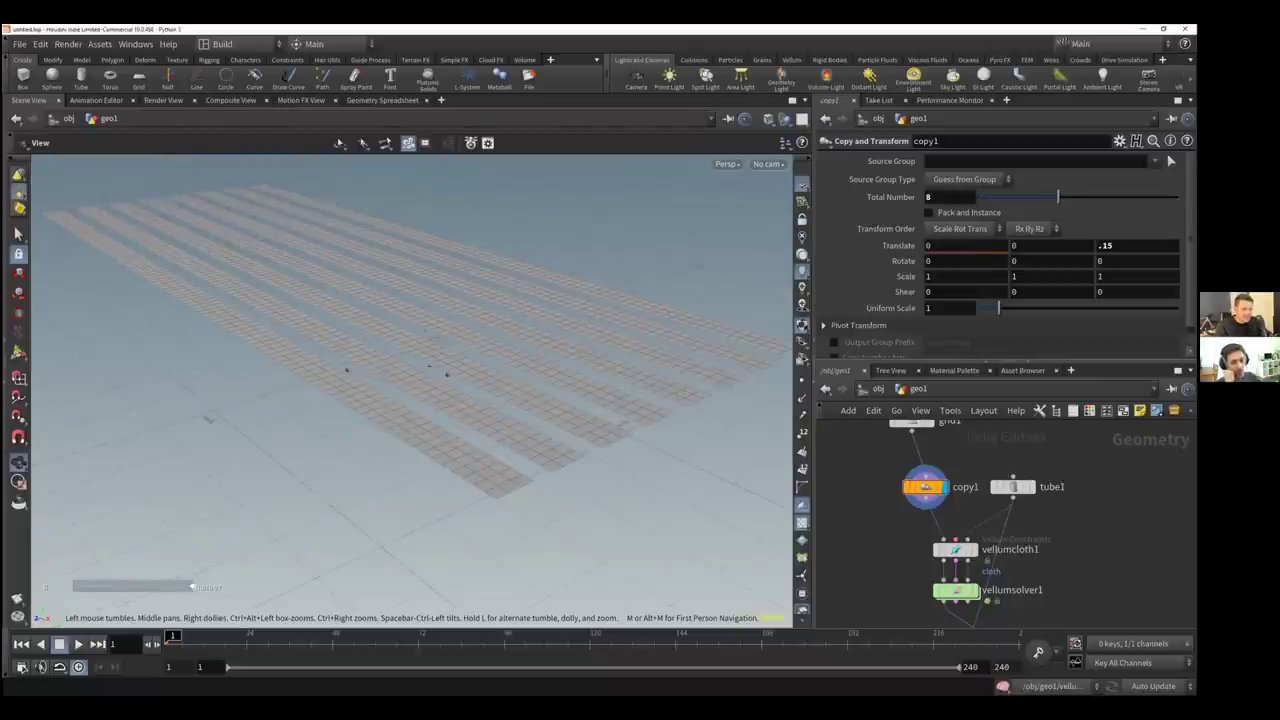
key("Return")
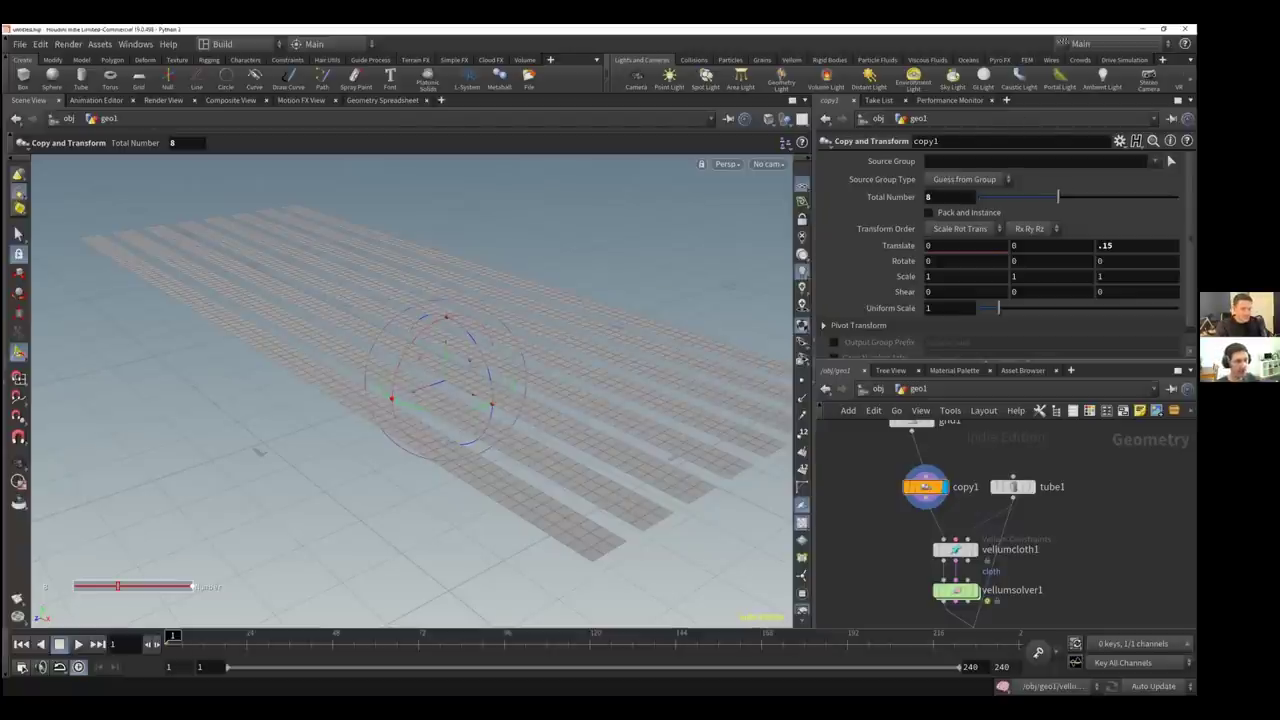
middle_click_drag(1083, 486, 1082, 441)
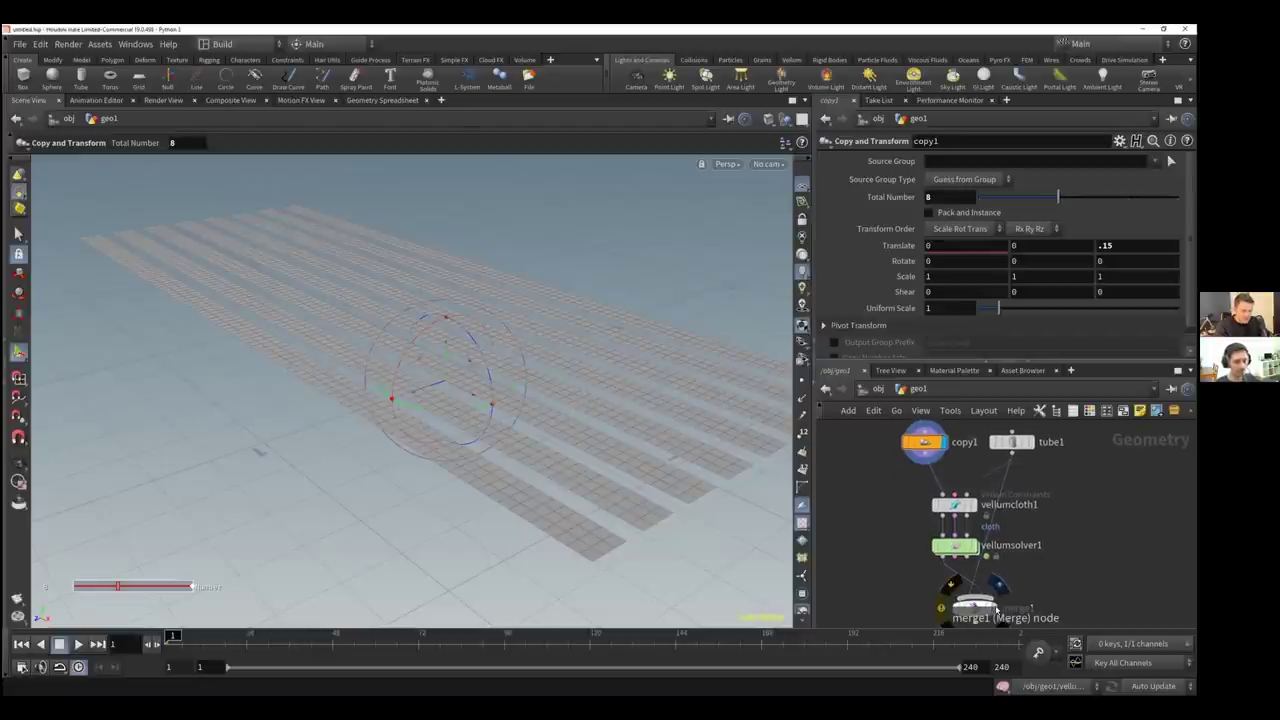
left_click(998, 587)
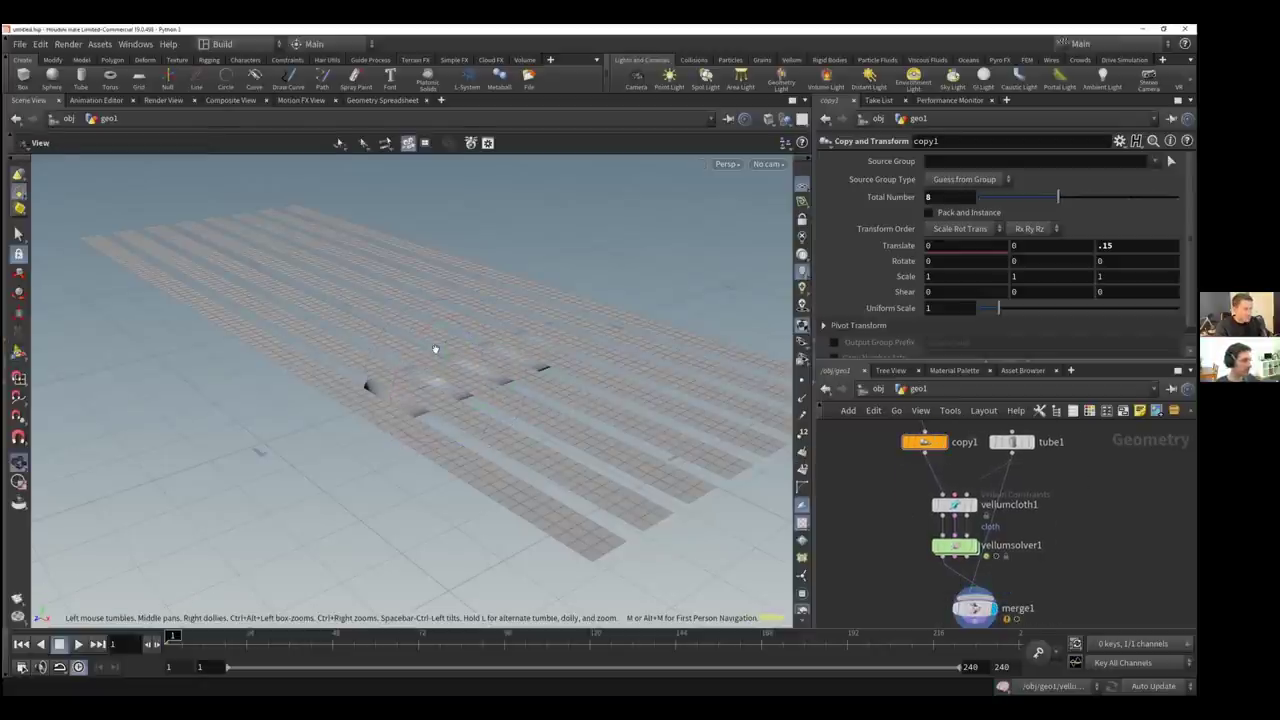
left_click_drag(398, 370, 393, 407)
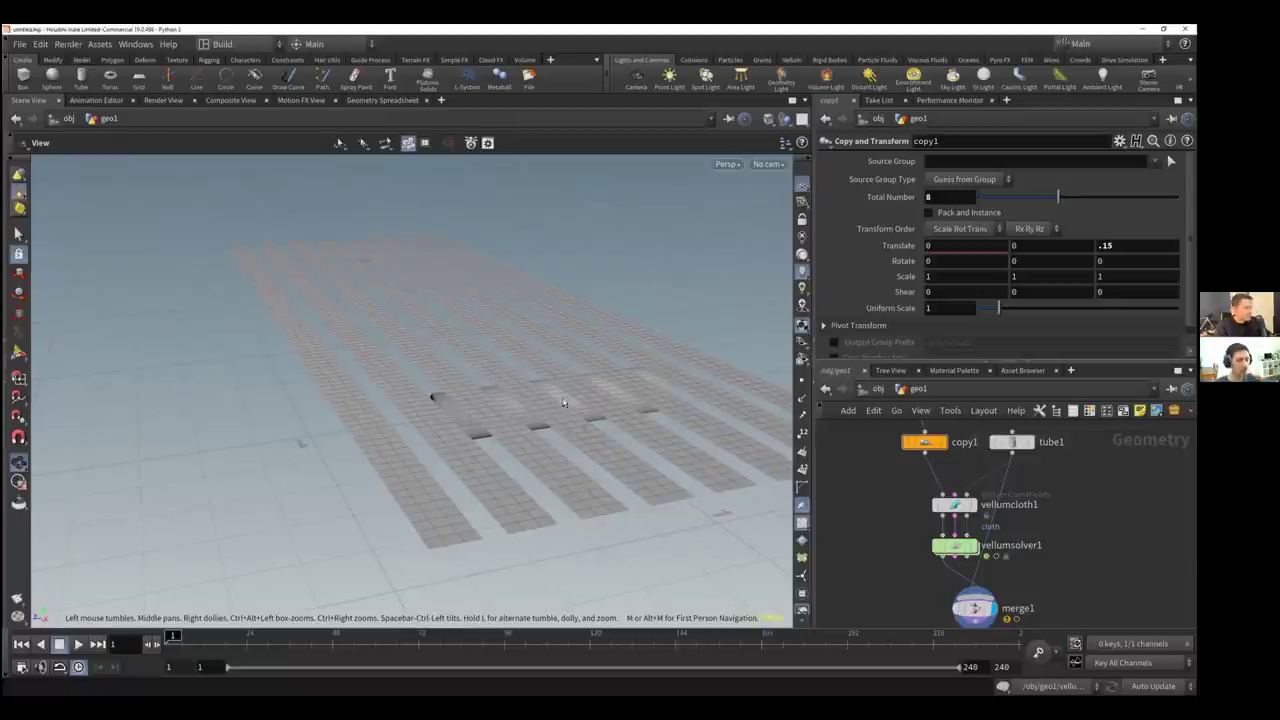
left_click_drag(546, 396, 552, 402)
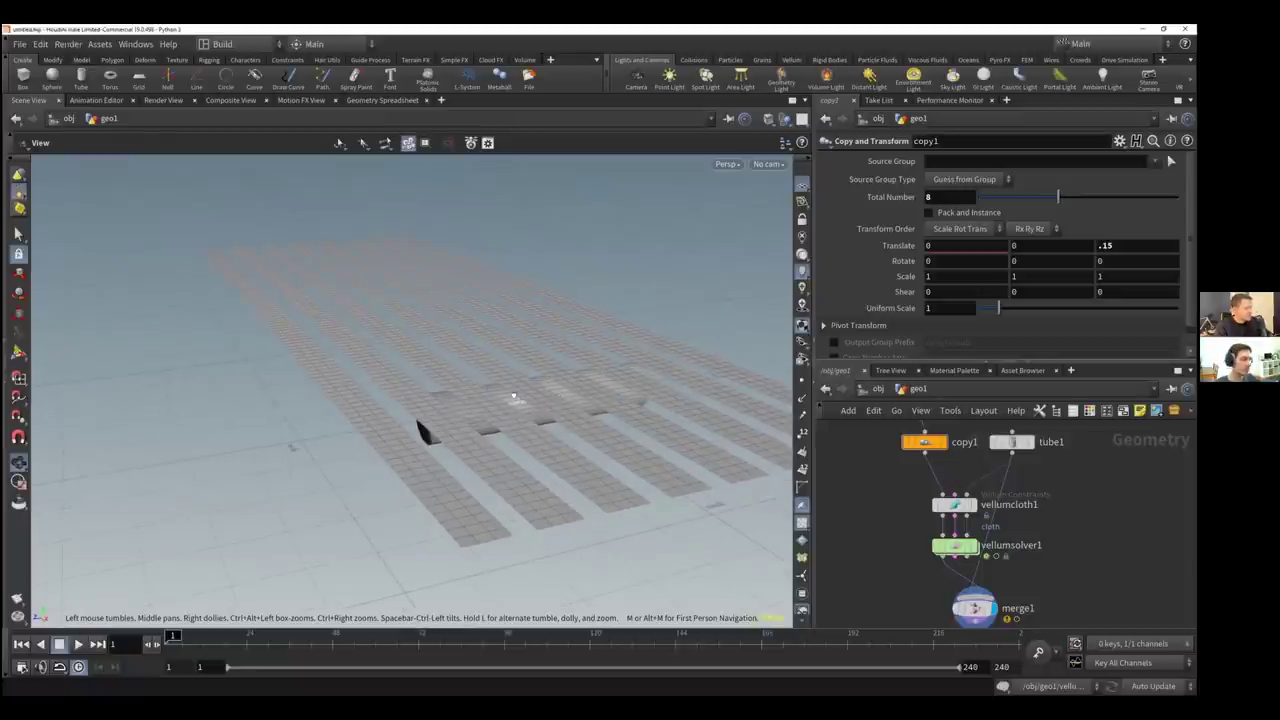
left_click_drag(504, 411, 516, 407, "alt")
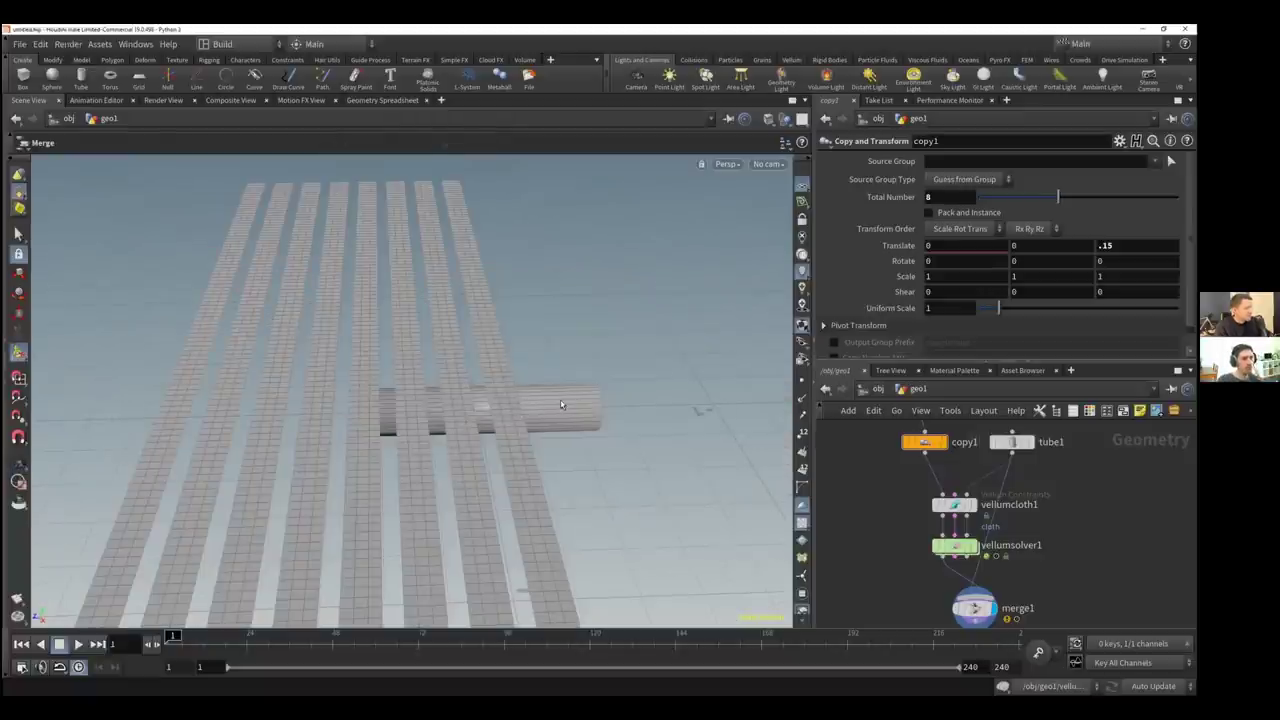
left_click_drag(554, 394, 558, 407, "alt")
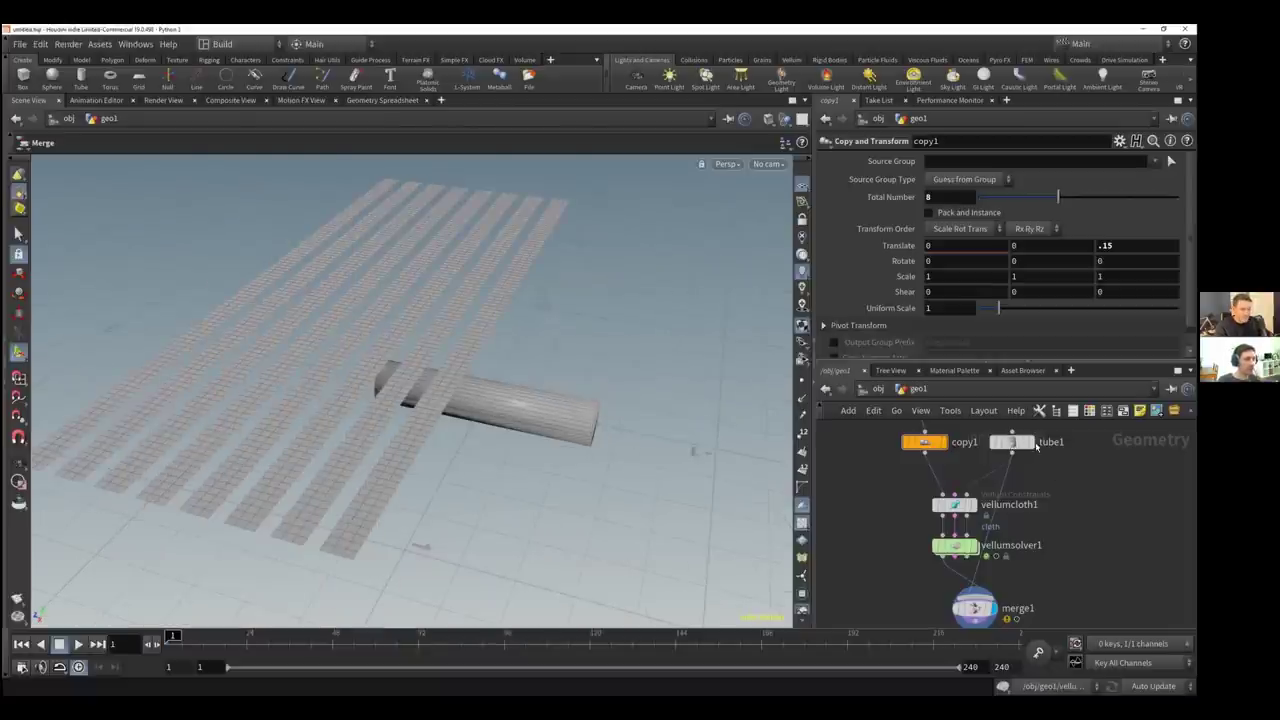
Display the tube on its own and lengthen it, trying a height of 2 before setting it to 3
key("s")
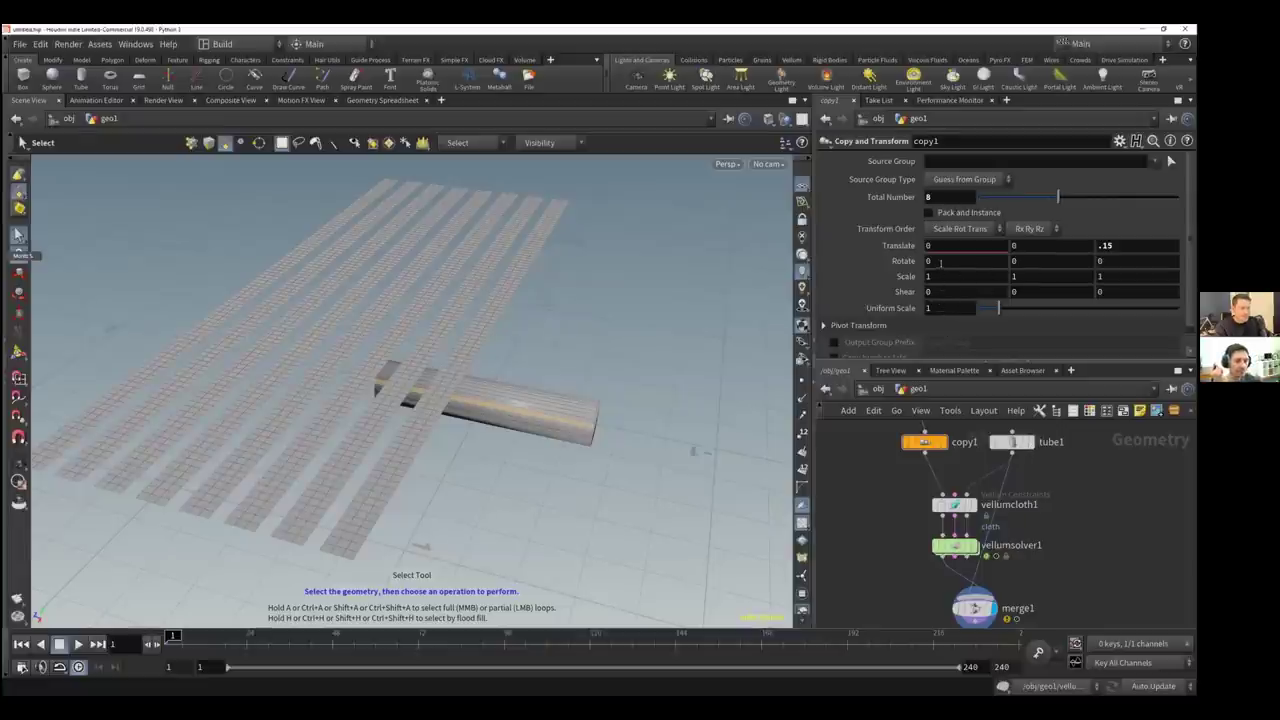
left_click_drag(560, 400, 450, 415, "alt")
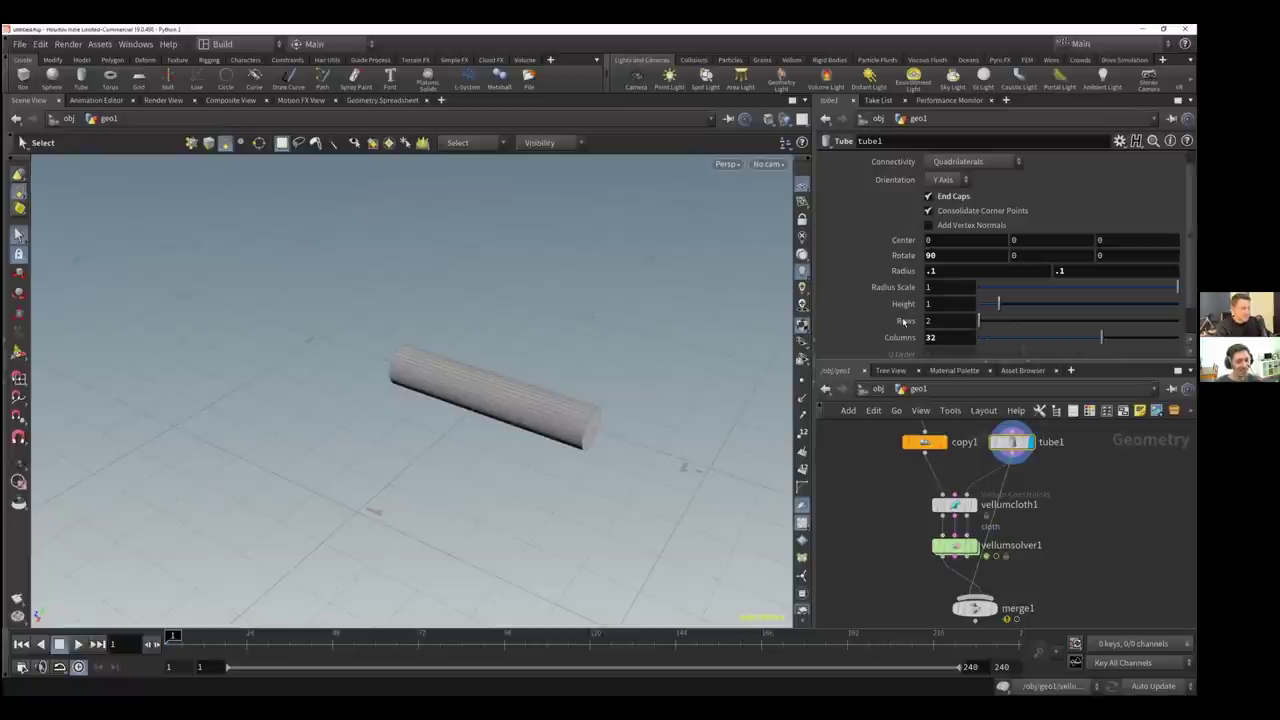
double_click(962, 305)
type("2")
key("Return")
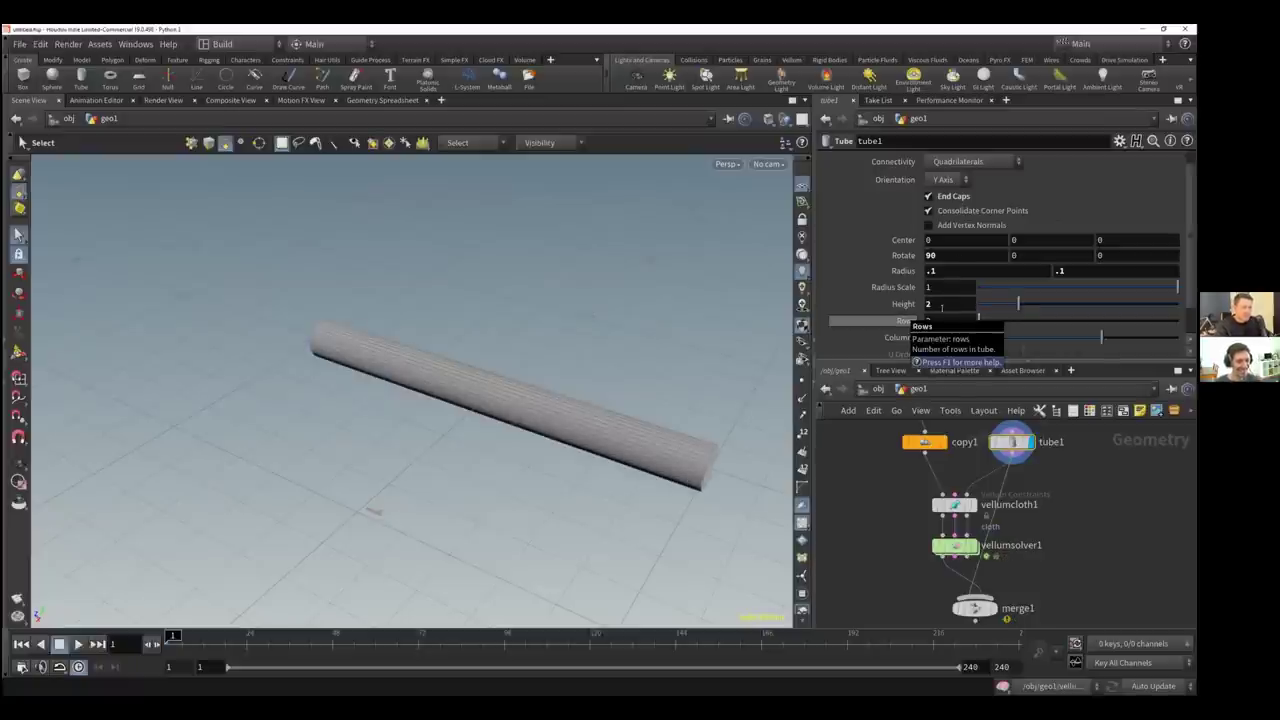
double_click(929, 304)
type("3")
key("Return")
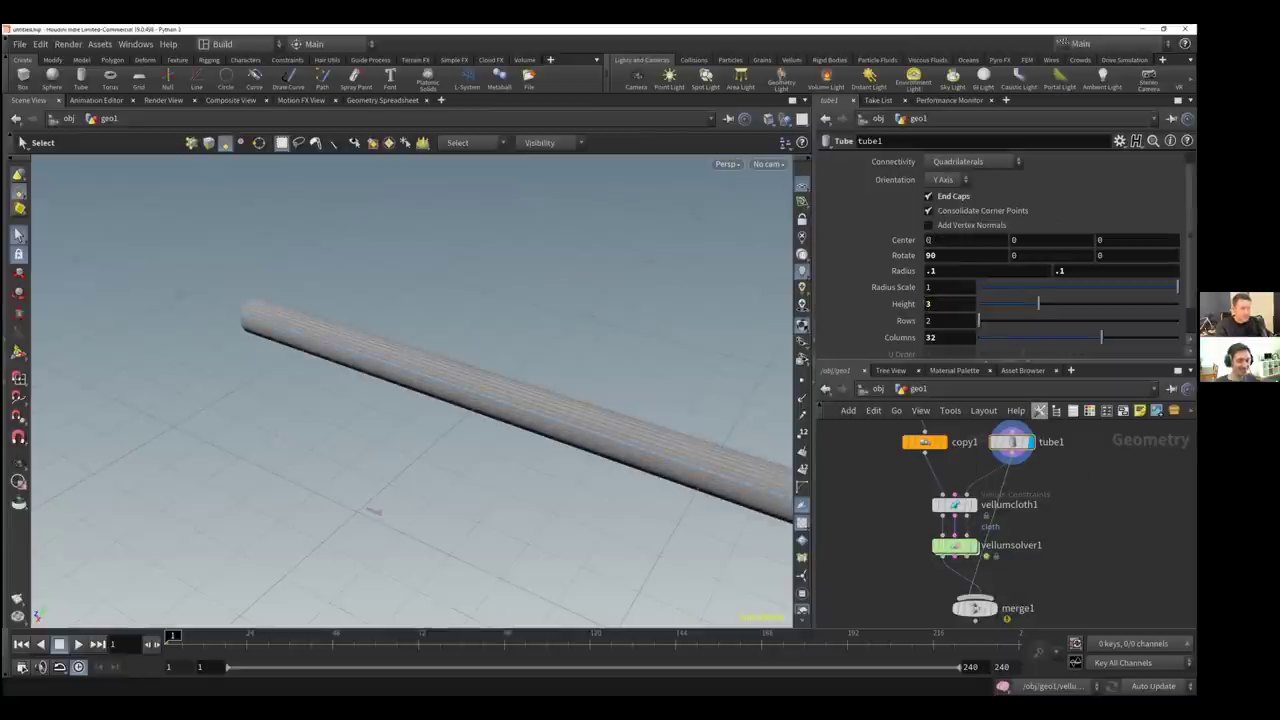
Move the tube's center to -0.04 in X and 0.44 in Z, undoing a trial shift of -0.1 in Y
middle_click_drag(928, 240, 1022, 238)
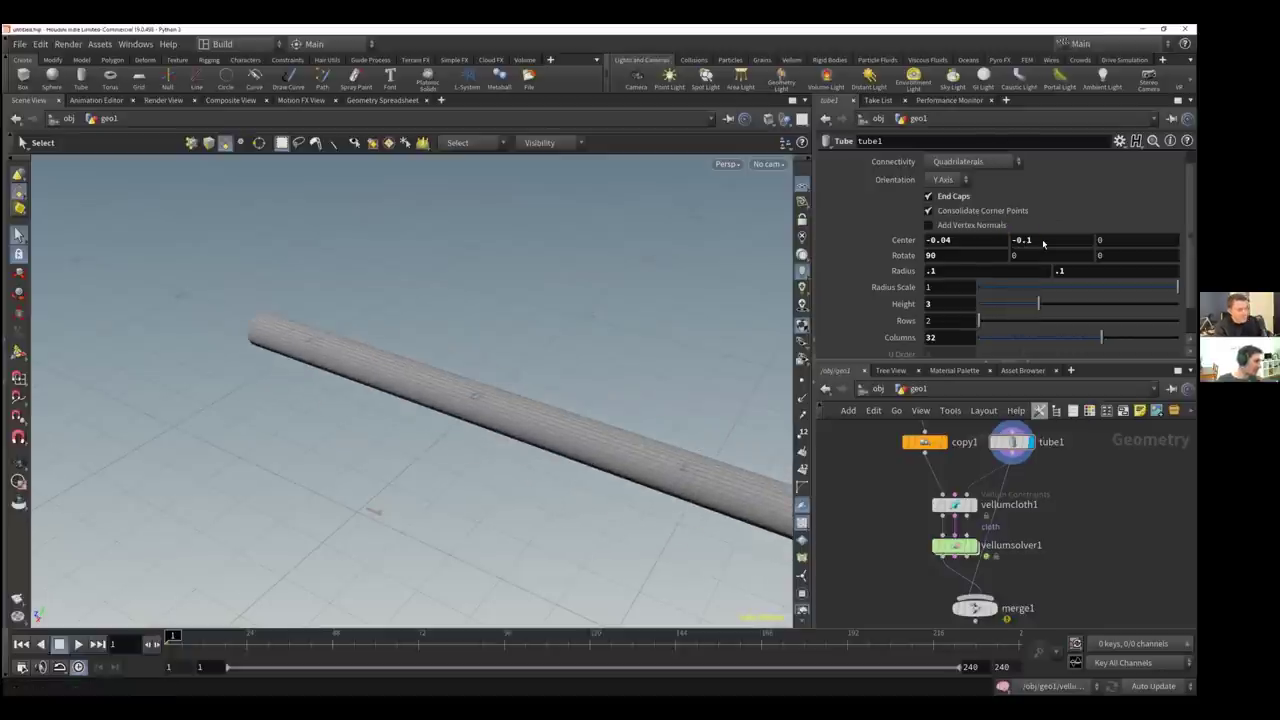
key("ctrl+z")
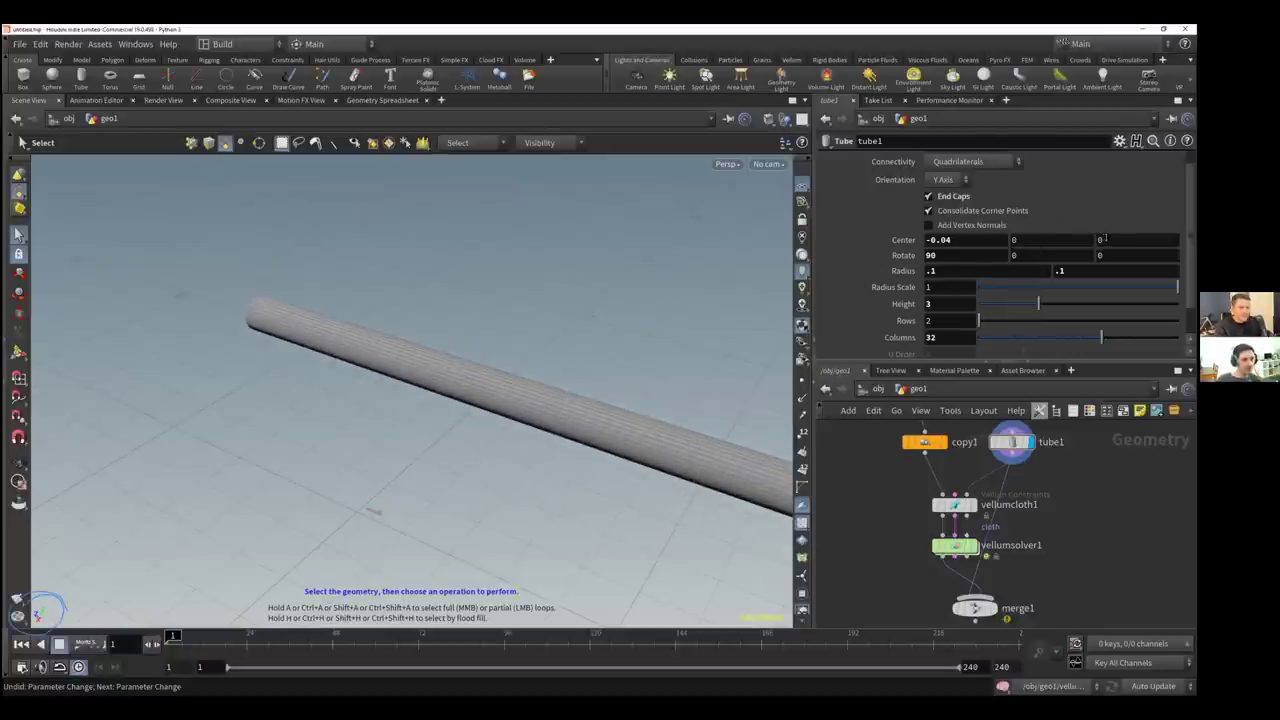
middle_click_drag(1105, 238, 1130, 258)
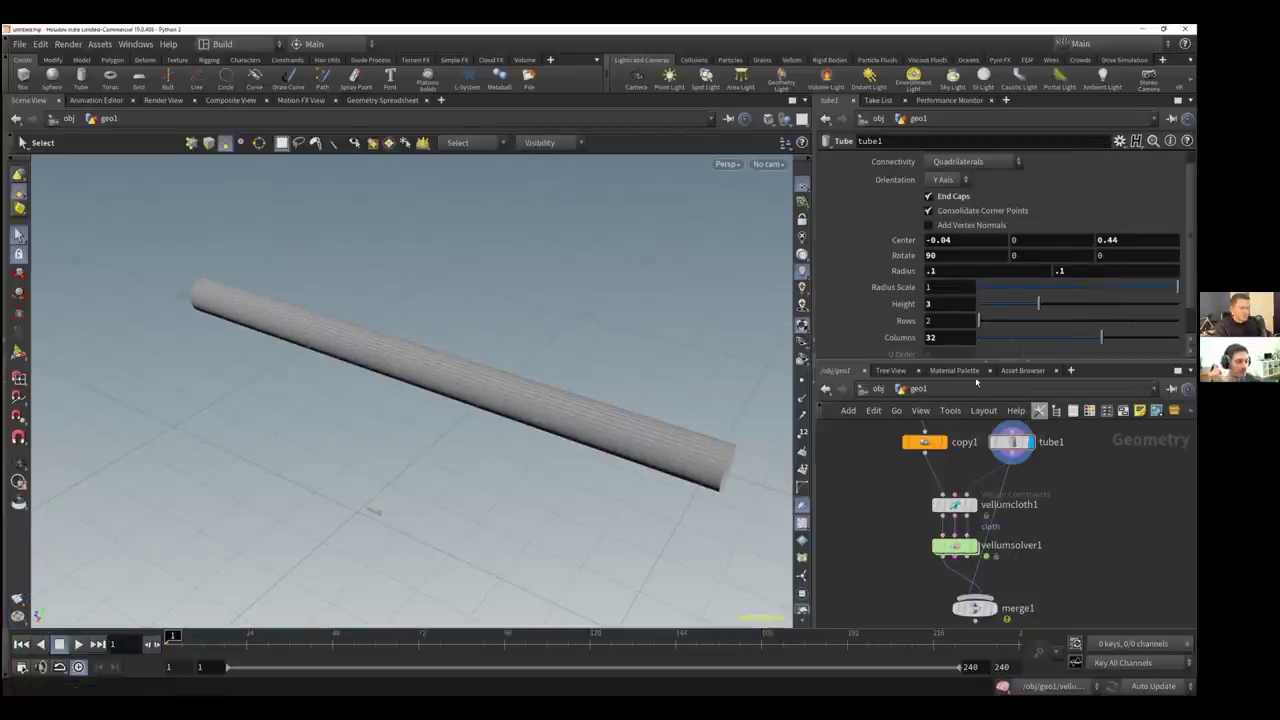
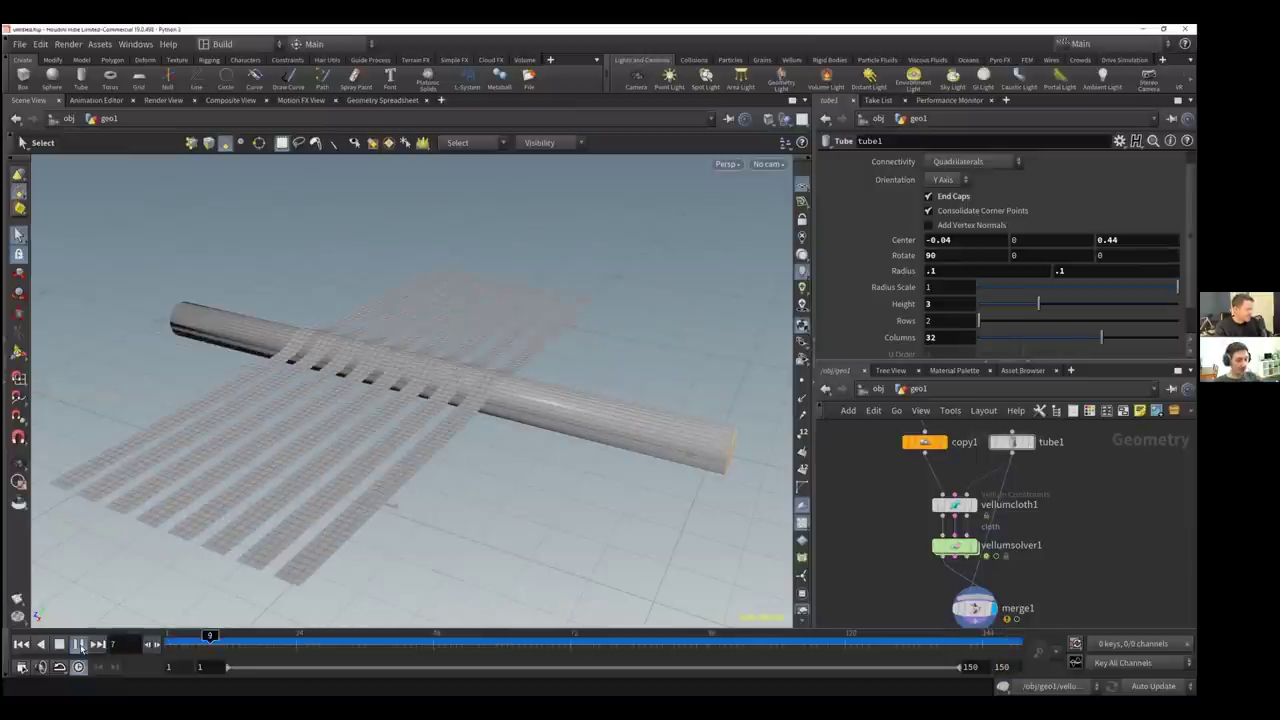
Stop the simulation playback of the merged result and return to the first frame
left_click(76, 646)
left_click(22, 645)
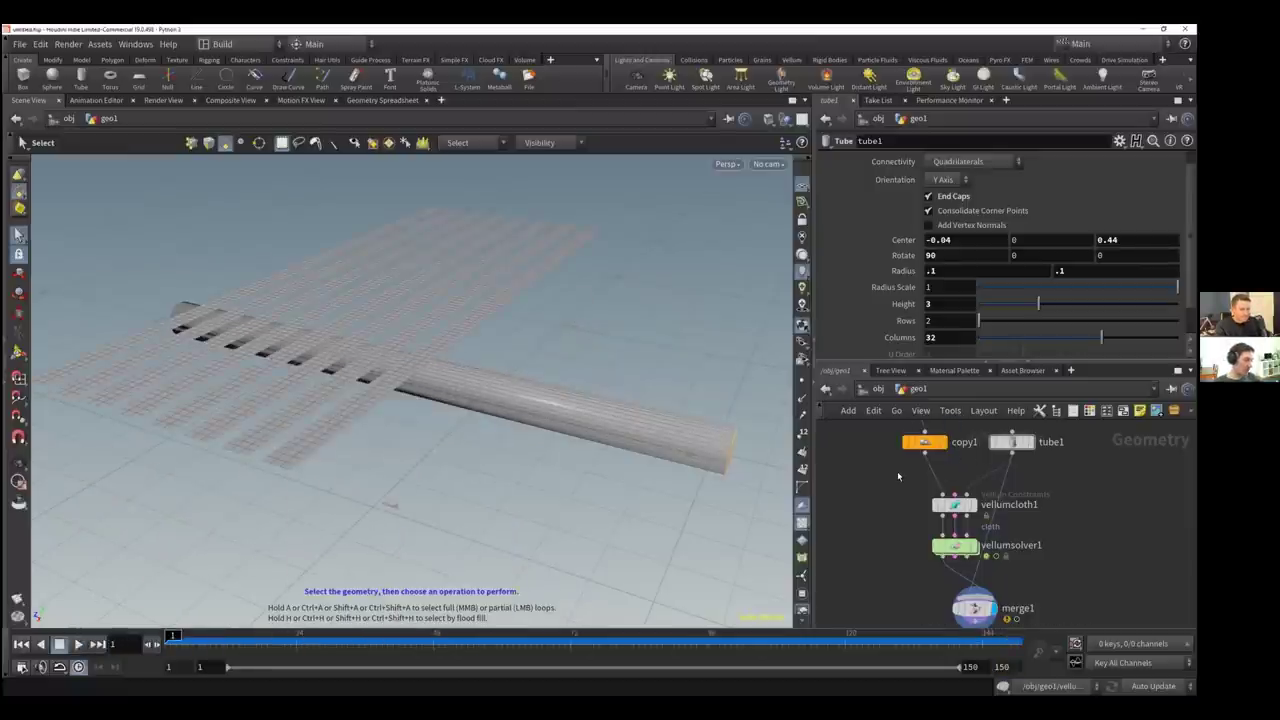
Enlarge the network editor and add a Line node beside the grid1 node
left_click_drag(1006, 364, 1007, 302)
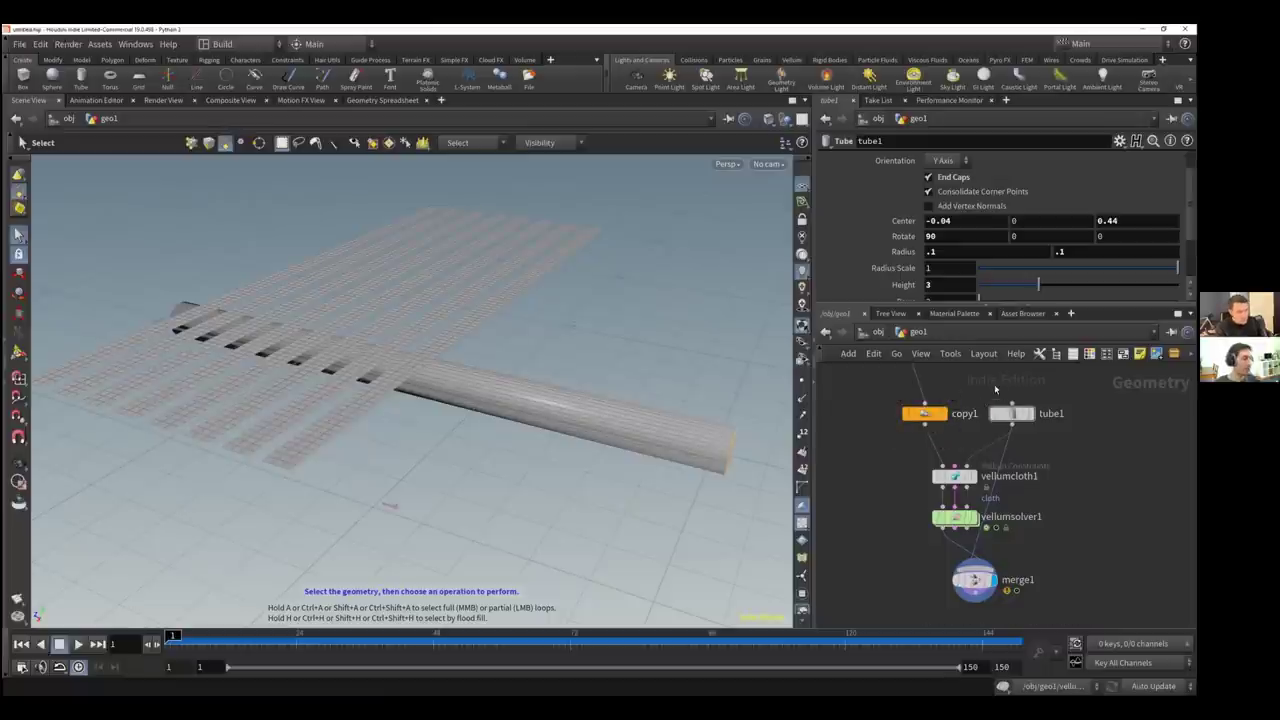
scroll(995, 390, "down", 3)
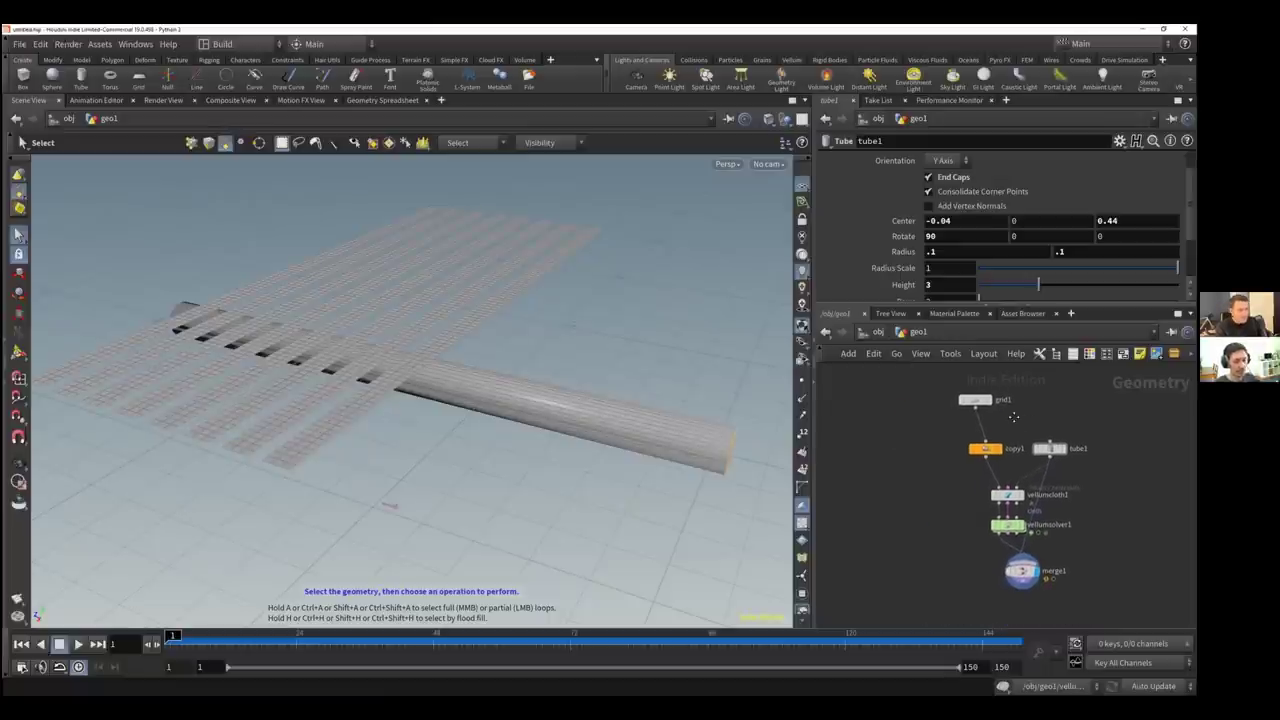
key("Tab")
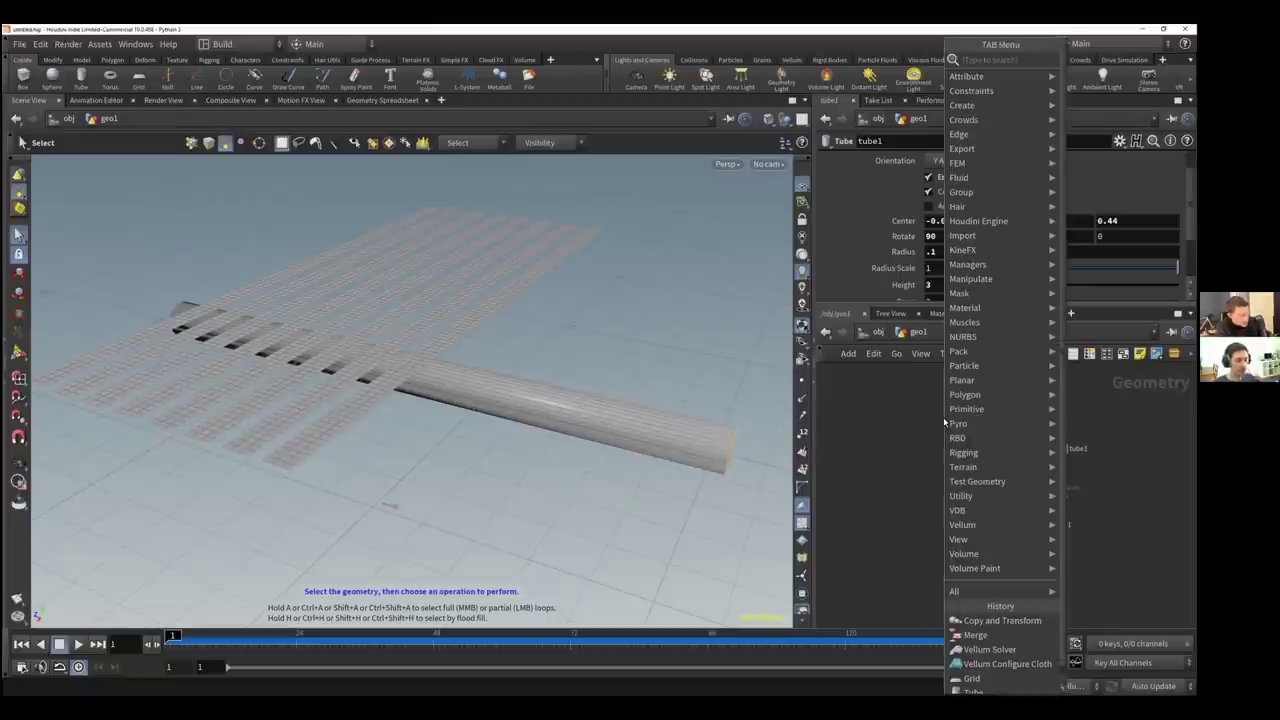
type("line")
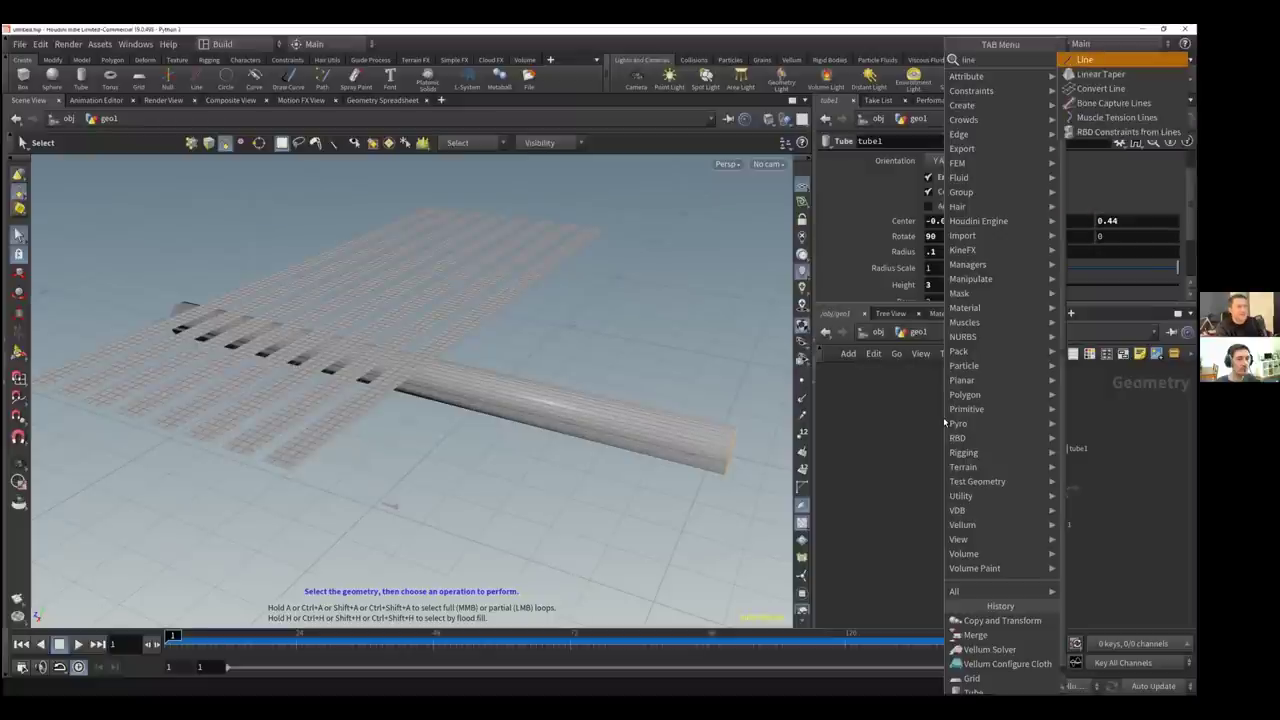
key("Return")
left_click(911, 407)
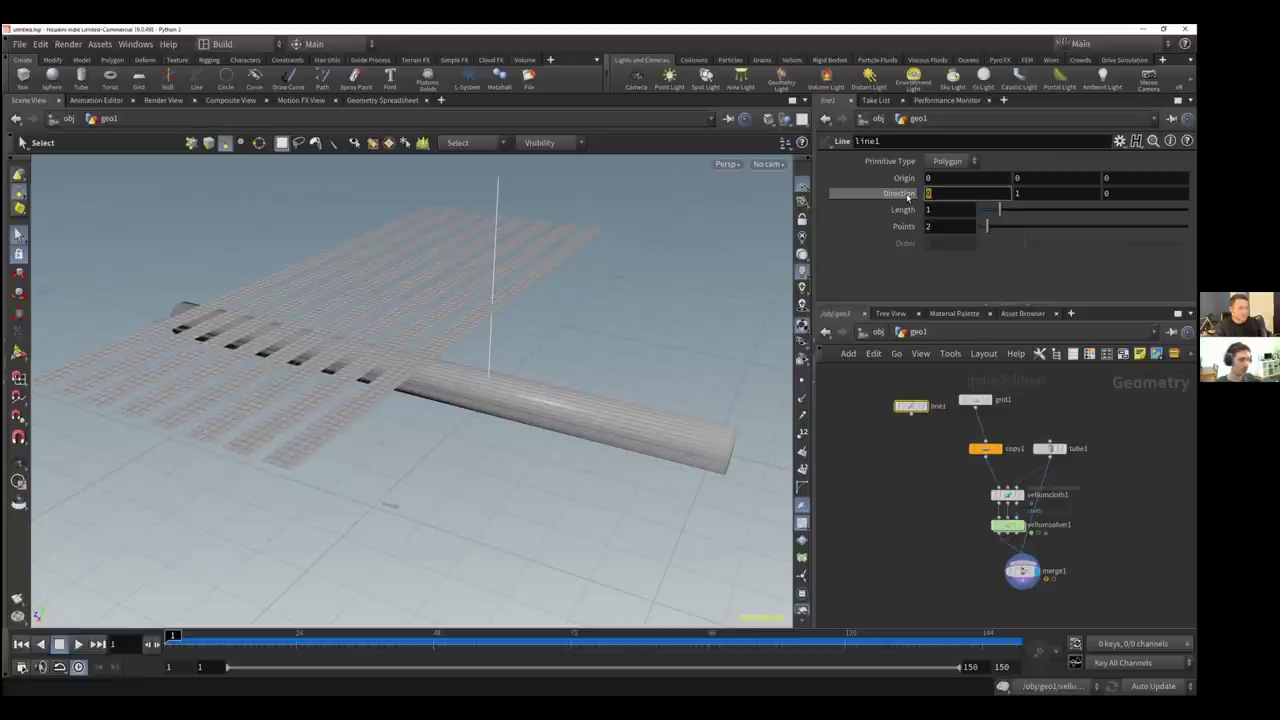
Try aiming the line along X with direction 1, 0, 0, and restore the direction to 0, 1, 0
key("Tab")
type("0")
key("Tab")
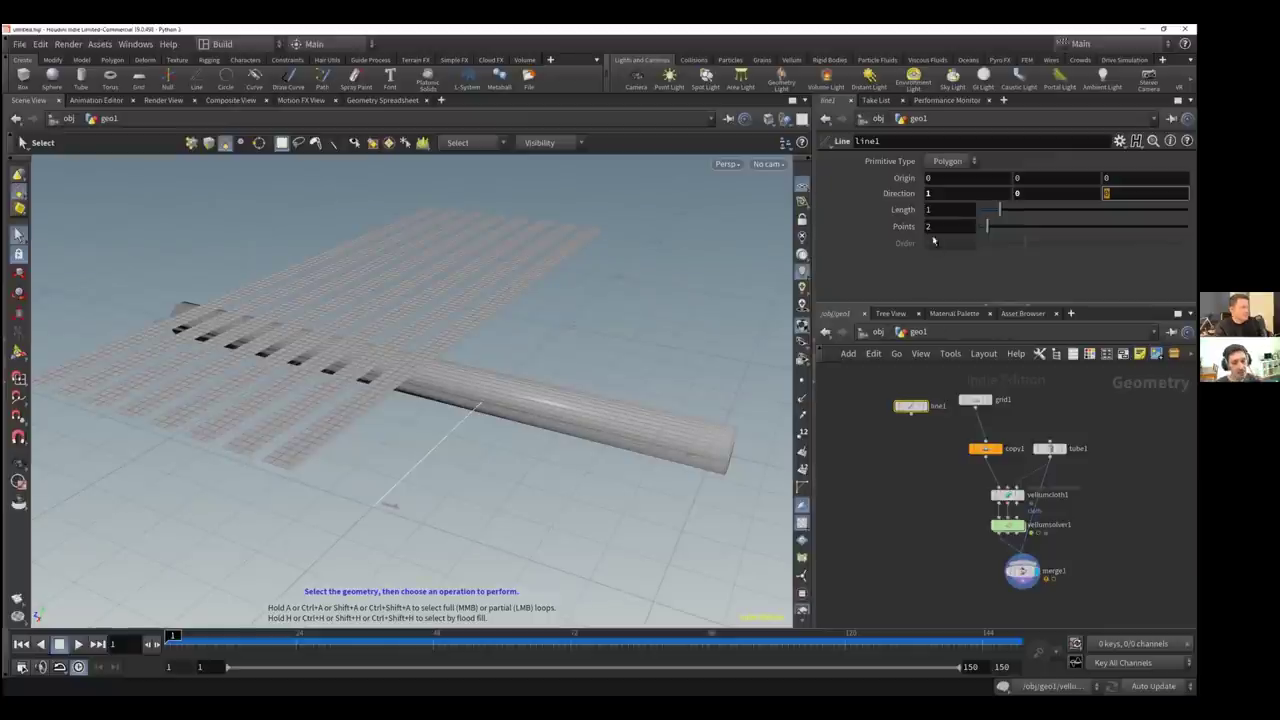
left_click_drag(955, 193, 886, 194)
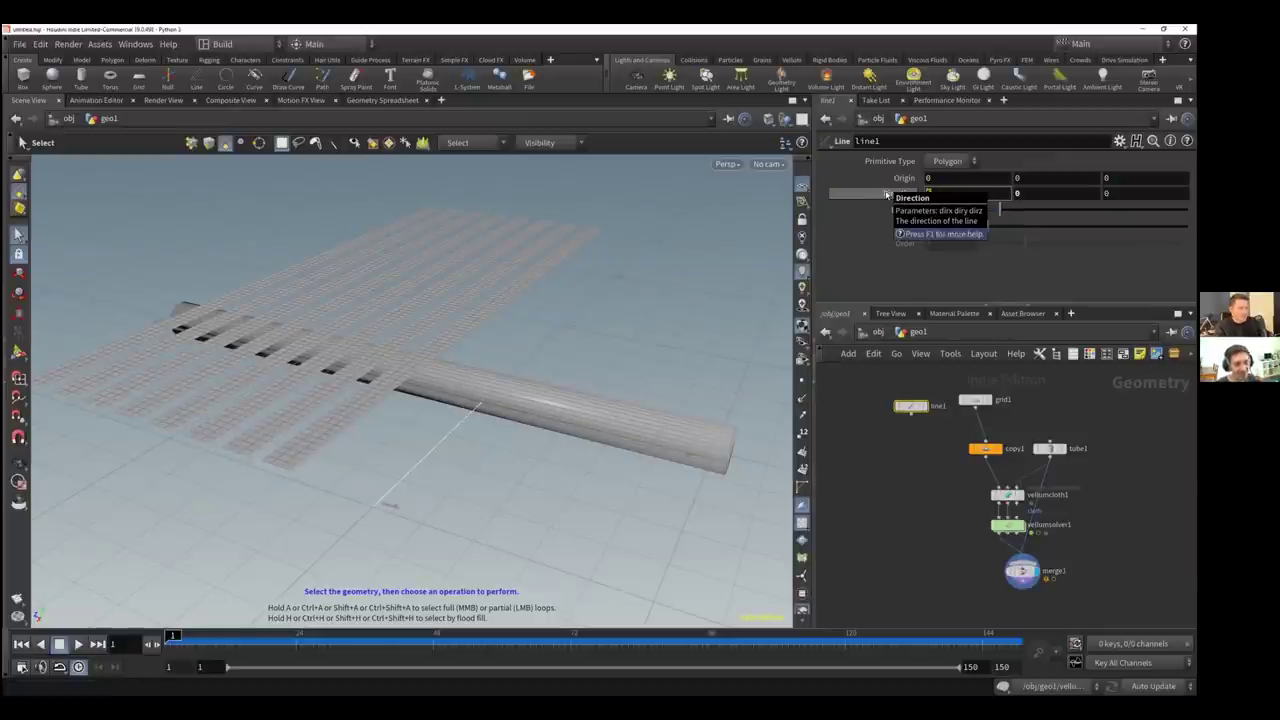
type("0")
key("Tab")
type("1")
key("Tab")
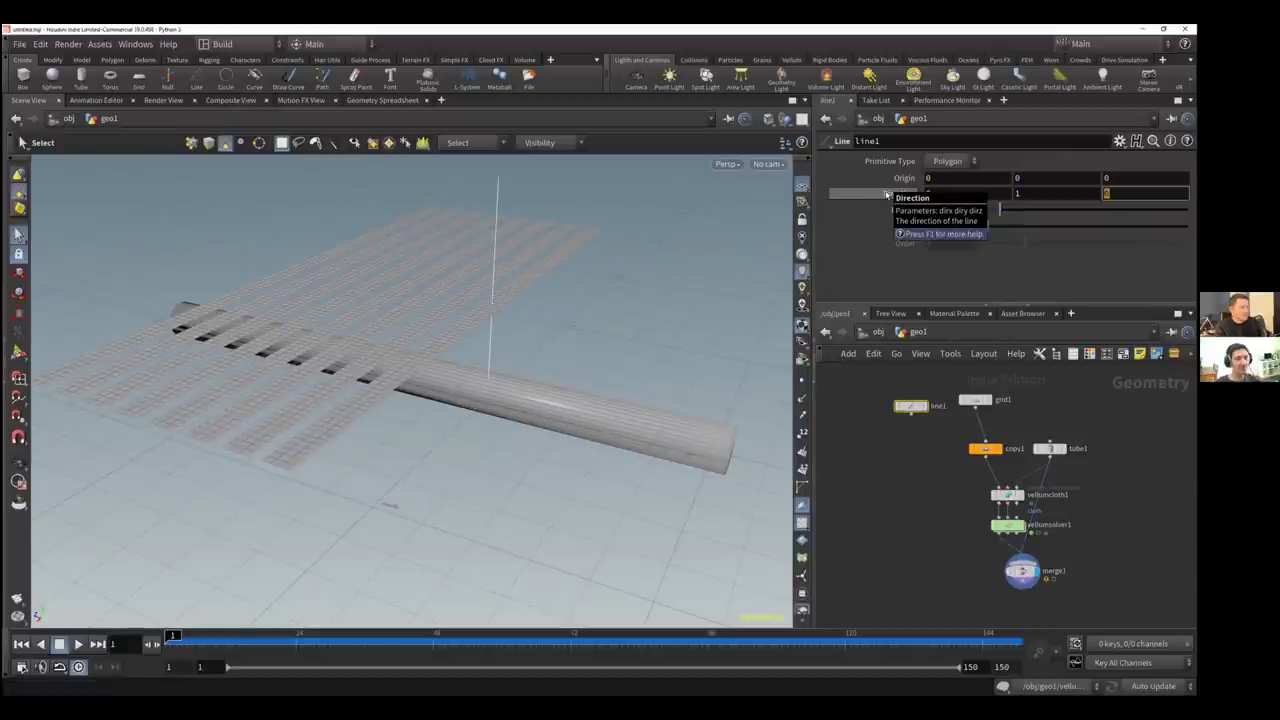
Aim the line along the Z axis by setting its direction to 0, 0, 1
left_click_drag(1032, 193, 991, 193)
type("0")
key("Tab")
type("1")
key("Tab")
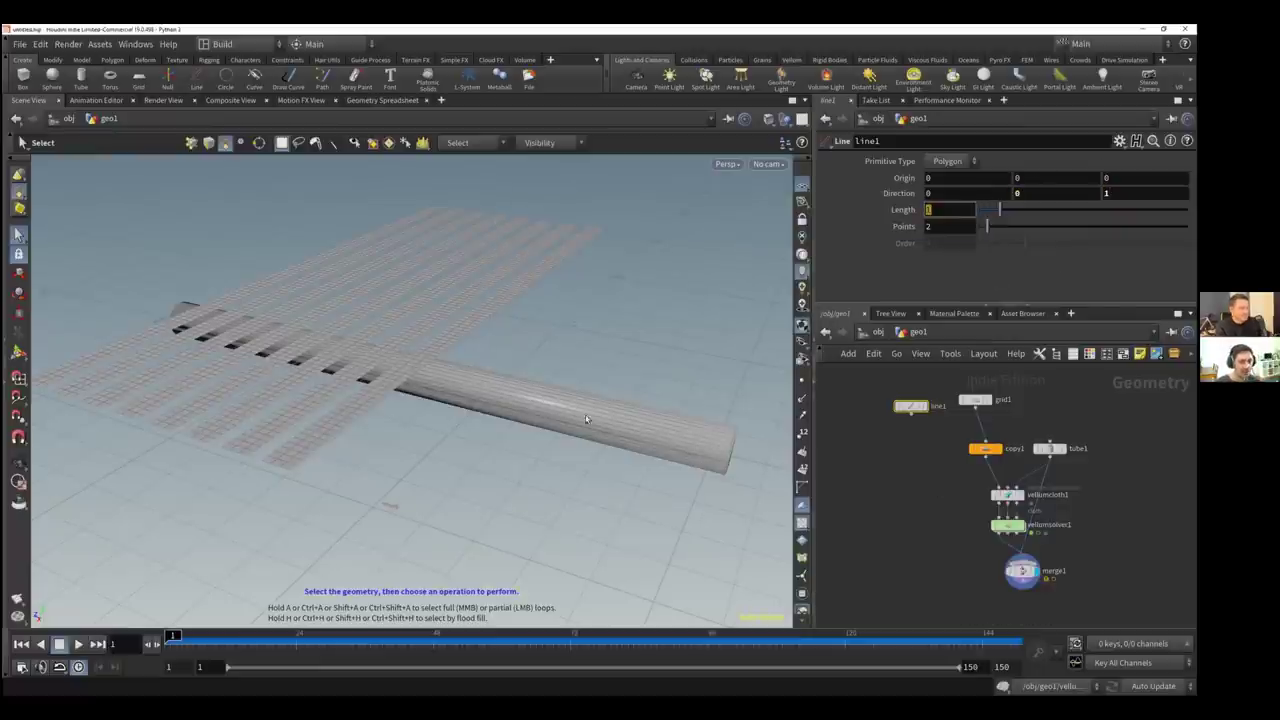
Tilt the line upward with a Y direction of .50 and inspect its slope against the strips and tube
left_click(1024, 193)
type(".50")
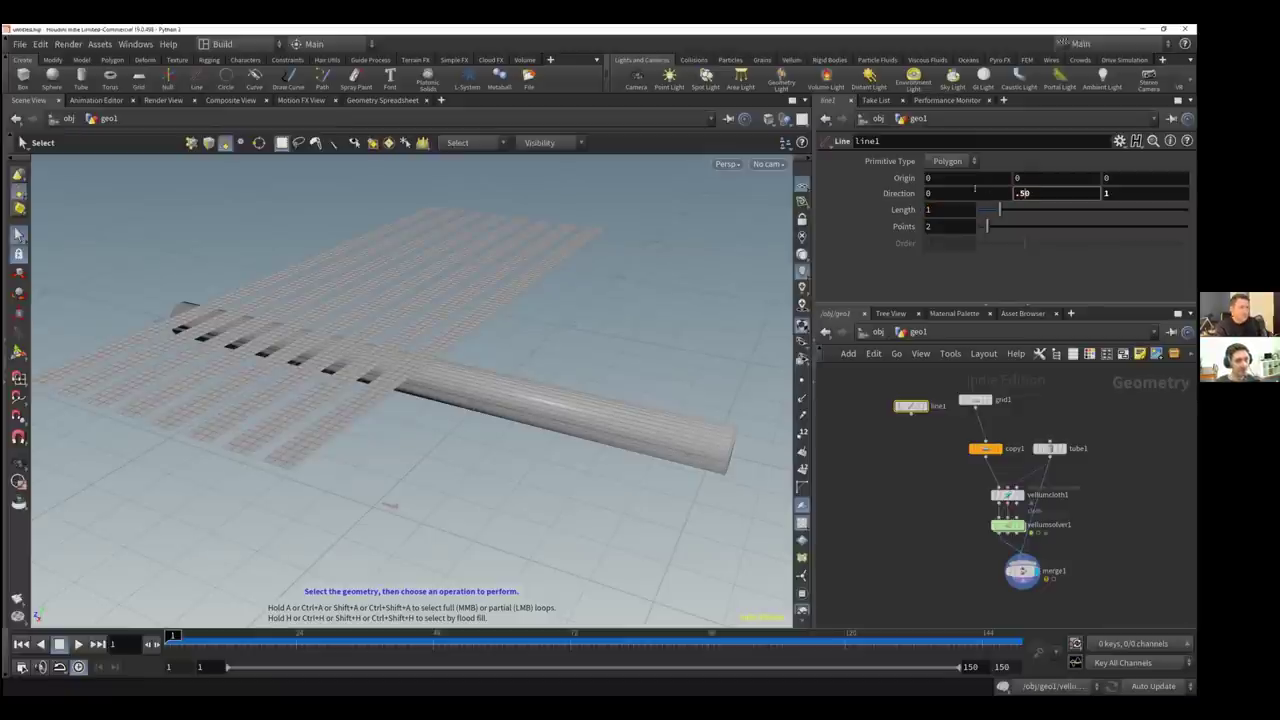
key("Return")
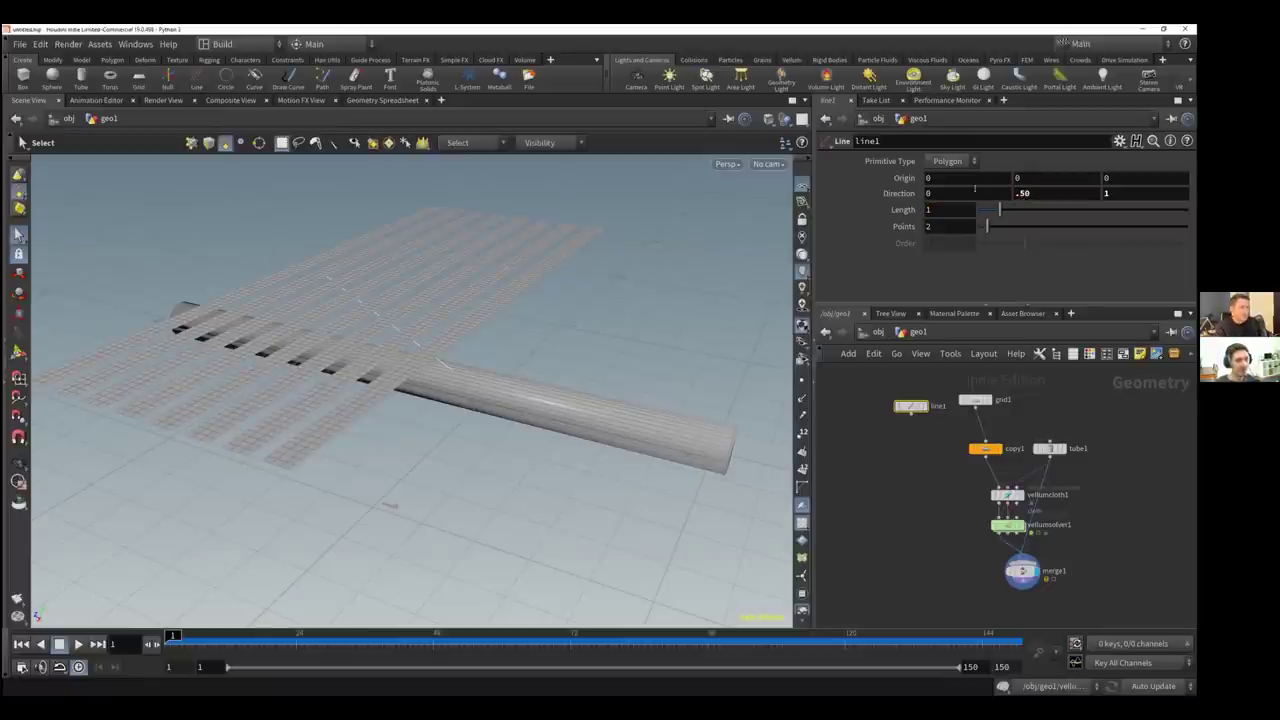
left_click_drag(388, 289, 408, 326, "alt")
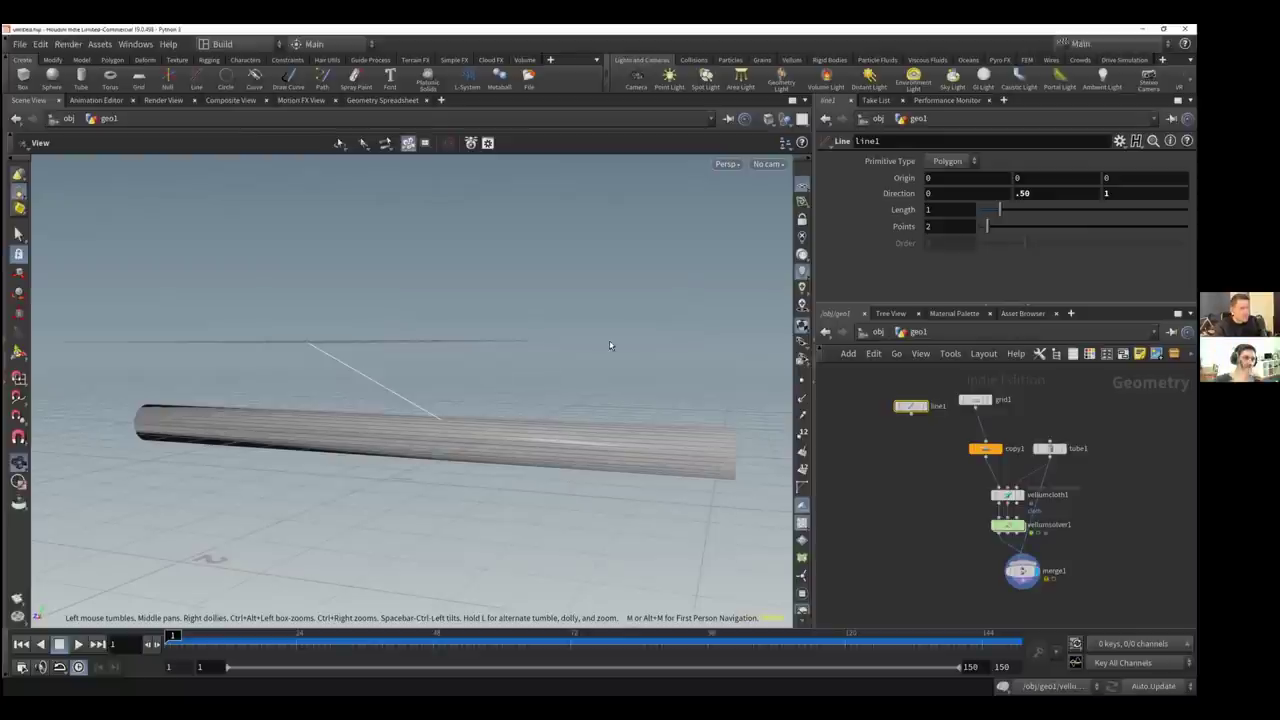
left_click_drag(606, 346, 773, 265)
key("s")
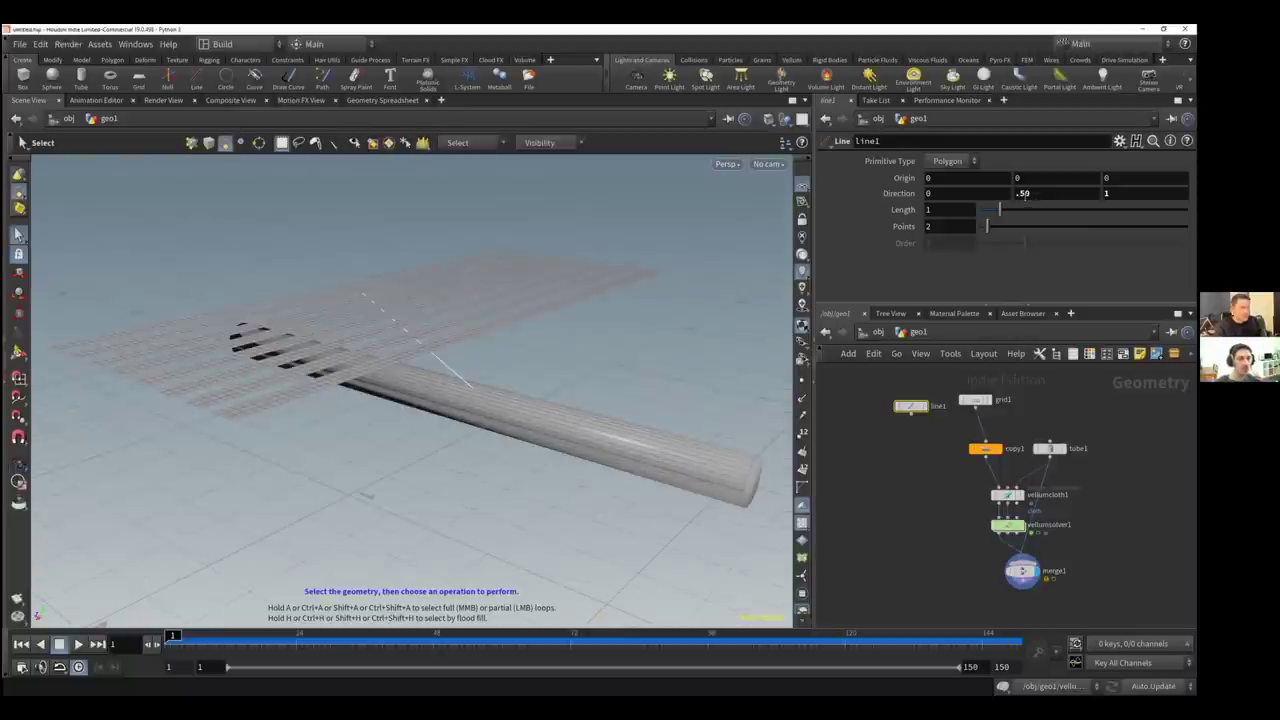
Raise the line above the strips by setting its Y origin to .5
double_click(1020, 193)
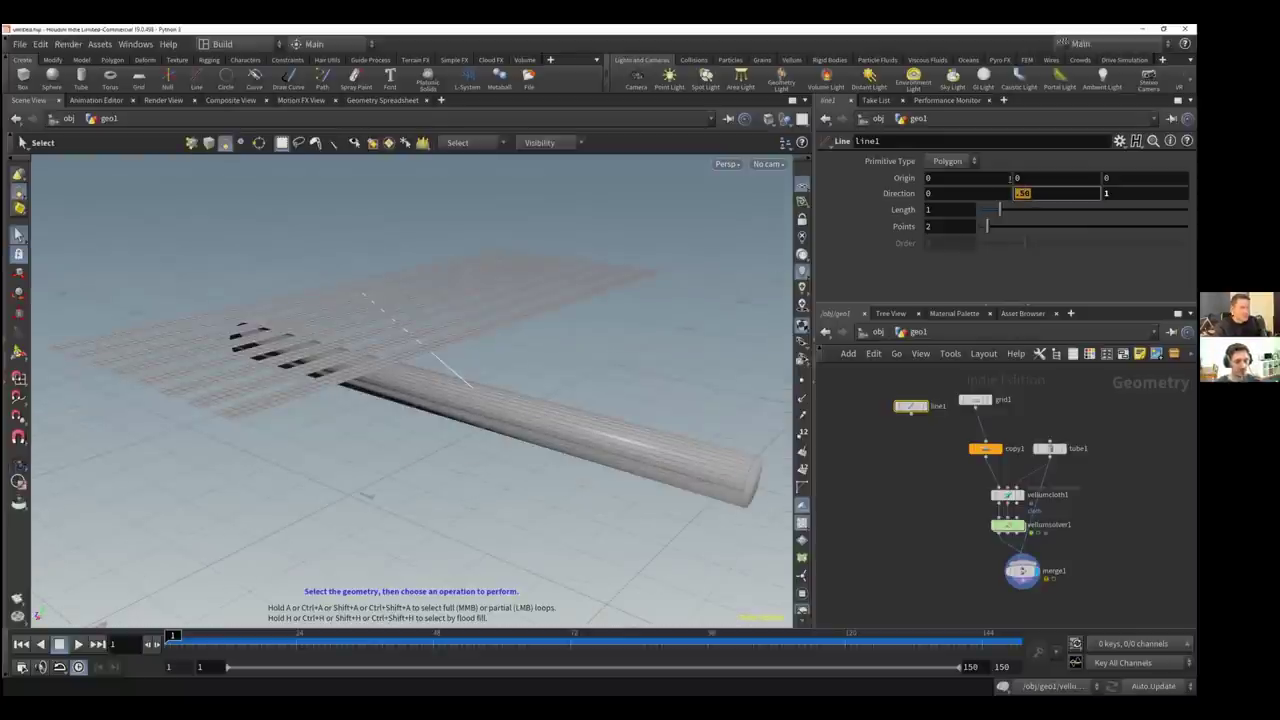
left_click(1020, 178)
type(".5")
key("Return")
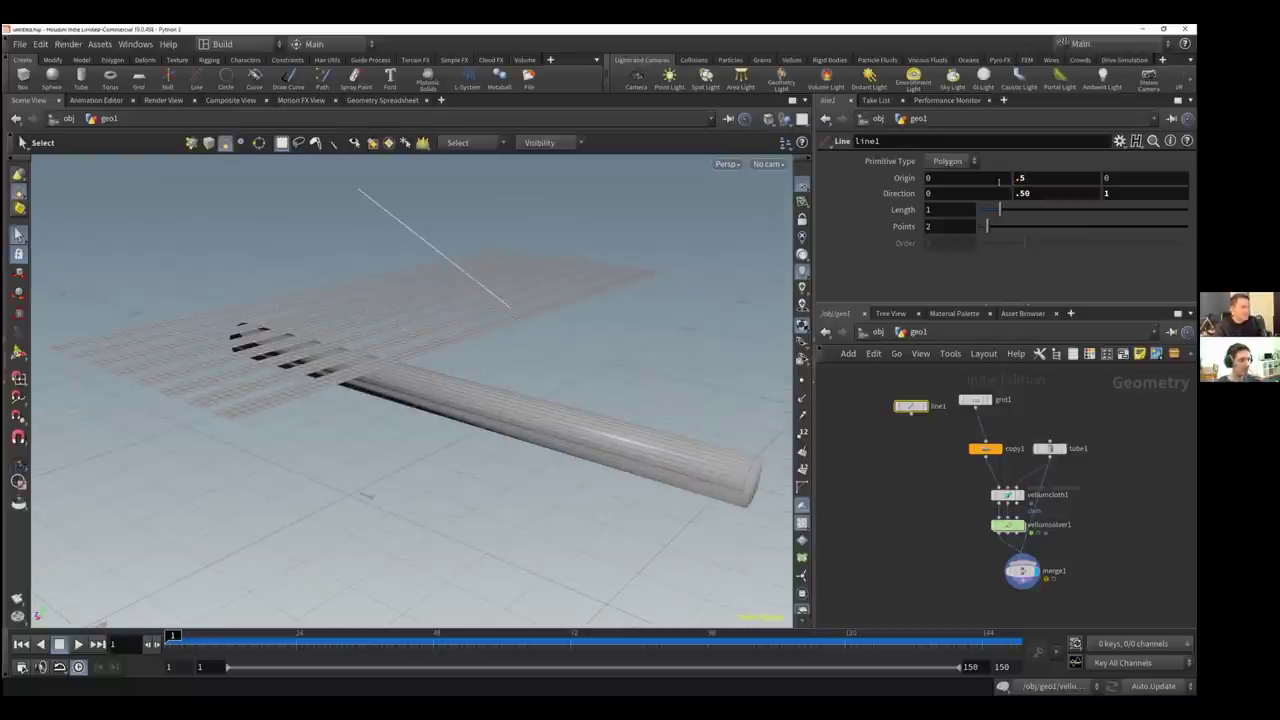
Flatten the line's slope by setting its Y direction to .2
double_click(1022, 193)
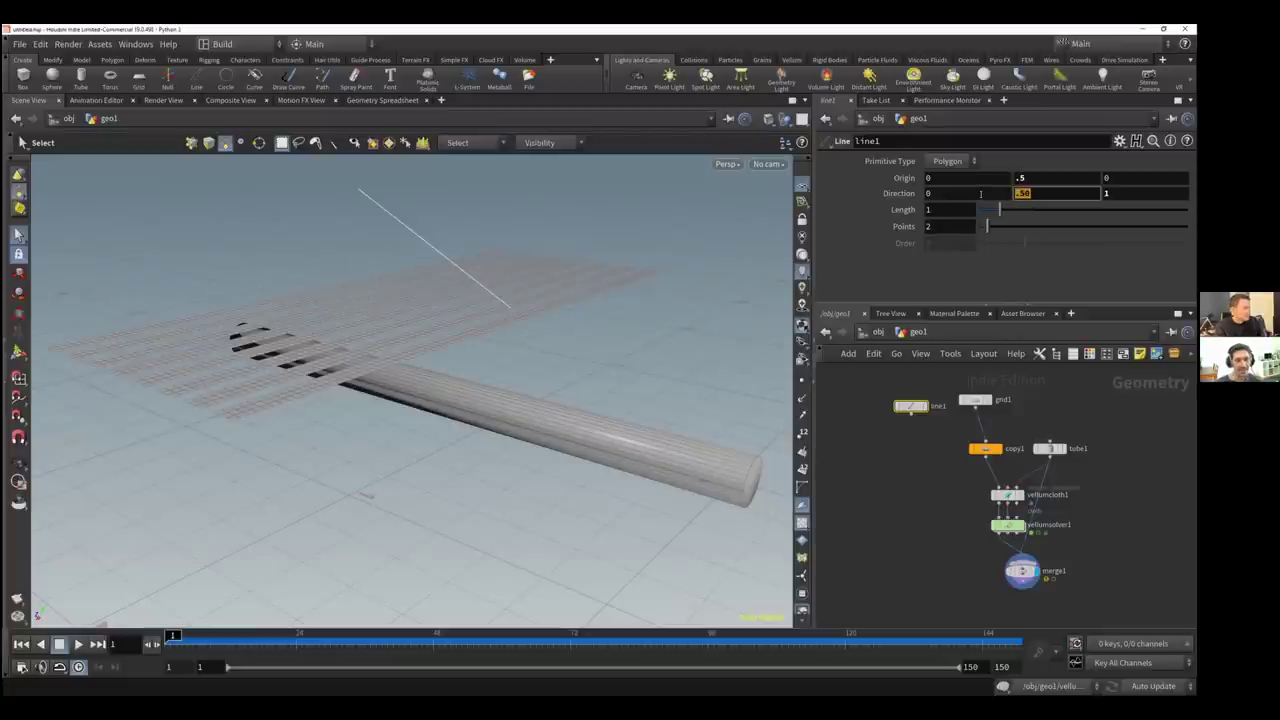
type(".2")
key("Return")
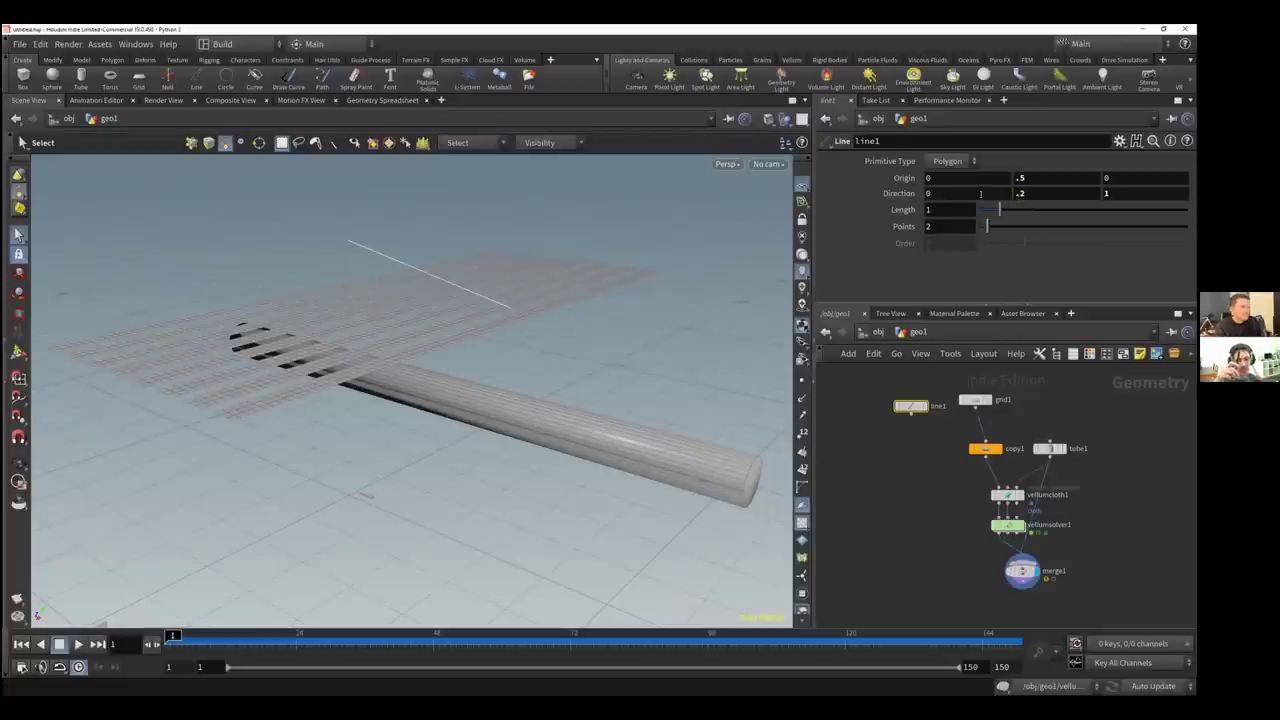
Level the line by lowering its Y direction to .1 and finally to 0
left_click_drag(1028, 194, 997, 205)
type(".1")
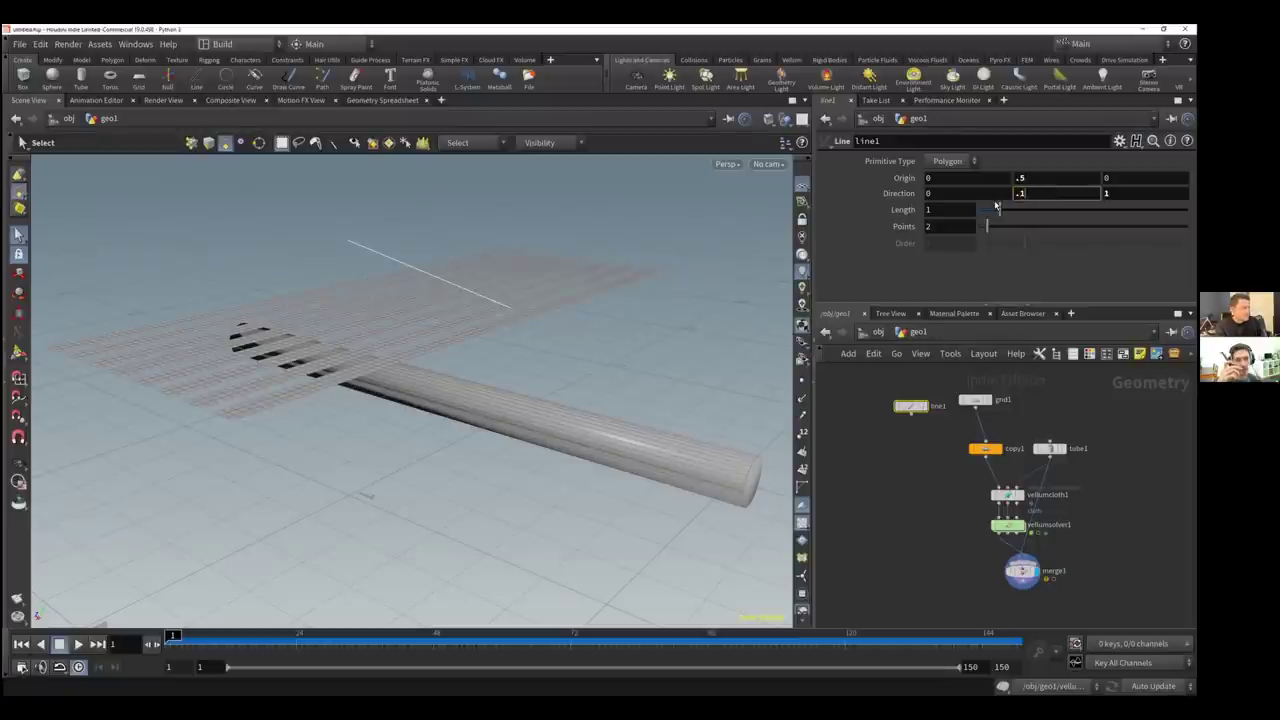
key("Return")
double_click(1021, 193)
type("0")
key("Return")
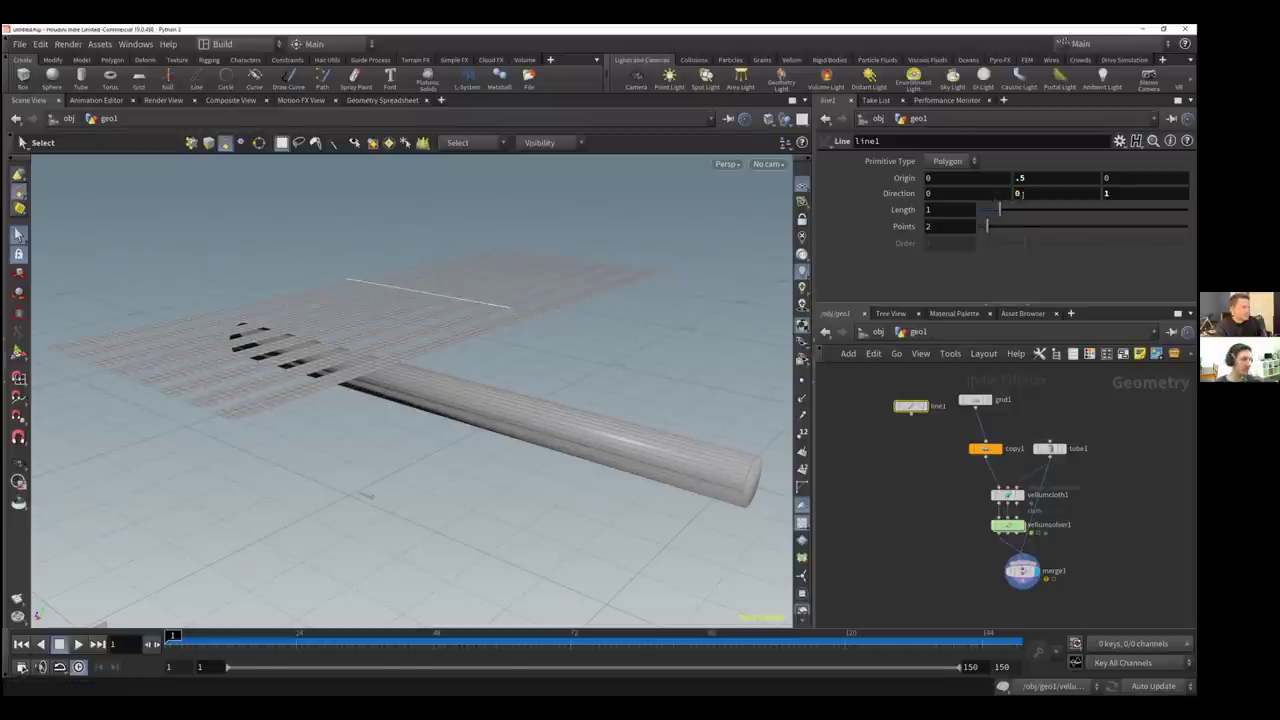
left_click(899, 508)
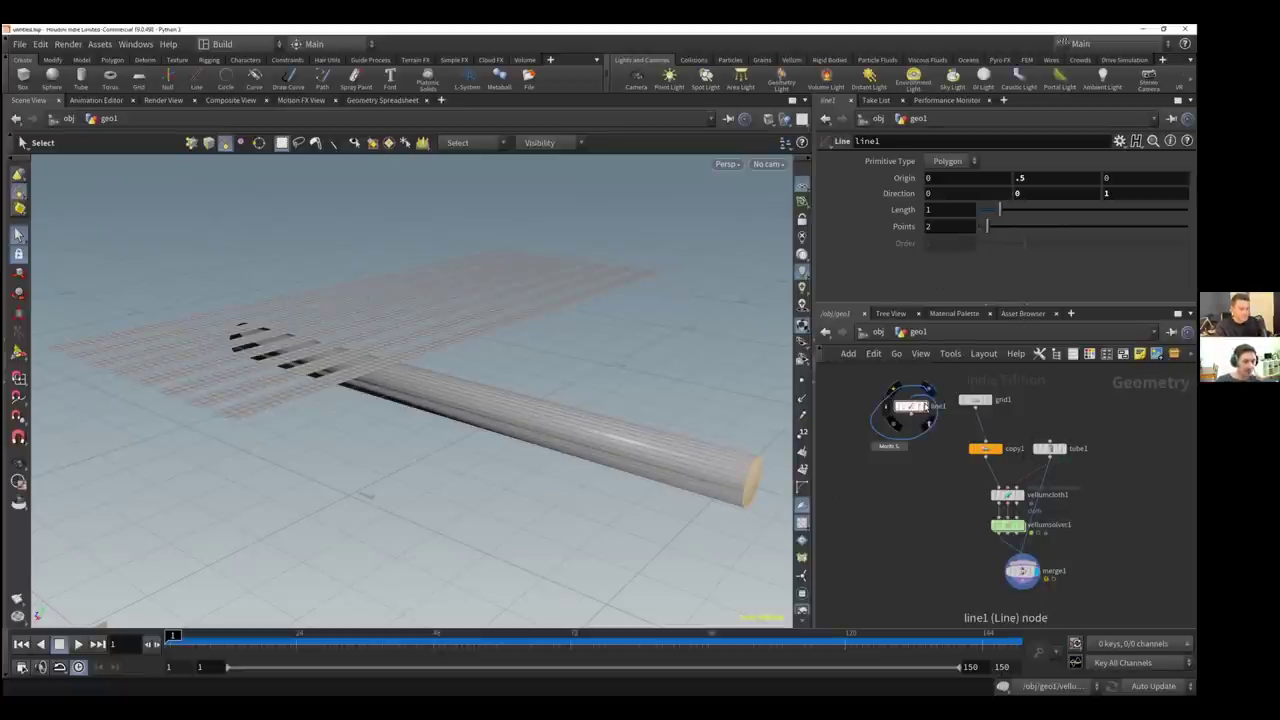
Display the line on its own and turn on point display in the viewport
left_click(935, 407)
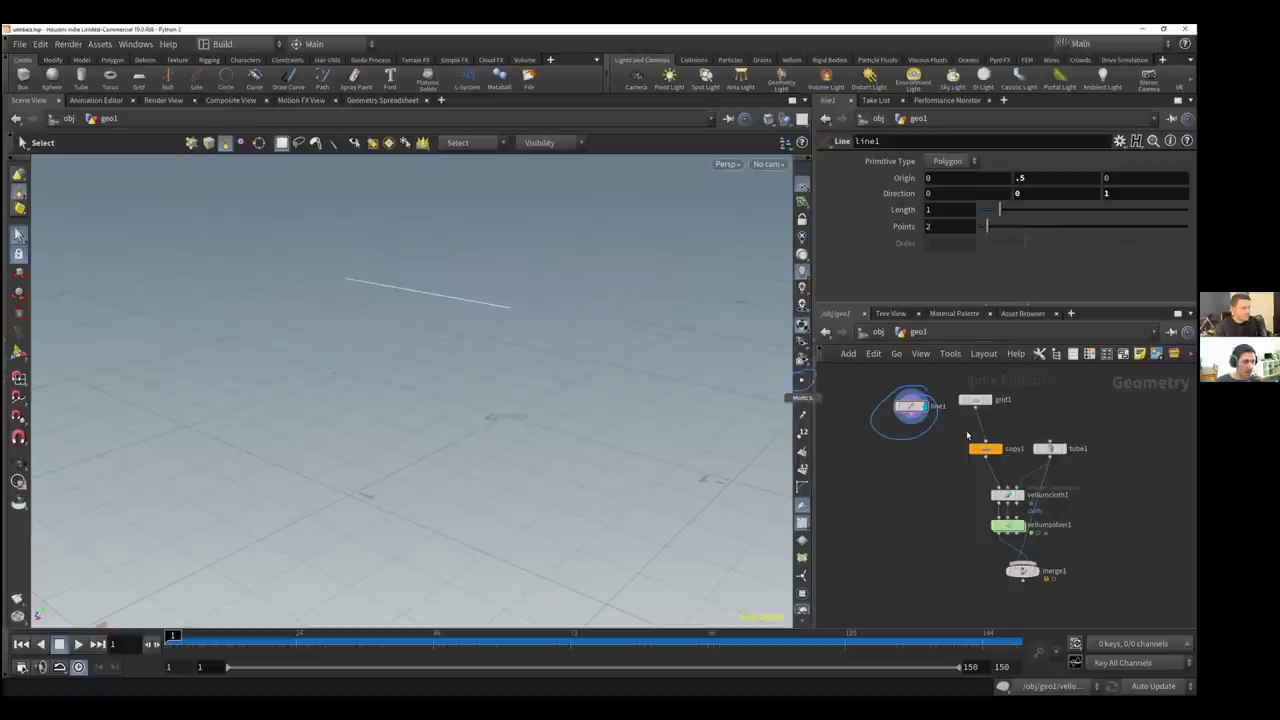
left_click(802, 383)
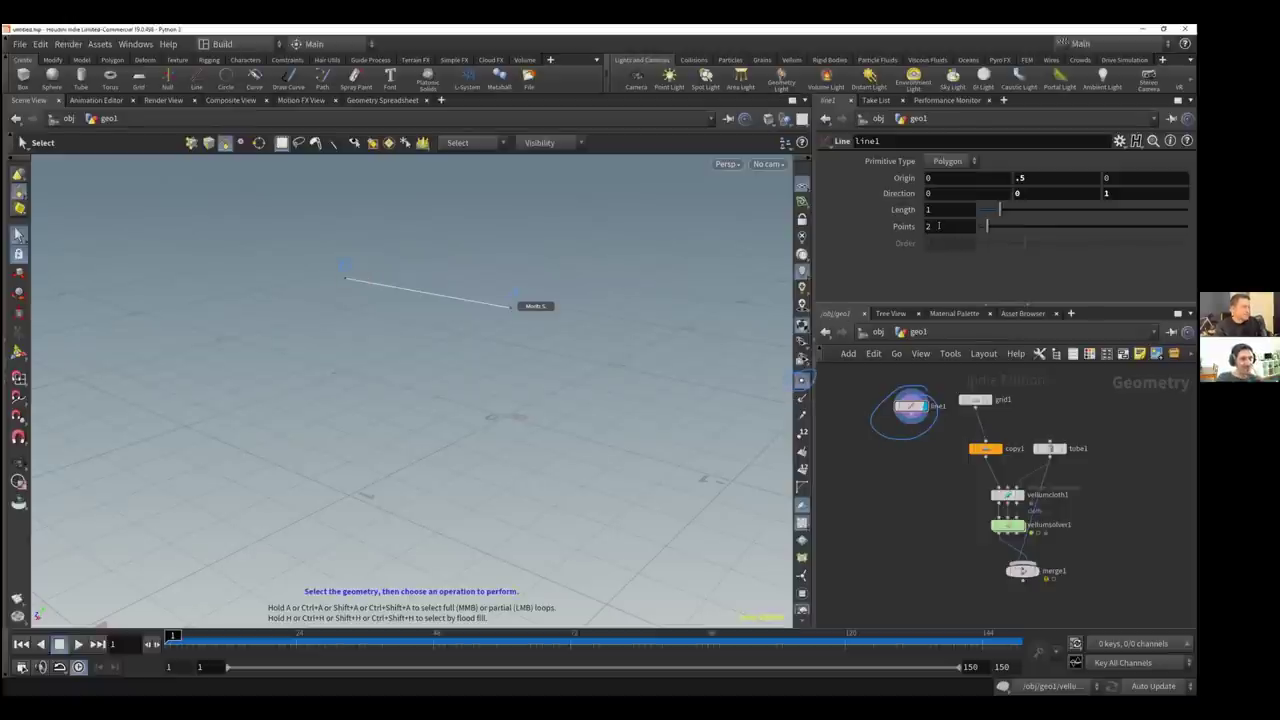
Increase the line's point count to 10 and finally to 12
double_click(932, 226)
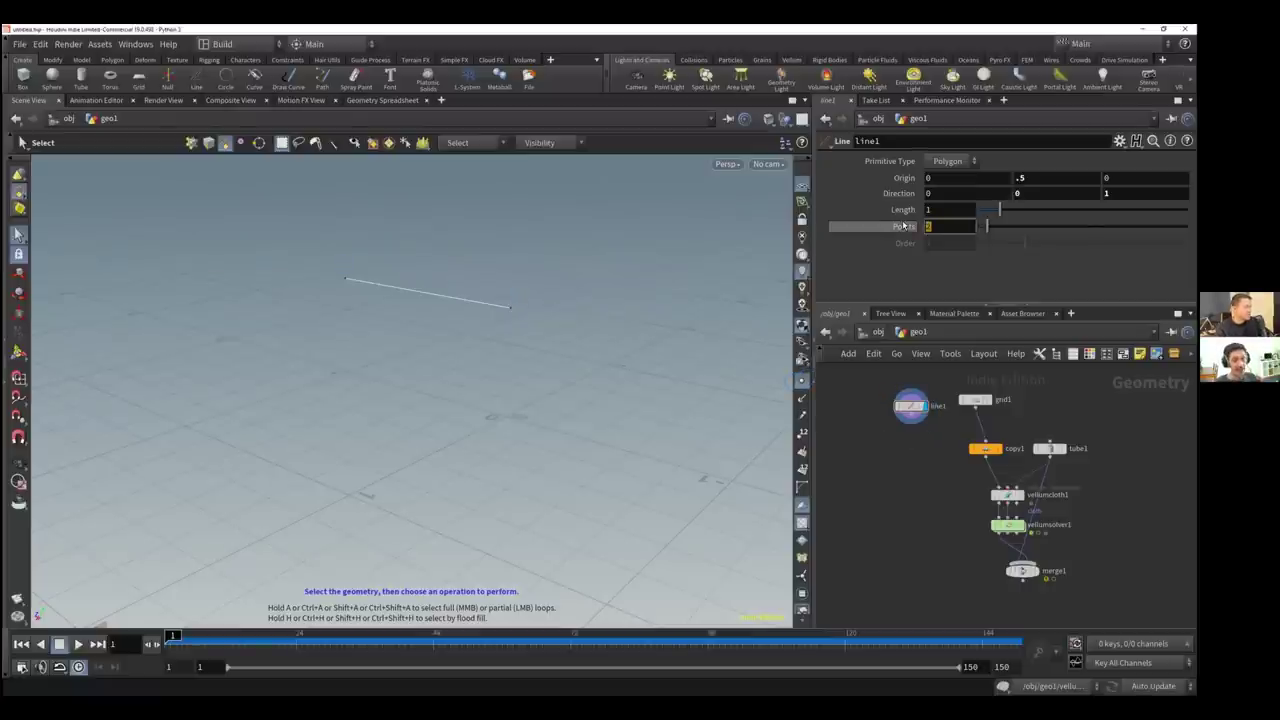
type("10")
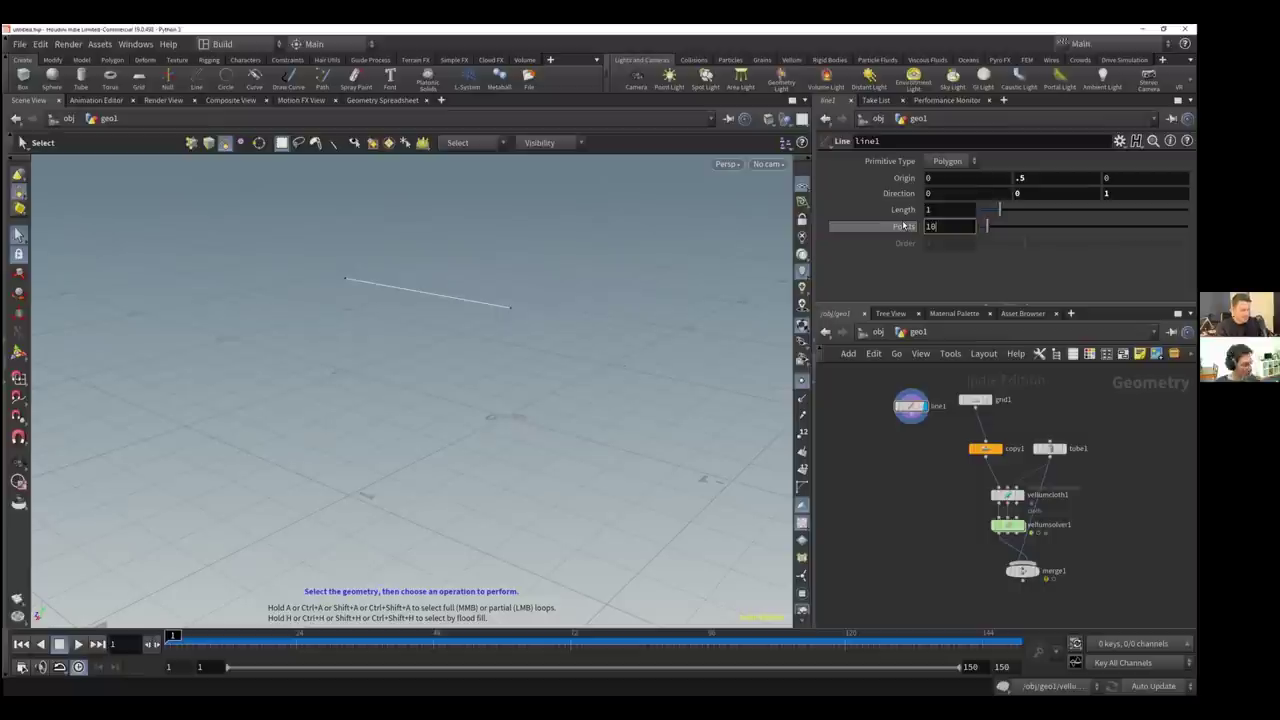
key("Return")
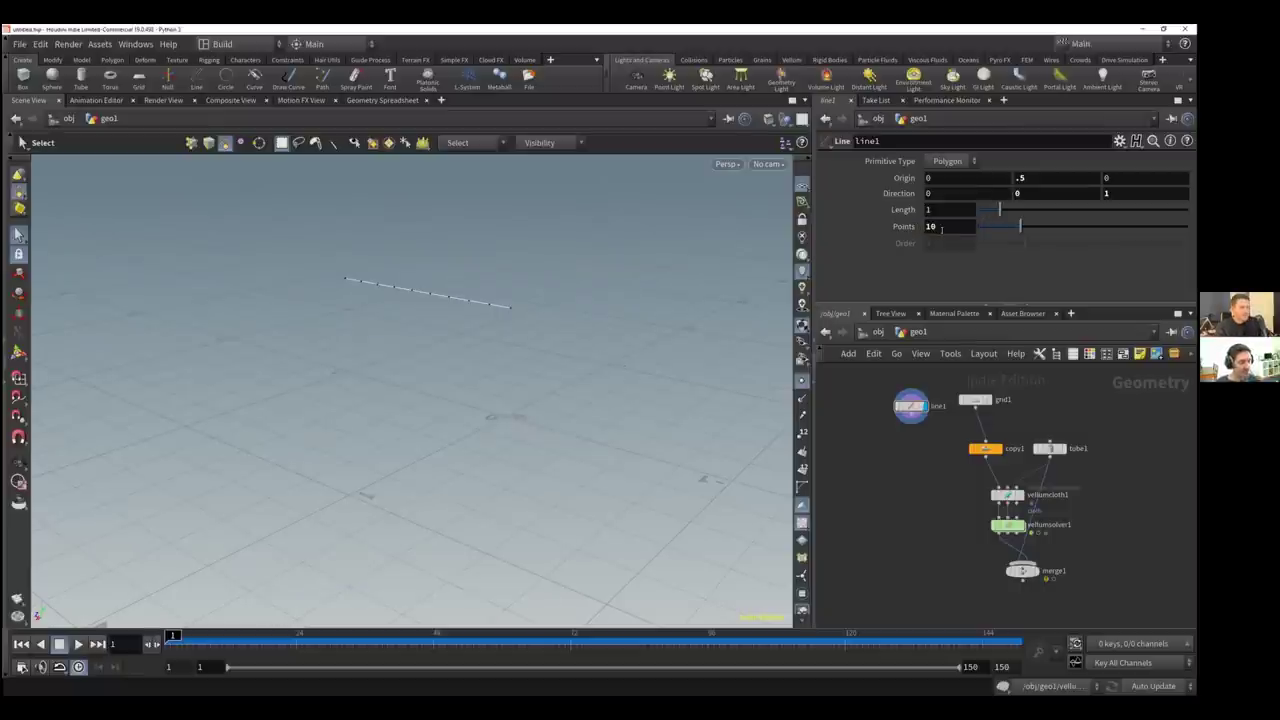
left_click_drag(941, 229, 910, 232)
type("12")
key("Return")
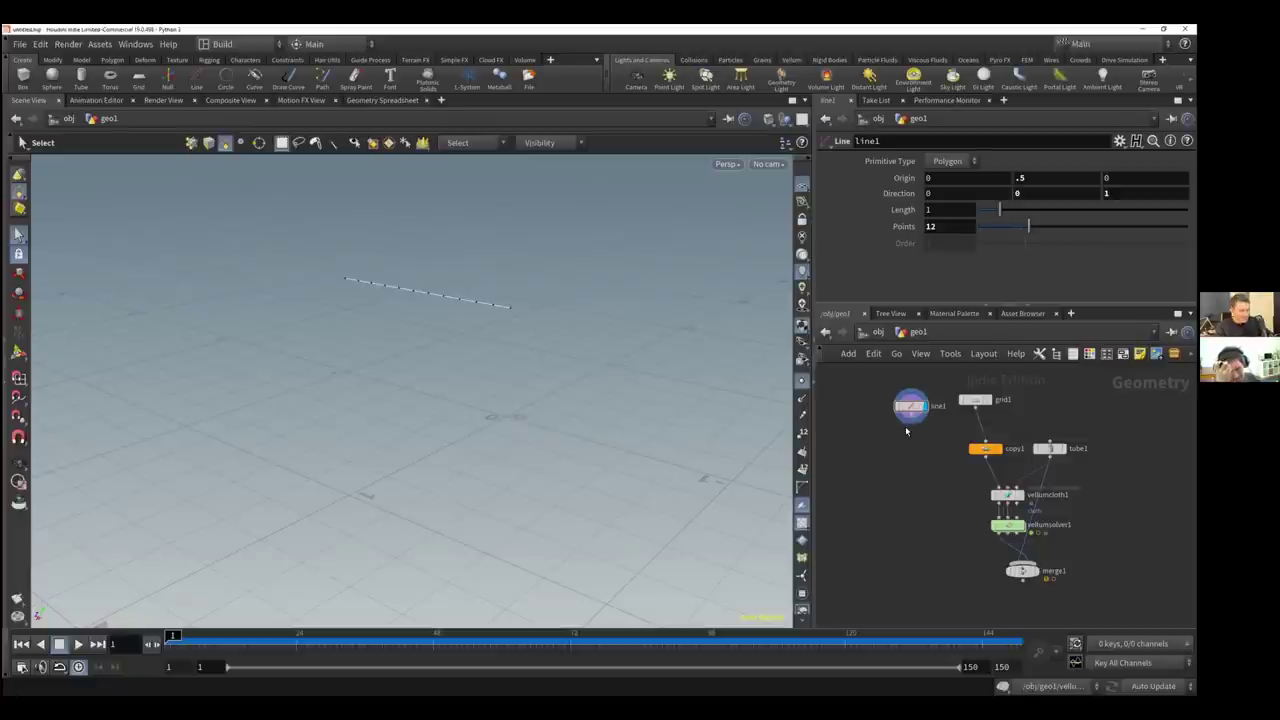
Add a Copy to Points node, feeding it the grid as the source geometry and the line as the target points
key("Tab")
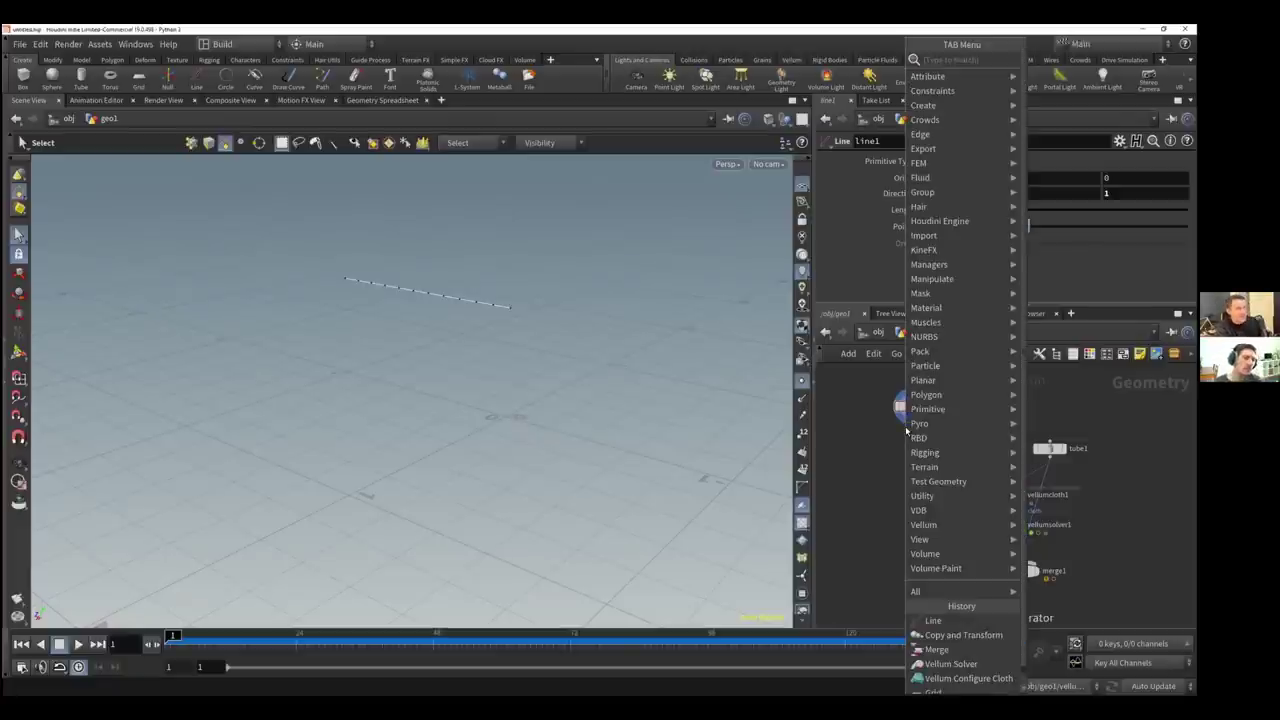
type("copy to")
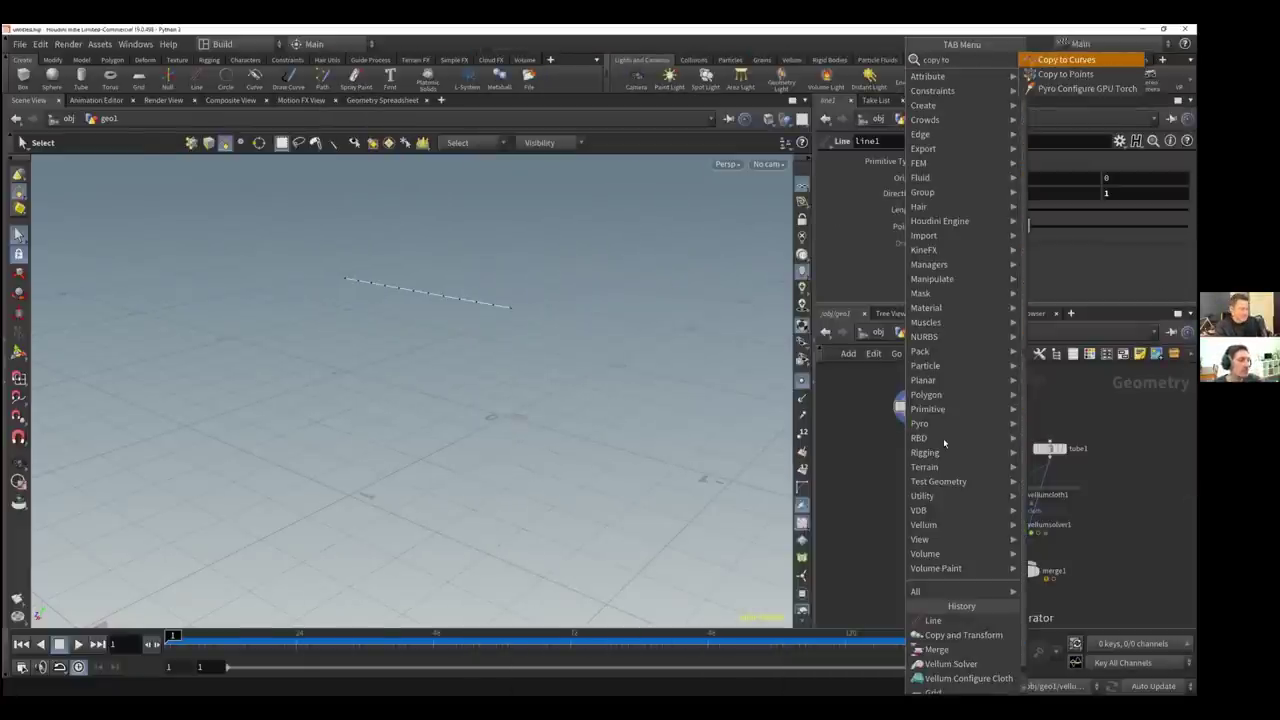
key("Down")
key("Return")
left_click(912, 447)
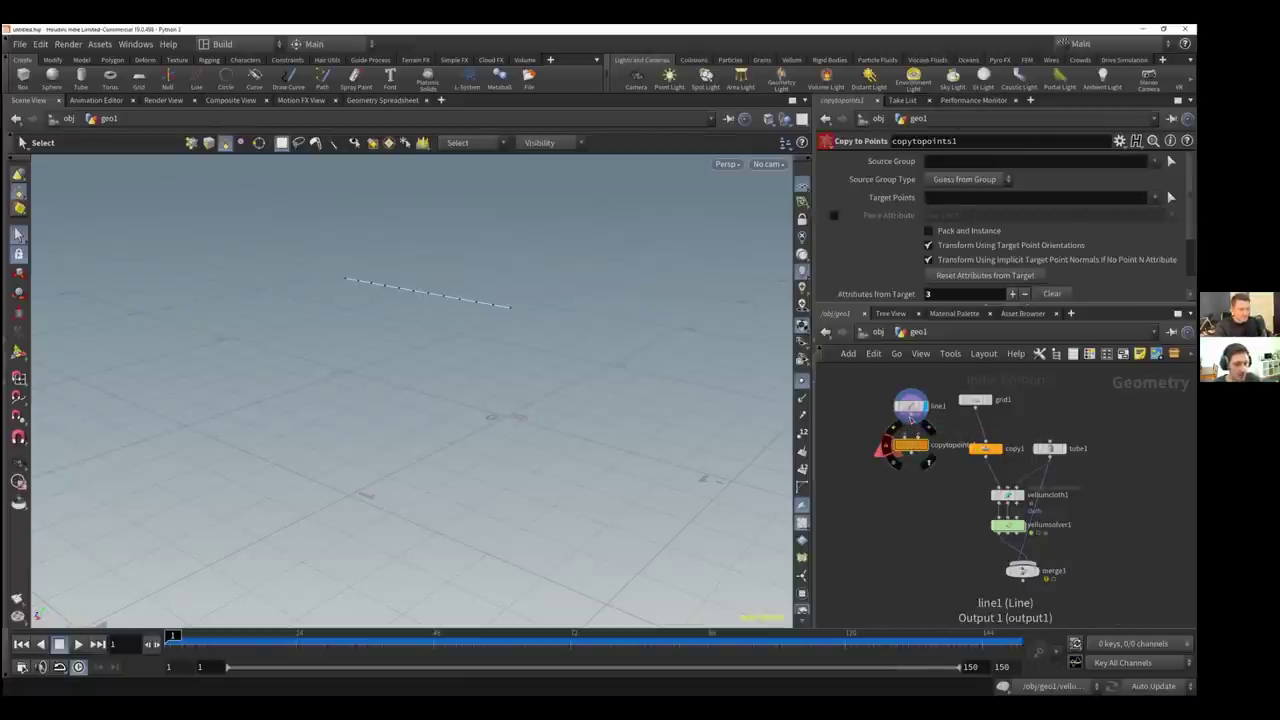
left_click_drag(911, 419, 911, 420)
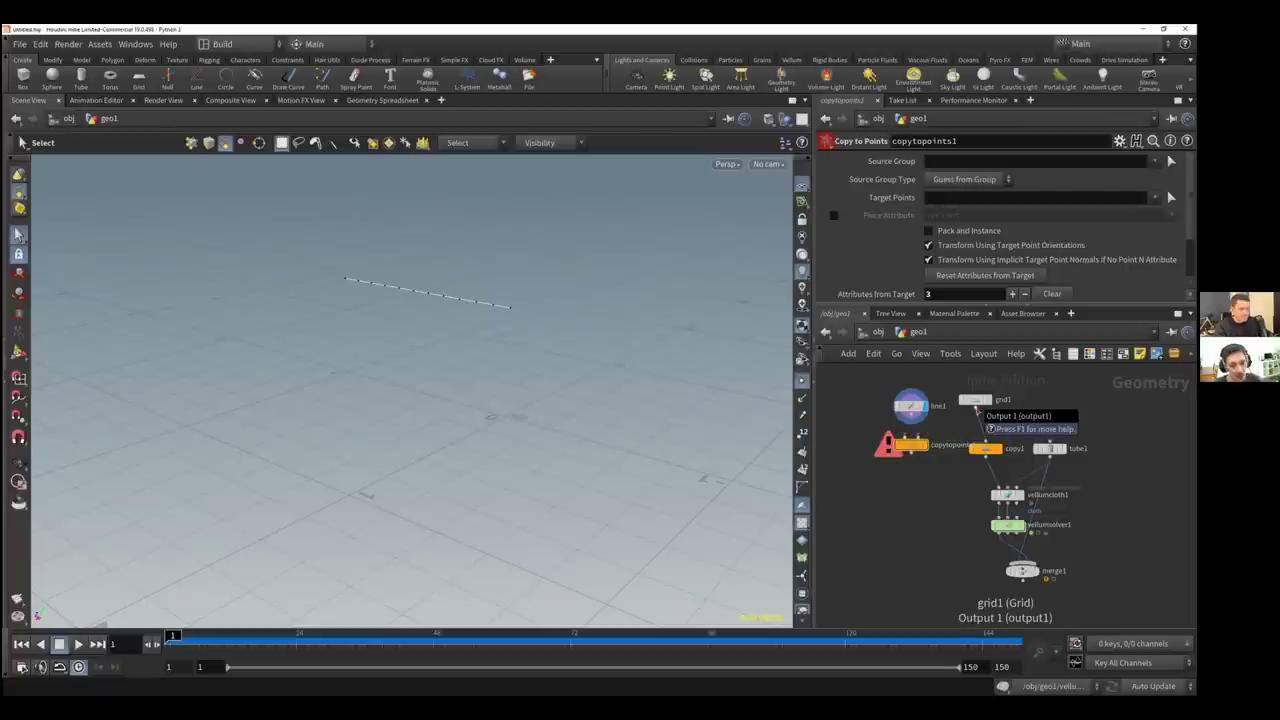
left_click_drag(977, 410, 911, 437)
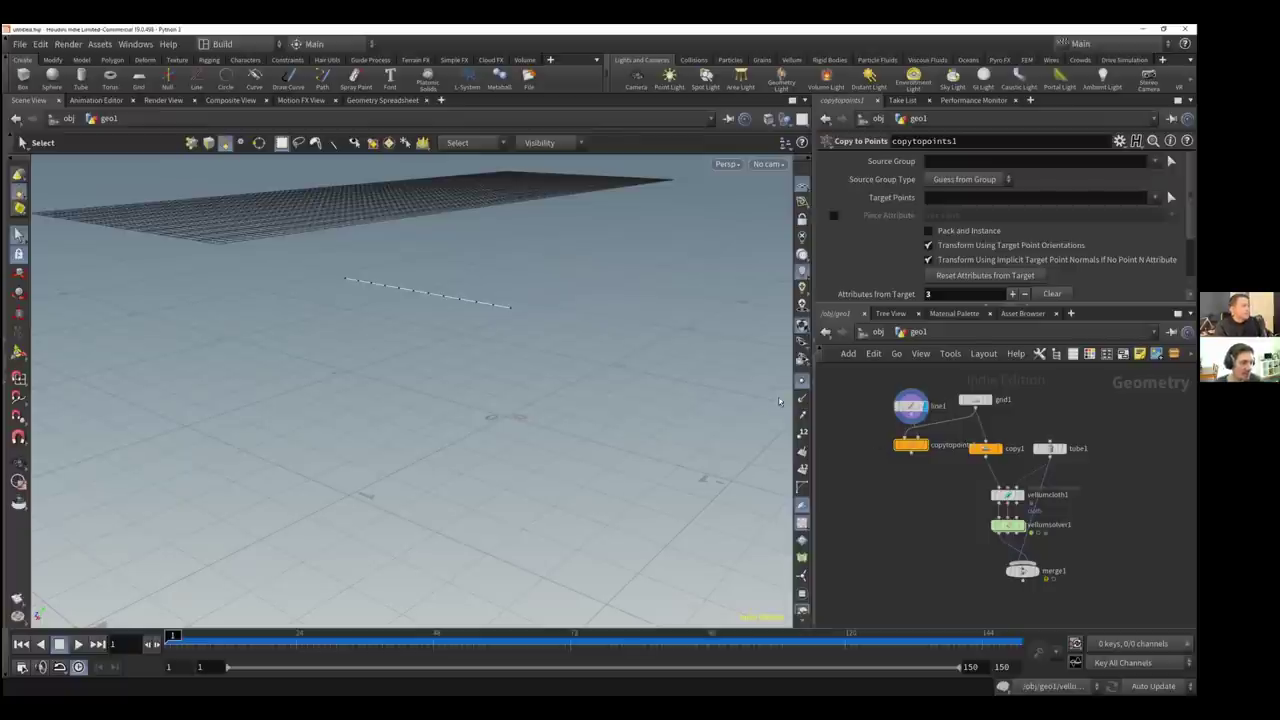
Display the Copy to Points result and examine the copied strips from several angles
left_click_drag(474, 280, 543, 330, "alt")
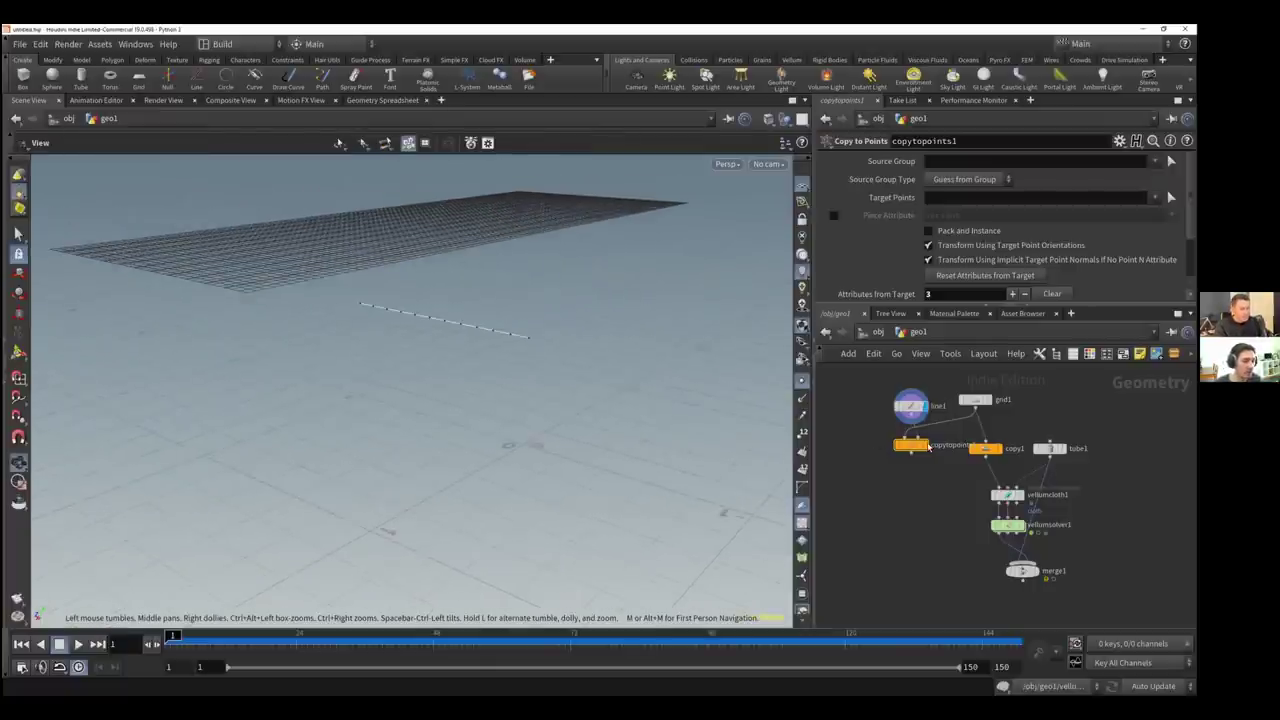
left_click_drag(640, 385, 646, 402)
right_click_drag(380, 331, 372, 304)
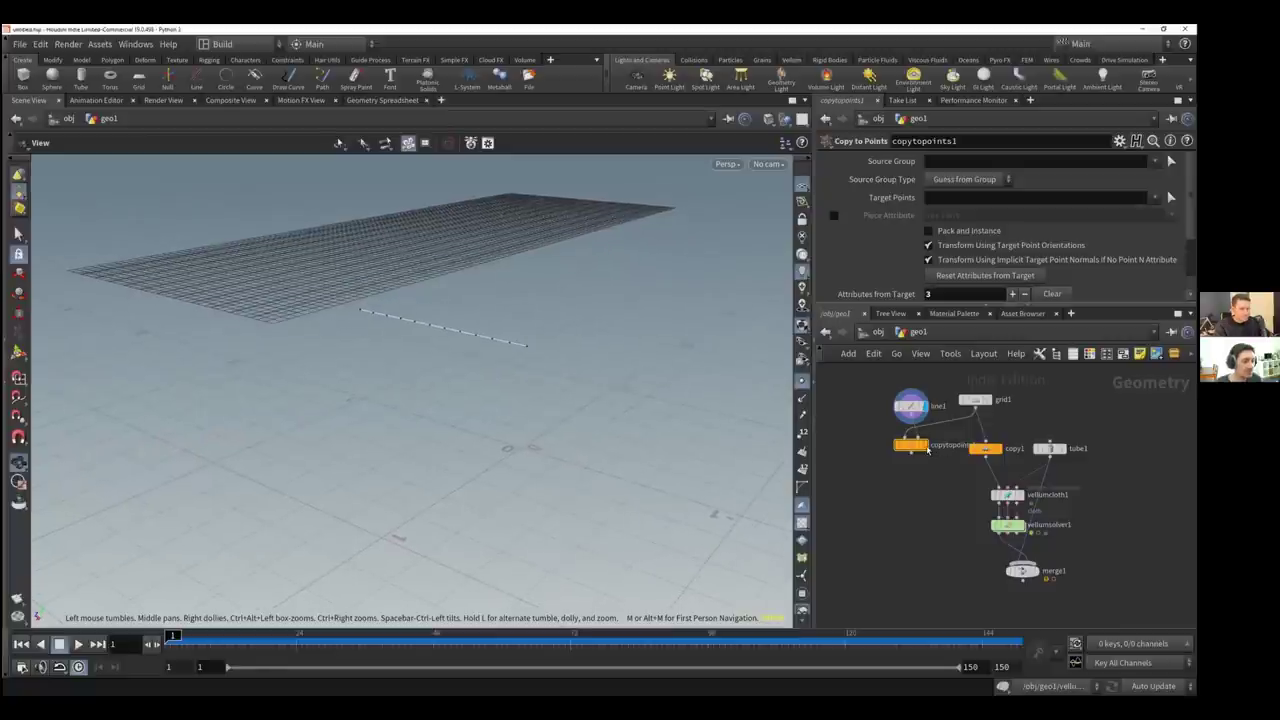
left_click(927, 450)
key("s")
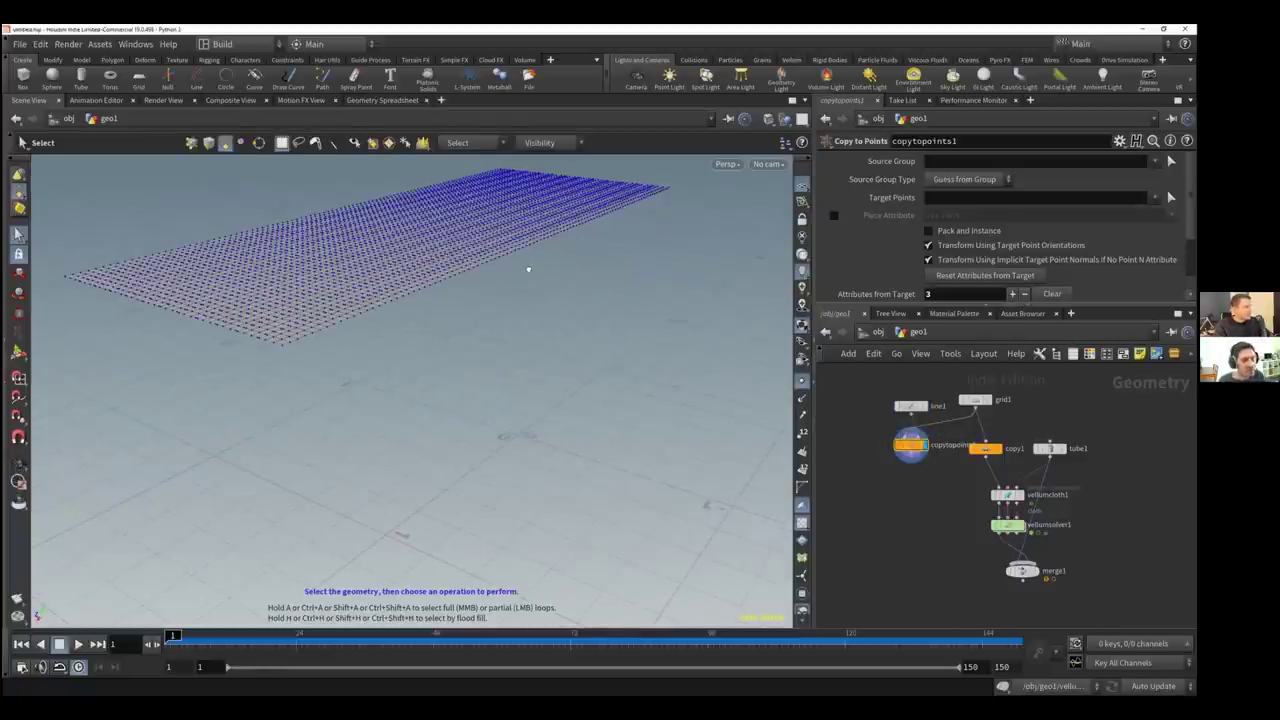
key("Escape")
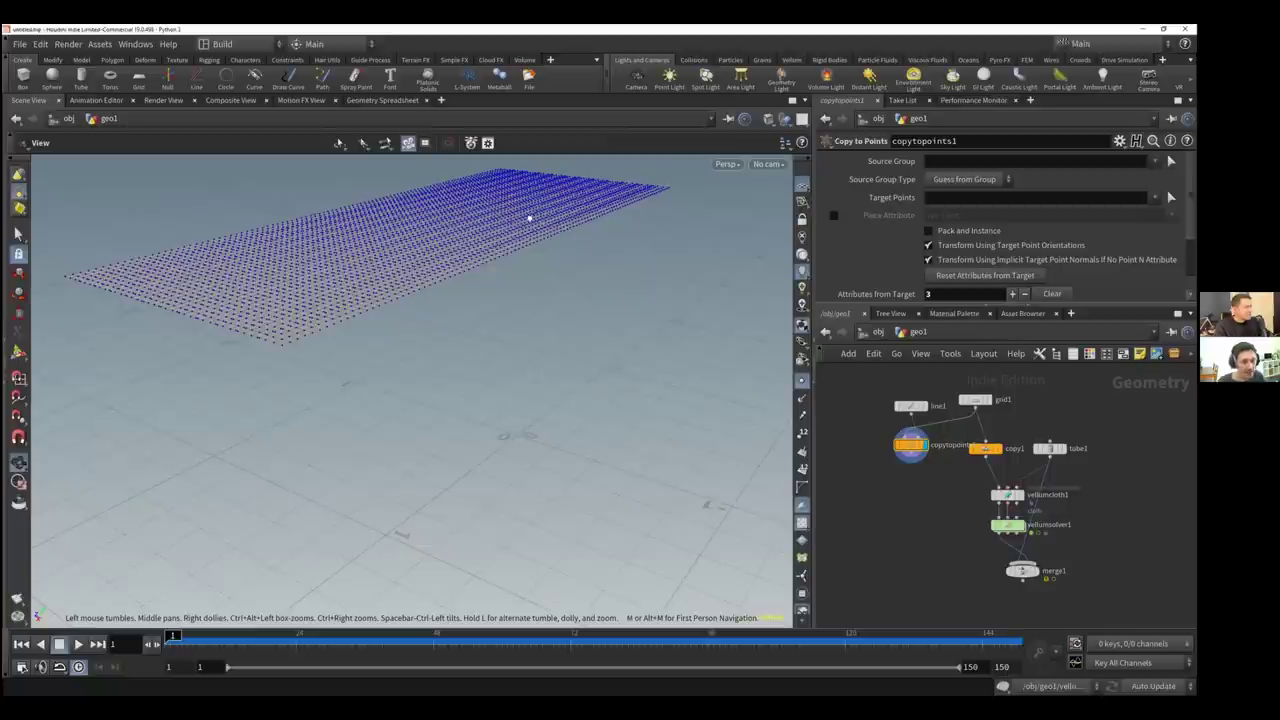
left_click_drag(530, 218, 506, 206)
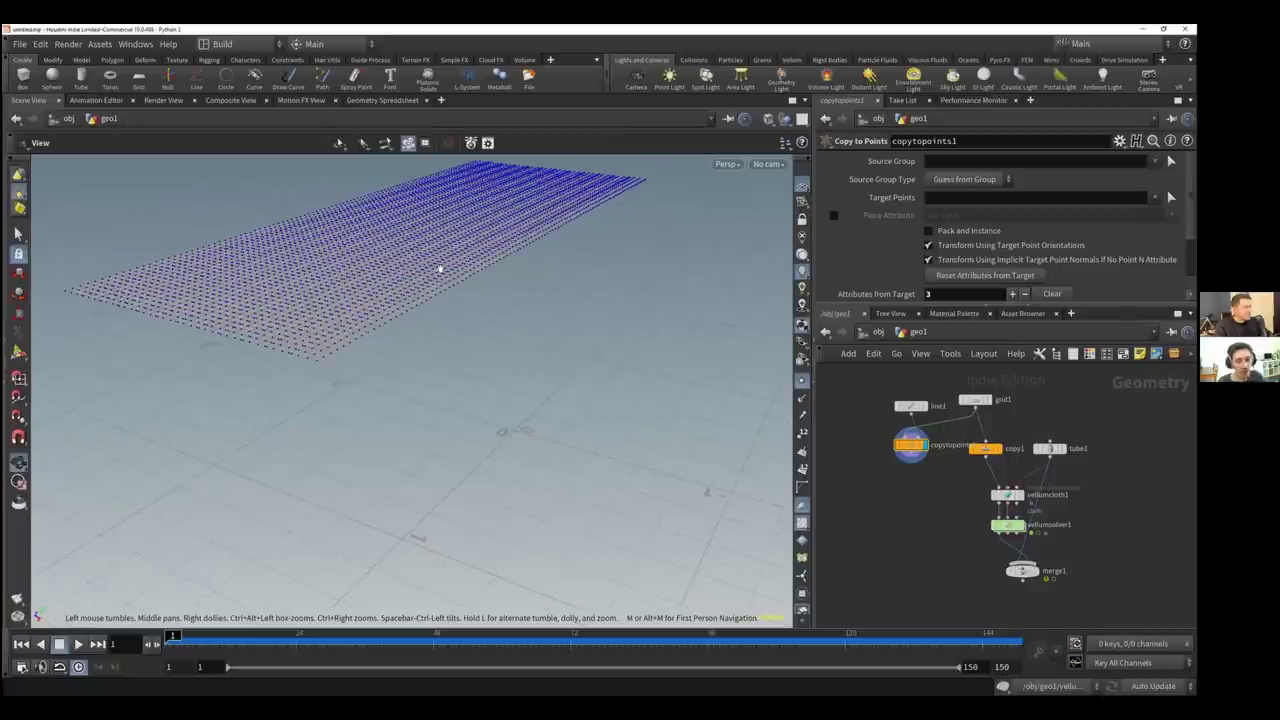
left_click_drag(440, 266, 985, 440)
mouse_move(978, 190)
left_mouse_down()
mouse_move(990, 170)
mouse_move(1056, 231)
left_mouse_up()
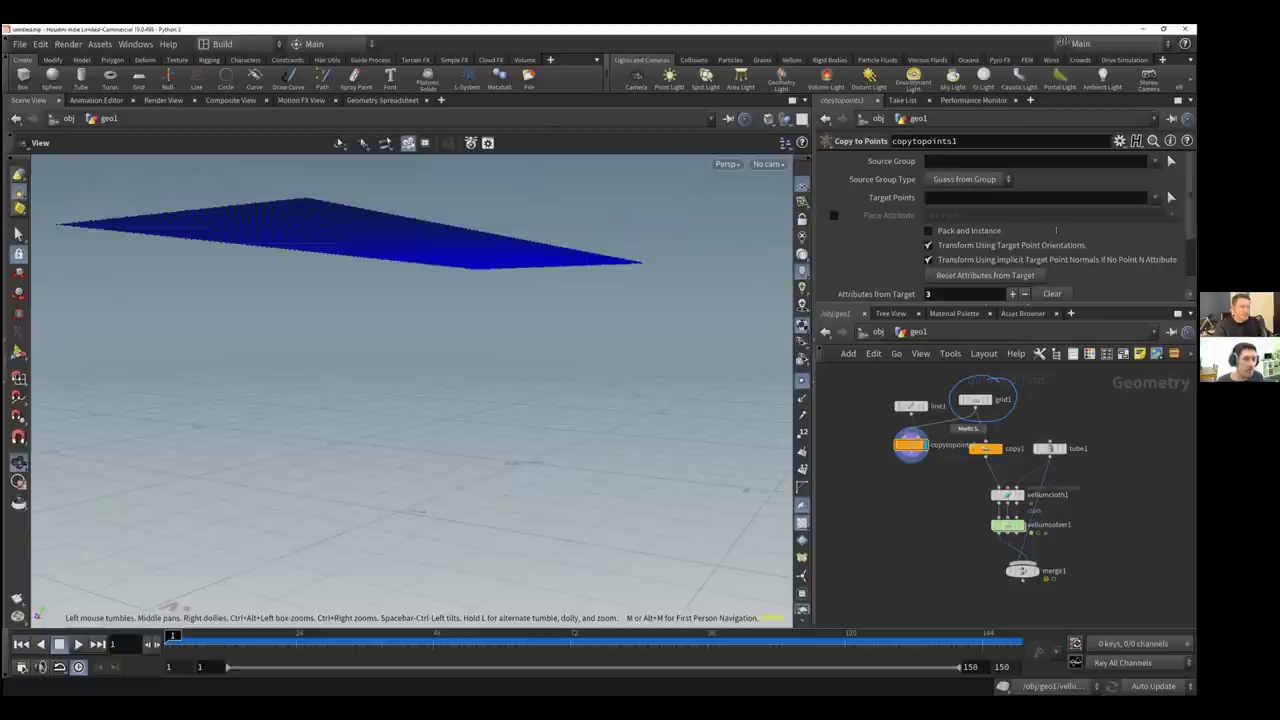
left_click_drag(440, 320, 432, 400)
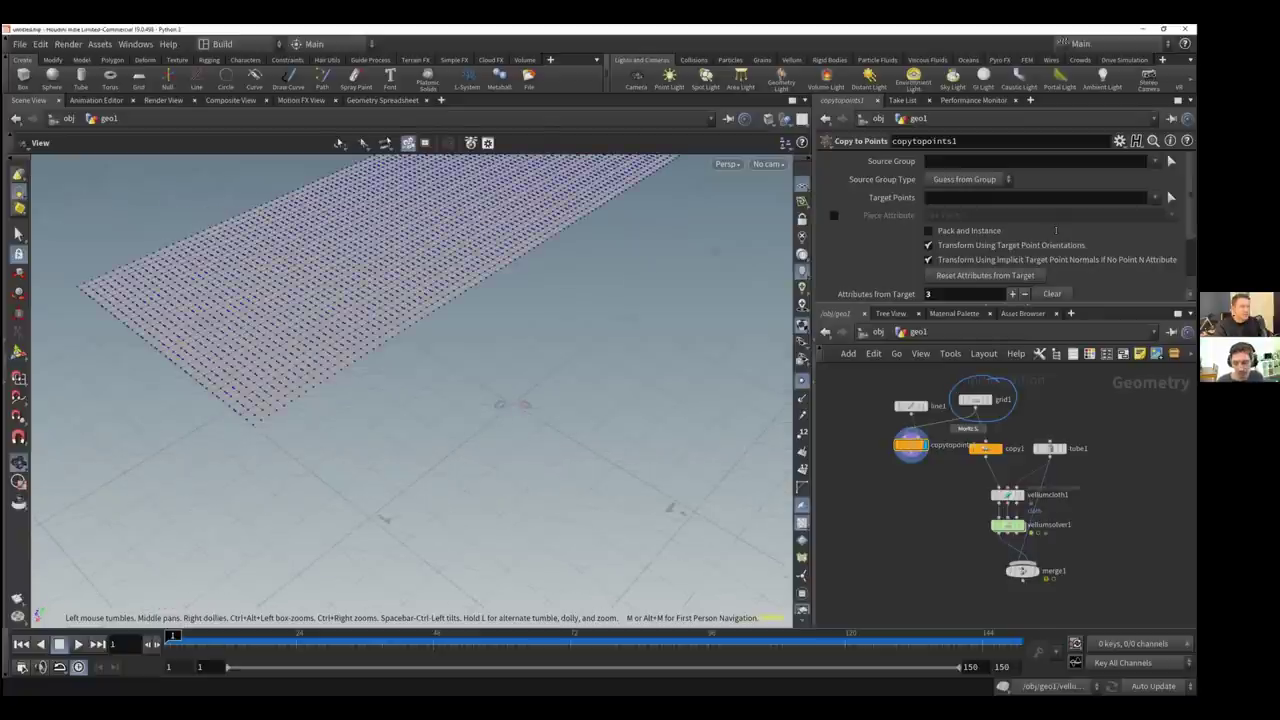
Set the source grid's Y center to 0 and clear its Y rotation
left_click(975, 400)
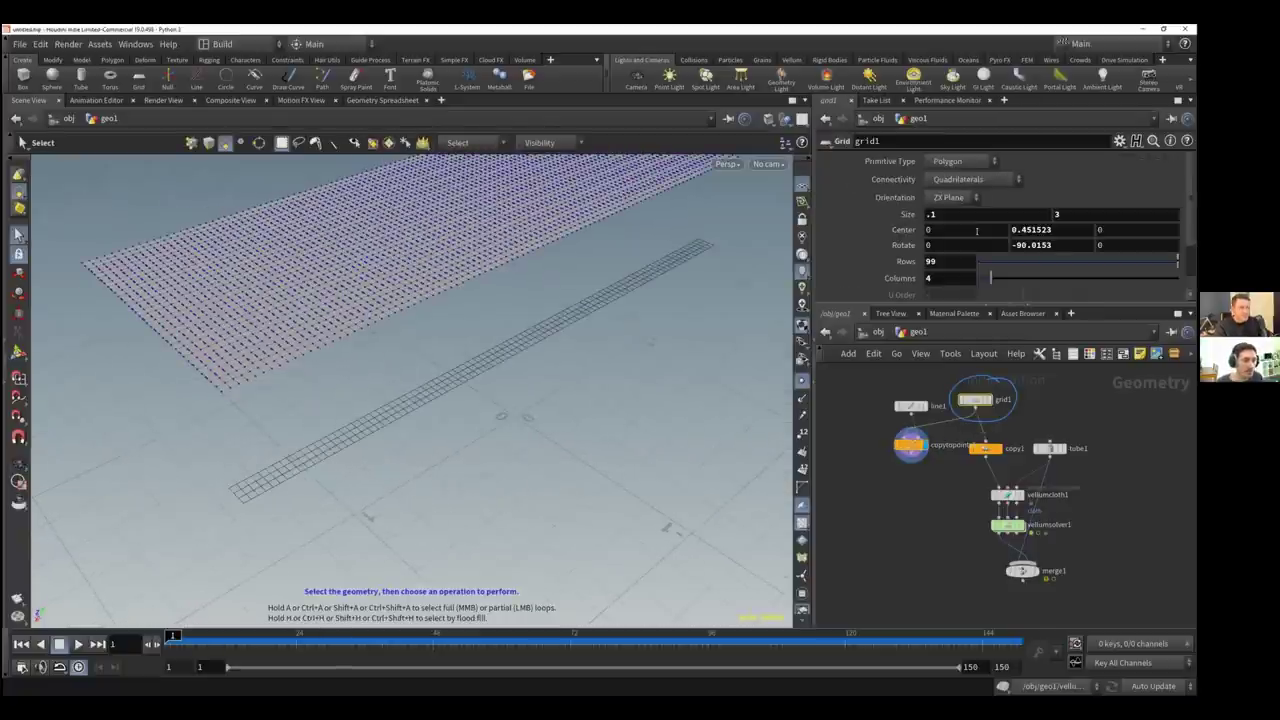
key("Tab")
type("0")
key("Tab")
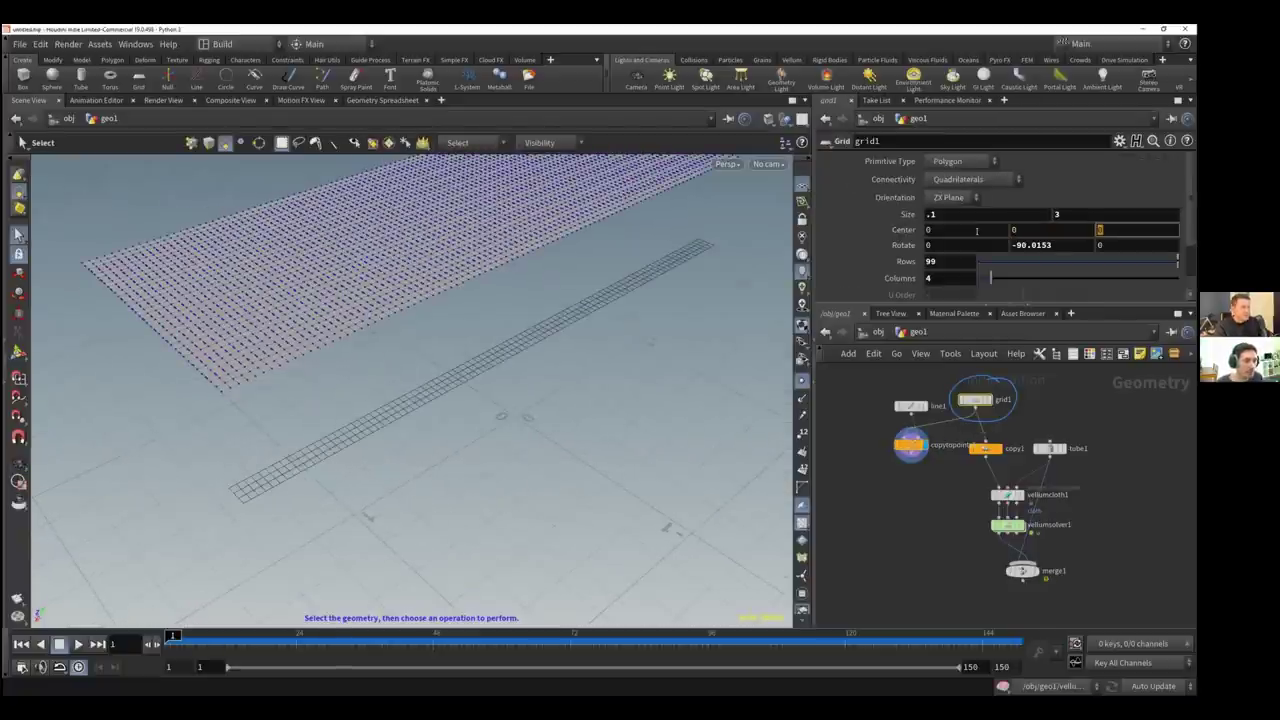
key("Tab")
key("Tab")
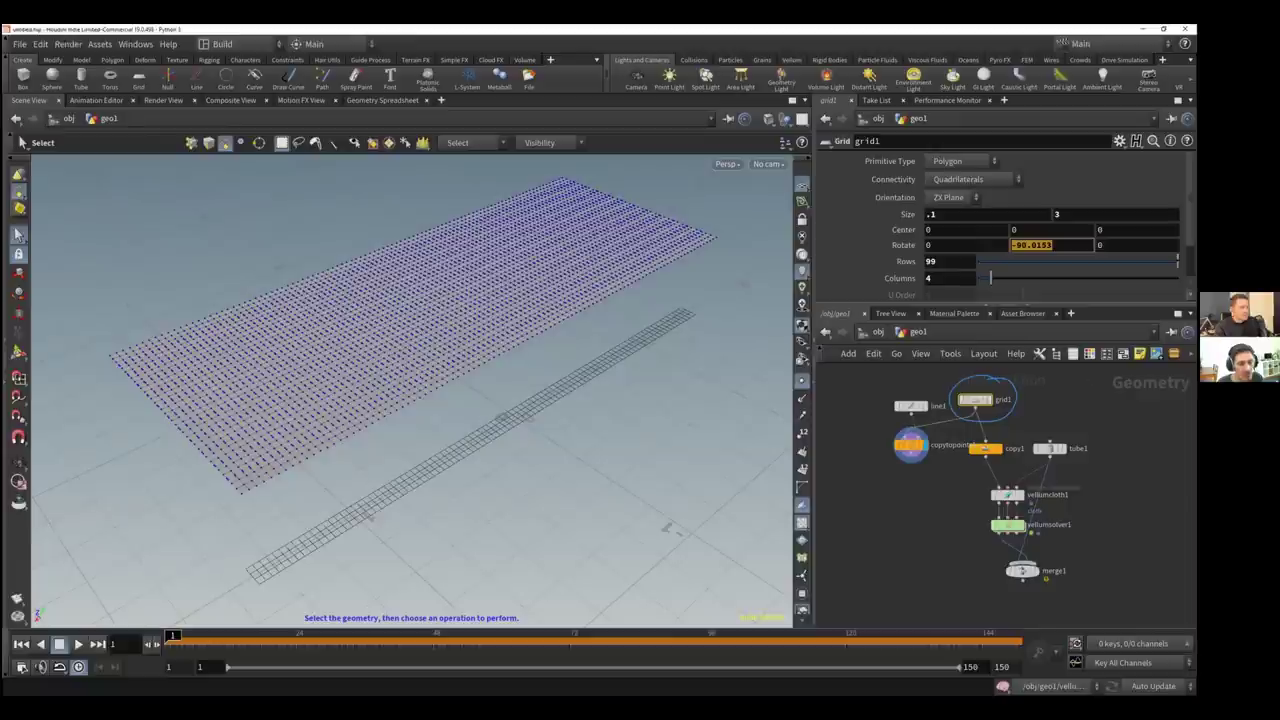
key("Tab")
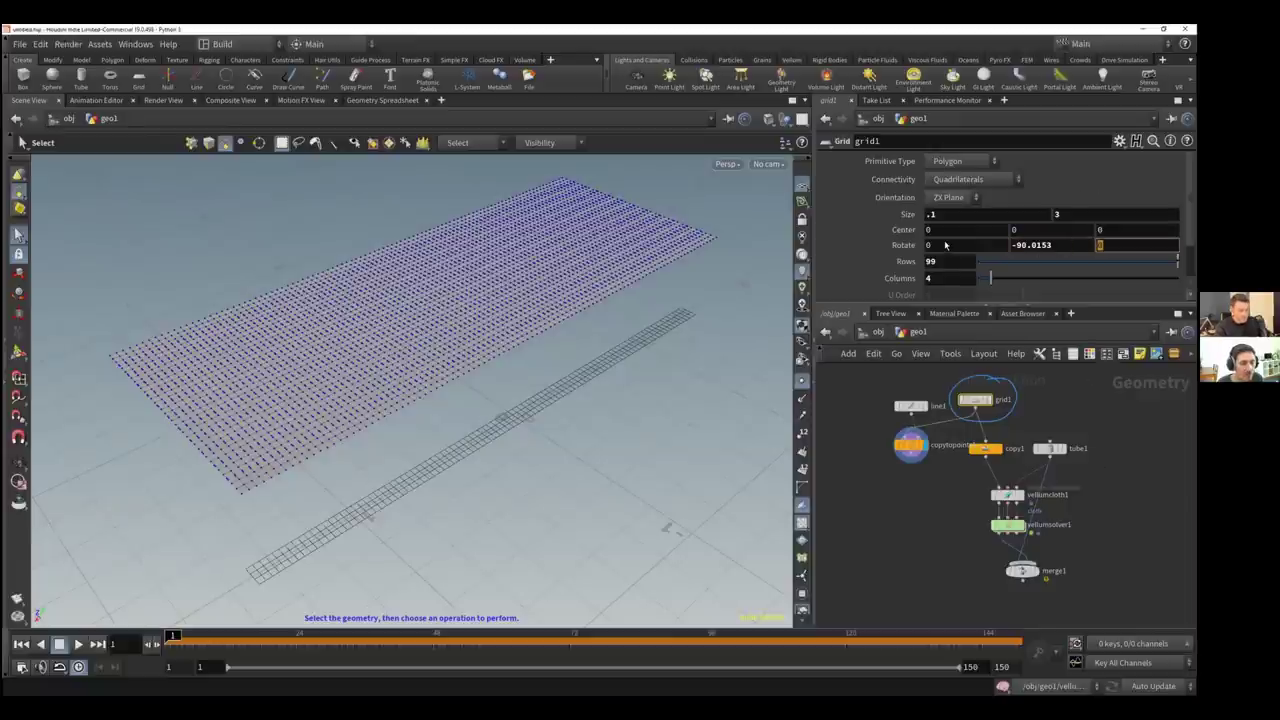
Inspect the realigned strip copies and move the line node upward, leaving room above the Copy to Points node
left_click(924, 447)
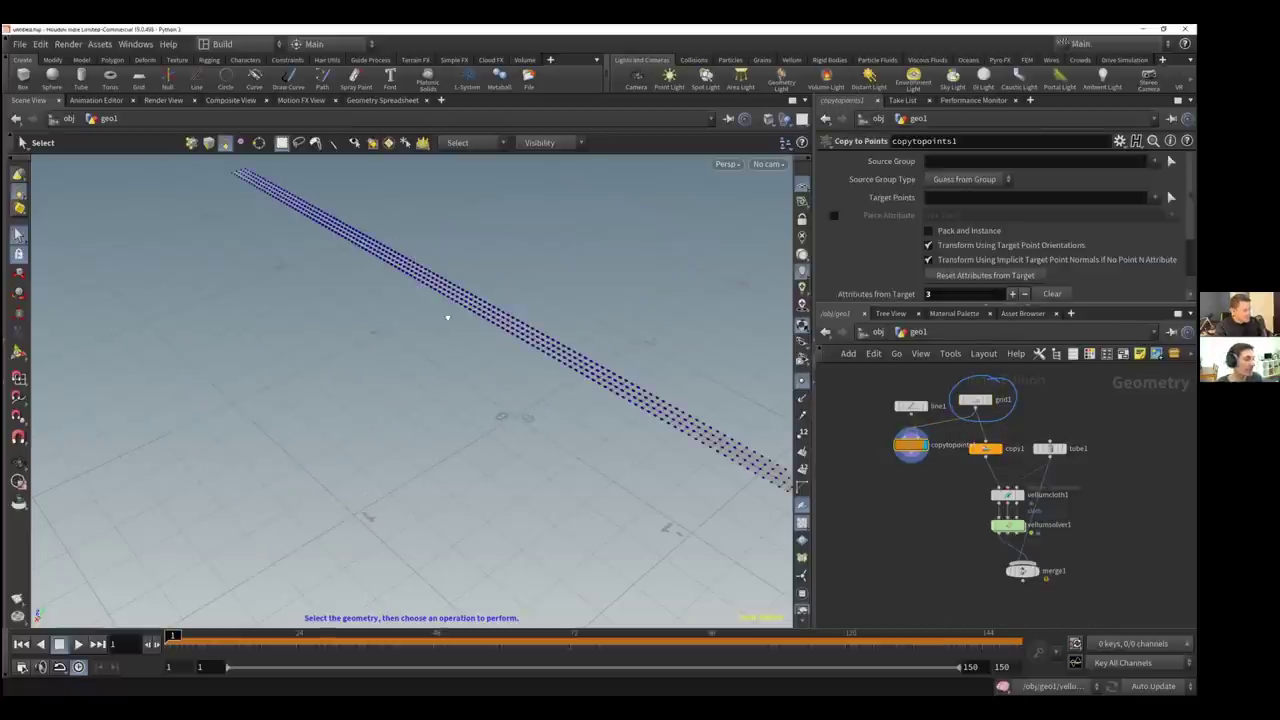
left_click_drag(459, 337, 635, 455, "alt")
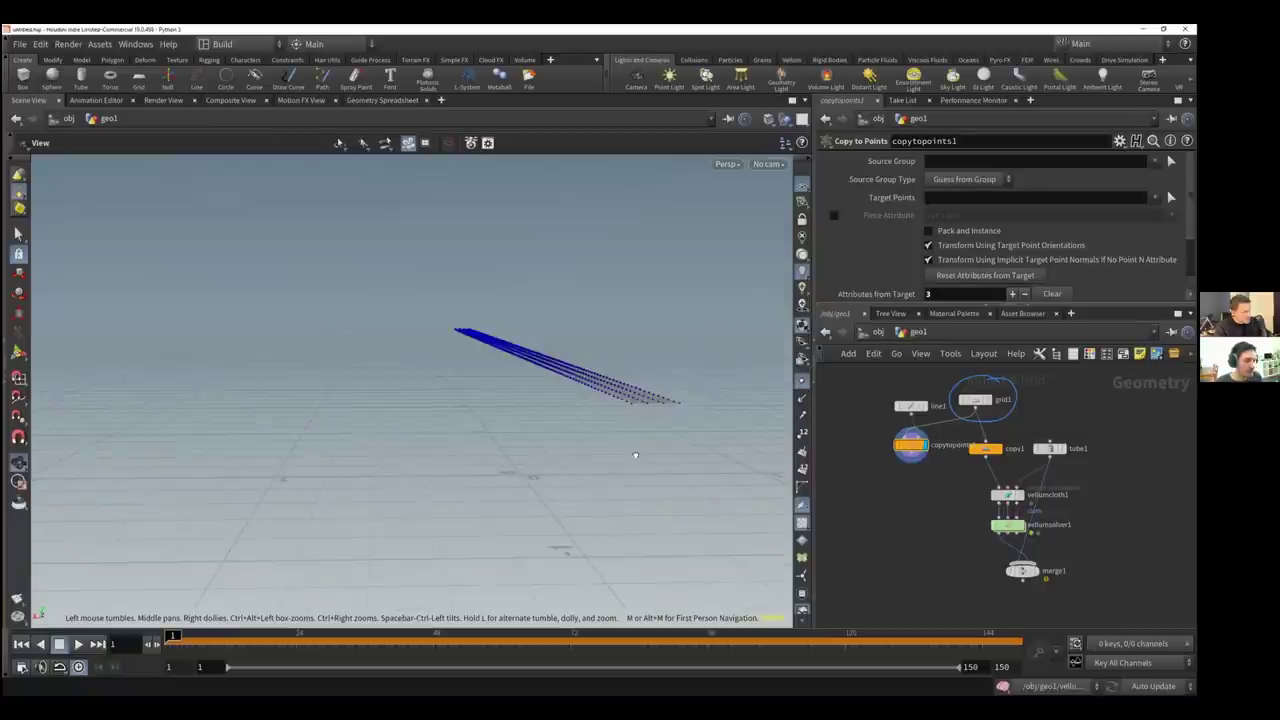
left_click_drag(758, 418, 873, 352)
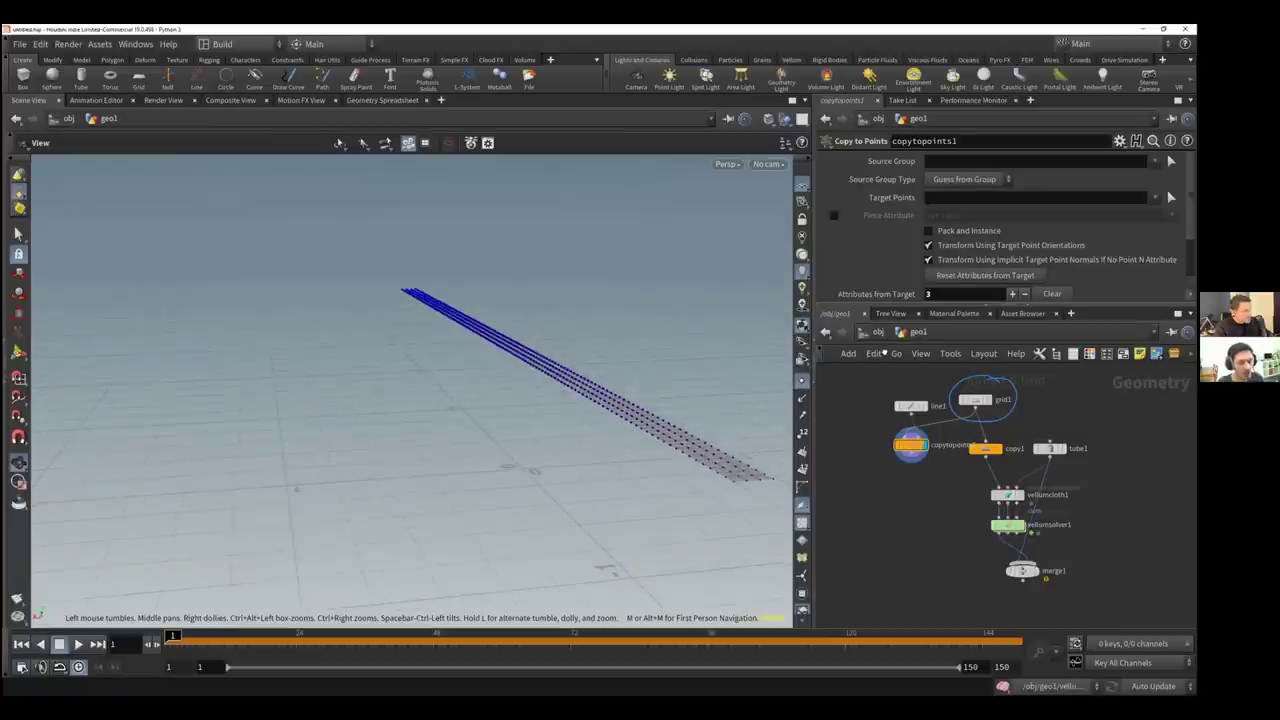
left_click_drag(655, 376, 360, 411)
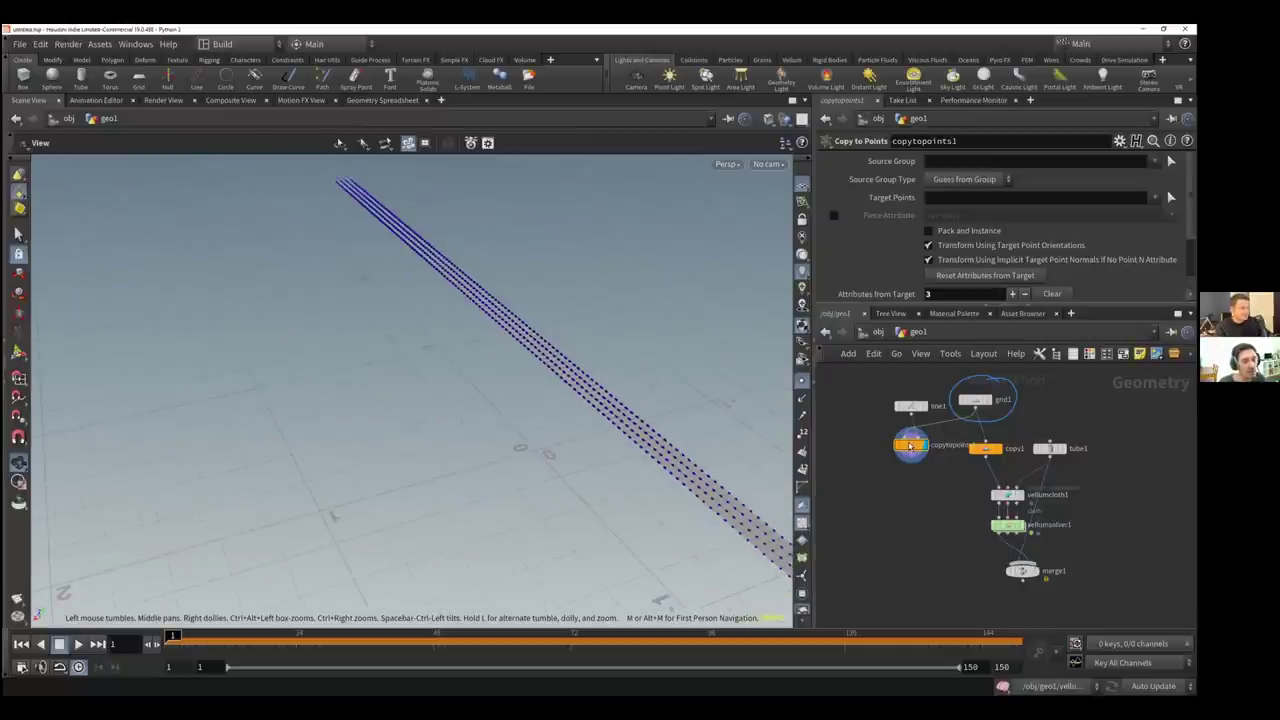
key("s")
left_click_drag(910, 447, 906, 447)
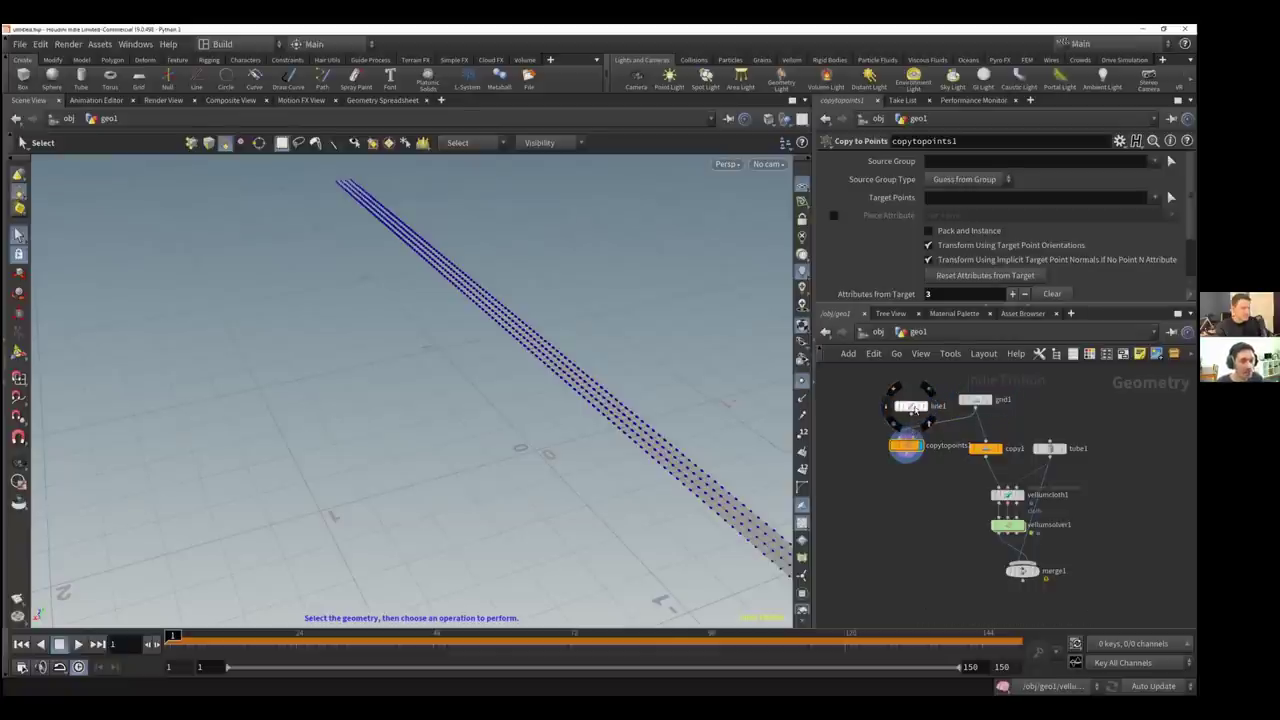
left_click_drag(914, 408, 909, 384)
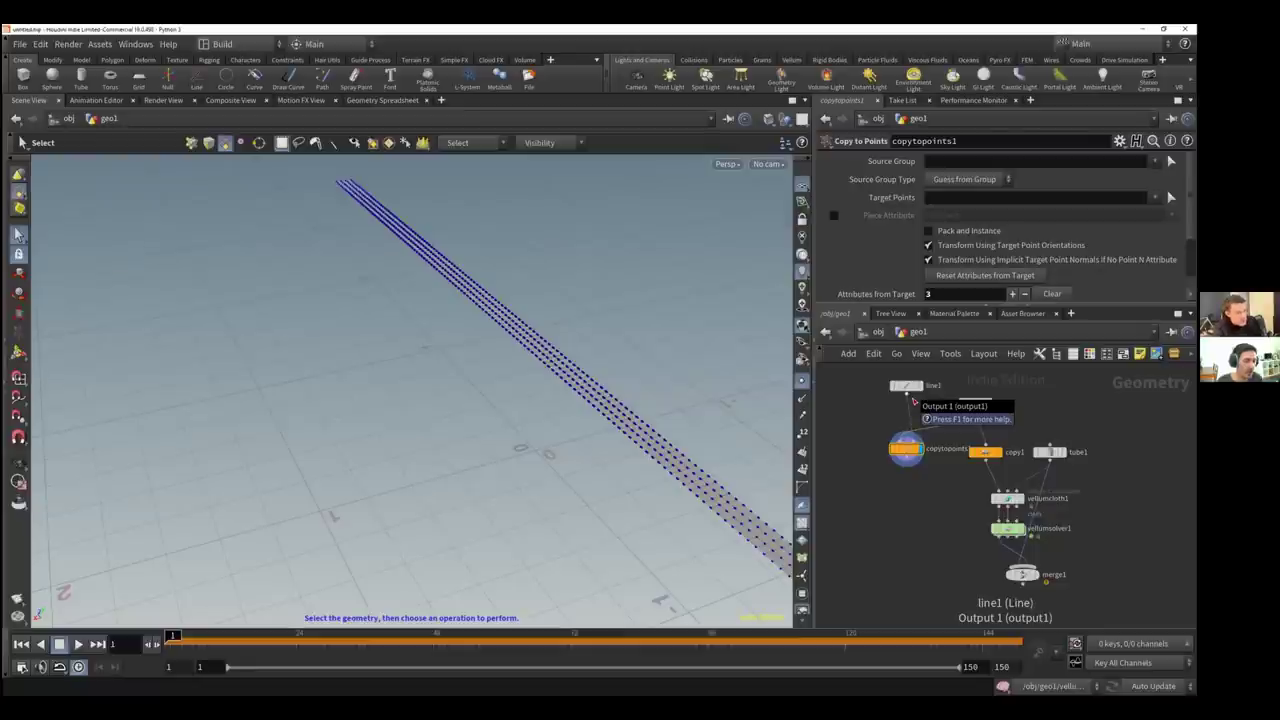
Add an Attribute Randomize node and wire it between the line and the Copy to Points node
left_click(906, 387)
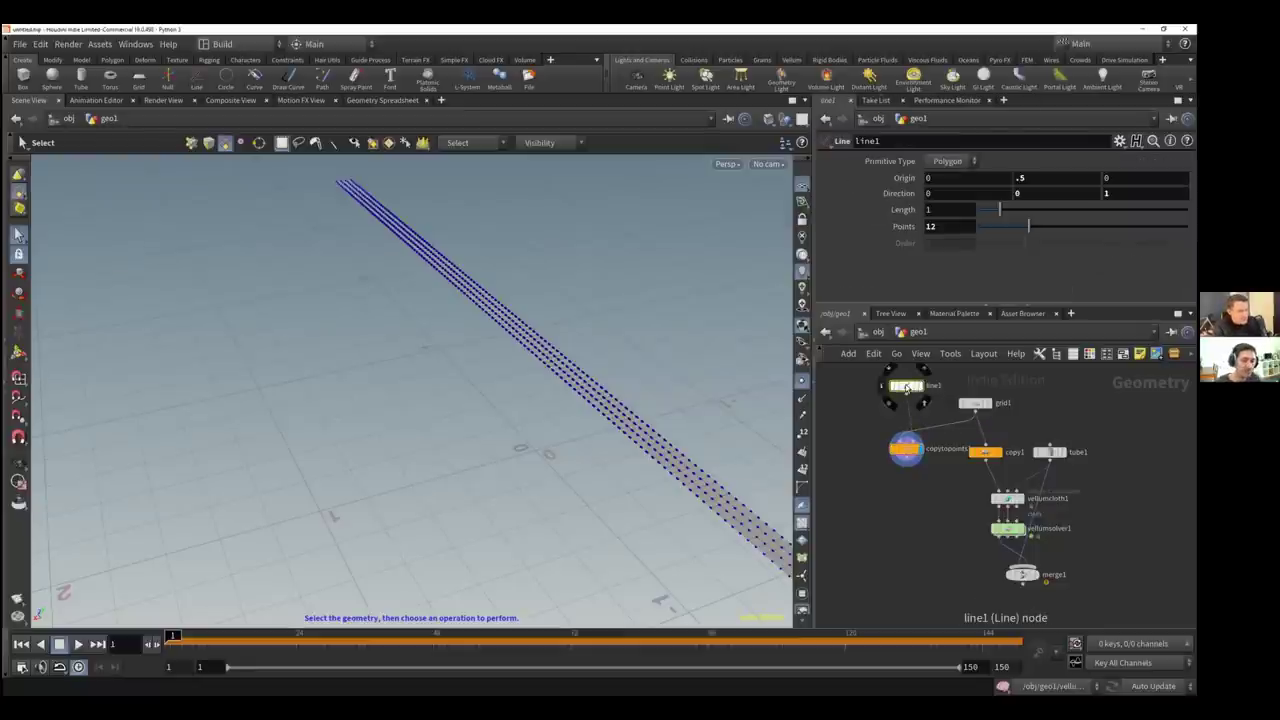
key("Tab")
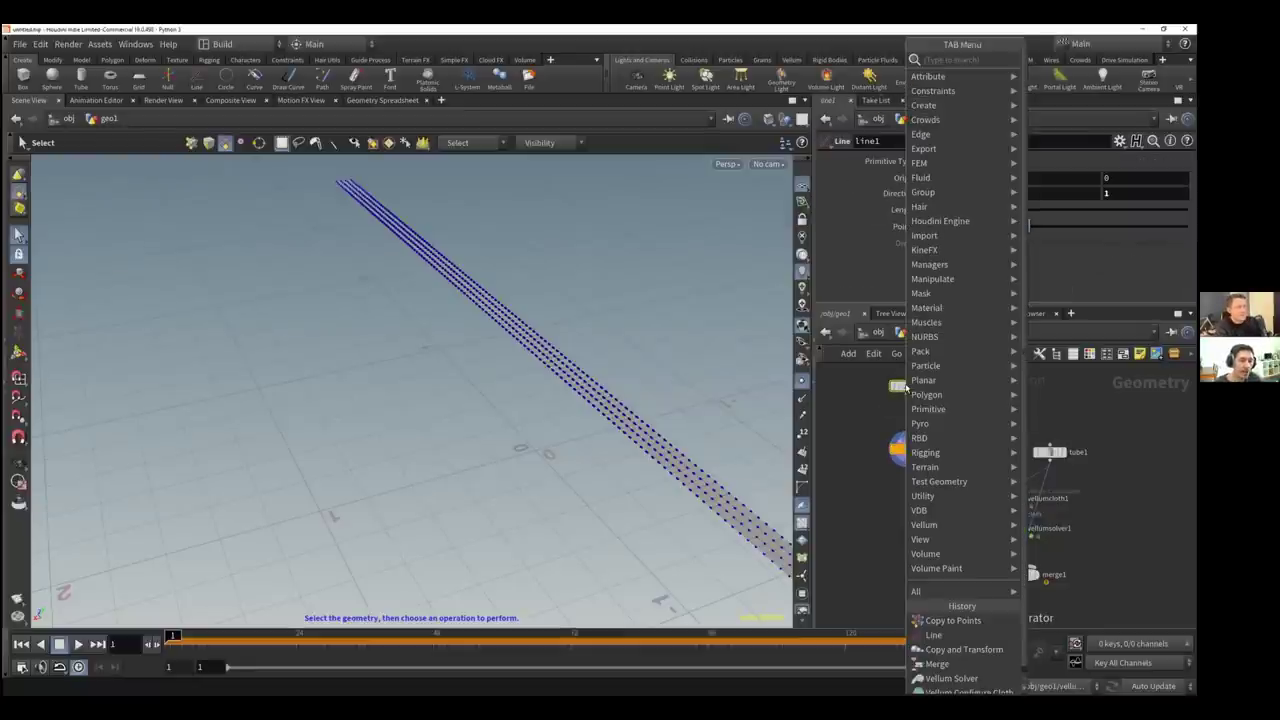
type("ran")
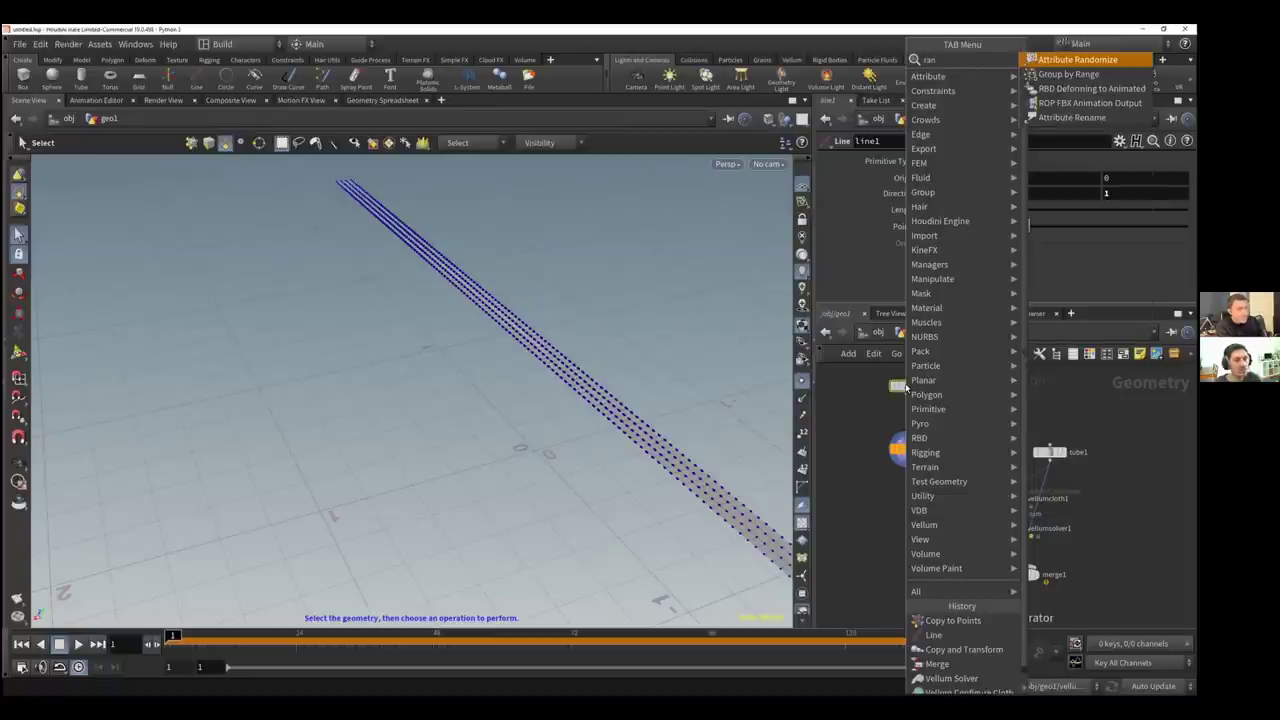
type("dom")
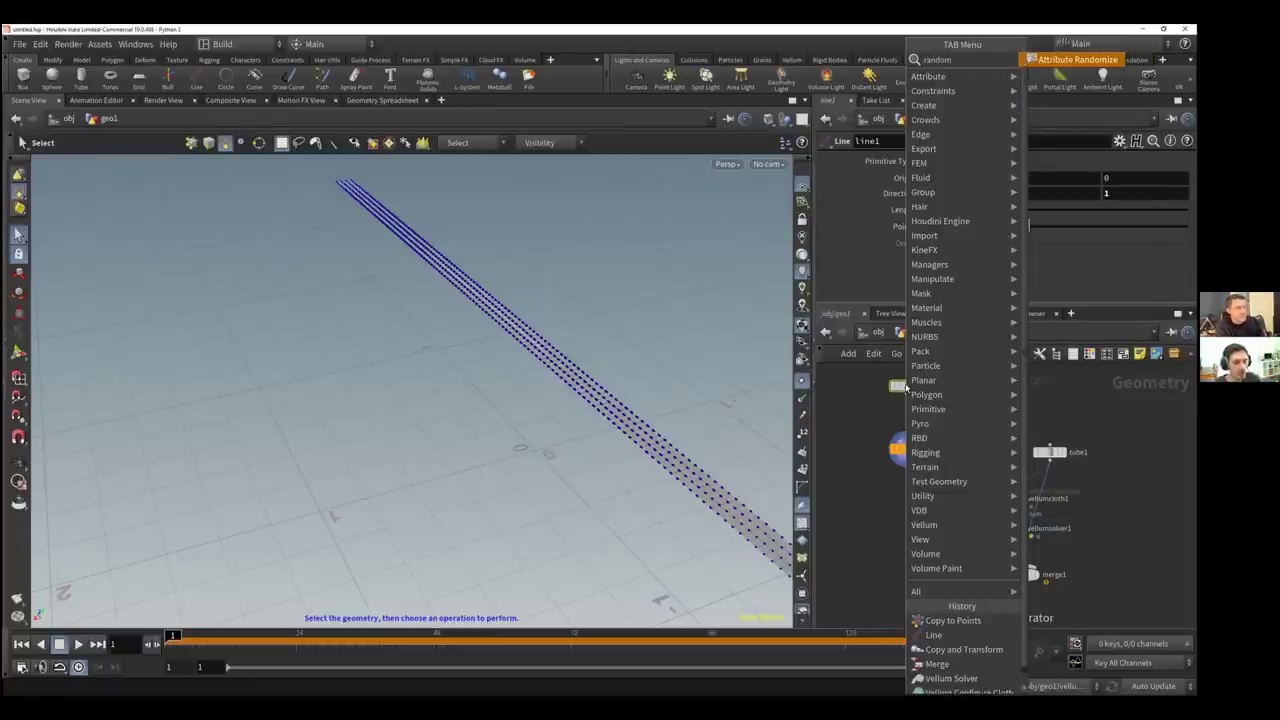
key("Return")
left_click(907, 418)
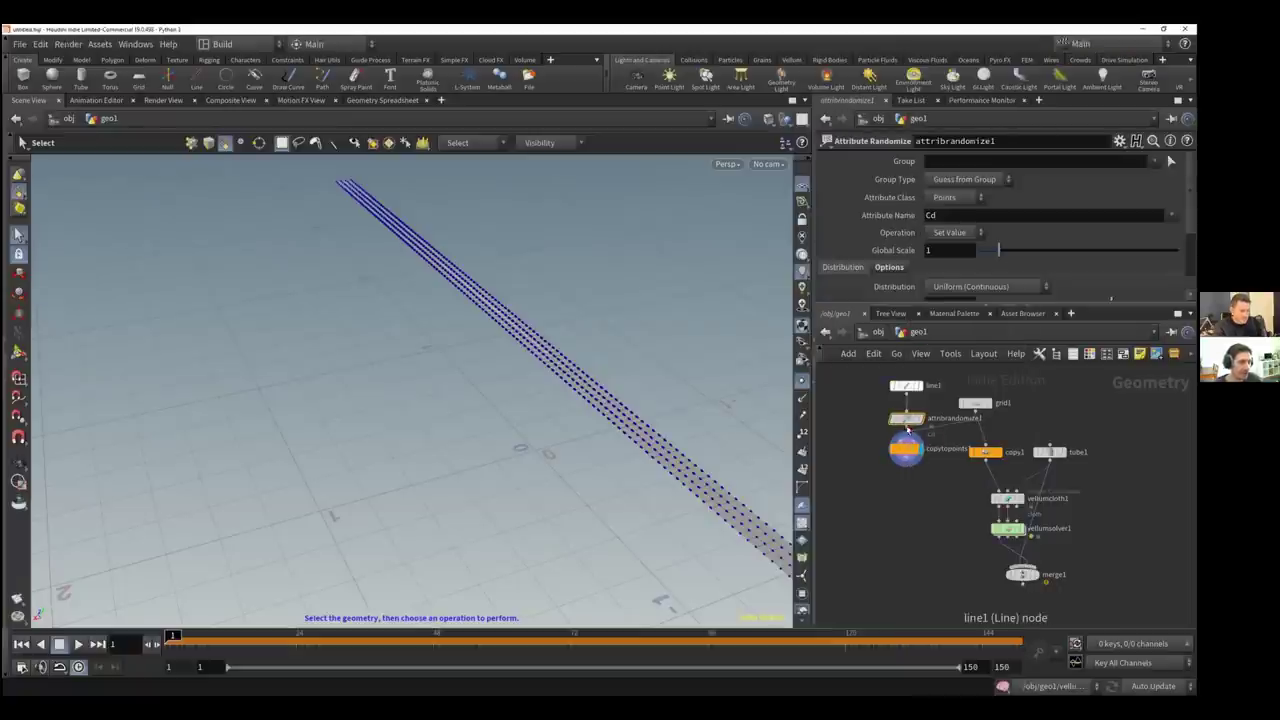
mouse_move(903, 424)
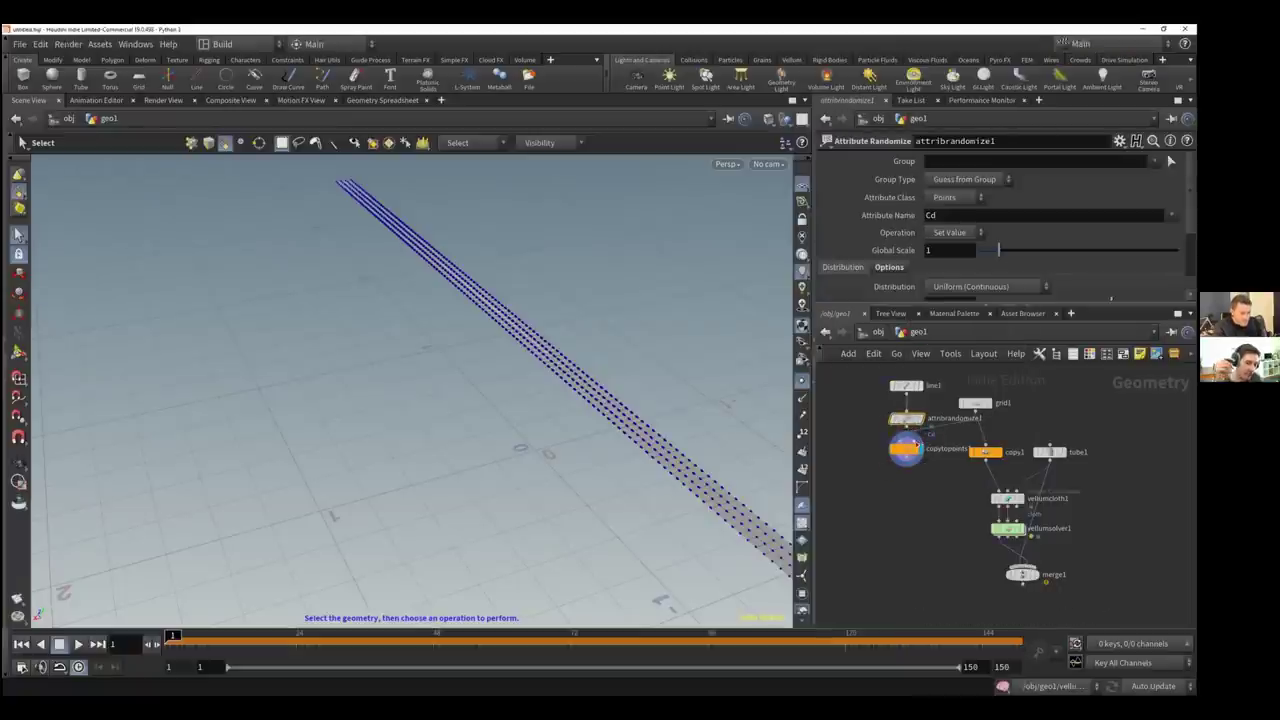
left_click_drag(932, 450, 917, 416)
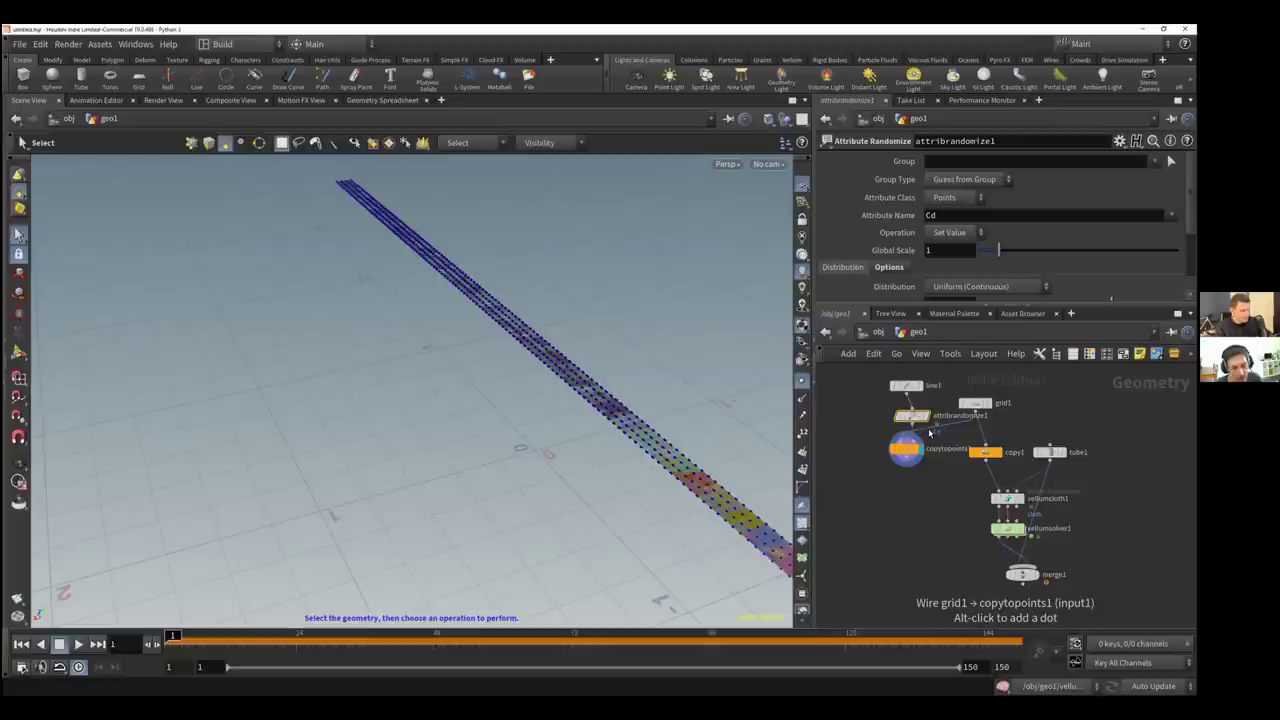
Change the attribute being randomized on the line points from Cd to Position (P)
middle_click_drag(624, 425, 600, 420, "alt")
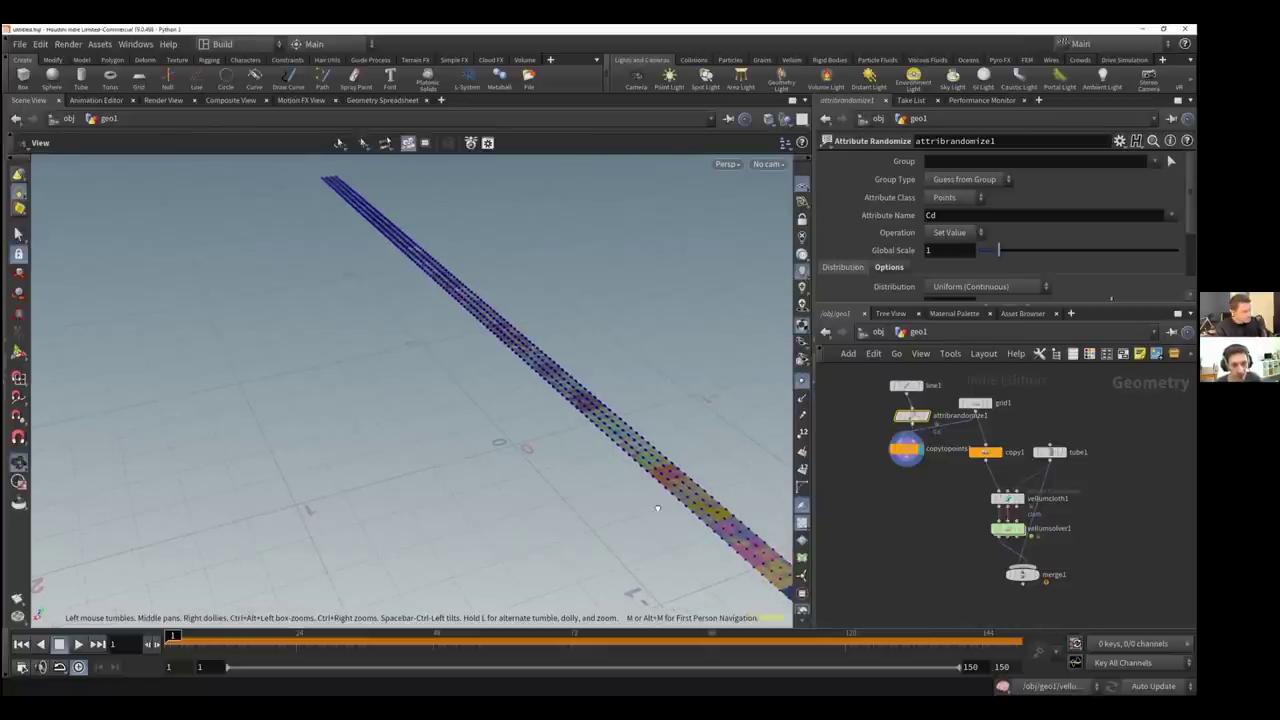
left_click_drag(596, 447, 471, 343)
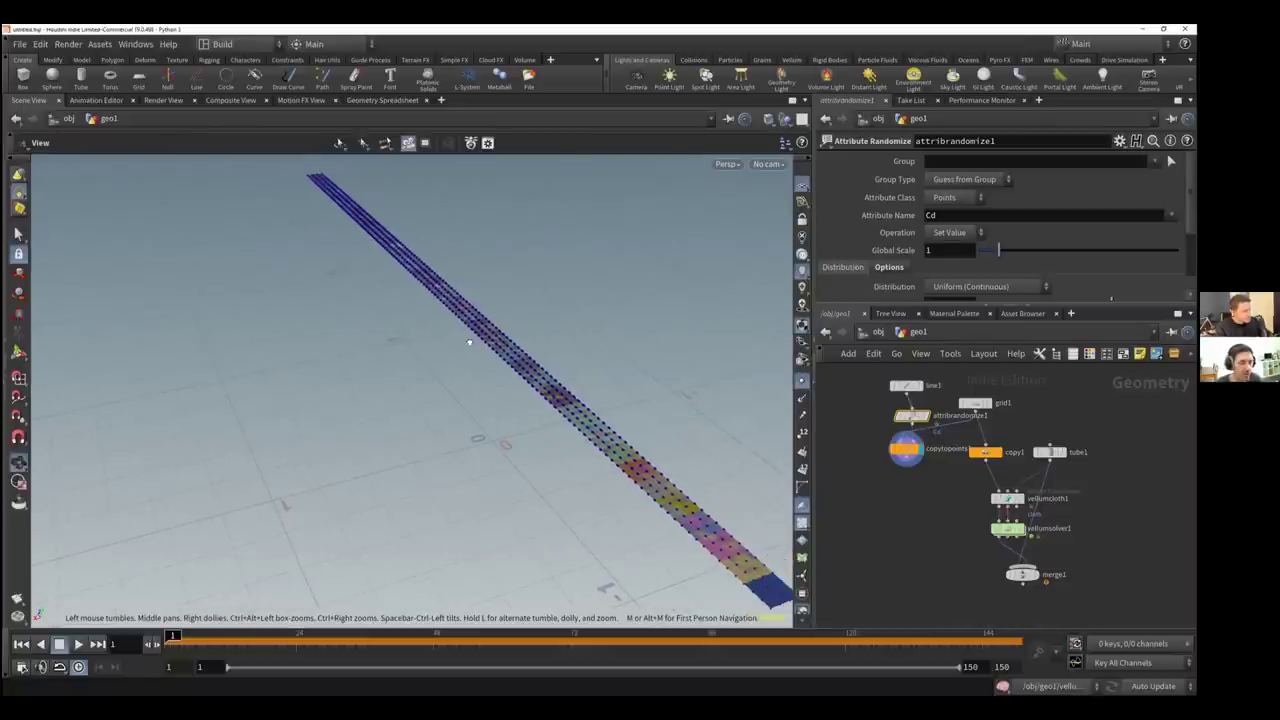
right_click_drag(608, 451, 457, 427)
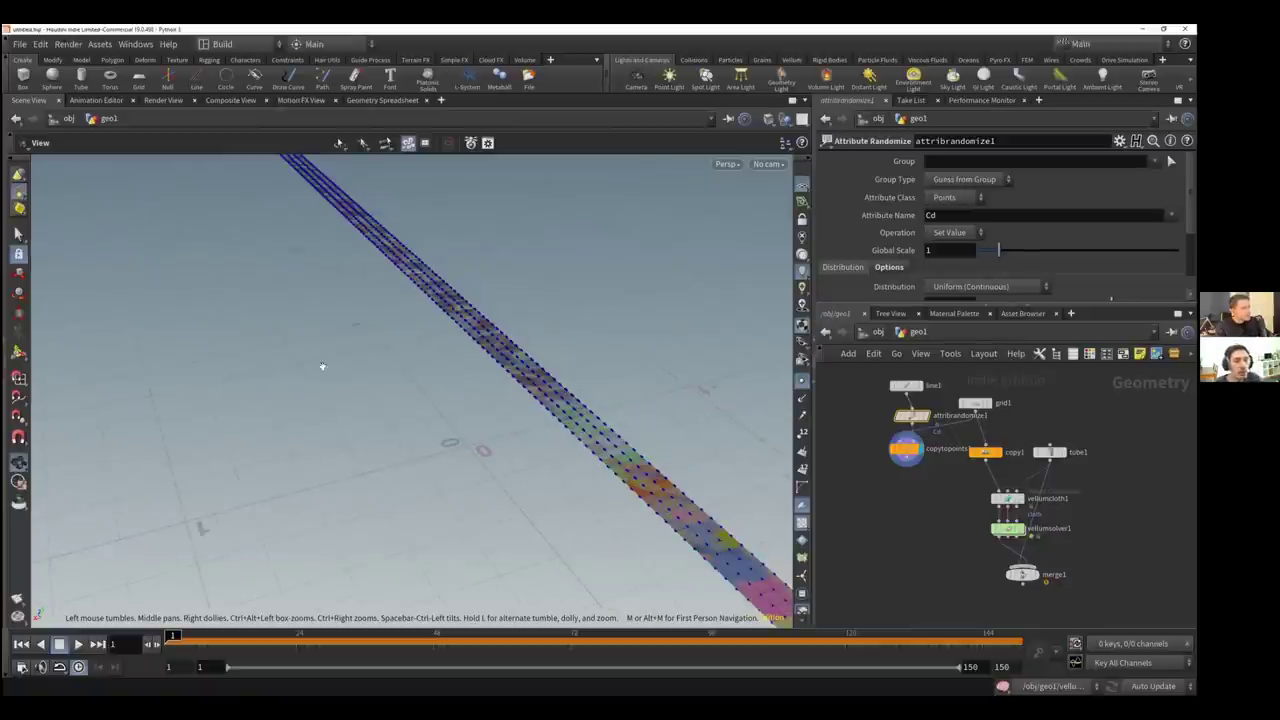
left_click_drag(323, 366, 434, 369)
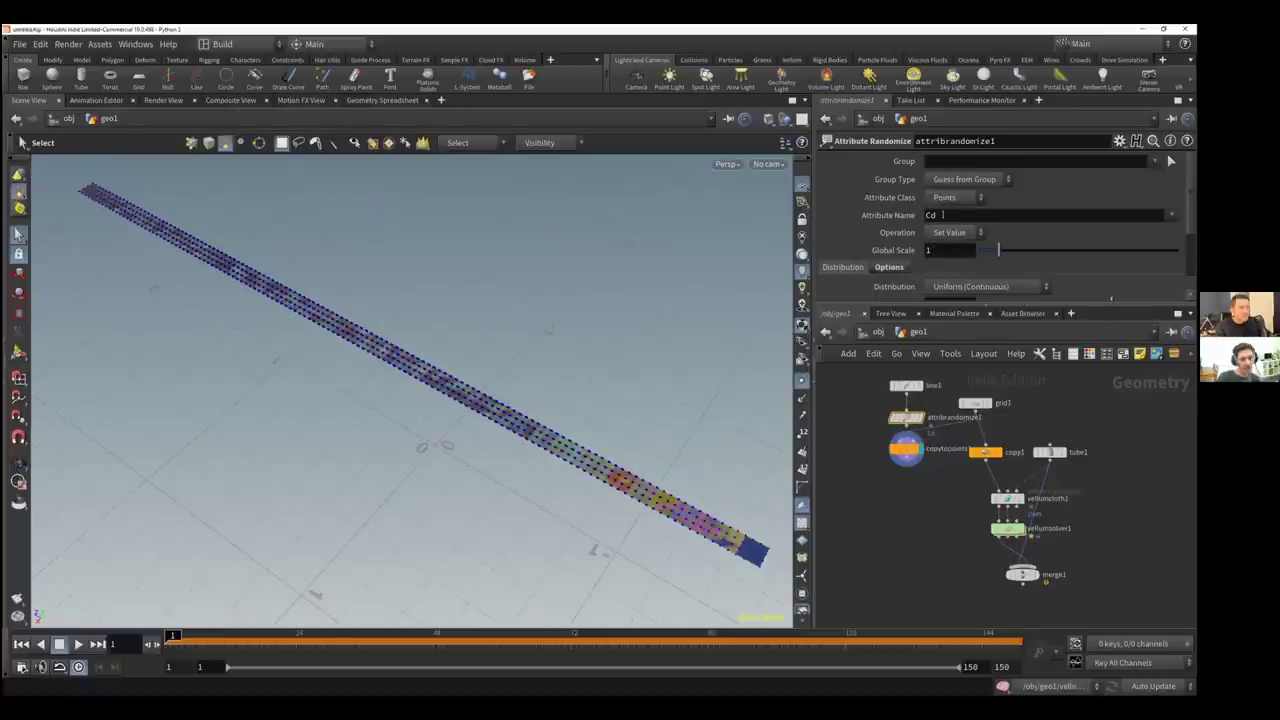
left_click(888, 215)
left_click(1171, 215)
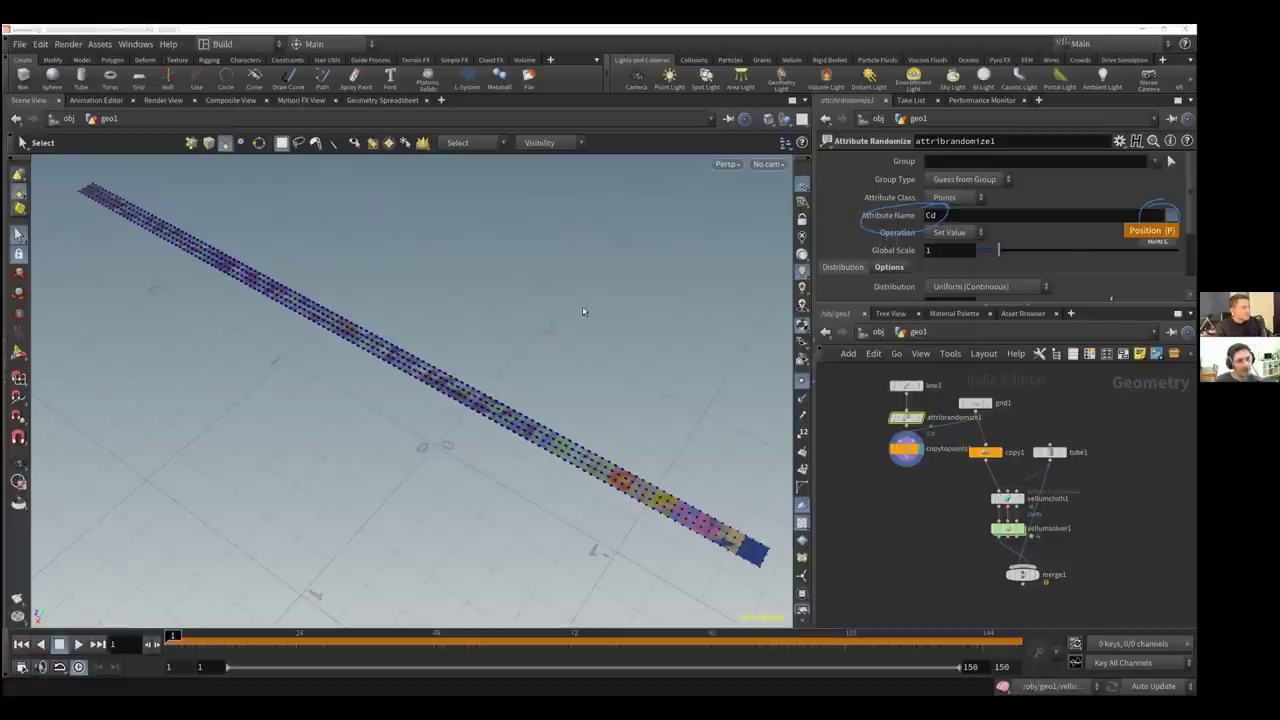
left_click(1152, 230)
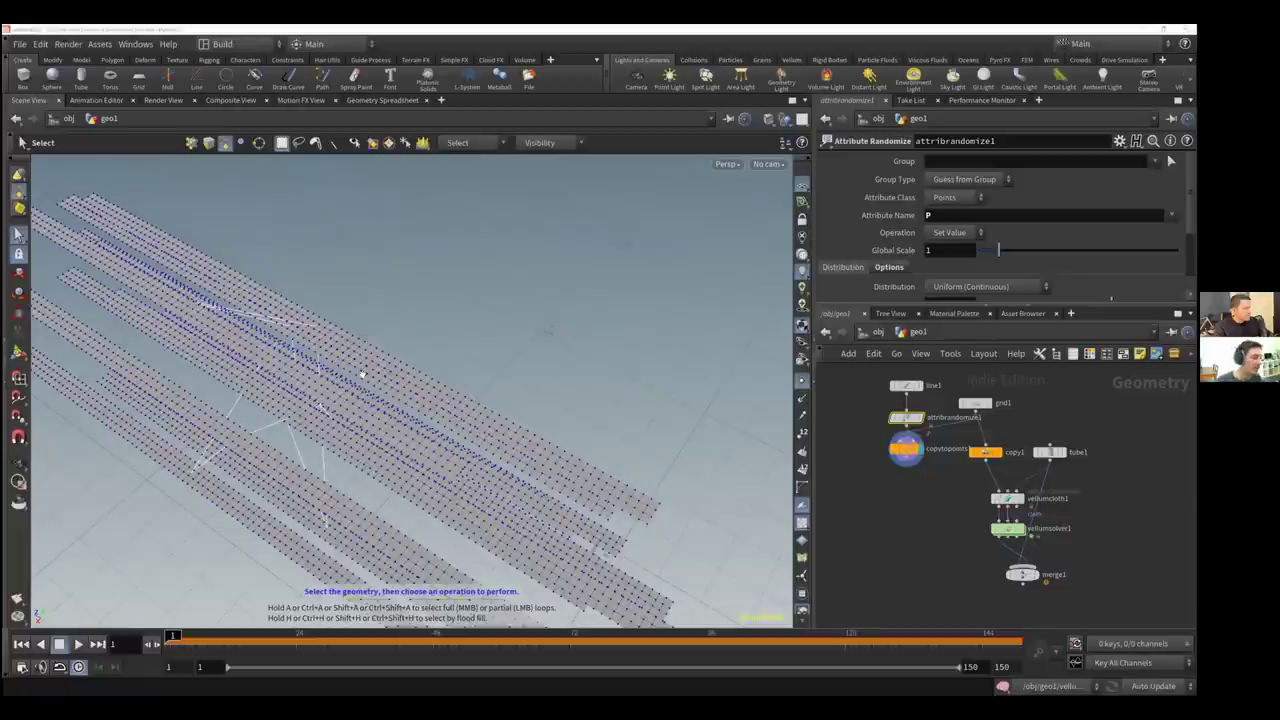
Examine the scattered strip copies from several angles
key("Escape")
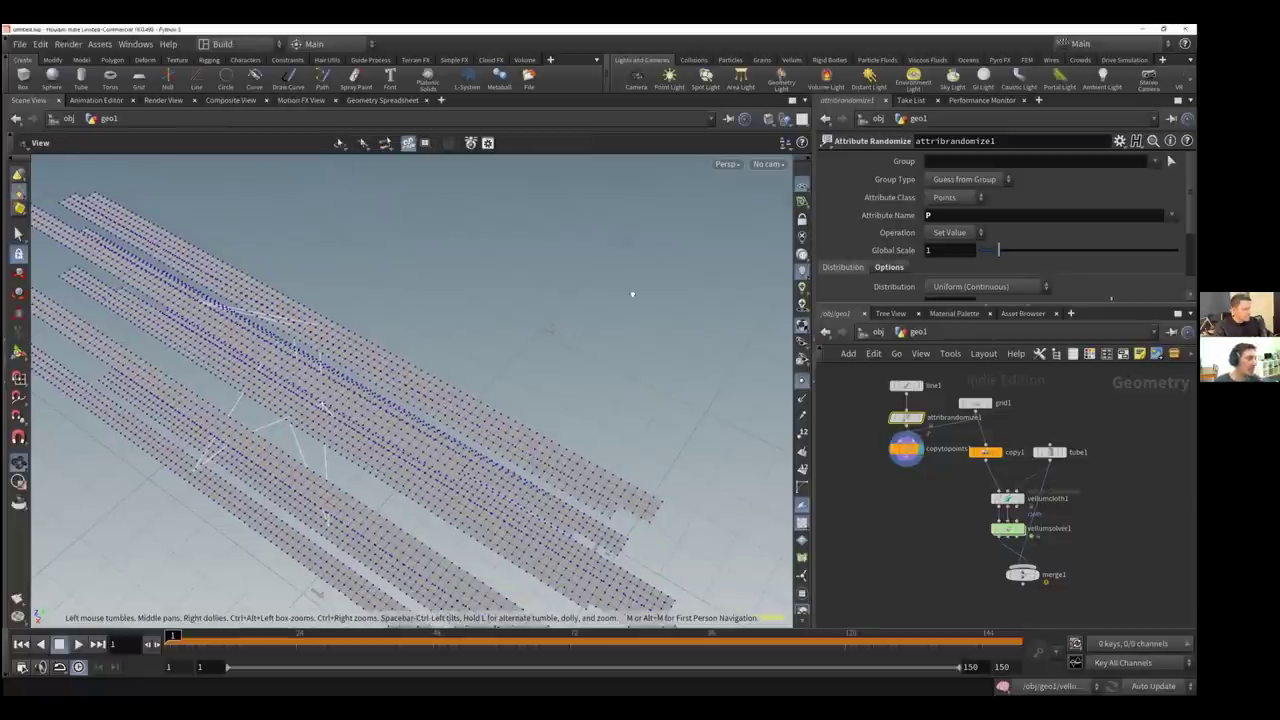
left_click_drag(619, 298, 380, 299)
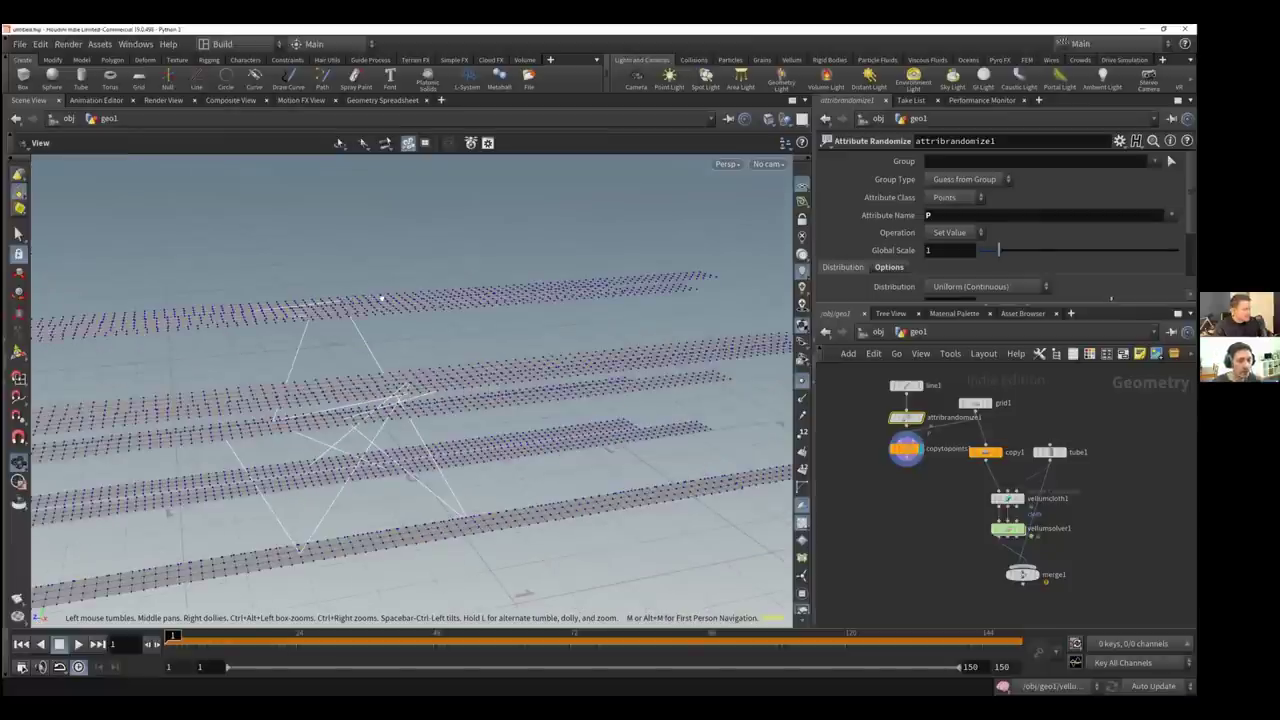
left_click_drag(483, 296, 465, 299)
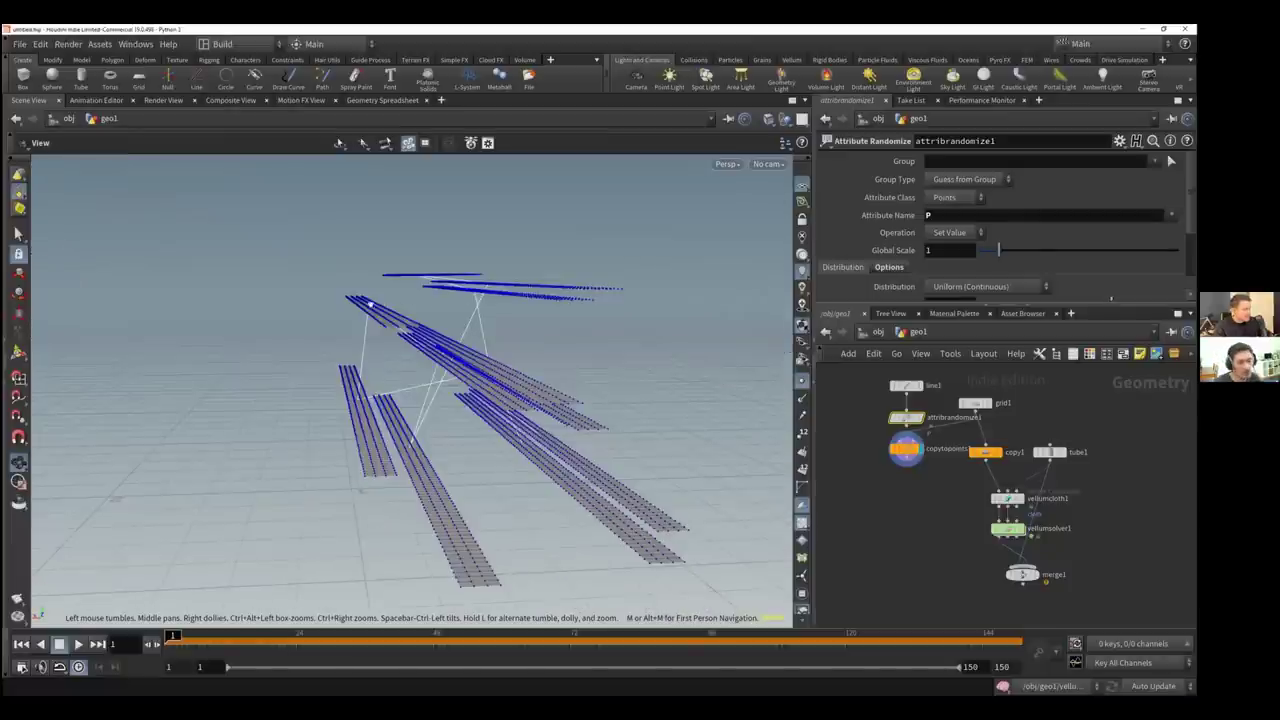
left_click_drag(309, 303, 281, 307)
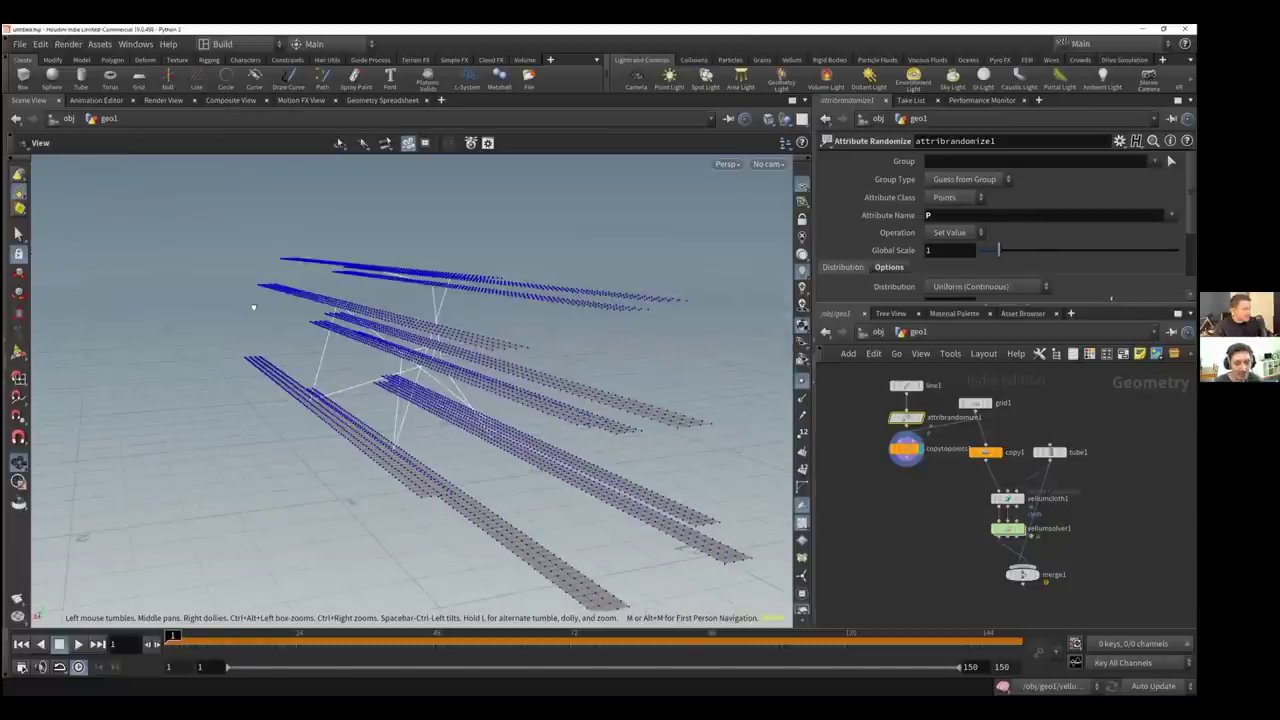
left_click_drag(399, 302, 489, 314)
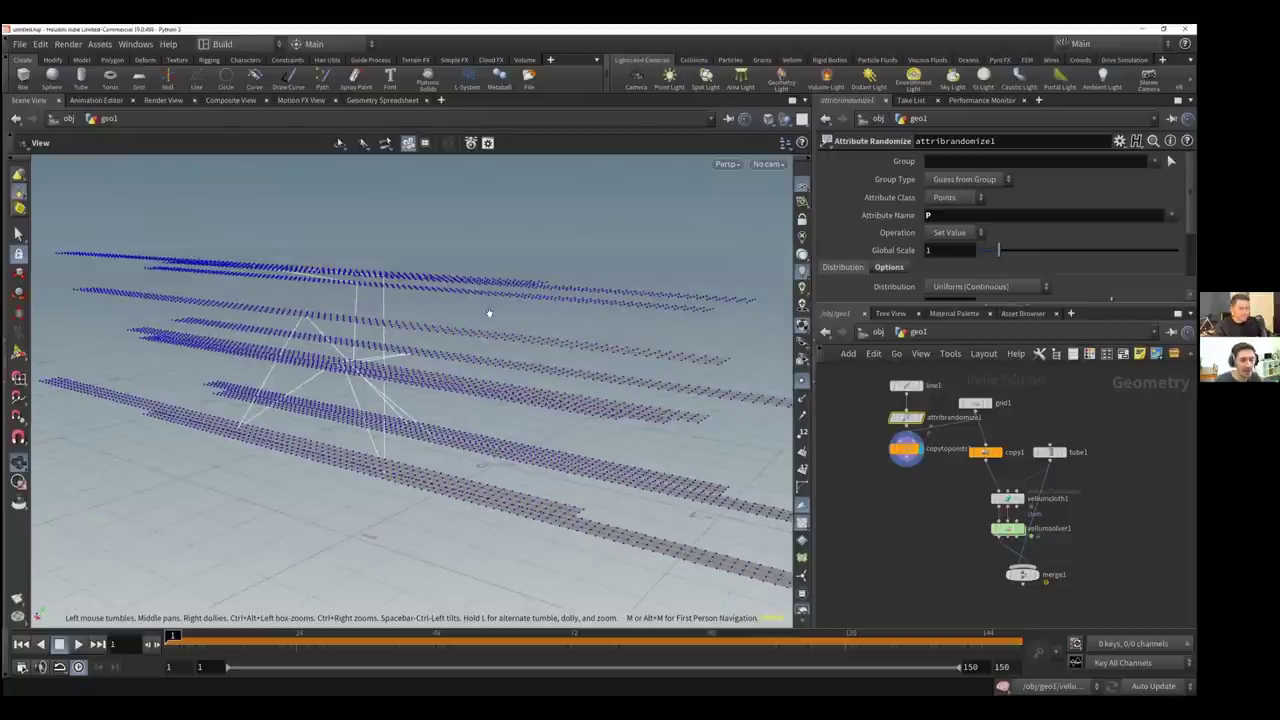
left_click_drag(533, 300, 640, 298)
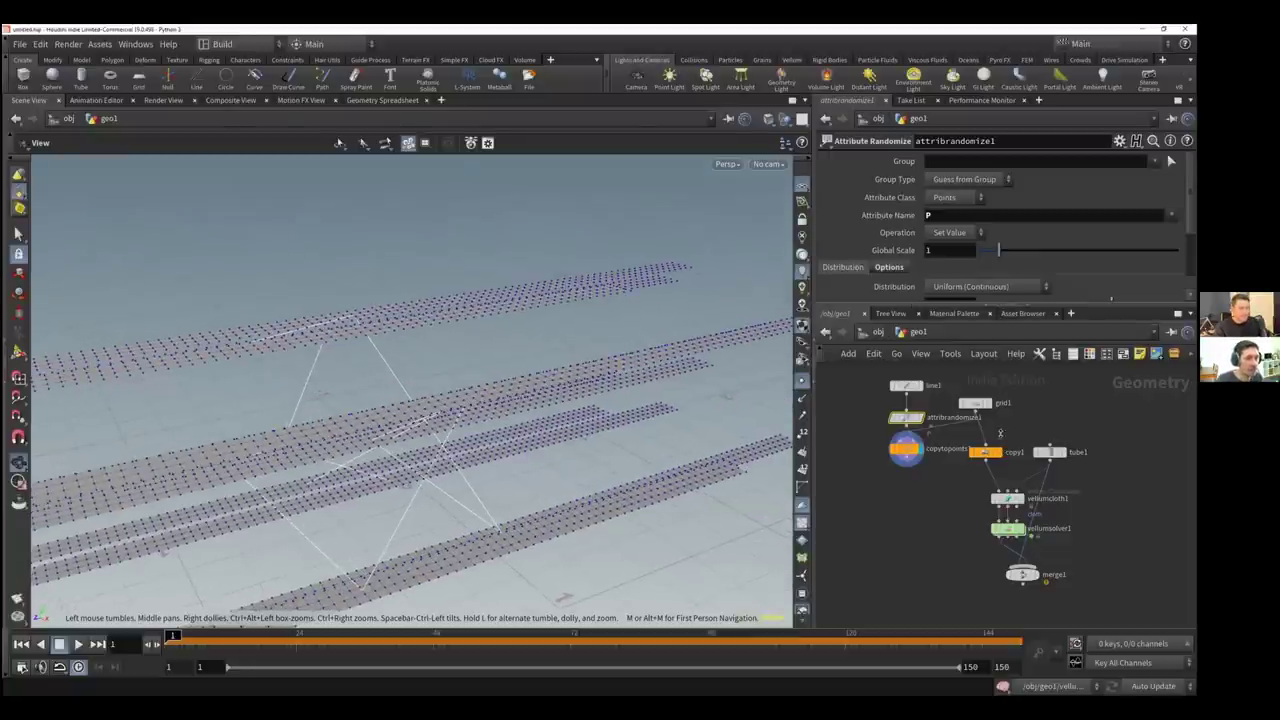
Try limiting the position randomization to 2 dimensions and restore it to 3
left_click(893, 268)
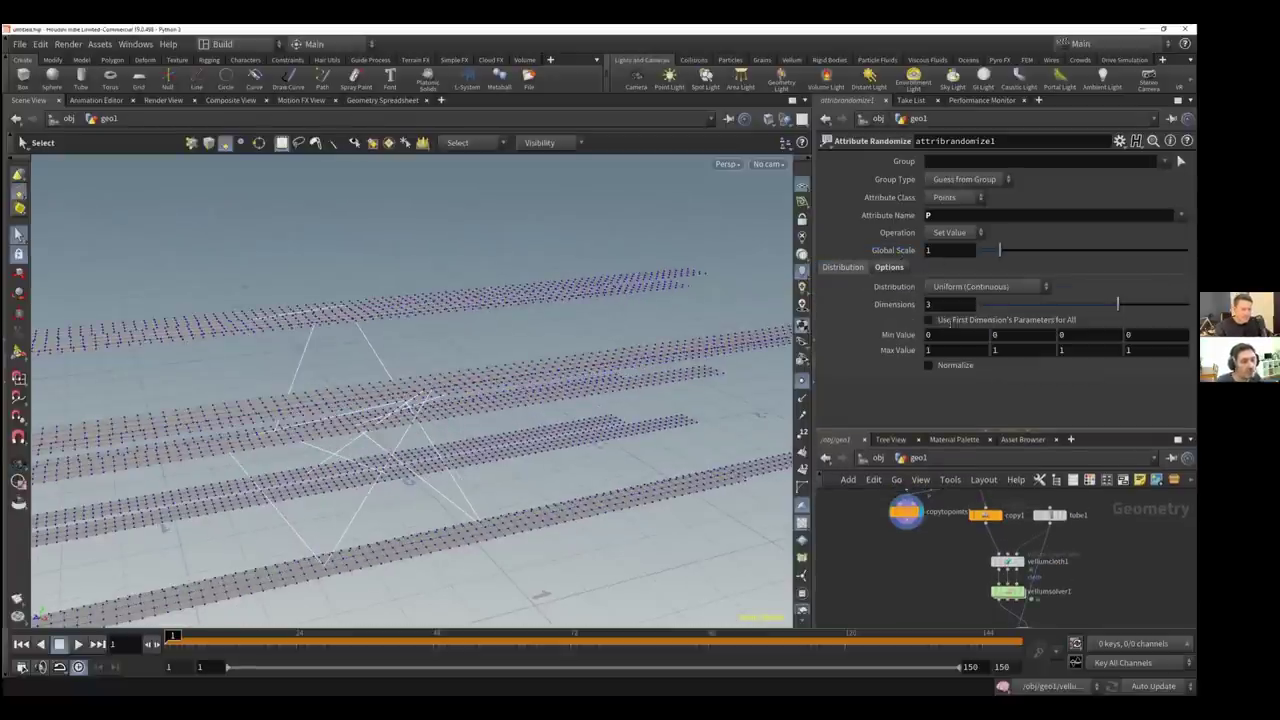
double_click(930, 304)
type("2")
key("Return")
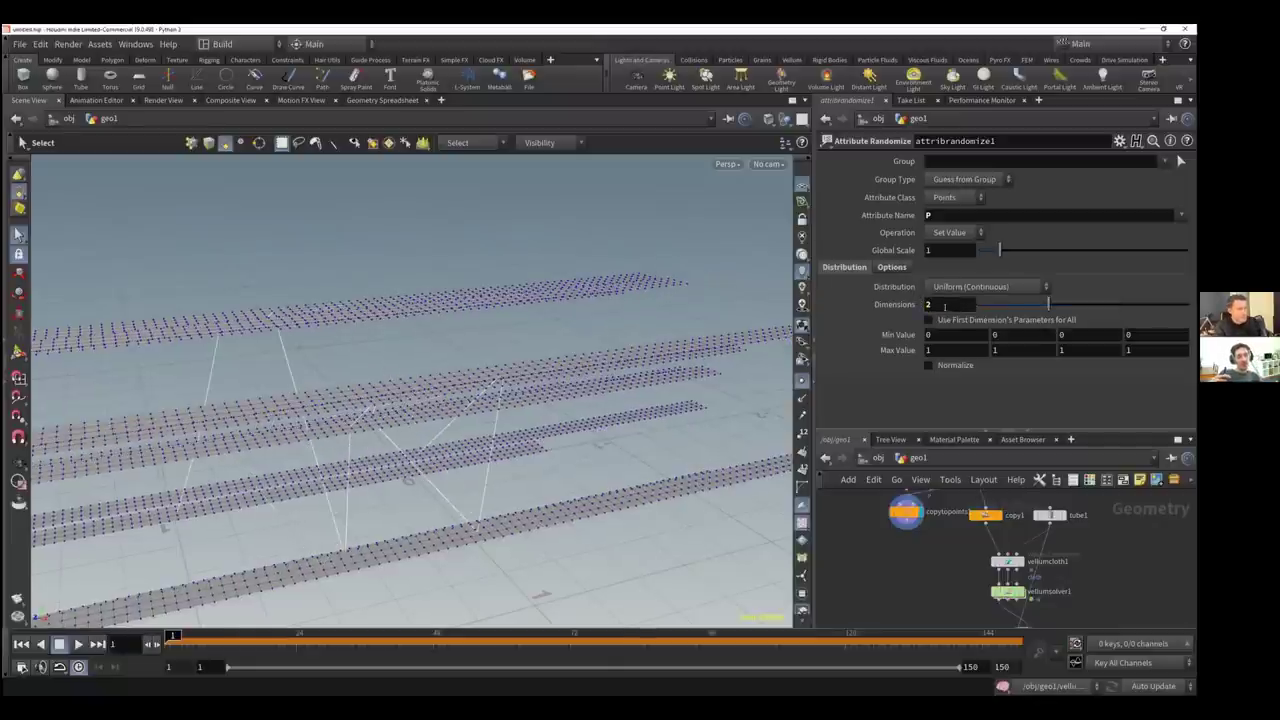
double_click(930, 304)
type("3")
key("Return")
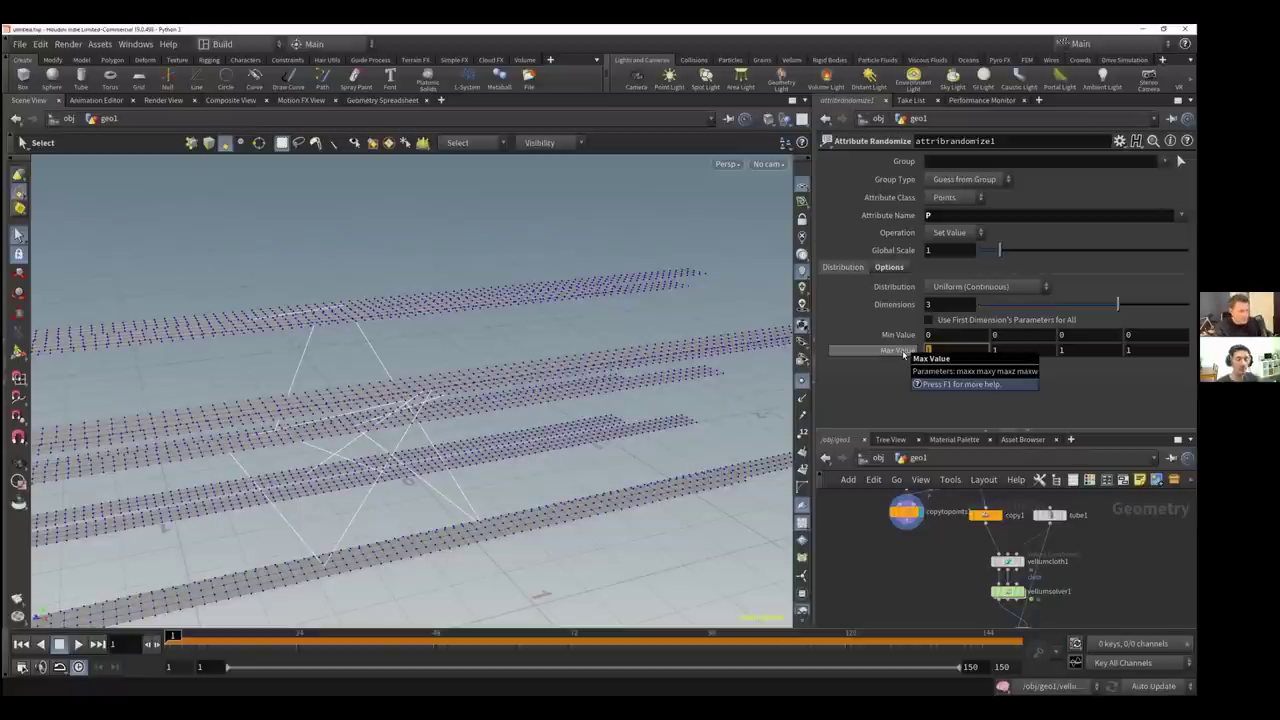
Set all four Max Value components of the position randomization to 0.4
type(".4")
key("Tab")
type(".4")
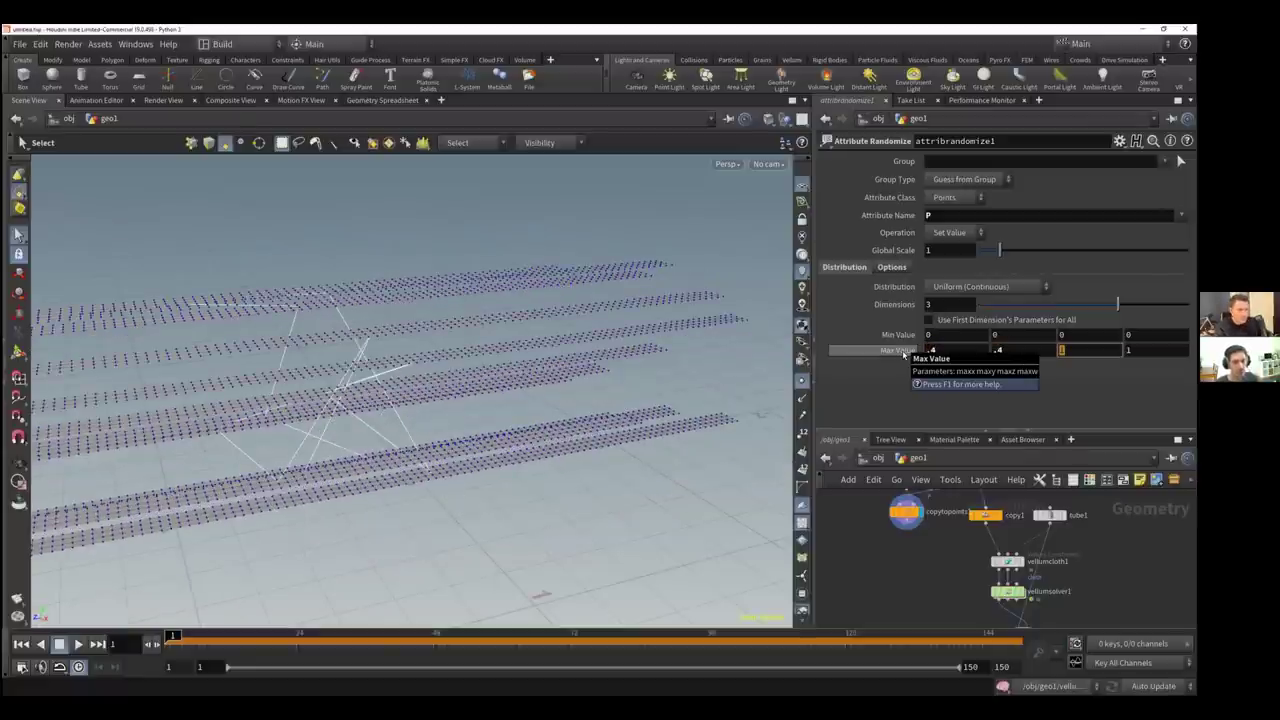
key("Tab")
type(".4")
key("Tab")
type(".4")
key("Return")
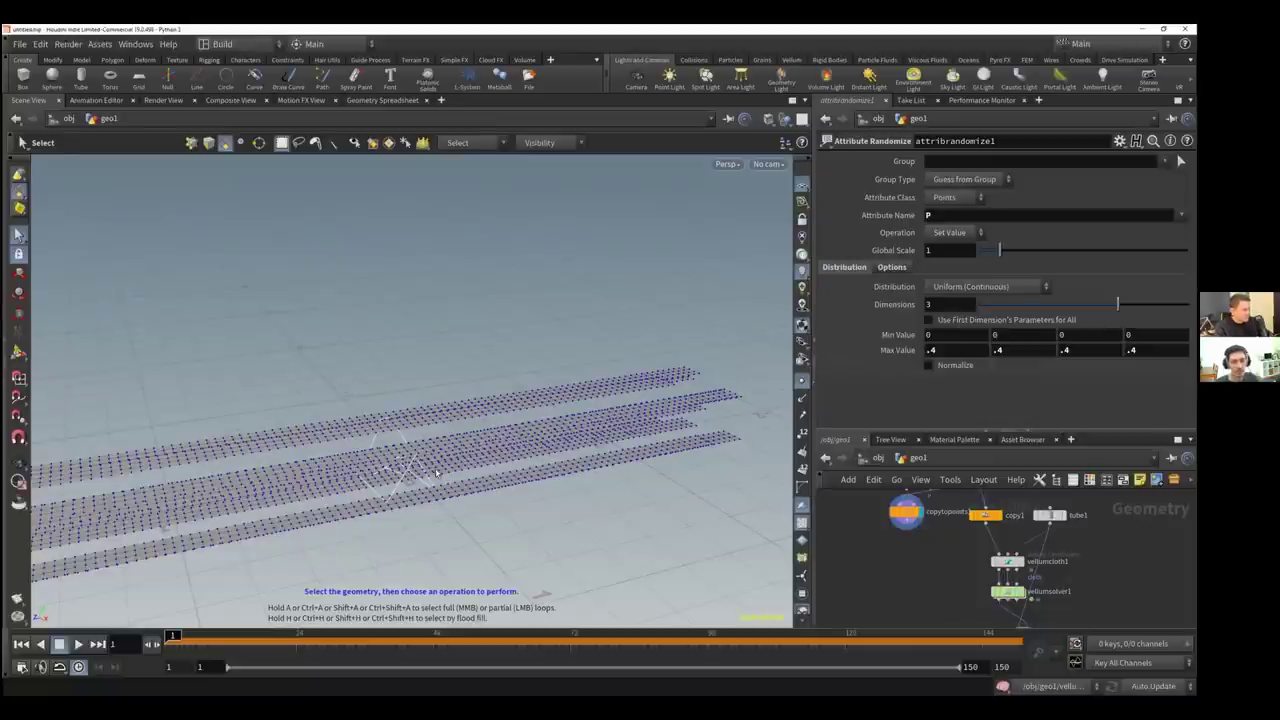
Inspect the spacing and overlap of the more tightly grouped strips, up close and from several angles
key("Escape")
left_click_drag(578, 406, 548, 407)
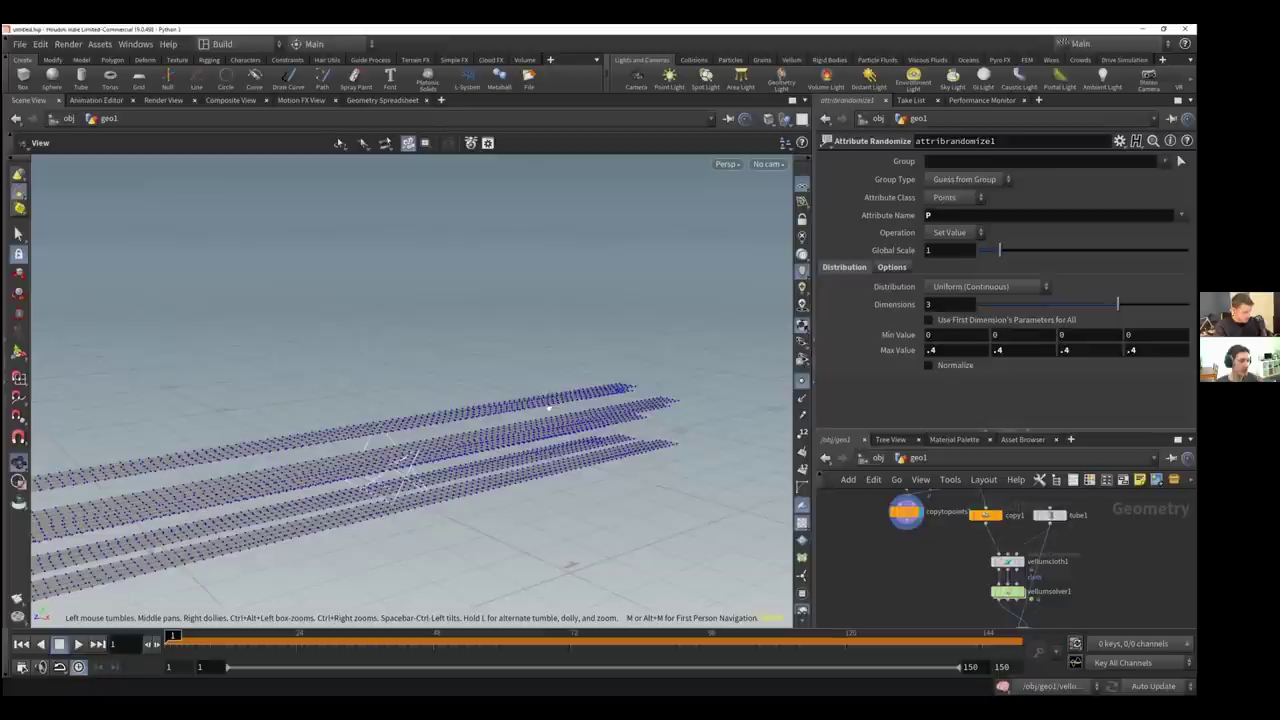
left_click_drag(481, 434, 620, 415)
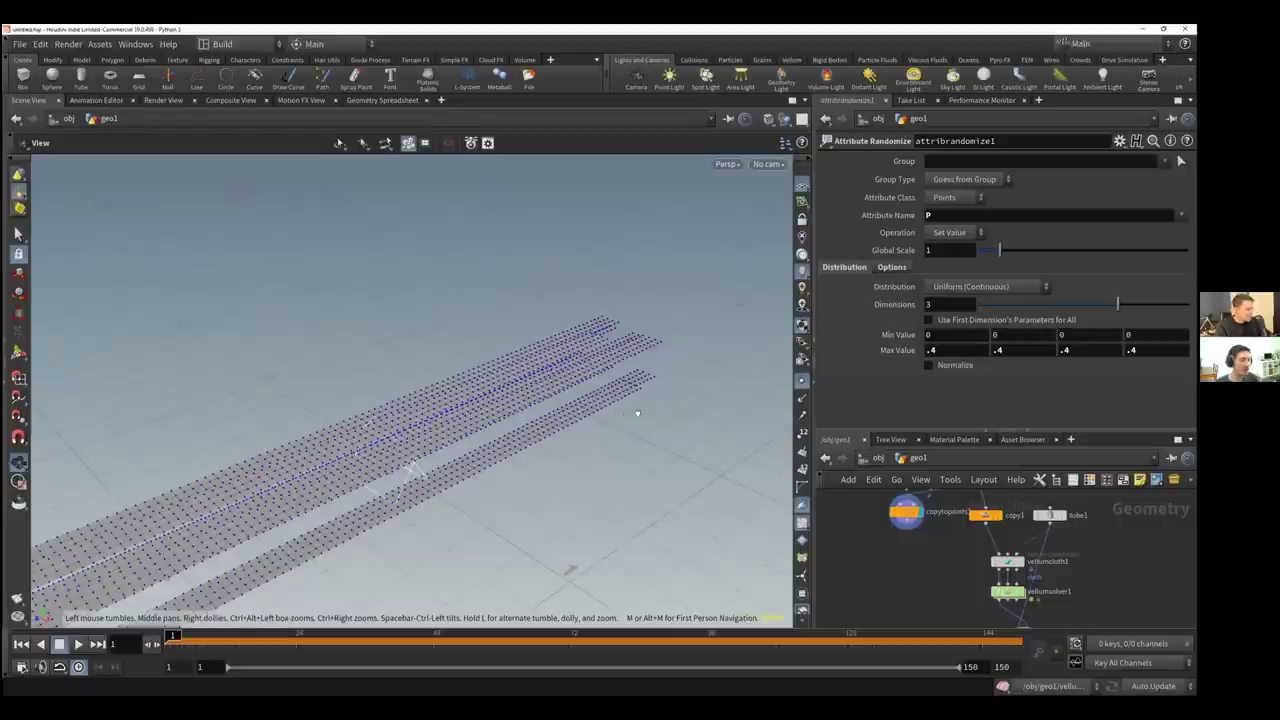
left_click_drag(509, 429, 463, 471)
left_click_drag(459, 473, 418, 470)
key("s")
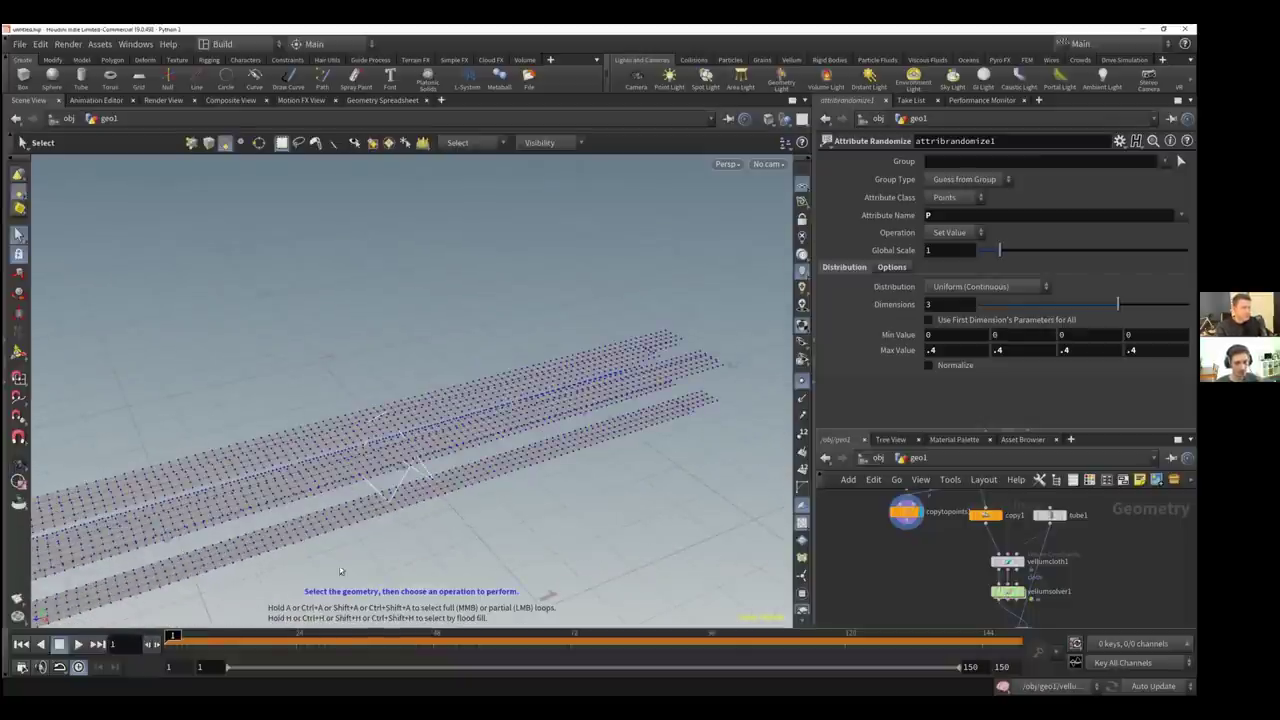
left_click_drag(355, 471, 461, 422, "alt")
scroll(462, 420, "up", 1)
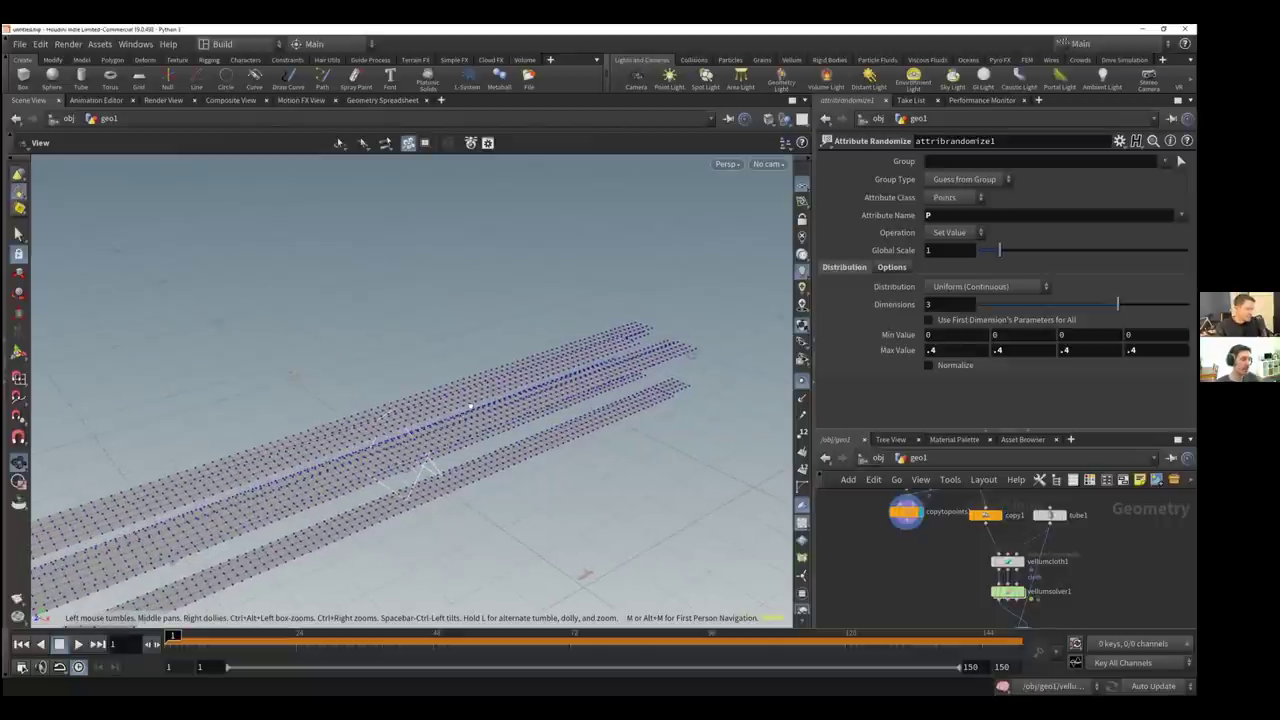
scroll(481, 406, "up", 3)
left_click_drag(492, 405, 397, 466, "alt")
scroll(400, 467, "up", 2)
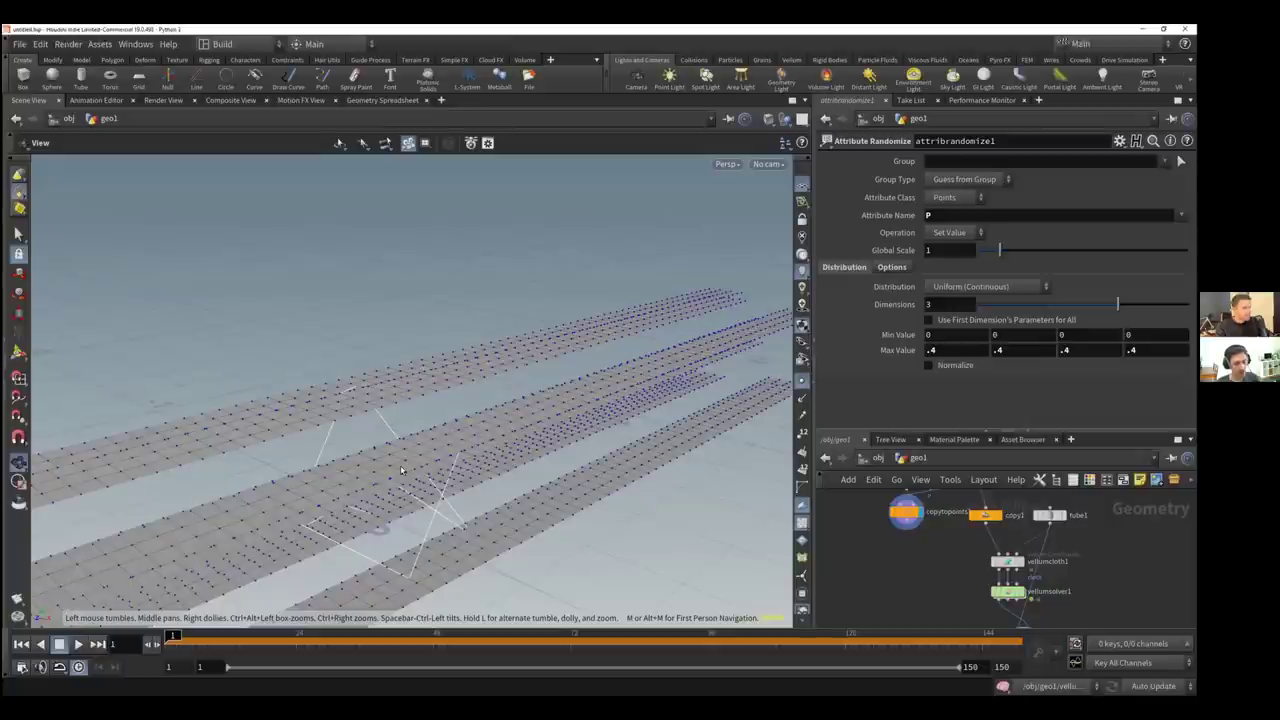
scroll(401, 469, "down", 2)
key("s")
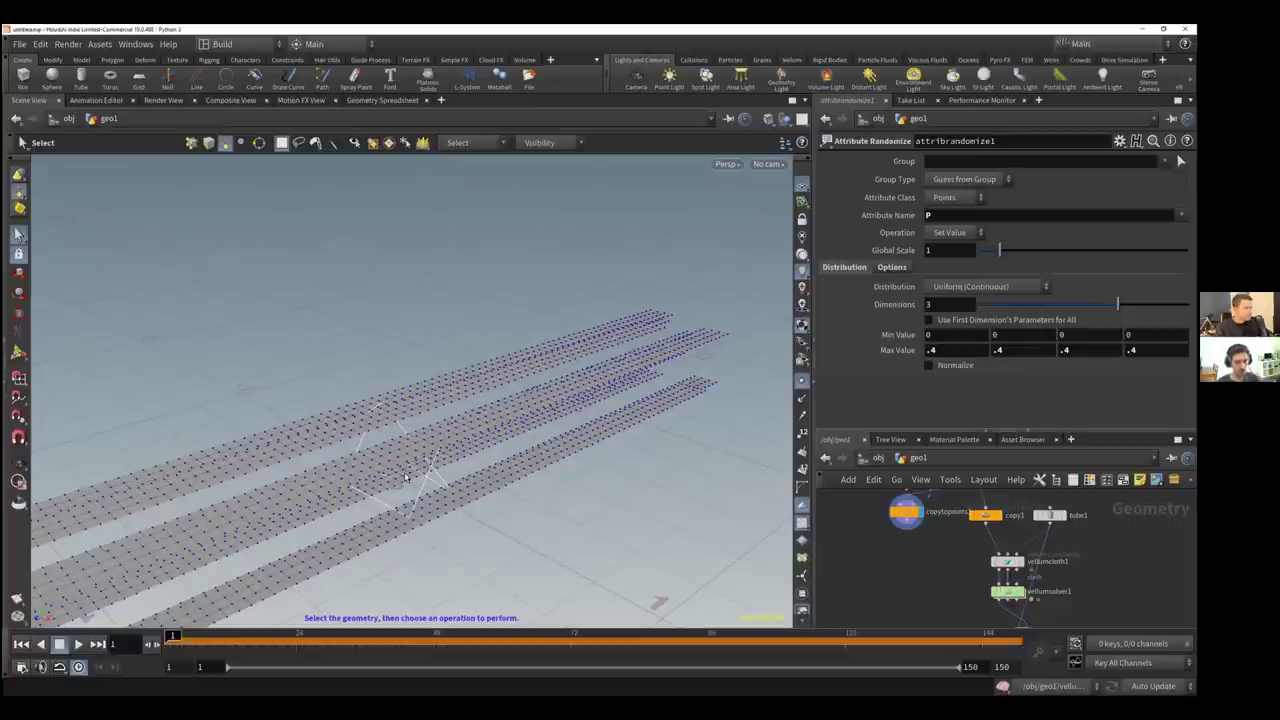
Move the Copy to Points node down and insert a duplicate of the Attribute Randomize node directly above it
middle_click_drag(928, 544, 921, 583)
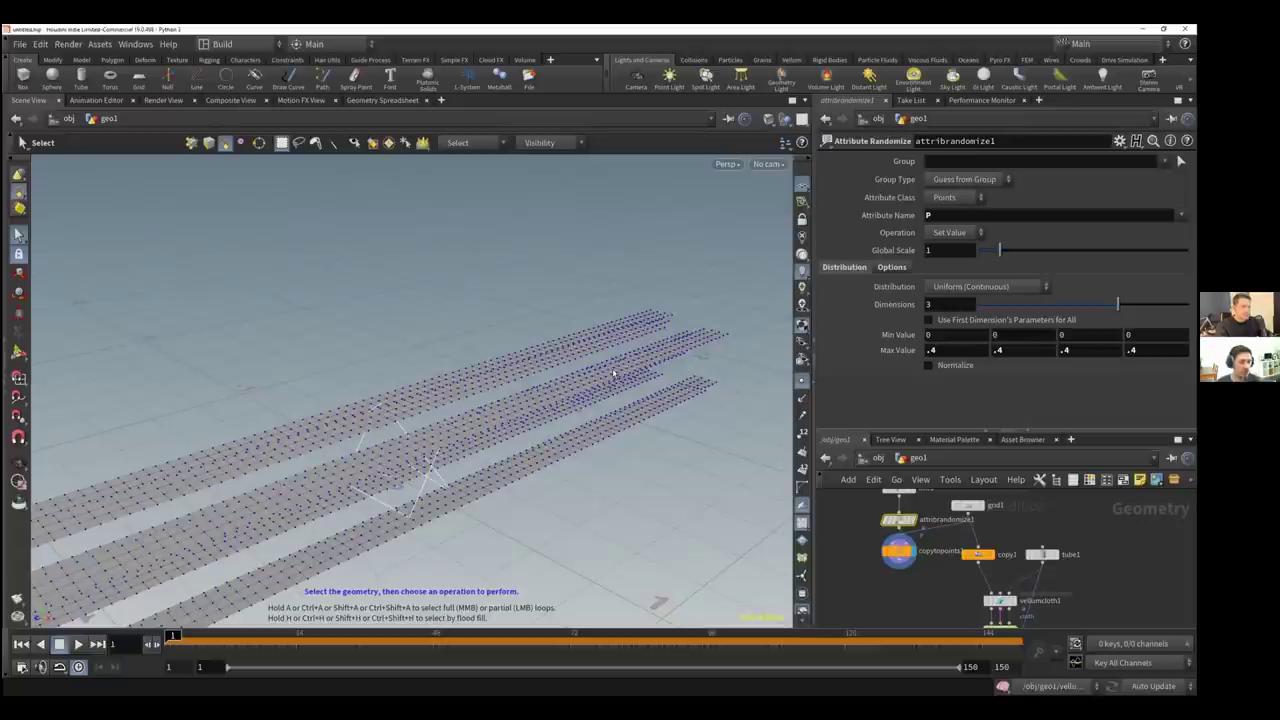
left_click(950, 214)
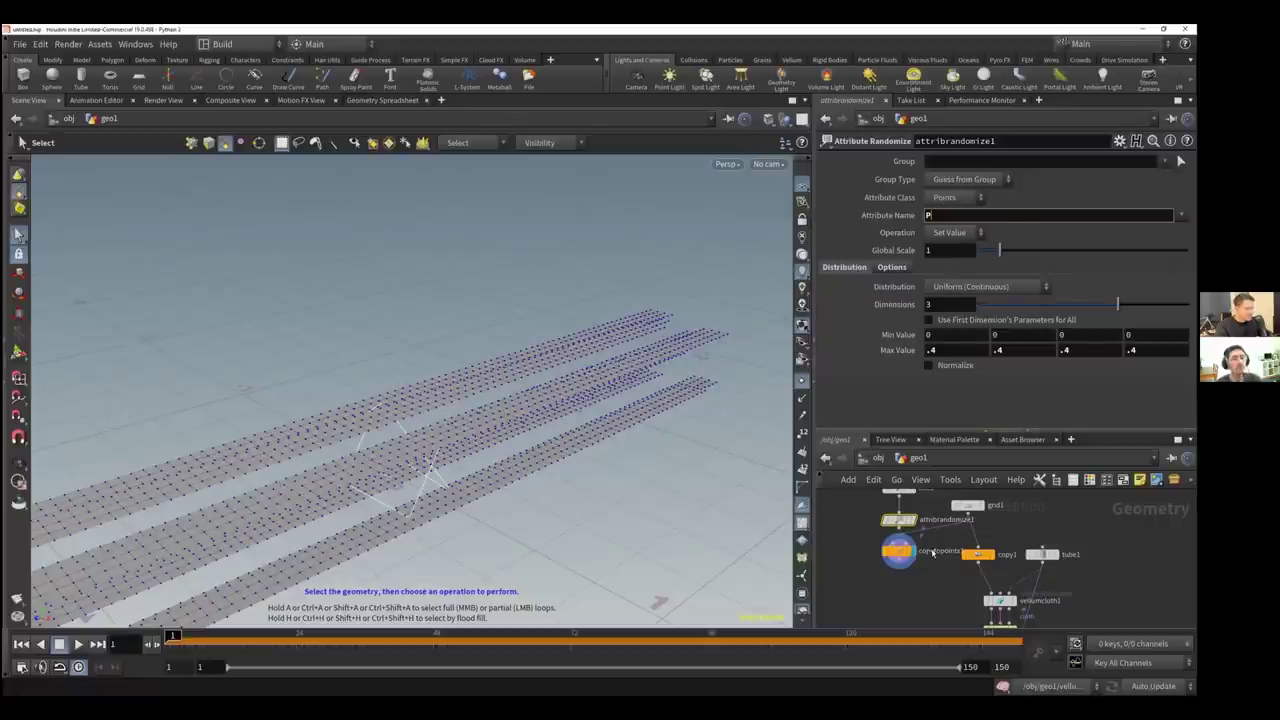
mouse_move(903, 555)
left_click_drag(903, 555, 900, 582)
mouse_move(899, 522)
mouse_move(901, 524)
left_mouse_down()
mouse_move(901, 544)
mouse_move(898, 530)
left_mouse_up()
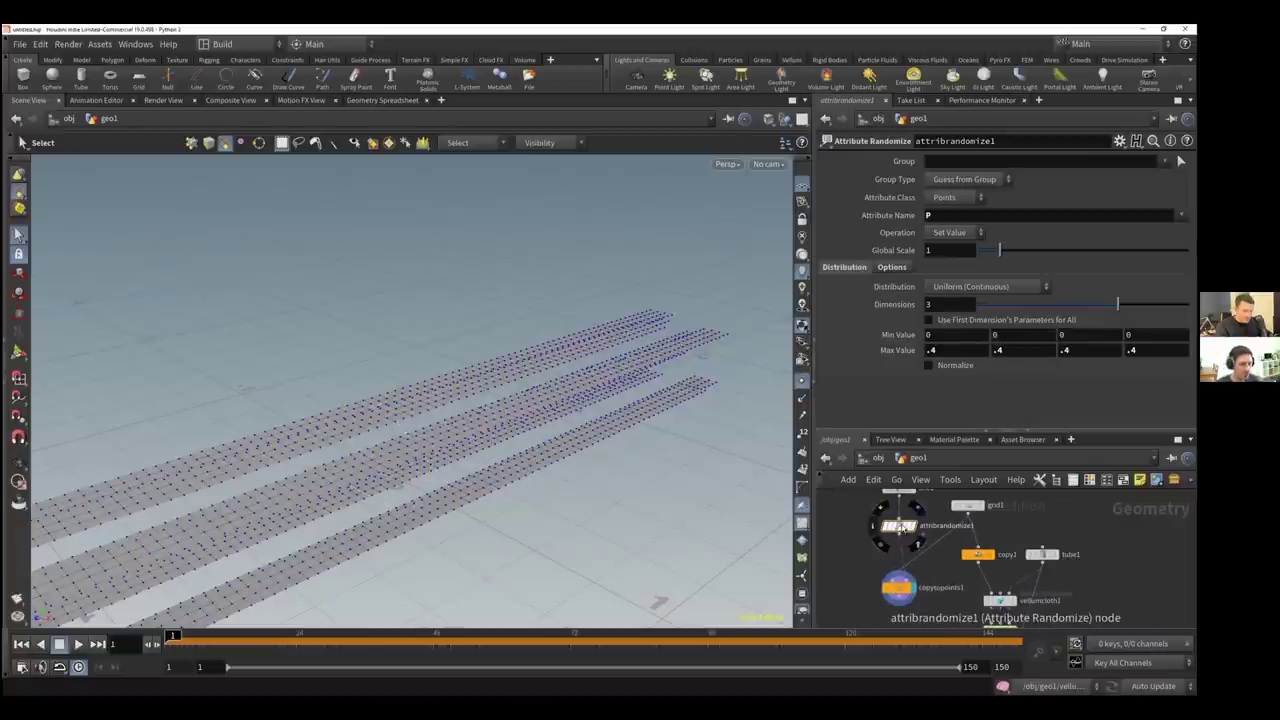
mouse_move(893, 526)
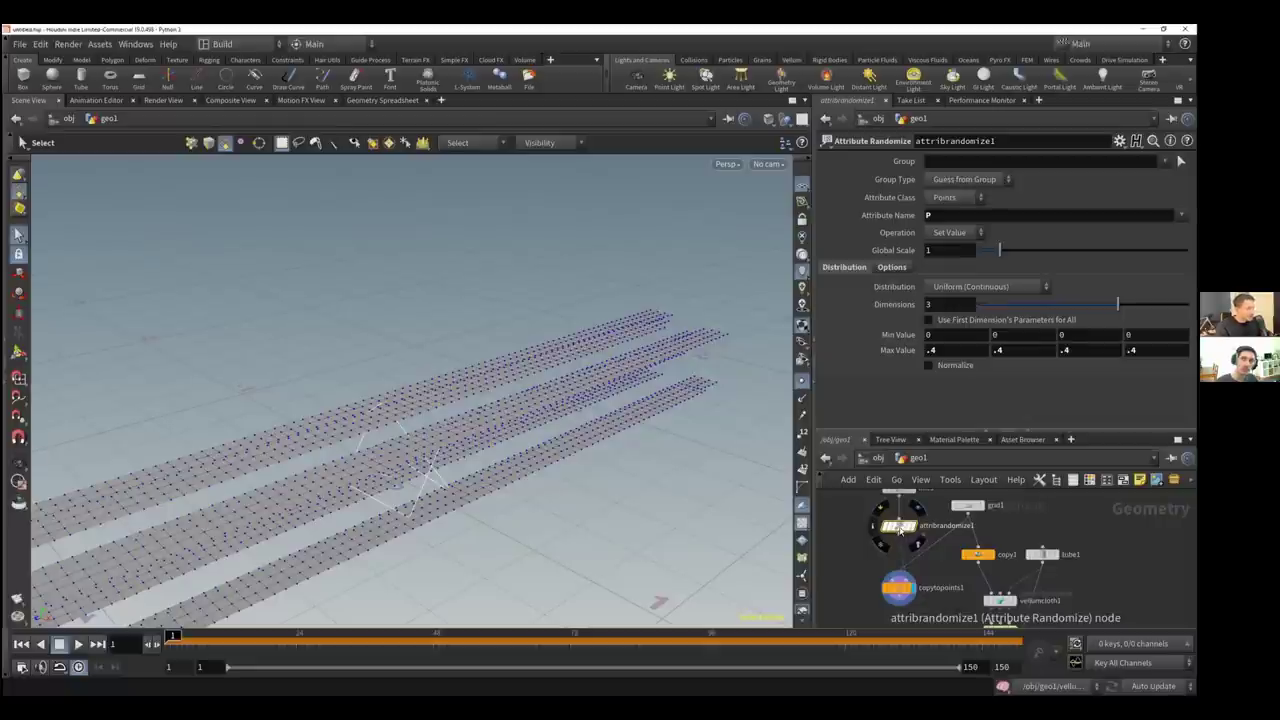
left_click_drag(898, 528, 900, 556, "alt")
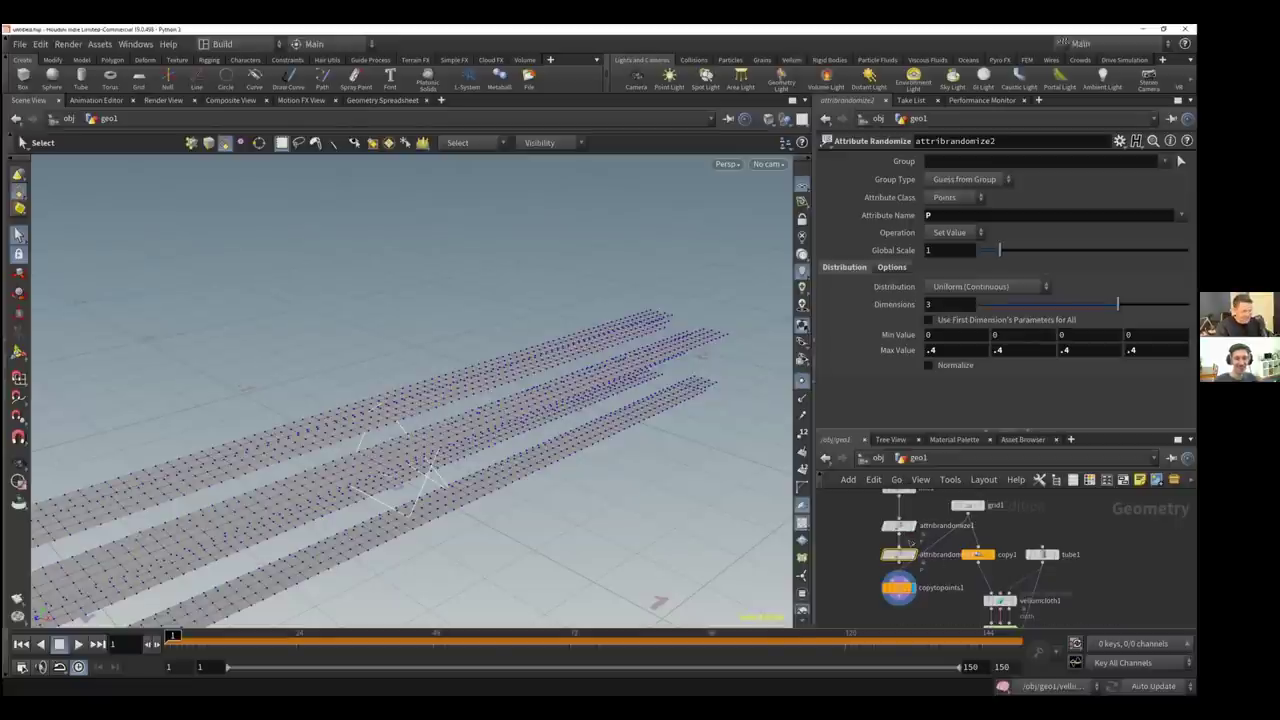
Display the second Attribute Randomize node and set its attribute name to orient
left_click_drag(900, 564, 912, 586)
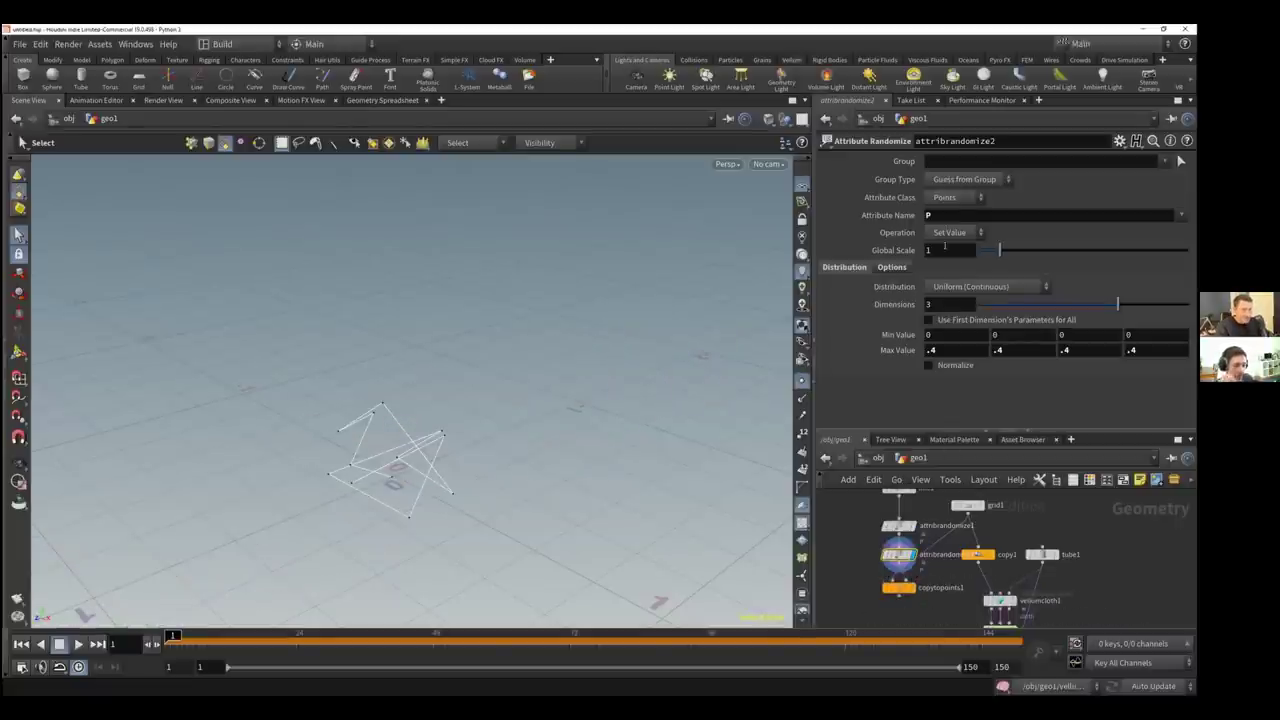
left_click(939, 216)
type("R")
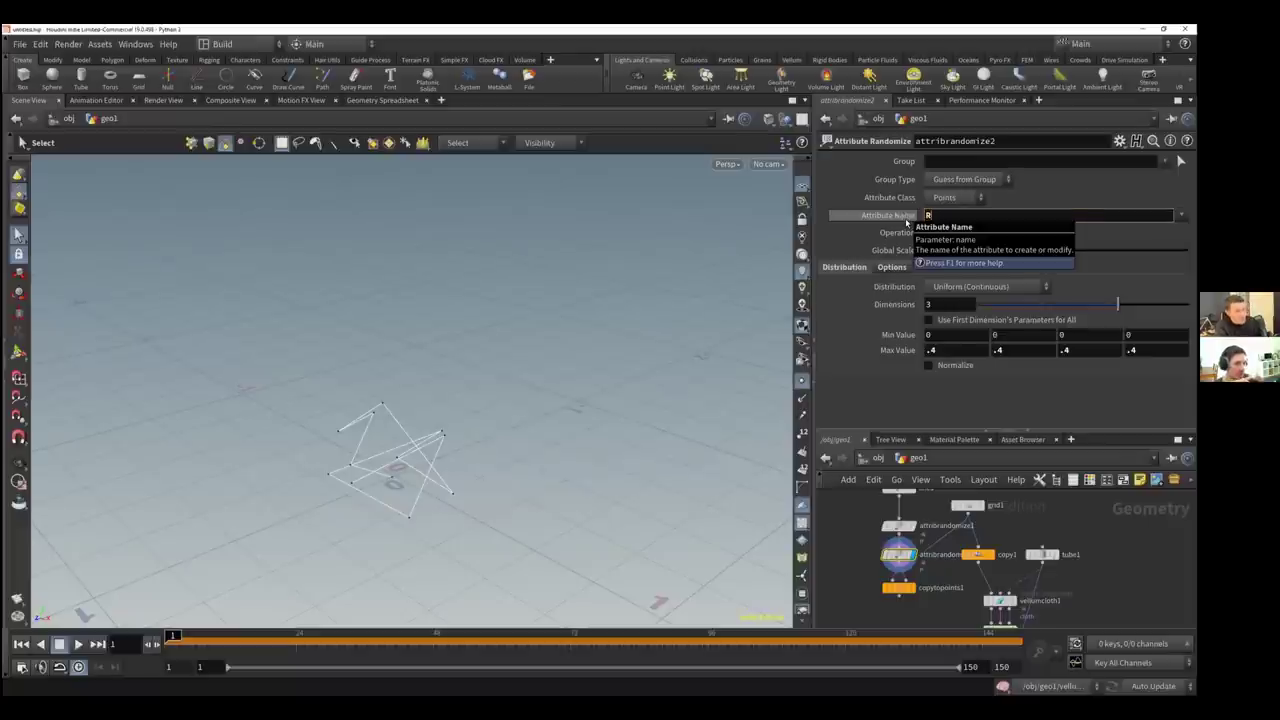
key("Return")
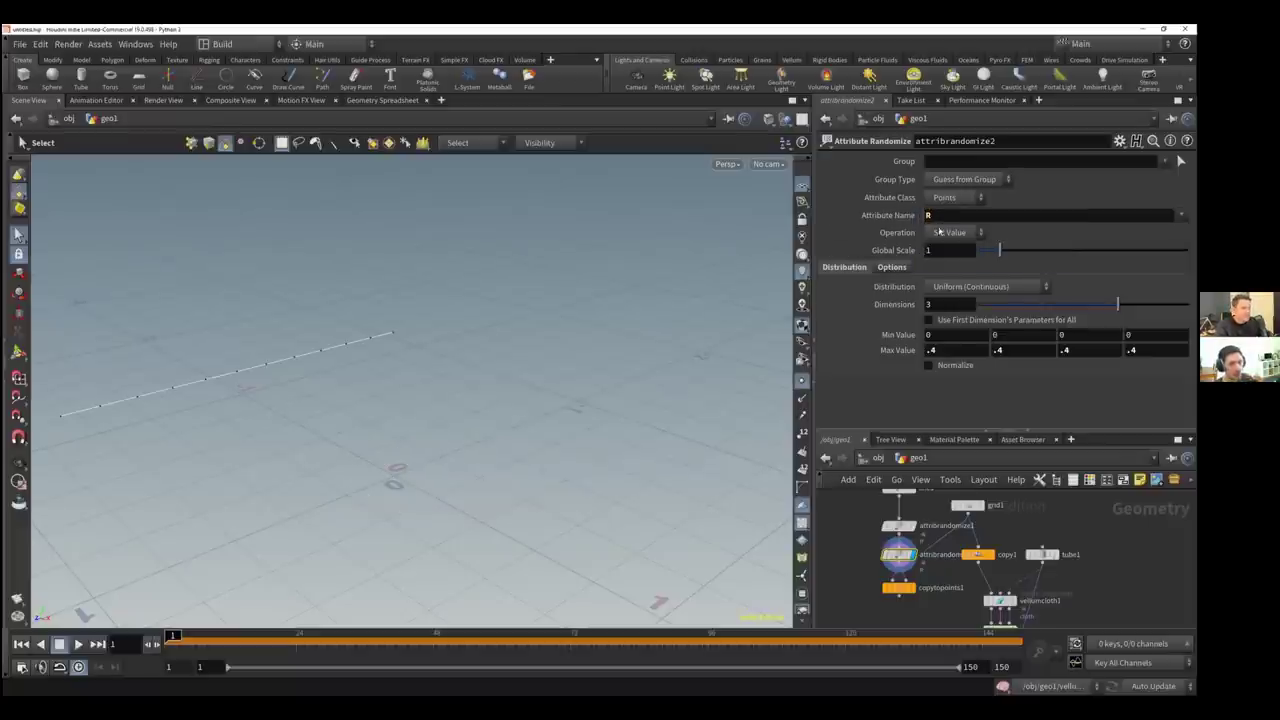
left_click(941, 216)
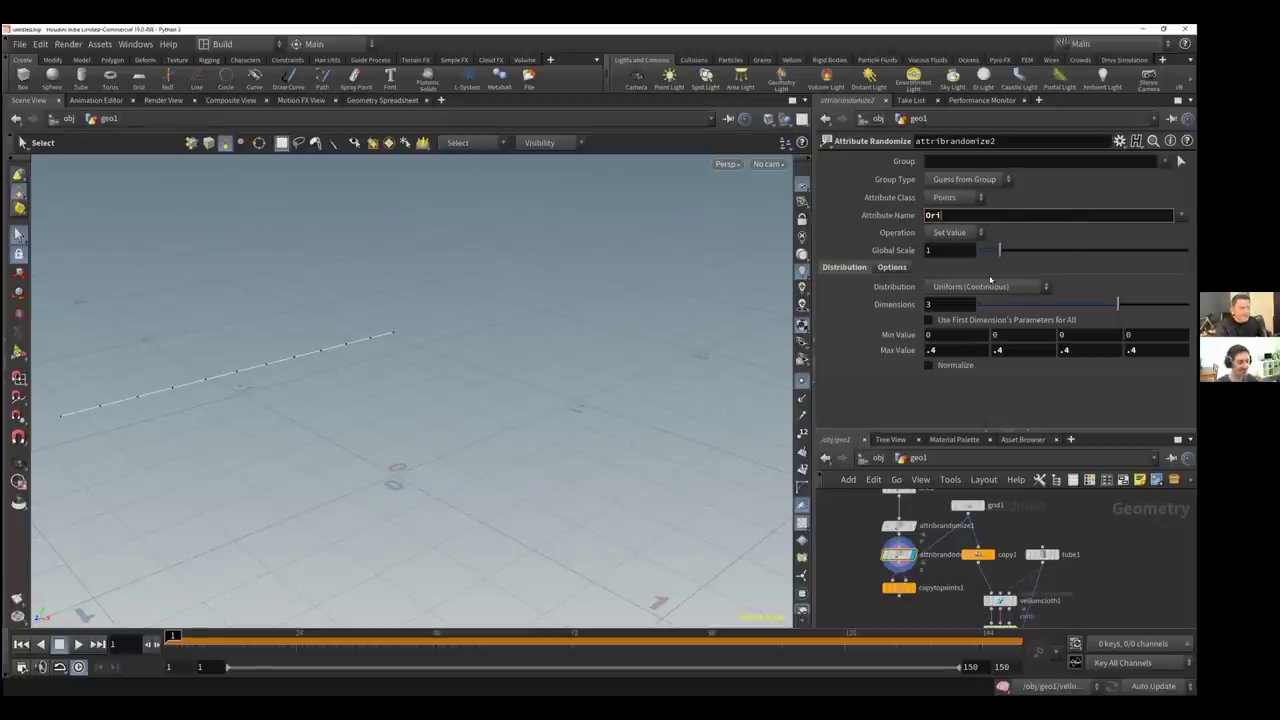
type("Orient")
key("Return")
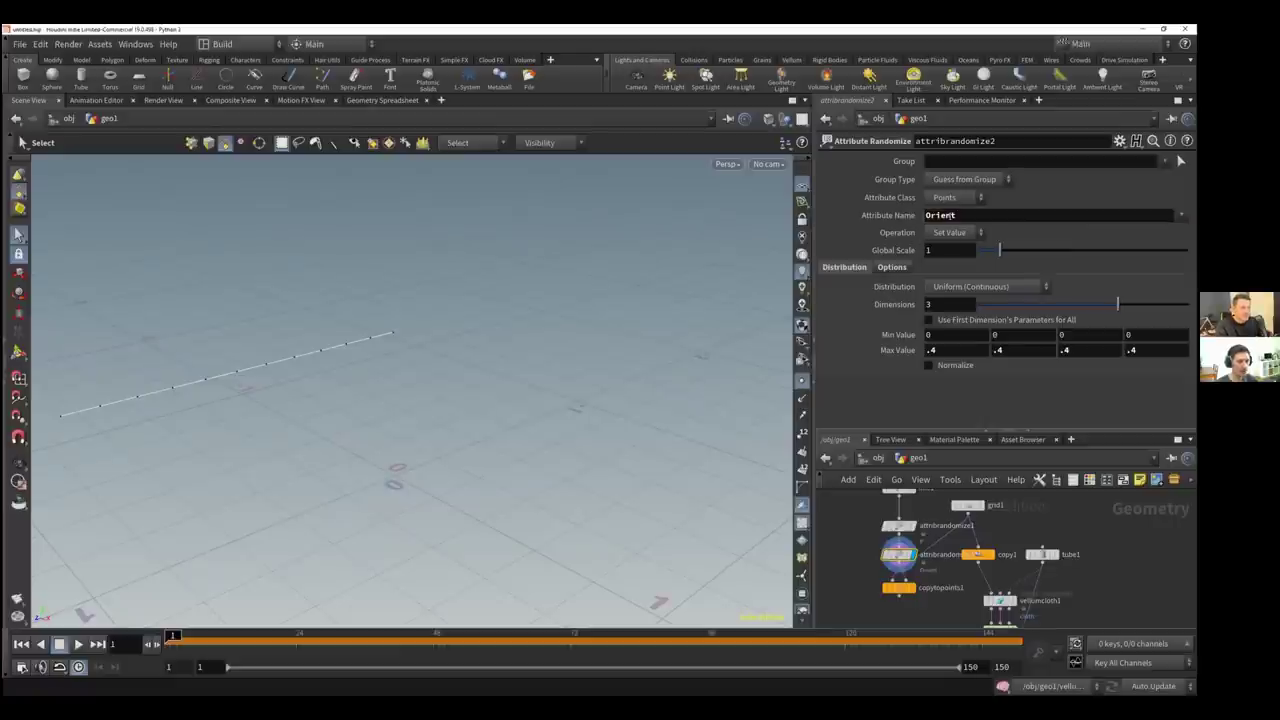
left_click_drag(932, 215, 925, 215)
key("Delete")
type("o")
key("Return")
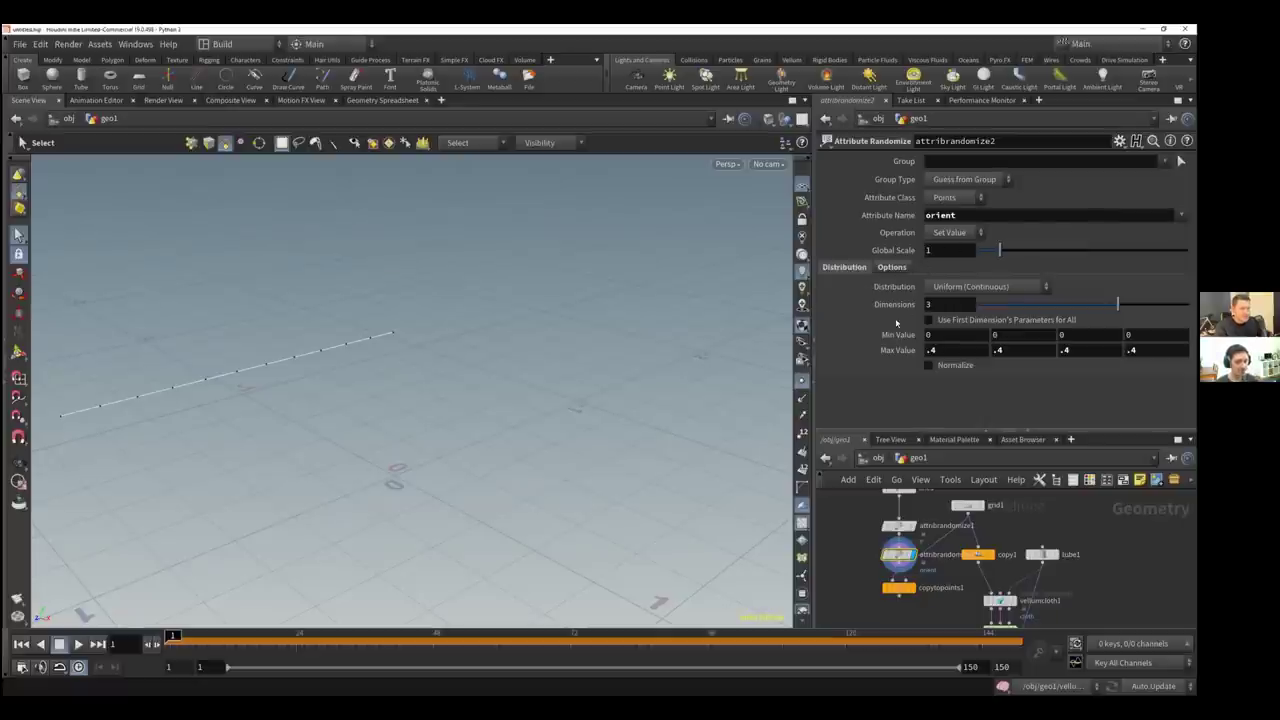
Set the orient randomization to 4 dimensions with the Direction or Orientation distribution, and display the Copy to Points result
type("4")
key("Return")
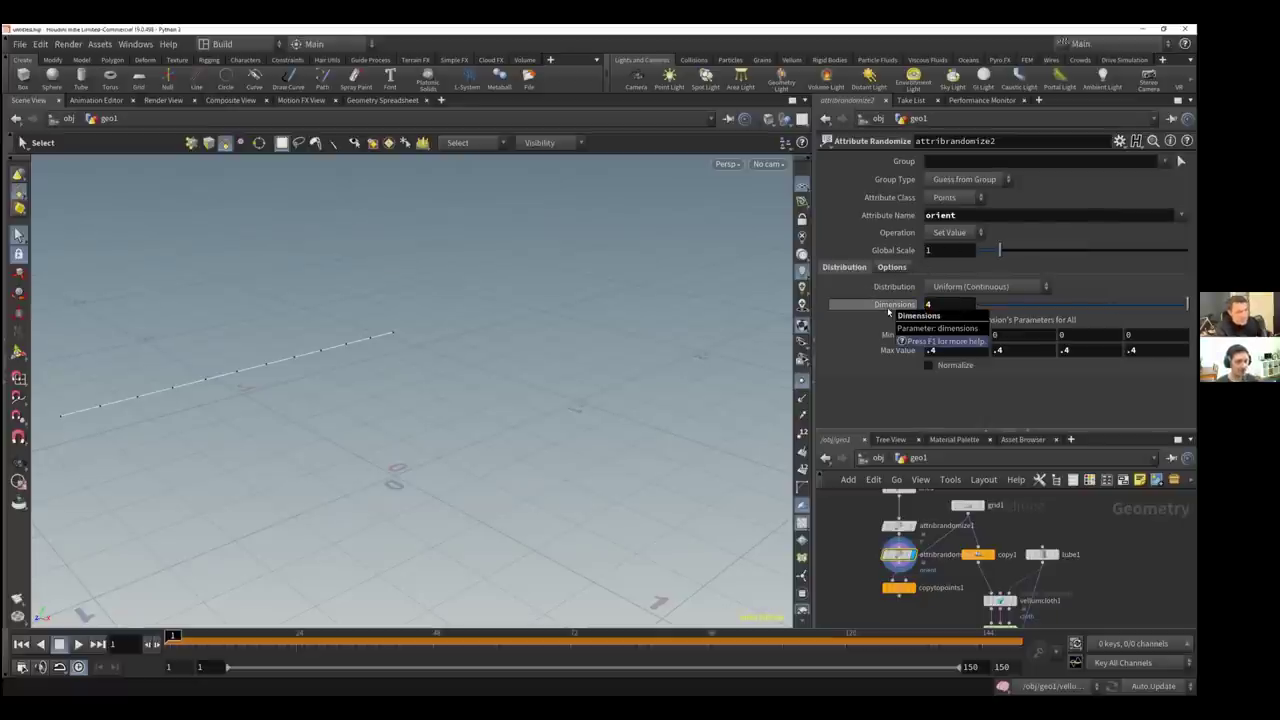
left_click(950, 288)
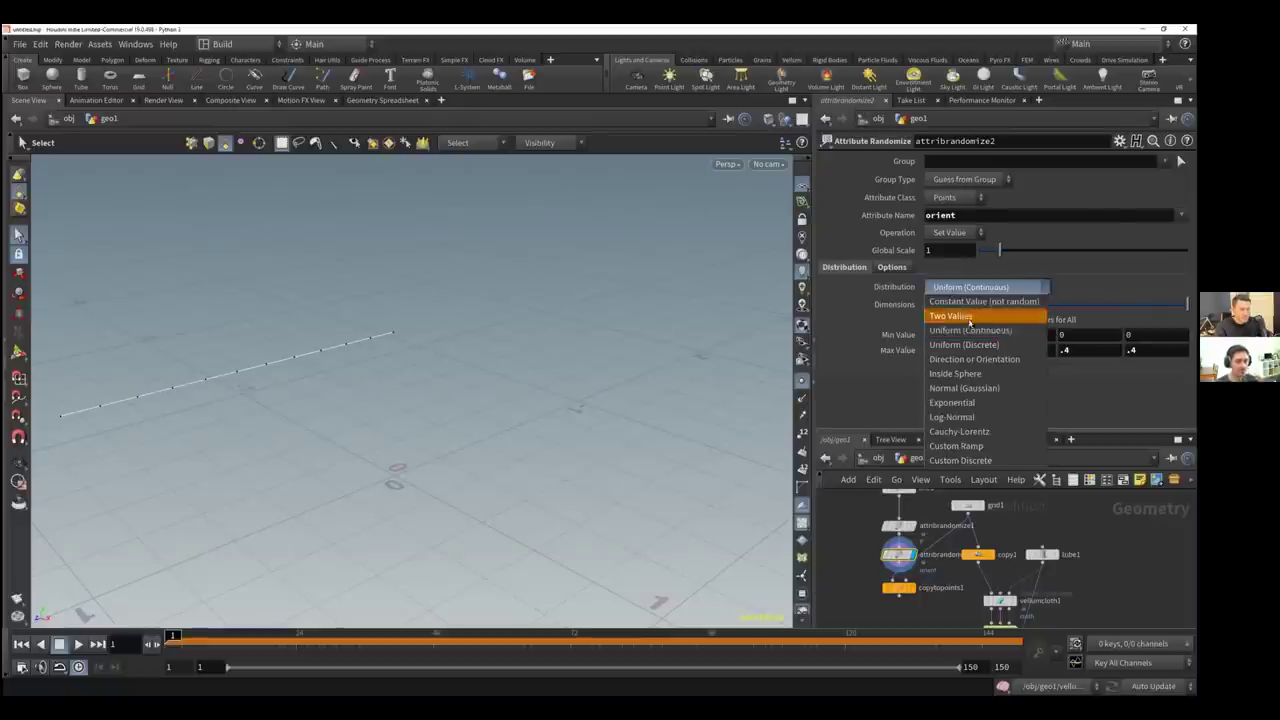
left_click(974, 359)
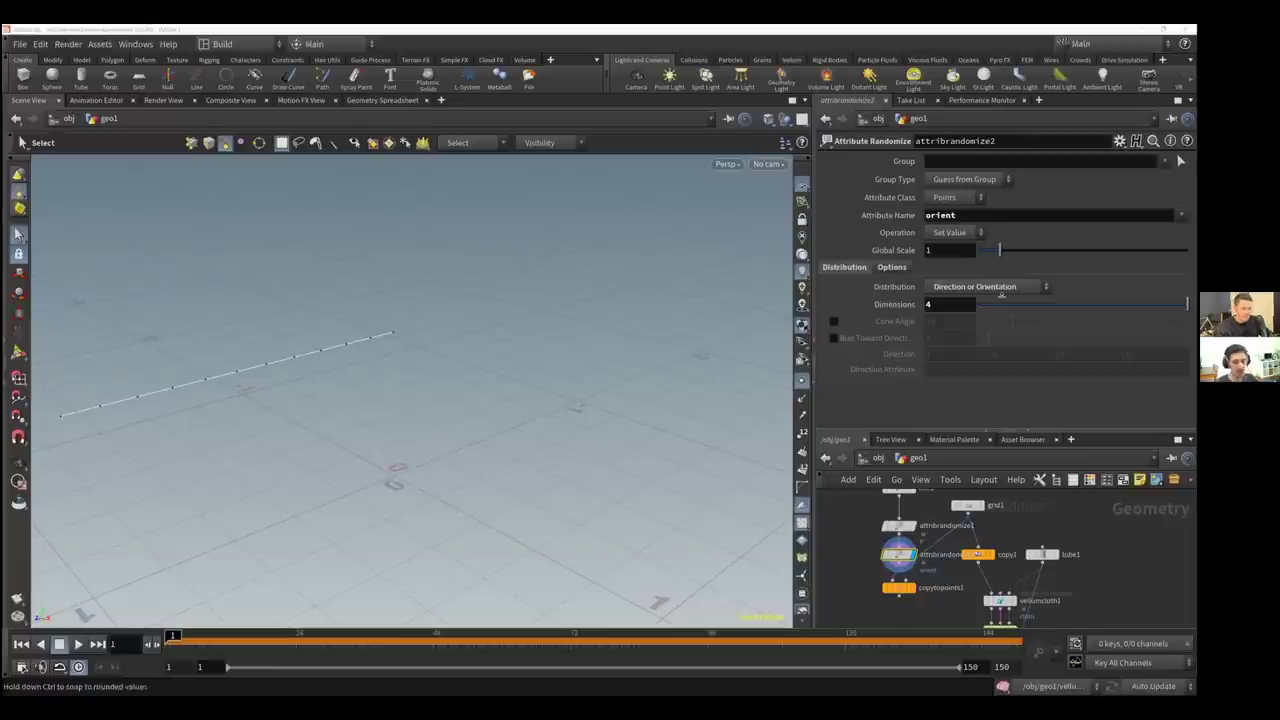
left_click(914, 590)
left_click(913, 592)
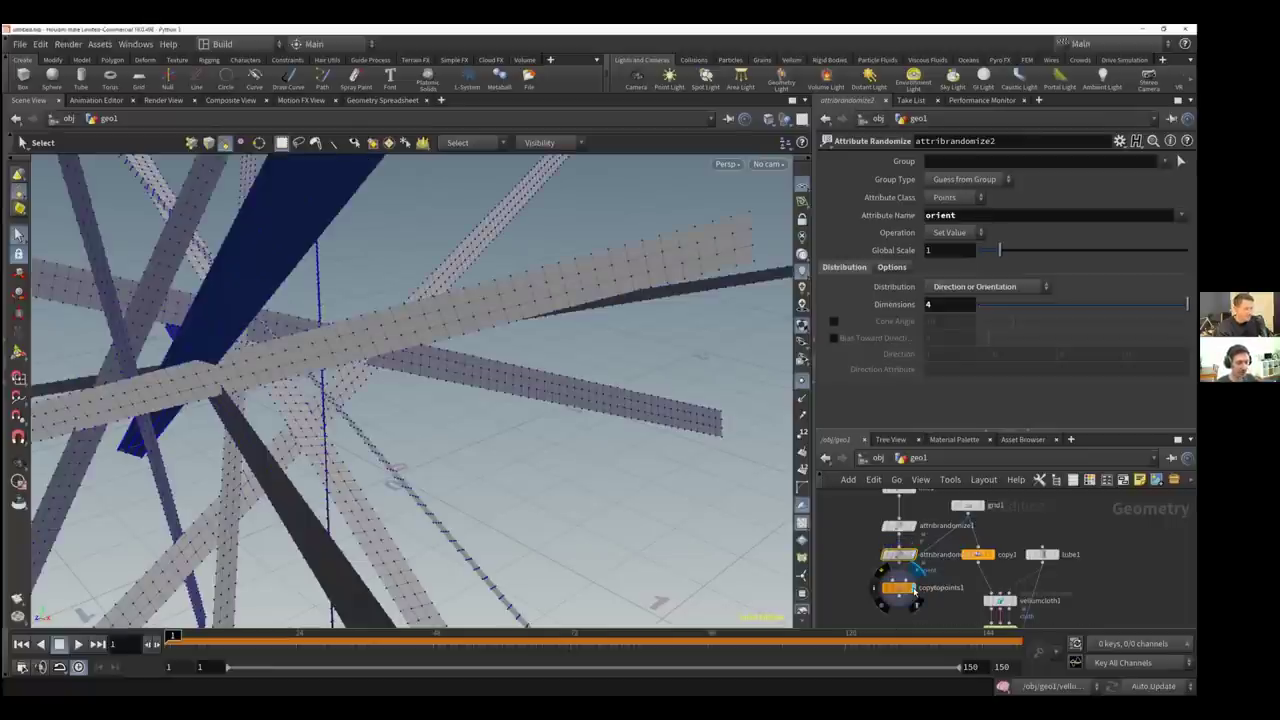
Open the help page of the Copy to Points node and read its overview and notes on varying the copies
left_click(903, 588)
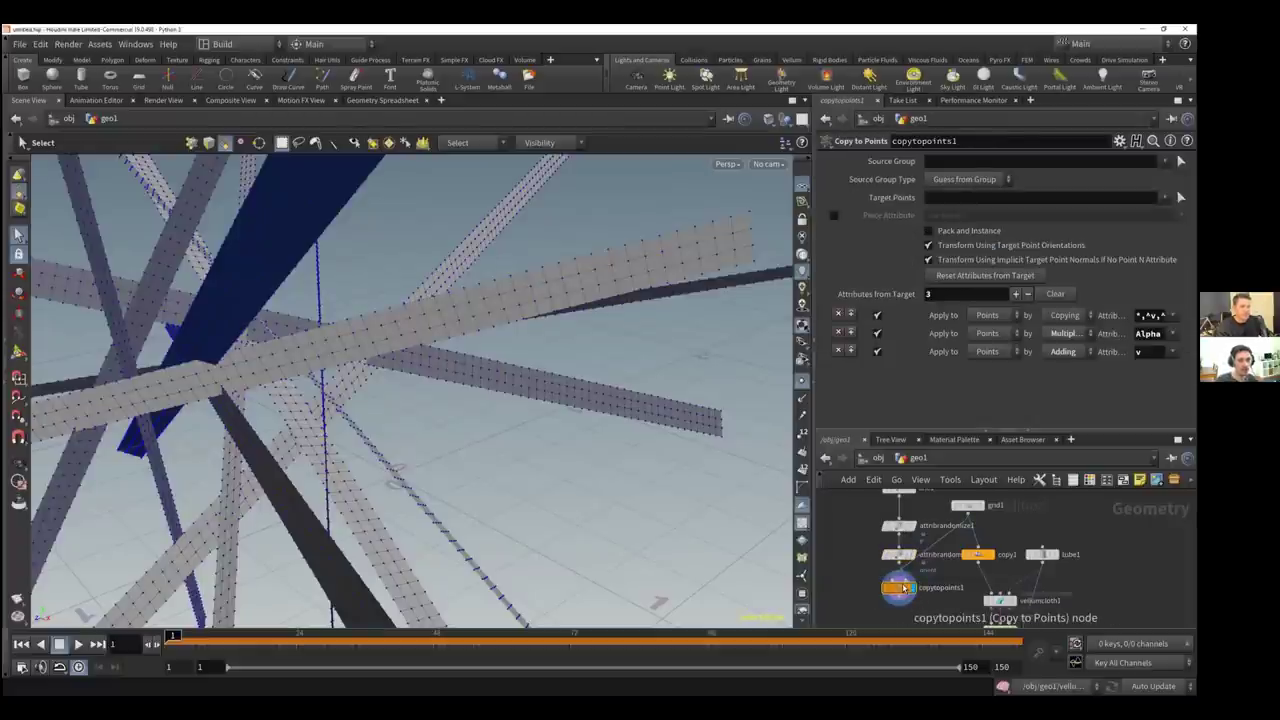
left_click(1186, 141)
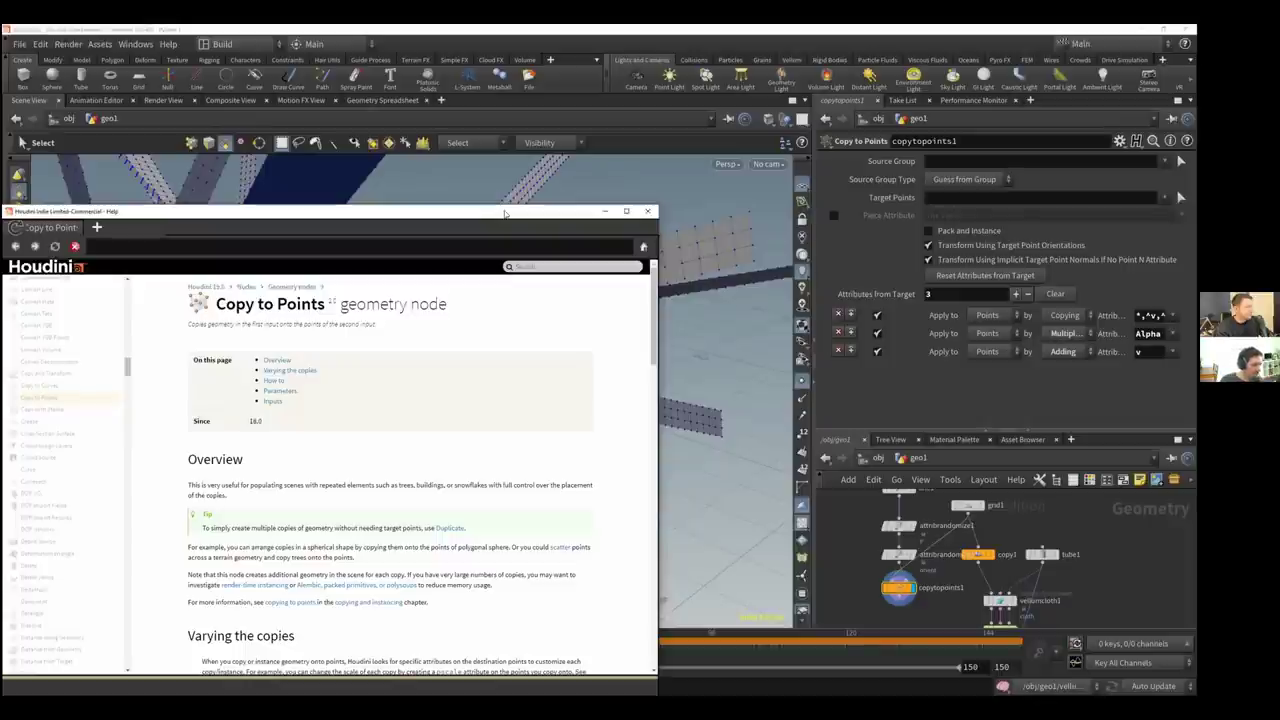
left_click_drag(505, 213, 658, 174)
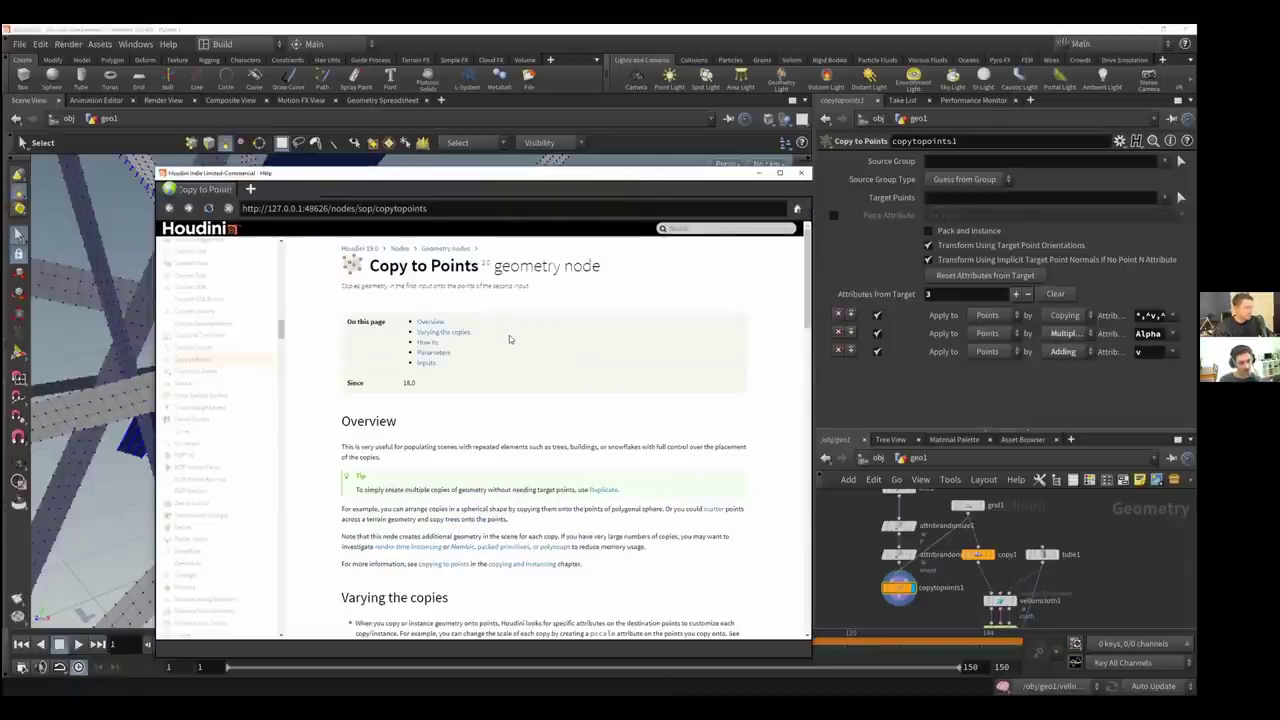
scroll(509, 339, "down", 2)
scroll(509, 339, "down", 2)
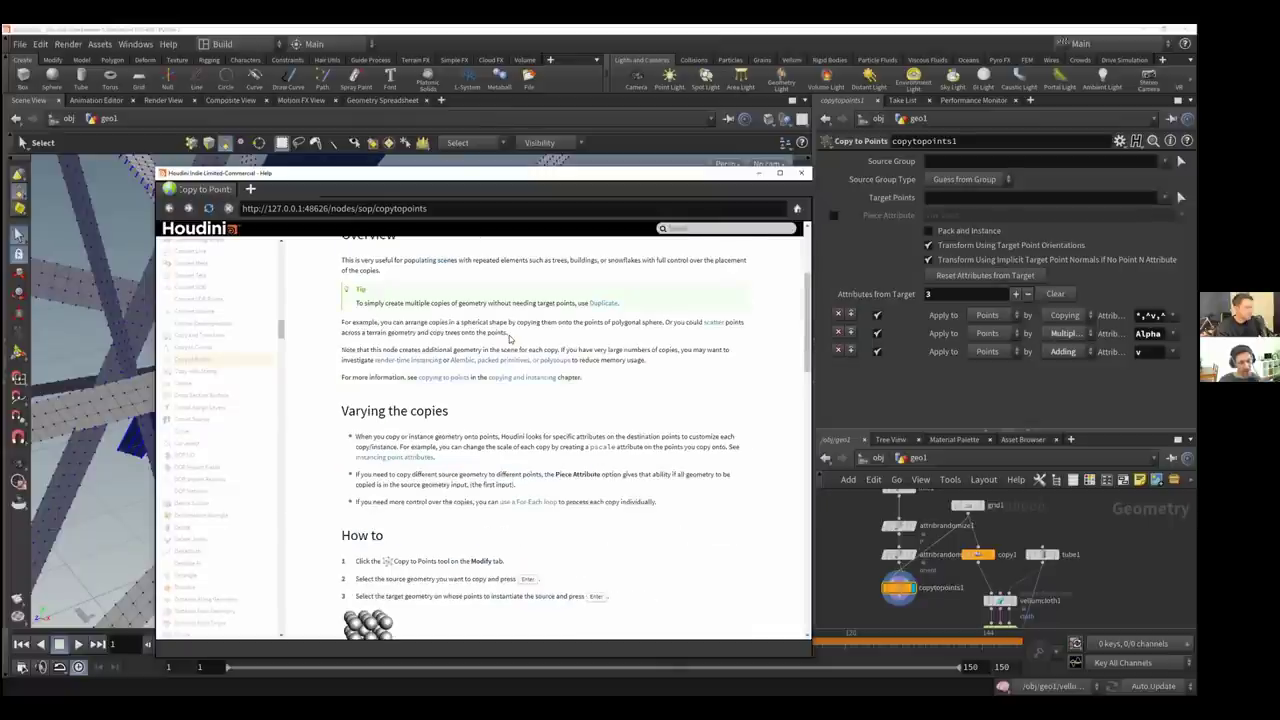
scroll(509, 339, "down", 2)
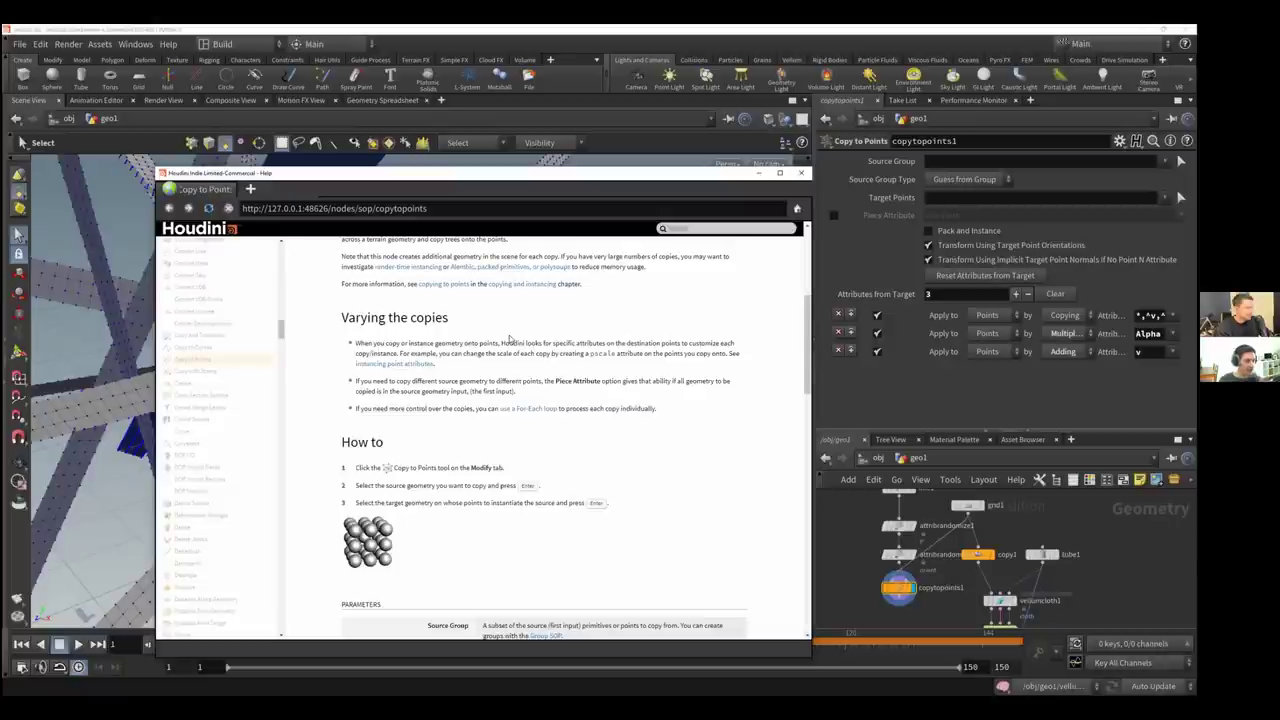
scroll(509, 339, "down", 3)
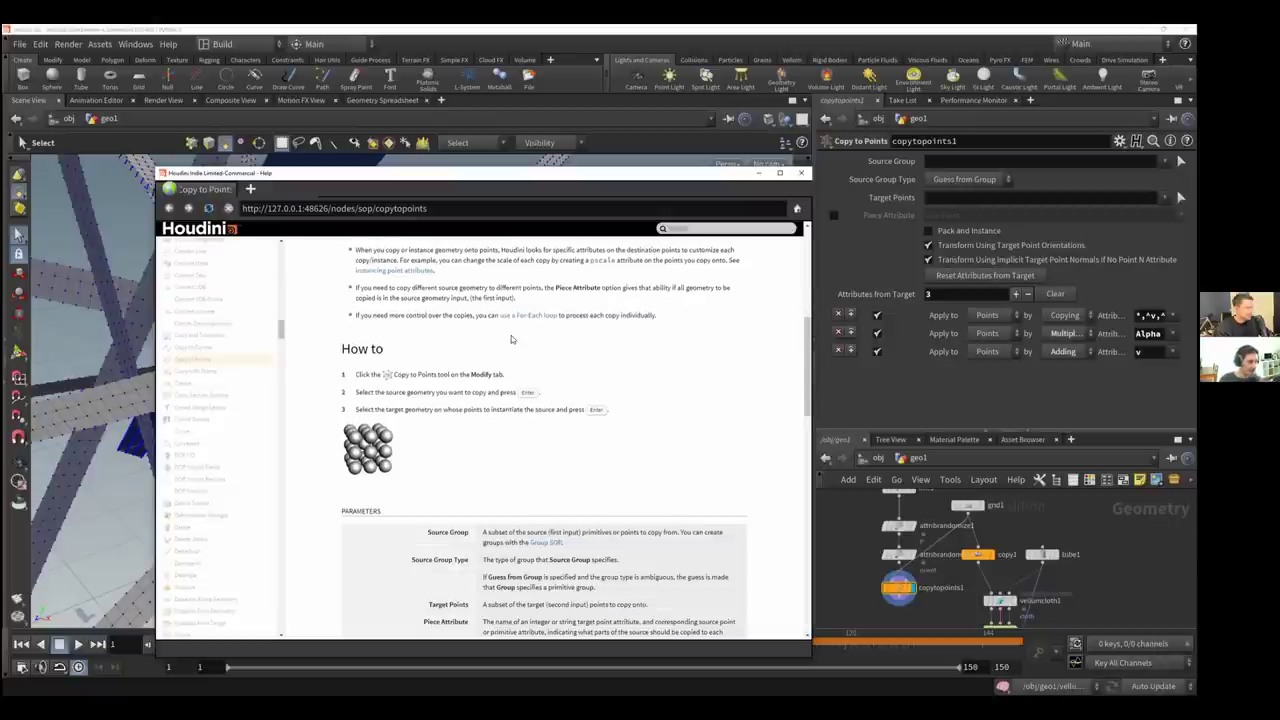
scroll(511, 339, "up", 7)
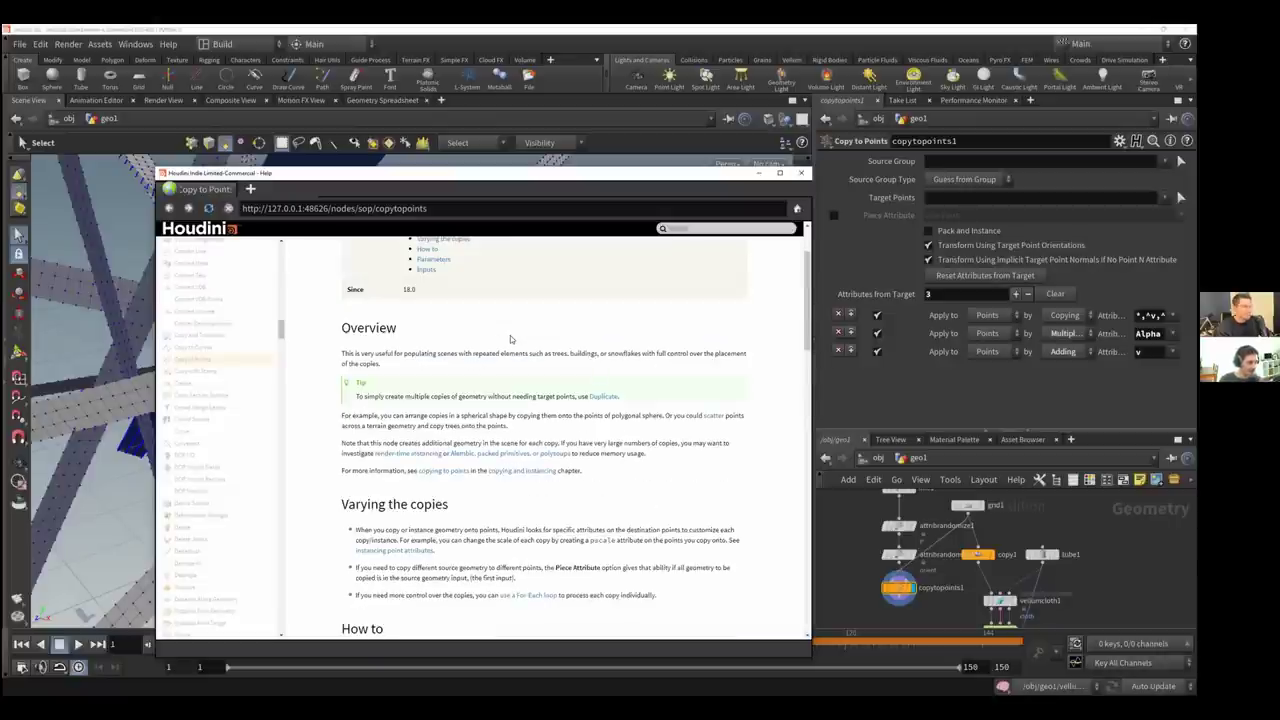
scroll(510, 335, "up", 2)
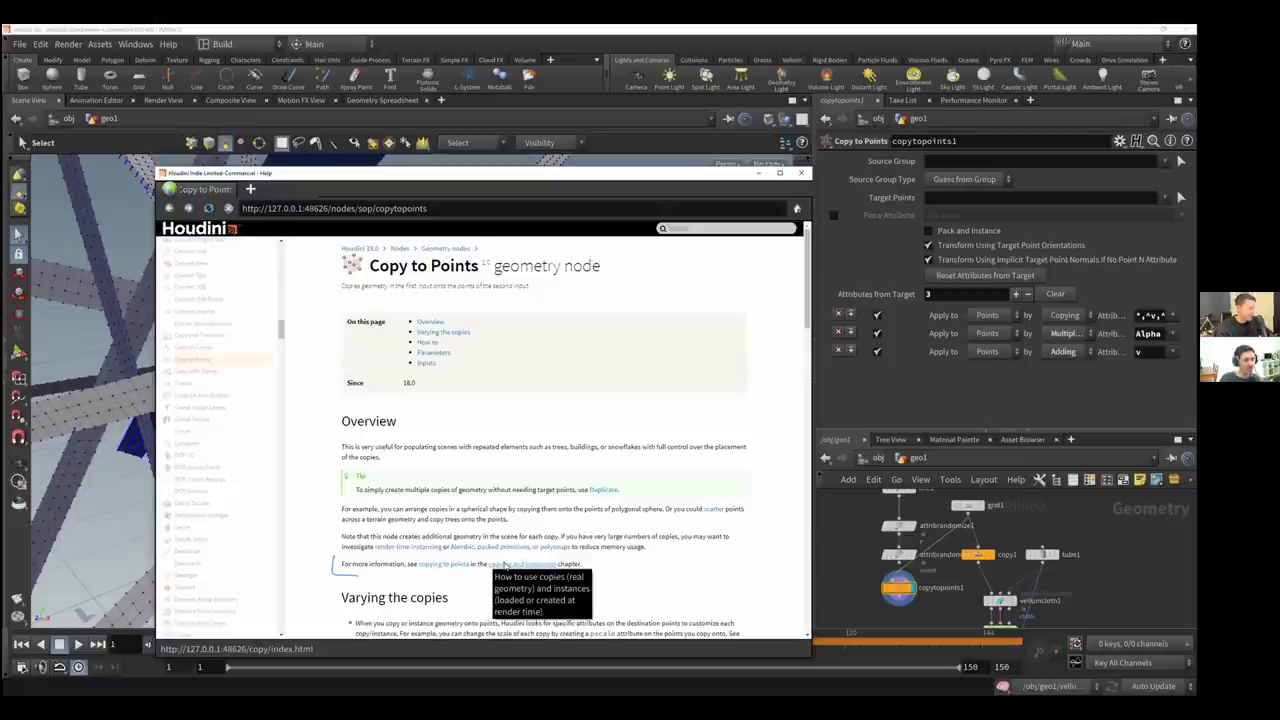
Follow the help link on copying to points and go to the section on transforming the copies
left_click(446, 564)
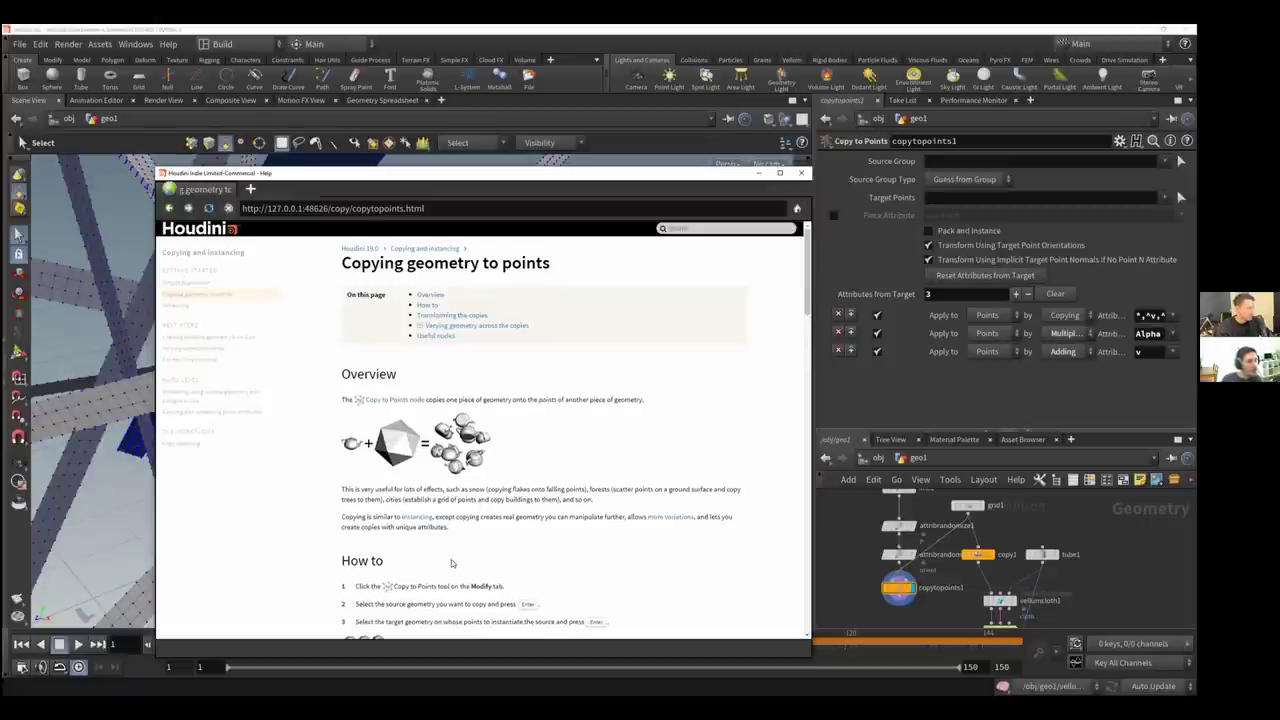
scroll(491, 478, "down", 1)
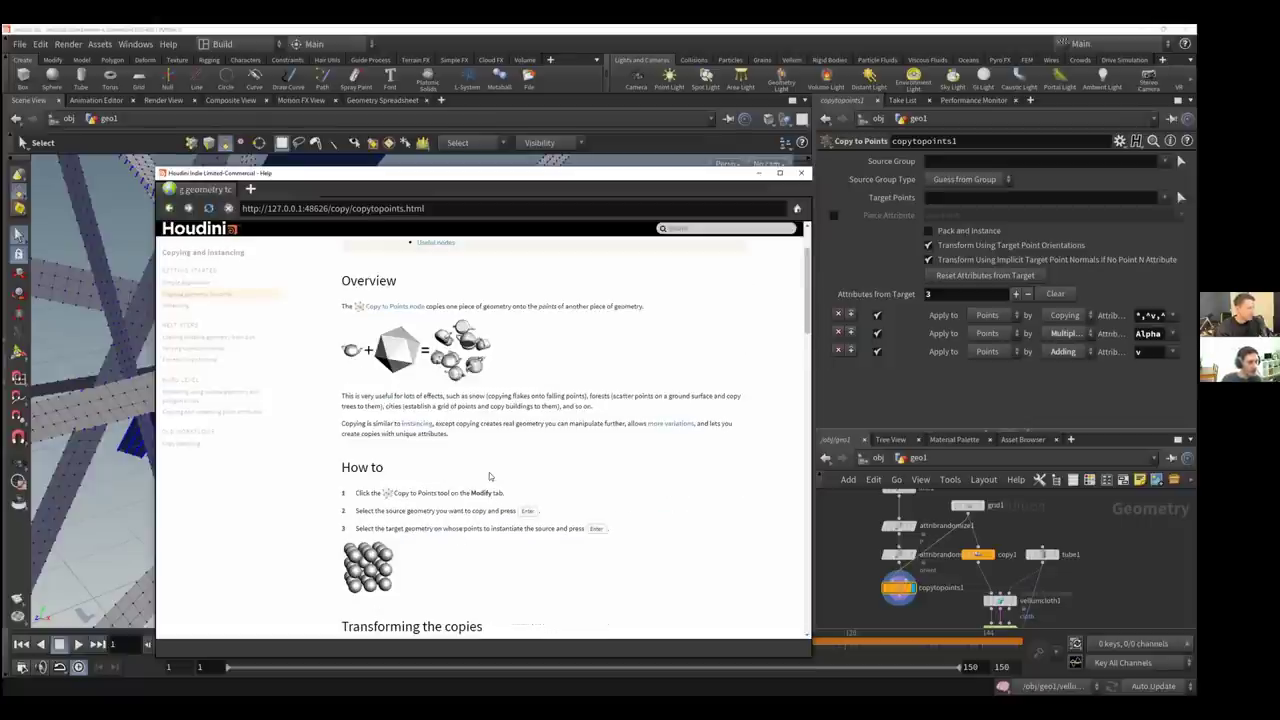
scroll(489, 477, "down", 1)
scroll(449, 457, "down", 1)
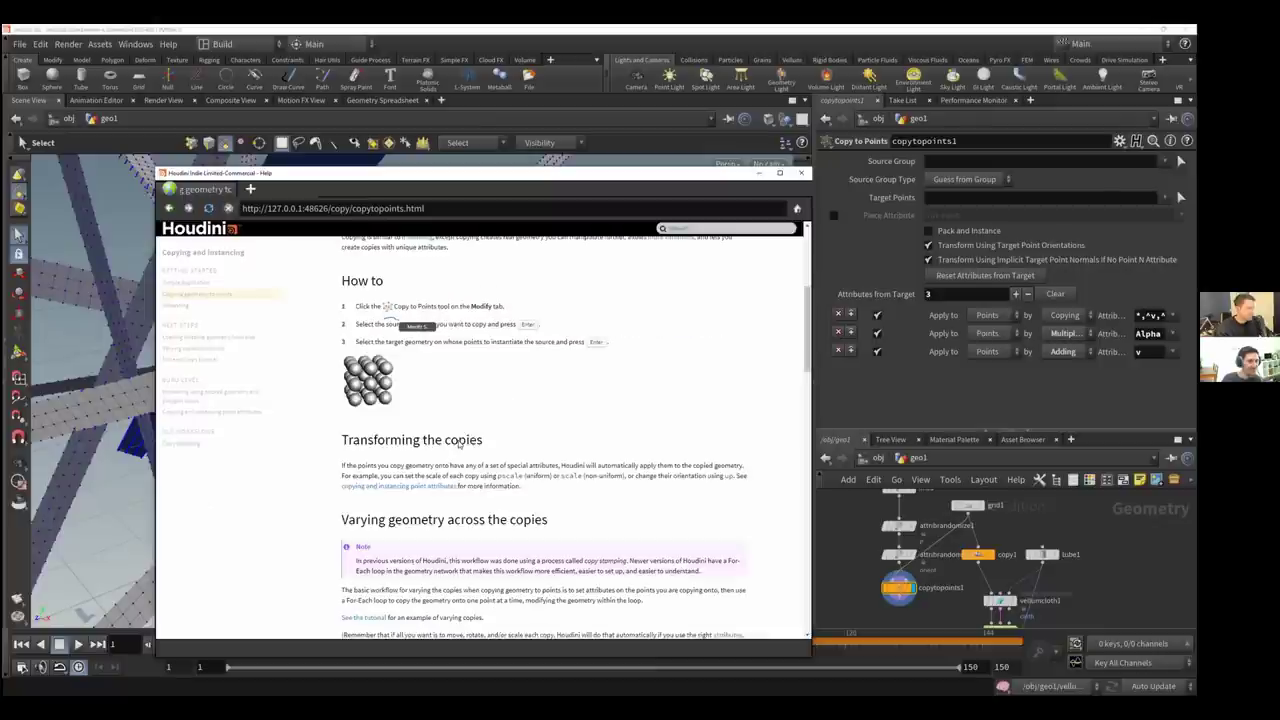
scroll(490, 430, "up", 3)
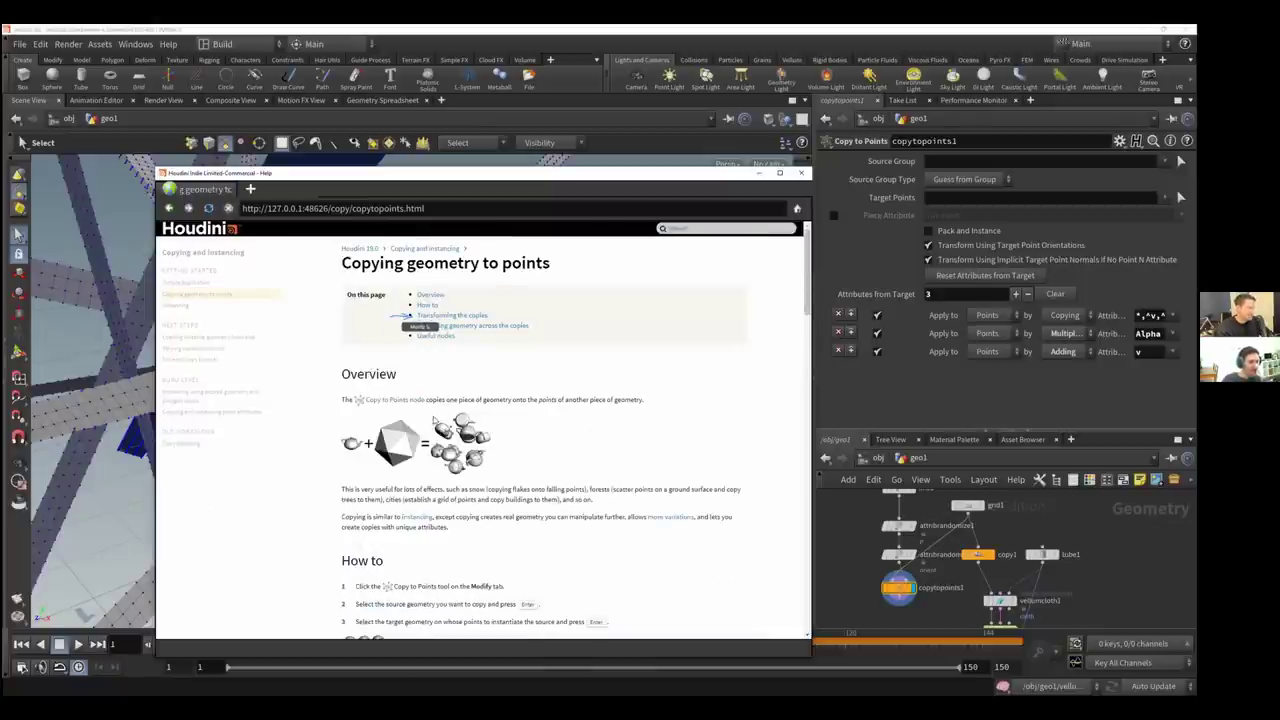
left_click(466, 316)
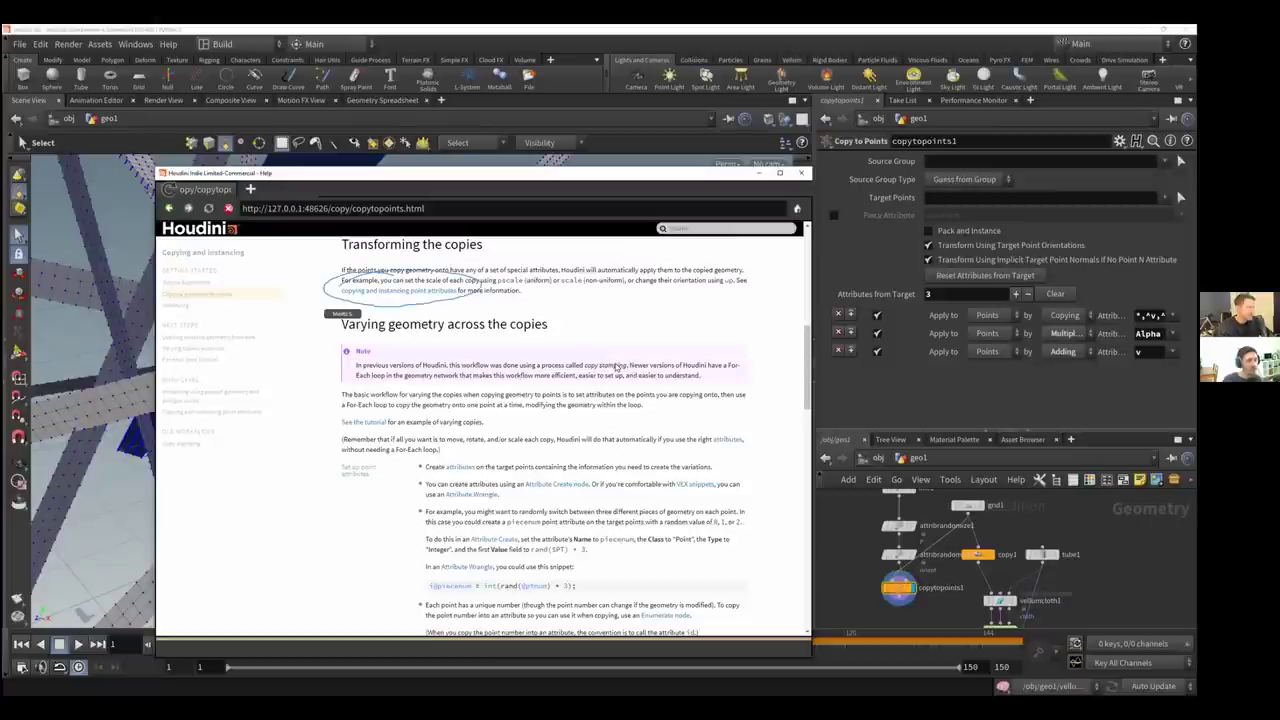
Open the help page on copying and instancing point attributes, review the attribute table, and close the help
left_click(393, 291)
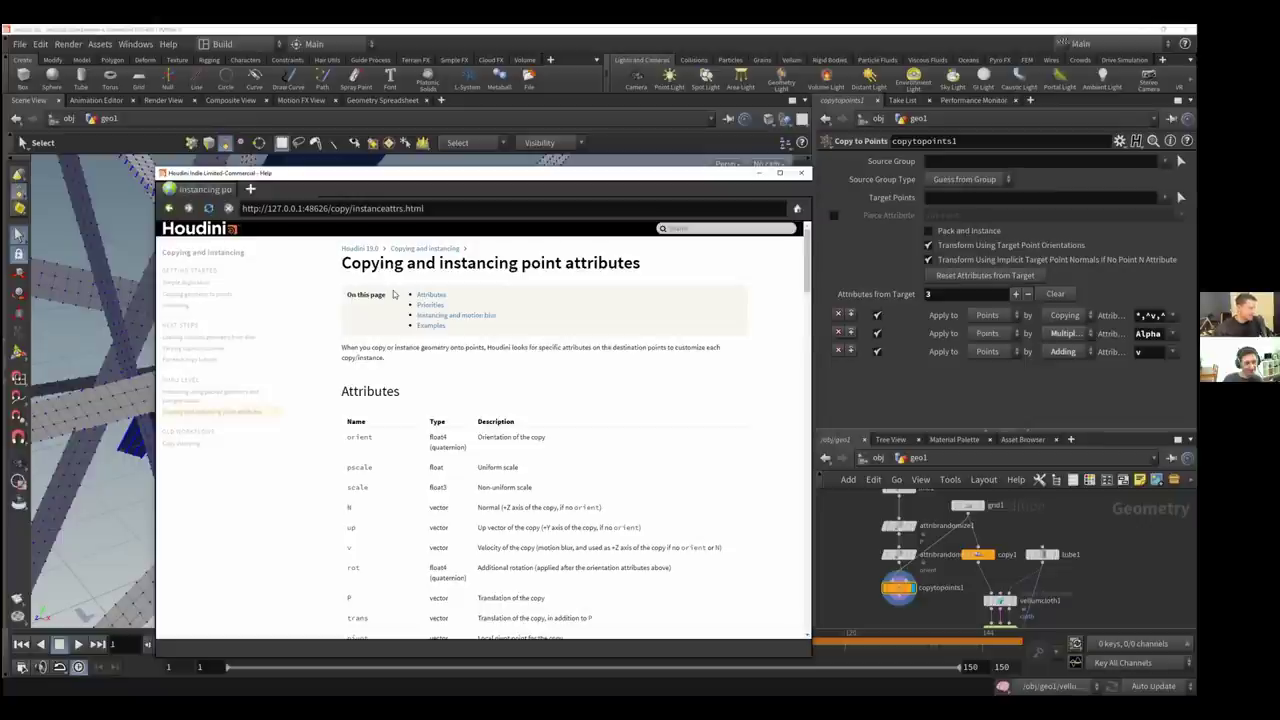
scroll(408, 436, "down", 2)
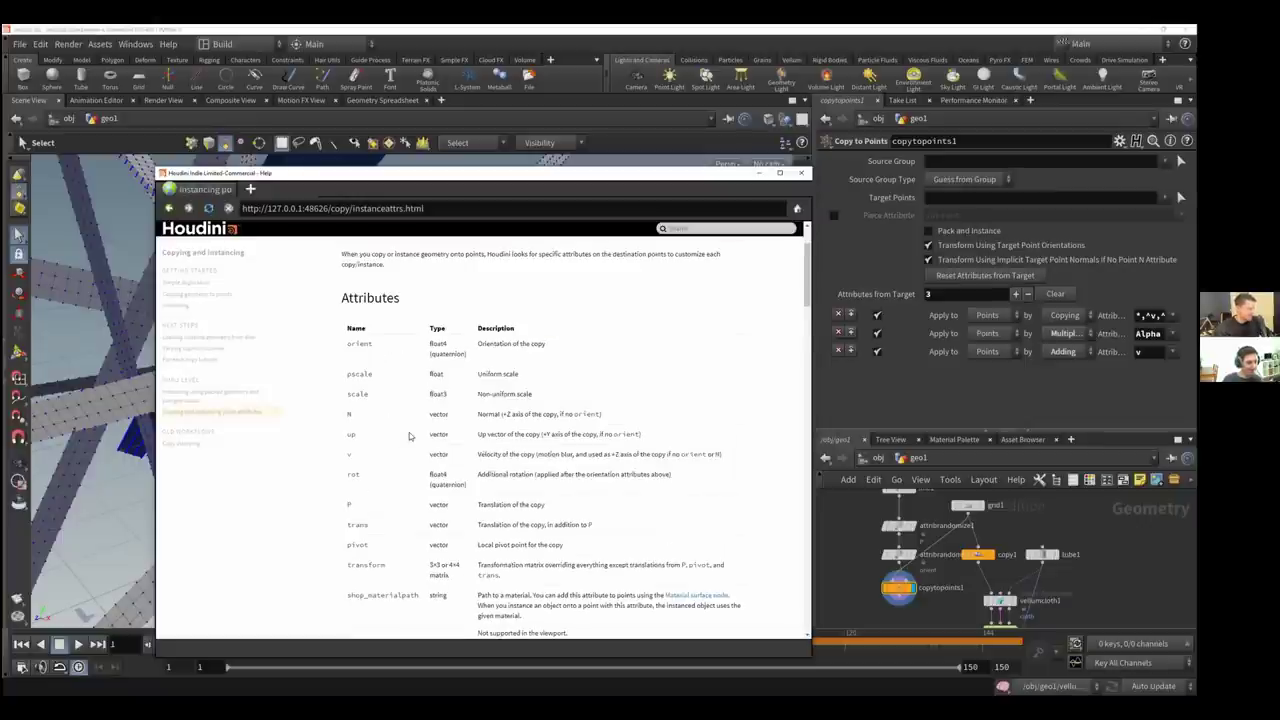
scroll(408, 436, "down", 2)
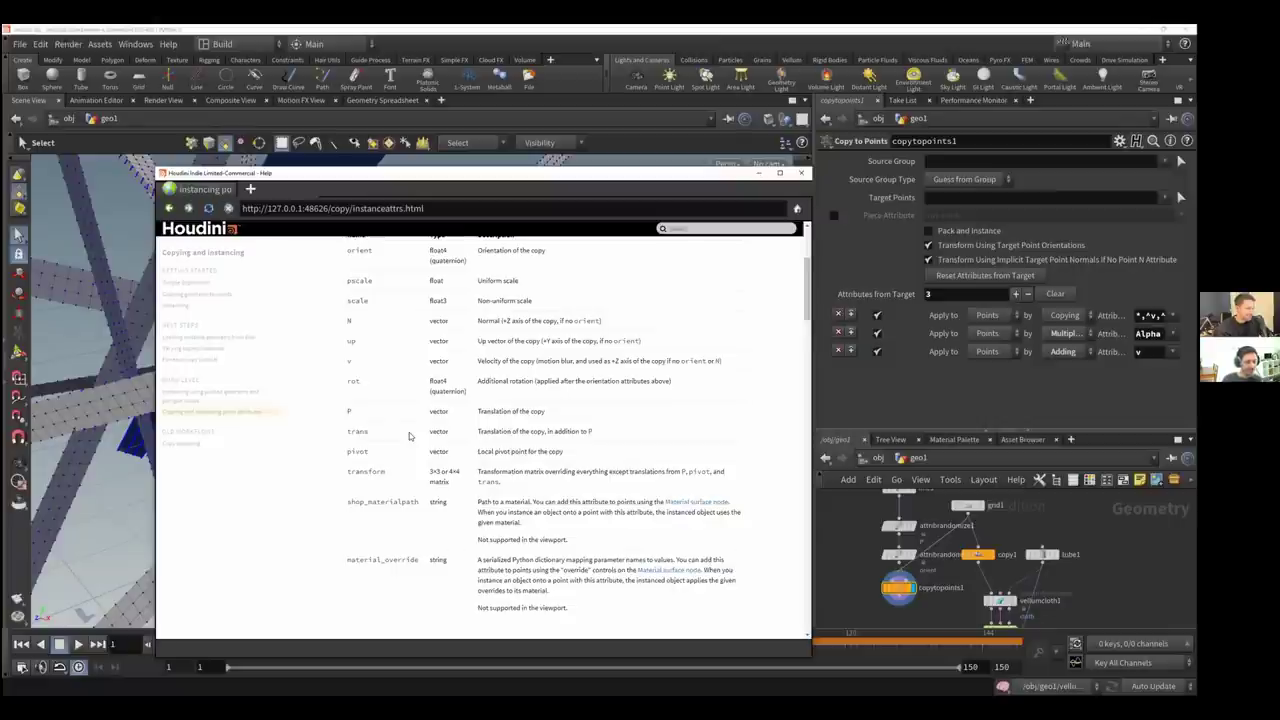
scroll(409, 437, "down", 2)
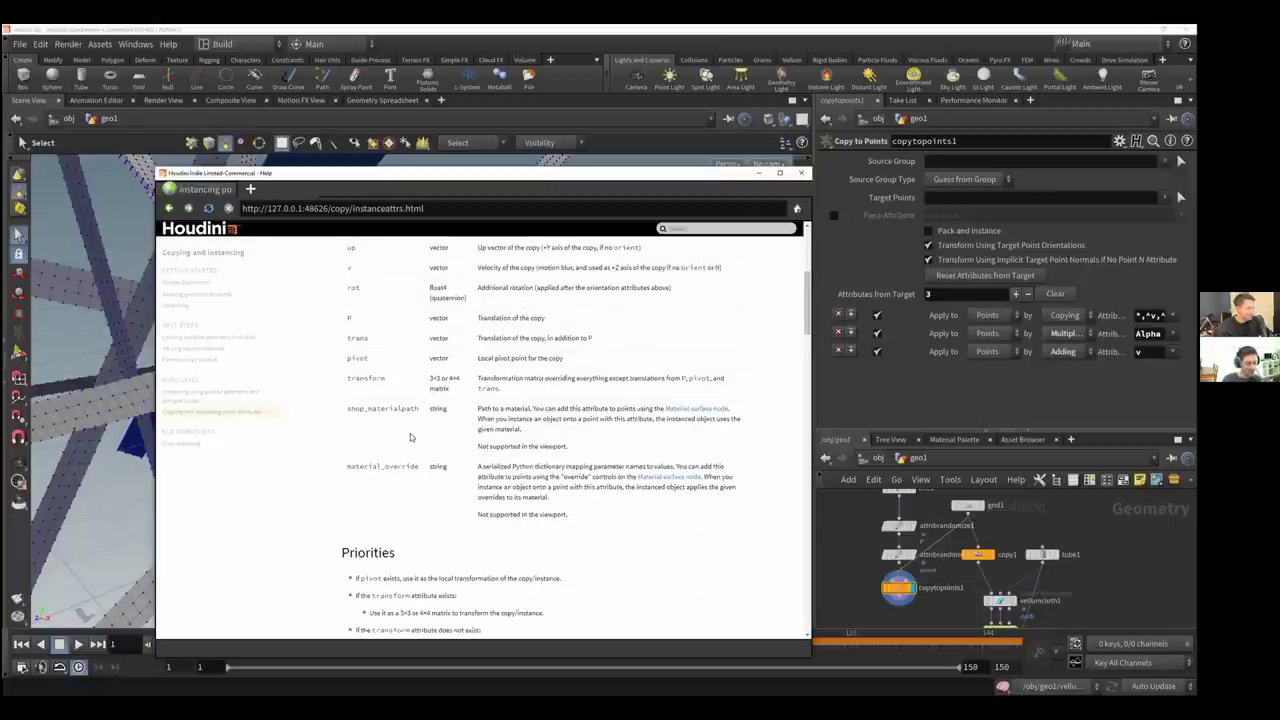
scroll(409, 437, "up", 2)
scroll(409, 437, "up", 2)
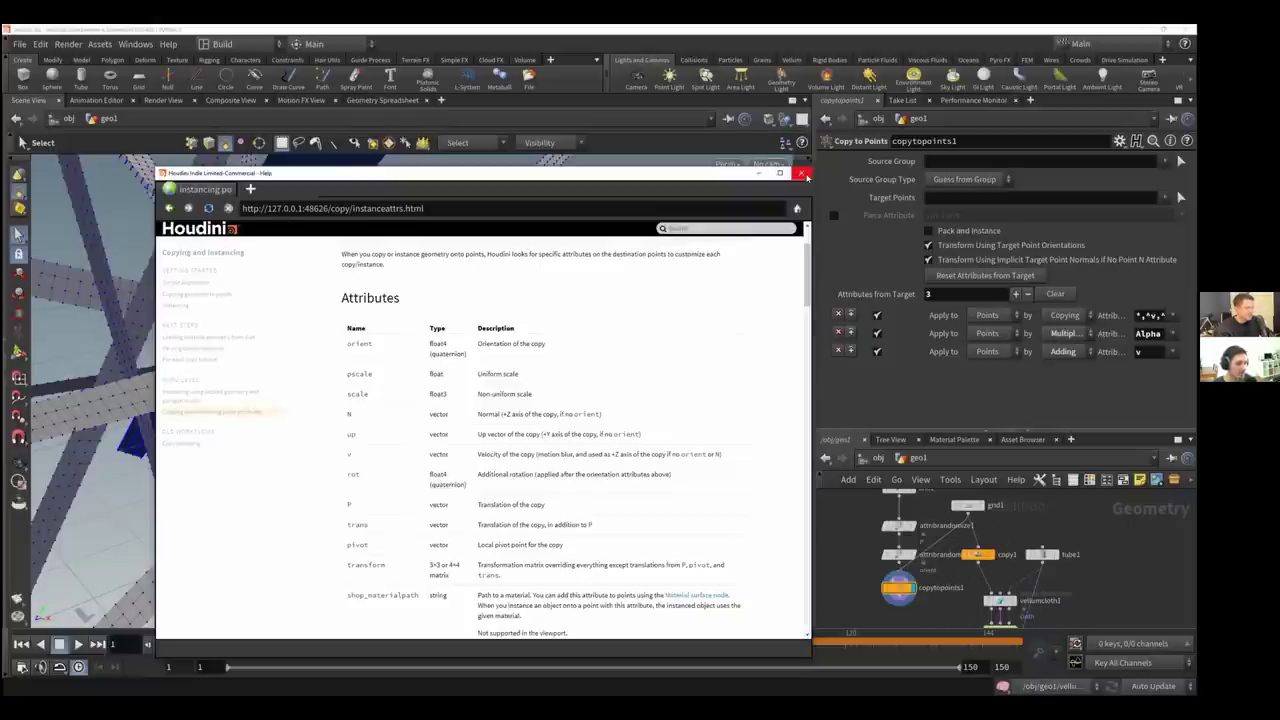
left_click(802, 175)
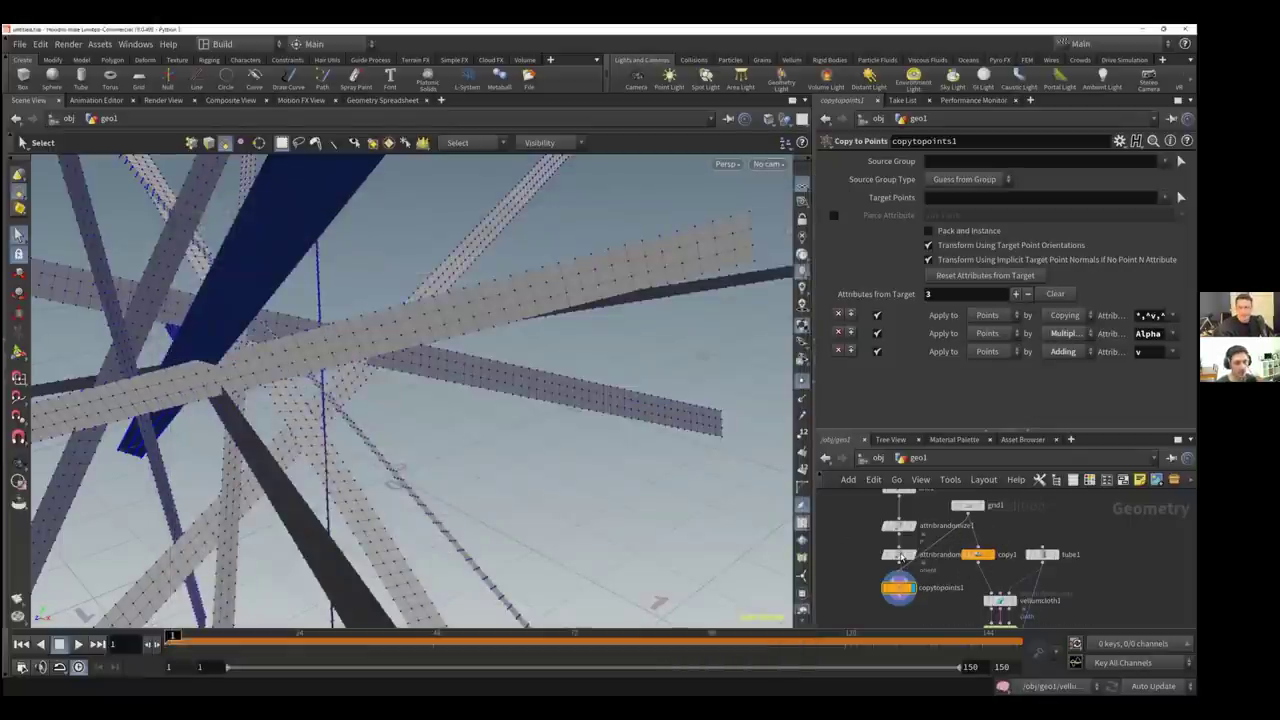
Connect the Copy to Points output to the first input of the Vellum cloth node
mouse_move(901, 557)
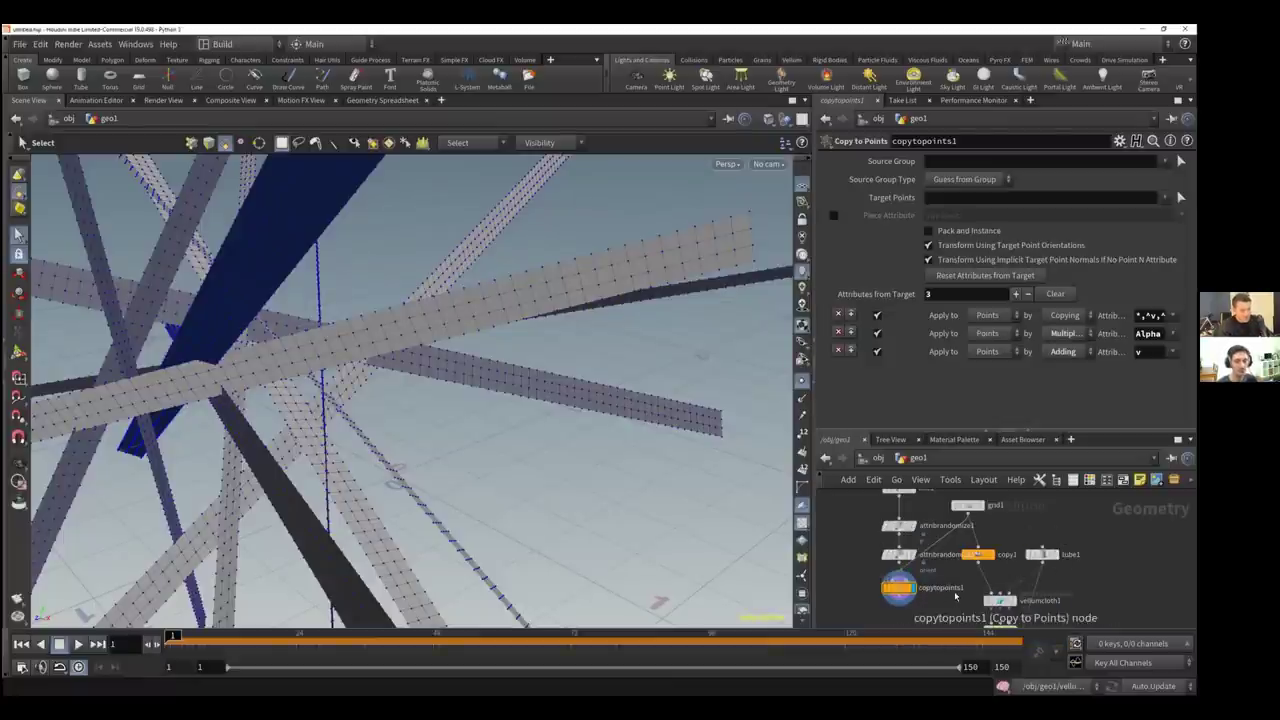
middle_click_drag(955, 596, 928, 553)
left_click_drag(873, 555, 965, 550)
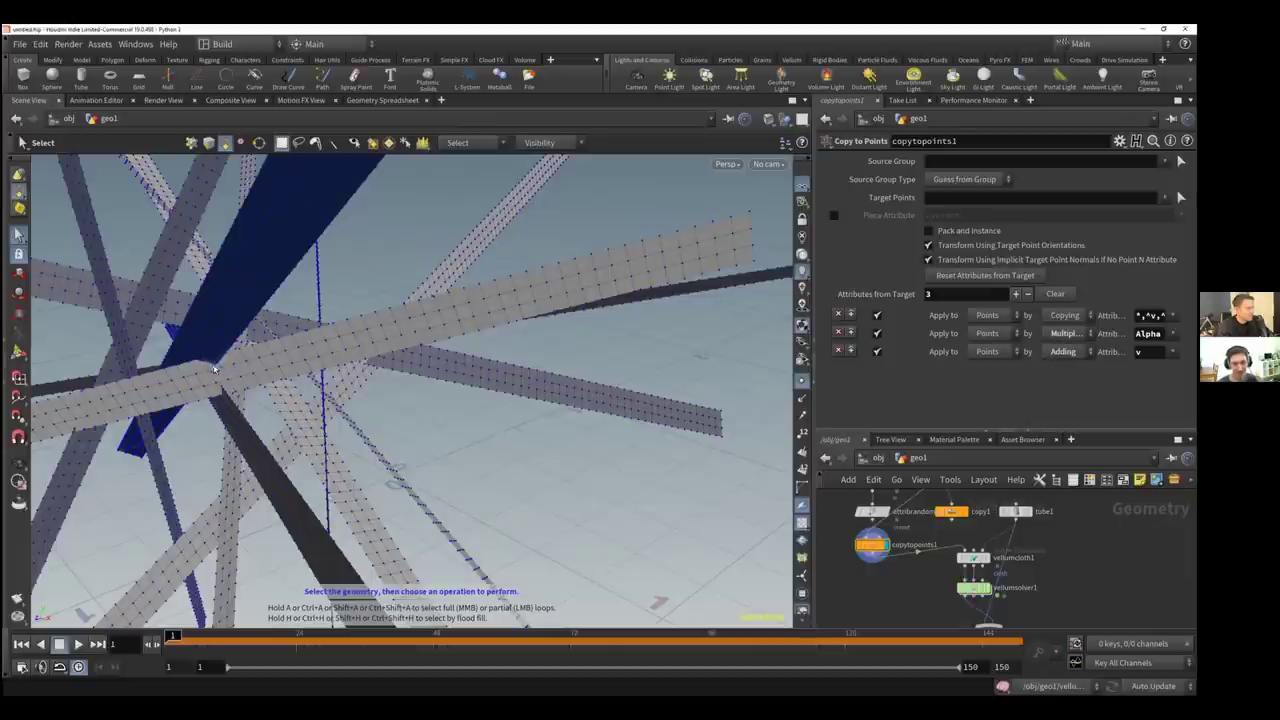
middle_click_drag(932, 594, 912, 543)
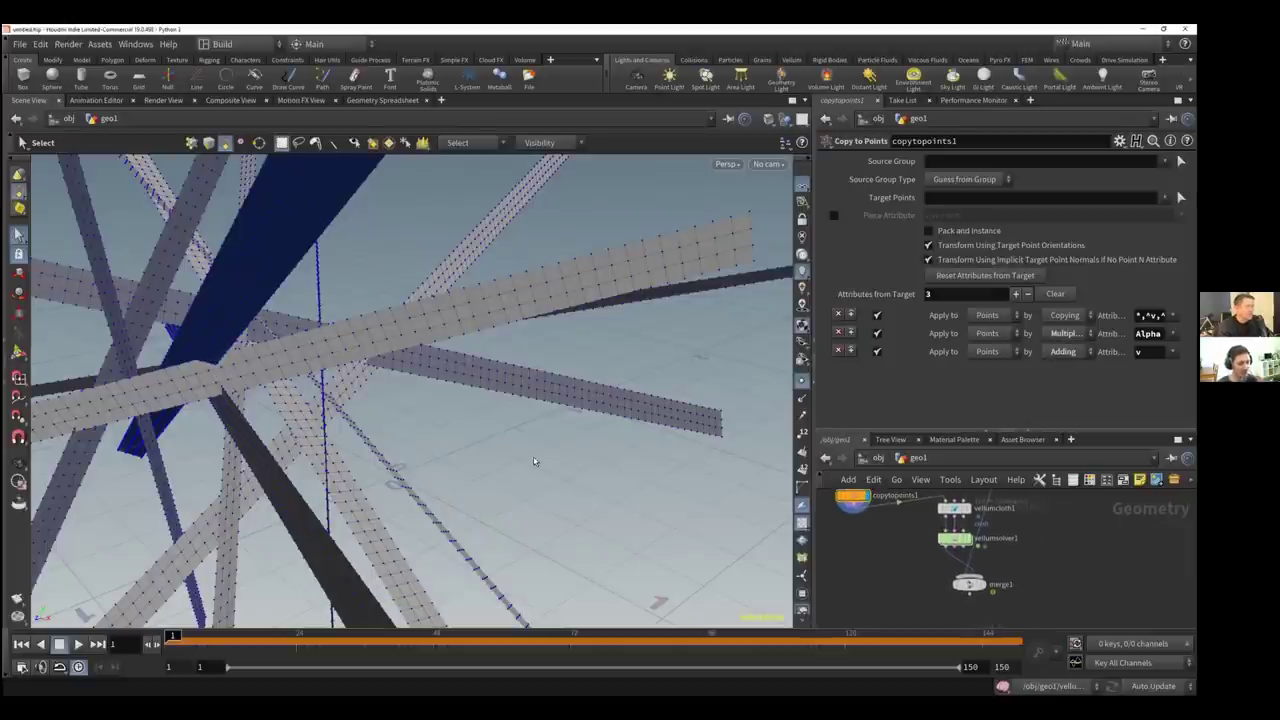
Examine up close where the randomly oriented strips intersect each other
key("Escape")
left_click_drag(223, 366, 334, 387)
left_click_drag(503, 363, 363, 507)
left_click_drag(427, 452, 421, 446)
right_click_drag(421, 446, 745, 233)
left_click_drag(718, 216, 665, 262)
key("Escape")
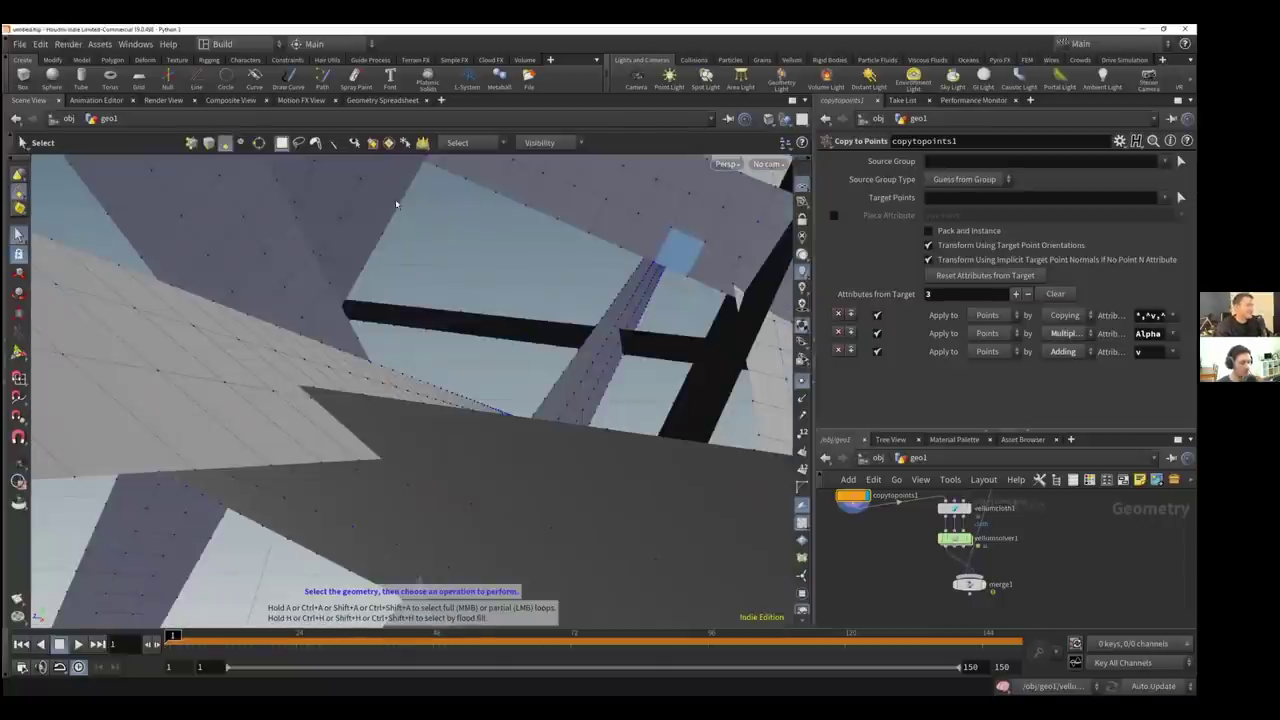
Save the scene to the Desktop folder as test.hip
key("ctrl+s")
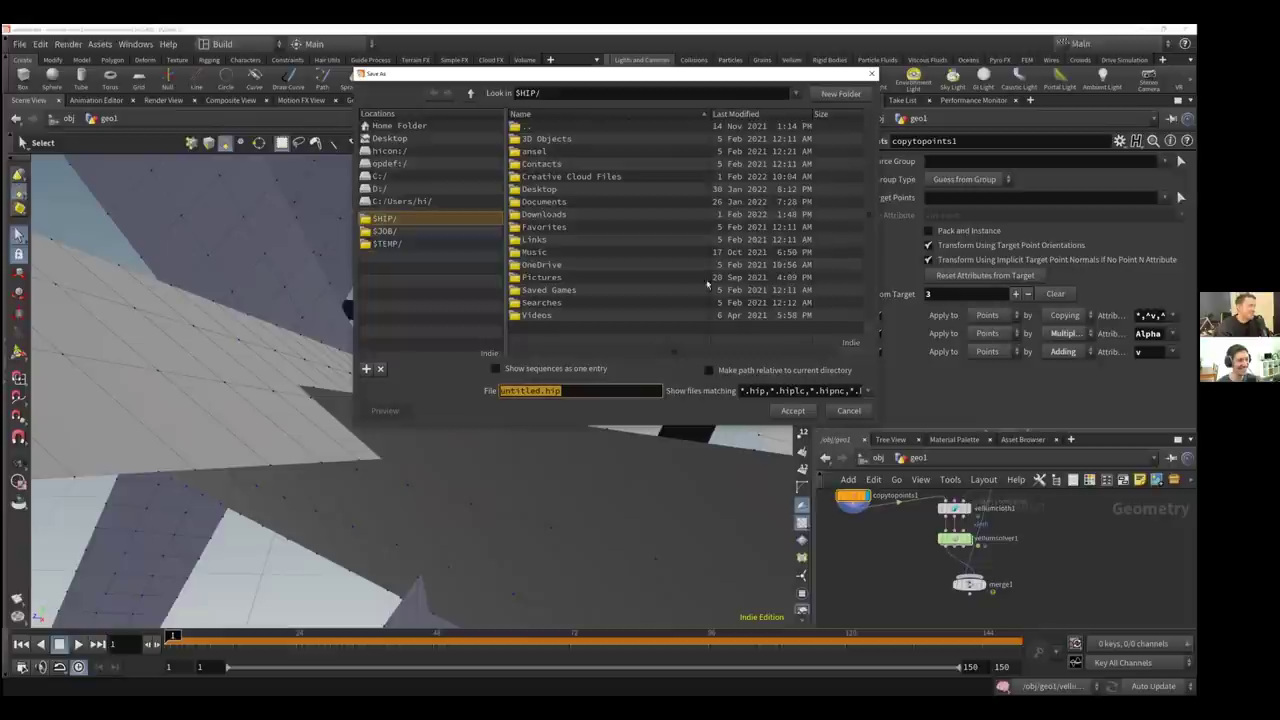
left_click(389, 139)
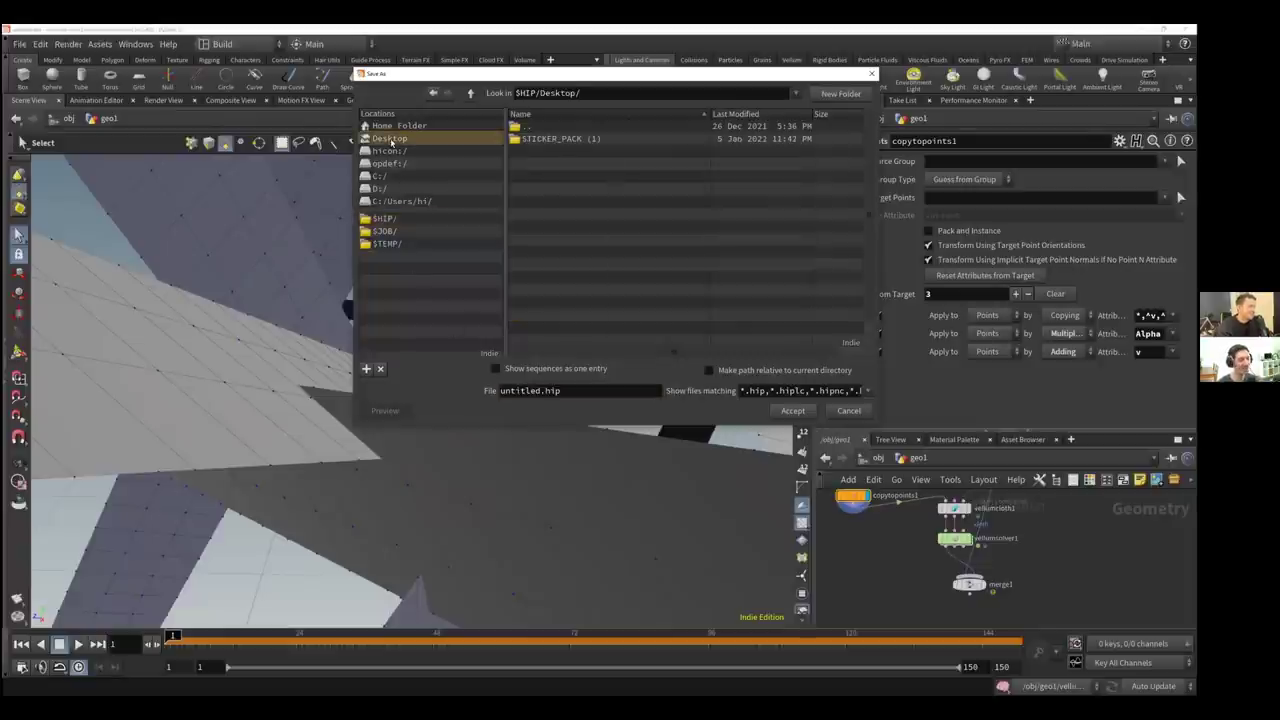
double_click(530, 390)
type("test")
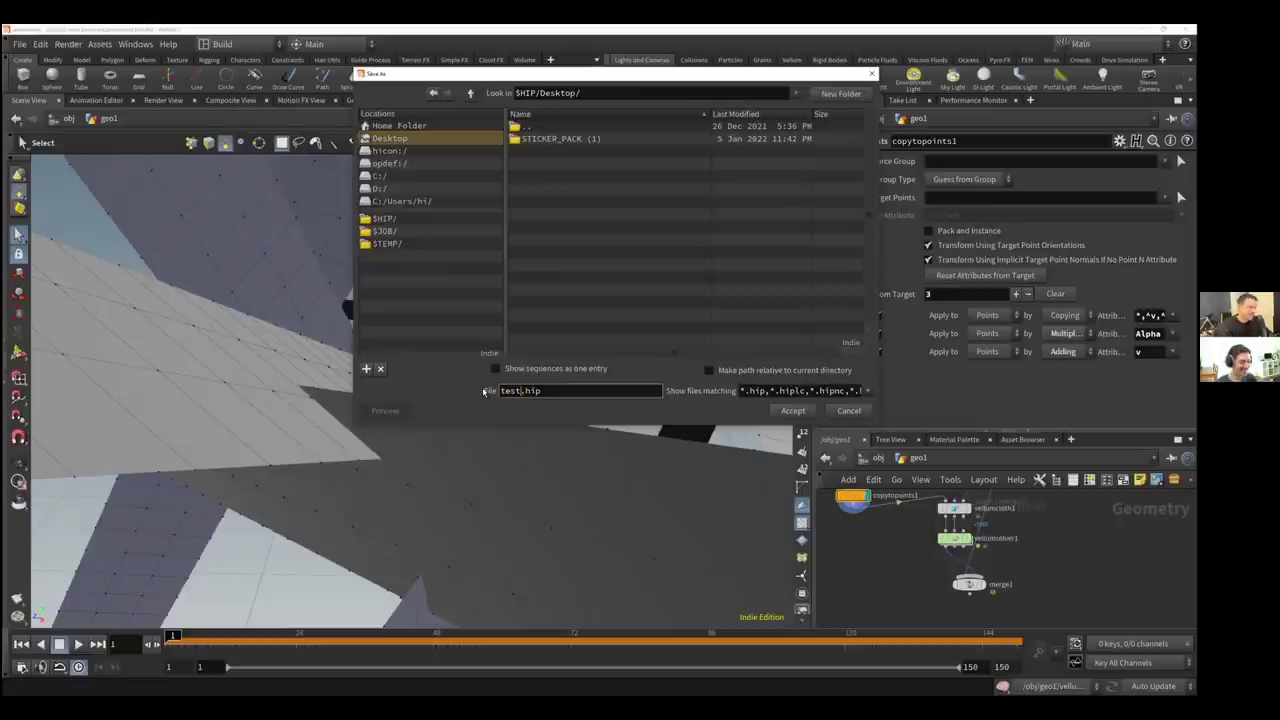
left_click(795, 410)
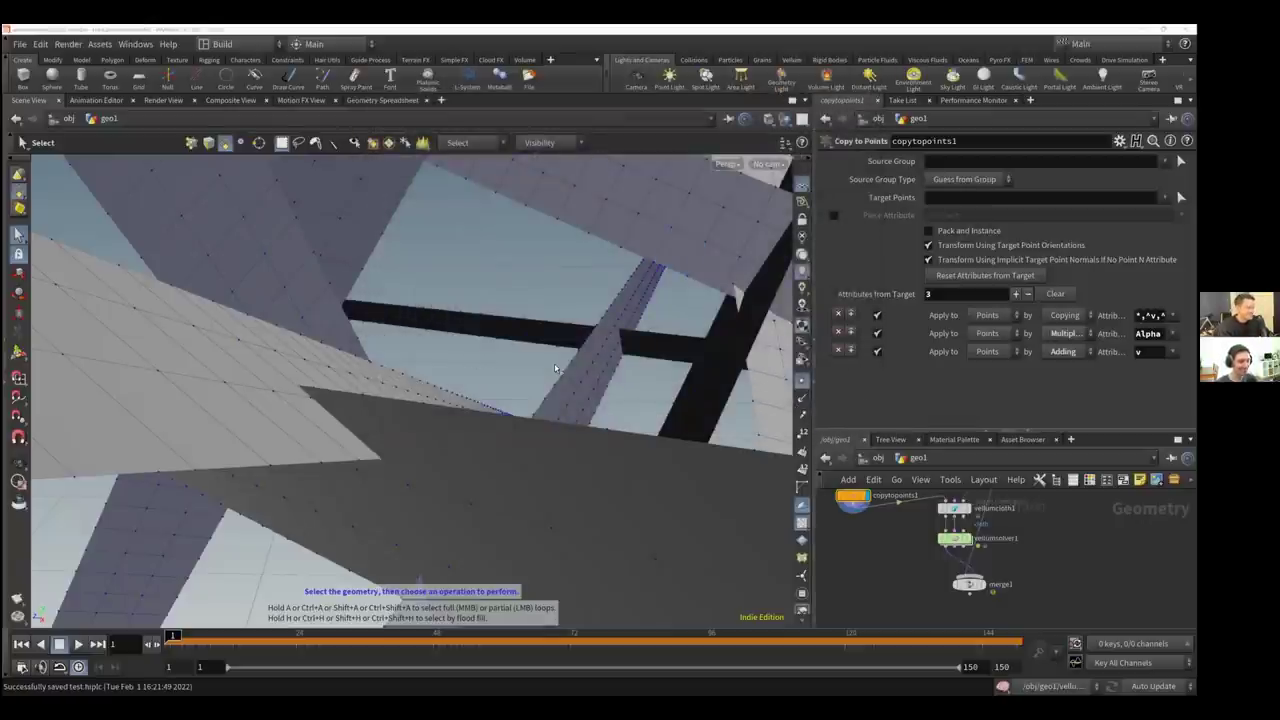
Inspect the overlapping strips from several angles, including the pointed corners where one strip cuts through another
key("2")
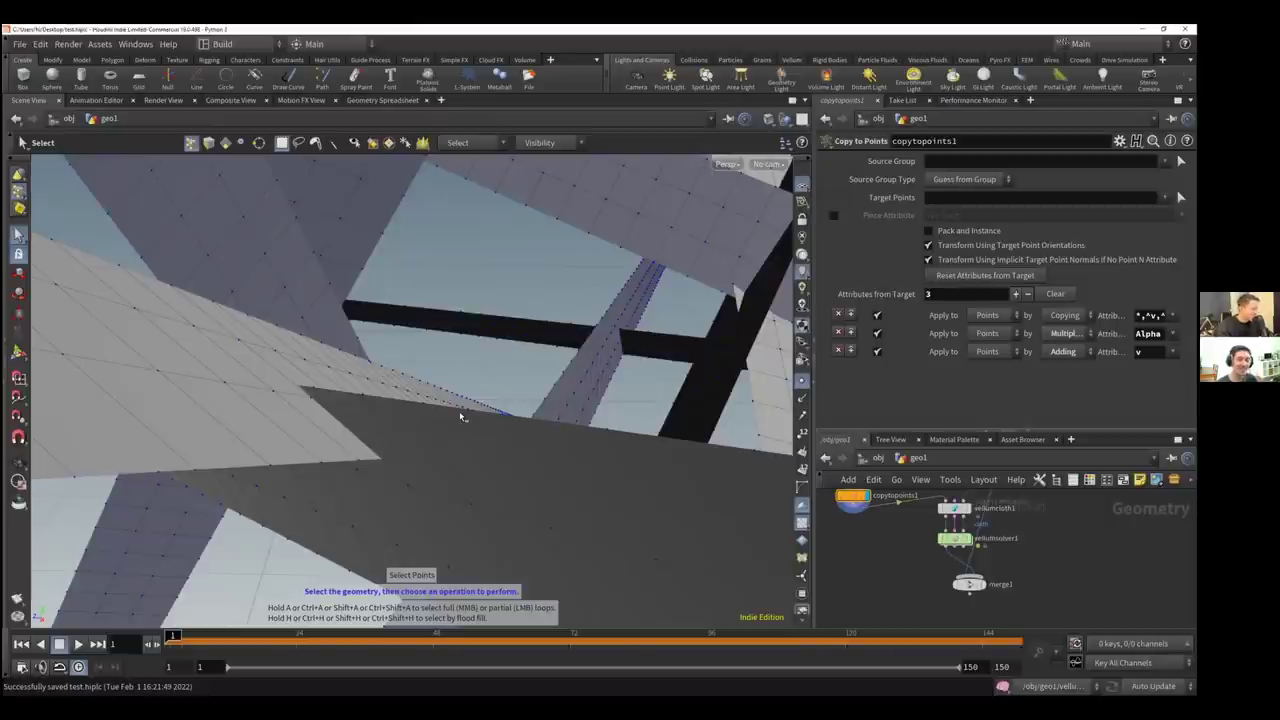
key("Escape")
left_click_drag(509, 346, 499, 349)
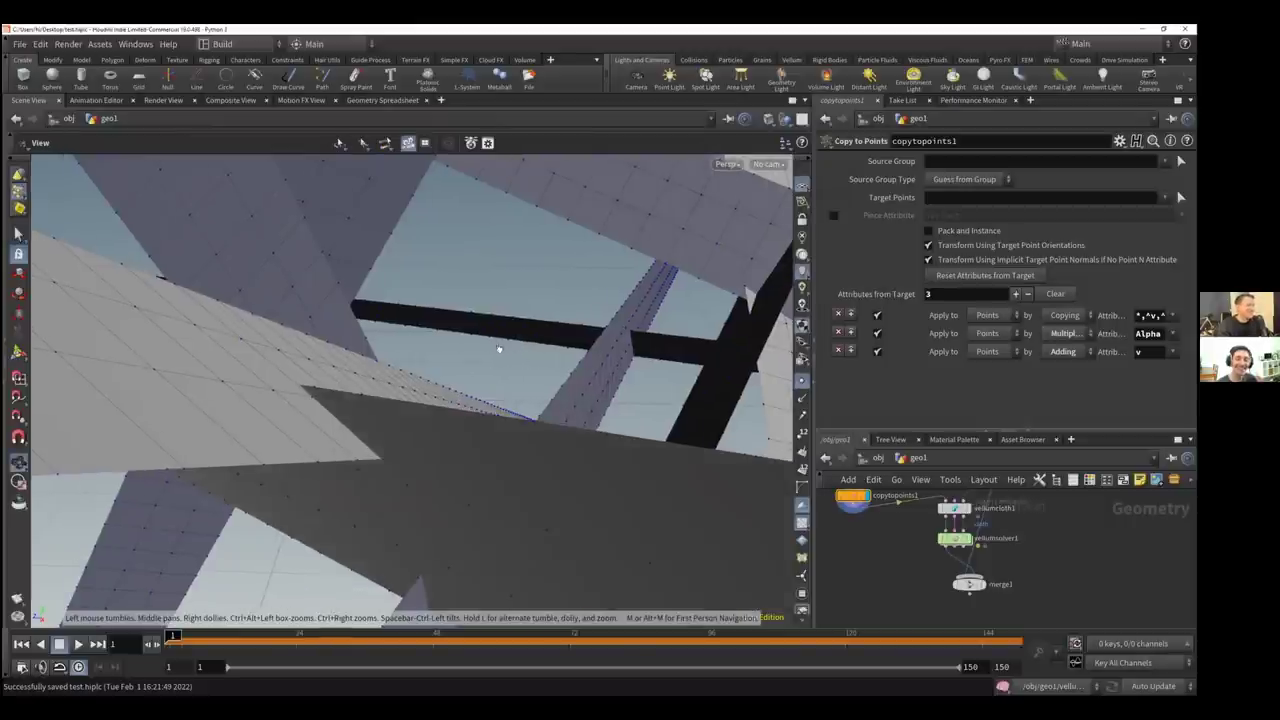
left_click_drag(93, 437, 8, 446)
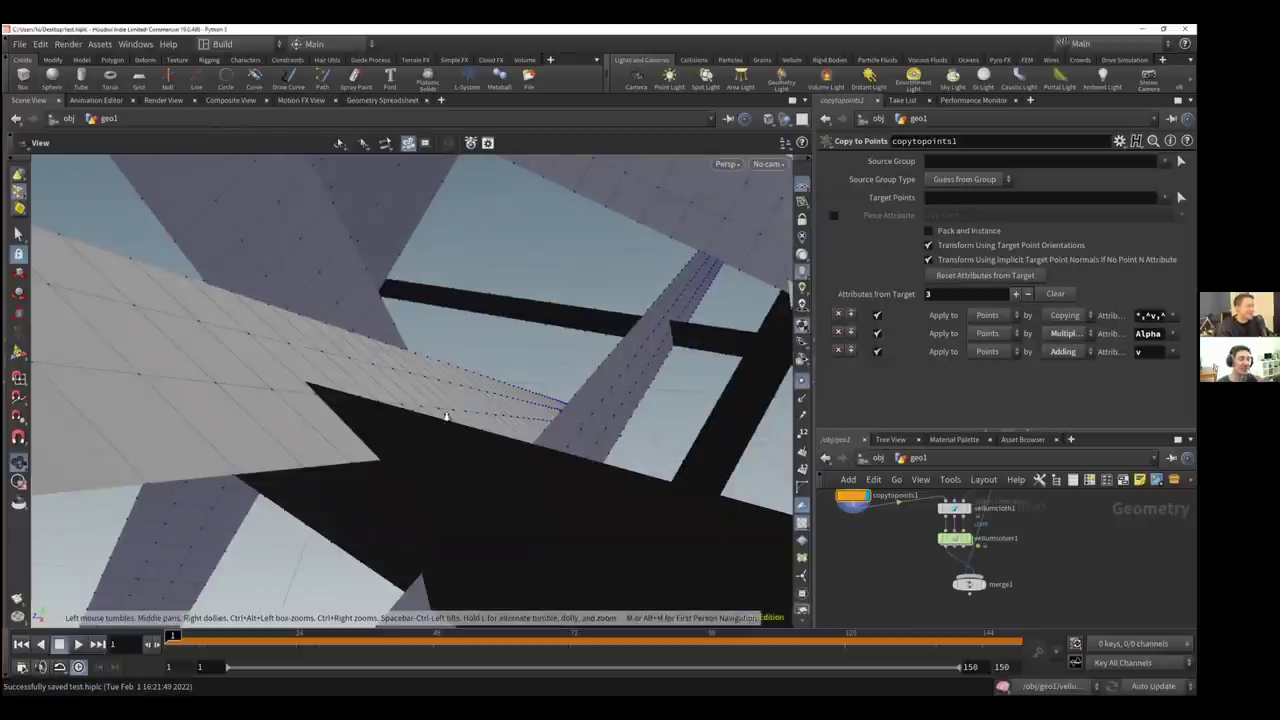
left_click_drag(447, 417, 351, 434)
left_click_drag(530, 380, 452, 333)
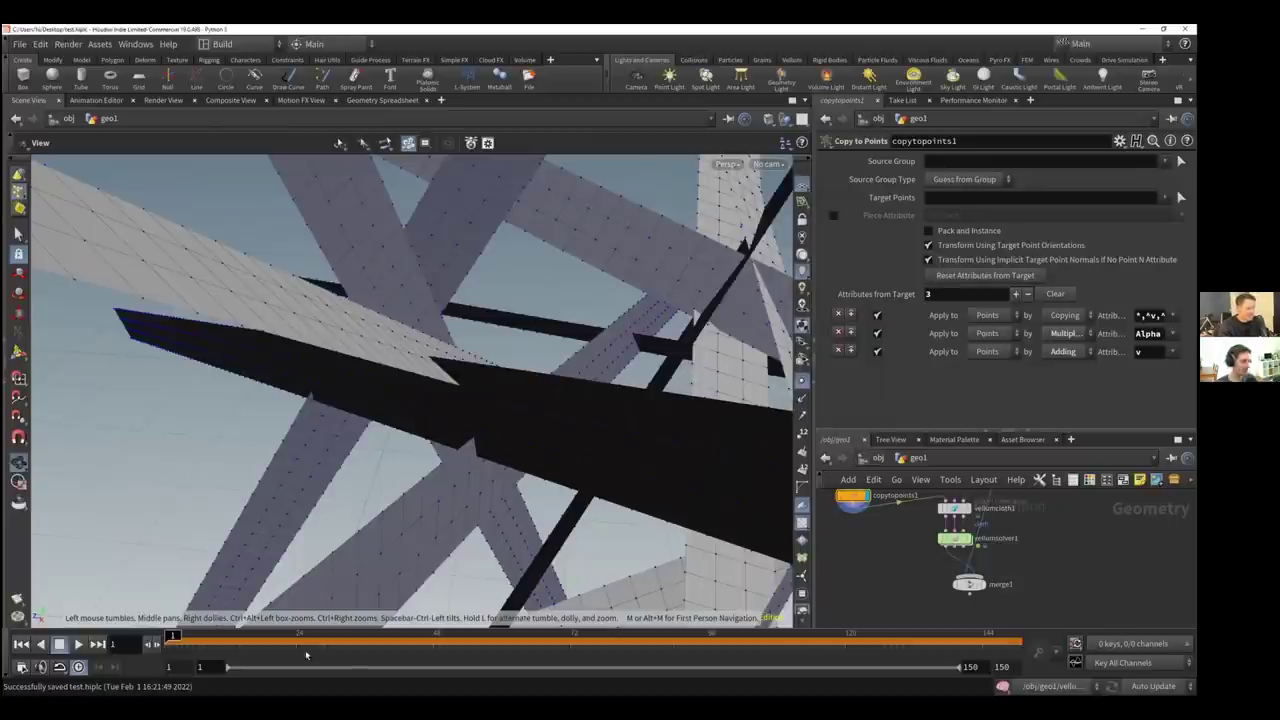
Display the merge1 output and play the Vellum simulation from frame 1 until the strips have draped over the tube
left_click(20, 645)
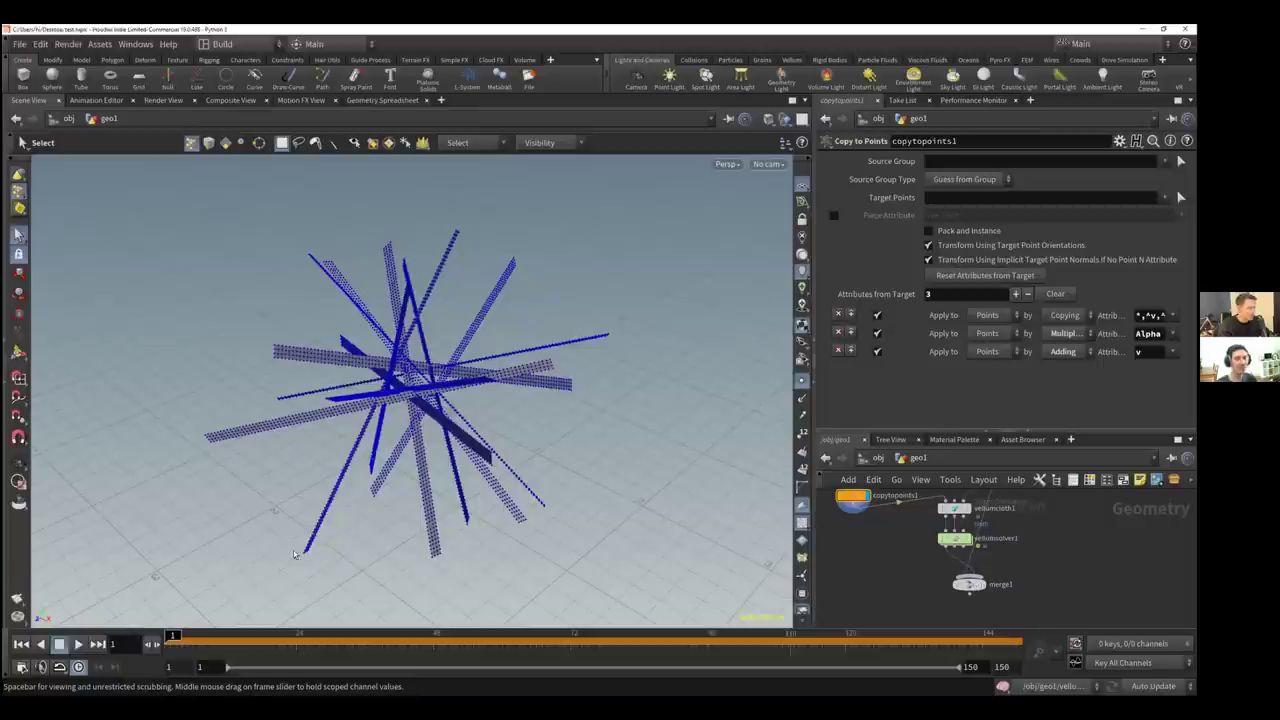
left_click(78, 644)
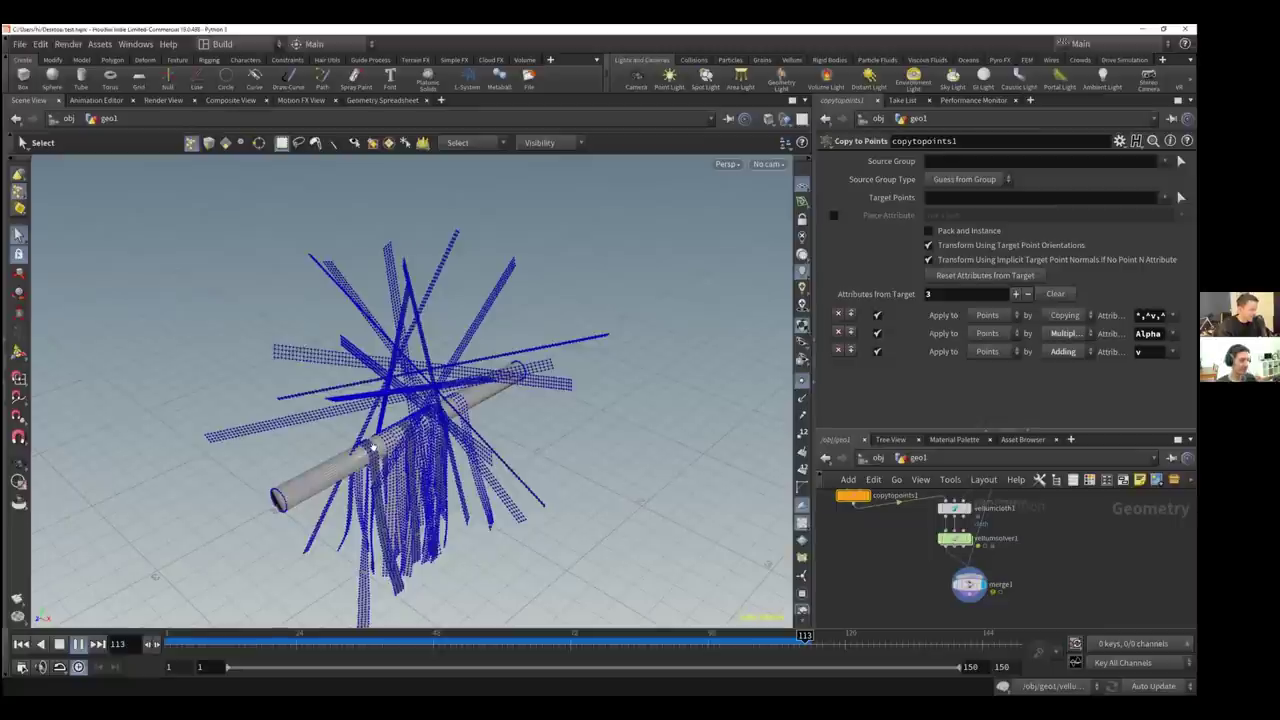
key("Escape")
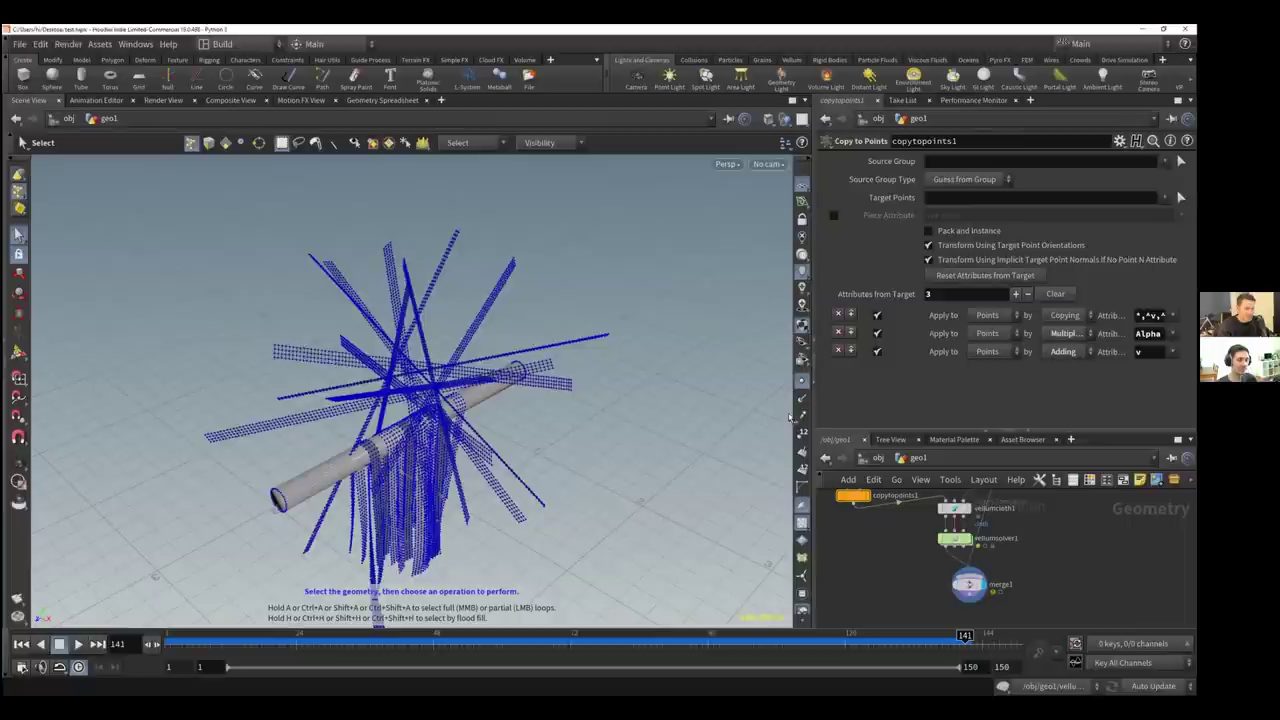
Hide the point markers in the viewport so the strips draped over the tube show without them
left_click(432, 346)
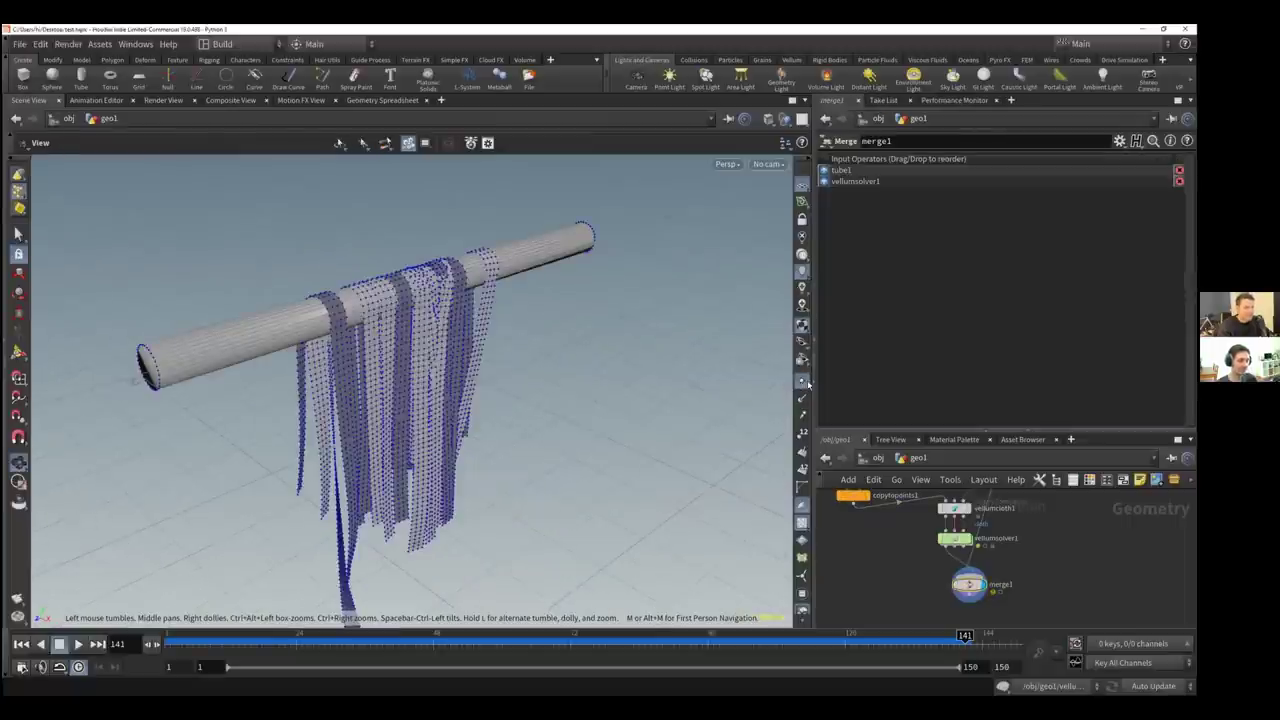
left_click(804, 385)
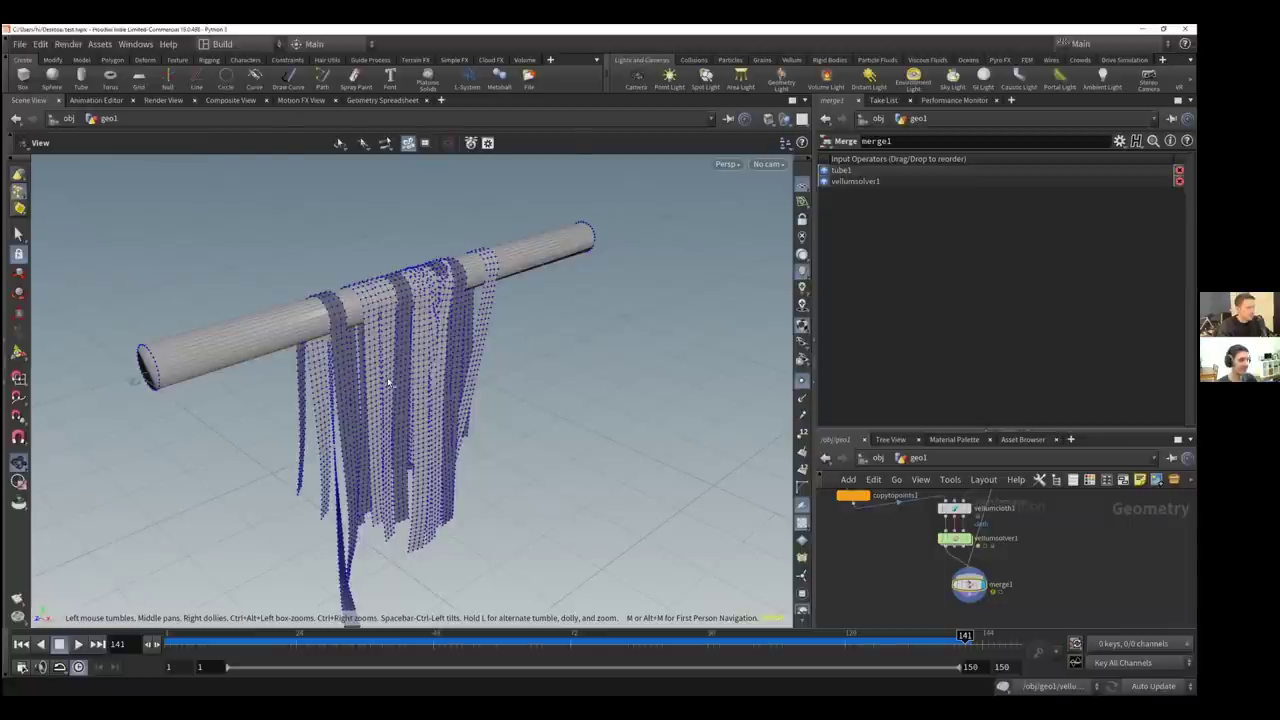
left_click_drag(389, 381, 364, 384, "alt")
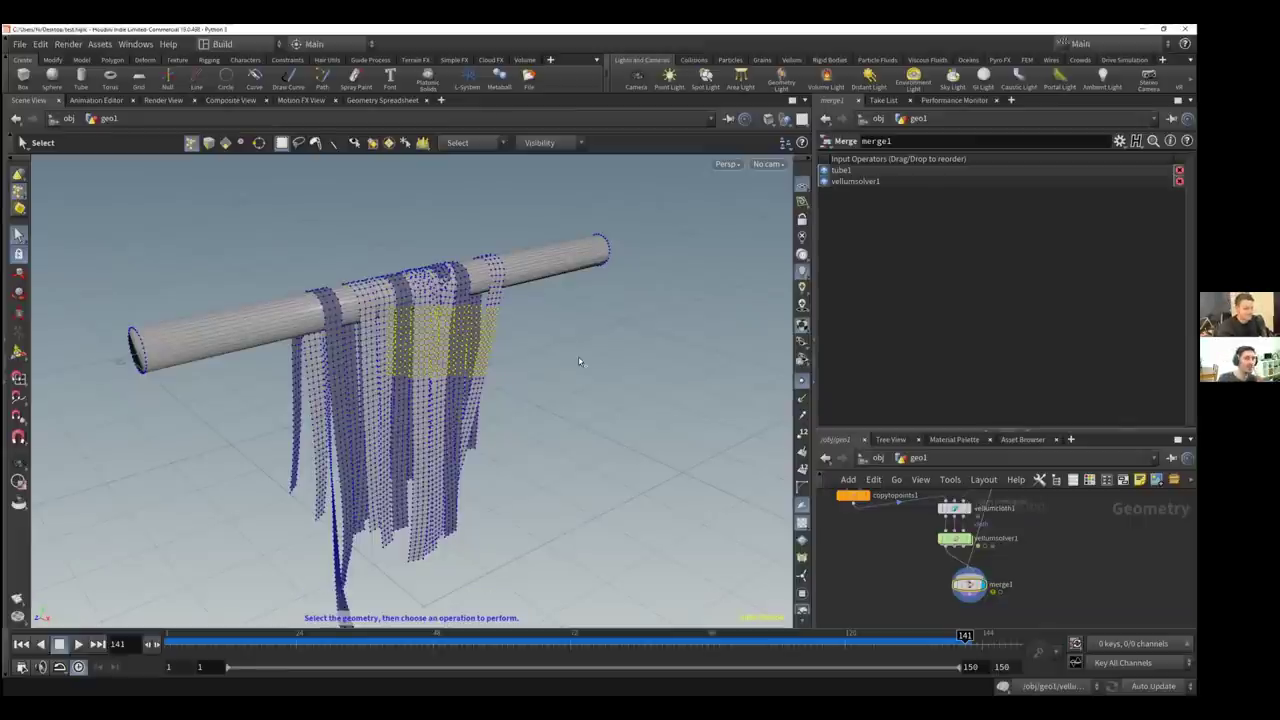
left_click(18, 352)
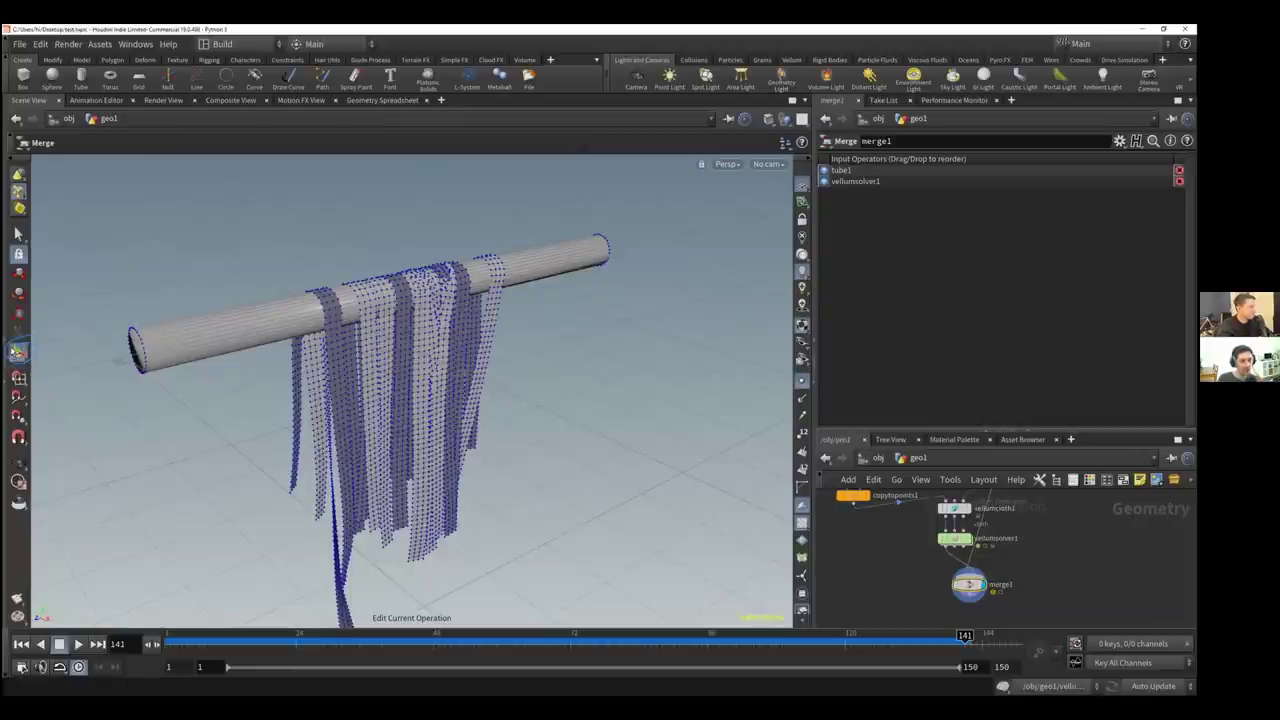
left_click(803, 382)
Replay the simulation without point markers, return to frame 1, and examine the strips' starting arrangement around the tube
left_click(21, 644)
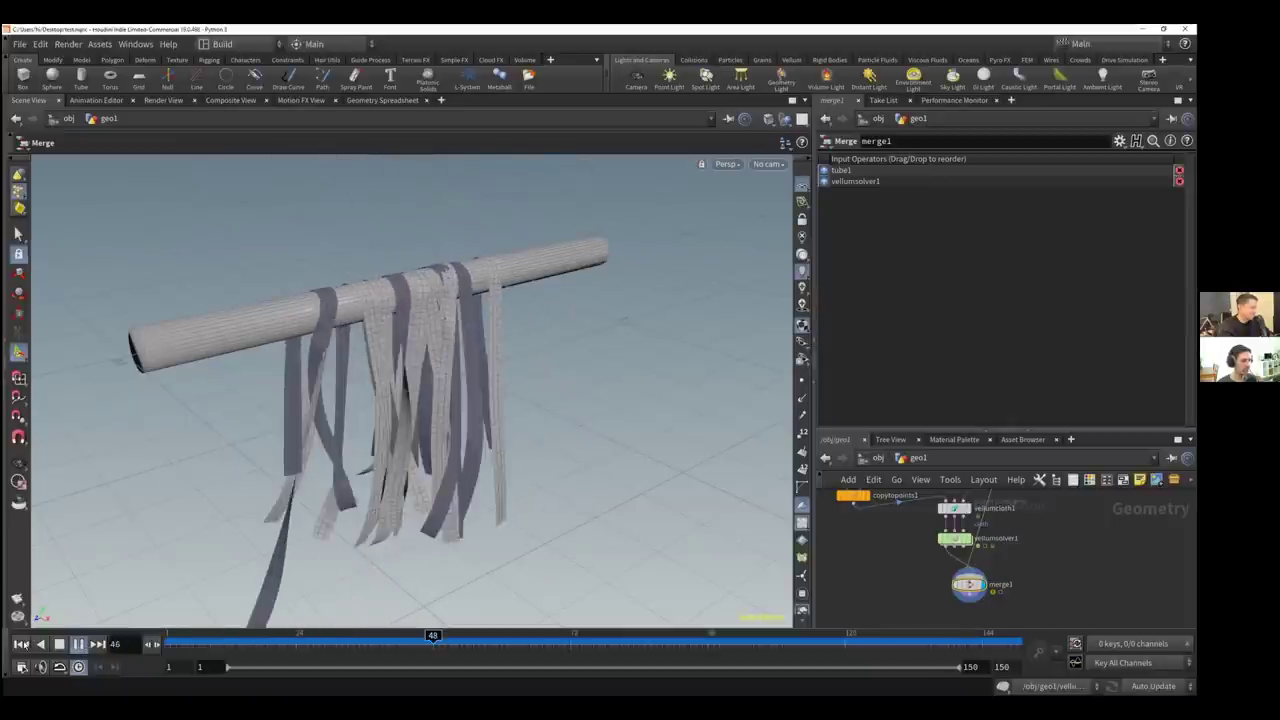
key("ctrl+Up")
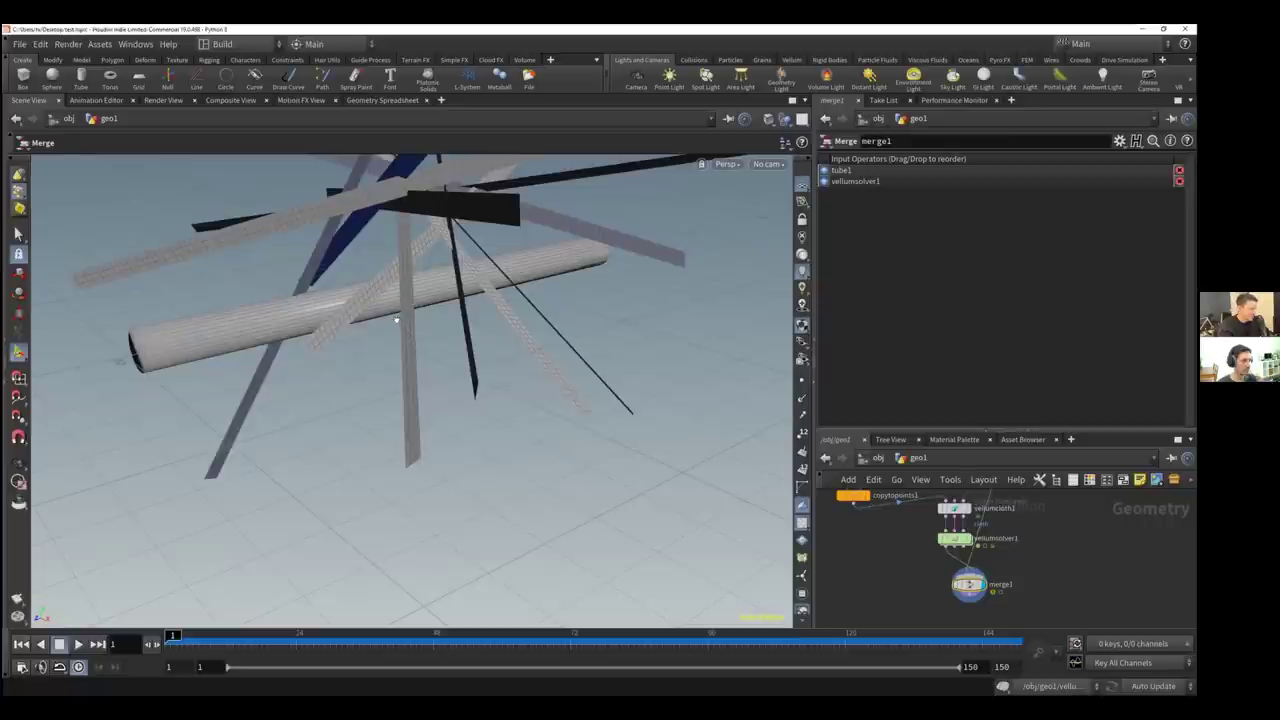
middle_click_drag(447, 246, 444, 300, "alt")
left_click_drag(519, 287, 390, 302)
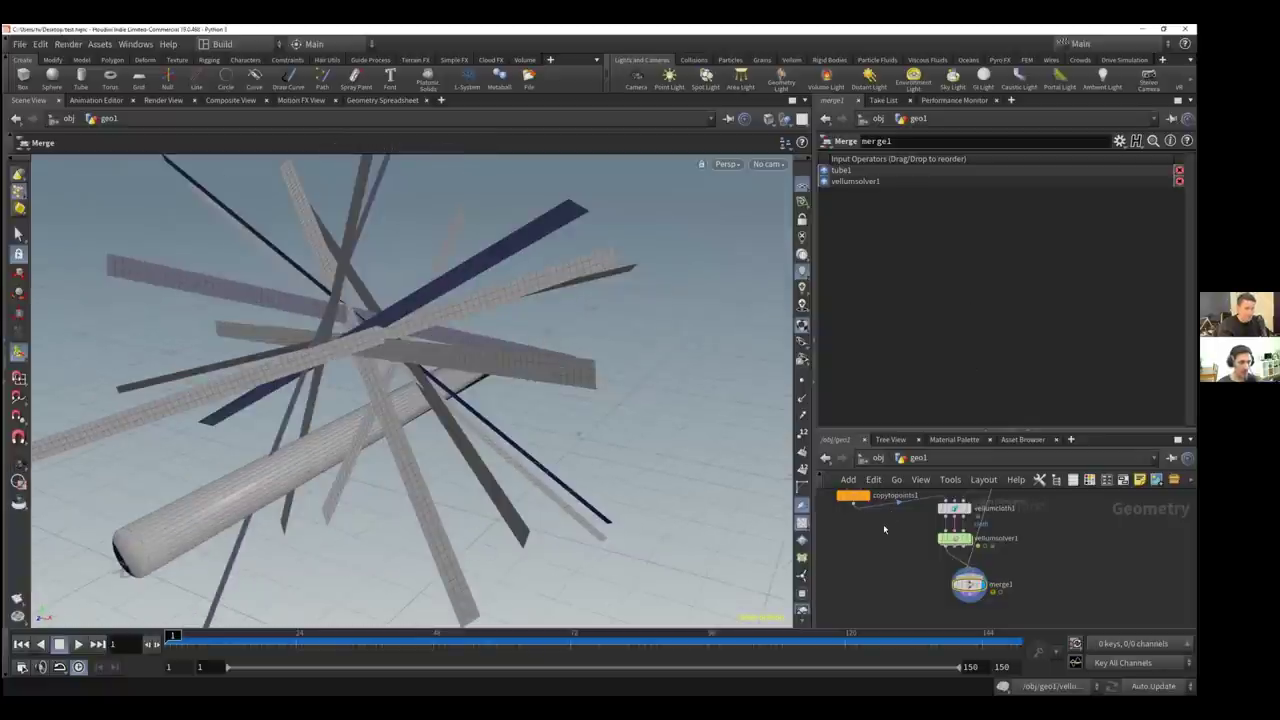
Display the attribrandomize2 node that randomizes orient, and enable Cone Angle and Bias Toward Direction in its distribution settings
middle_click_drag(884, 529, 902, 592)
left_click(872, 526)
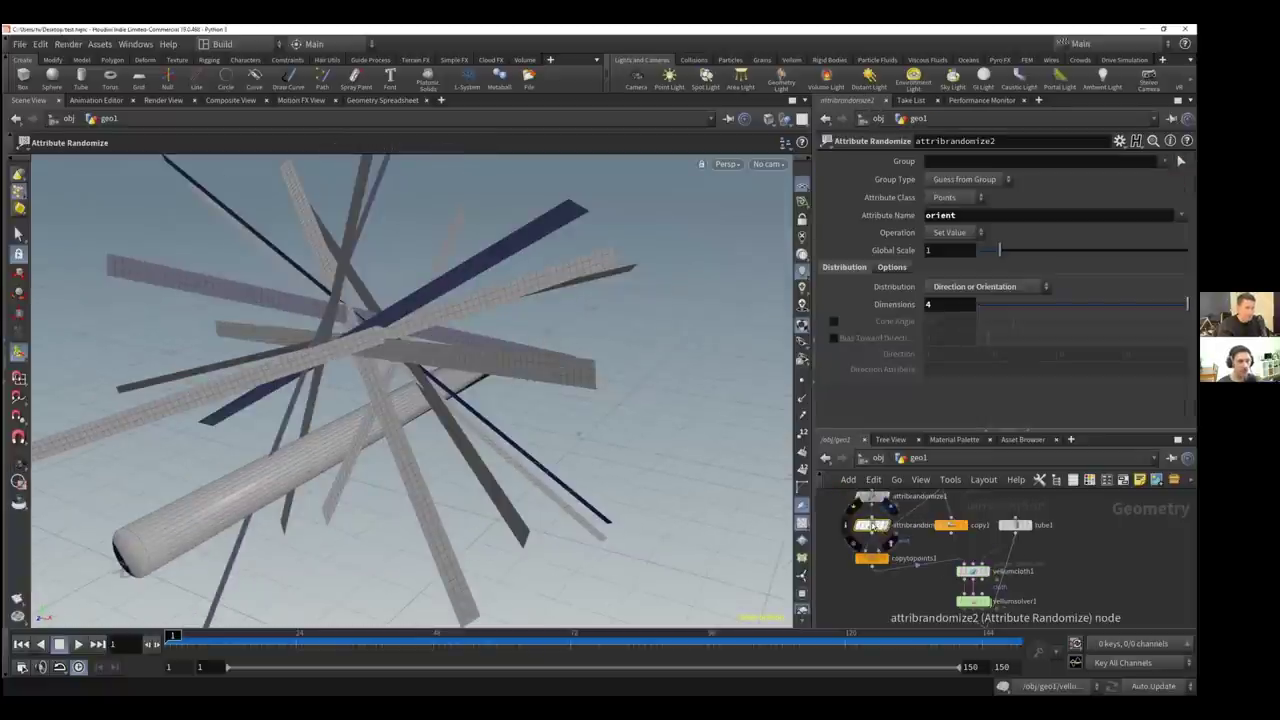
left_click(877, 525)
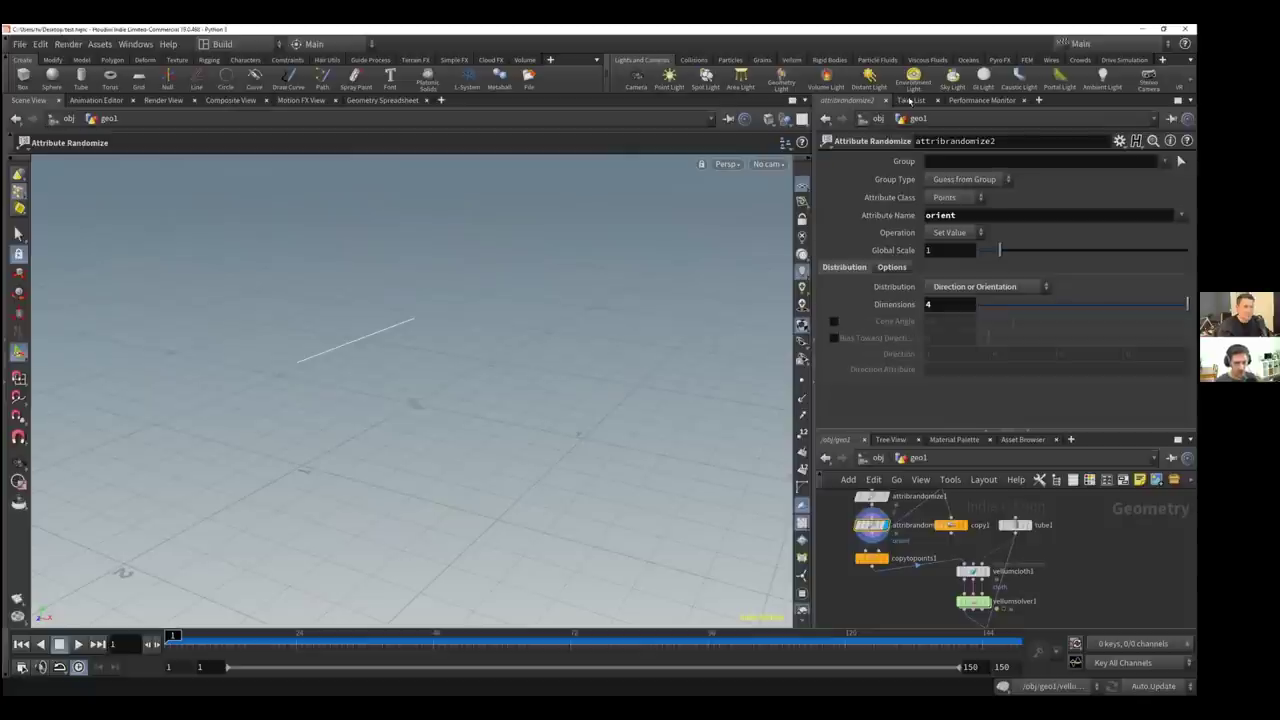
left_click(891, 267)
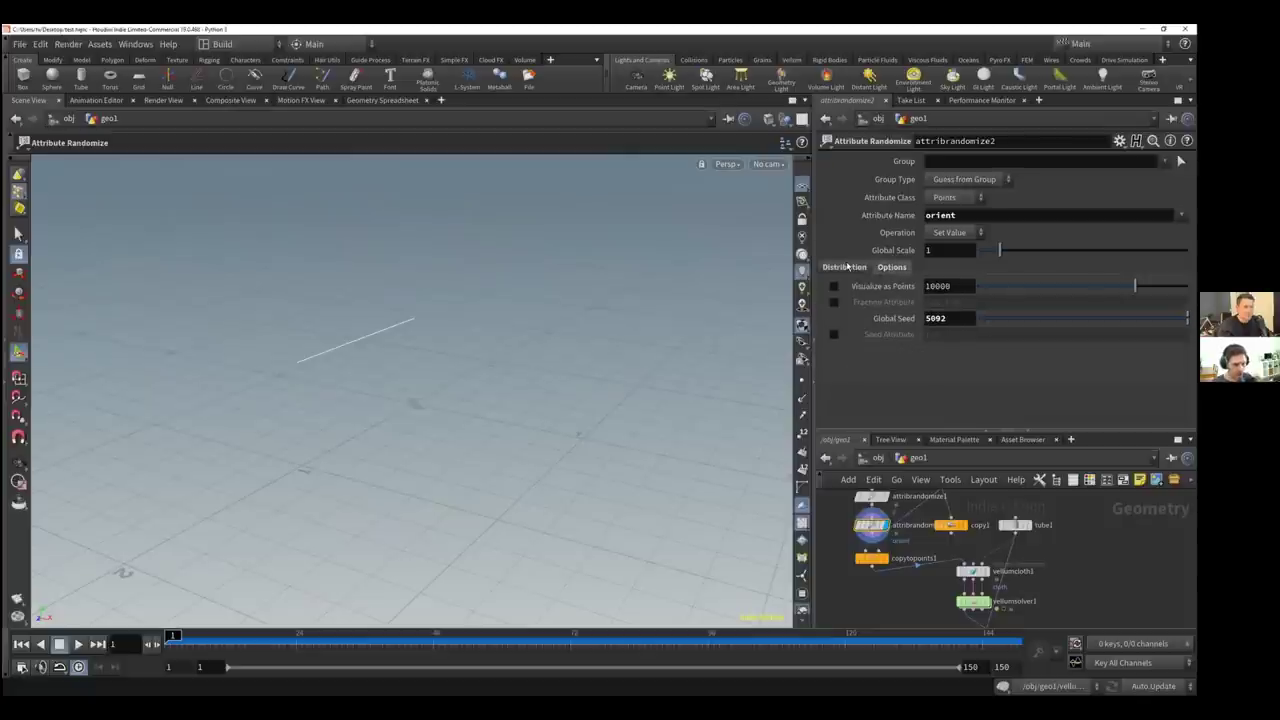
left_click(845, 267)
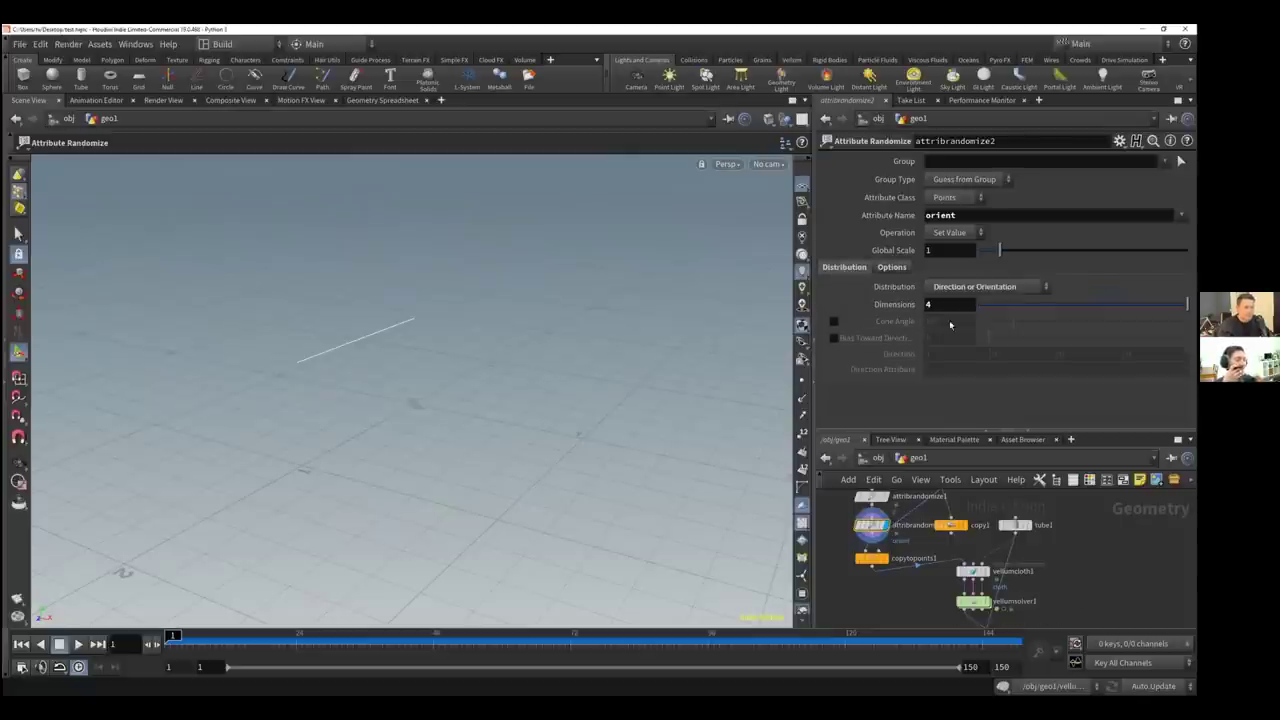
left_click(834, 321)
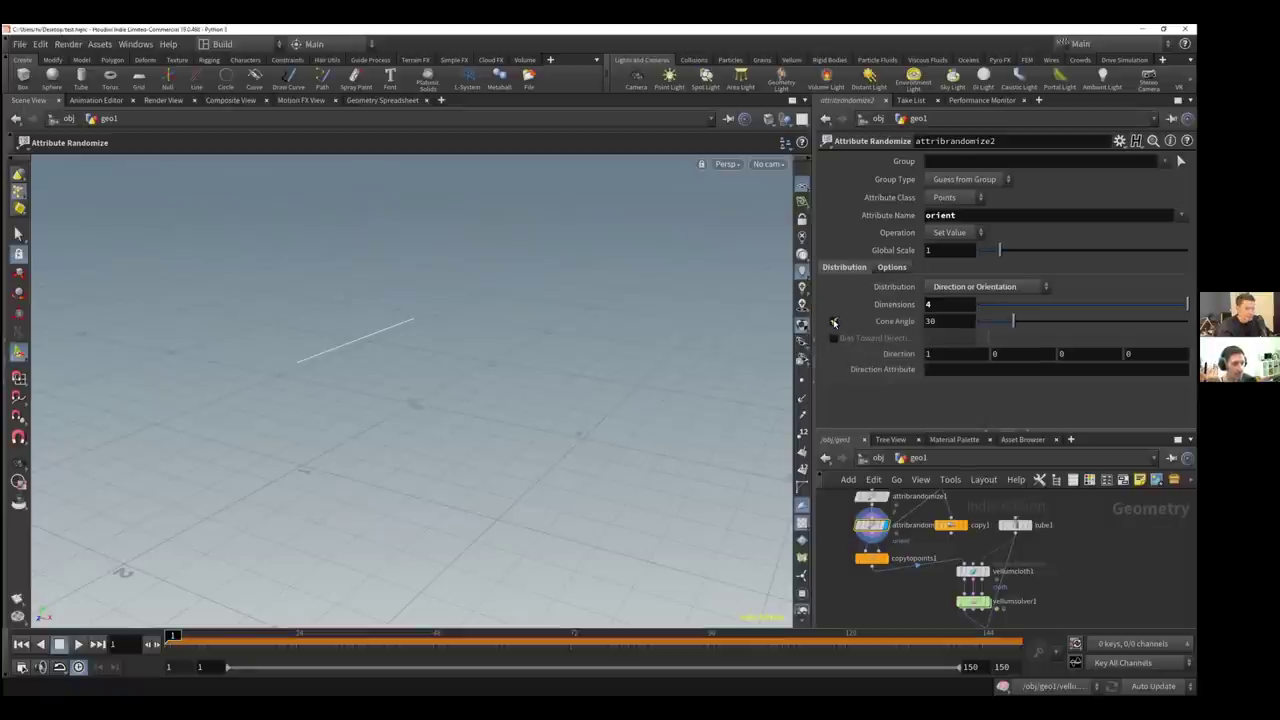
left_click(834, 339)
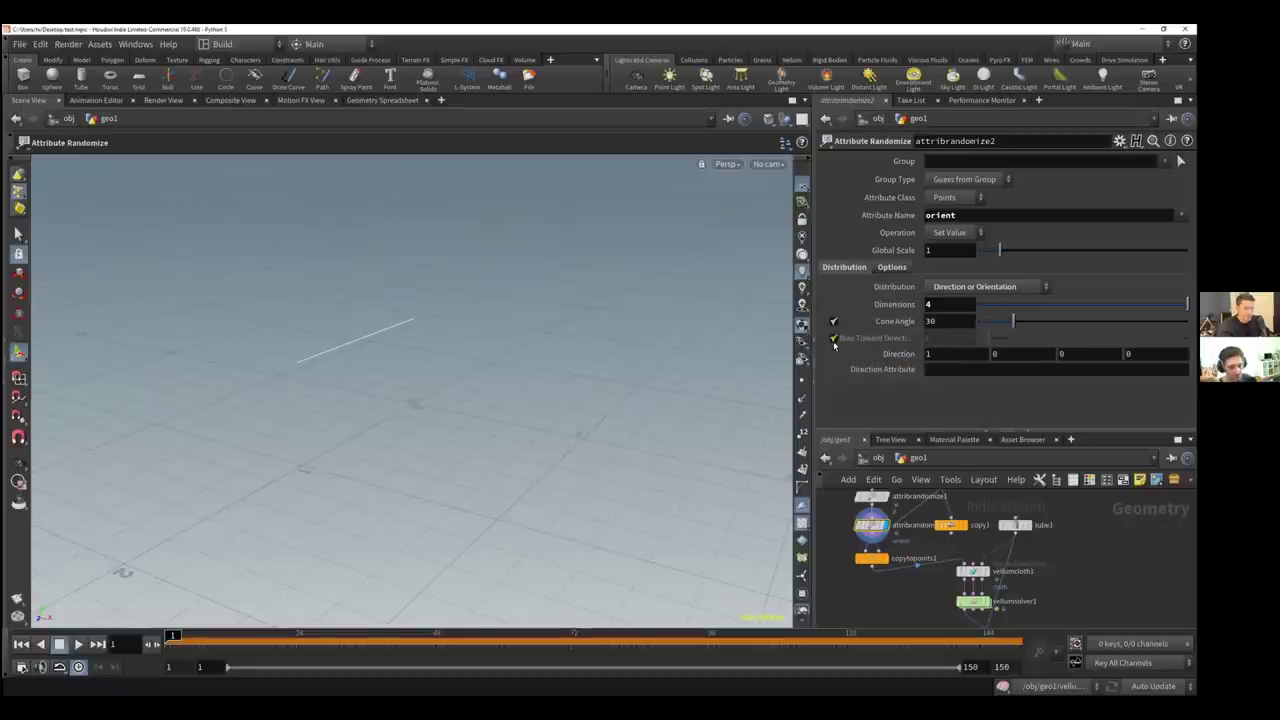
Display the copytopoints1 output and examine the cone-limited strip orientations from several angles
key("Escape")
left_click_drag(262, 291, 348, 316)
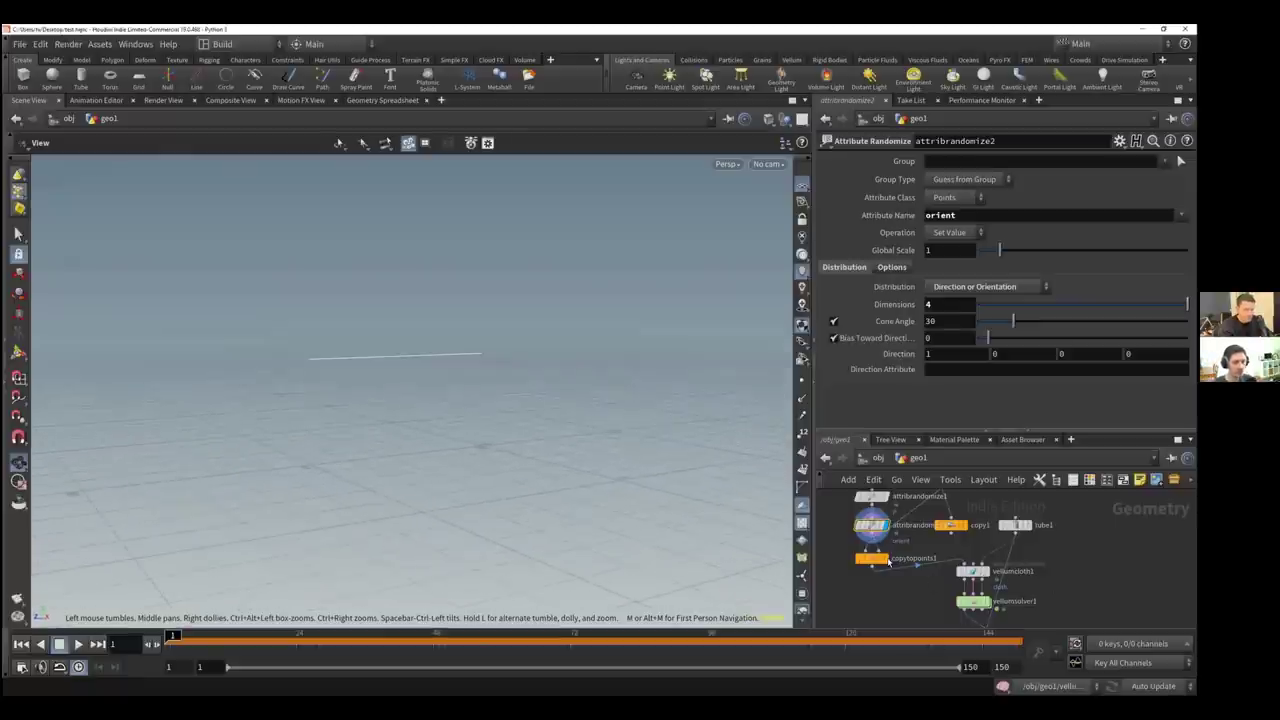
left_click_drag(250, 300, 378, 337)
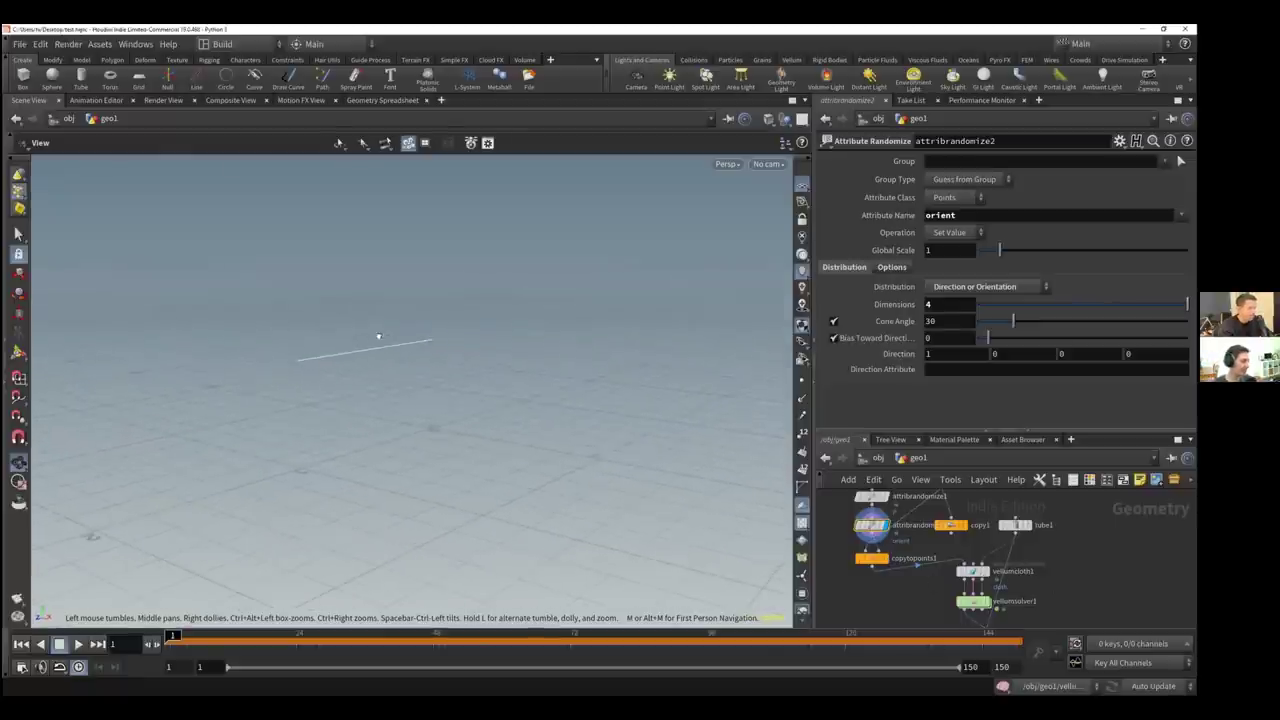
left_click_drag(482, 341, 277, 343)
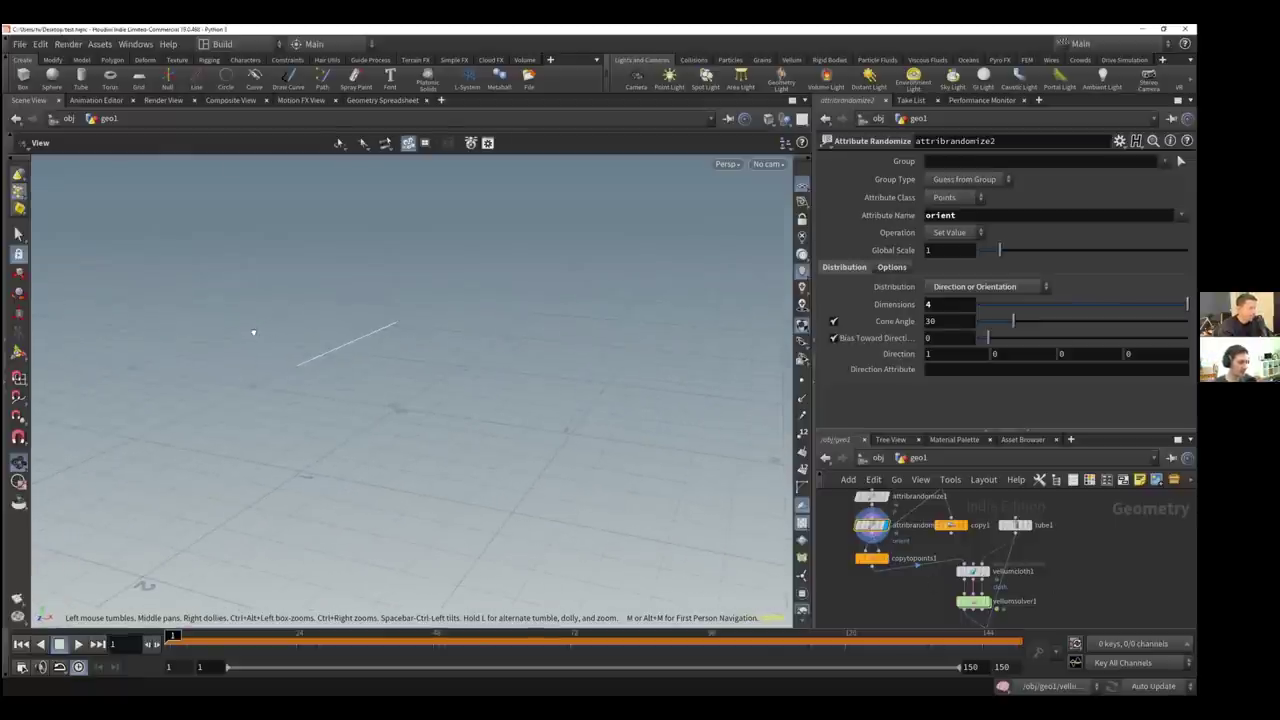
left_click(885, 558)
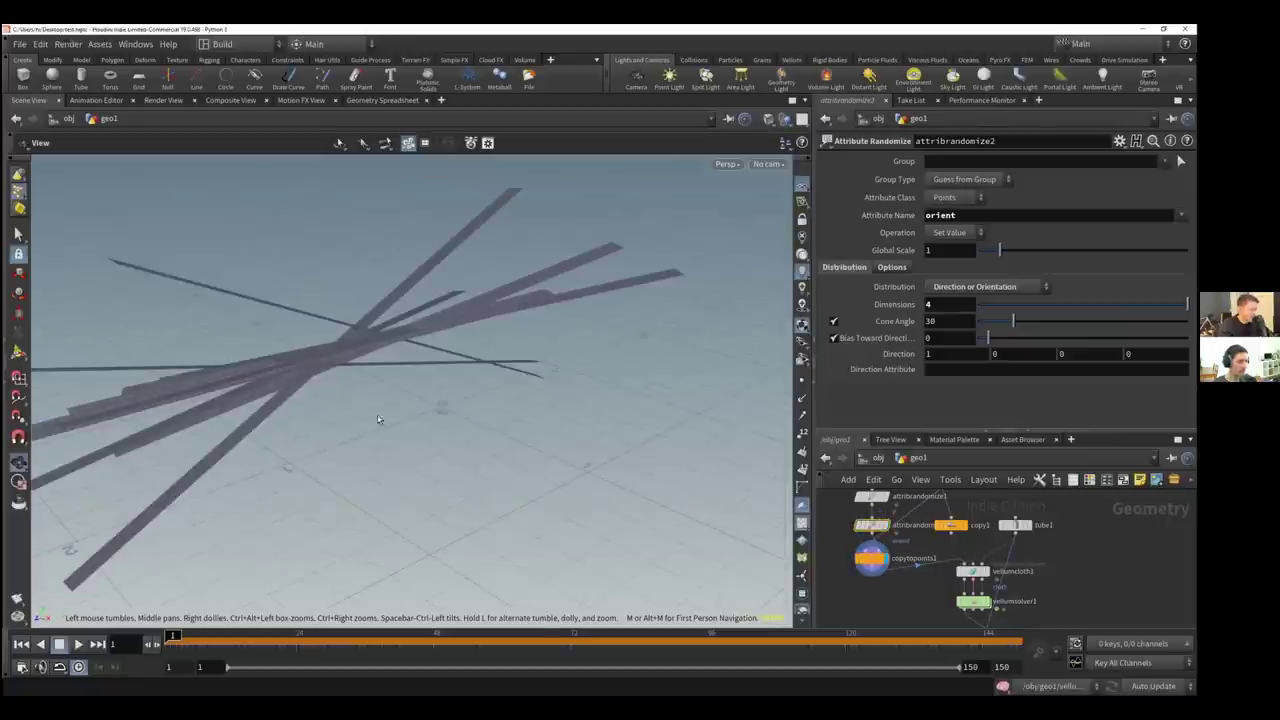
left_click_drag(380, 420, 332, 369)
left_click_drag(450, 437, 356, 332)
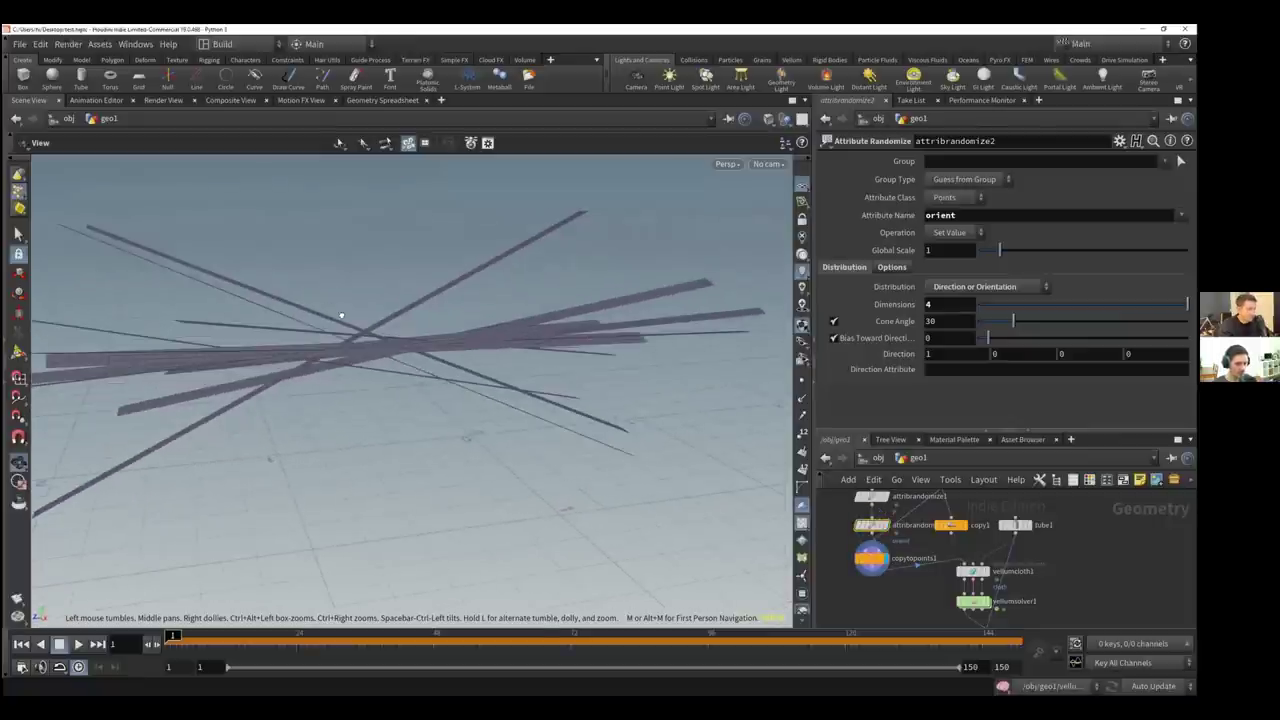
left_click_drag(489, 355, 417, 340)
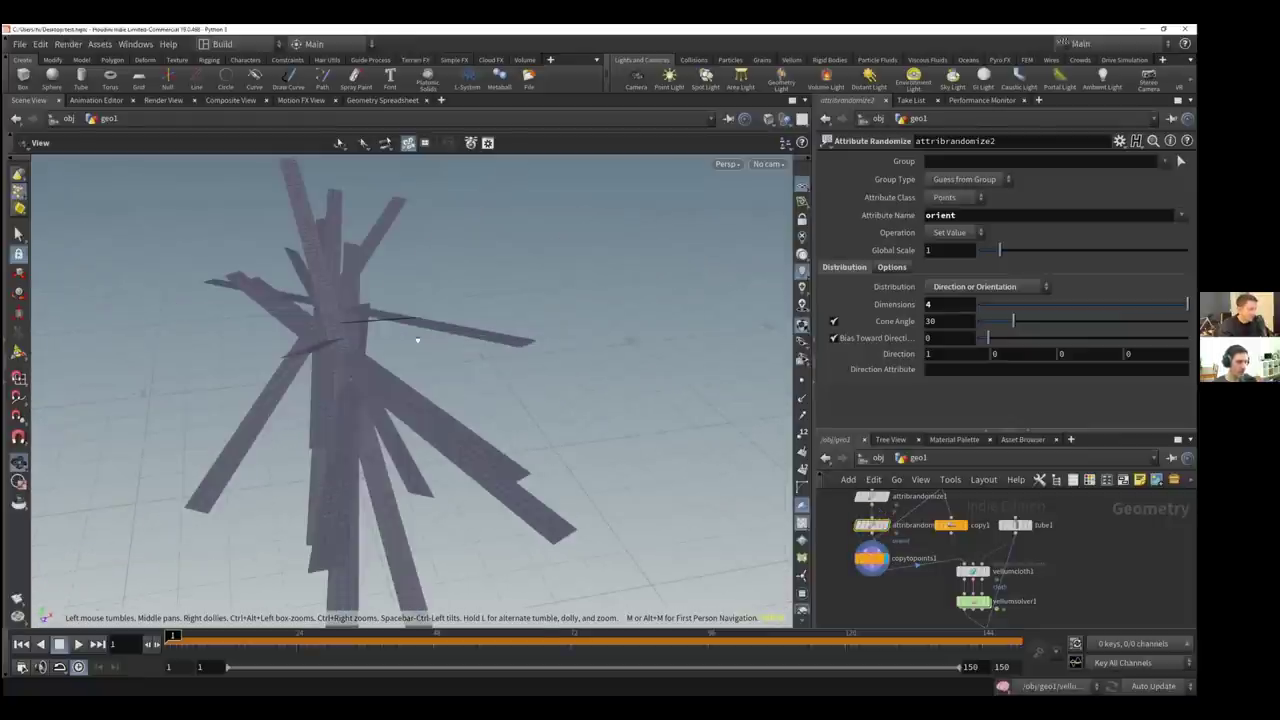
left_click_drag(316, 342, 470, 325)
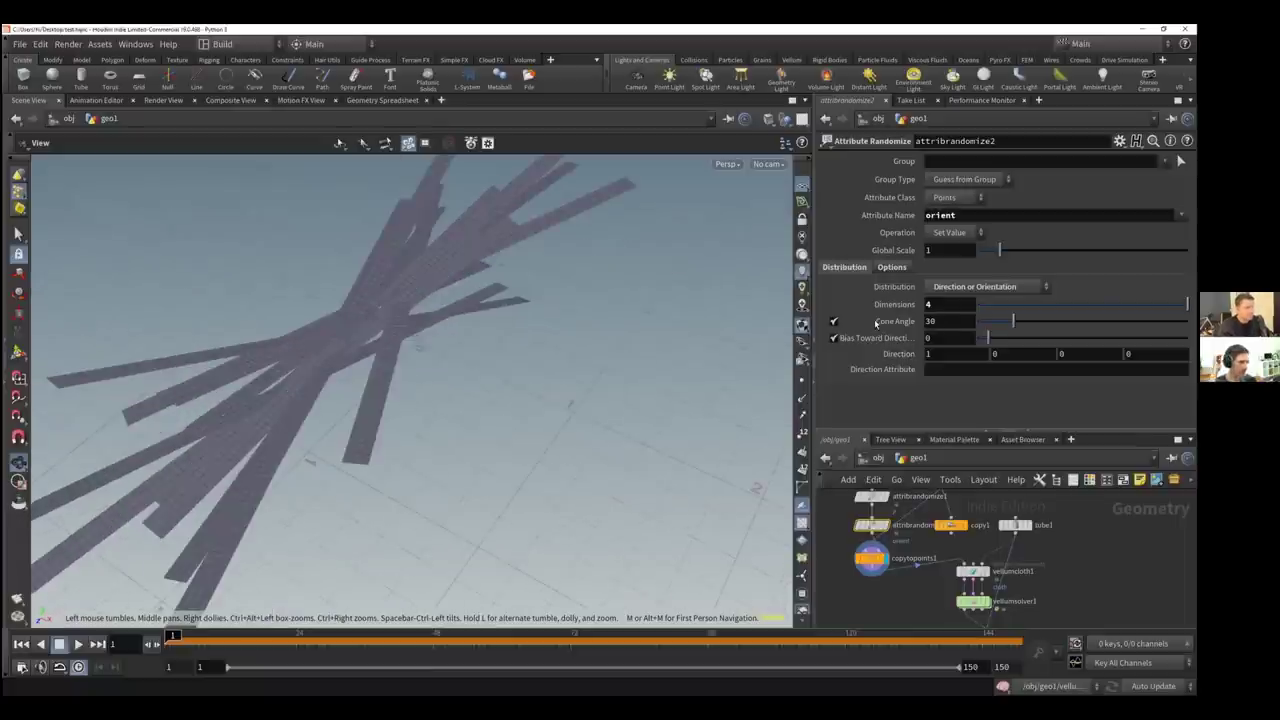
Set the Cone Angle of attribrandomize2 to 1 and check how closely the strips align
left_click_drag(525, 337, 361, 324)
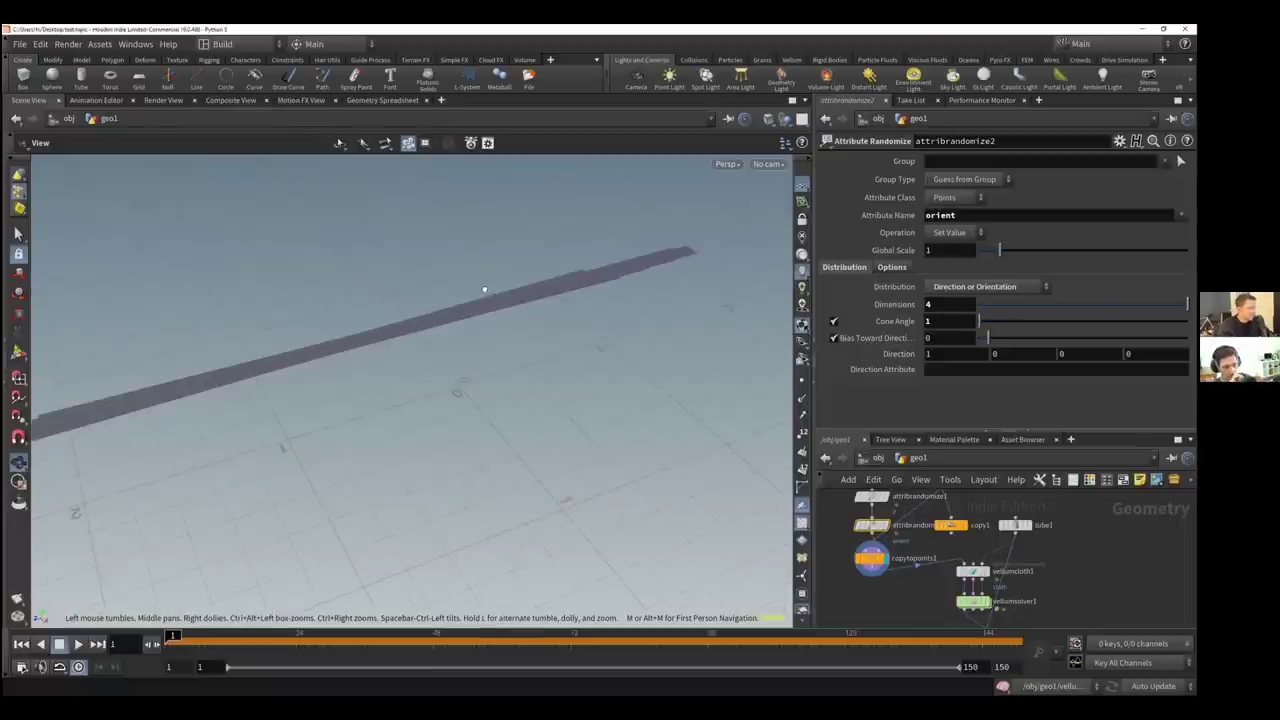
left_click_drag(520, 262, 487, 314)
mouse_move(395, 322)
left_mouse_down()
mouse_move(371, 323)
mouse_move(373, 342)
mouse_move(334, 320)
mouse_move(399, 331)
mouse_move(380, 321)
left_mouse_up()
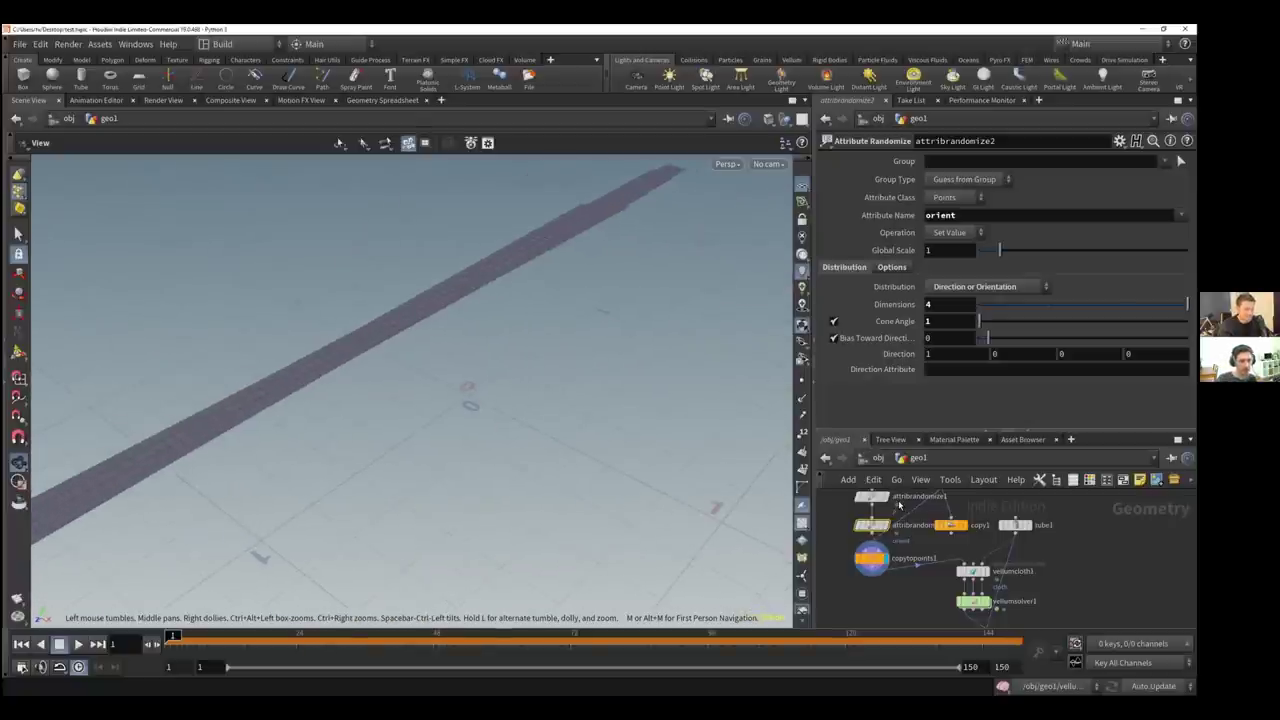
Bypass the attribrandomize2 node so the strips are copied without random orientation, keeping the copytopoints1 output displayed
key("Return")
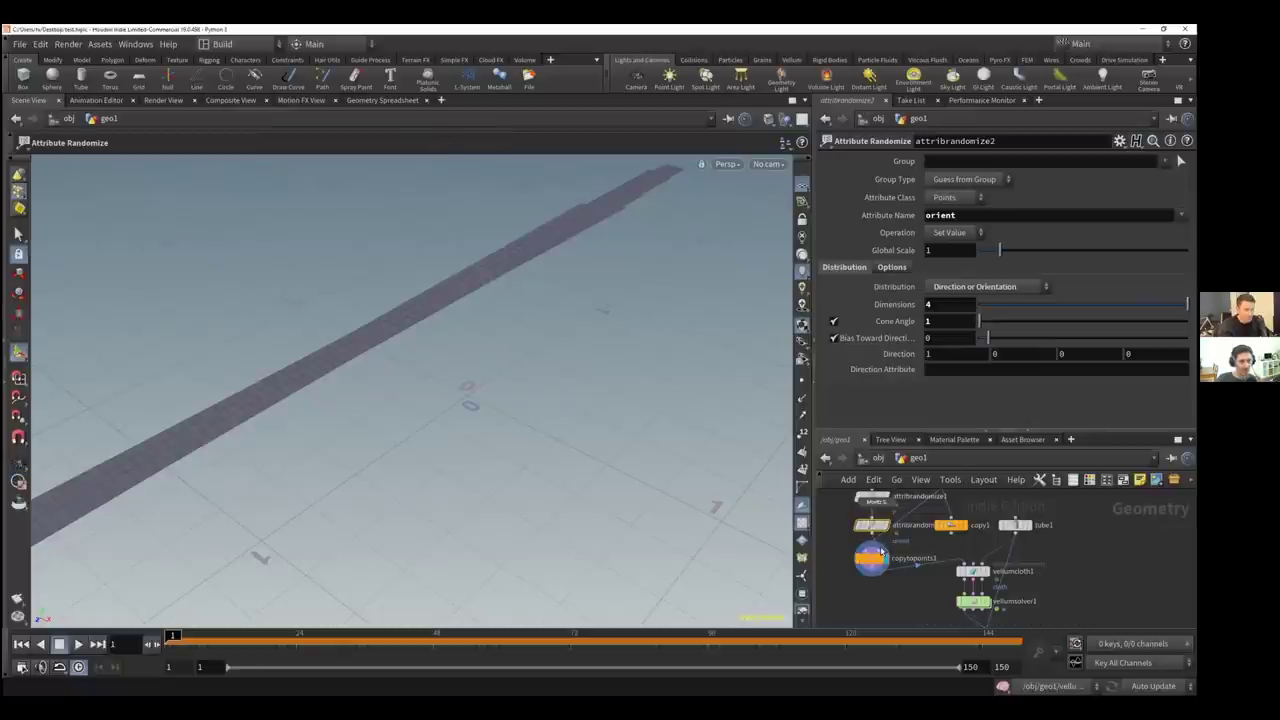
middle_click_drag(860, 502, 876, 548)
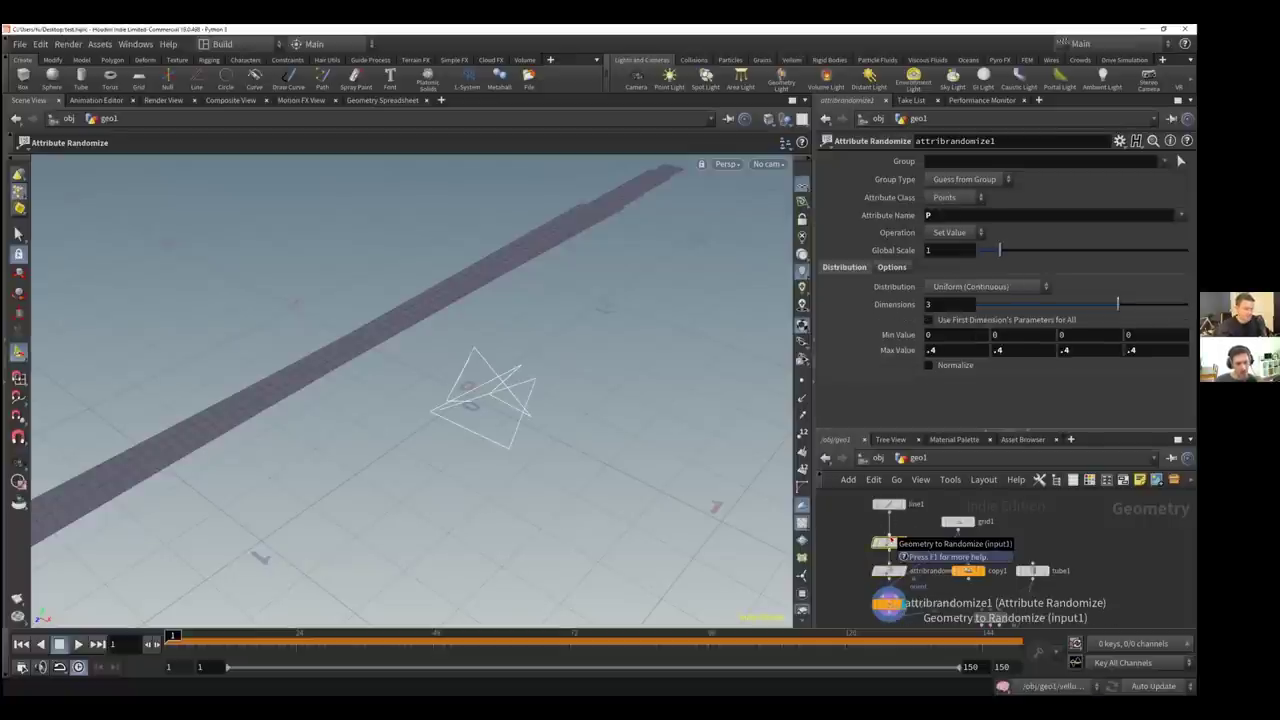
left_click(875, 571)
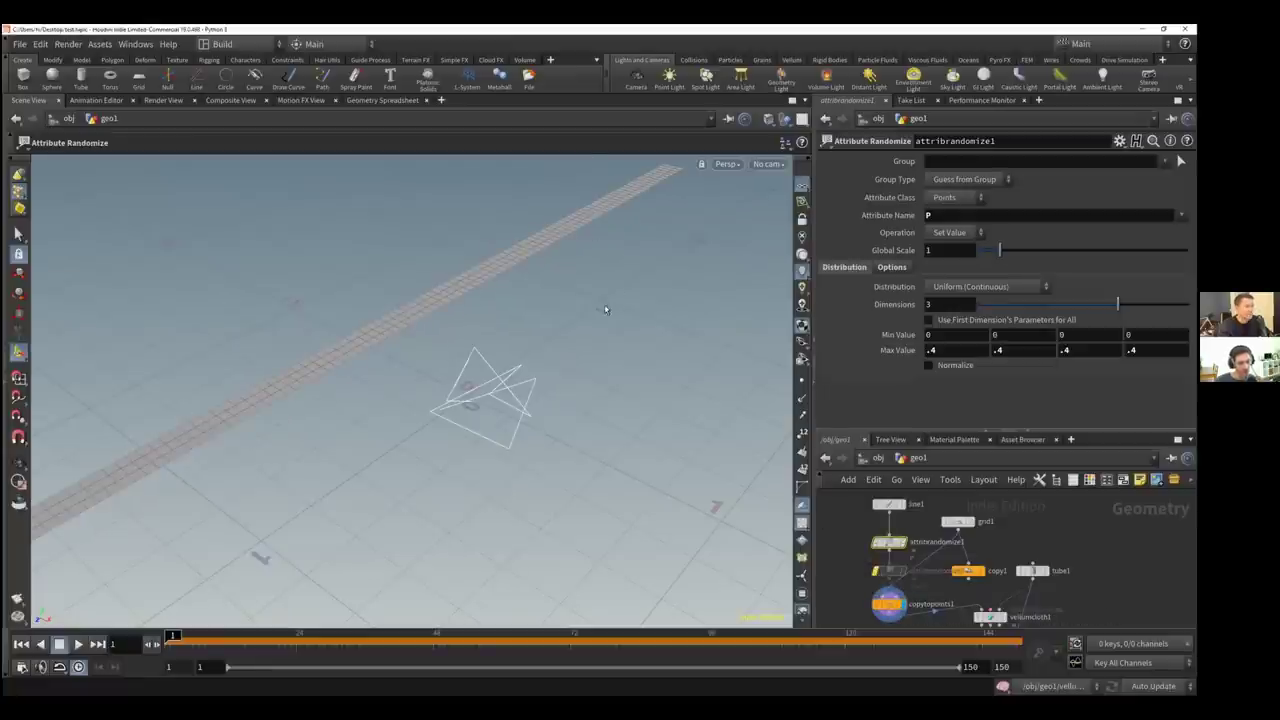
key("Escape")
middle_click_drag(621, 316, 656, 356)
middle_click_drag(680, 257, 695, 274)
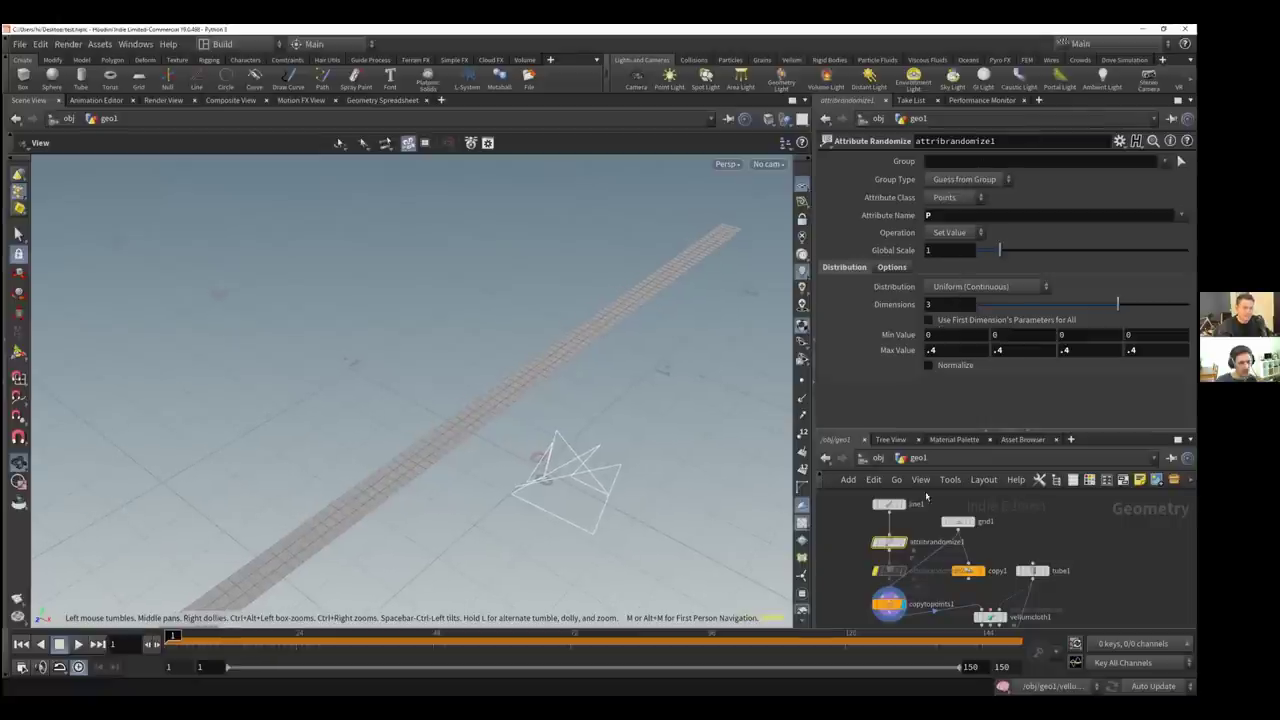
Display the attribrandomize1 output and examine the line whose point positions are randomized
key("Return")
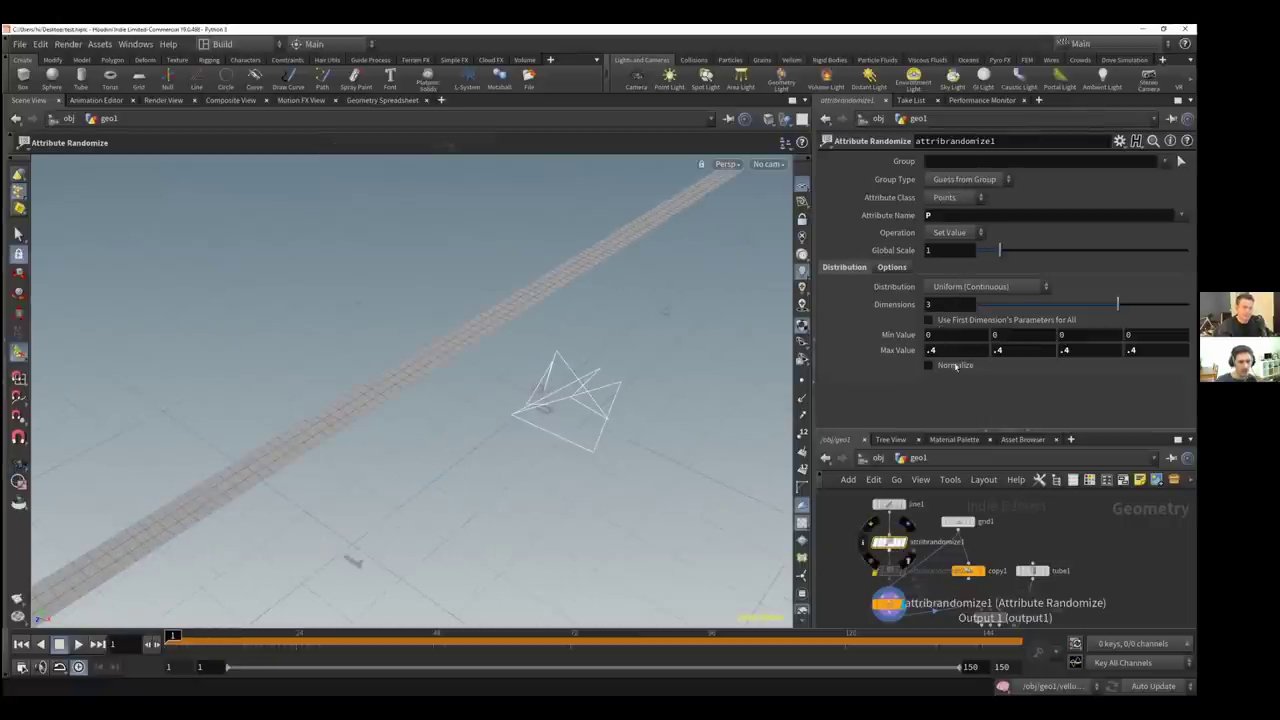
left_click(904, 542)
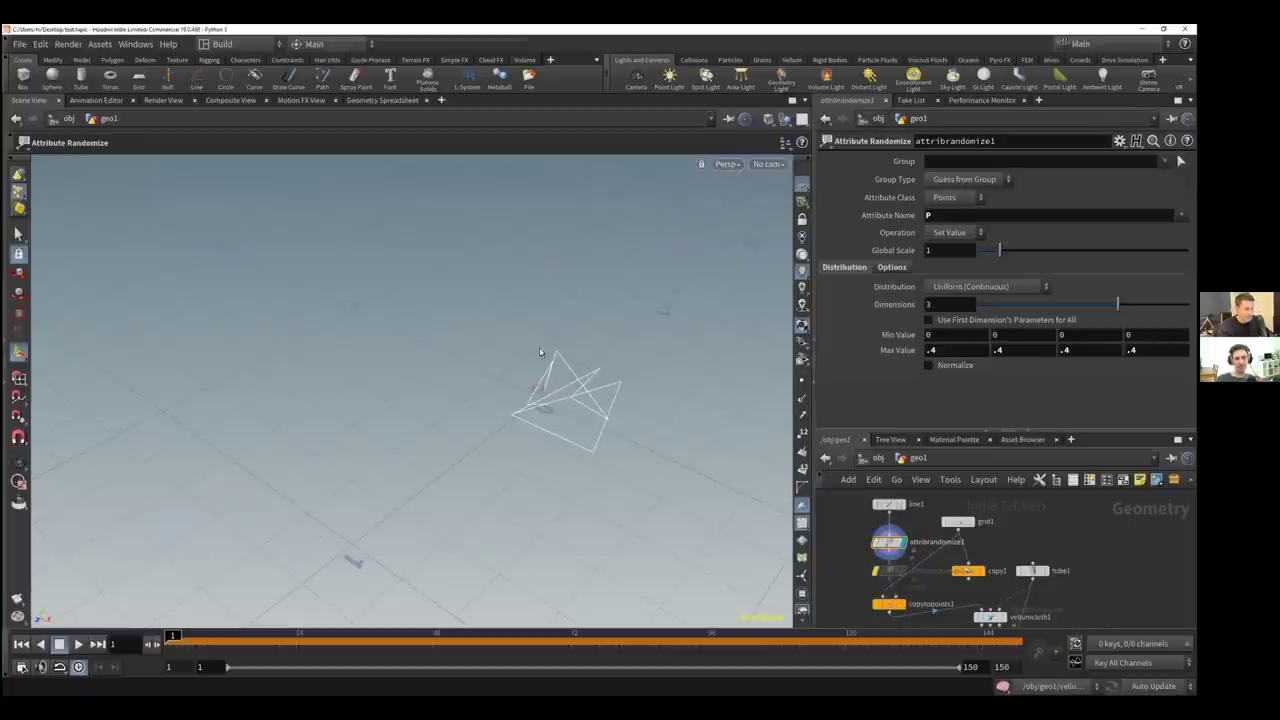
left_click_drag(566, 398, 519, 352, "alt")
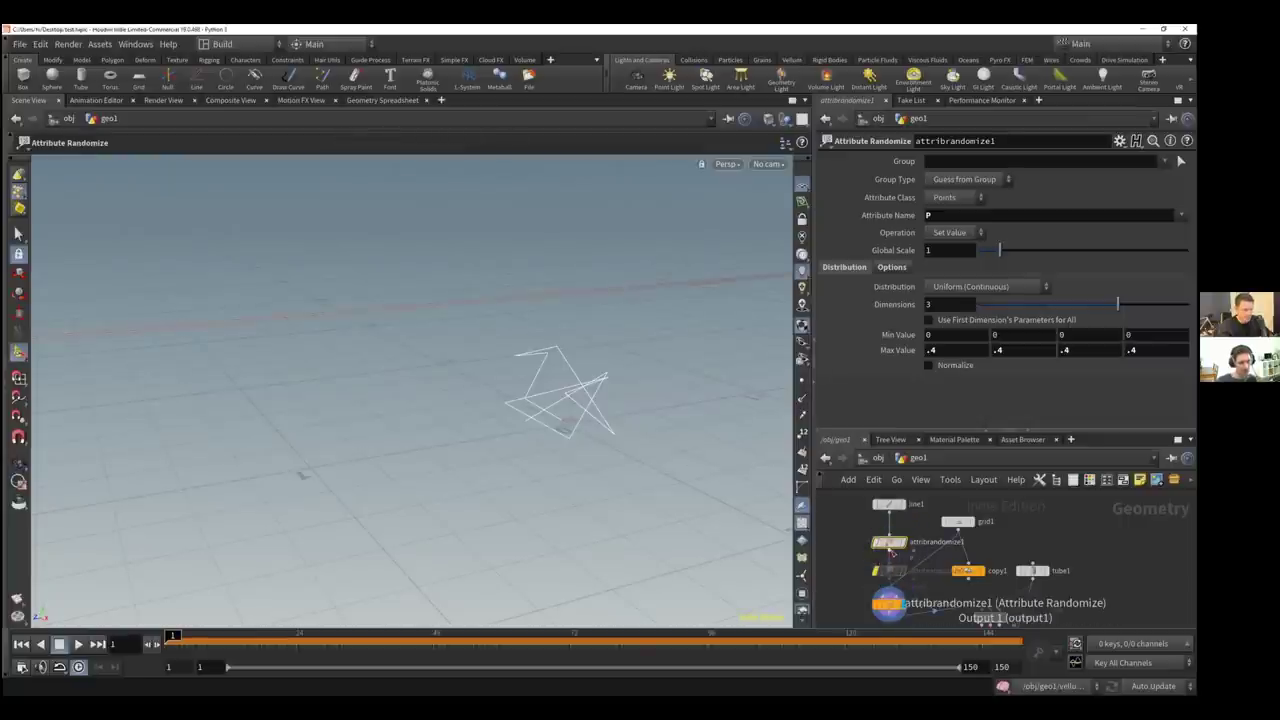
Examine the strips in the copytopoints1 output from several angles and toggle the bypass of attribrandomize2 to compare orientations
left_click_drag(657, 300, 691, 299, "alt")
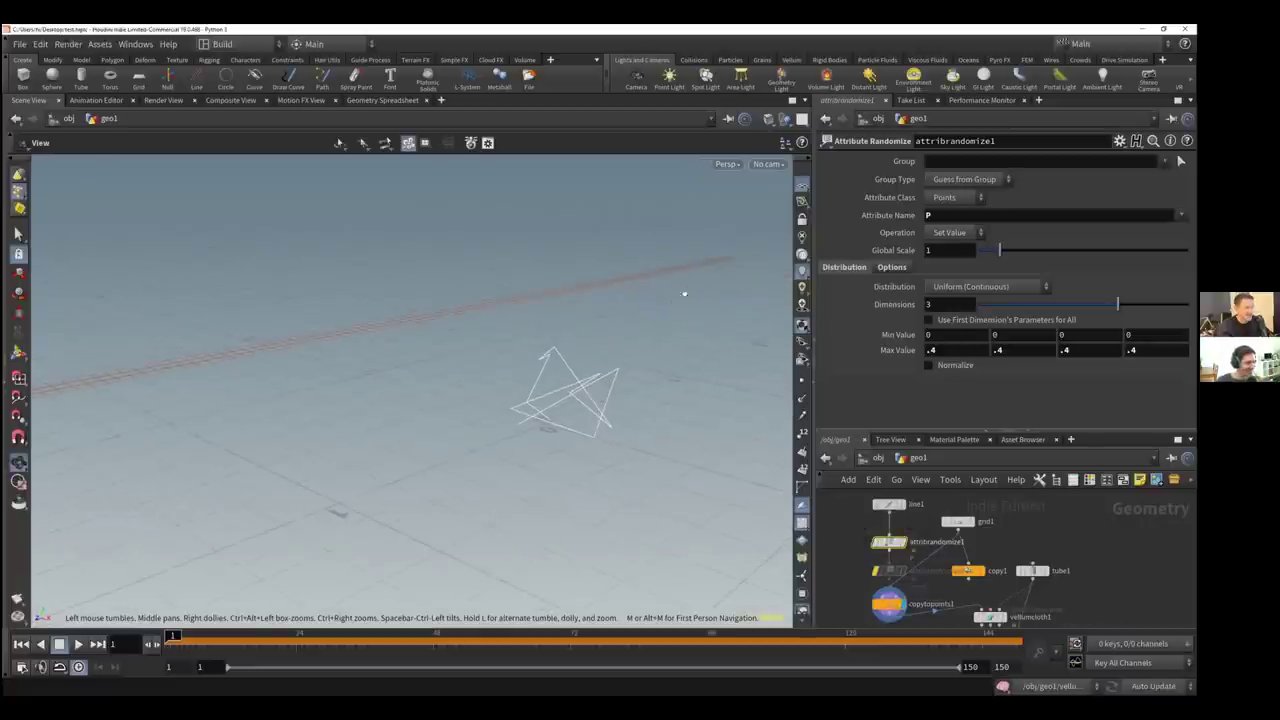
left_click_drag(654, 300, 643, 291)
left_click_drag(546, 354, 646, 306)
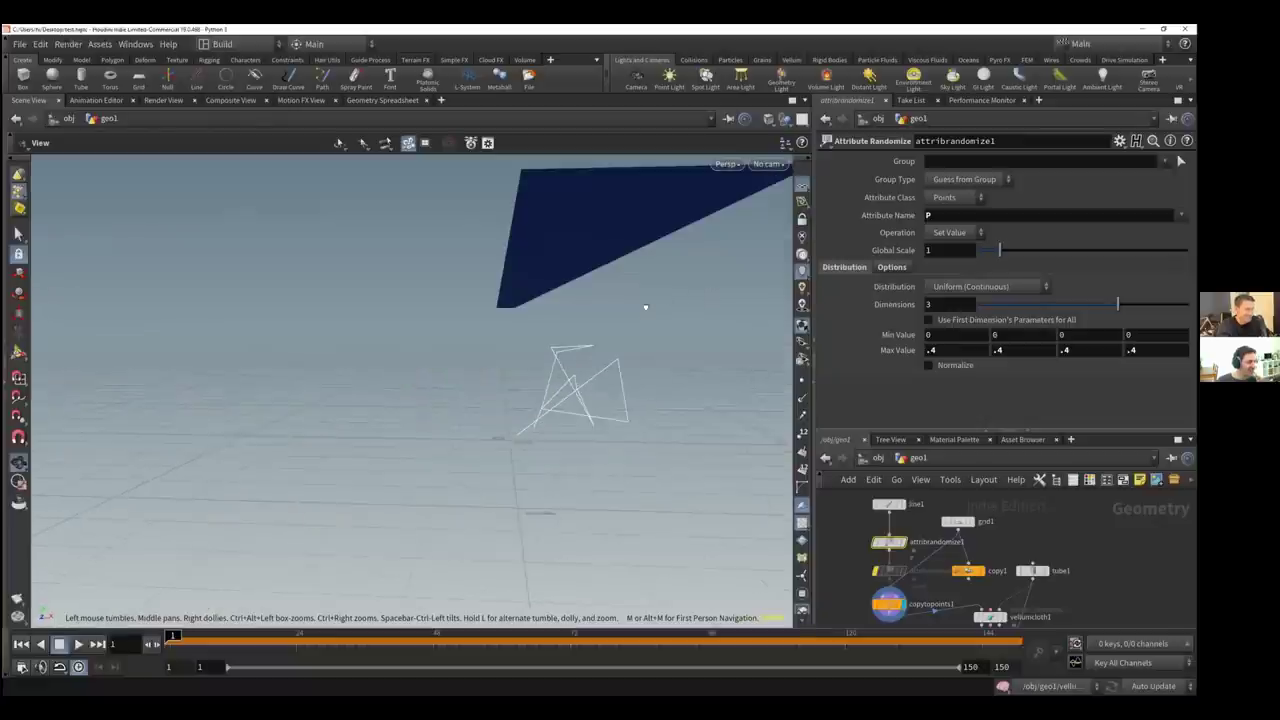
left_click(875, 571)
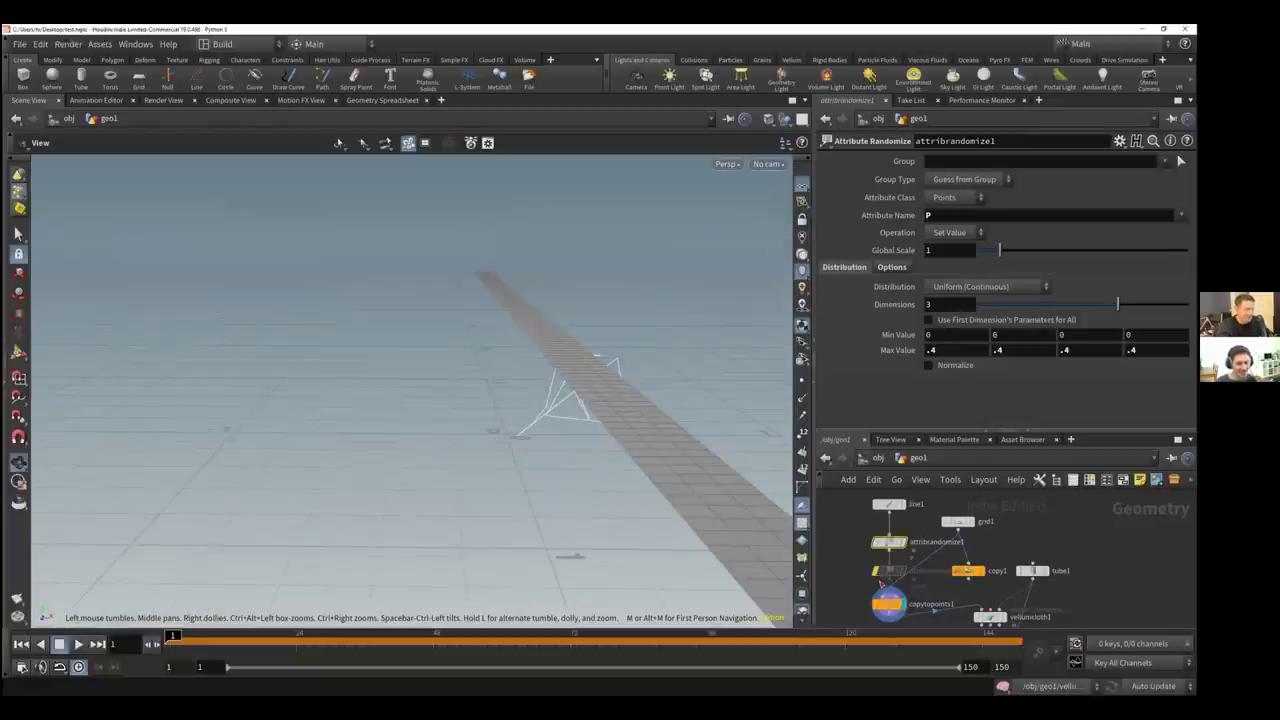
Inspect how the copied strips sit on the randomized points of attribrandomize1 while attribrandomize2 is bypassed, viewing them edge-on and from above
left_click_drag(443, 325, 490, 328)
left_click_drag(541, 373, 525, 351)
left_click(876, 571)
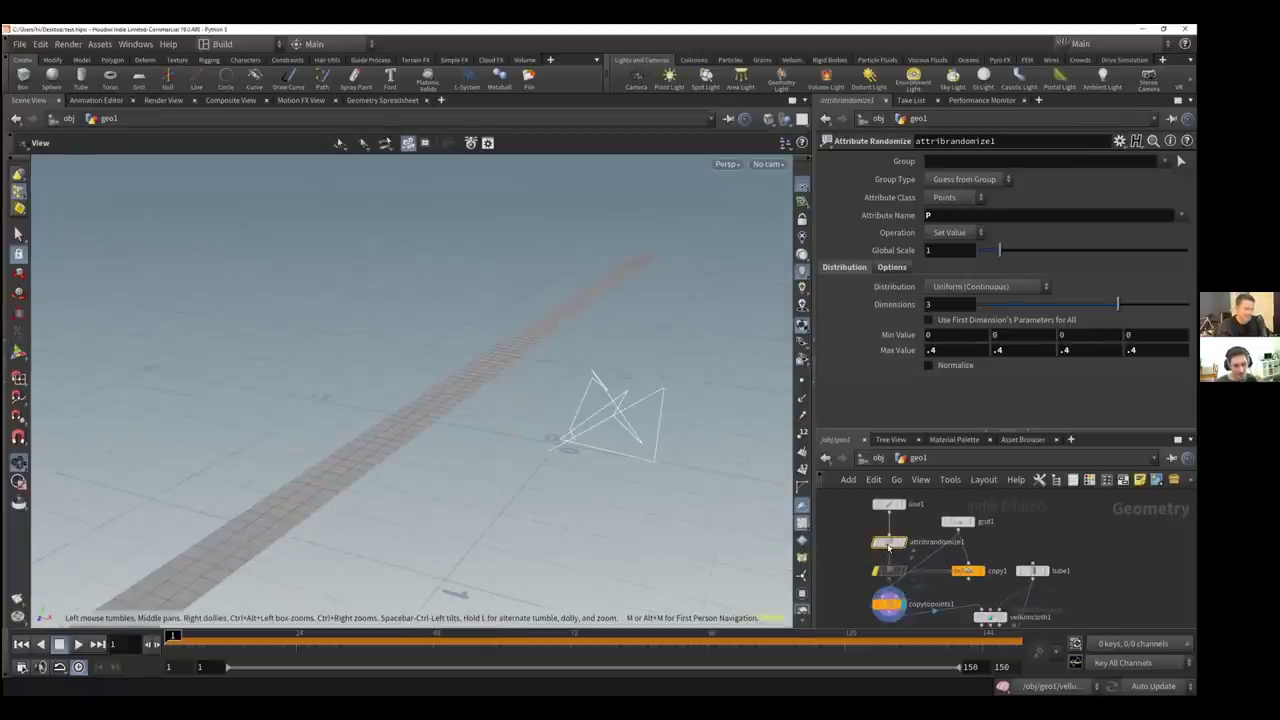
left_click_drag(575, 405, 631, 367)
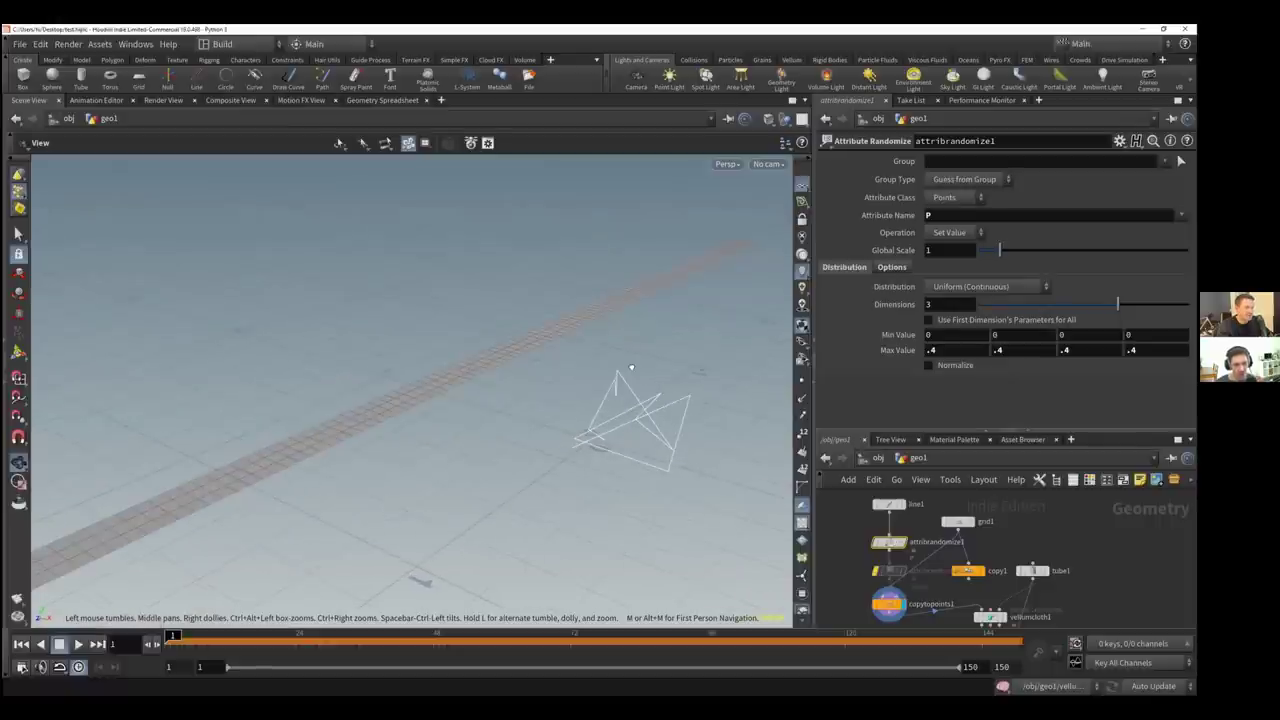
left_click(880, 538)
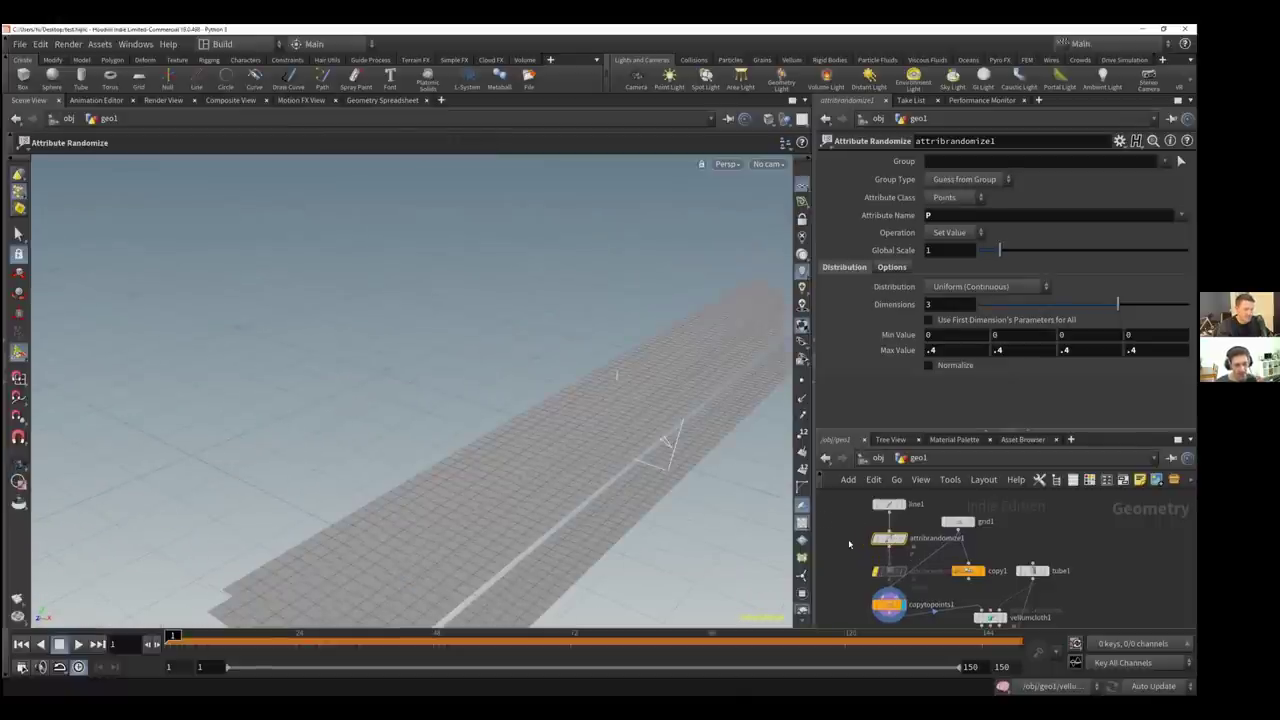
left_click(876, 540)
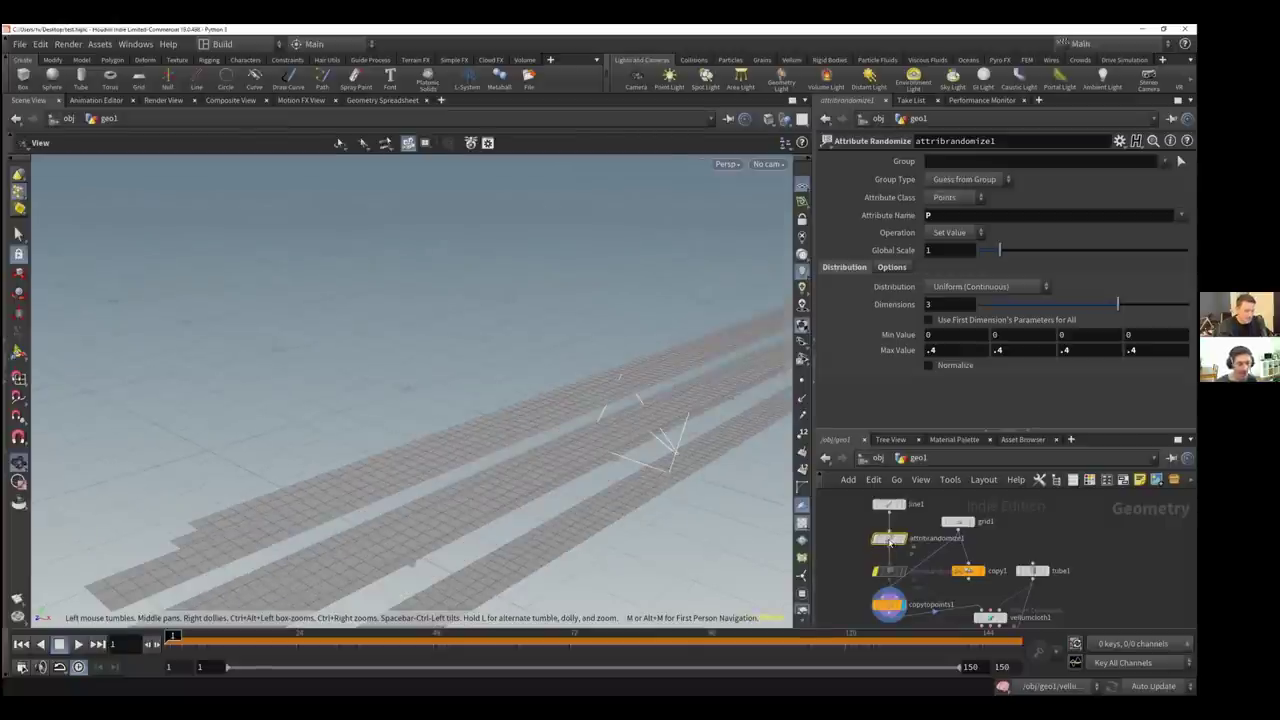
left_click(890, 541)
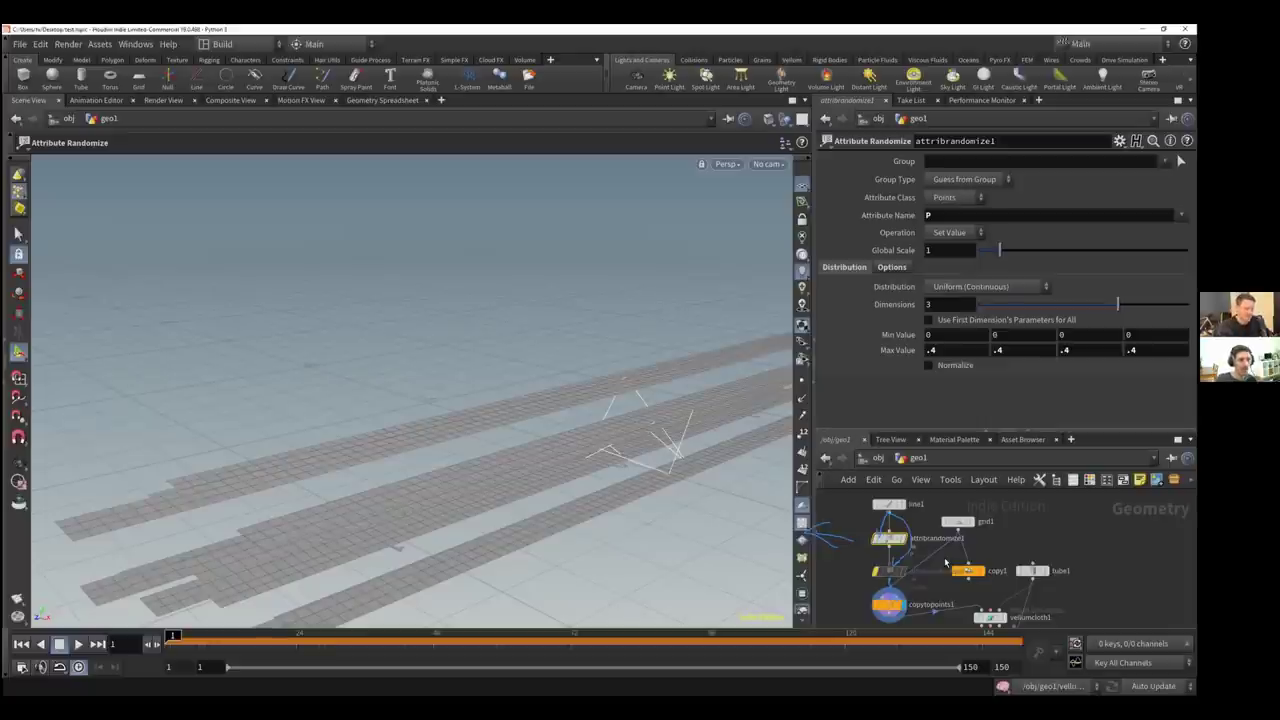
Re-enable attribrandomize2 to randomize the strips' orientation and set its Cone Angle to 5
left_click(871, 587)
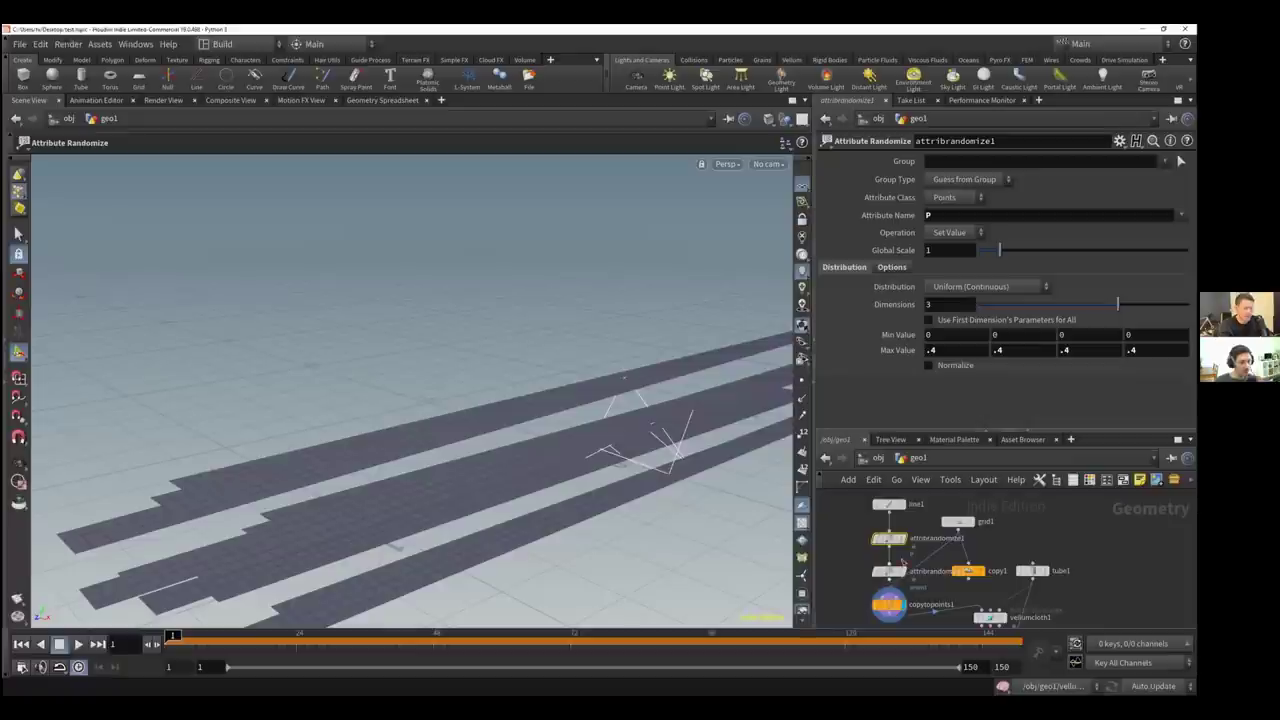
left_click(890, 575)
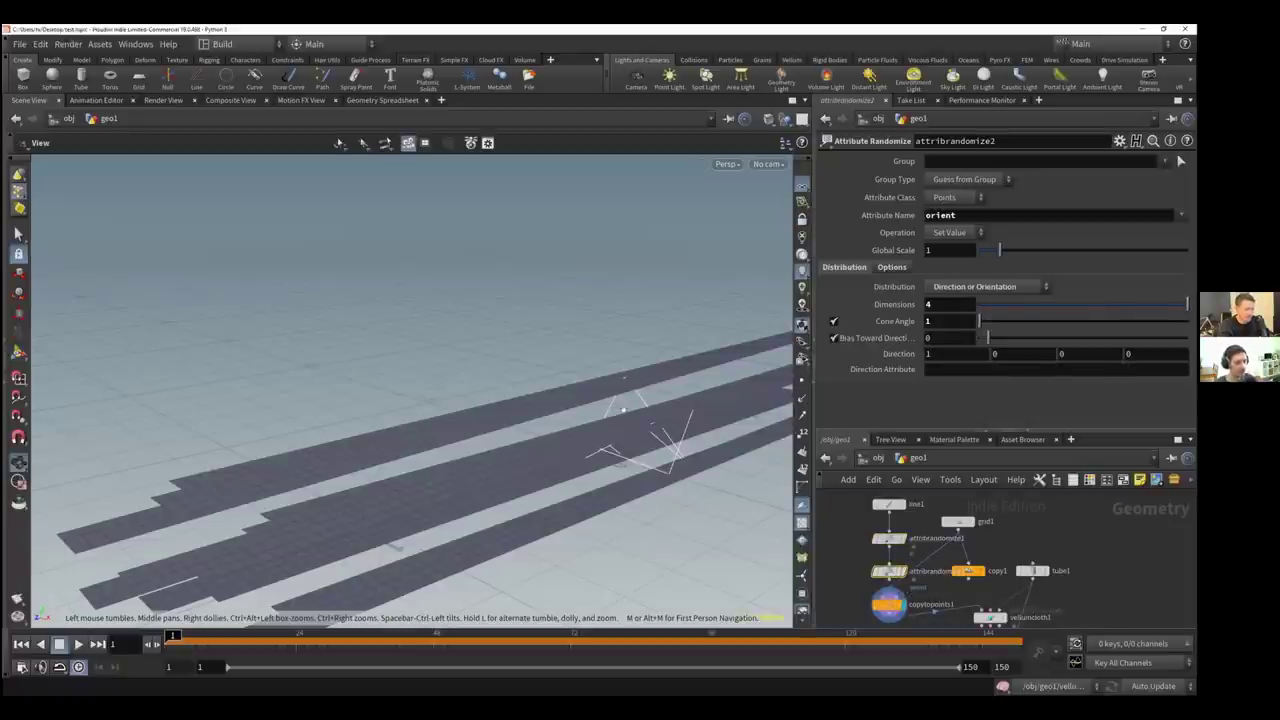
left_click_drag(676, 386, 636, 400)
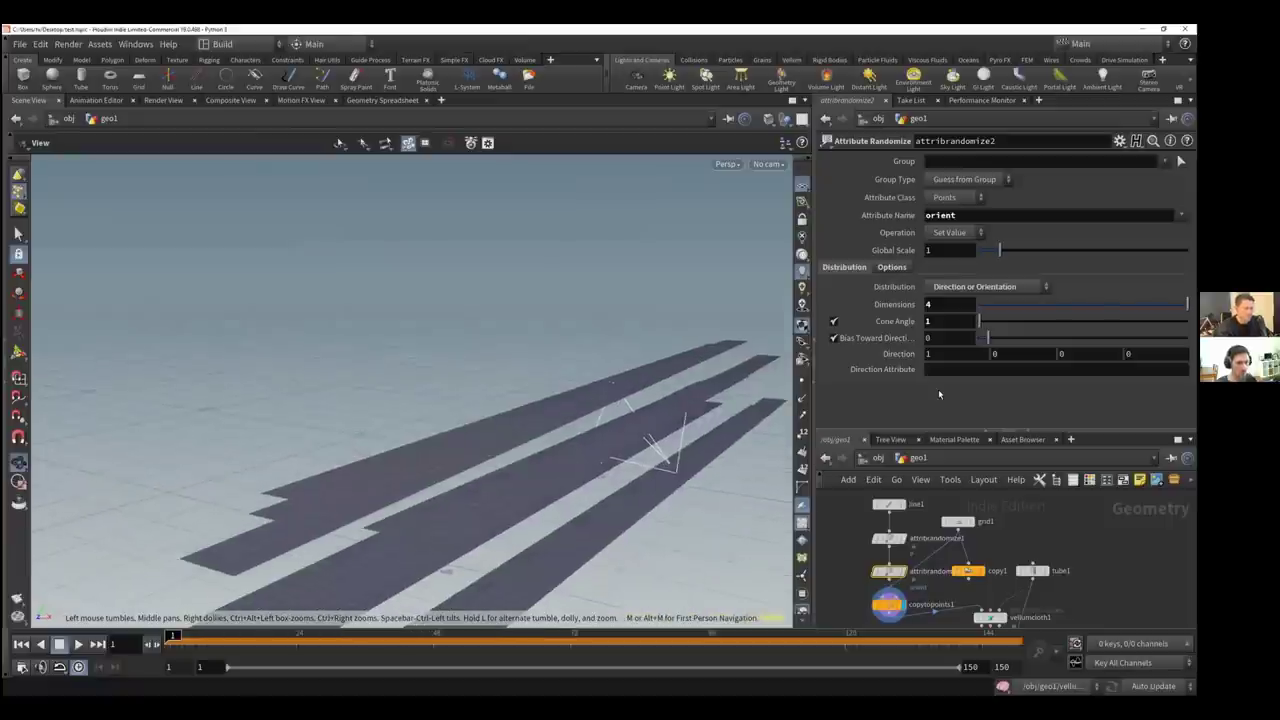
key("BackSpace")
type("5")
key("Return")
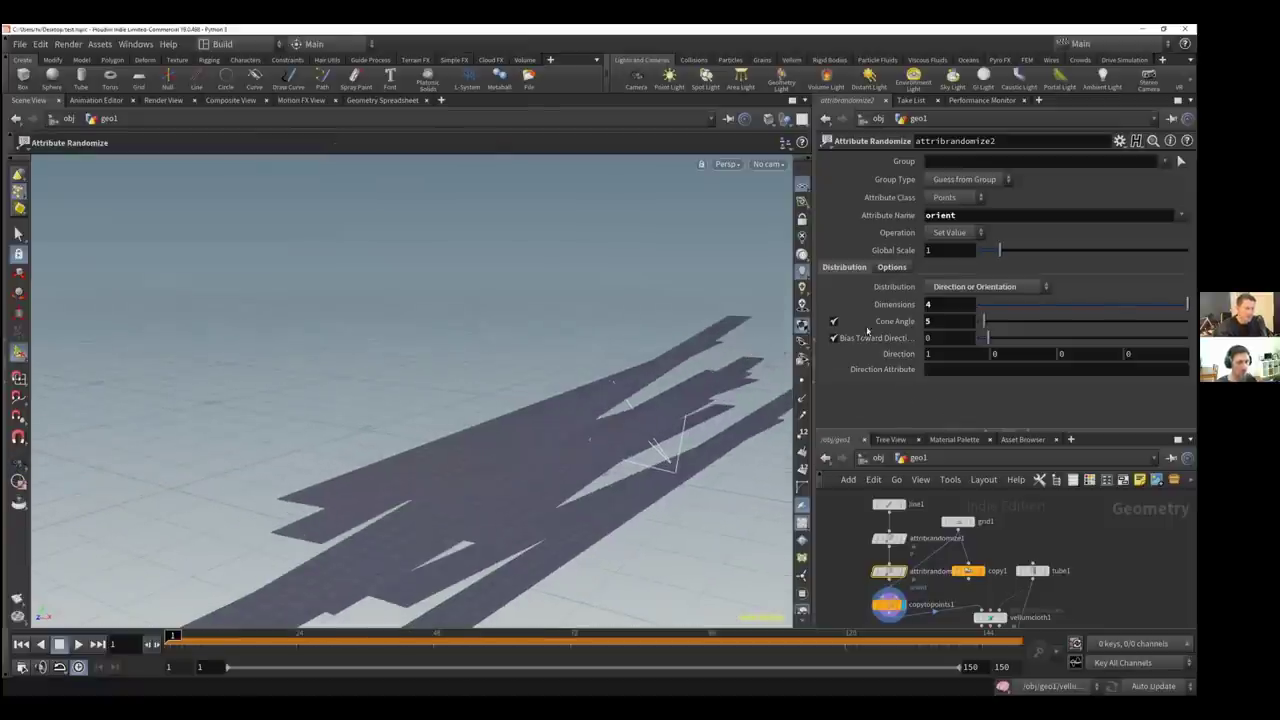
Open the Attribute Randomize help page and read the parameter and distribution descriptions for an explanation of Bias Toward Direction
left_click(939, 337)
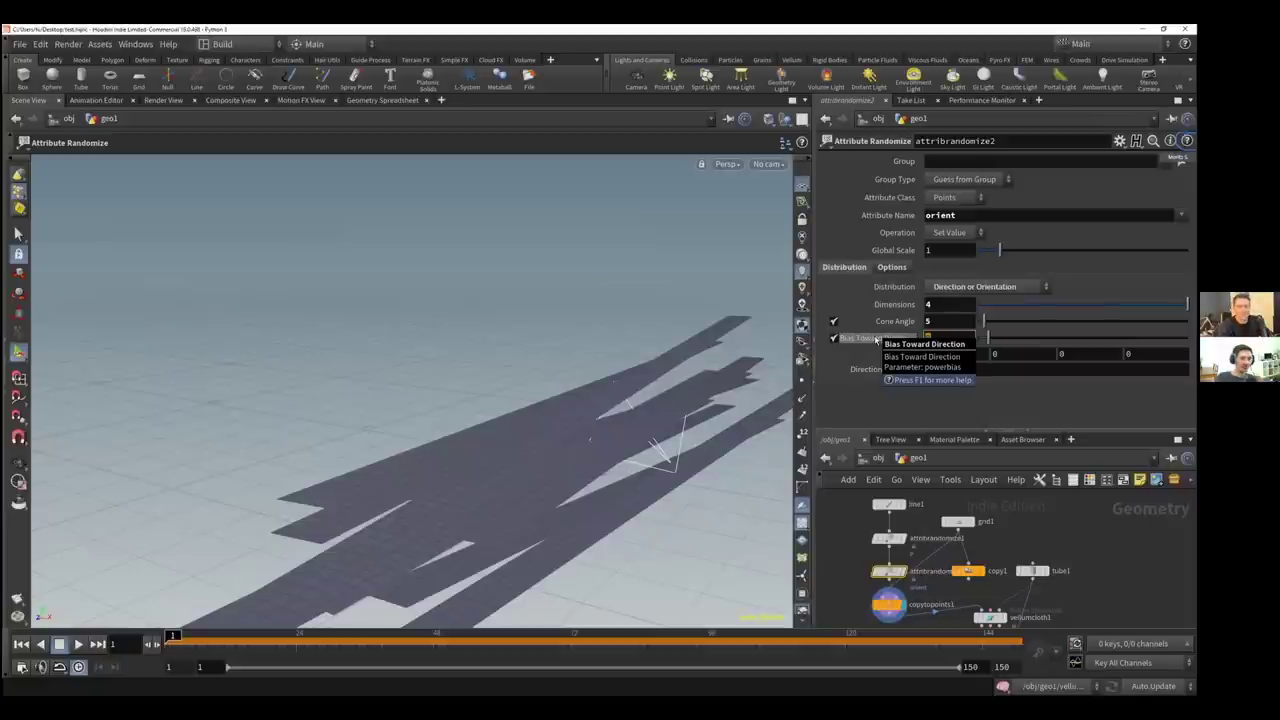
left_click(1186, 141)
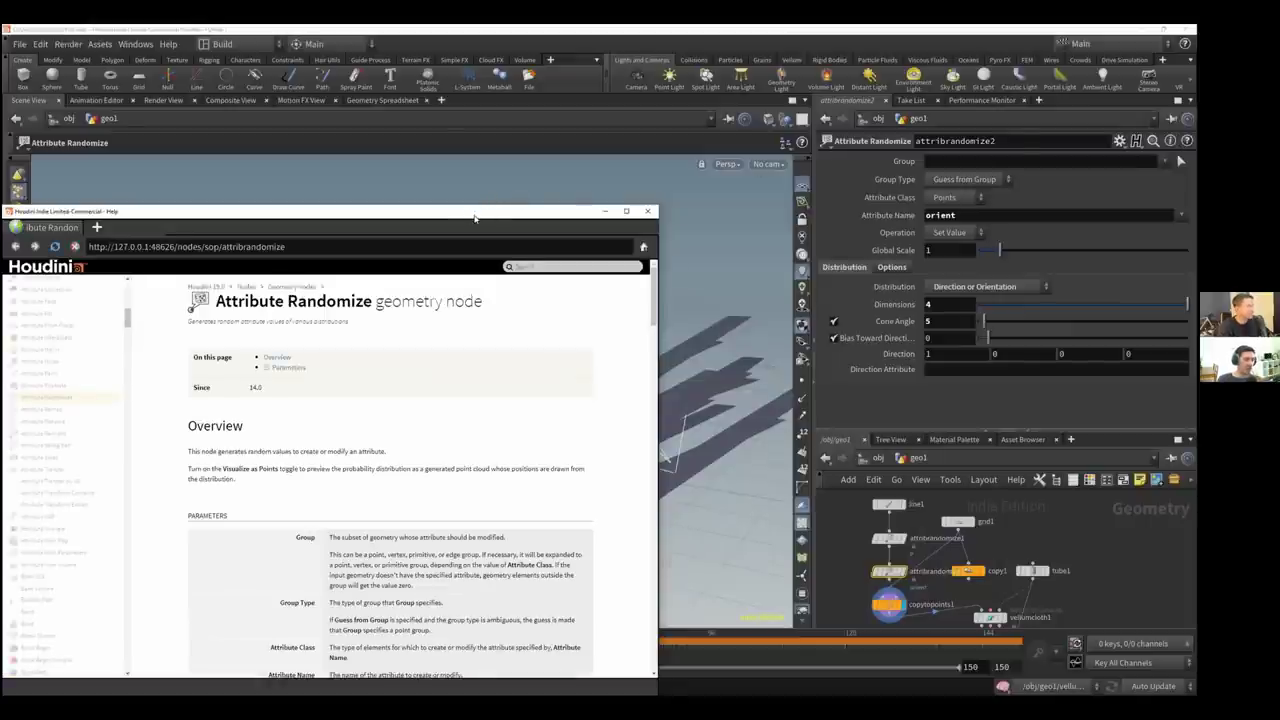
left_click_drag(573, 233, 719, 128)
scroll(548, 368, "down", 2)
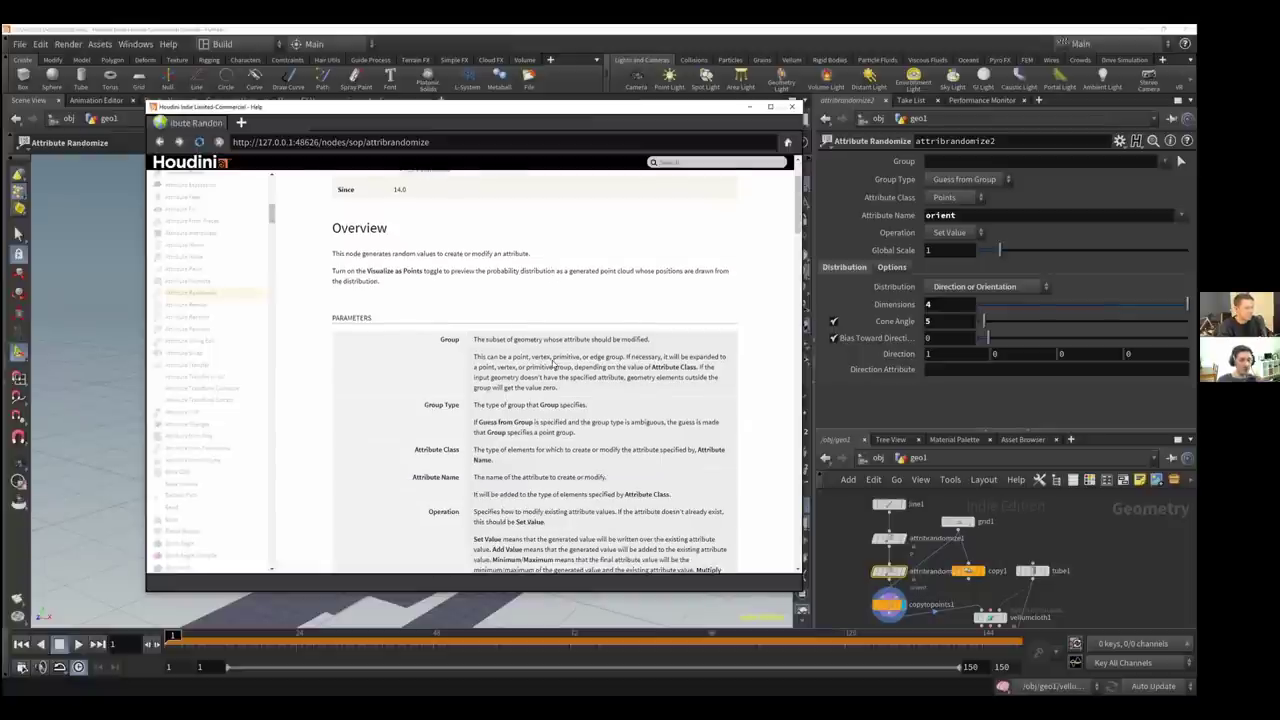
scroll(556, 362, "down", 6)
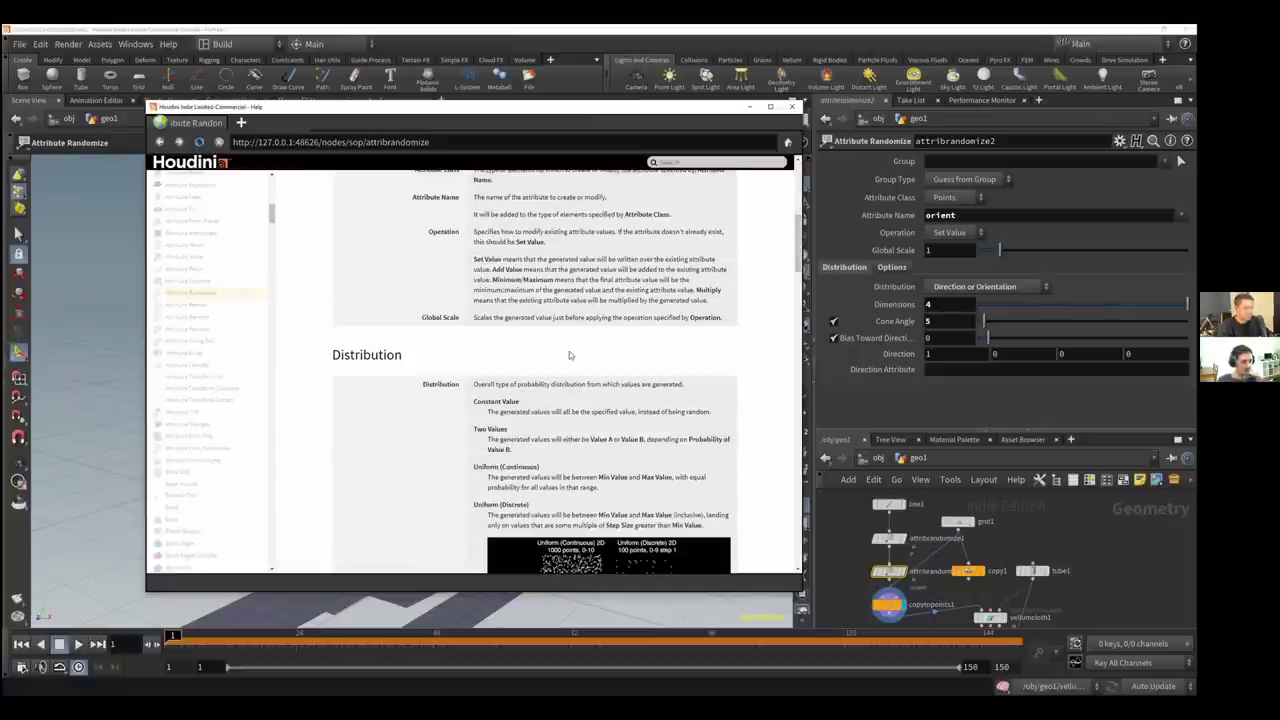
scroll(574, 337, "up", 4)
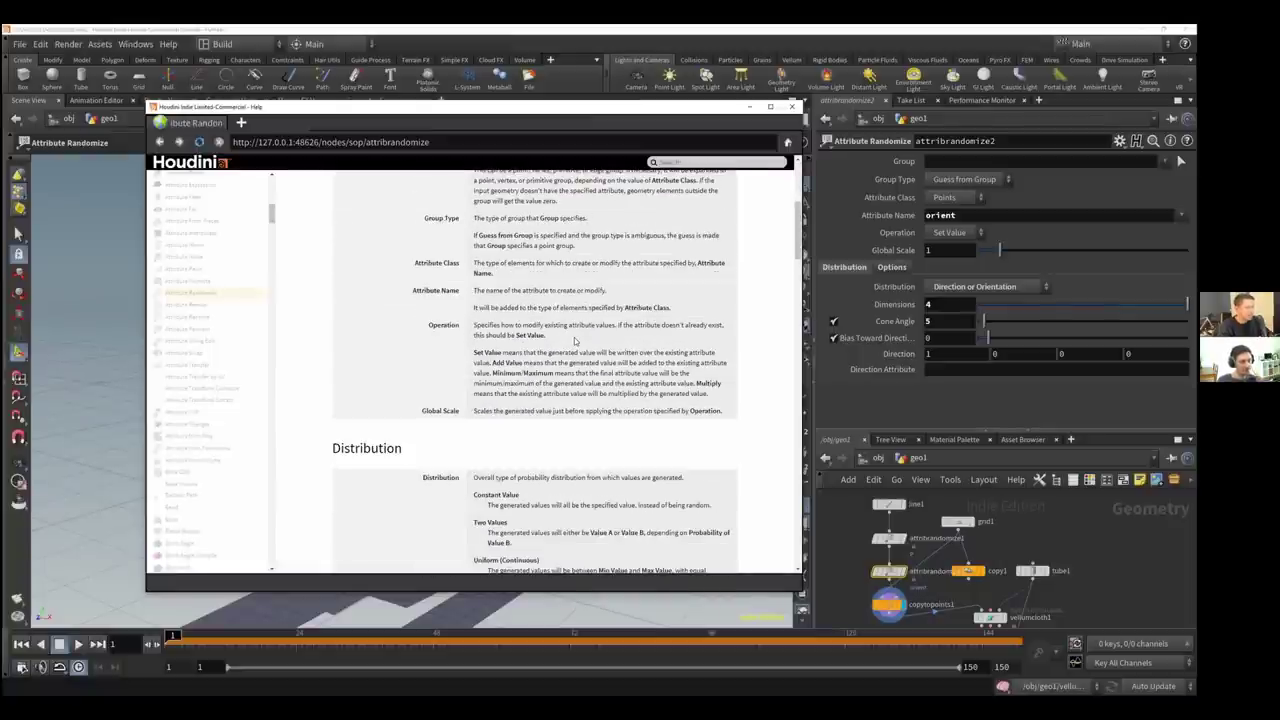
scroll(576, 341, "down", 6)
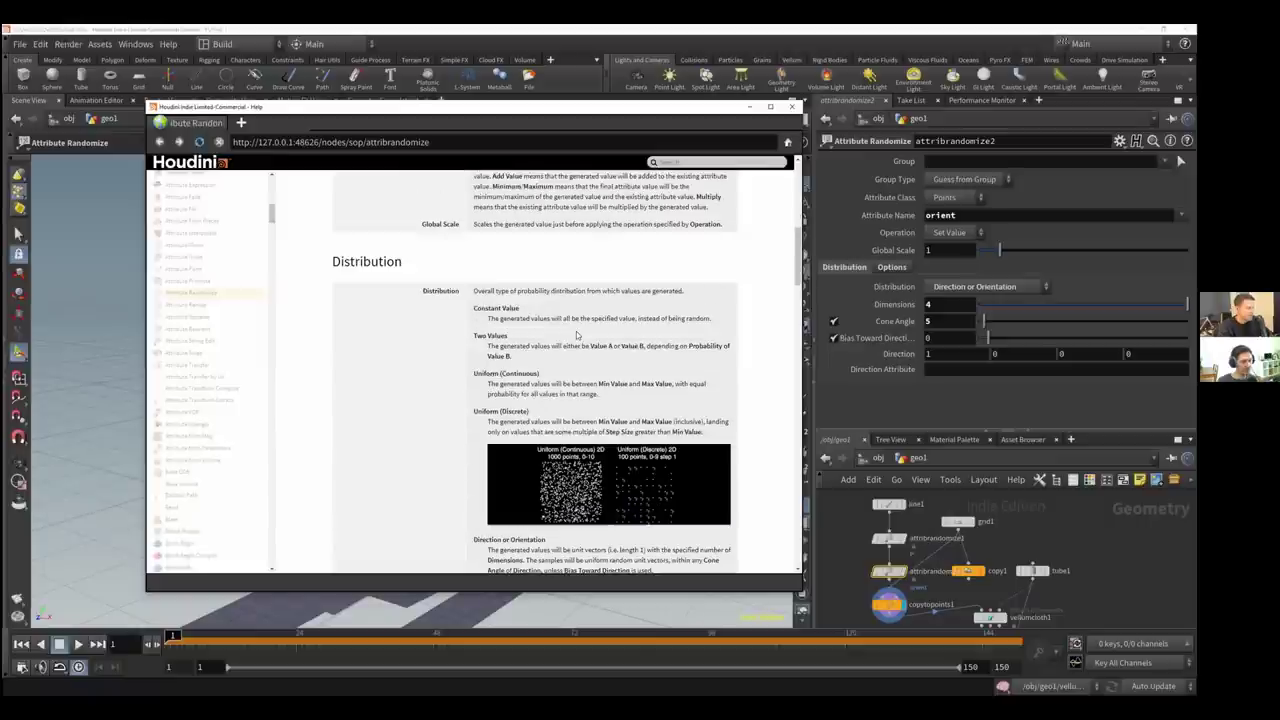
scroll(576, 338, "down", 4)
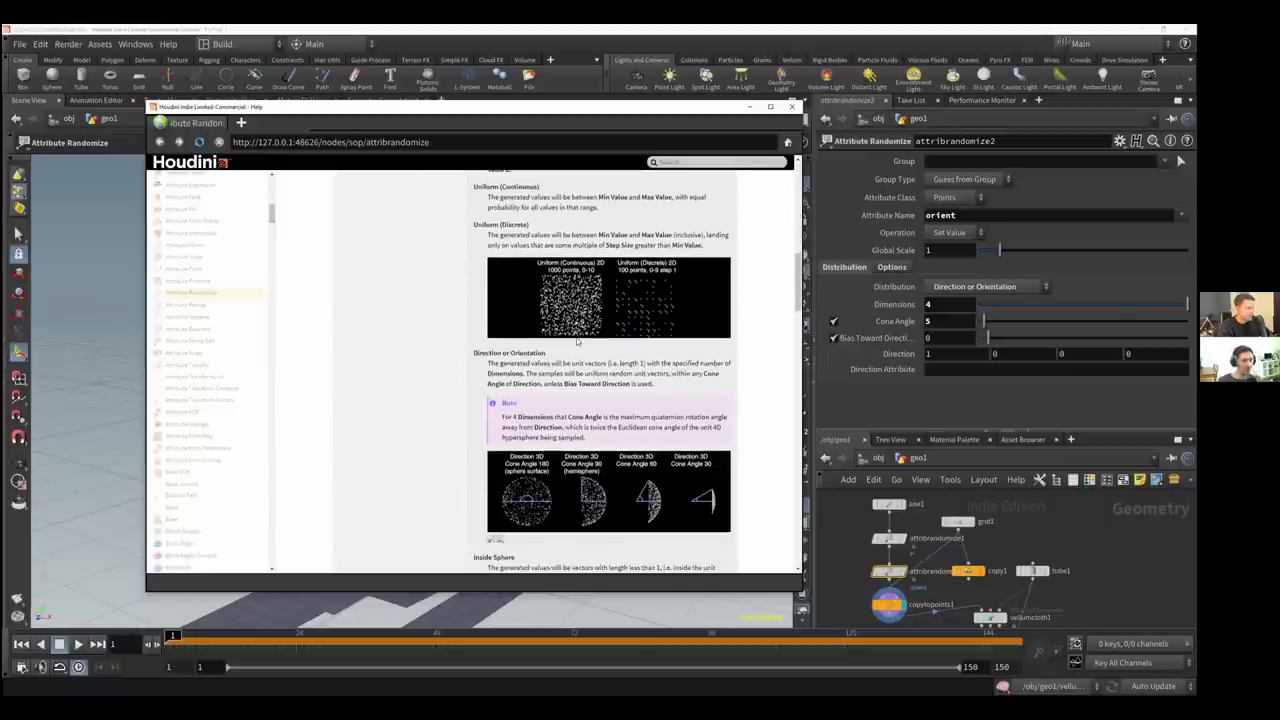
scroll(576, 341, "down", 2)
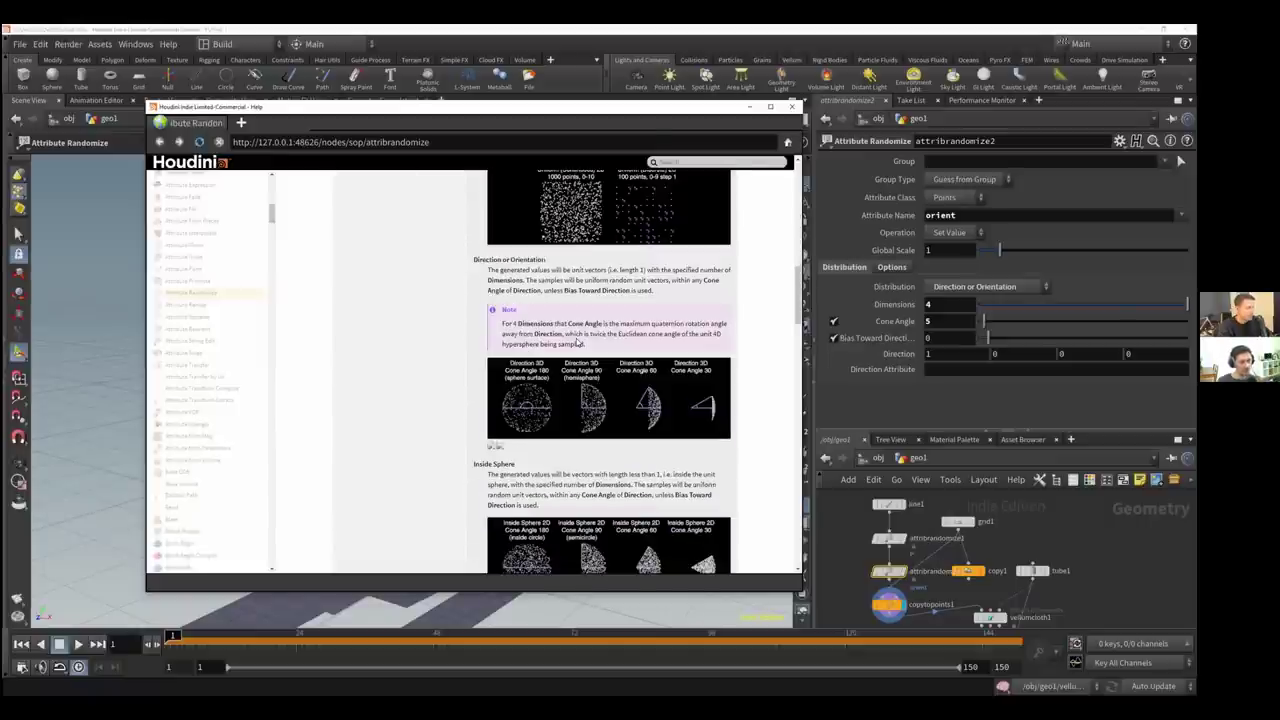
scroll(651, 195, "down", 4)
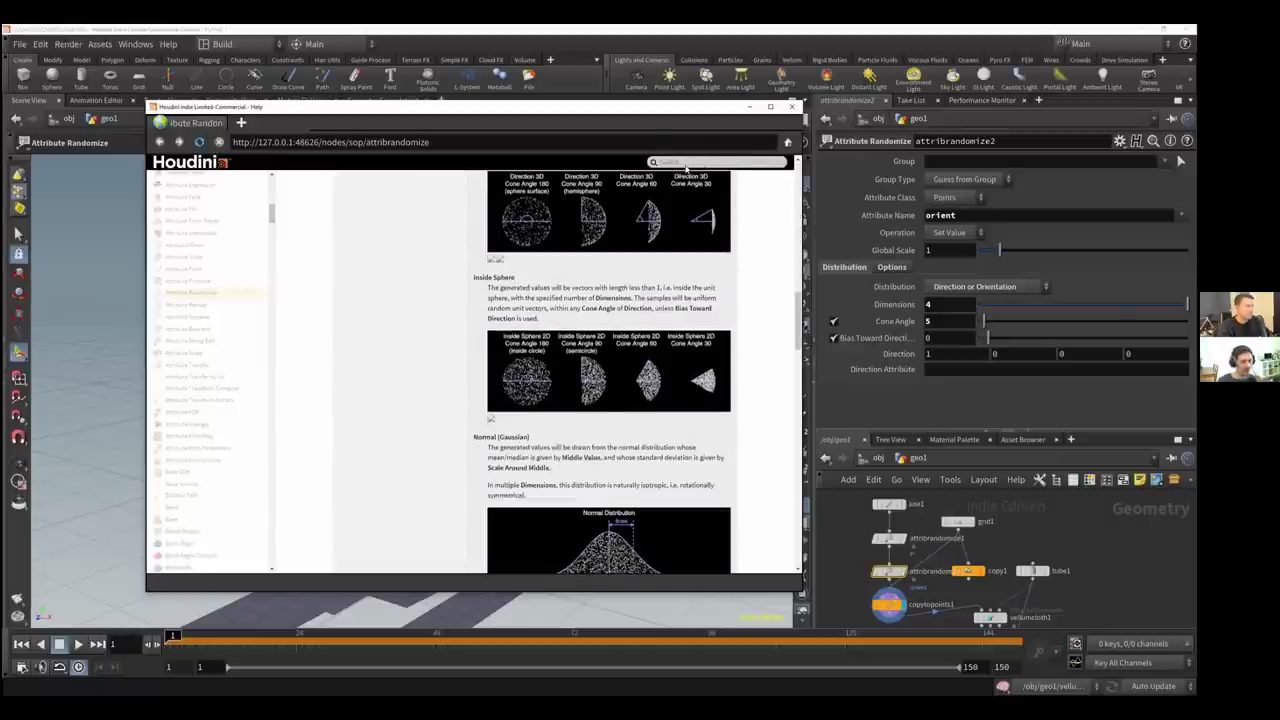
scroll(686, 167, "down", 4)
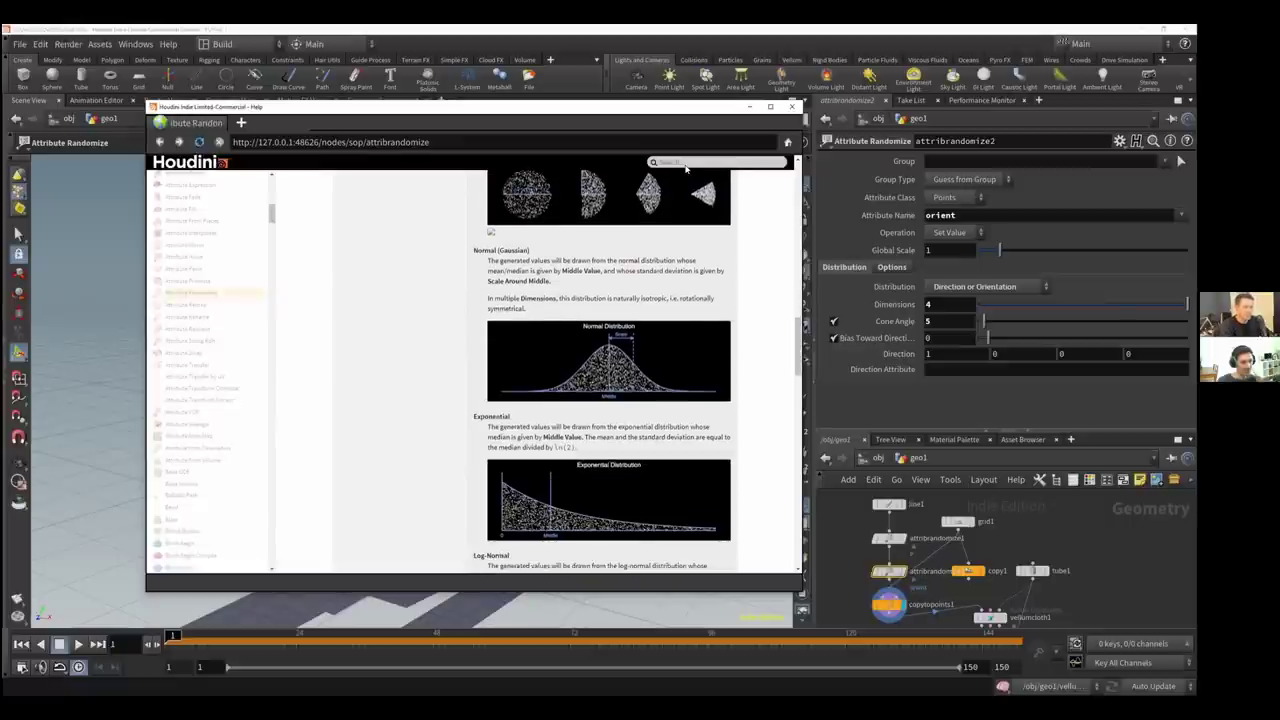
scroll(686, 167, "down", 2)
scroll(686, 167, "down", 2)
Try searching the whole help for "bias to", and clear the search to return to the Attribute Randomize page
left_click(686, 164)
type("bias to")
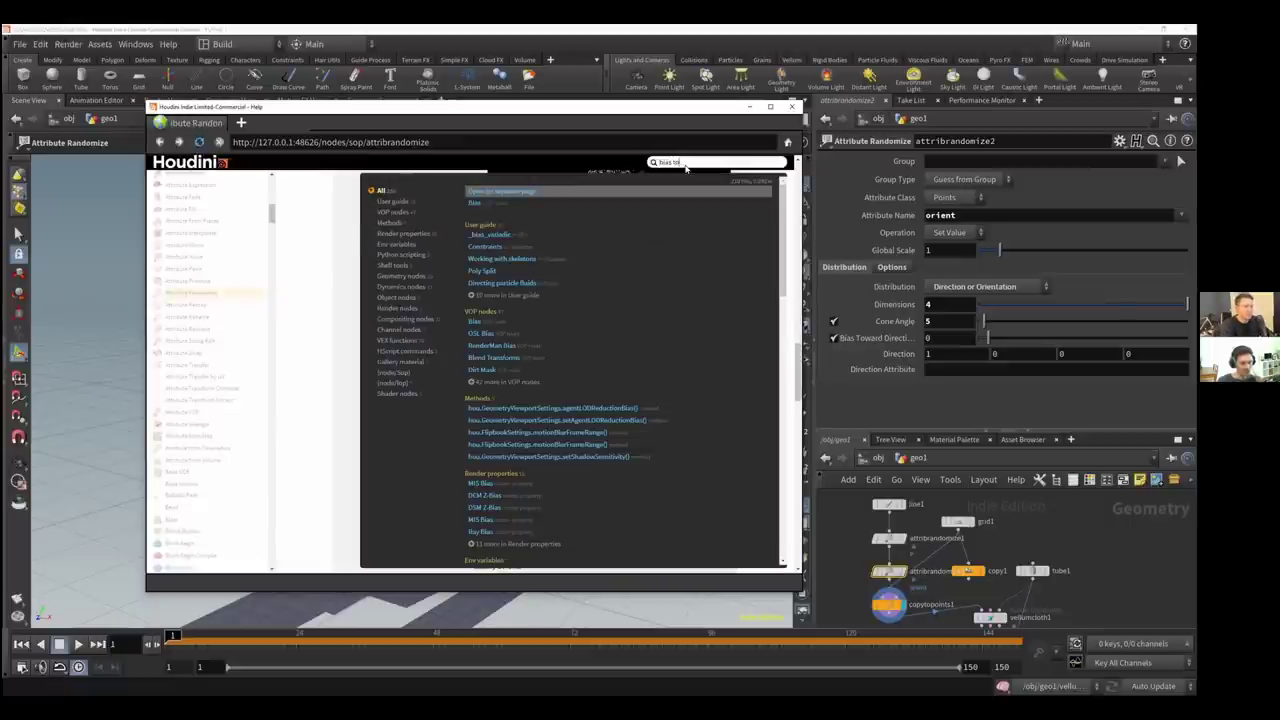
key("BackSpace")
key("BackSpace")
key("BackSpace")
key("BackSpace")
key("BackSpace")
key("BackSpace")
key("BackSpace")
key("BackSpace")
left_click(427, 371)
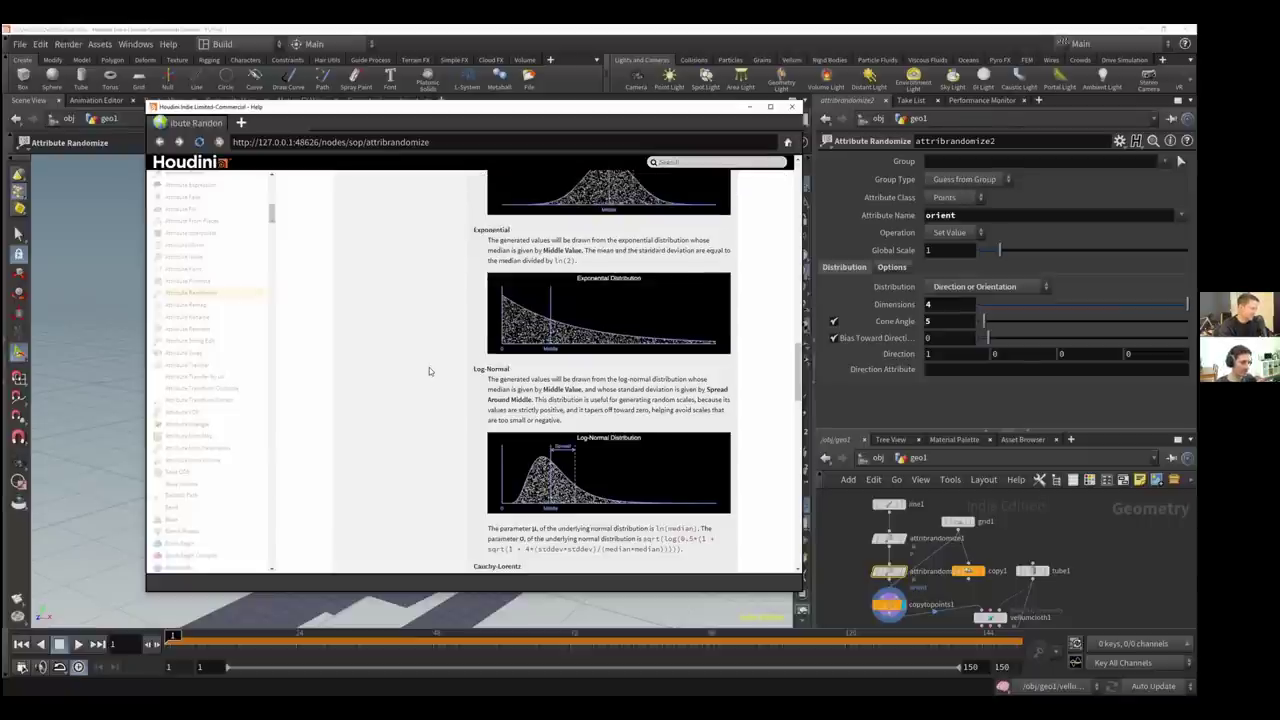
Find "bias" within the Attribute Randomize help page and read how Bias Toward Direction relates to Cone Angle and Direction
key("ctrl+f")
type("bias")
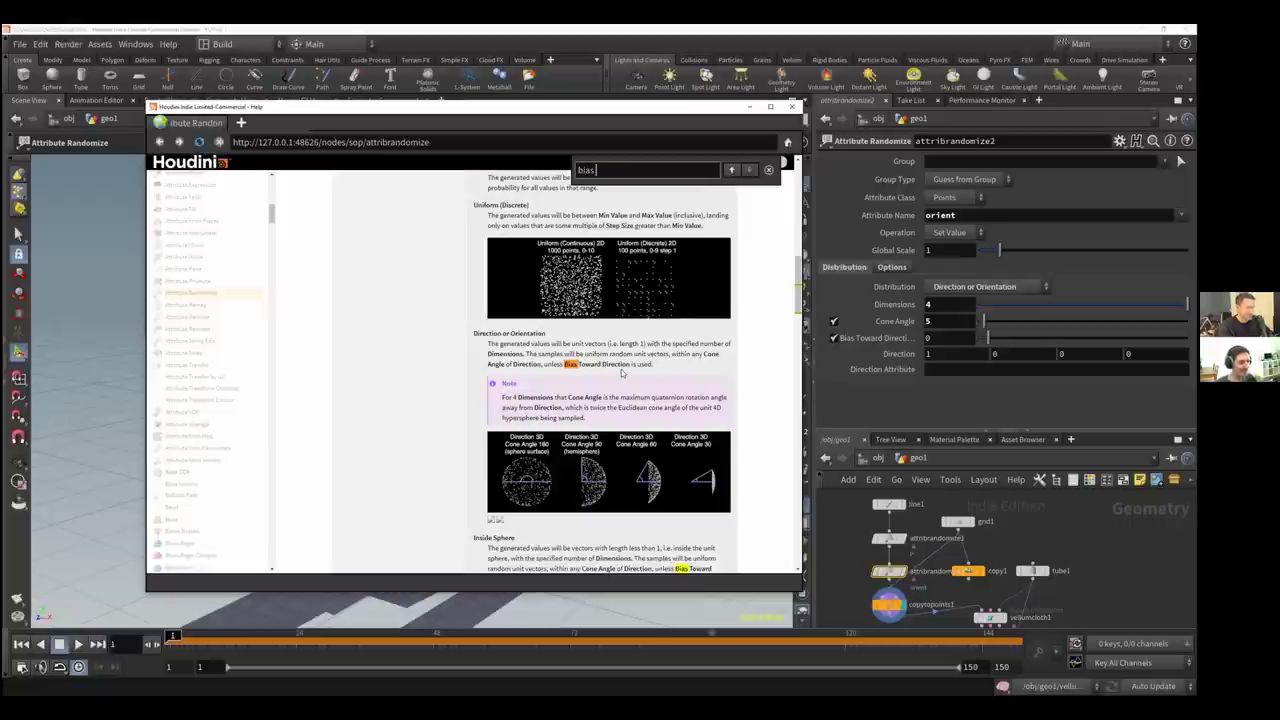
scroll(623, 372, "down", 1)
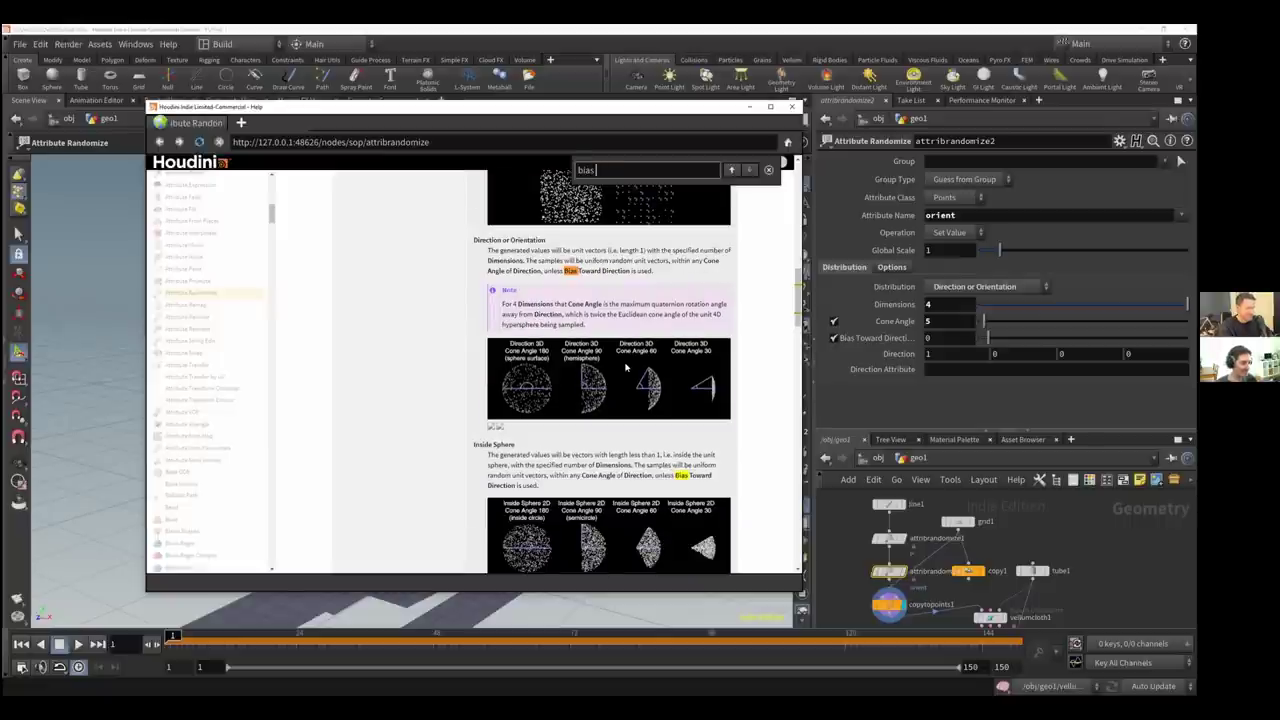
scroll(626, 369, "down", 1)
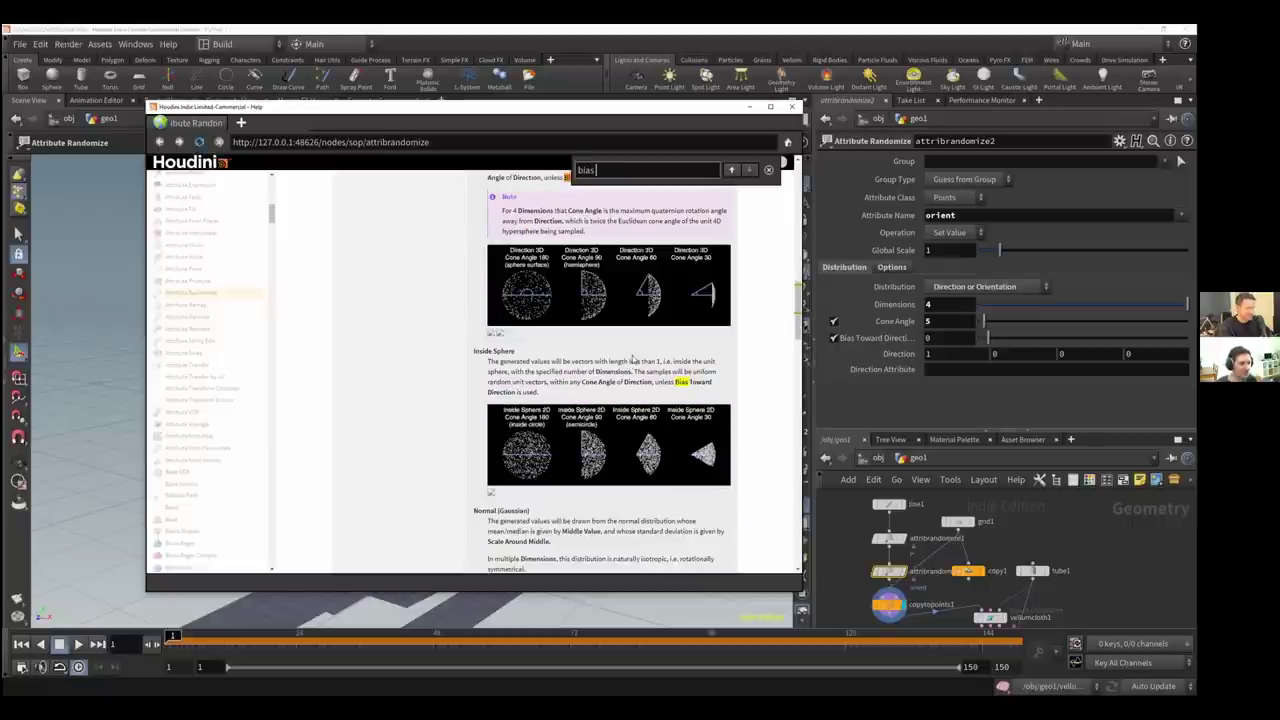
scroll(632, 358, "down", 1)
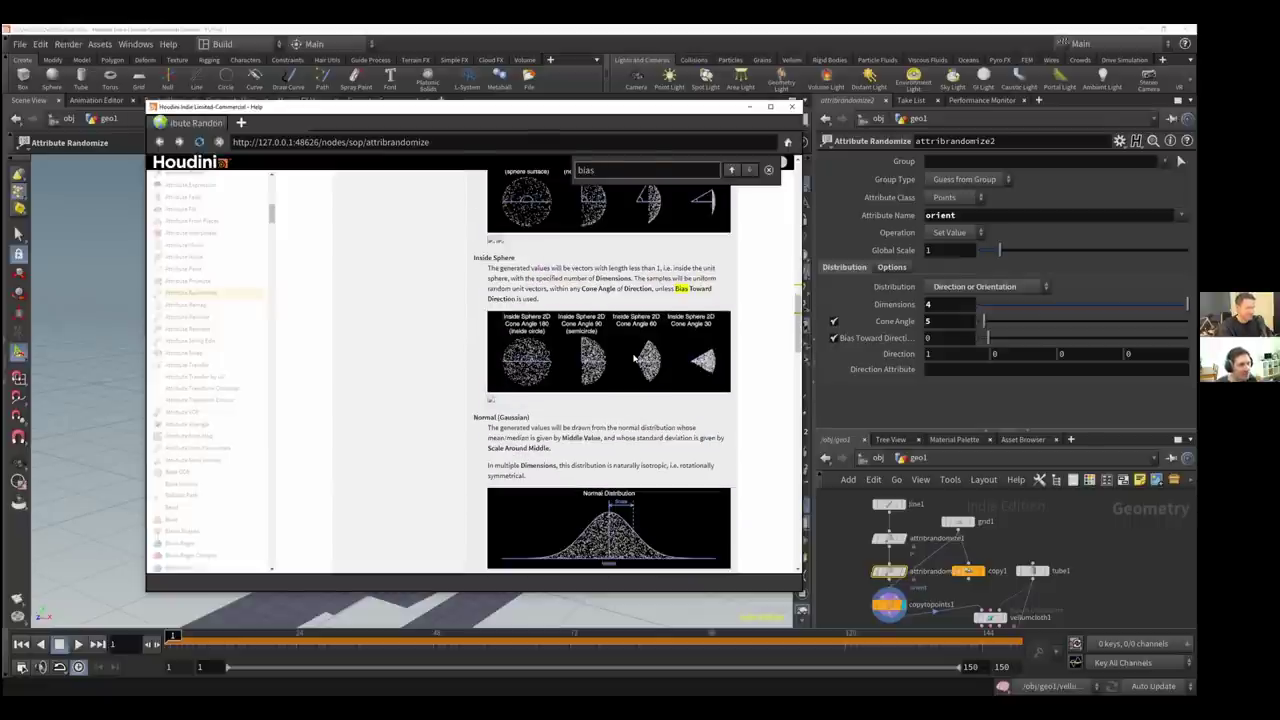
scroll(634, 358, "down", 1)
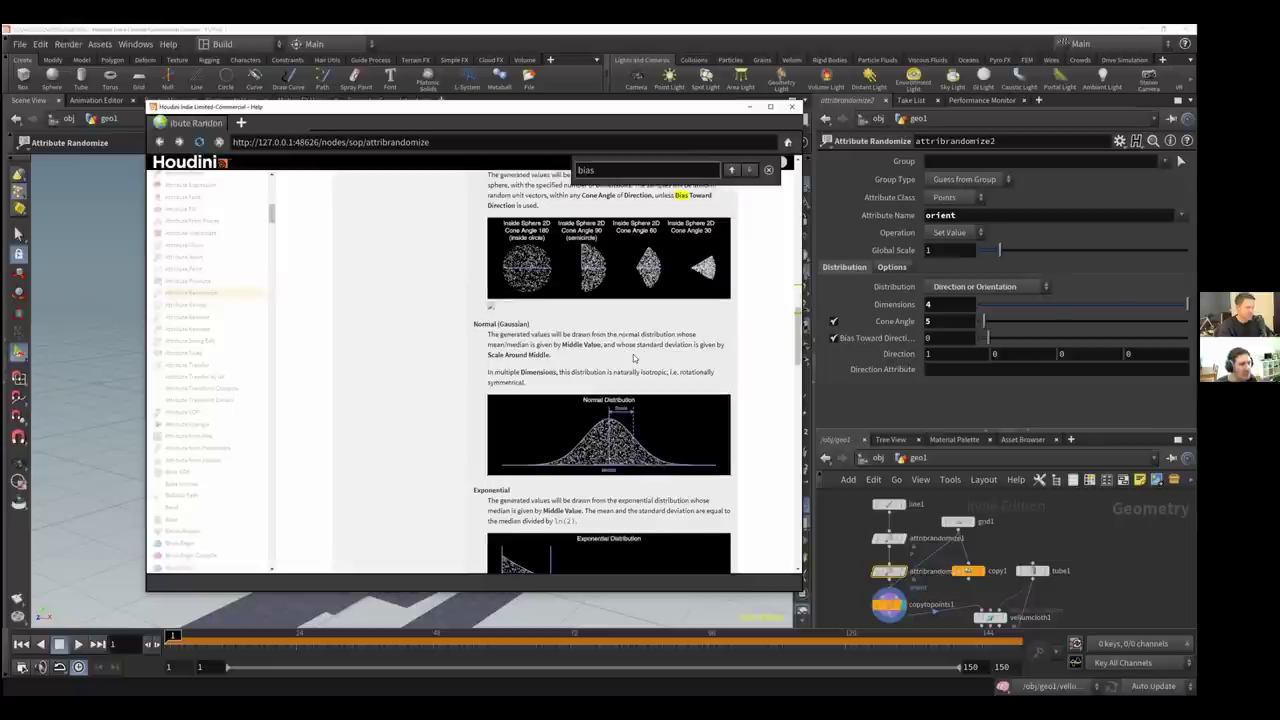
scroll(633, 354, "down", 1)
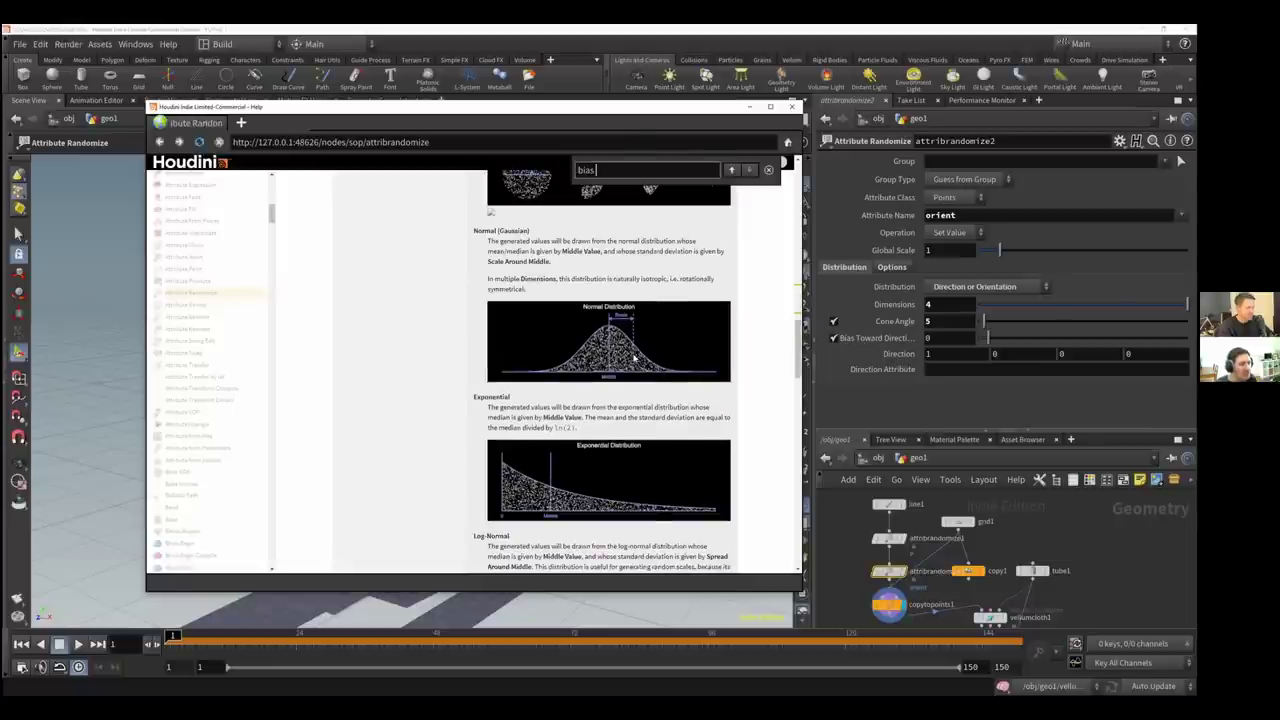
scroll(633, 357, "down", 1)
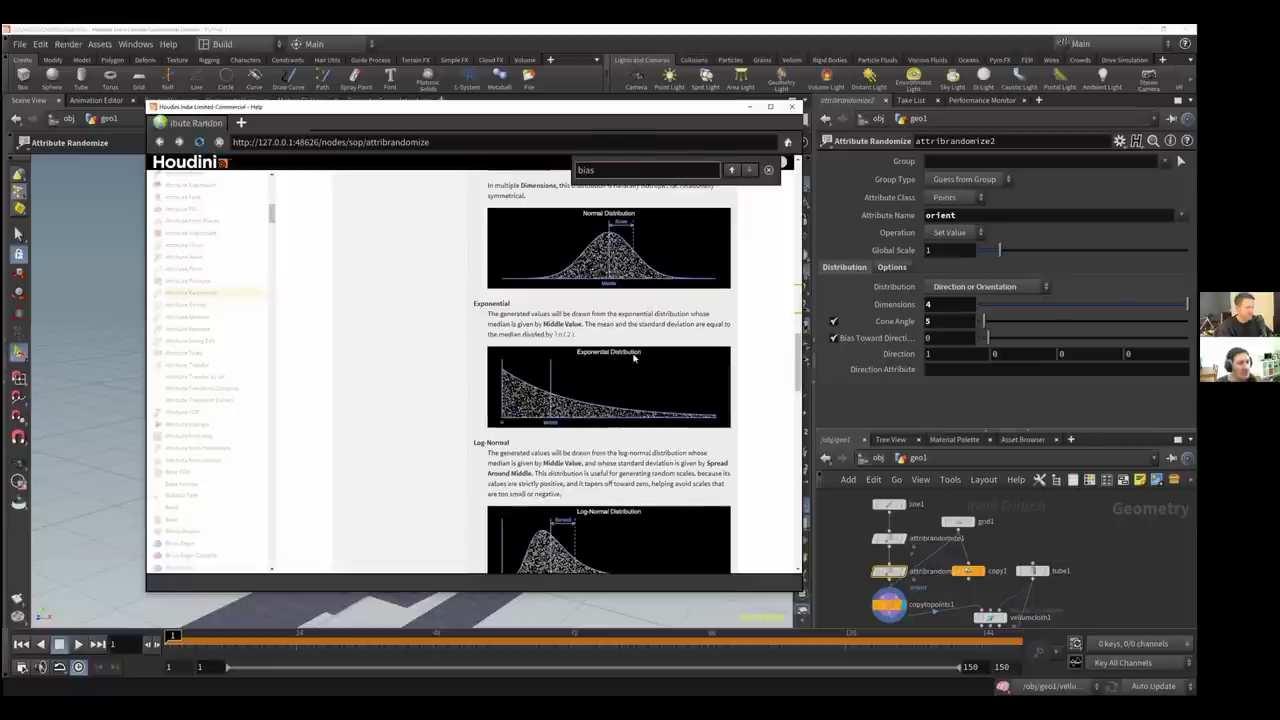
scroll(633, 357, "down", 13)
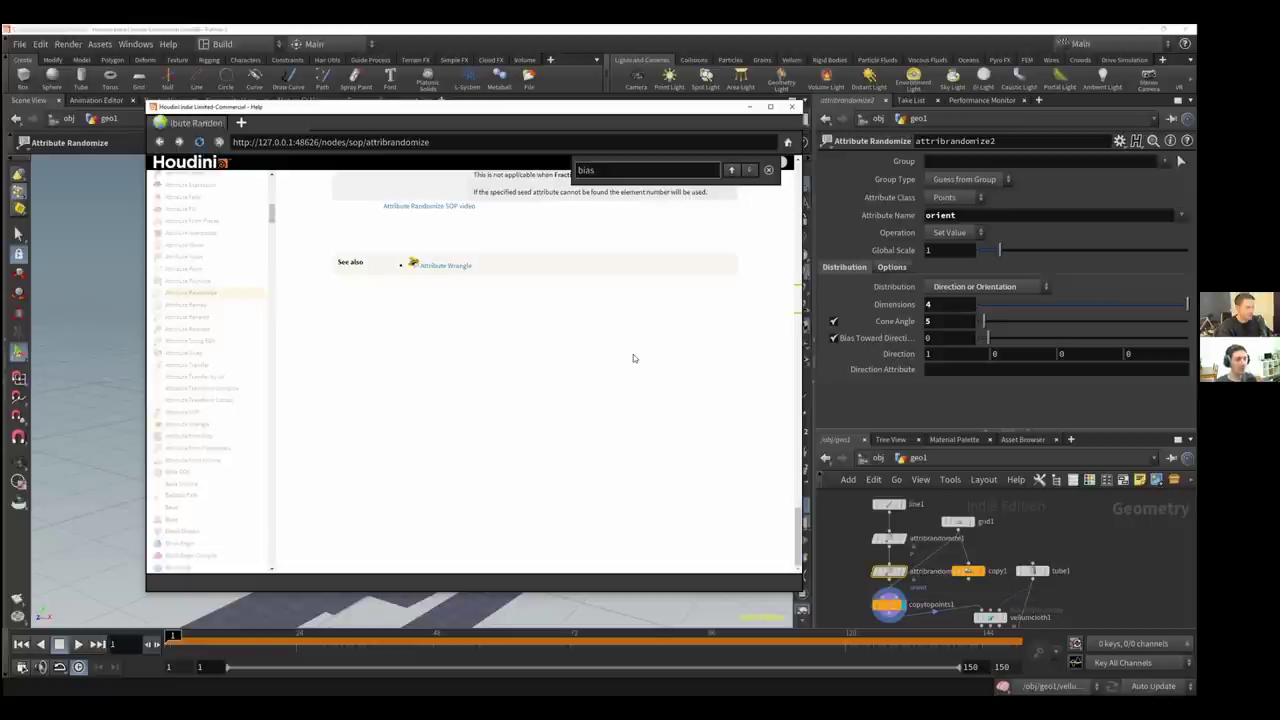
scroll(633, 357, "up", 2)
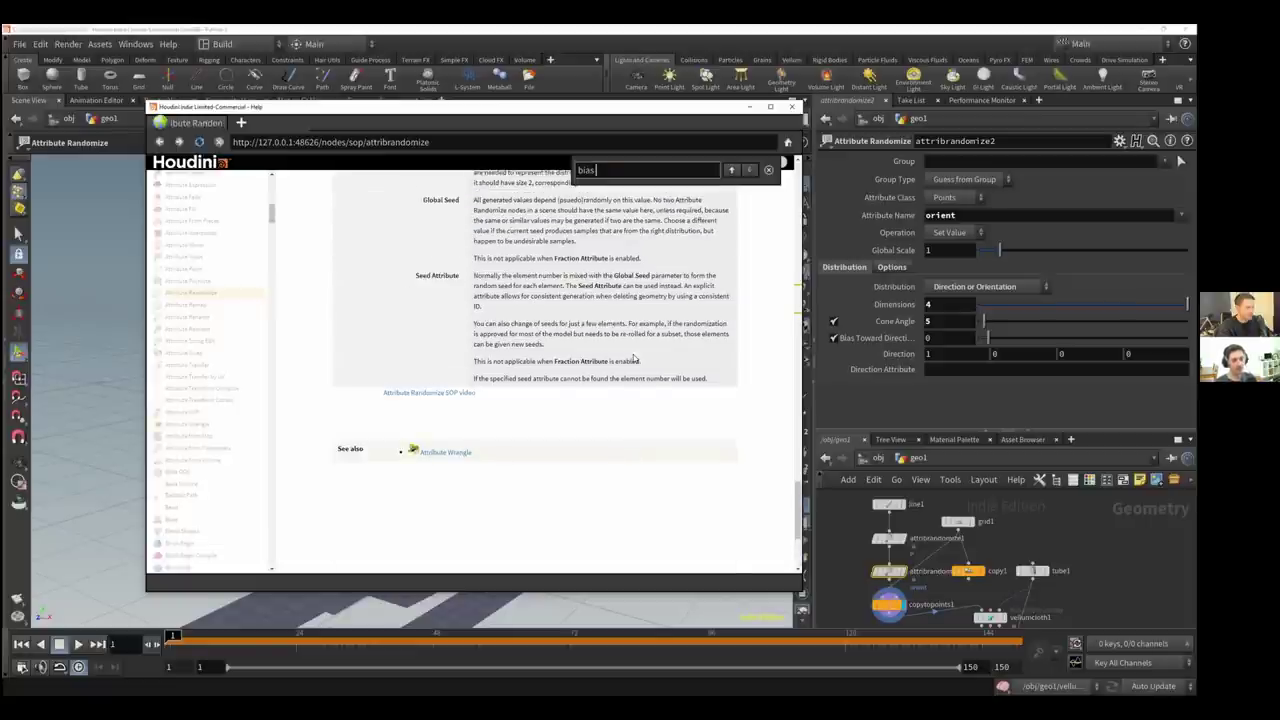
scroll(633, 357, "up", 2)
scroll(633, 357, "up", 1)
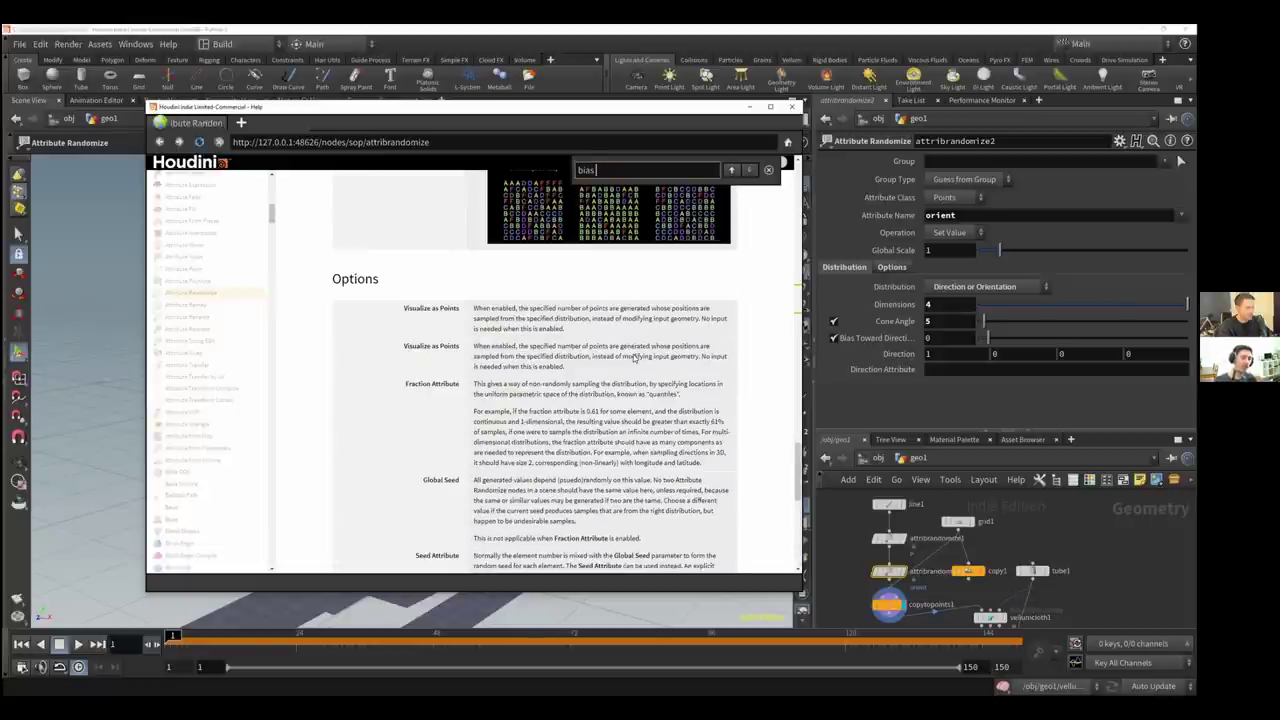
scroll(633, 357, "up", 4)
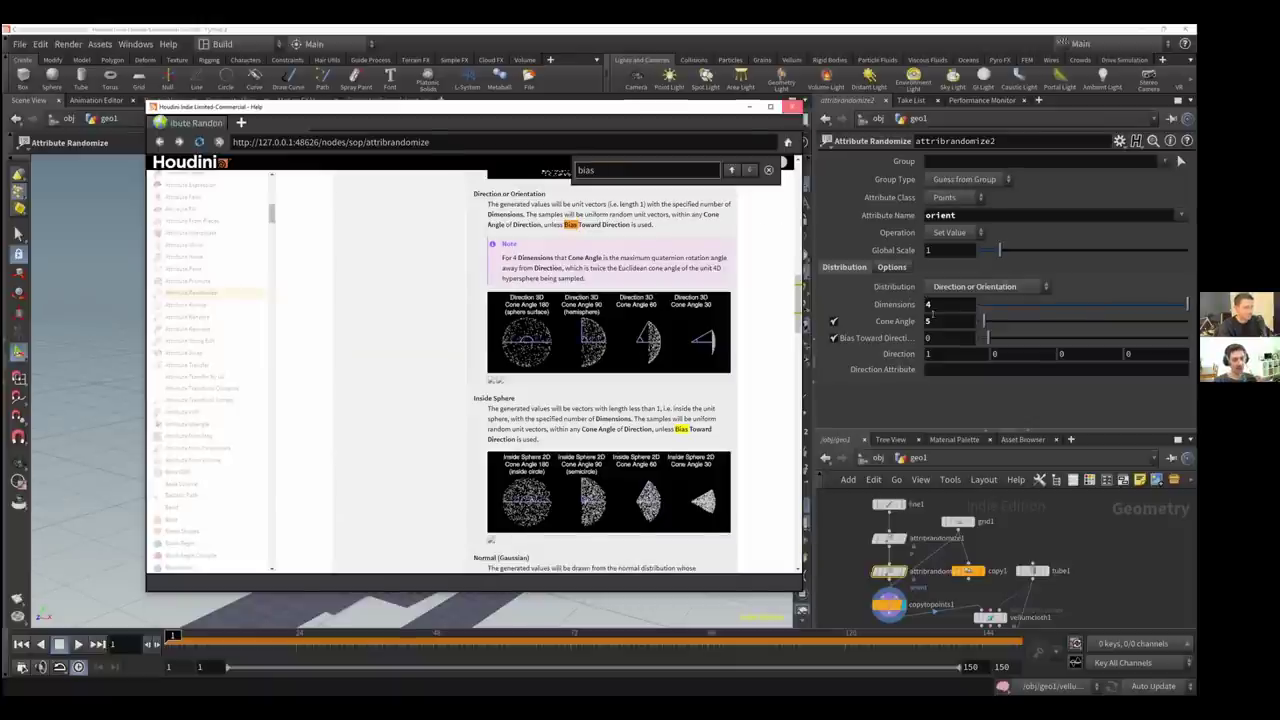
Close the help window and set Bias Toward Direction on attribrandomize2 first to 1 and finally to 10
left_click(950, 338)
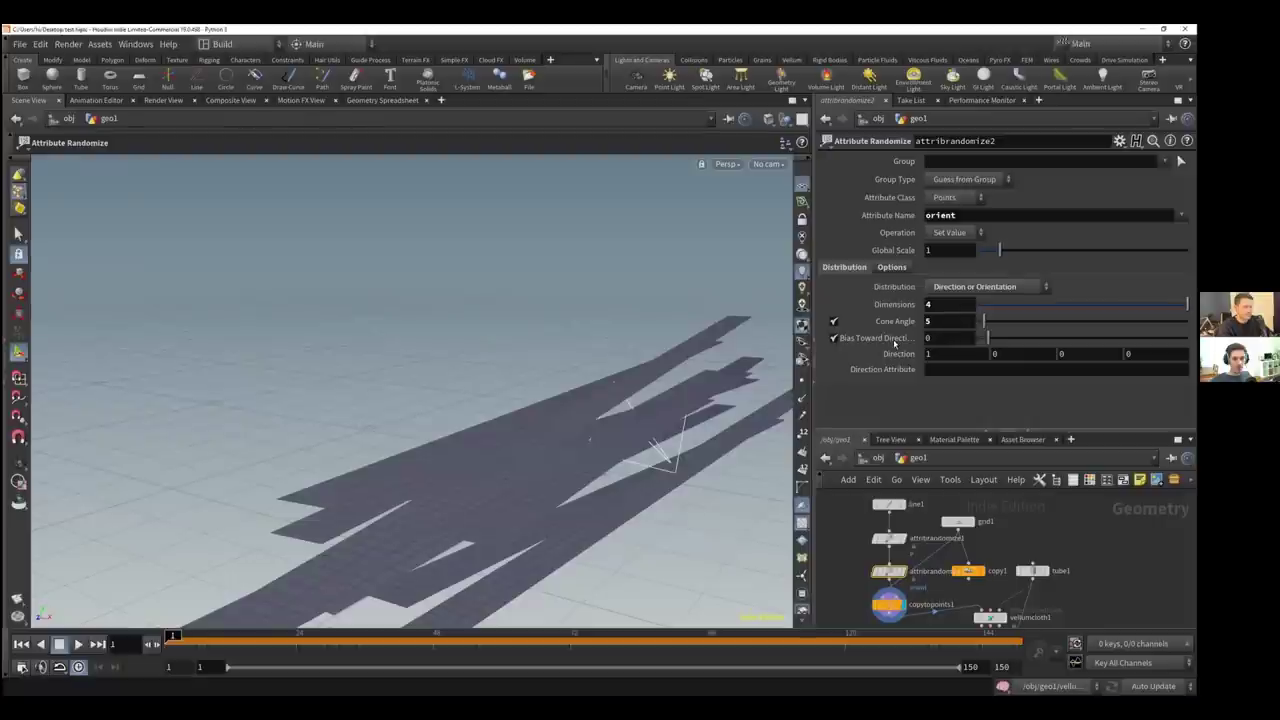
left_click(940, 337)
type("1")
key("Return")
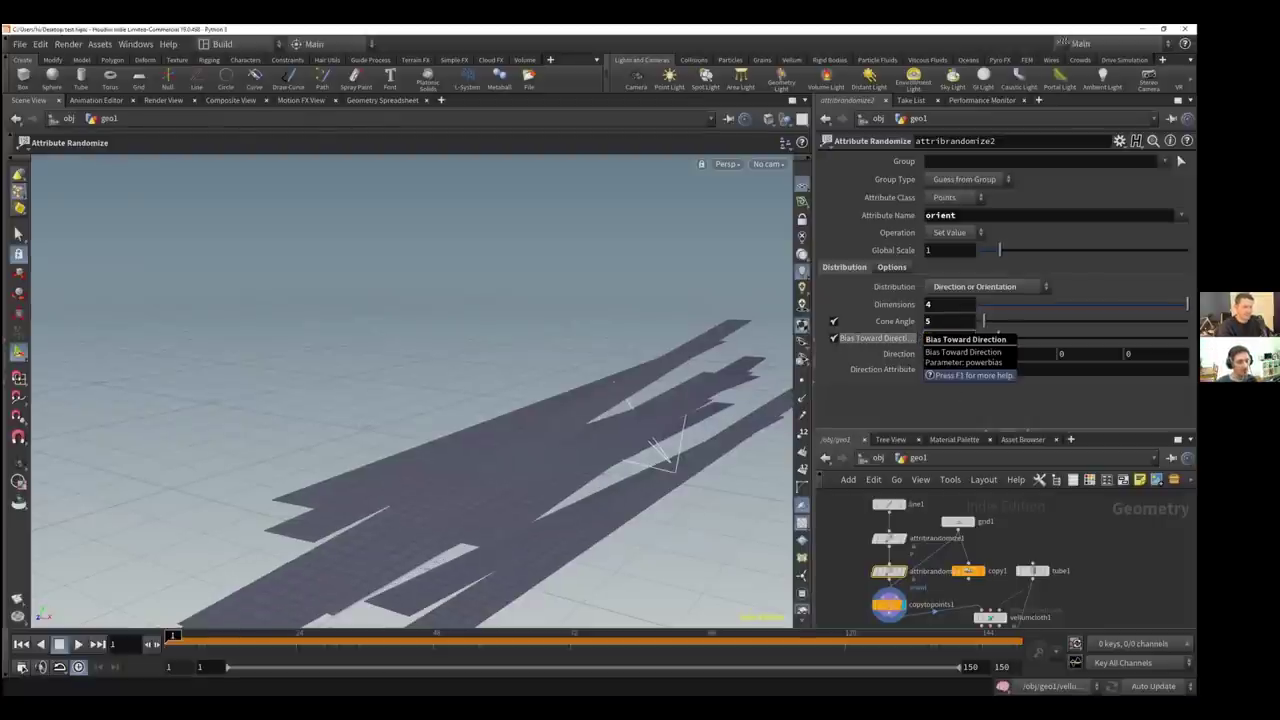
left_click(940, 337)
type("10")
key("Return")
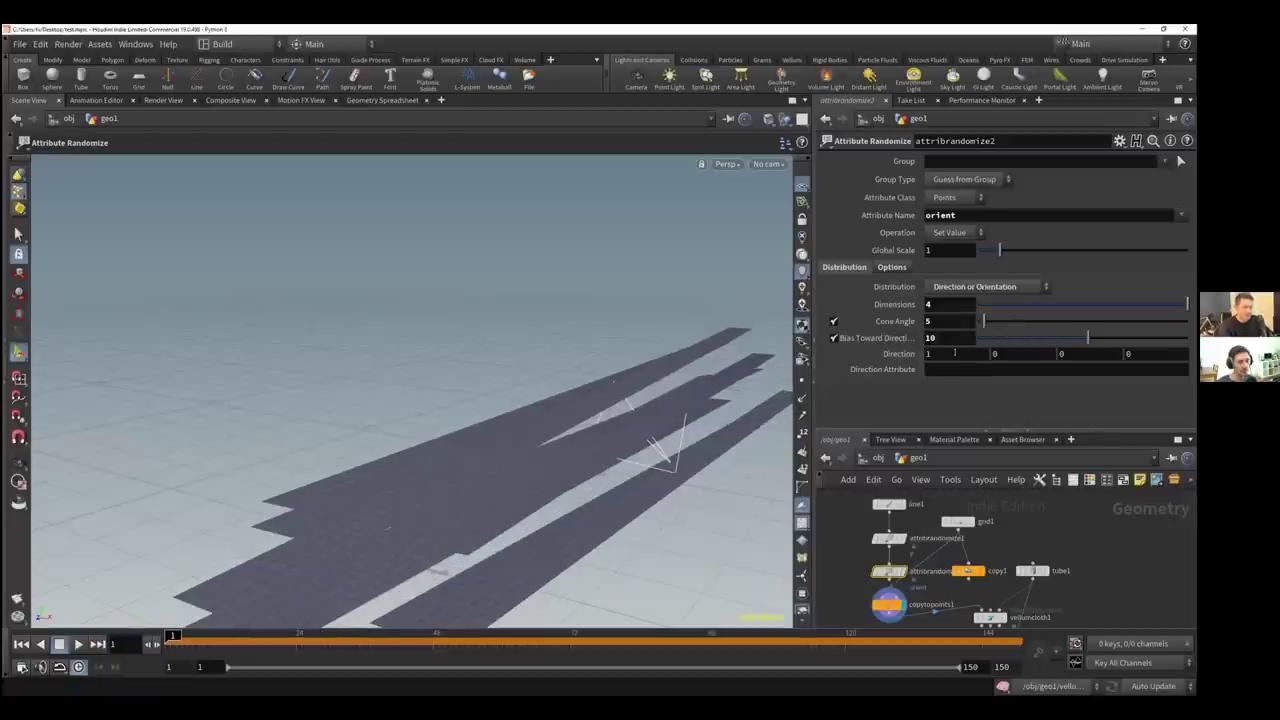
Try a Bias Toward Direction of 100 on attribrandomize2 and examine the strips from several angles
left_click(945, 337)
type("0")
key("Return")
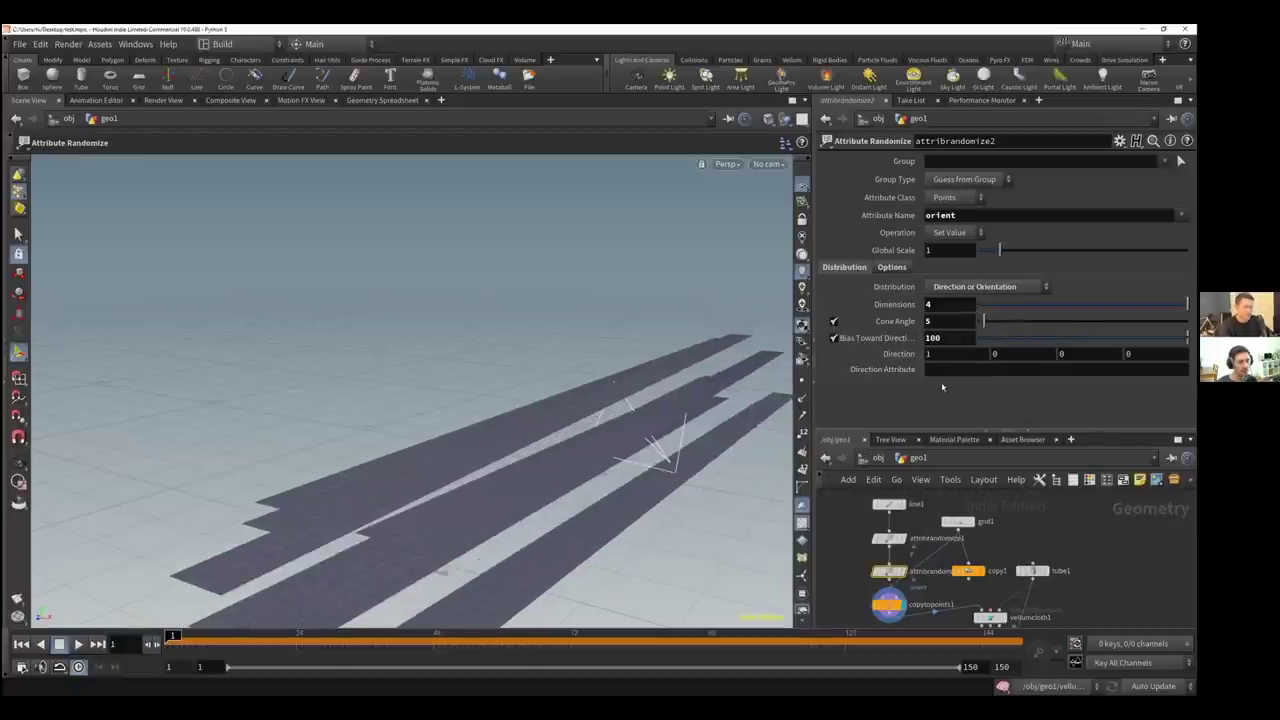
key("Escape")
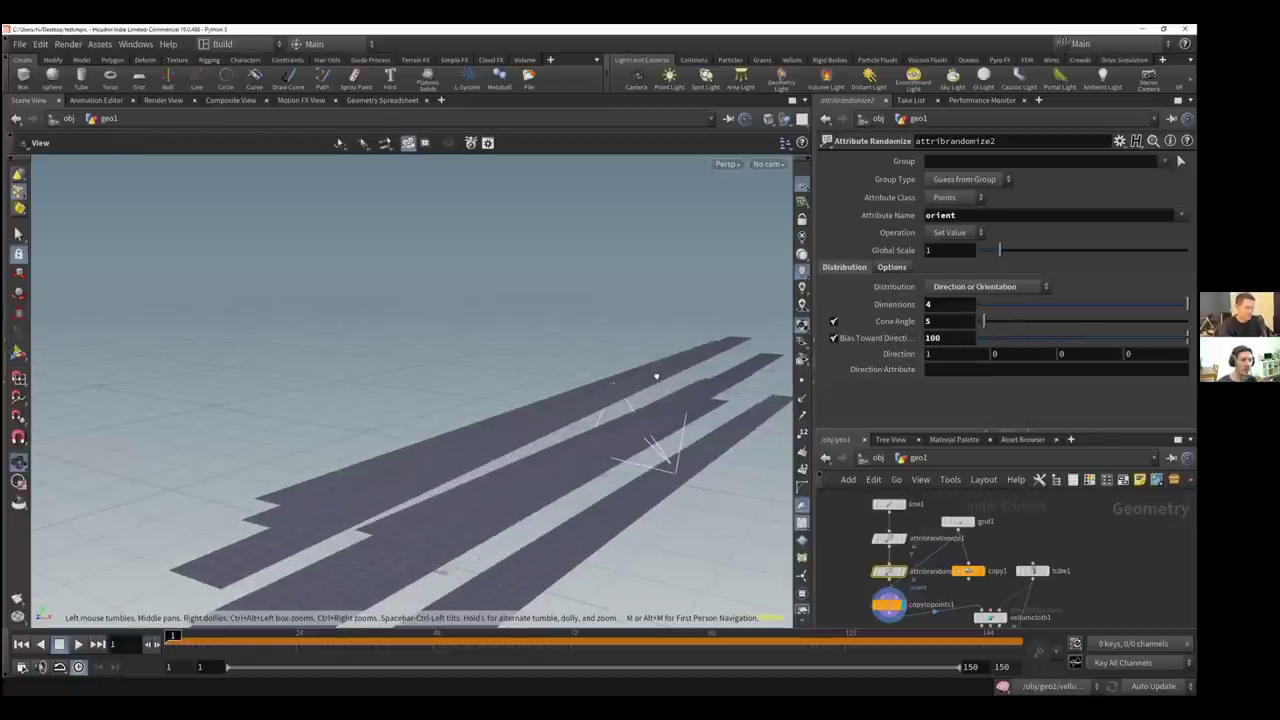
left_click_drag(642, 400, 575, 385)
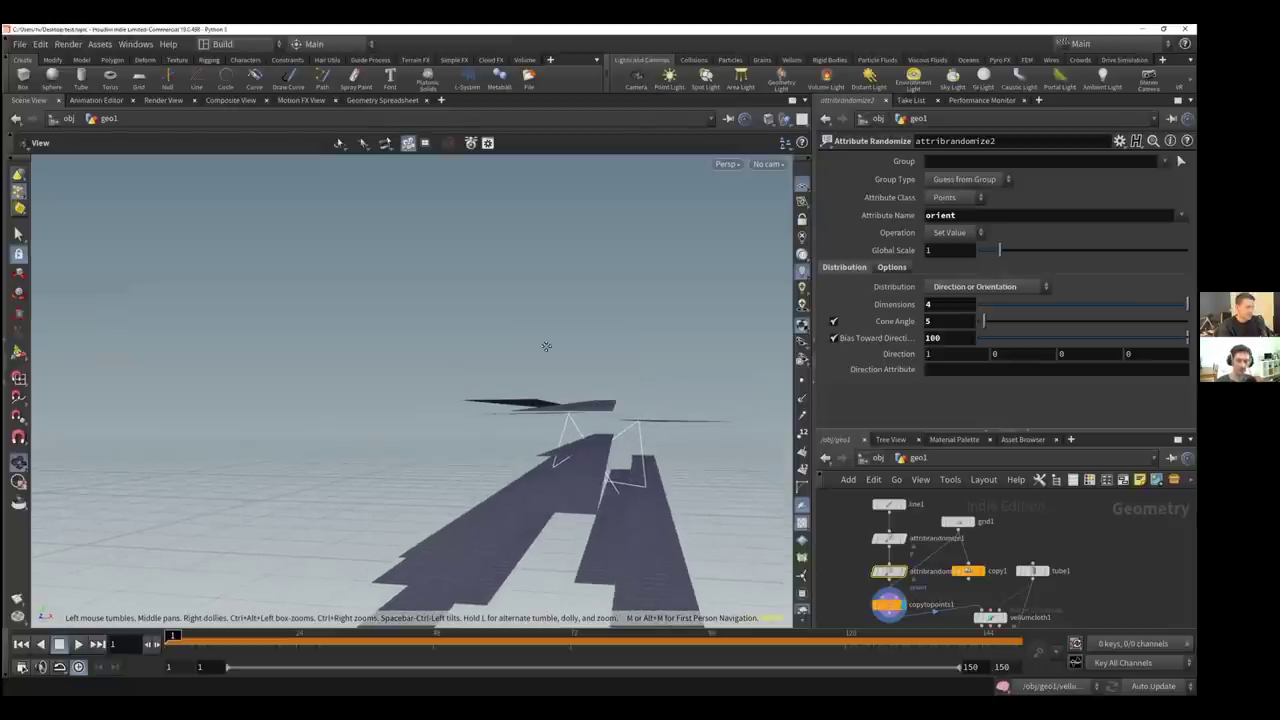
left_click_drag(560, 366, 559, 371)
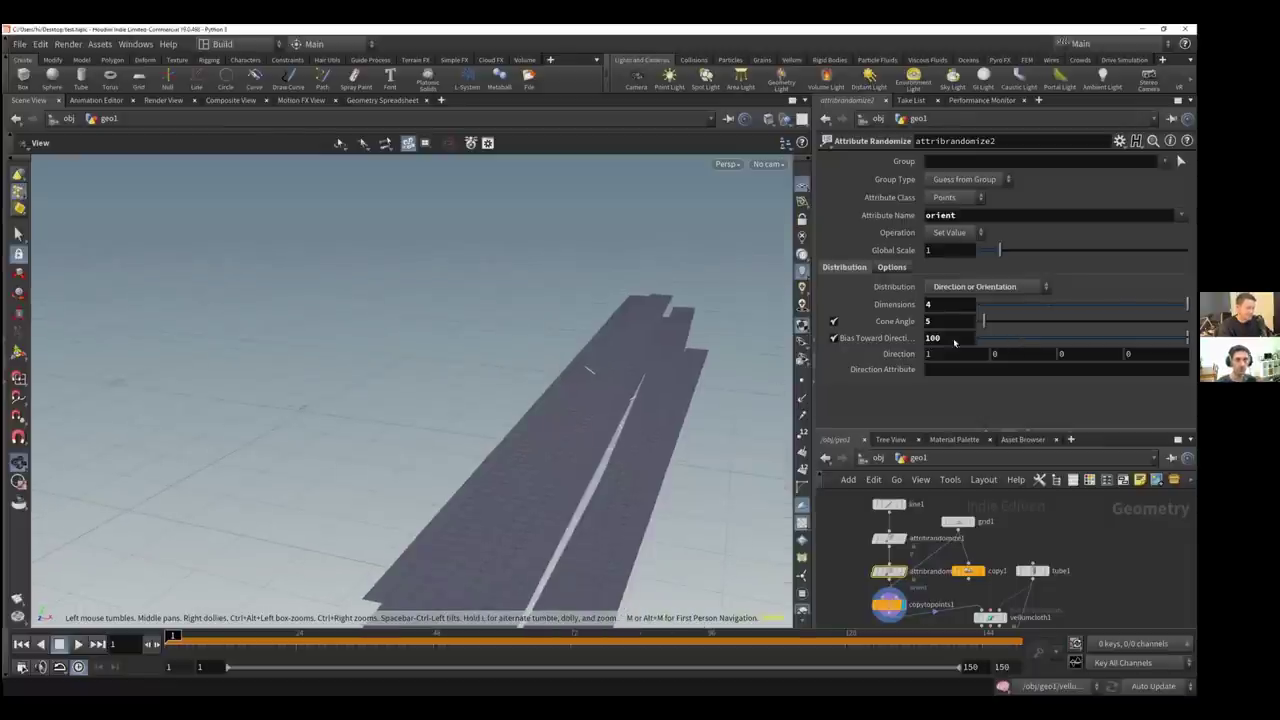
left_click_drag(668, 405, 590, 390)
Try Bias Toward Direction on attribrandomize2 at -1 and then at 0 to compare the strip orientations
left_click(835, 339)
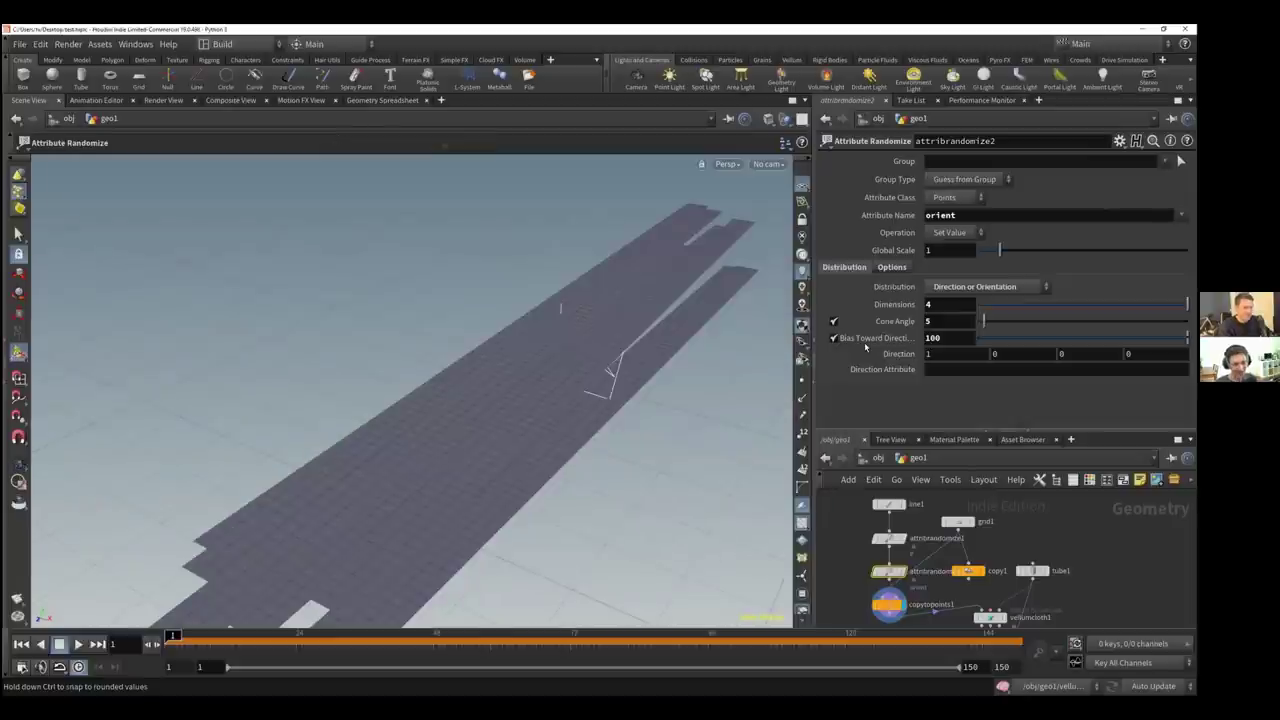
left_click_drag(1014, 338, 977, 420)
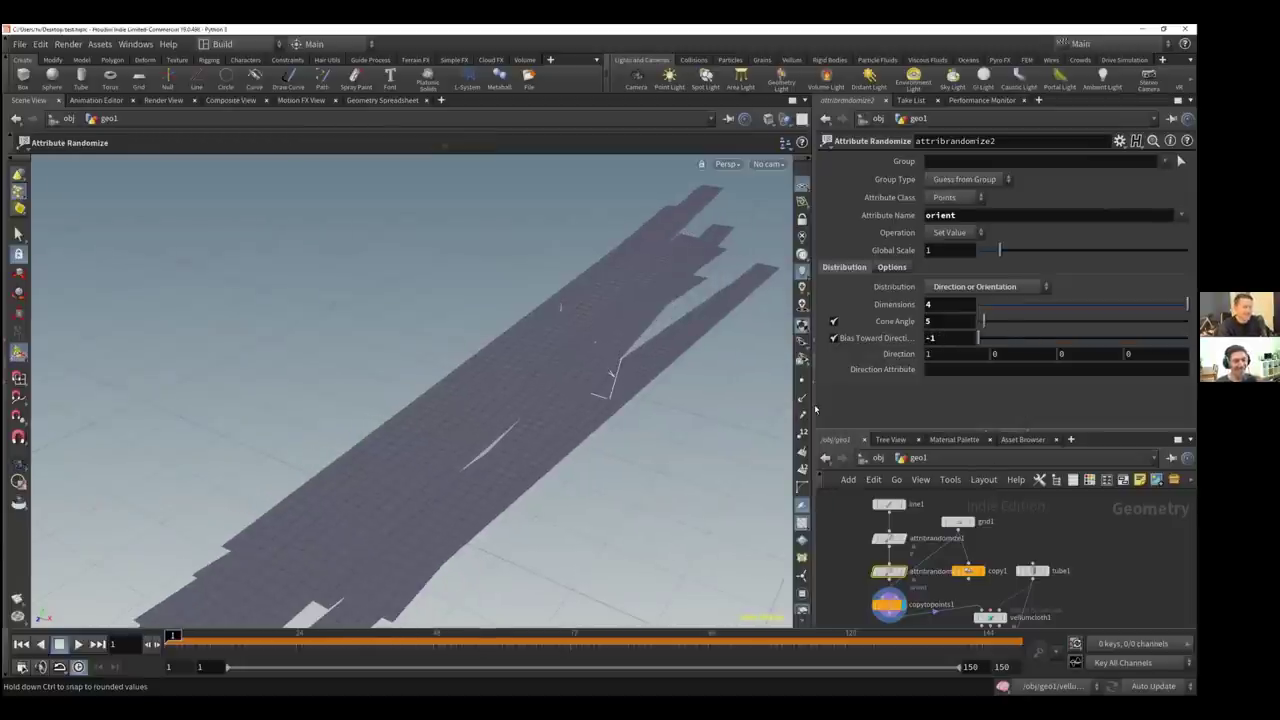
key("ctrl+z")
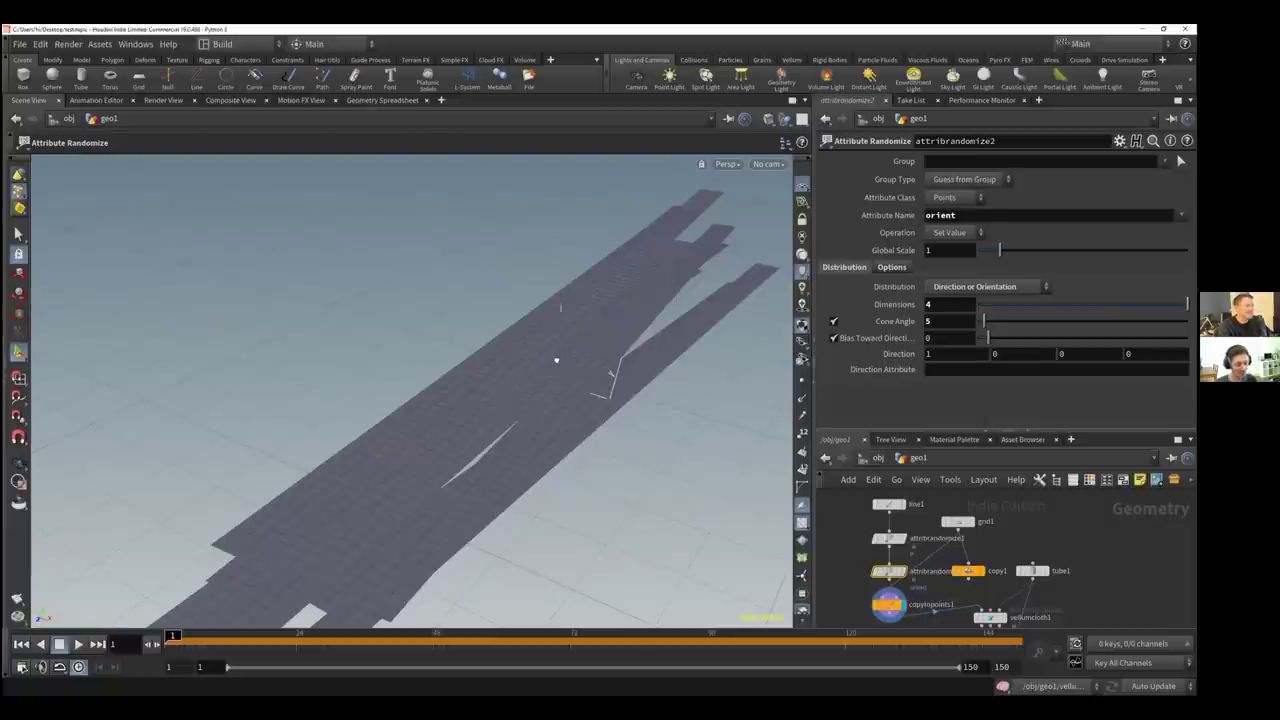
left_click_drag(557, 360, 552, 349, "alt")
key("Return")
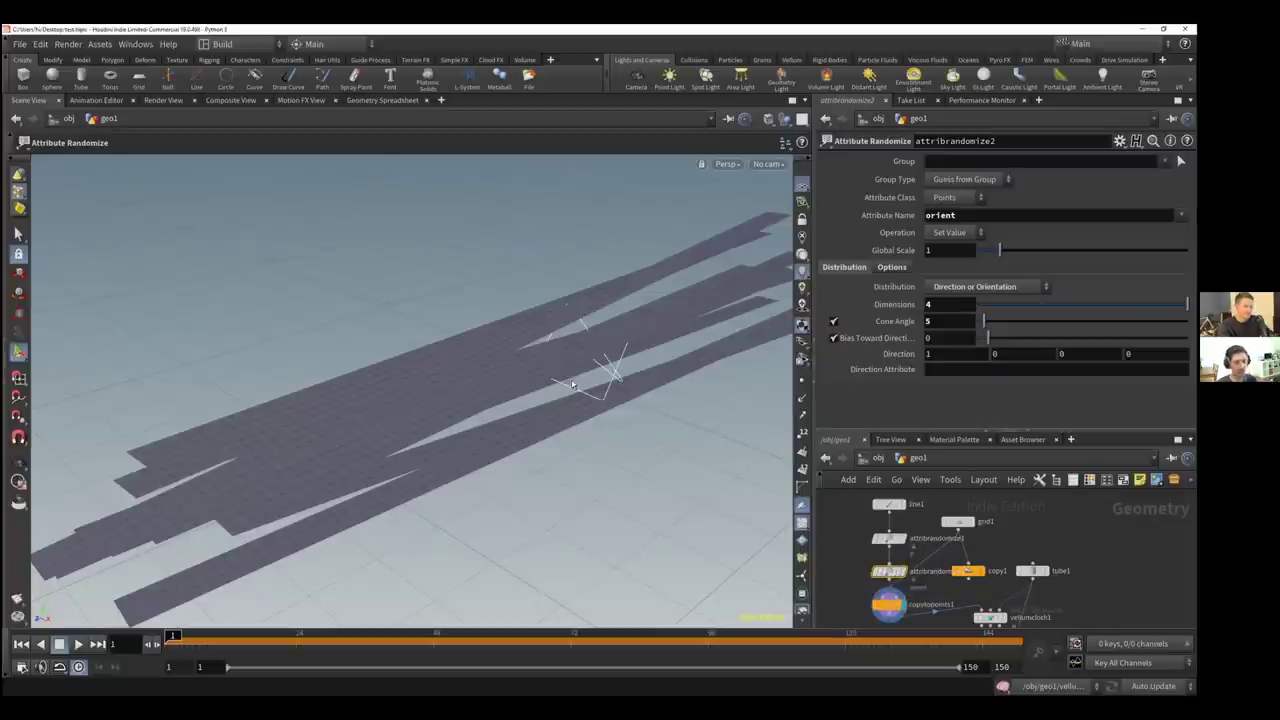
Vary the Global Seed of attribrandomize2 to try other random orientations of the strips
key("Escape")
left_click_drag(650, 268, 490, 362)
scroll(464, 368, "up", 3)
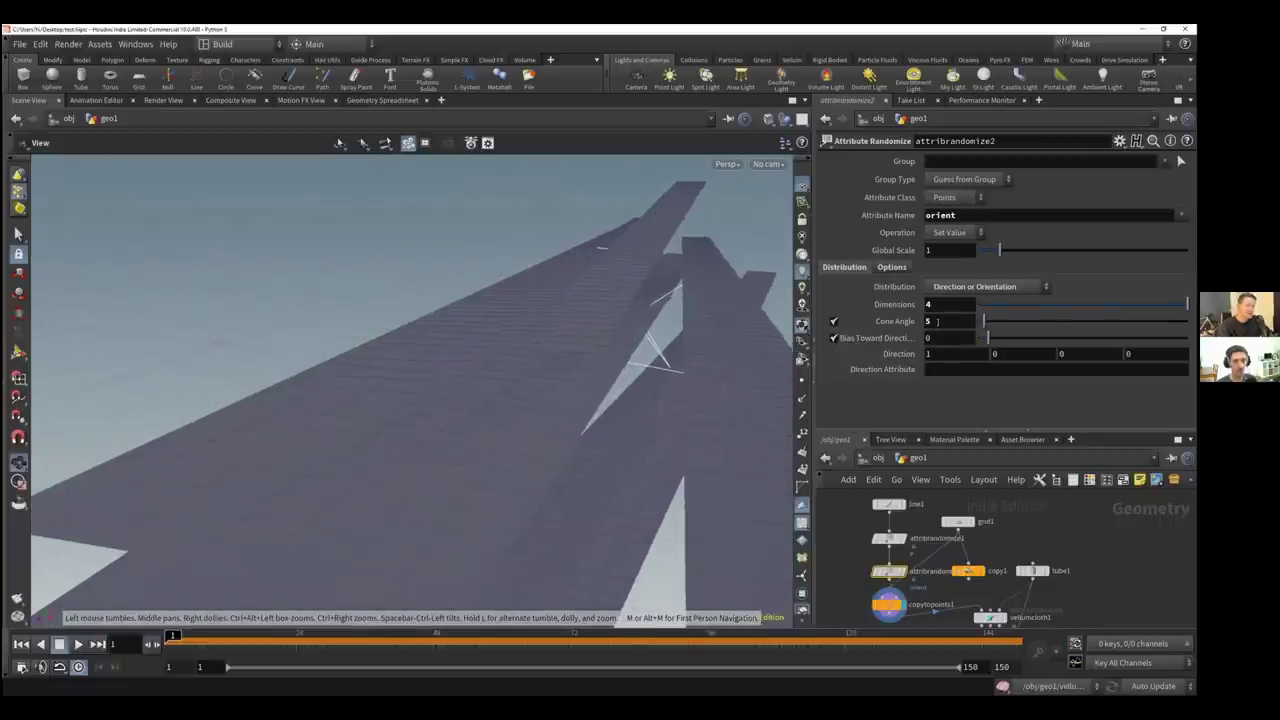
left_click_drag(953, 330, 927, 320)
left_click(892, 267)
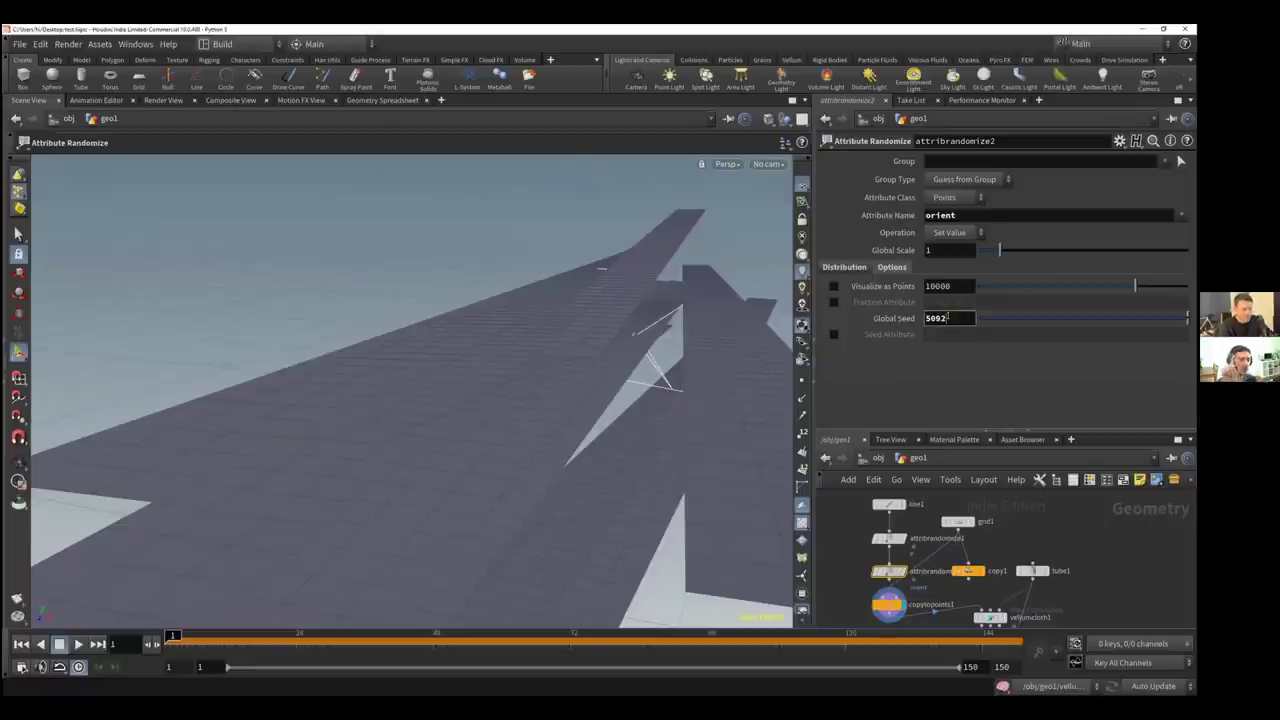
middle_click_drag(942, 318, 912, 327)
mouse_move(599, 361)
left_mouse_down("alt")
mouse_move(583, 340)
mouse_move(556, 368)
mouse_move(571, 381)
mouse_move(600, 360)
left_mouse_up("alt")
Set the second Max Value component on attribrandomize1 first to 1 and finally to .2
left_click_drag(942, 362, 1009, 349)
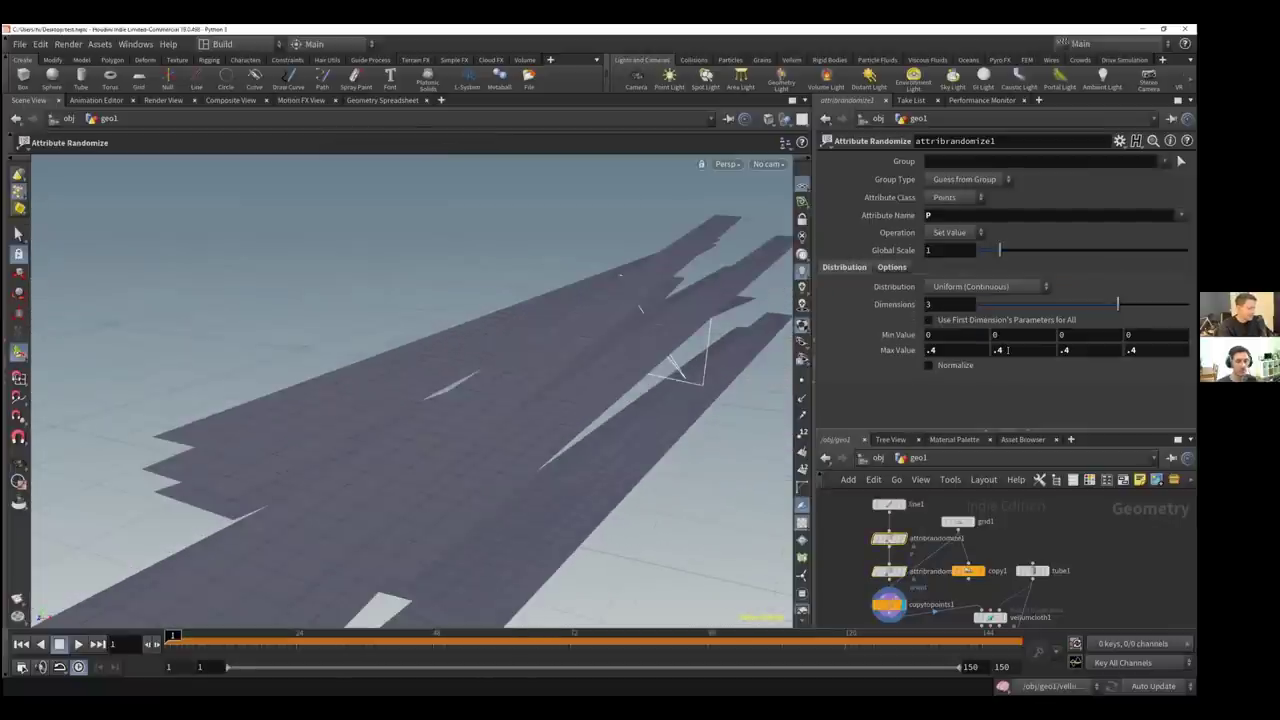
double_click(1014, 350)
type("1")
key("Return")
double_click(1008, 349)
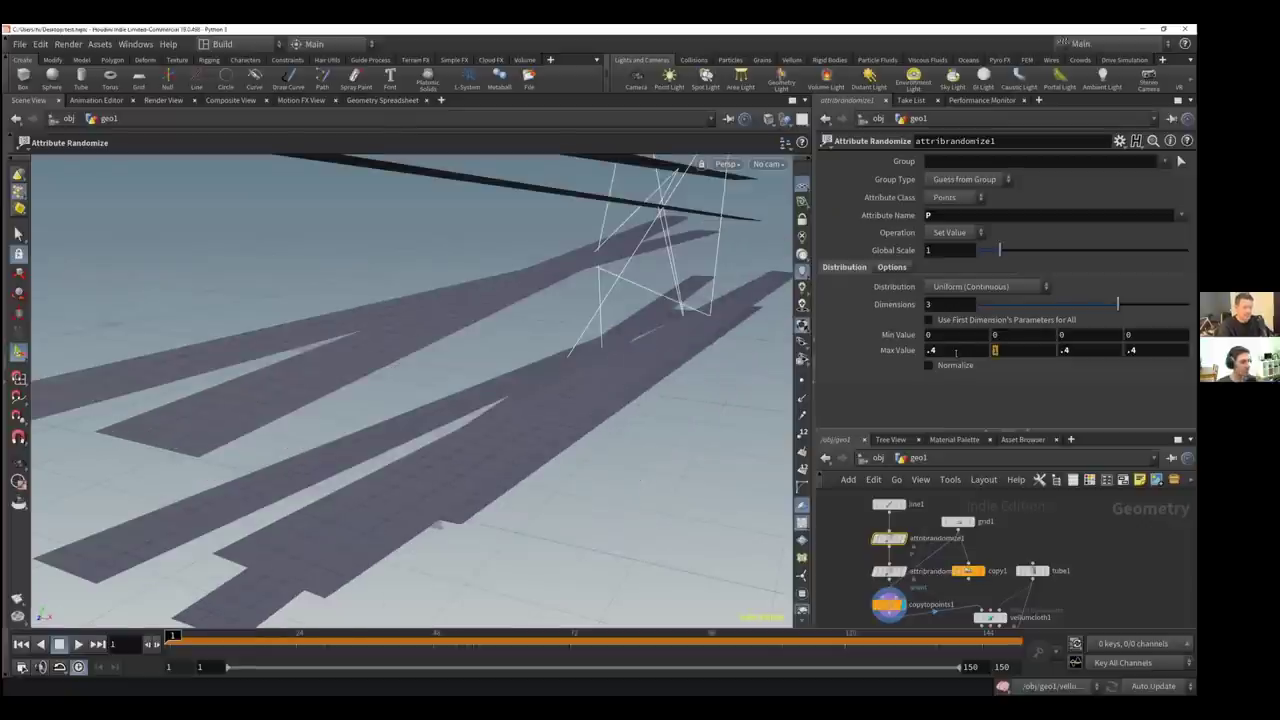
type(".2")
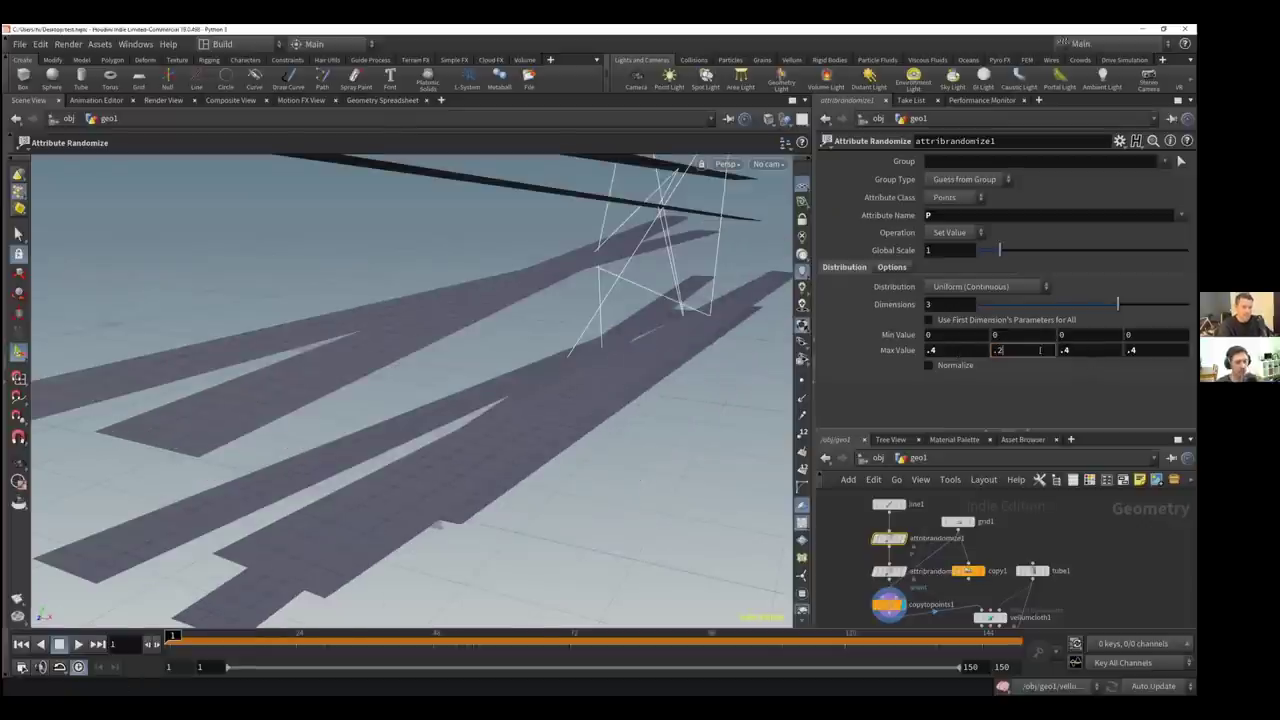
key("Tab")
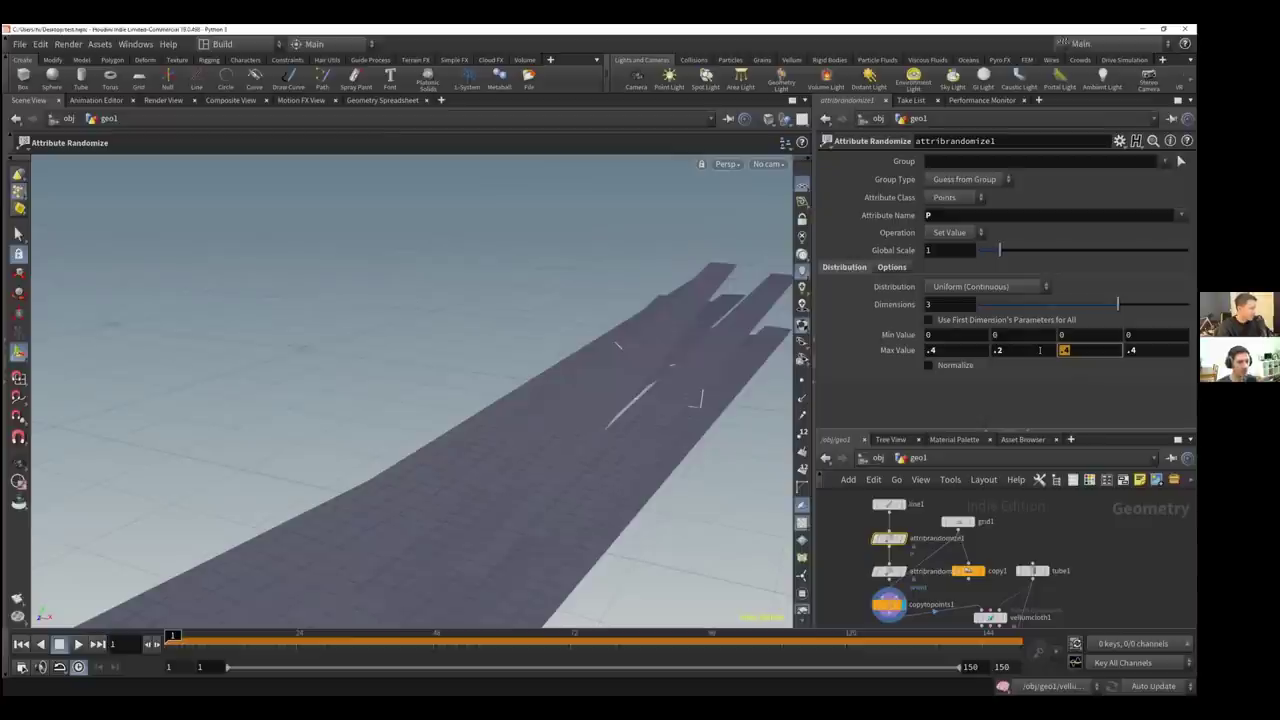
Set the third Max Value component on attribrandomize1 to .8 and the fourth to 0
type(".8")
key("Return")
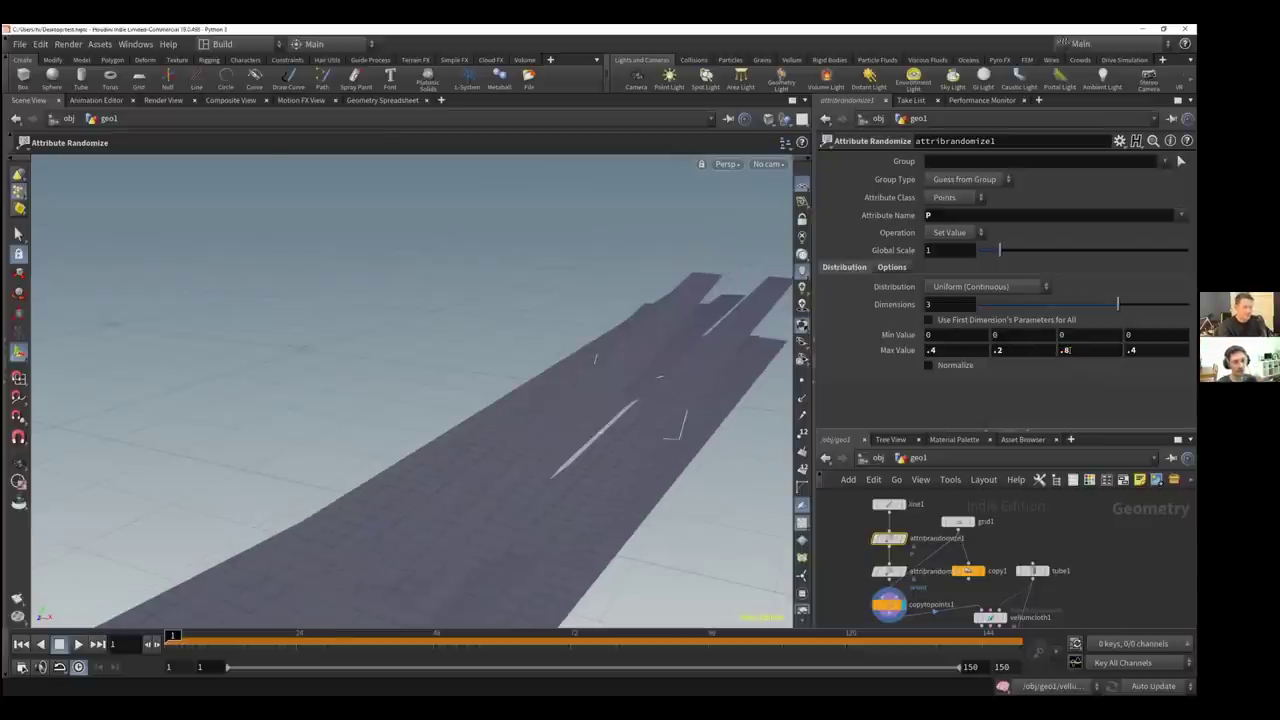
key("Return")
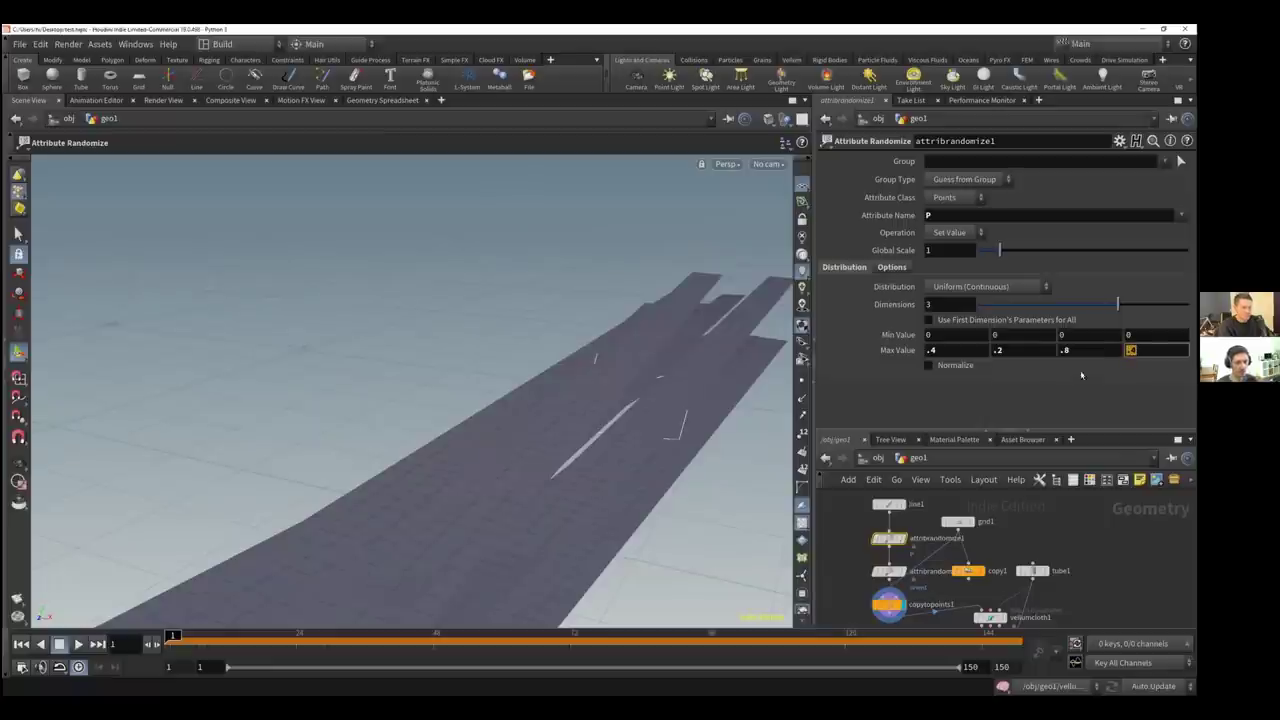
left_click_drag(1131, 350, 1090, 351)
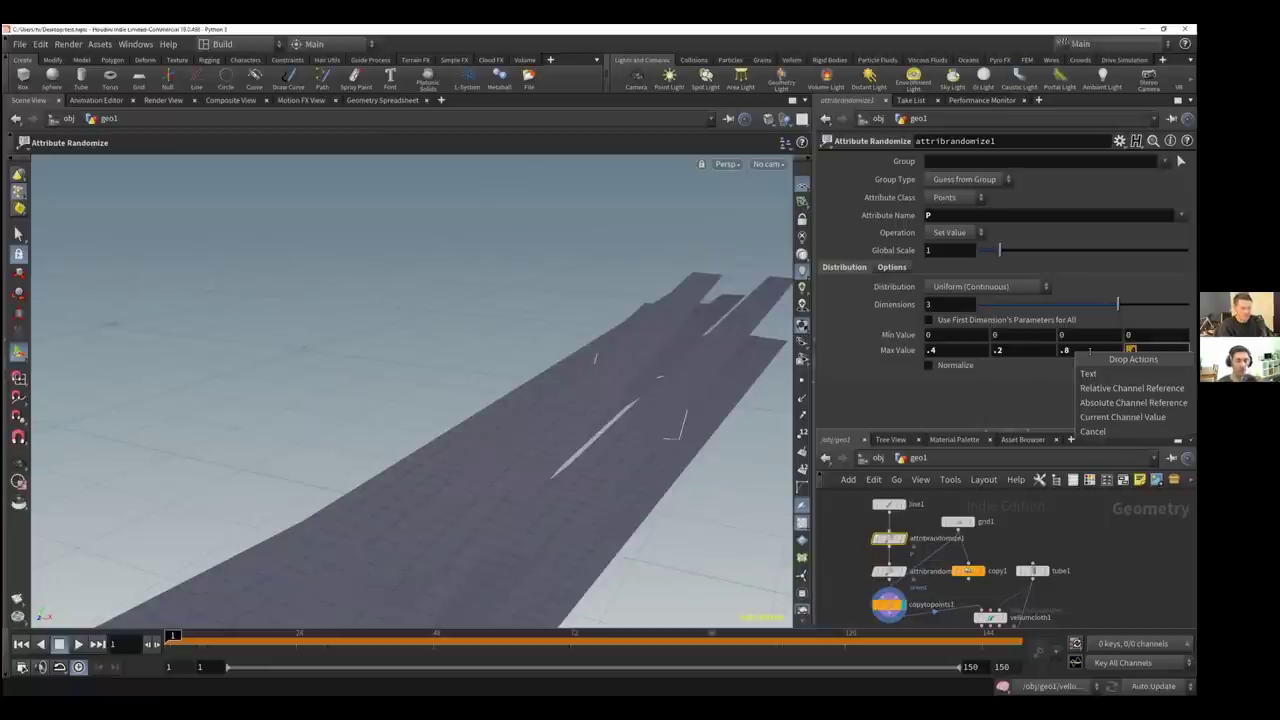
left_click(1100, 388)
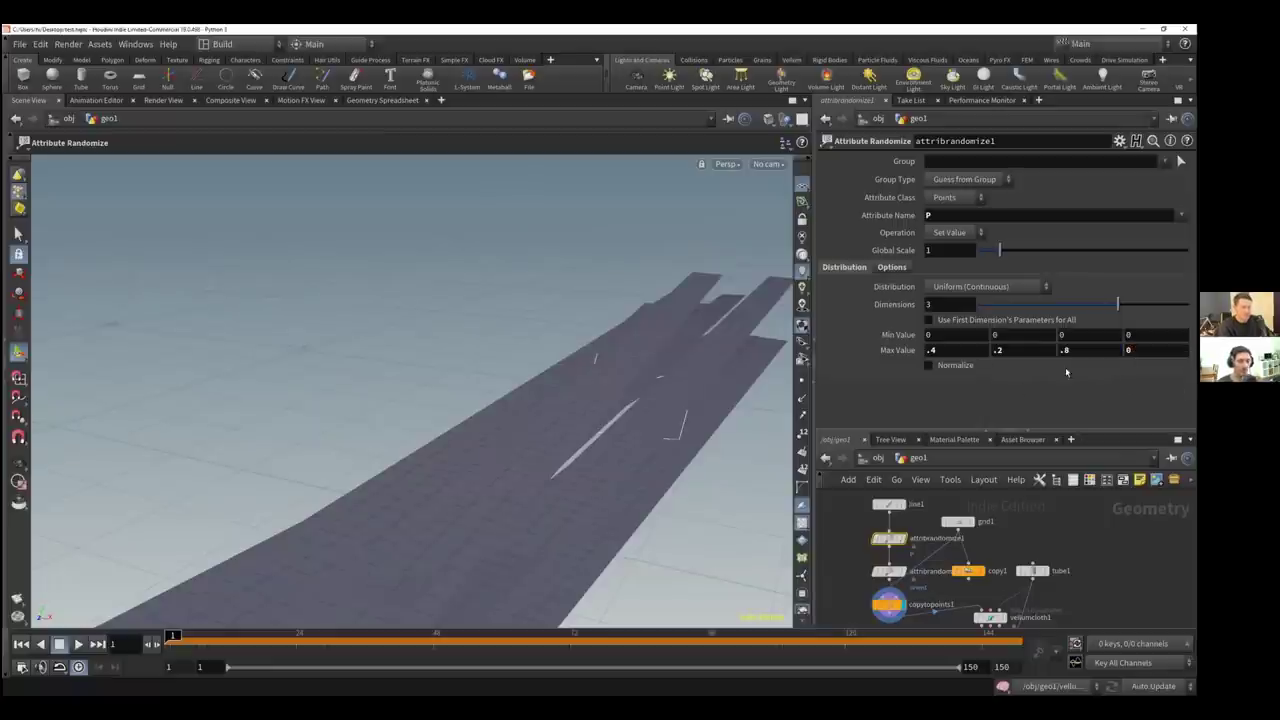
Set the first and third Max Value components on attribrandomize1 to 1 to spread the strips farther apart
type("1")
key("Return")
left_click_drag(631, 414, 657, 351, "alt")
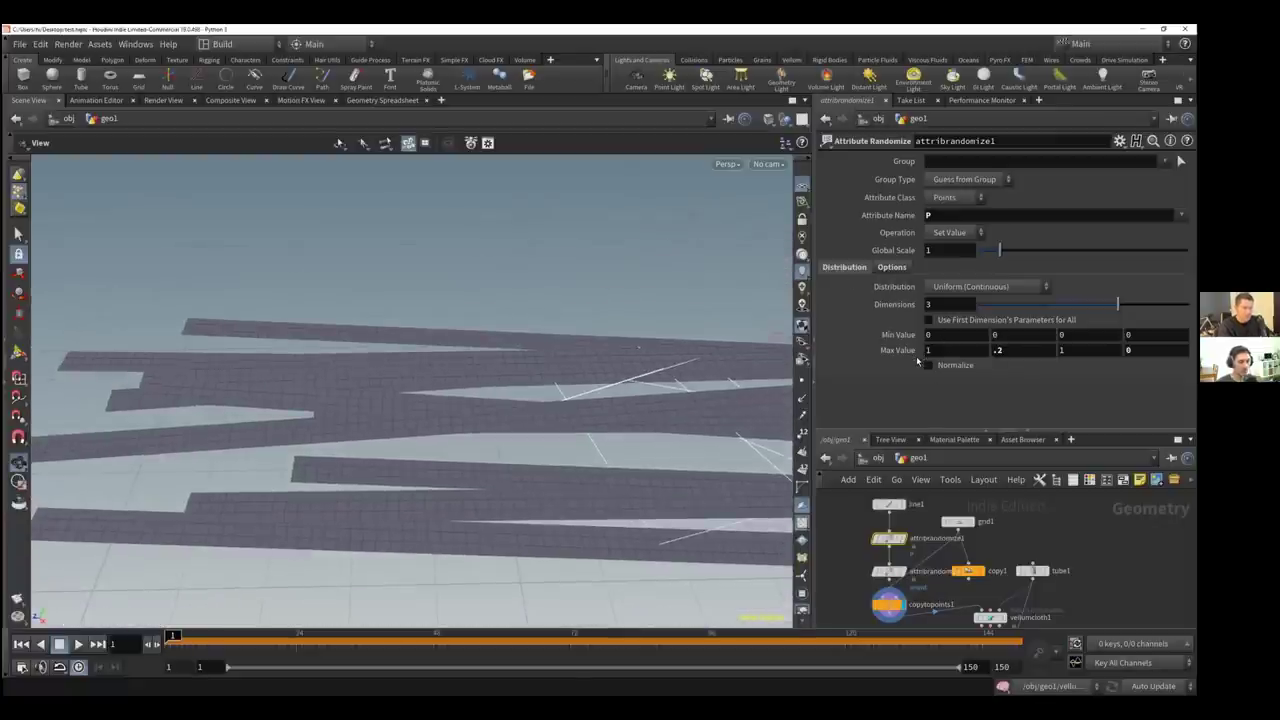
Set Cone Angle to 3 and Bias Toward Direction to 10 on attribrandomize2
key("Return")
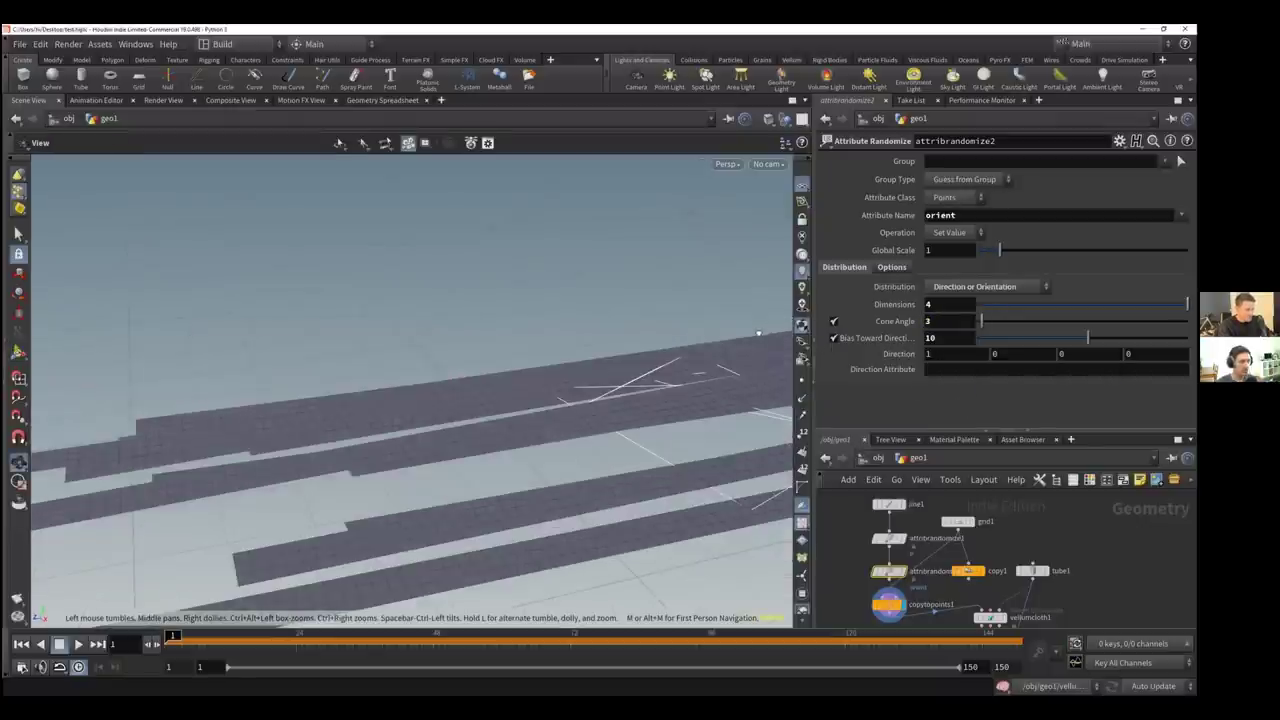
left_click_drag(758, 333, 708, 360)
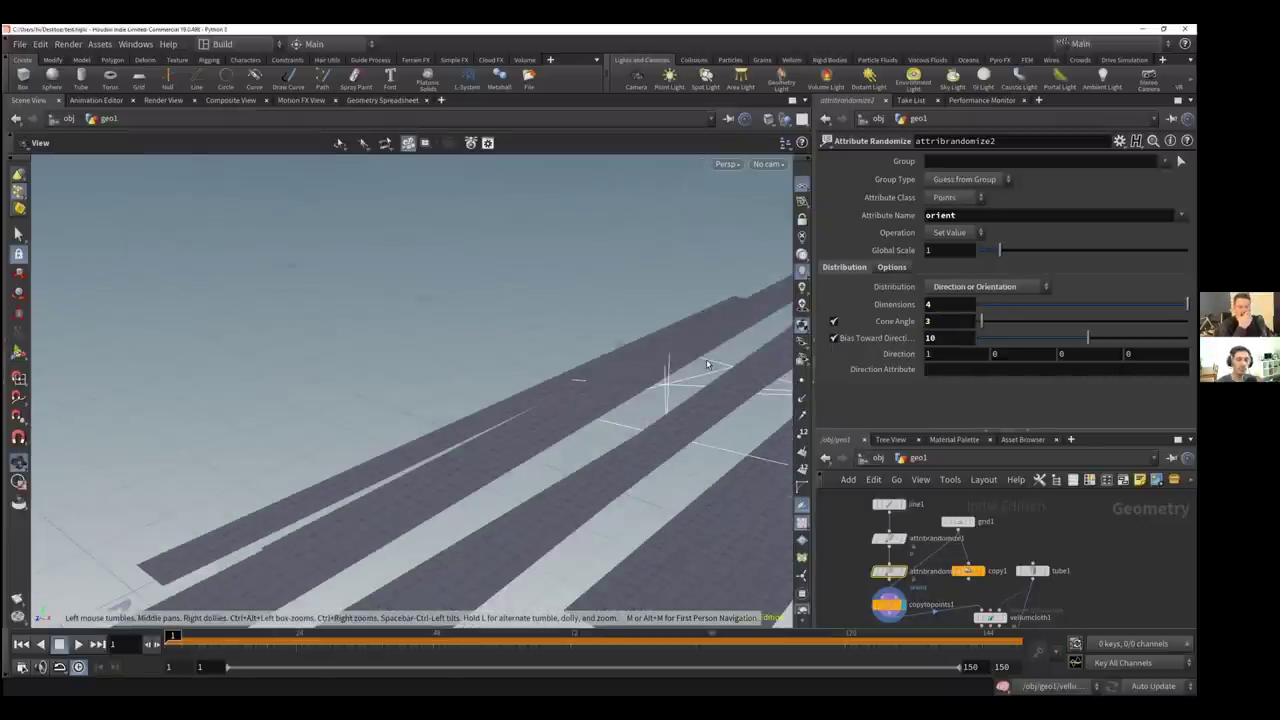
left_click_drag(706, 362, 581, 336)
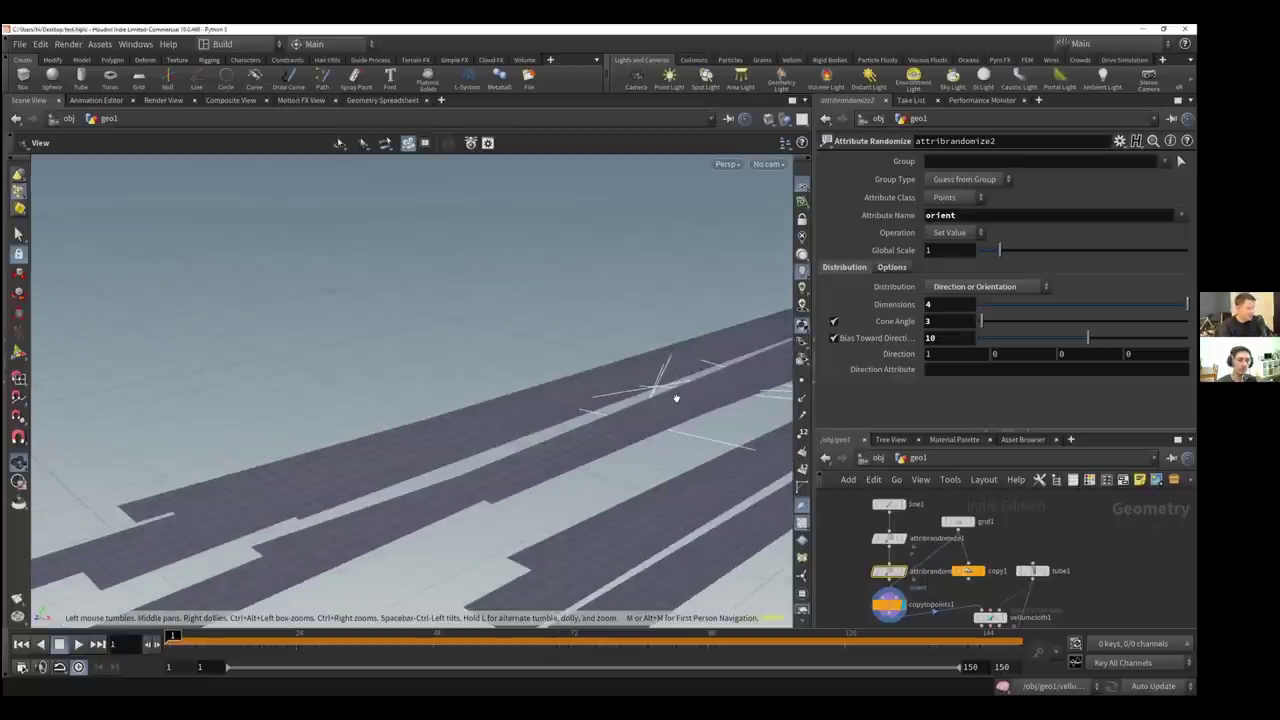
Examine the spacing and tilt of the copied strips from above, along their length and from the side
left_click_drag(676, 398, 690, 394)
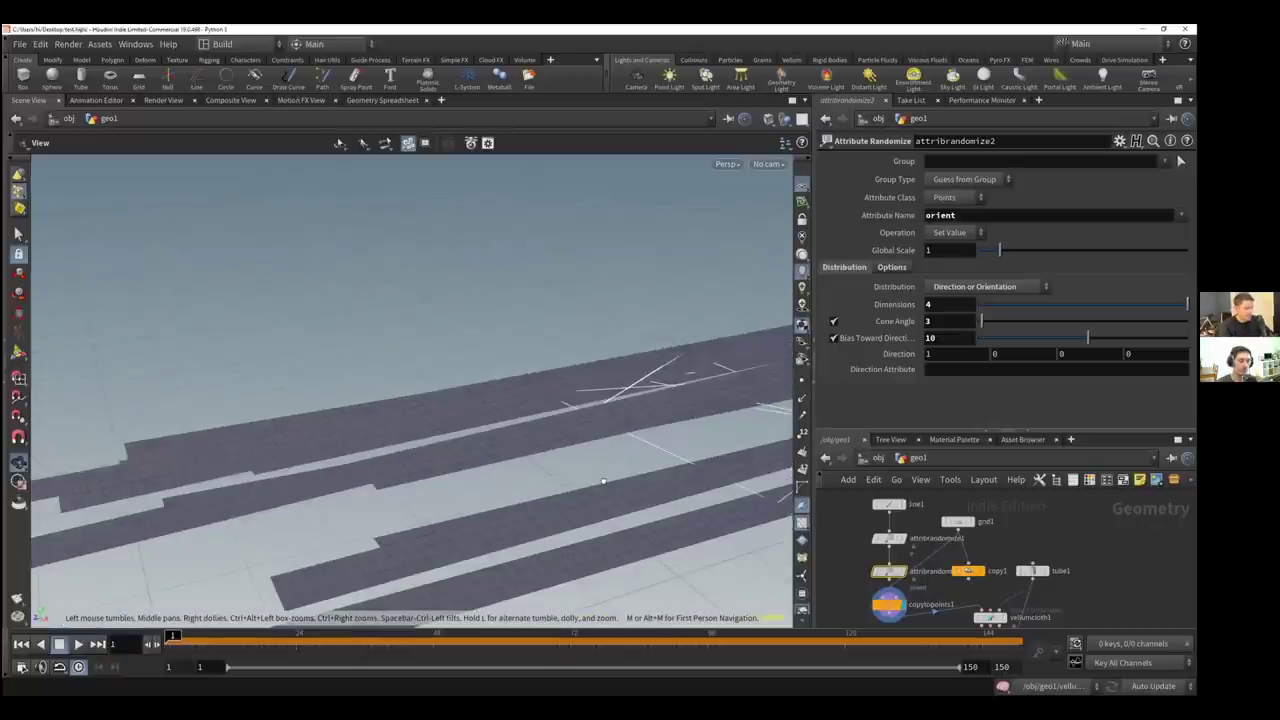
left_click_drag(603, 481, 704, 426)
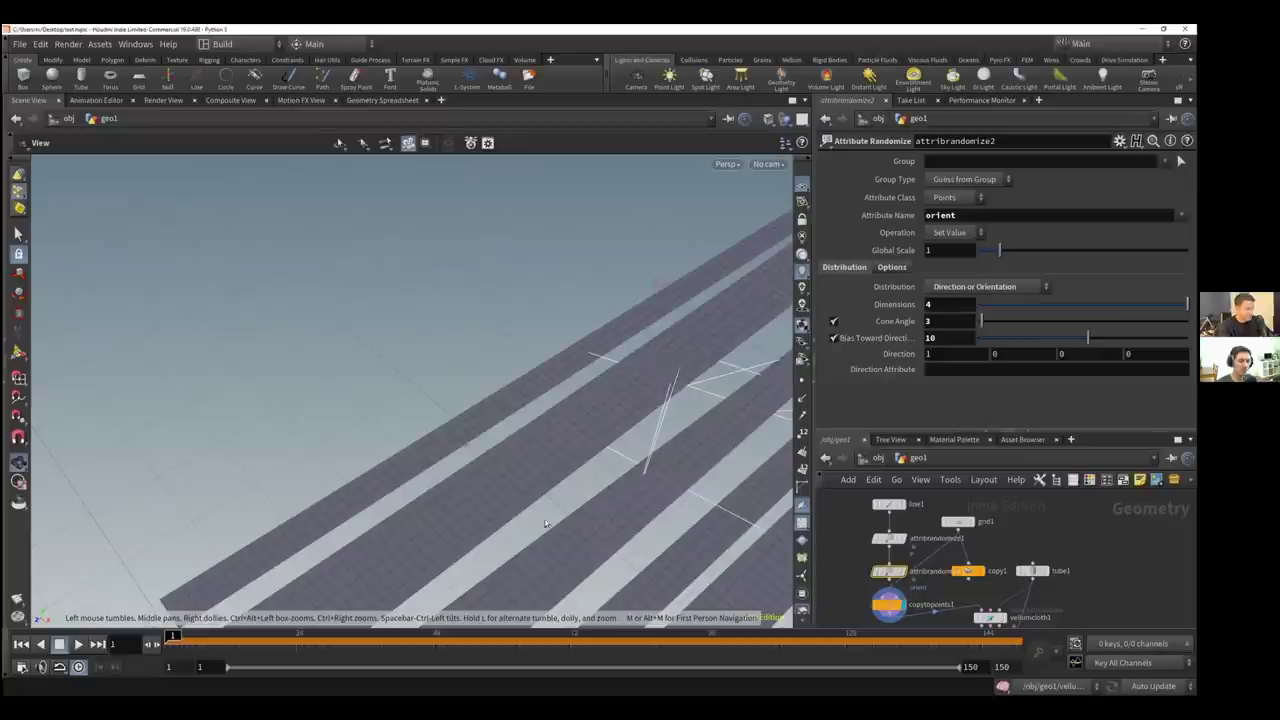
left_click_drag(546, 523, 561, 301)
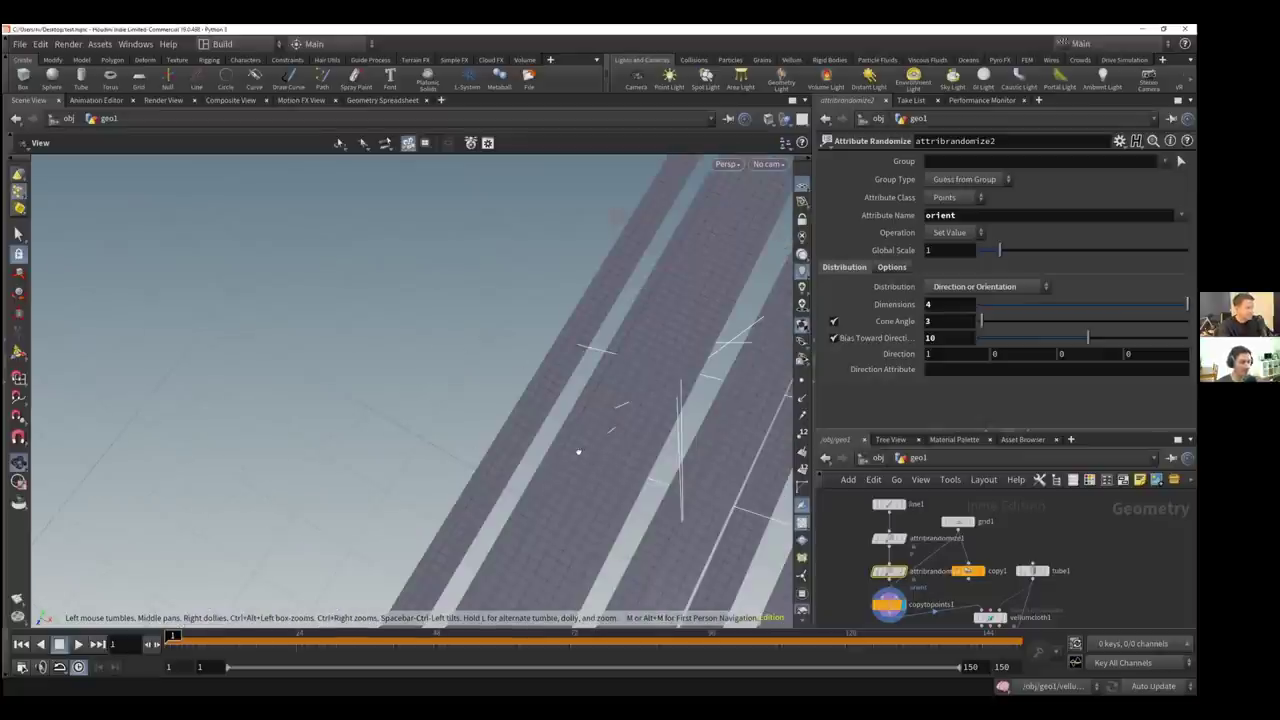
left_click_drag(580, 449, 516, 390)
left_click_drag(492, 338, 496, 346)
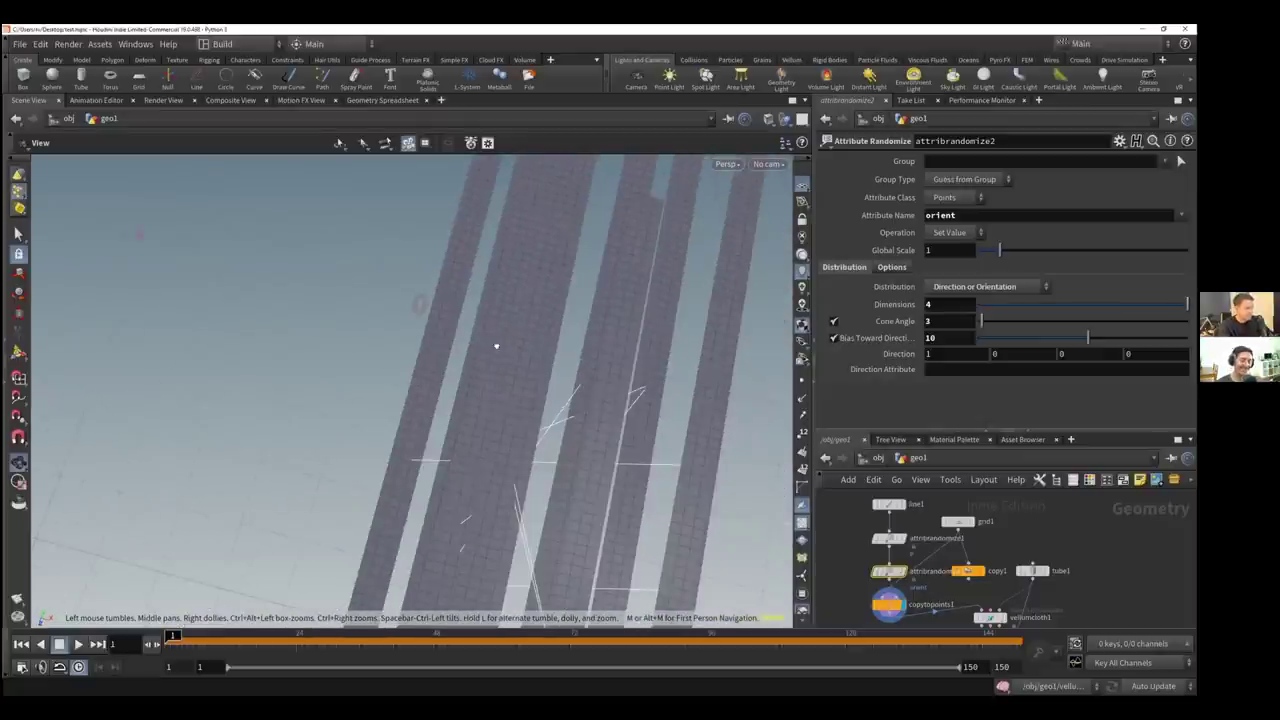
left_click_drag(594, 383, 542, 398)
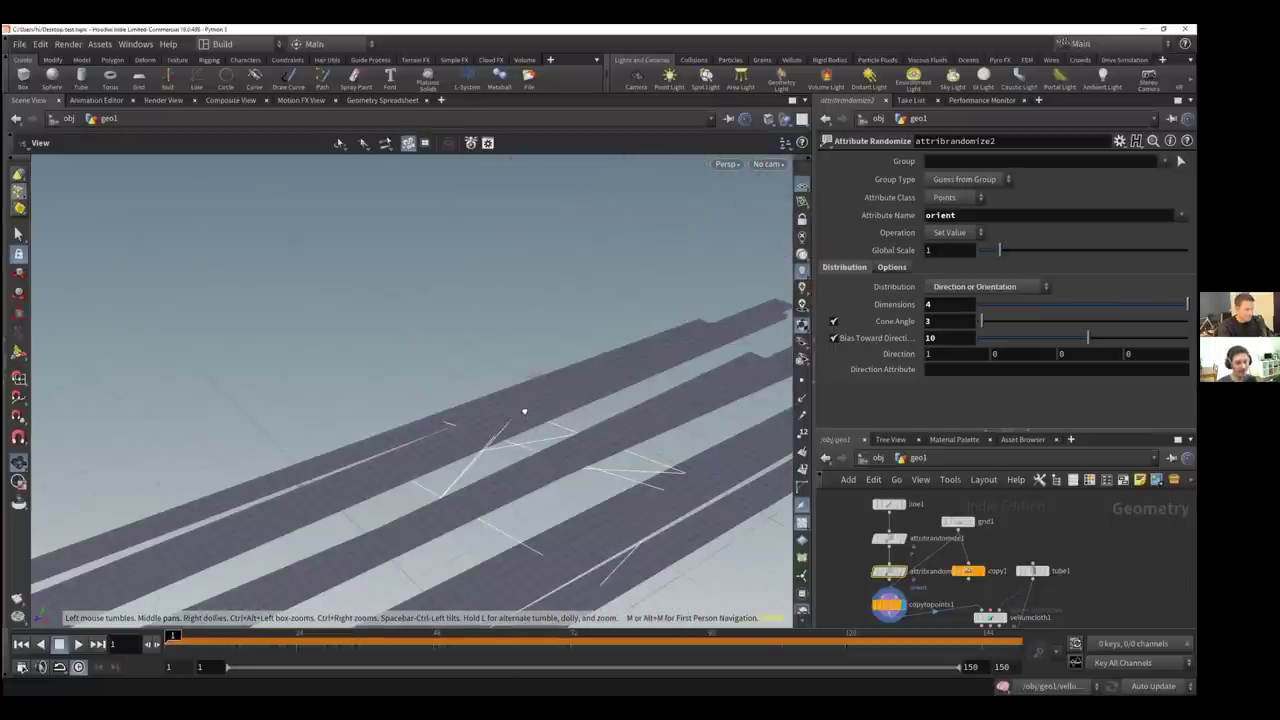
left_click_drag(536, 418, 537, 420)
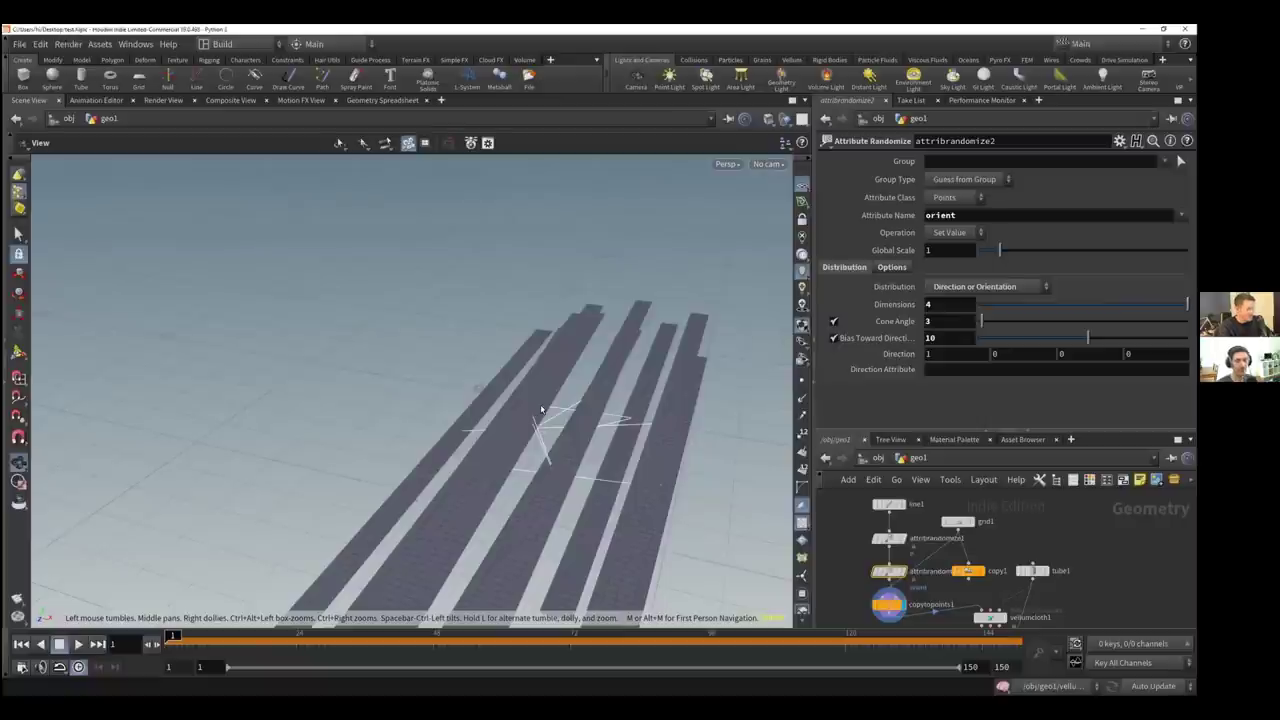
left_click_drag(553, 404, 594, 389, "alt")
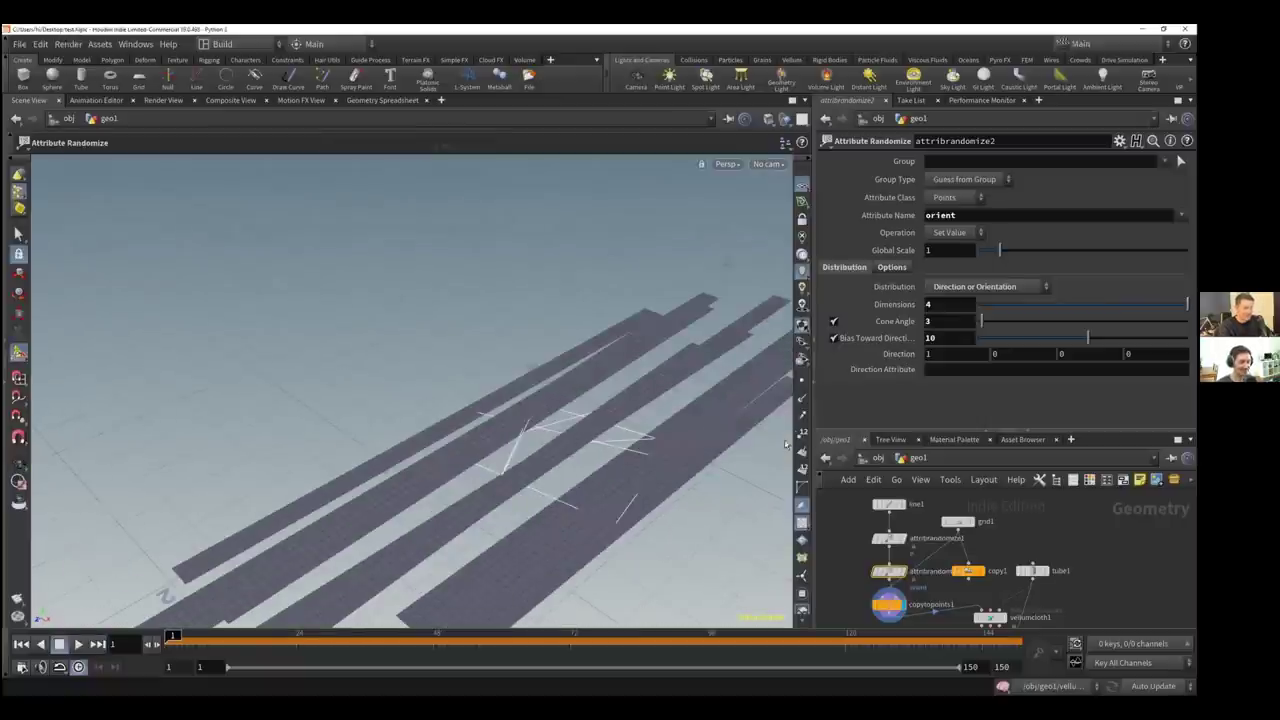
key("Escape")
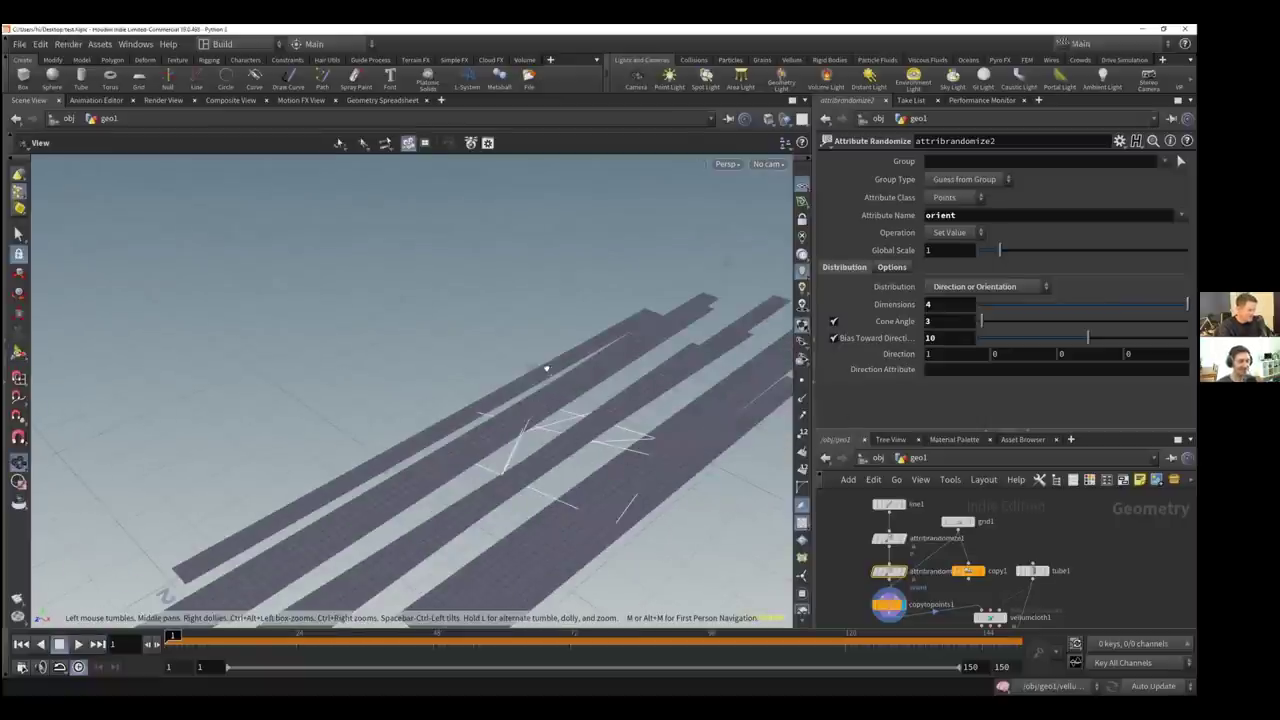
left_click_drag(592, 349, 597, 370)
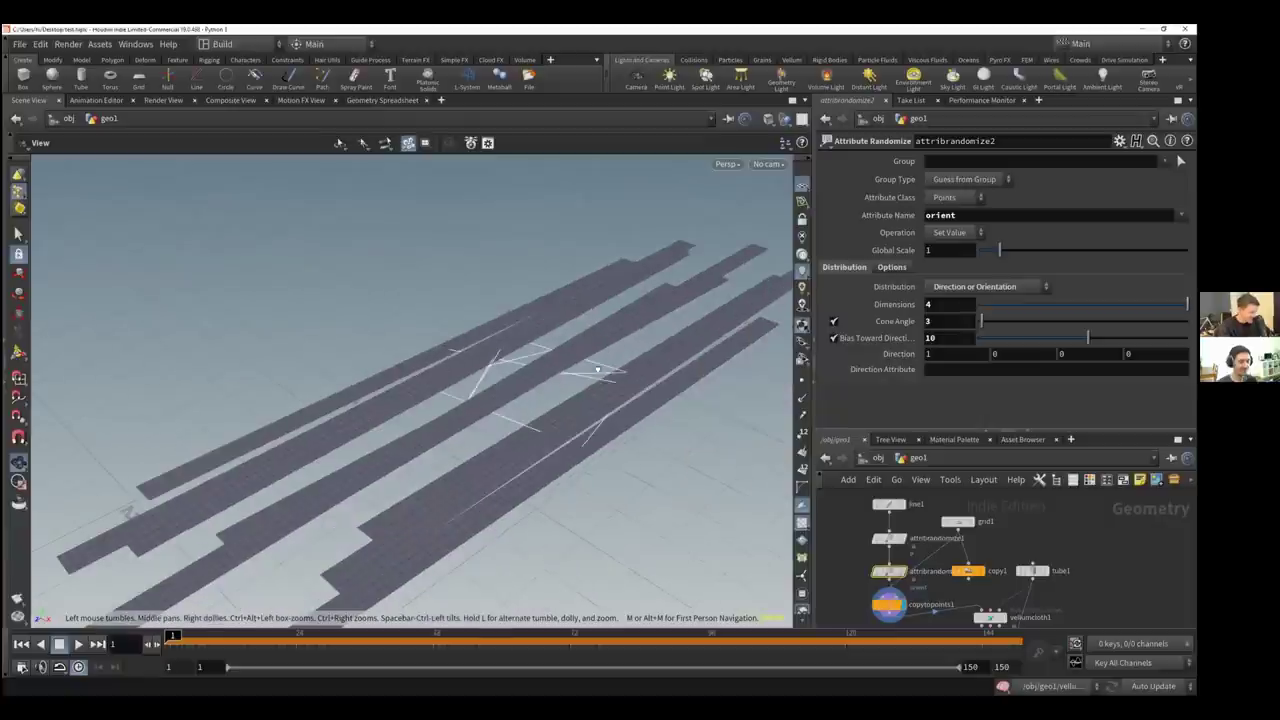
left_click_drag(332, 390, 166, 332)
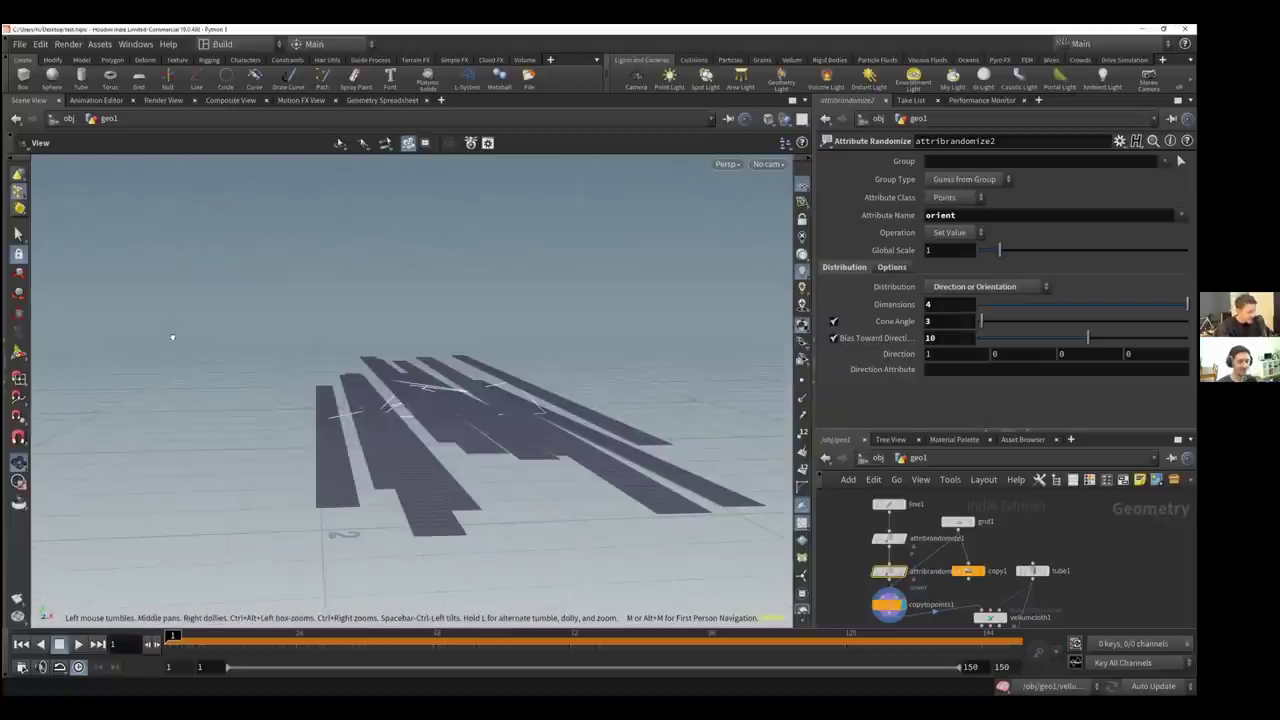
left_click_drag(276, 382, 282, 428)
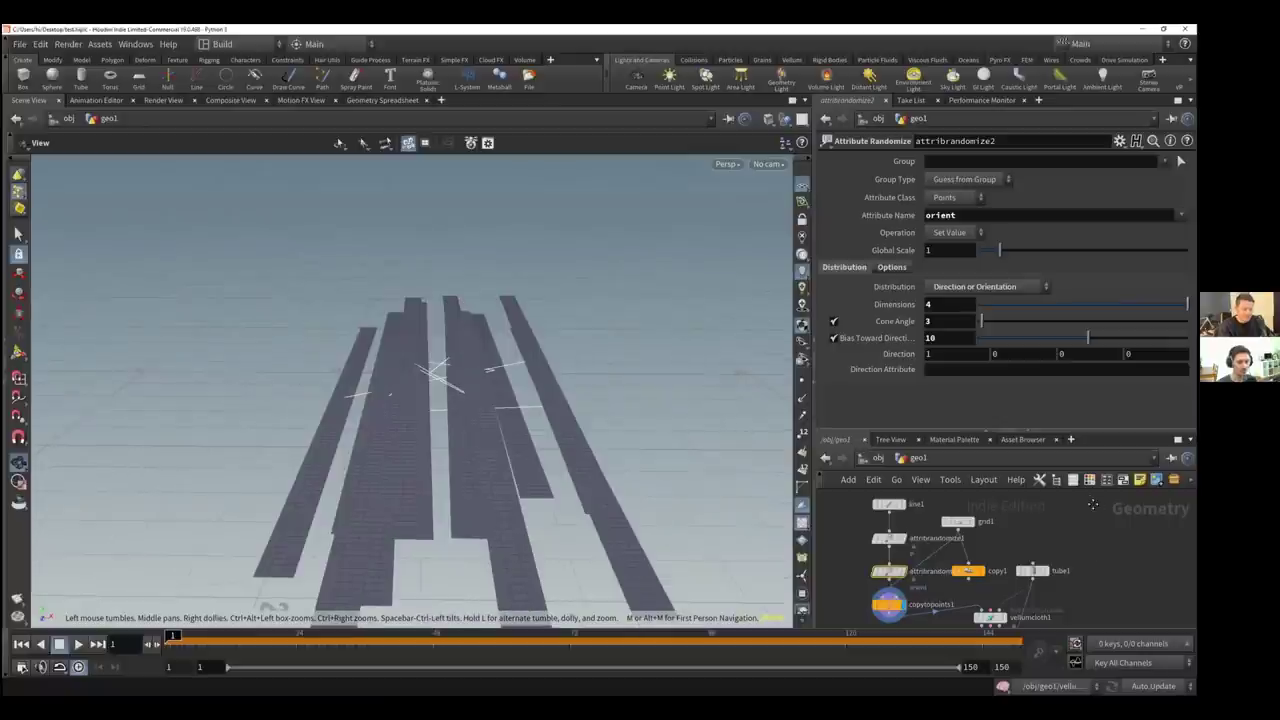
Delete the unused copy1 node from the geo1 network
mouse_move(1066, 602)
middle_mouse_down()
mouse_move(1056, 539)
mouse_move(1054, 618)
middle_mouse_up()
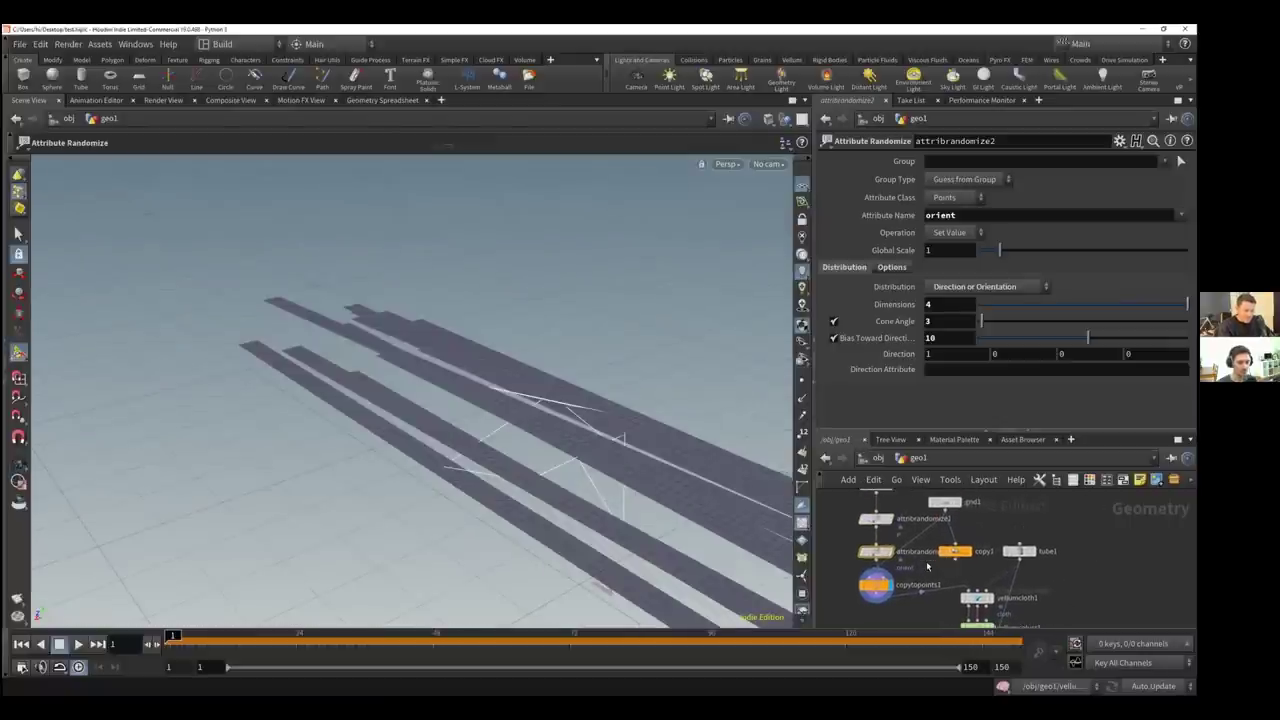
mouse_move(1018, 524)
middle_mouse_down()
mouse_move(1026, 545)
mouse_move(1014, 513)
middle_mouse_up()
mouse_move(962, 543)
left_mouse_down()
mouse_move(972, 548)
mouse_move(957, 526)
mouse_move(942, 536)
left_mouse_up()
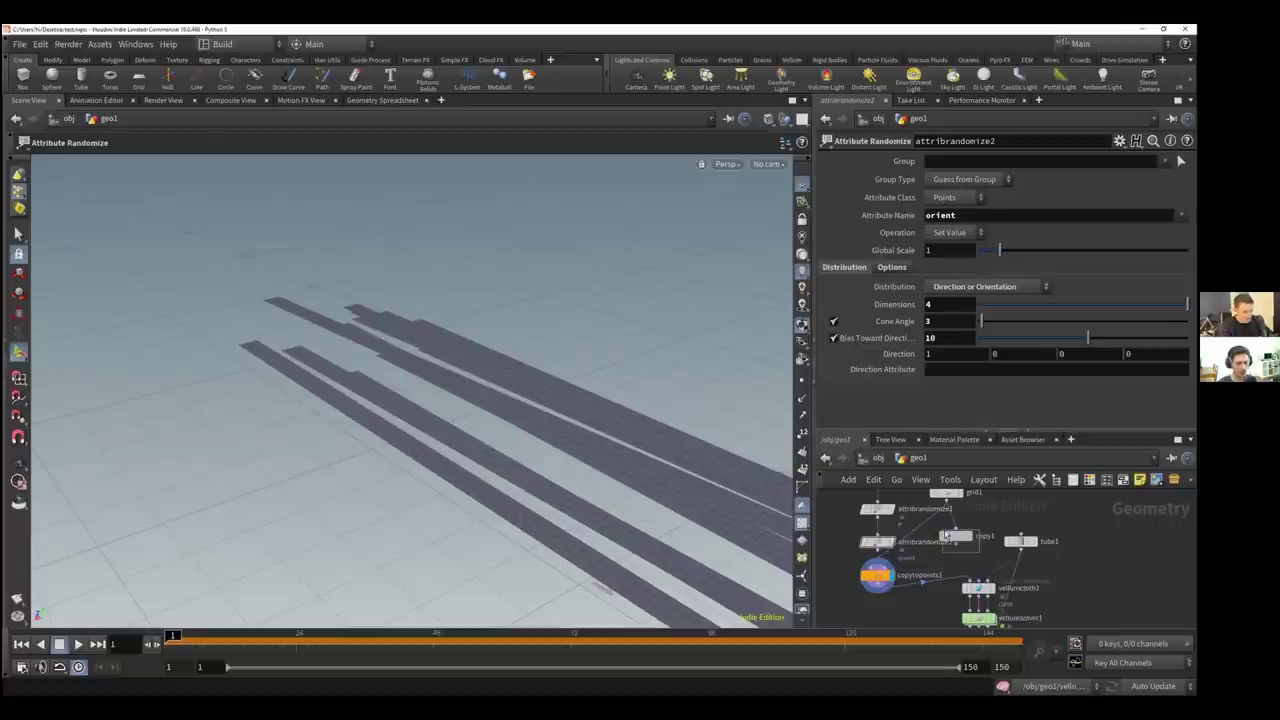
left_click(945, 536)
key("Delete")
Display the output node below vellumsolver1 so the strips and the tube are shown together
middle_click_drag(1047, 560, 1027, 460)
left_click(986, 565)
middle_click_drag(1061, 576, 1101, 694)
middle_click_drag(1070, 544, 1077, 564)
Tidy the network by moving grid1 next to attribrandomize1, above copytopoints1
left_click_drag(882, 507, 968, 551)
middle_click_drag(1012, 522, 1016, 589)
left_click(1057, 531)
left_click_drag(1036, 535, 928, 556)
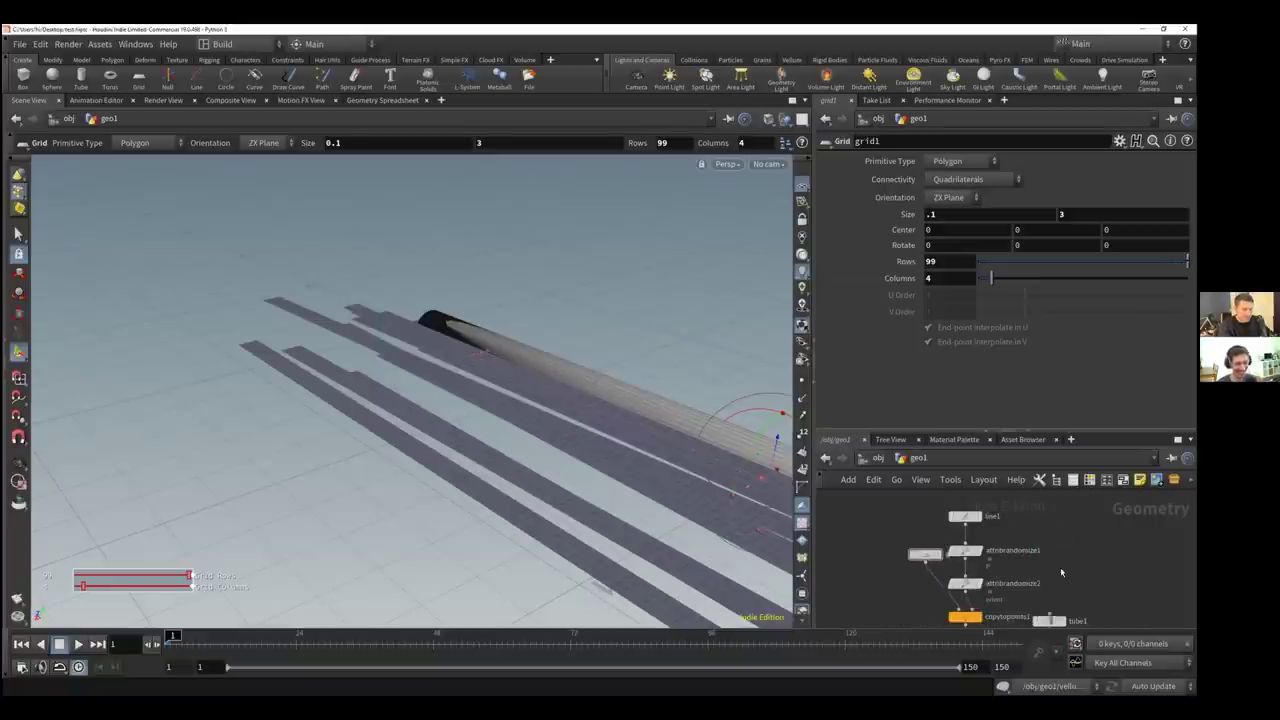
Examine how the tube lies relative to the strips and follow the node chain from attribrandomize2 through copytopoints1 to vellumcloth1
middle_click_drag(1062, 572, 1024, 490)
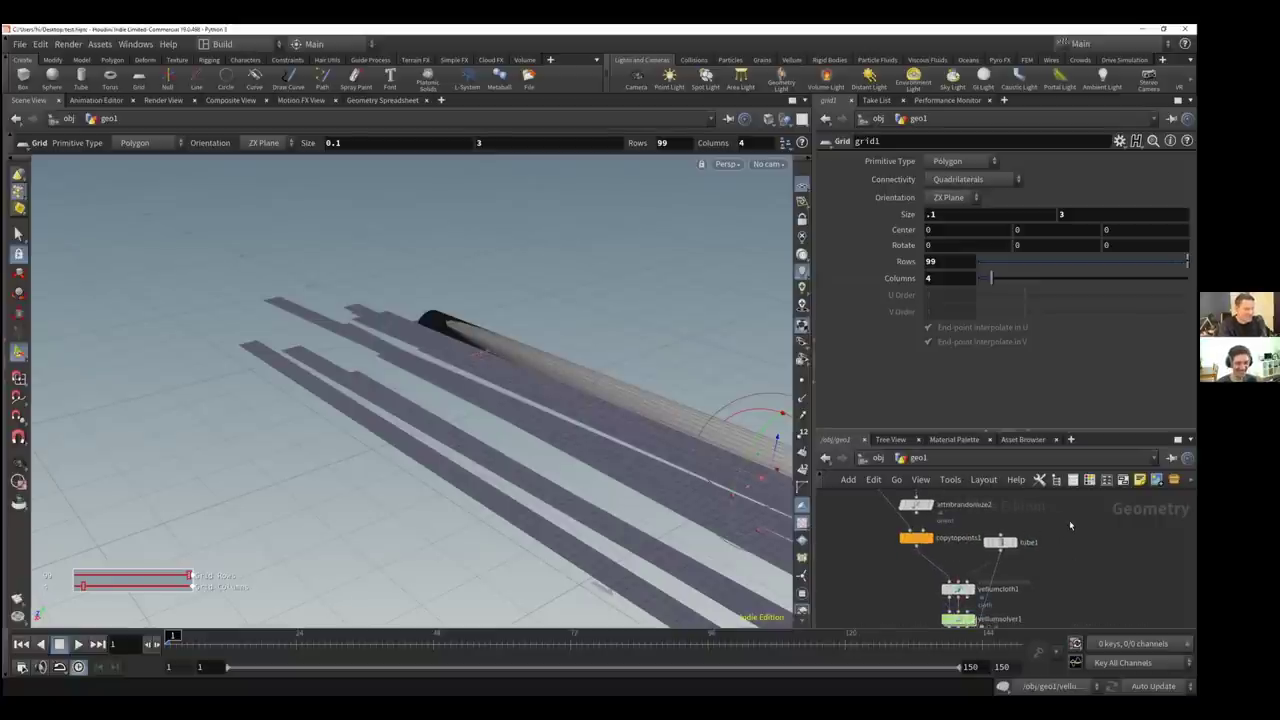
scroll(1068, 545, "down", 3)
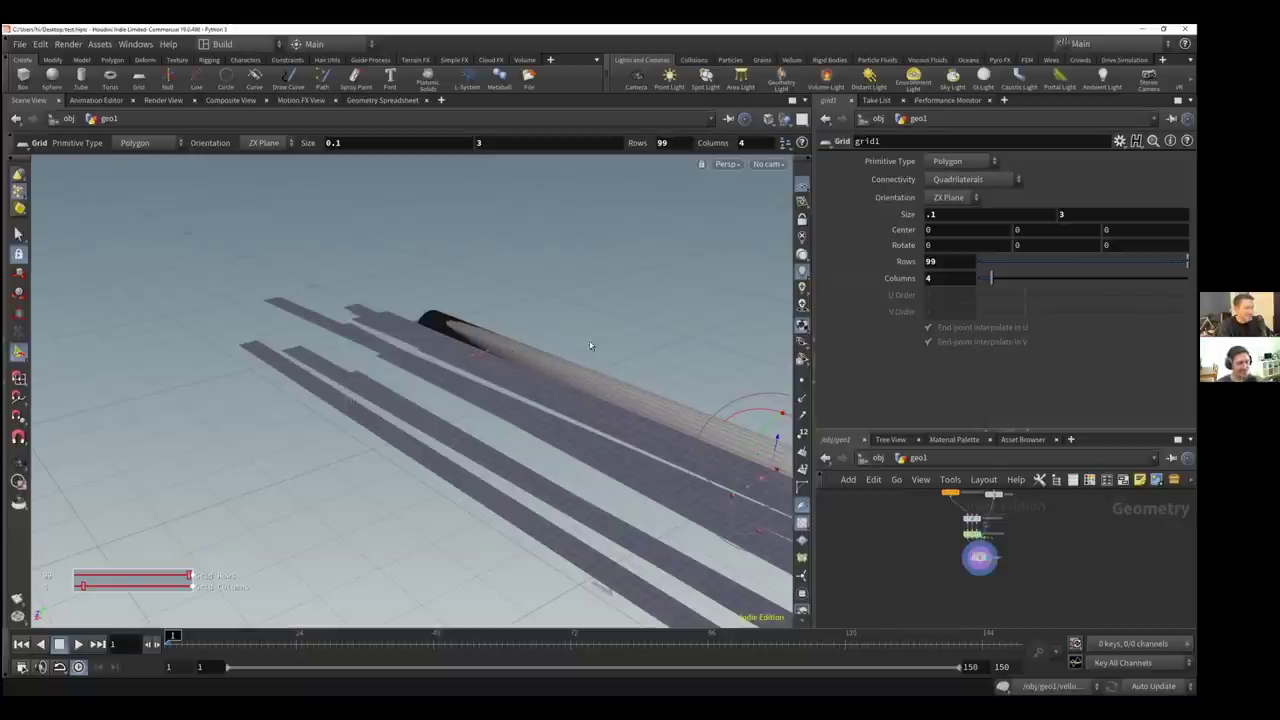
key("Escape")
left_click_drag(618, 360, 445, 408)
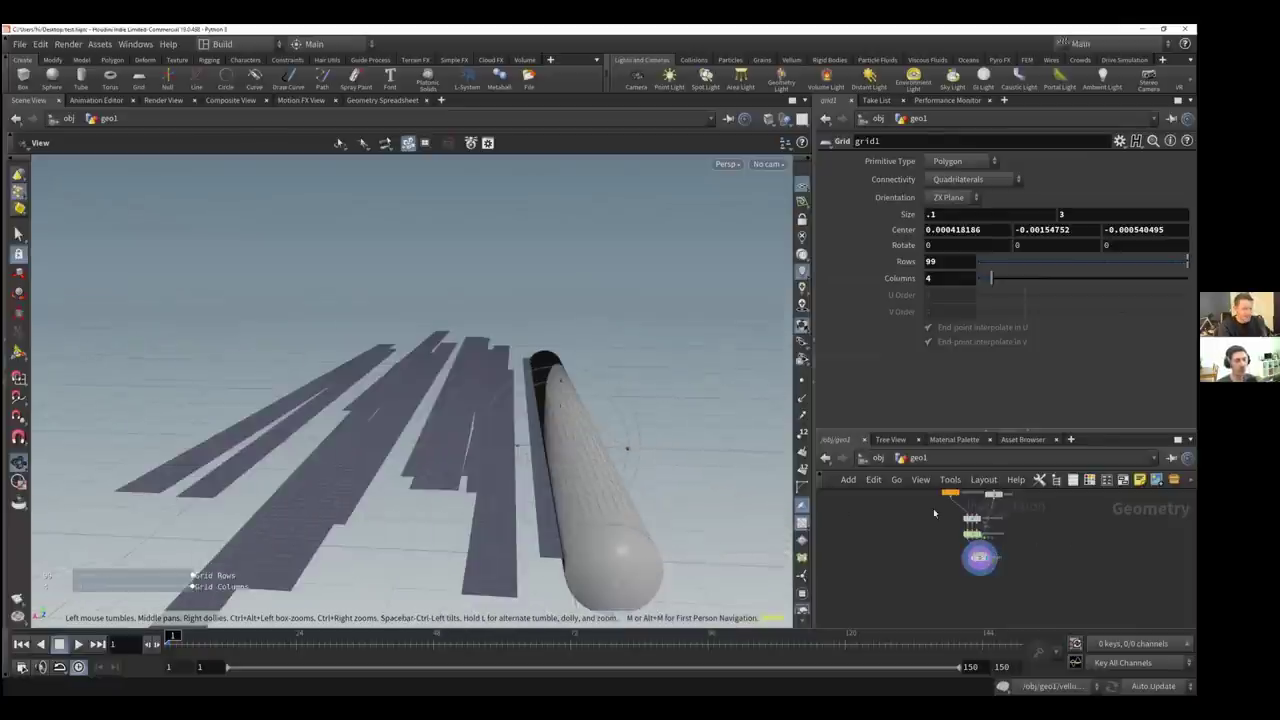
mouse_move(930, 514)
left_mouse_down()
mouse_move(896, 528)
mouse_move(911, 526)
left_mouse_up()
scroll(940, 540, "up", 5)
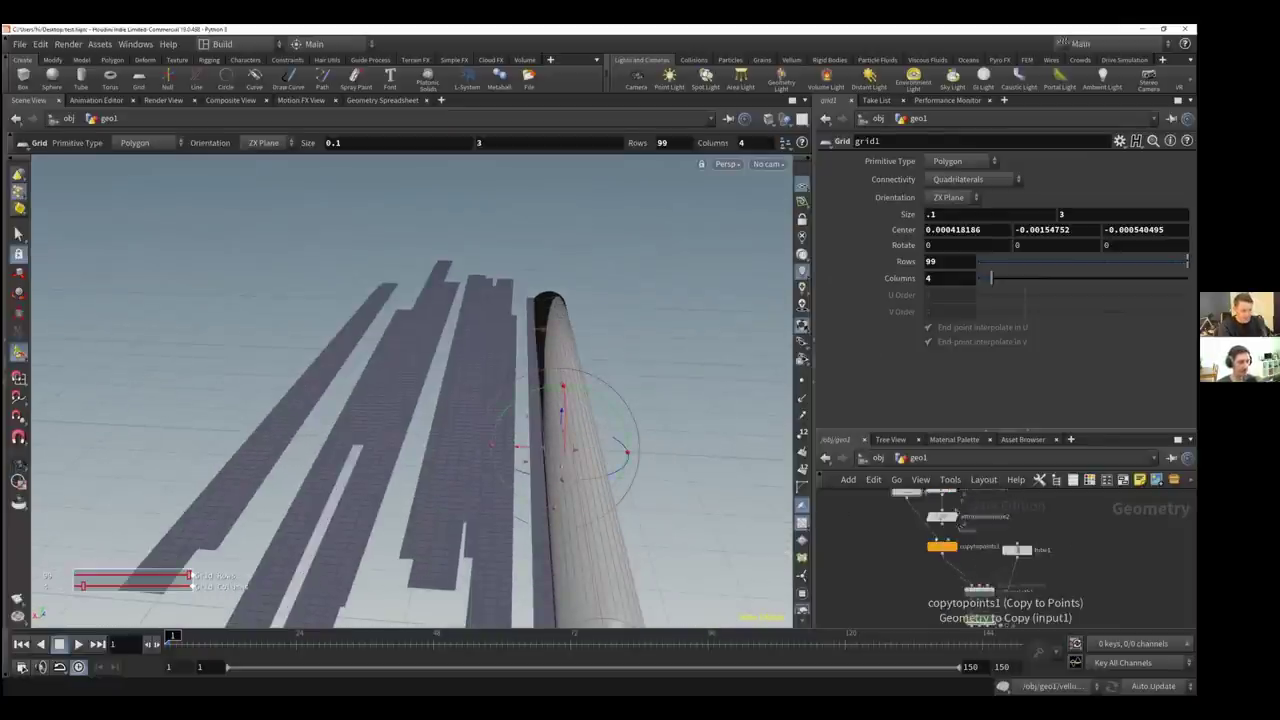
middle_click(1021, 543)
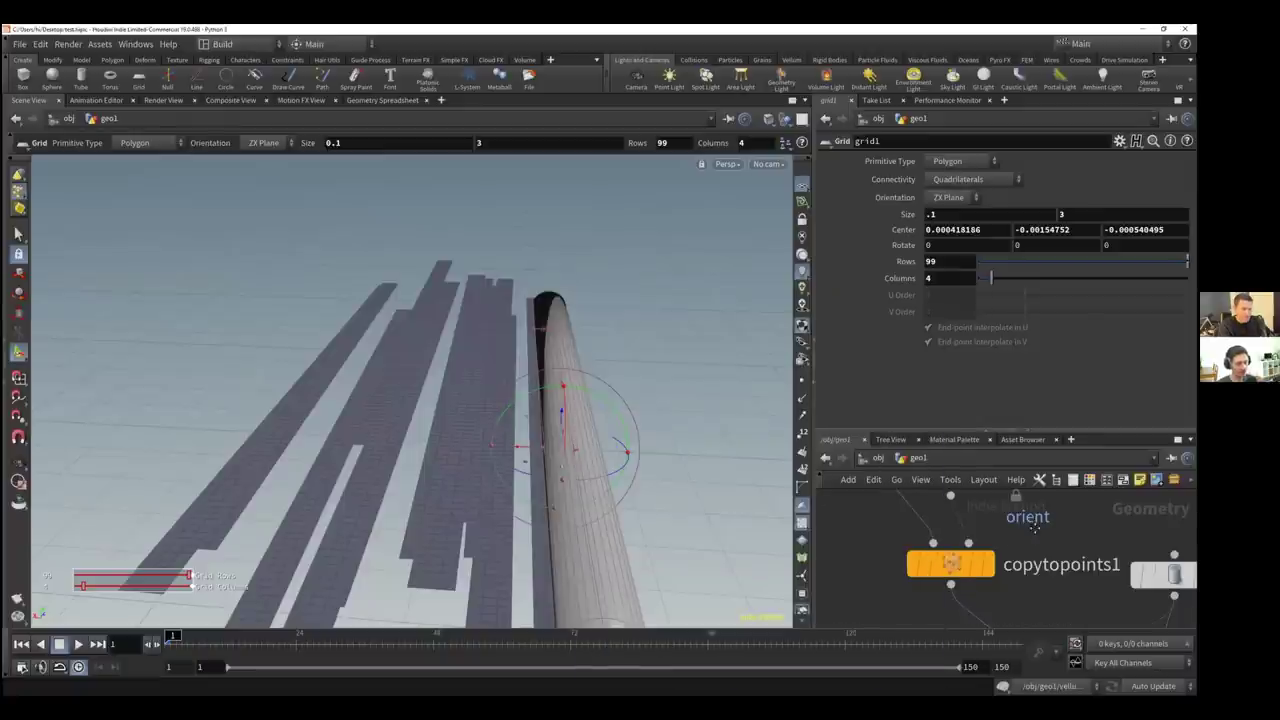
scroll(1035, 530, "down", 3)
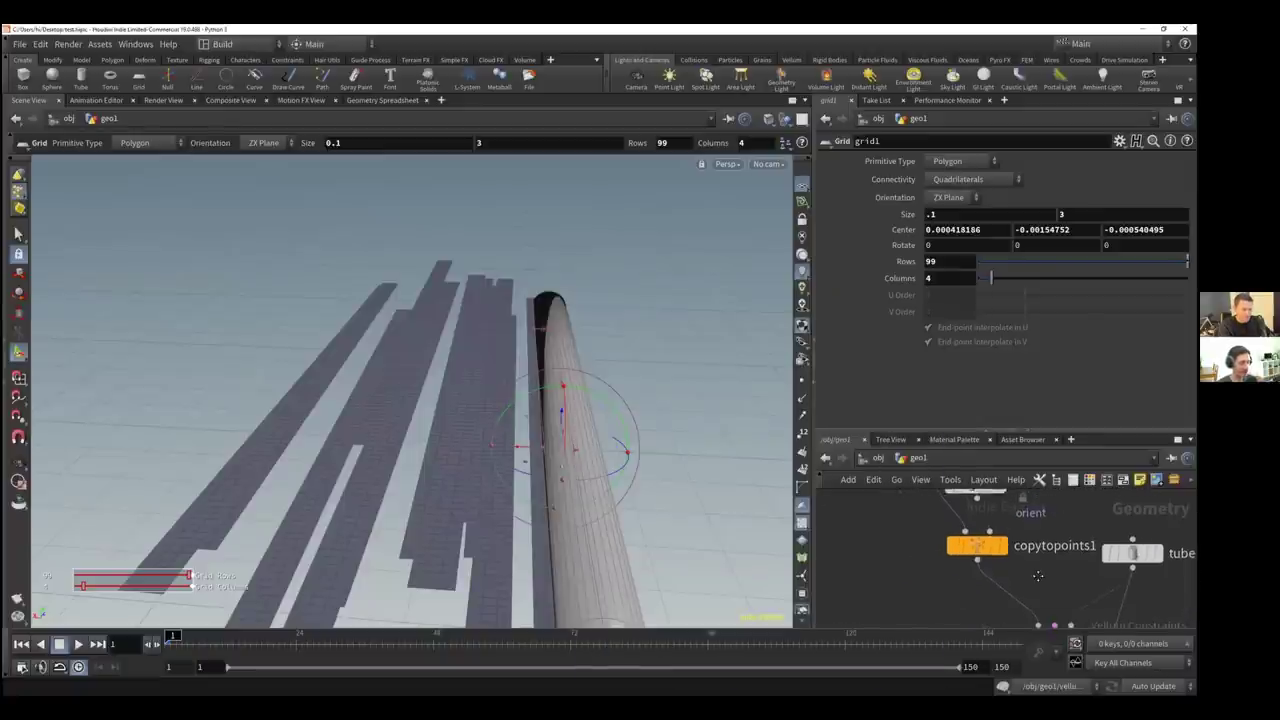
middle_click_drag(1040, 509, 1038, 577)
scroll(1030, 562, "down", 1)
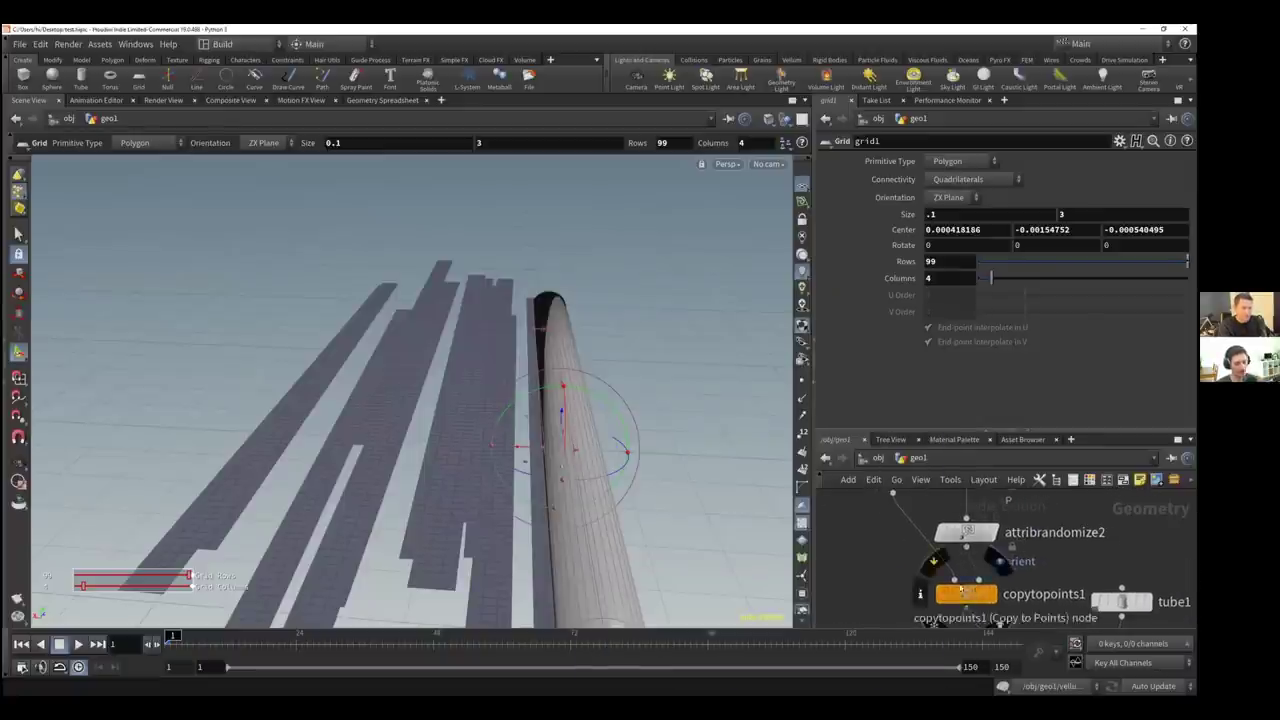
scroll(1040, 540, "down", 2)
middle_click_drag(1047, 525, 1014, 508)
middle_click_drag(1020, 573, 1005, 544)
scroll(1005, 544, "up", 3)
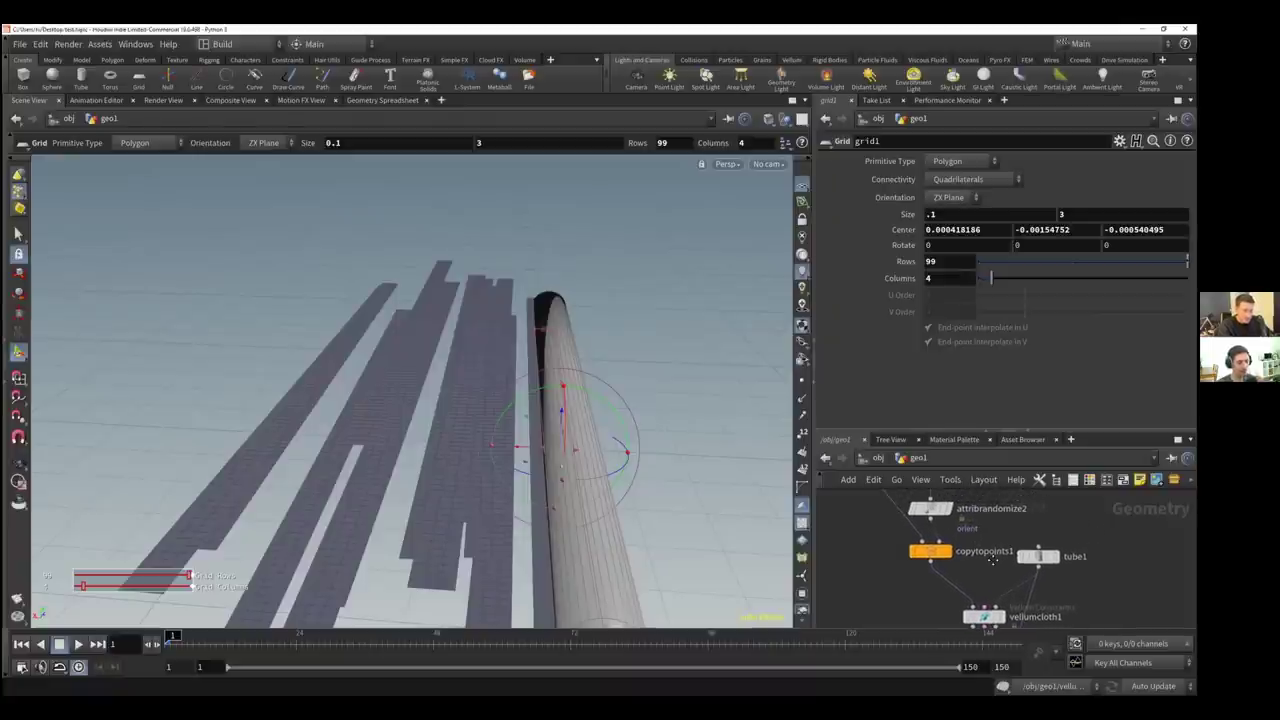
Set the first two Rotate values of tube1 to 90 and 90 so the tube lies across the strips
left_click(1045, 576)
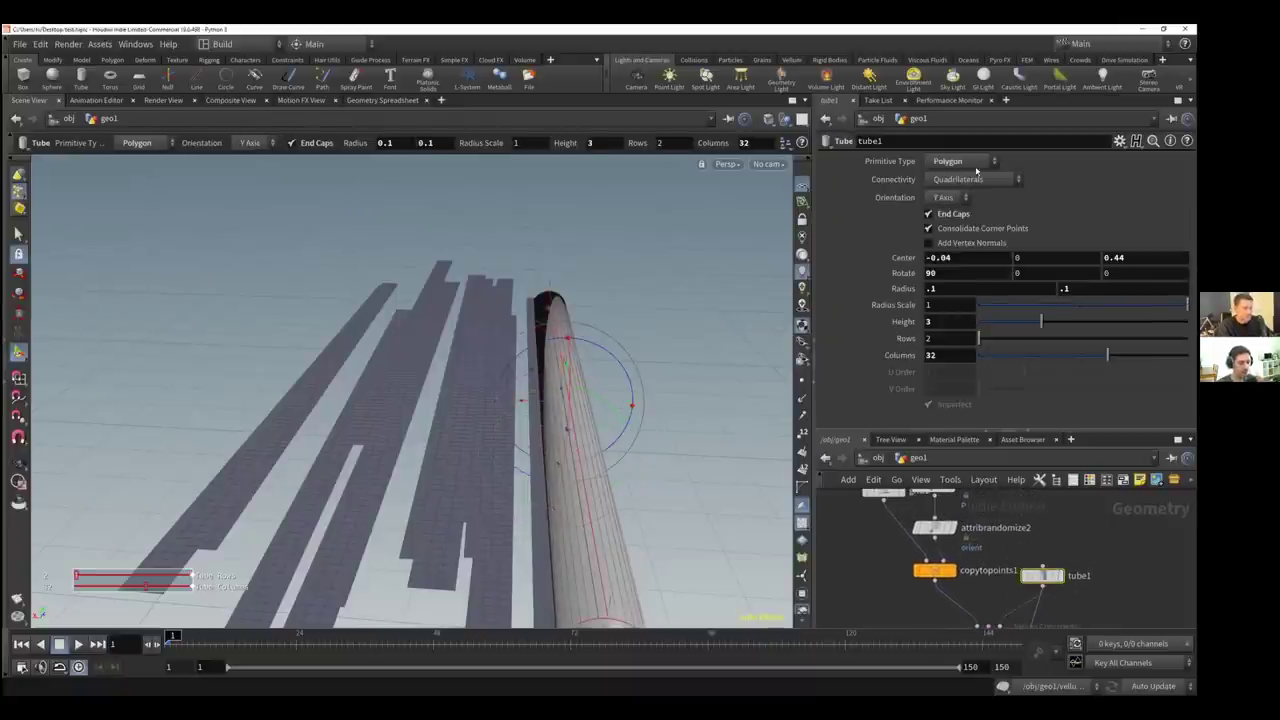
type("0")
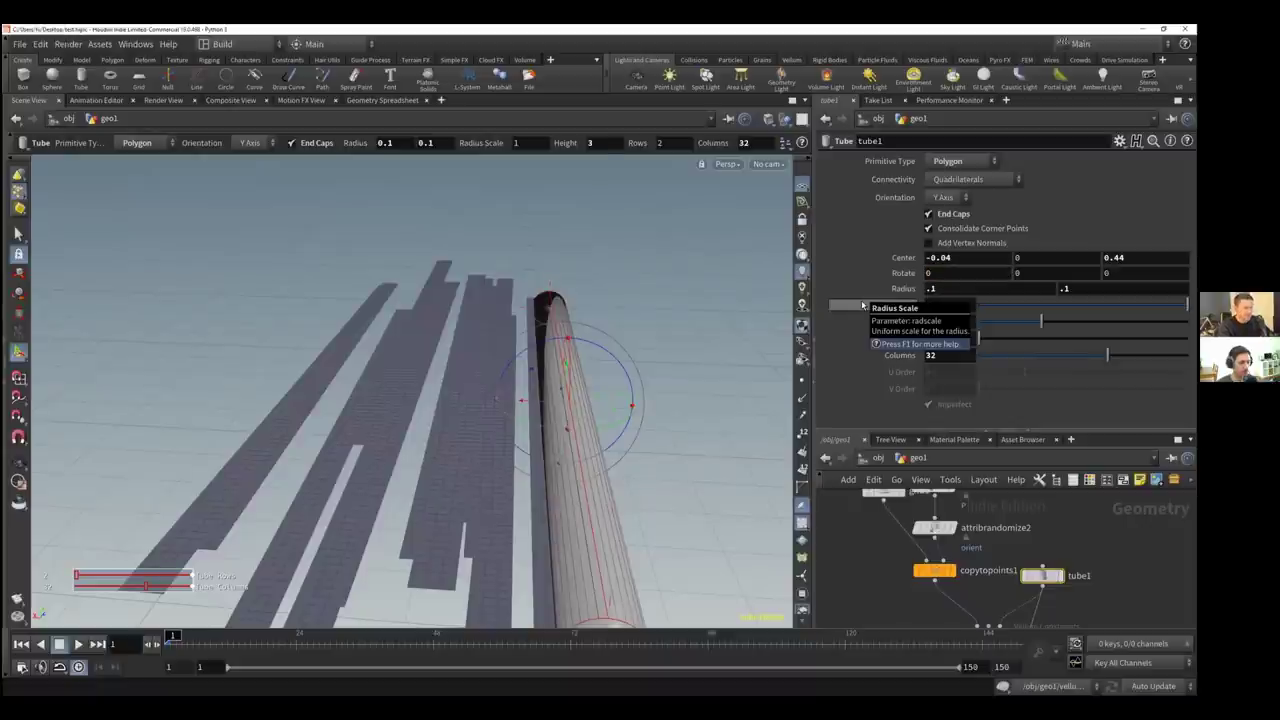
key("Return")
left_click_drag(938, 276, 882, 279)
type("90")
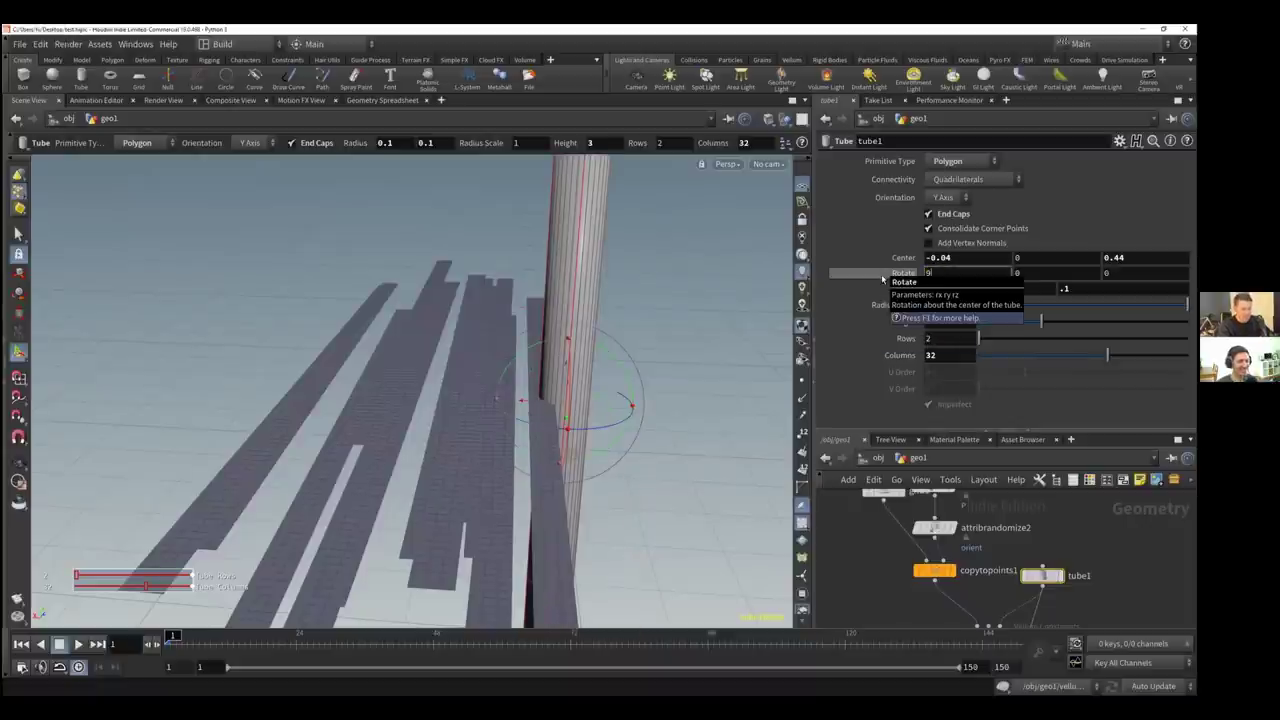
key("Tab")
type("90")
key("Tab")
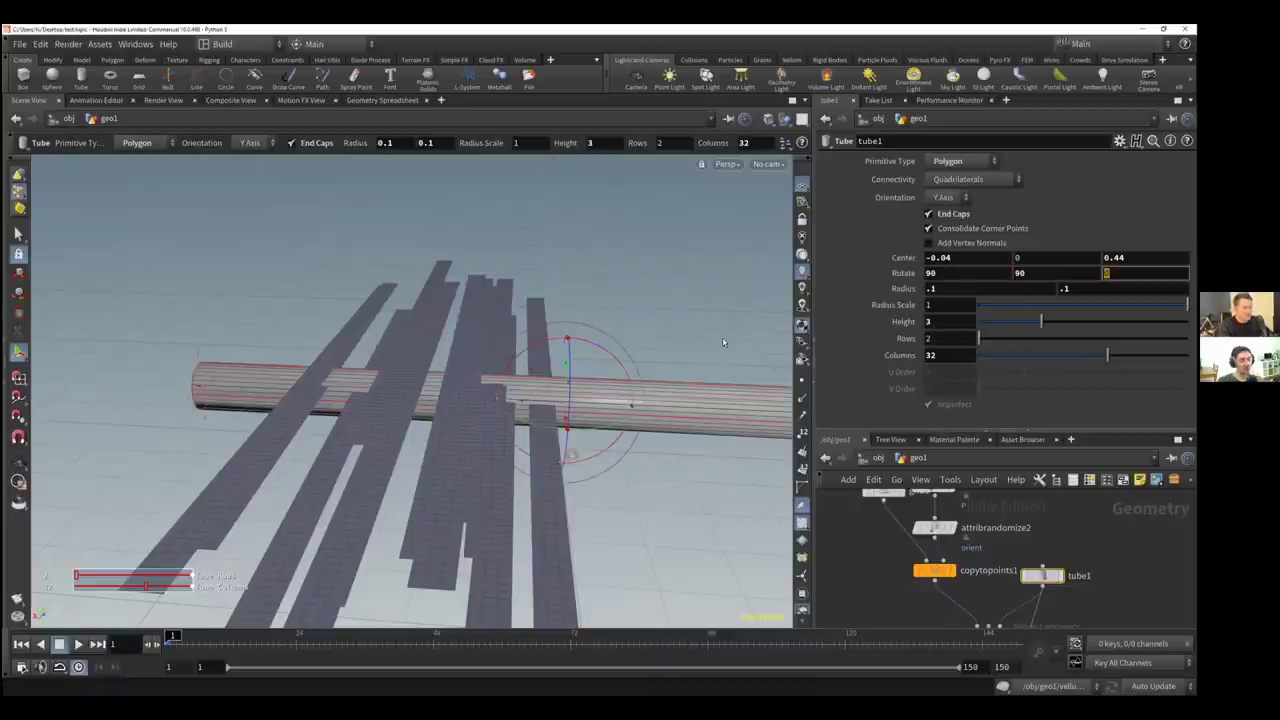
Lower tube1 beneath the strips to a Center Y of about -0.206 and undo the stray tube change made after it
left_click_drag(566, 365, 566, 414)
left_click_drag(517, 451, 679, 453, "alt")
key("ctrl+z")
key("Escape")
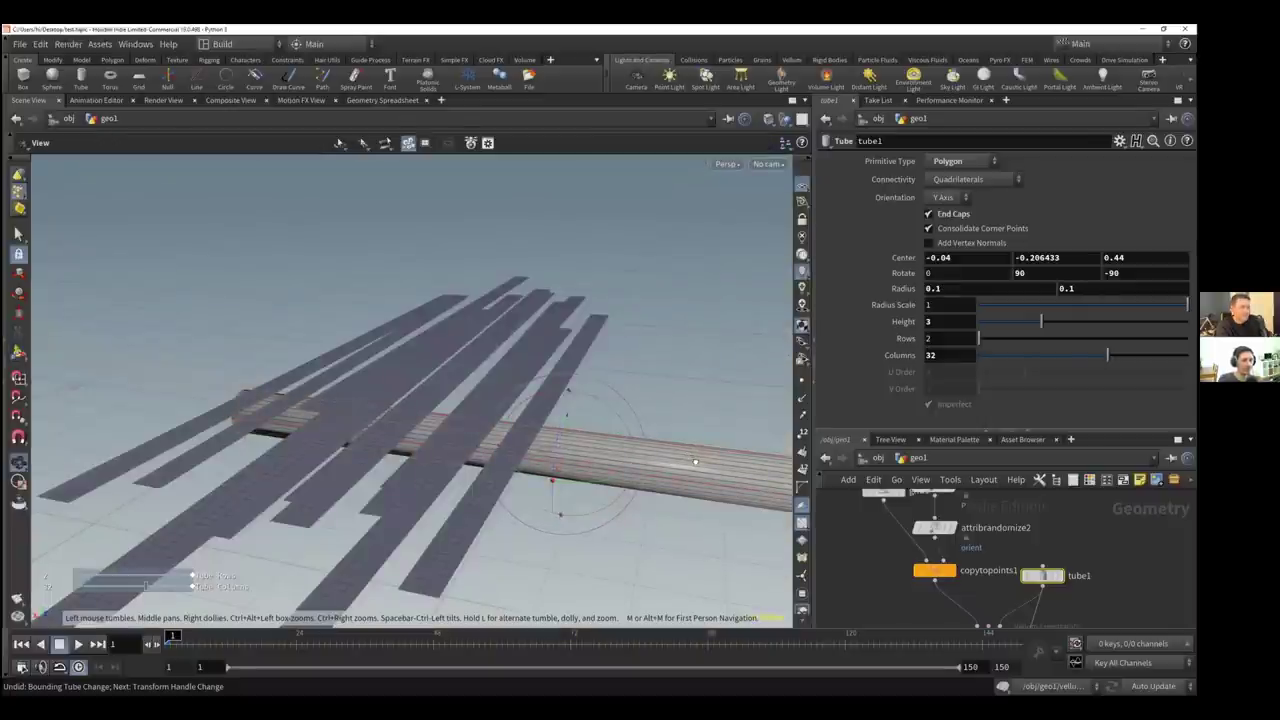
Play the Vellum simulation and examine how the strips fall over the crosswise tube
left_click_drag(750, 484, 652, 473)
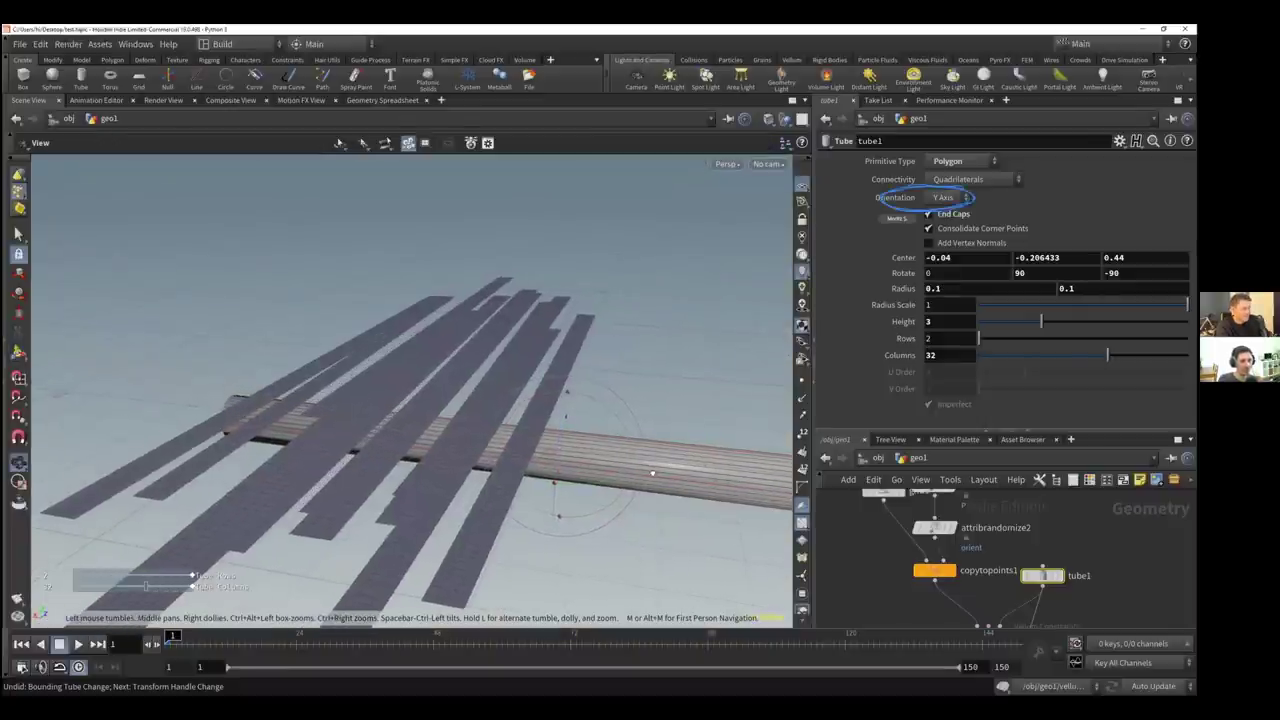
left_click_drag(595, 433, 617, 490)
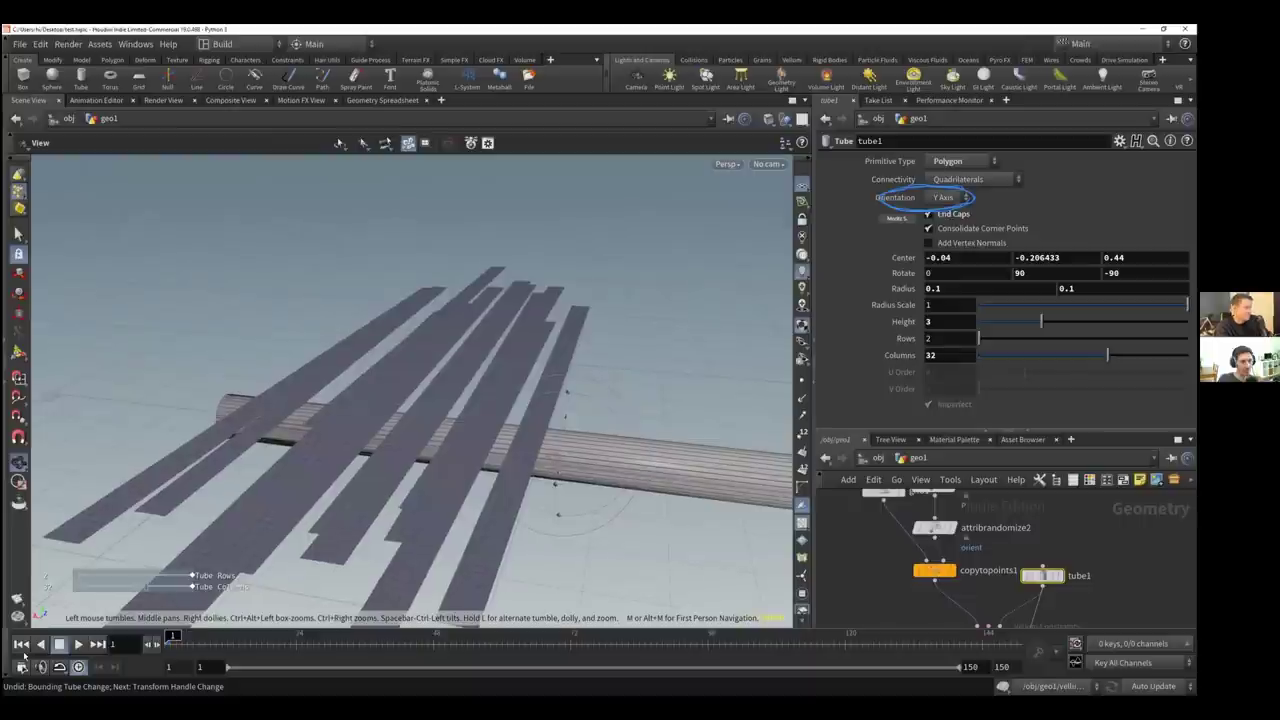
left_click(82, 648)
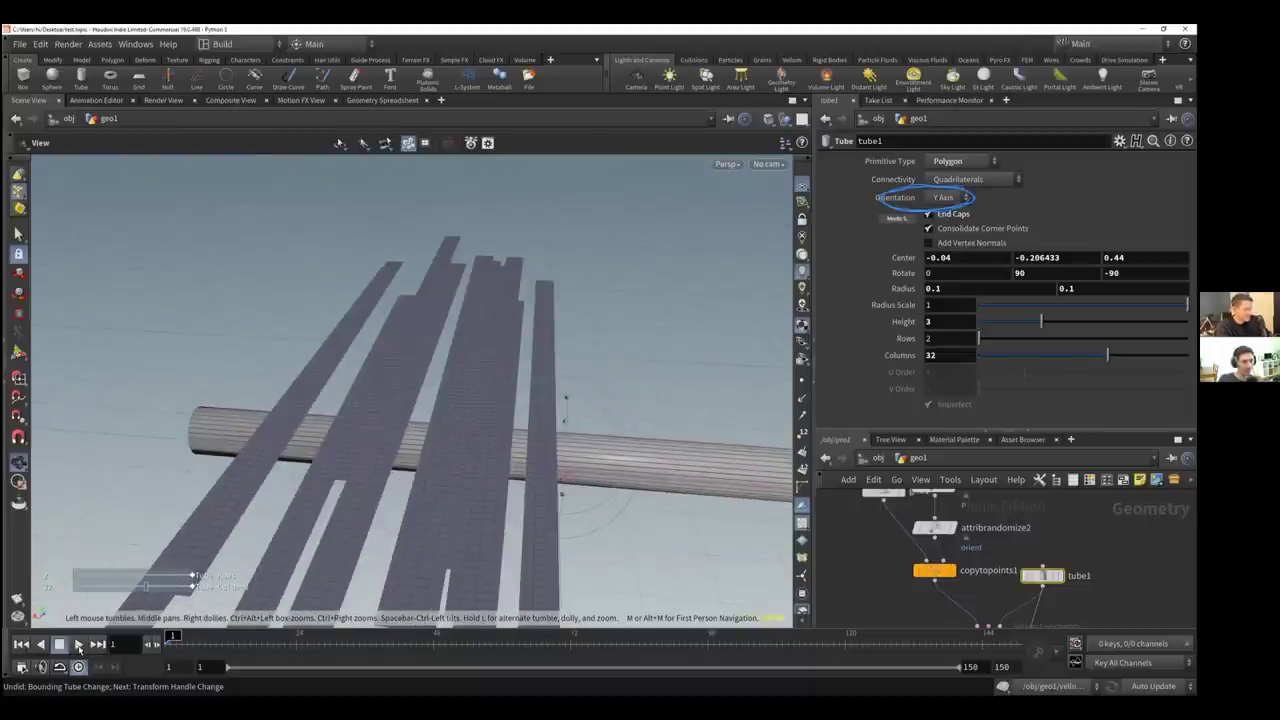
left_click(78, 645)
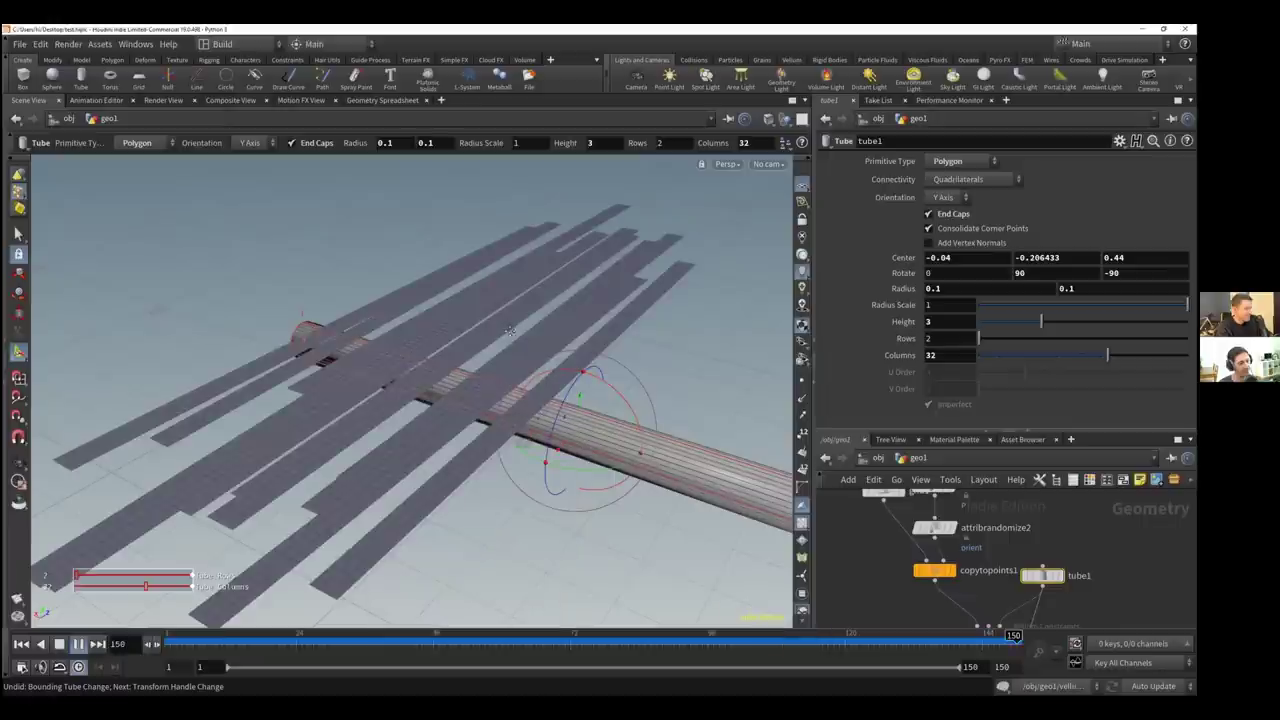
key("Escape")
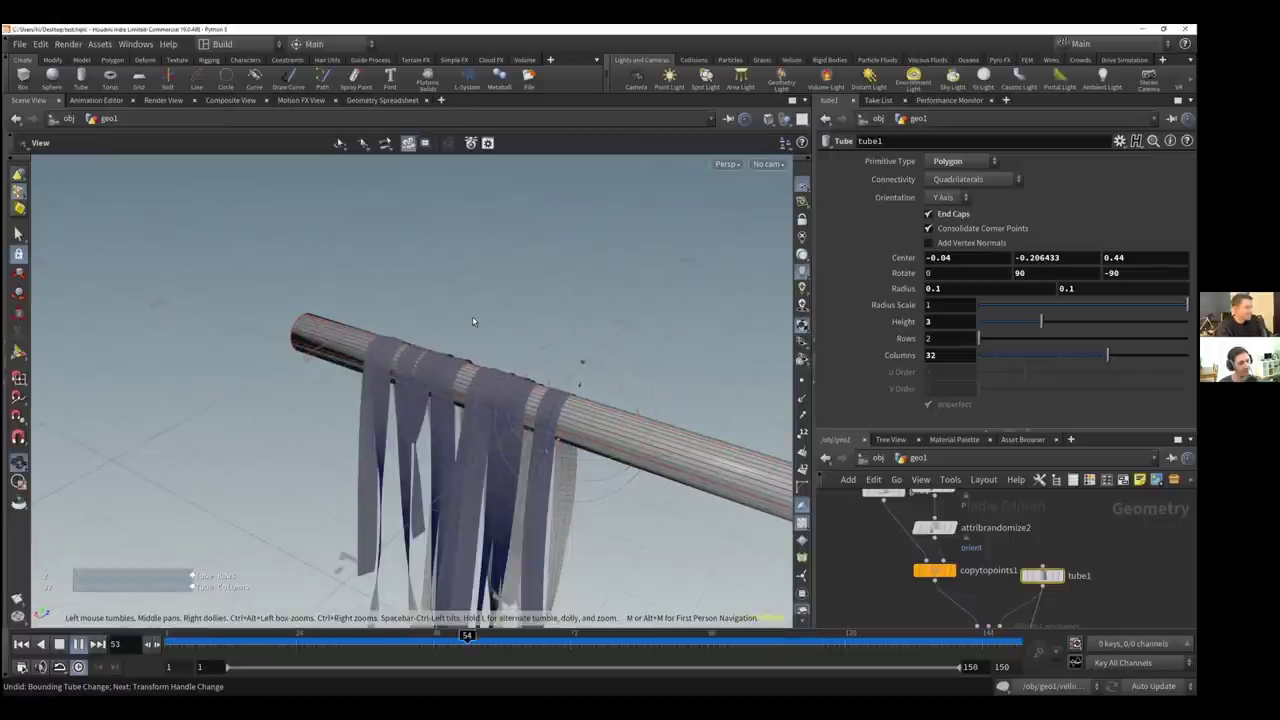
middle_click_drag(464, 327, 460, 329)
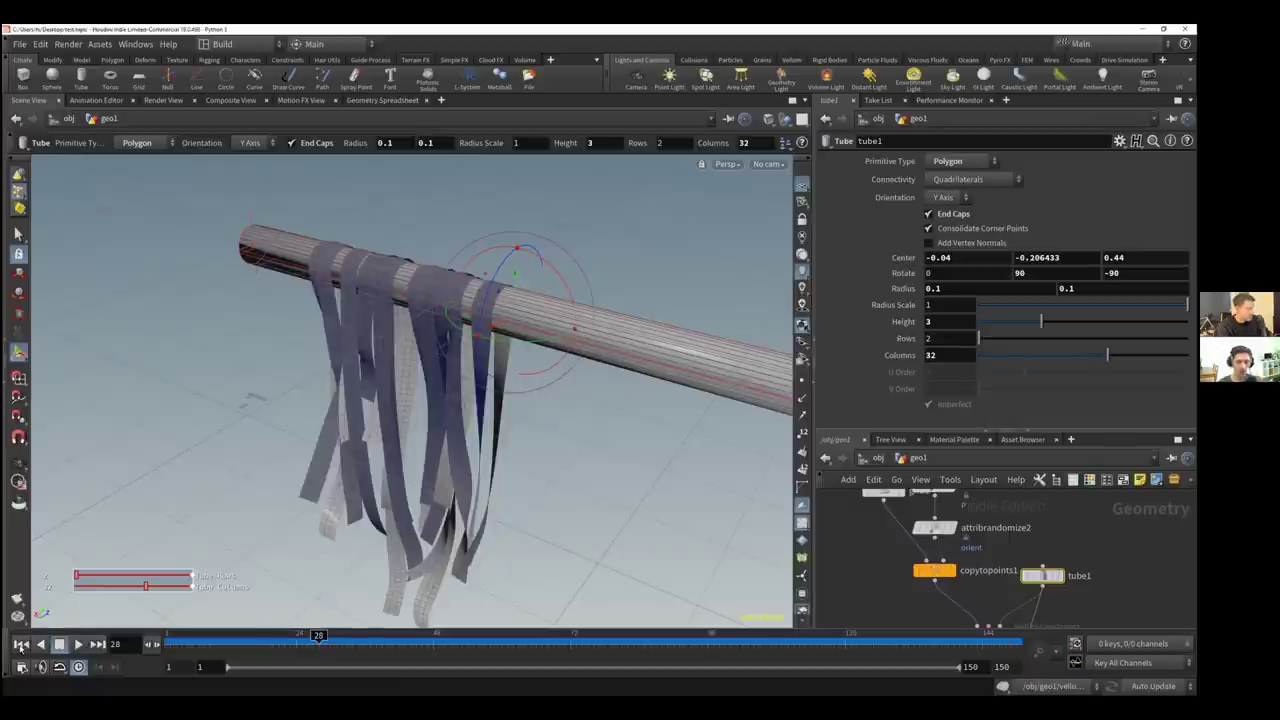
Replay the simulation from frame 1, then stop it and return to the first frame
key("ctrl+Up")
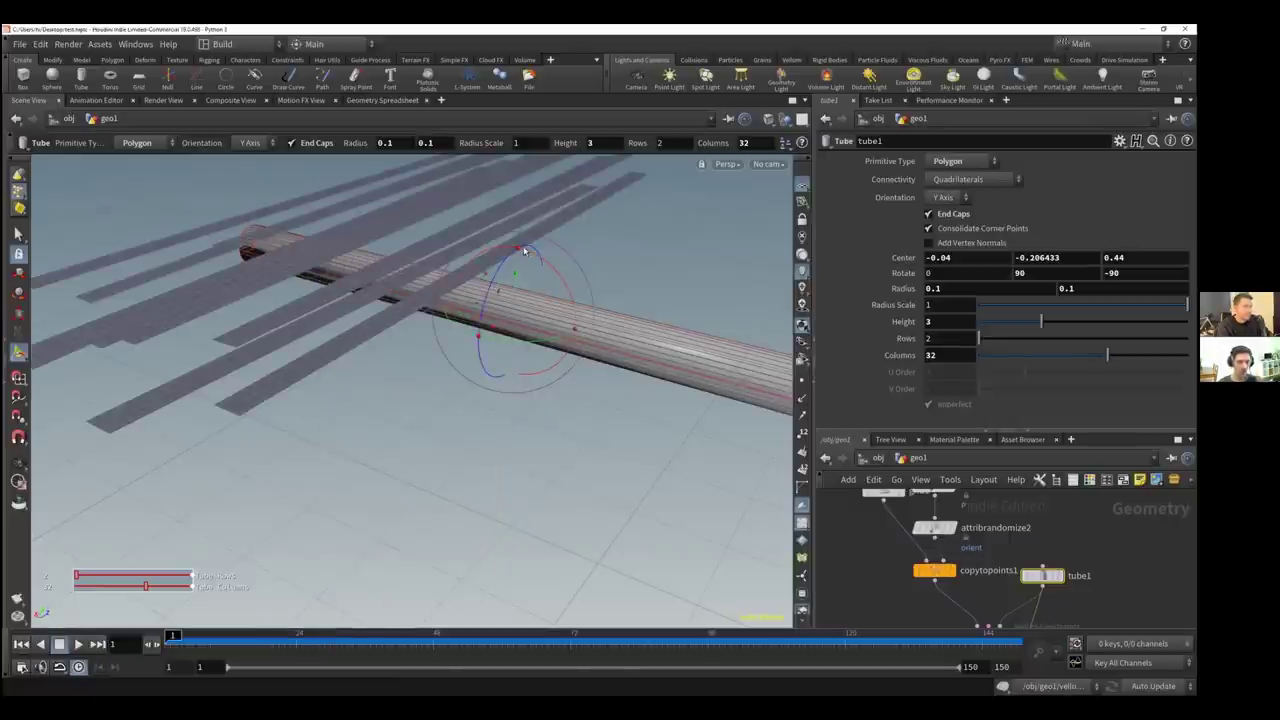
left_click(78, 645)
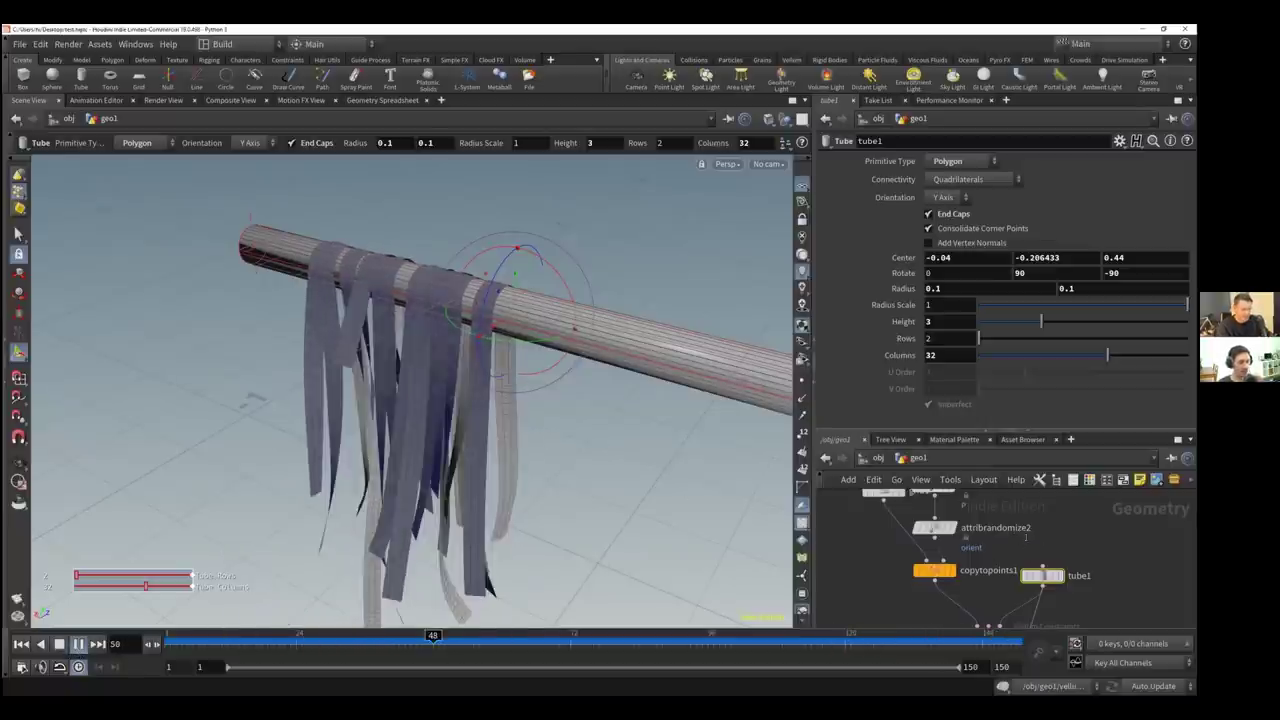
key("Up")
key("ctrl+Up")
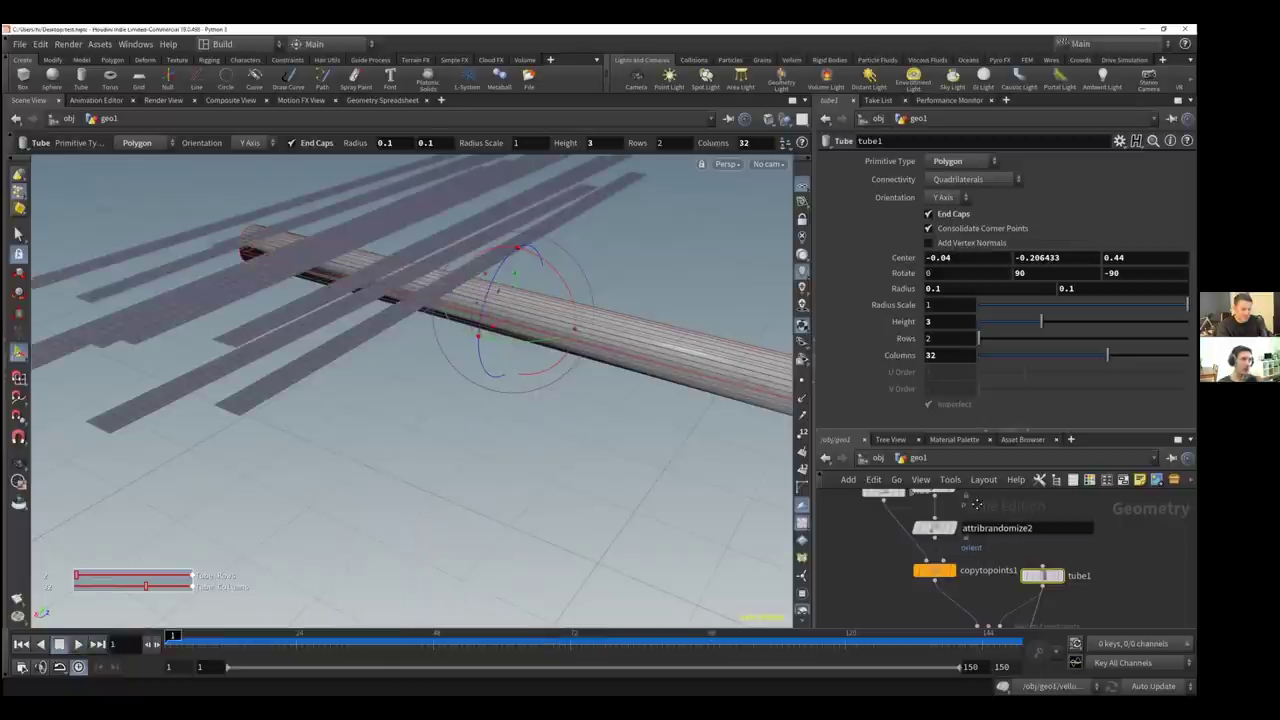
Enable Visualize Thickness on the vellumcloth1 node
middle_click_drag(979, 608, 974, 545)
mouse_move(972, 543)
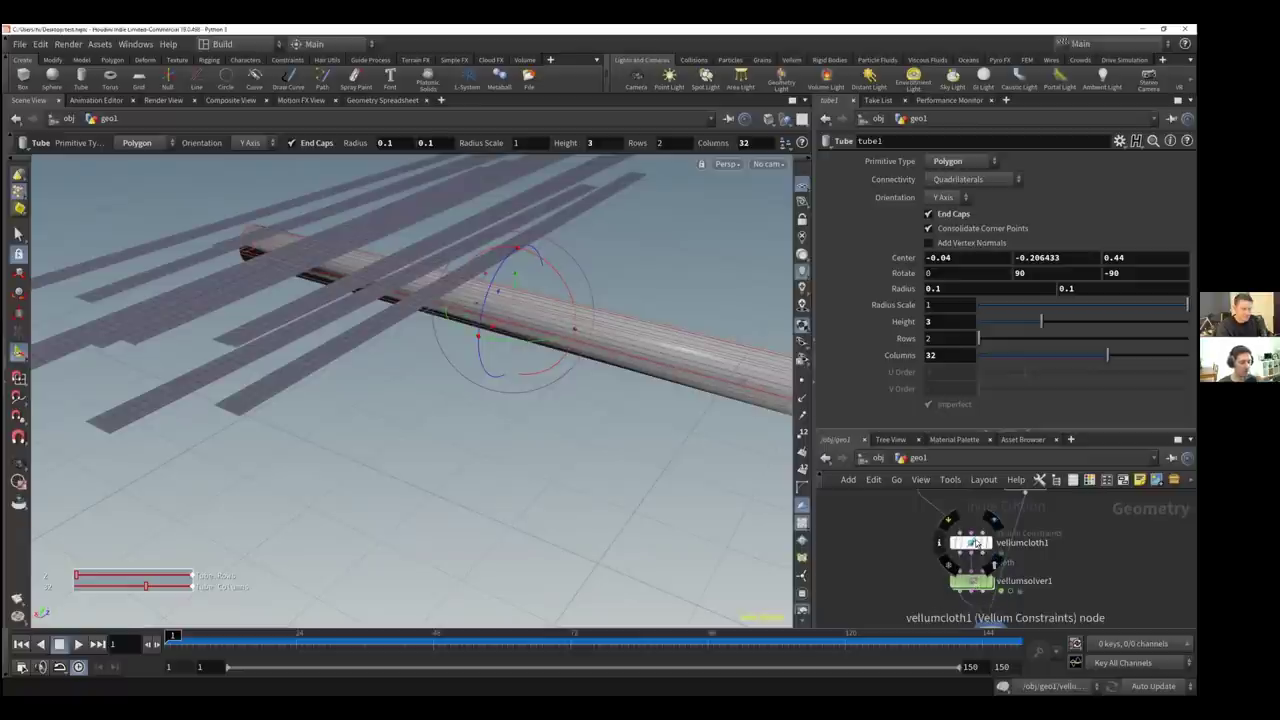
left_click(975, 543)
mouse_move(977, 543)
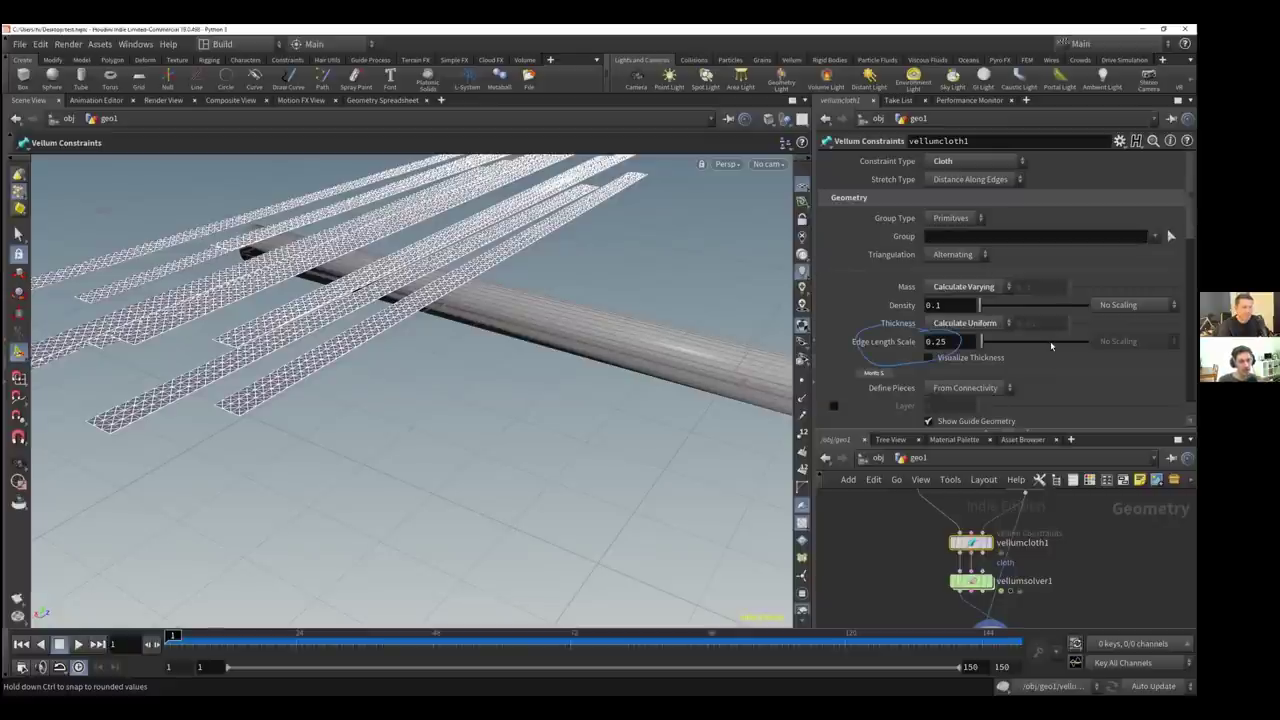
left_click(929, 358)
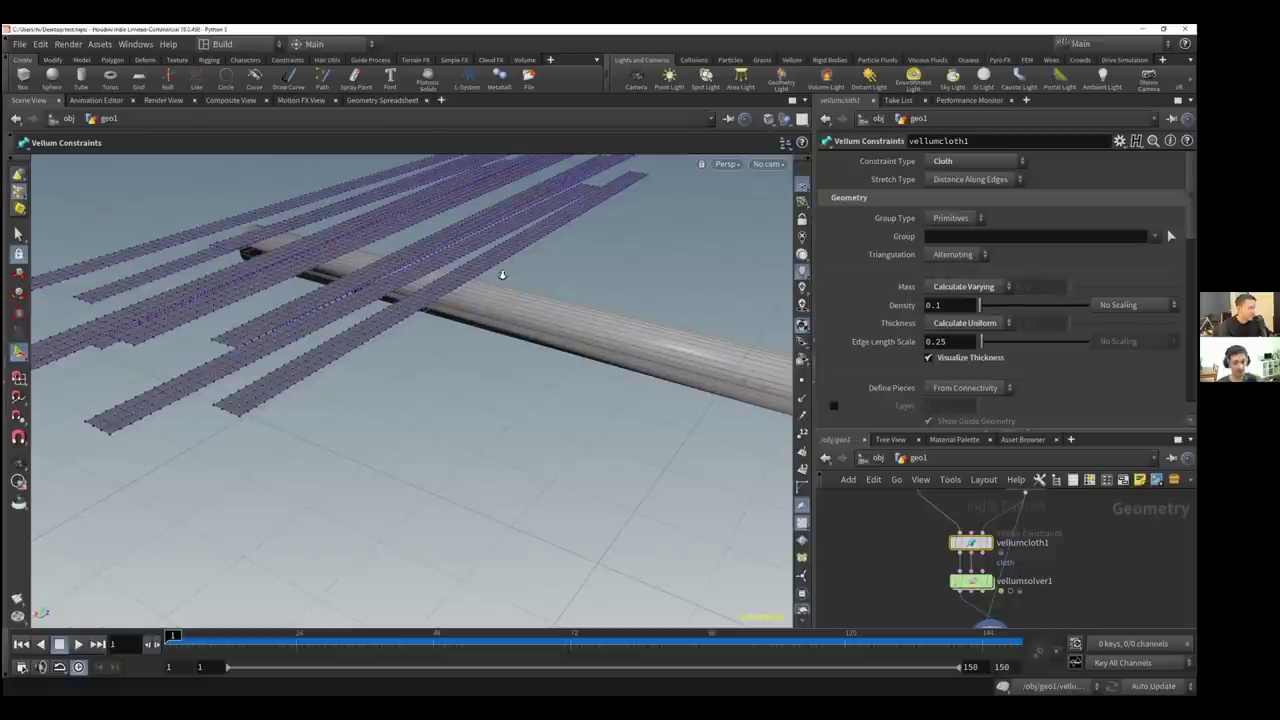
Examine the thickness spheres on the strip points up close, from above and from the side, including their spacing between neighbouring strips
left_click_drag(442, 285, 455, 278)
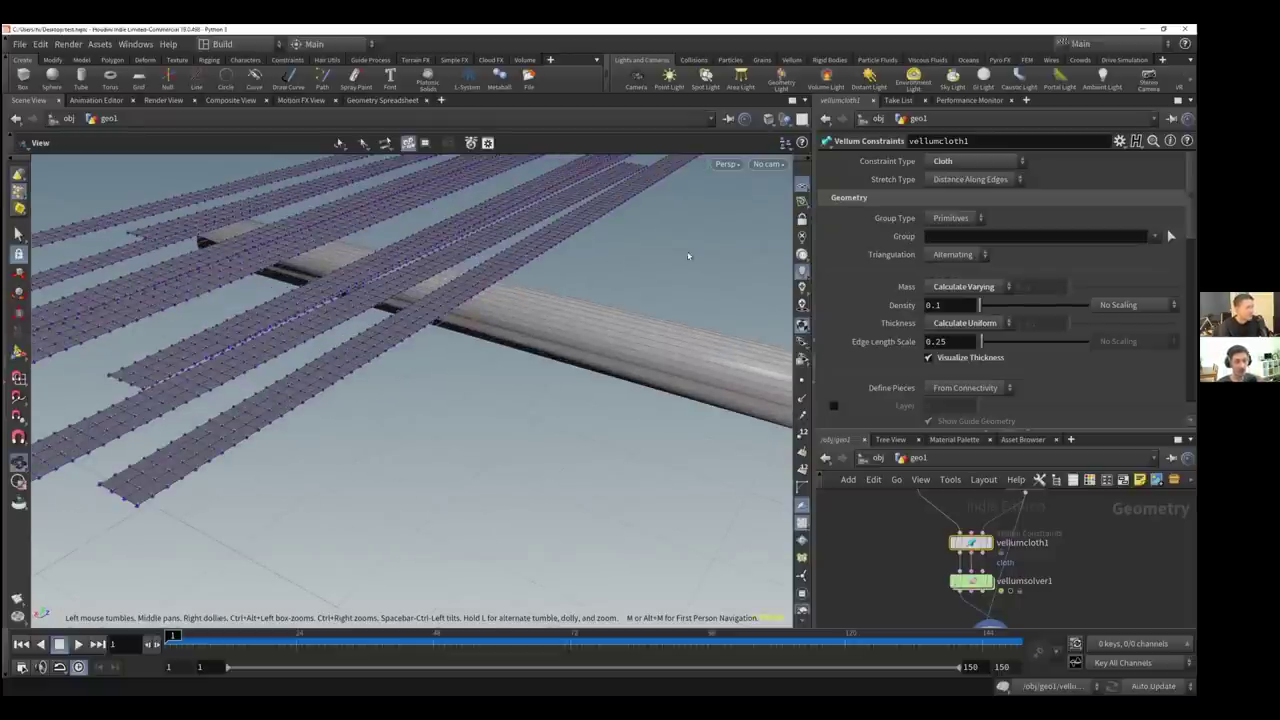
right_click_drag(688, 256, 715, 255)
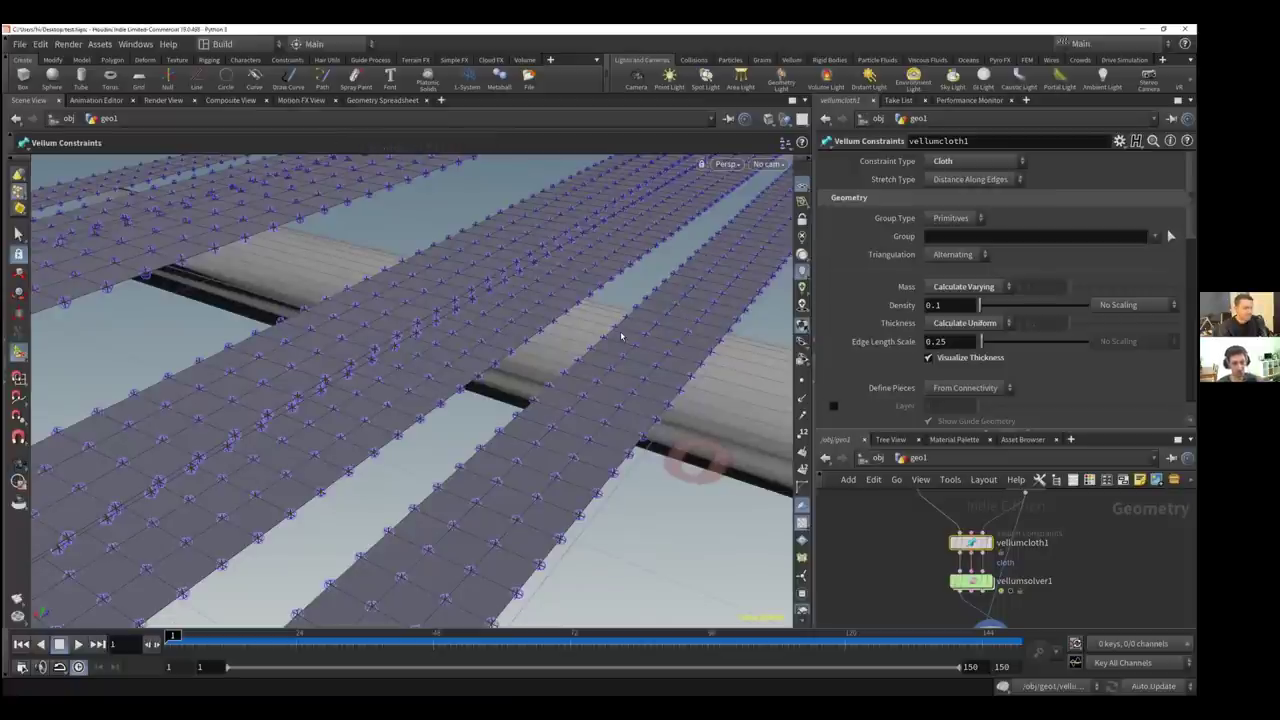
key("Escape")
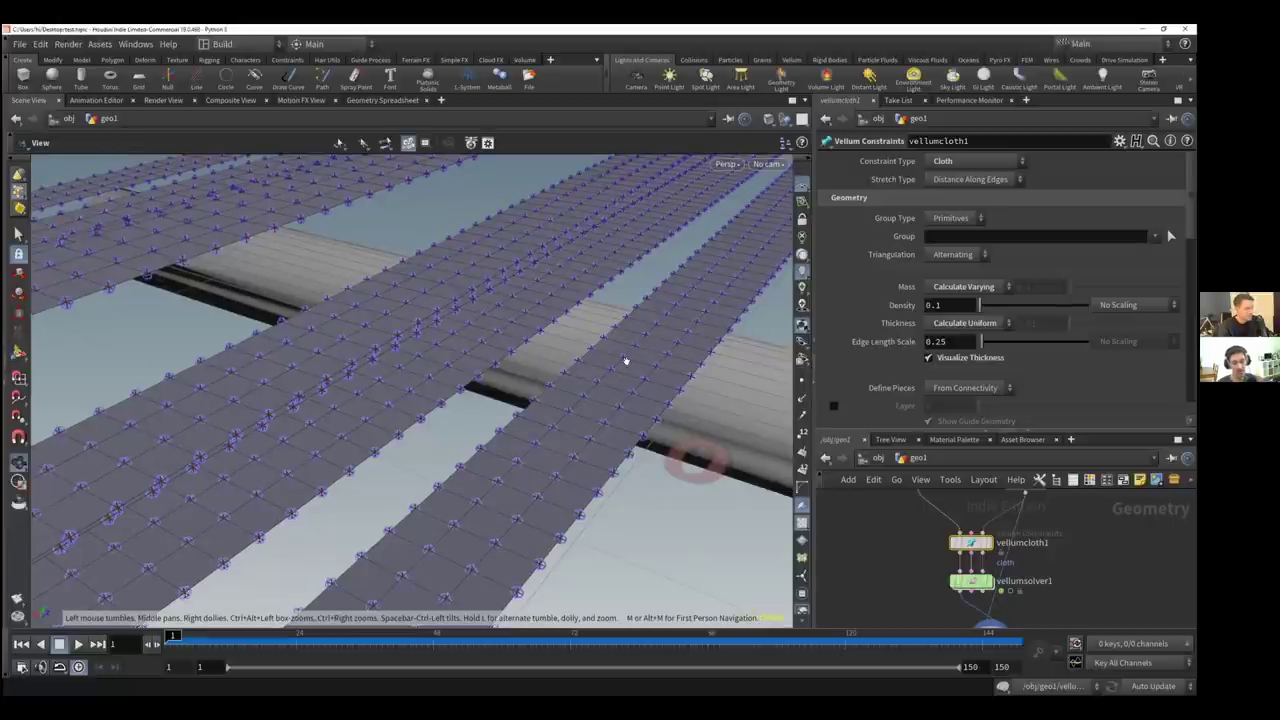
left_click_drag(608, 343, 551, 311)
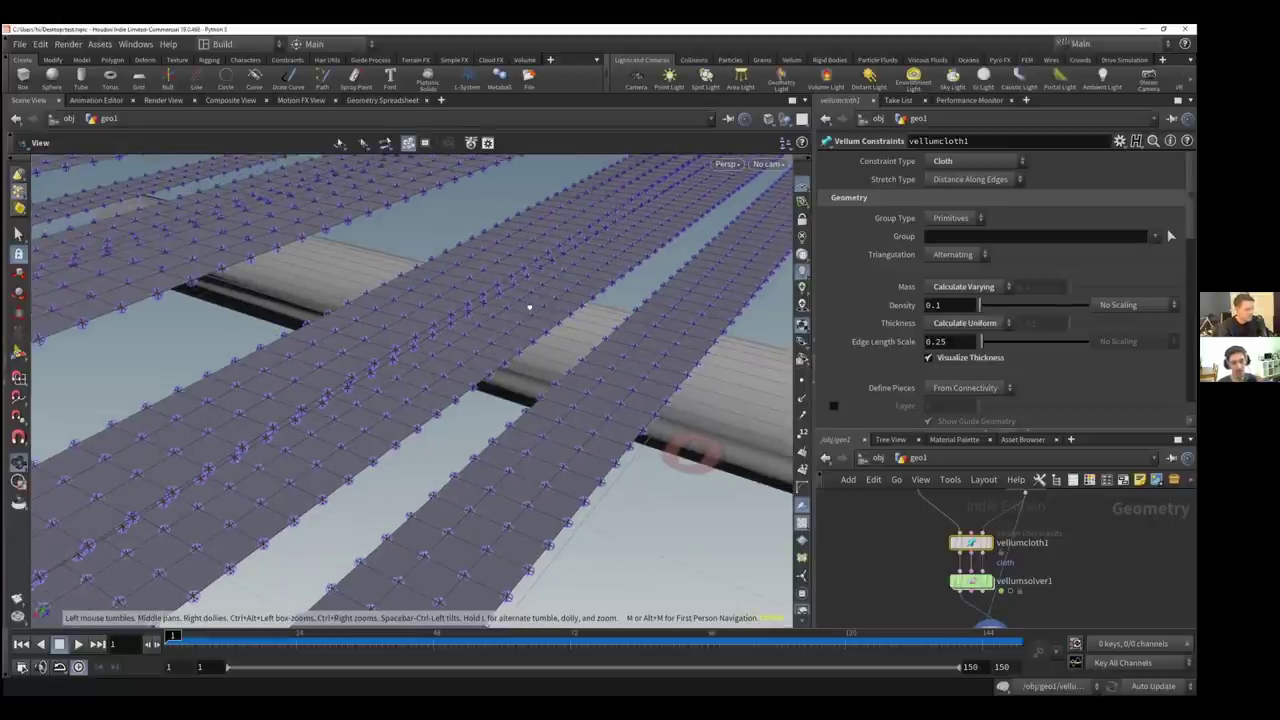
scroll(586, 317, "up", 5)
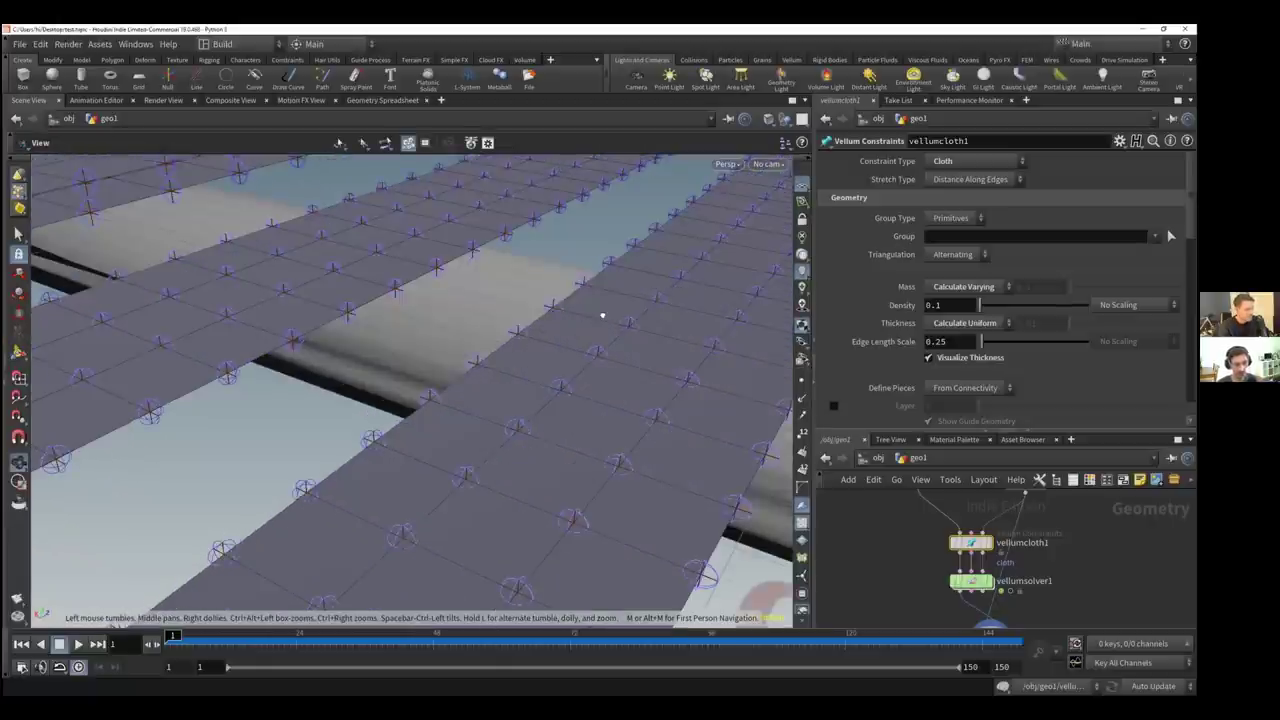
right_click_drag(602, 315, 613, 318)
left_click_drag(613, 317, 618, 318)
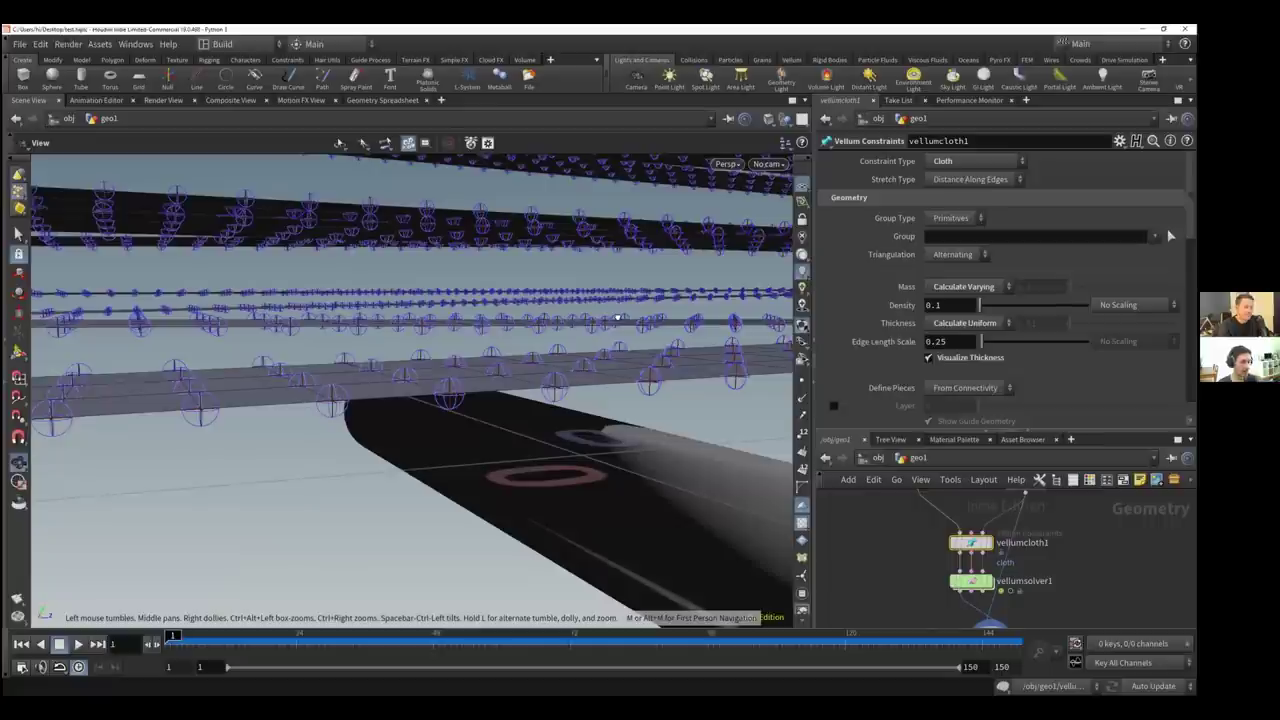
scroll(618, 316, "up", 3)
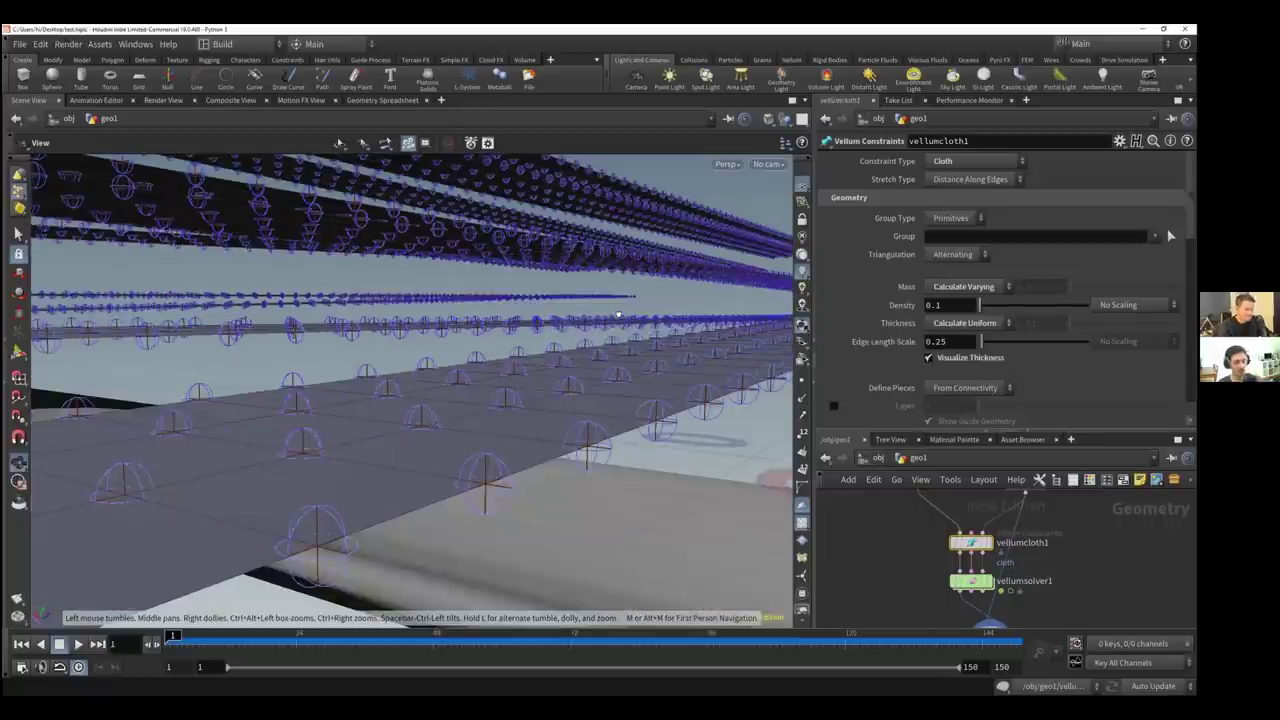
Examine the thickness spheres along the nearest strip's surface and outer edge from a slightly higher angle
left_click_drag(620, 315, 611, 327)
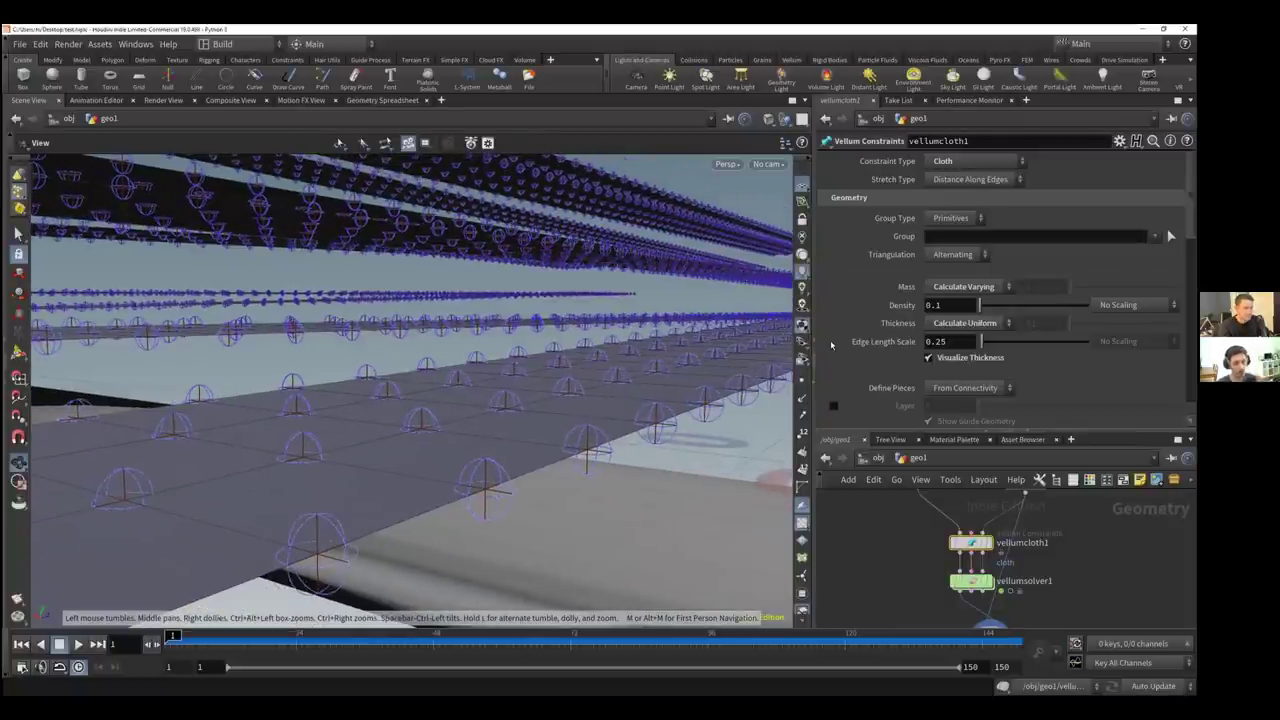
left_click_drag(597, 395, 608, 366)
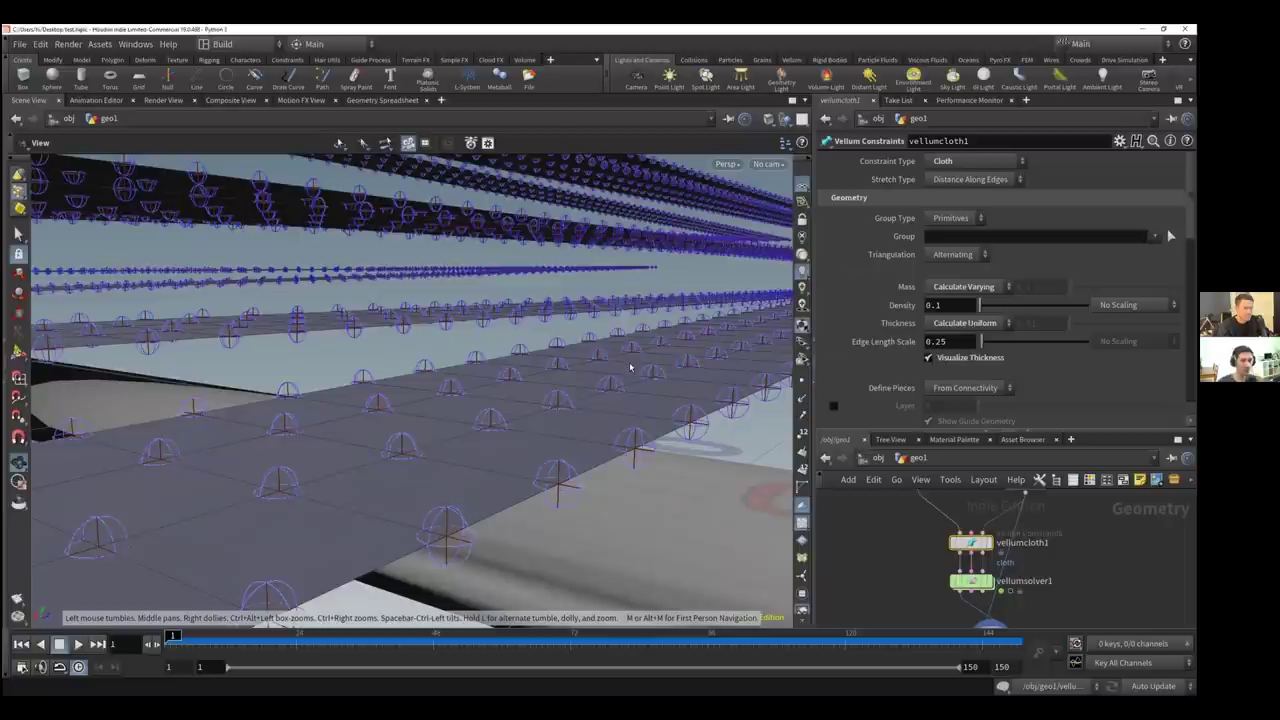
key("Return")
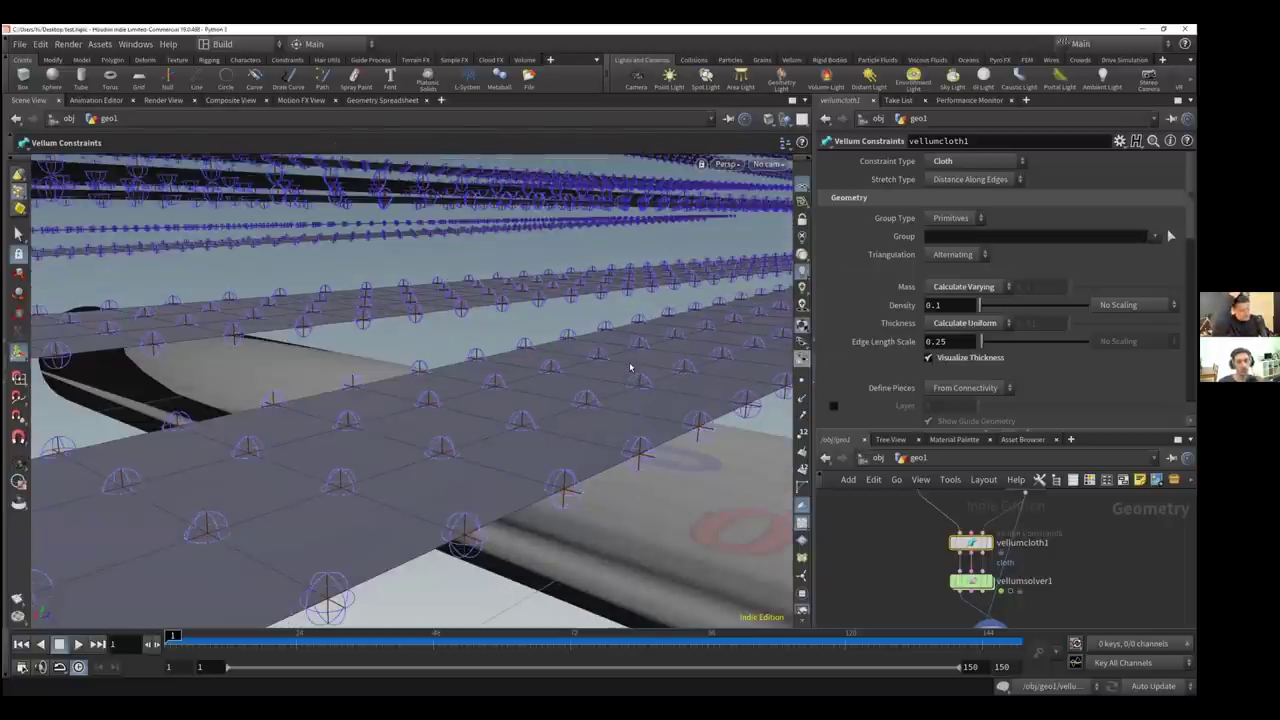
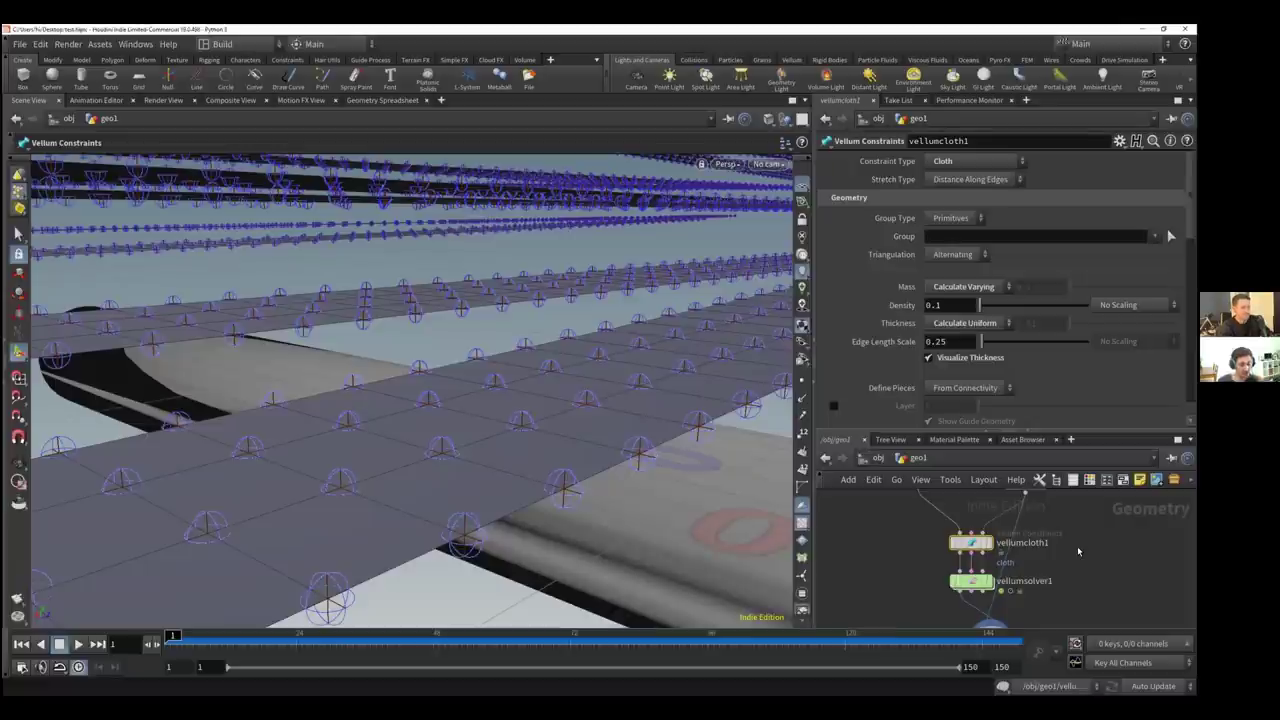
Add a Vellum Post-Process node directly below merge1
middle_click_drag(1081, 598, 1079, 593)
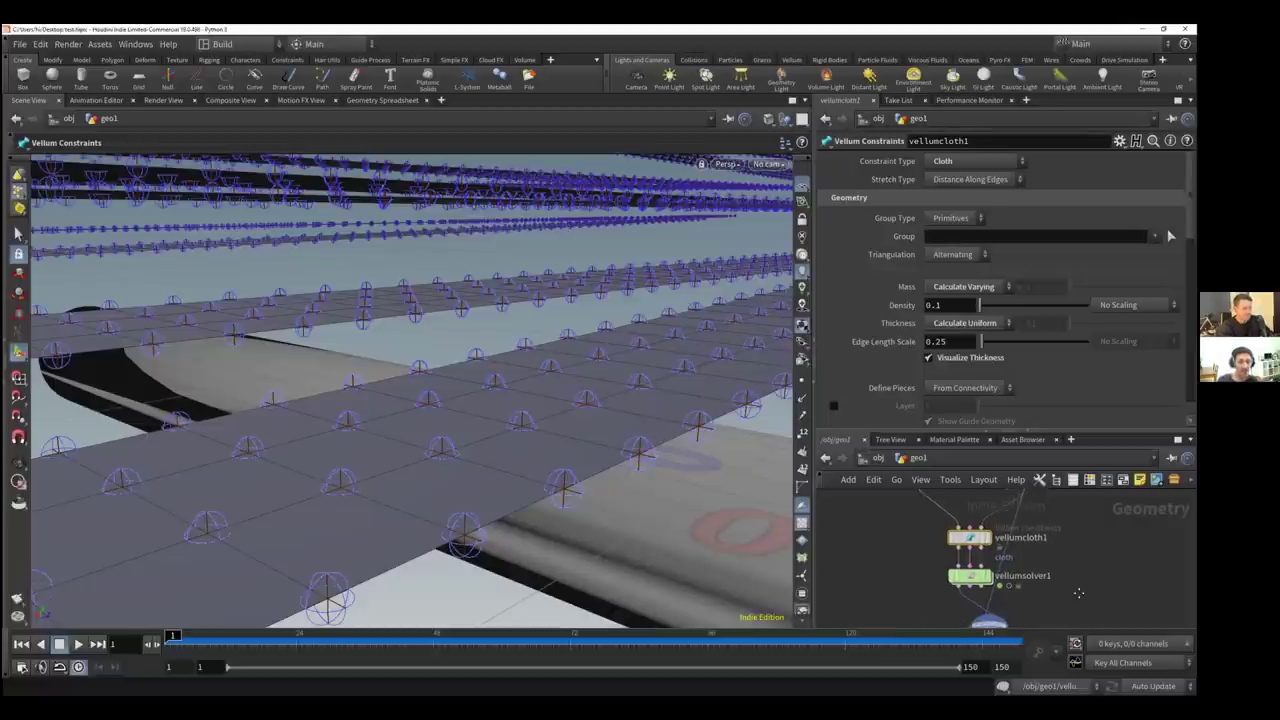
scroll(1078, 550, "down", 2)
scroll(1072, 560, "down", 2)
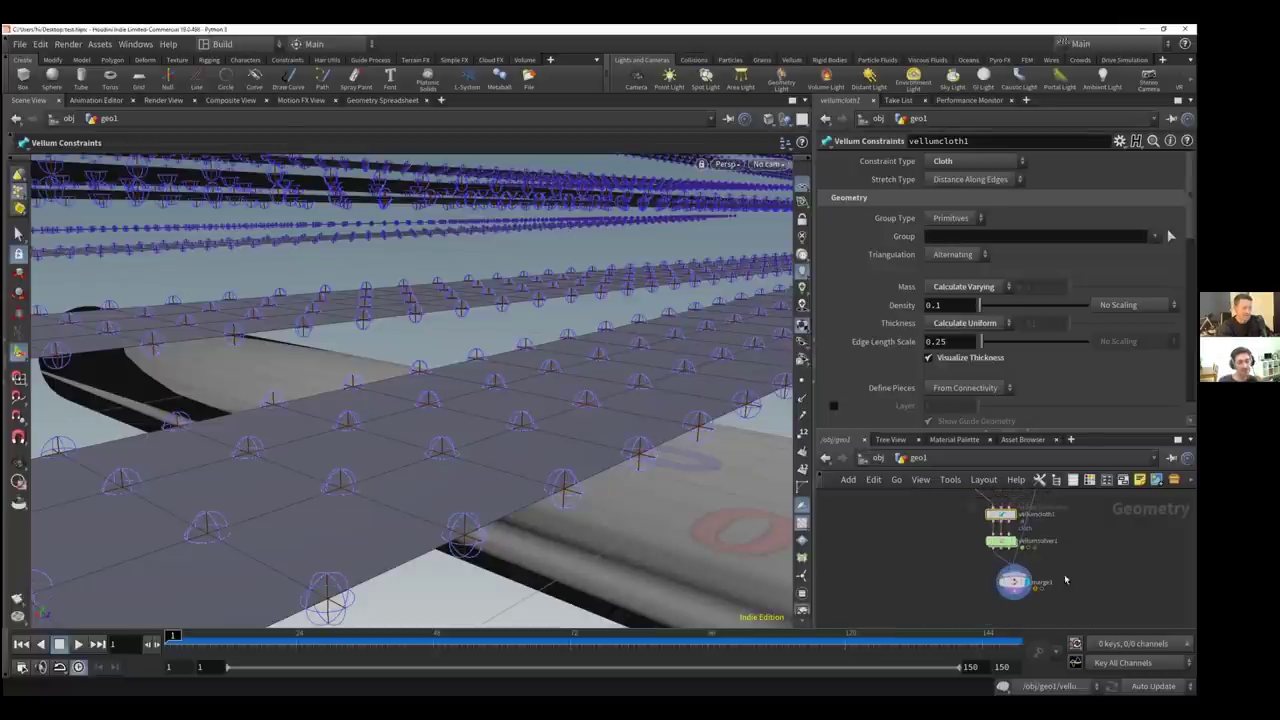
middle_click_drag(1040, 617, 1012, 569)
left_click(1012, 569)
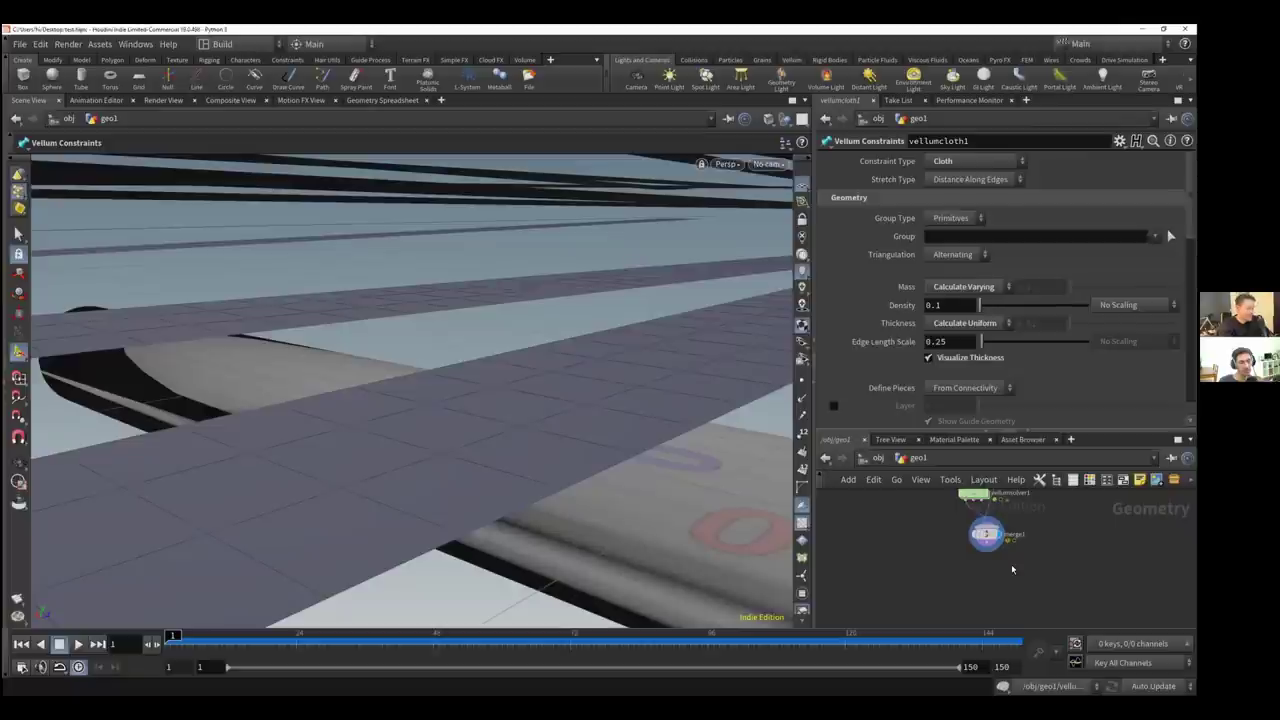
key("Tab")
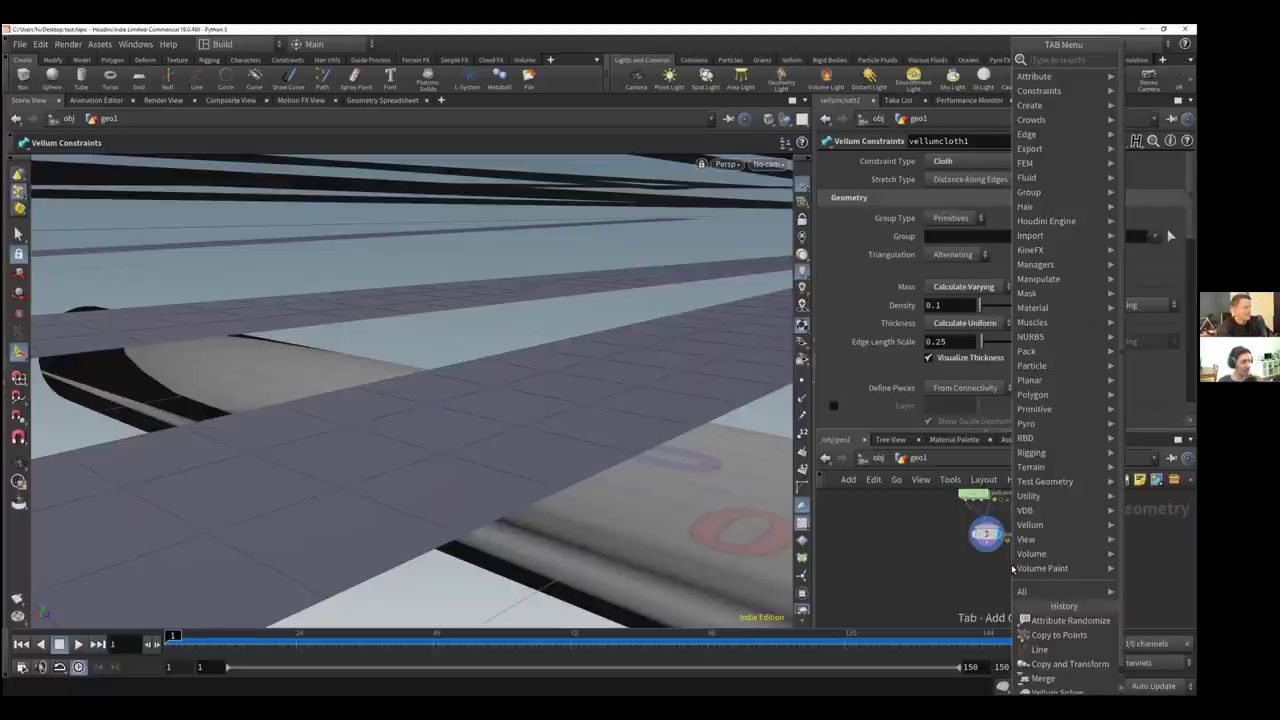
type("ve")
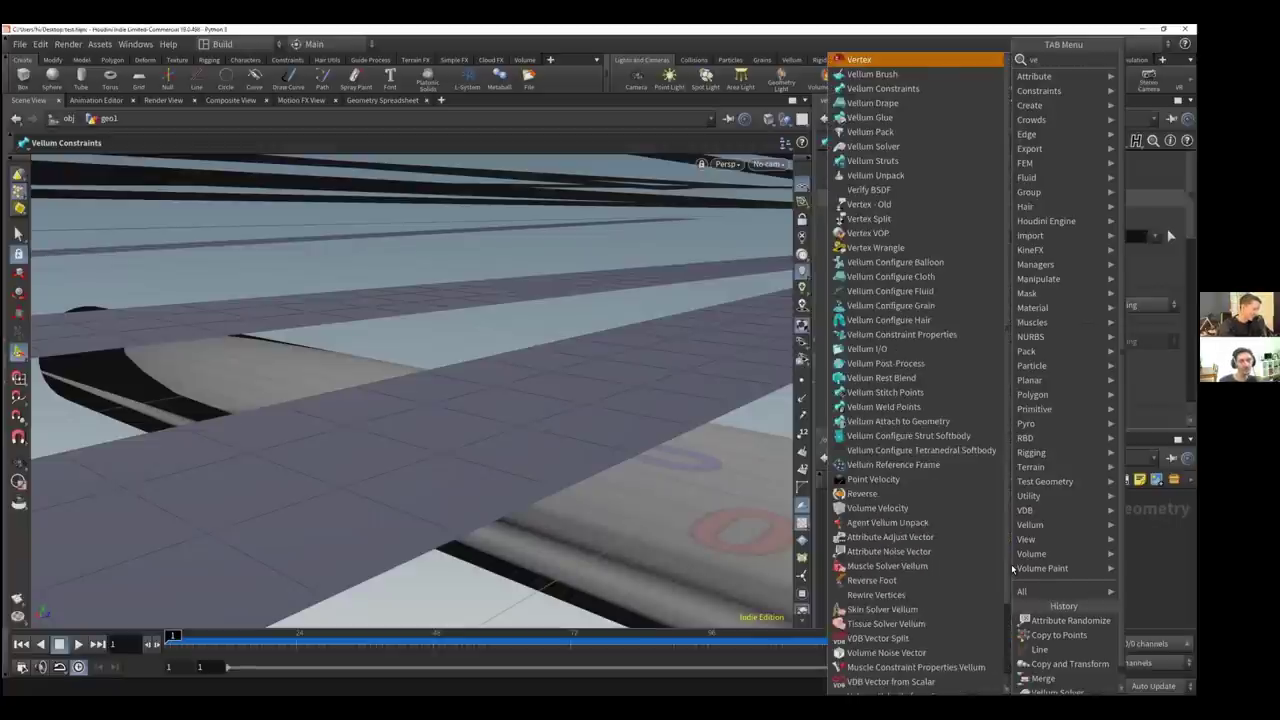
type("llum post")
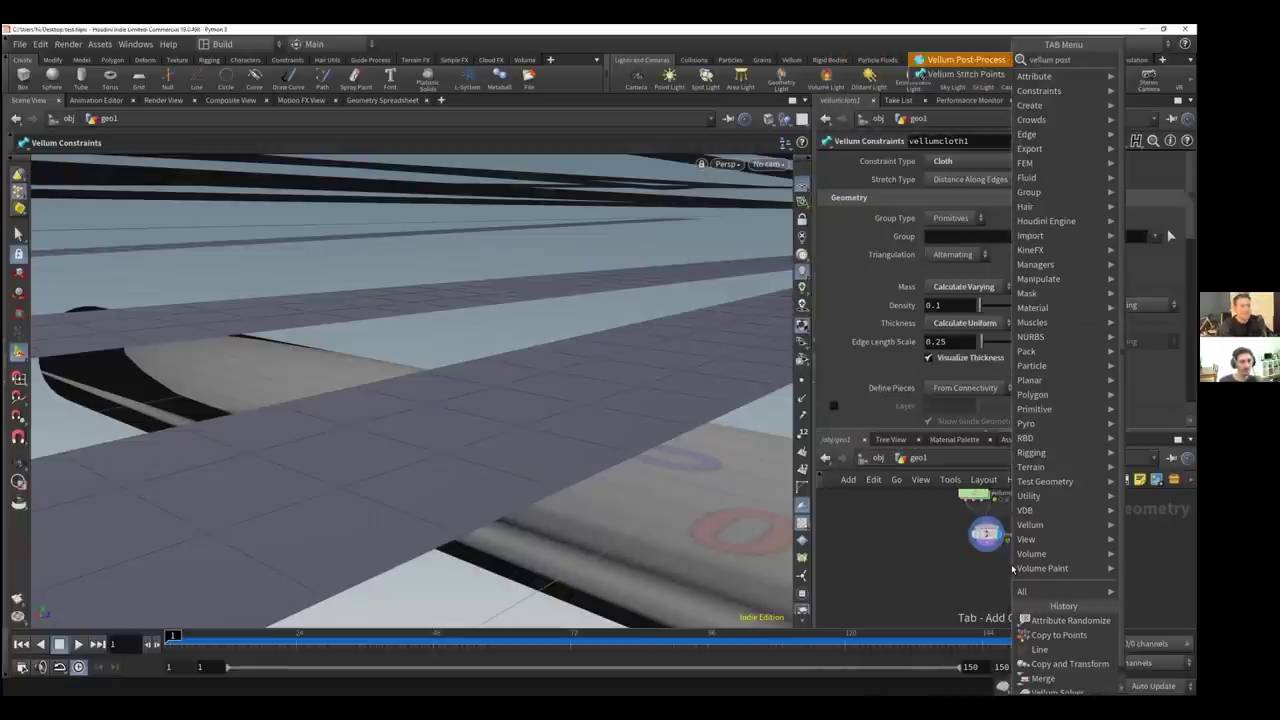
key("Return")
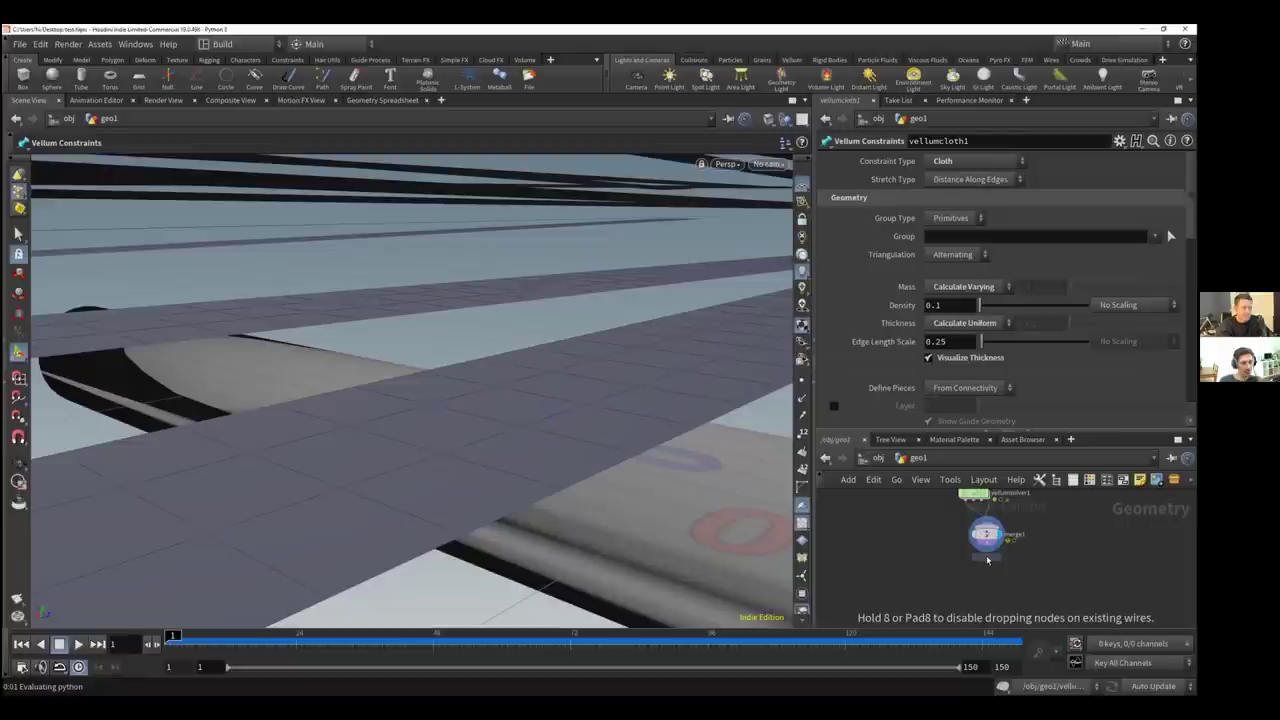
left_click(987, 558)
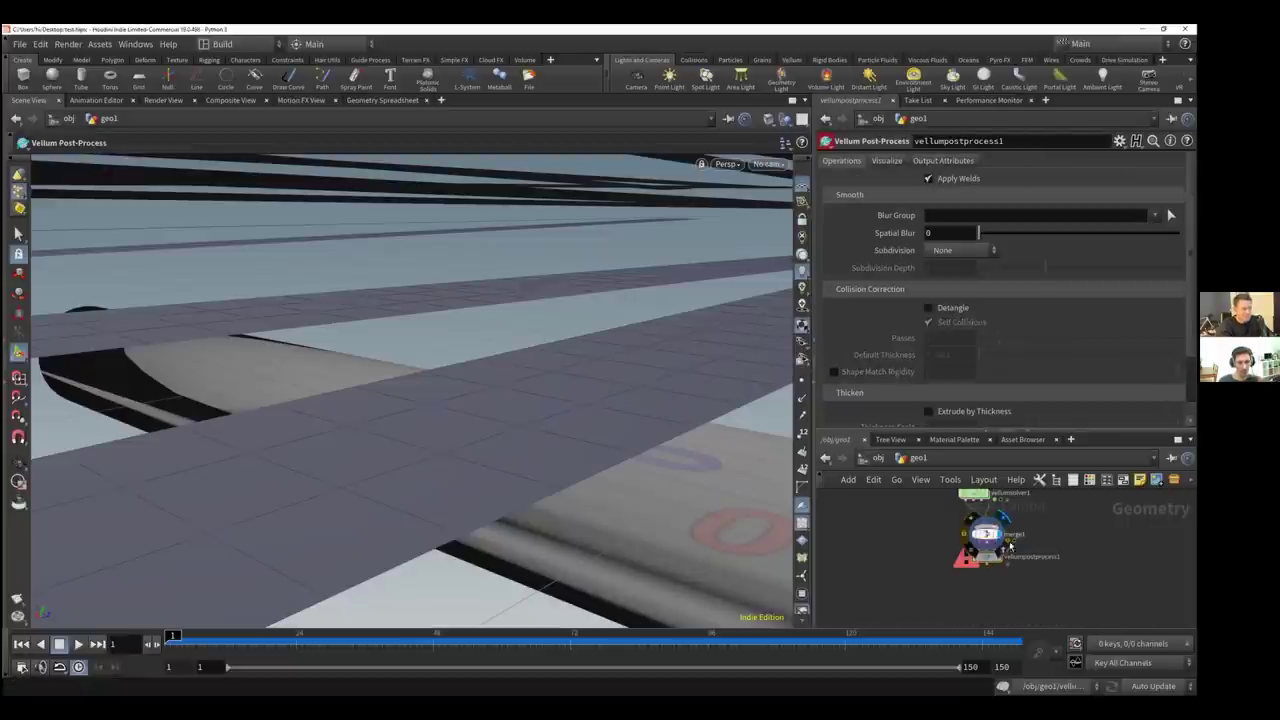
Insert vellumpostprocess1 between vellumsolver1 and merge1, and wire the solver's second output into its matching input
scroll(980, 545, "up", 5)
scroll(955, 563, "down", 5)
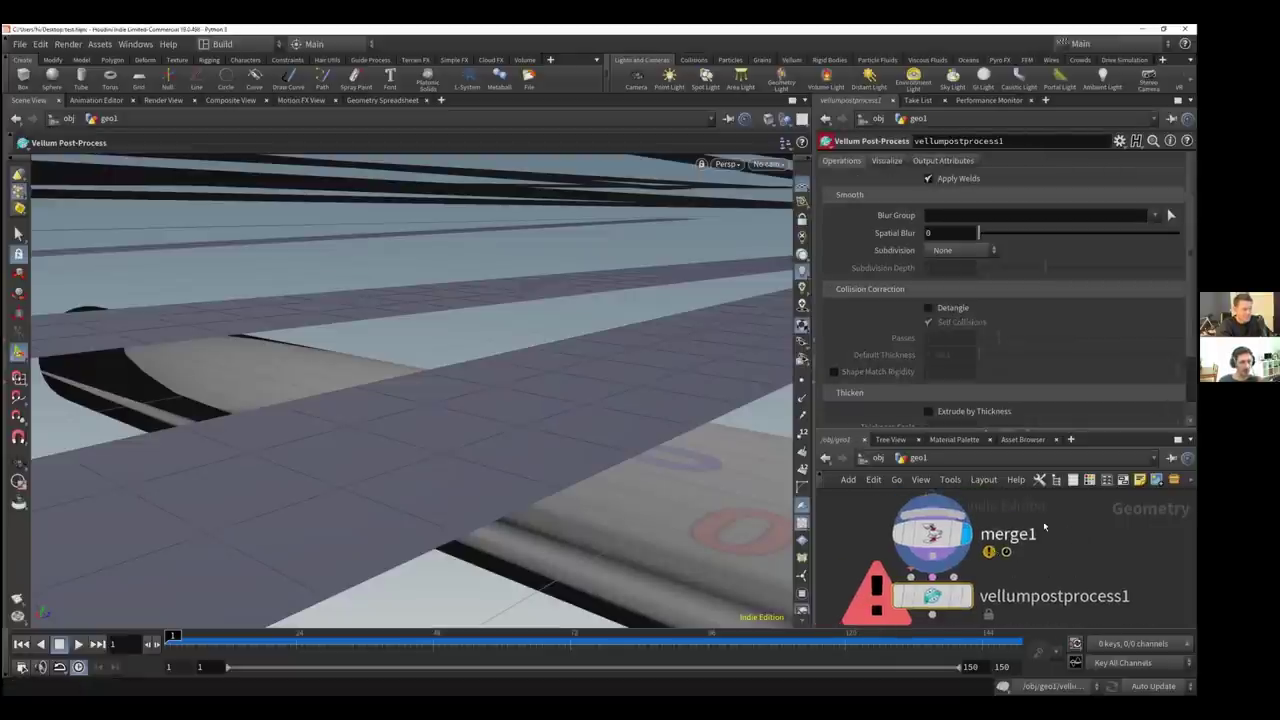
left_click_drag(1089, 430, 1089, 352)
scroll(998, 577, "up", 3)
left_click_drag(978, 548, 958, 477)
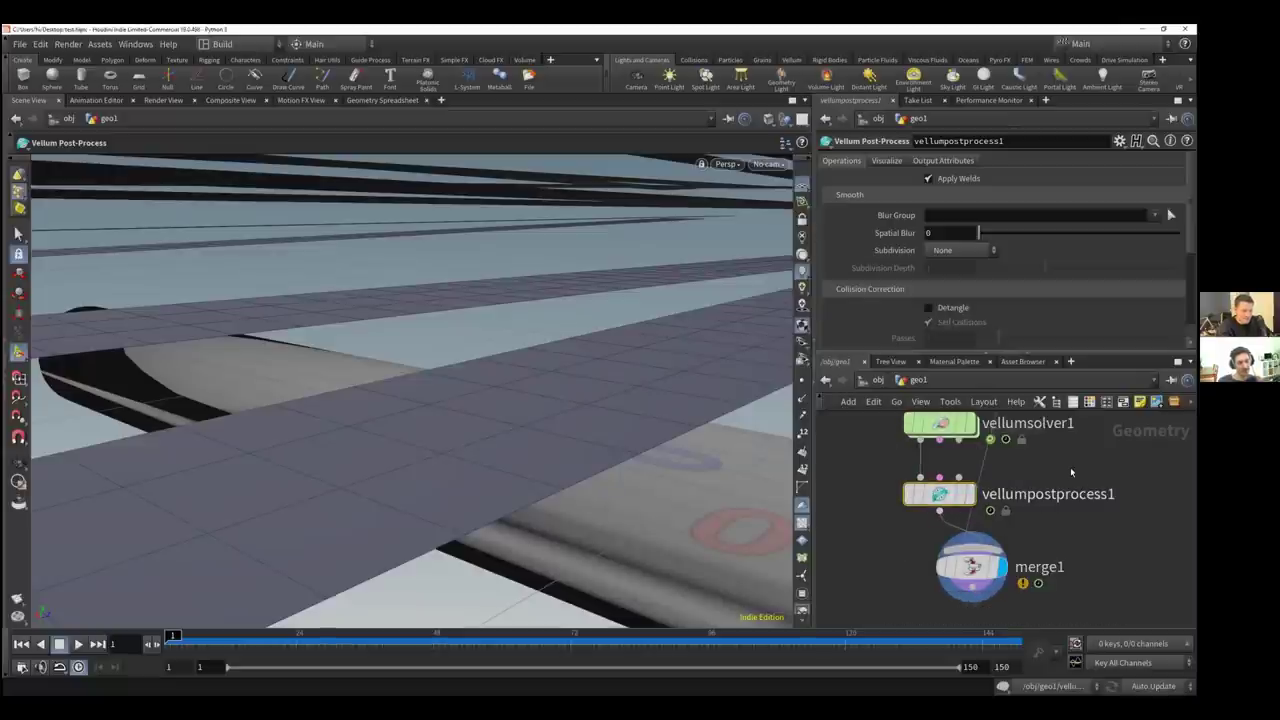
middle_click_drag(1083, 446, 1087, 474)
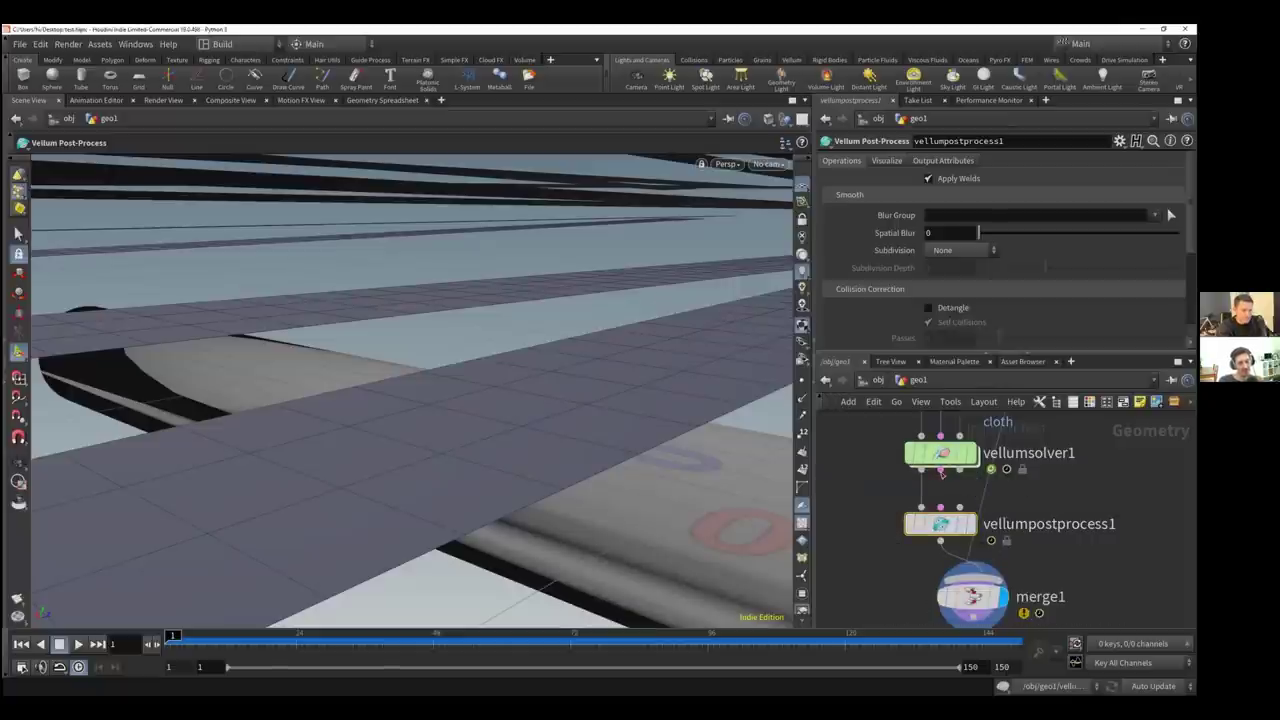
left_click(941, 470)
left_click(960, 508)
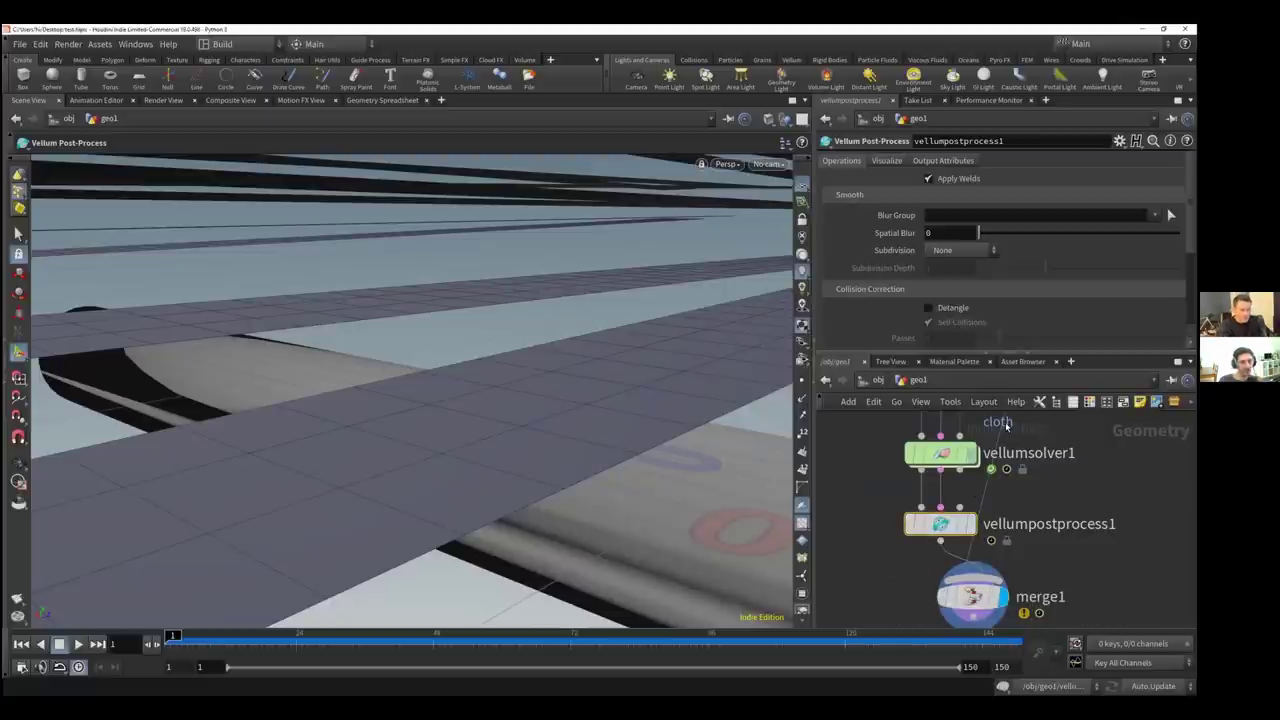
Display the vellumpostprocess1 result and set its Subdivision to Catmull-Clark
mouse_move(945, 527)
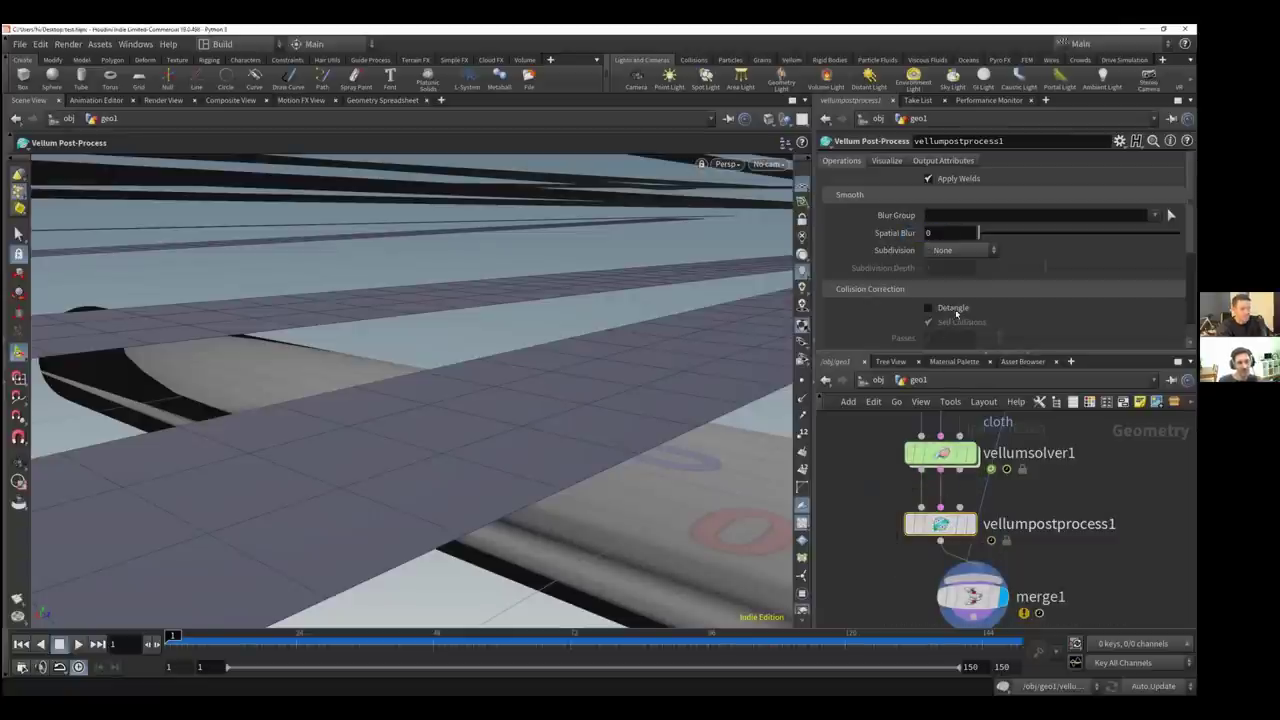
left_click(970, 523)
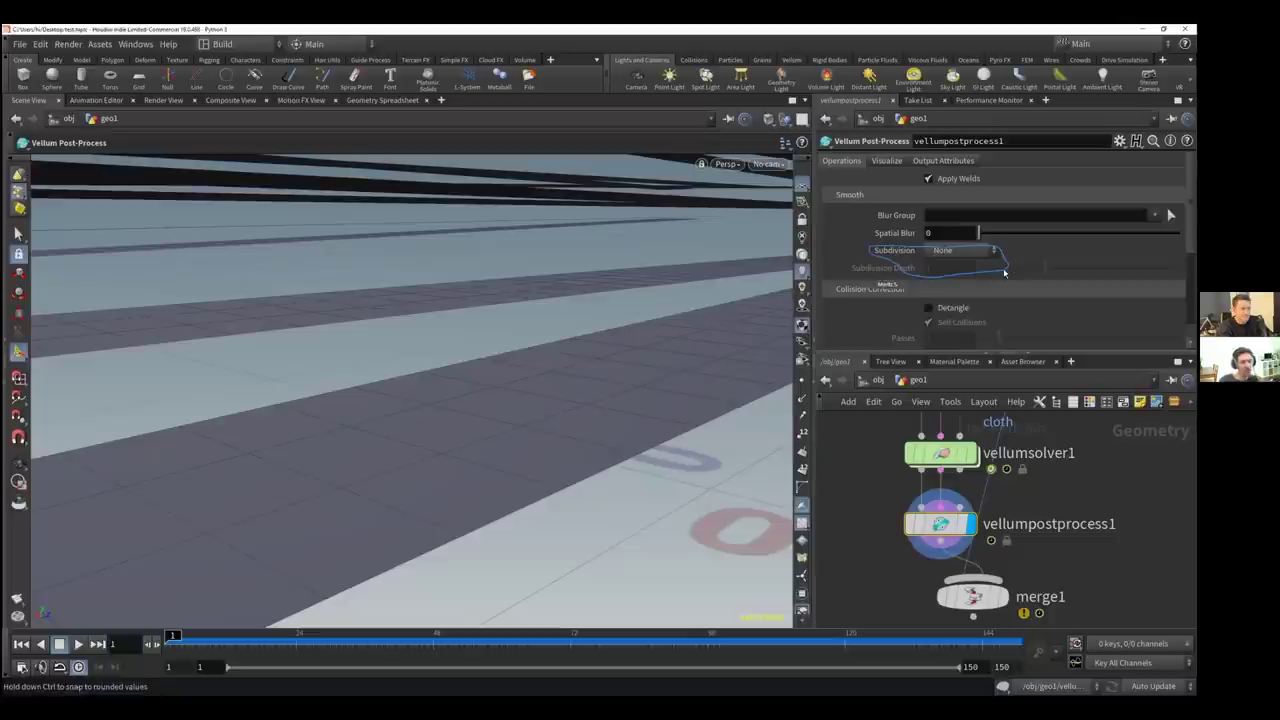
left_click(975, 250)
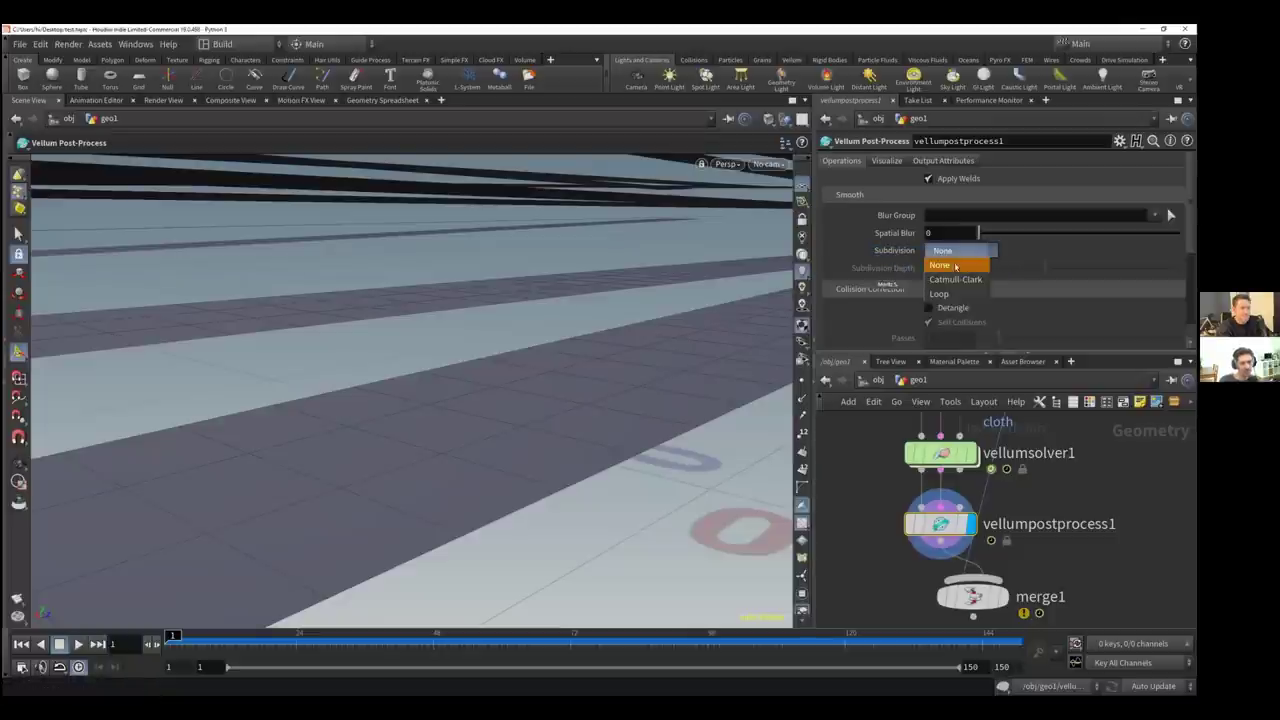
left_click(960, 268)
left_click(968, 249)
left_click(955, 262)
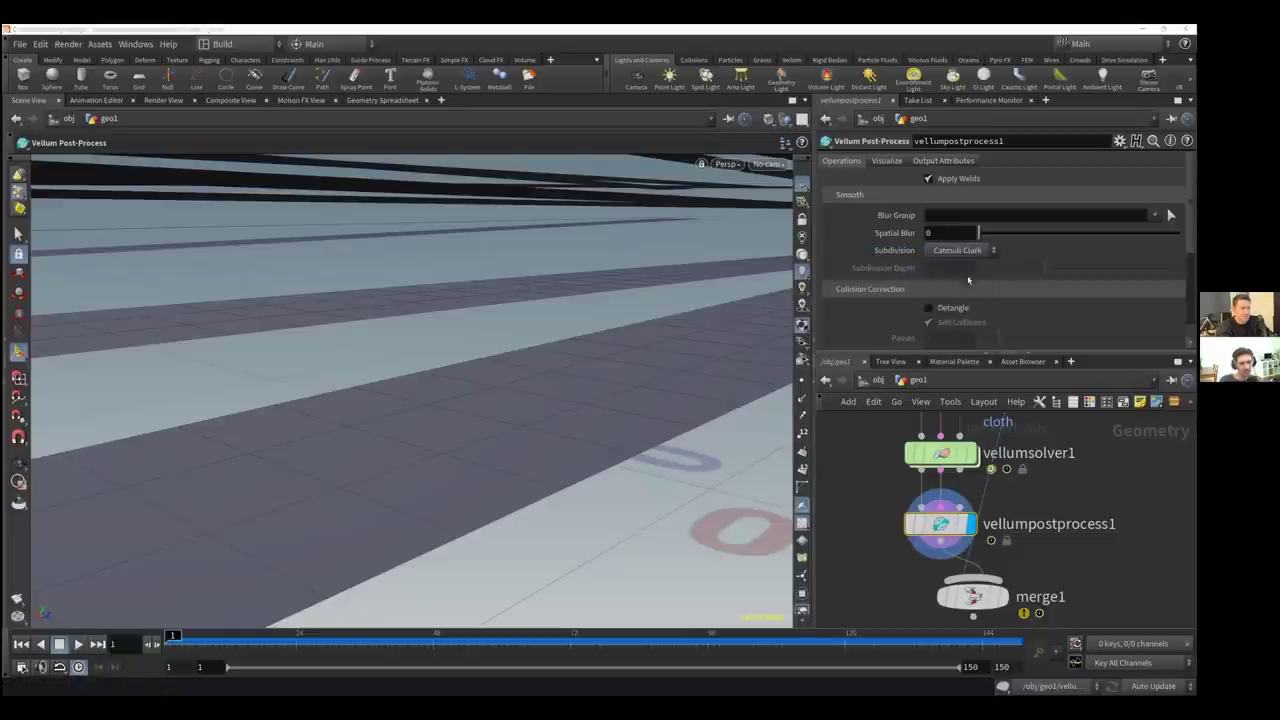
left_click(1038, 247)
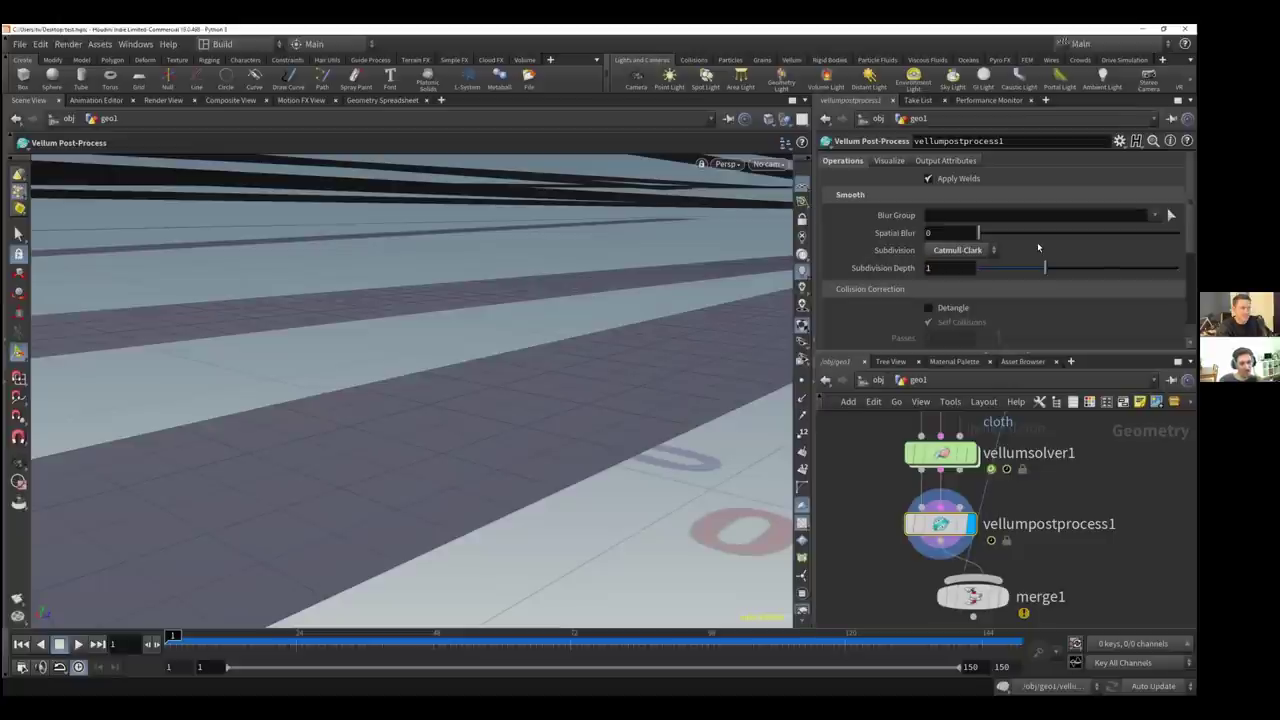
Turn on Extrude by Thickness for the strips in vellumpostprocess1
left_click_drag(1190, 230, 1190, 231)
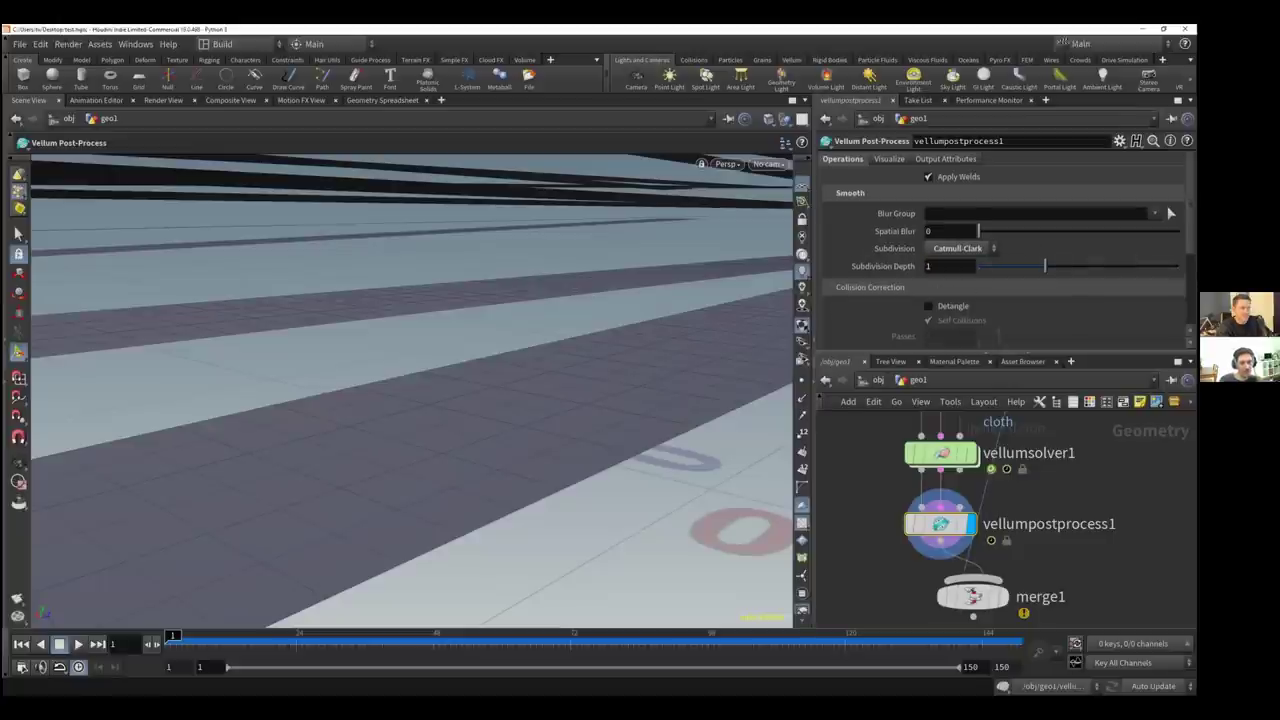
scroll(964, 296, "down", 5)
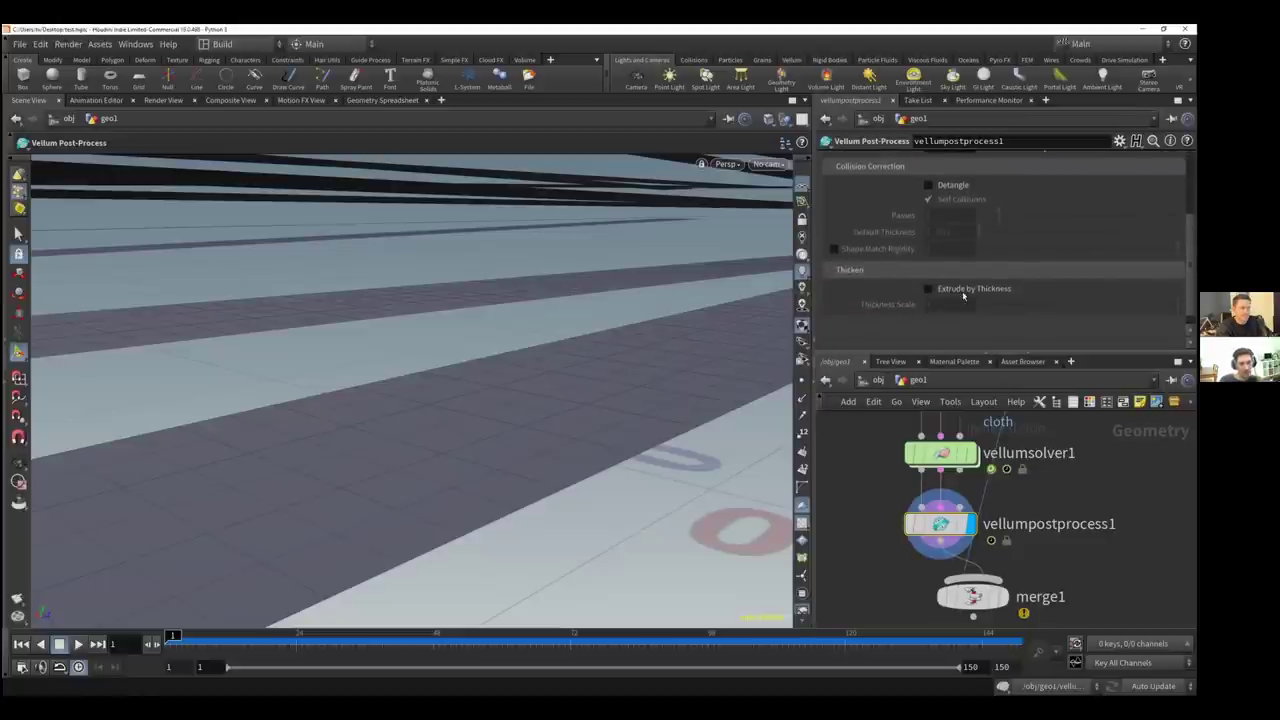
left_click(929, 288)
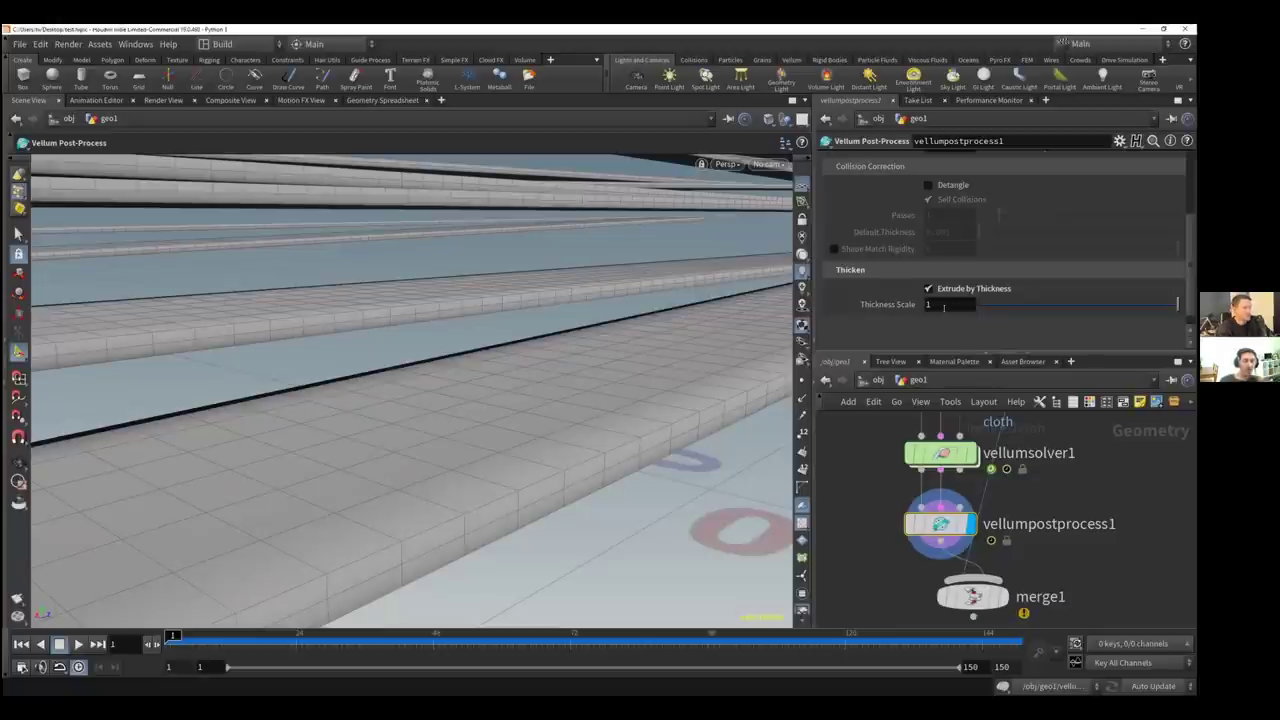
Try a Thickness Scale of .25 on the extruded strips, and set it back to 1
left_click_drag(944, 307, 911, 308)
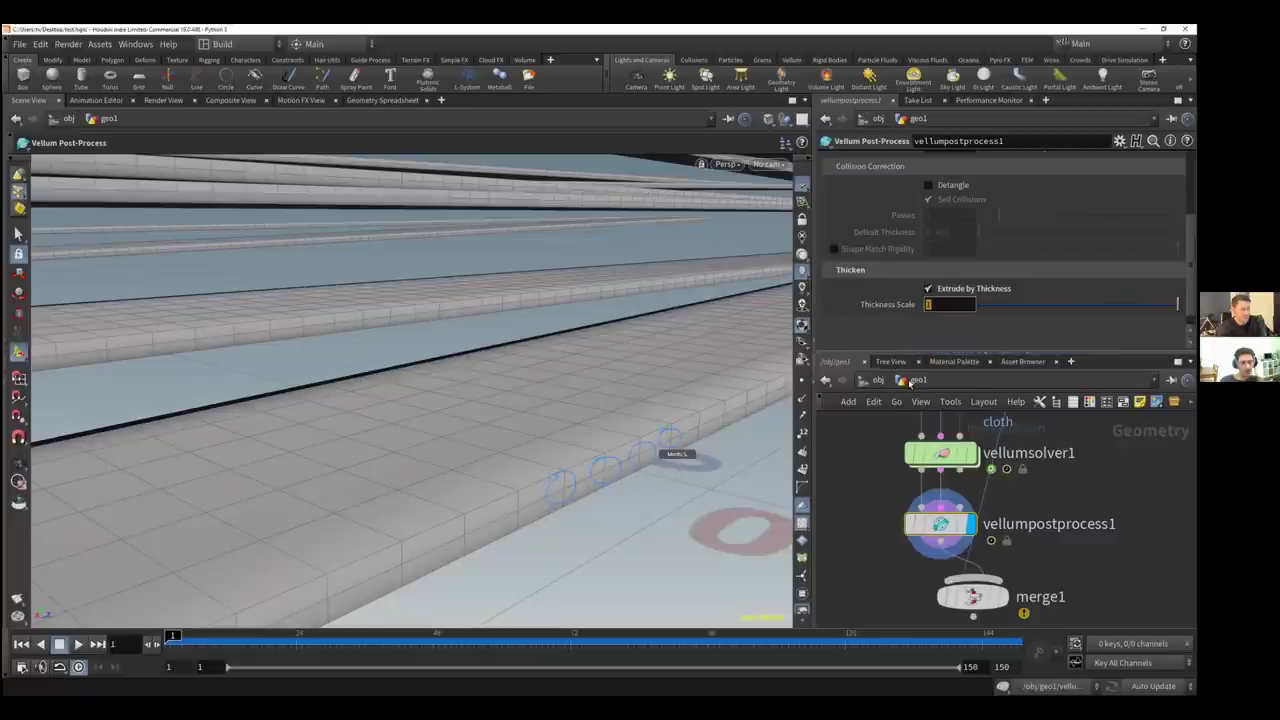
type("25")
key("Return")
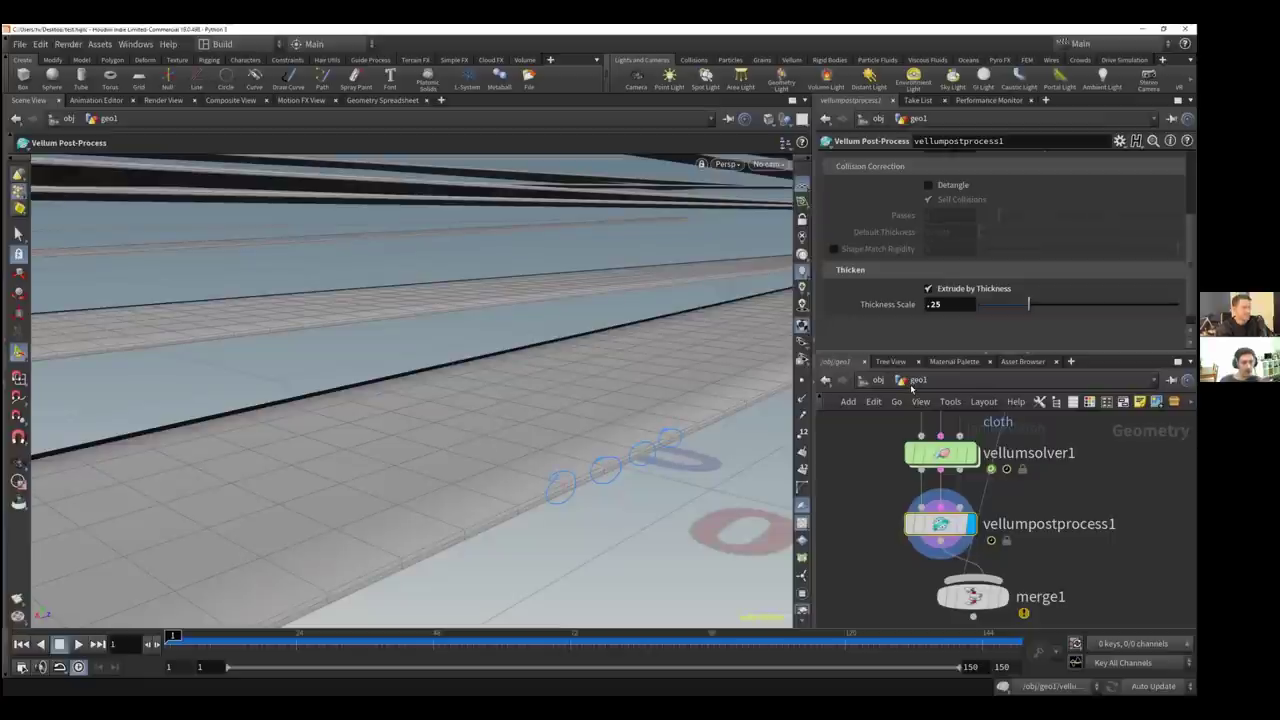
left_click_drag(955, 304, 909, 308)
type("1")
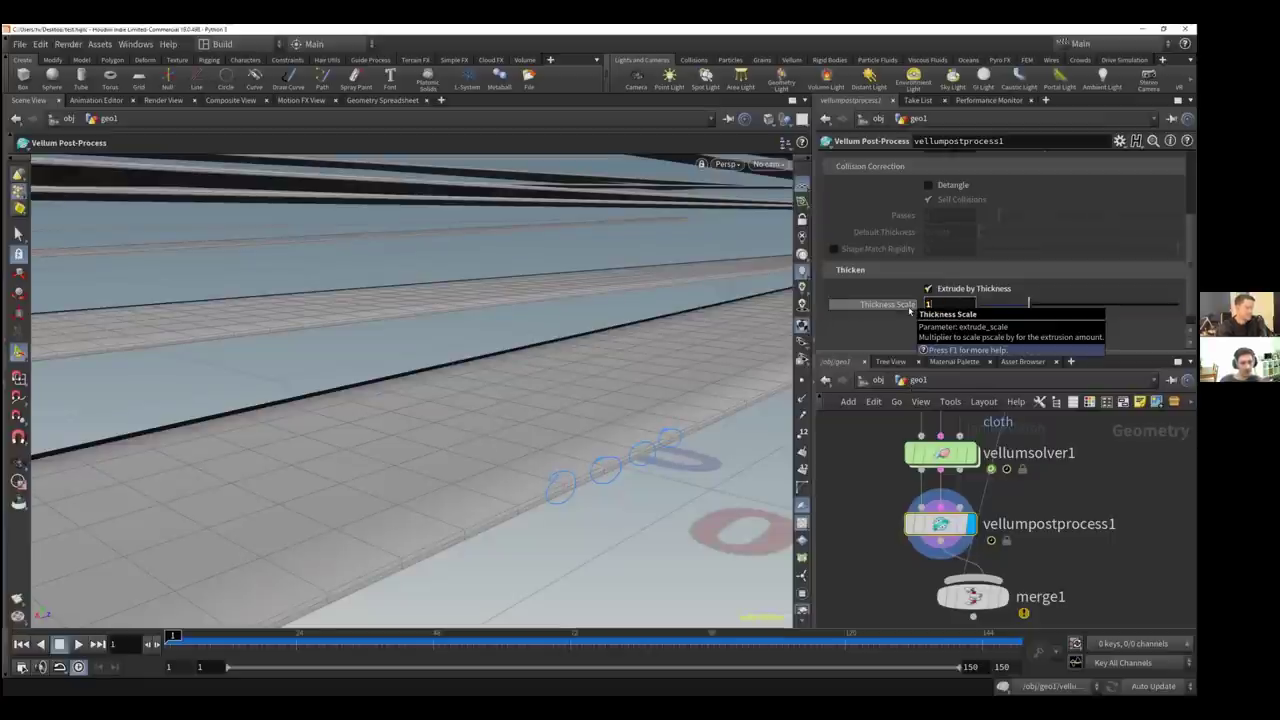
key("Return")
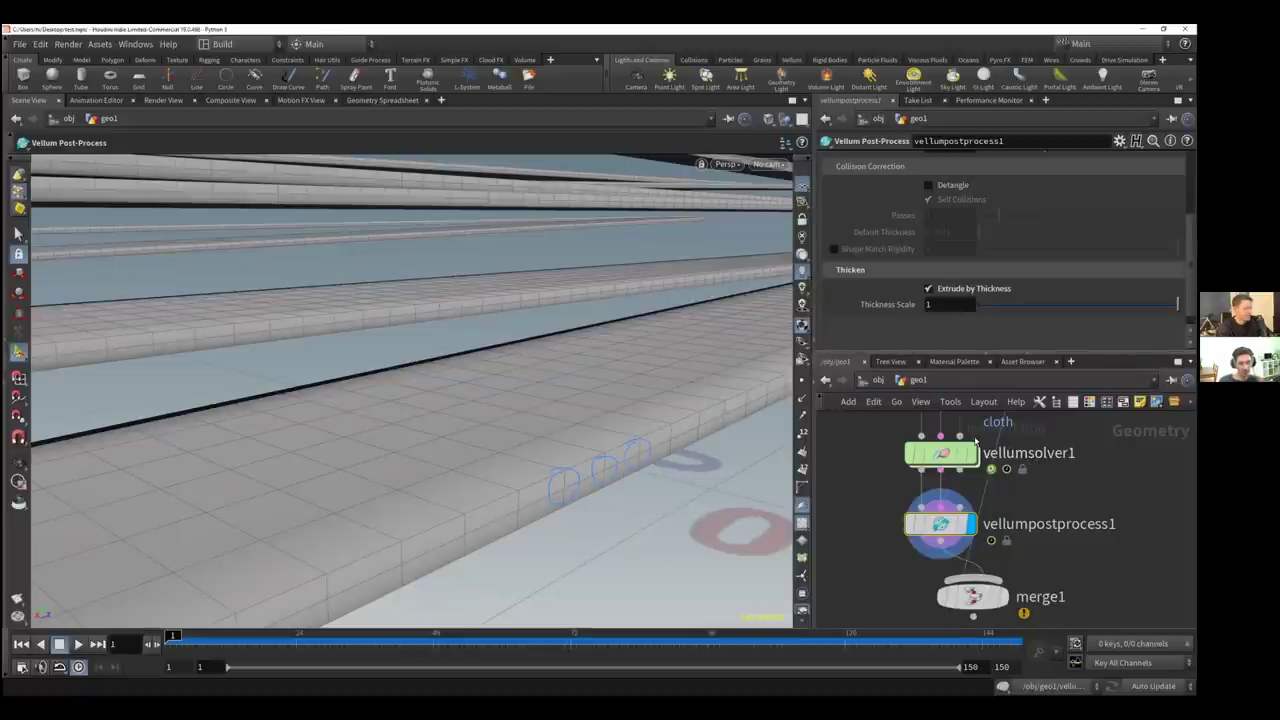
Set the Thickness Scale to .5 and inspect the thickened strips along their full length
mouse_move(920, 447)
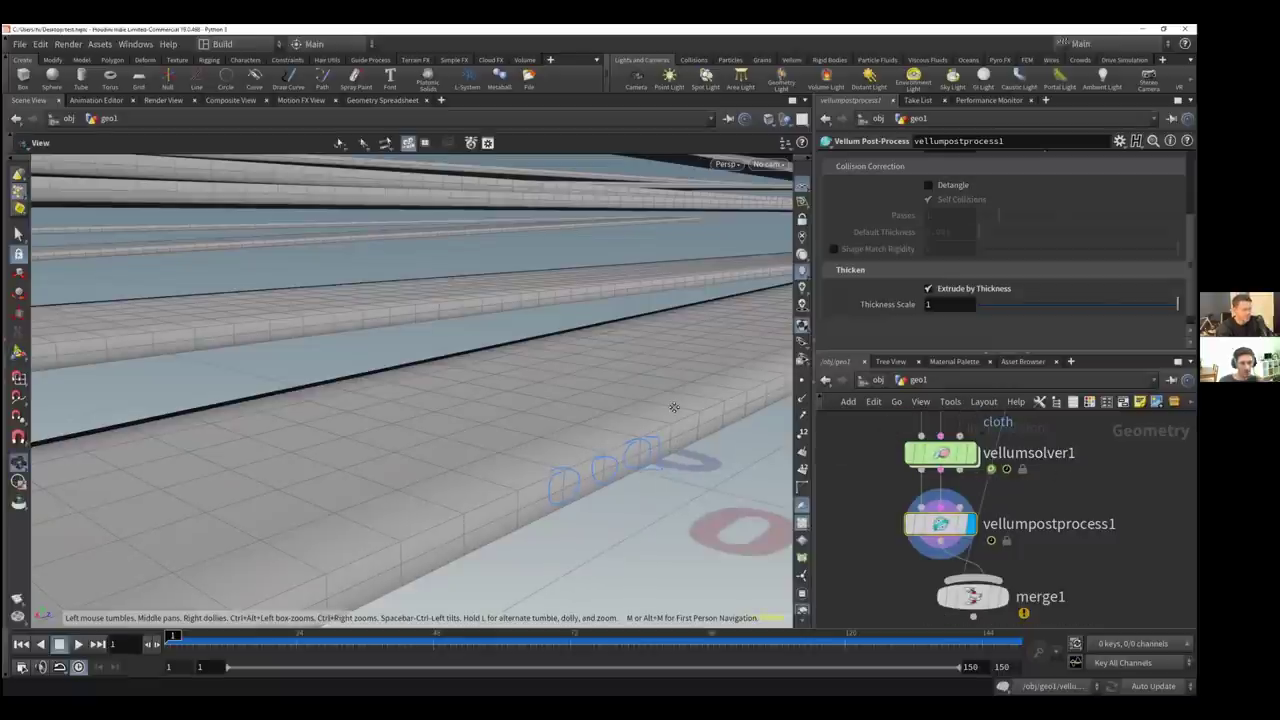
middle_click_drag(674, 408, 635, 435, "alt")
left_click_drag(637, 433, 677, 371)
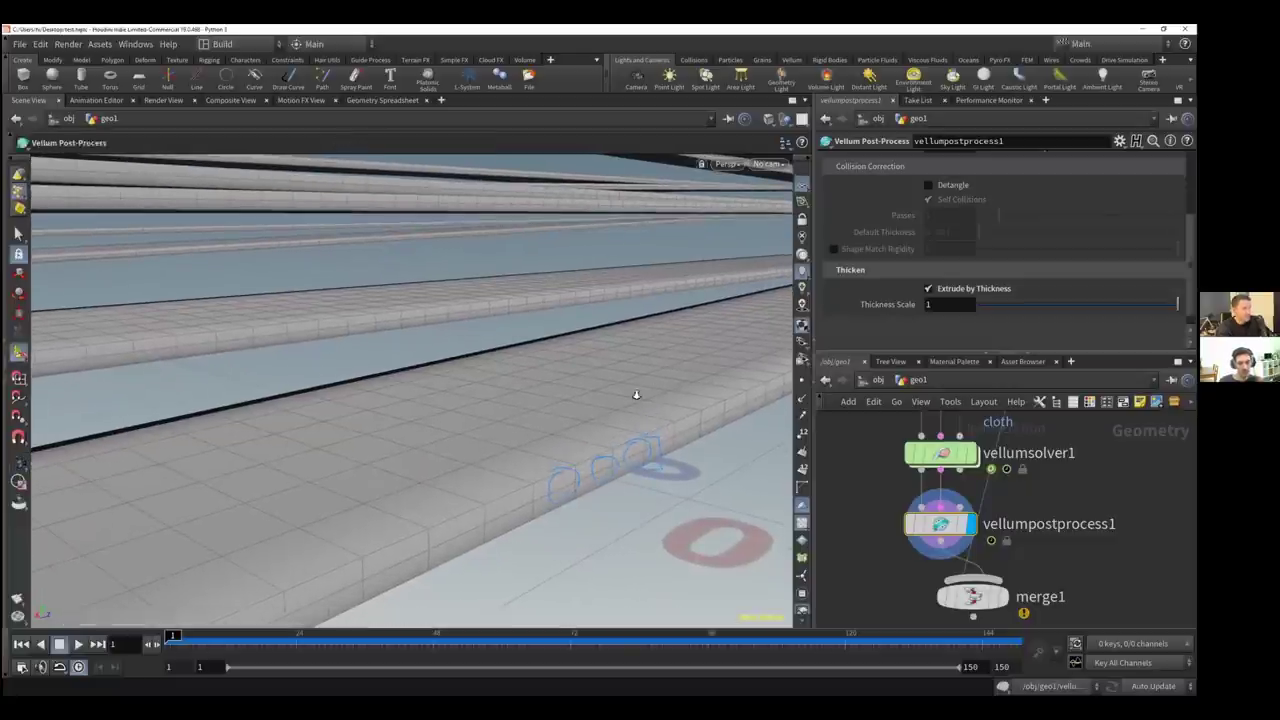
left_click_drag(768, 309, 871, 336)
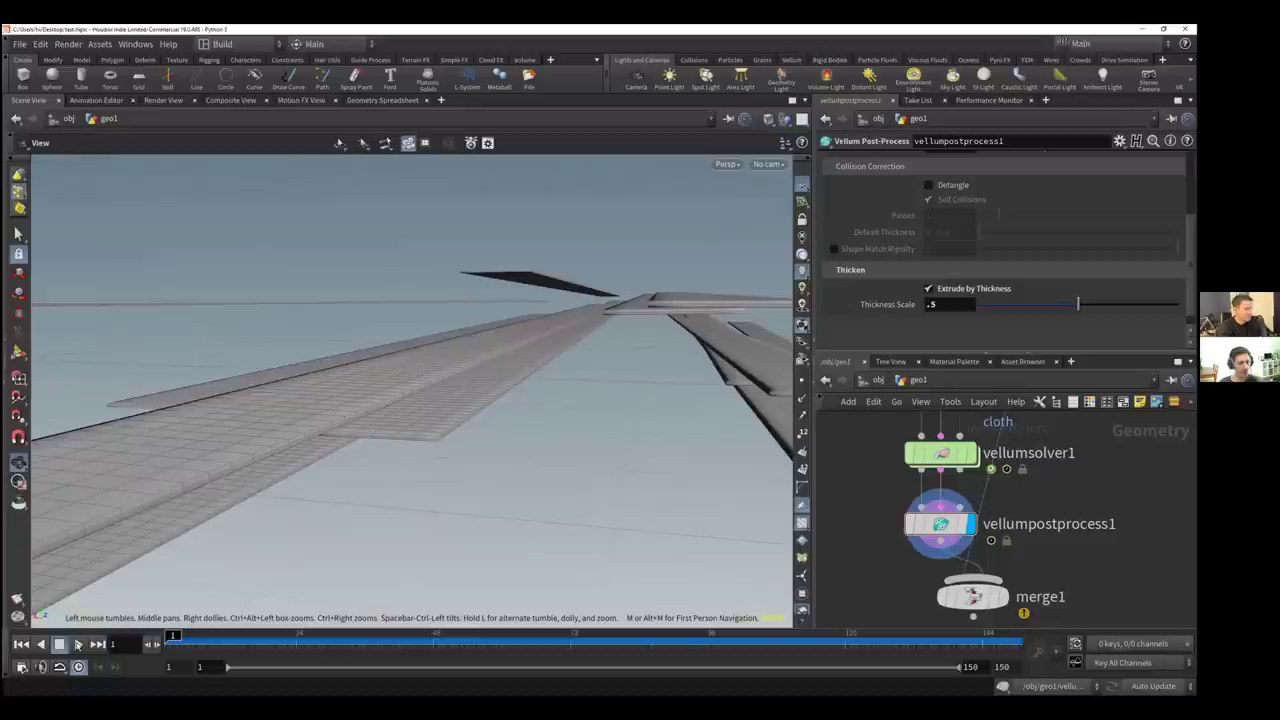
left_click_drag(560, 455, 745, 422)
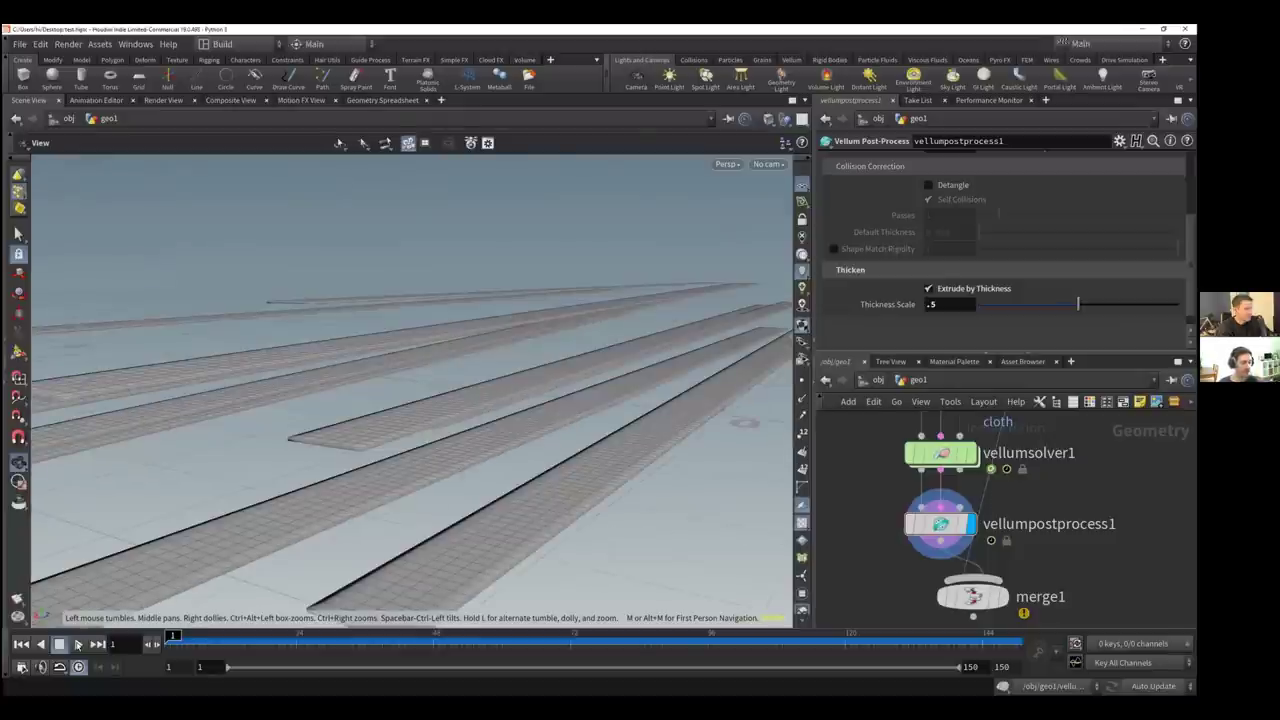
Play the simulation with merge1 displayed, stop it at frame 51 and examine the thickened strips hanging over the tube
left_click(78, 645)
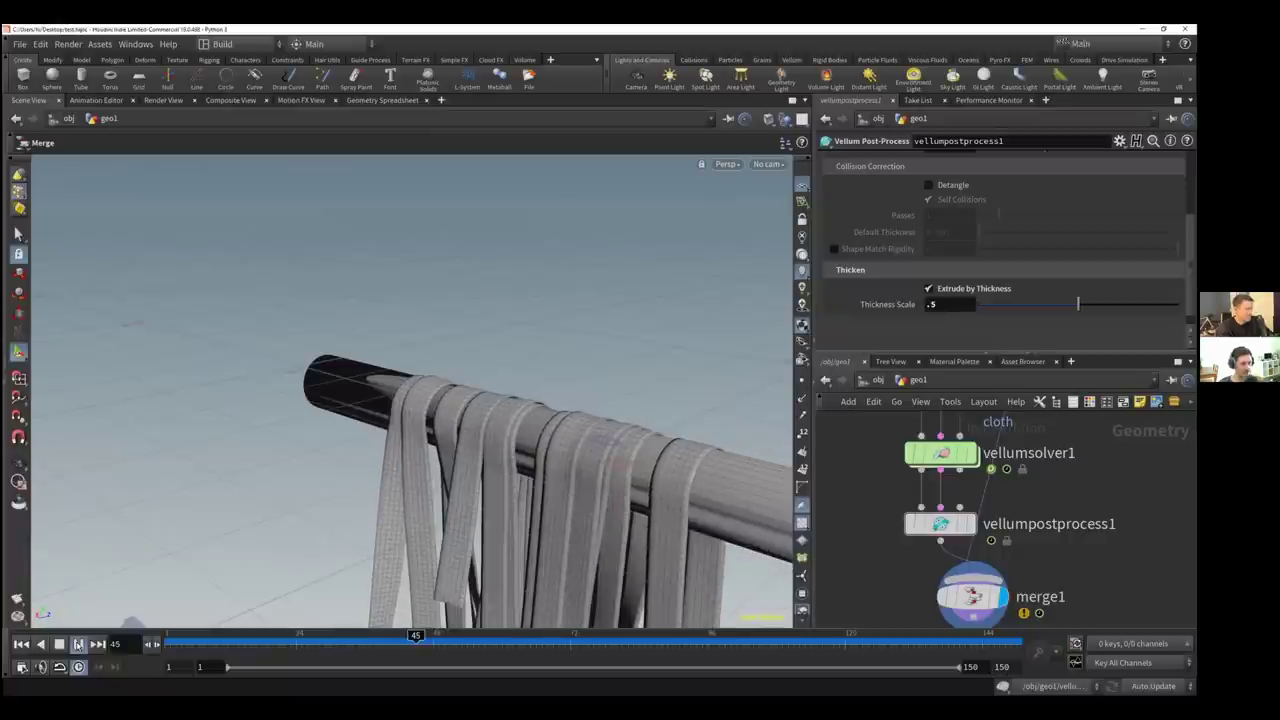
left_click(78, 644)
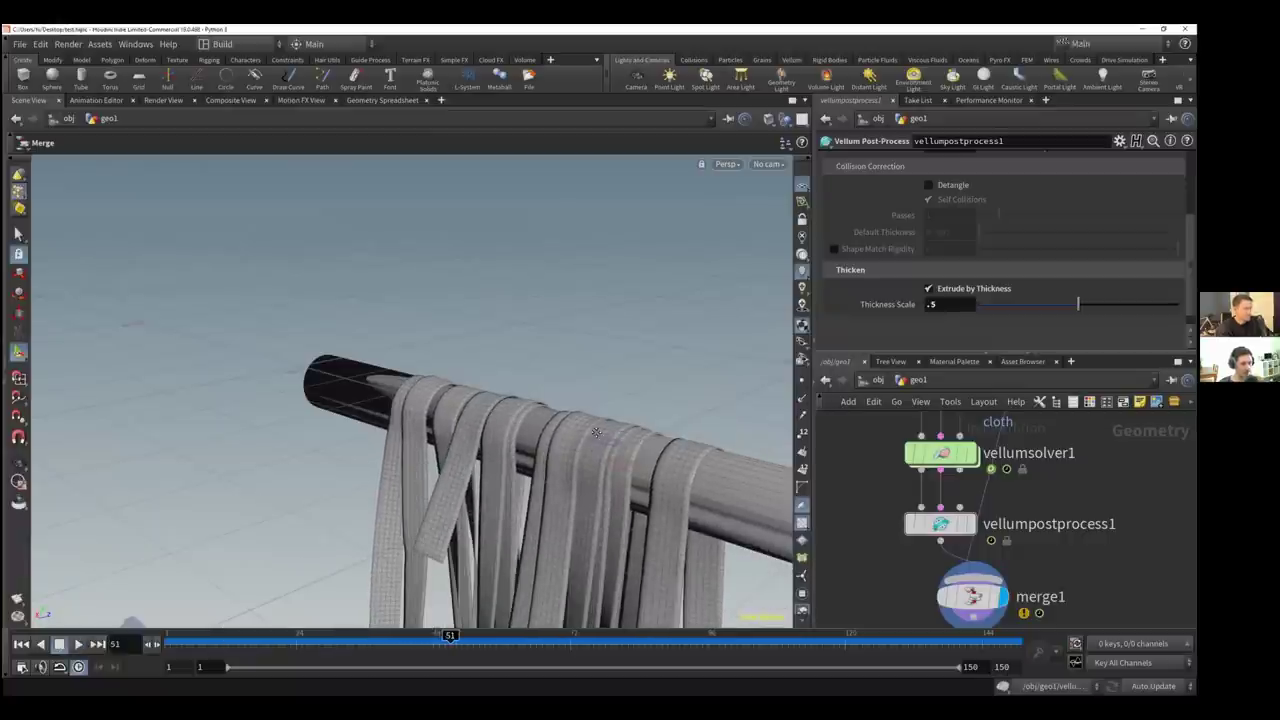
key("Escape")
left_click_drag(586, 432, 578, 437)
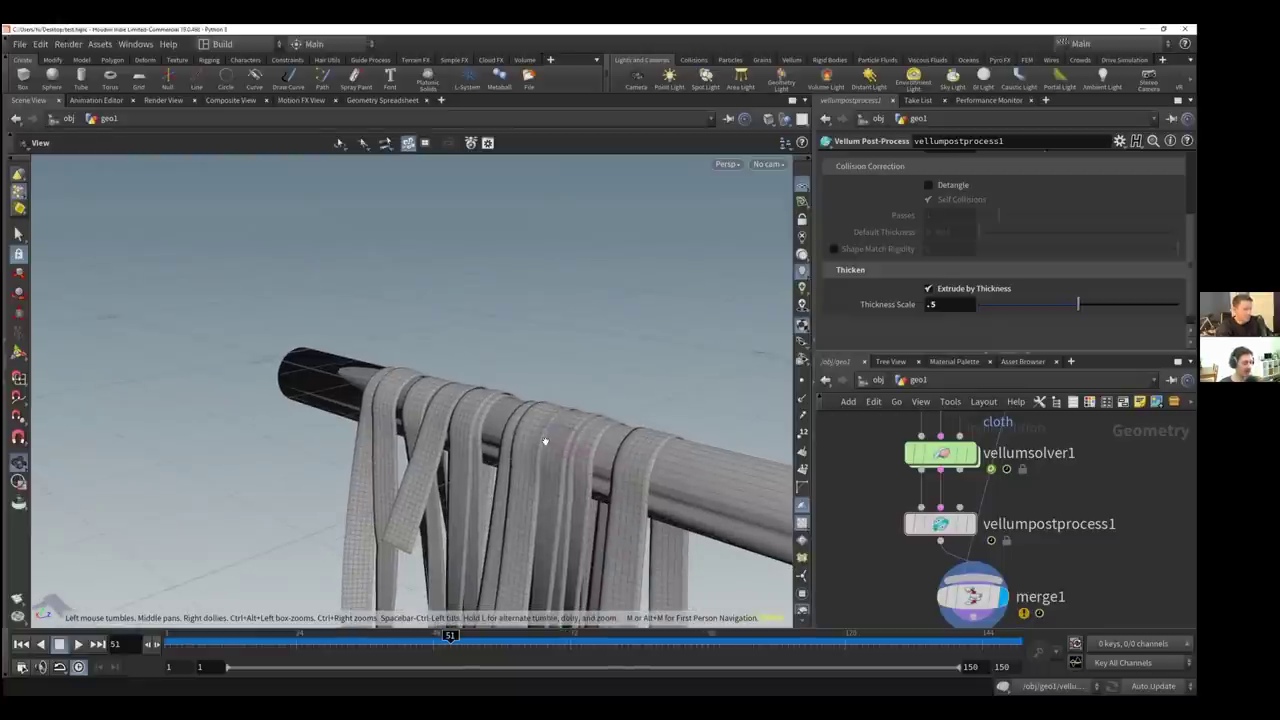
Examine the thickened strips up close where they overlap on the tube, with their points shown
right_click_drag(561, 436, 760, 391)
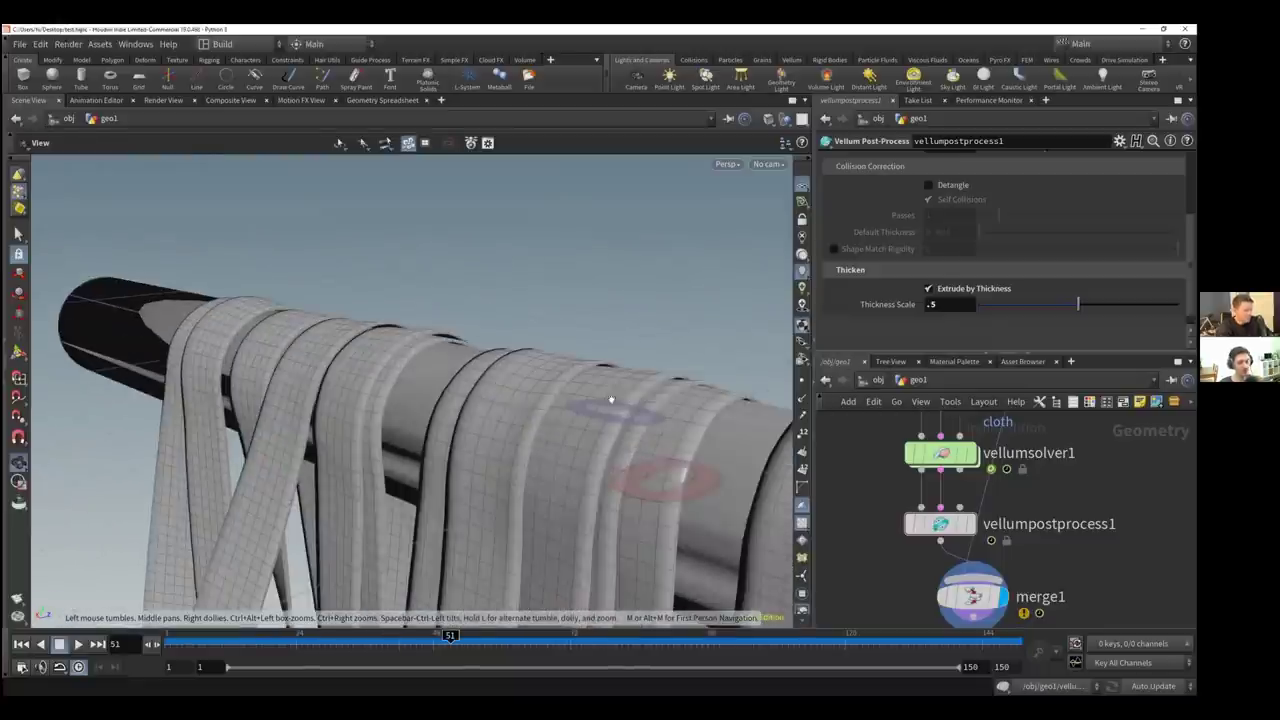
scroll(563, 386, "up", 4)
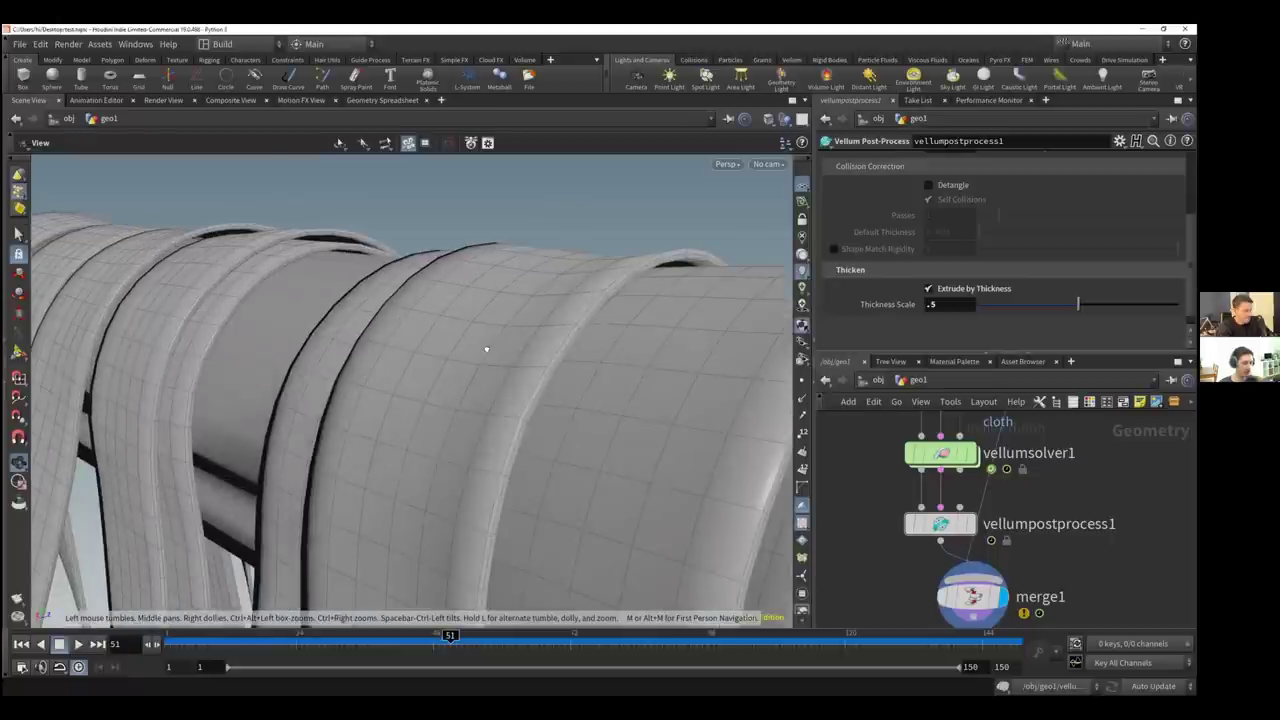
left_click_drag(491, 365, 311, 531)
left_click_drag(530, 406, 615, 345)
key("s")
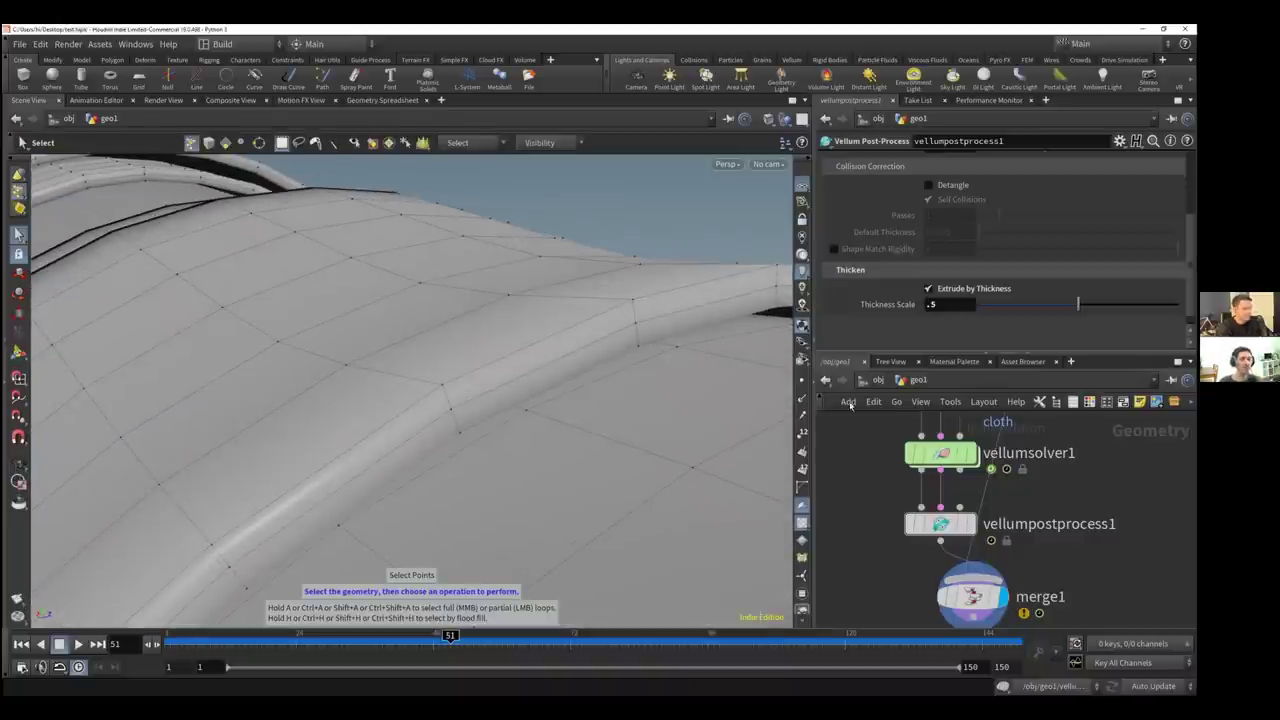
middle_click_drag(880, 471, 900, 497)
right_click(559, 355)
key("Escape")
left_click_drag(521, 309, 497, 349)
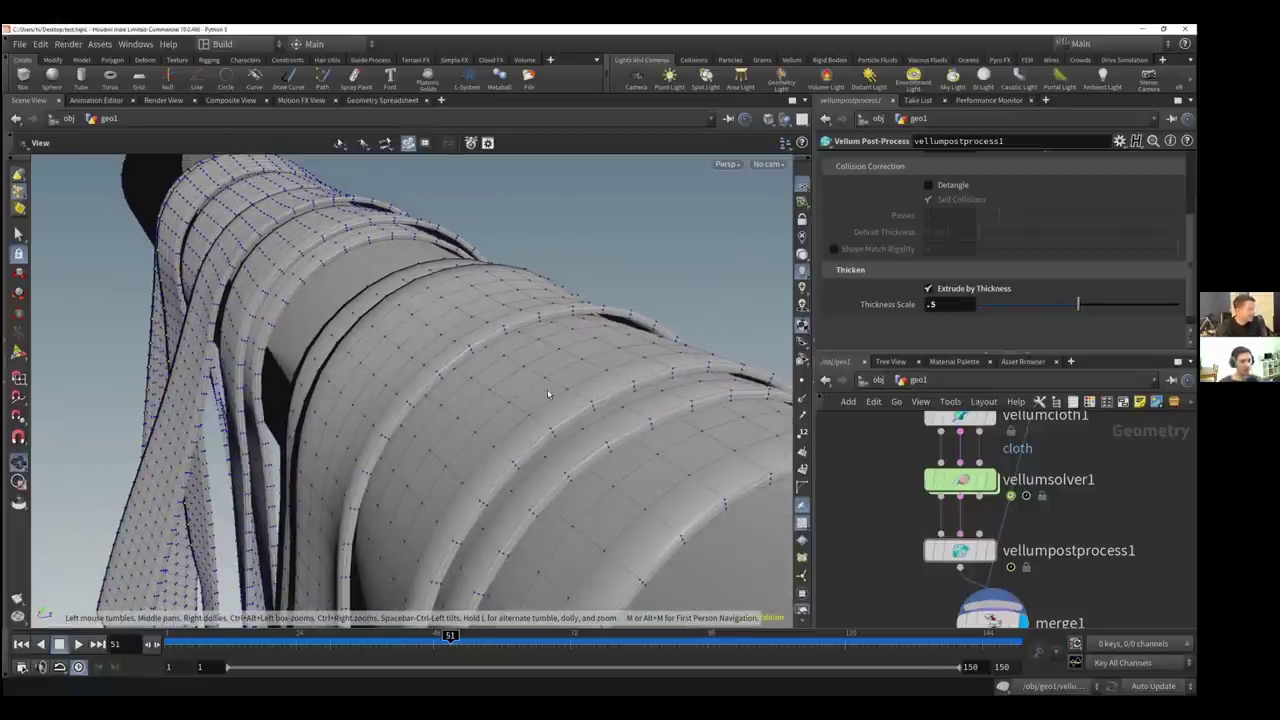
scroll(548, 378, "down", 2)
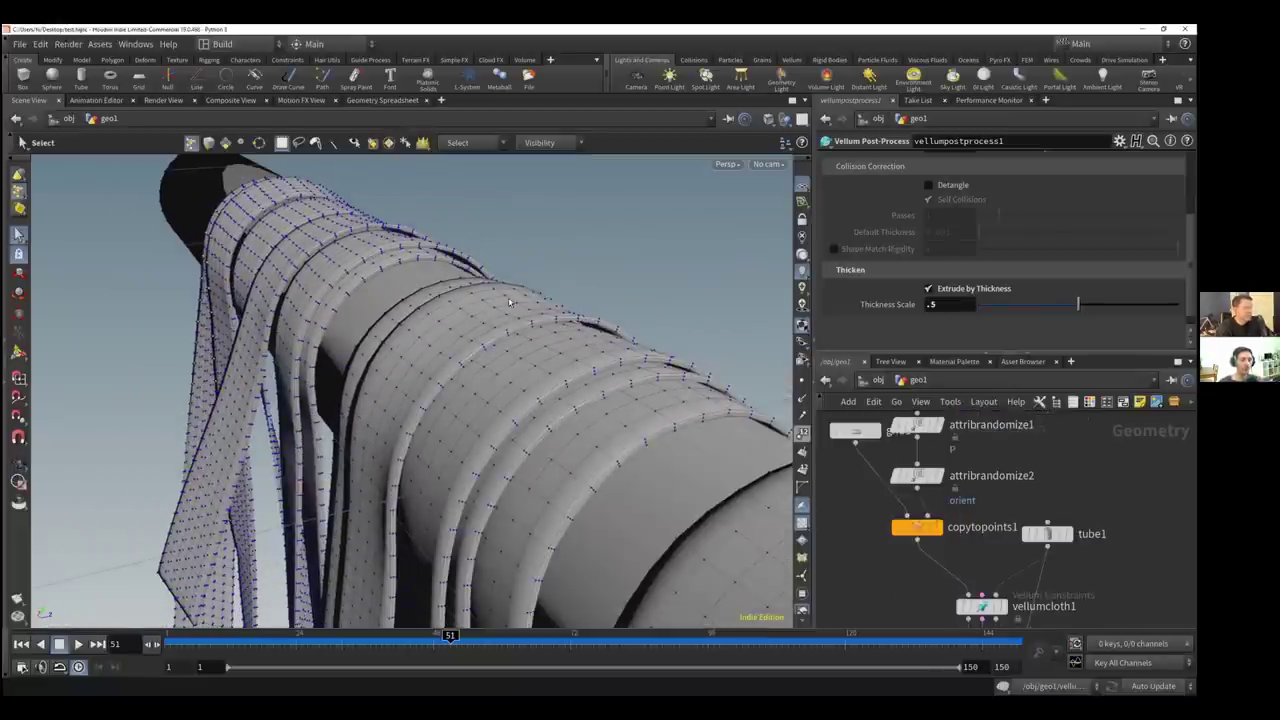
key("s")
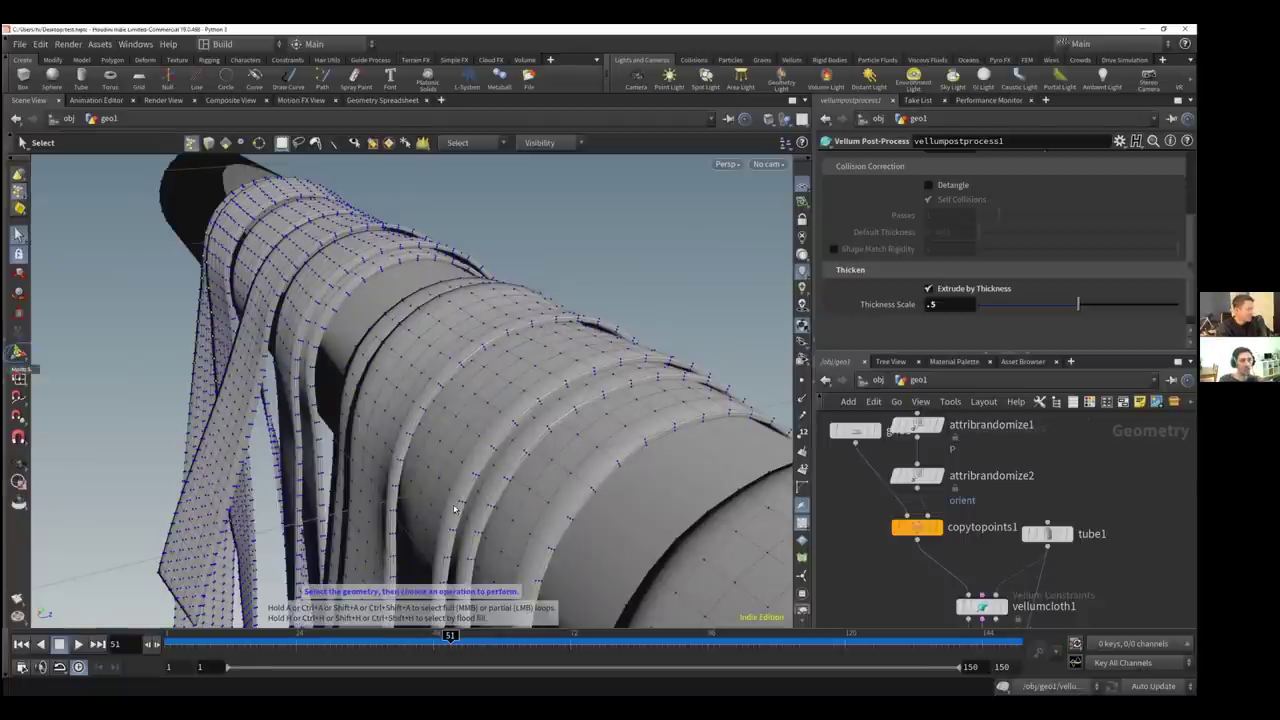
left_click(18, 352)
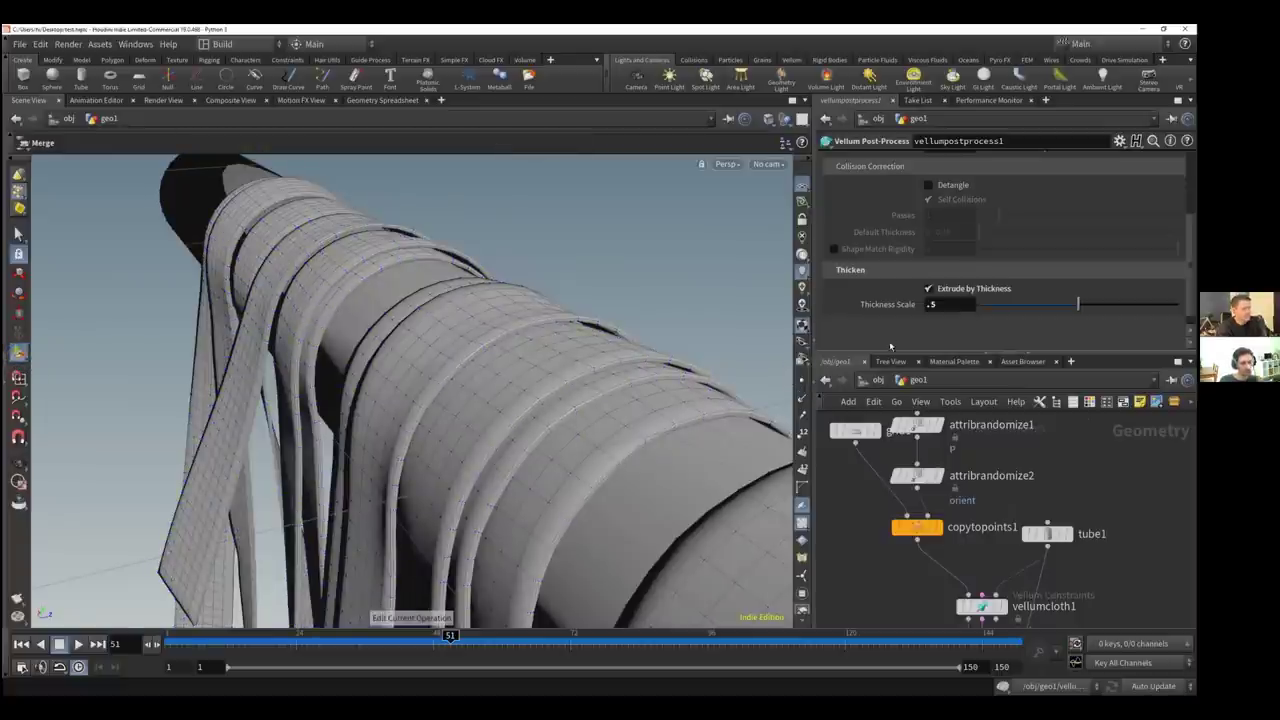
middle_click_drag(866, 470, 867, 492)
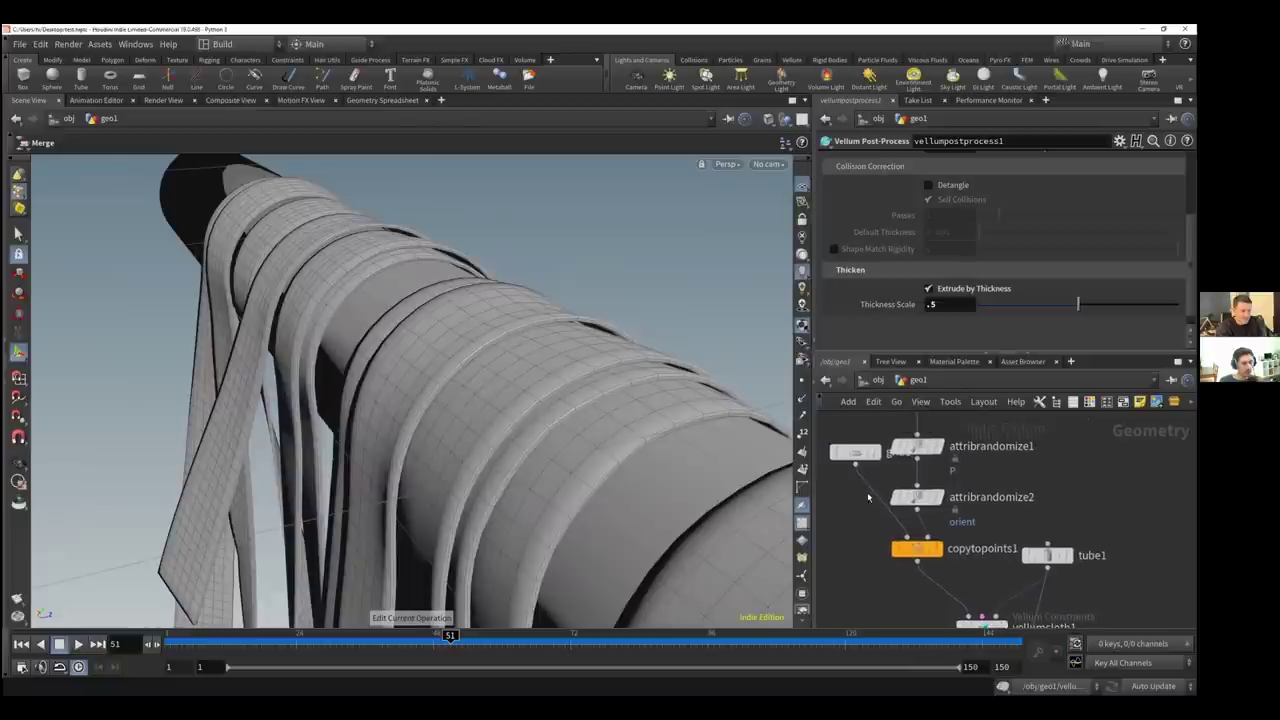
Display vellumcloth1, set its Edge Length Scale to .1 and inspect the thickness spheres on the strips
mouse_move(917, 552)
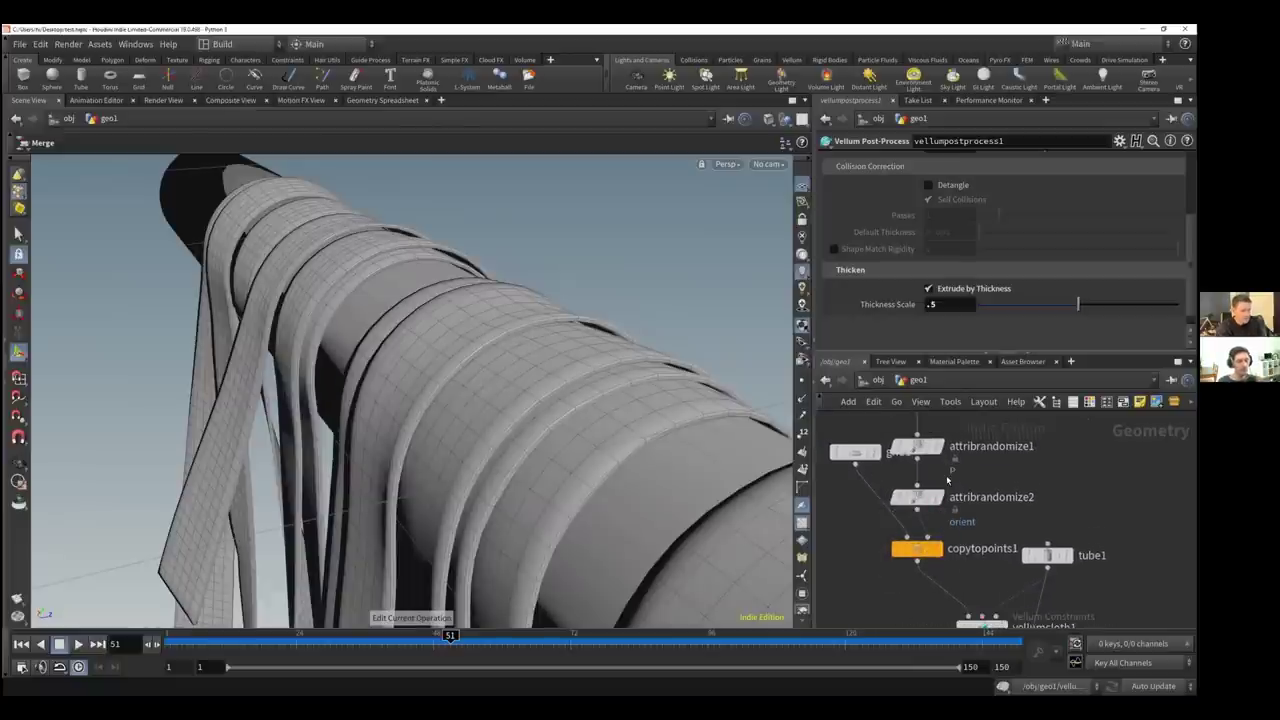
middle_click_drag(991, 584, 984, 532)
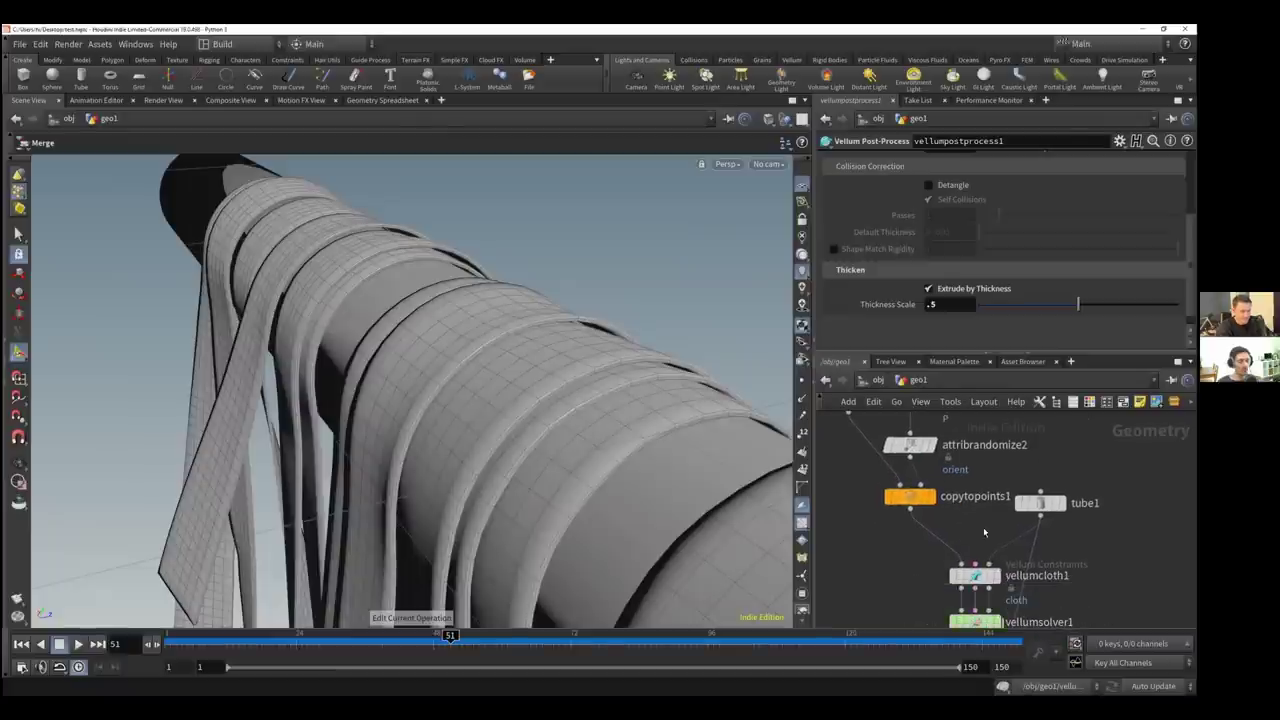
left_click(975, 577)
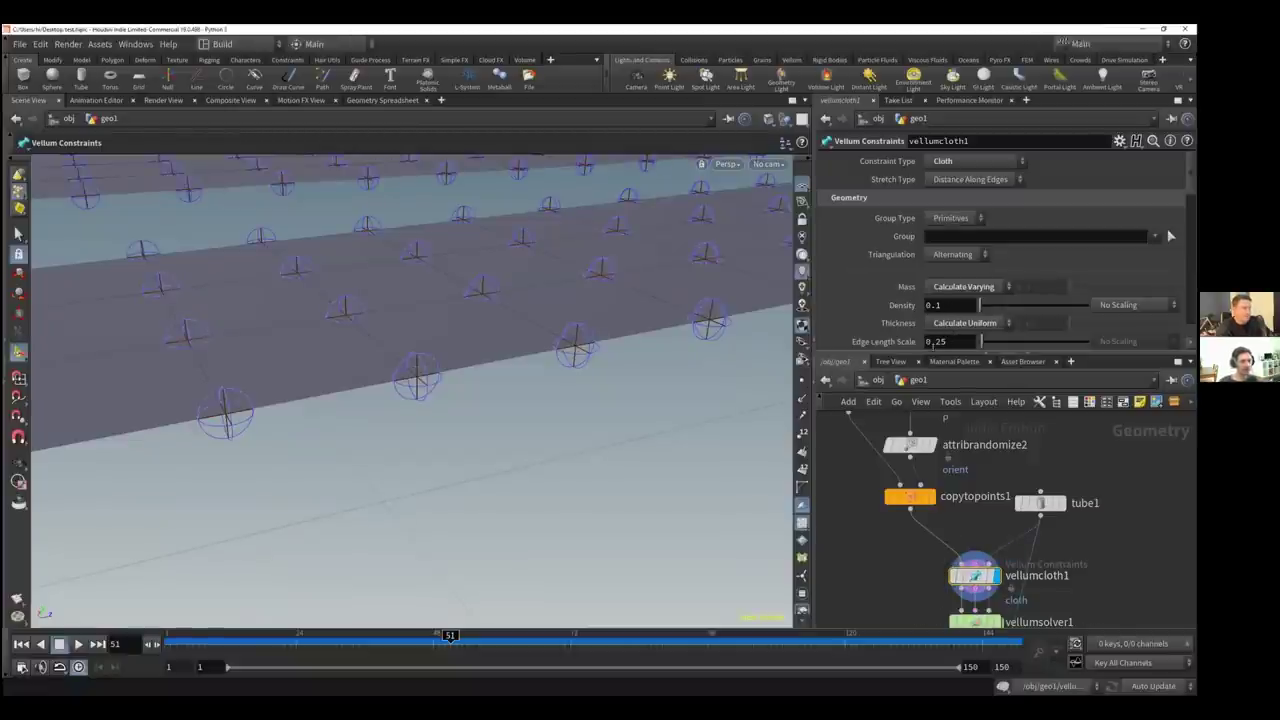
left_click(940, 341)
type(".1")
key("Return")
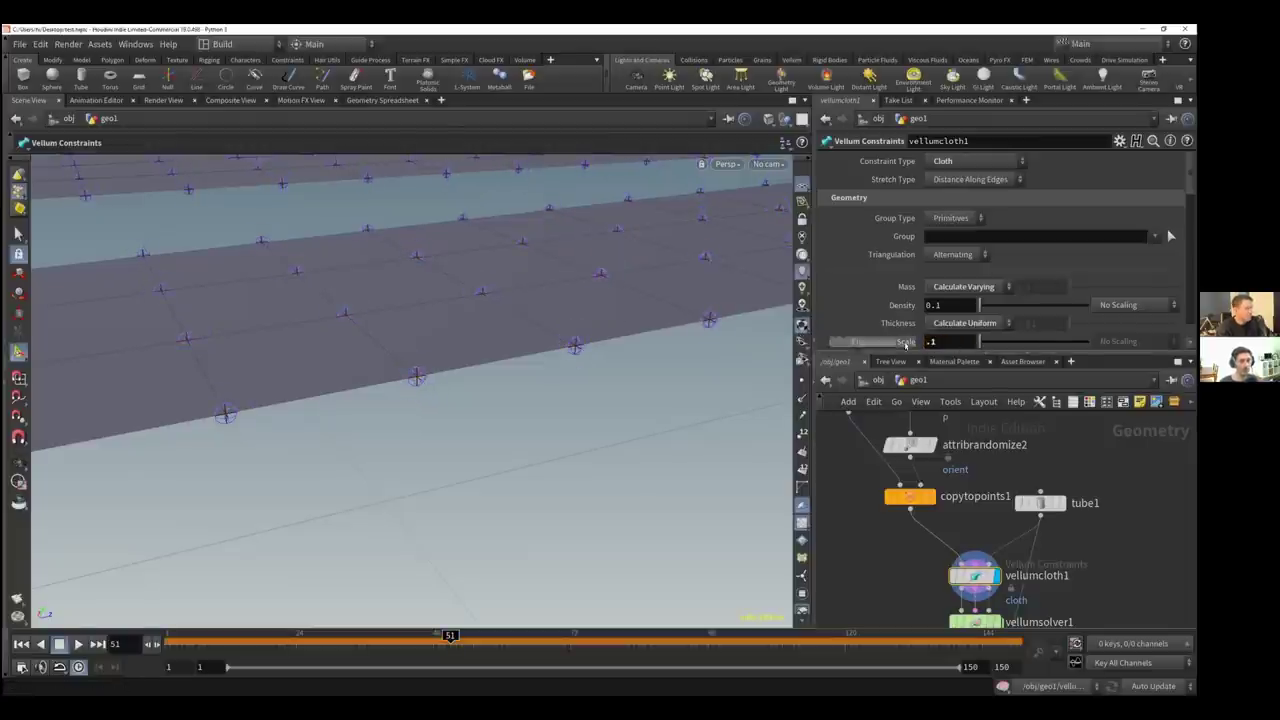
key("Escape")
left_click_drag(591, 271, 446, 320)
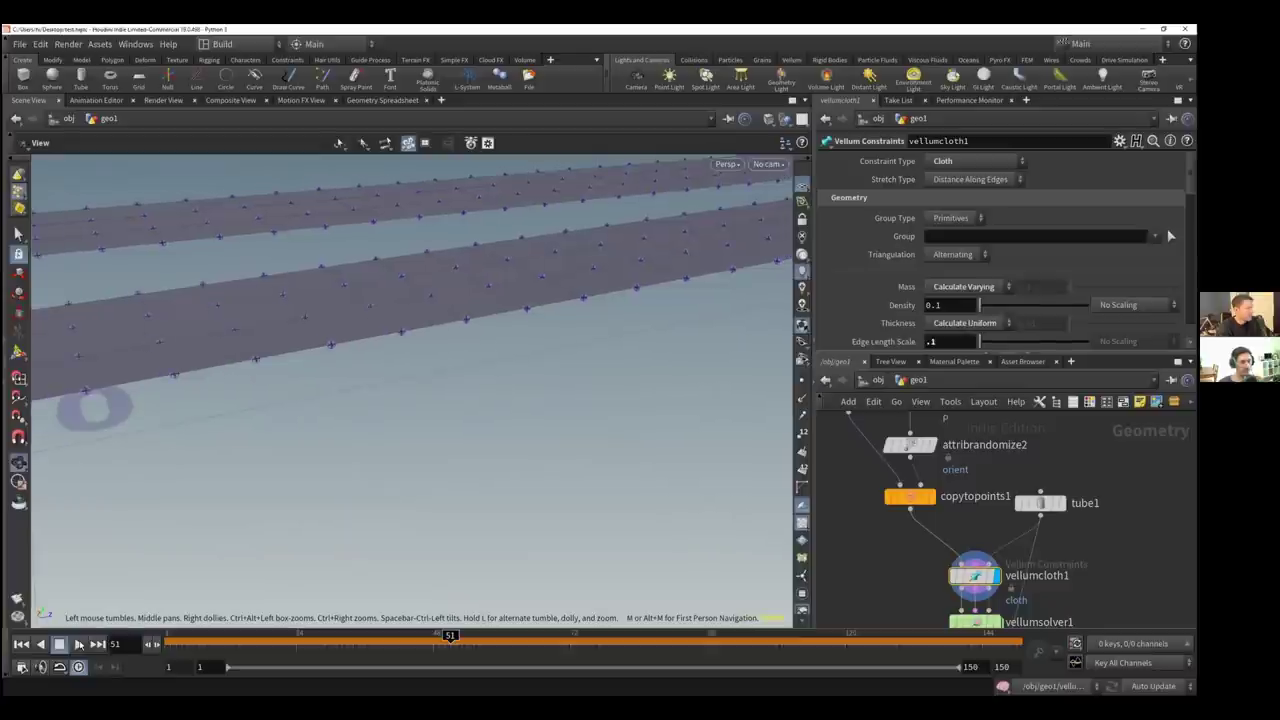
Bypass vellumpostprocess1 and display merge1
middle_click_drag(1083, 461, 1076, 343)
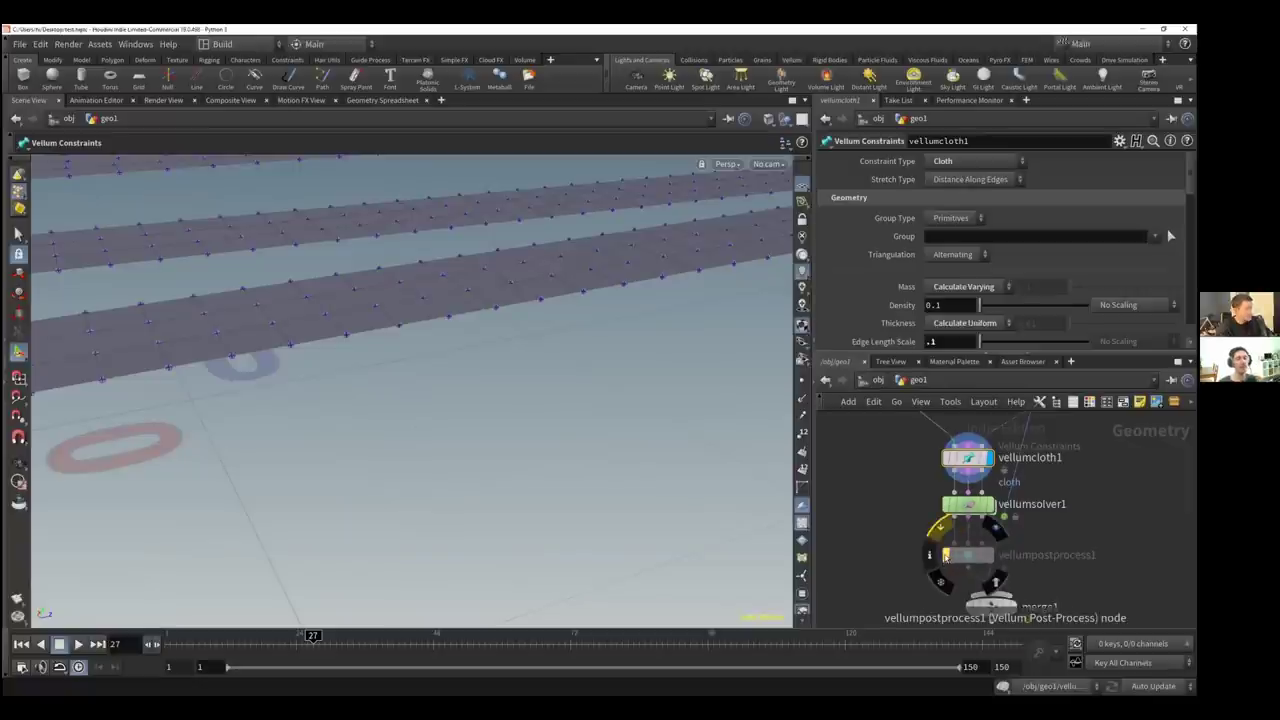
left_click(1013, 606)
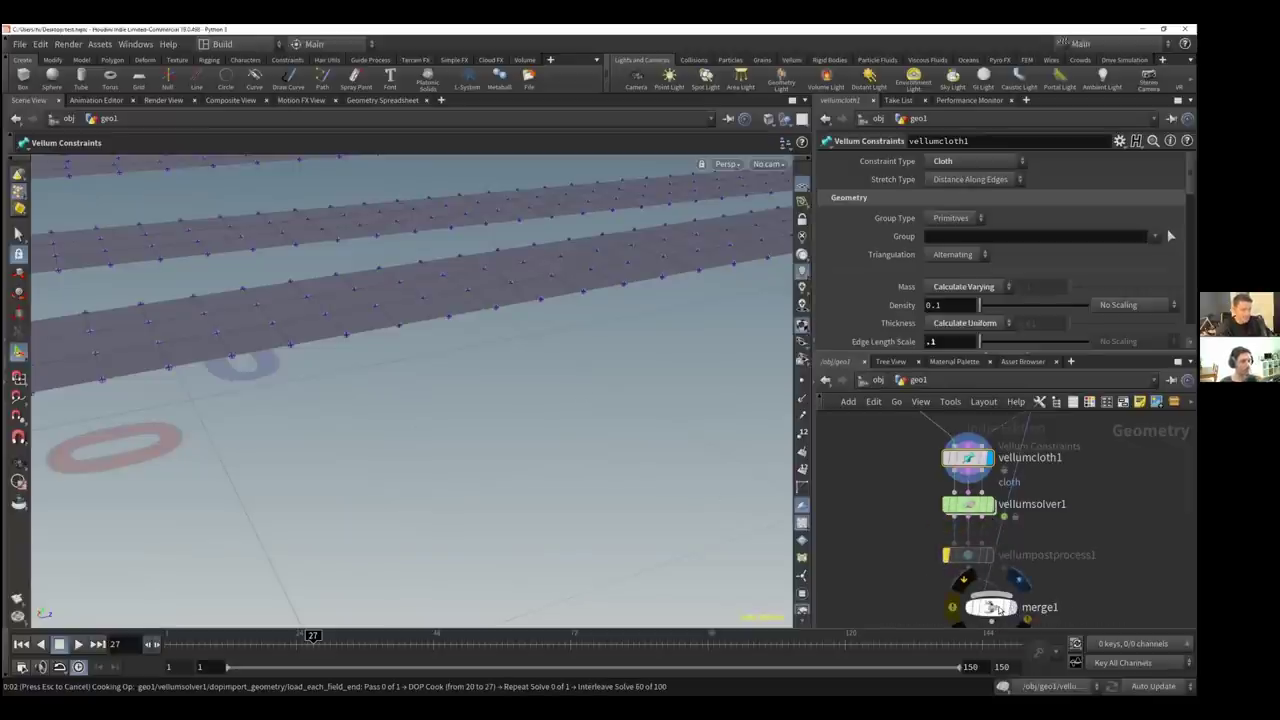
left_click(1010, 610)
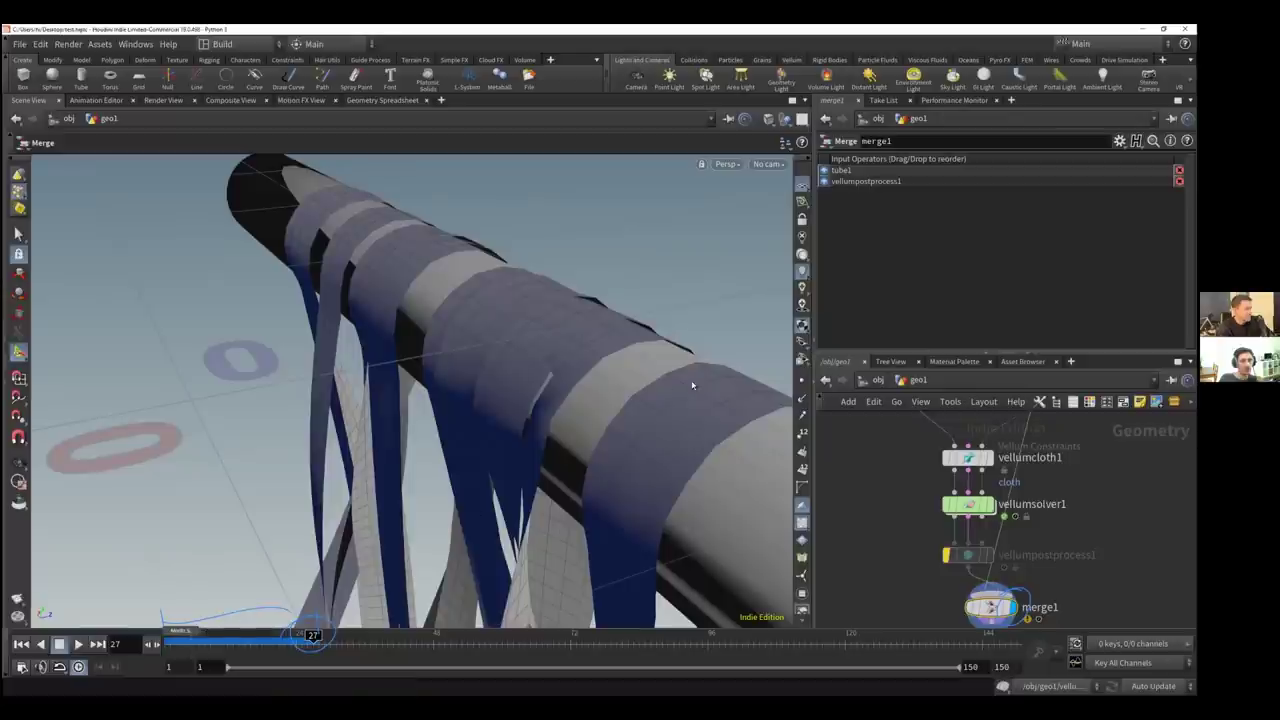
Inspect the unthickened strips on the tube, replay the simulation from frame 1 to frame 32 and return to the start
key("Escape")
left_click_drag(601, 345, 611, 304)
scroll(640, 295, "up", 6)
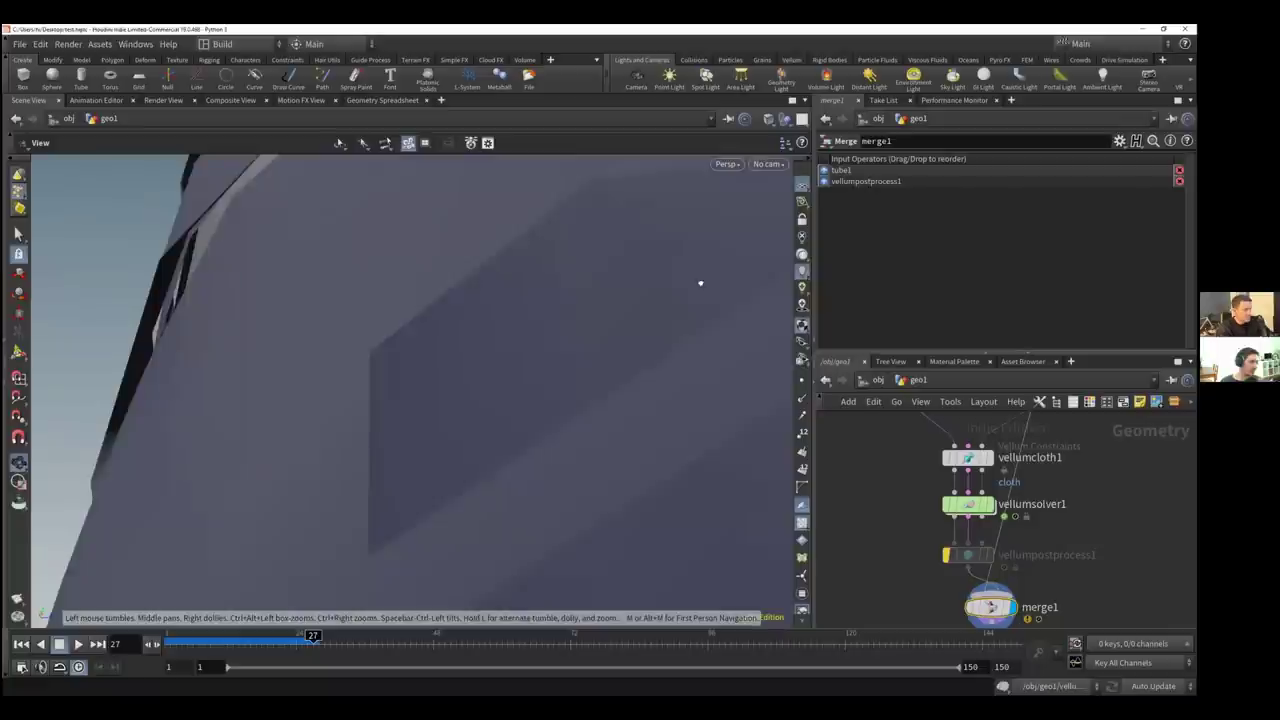
scroll(720, 283, "down", 3)
left_click_drag(746, 286, 460, 423)
key("ctrl+Up")
scroll(471, 423, "down", 5)
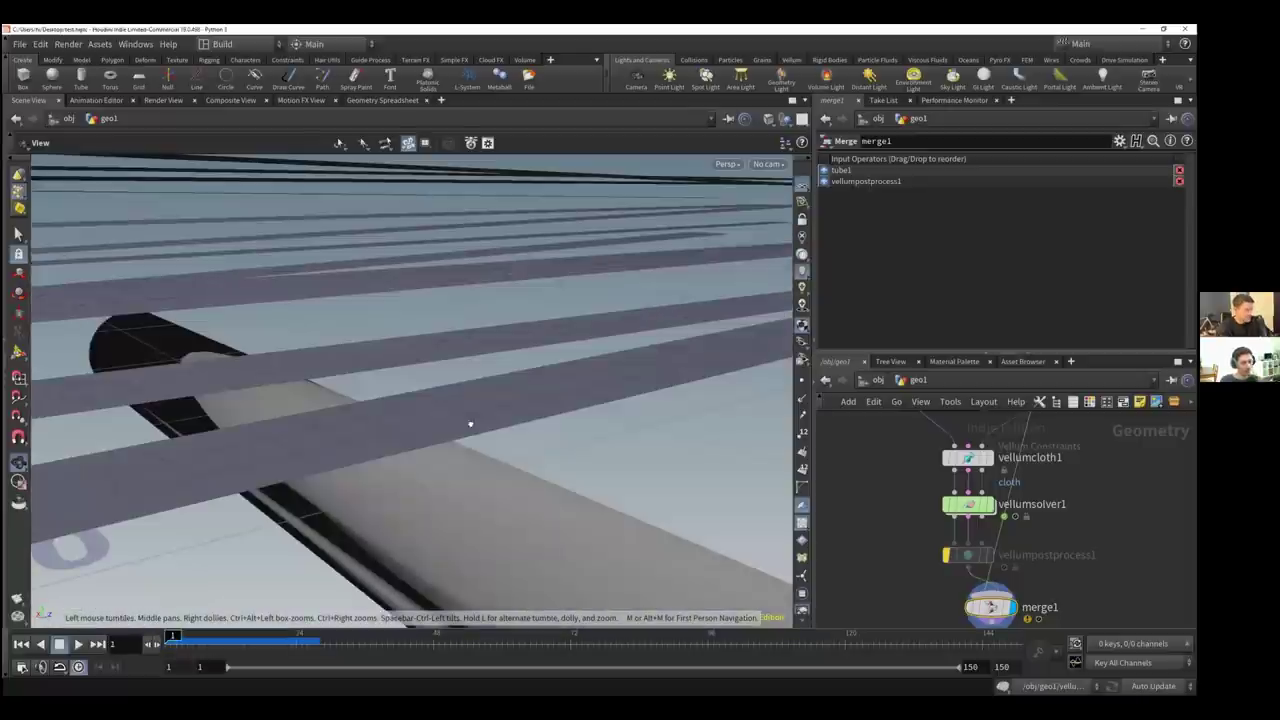
left_click(78, 644)
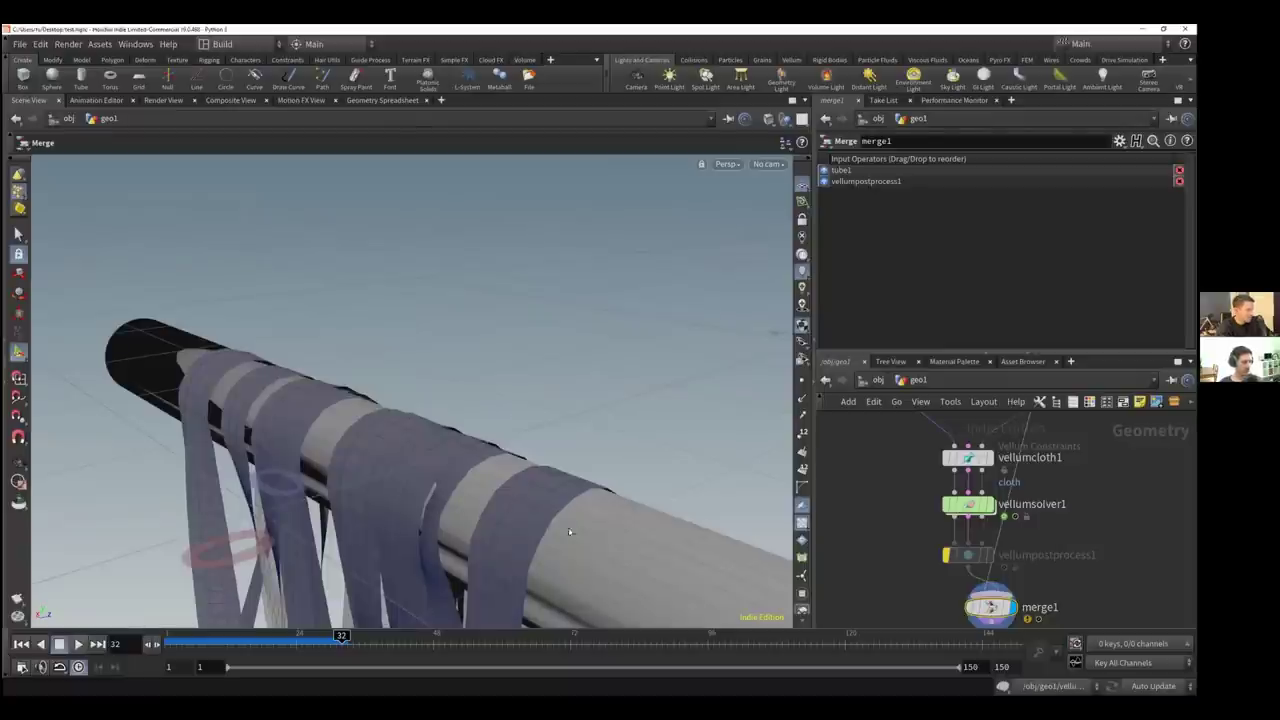
left_click(21, 644)
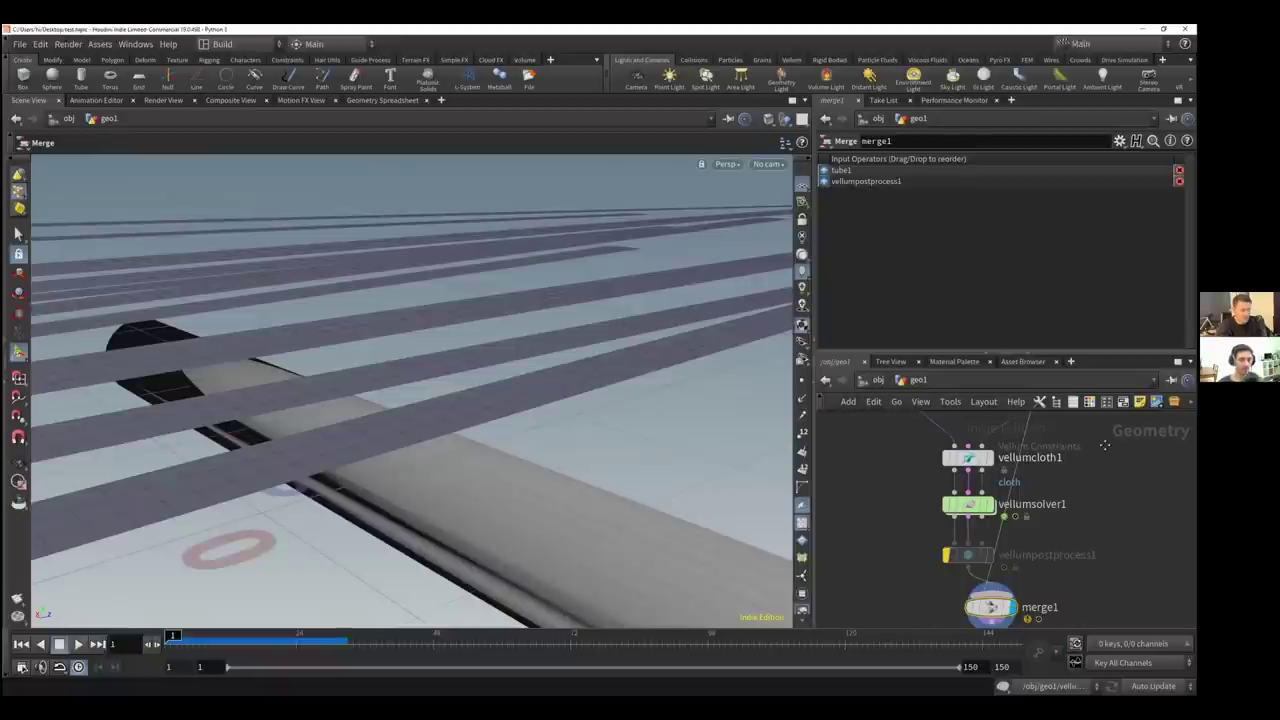
Try 44 Columns on tube1, and set its Columns to 66 for a smoother collision surface
middle_click_drag(1078, 458, 1036, 560)
left_click(990, 487)
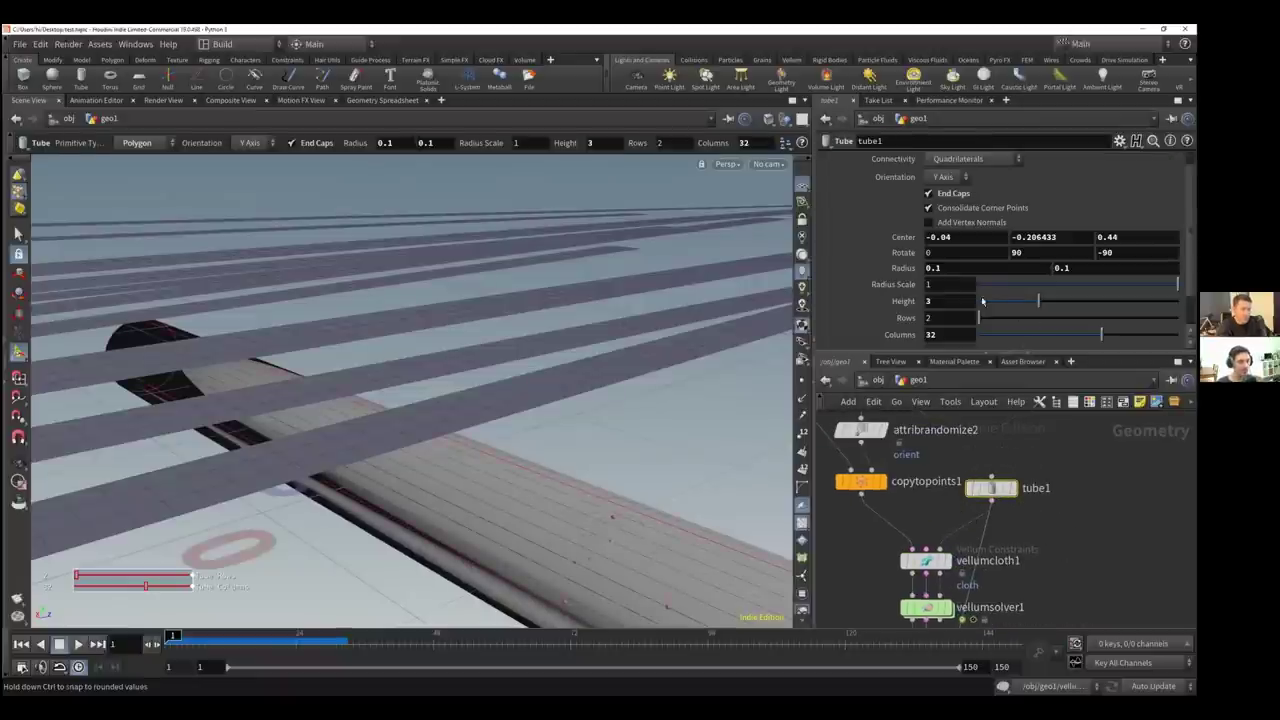
left_click(931, 334)
type("44")
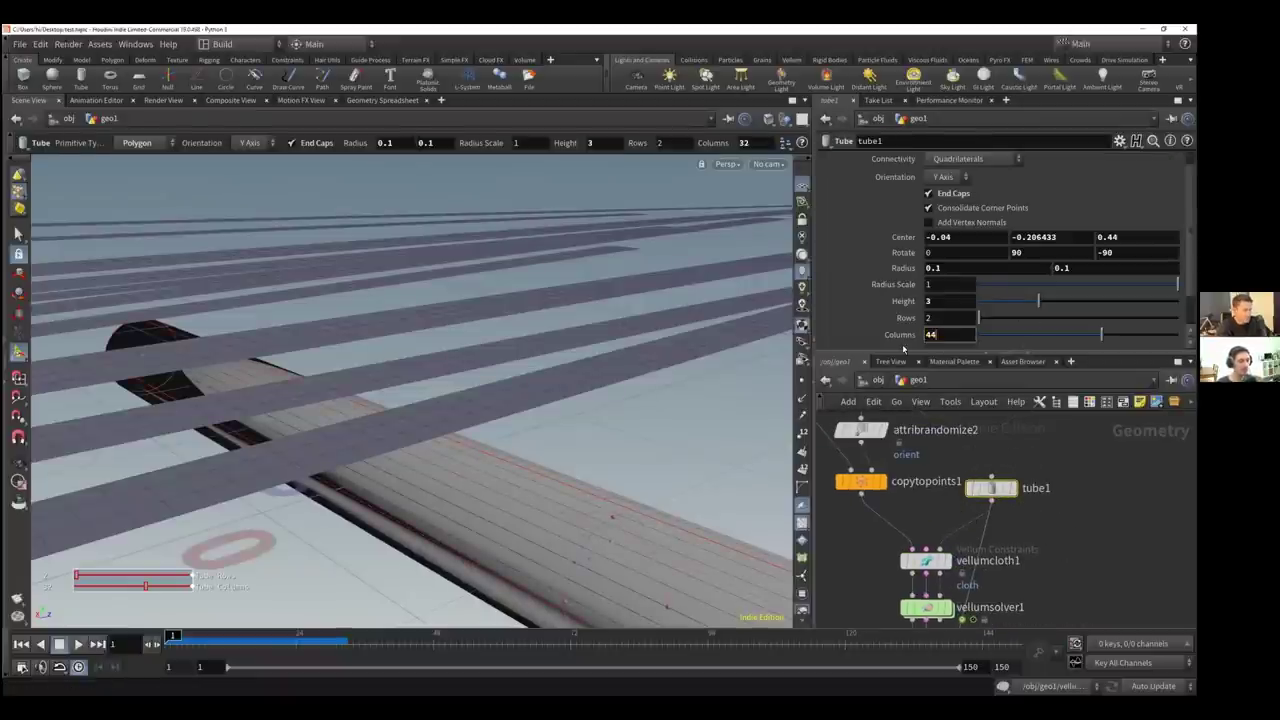
key("Return")
left_click_drag(935, 336, 878, 340)
type("66")
key("Return")
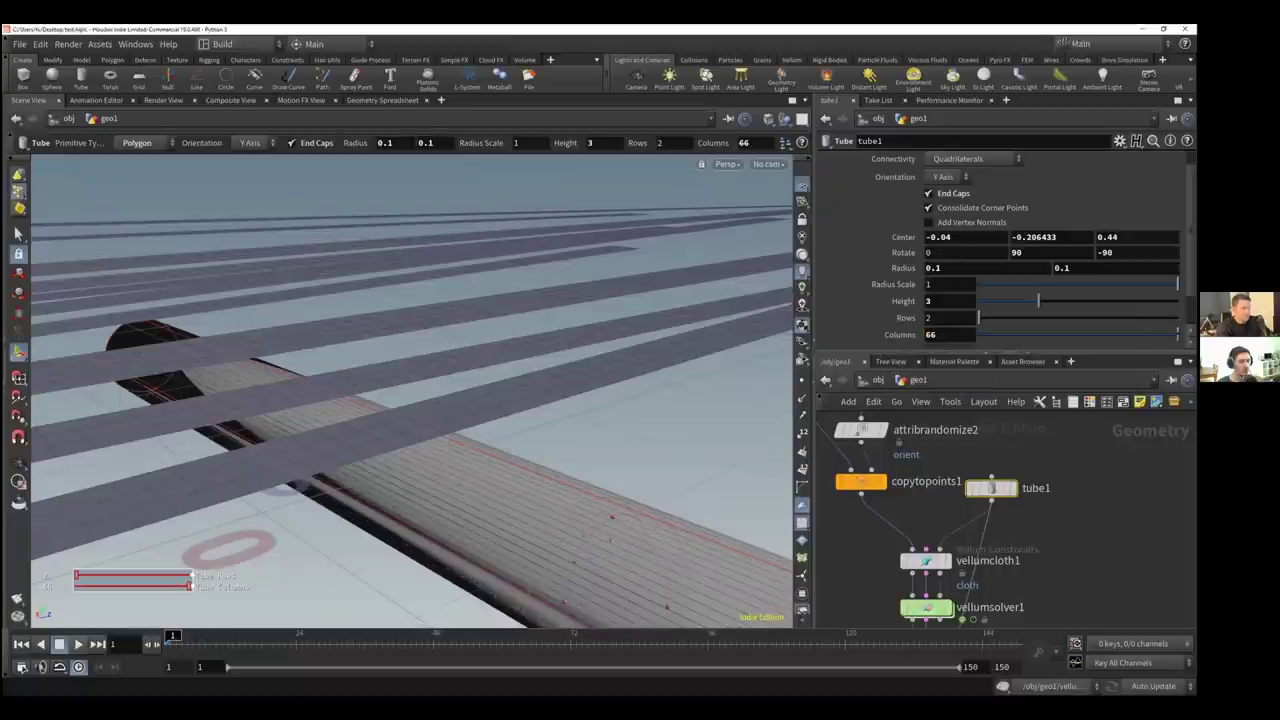
Set grid1, the source strip, to 122 Rows and 5 Columns and look over the copied strips
middle_click_drag(947, 434, 1055, 593)
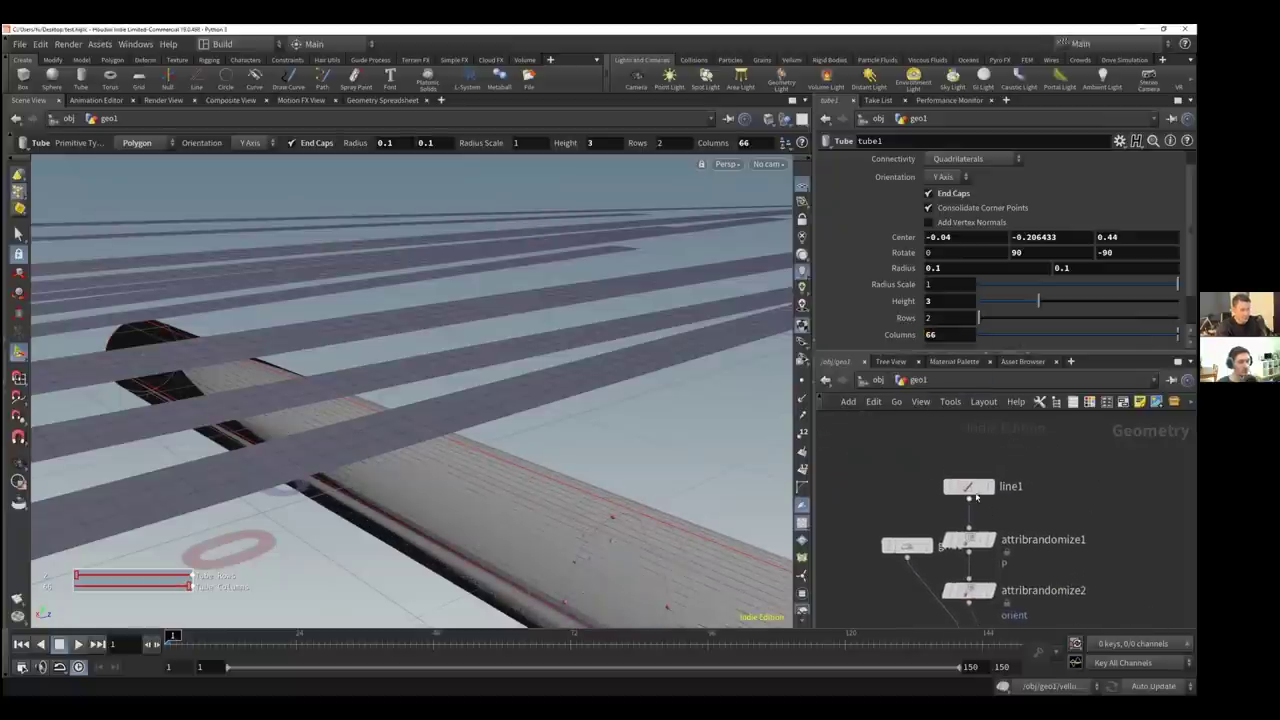
left_click(975, 489)
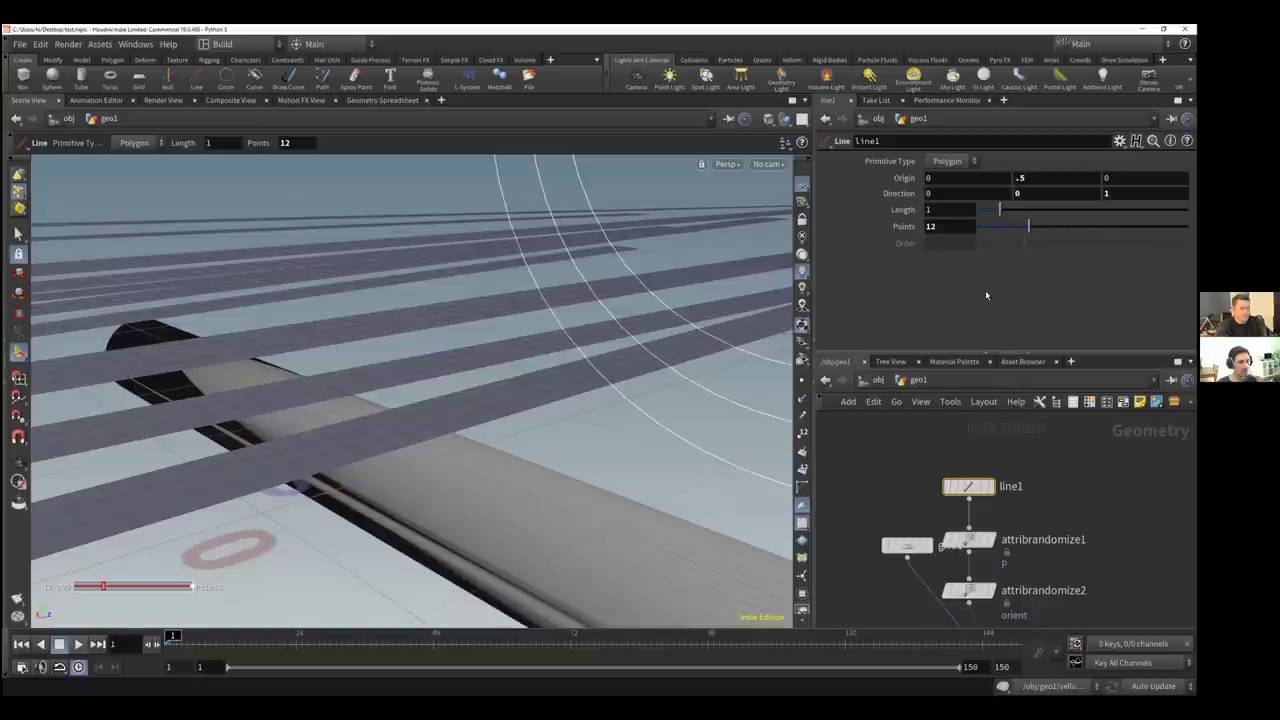
middle_click_drag(1044, 508, 1027, 434)
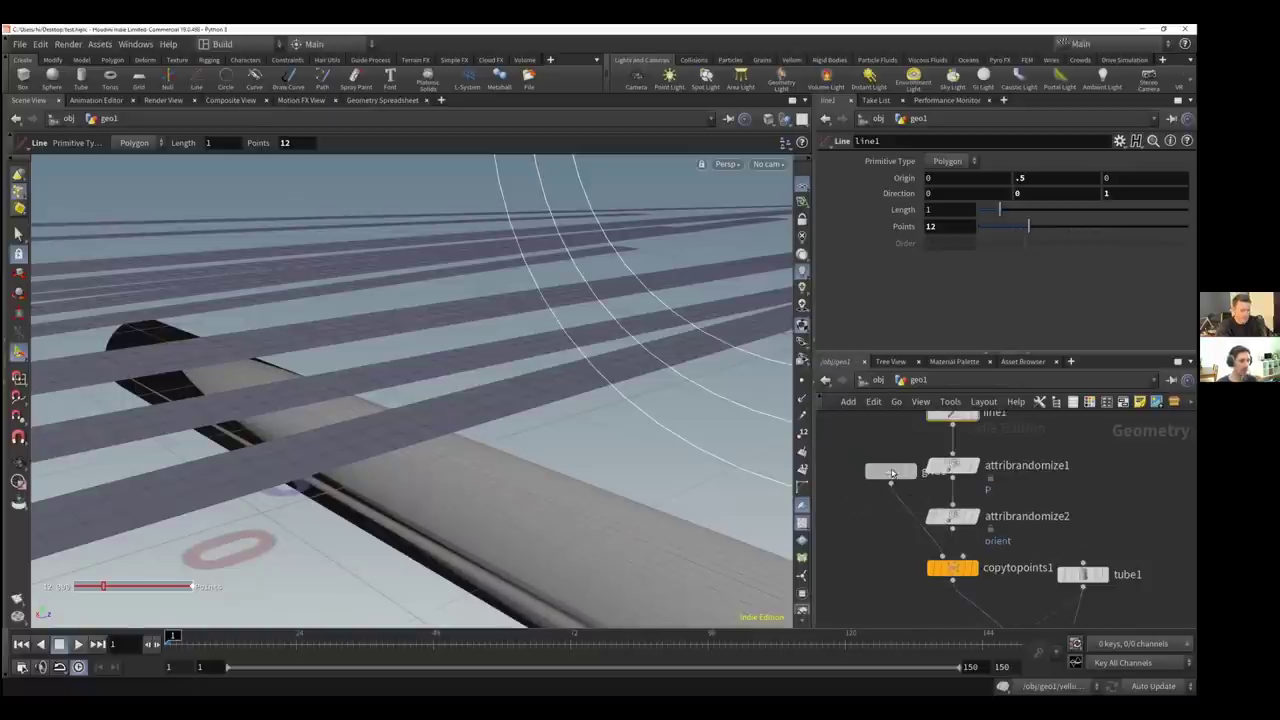
left_click(882, 476)
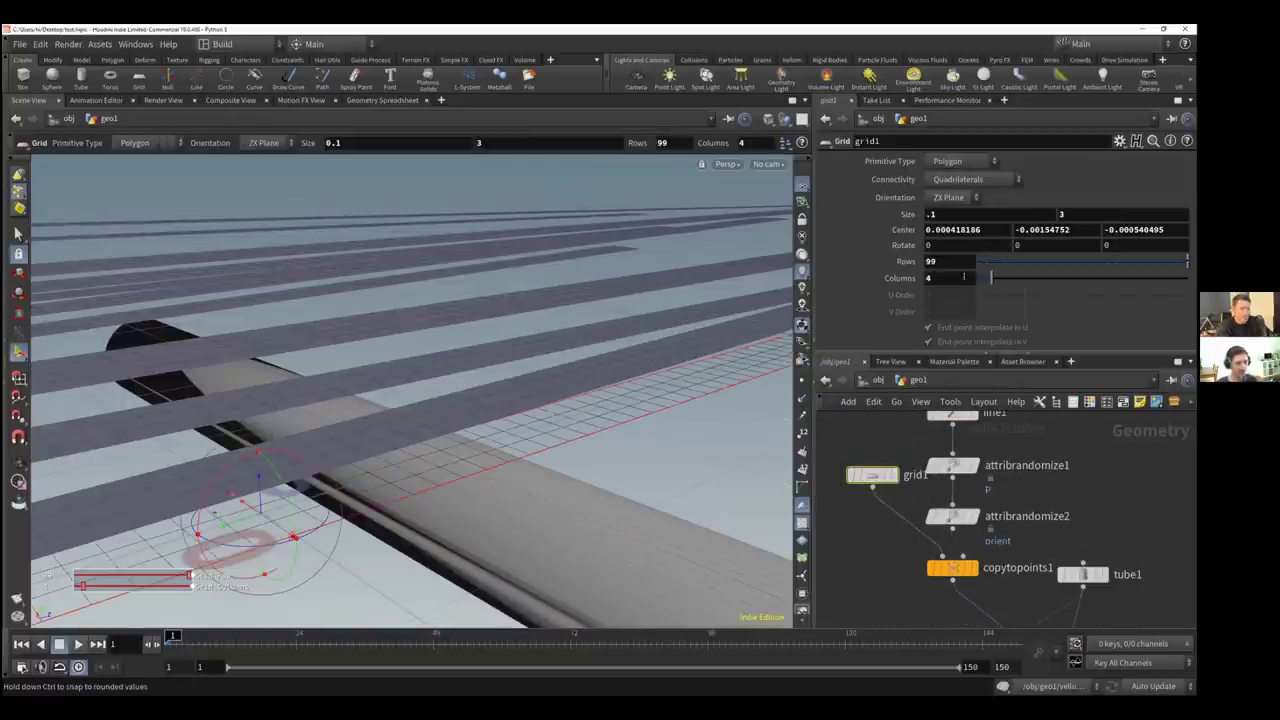
double_click(932, 261)
type("122")
key("Return")
double_click(928, 279)
type("5")
key("Return")
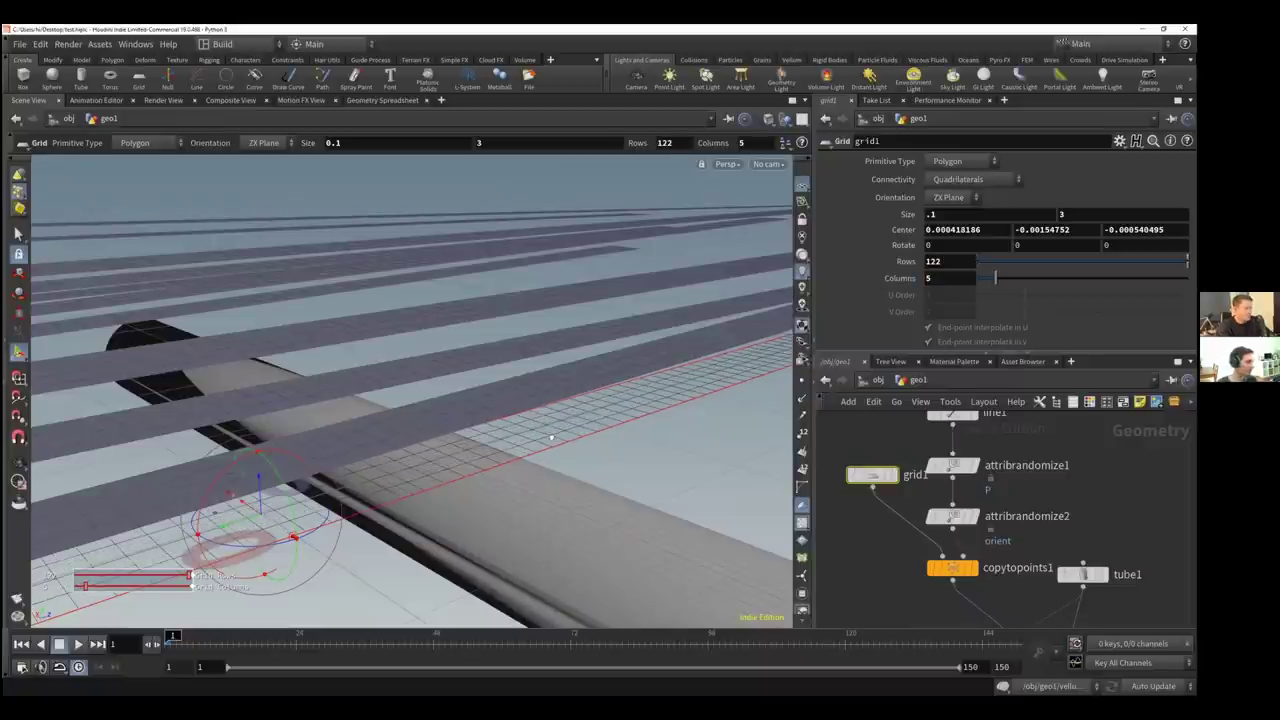
key("Escape")
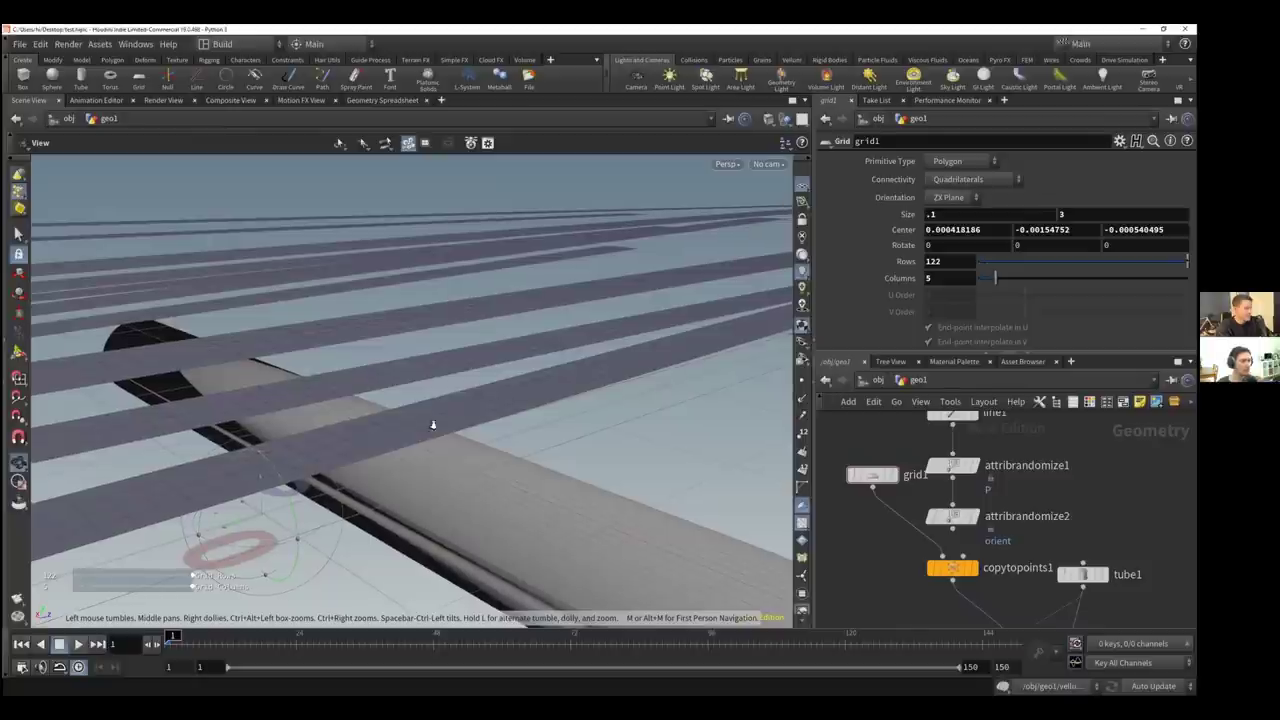
left_click_drag(255, 449, 580, 396)
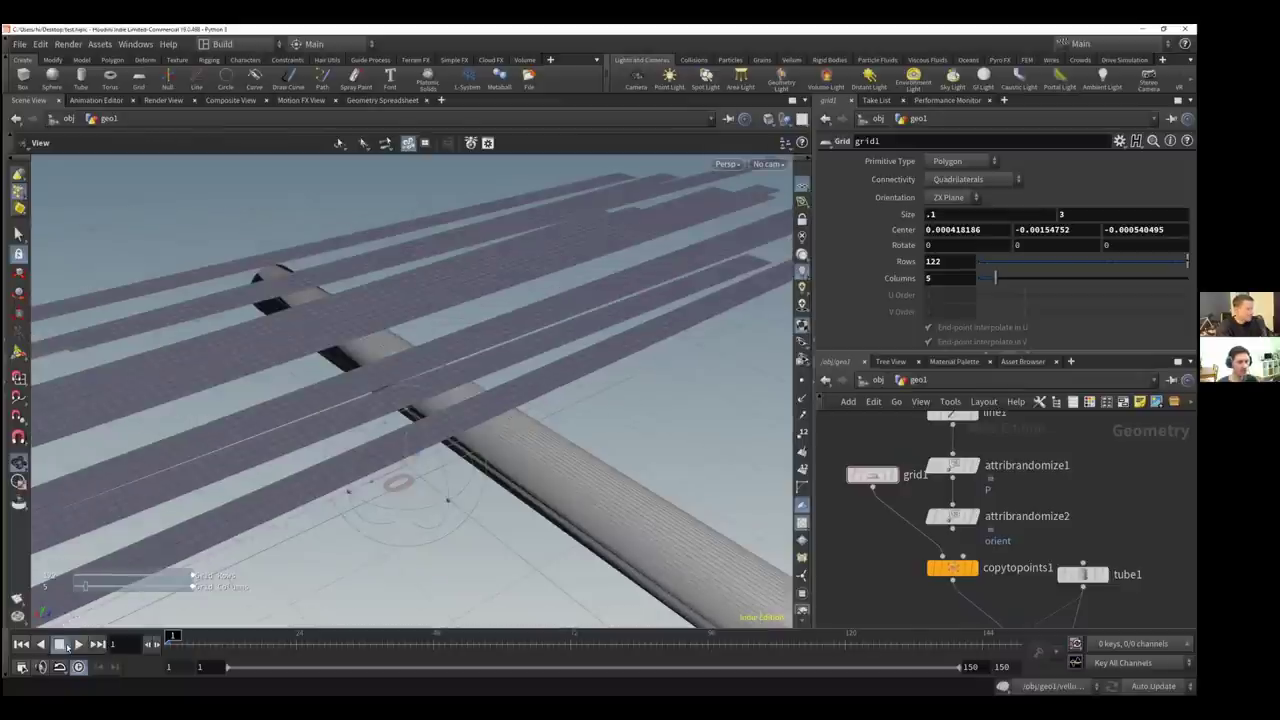
Set grid1 to 250 Rows and 6 Columns, and play the simulation to frame 77 to check how the strips drape
middle_click_drag(969, 520, 930, 272)
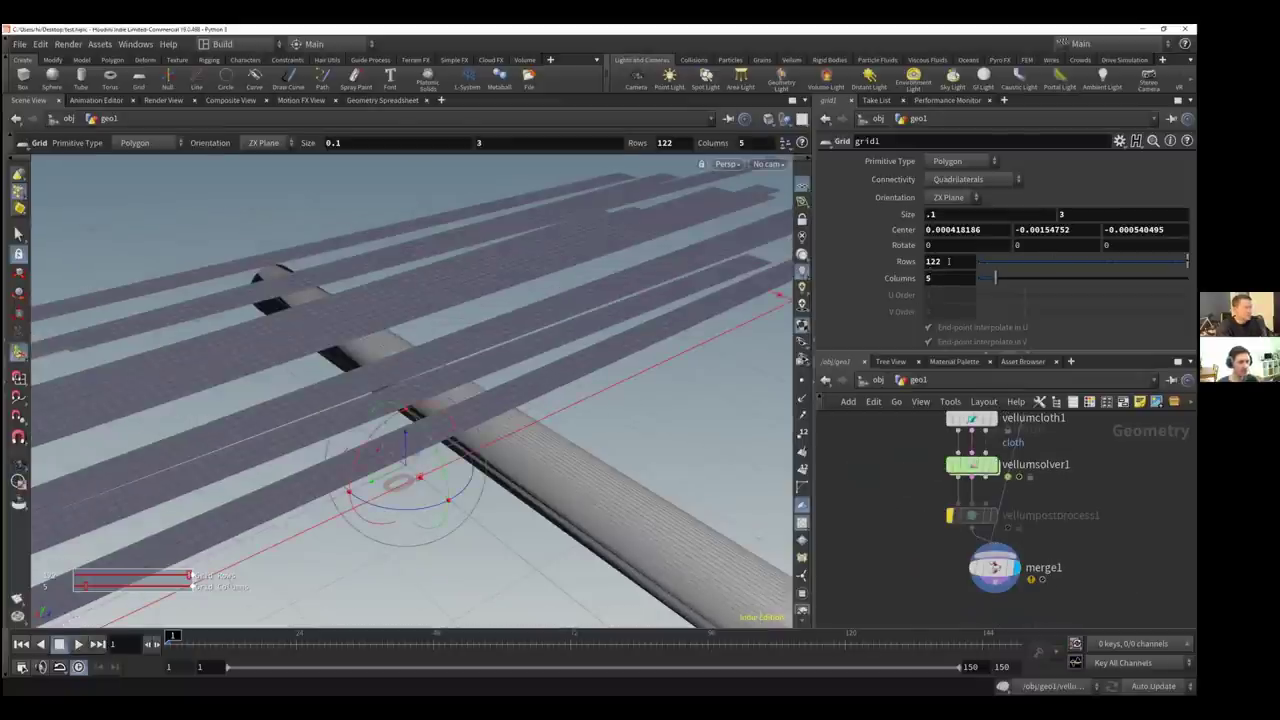
left_click_drag(951, 261, 860, 271)
type("250")
key("Tab")
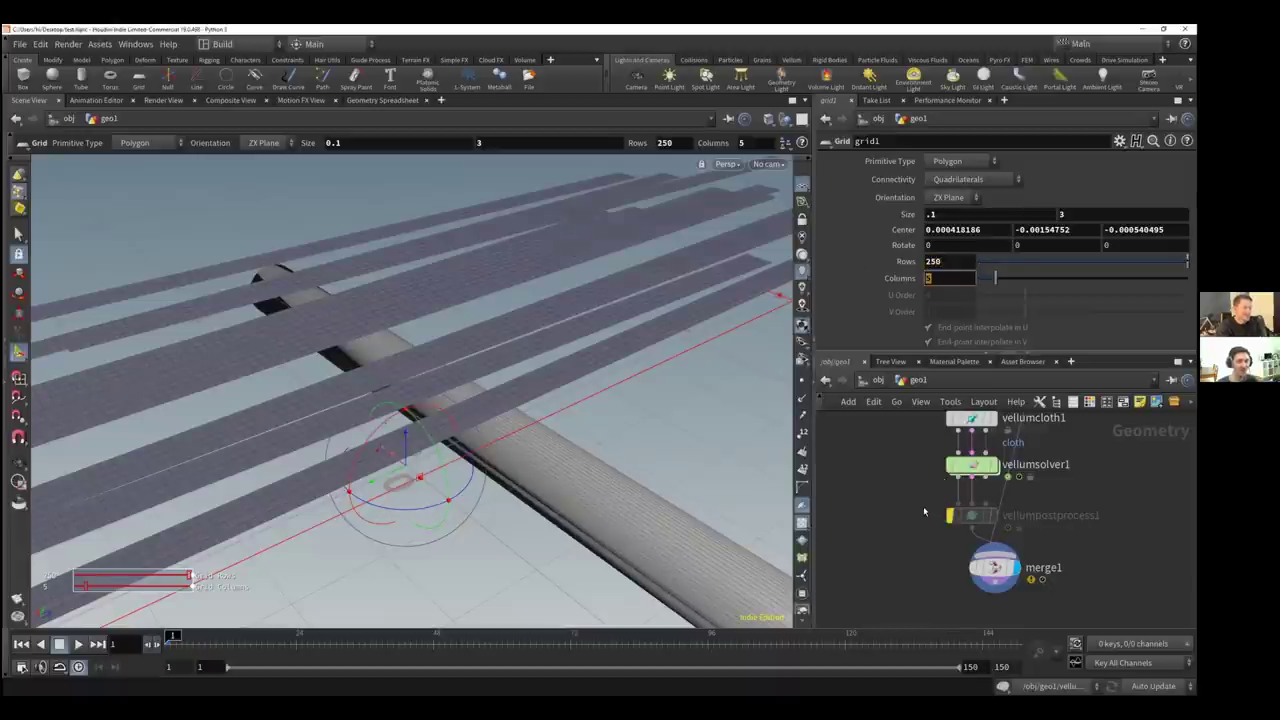
type("6")
key("Return")
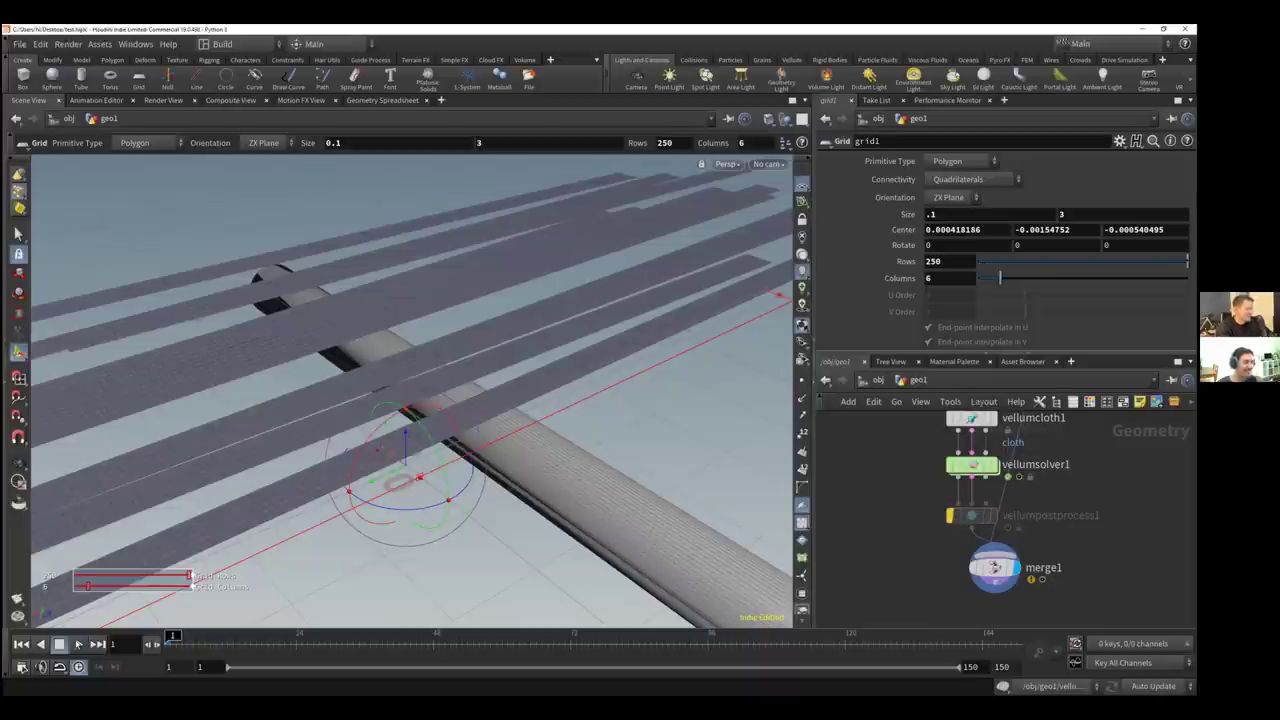
left_click(78, 644)
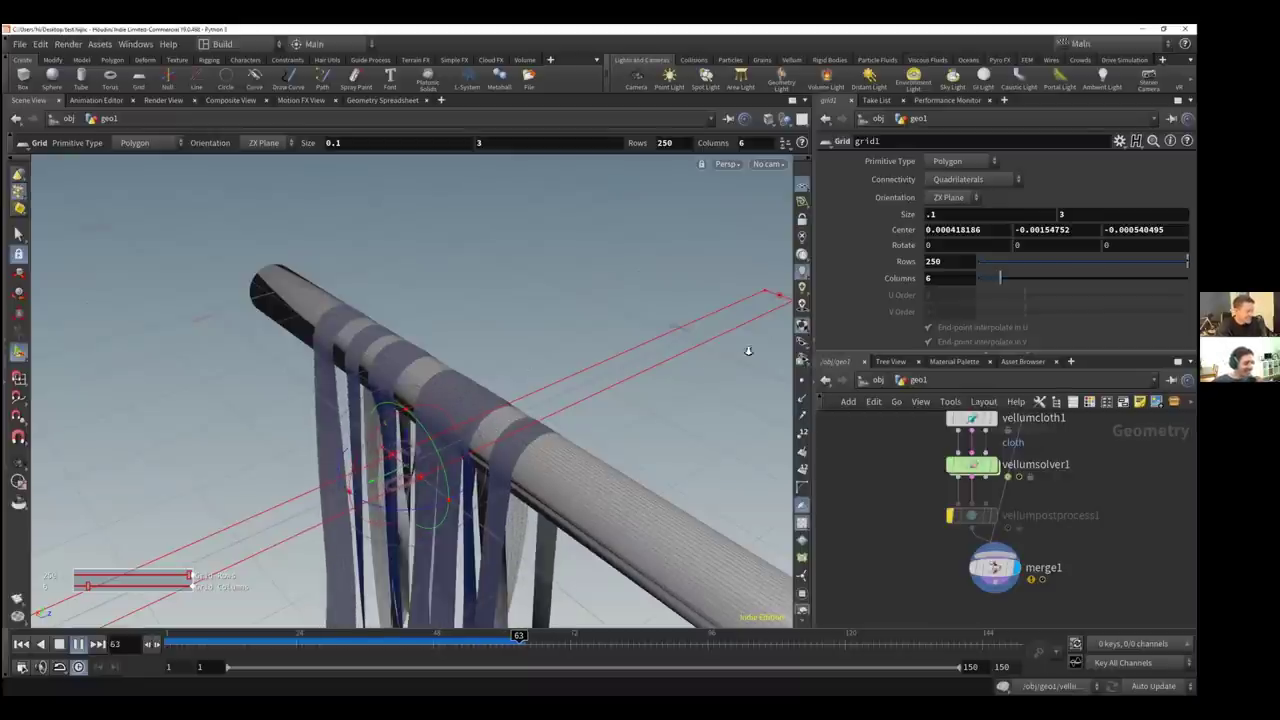
key("Escape")
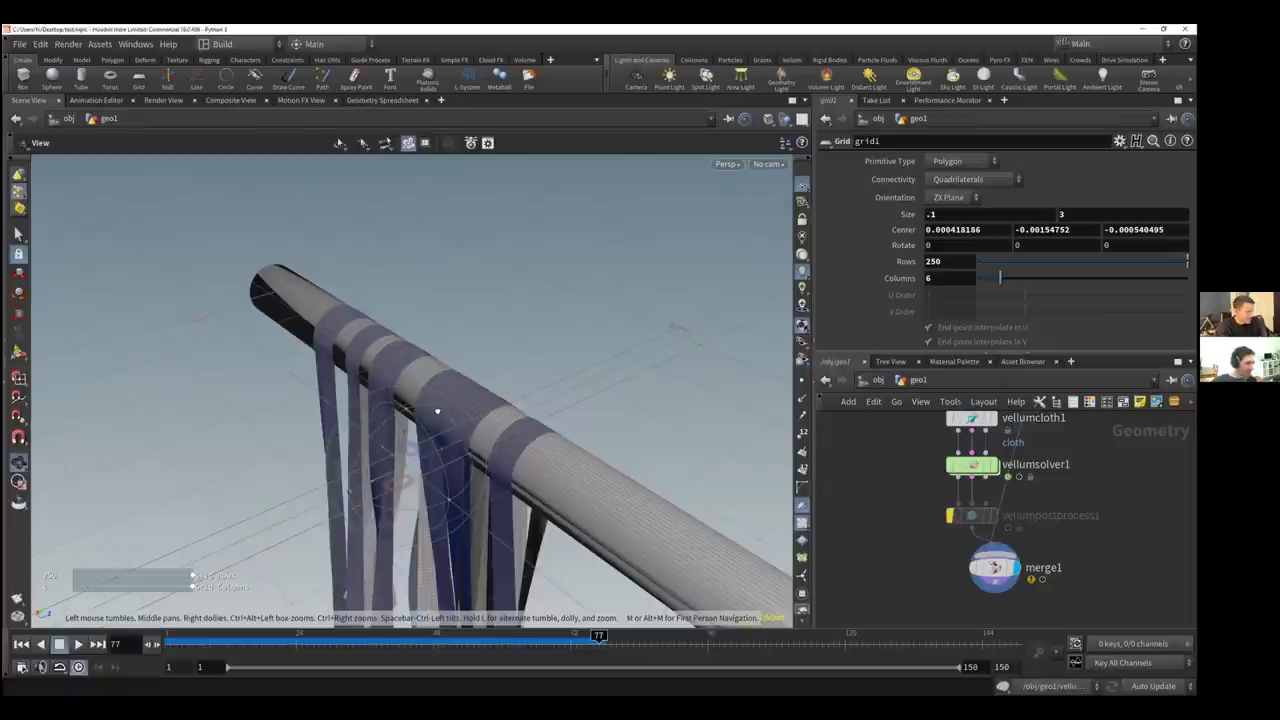
Examine the draped strips' mesh and edges over the tube from several angles, and return to frame 1 to check the flat strips
left_click_drag(438, 411, 443, 424)
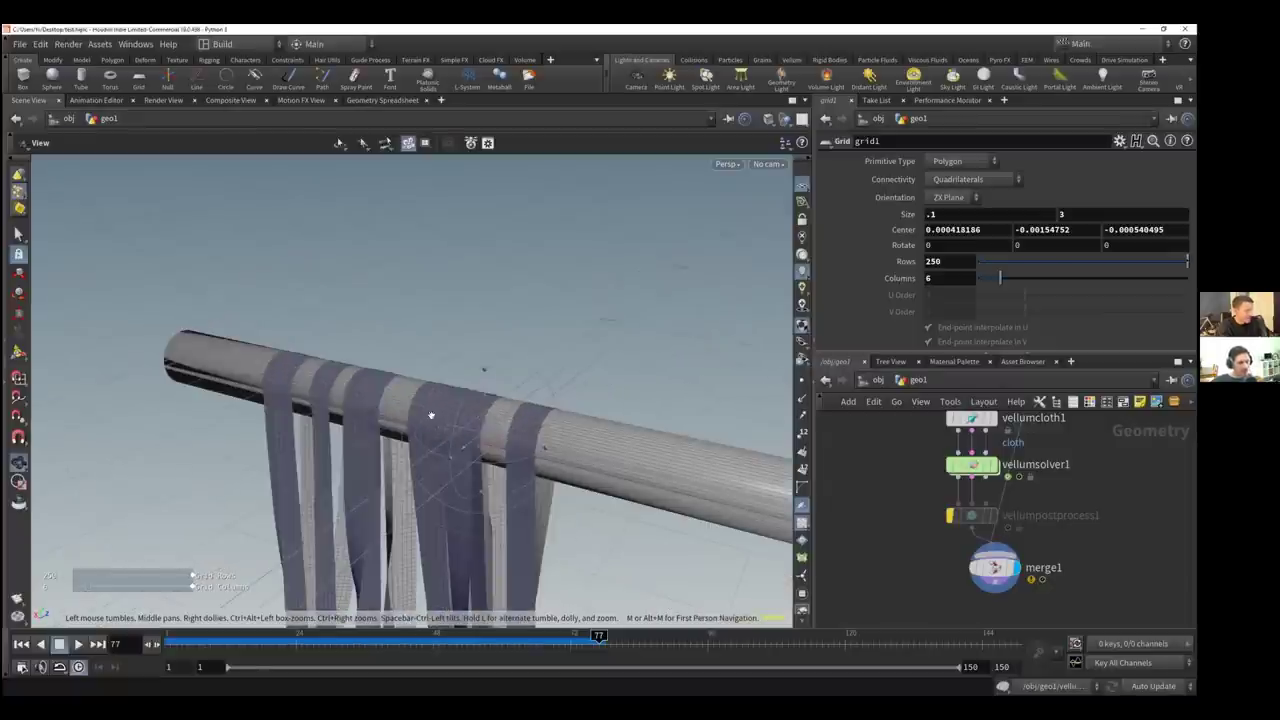
scroll(443, 406, "up", 5)
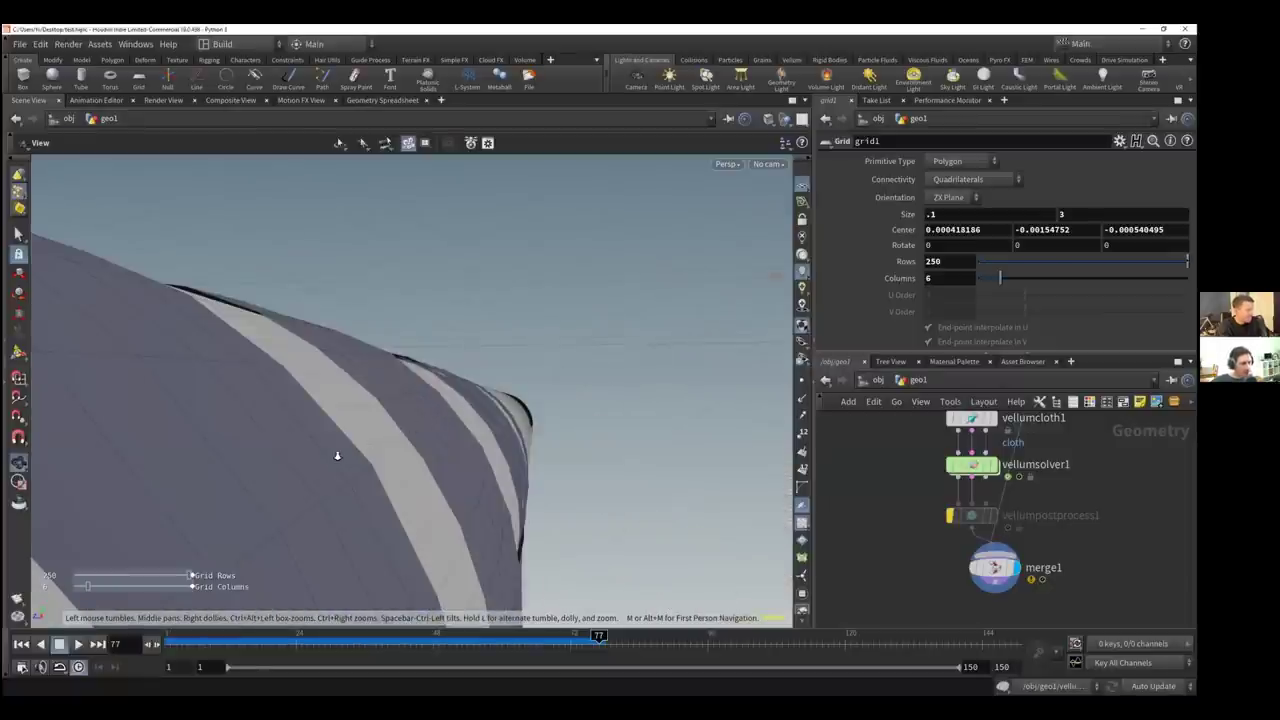
scroll(337, 456, "down", 5)
left_click_drag(321, 461, 486, 430)
scroll(532, 356, "down", 1)
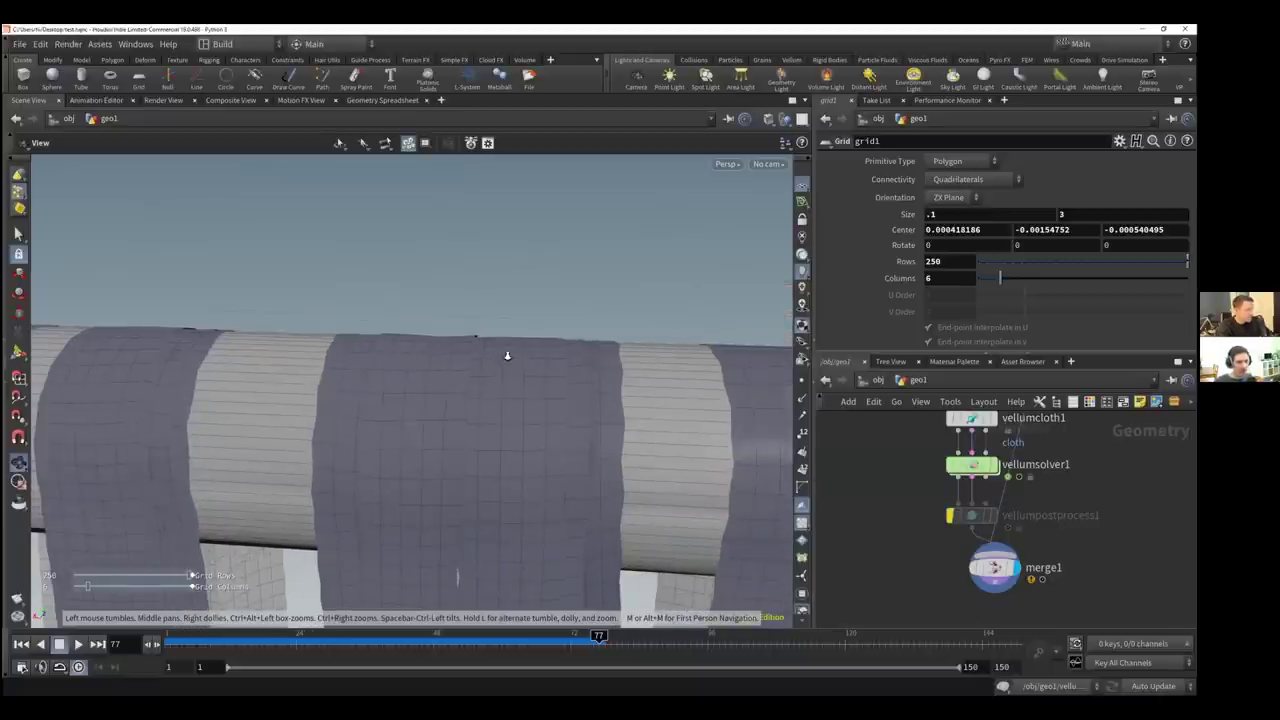
scroll(480, 375, "down", 1)
left_click_drag(318, 343, 396, 352)
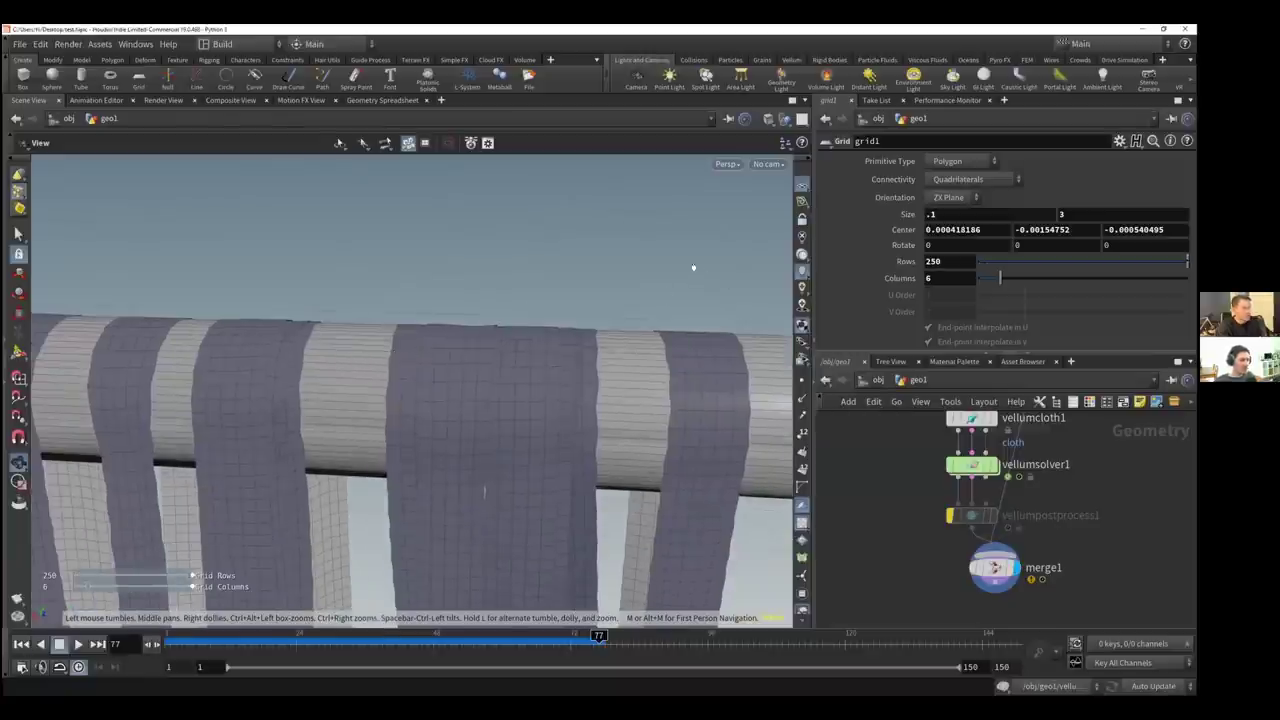
left_click_drag(672, 328, 688, 313)
key("ctrl+Up")
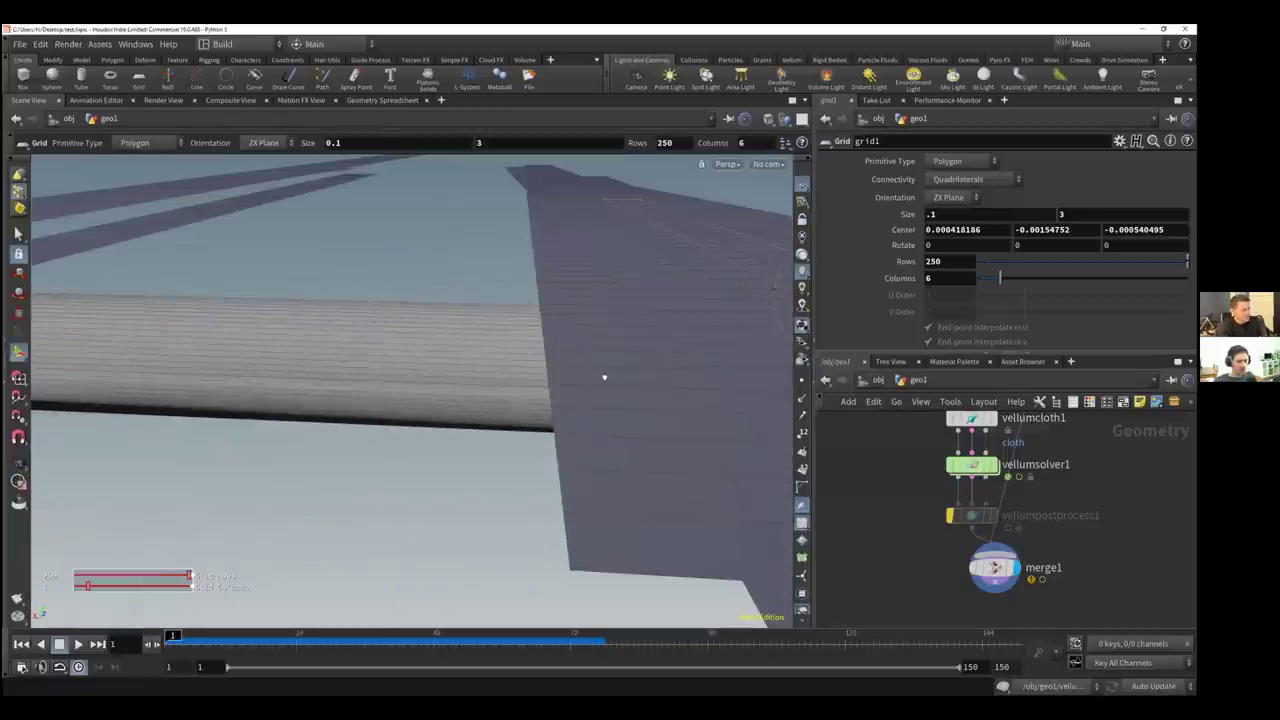
left_click_drag(603, 374, 786, 287)
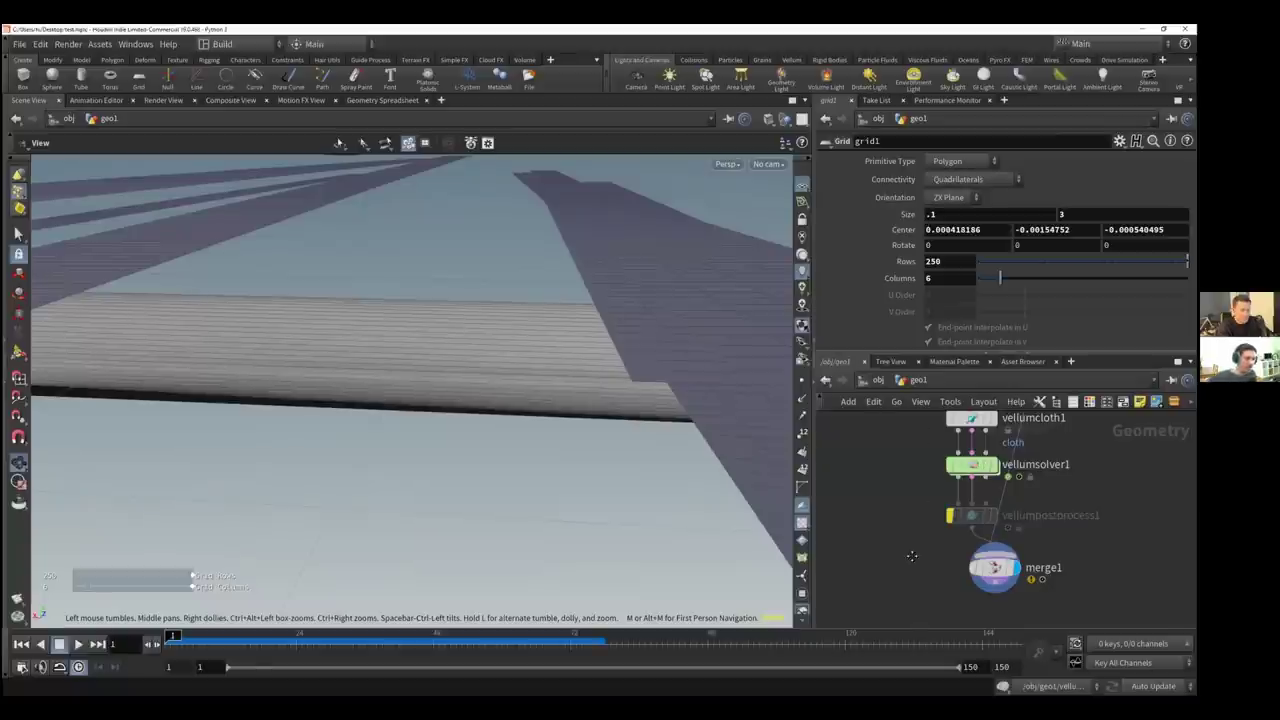
key("space+g")
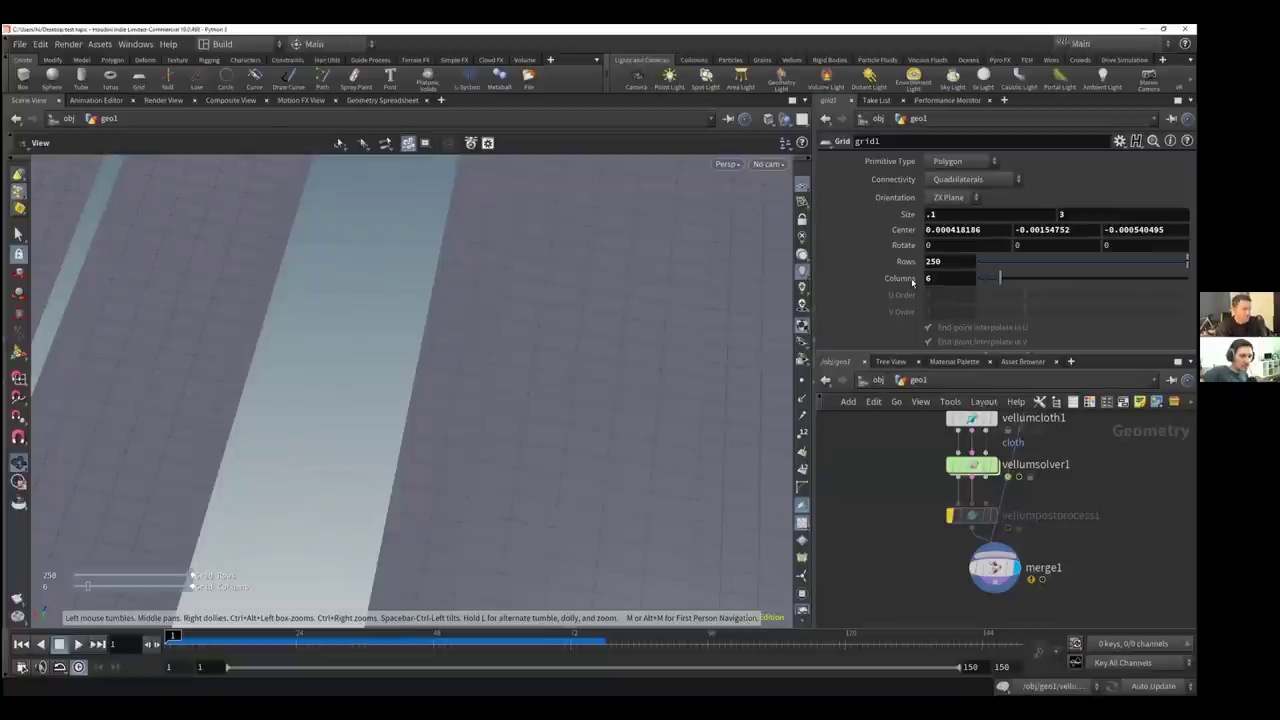
Try 5 and 7 Columns on grid1, and set its Columns to 8 for a finer strip mesh
left_click_drag(935, 279, 912, 281)
type("5")
key("Return")
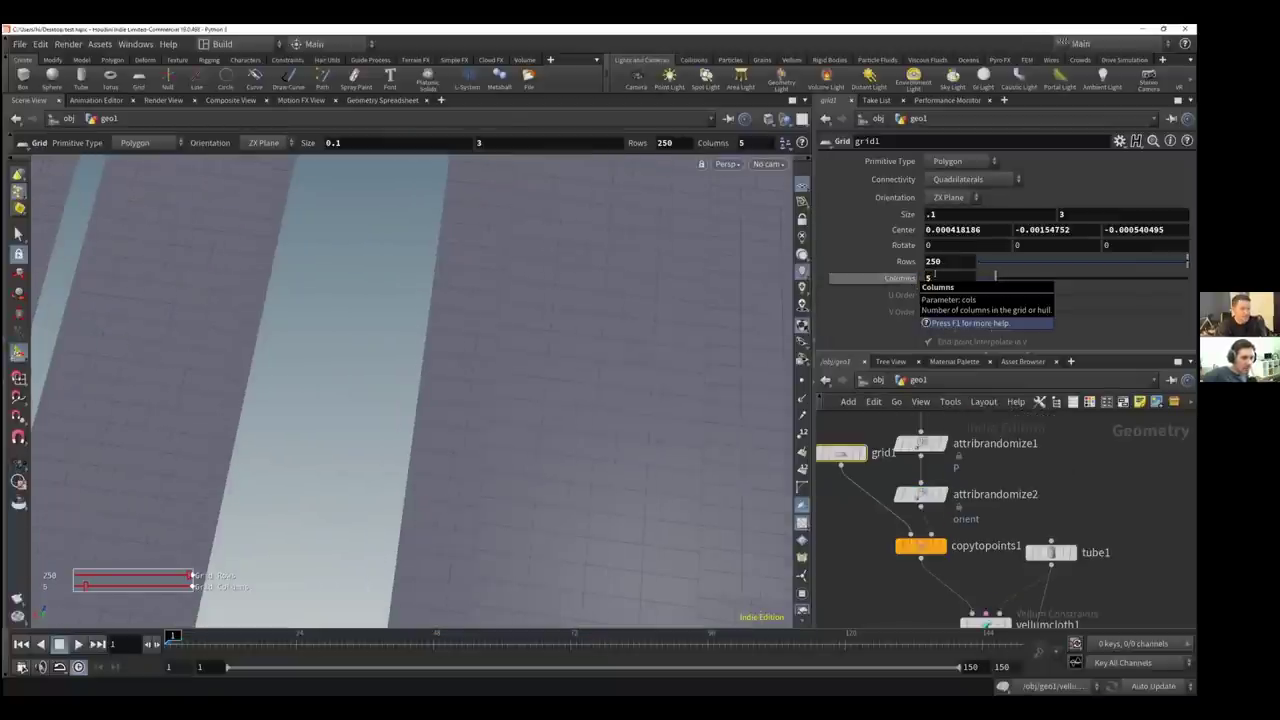
scroll(896, 280, "up", 2)
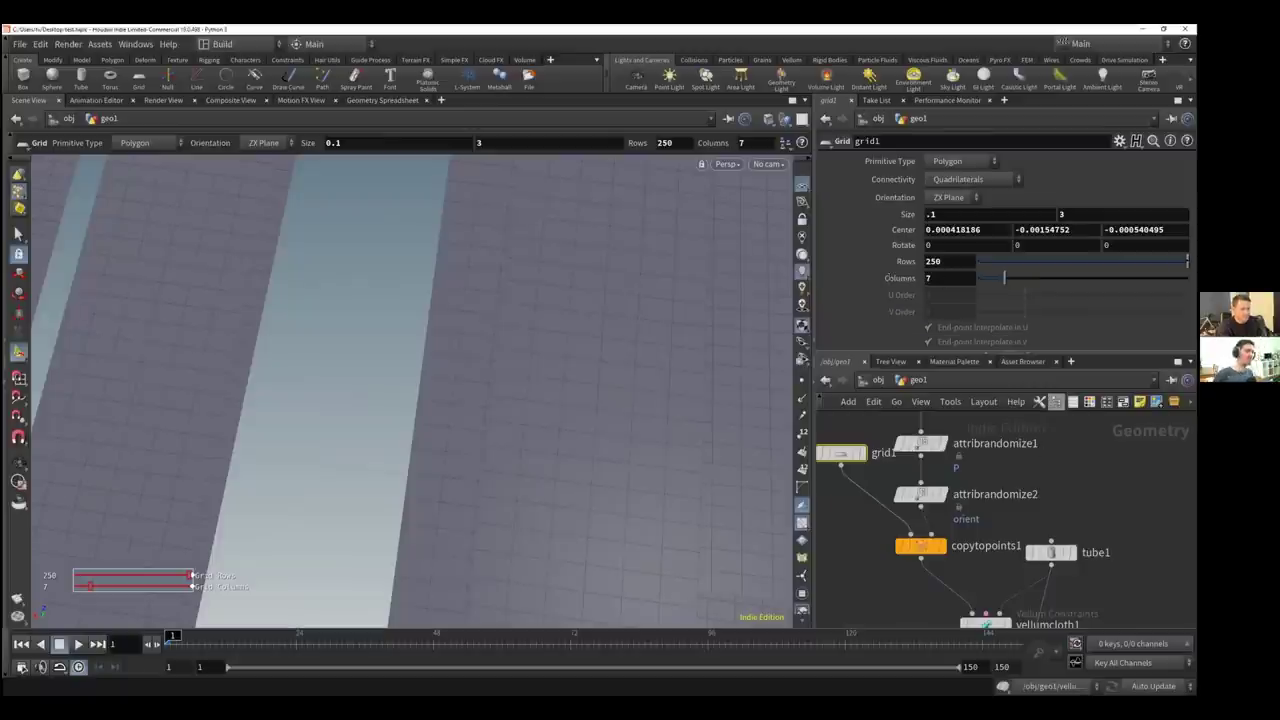
scroll(885, 283, "up", 1)
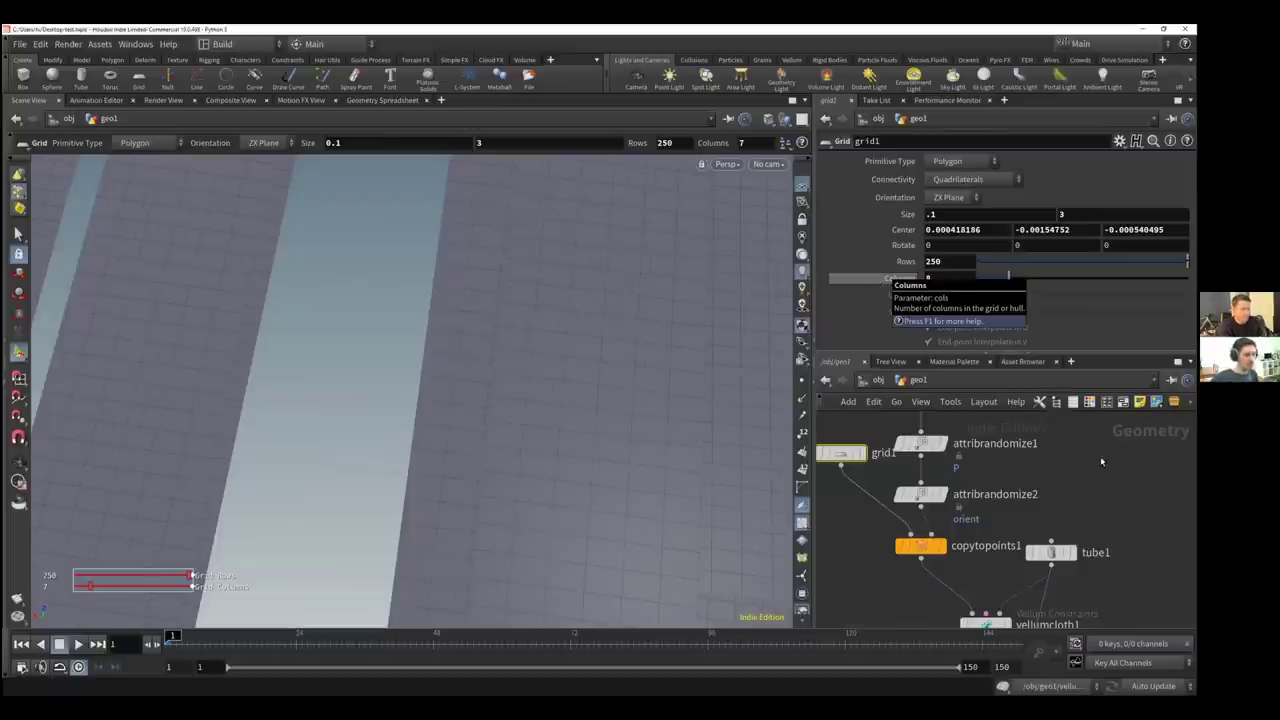
key("Escape")
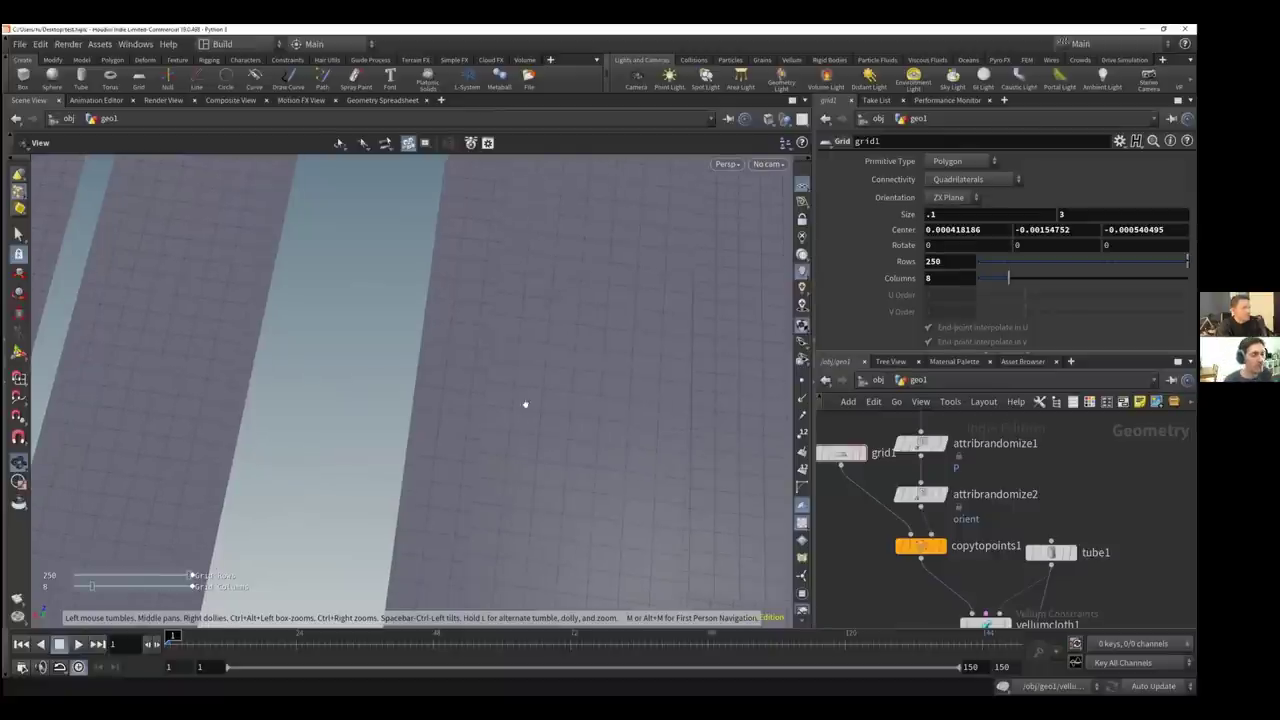
scroll(523, 403, "down", 1)
Play the simulation to frame 136 and examine up close how the denser strips wrap over the tube
left_click(58, 644)
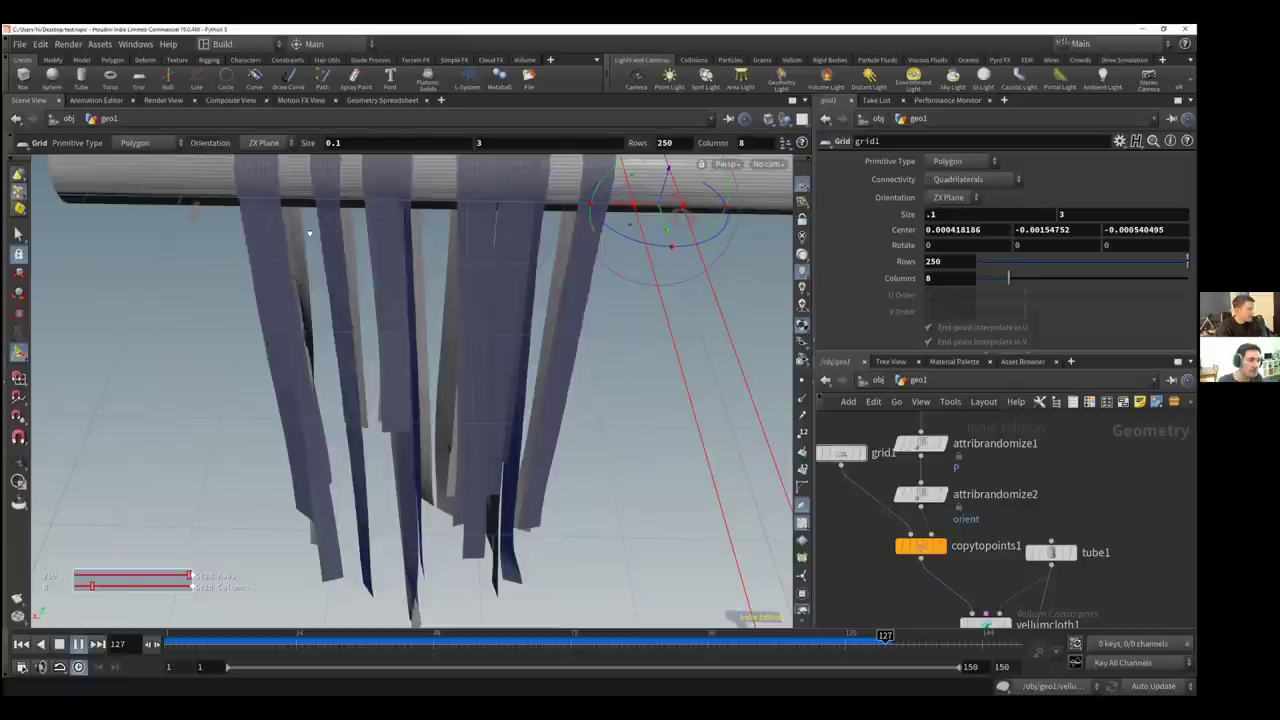
left_click_drag(280, 224, 280, 235, "alt")
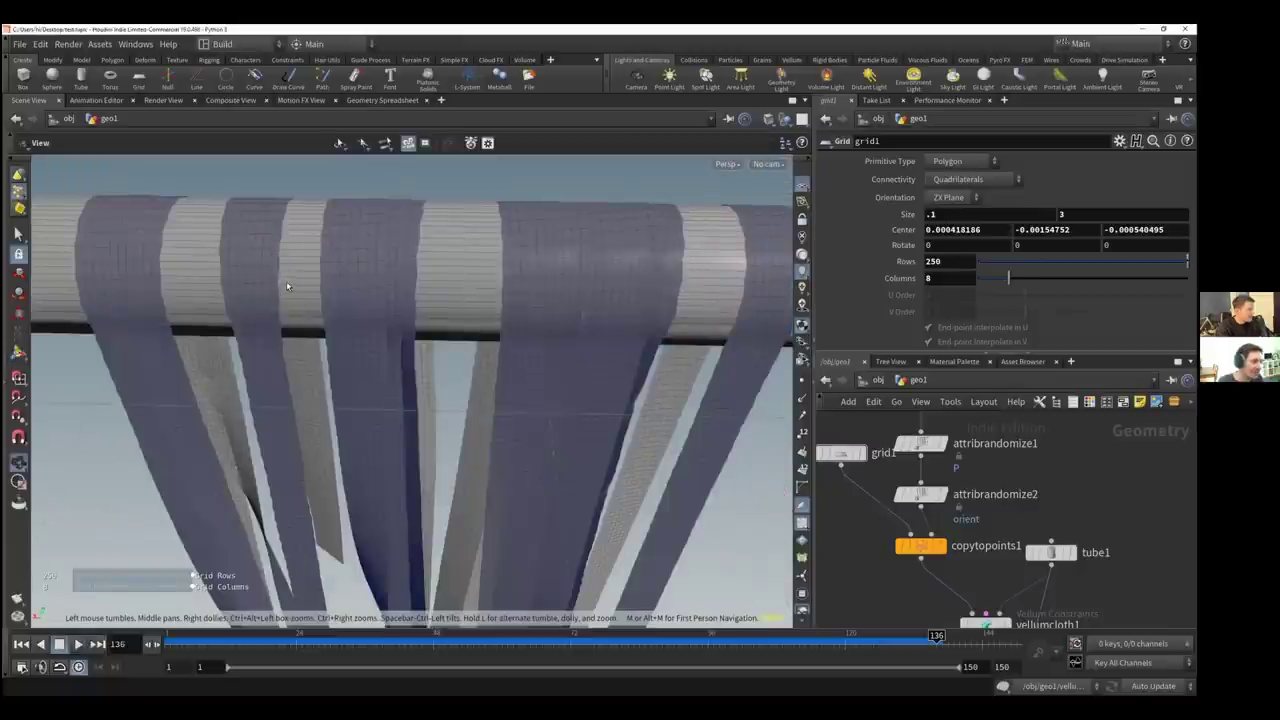
right_click_drag(286, 283, 270, 297)
right_click_drag(355, 313, 280, 341)
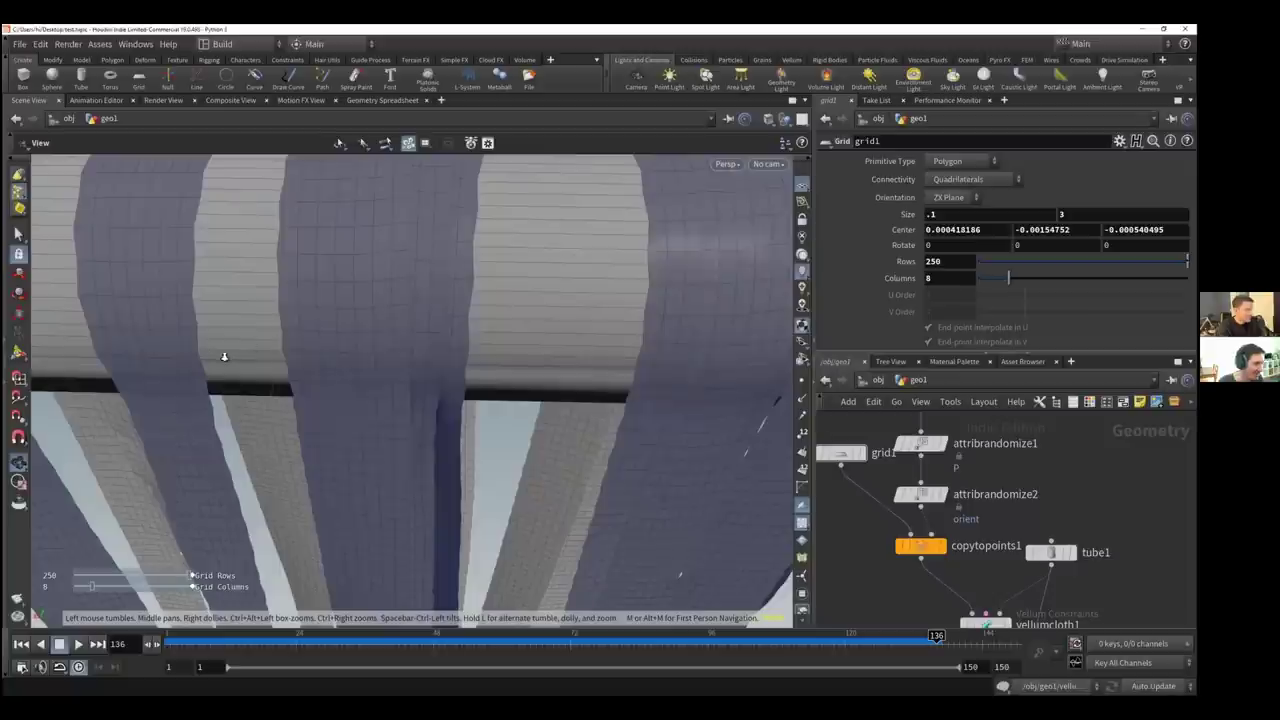
left_click_drag(357, 366, 350, 335)
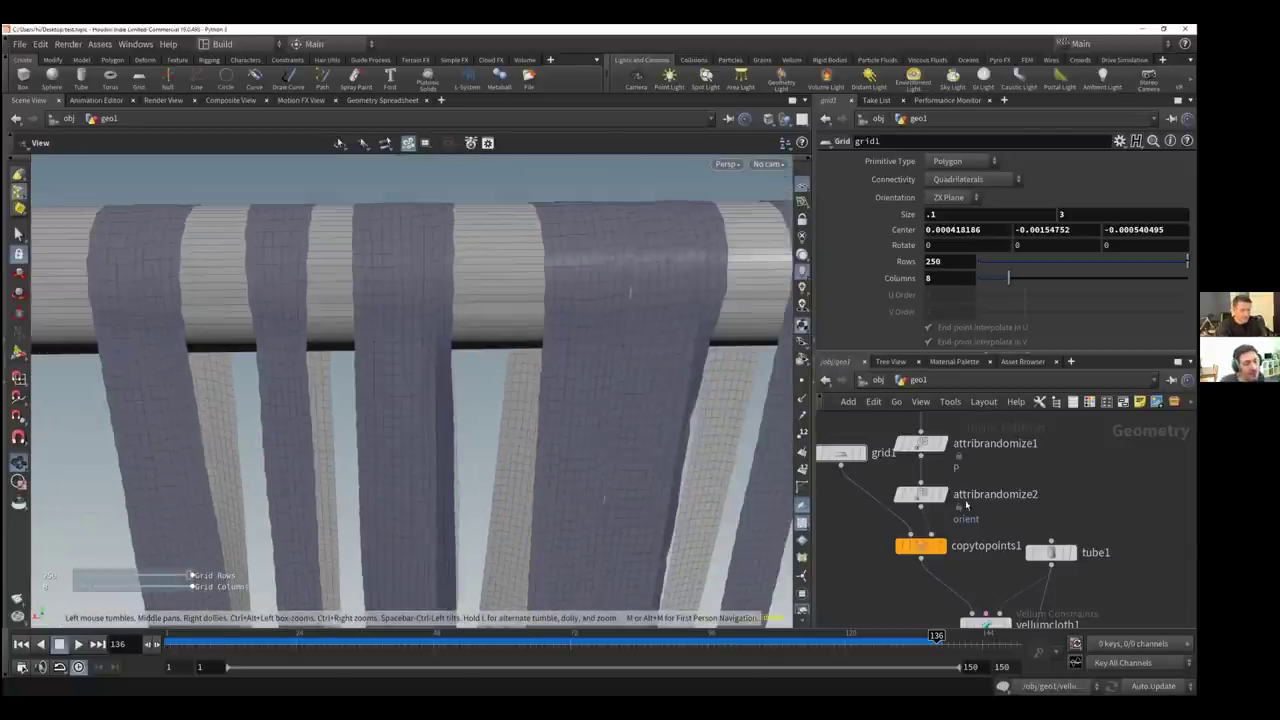
Look over vellumcloth1's constraint settings, and select vellumsolver1 to show its solver parameters
middle_click_drag(976, 603, 951, 472)
left_click(961, 495)
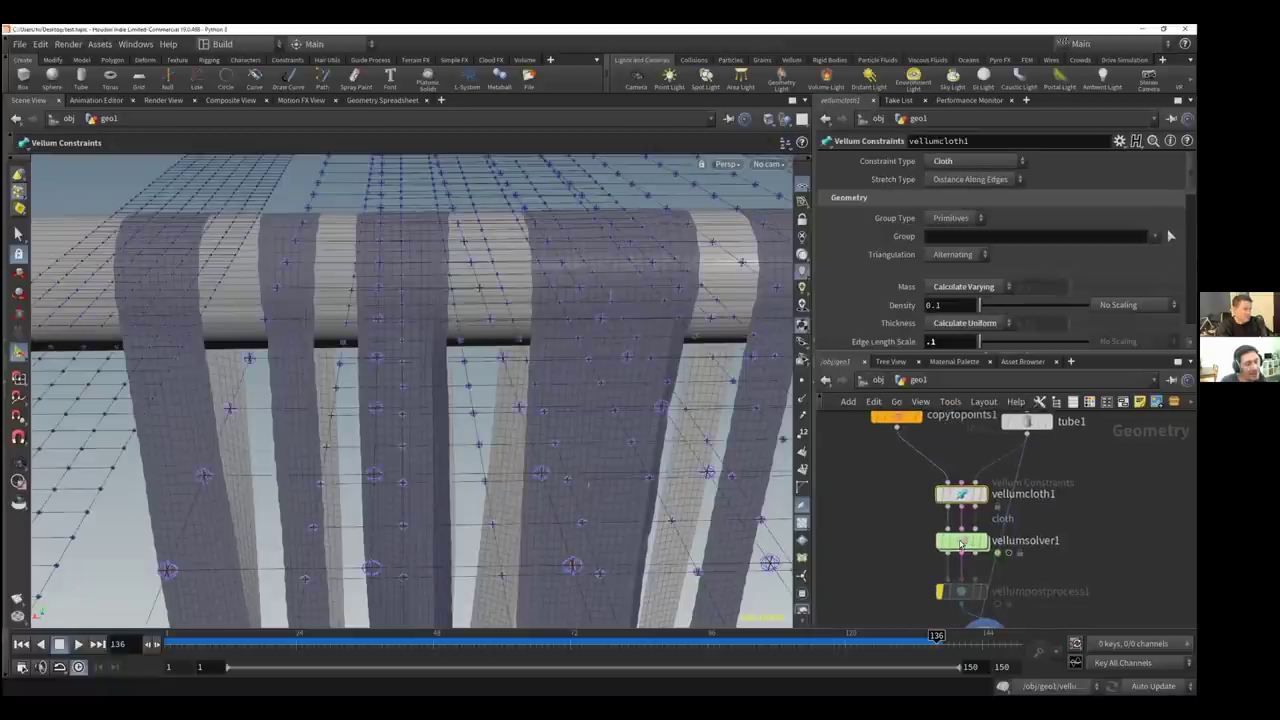
mouse_move(961, 543)
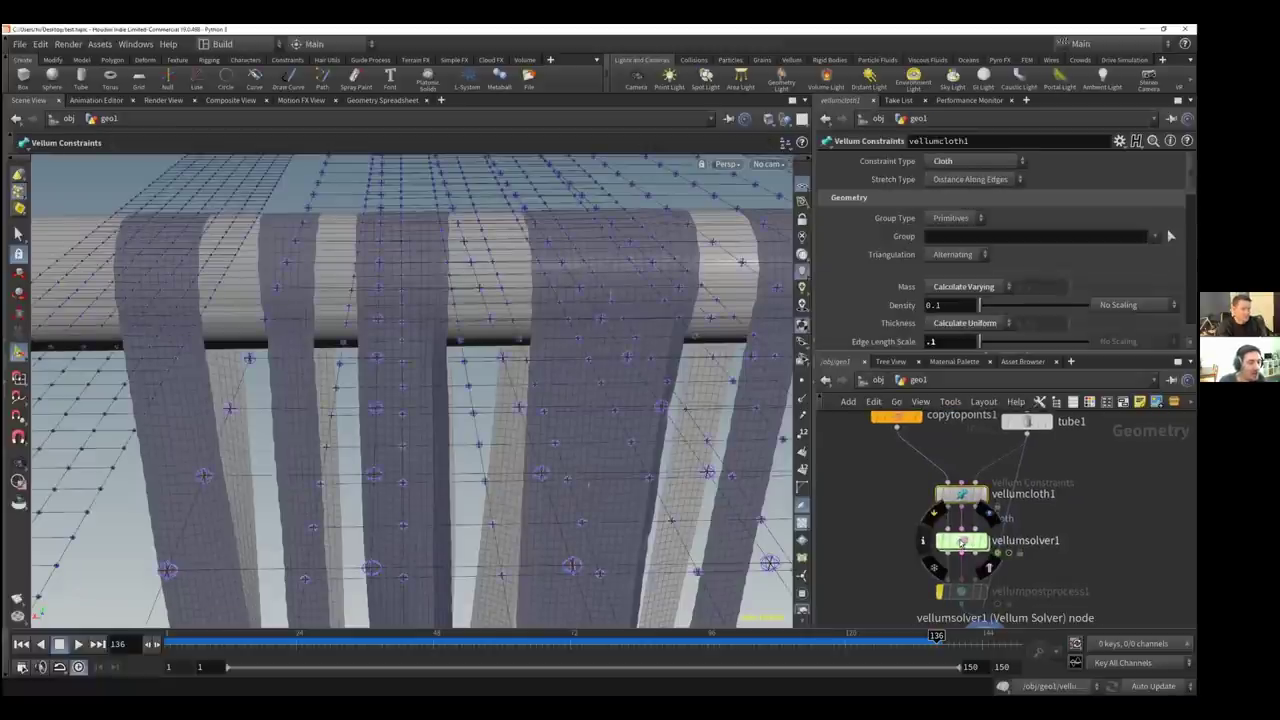
left_click(962, 543)
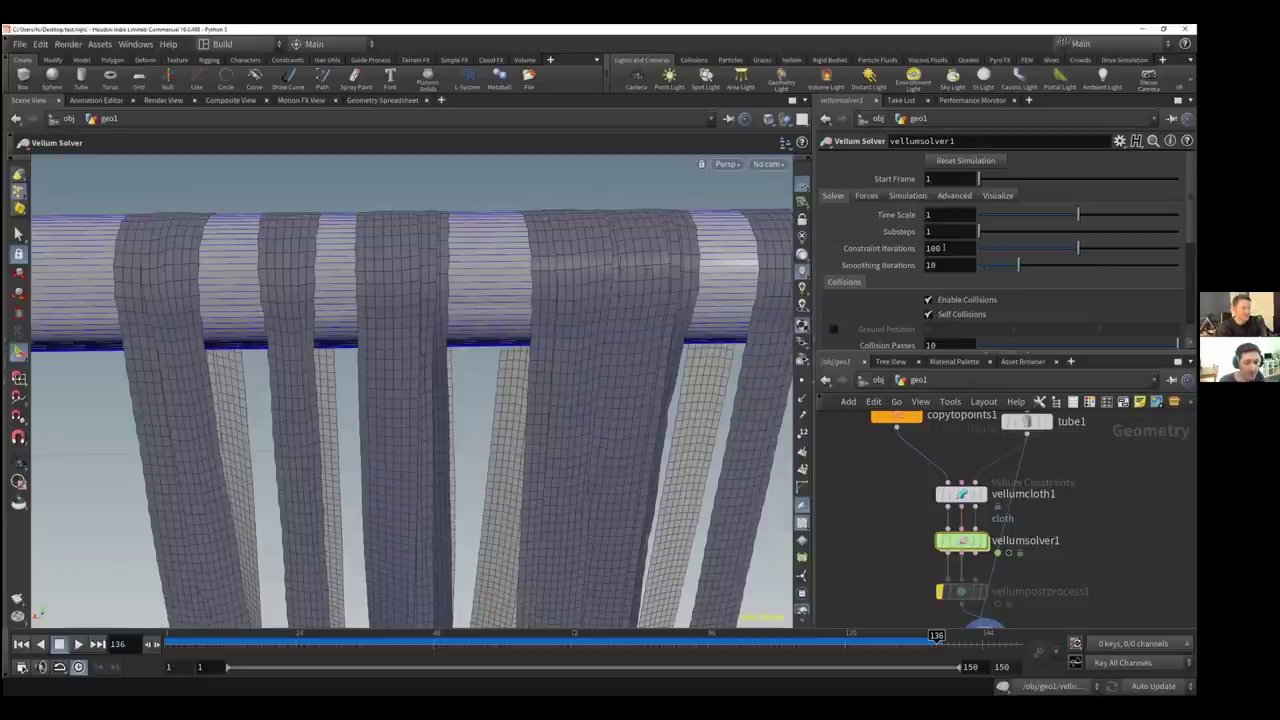
Try 256 Constraint Iterations on vellumsolver1, replay the simulation from frame 1 past frame 31 and return to the start
double_click(943, 248)
type("256")
key("Return")
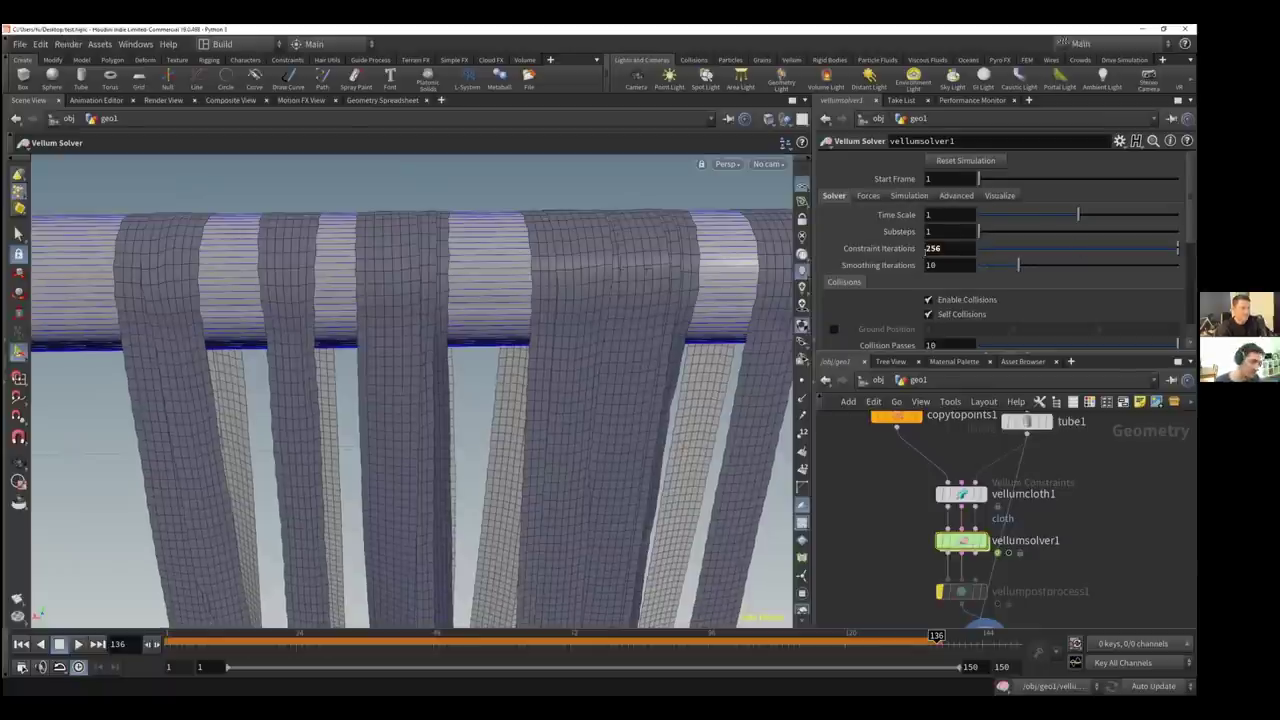
left_click(21, 644)
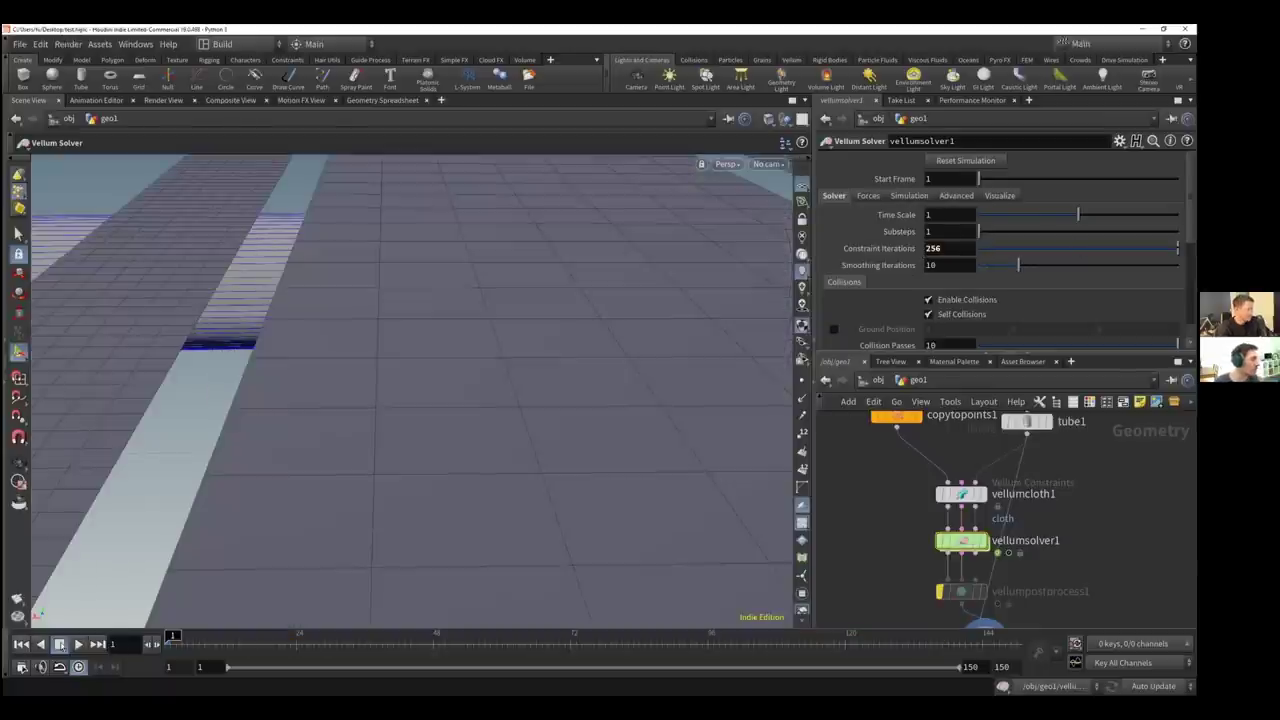
left_click(78, 645)
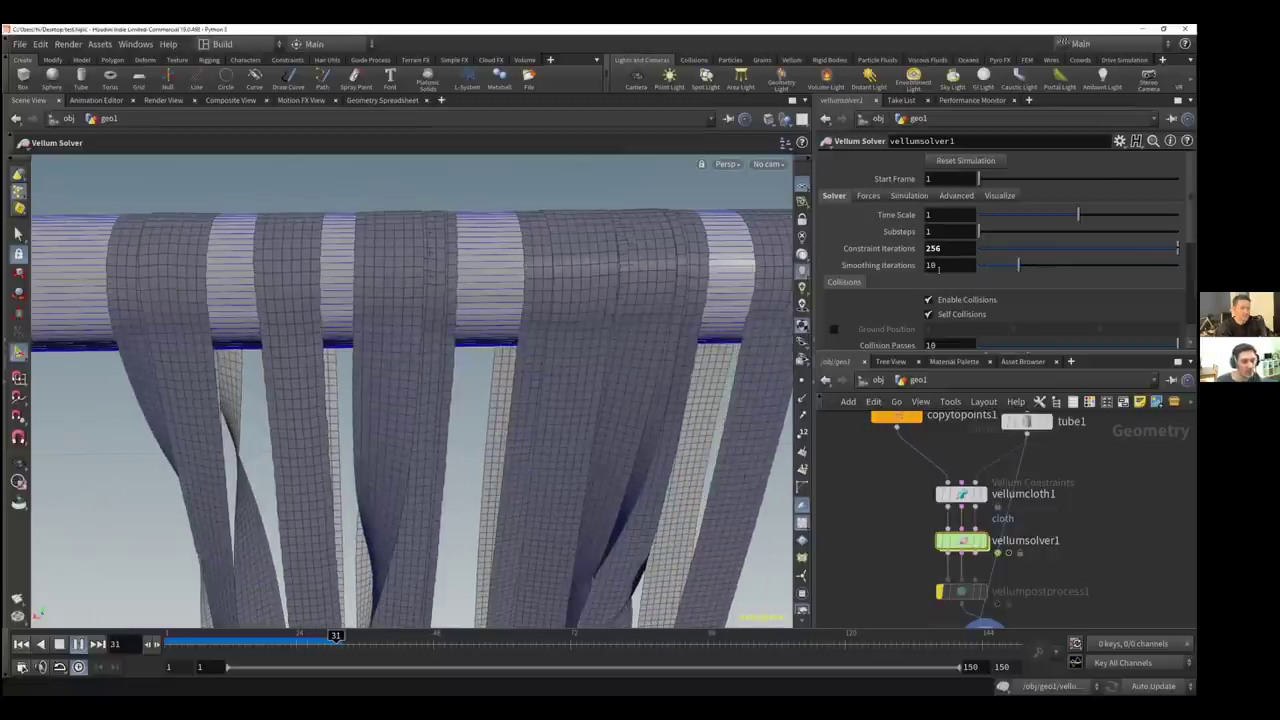
key("ctrl+Up")
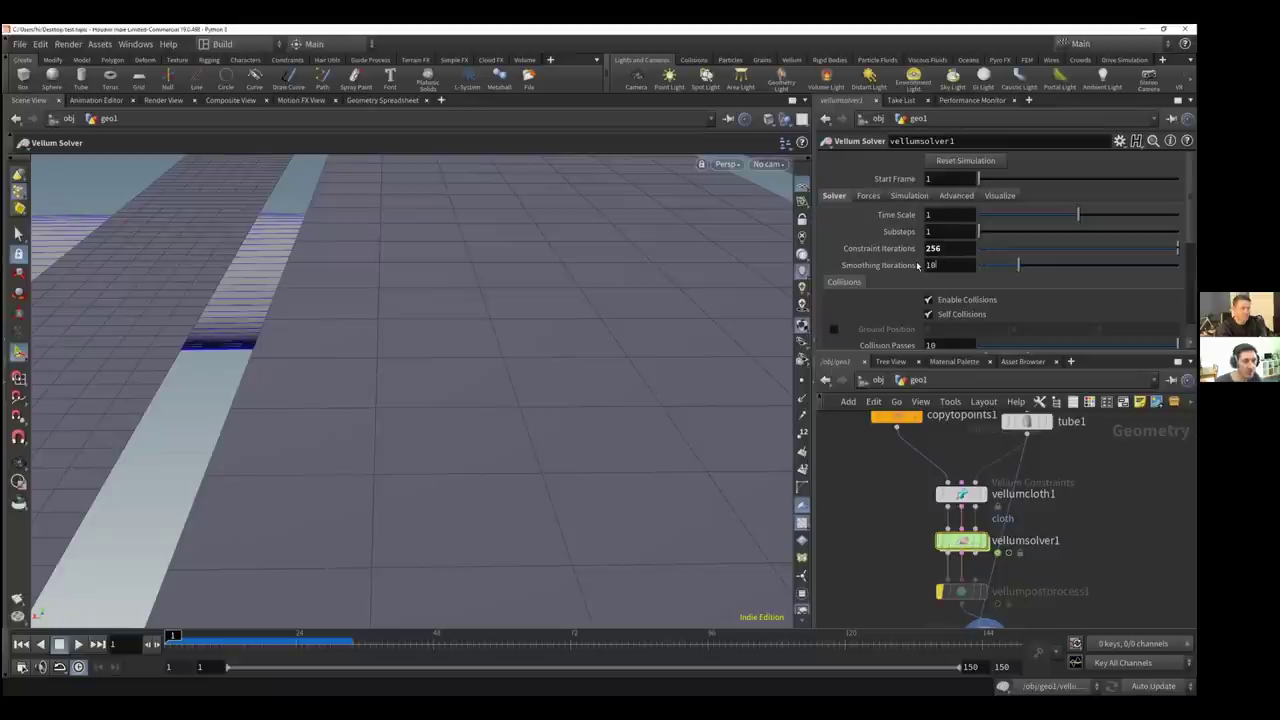
Set vellumsolver1's Constraint Iterations to 100 and Substeps to 2, and play the simulation past frame 105 before returning to the start
double_click(934, 249)
type("100")
key("Return")
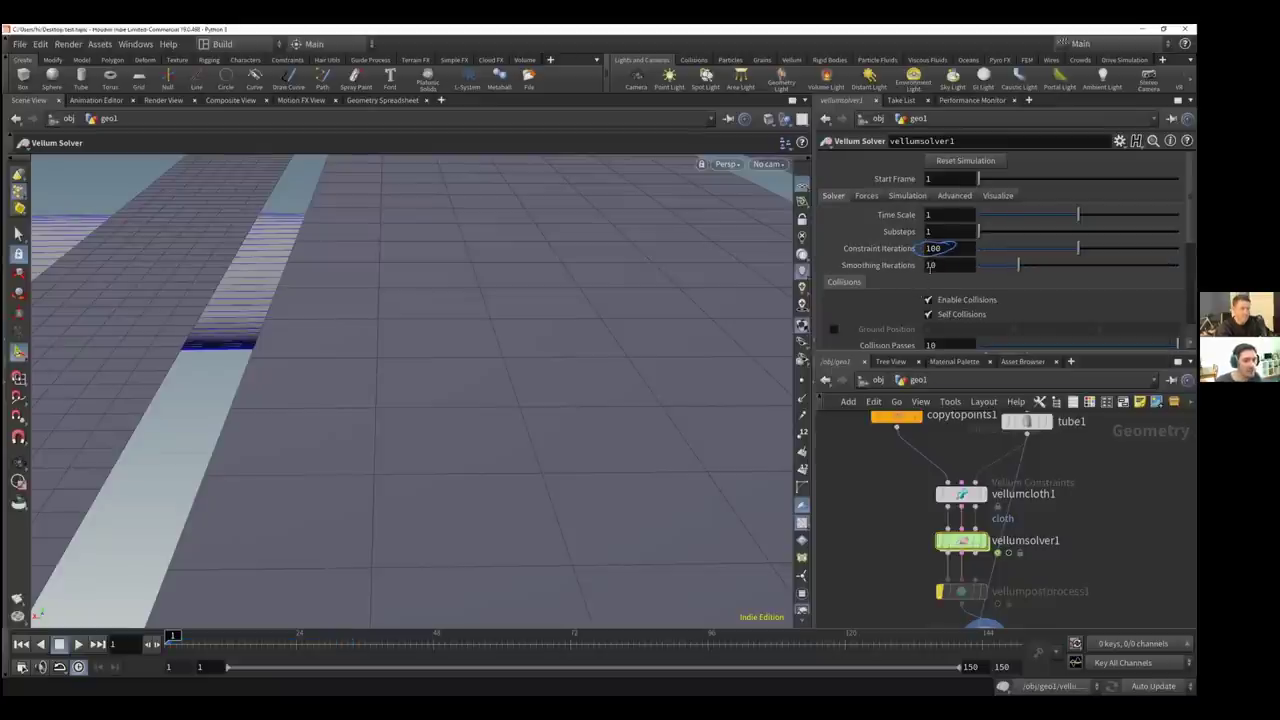
left_click_drag(945, 226, 930, 234)
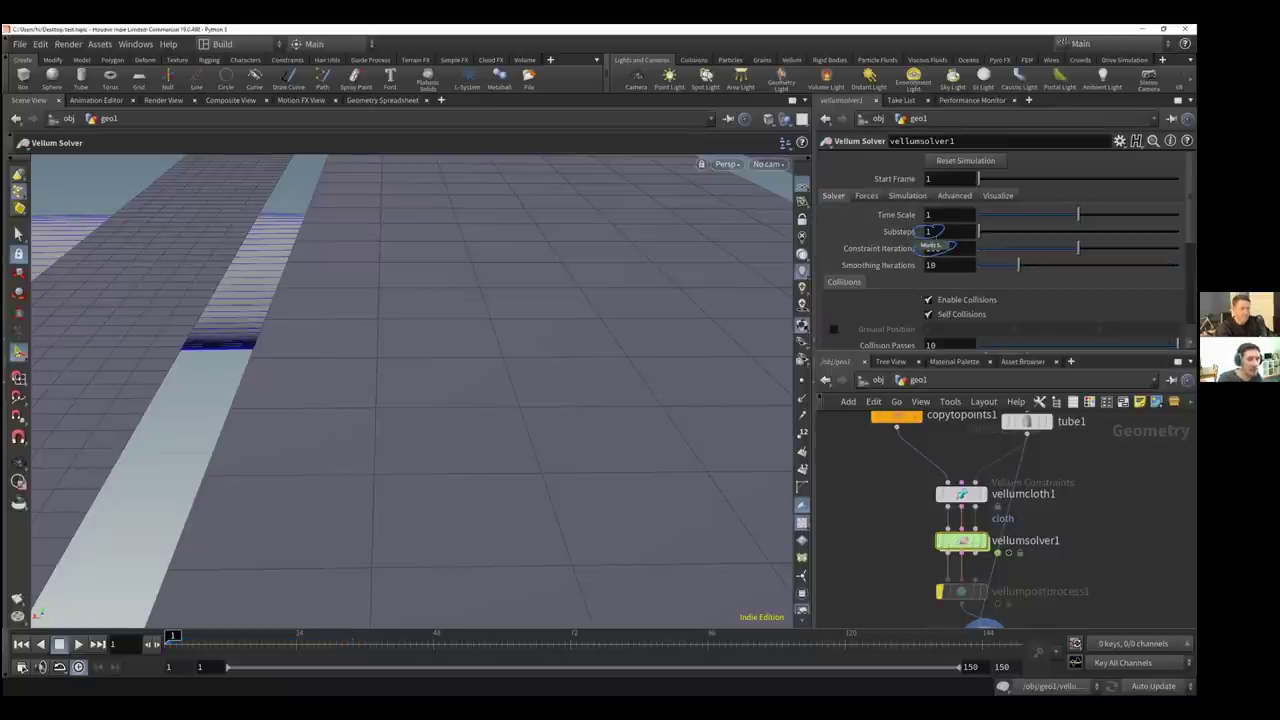
double_click(928, 231)
type("2")
key("Return")
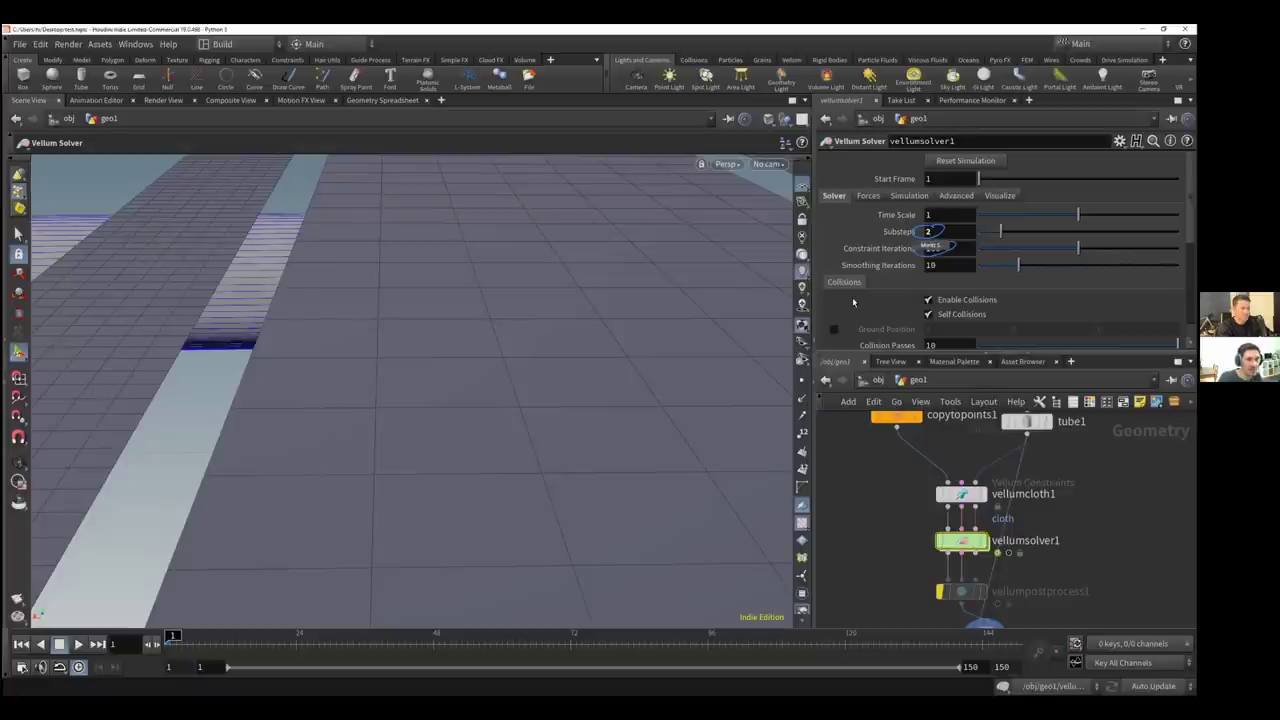
left_click(78, 643)
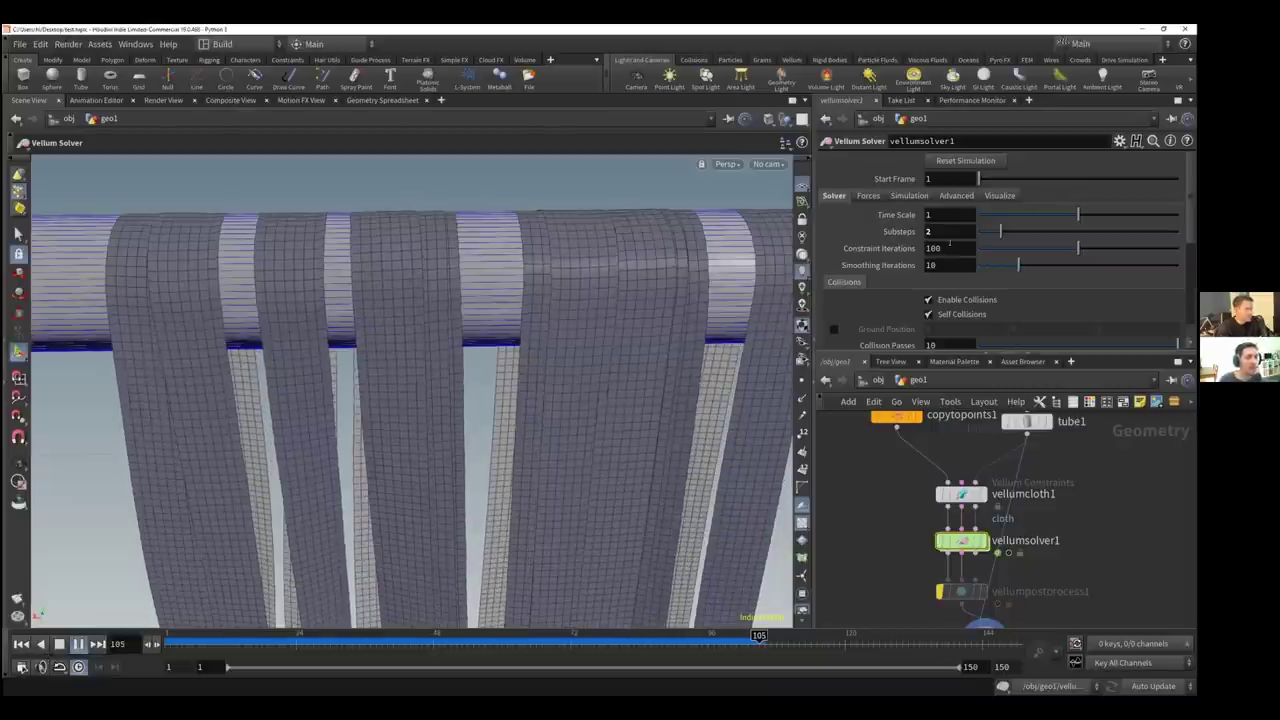
key("ctrl+Up")
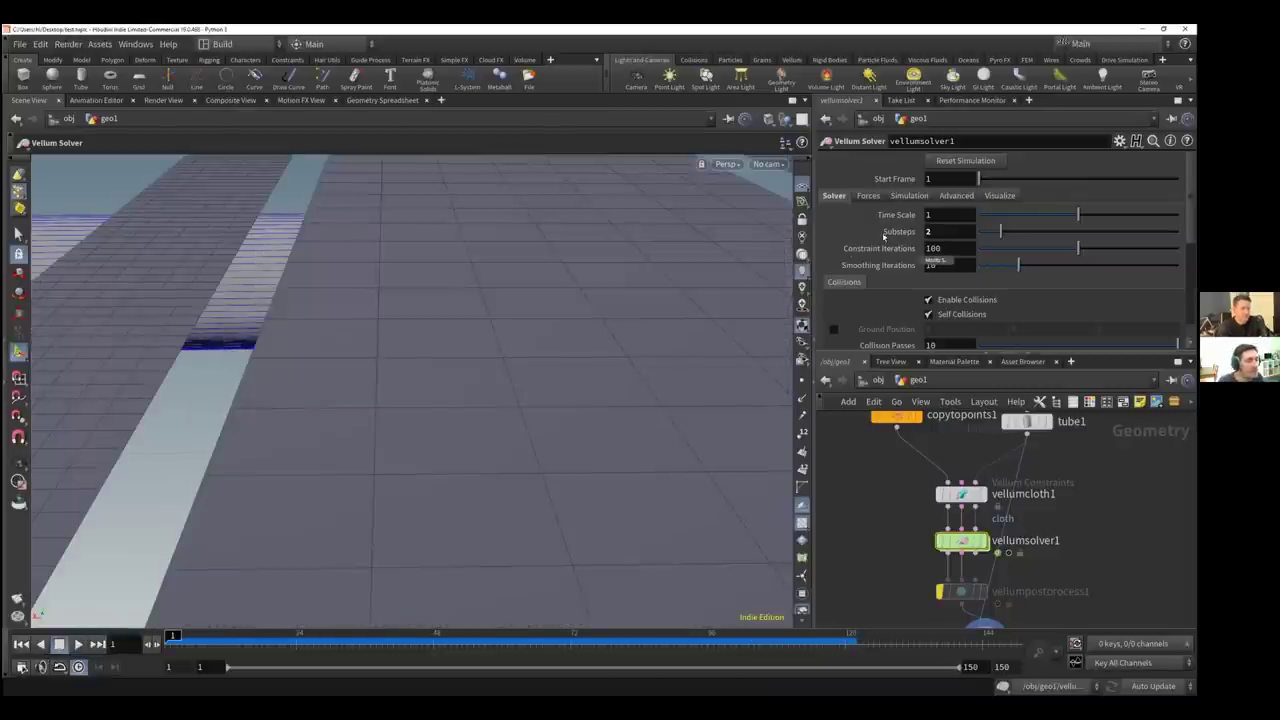
Set vellumsolver1's Constraint Iterations to 200 and play the simulation from frame 1
left_click(945, 248)
type("200")
key("Return")
left_click(78, 643)
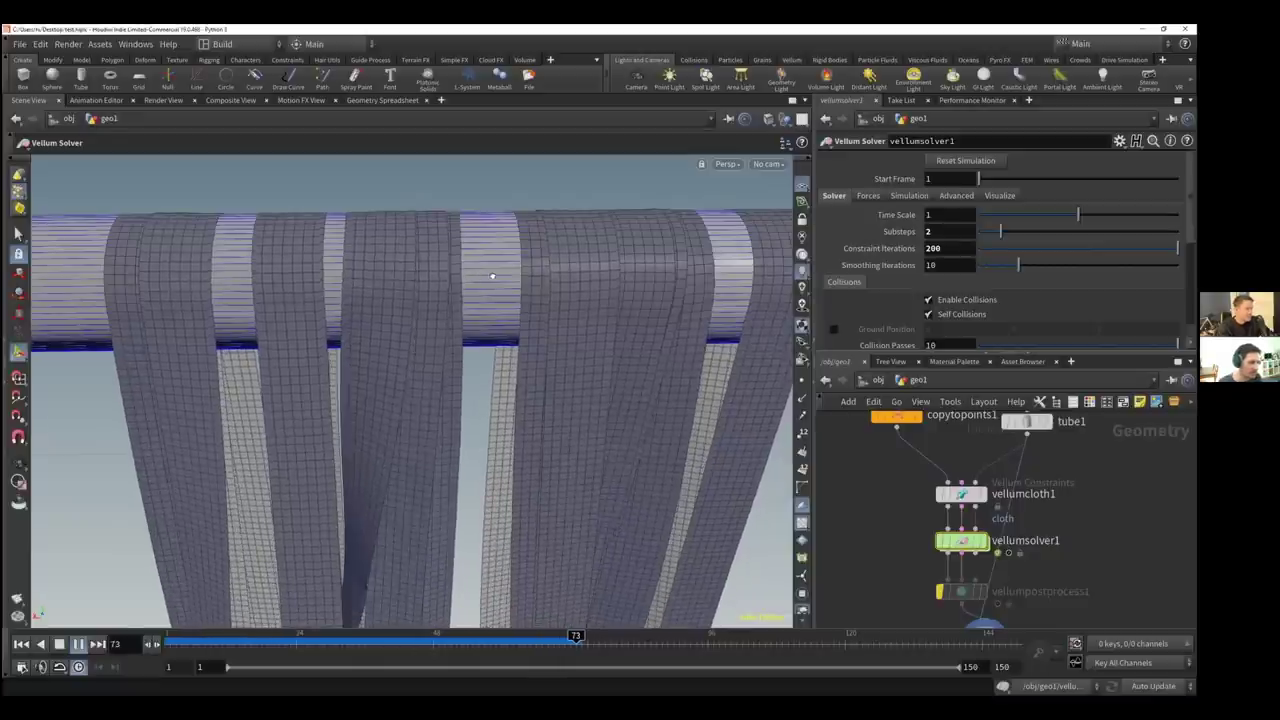
Stop the simulation at frame 75, examine the whole set of hanging strips from several angles, and return to frame 1
scroll(563, 272, "down", 5)
mouse_move(563, 272)
left_mouse_down("alt")
mouse_move(297, 296)
mouse_move(577, 252)
left_mouse_up("alt")
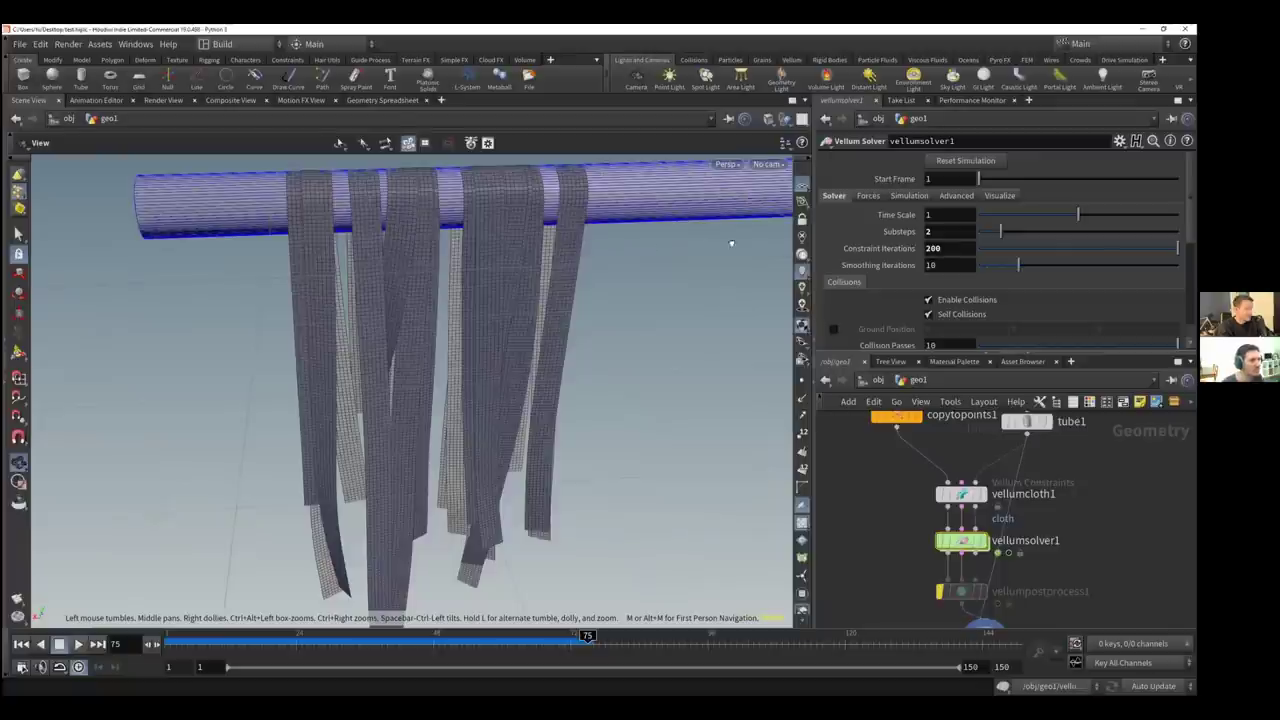
left_click_drag(731, 243, 646, 285)
left_click_drag(472, 273, 590, 282)
left_click_drag(487, 294, 485, 293)
key("Return")
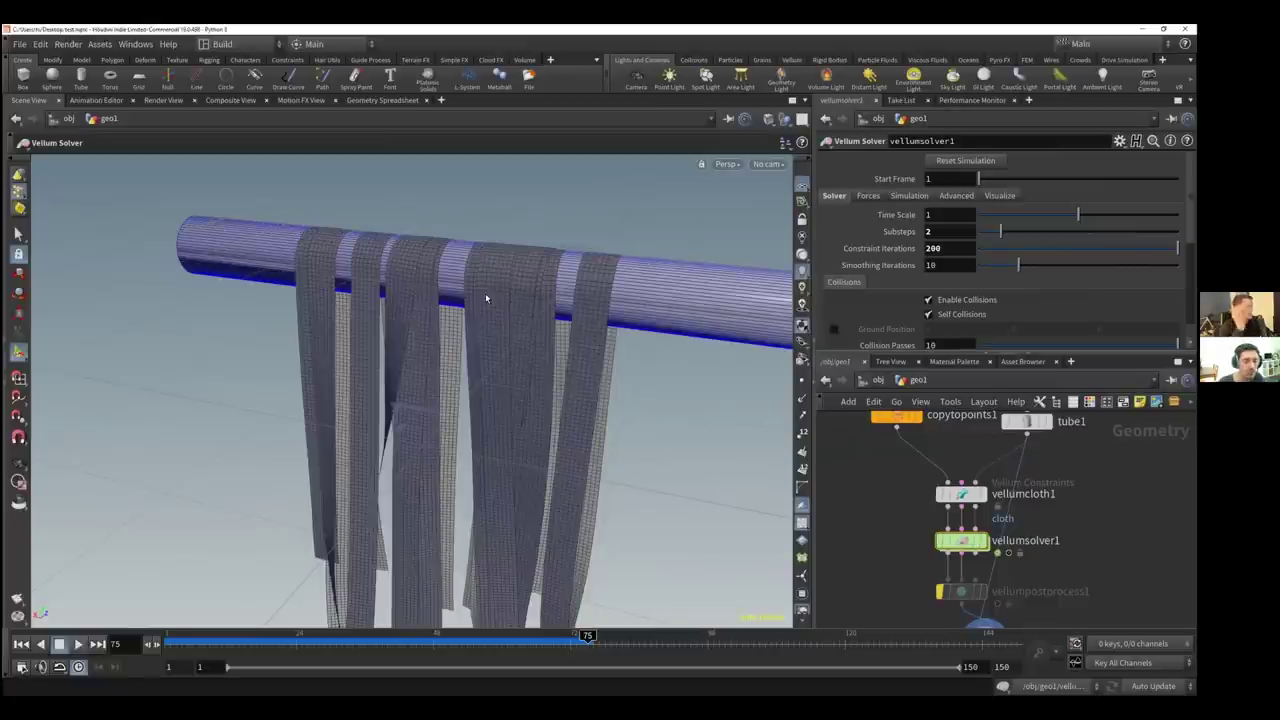
left_click(21, 645)
Duplicate attribrandomize2, the orient randomizer, and insert the copy between it and copytopoints1
middle_click_drag(941, 507, 951, 613)
middle_click_drag(908, 456, 921, 538)
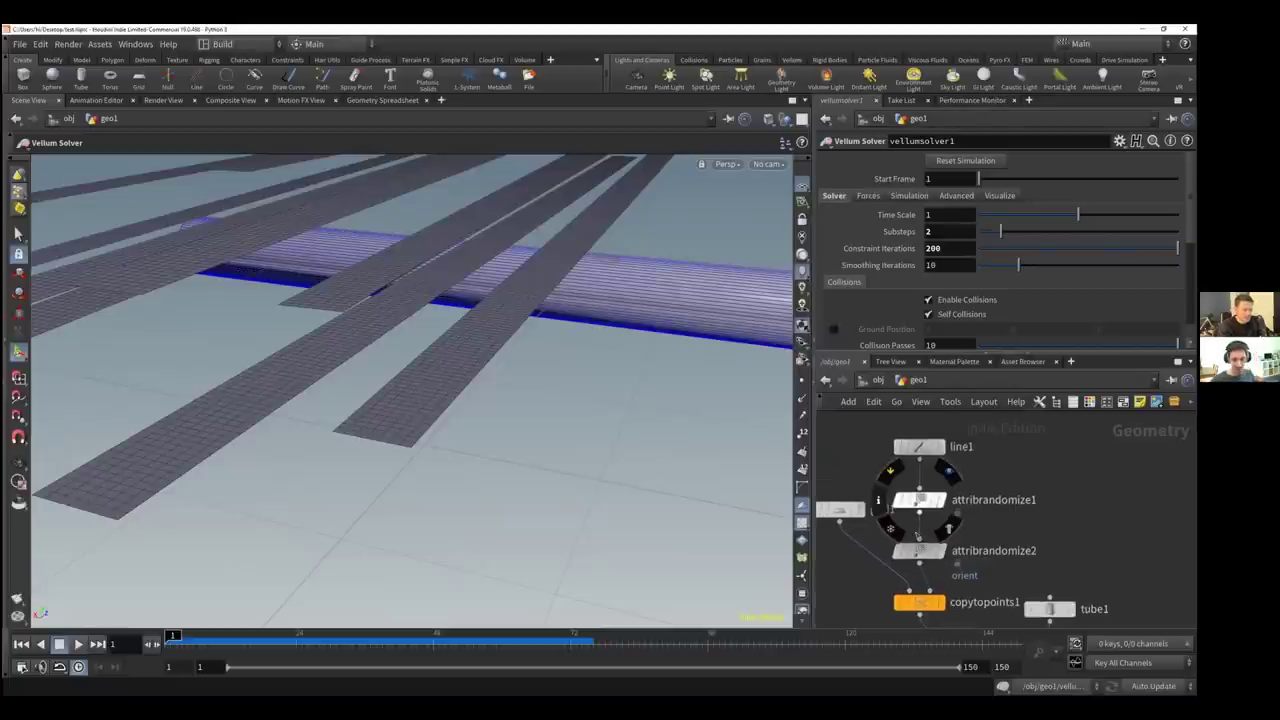
mouse_move(925, 554)
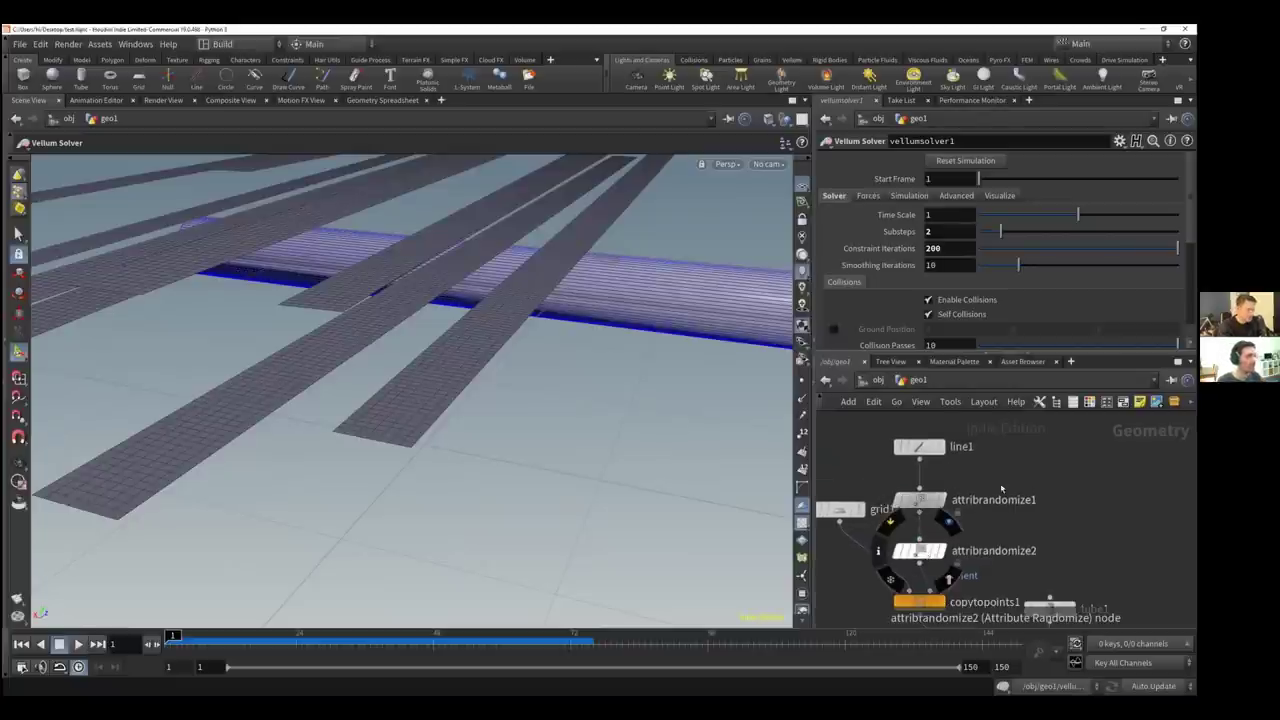
left_click(918, 534)
mouse_move(932, 549)
left_mouse_down()
mouse_move(941, 517)
mouse_move(925, 514)
mouse_move(924, 553)
left_mouse_up()
left_click(922, 519)
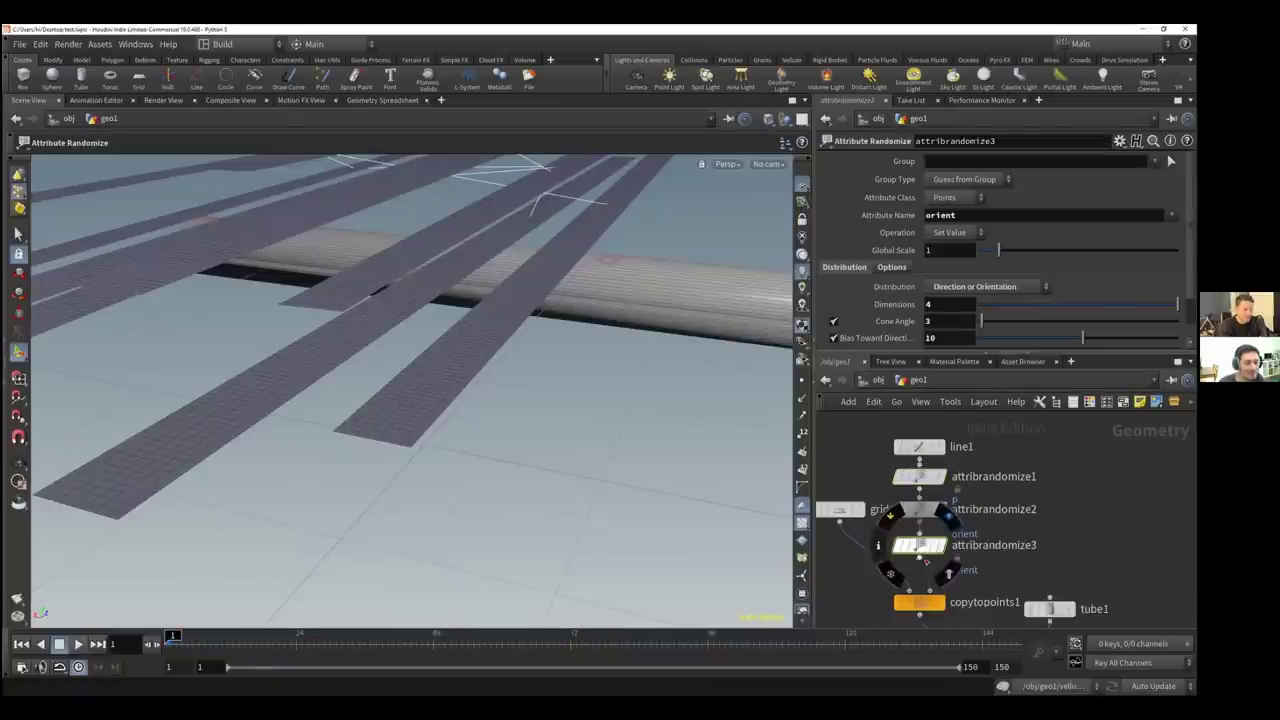
left_click(925, 553)
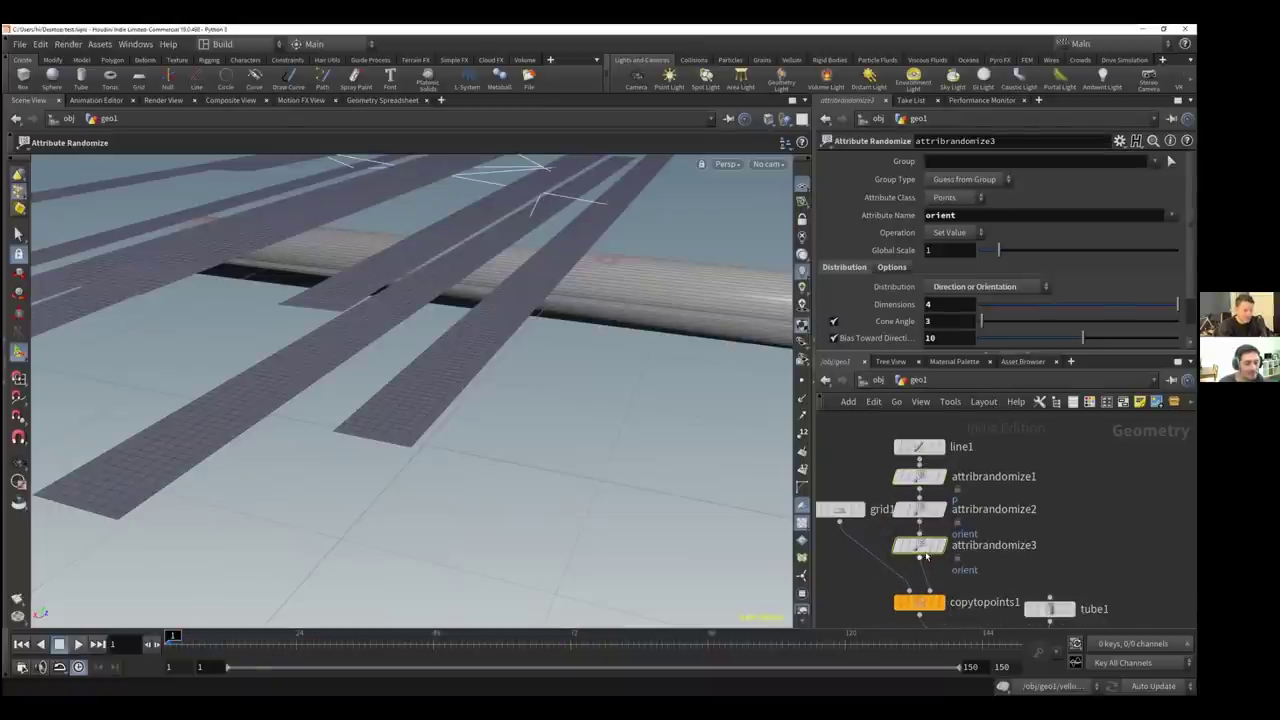
left_click_drag(919, 546, 926, 554)
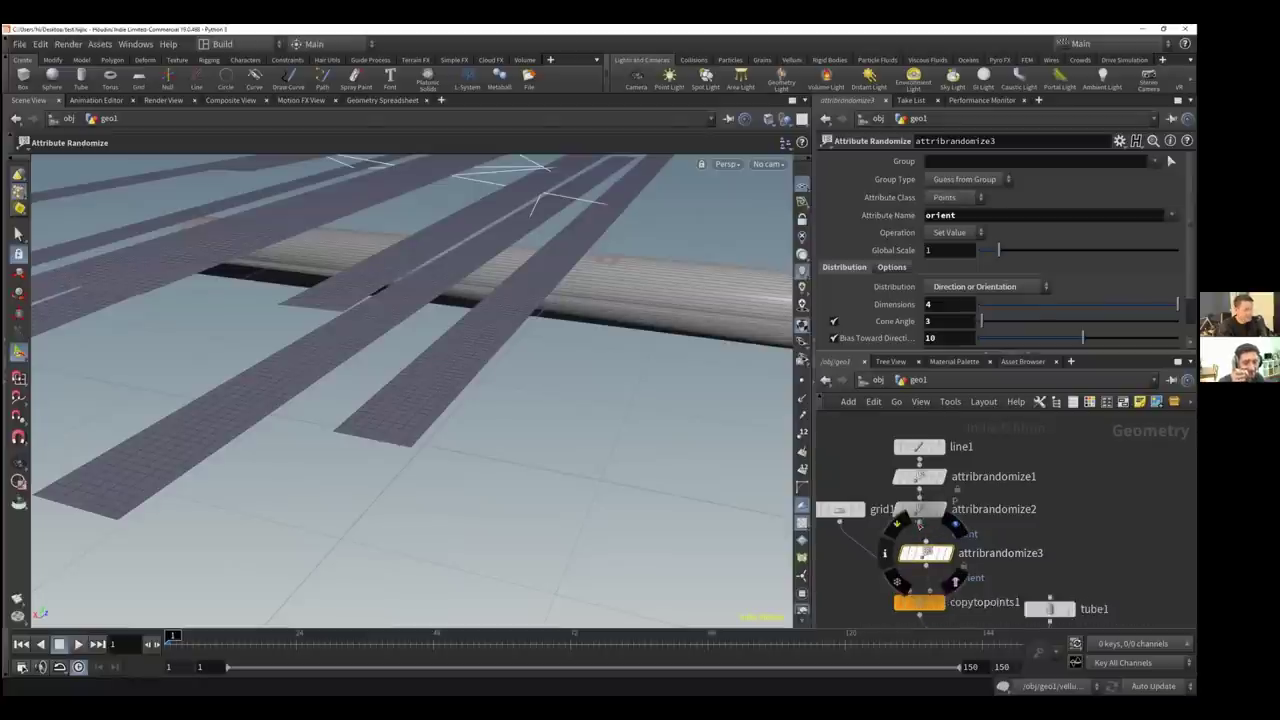
Set attribrandomize3's Attribute Name to pscale and its Distribution to Uniform (Continuous)
mouse_move(928, 510)
left_mouse_down()
mouse_move(947, 524)
mouse_move(935, 517)
left_mouse_up()
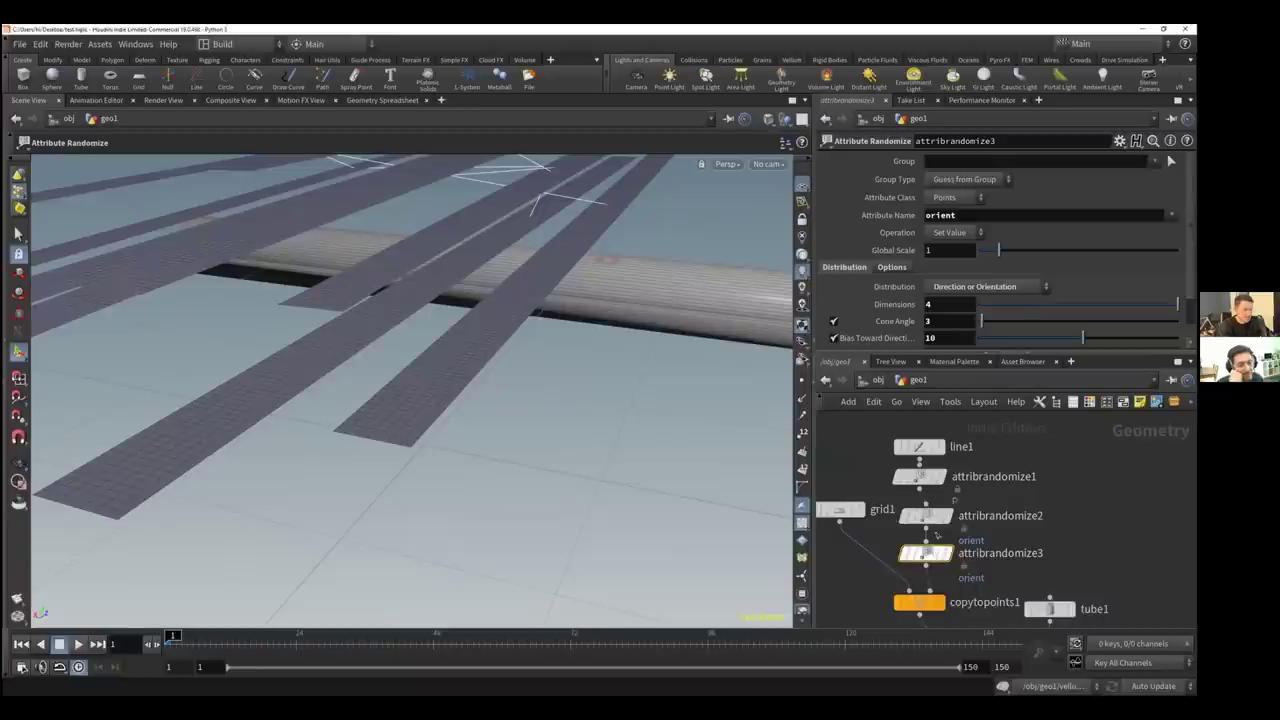
left_click_drag(958, 214, 899, 217)
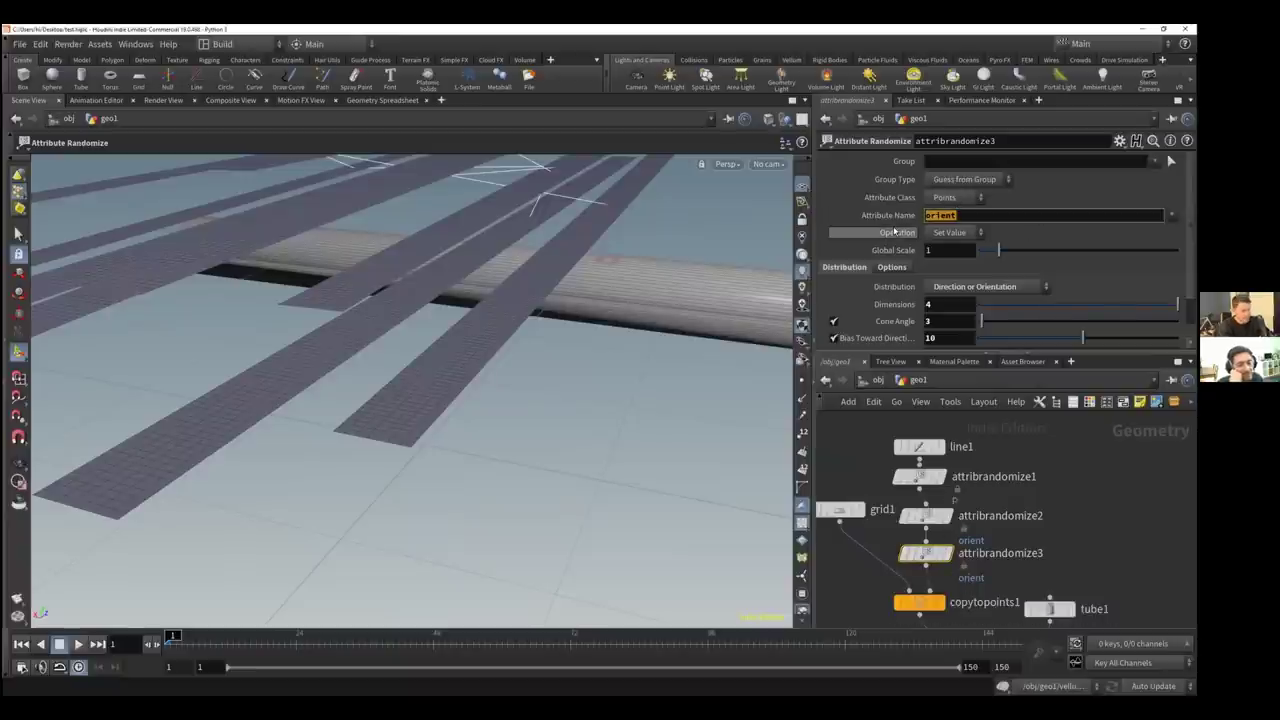
type("pscale")
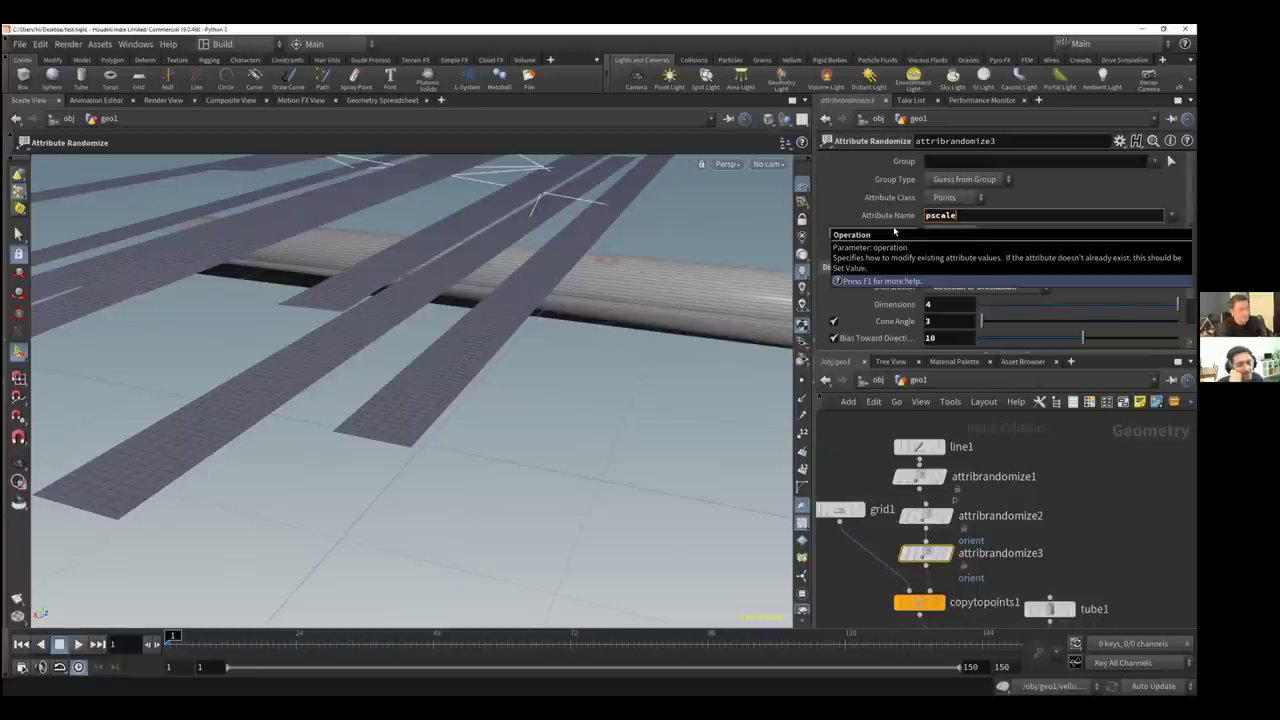
left_click(840, 211)
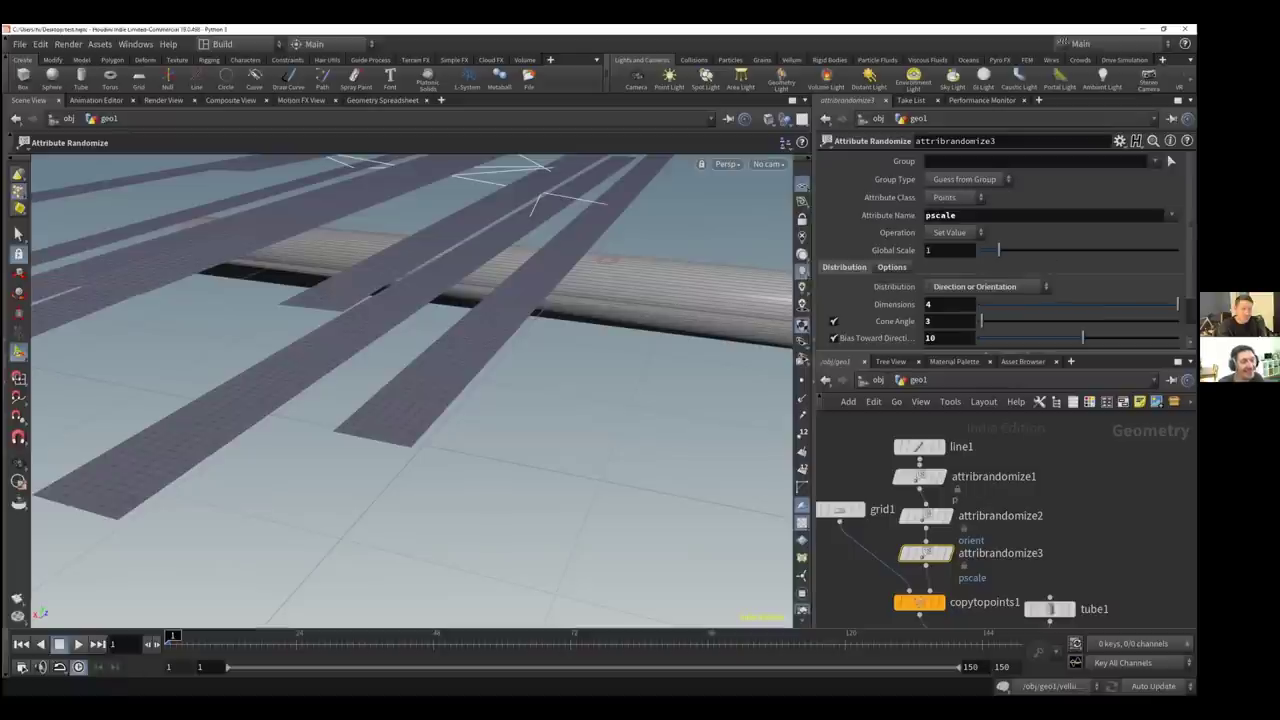
scroll(1171, 160, "down", 1)
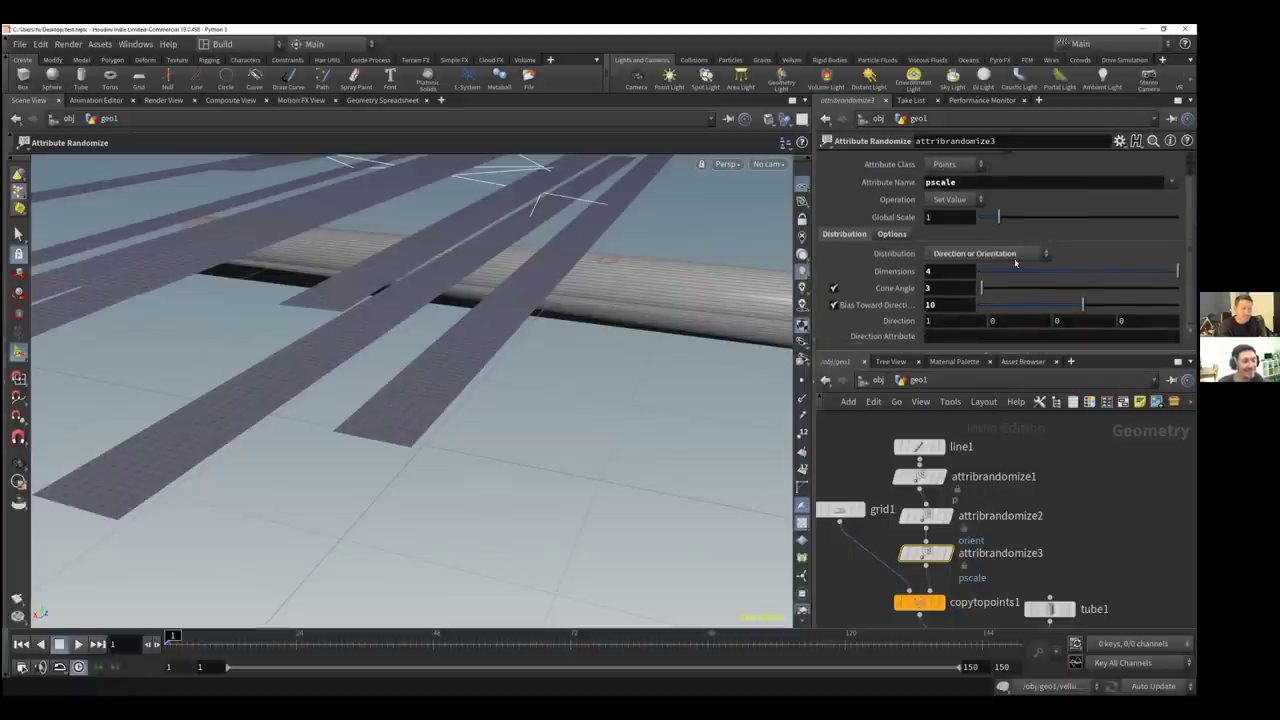
left_click(1014, 256)
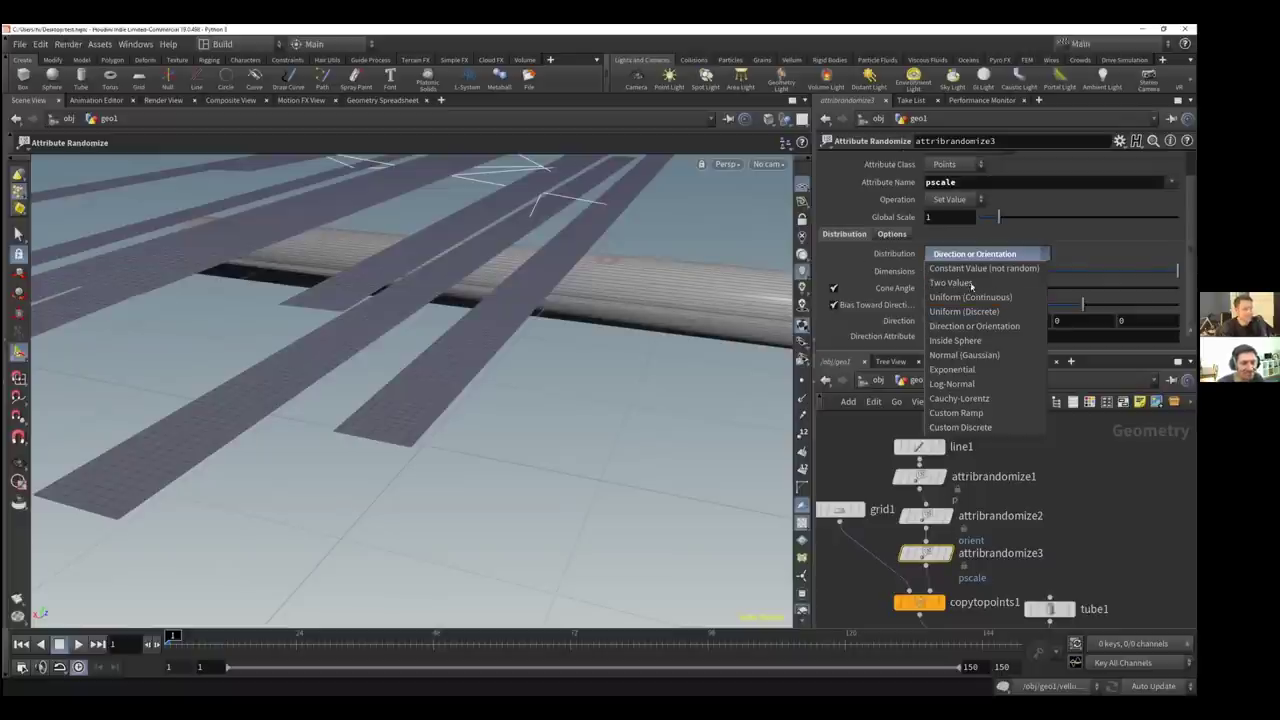
left_click(980, 302)
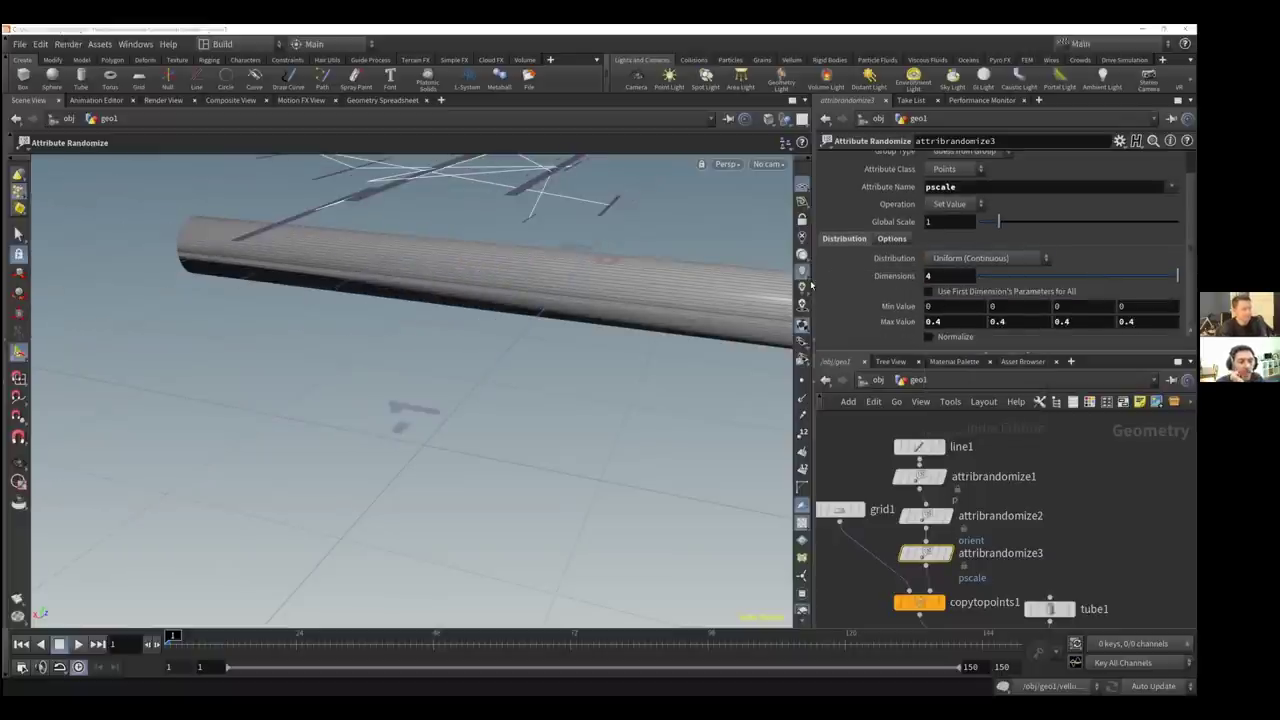
Set all four Max Value components of attribrandomize3 to 1
left_click_drag(950, 321, 920, 333)
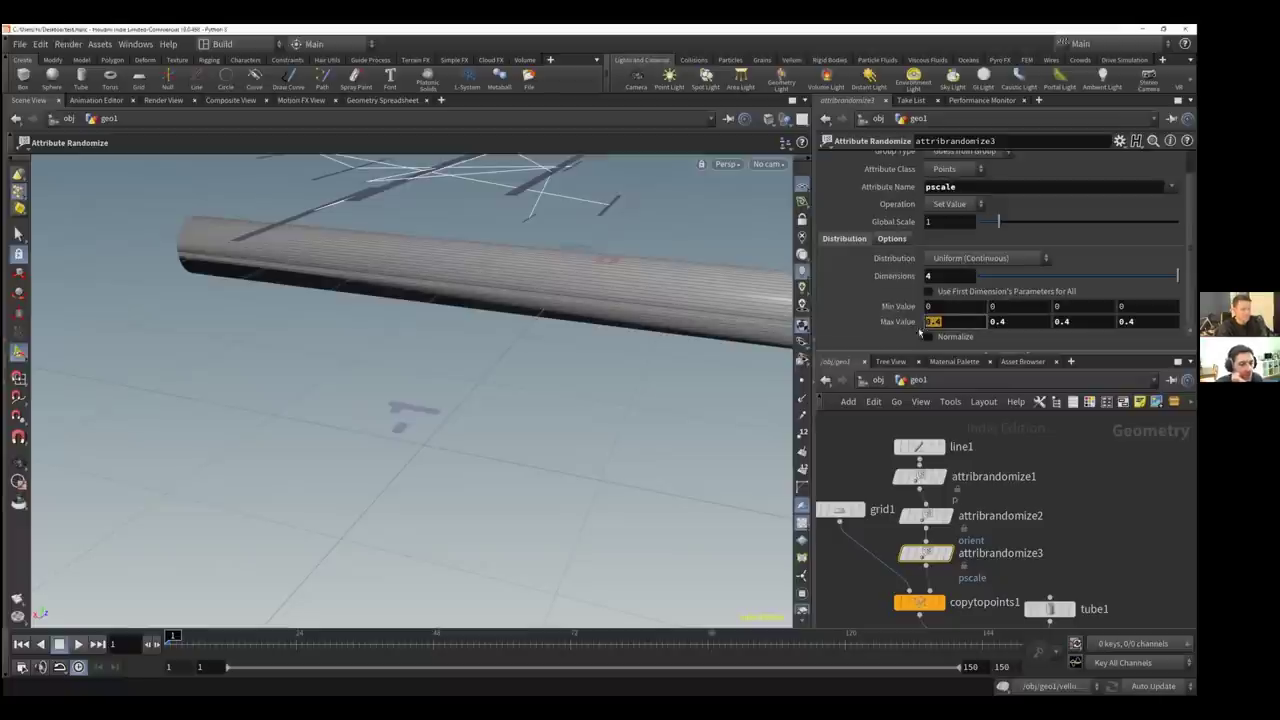
type("1")
key("Tab")
type("1")
key("Tab")
type("1")
key("Tab")
type("1")
left_click(850, 296)
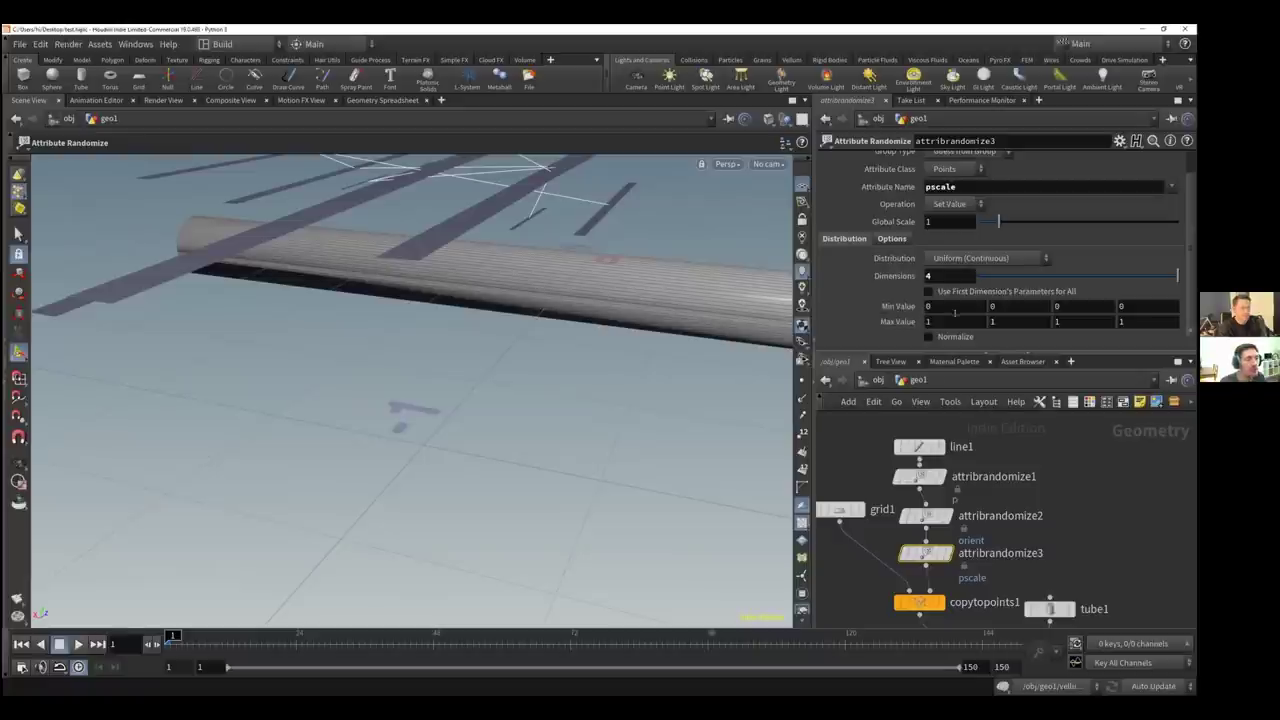
Set attribrandomize3's first Max Value component to 0.5 and its Dimensions to 1
left_click(949, 322)
type(".5")
key("Return")
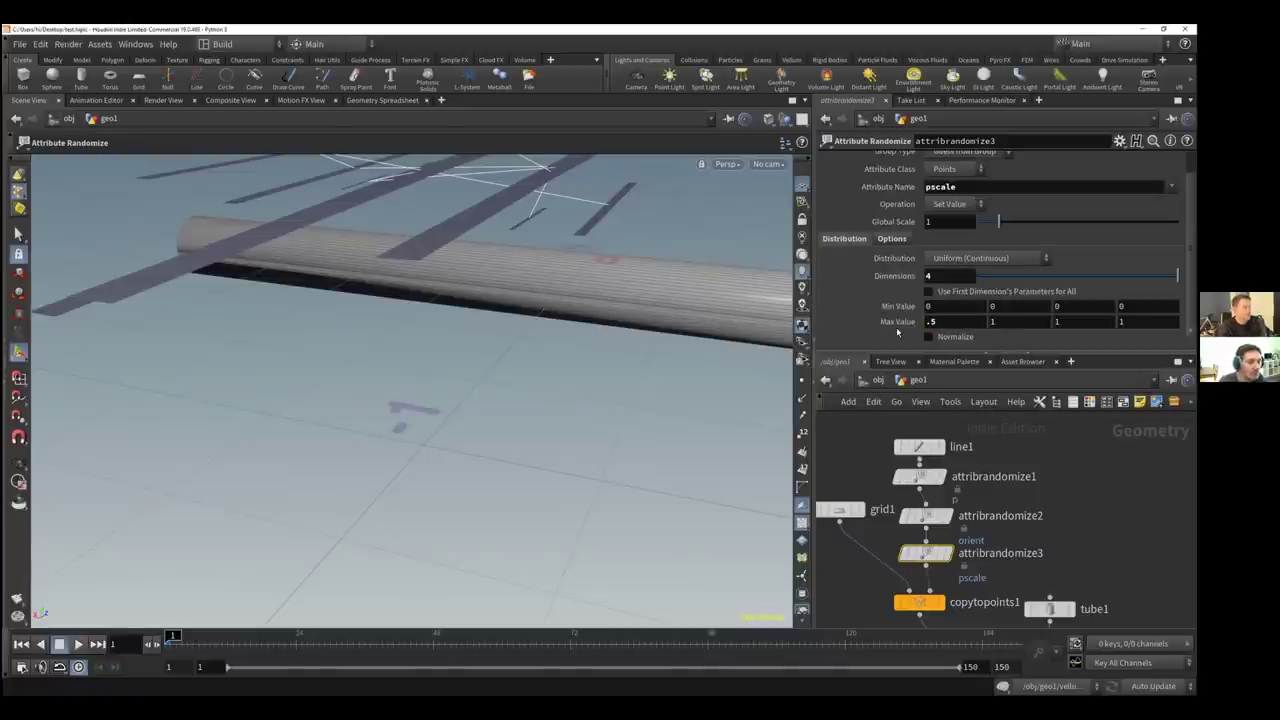
key("Escape")
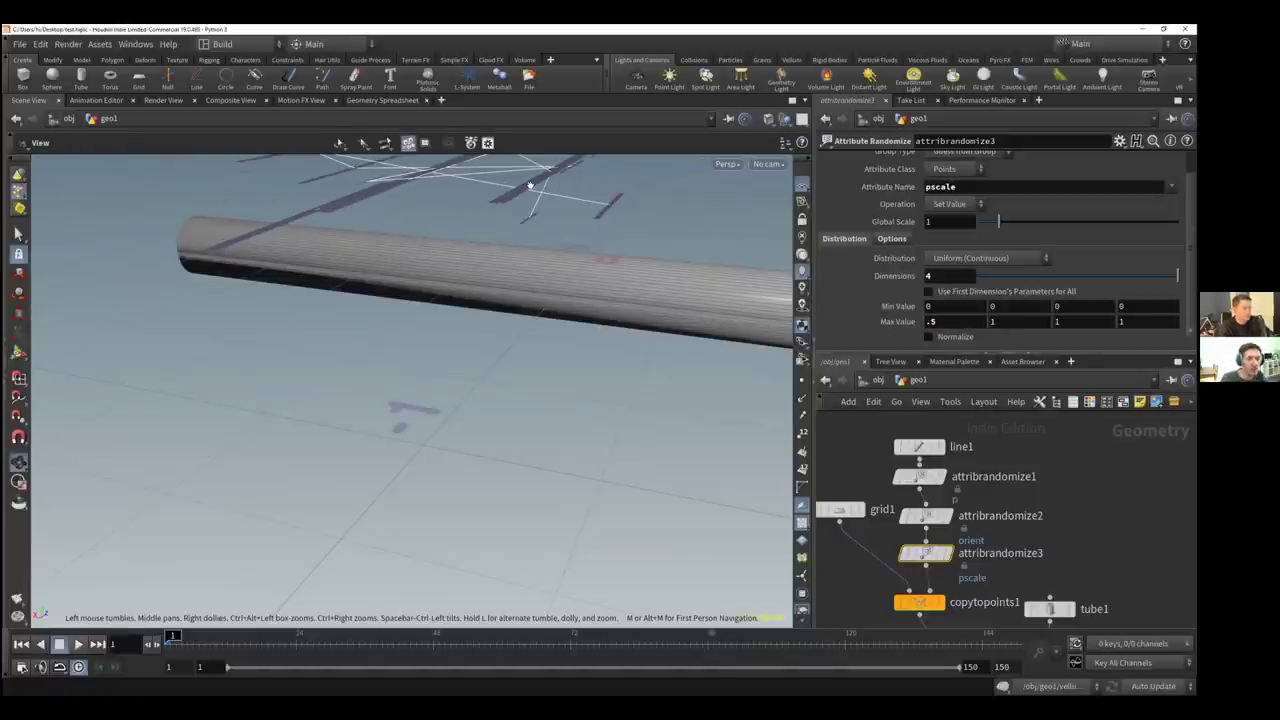
left_click_drag(549, 337, 652, 305)
left_click_drag(910, 278, 907, 337)
scroll(899, 296, "down", 3)
type("0.5")
left_click_drag(595, 401, 597, 403, "alt")
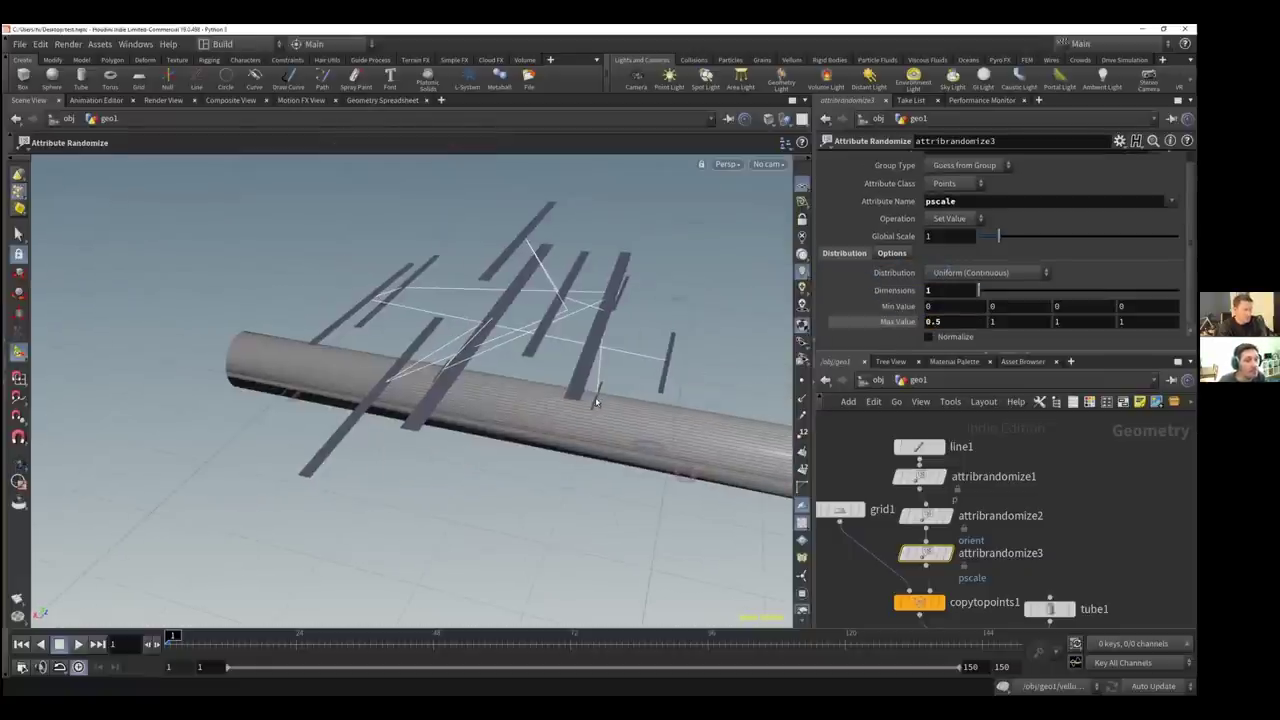
Try a larger first Max Value of 0.9 for the pscale randomization
left_click_drag(958, 323, 855, 318)
type(",95")
key("Return")
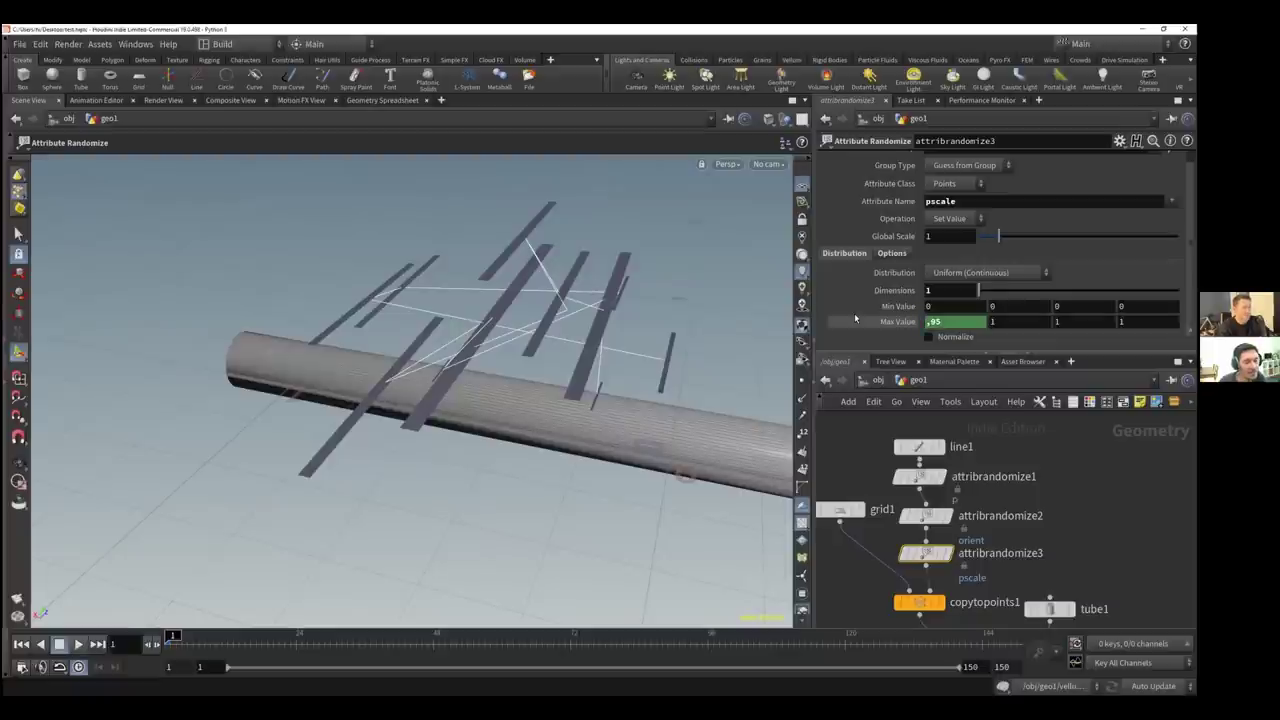
left_click_drag(950, 322, 893, 320)
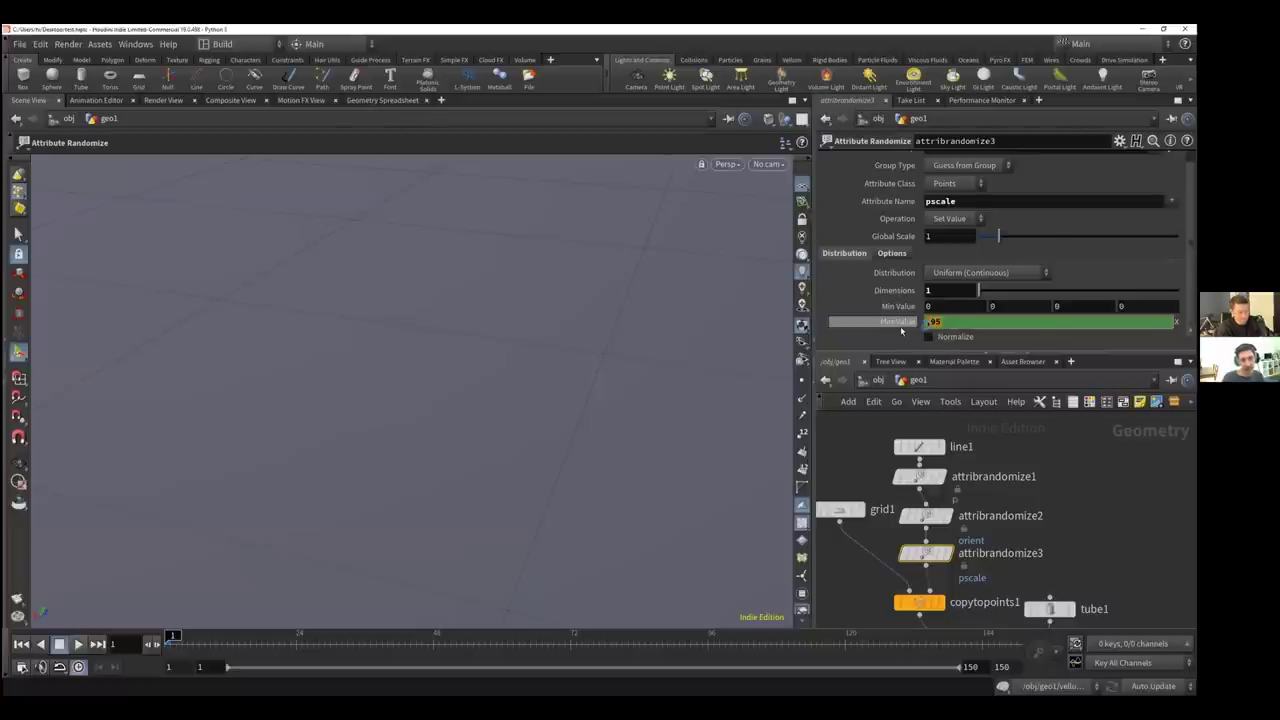
type(".9")
key("Return")
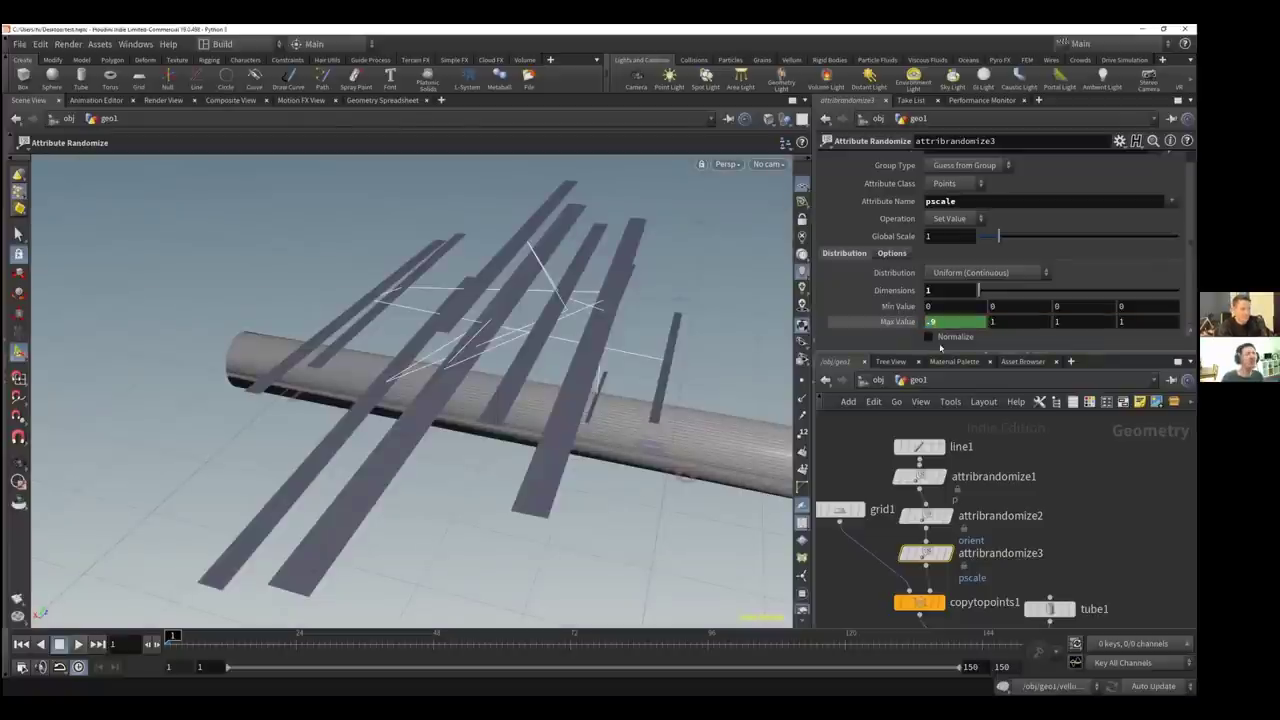
left_click_drag(945, 322, 824, 324)
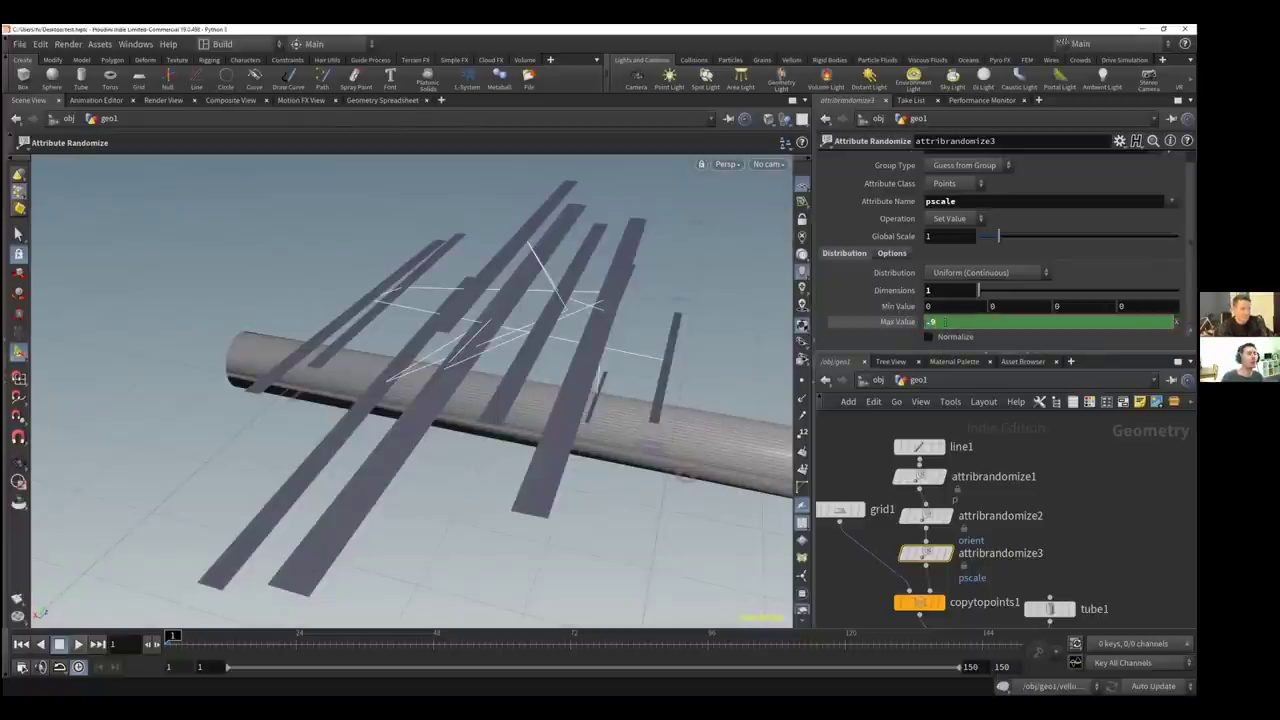
left_click(854, 318)
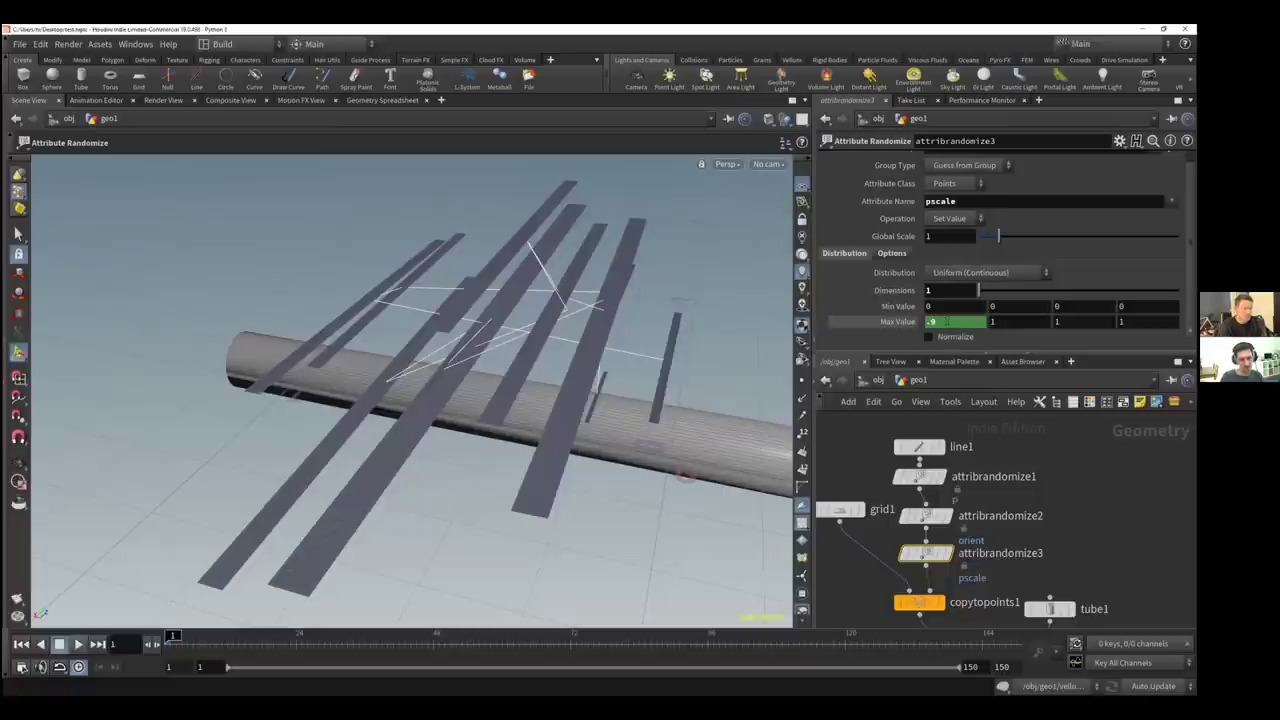
left_click(889, 326)
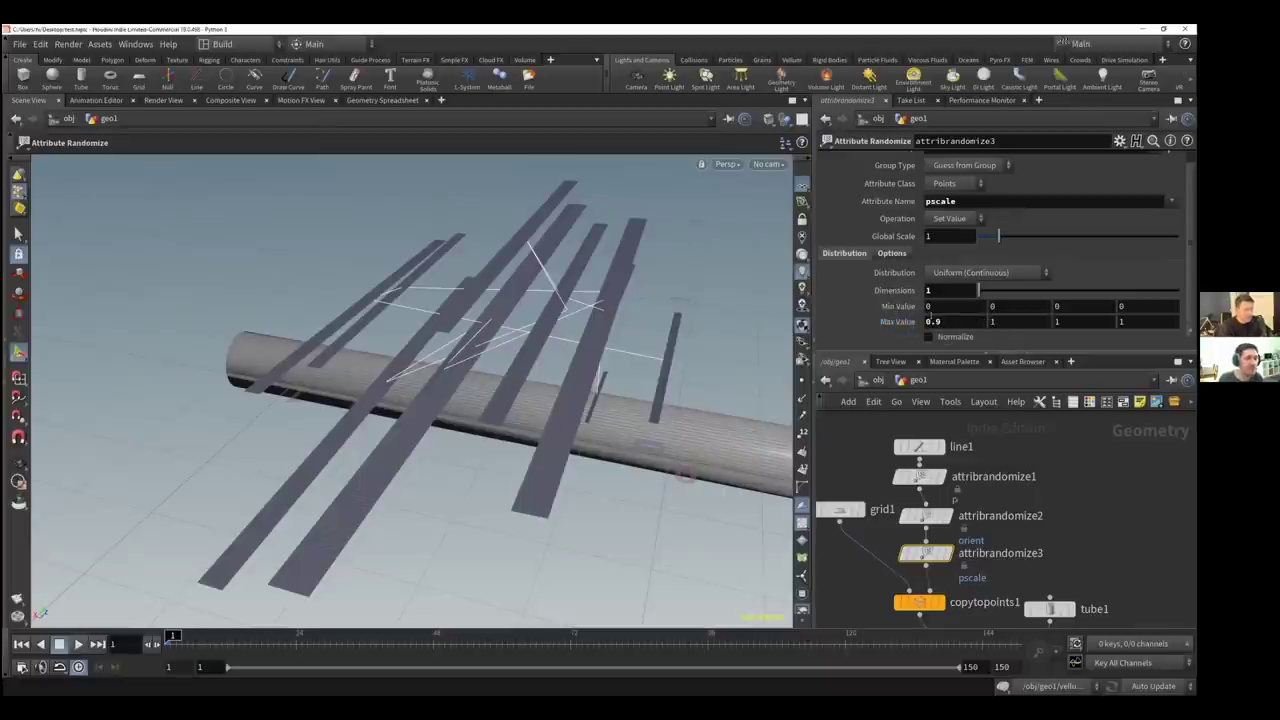
Try a first Min Value of 1 for the pscale randomization
left_click_drag(589, 371, 748, 362, "alt")
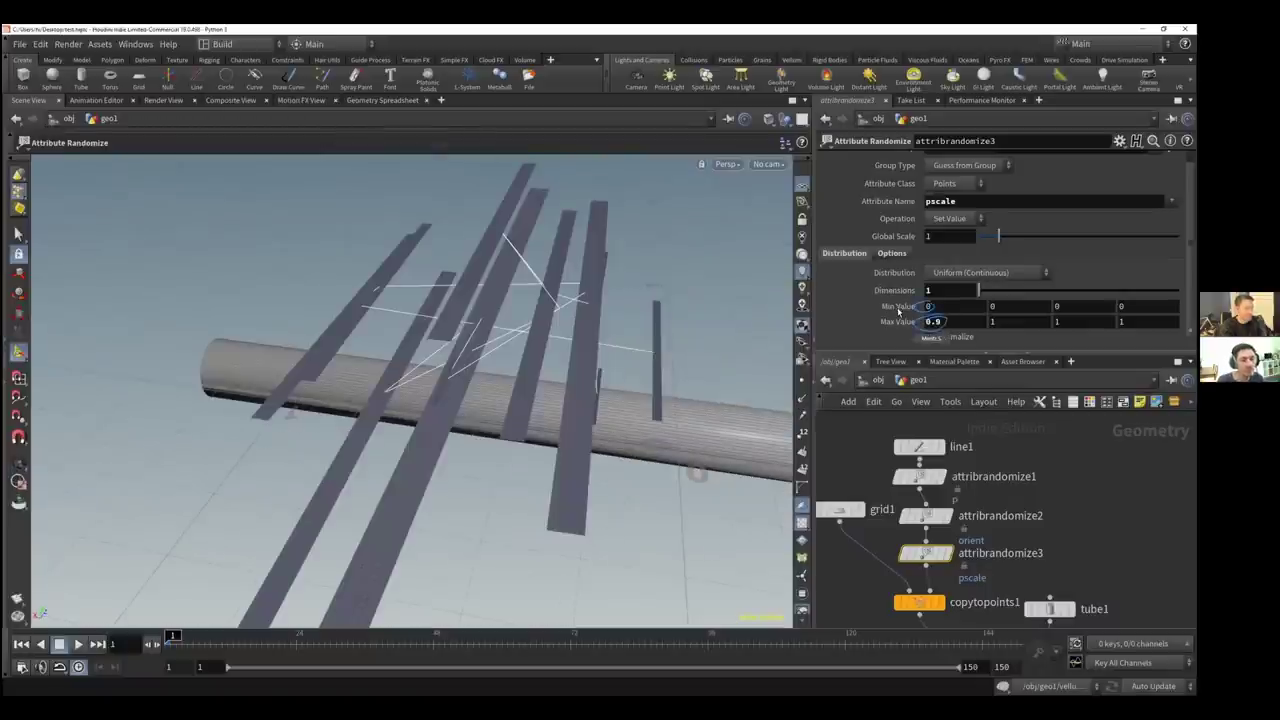
left_click(930, 306)
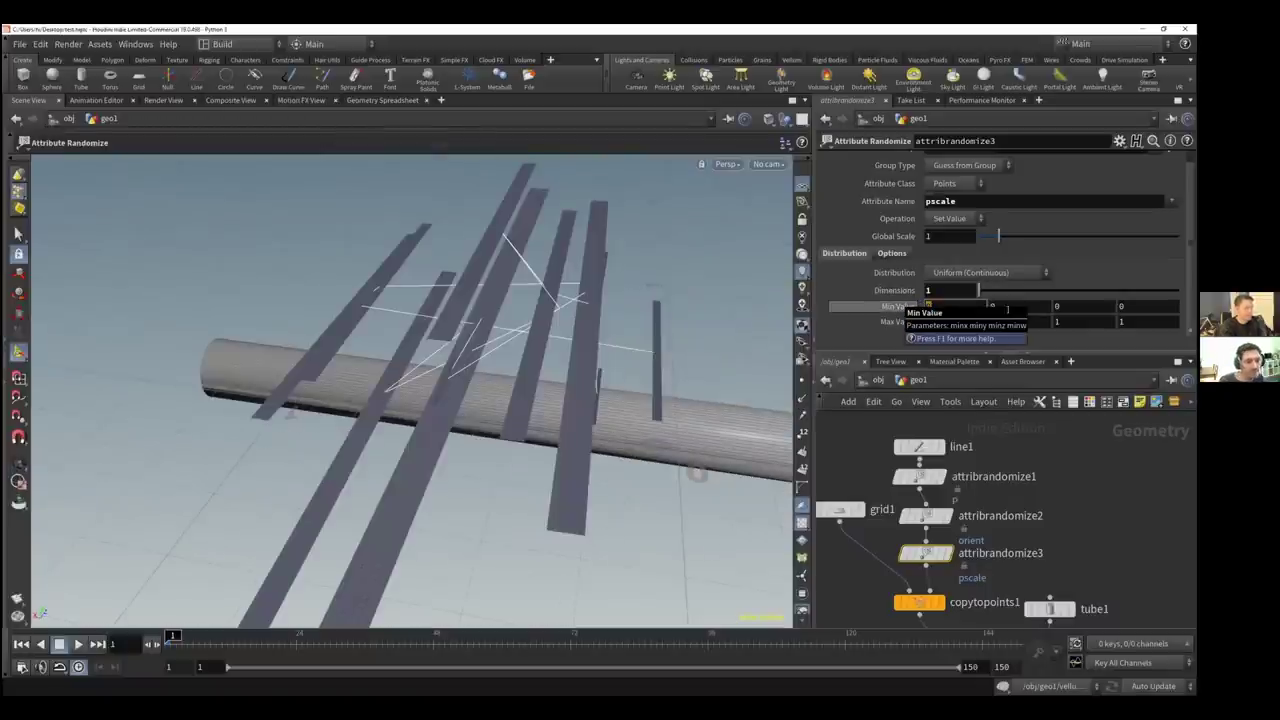
type("1")
key("Return")
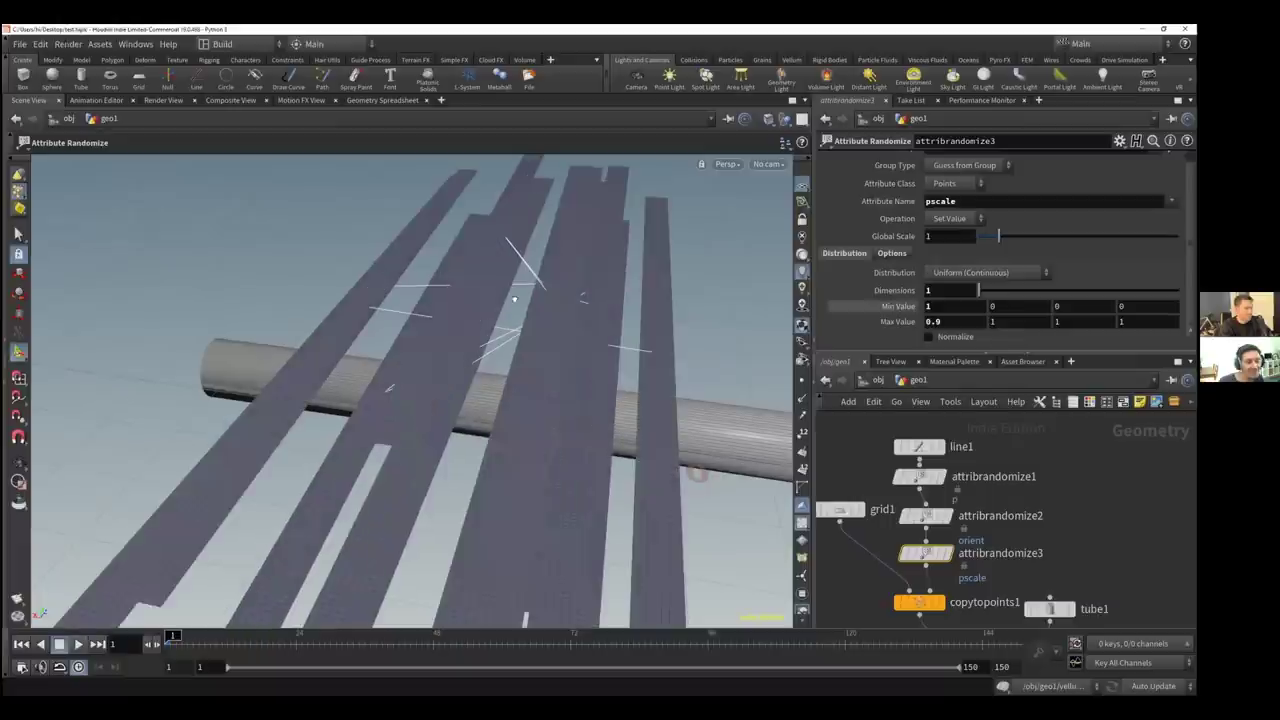
key("Escape")
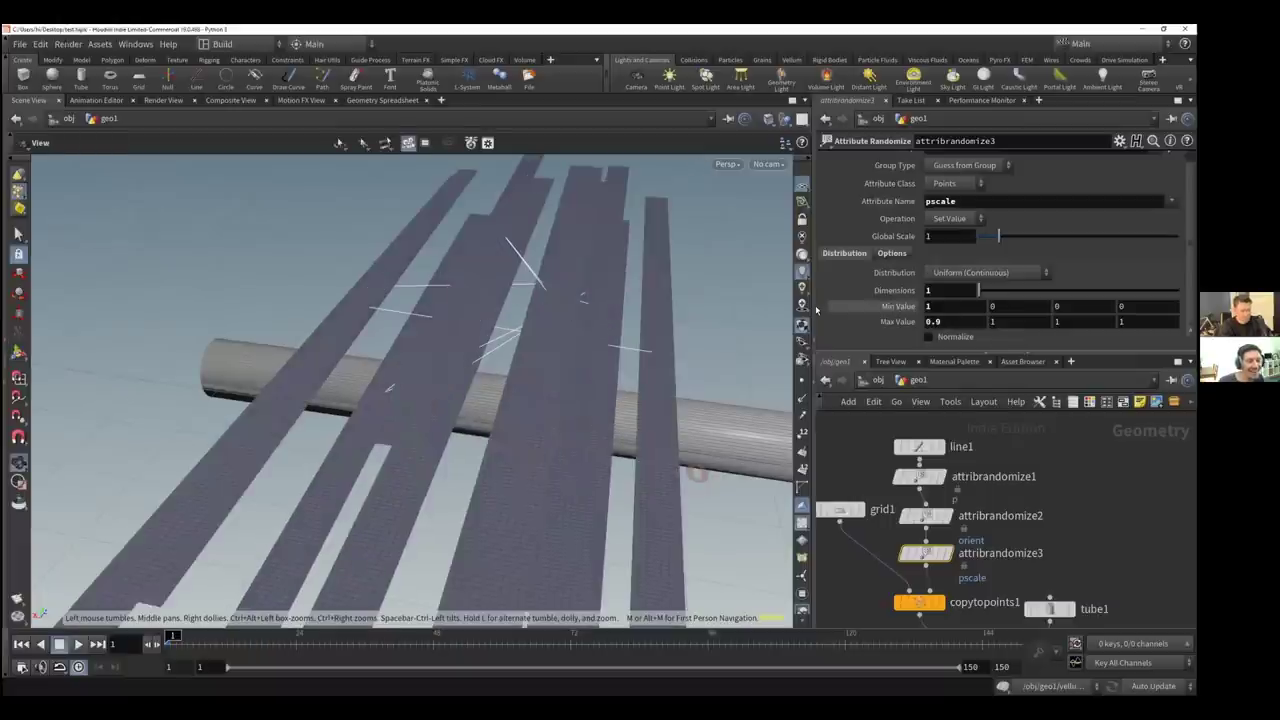
Try a first Max Value of 0.8 for pscale and check the strip sizes from other angles
left_click_drag(697, 473, 1090, 237)
type(".8")
key("Return")
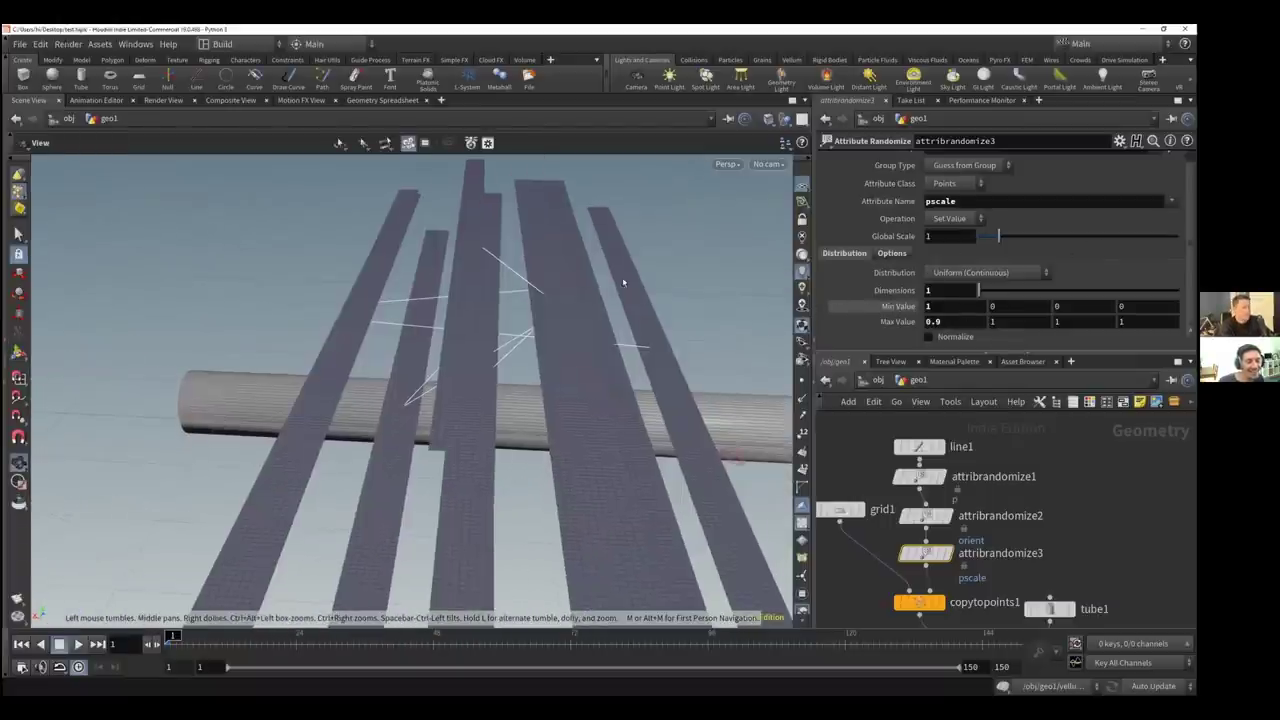
key("Return")
key("Escape")
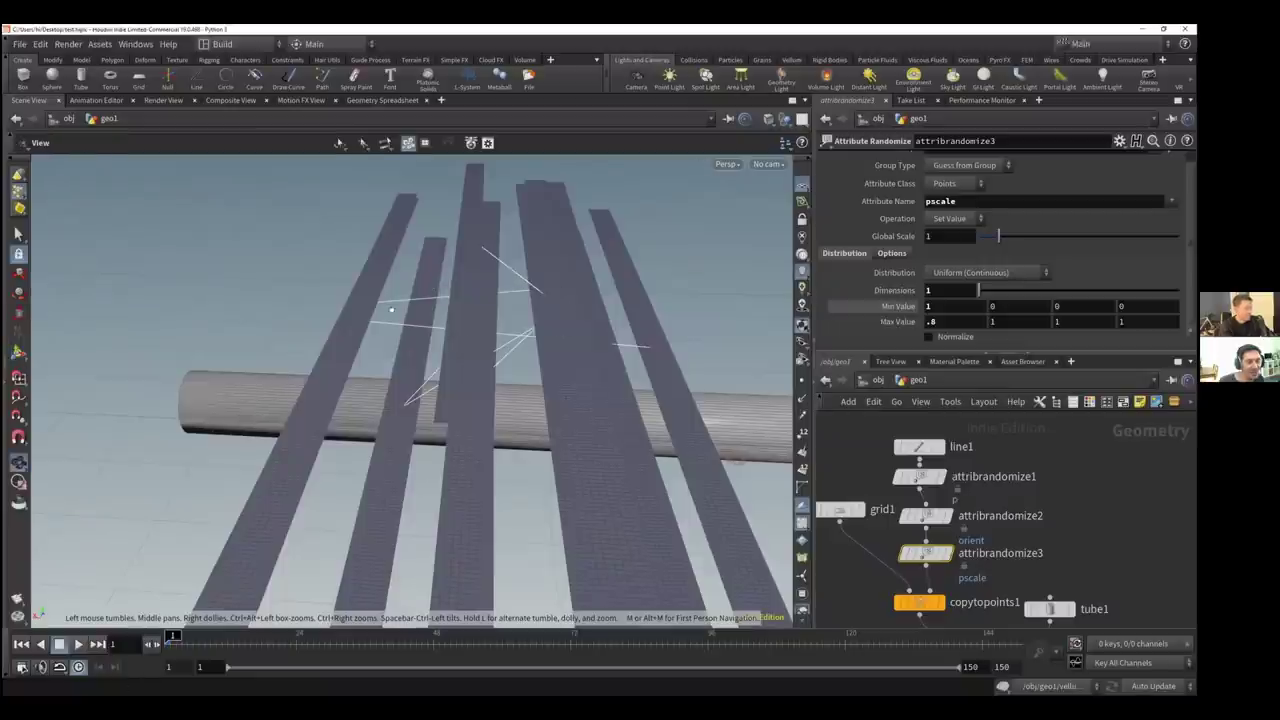
left_click_drag(344, 279, 505, 510)
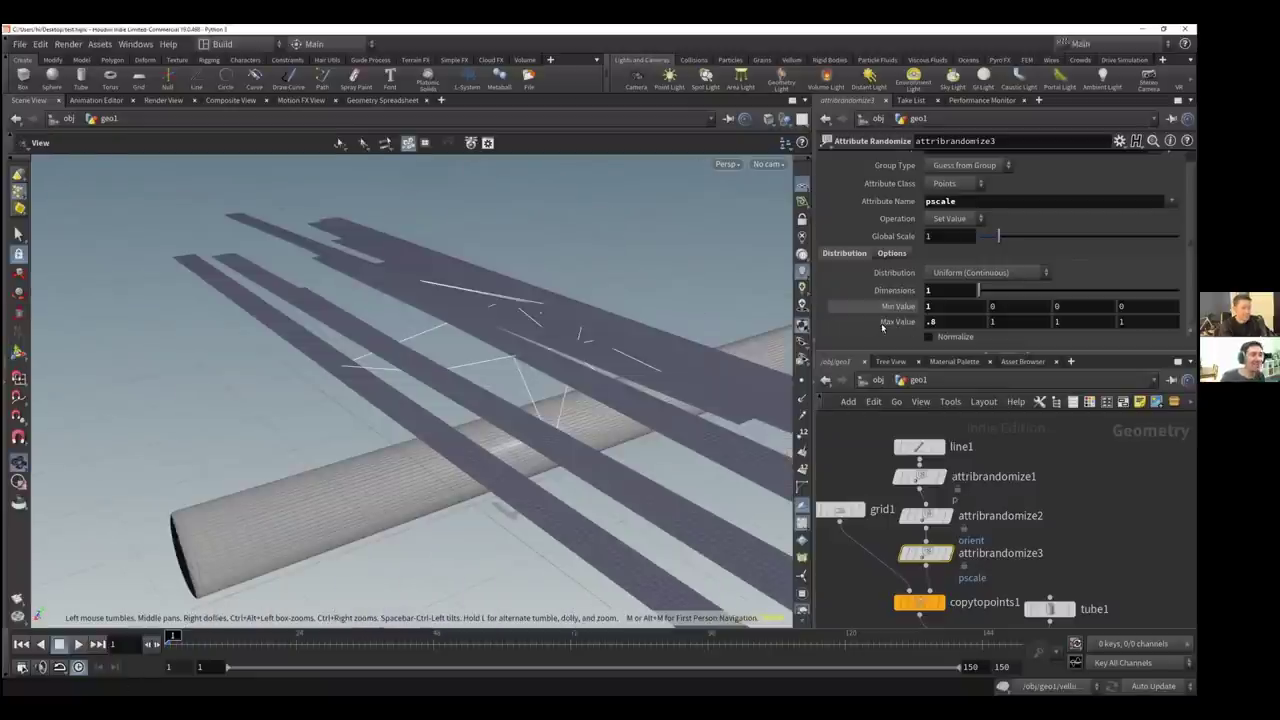
Set attribrandomize3's first two Min Value components to 0.7 and its first Max Value component to 1, and check the strips' size variation
double_click(940, 305)
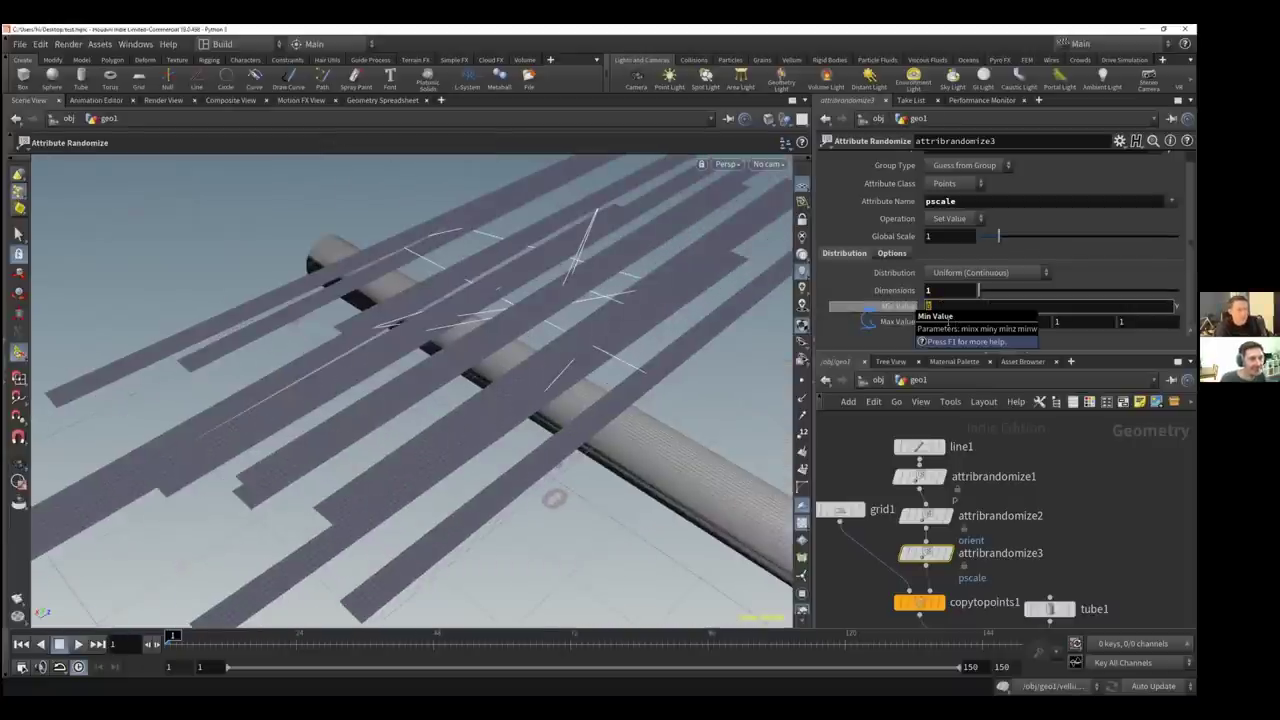
type(".7")
key("Return")
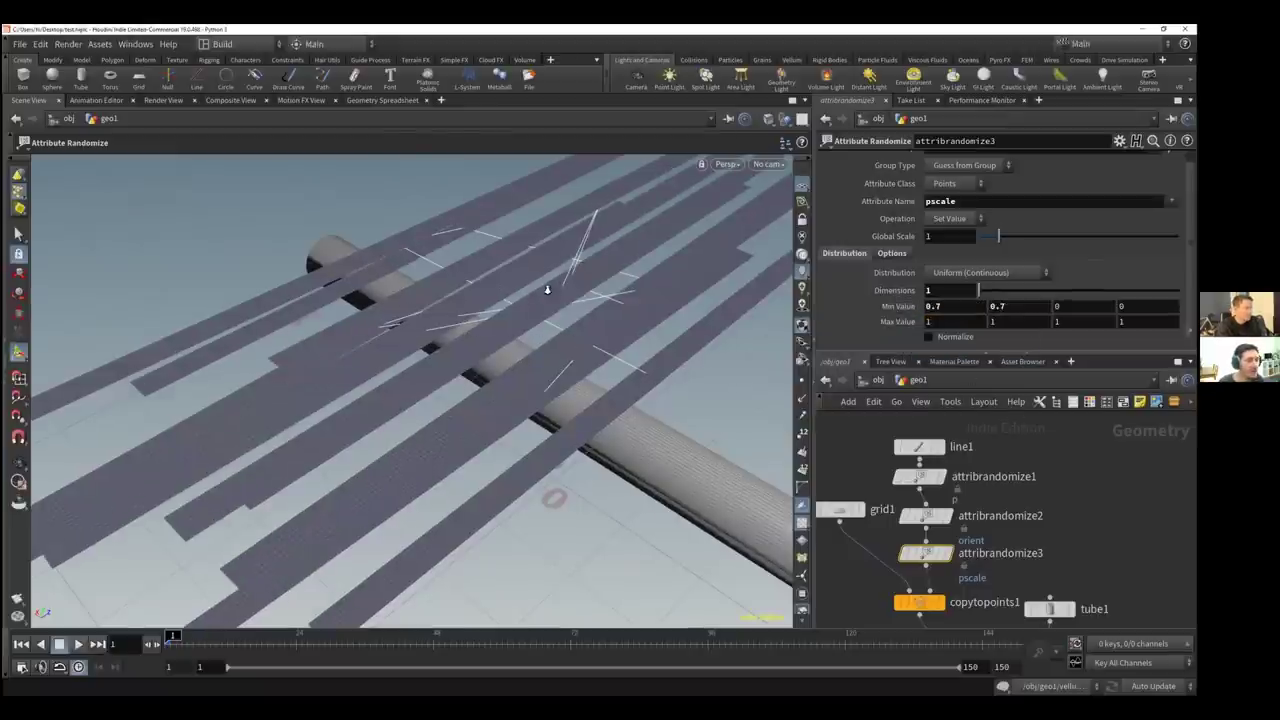
left_click_drag(535, 237, 668, 241, "alt")
left_click_drag(531, 172, 451, 255)
left_click_drag(386, 196, 403, 206)
mouse_move(450, 330)
left_mouse_down("alt")
mouse_move(455, 205)
mouse_move(462, 320)
left_mouse_up("alt")
Search the available nodes for a UV node to add near the Vellum nodes and merge1
middle_click_drag(994, 556, 998, 468)
middle_click_drag(897, 607, 891, 477)
middle_click_drag(892, 556, 885, 479)
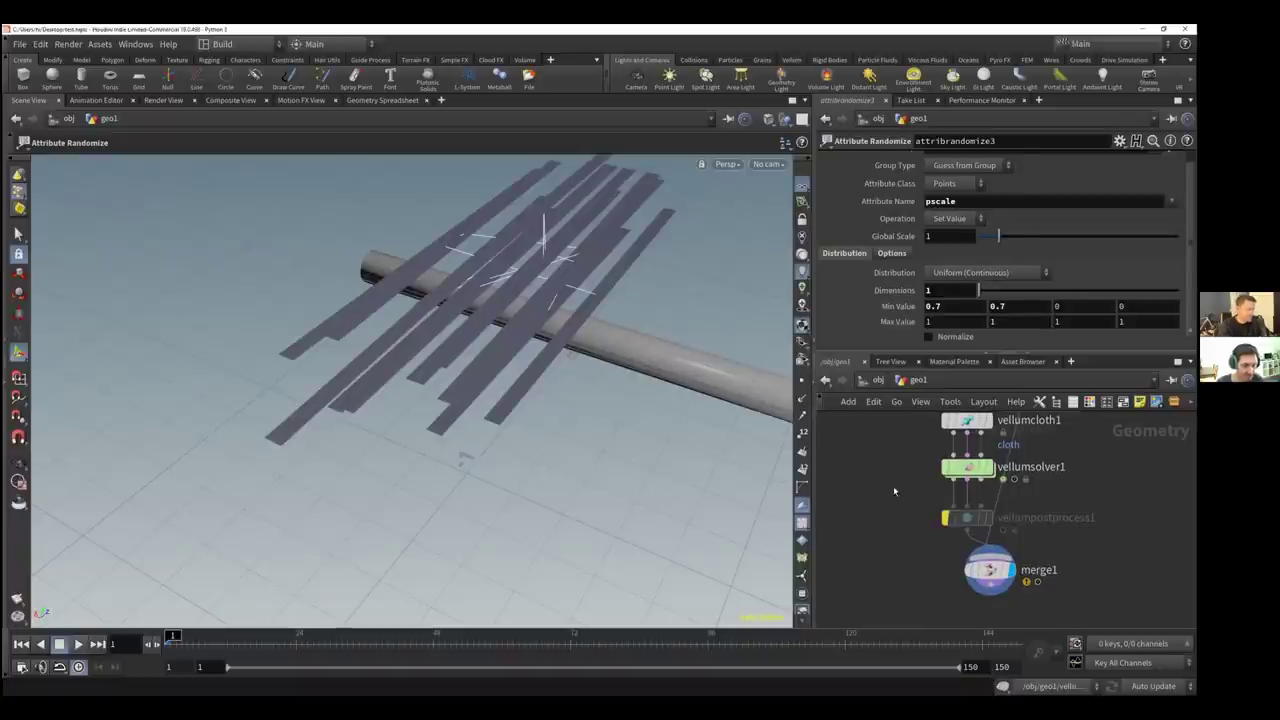
key("Tab")
type("uv")
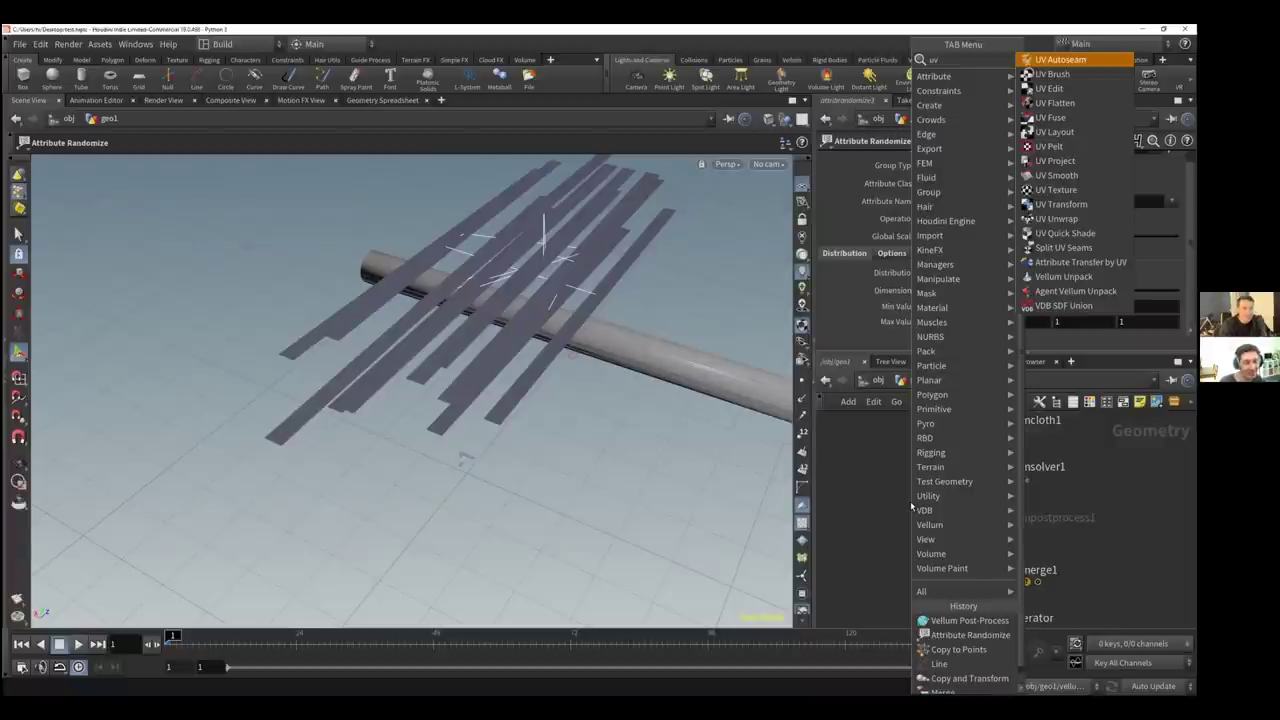
Add a UV Texture node to the geo1 network
type("te")
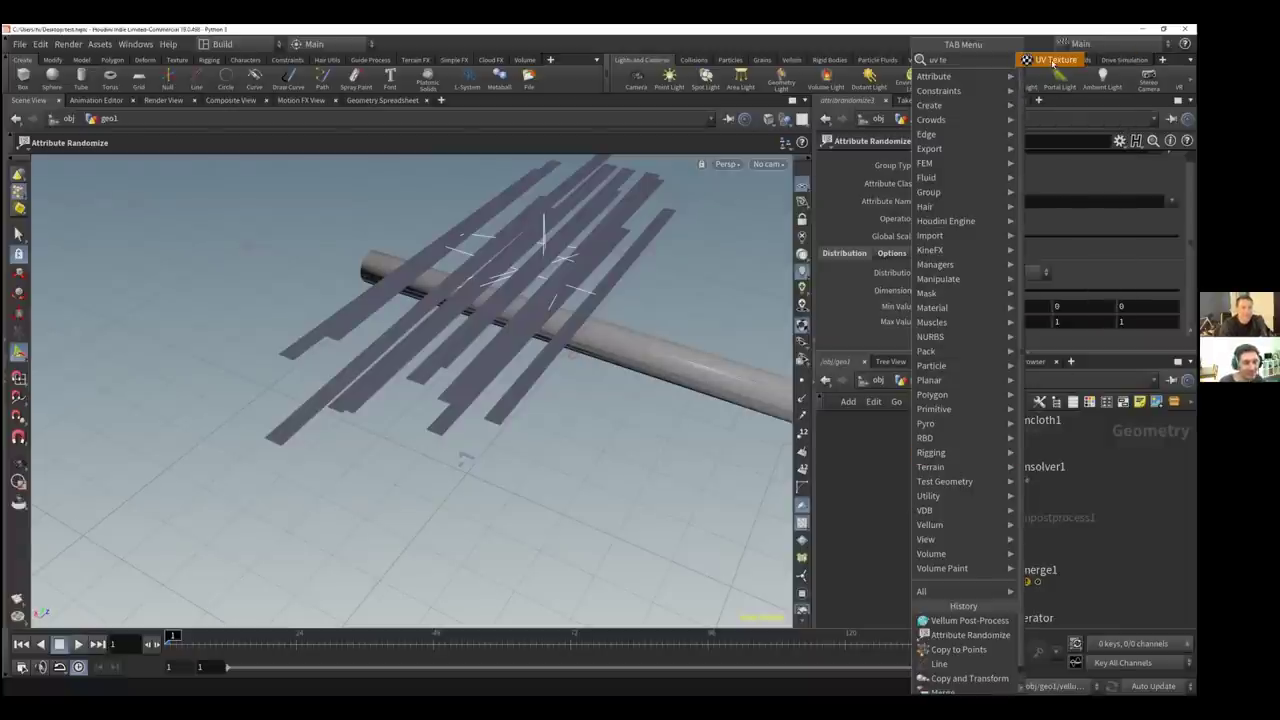
left_click(1056, 62)
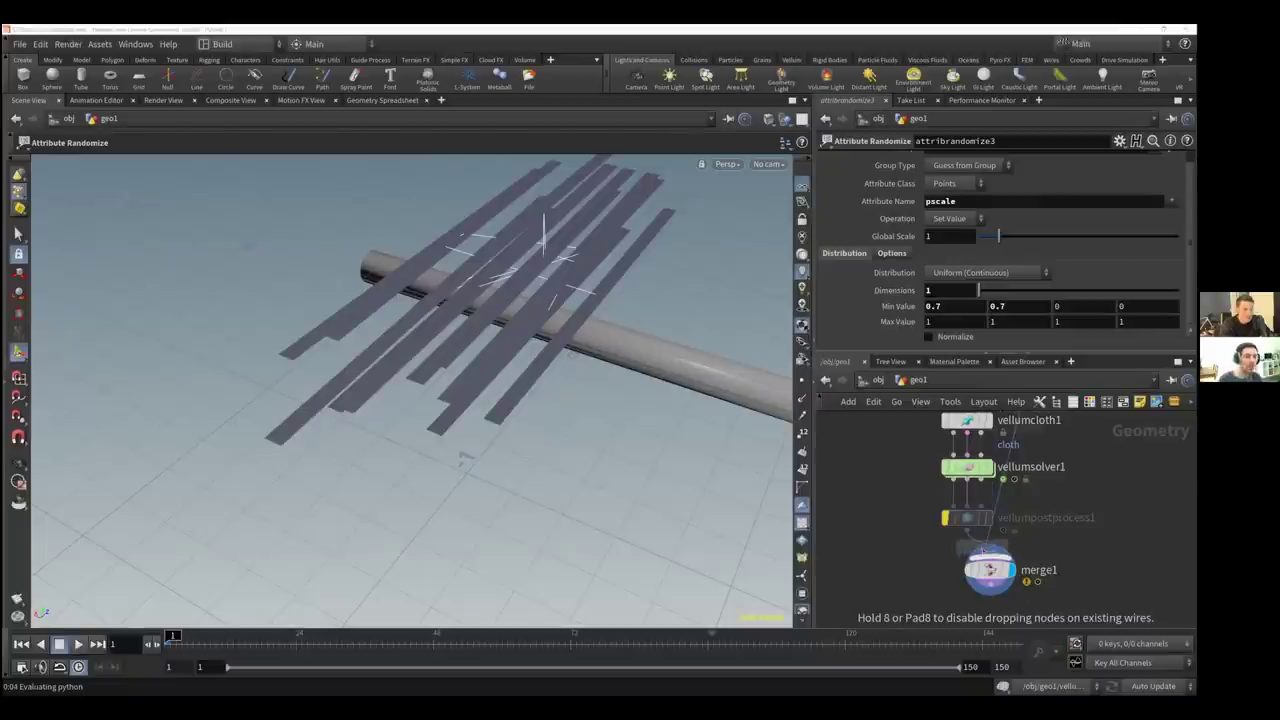
left_click(891, 494)
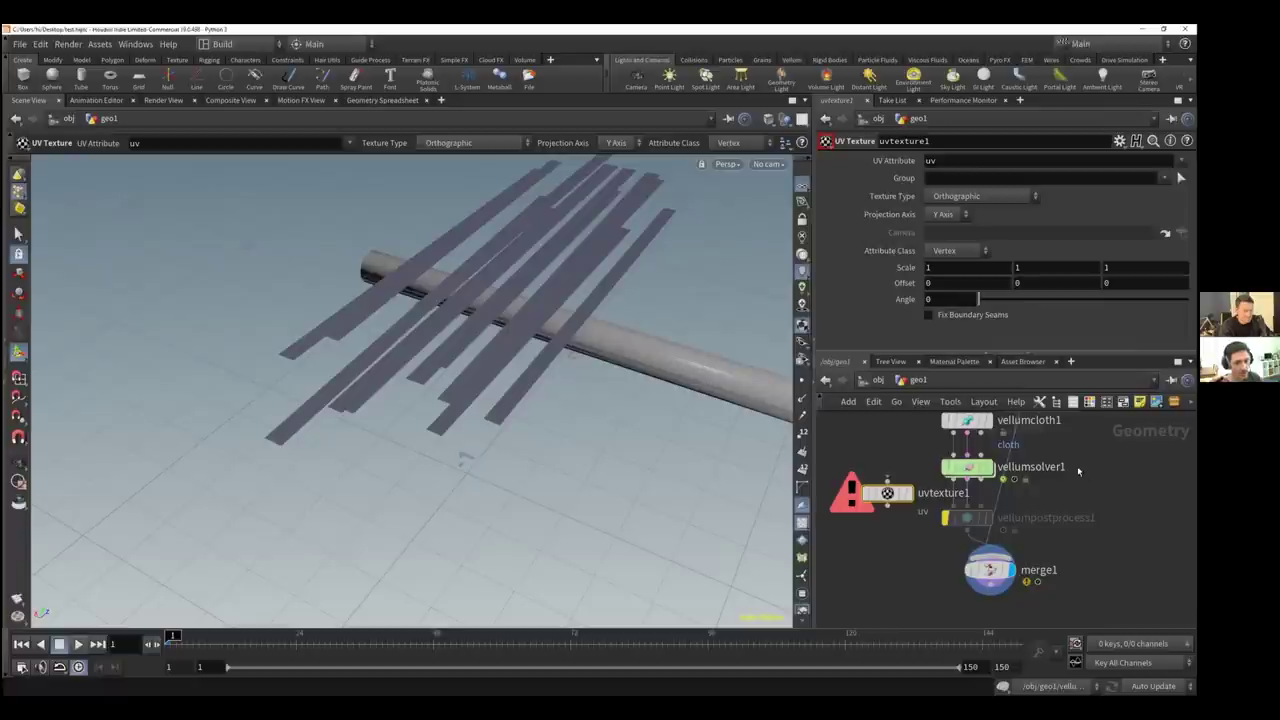
Insert the uvtexture1 node between grid1 and the first input of copytopoints1
middle_click_drag(912, 460, 914, 552)
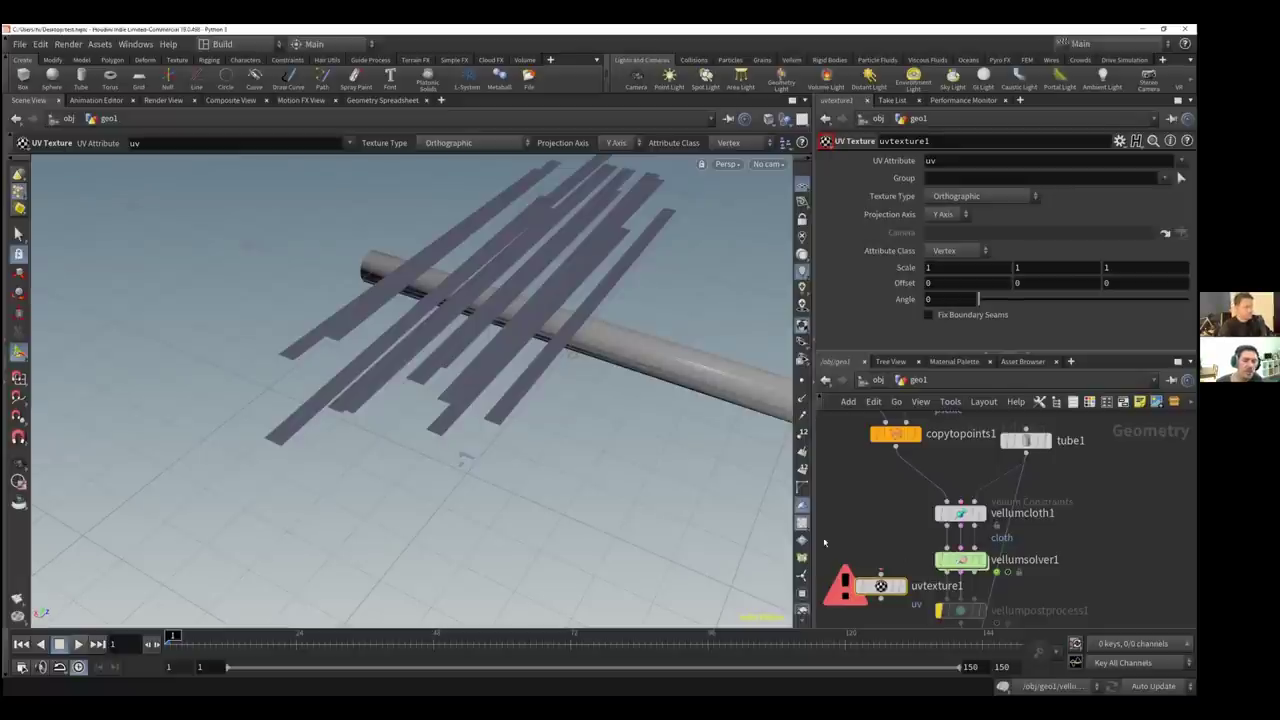
middle_click_drag(869, 463, 901, 562)
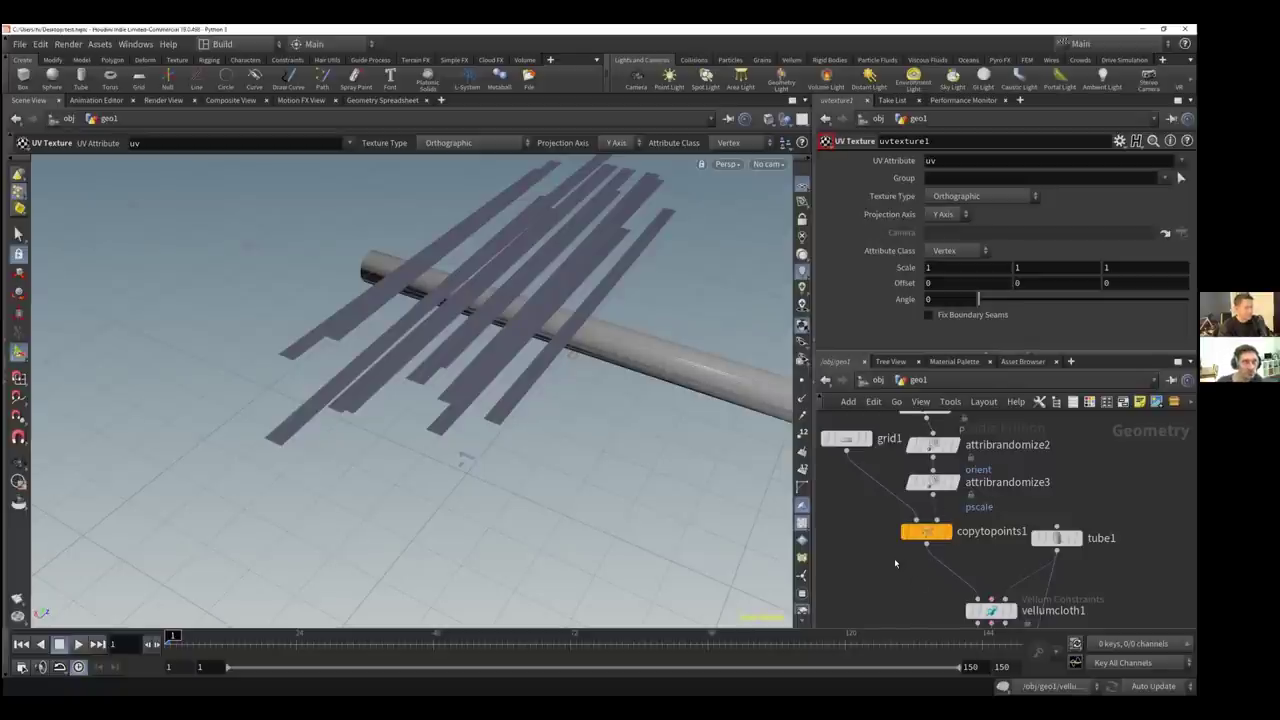
middle_click_drag(899, 566, 936, 480)
left_click_drag(948, 606, 899, 452)
middle_click(963, 447)
middle_click_drag(1003, 525, 1006, 592)
mouse_move(893, 577)
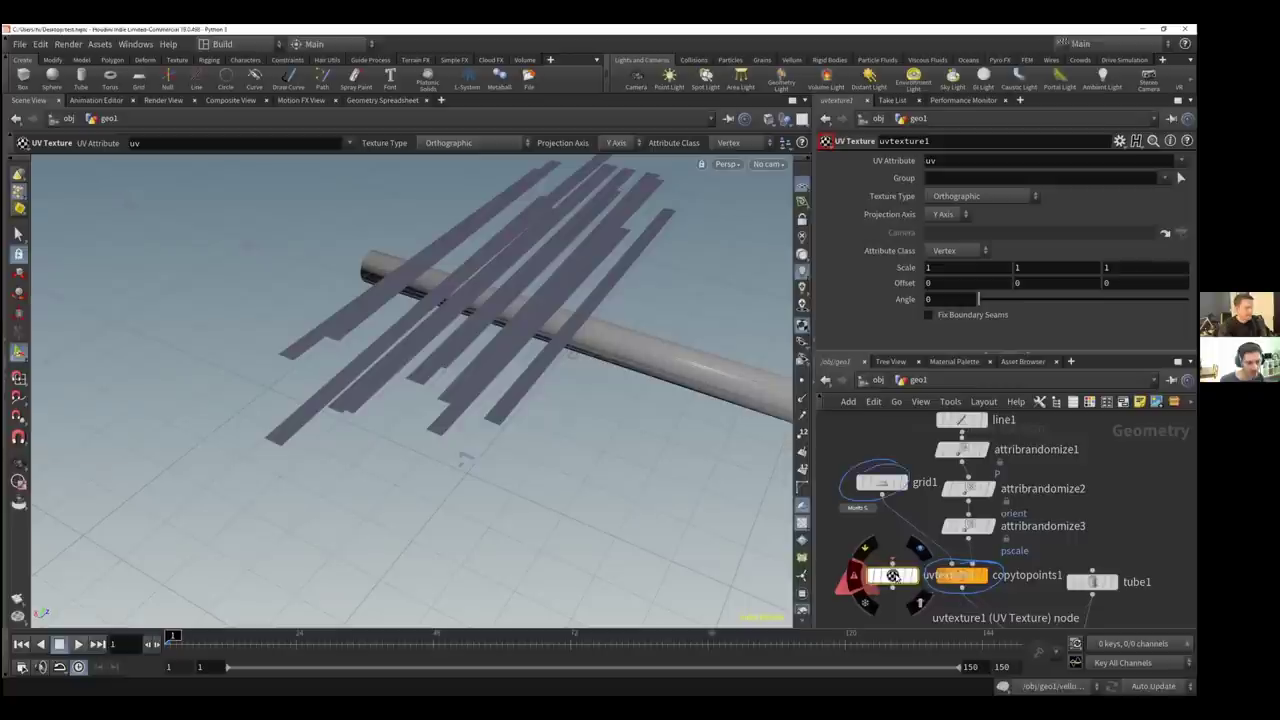
left_click_drag(893, 576, 882, 530)
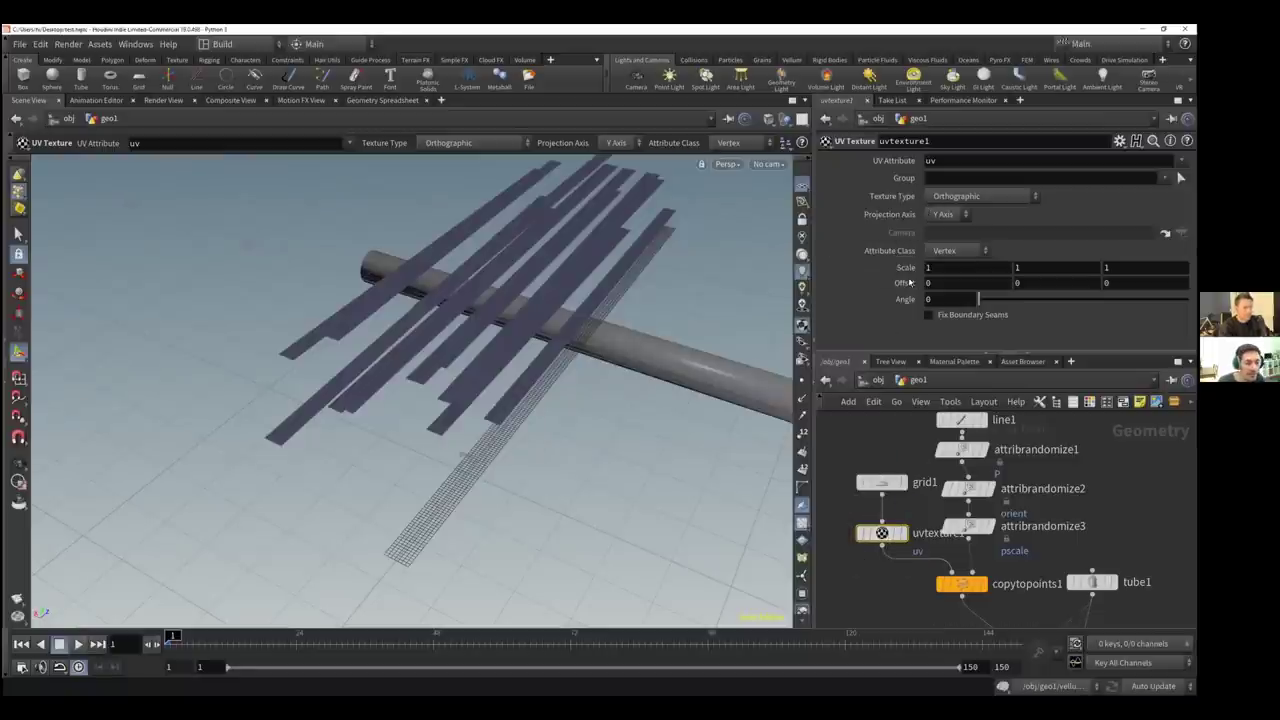
Insert a UV Quick Shade node between copytopoints1 and vellumcloth1 and display its output
mouse_move(906, 535)
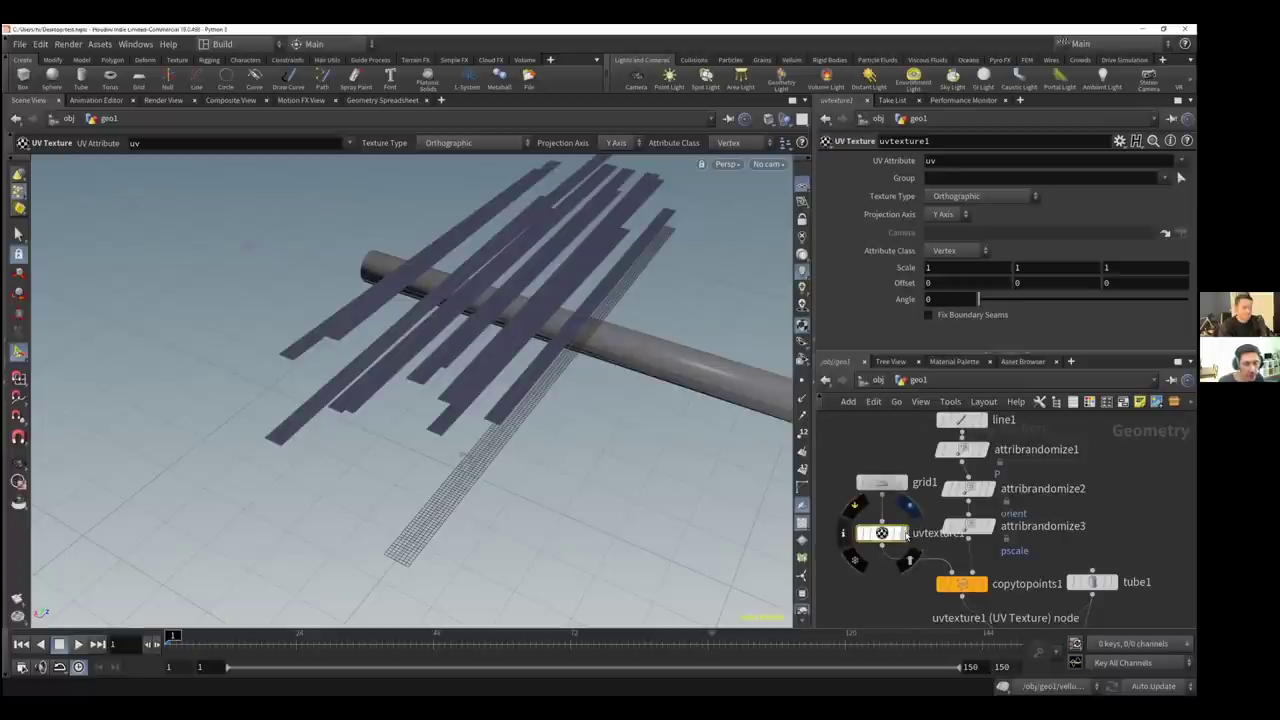
mouse_move(988, 593)
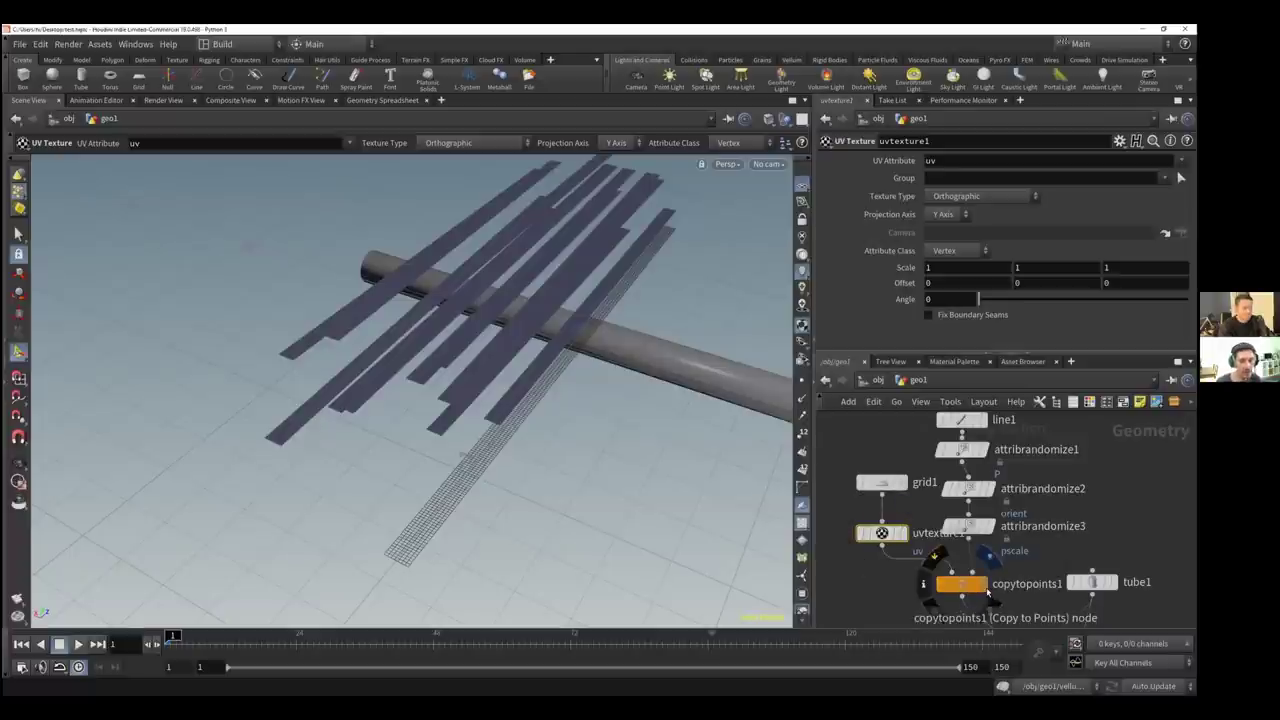
middle_click_drag(871, 578, 871, 520)
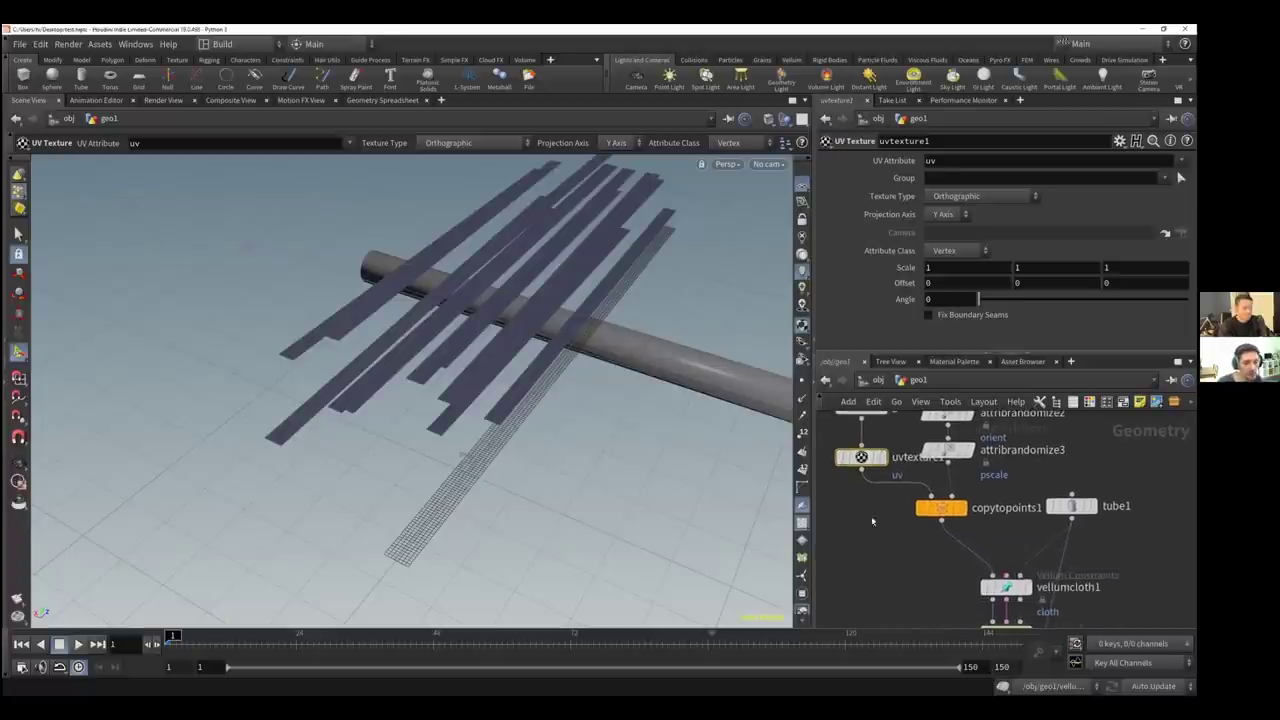
key("Tab")
type("uv u")
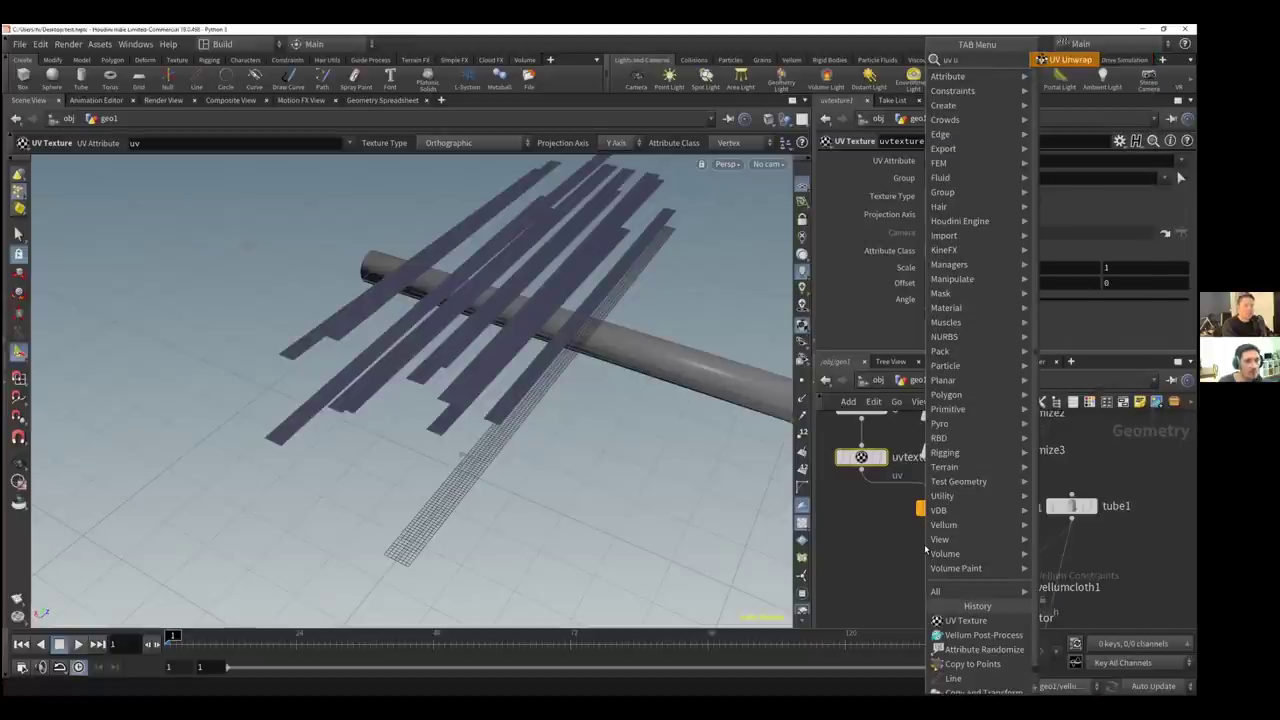
key("BackSpace")
type("quic")
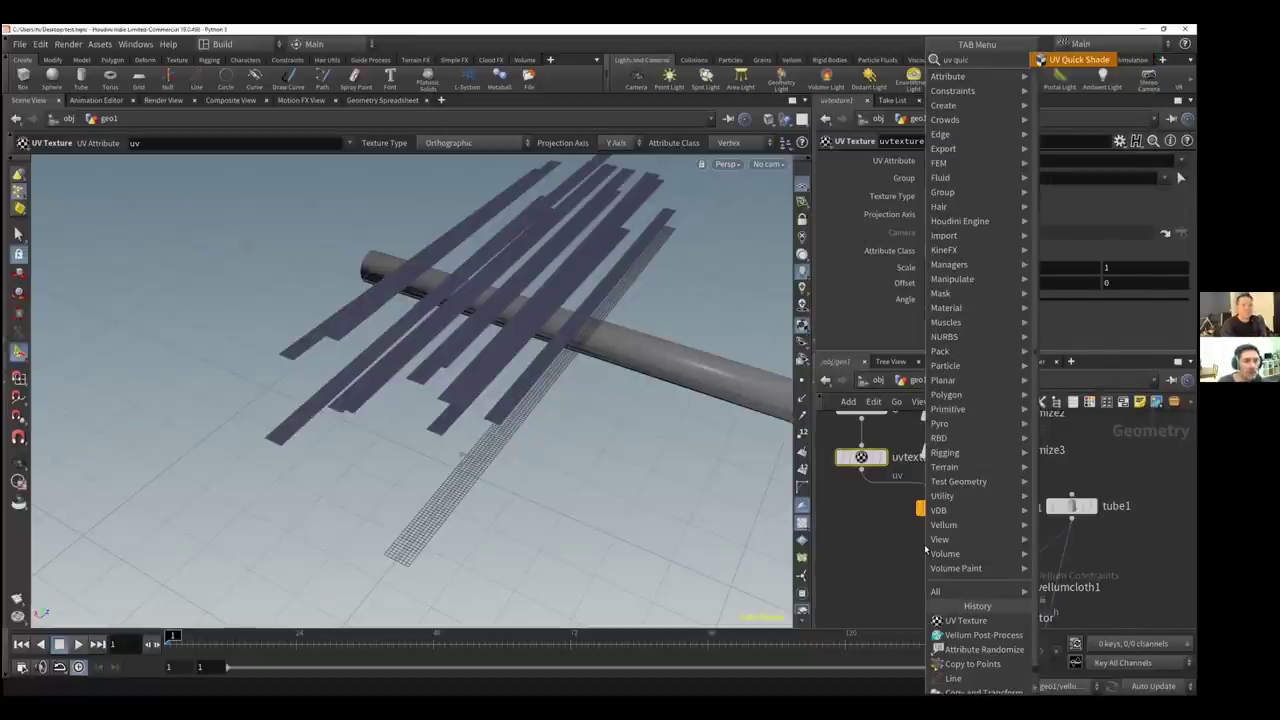
key("Return")
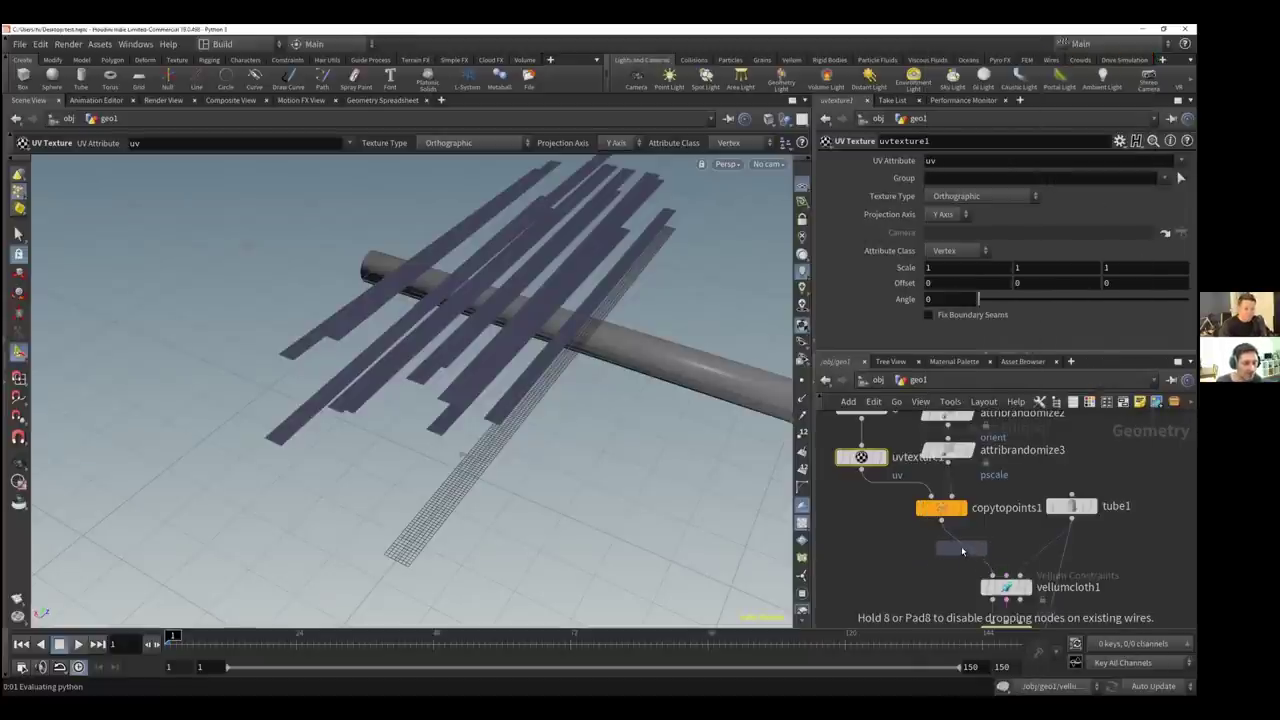
left_click(965, 546)
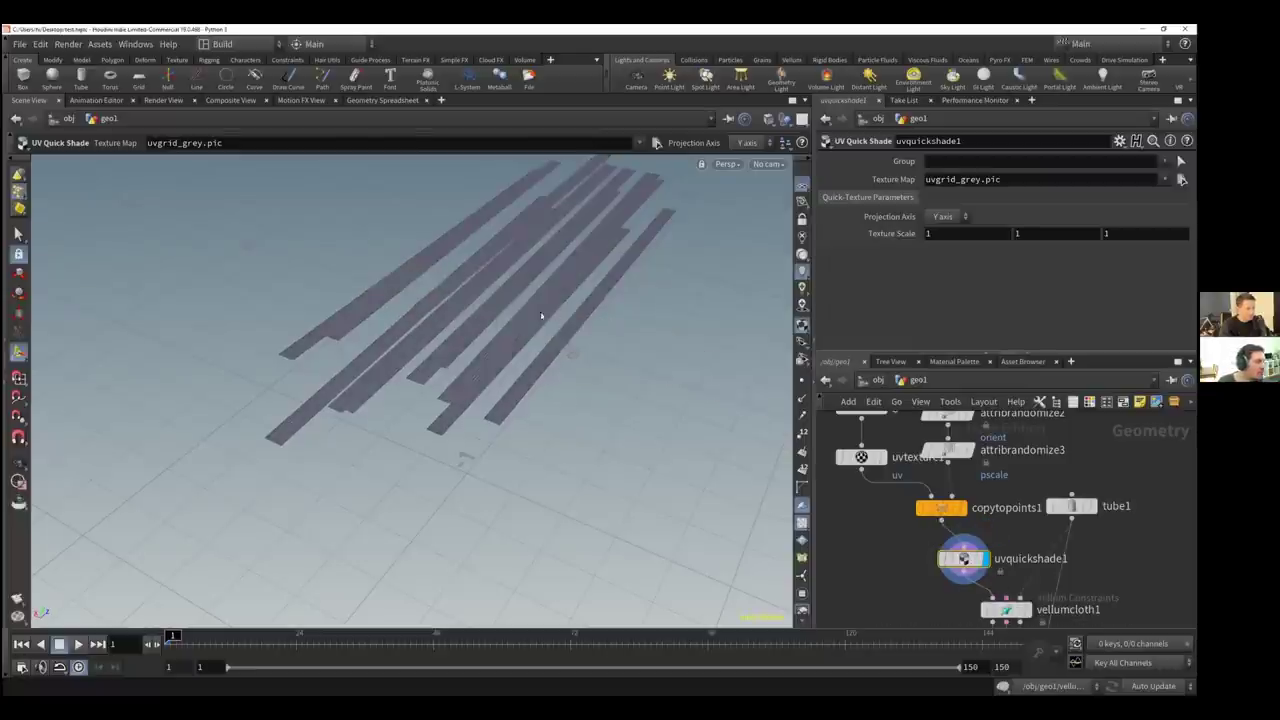
Examine the UV grid texture on the copied strips up close for stretching
key("Escape")
left_click_drag(503, 320, 517, 391)
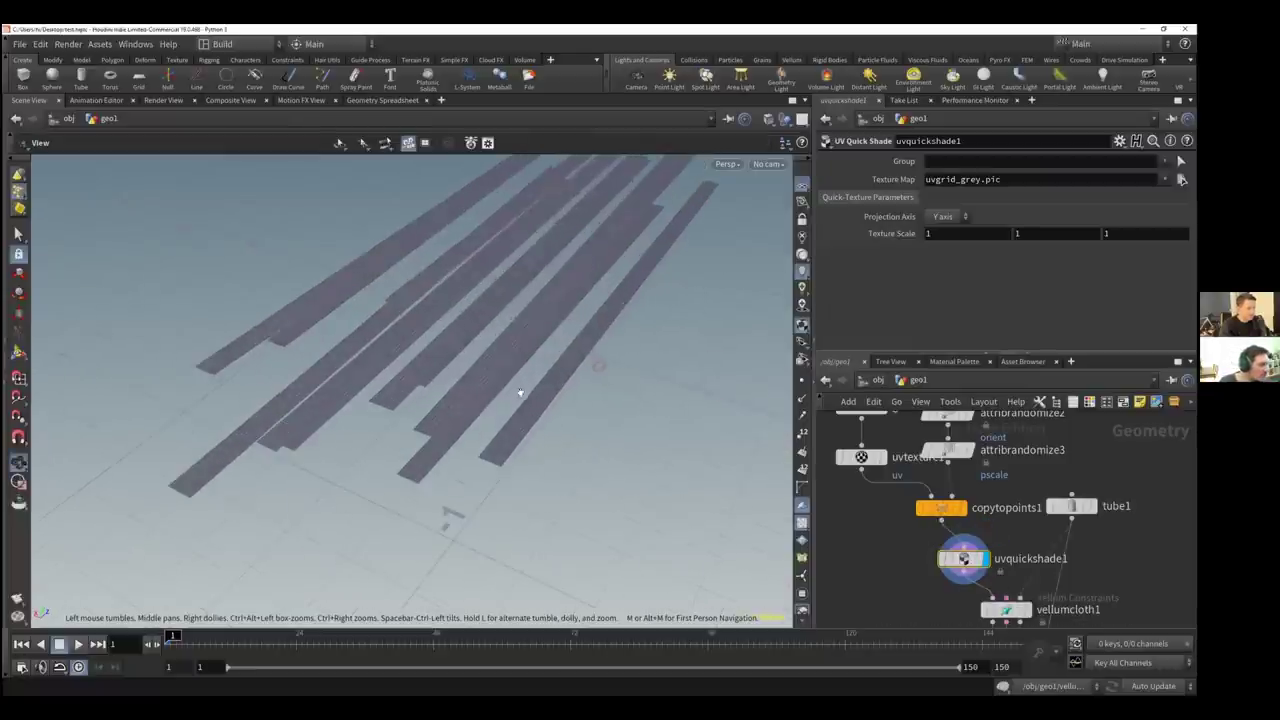
scroll(691, 349, "up", 2)
scroll(660, 355, "up", 2)
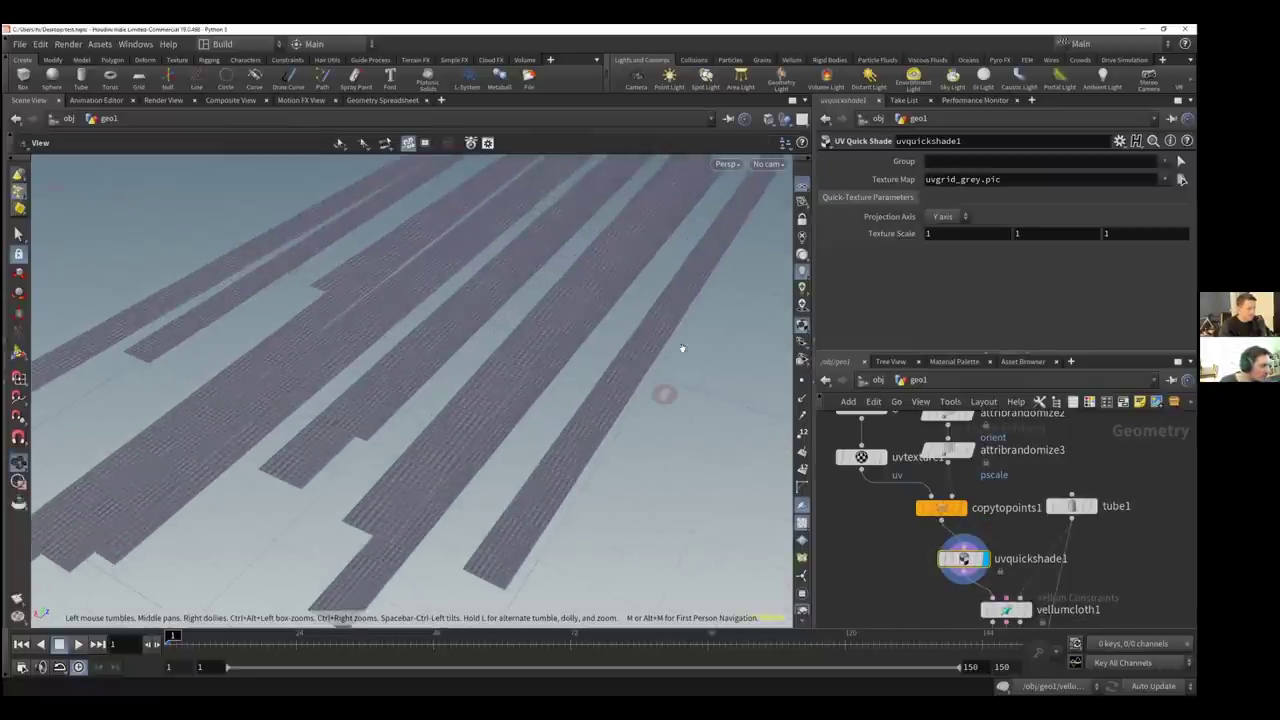
scroll(528, 427, "up", 2)
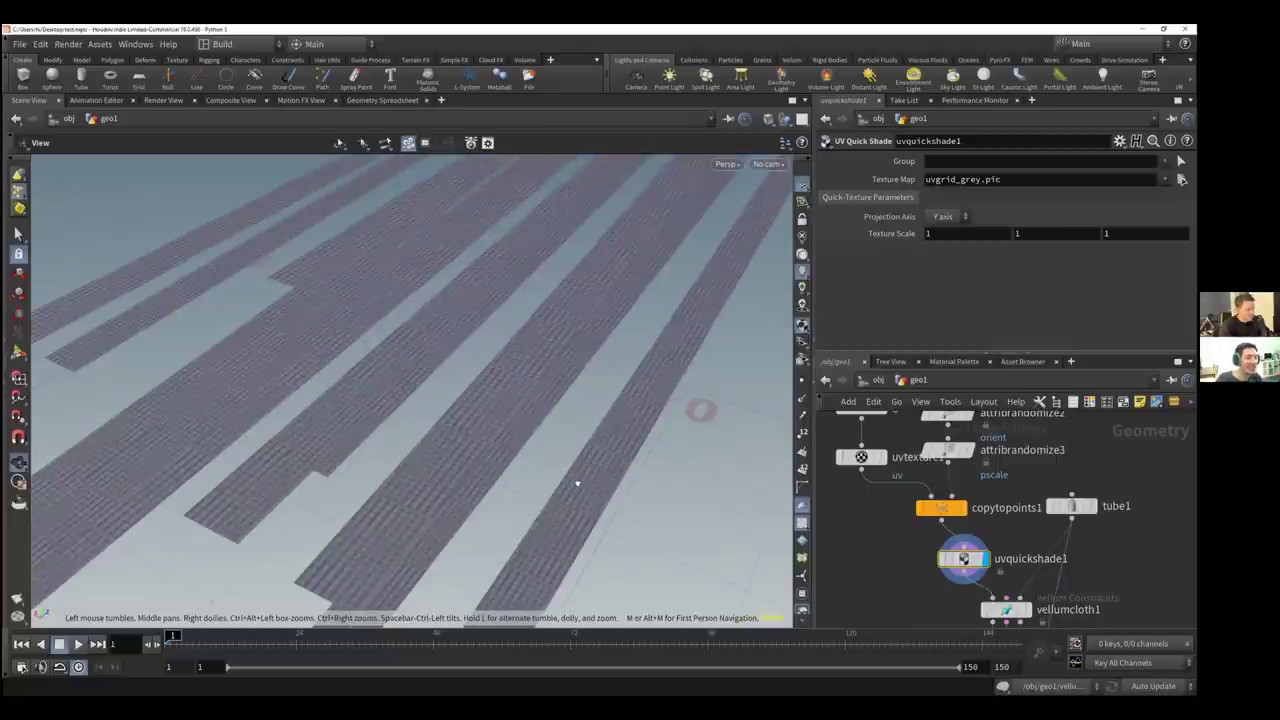
scroll(577, 484, "up", 2)
scroll(585, 500, "up", 2)
scroll(566, 403, "up", 2)
scroll(531, 410, "up", 2)
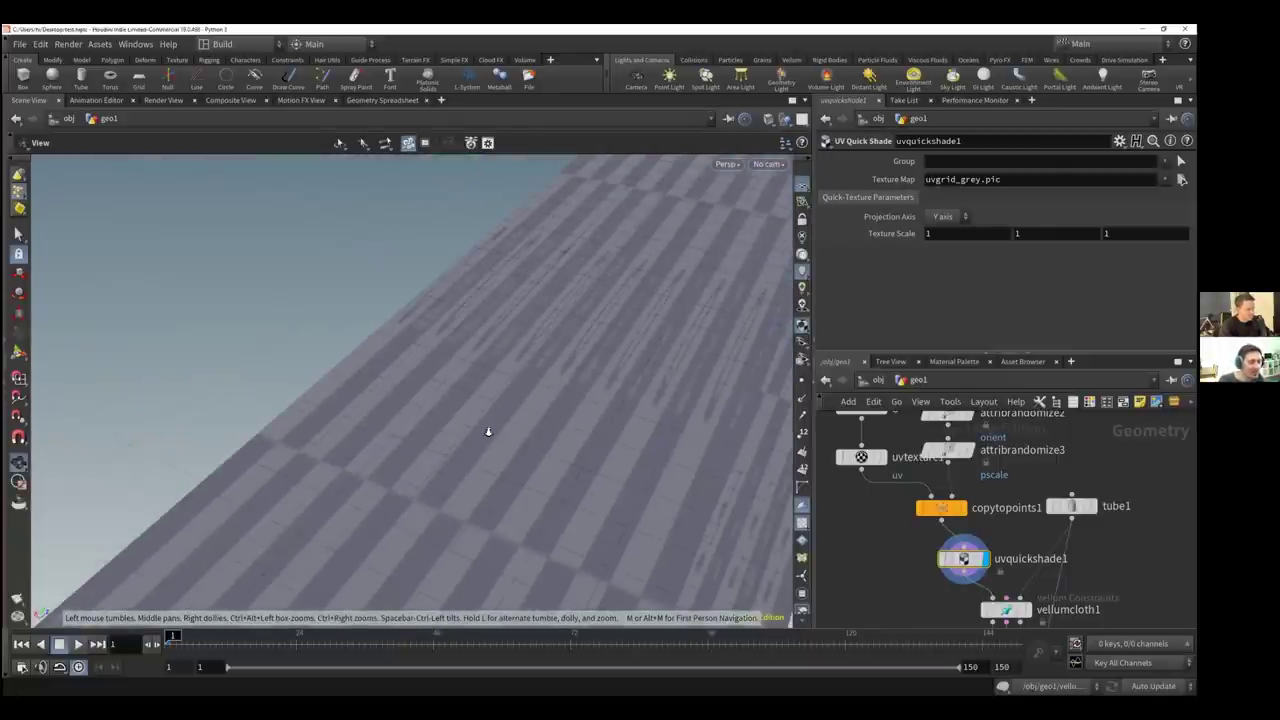
scroll(398, 447, "down", 1)
scroll(318, 457, "up", 1)
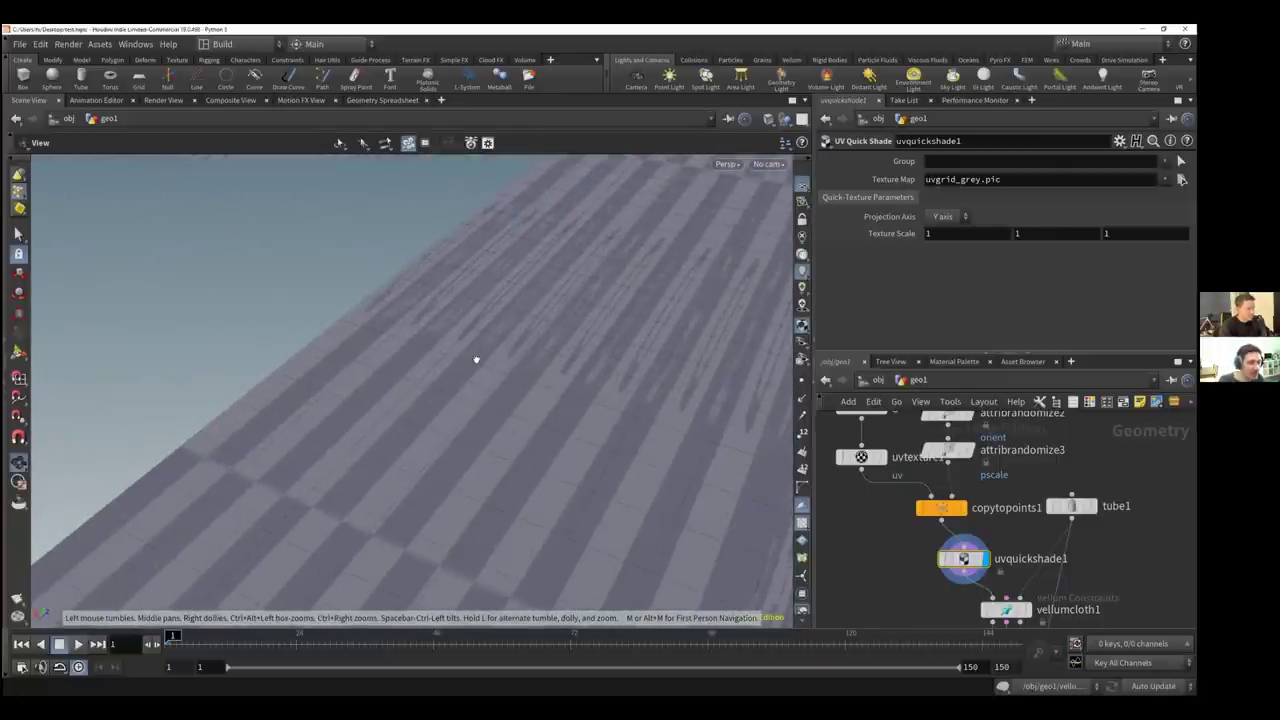
scroll(476, 359, "down", 2)
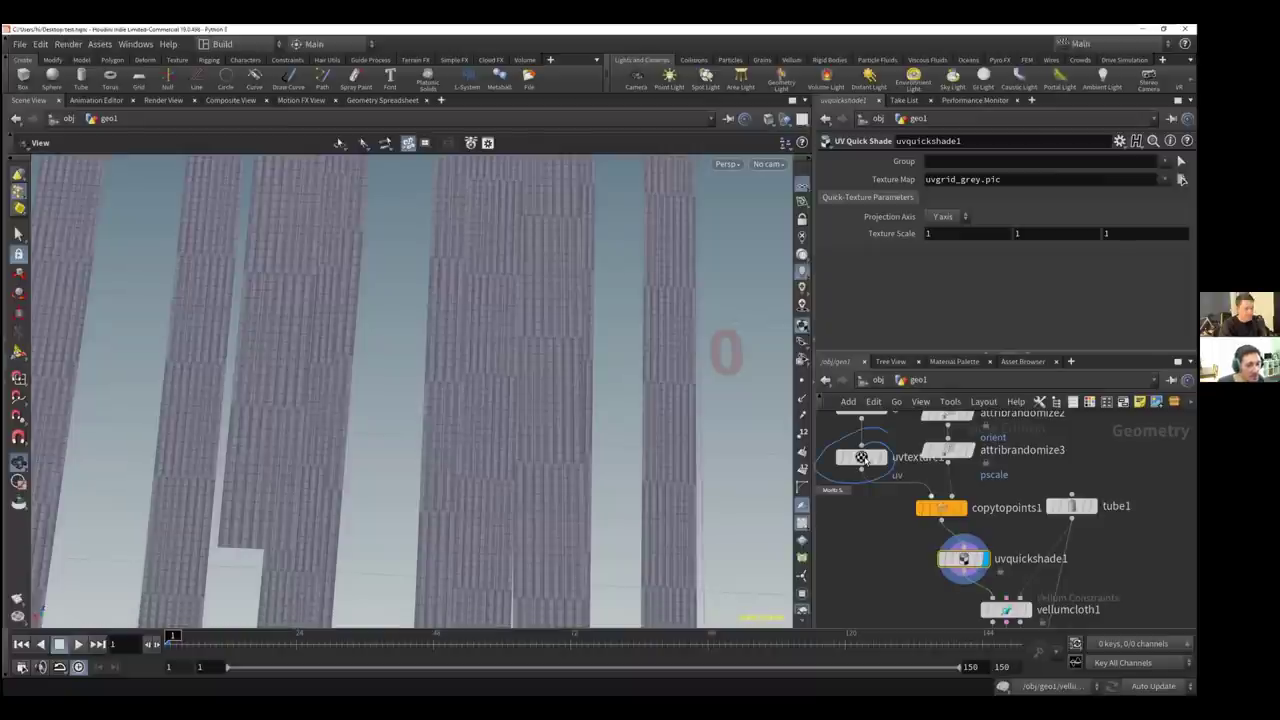
Try a value of 0.2 for the second Scale component of uvtexture1
left_click(861, 459)
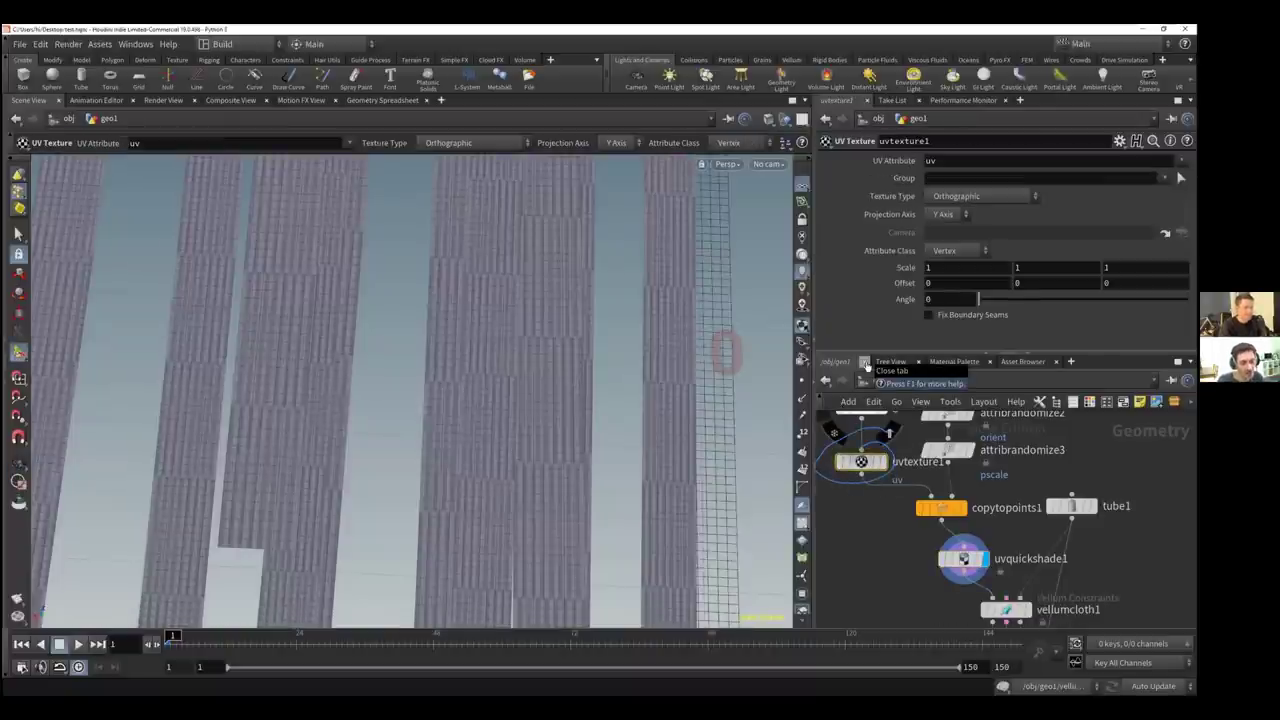
left_click(1038, 268)
type(".2")
key("Return")
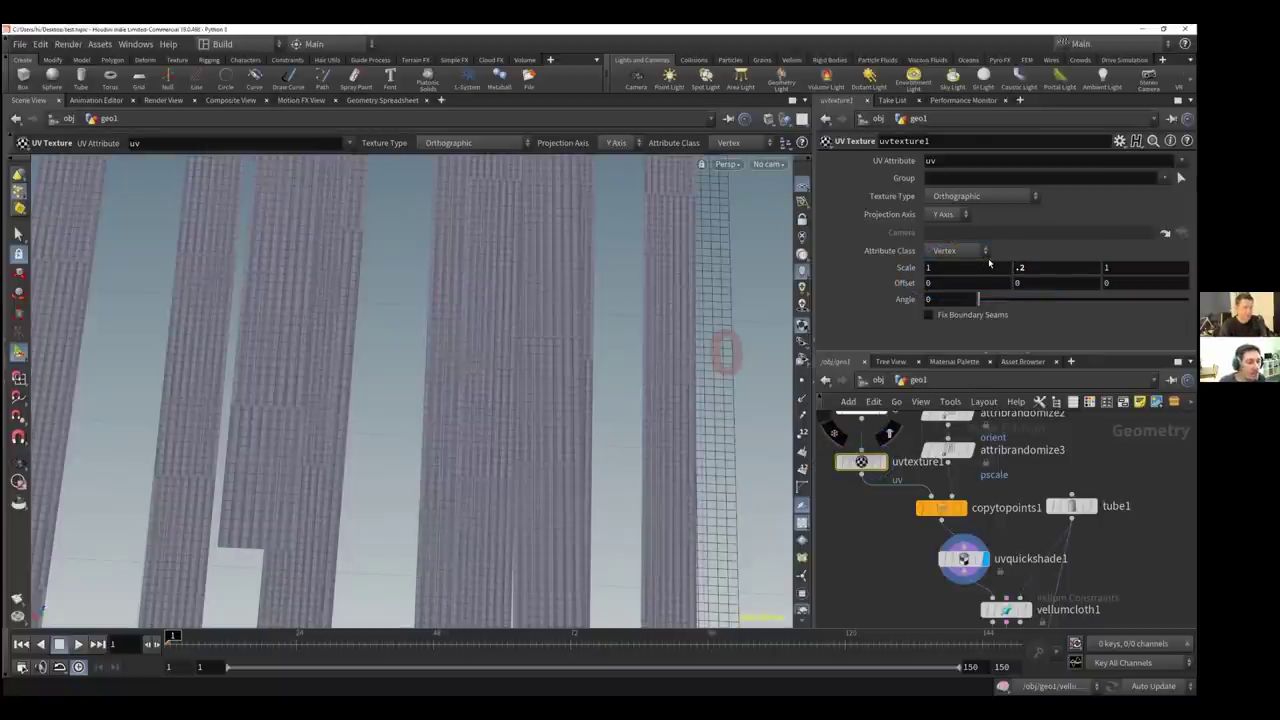
Reset the second Scale component of uvtexture1 to 1 and try 0.2 for the first component
left_click_drag(1029, 270, 871, 276)
type("1")
type(".2")
key("Return")
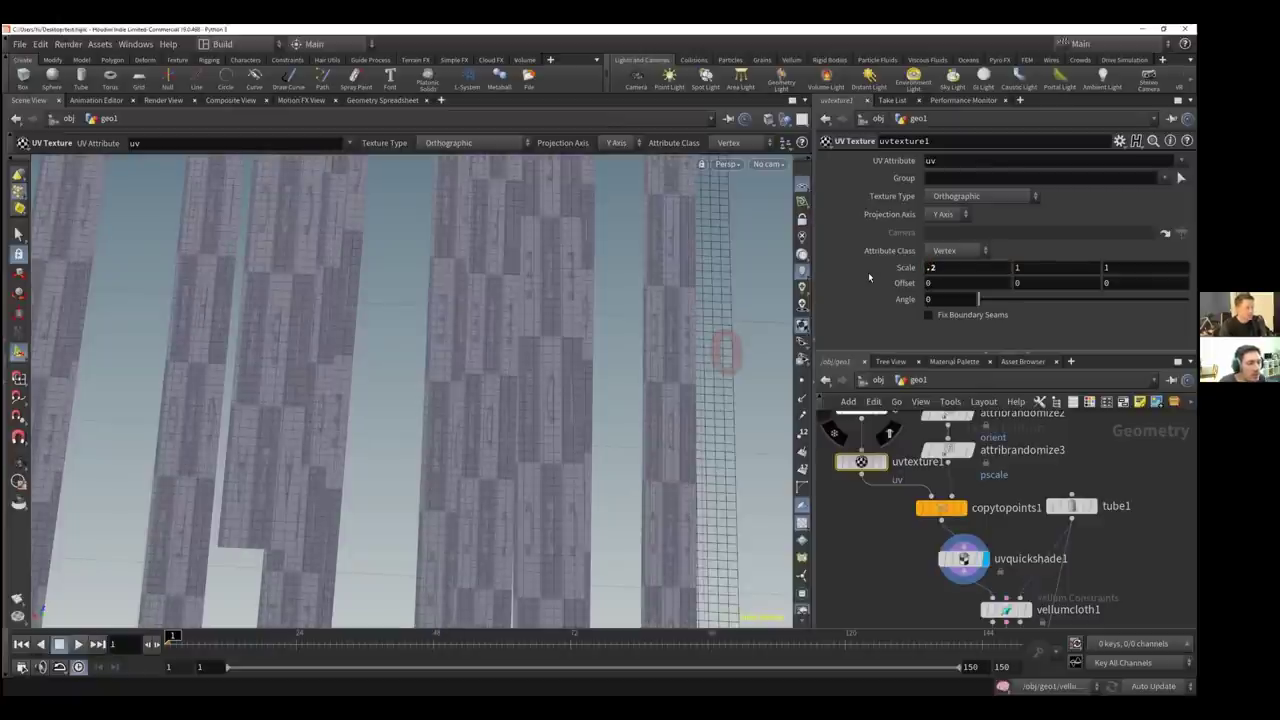
Set the first Scale component of uvtexture1 to 0.1
left_click_drag(943, 269, 885, 273)
type(".1")
key("Return")
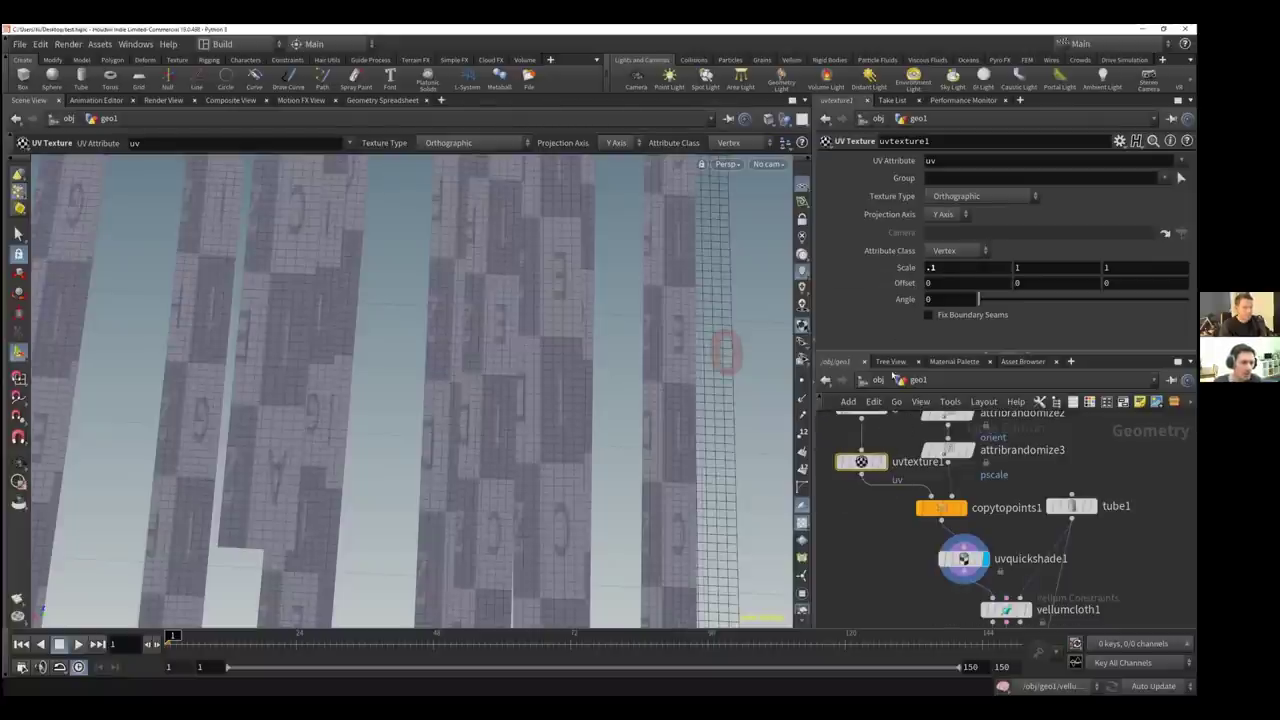
Check the dimensions of grid1 and set the second Scale component of uvtexture1 to 3 to match its length
middle_click_drag(868, 408, 882, 460)
left_click(880, 460)
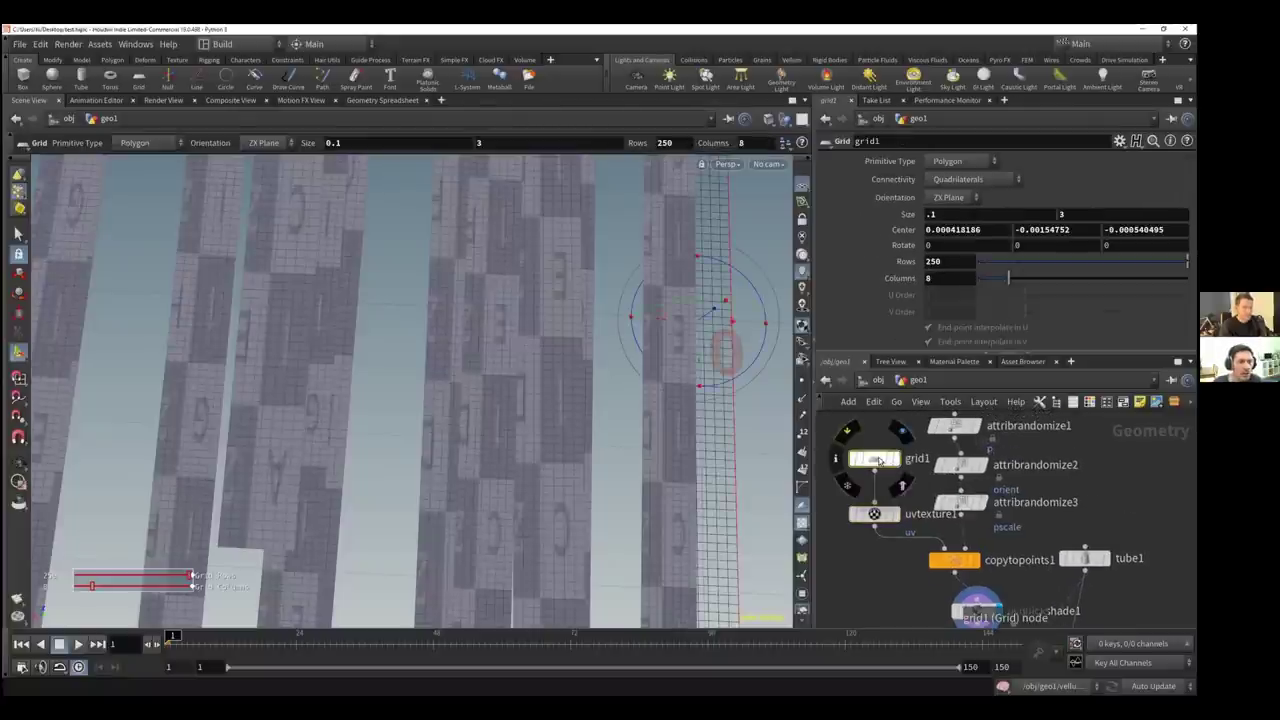
mouse_move(875, 515)
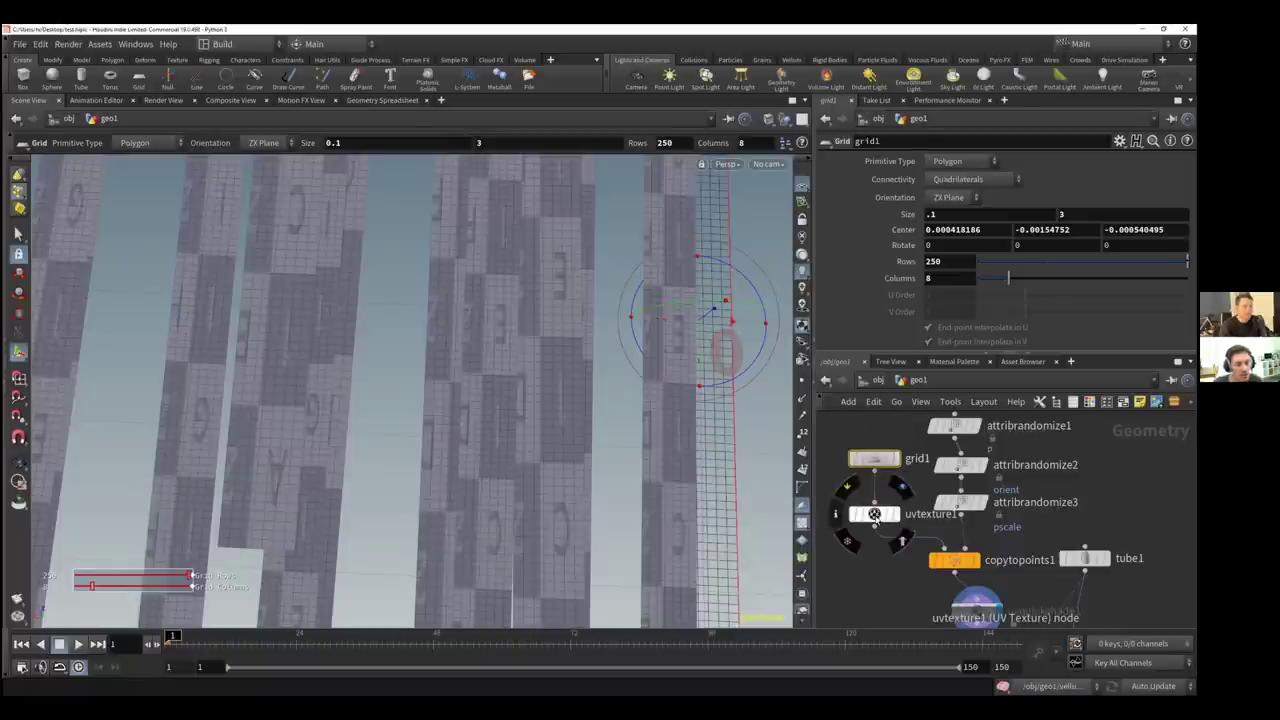
left_click(875, 515)
double_click(1012, 268)
type("3")
key("Return")
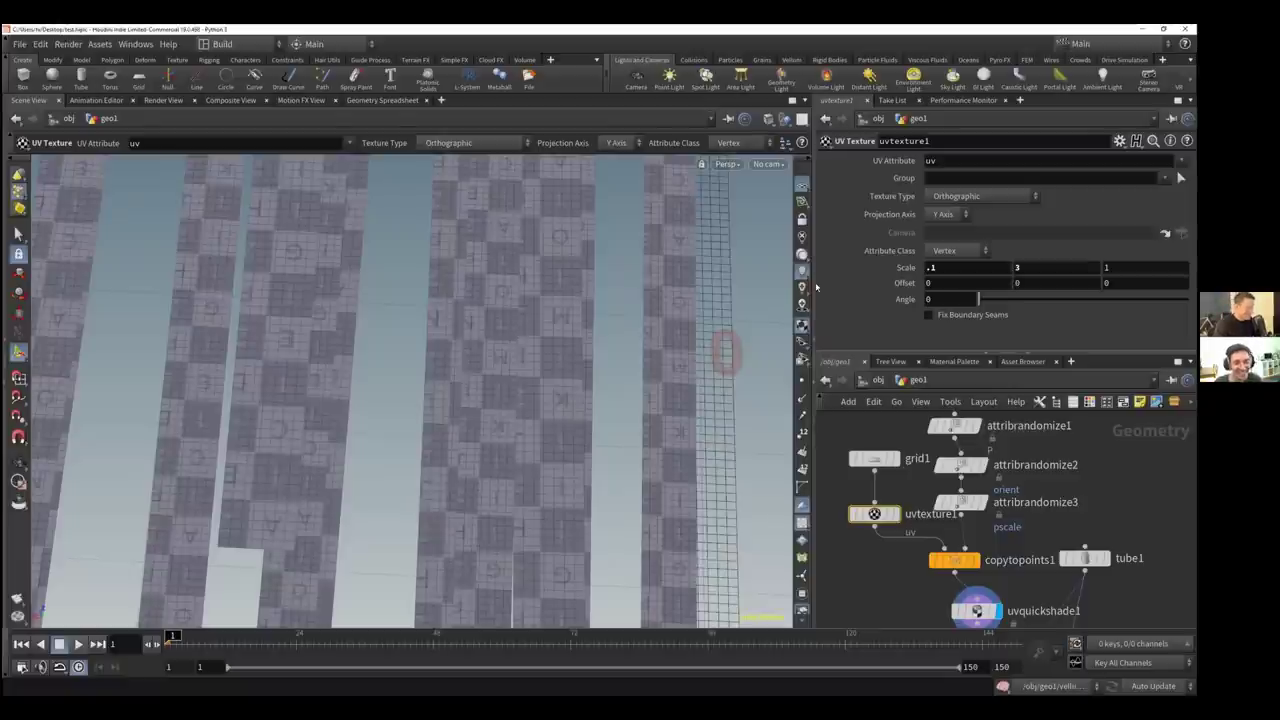
Inspect the checker pattern on the strips, including on a single strip with copytopoints1 temporarily bypassed
key("Escape")
left_click_drag(491, 283, 452, 246)
left_click_drag(217, 371, 497, 386)
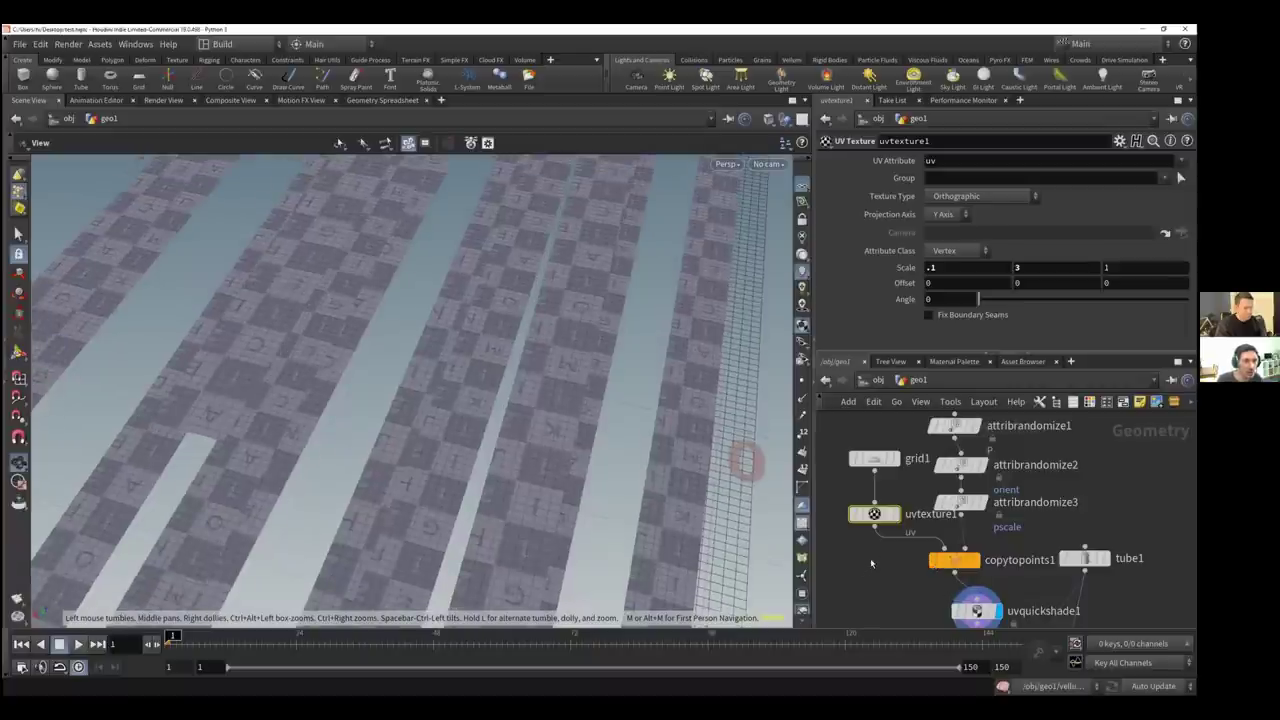
left_click_drag(500, 400, 428, 368)
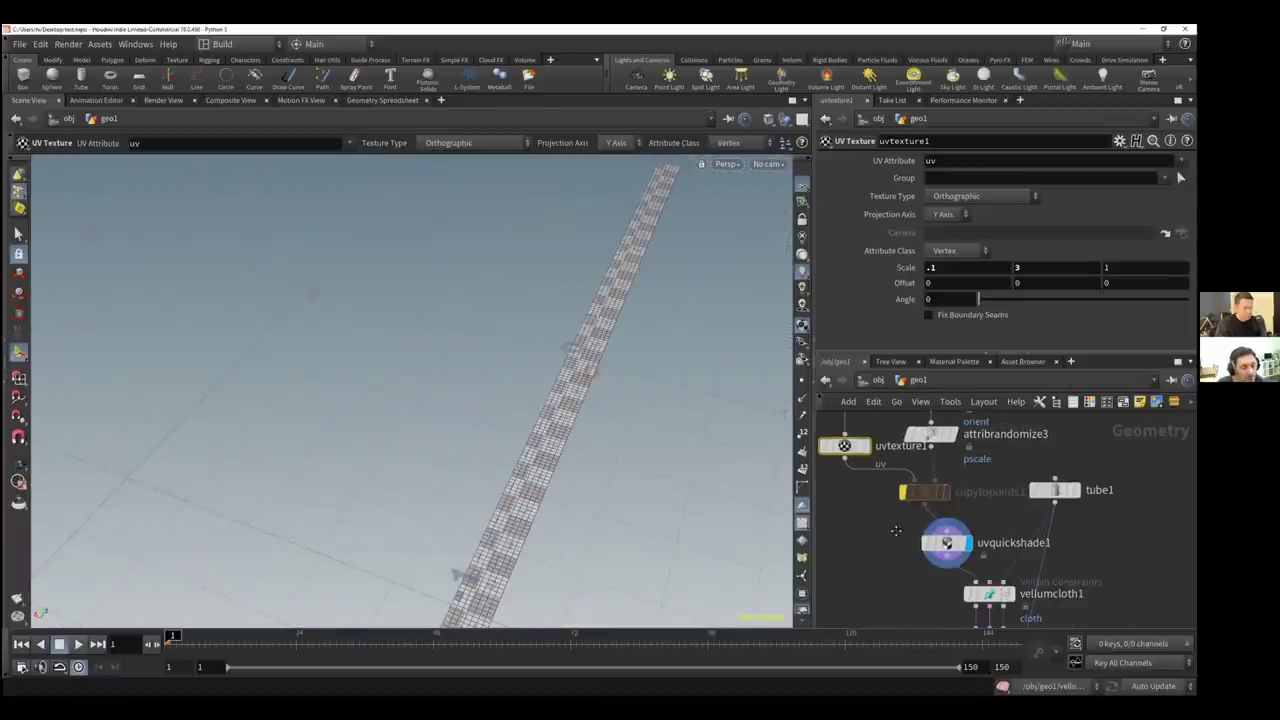
middle_click_drag(940, 531, 920, 432)
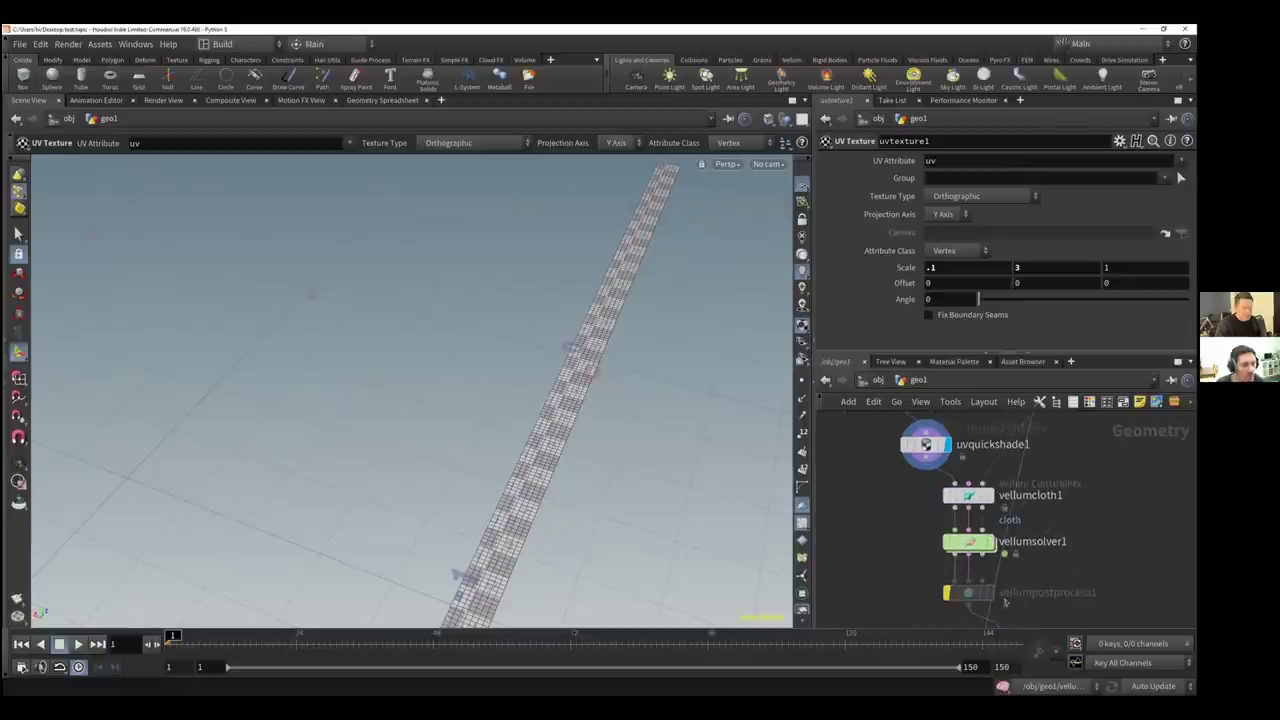
middle_click_drag(1008, 607, 1003, 571)
scroll(912, 572, "up", 4)
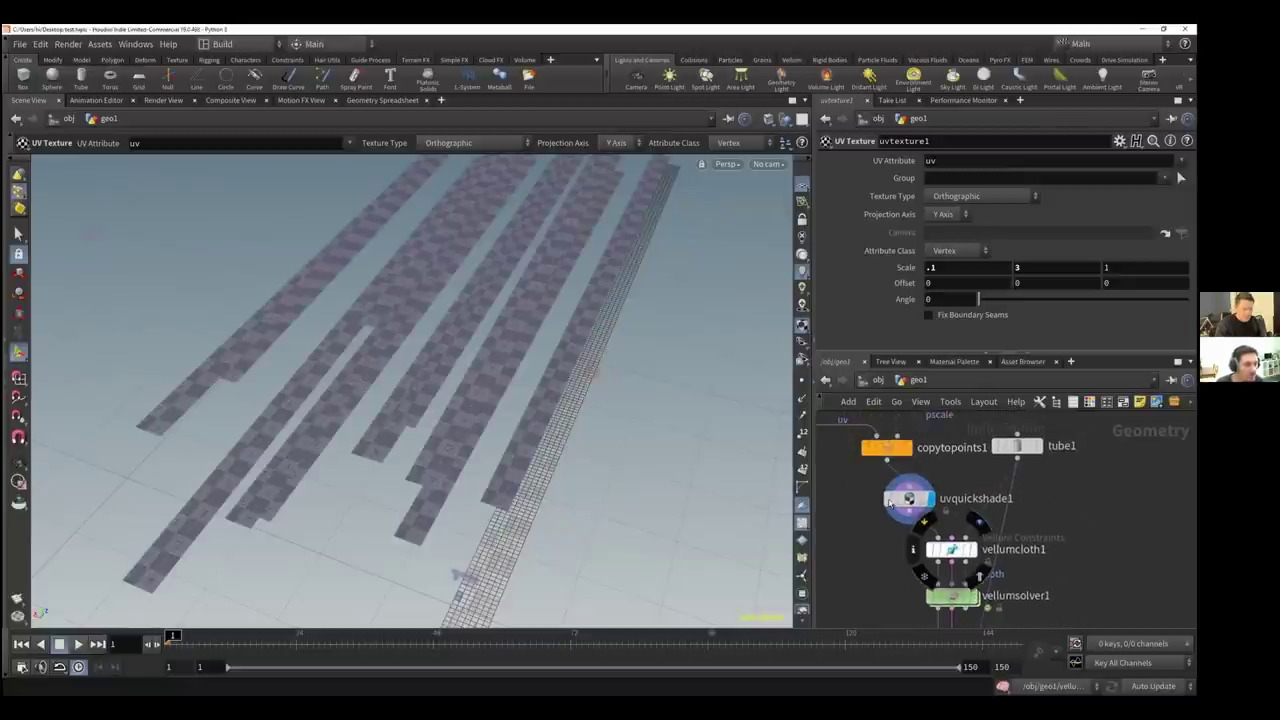
Bypass the uvquickshade1 node and display the merge1 output with the strips above the tube
left_click(889, 499)
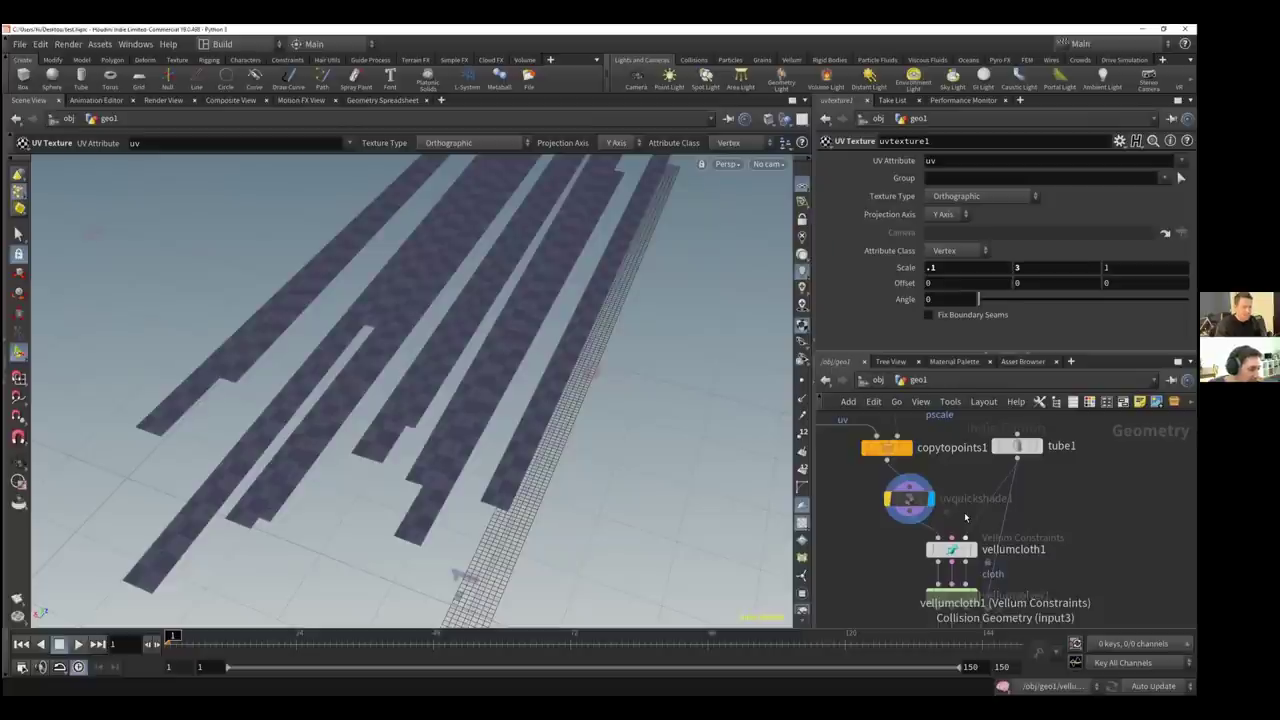
left_click(953, 550)
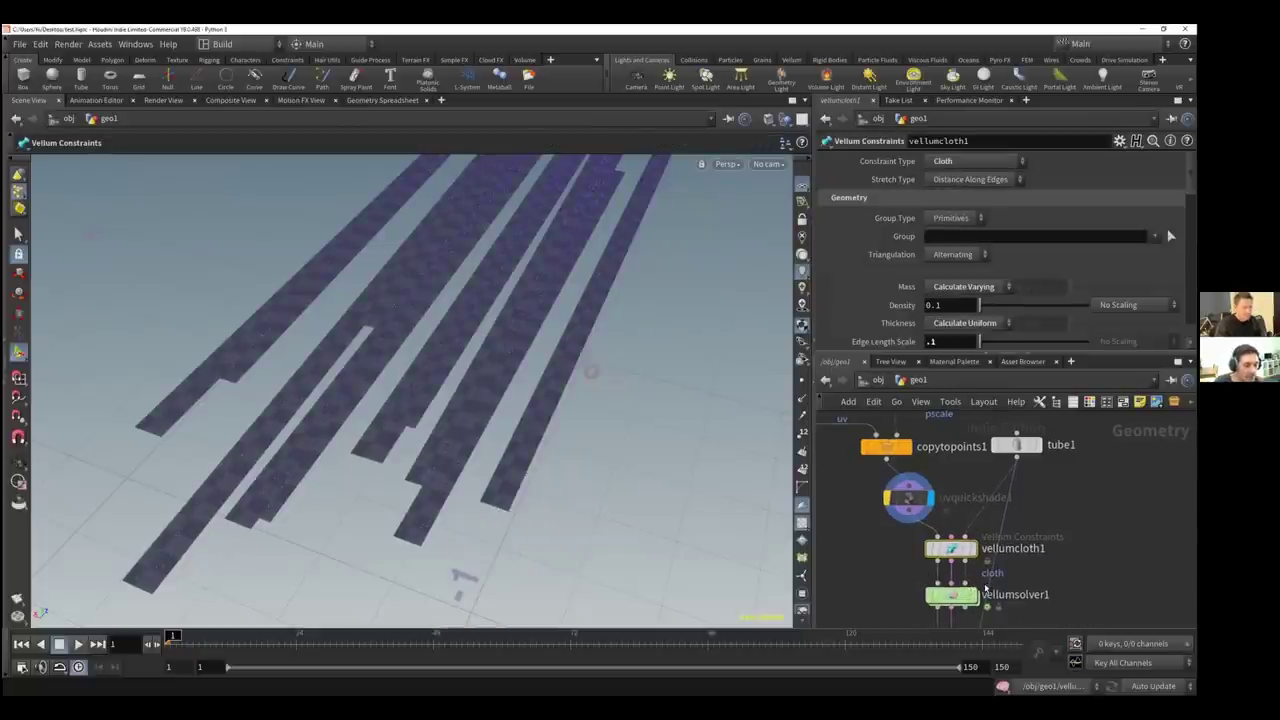
middle_click_drag(986, 590, 974, 477)
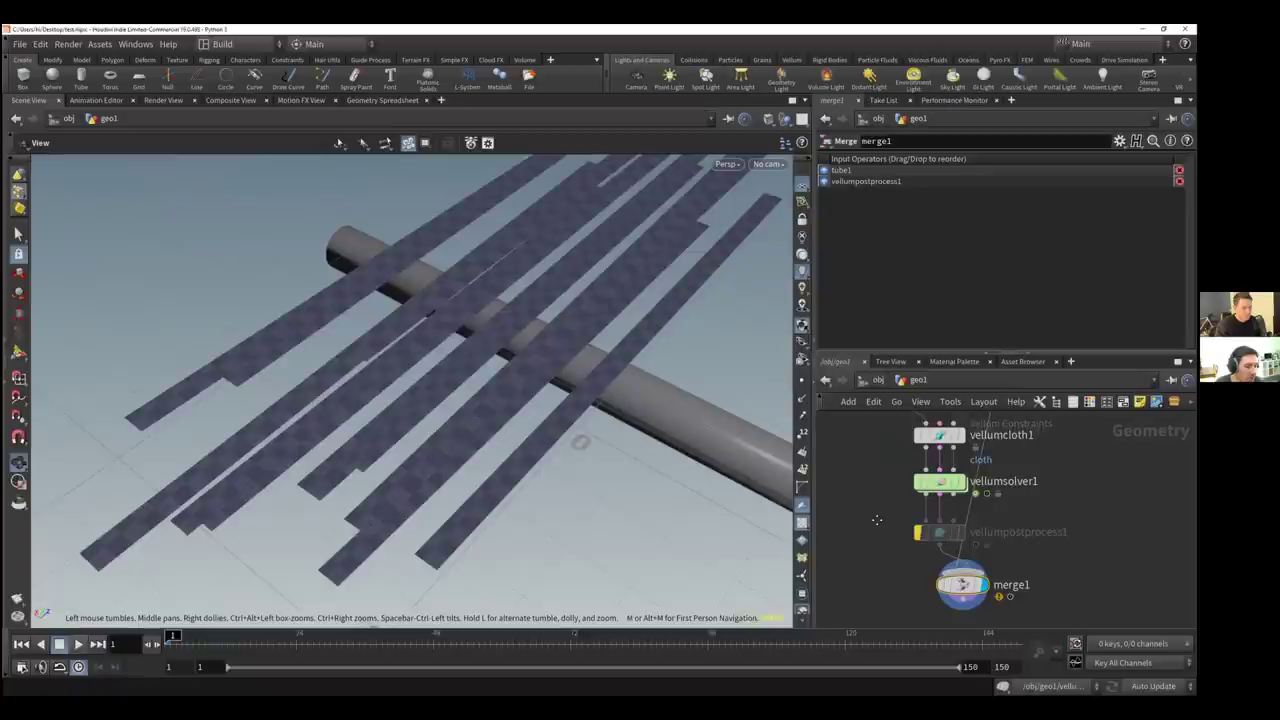
scroll(881, 507, "down", 3)
middle_click_drag(831, 415, 882, 505)
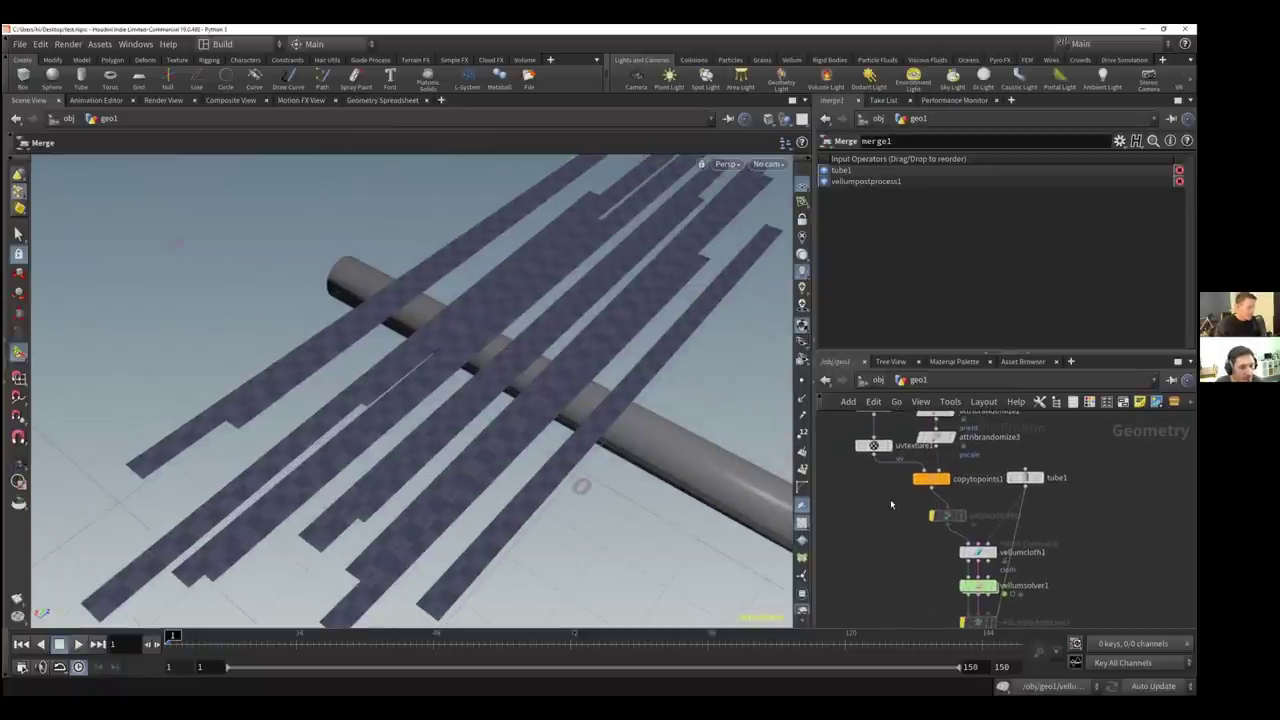
Insert a Connectivity node between copytopoints1 and the bypassed uvquickshade1 node
key("Tab")
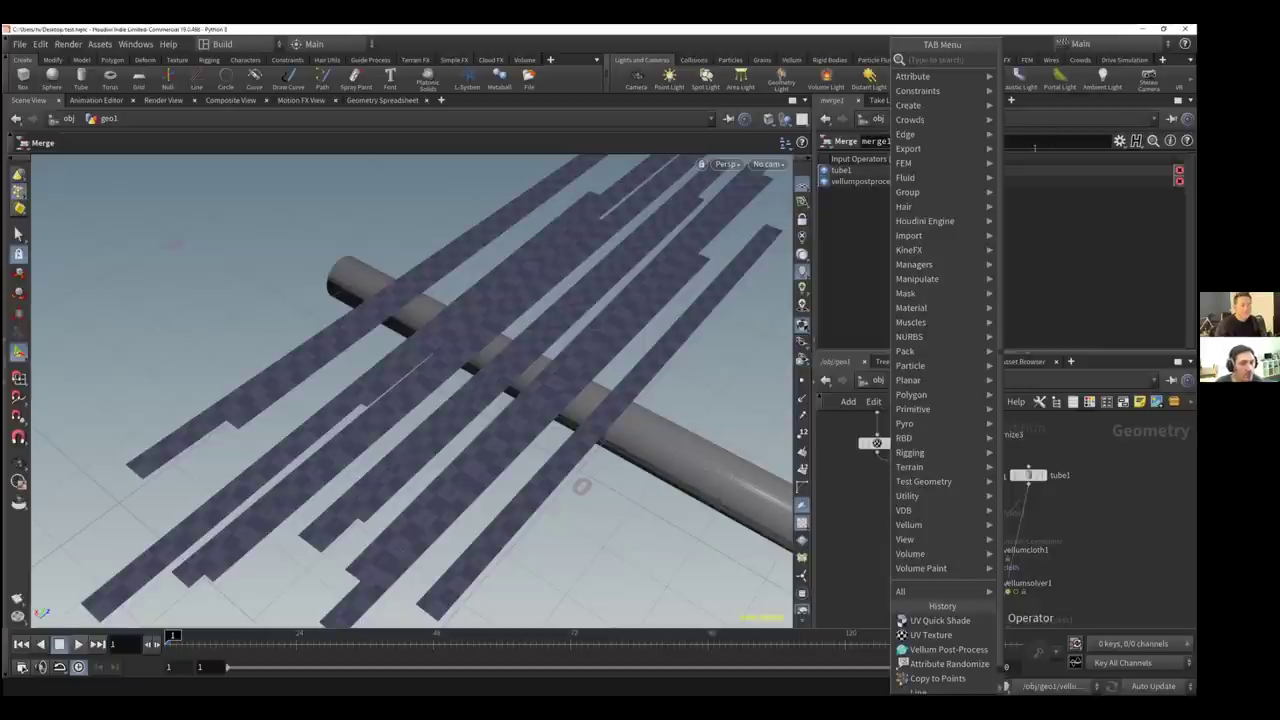
type("null")
key("Return")
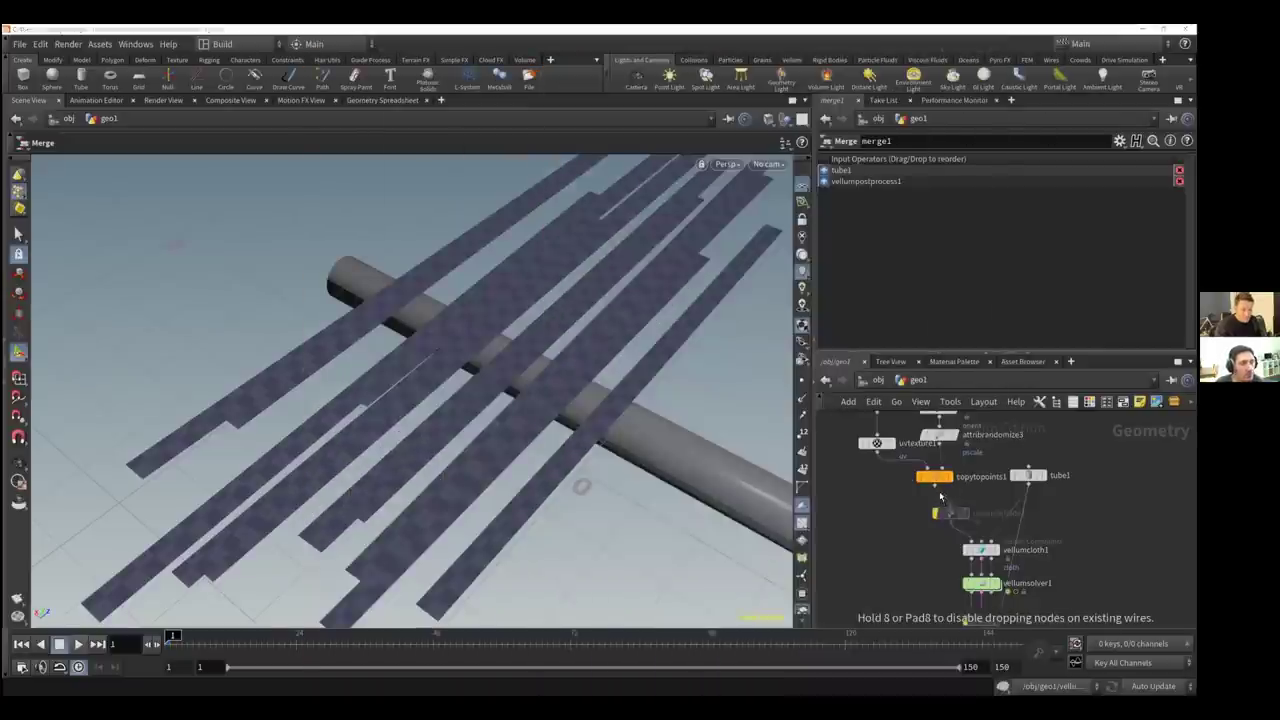
left_click(942, 514)
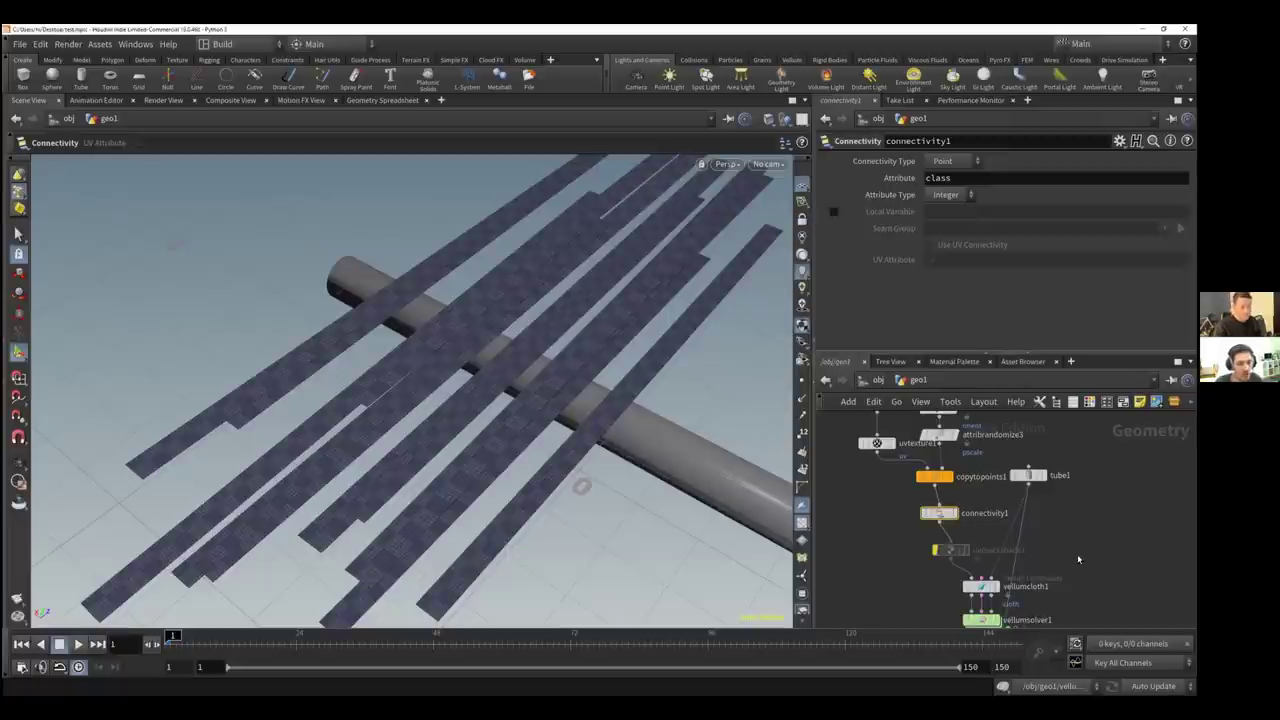
Place an Alembic node below merge1
middle_click_drag(1045, 590, 1049, 480)
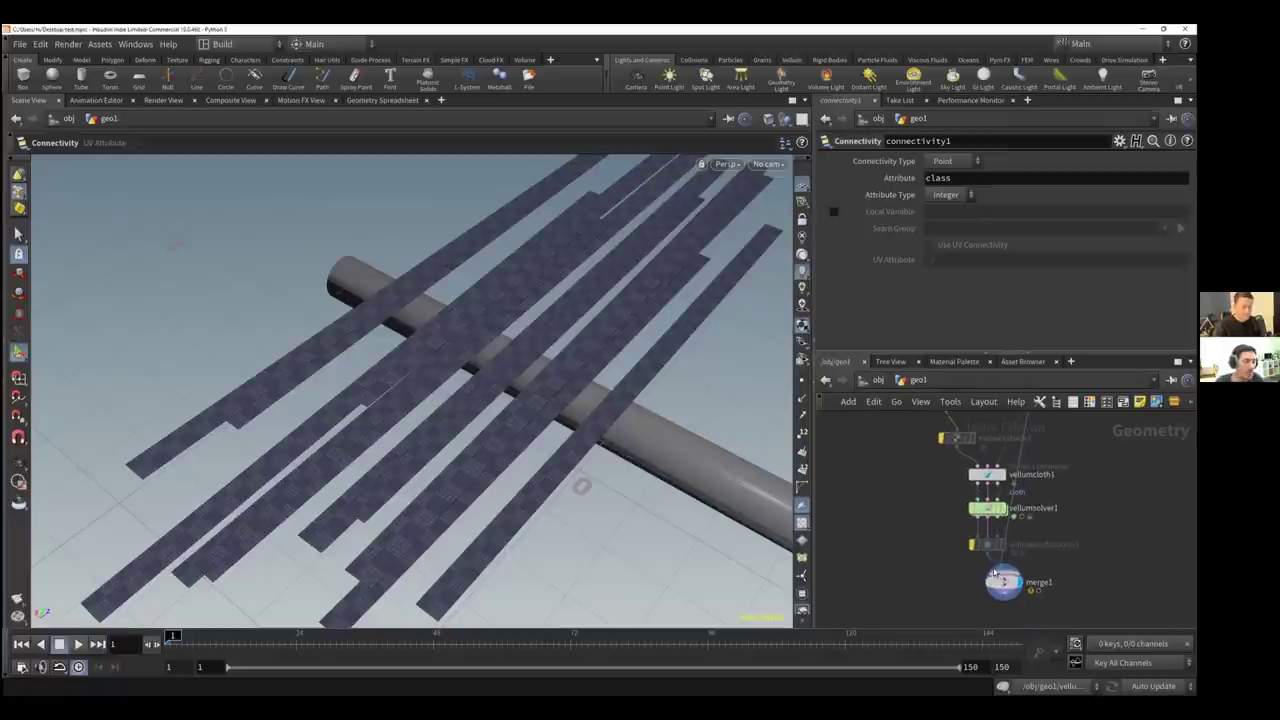
middle_click_drag(1017, 625, 1004, 569)
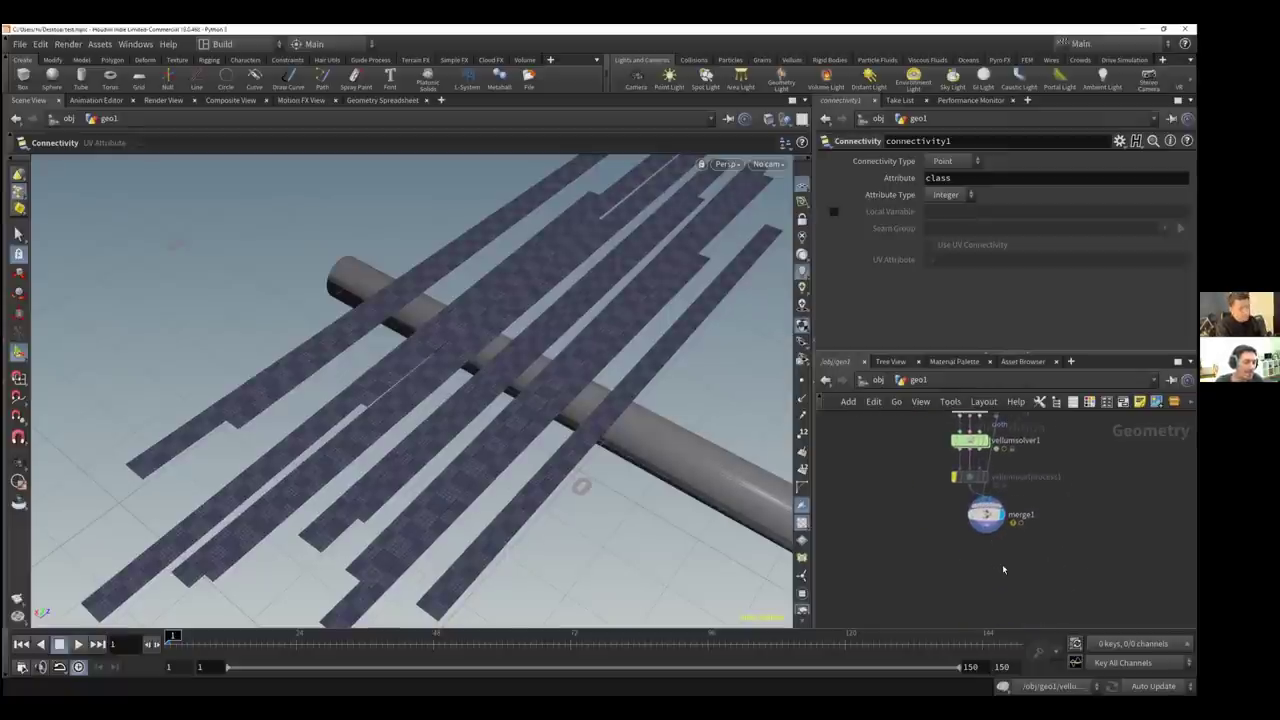
key("Tab")
type("alem")
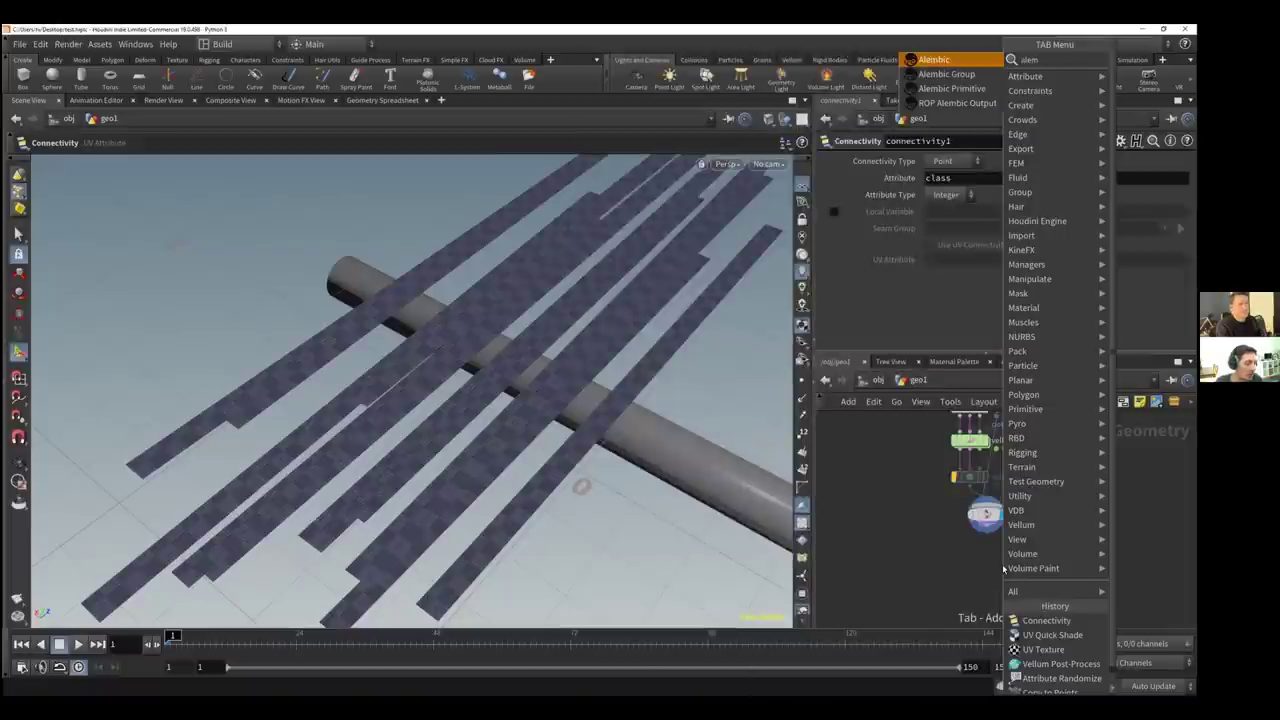
key("Return")
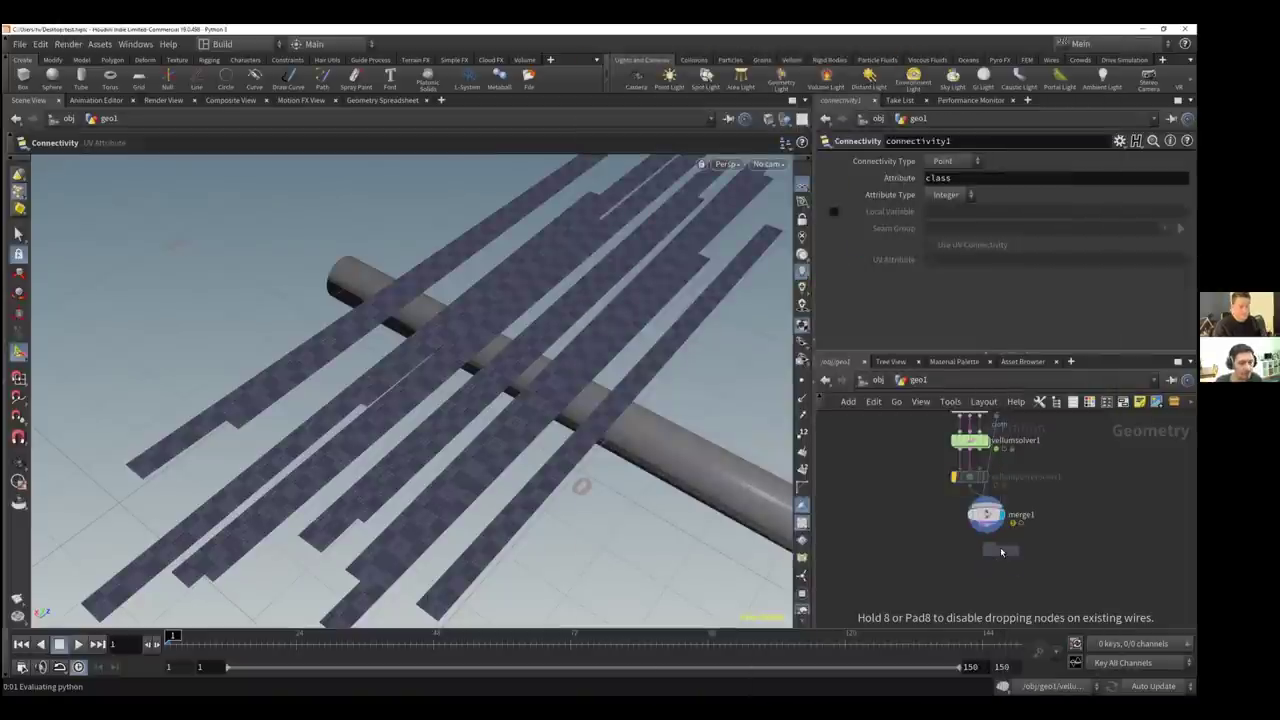
left_click(997, 550)
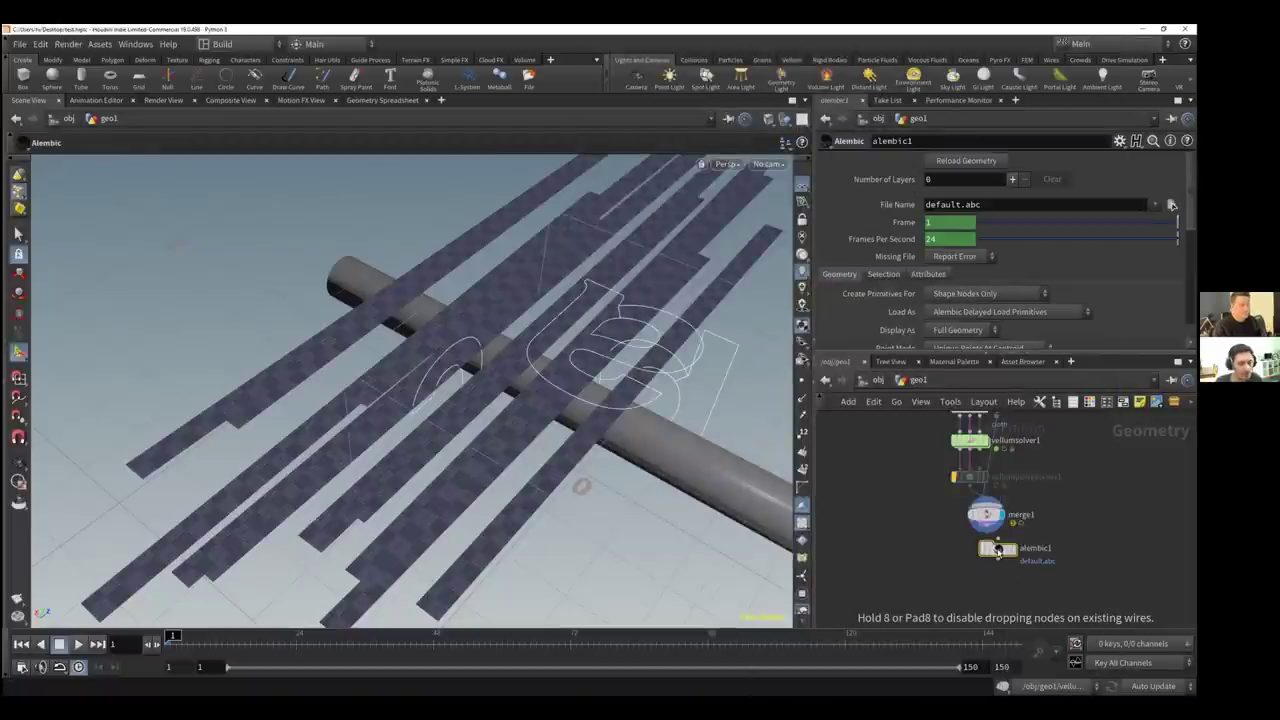
Add a ROP Alembic Output node, move alembic1 out of the way and connect the merge1 output to the new node
key("Tab")
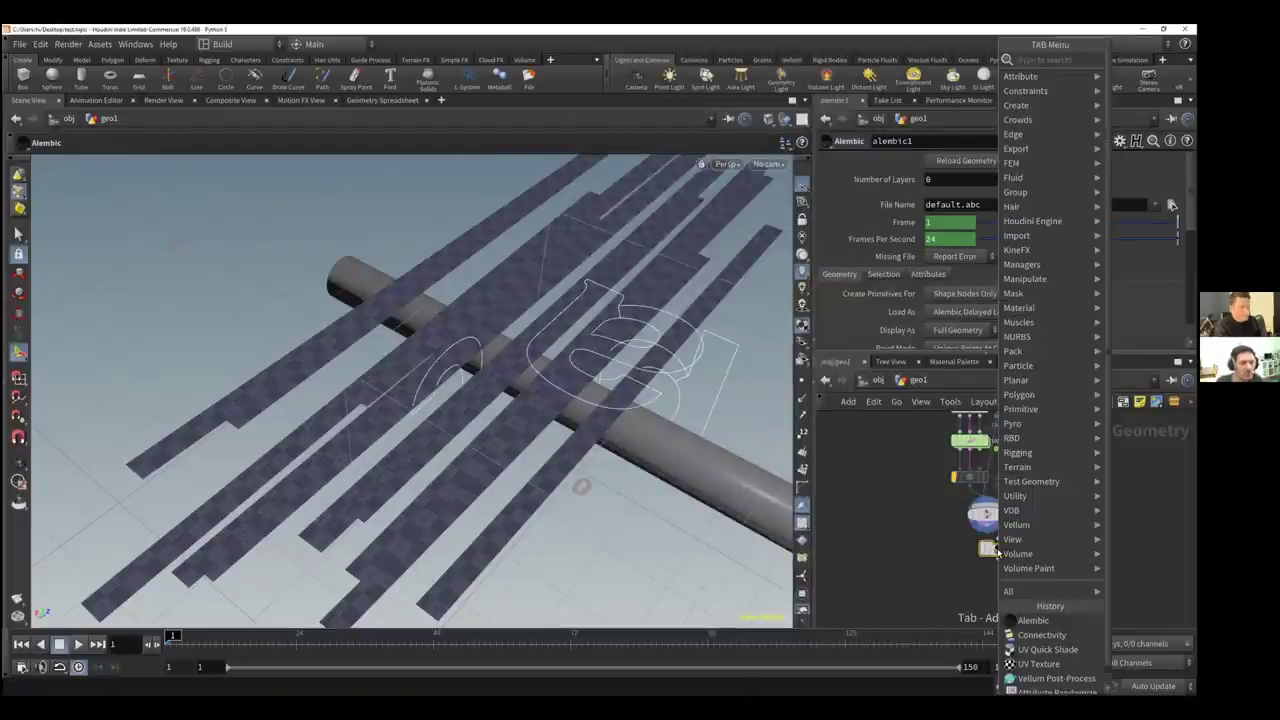
type("rop ale")
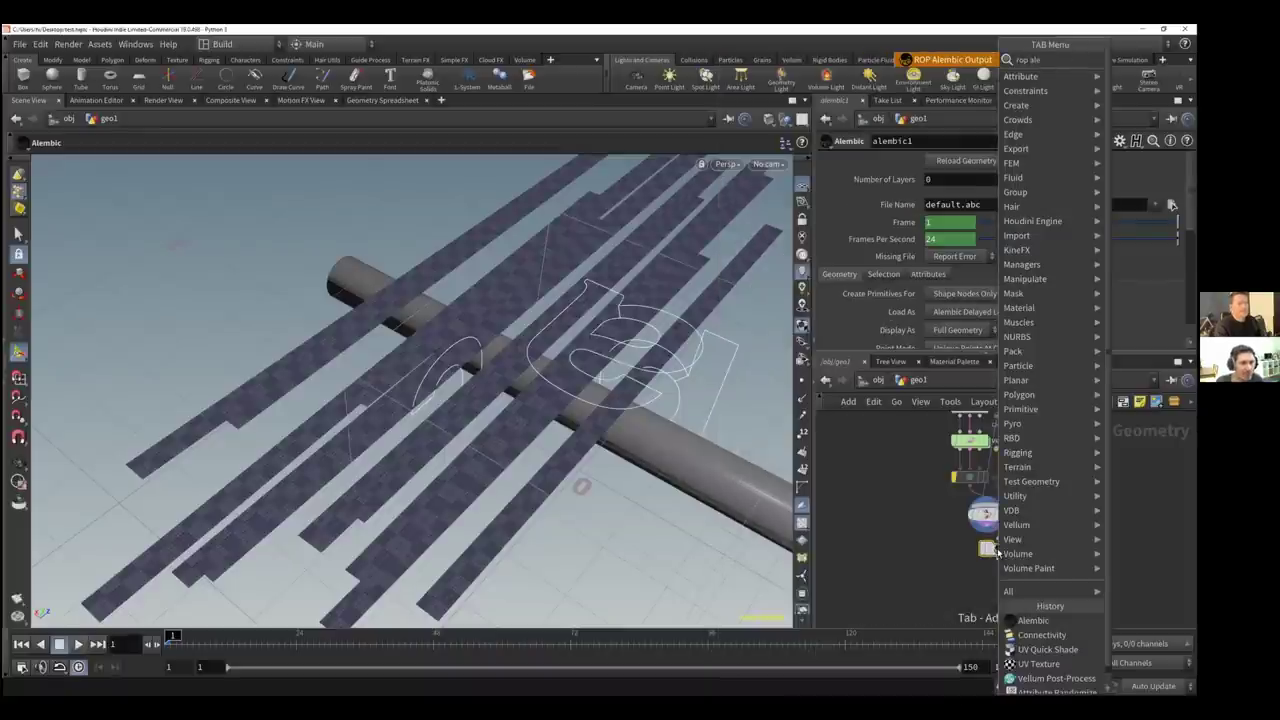
key("Return")
left_click(1005, 560)
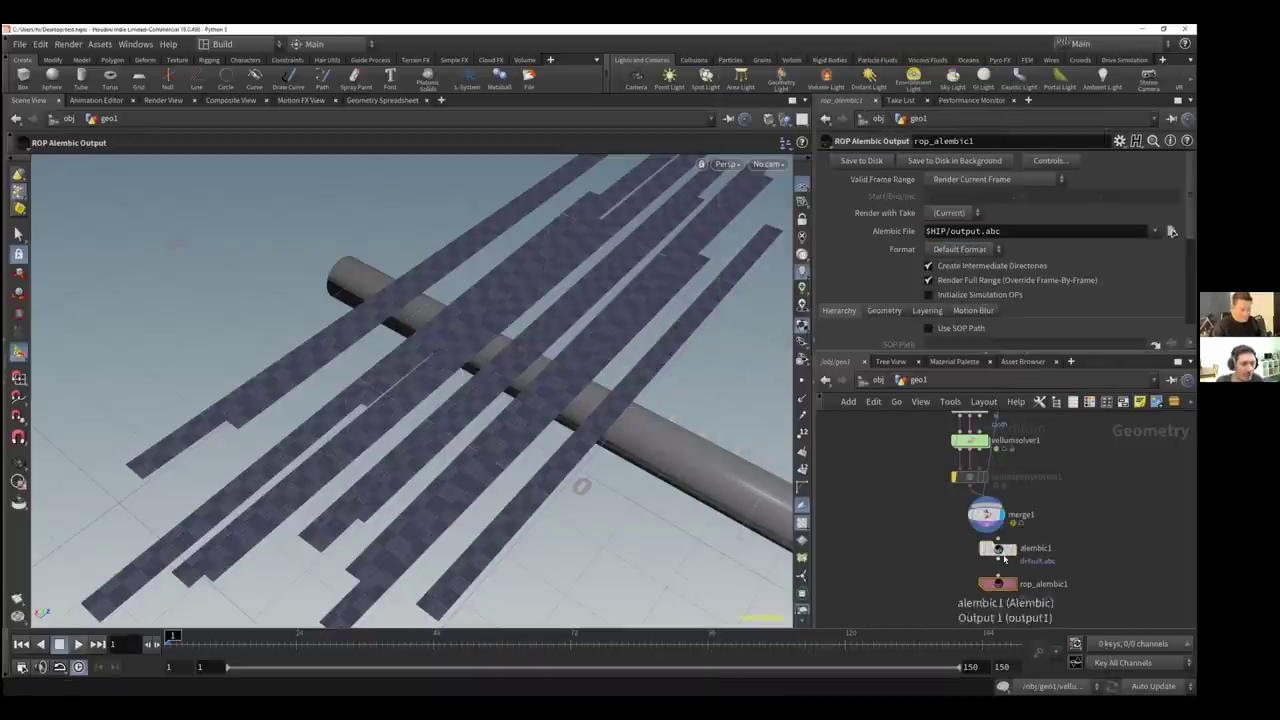
left_click_drag(1005, 560, 1086, 565)
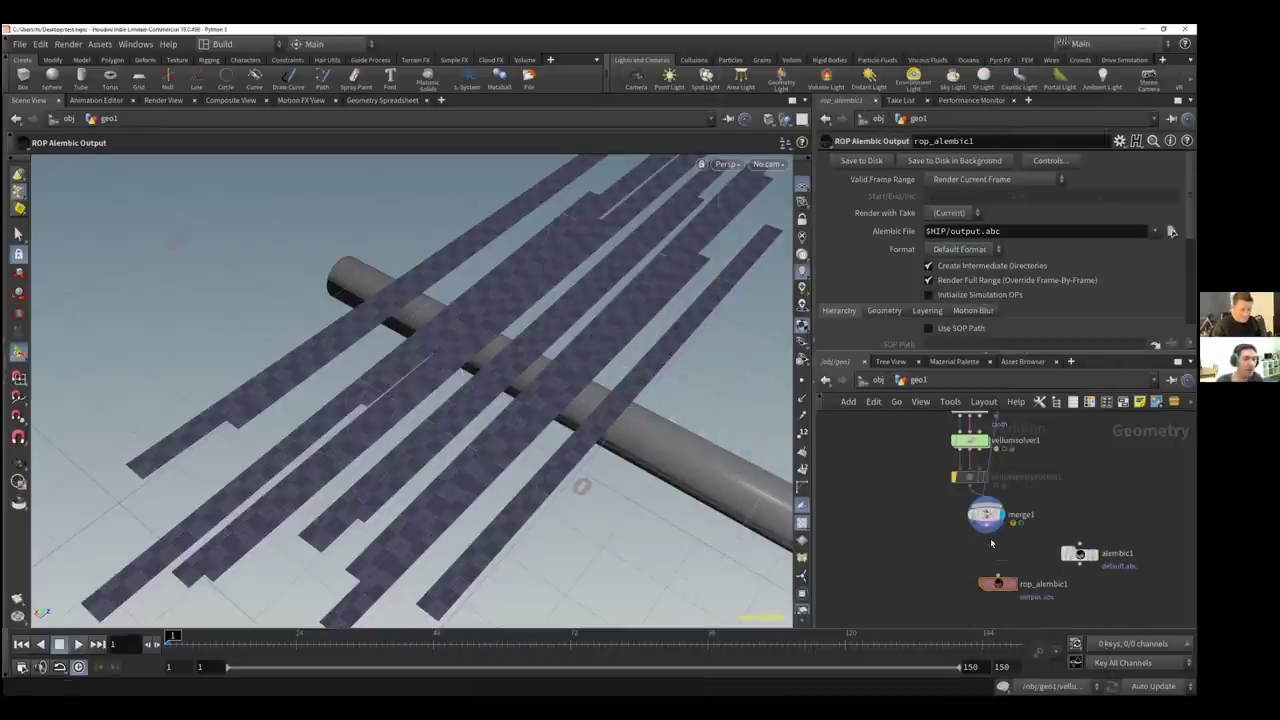
left_click_drag(987, 531, 998, 576)
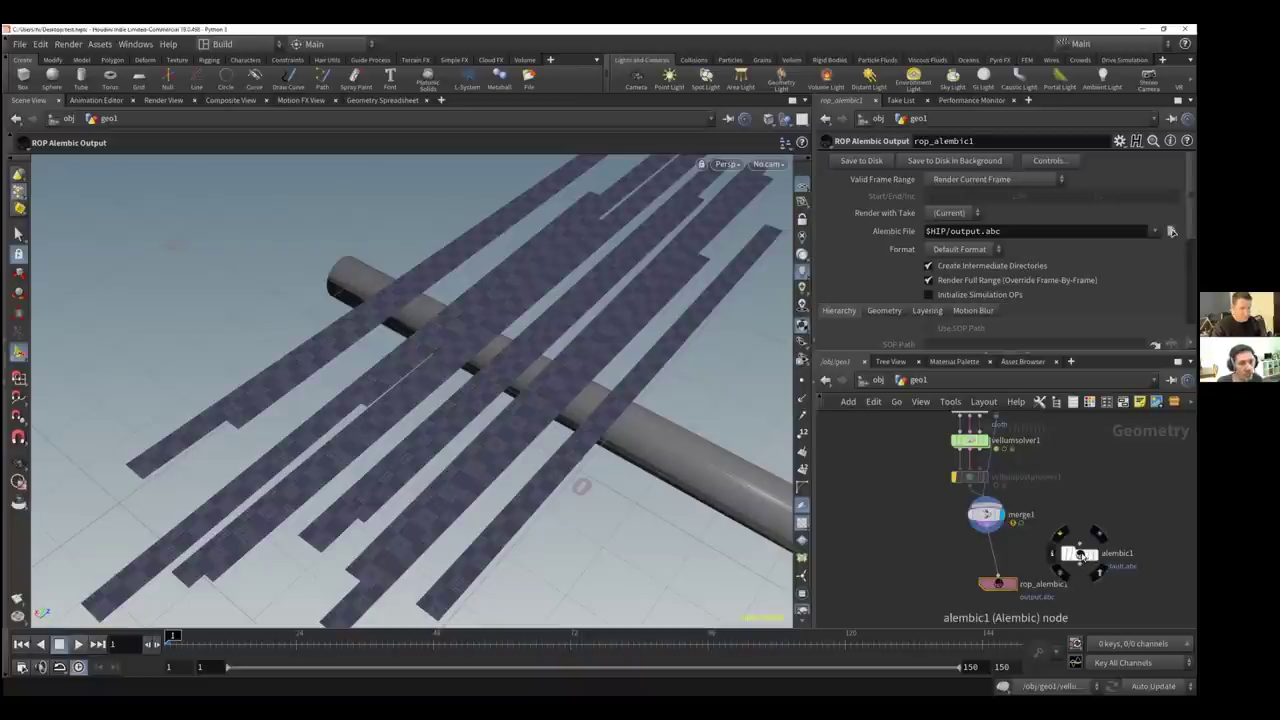
Delete the alembic1 node and place rop_alembic1 directly beneath merge1
left_click(1080, 554)
key("Delete")
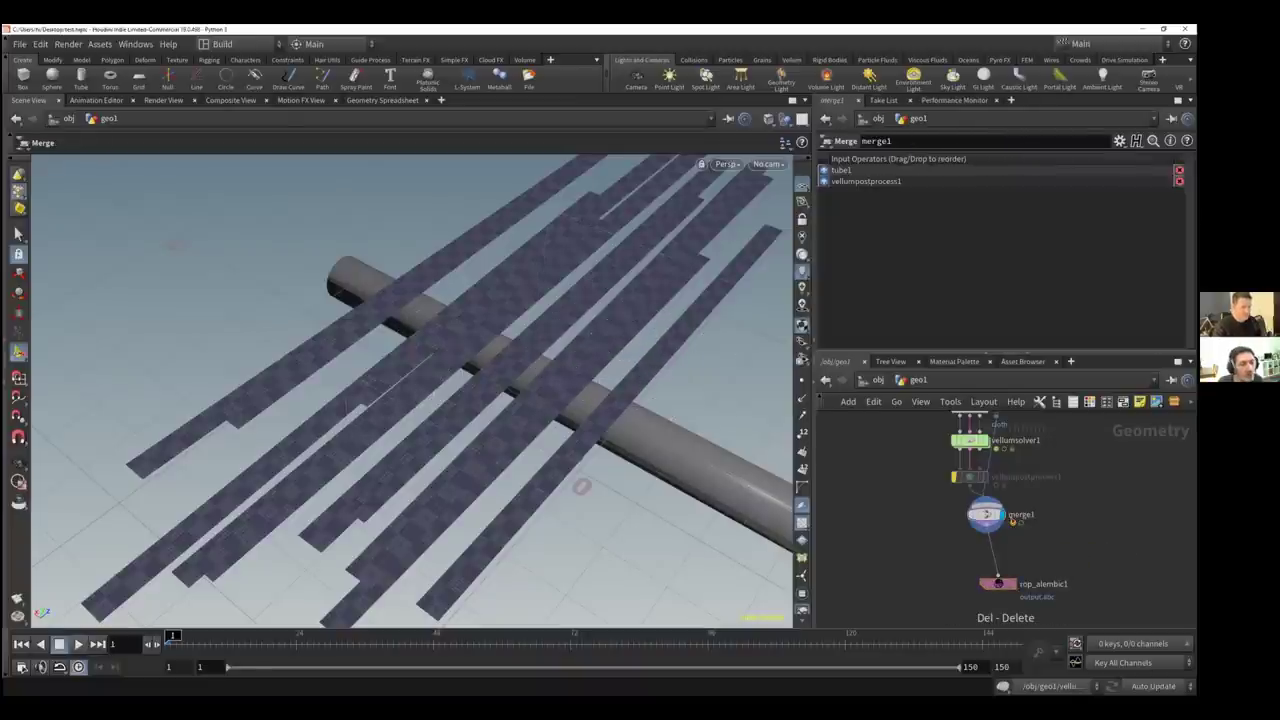
left_click_drag(998, 582, 990, 551)
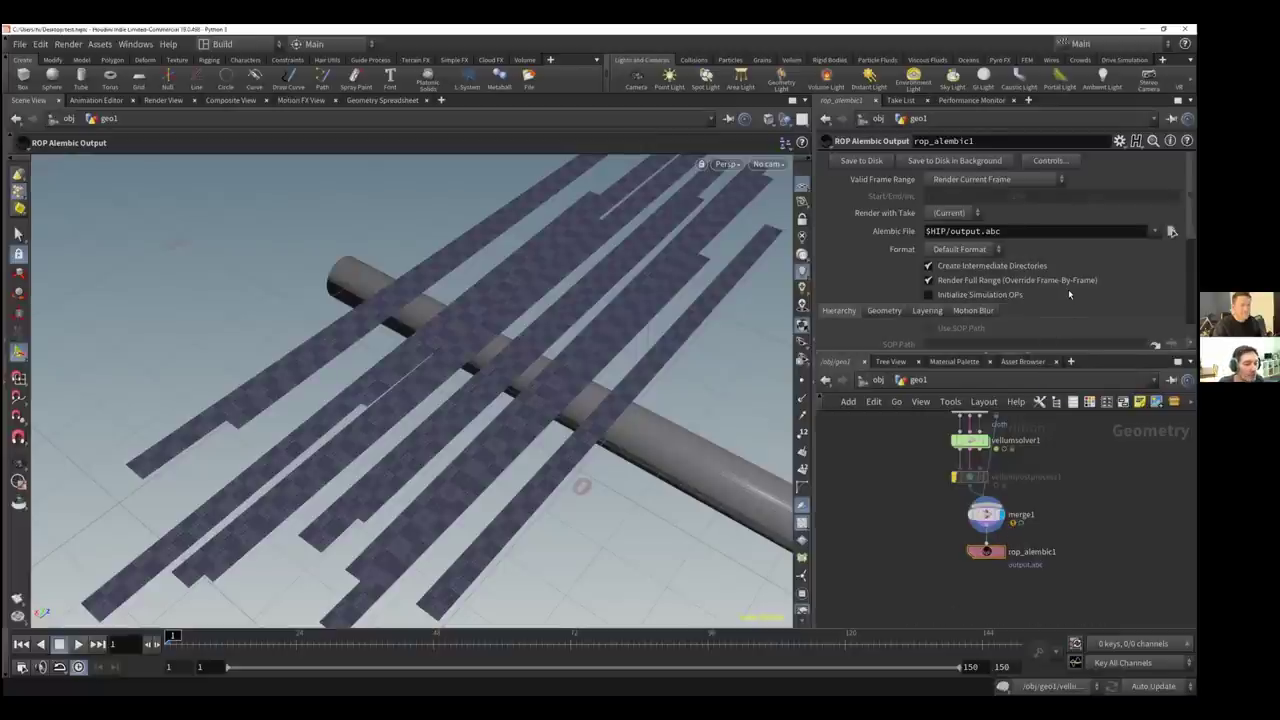
Inspect the node information of merge1 for its geometry attributes
middle_click(986, 517)
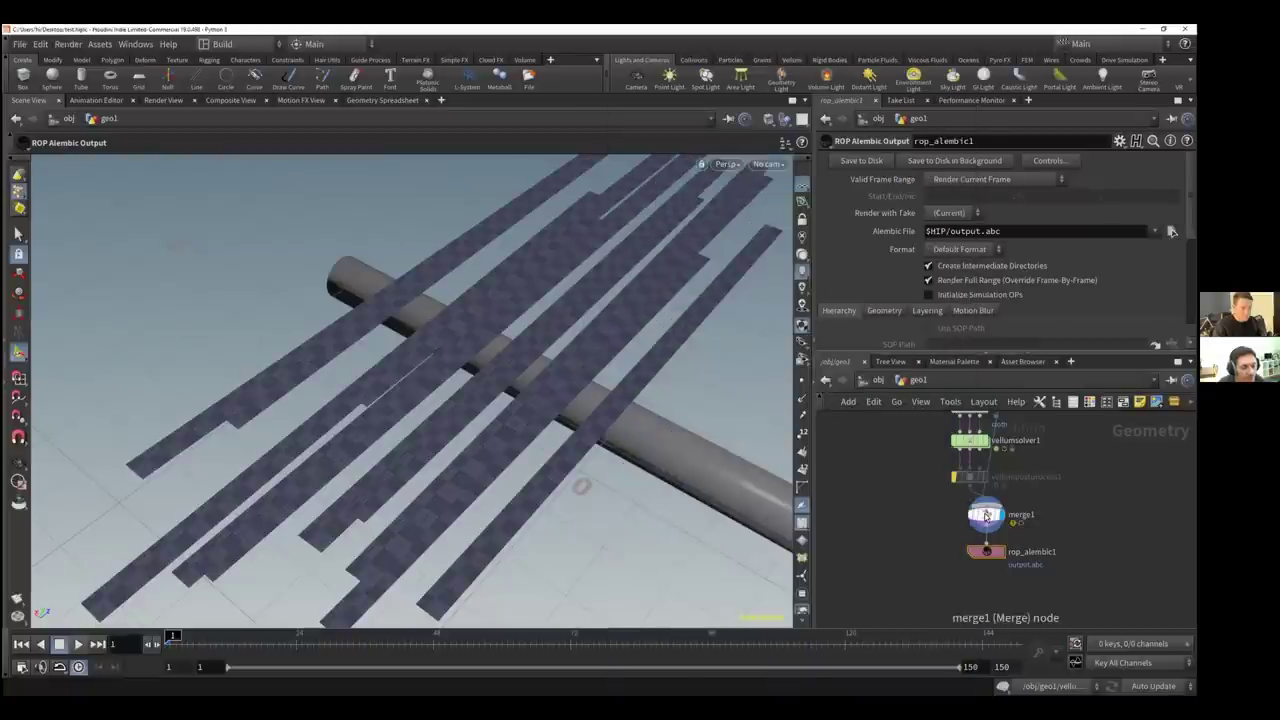
middle_click(986, 517)
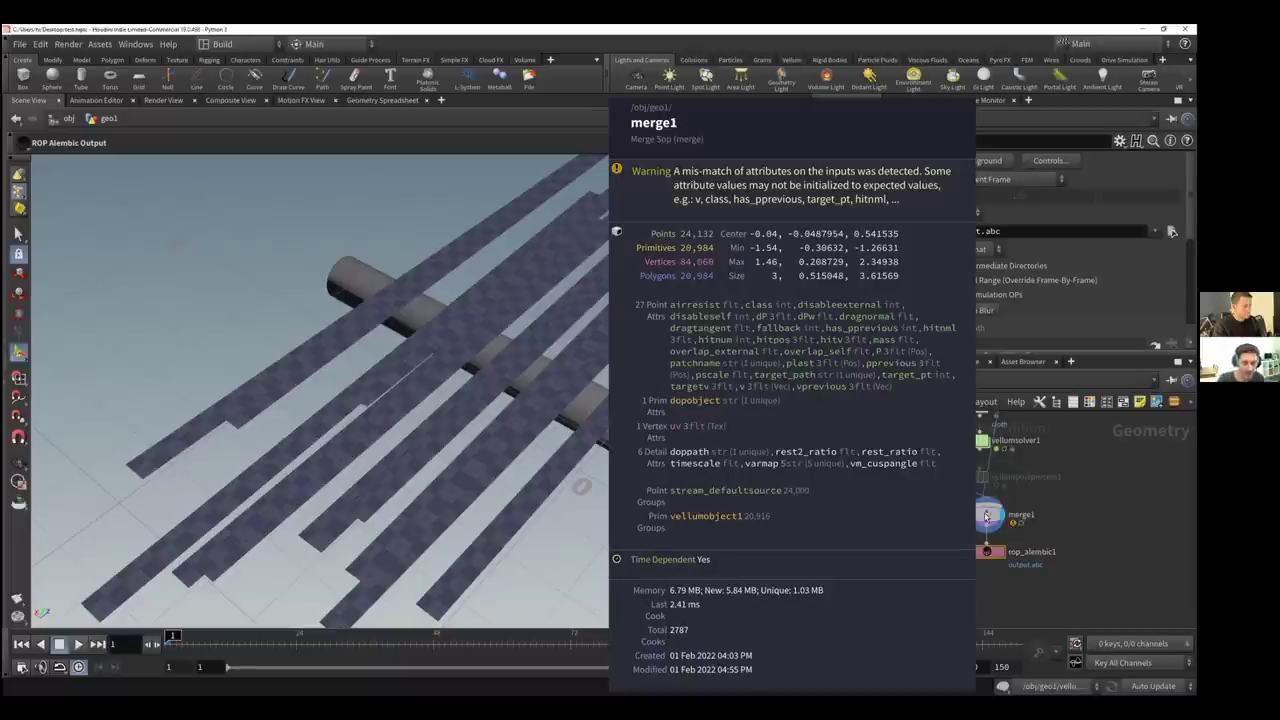
middle_click_drag(985, 526, 986, 526)
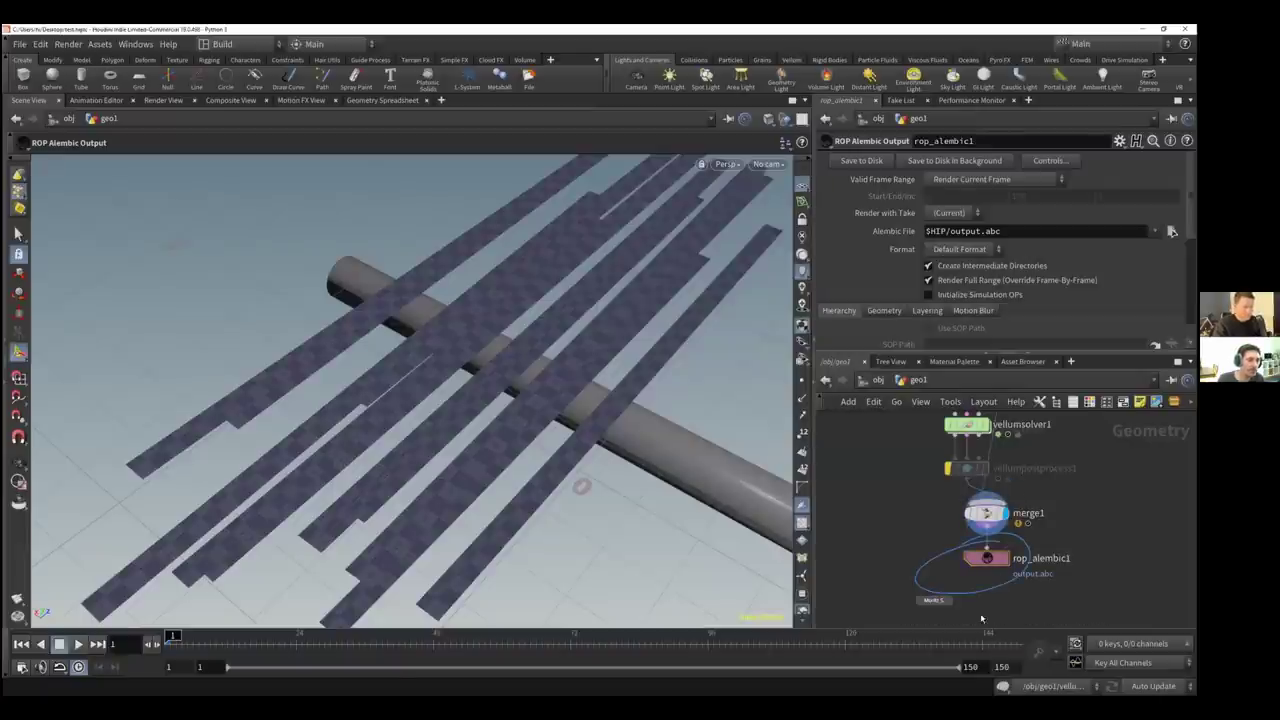
Set the end frame of the timeline to 175
left_click_drag(980, 667, 930, 668)
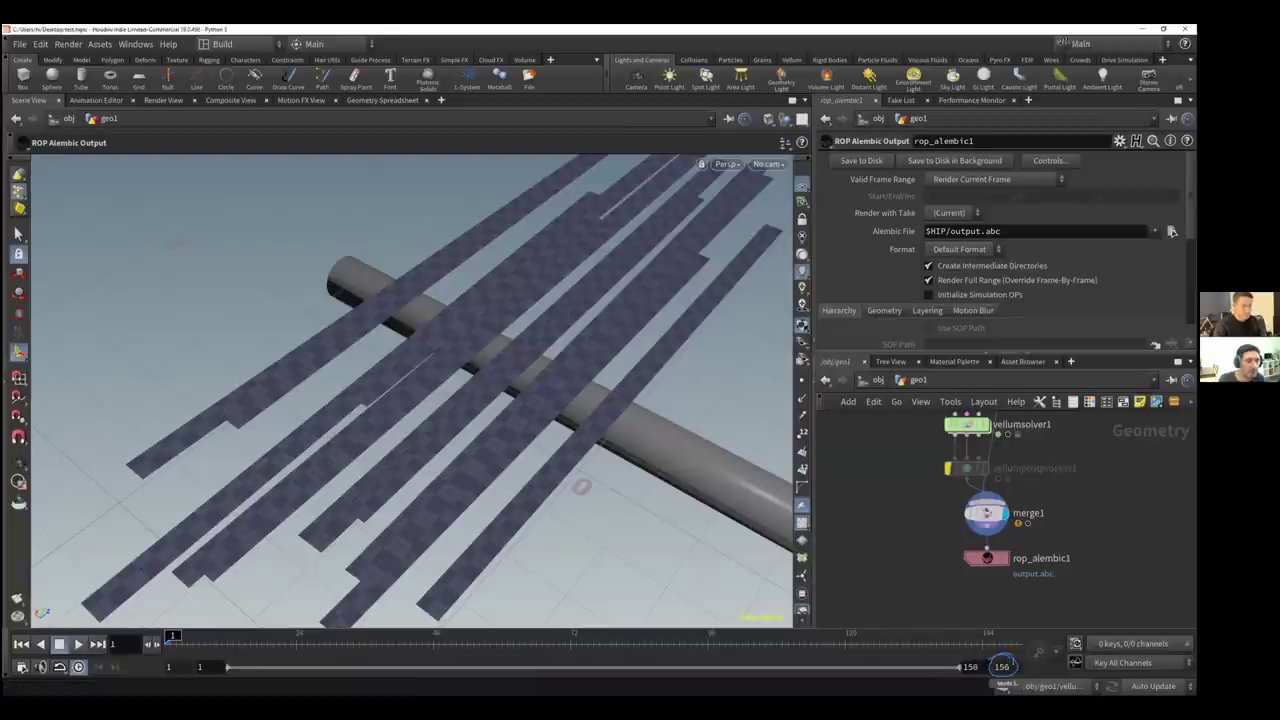
left_click(1002, 666)
type("175")
key("Return")
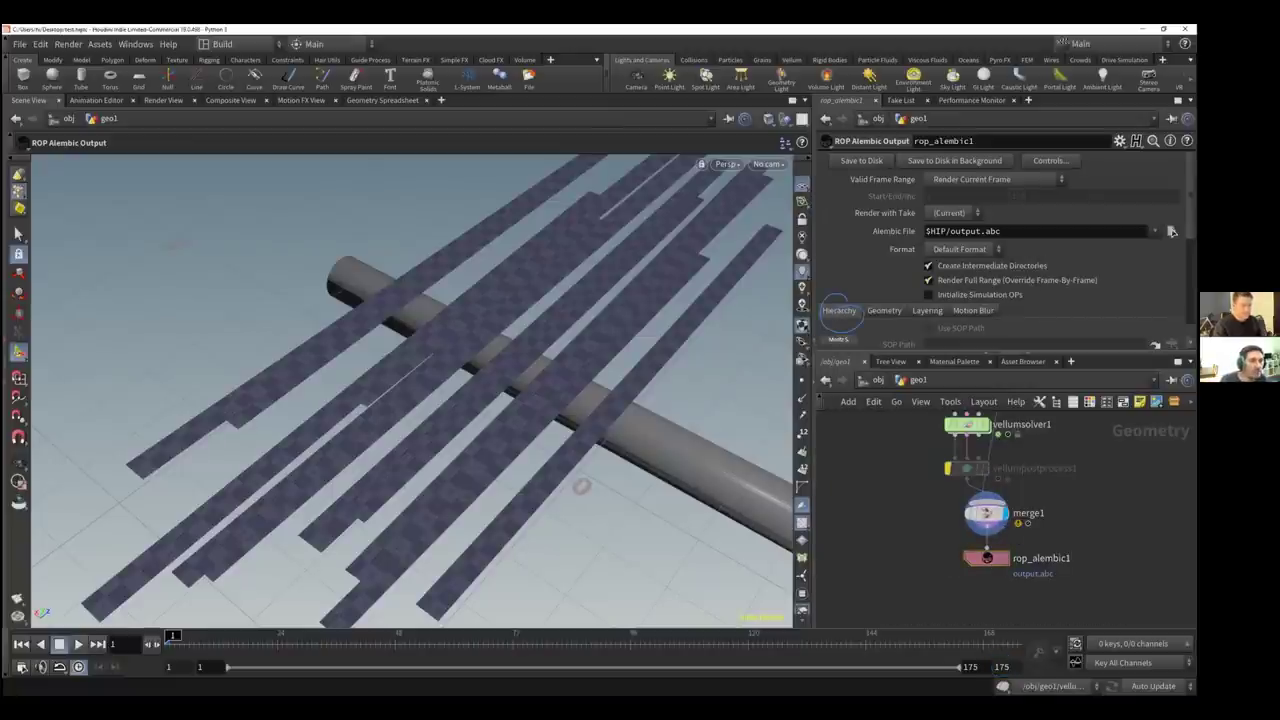
Enable Build Hierarchy From Attribute in the Hierarchy settings of rop_alembic1
scroll(838, 310, "down", 5)
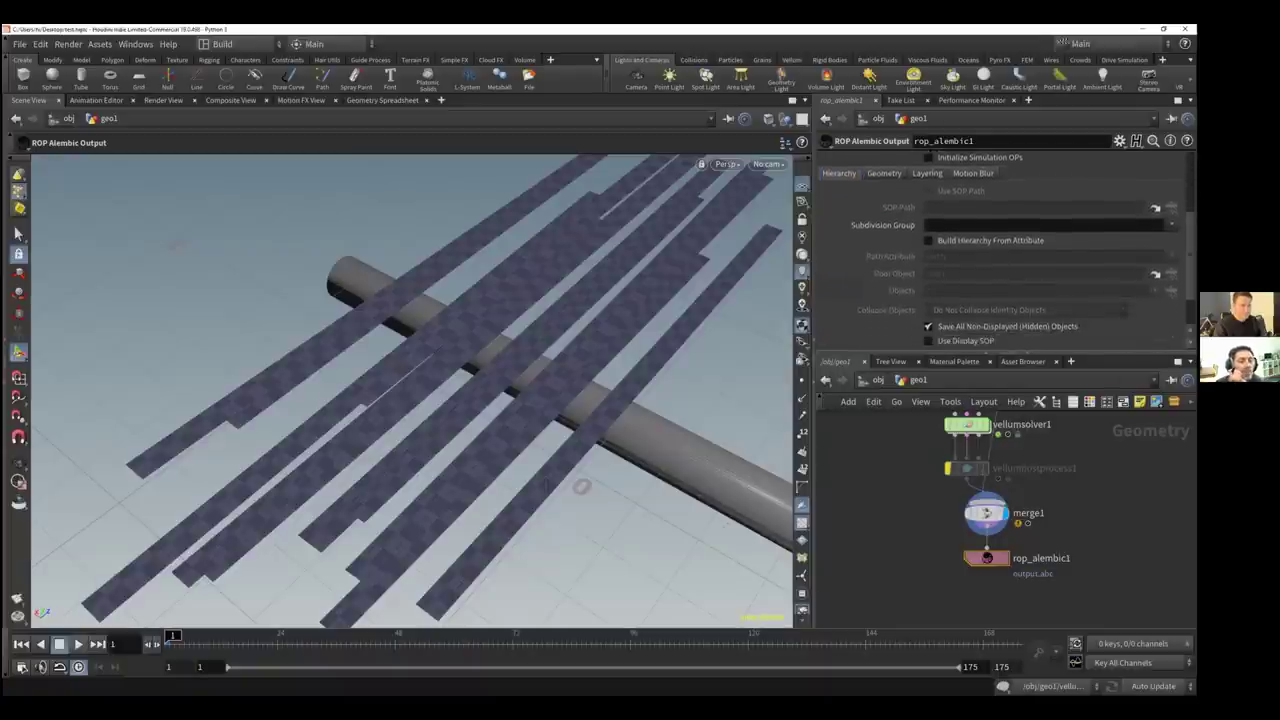
scroll(838, 310, "down", 1)
scroll(929, 240, "up", 1)
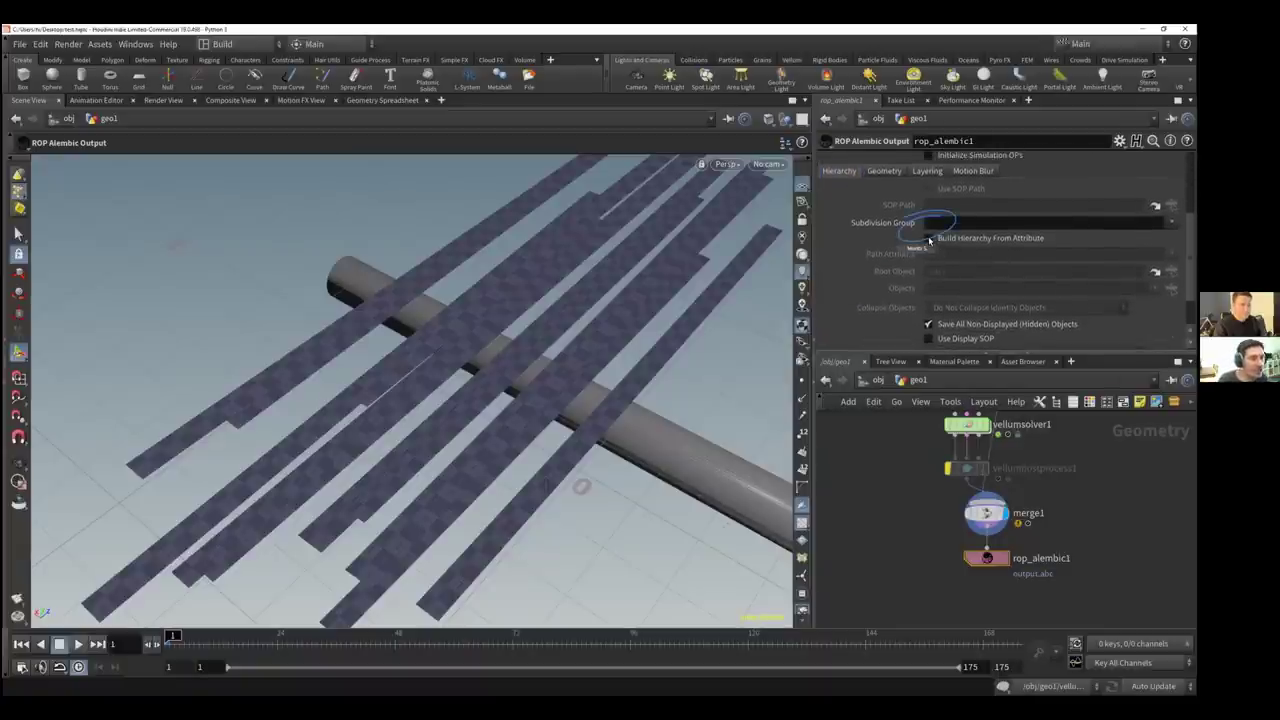
left_click(929, 239)
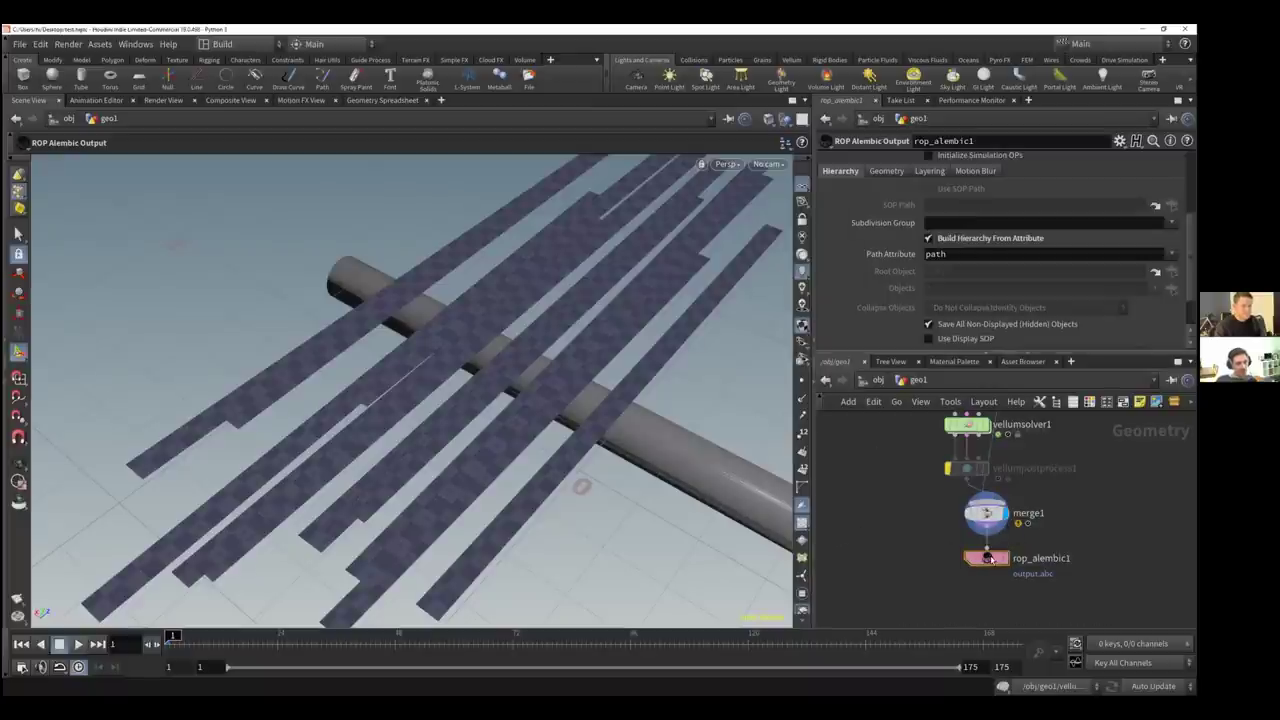
Review the Path Attribute setting of rop_alembic1 and check which primitive attributes merge1 provides
scroll(885, 209, "up", 3)
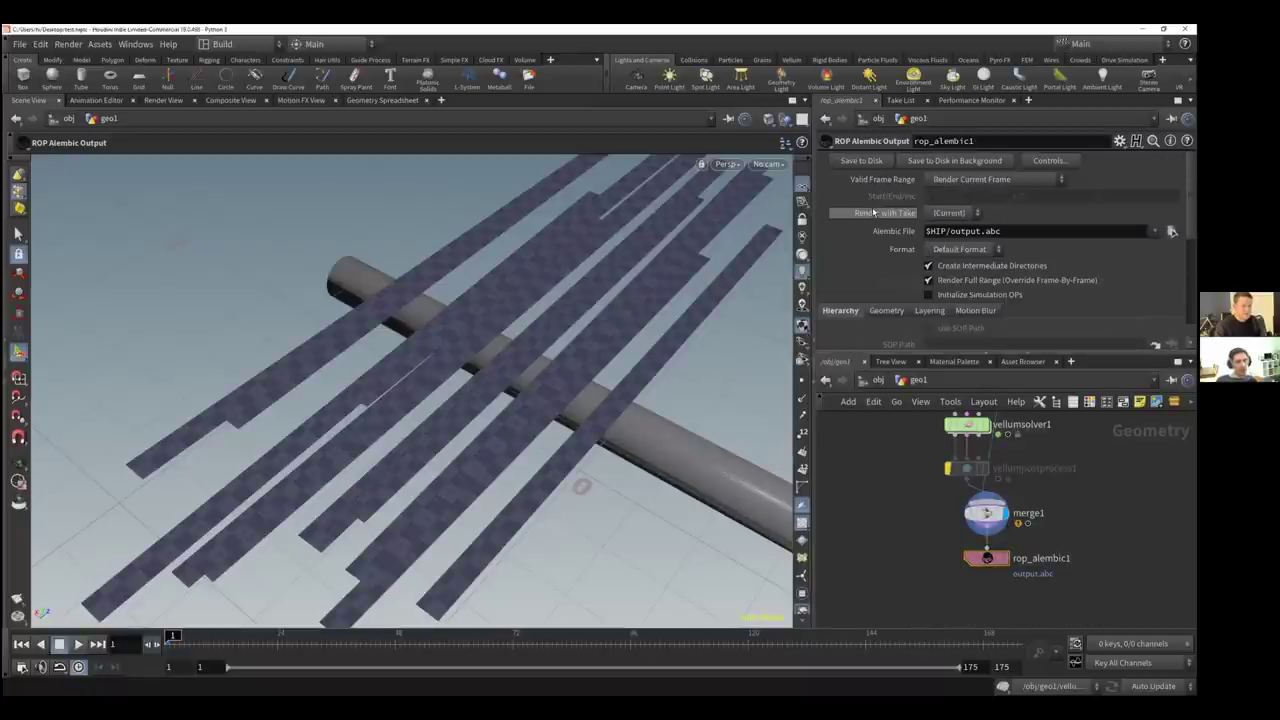
scroll(905, 315, "down", 3)
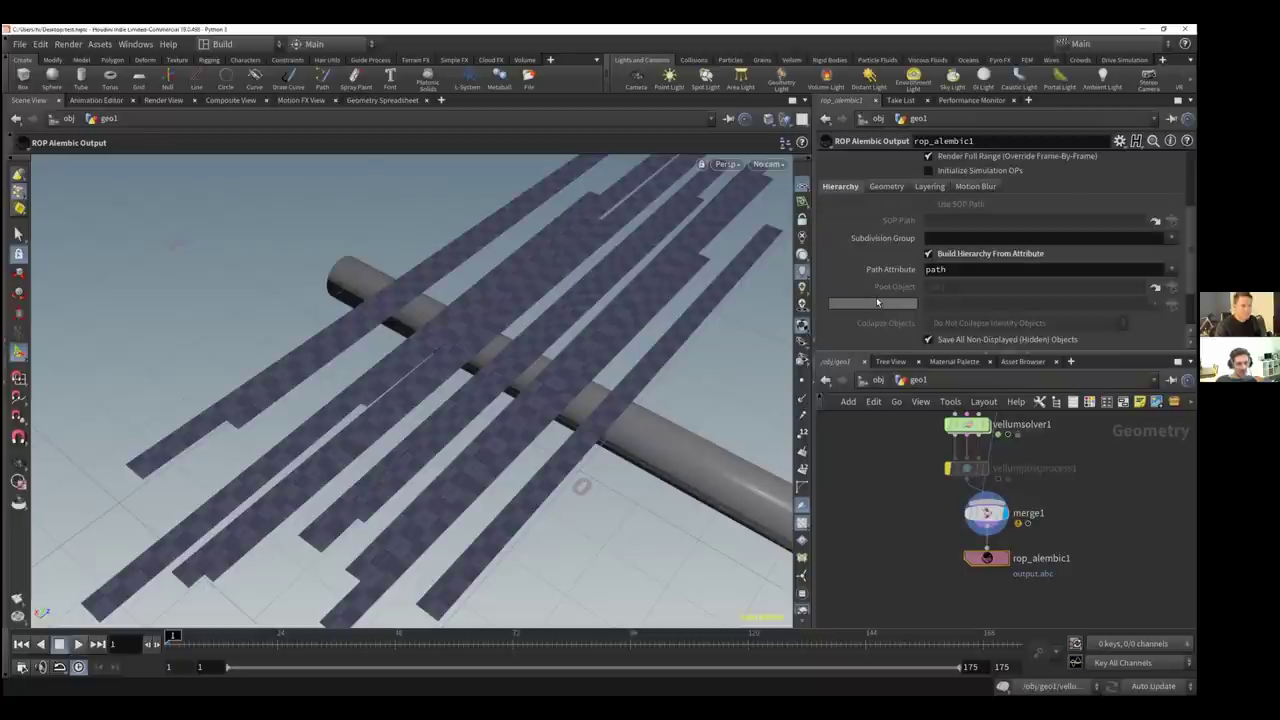
scroll(1165, 272, "down", 1)
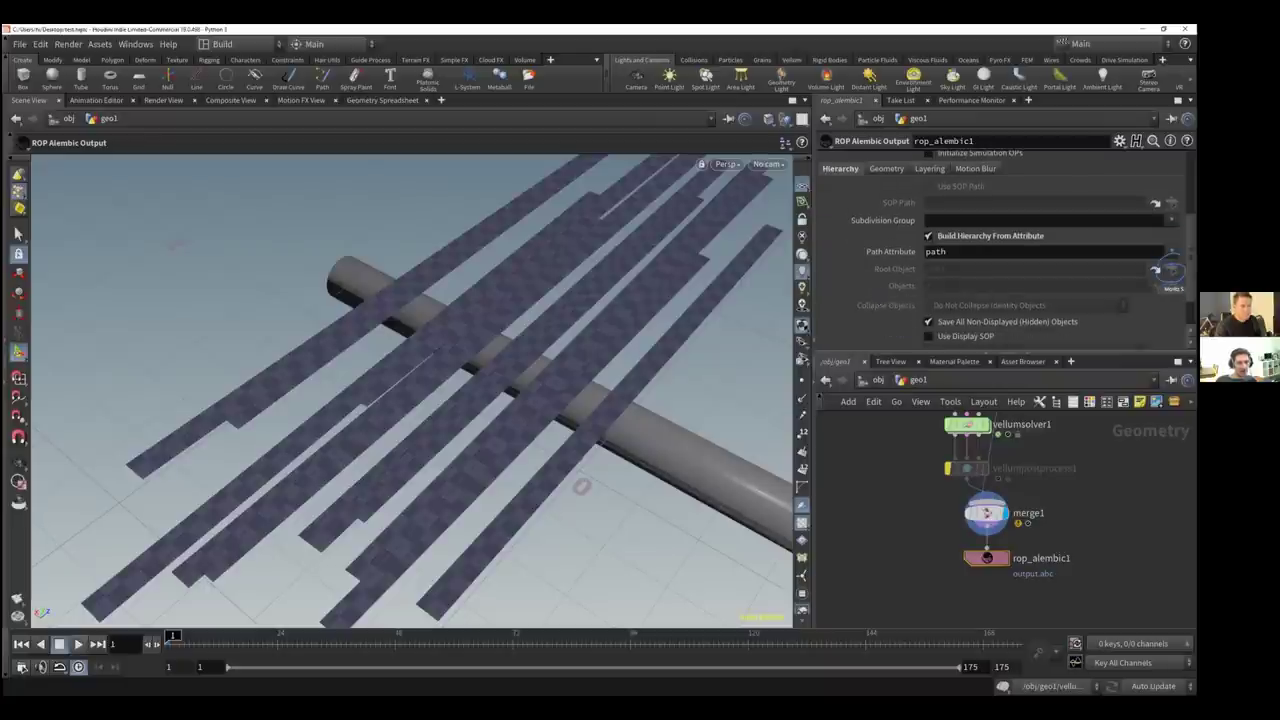
left_click(1171, 252)
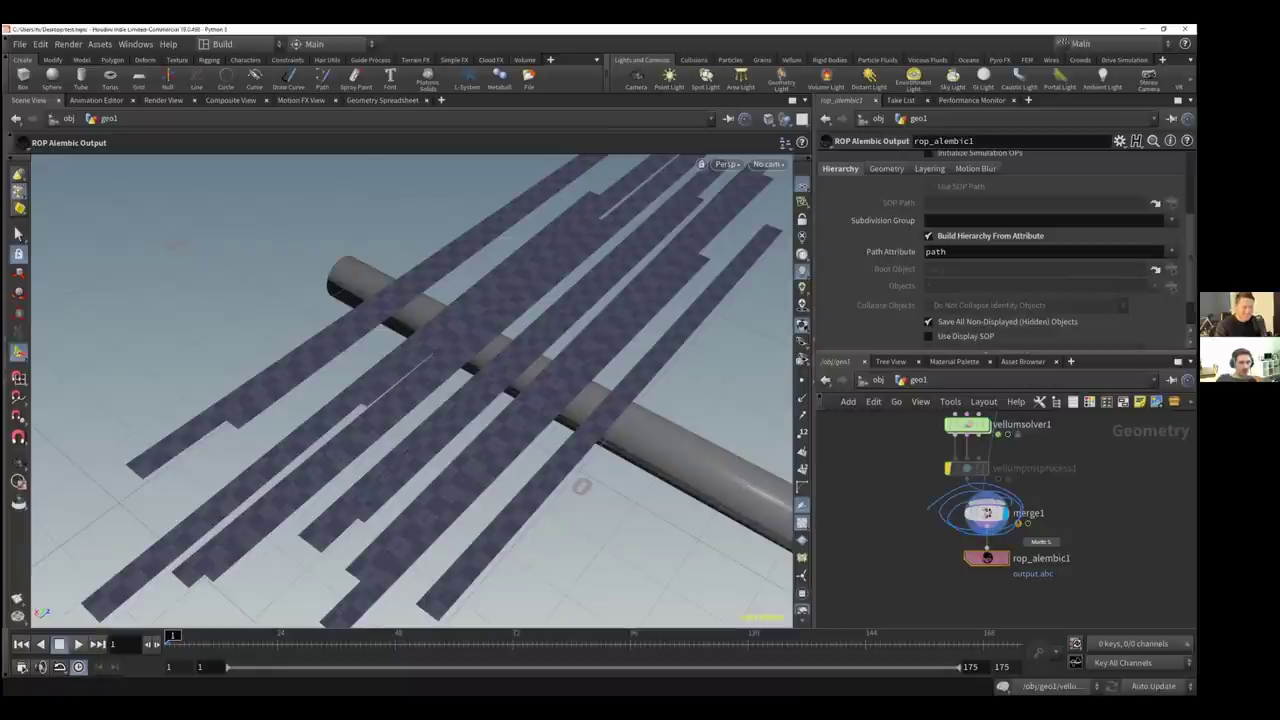
middle_click(987, 513)
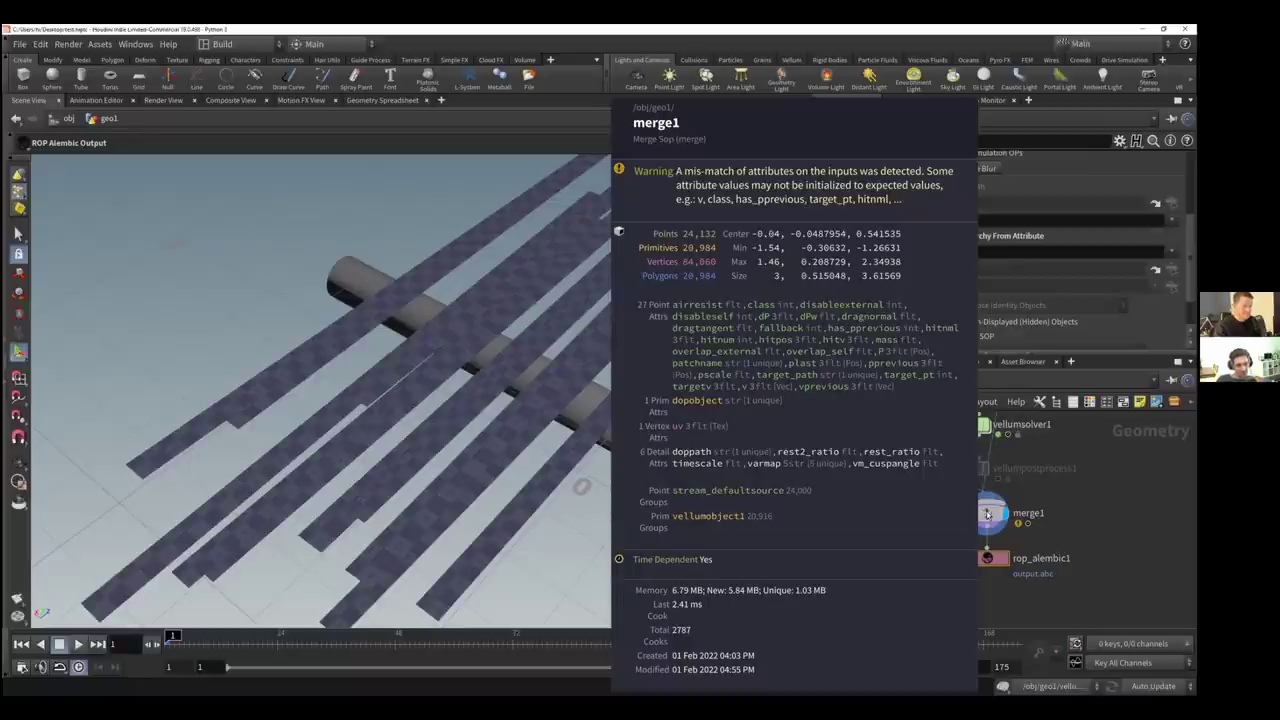
middle_click_drag(987, 513, 987, 513)
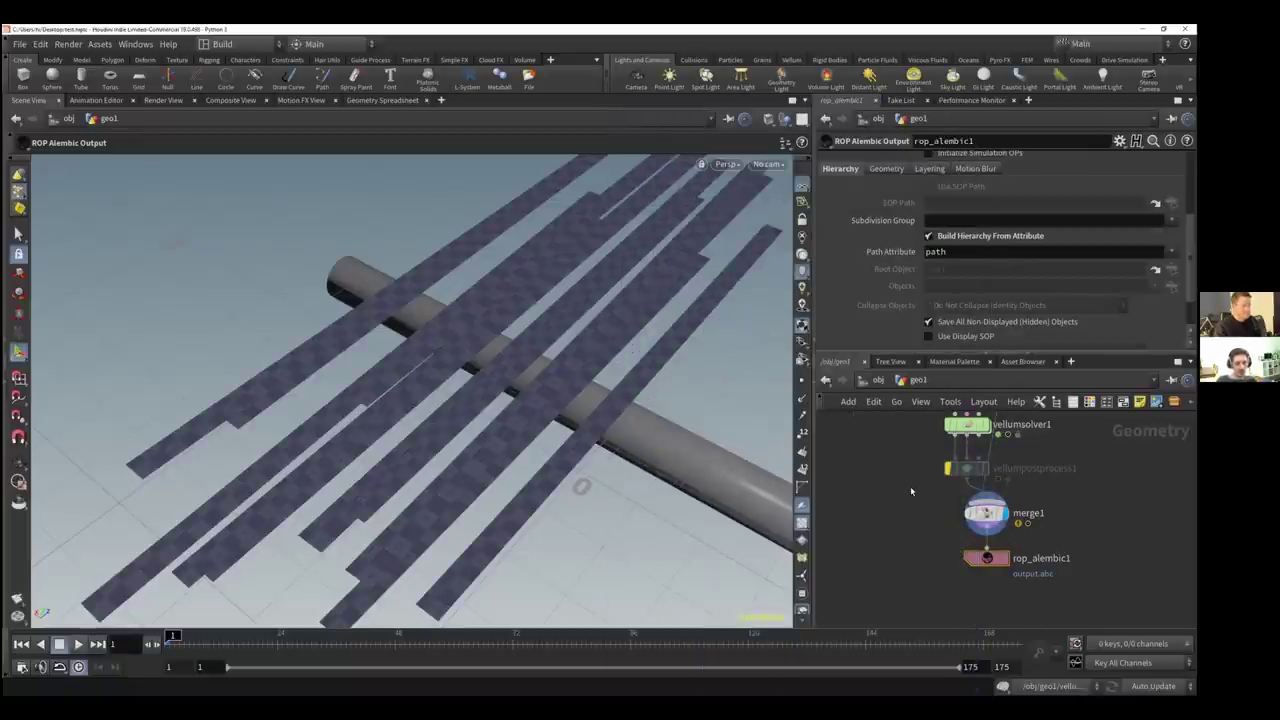
Set the Connectivity Type of connectivity1 to Primitive
middle_click_drag(897, 456, 887, 513)
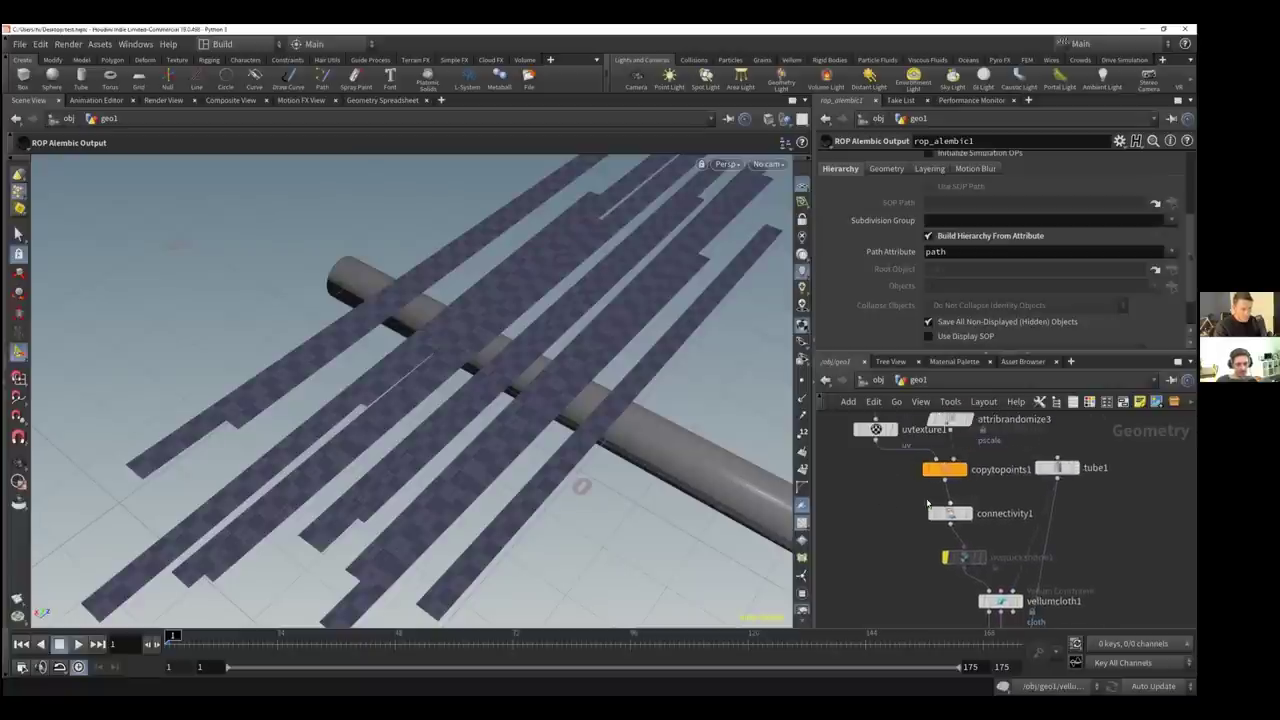
left_click(951, 514)
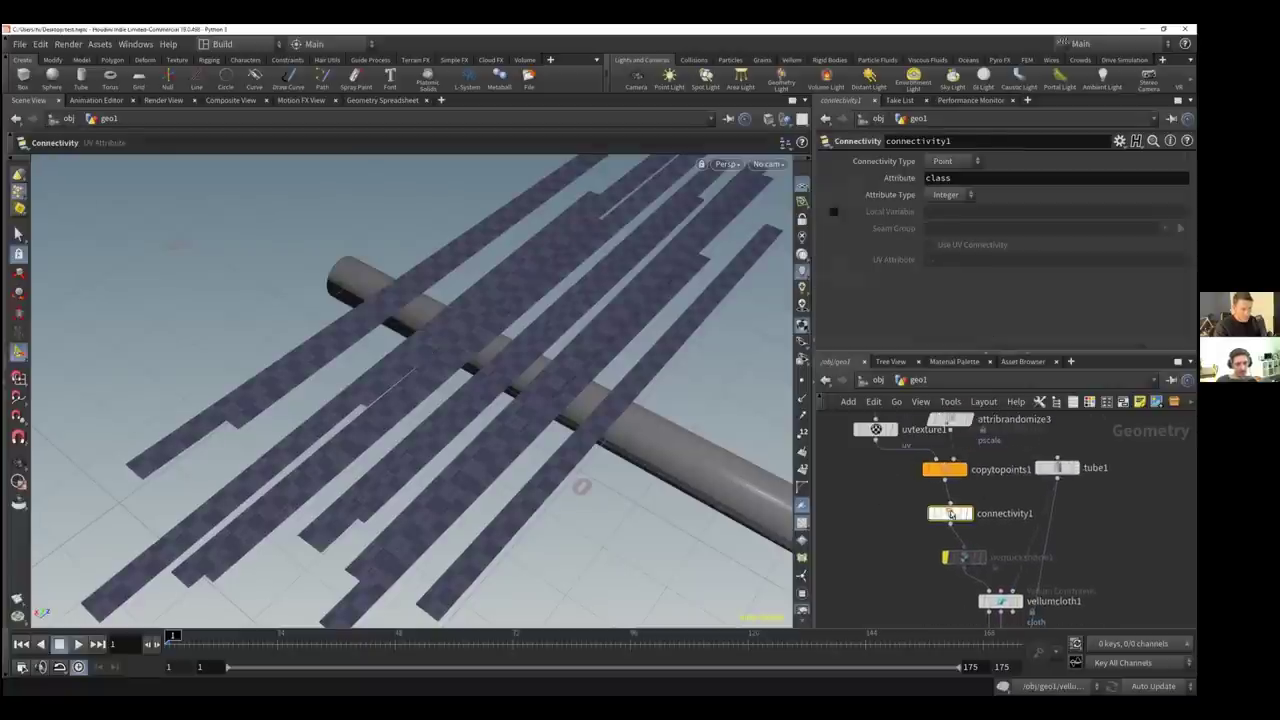
left_click(980, 160)
left_click(963, 181)
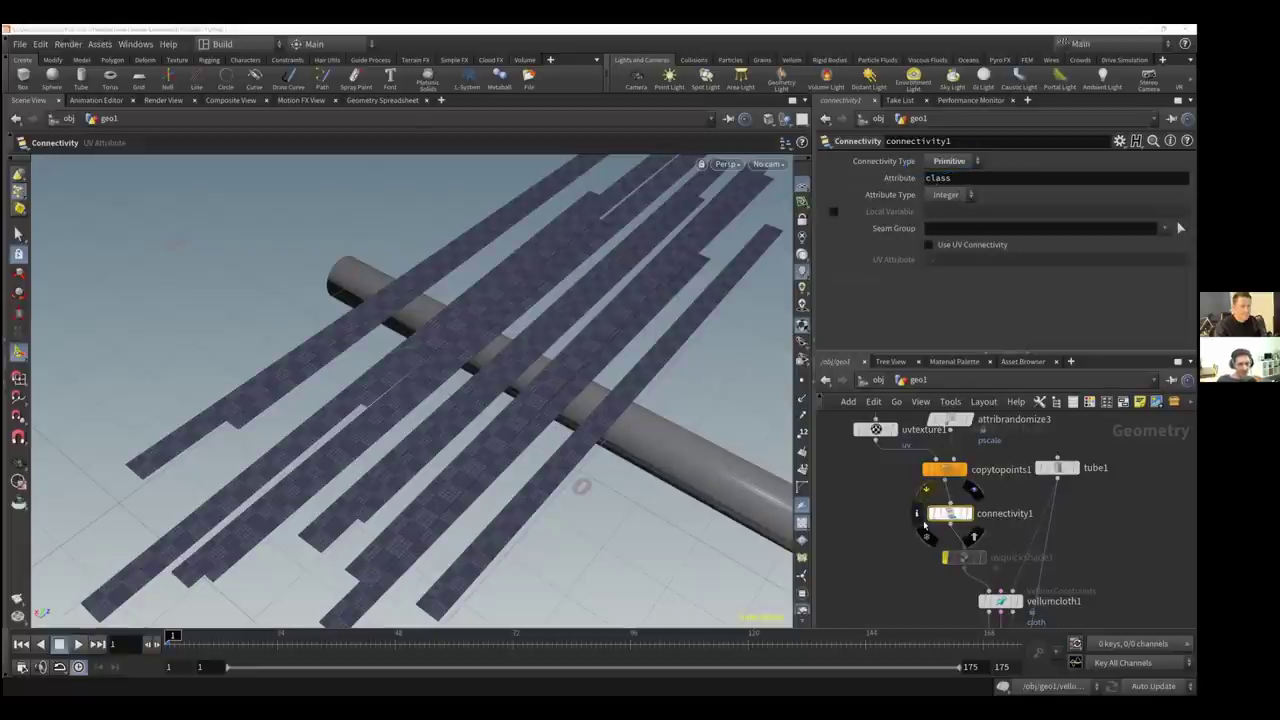
Check the attributes on merge1 again for the primitive class attribute
middle_click_drag(1058, 555, 1052, 426)
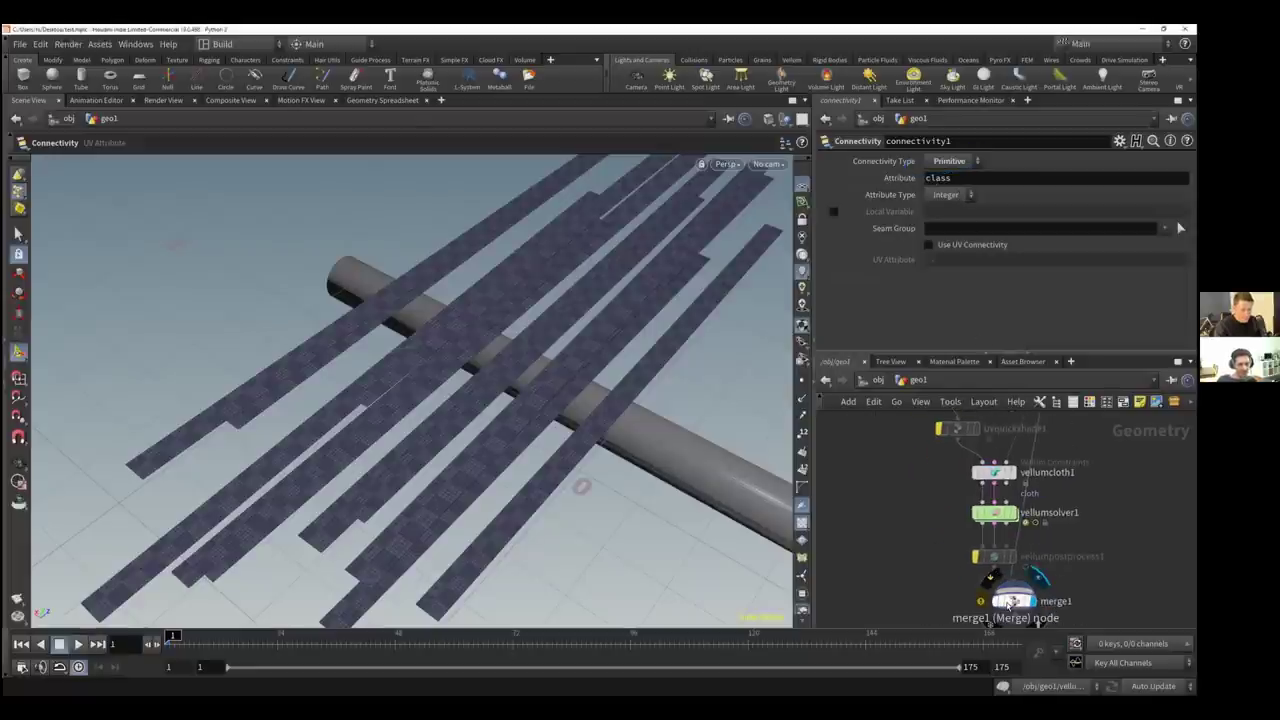
middle_click(1015, 602)
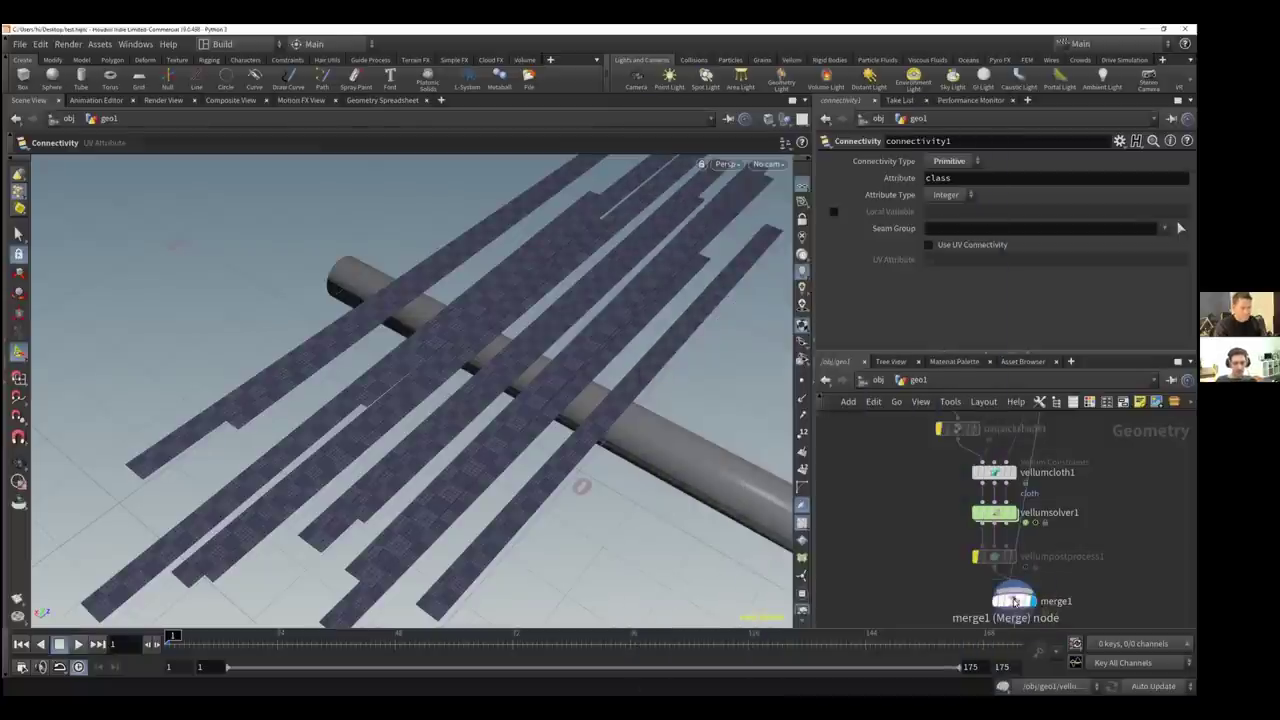
scroll(1081, 475, "up", 3)
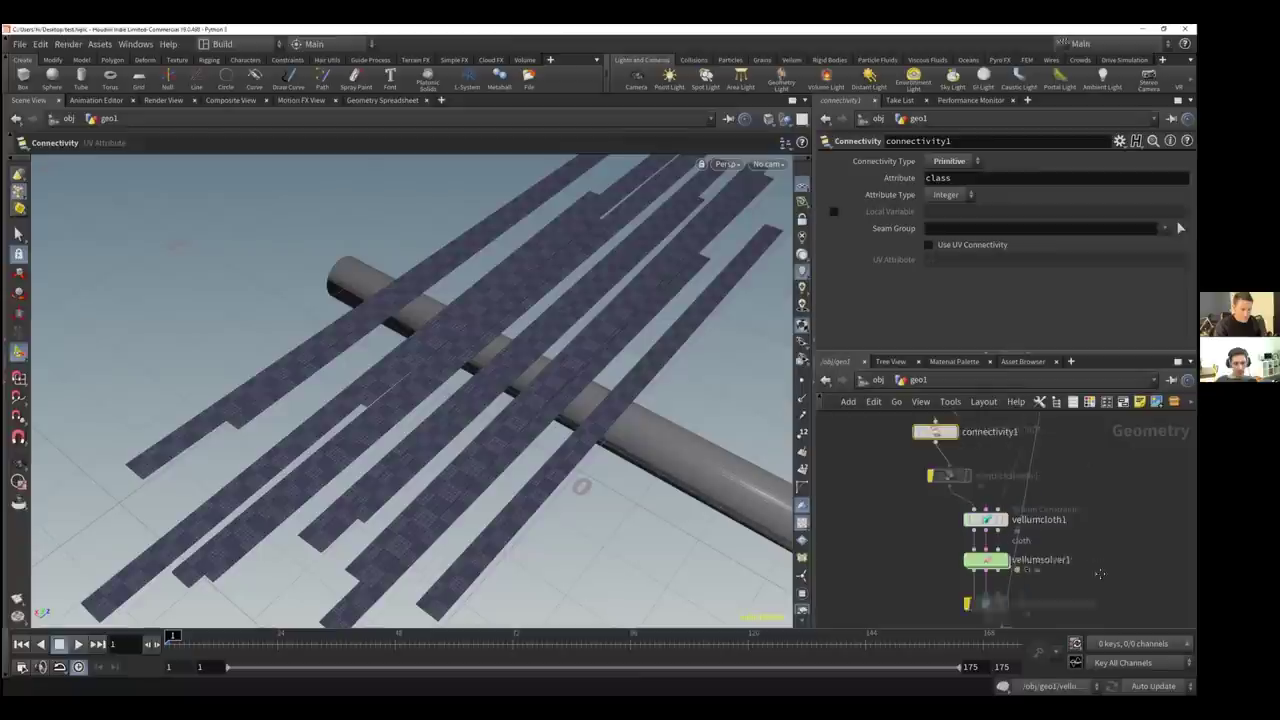
Check which attributes rop_alembic1 offers as choices for its Path Attribute
scroll(1081, 475, "down", 4)
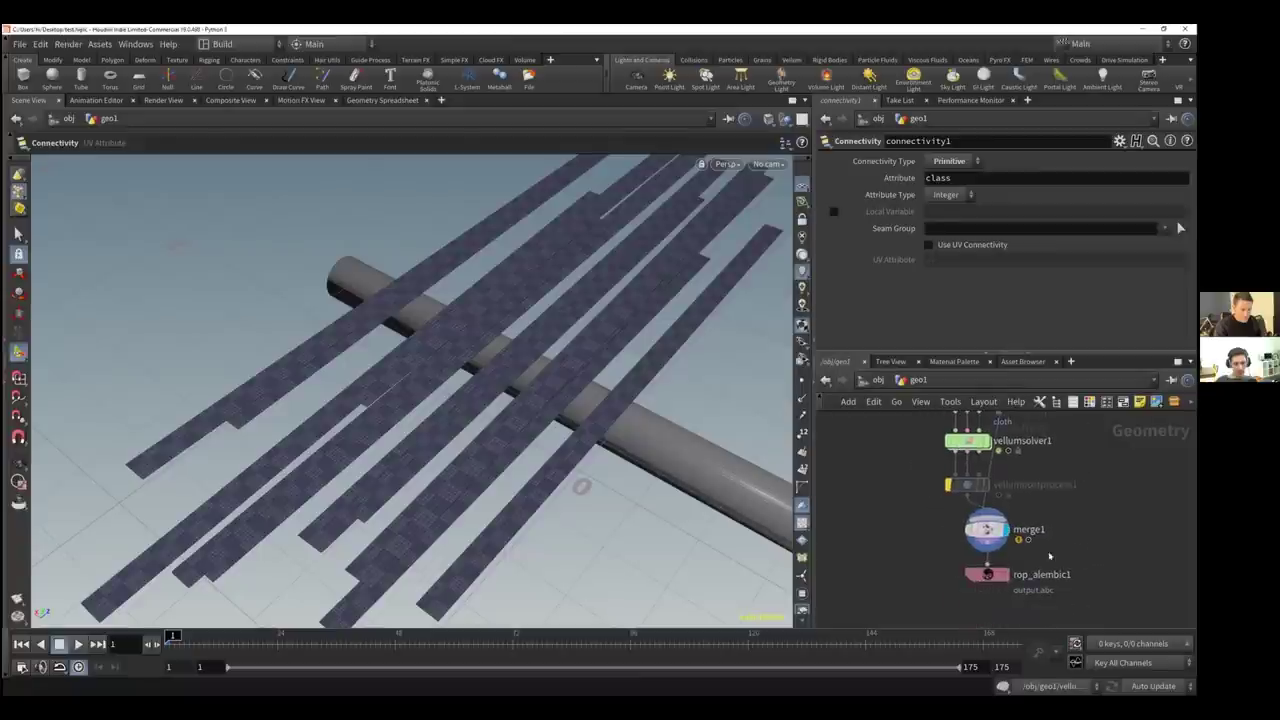
left_click(990, 574)
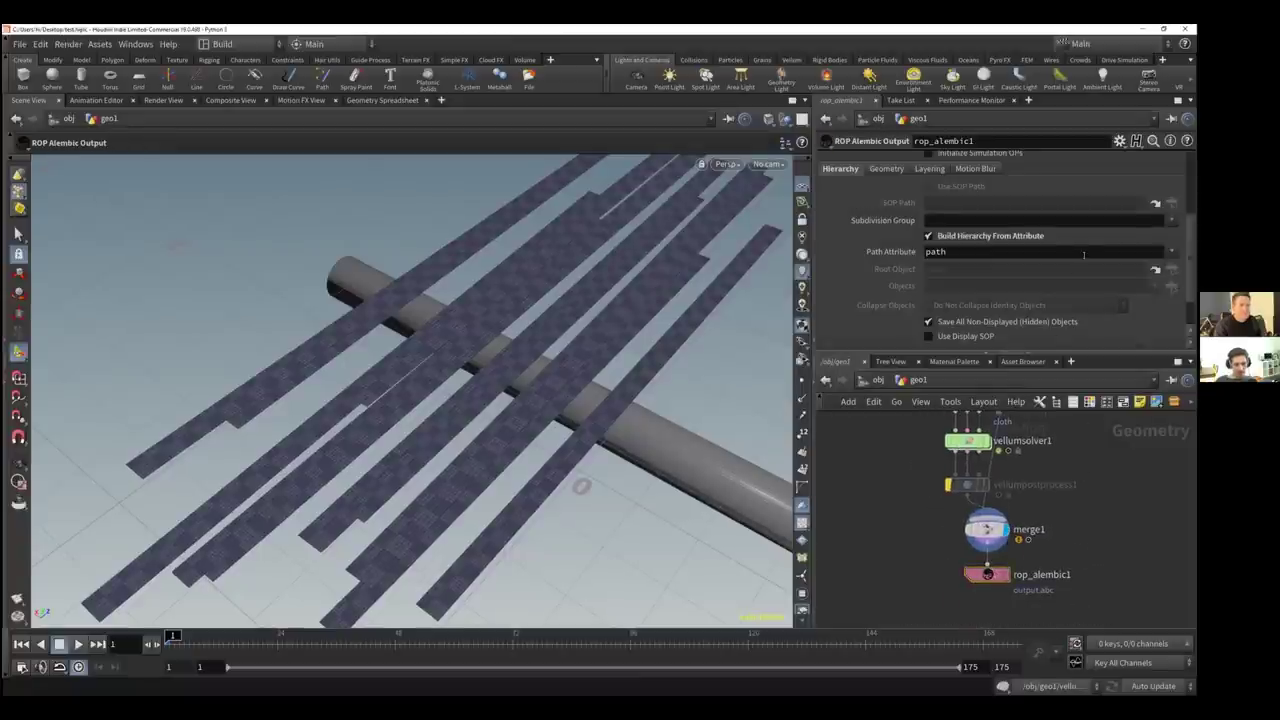
left_click(1170, 251)
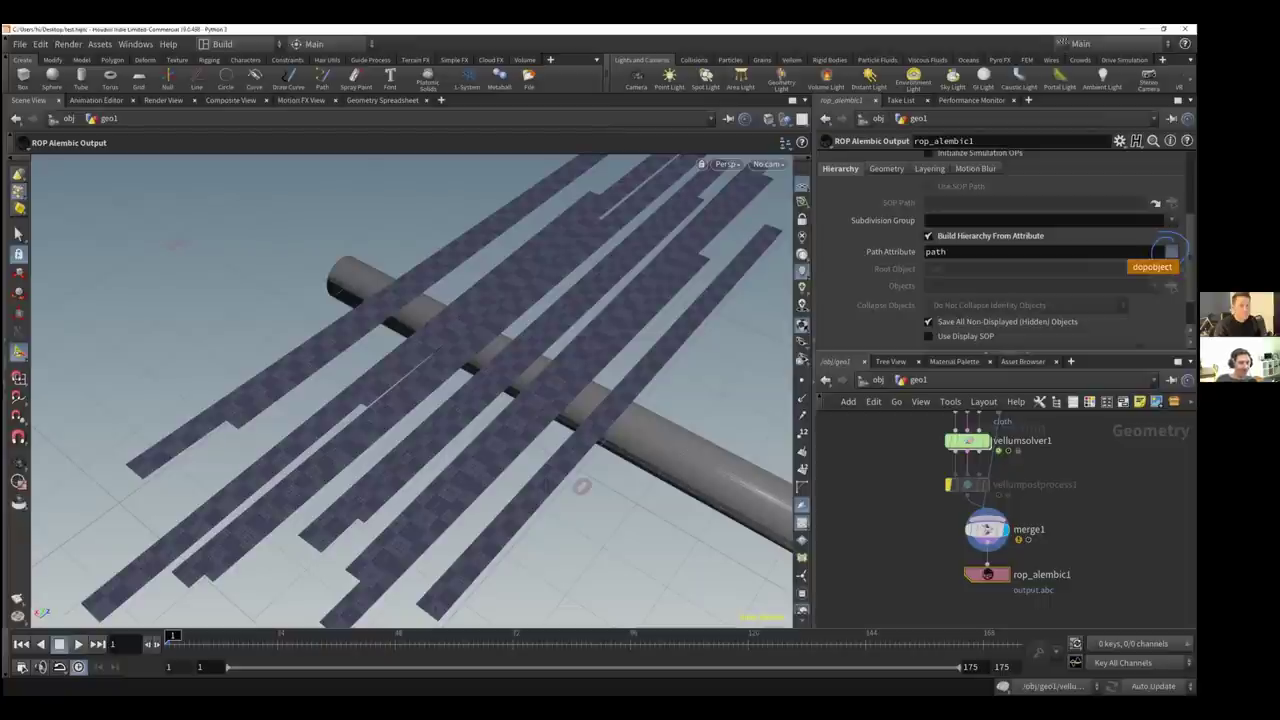
key("Escape")
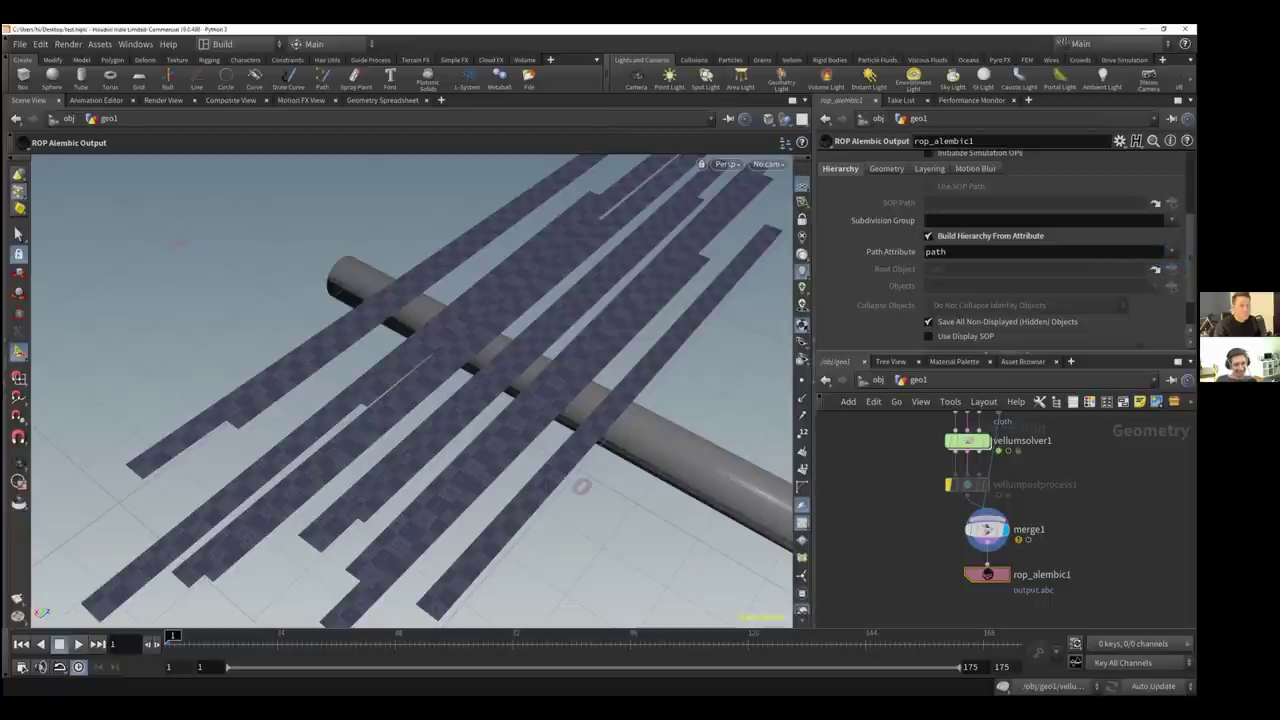
Set the Valid Frame Range of rop_alembic1 to Render Frame Range
scroll(1000, 250, "down", 3)
scroll(1000, 250, "up", 5)
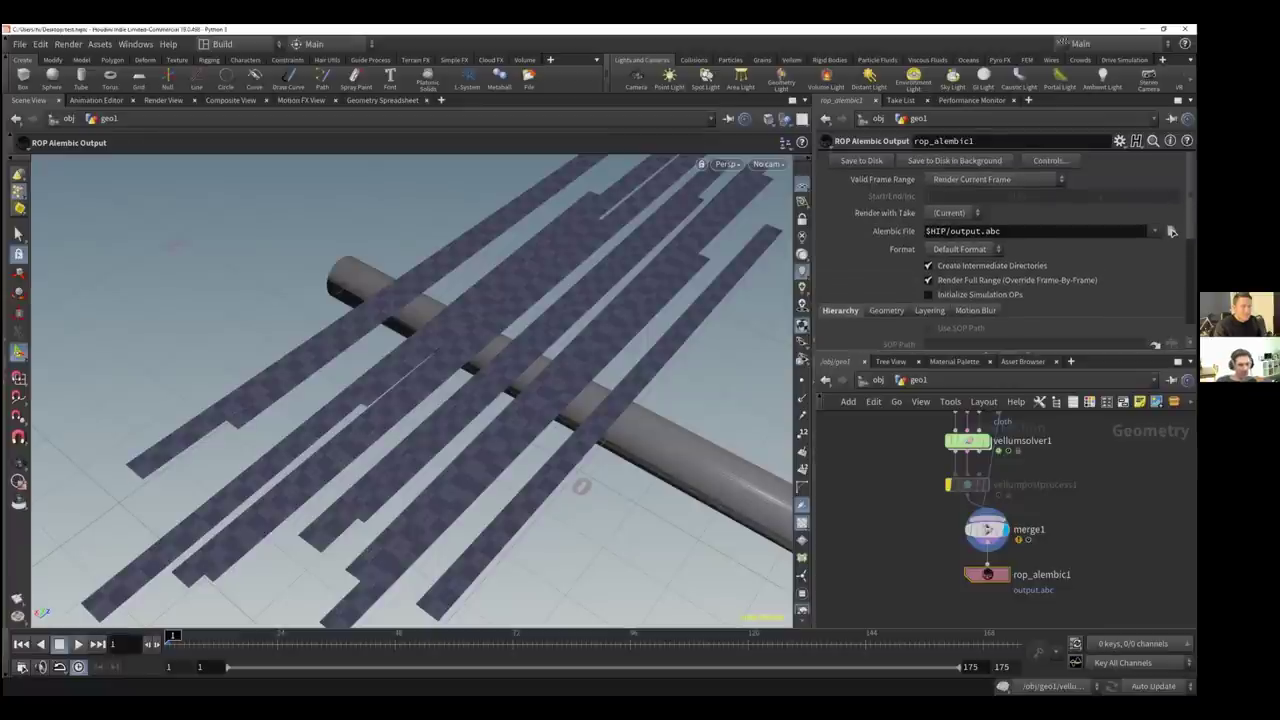
left_click(990, 179)
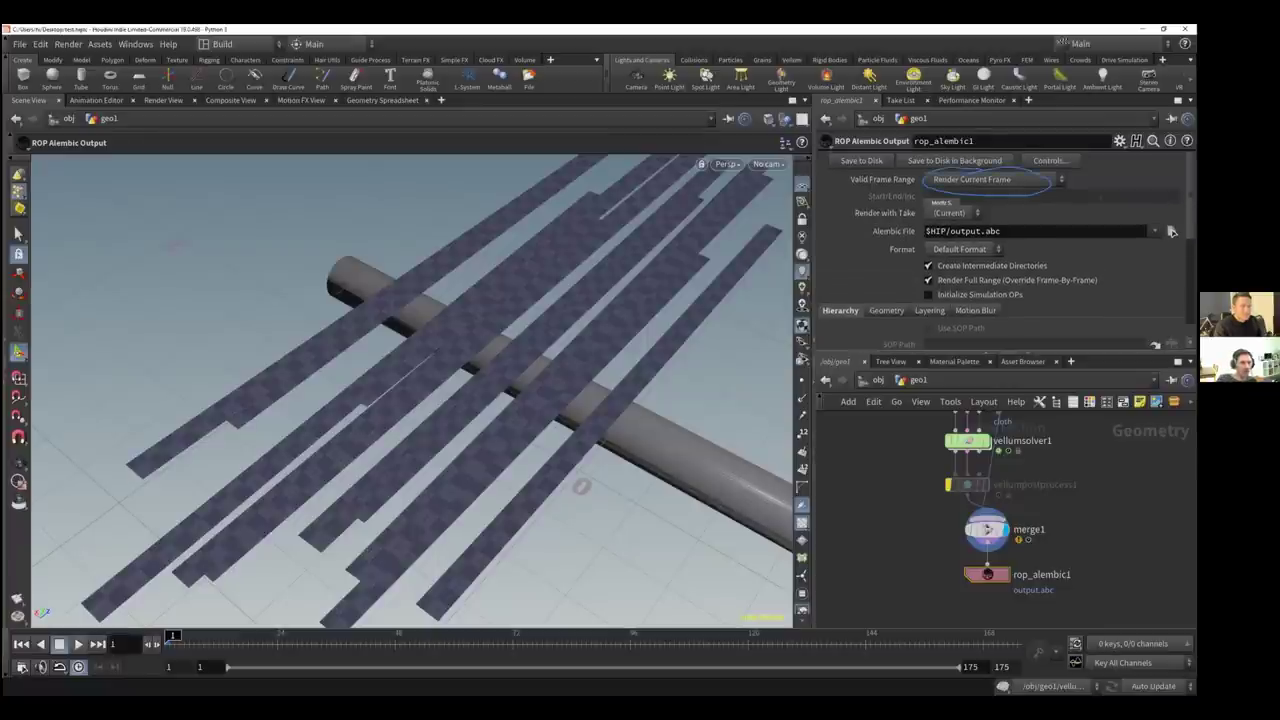
left_click(992, 181)
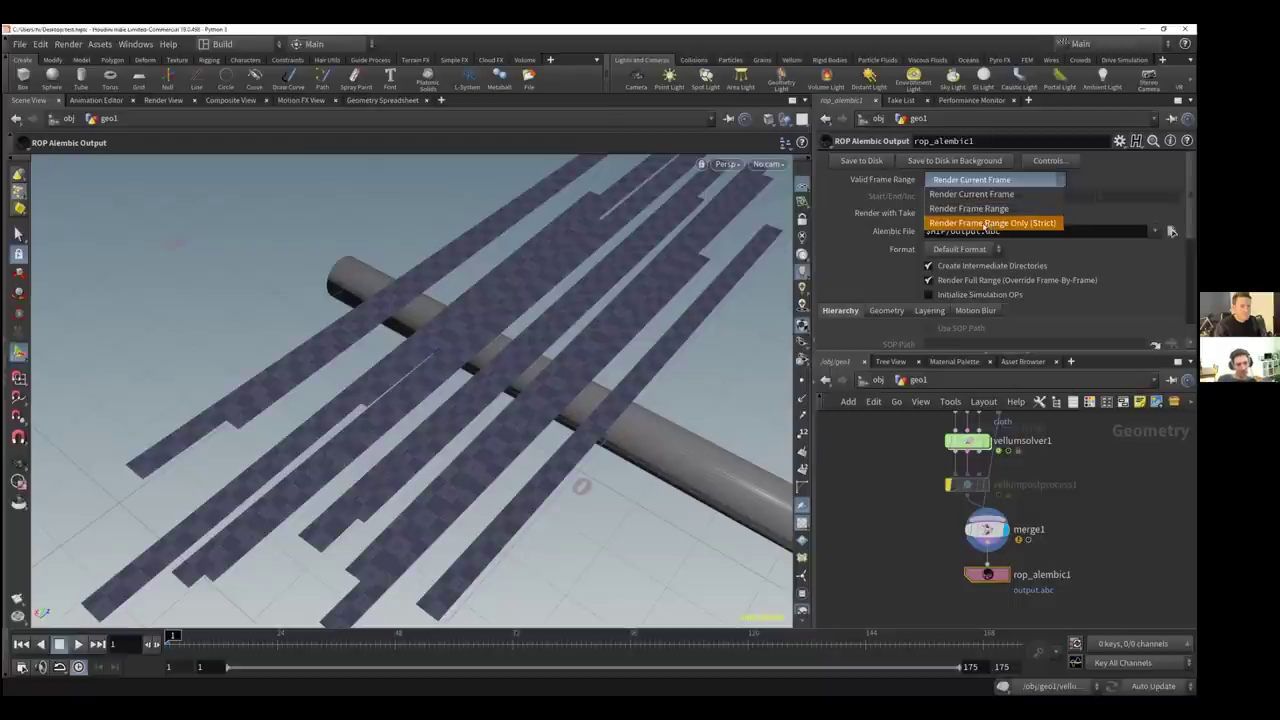
left_click(980, 211)
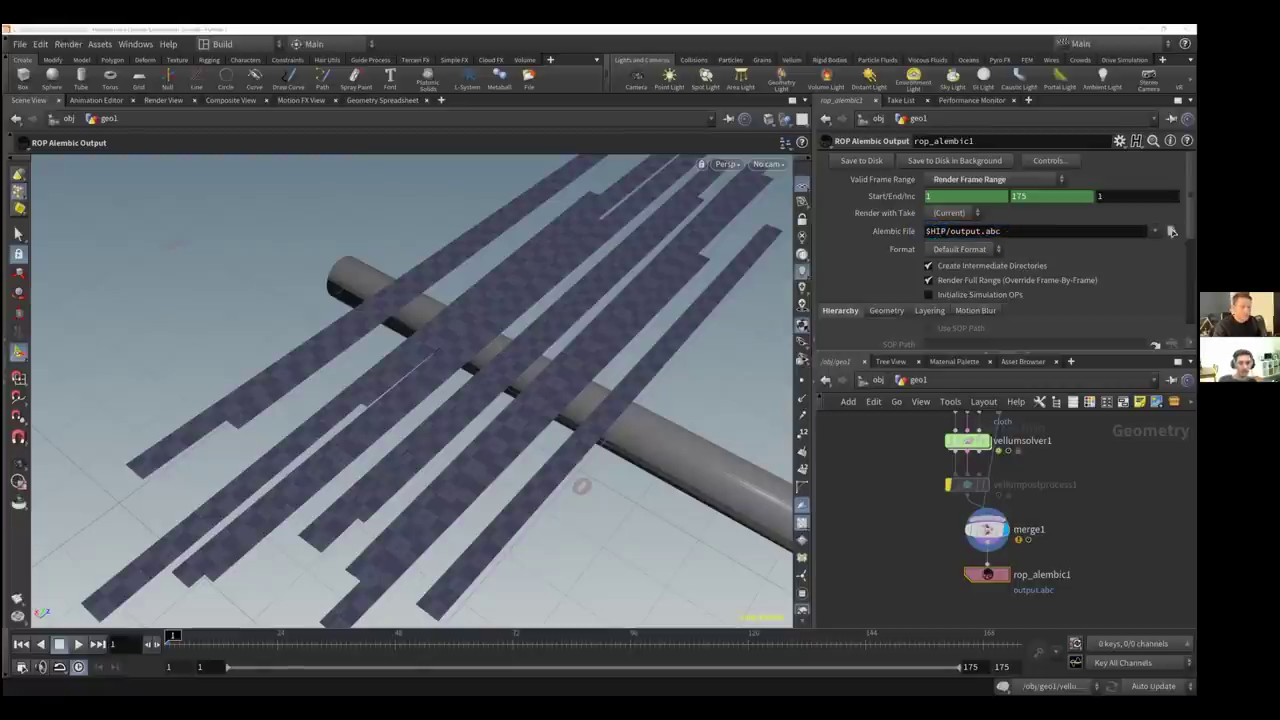
Export the Alembic file from rop_alembic1 by saving $HIP/output.abc to disk for frames 1 to 175
scroll(1060, 240, "down", 5)
scroll(1100, 240, "up", 5)
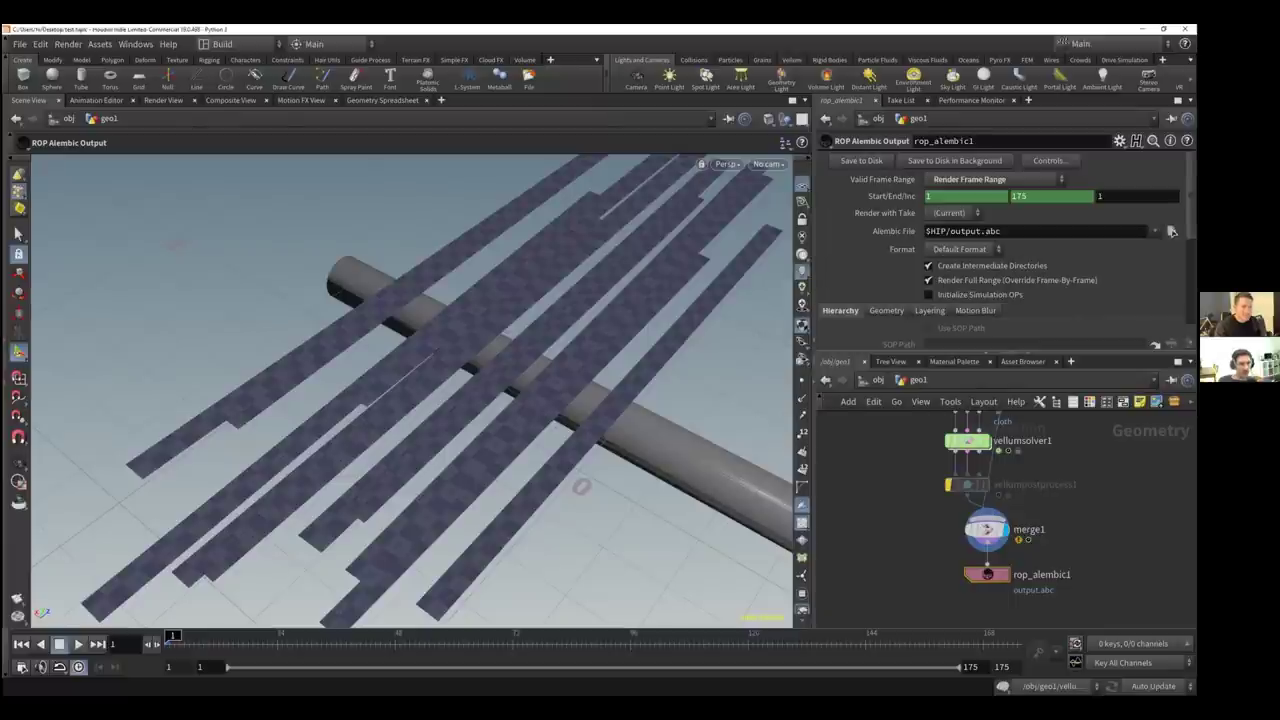
left_click(864, 162)
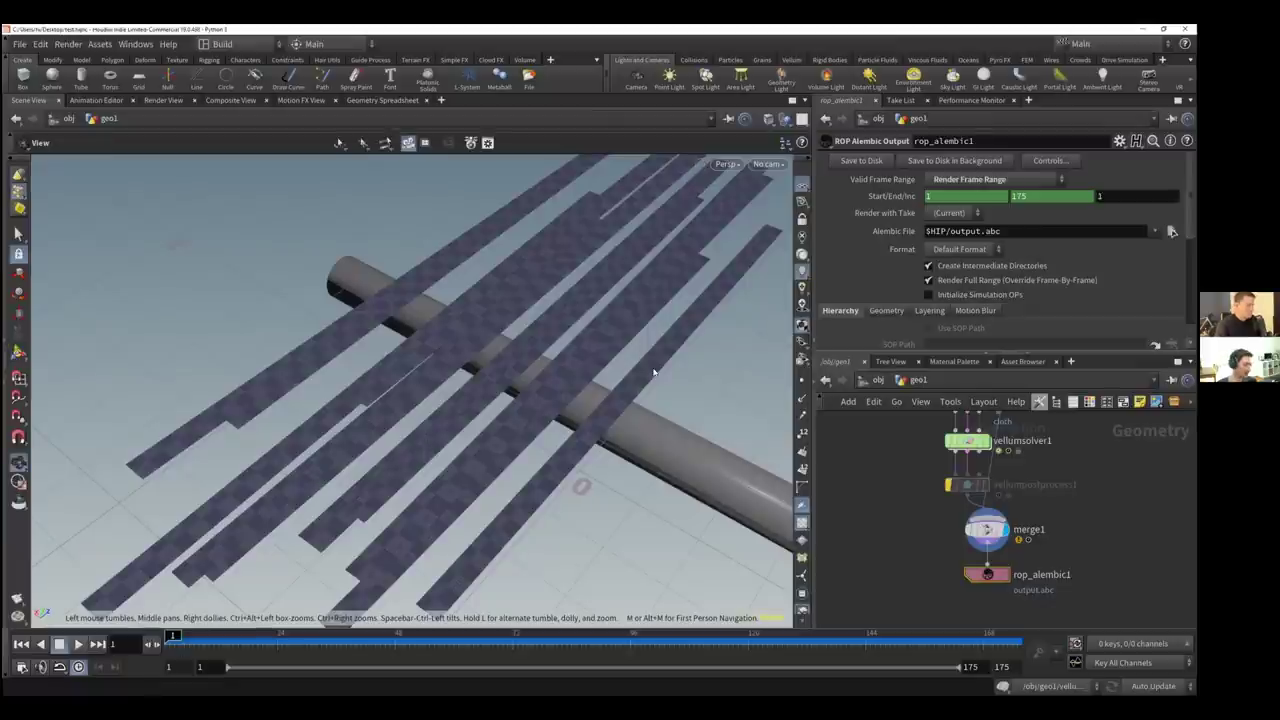
Switch to Cinema 4D and adjust its window so the program fills the screen
key("alt+Tab")
key("alt+Tab")
key("alt+Tab")
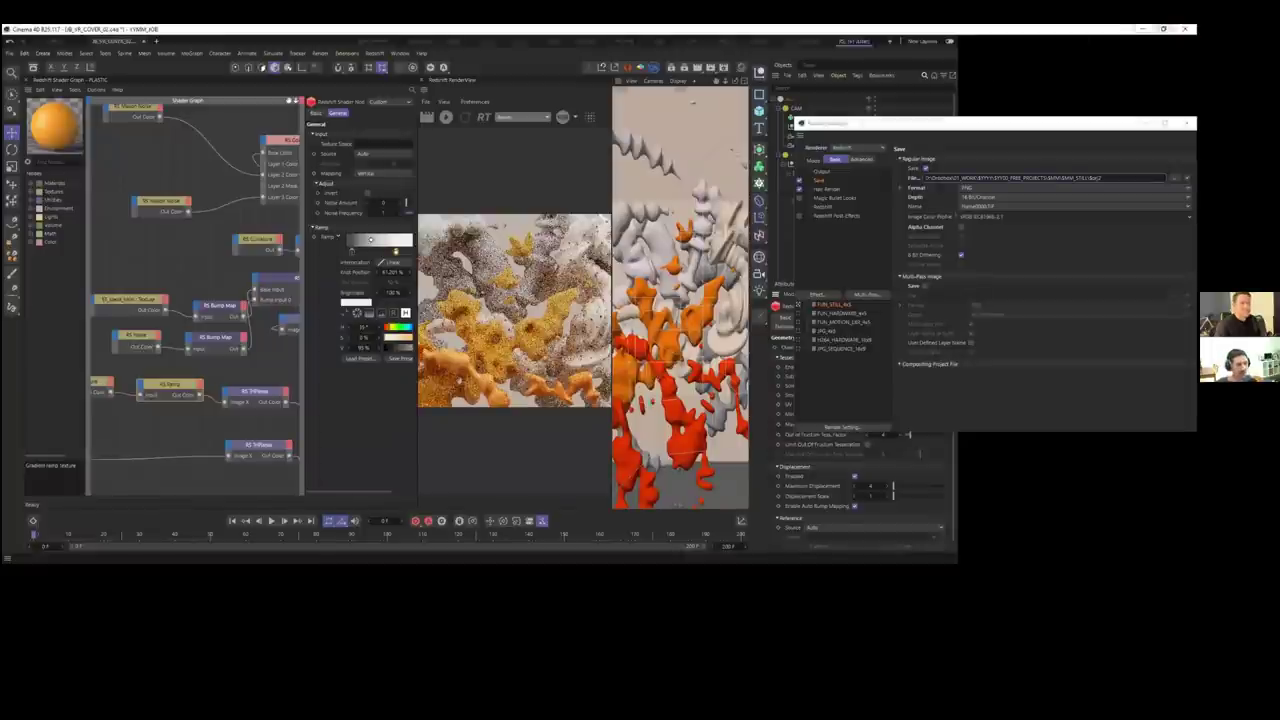
left_click(1163, 29)
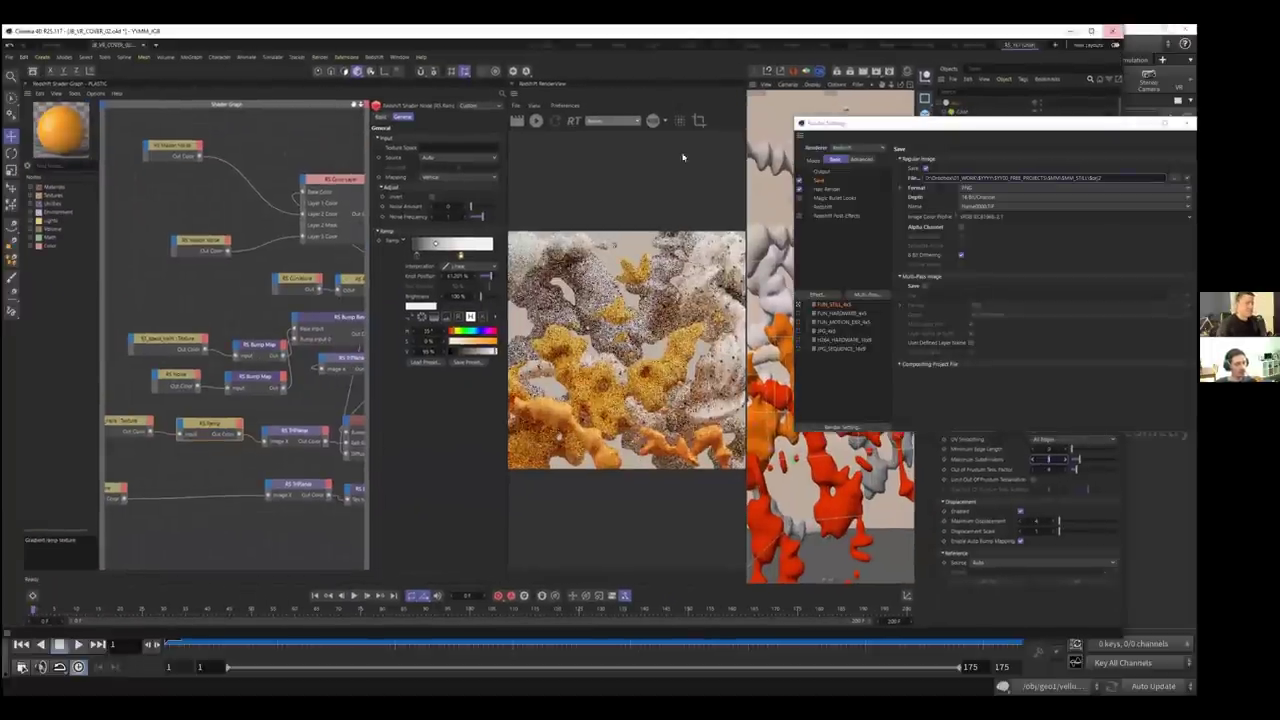
left_click_drag(642, 48, 625, 44)
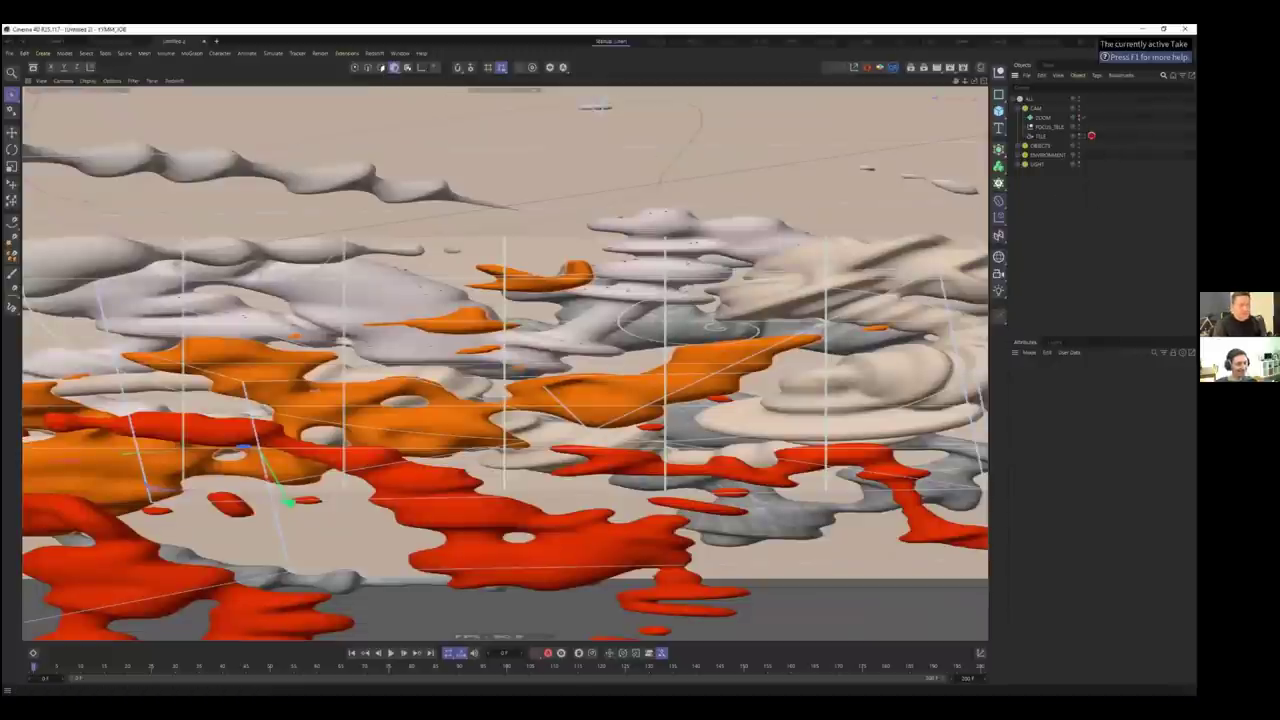
Show the project settings and try to toggle the viewport between its single and split layouts
key("ctrl+d")
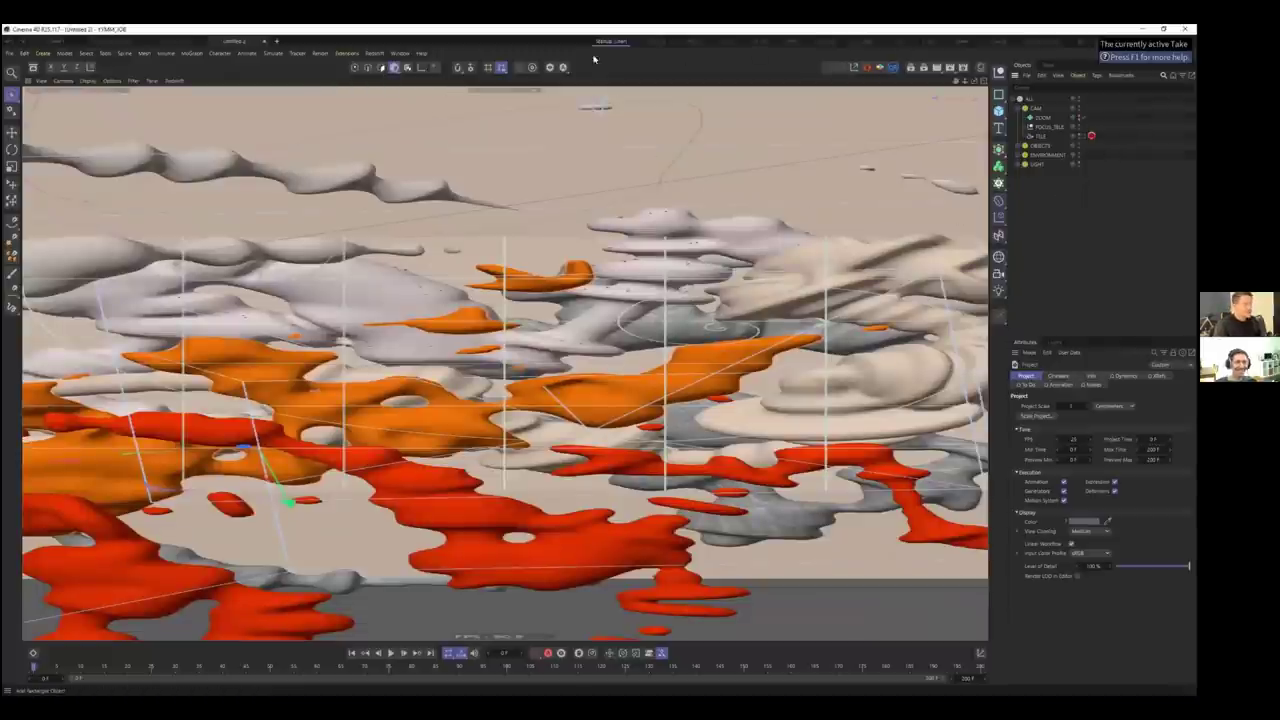
left_click(985, 82)
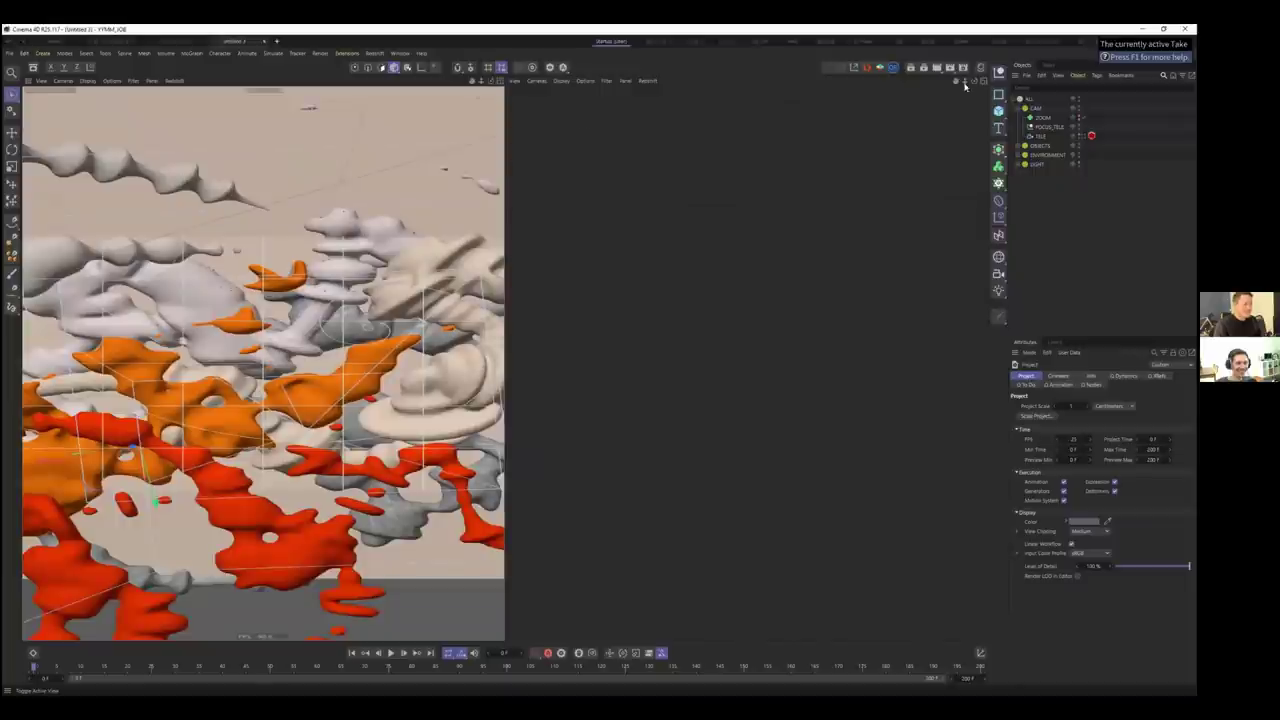
left_click(504, 82)
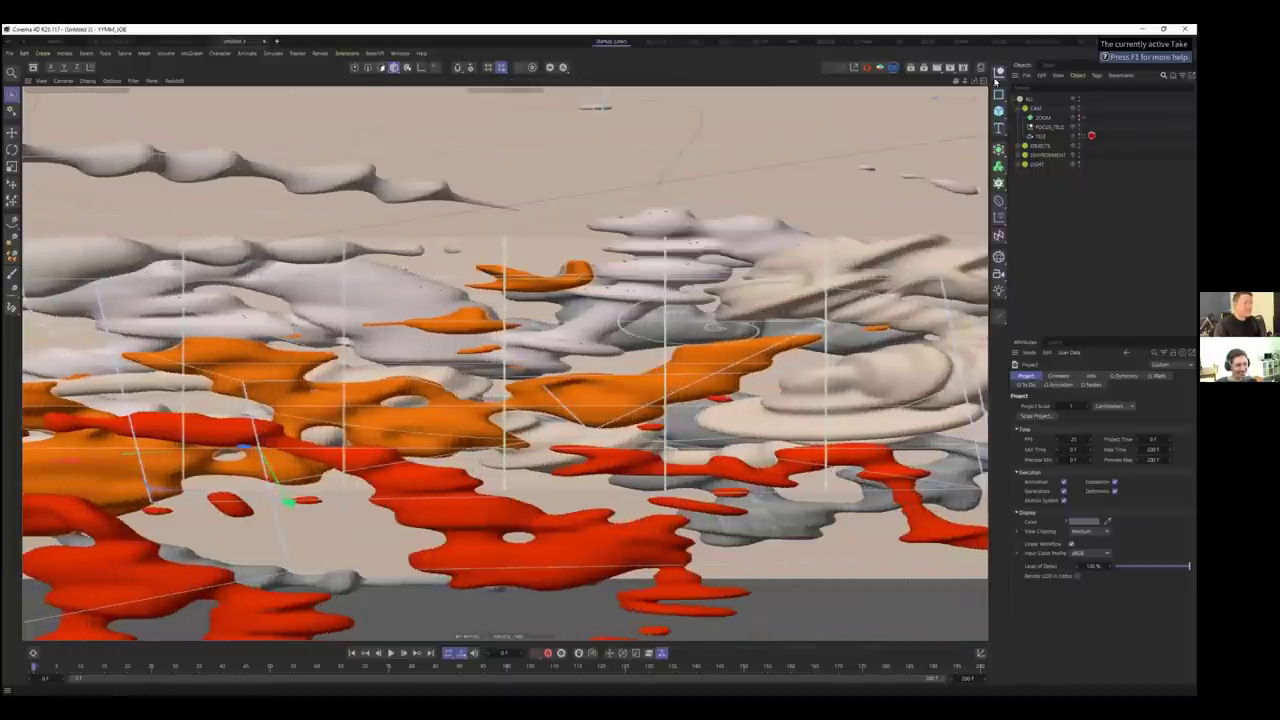
left_click(984, 82)
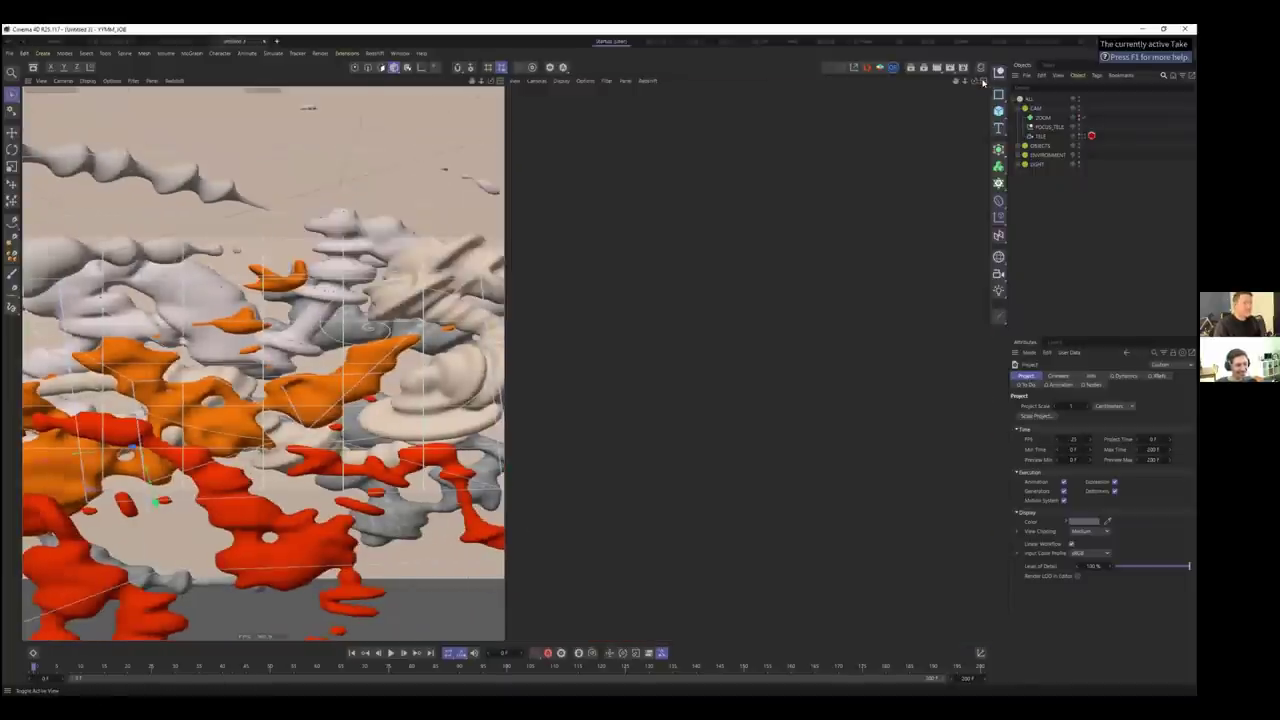
left_click(984, 82)
left_click(984, 82)
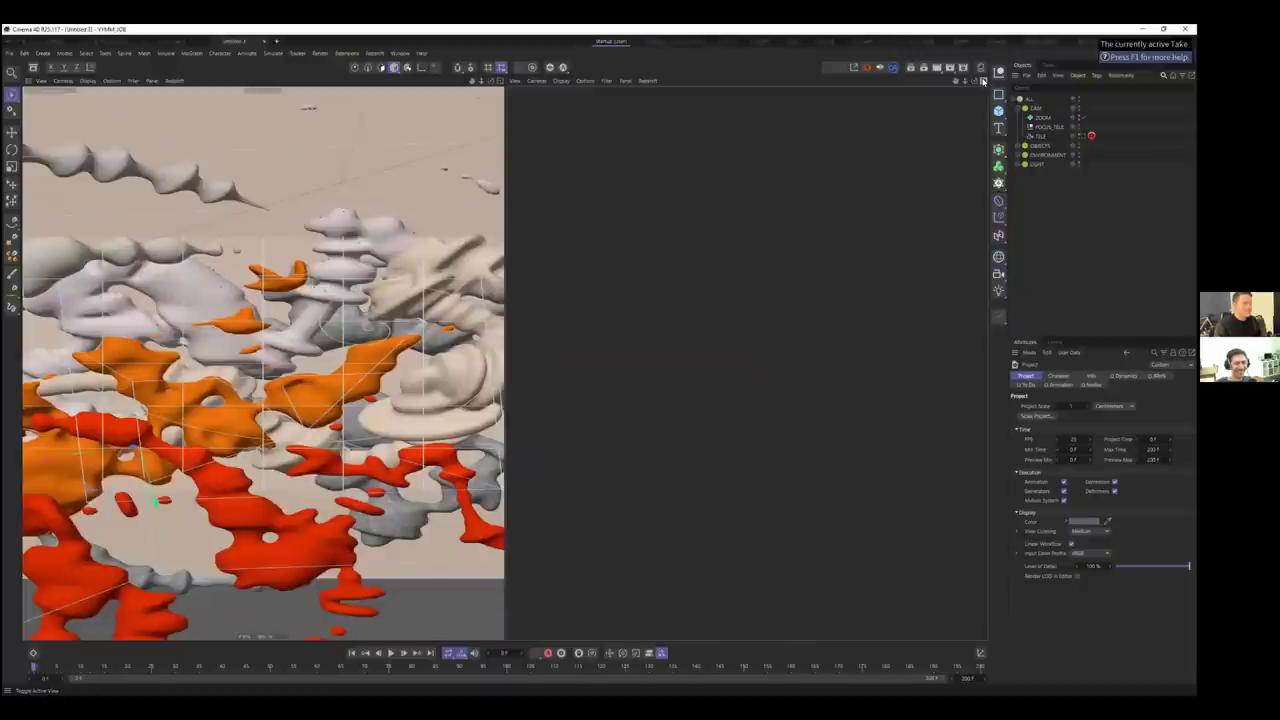
Quit Cinema 4D without saving the changes to the open cover project
left_click(1185, 29)
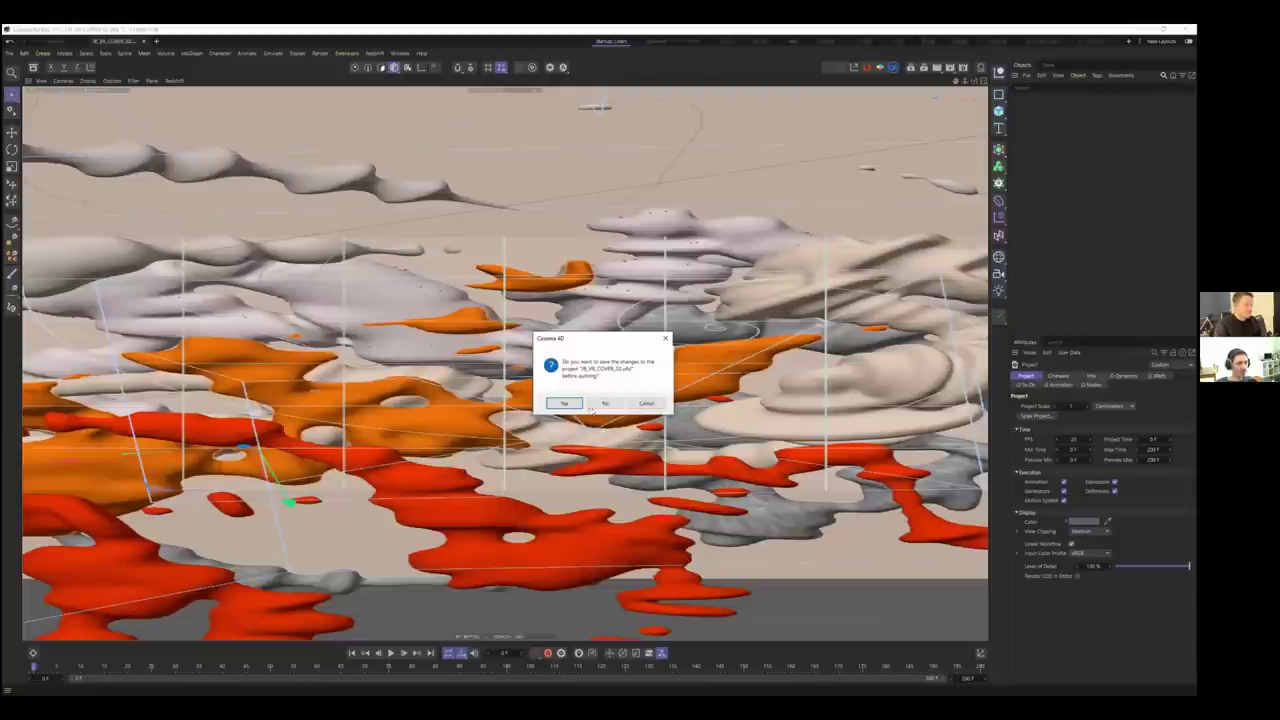
left_click(606, 404)
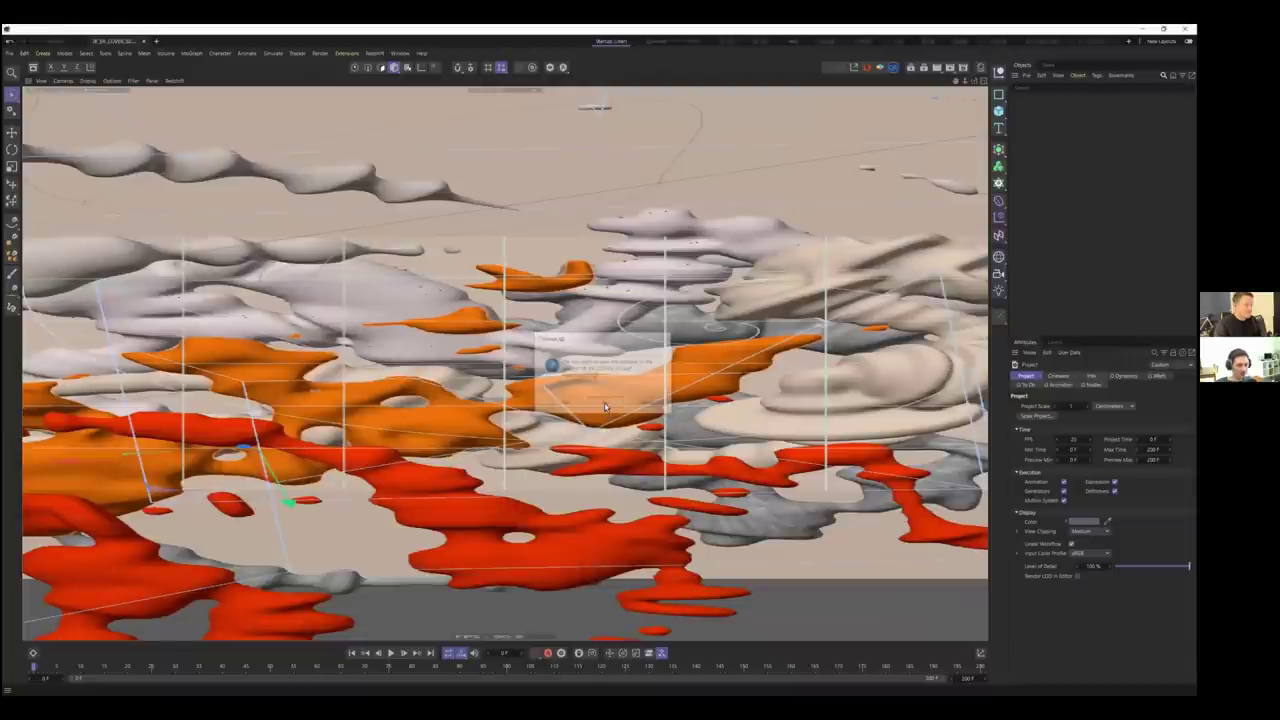
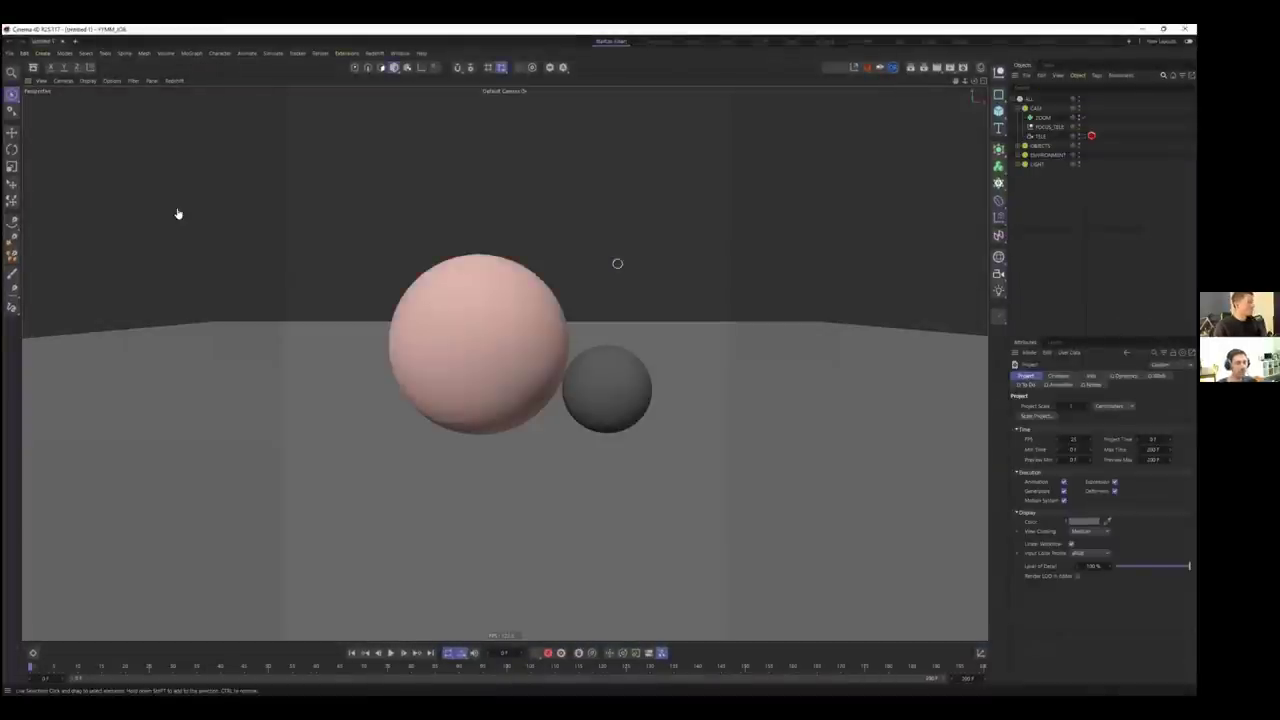
Open output.abc from the Desktop in a fresh Cinema 4D project and set the Alembic import scale to 100
key("ctrl+o")
left_click(43, 109)
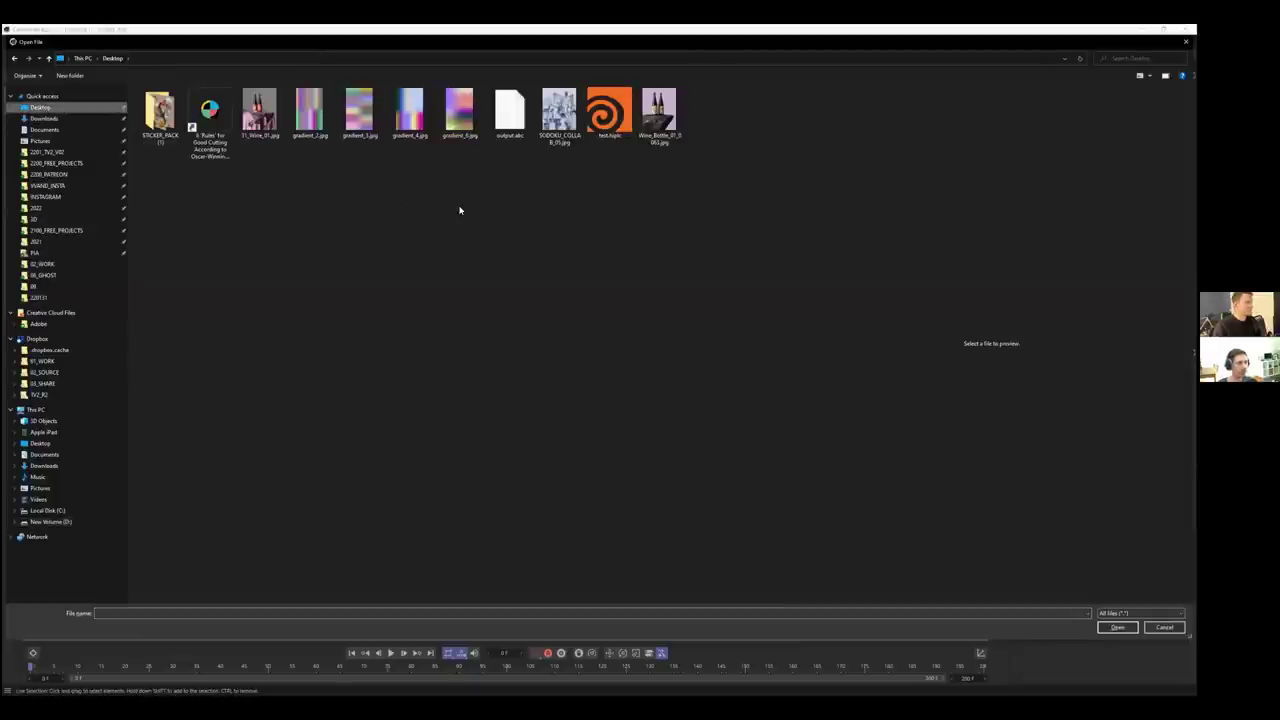
double_click(510, 115)
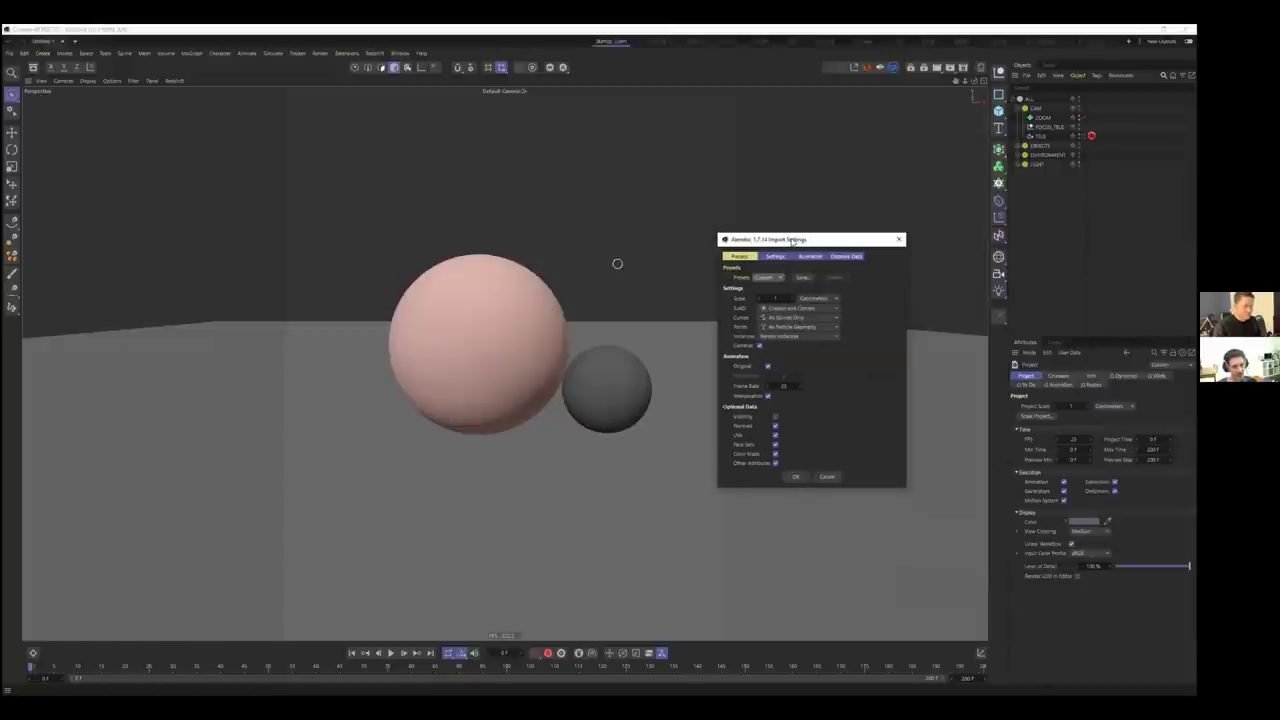
left_click(779, 298)
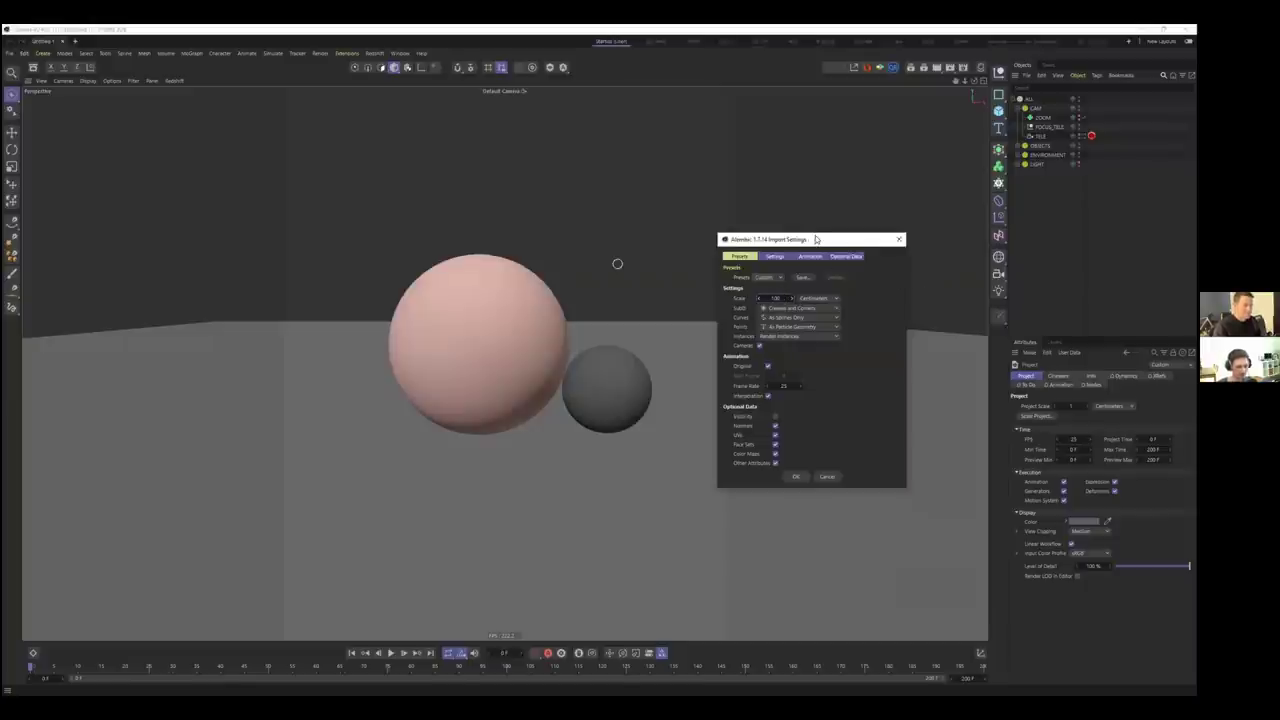
left_click_drag(812, 238, 536, 83)
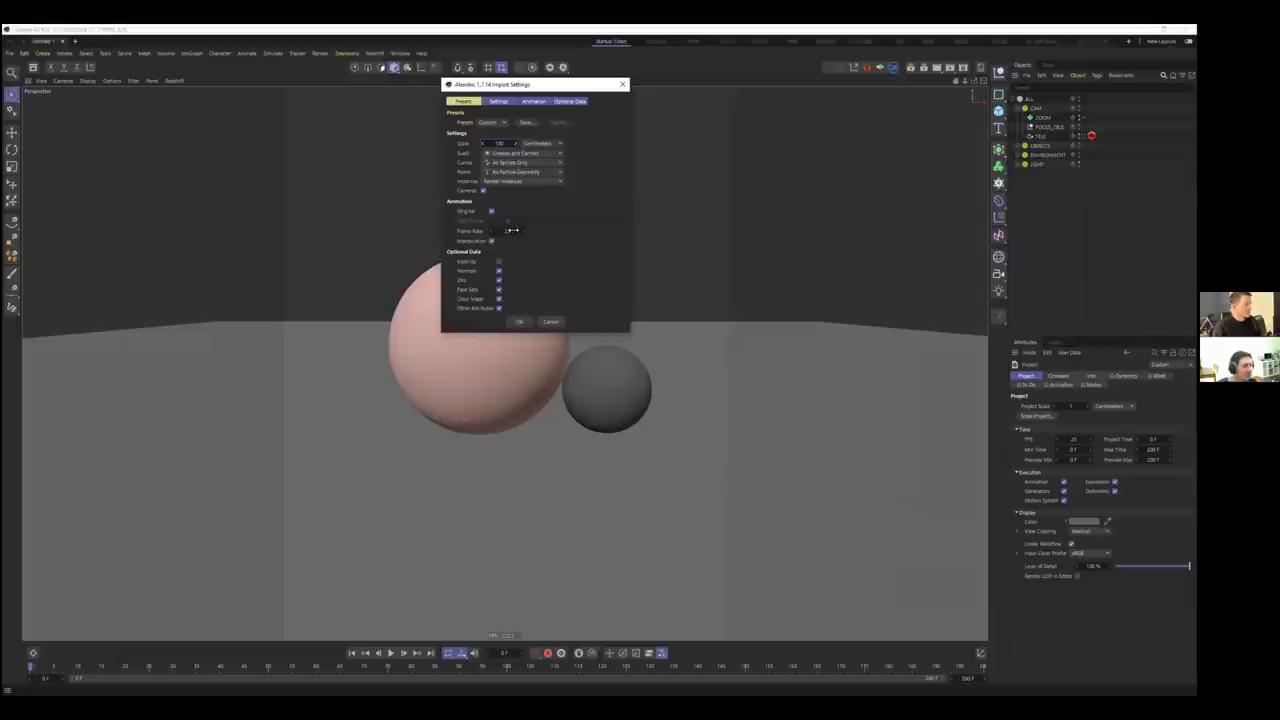
Switch to Houdini and check the scene's FPS in the Global Animation Options
key("alt+Tab")
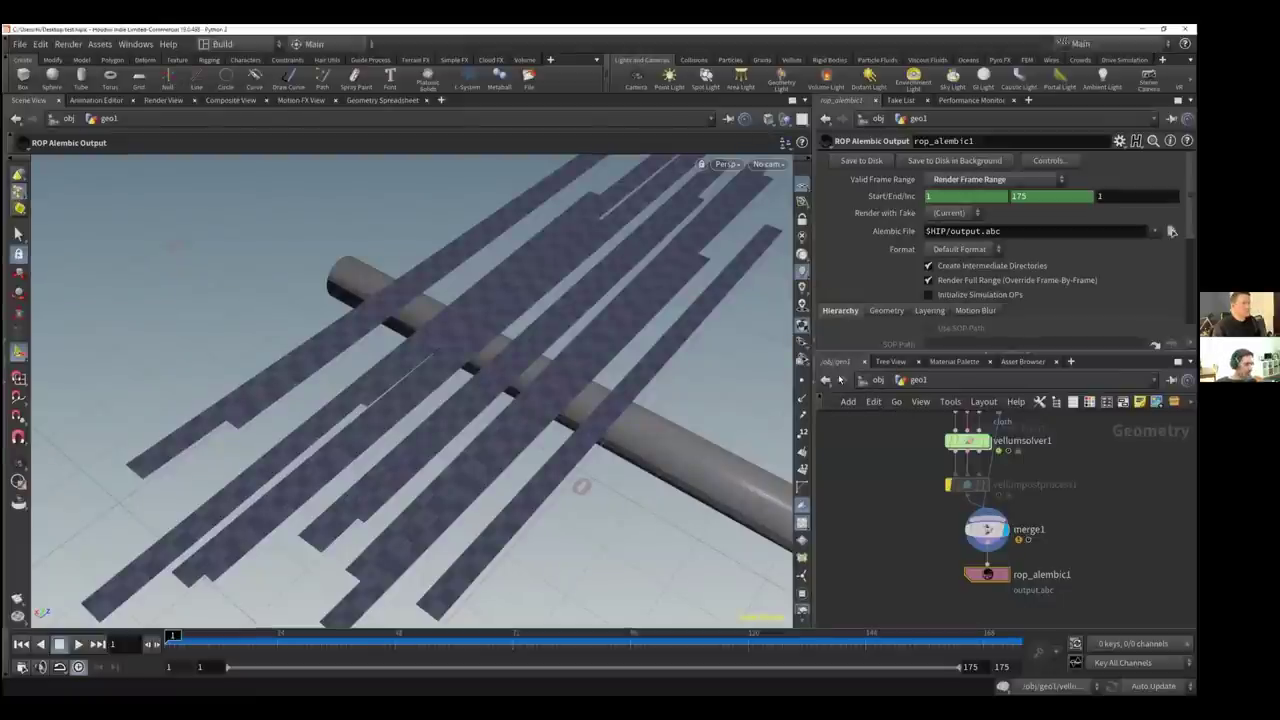
key("alt+Tab")
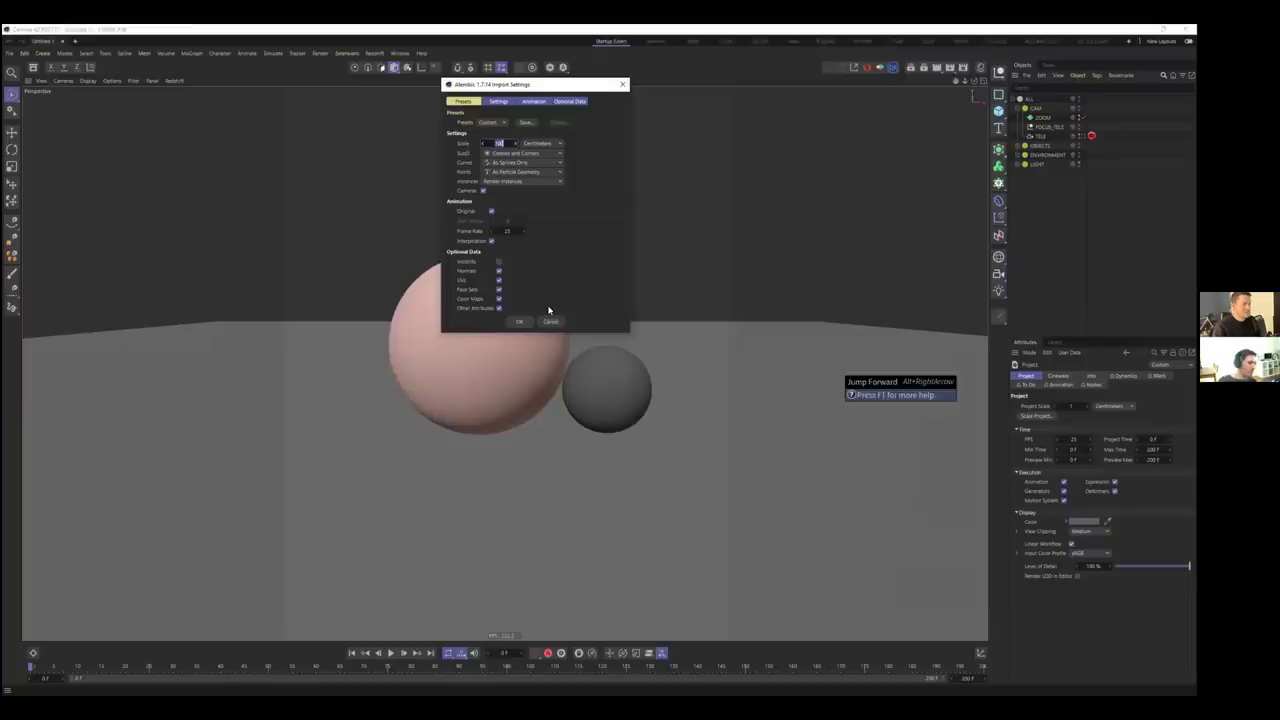
key("alt+Tab")
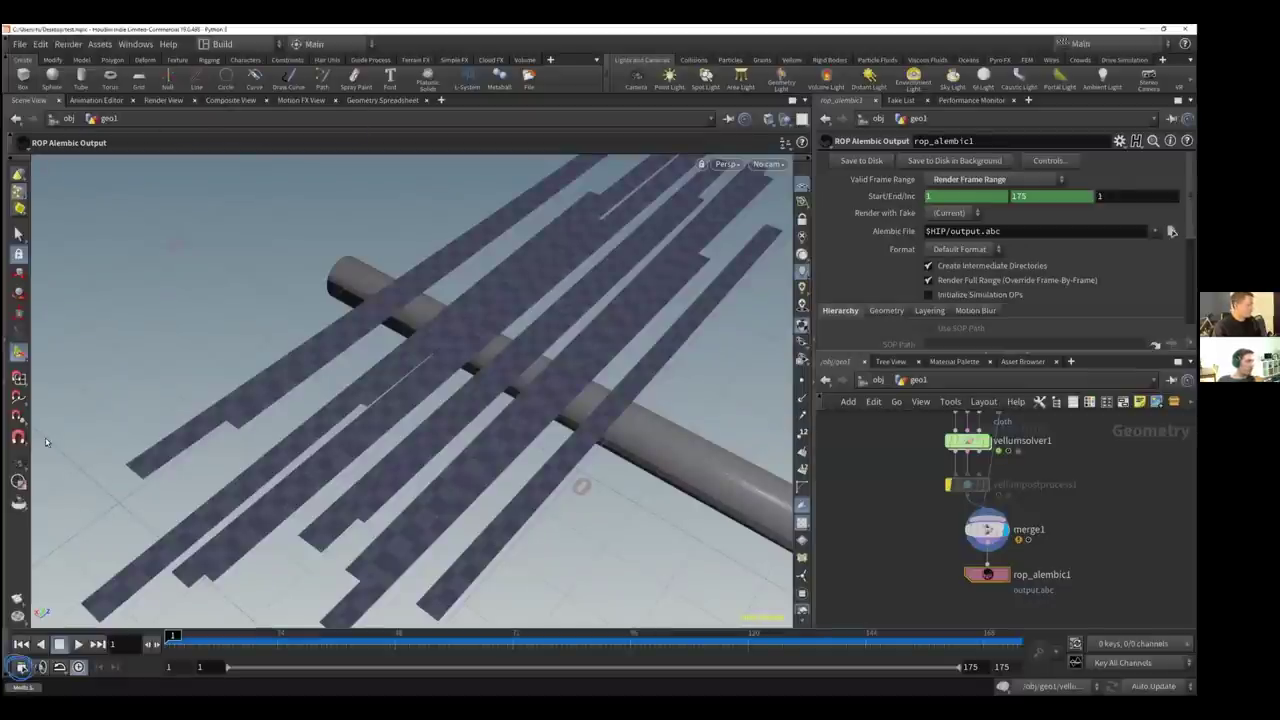
left_click(20, 667)
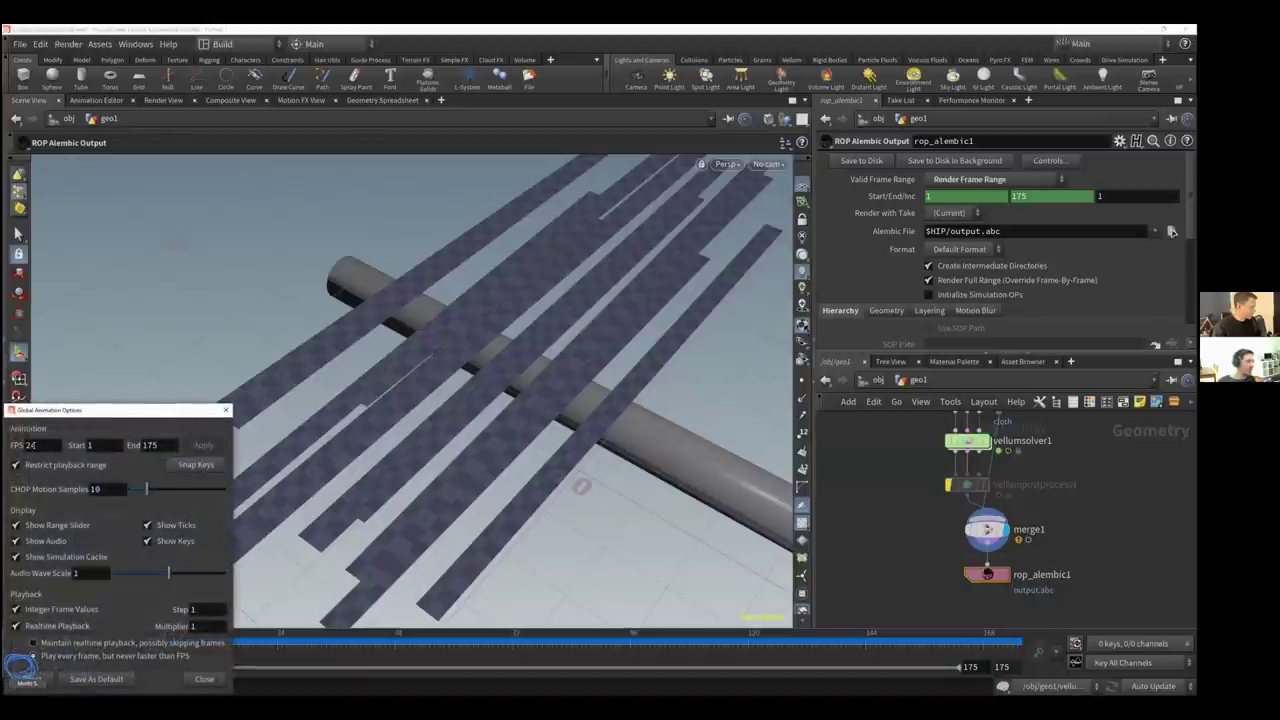
left_click(28, 445)
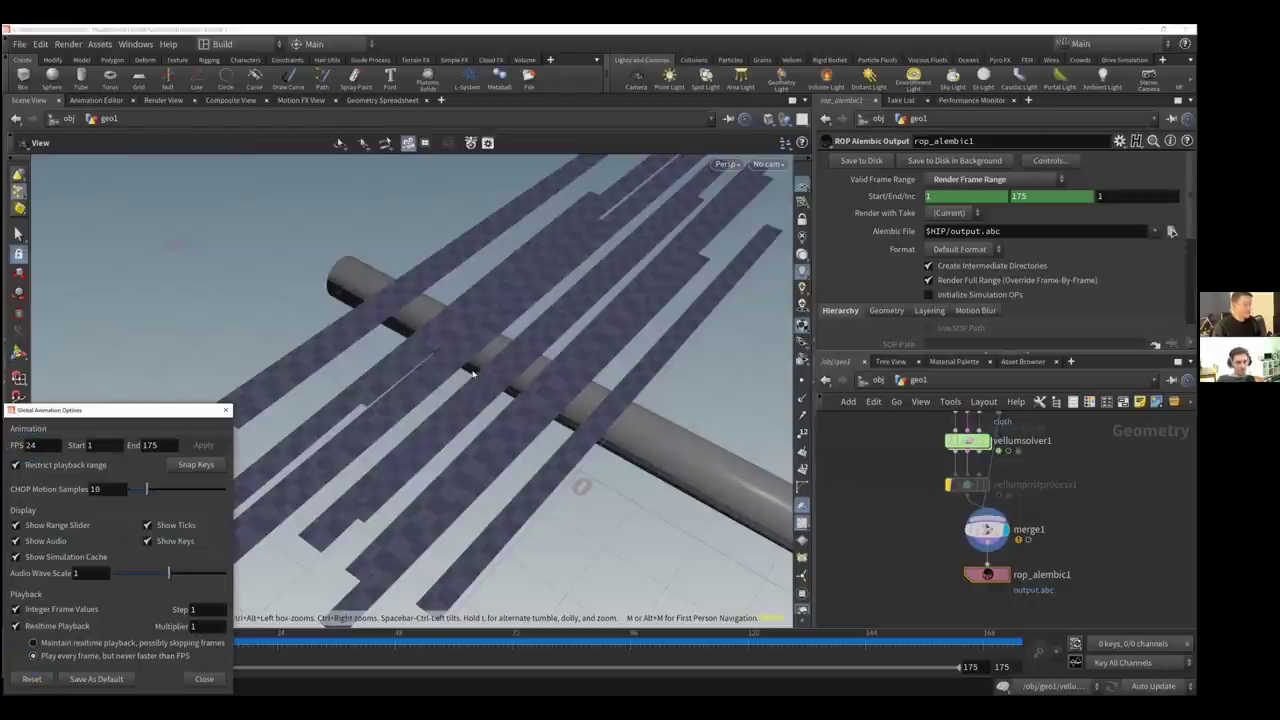
Return to Cinema 4D, set the Alembic import frame rate to 24 and complete the import
key("alt+Tab")
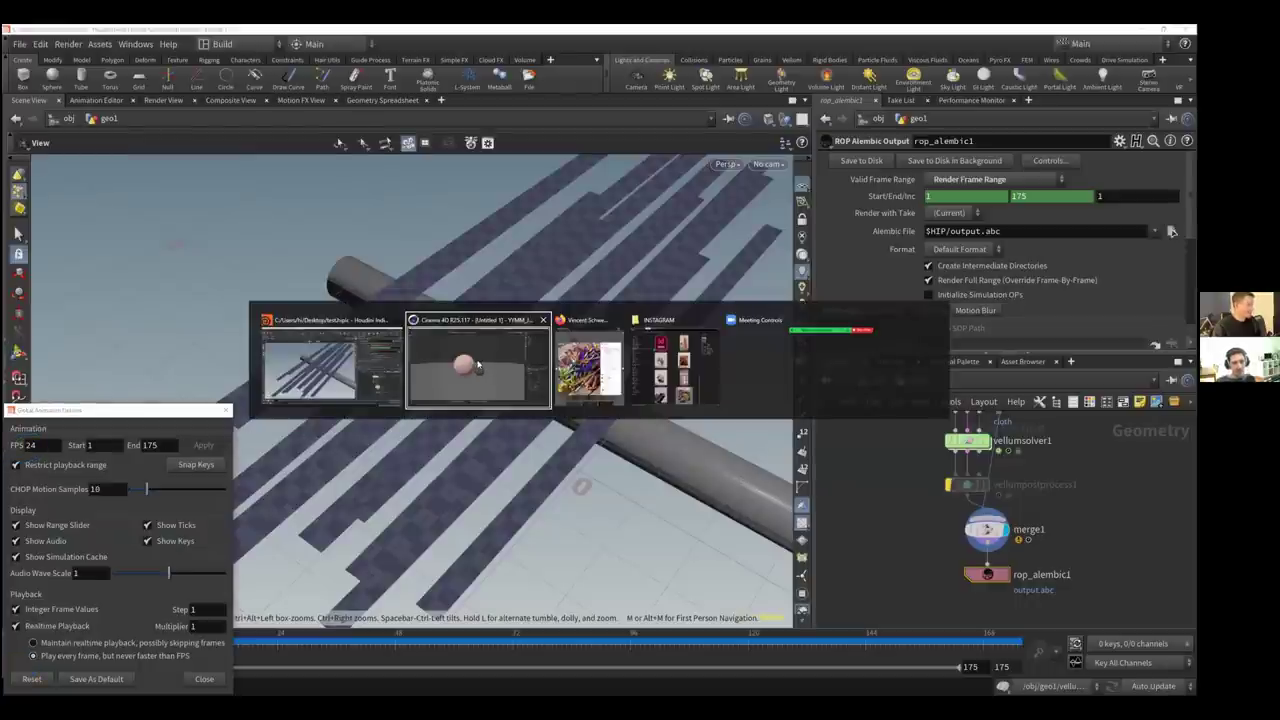
left_click(506, 354)
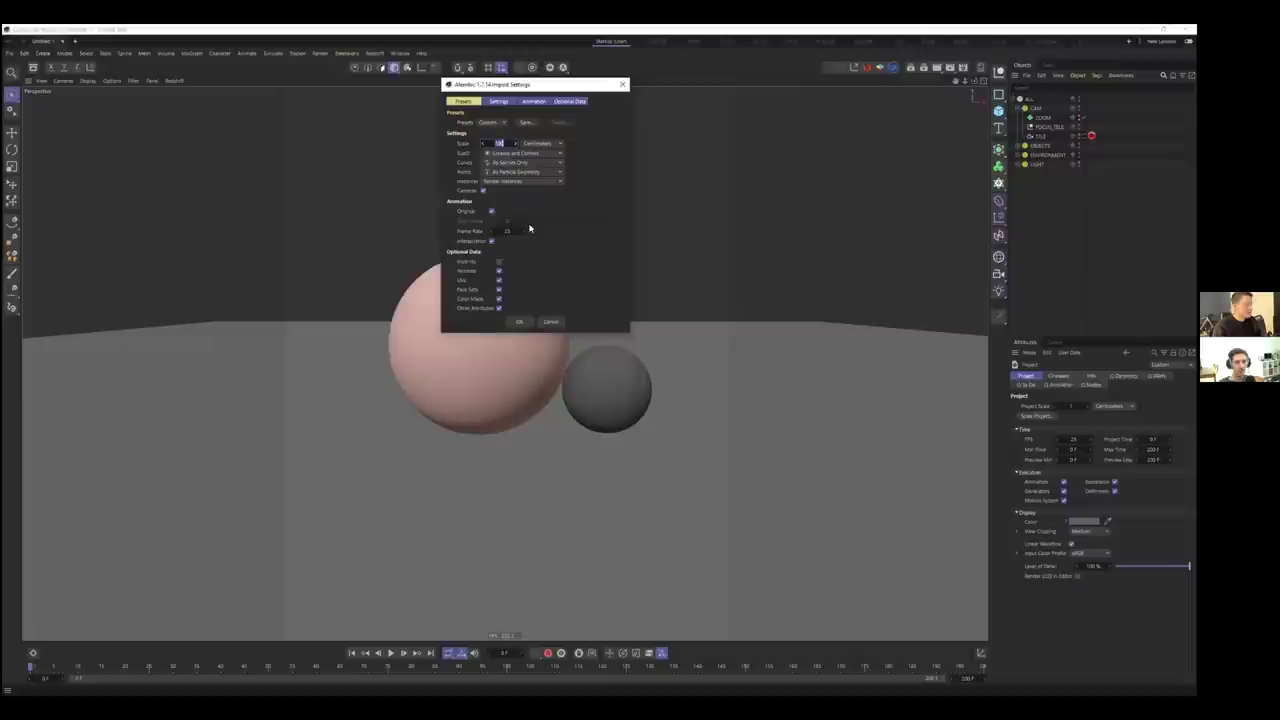
left_click(516, 230)
type("24")
left_click(566, 252)
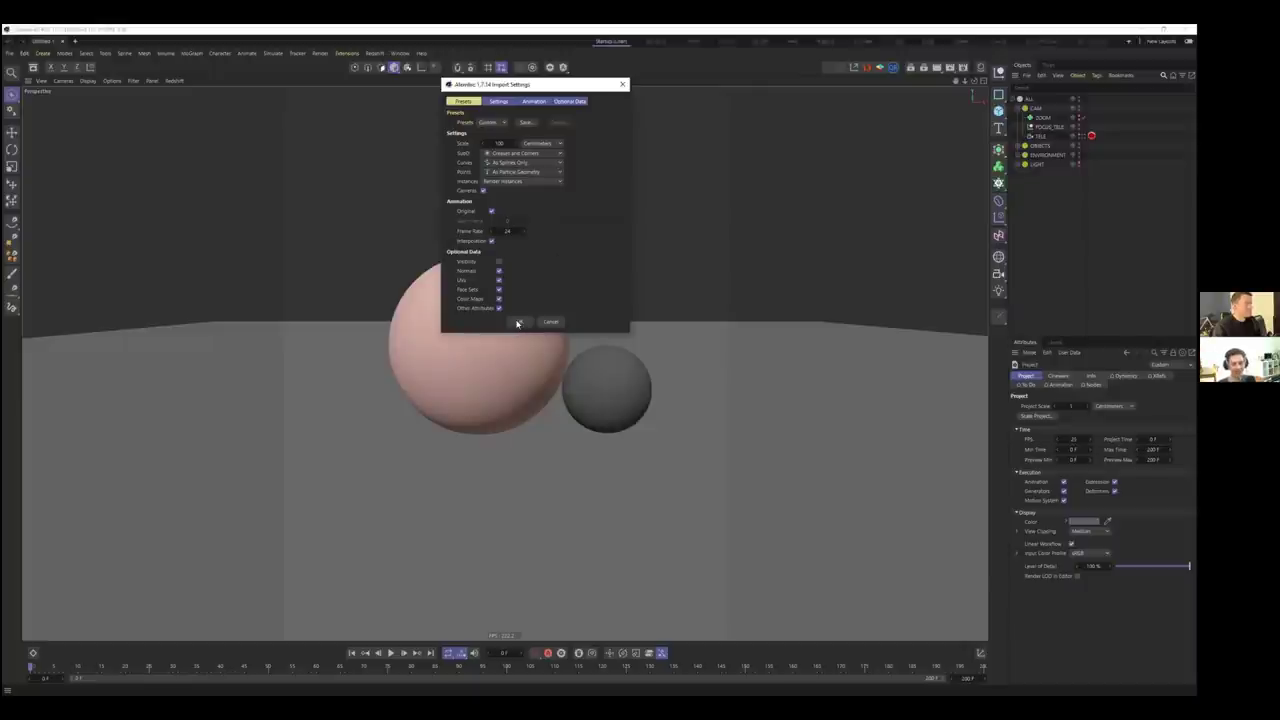
left_click(518, 322)
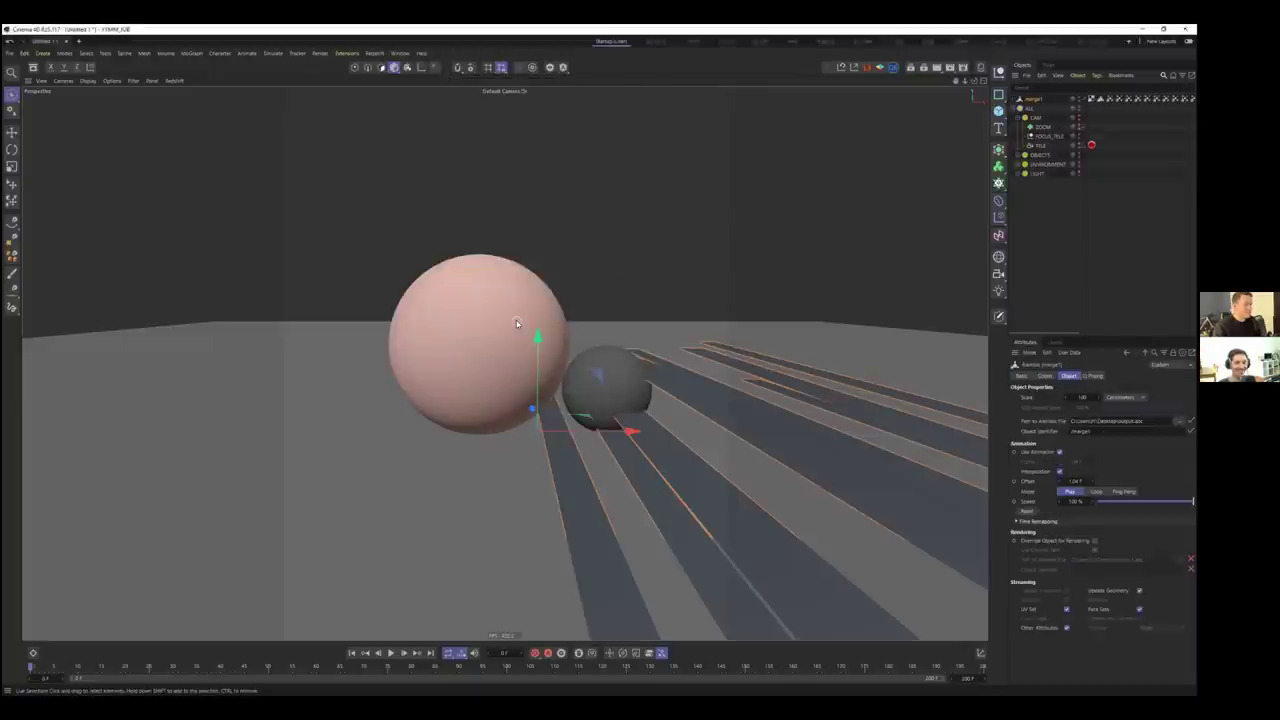
left_click(440, 451)
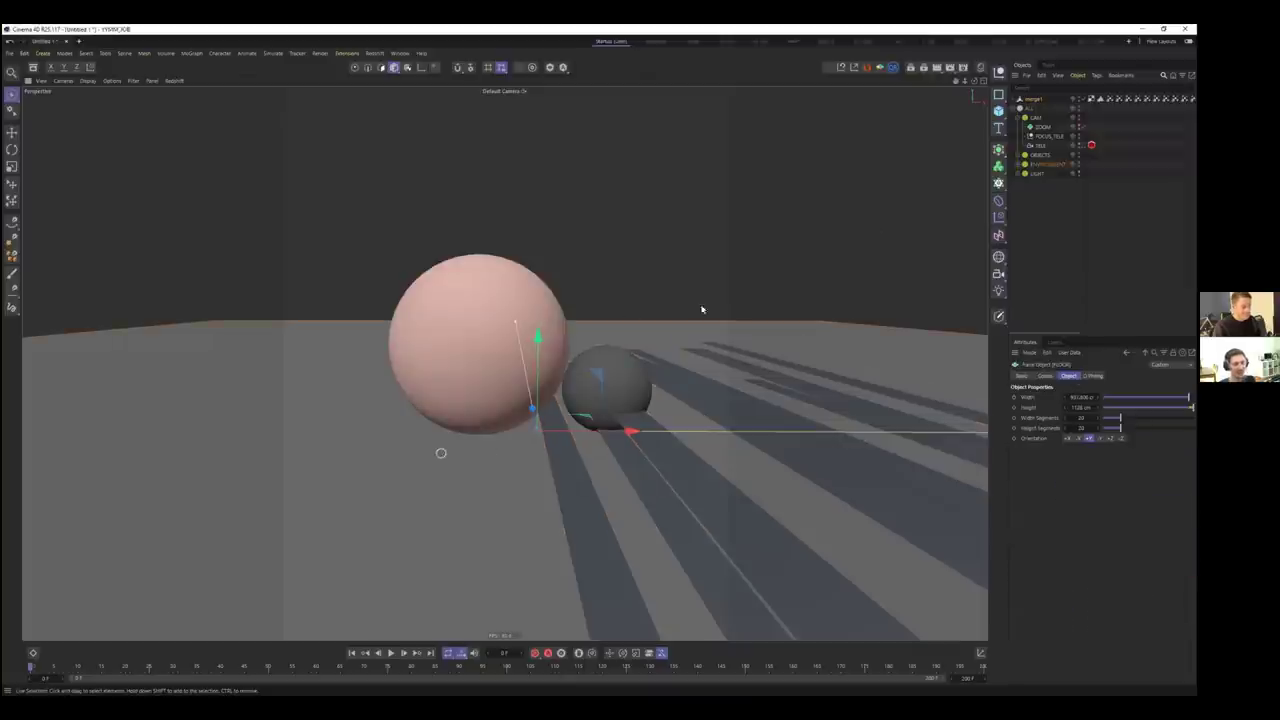
Delete the default ALL null with its scene objects and play the imported cloth animation, returning to the first frame
left_click(1028, 107)
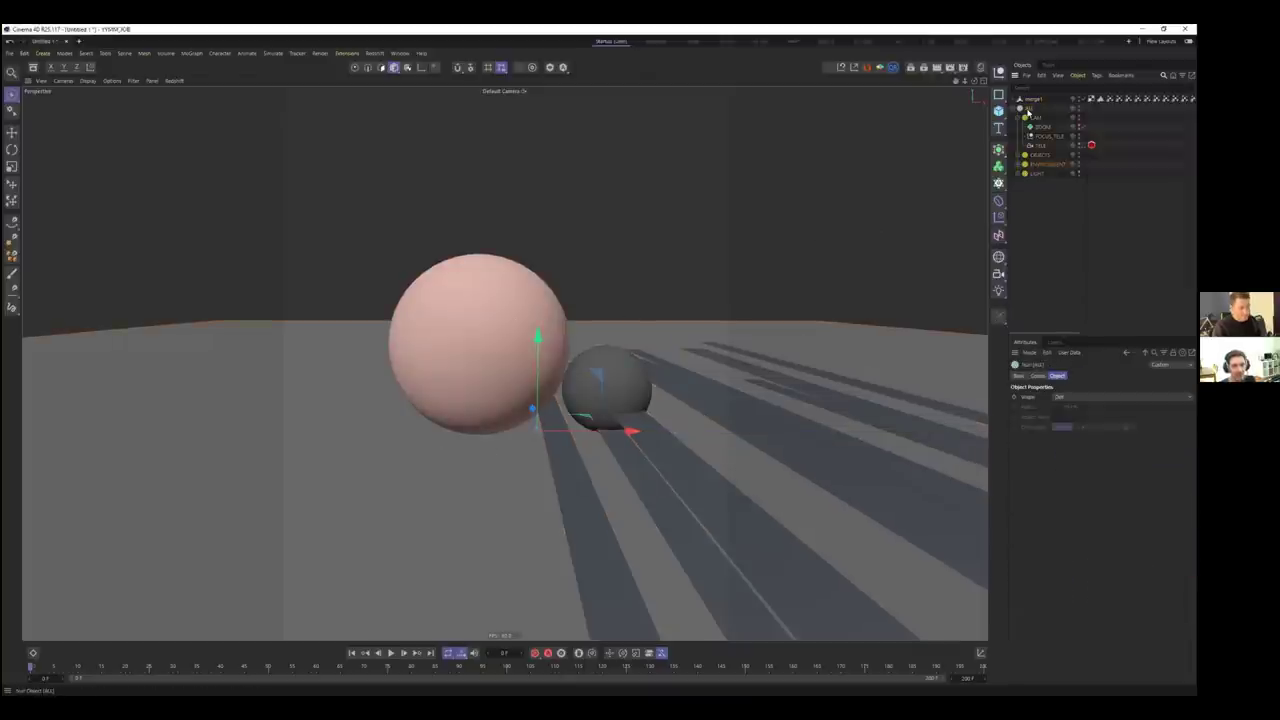
key("Delete")
left_click_drag(543, 569, 557, 406, "alt")
right_click_drag(555, 389, 345, 422, "alt")
right_click_drag(588, 375, 490, 388, "alt")
left_click_drag(596, 310, 331, 674, "alt")
left_click(387, 653)
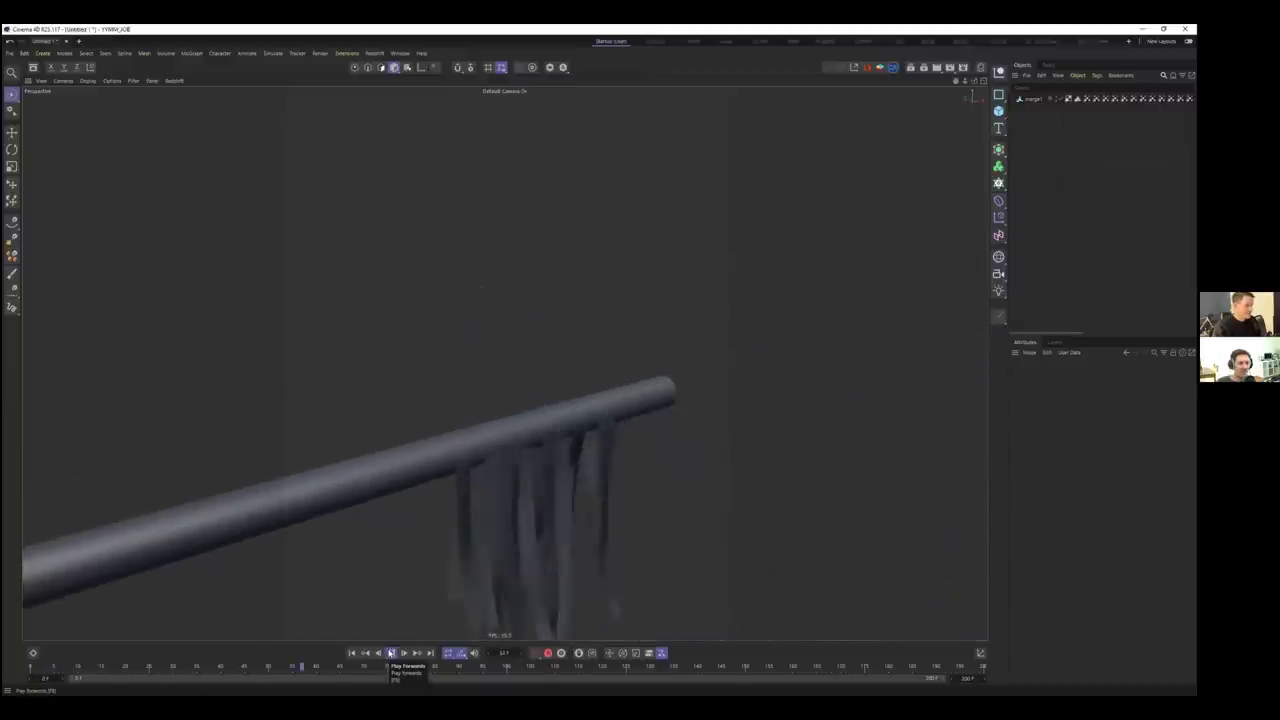
left_click(389, 653)
left_click(351, 653)
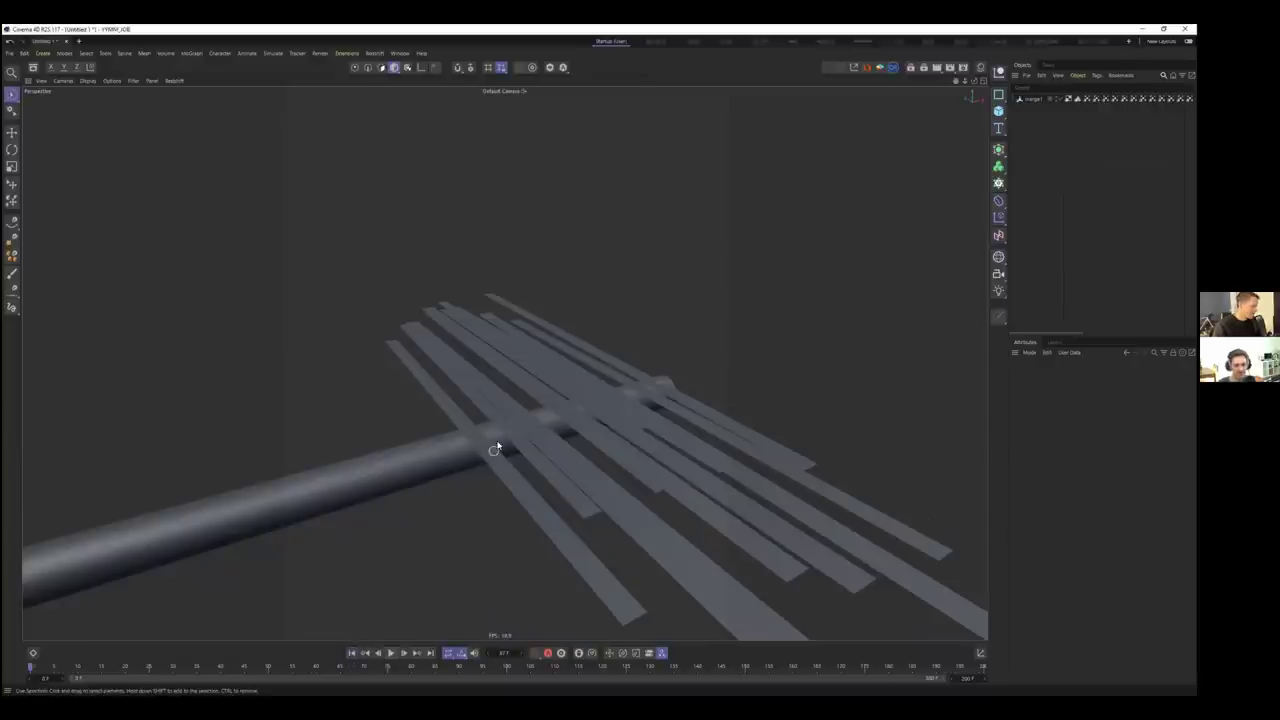
Select the imported Alembic object and display its polygon lines over the shading
left_click(557, 379)
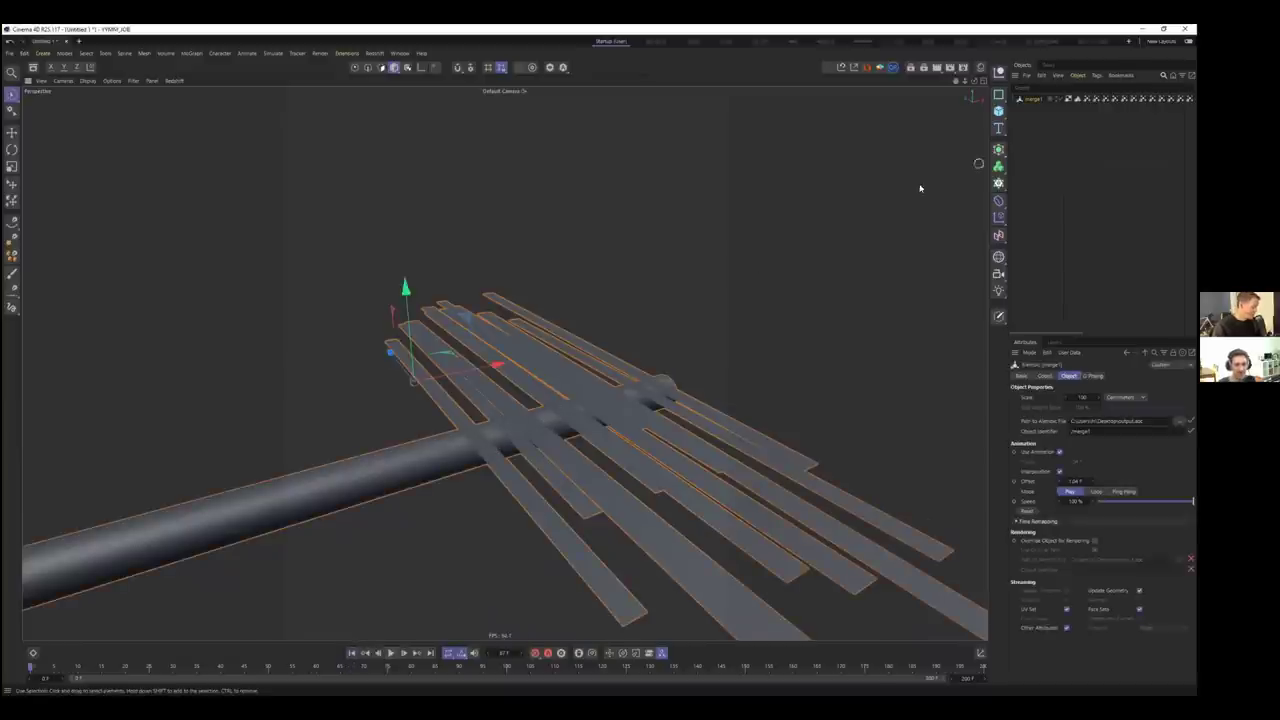
key("n")
key("b")
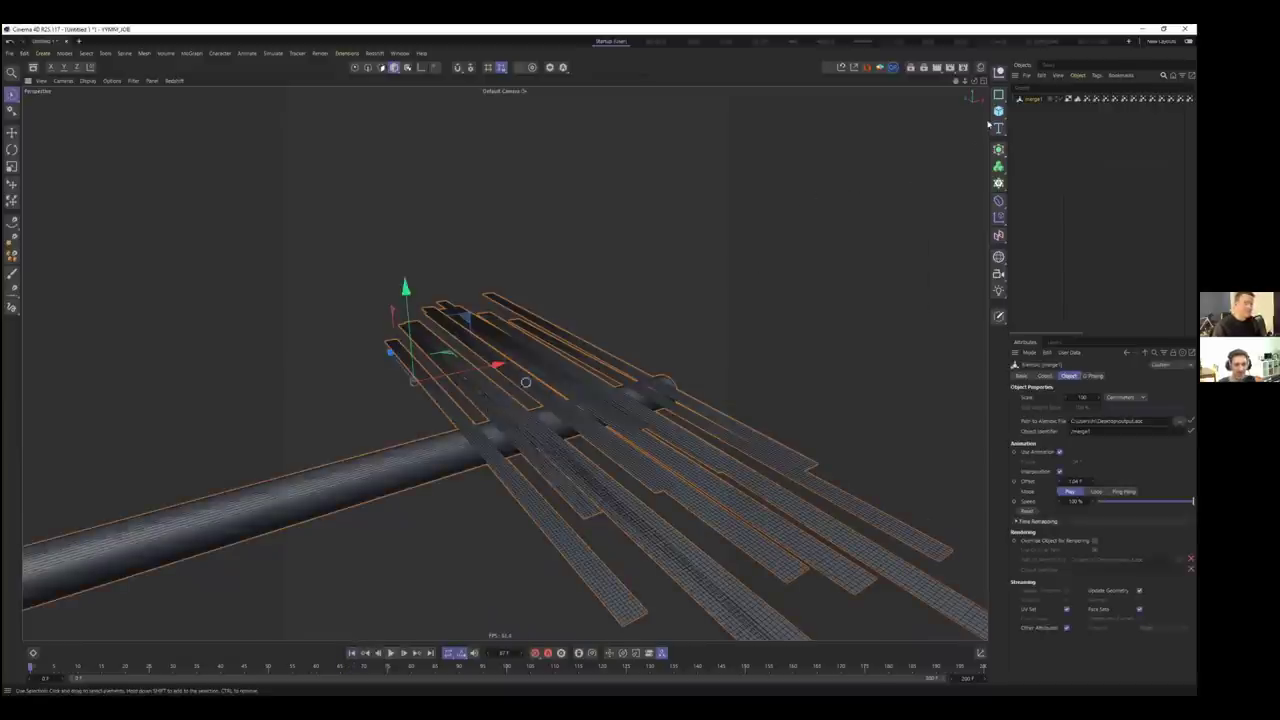
Make the imported Alembic object editable and play its animation until the strips hang over the tube
key("c")
left_click(391, 652)
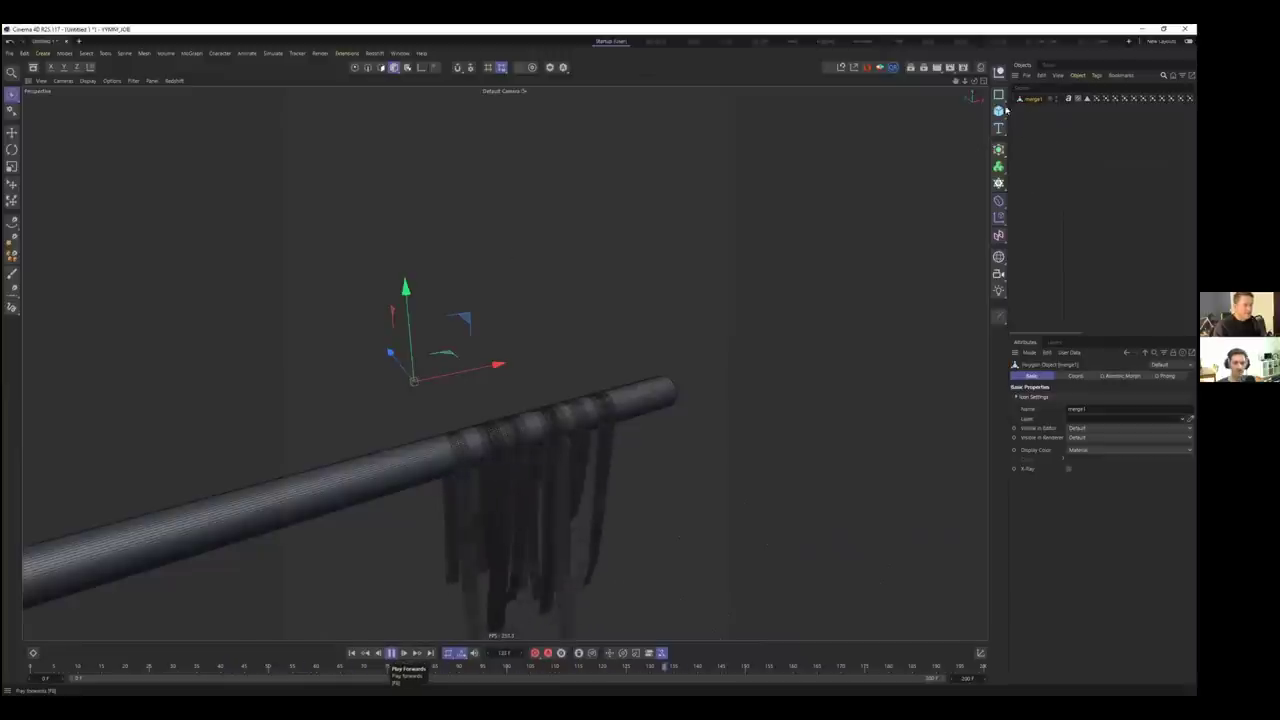
key("F8")
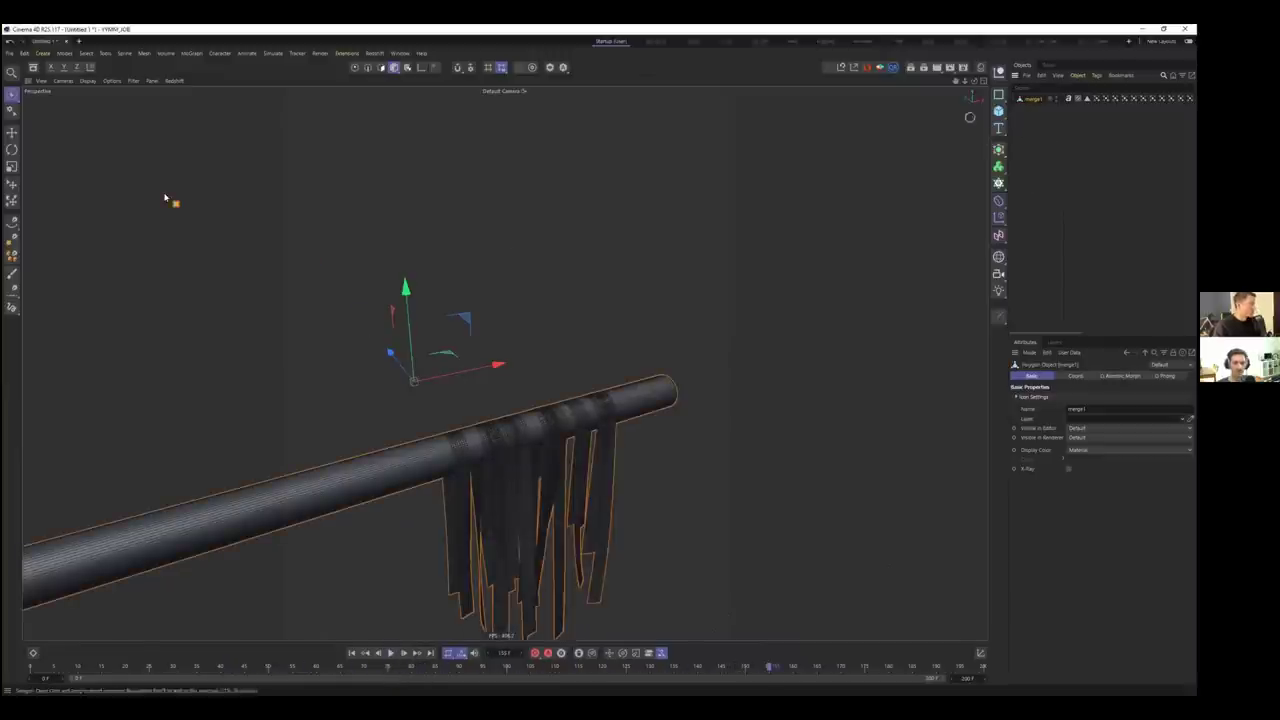
Use Fill Selection on the editable mesh to select individual cloth strips hanging over the tube
left_click(12, 230)
key("Return")
left_click(491, 496)
left_click(547, 478)
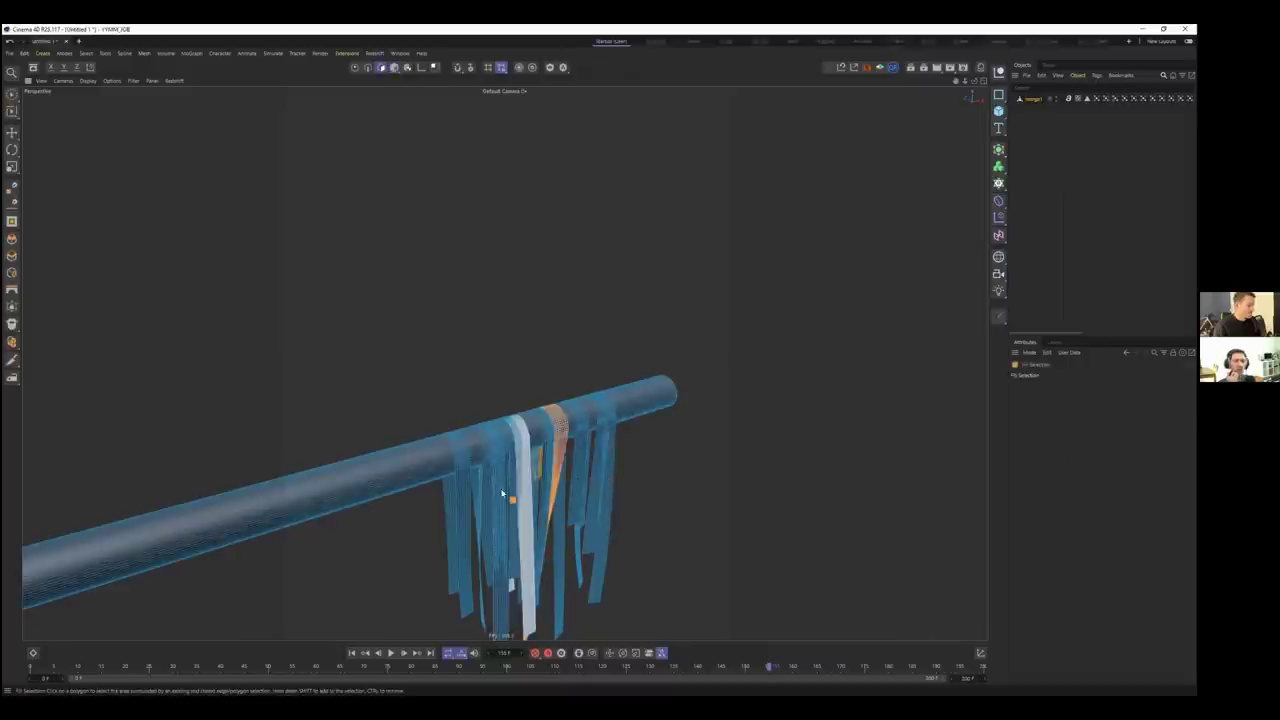
left_click(574, 470)
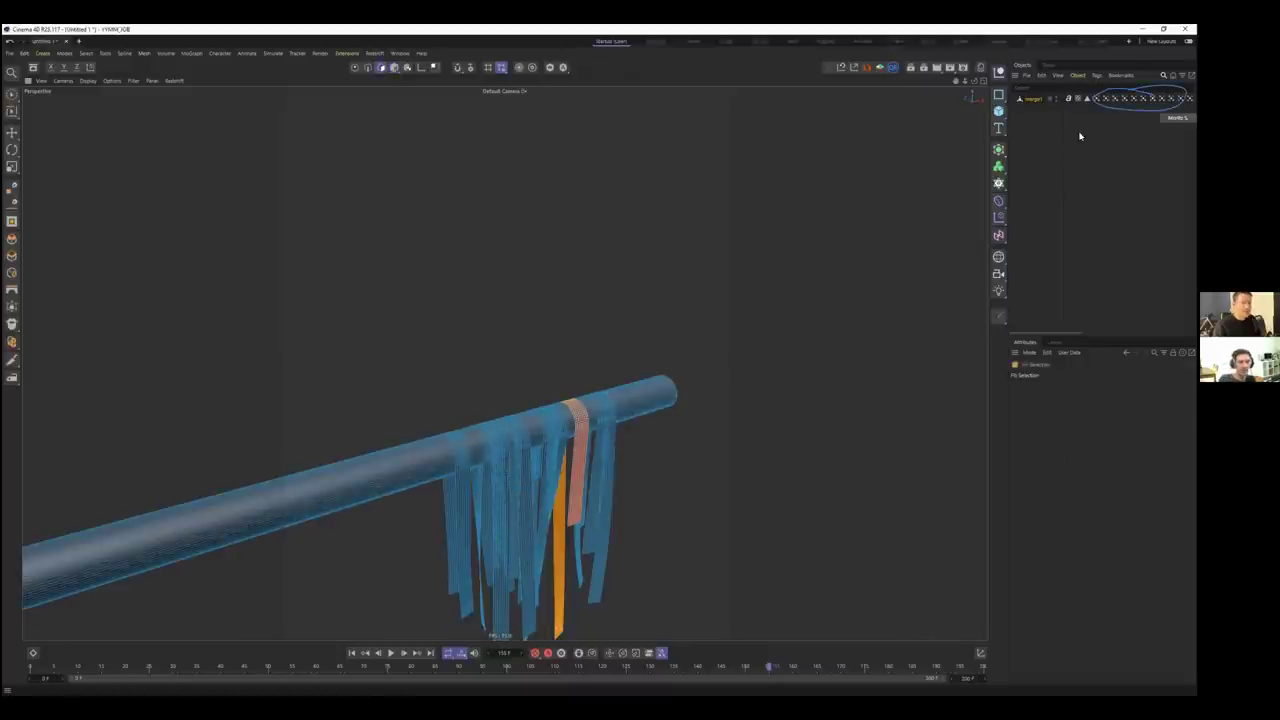
Undo the strip selections and the conversion of the Alembic object to an editable mesh
key("ctrl+z")
key("ctrl+z")
key("ctrl+z")
key("ctrl+z")
key("ctrl+z")
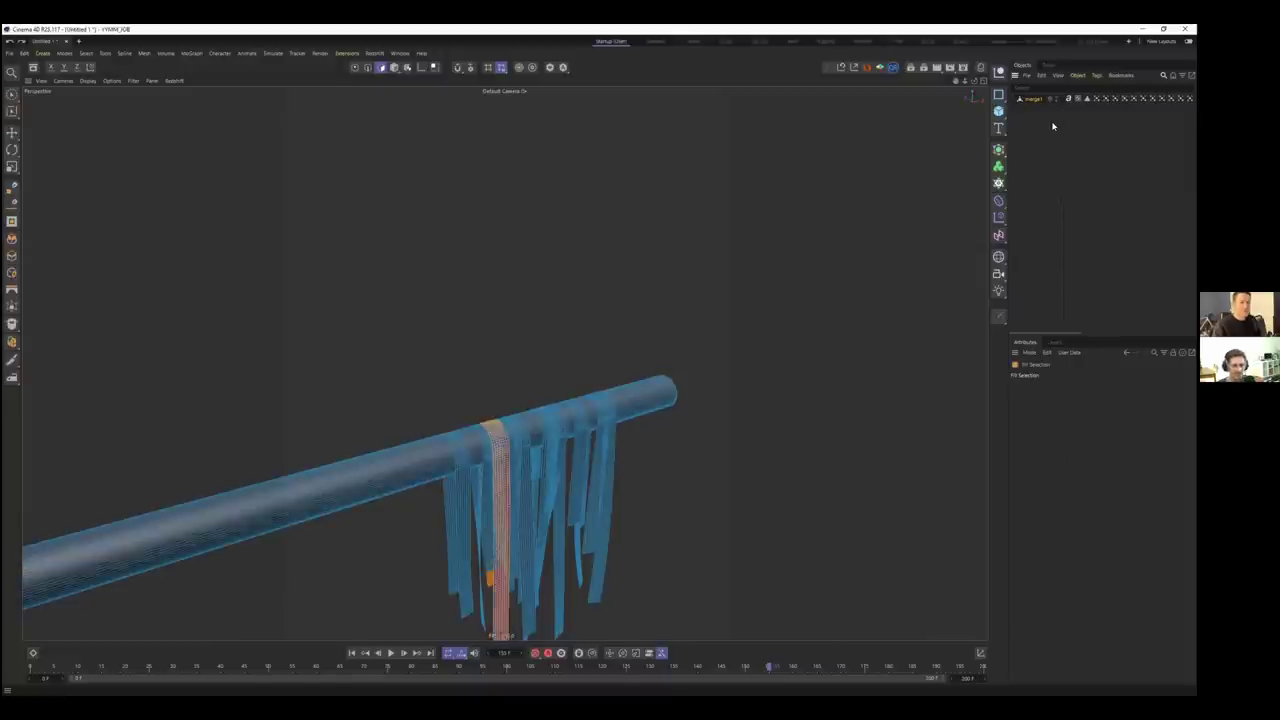
key("ctrl+z")
key("ctrl+z")
key("ctrl+z")
key("ctrl+z")
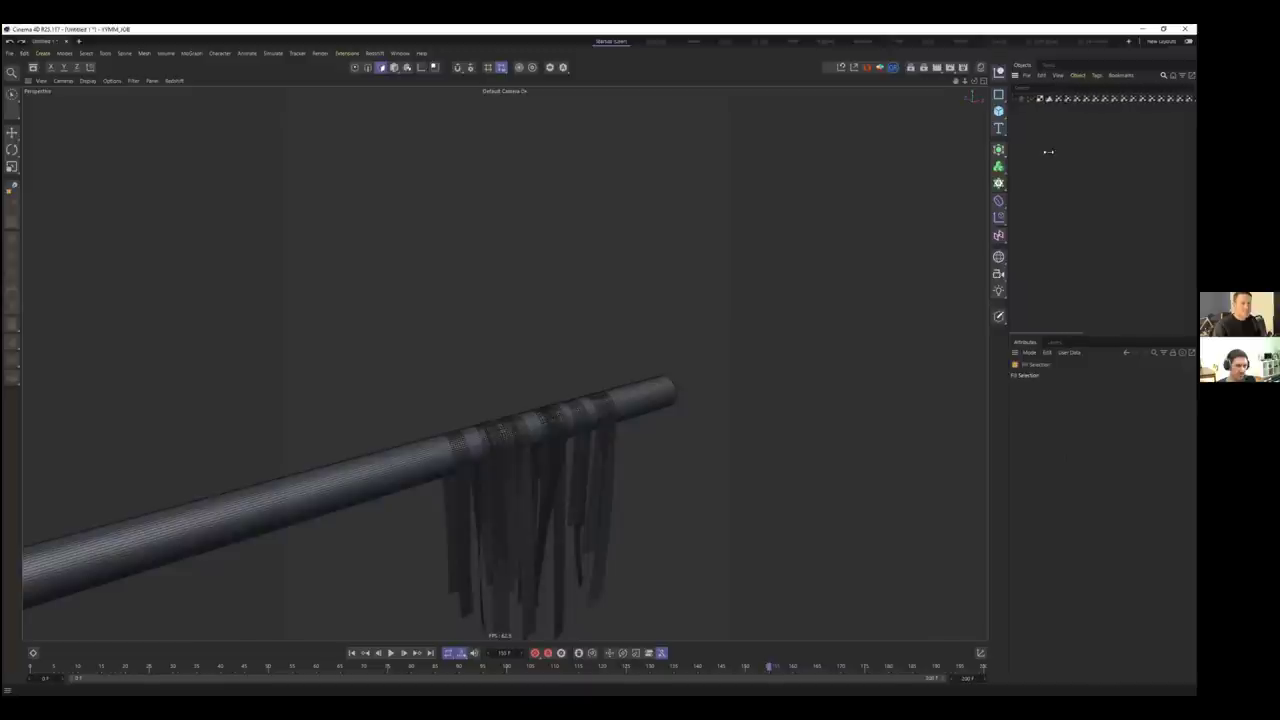
Widen the object list and examine several of the vertex map tags attached to the imported Alembic object
left_click_drag(1008, 327, 873, 212)
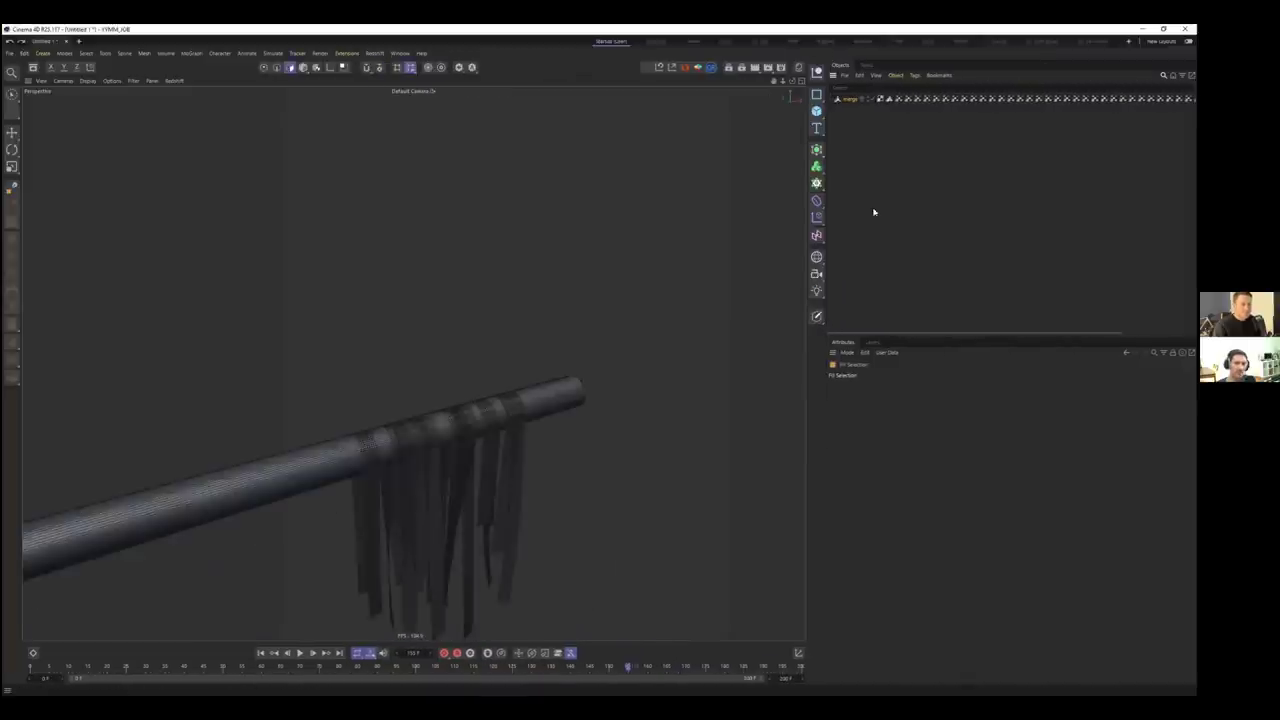
left_click(890, 100)
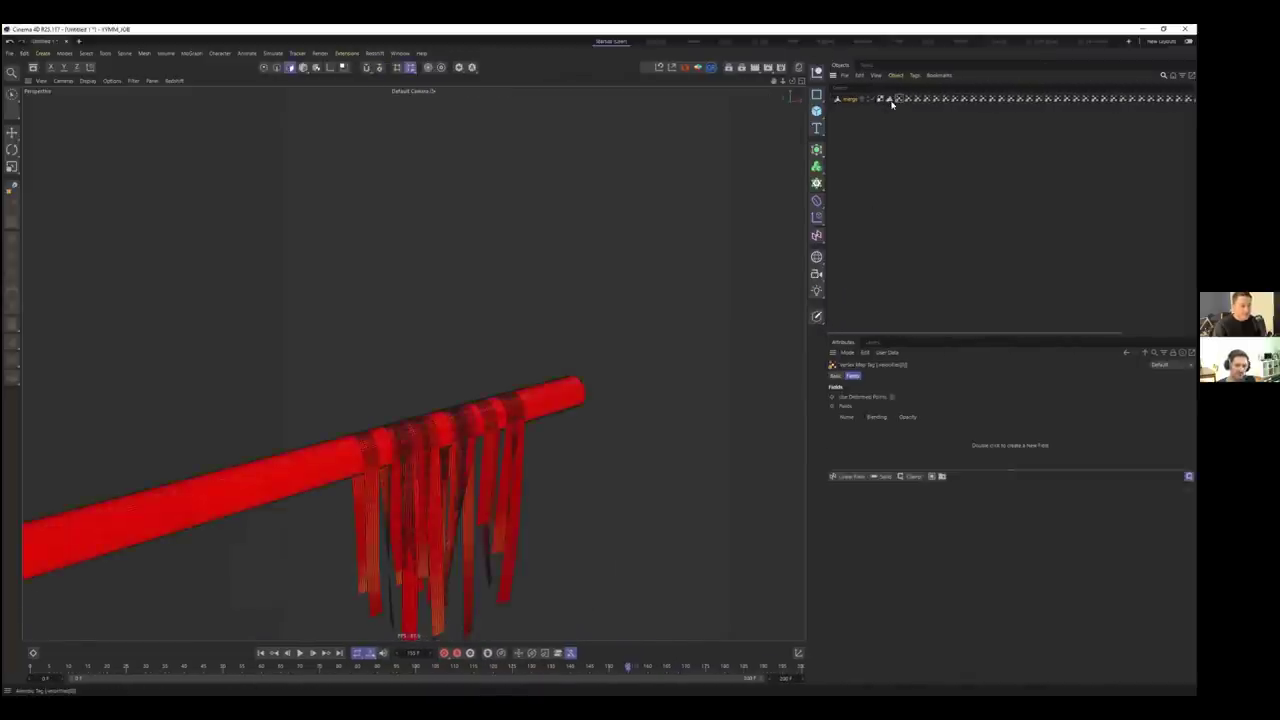
left_click(944, 98)
left_click(1064, 104)
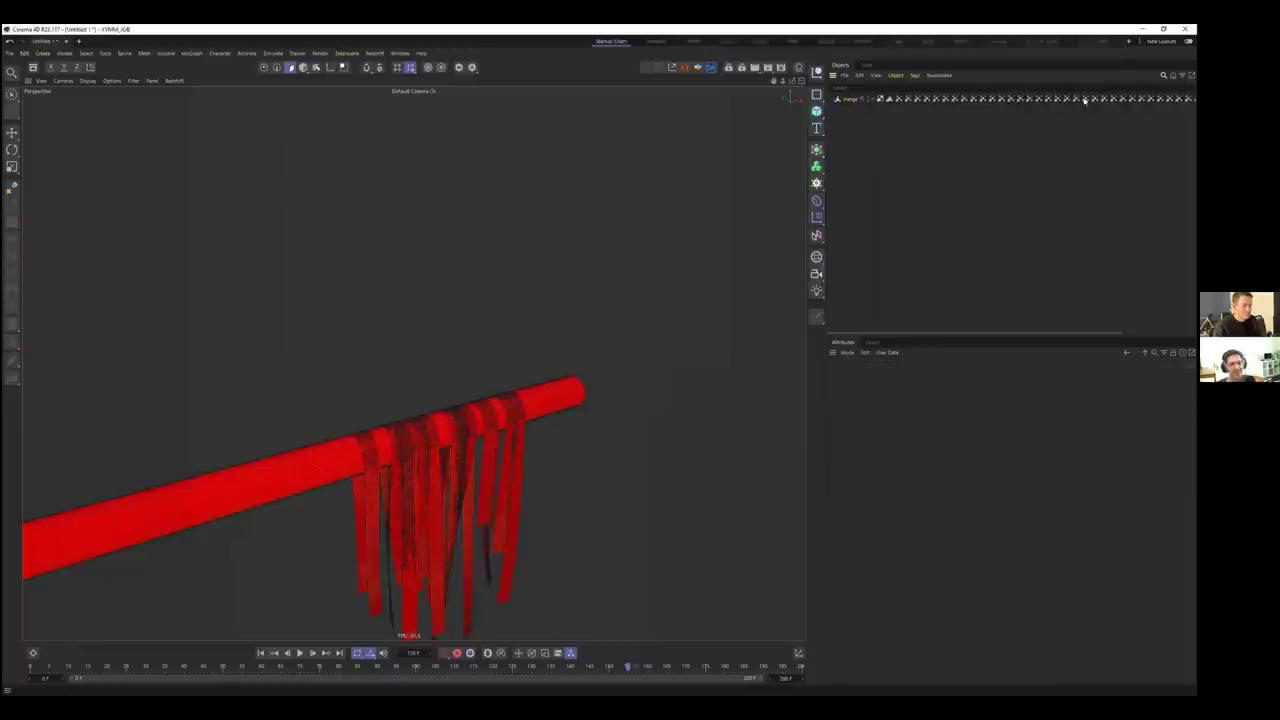
left_click(1059, 98)
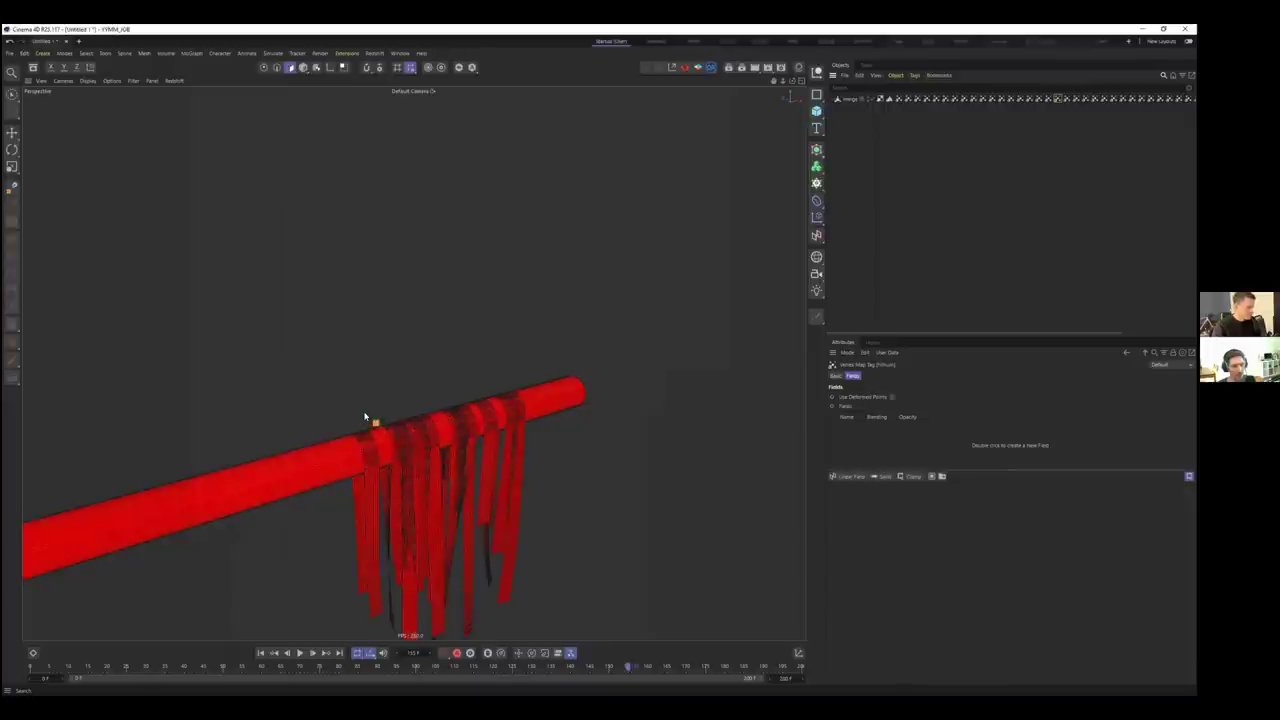
left_click(1151, 98)
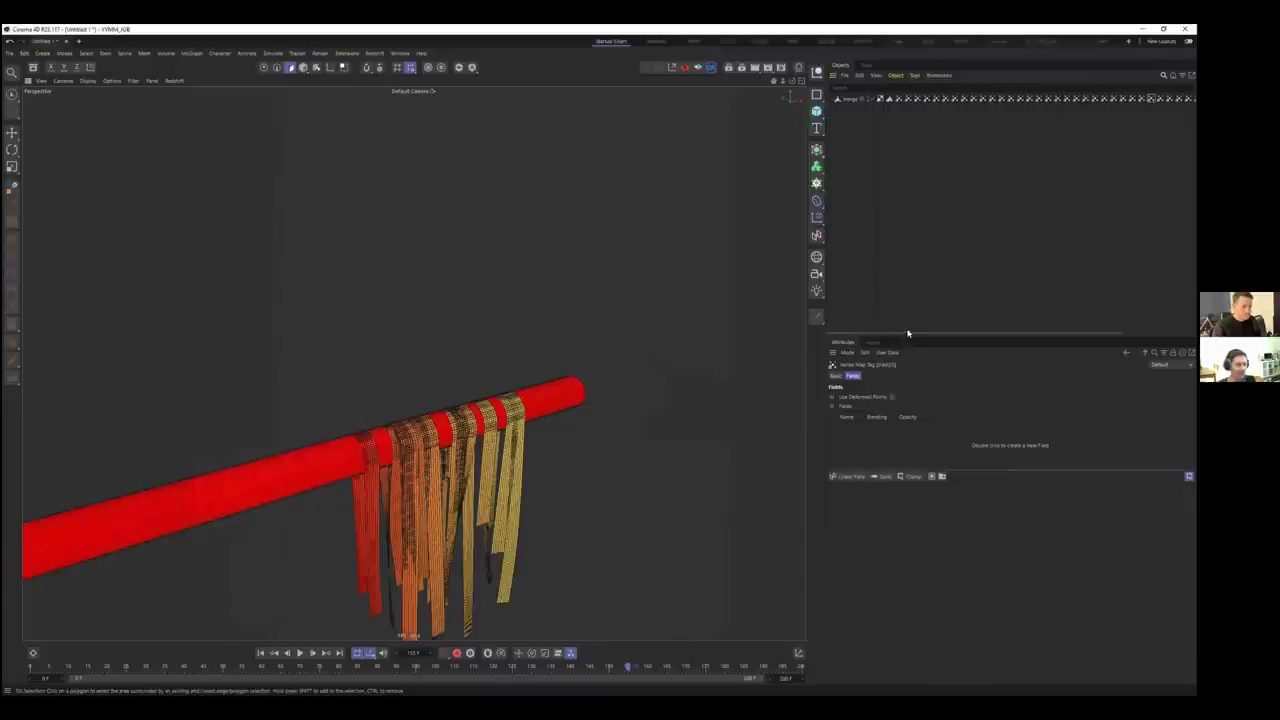
left_click_drag(402, 469, 401, 455, "alt")
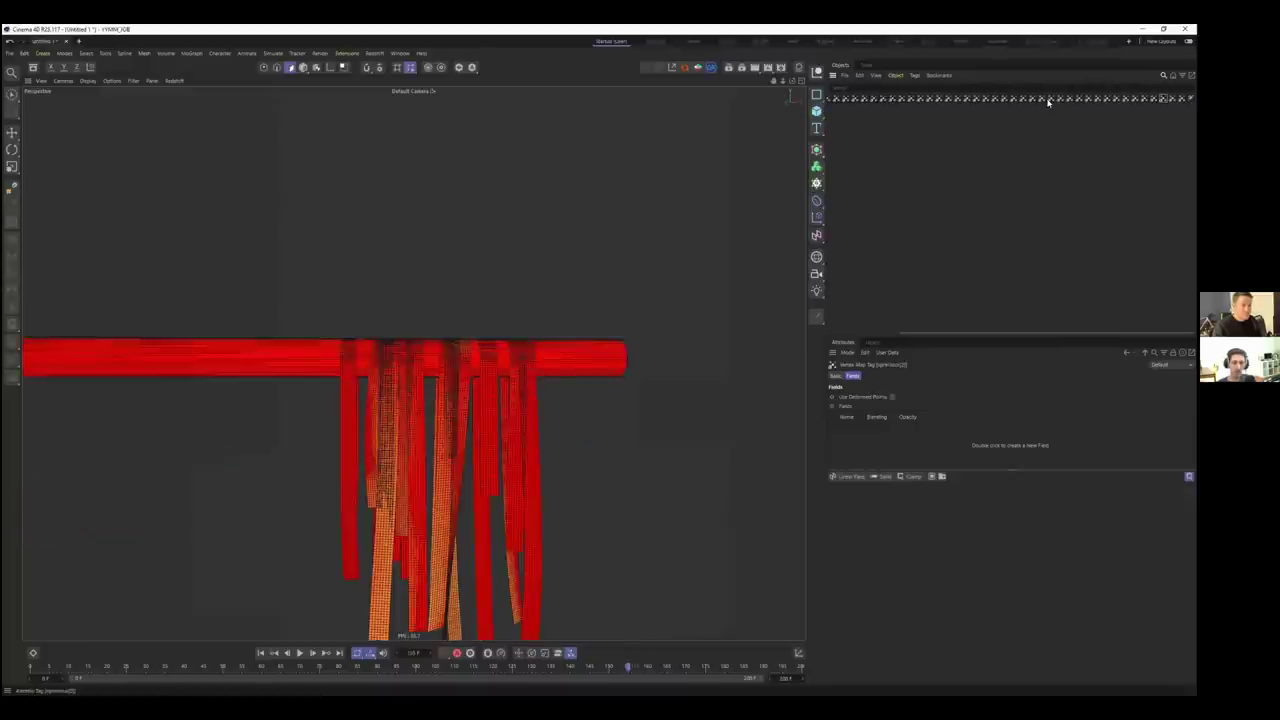
Examine further vertex map tags across the Alembic object's tag row, checking how each one colours the tube and strips
left_click(942, 100)
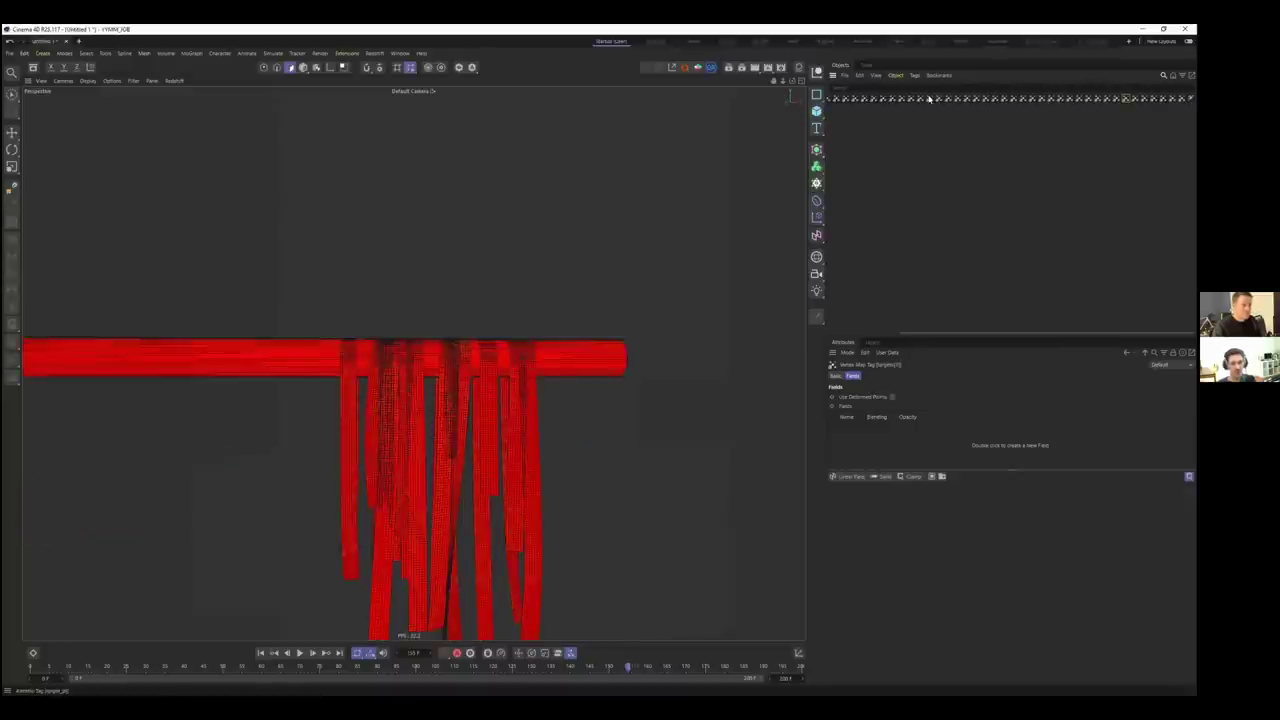
left_click(888, 100)
left_click(894, 100)
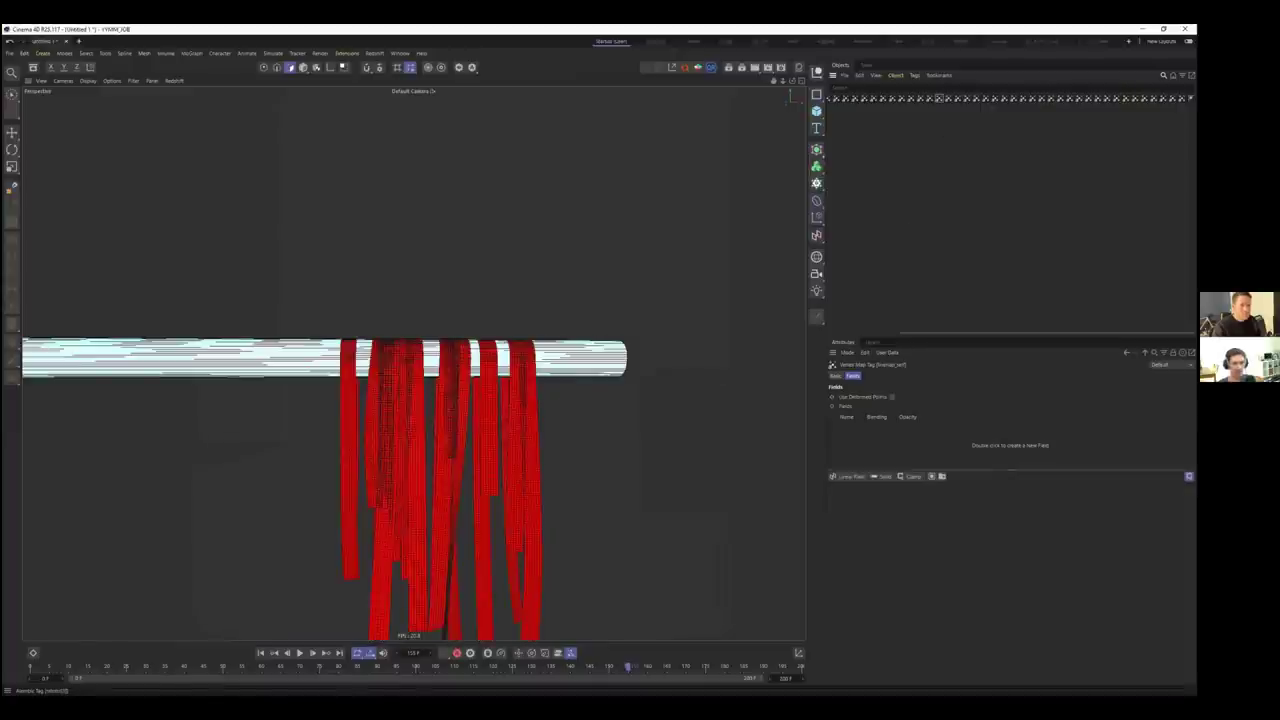
left_click(902, 99)
left_click(1117, 98)
left_click(1181, 98)
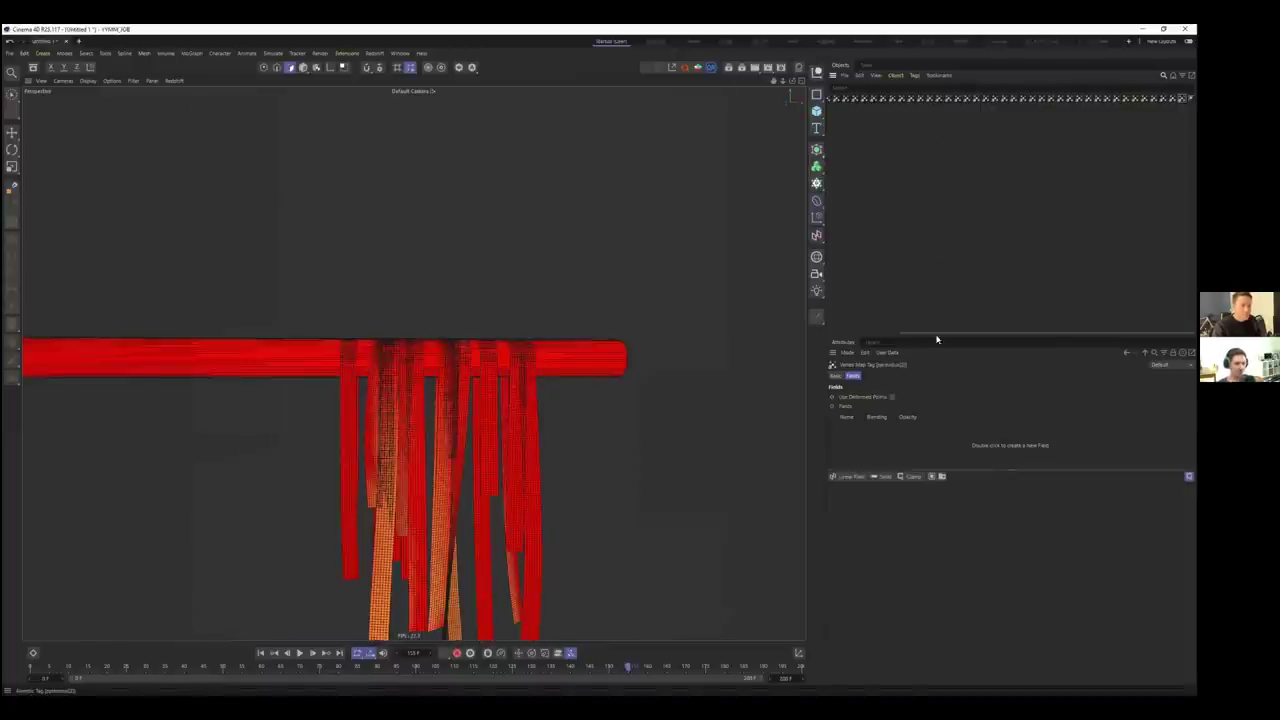
scroll(901, 100, "left", 3)
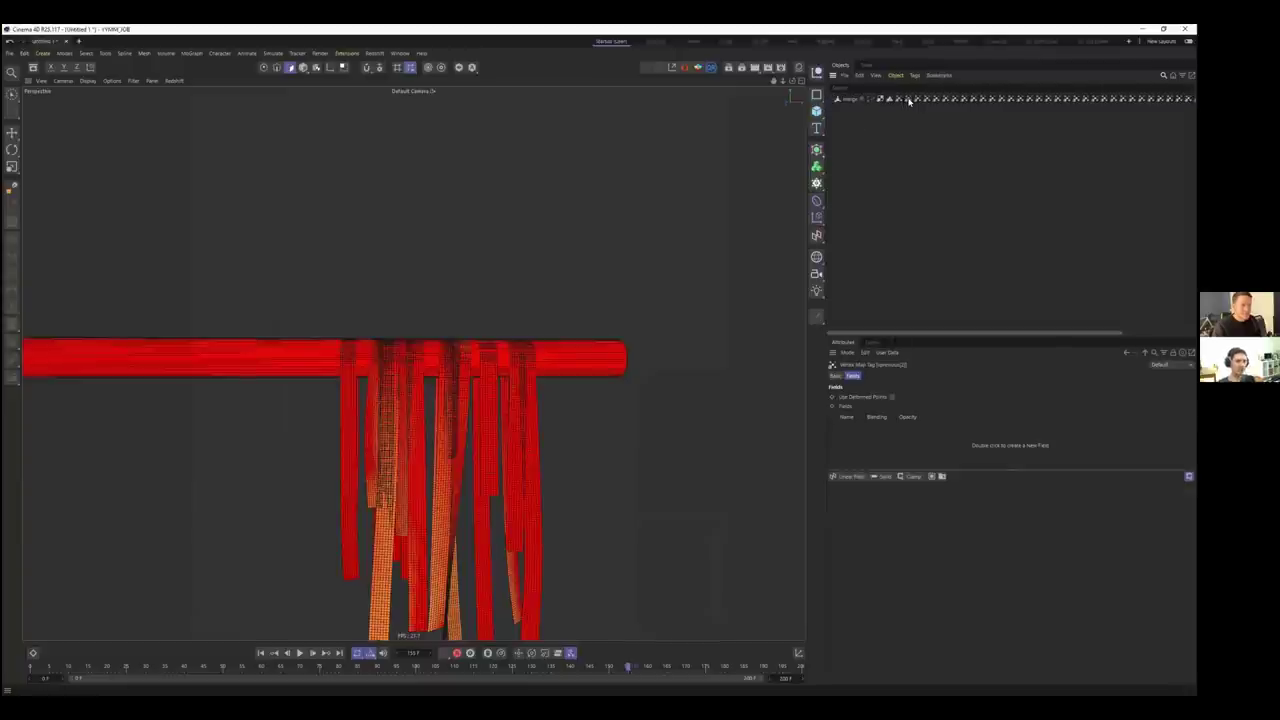
left_click(901, 99)
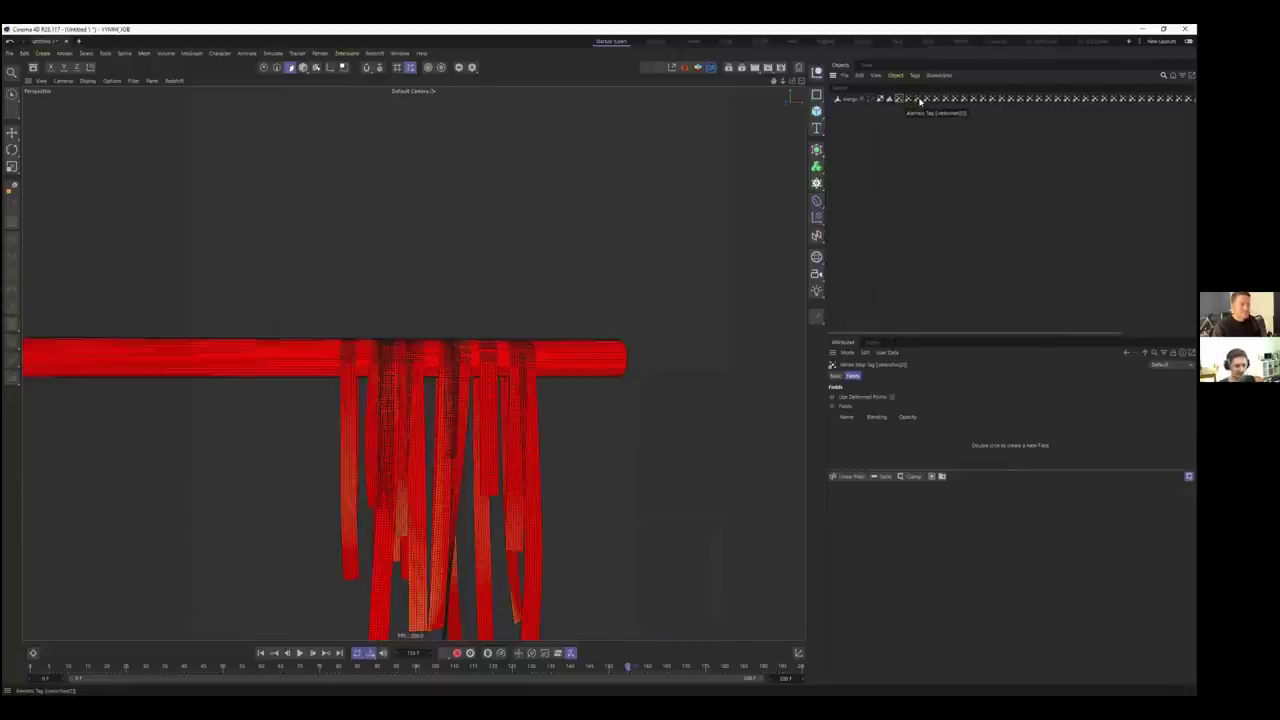
Close the Cinema 4D project containing the imported Alembic and switch to Houdini
key("ctrl+w")
left_click(609, 400)
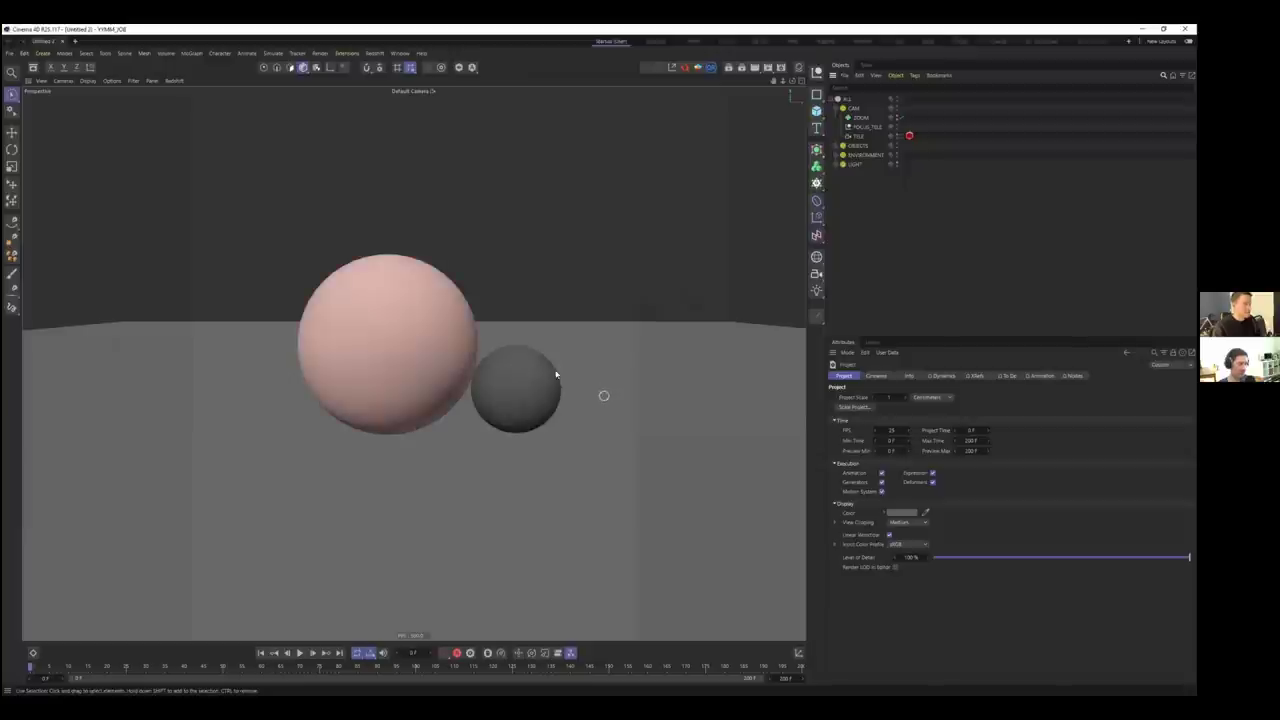
key("alt+Tab")
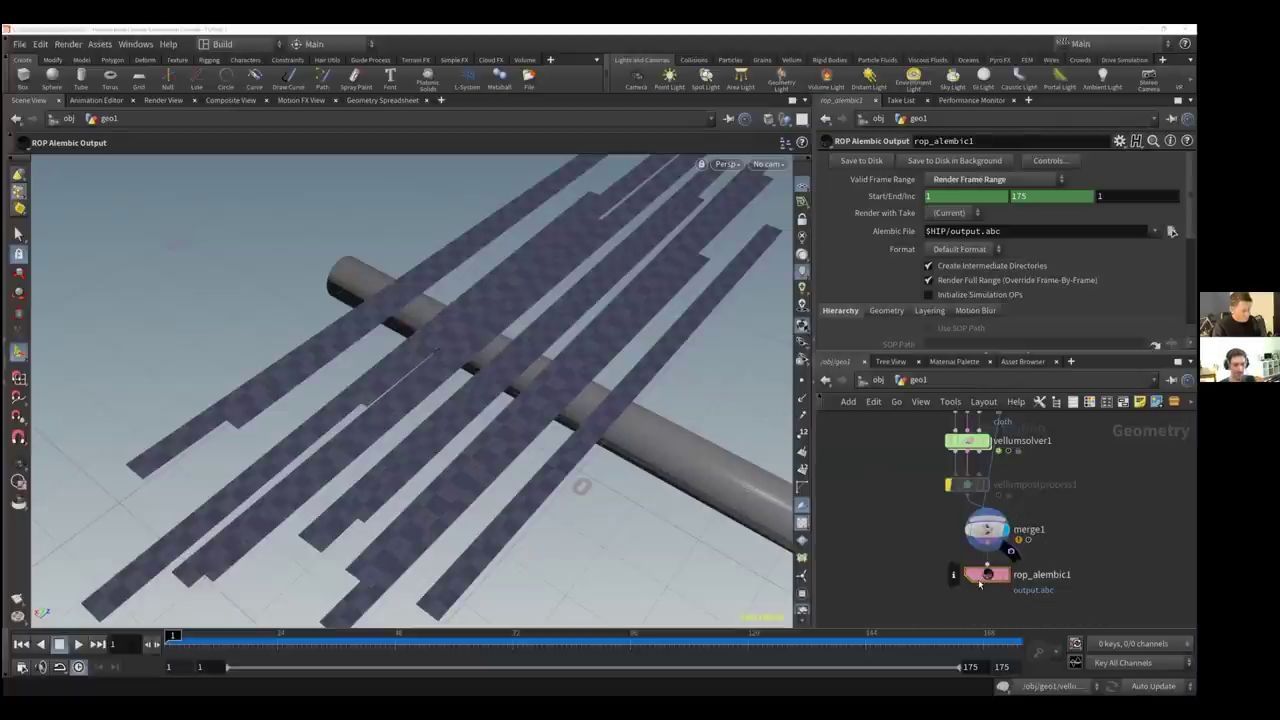
Insert an Attribute Delete node between merge1 and rop_alembic1
key("Tab")
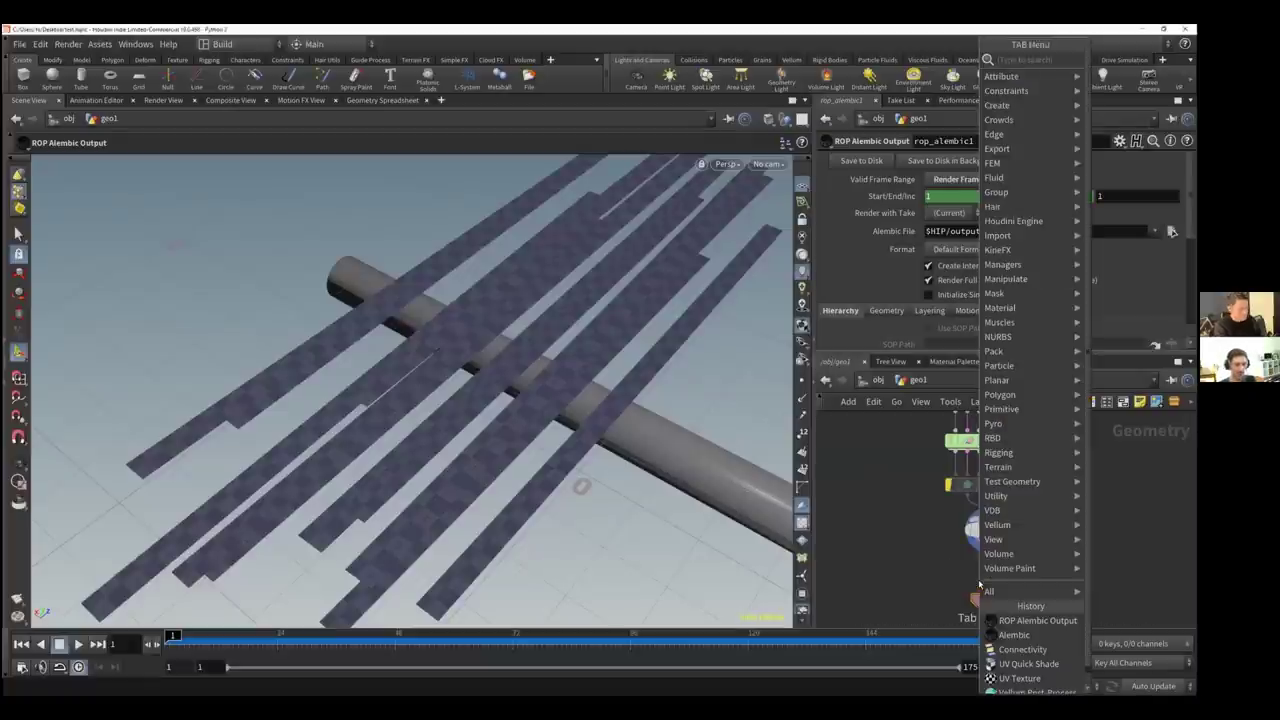
type("a")
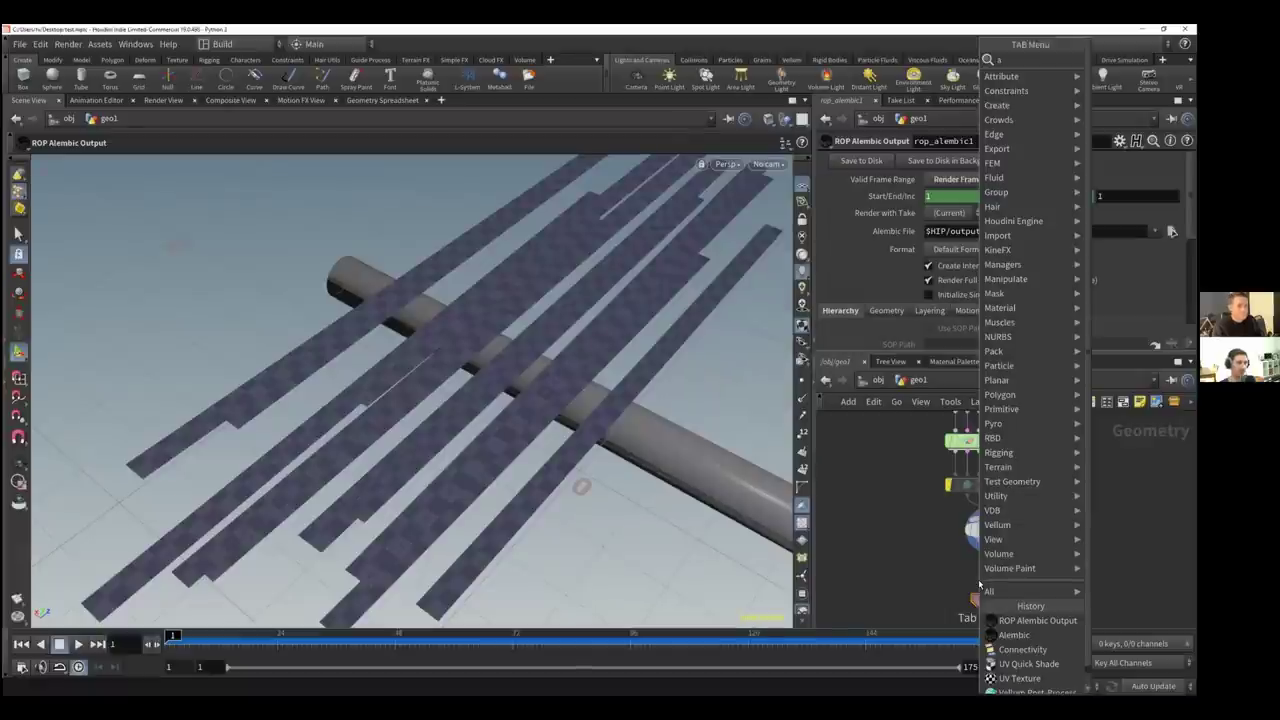
type("t de")
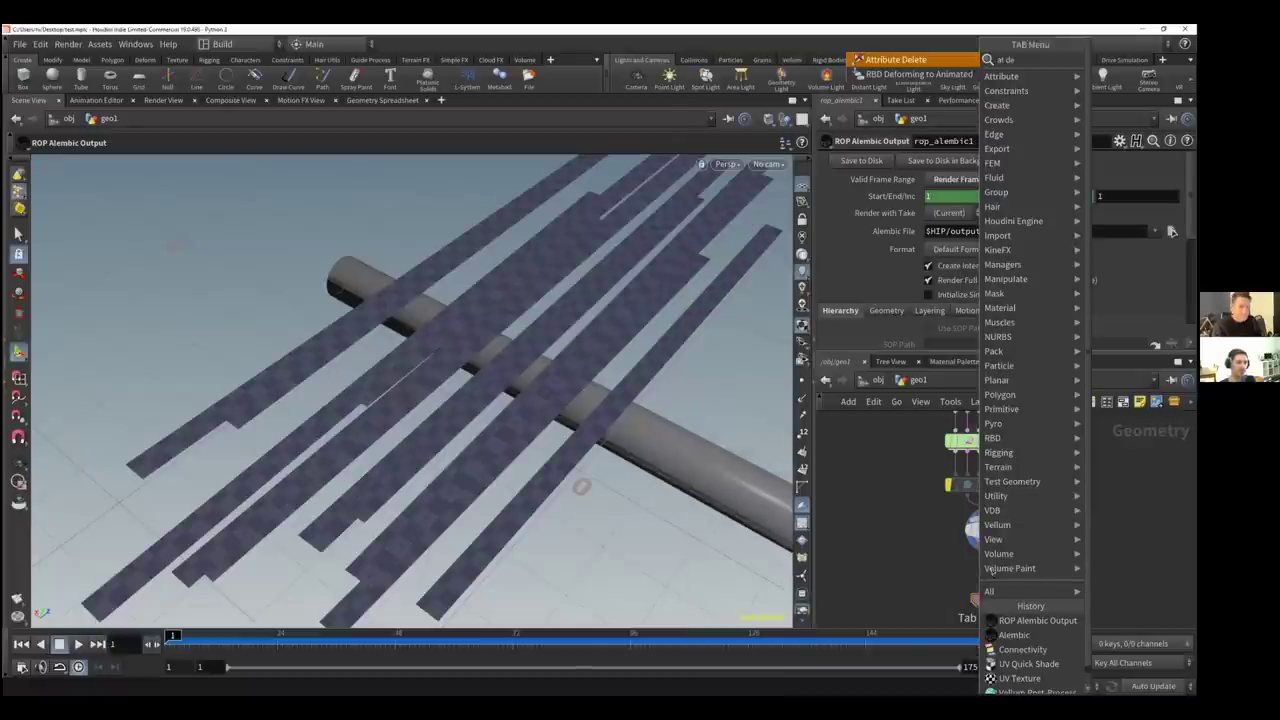
key("Return")
left_click(993, 574)
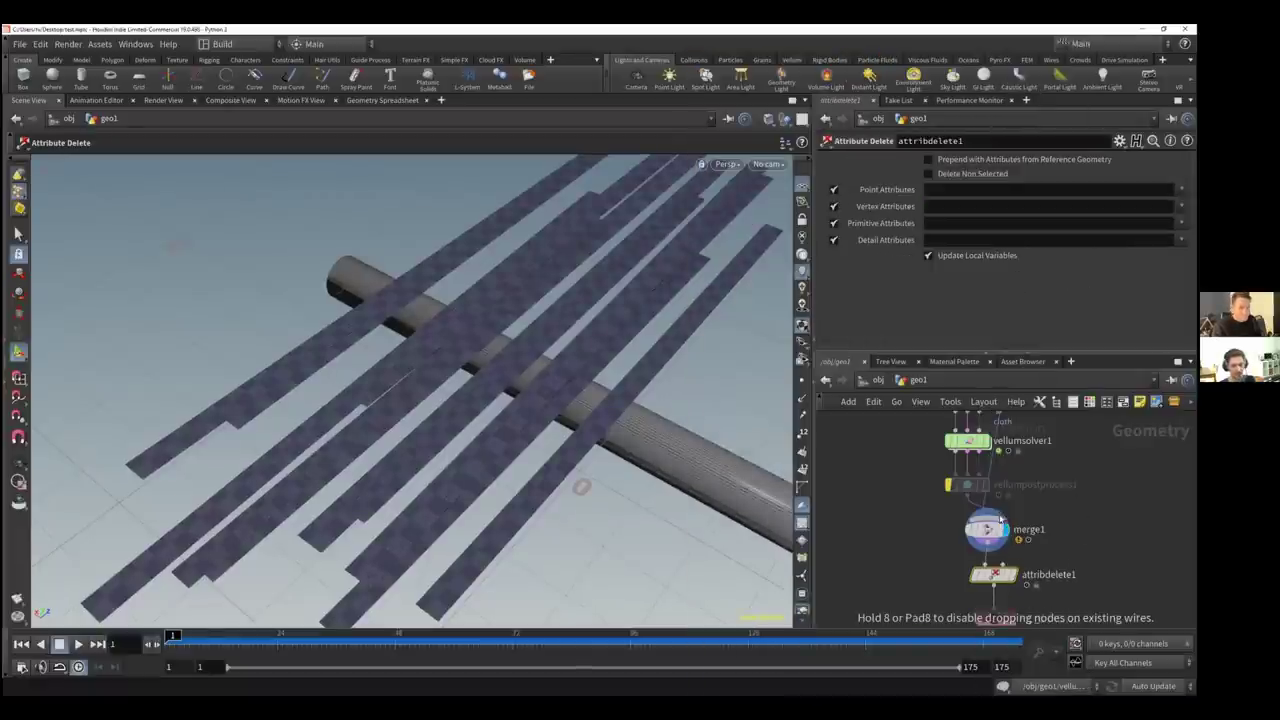
middle_click_drag(997, 578, 996, 523)
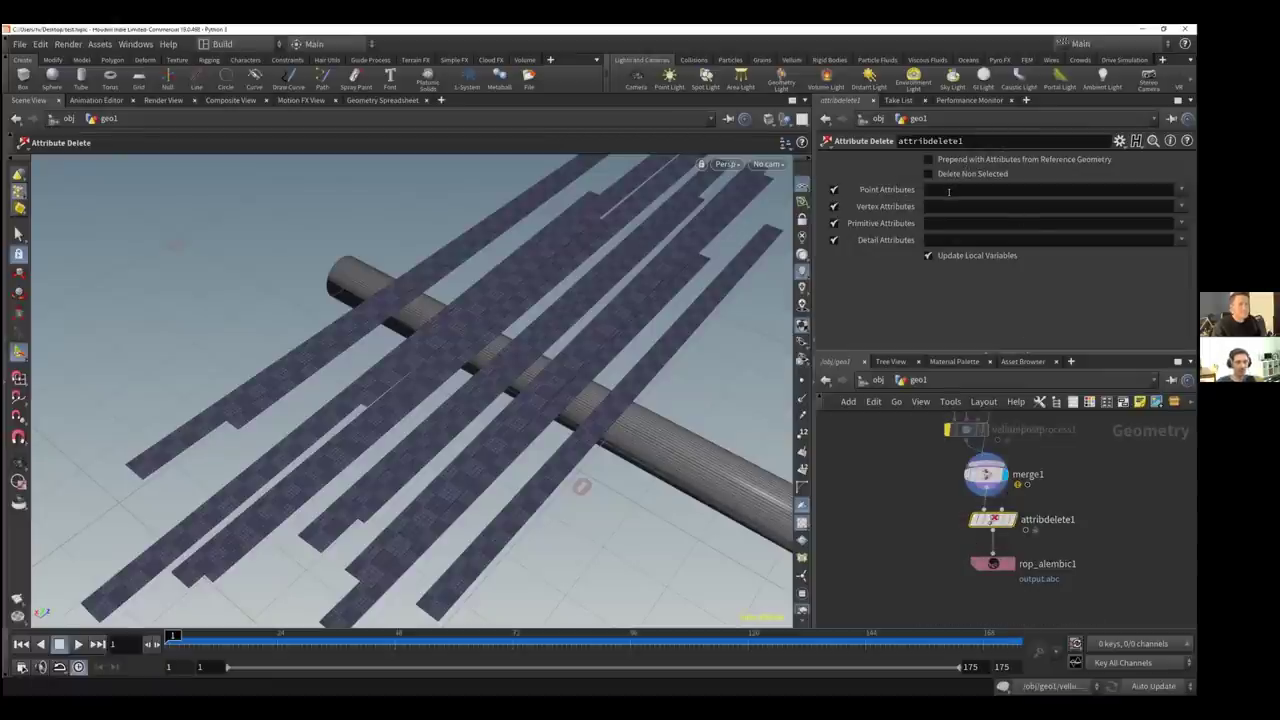
Set the point, vertex, primitive and detail attributes to delete to * in attribdelete1
left_click(949, 191)
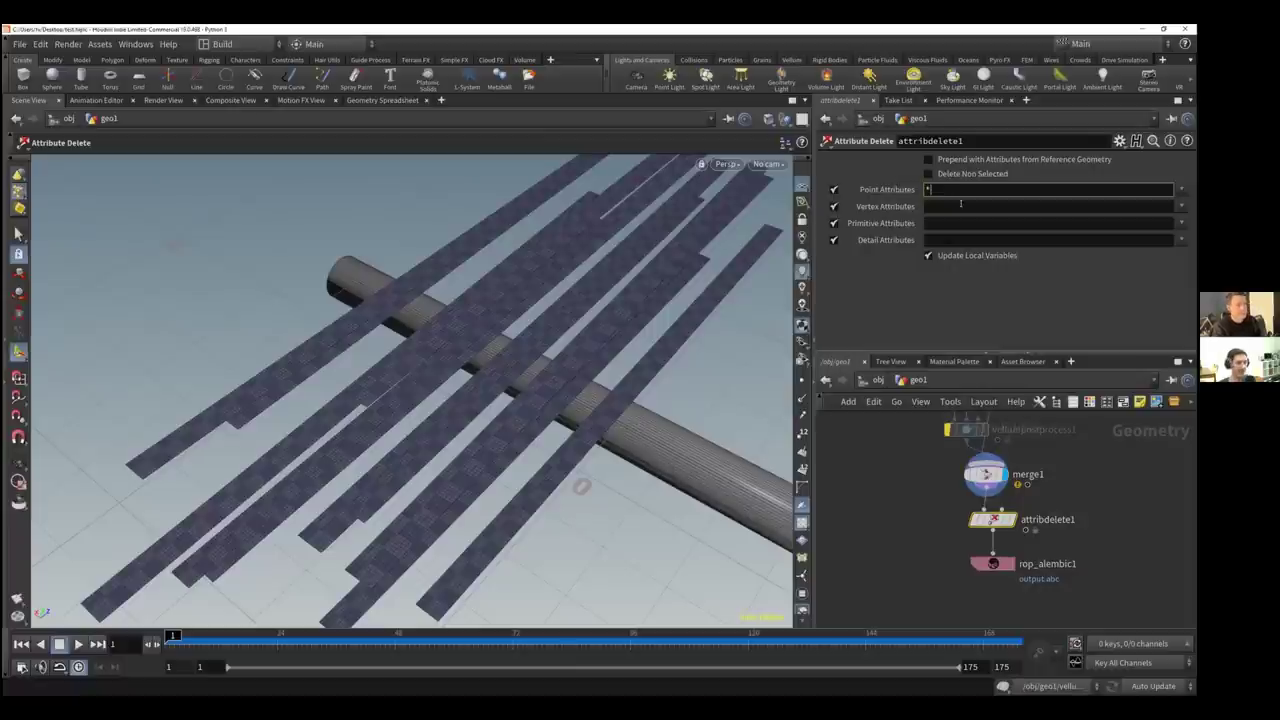
left_click(961, 204)
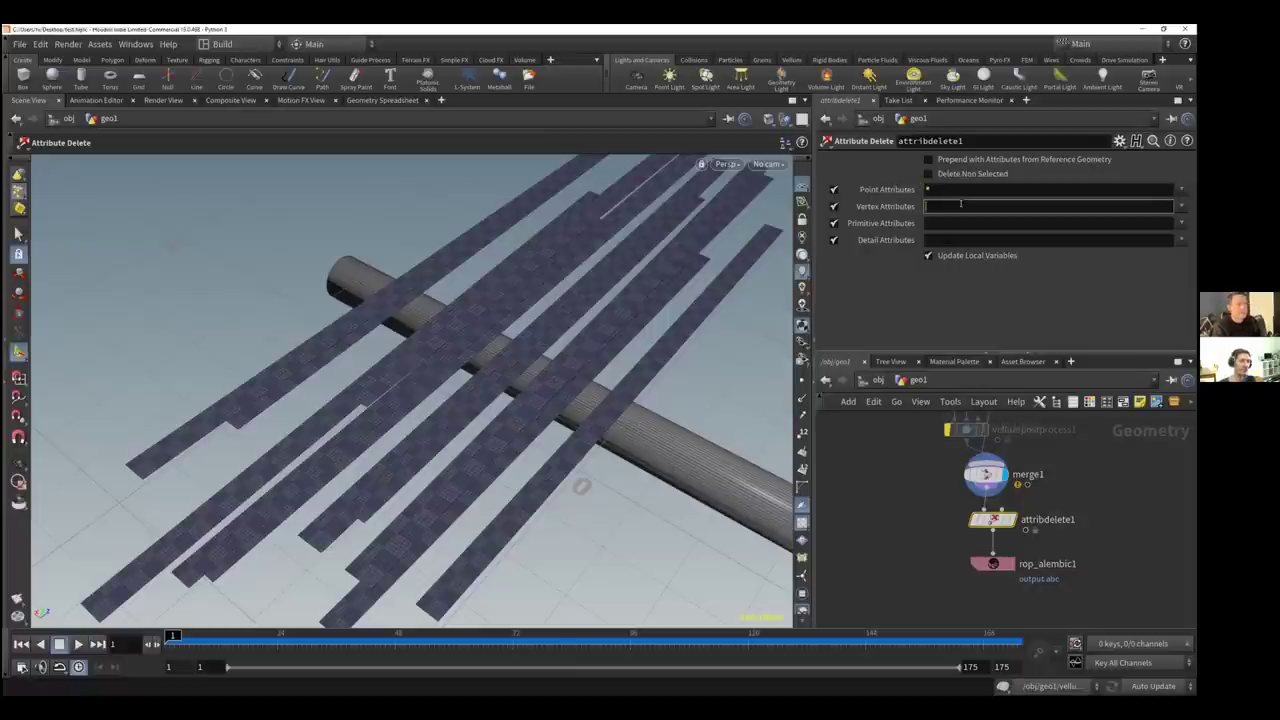
type("*")
key("Tab")
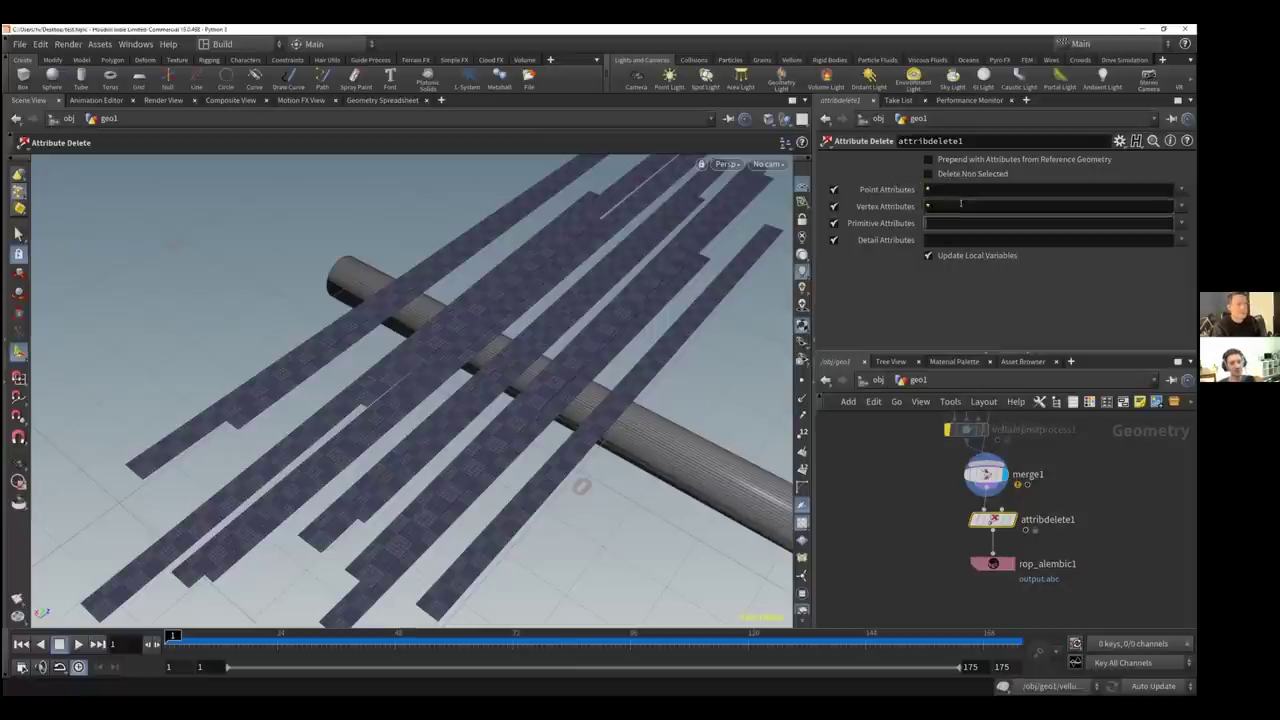
type("*")
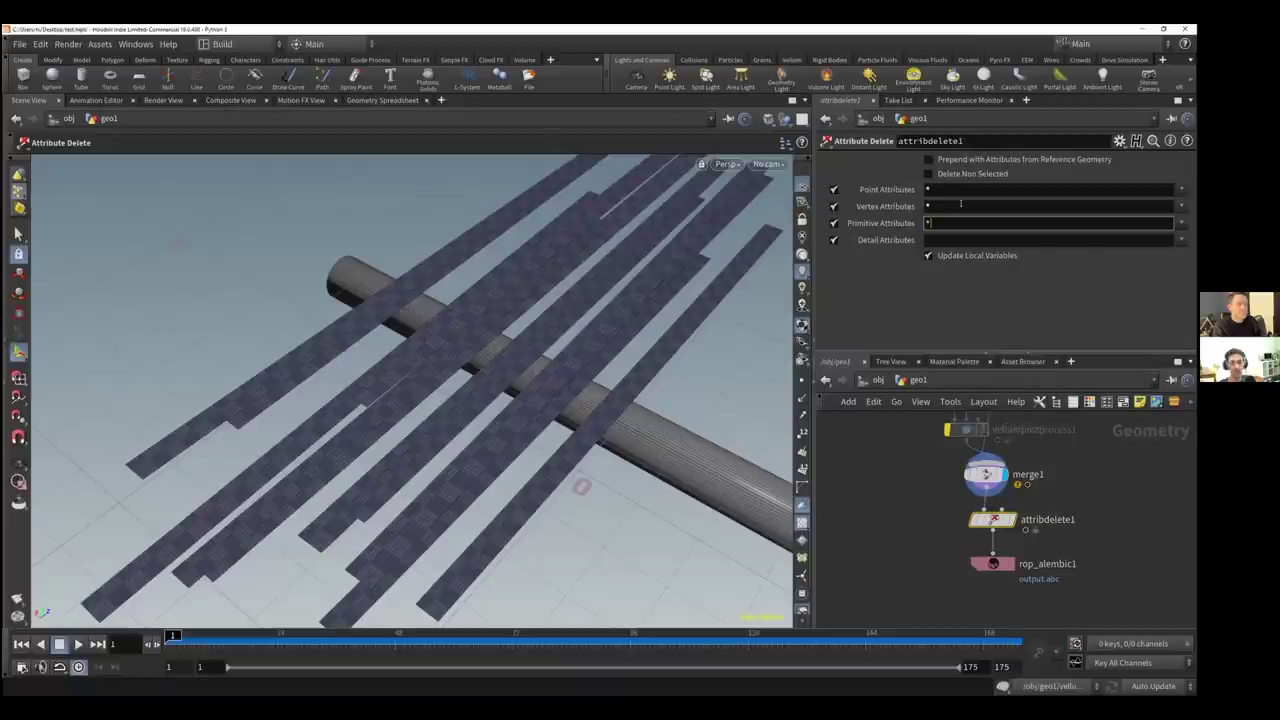
key("Tab")
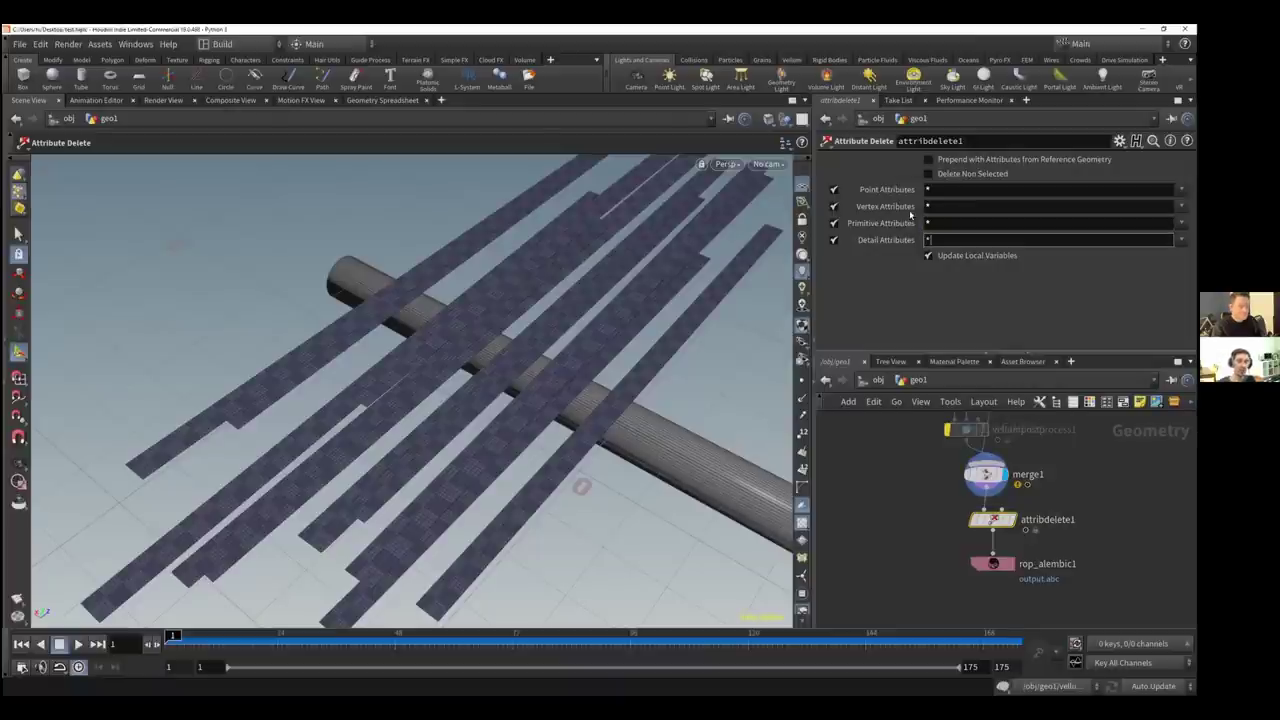
left_click(909, 285)
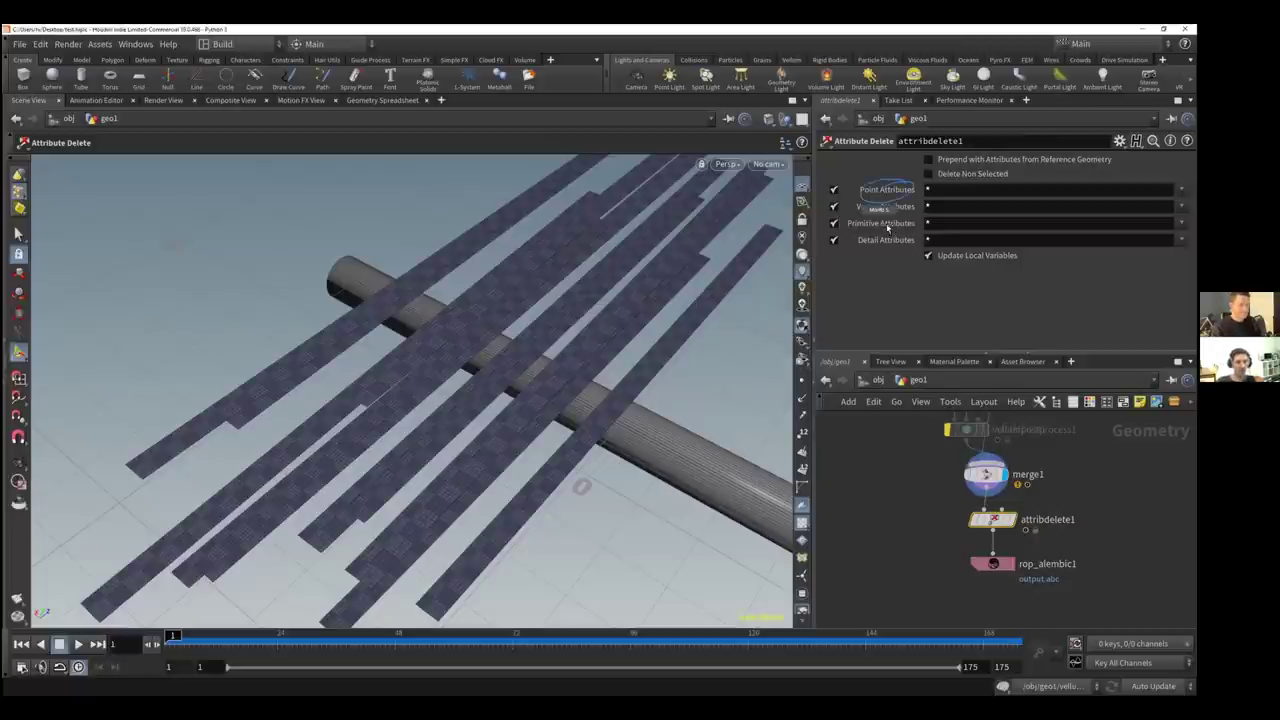
Try to add an exclusion caret to the point attributes in attribdelete1
left_click(944, 190)
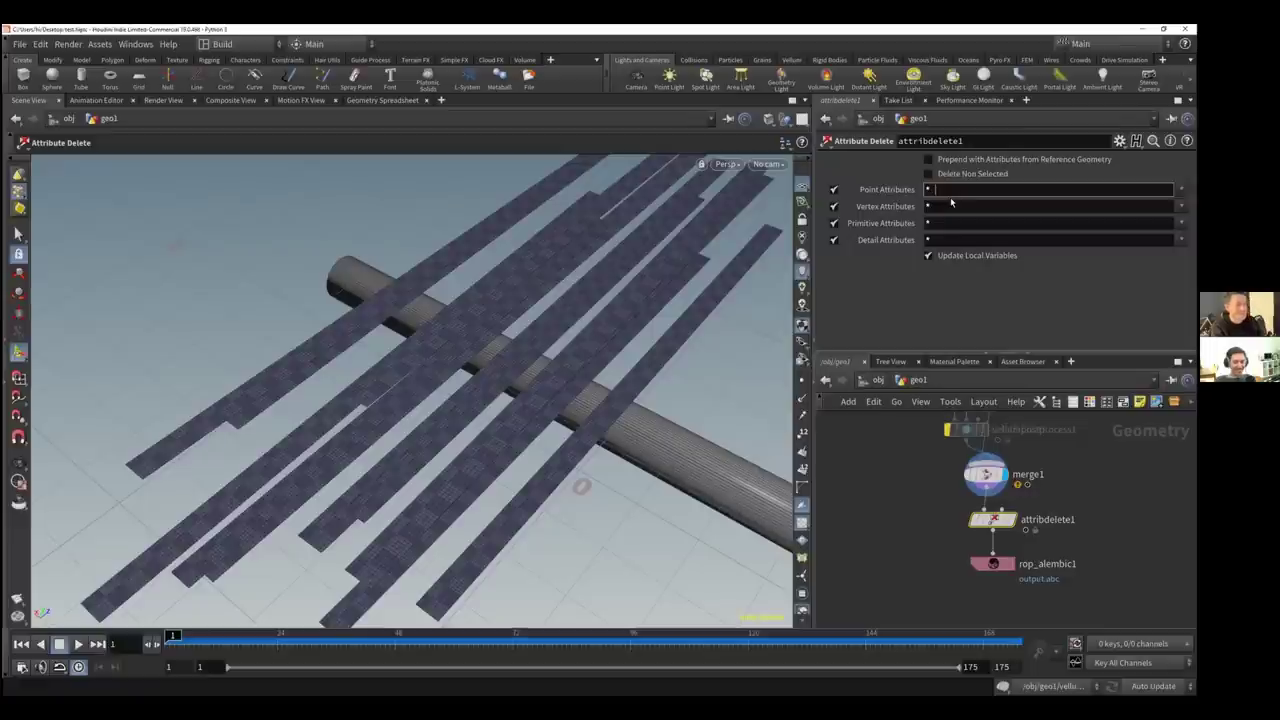
key("alt+6")
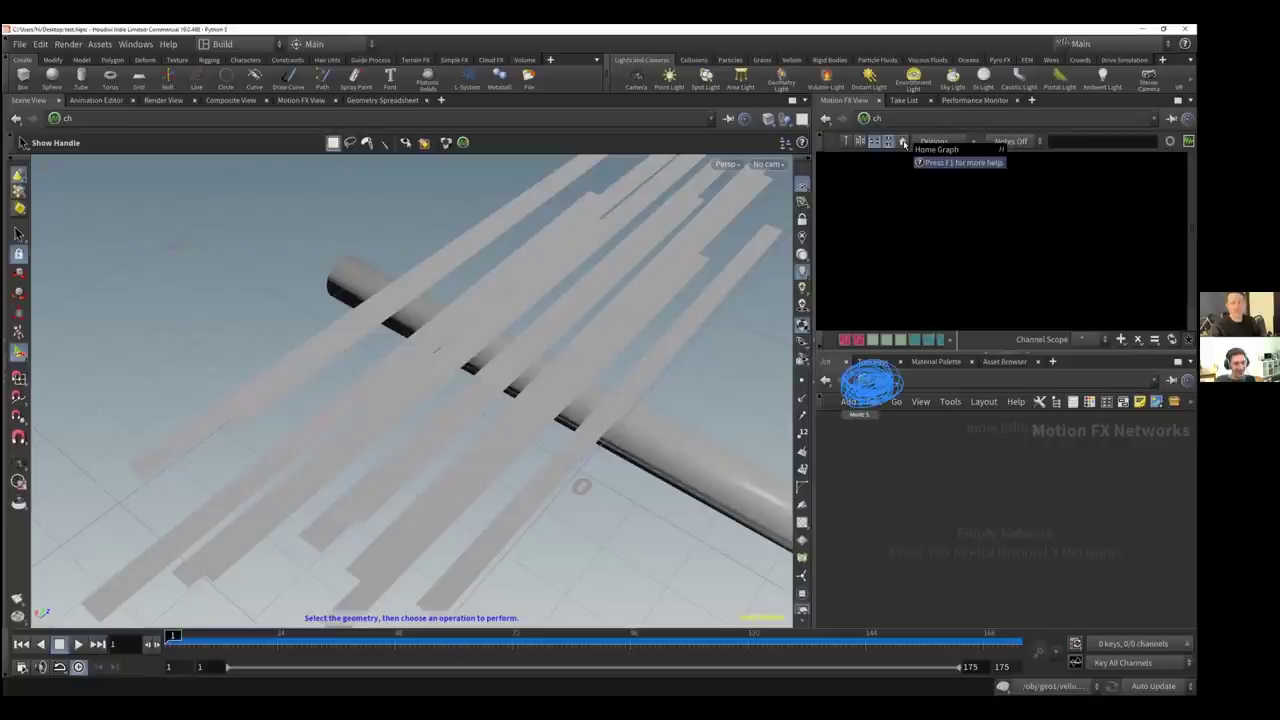
Return the network view to geo1 inside obj and select rop_alembic1
left_click(869, 380)
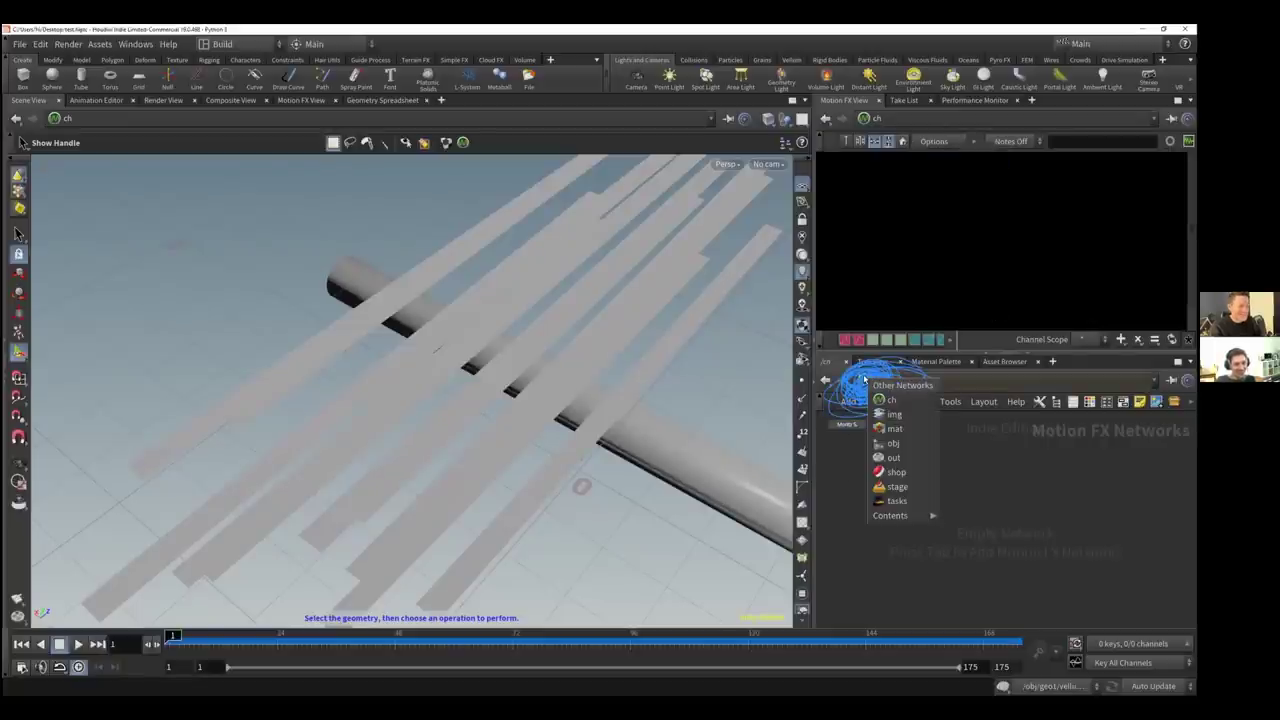
left_click(895, 444)
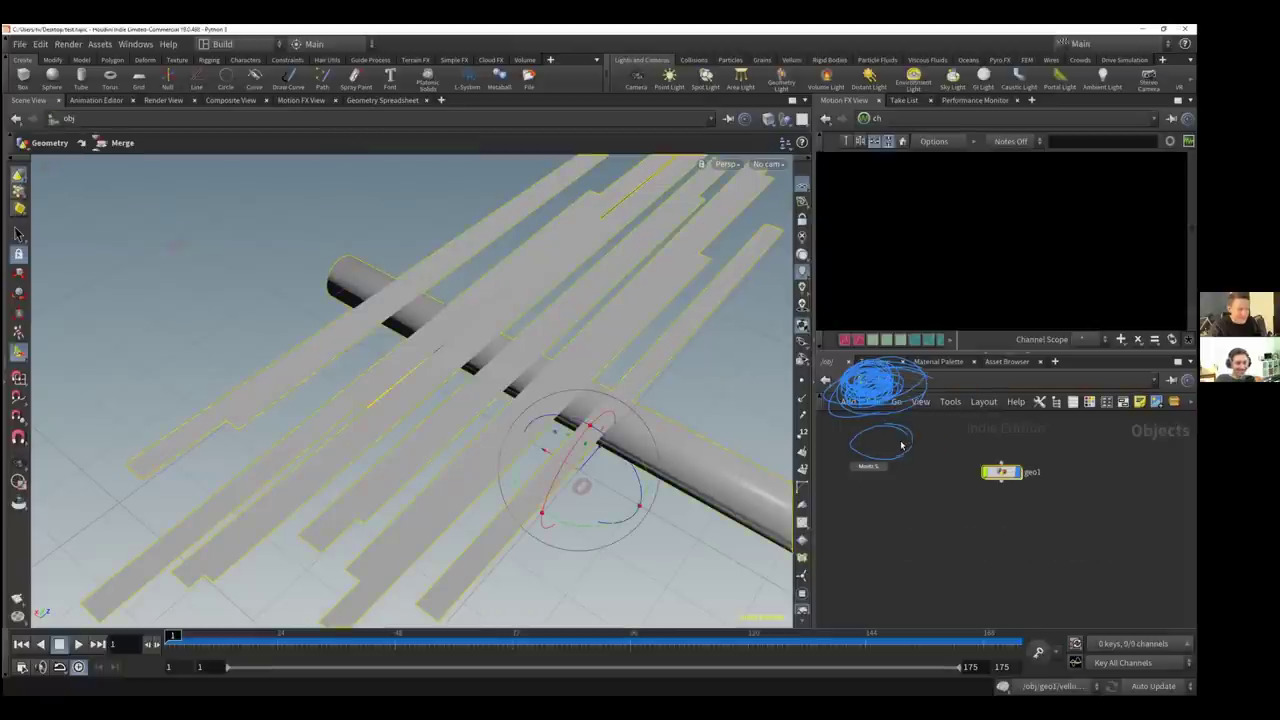
double_click(997, 472)
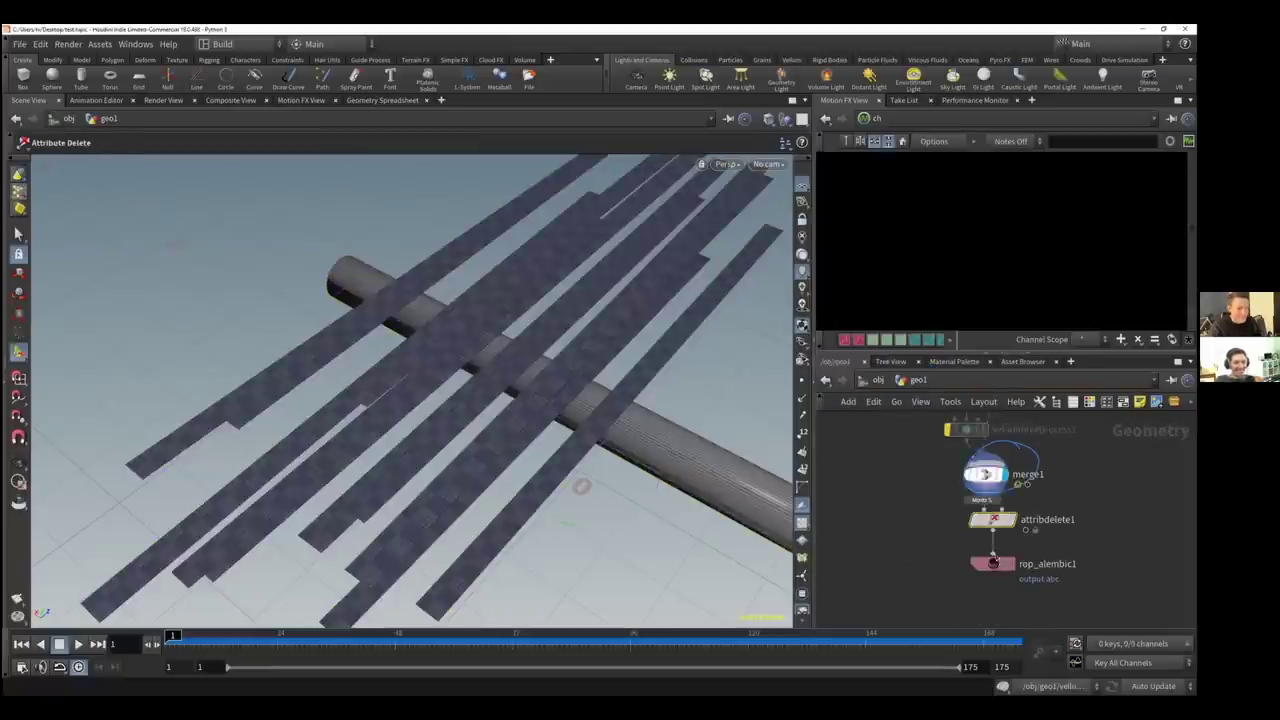
left_click(993, 564)
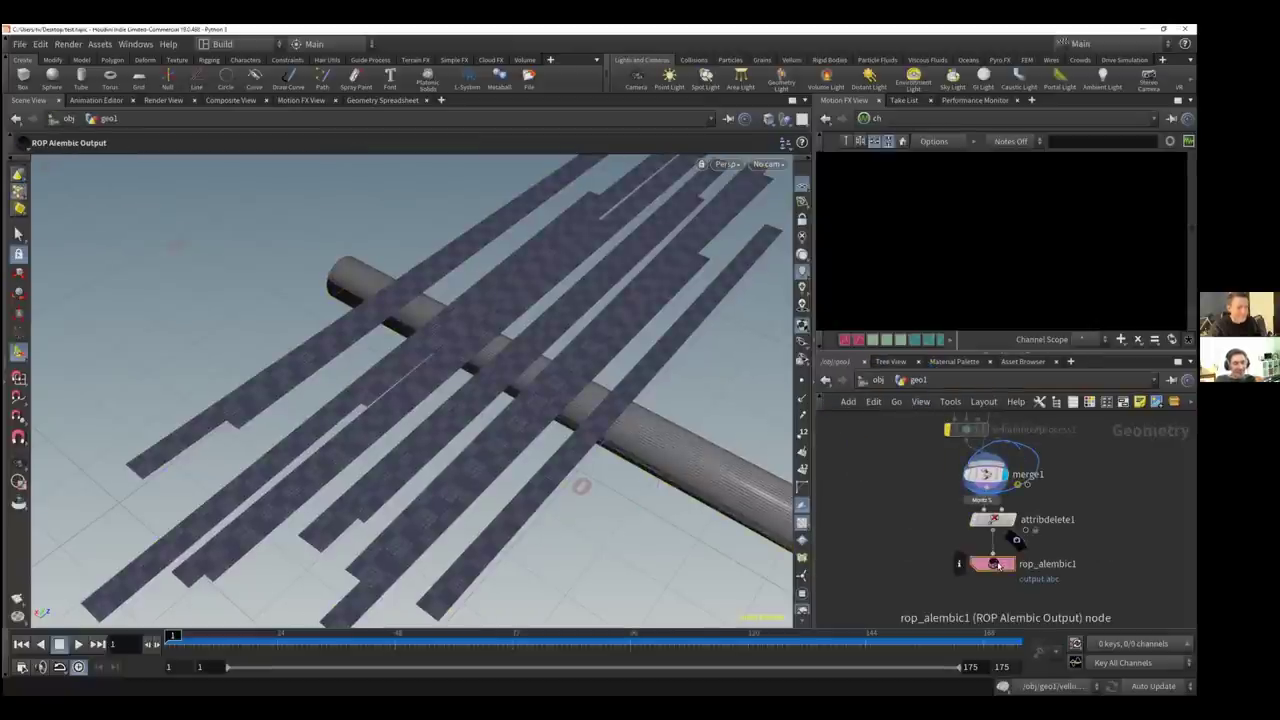
mouse_move(988, 477)
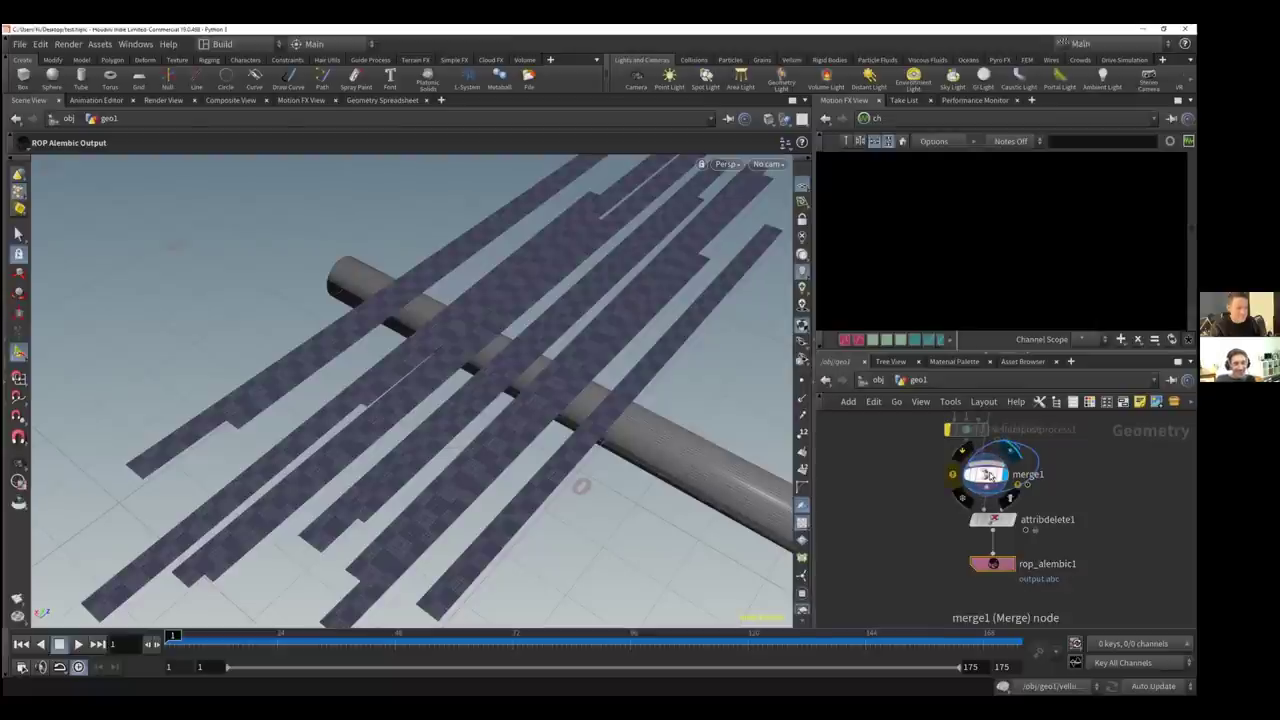
Close the Motion FX View pane tab and add a Parameters pane tab in its place
left_click(878, 102)
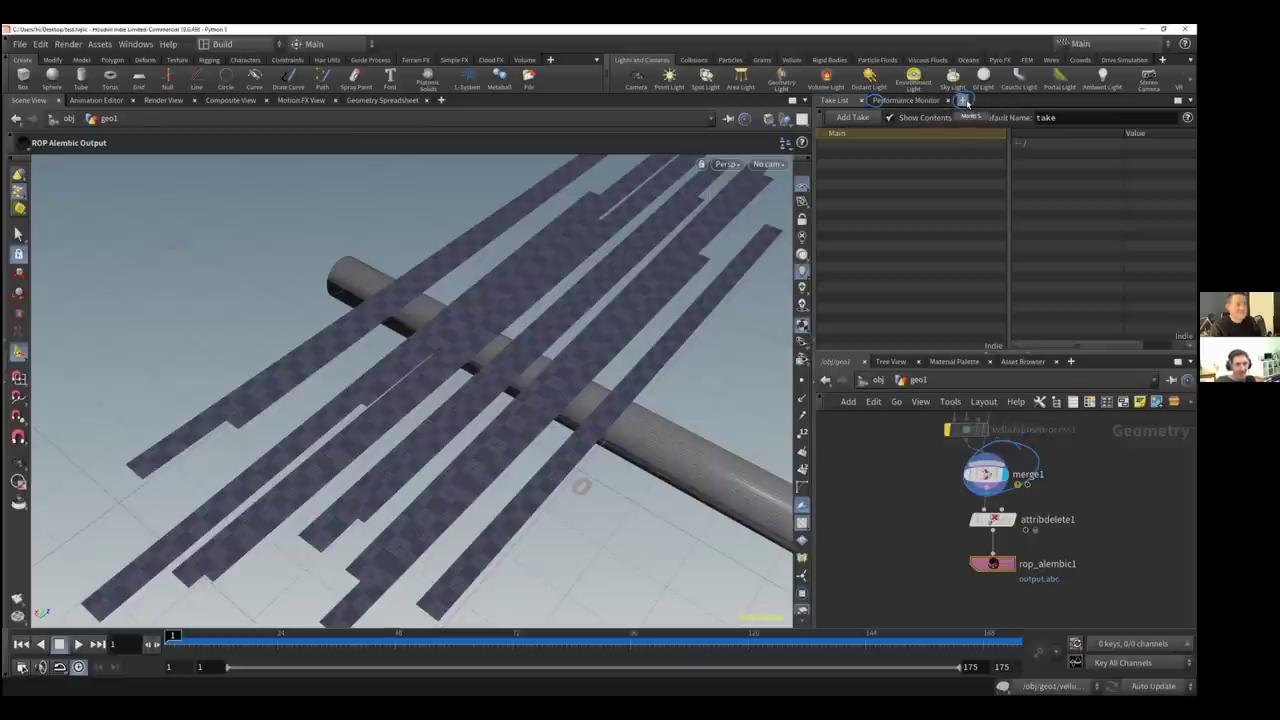
left_click(963, 101)
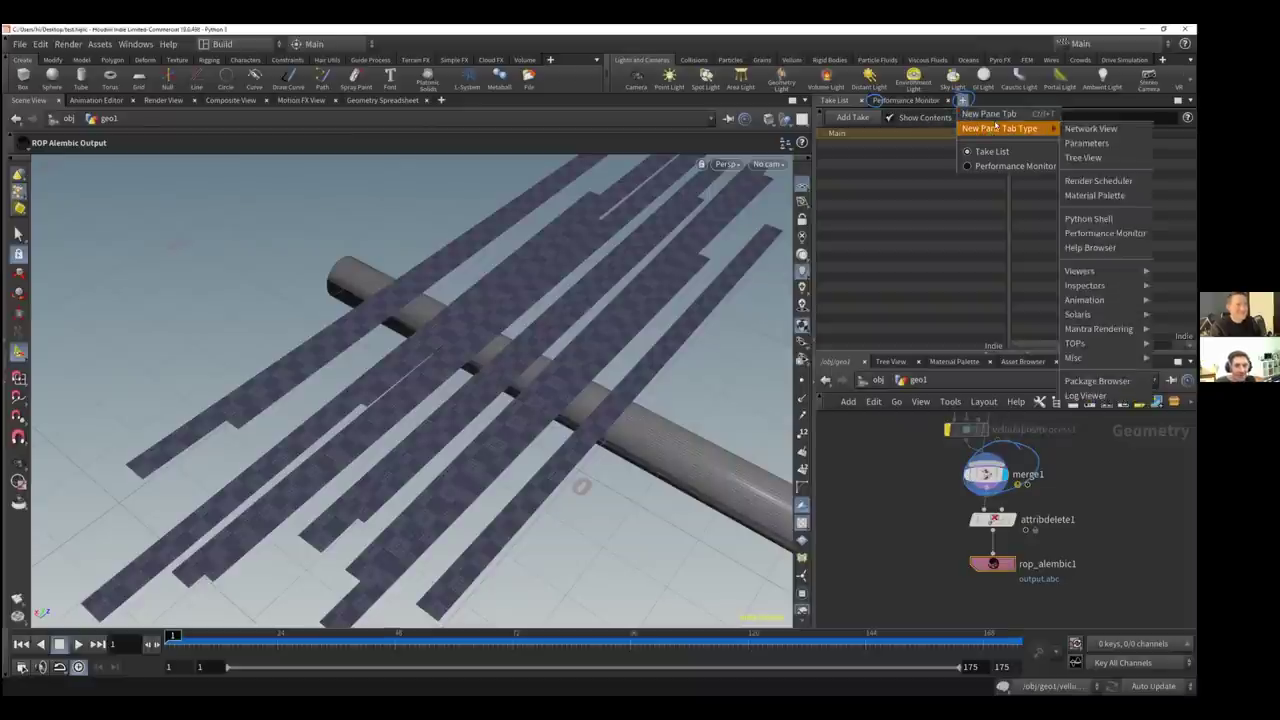
left_click(996, 116)
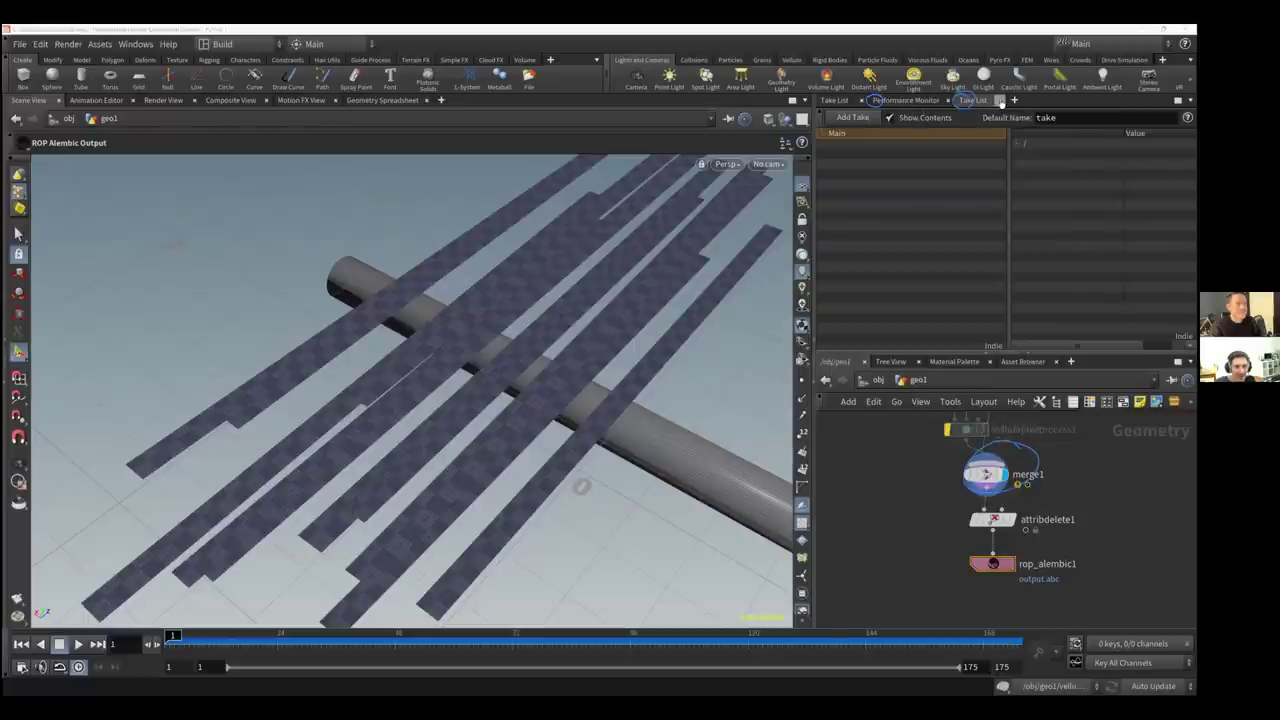
left_click(999, 101)
left_click(962, 100)
mouse_move(982, 127)
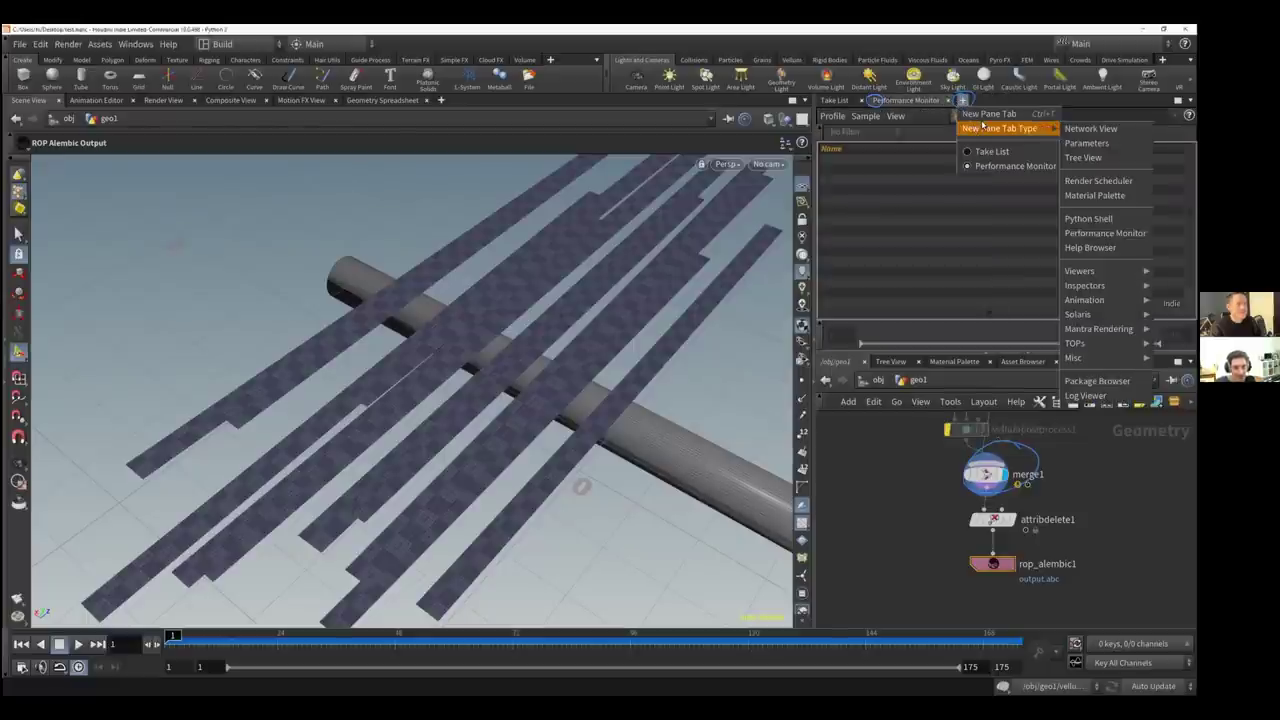
left_click(1082, 145)
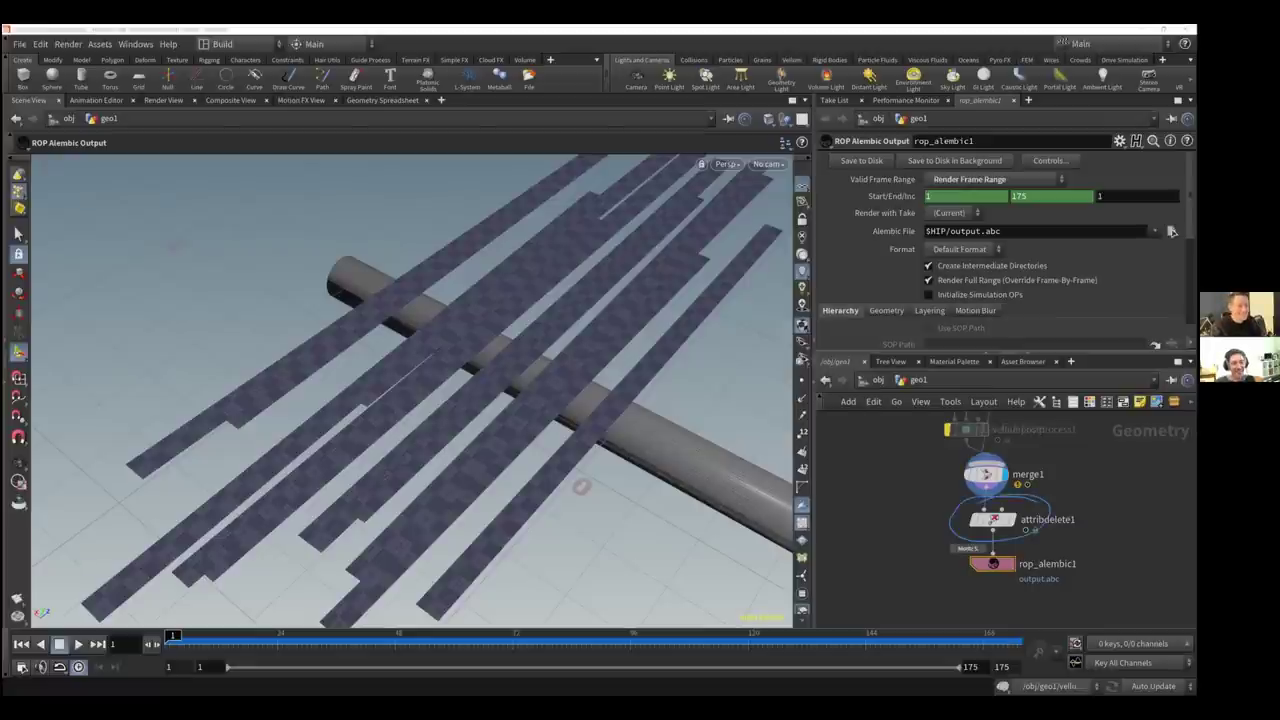
Exclude v from the point attributes deleted by attribdelete1, using the pattern * ^v
left_click(993, 519)
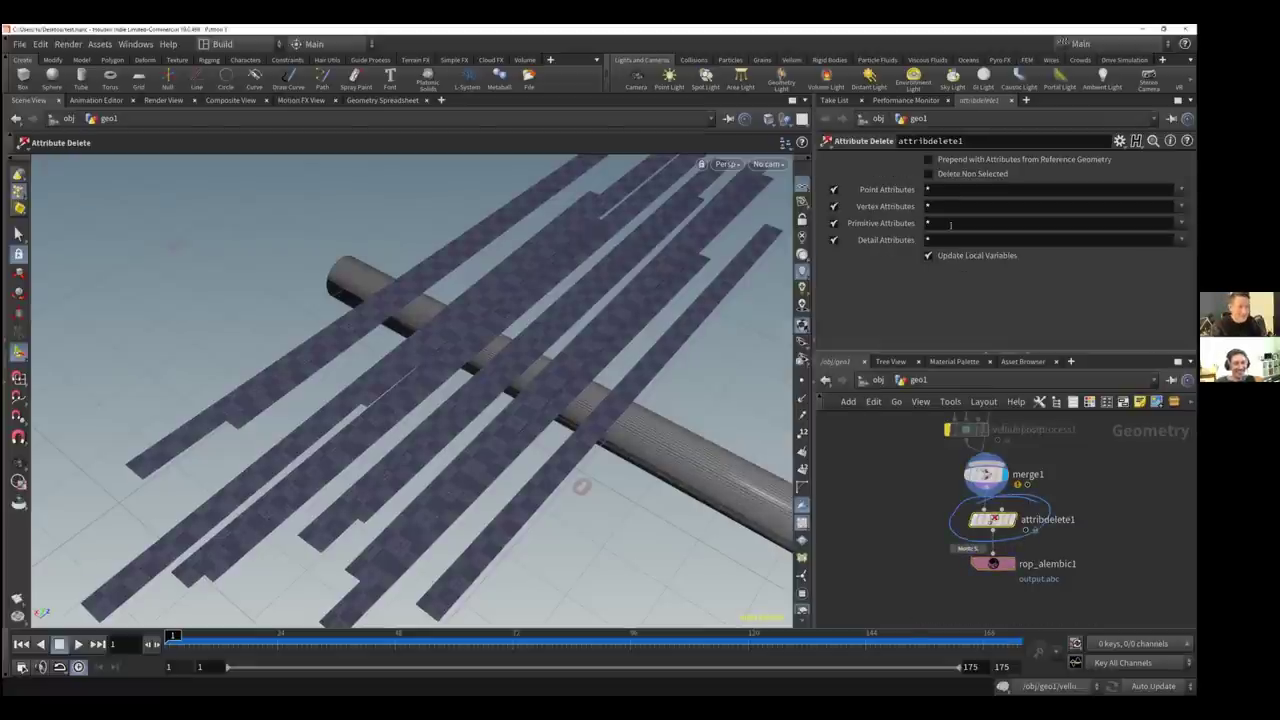
left_click(940, 189)
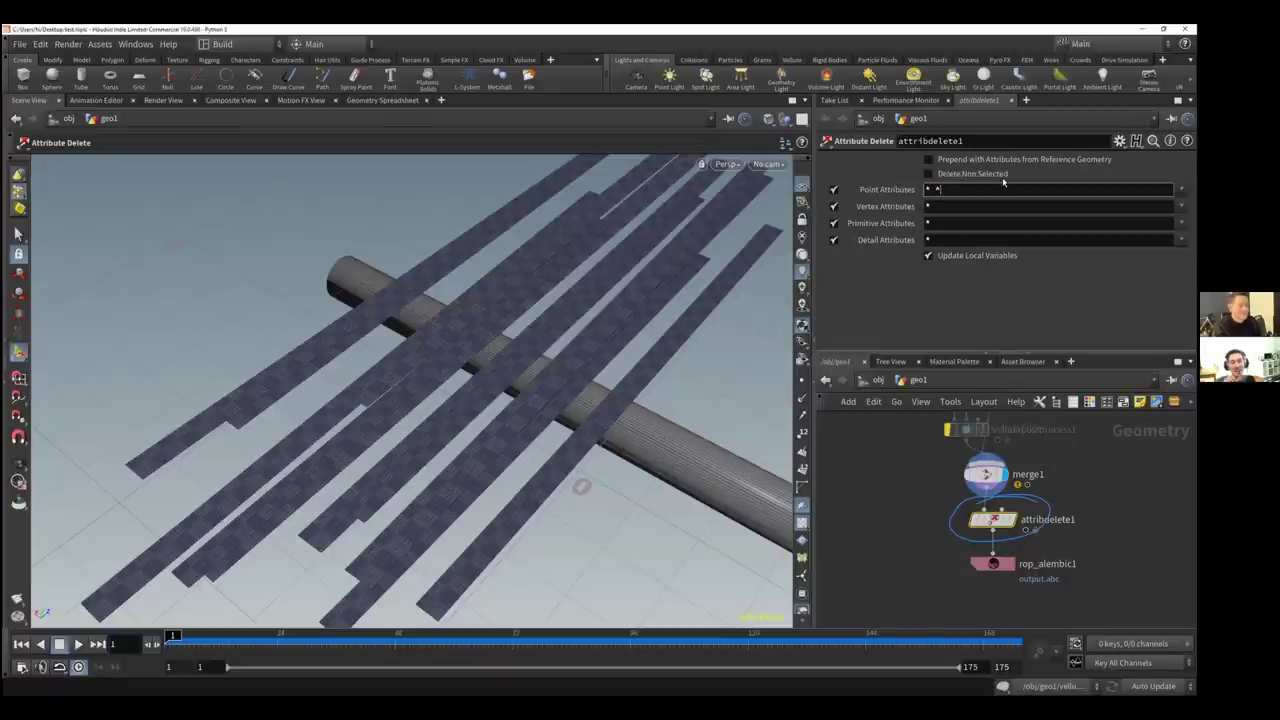
type("^v")
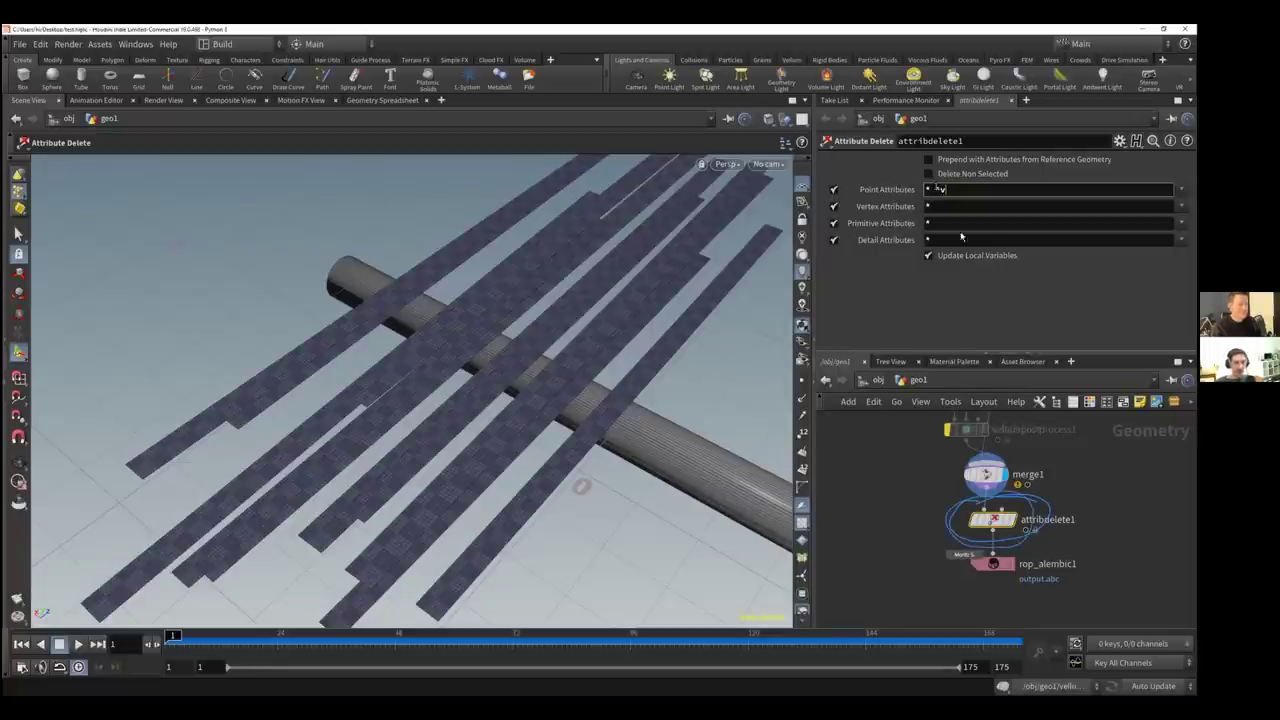
Examine the node info of attribdelete1 for the point attributes that remain
middle_click(990, 522)
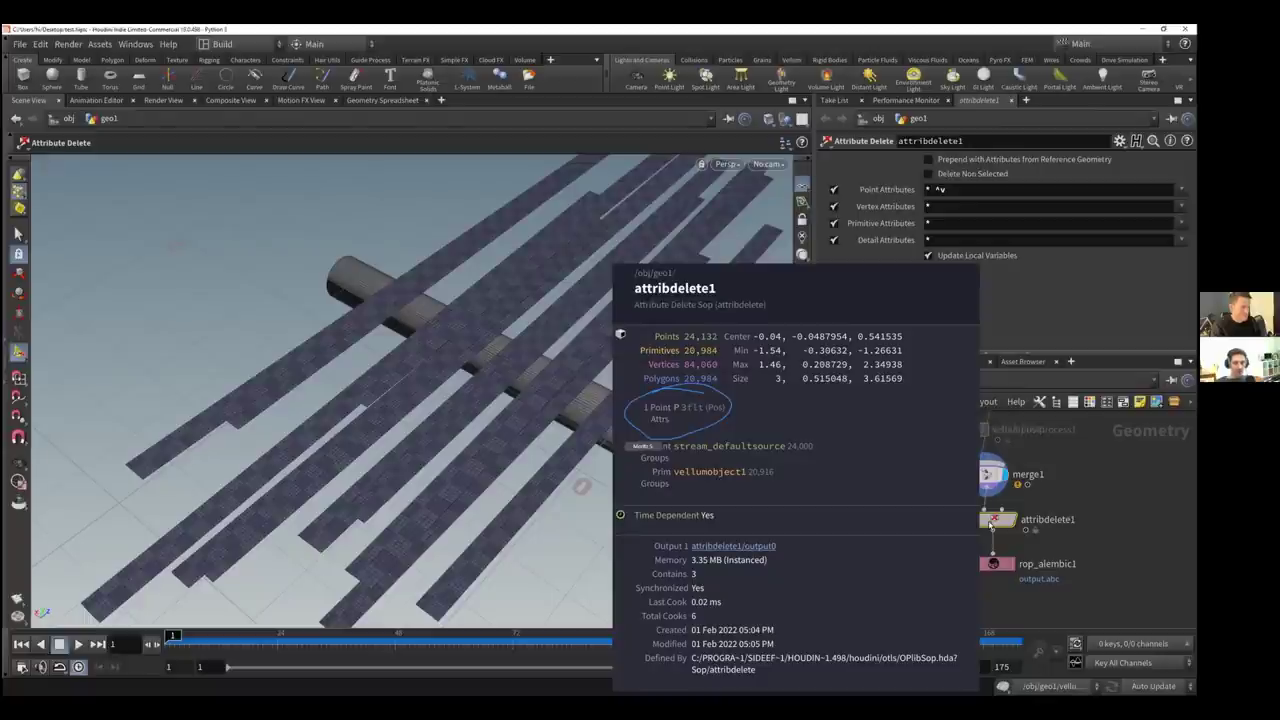
mouse_move(754, 402)
left_mouse_down()
mouse_move(842, 401)
mouse_move(852, 416)
left_mouse_up()
left_click_drag(774, 432, 854, 432)
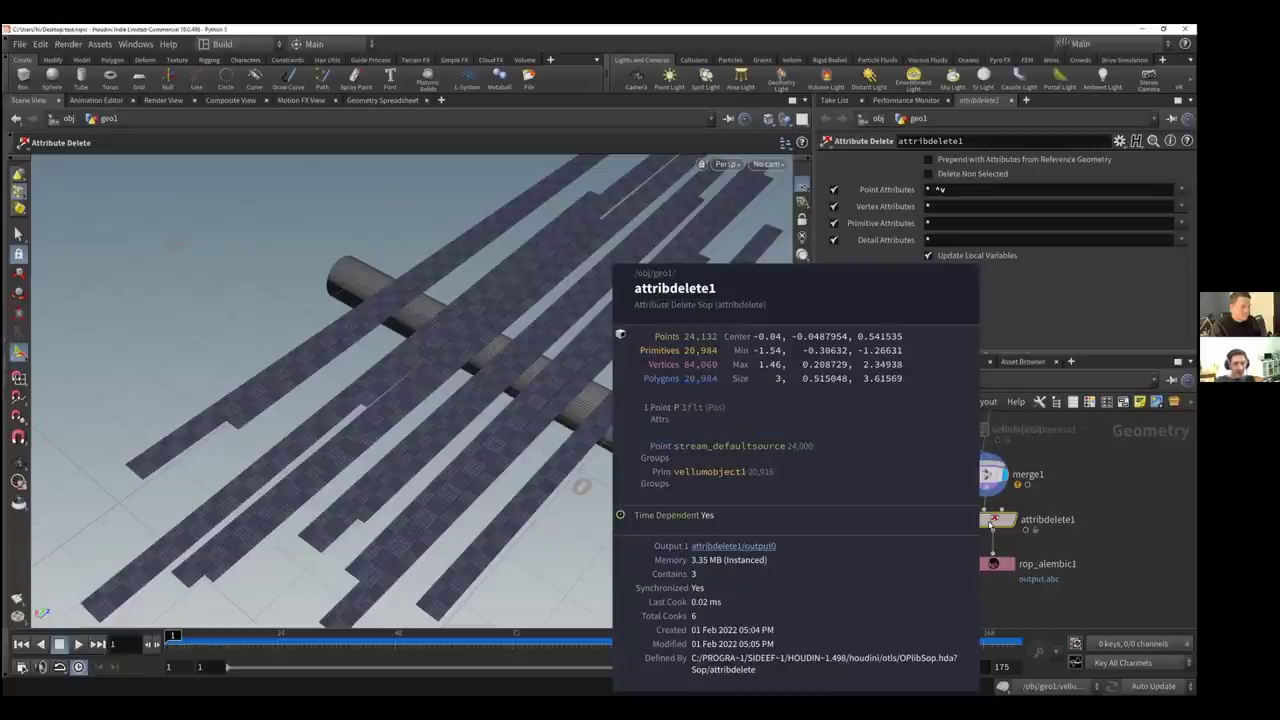
middle_click(990, 523)
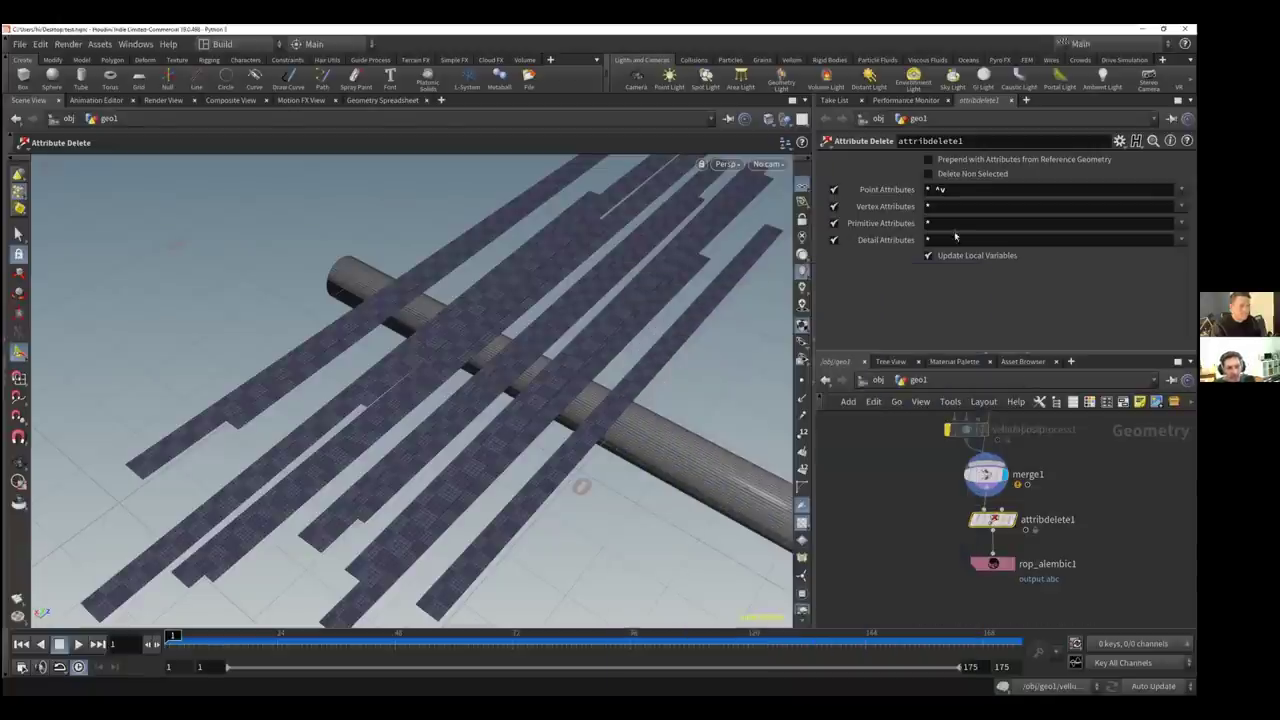
Try the point attribute pattern in attribdelete1 without the space, as *^v, and inspect the node info
left_click(968, 188)
key("Left")
key("Left")
key("BackSpace")
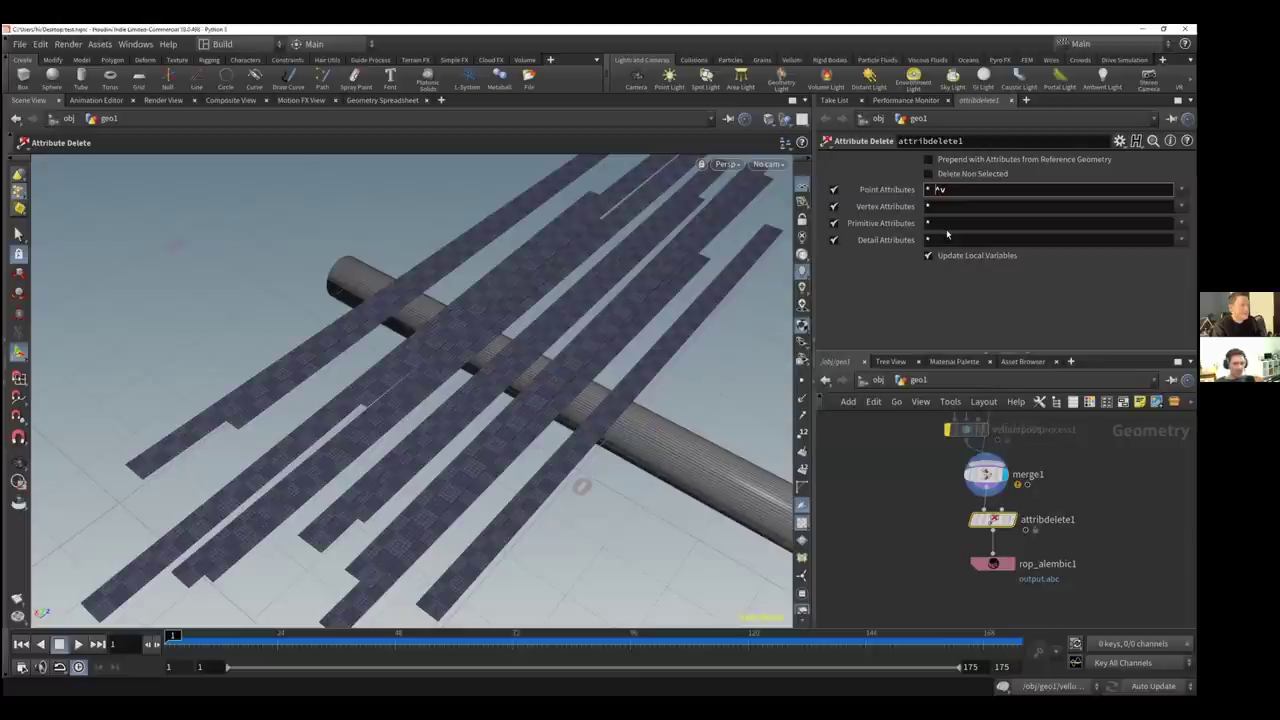
key("BackSpace")
left_click(986, 297)
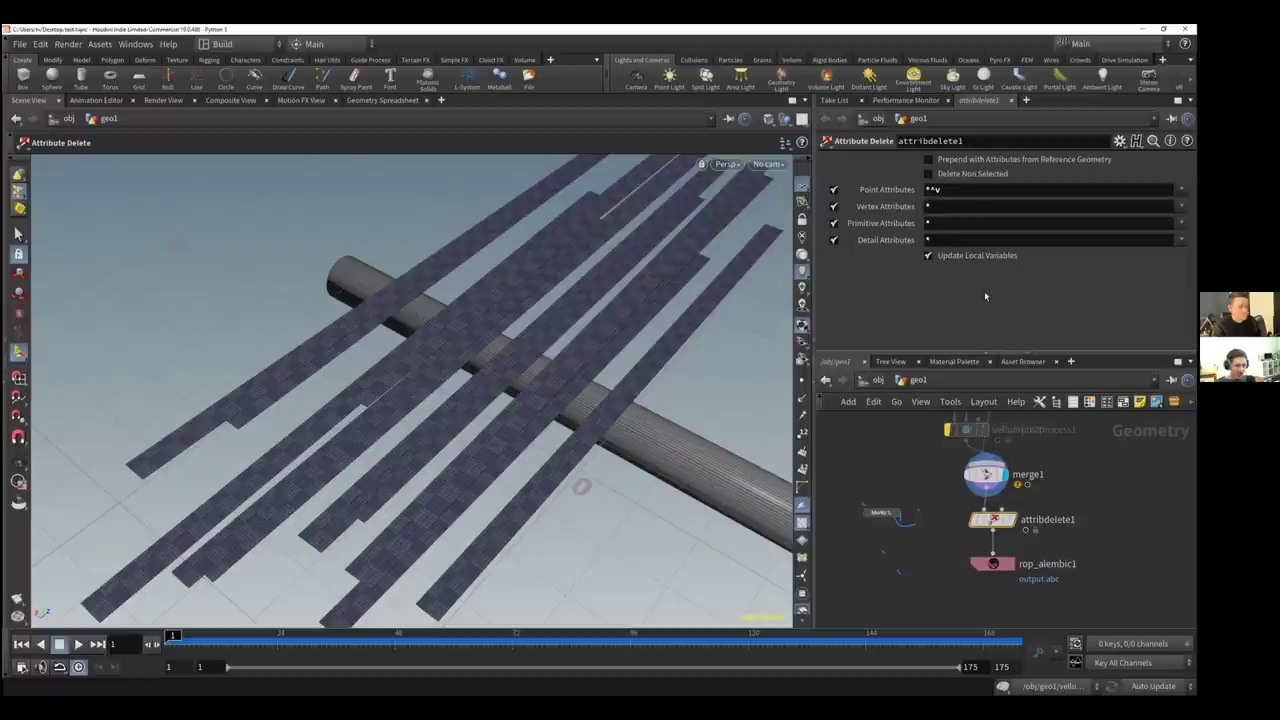
middle_click(993, 519)
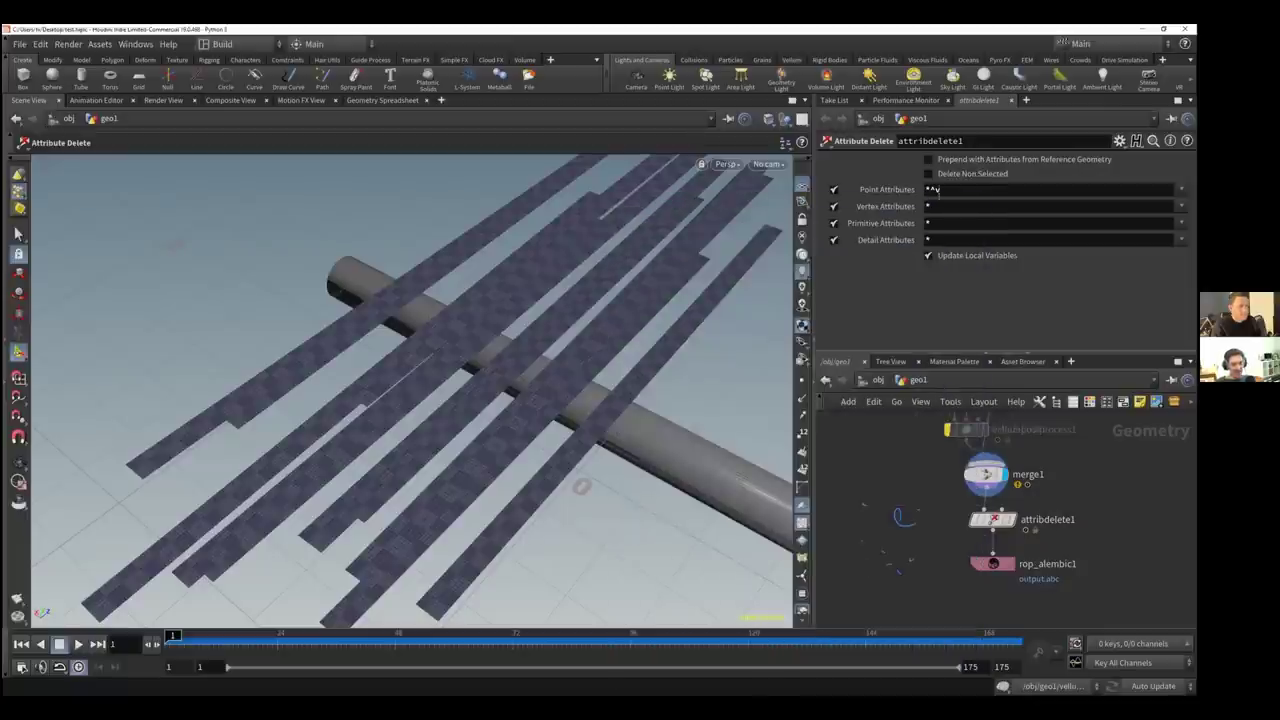
Restore the point attribute pattern * ^v in attribdelete1 and check the remaining point attributes in its node info
key("Return")
middle_click(993, 523)
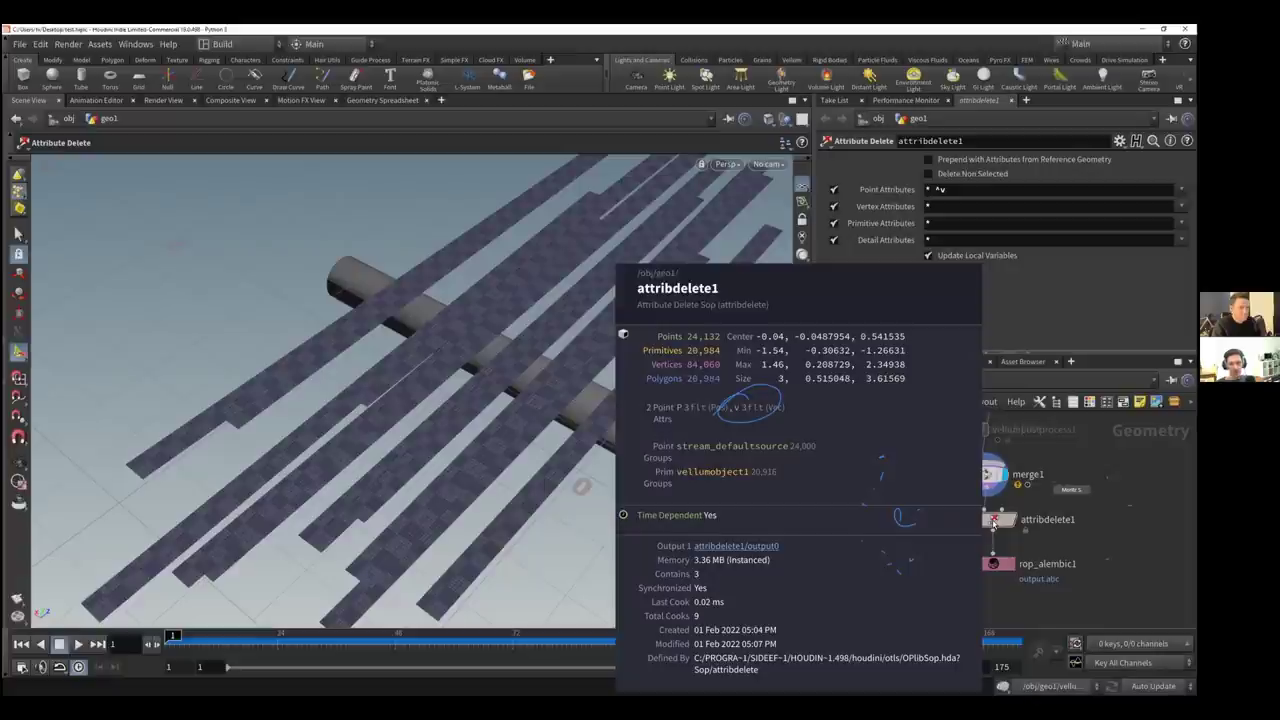
middle_click(993, 521)
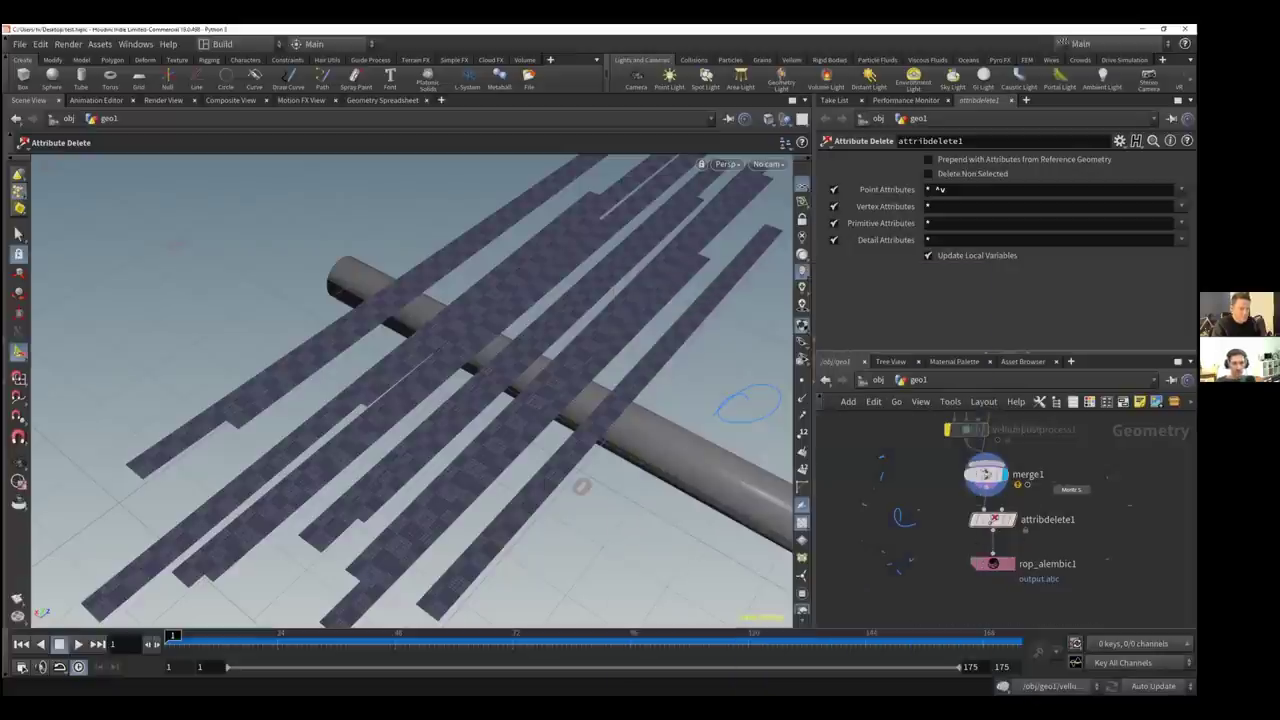
Set the vertex attributes to delete in attribdelete1 to * ^uv and check the remaining attributes in the node info
left_click(993, 563)
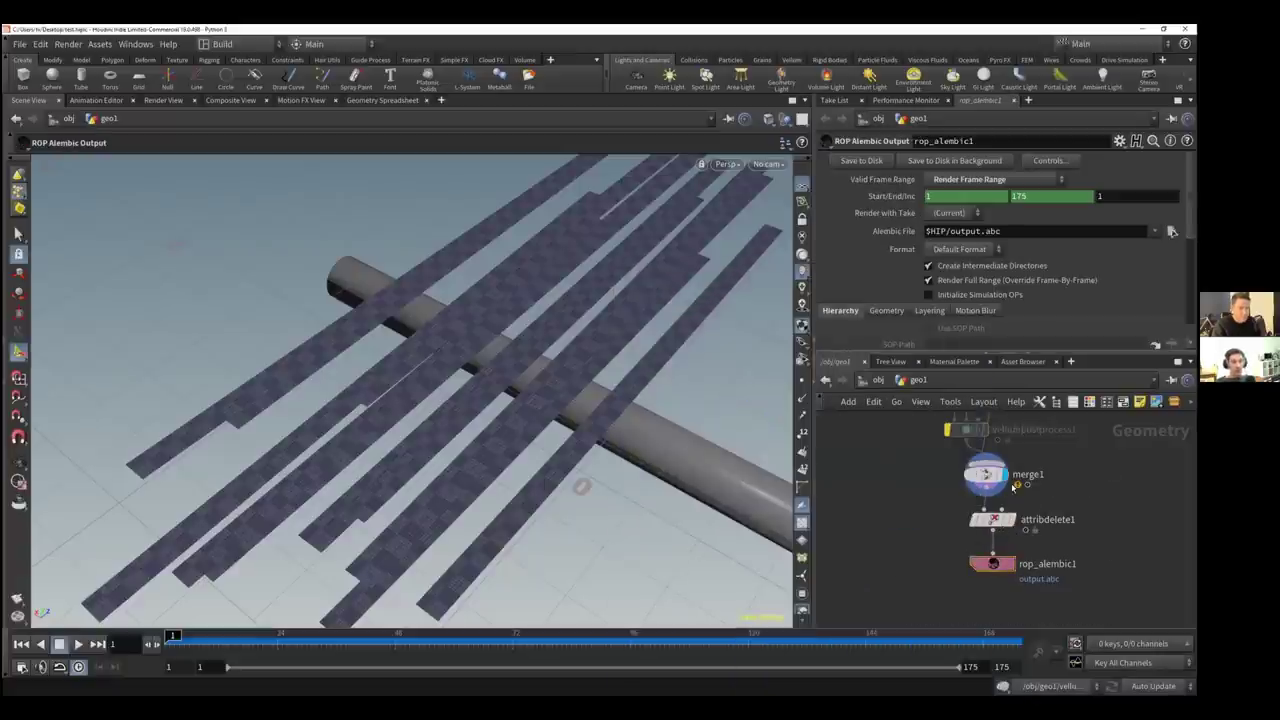
left_click(990, 519)
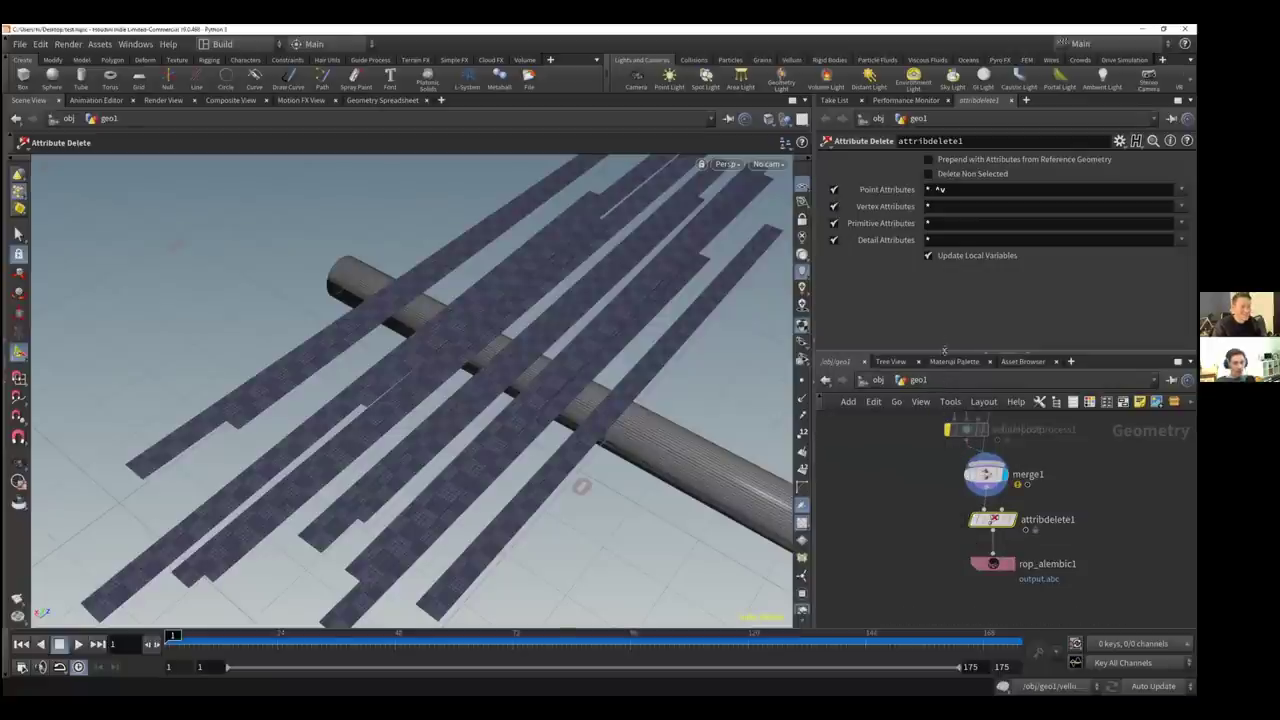
left_click(941, 206)
type("^")
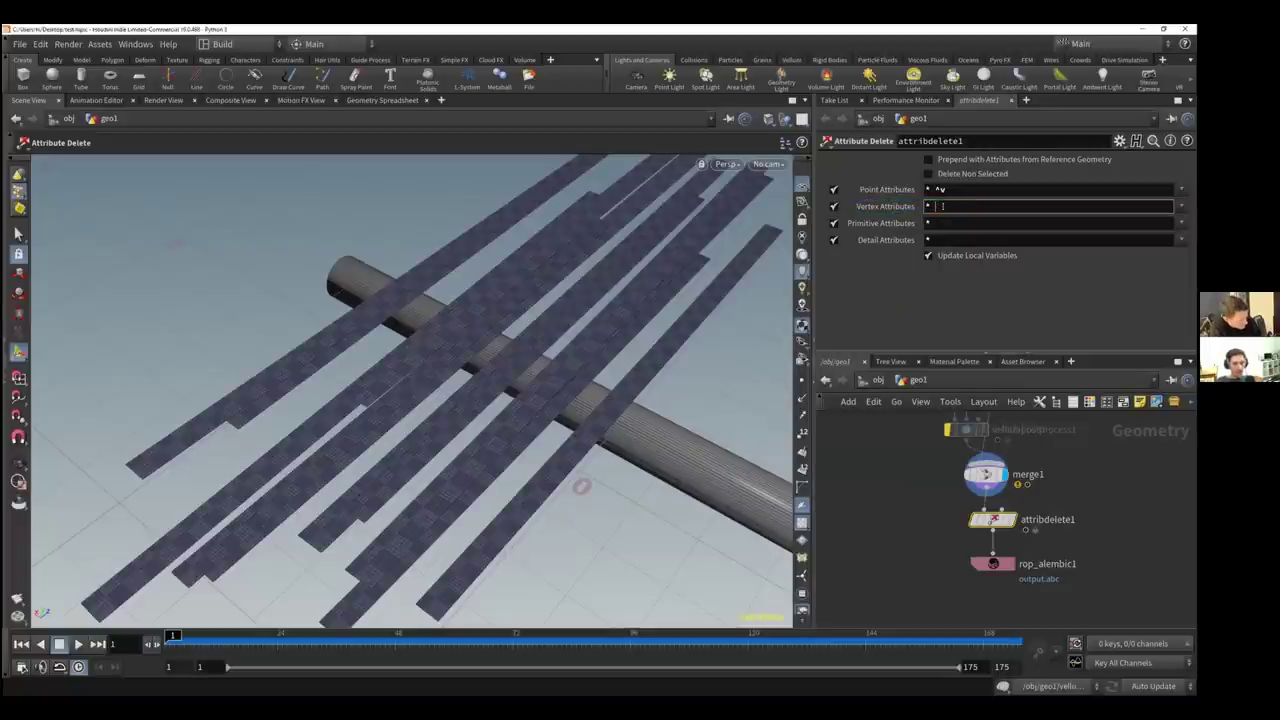
key("BackSpace")
type("^")
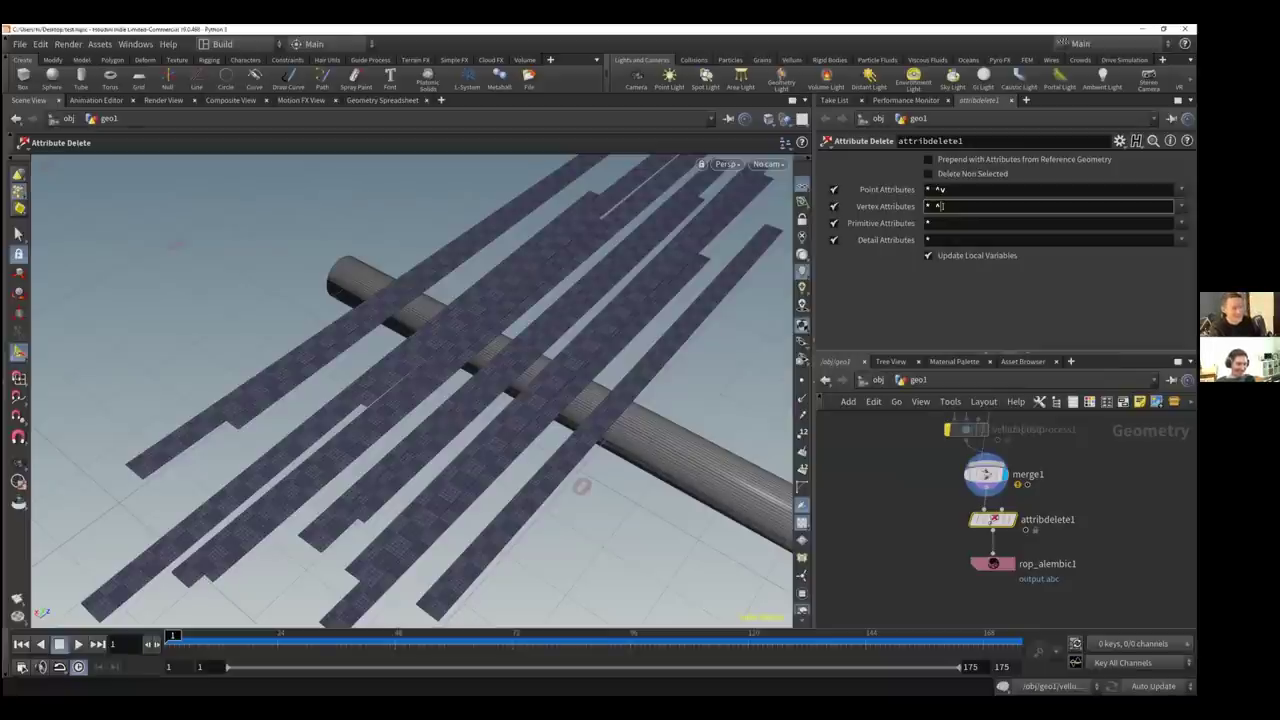
type("uv")
key("Return")
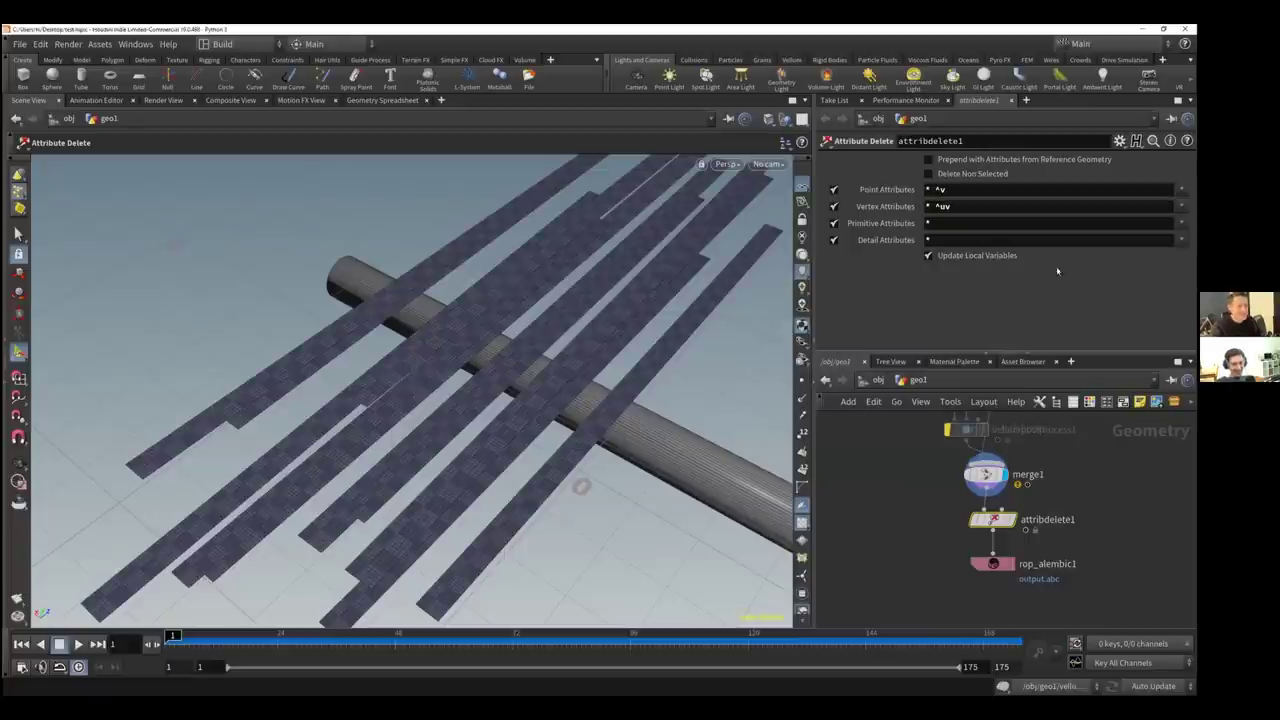
middle_click(995, 520)
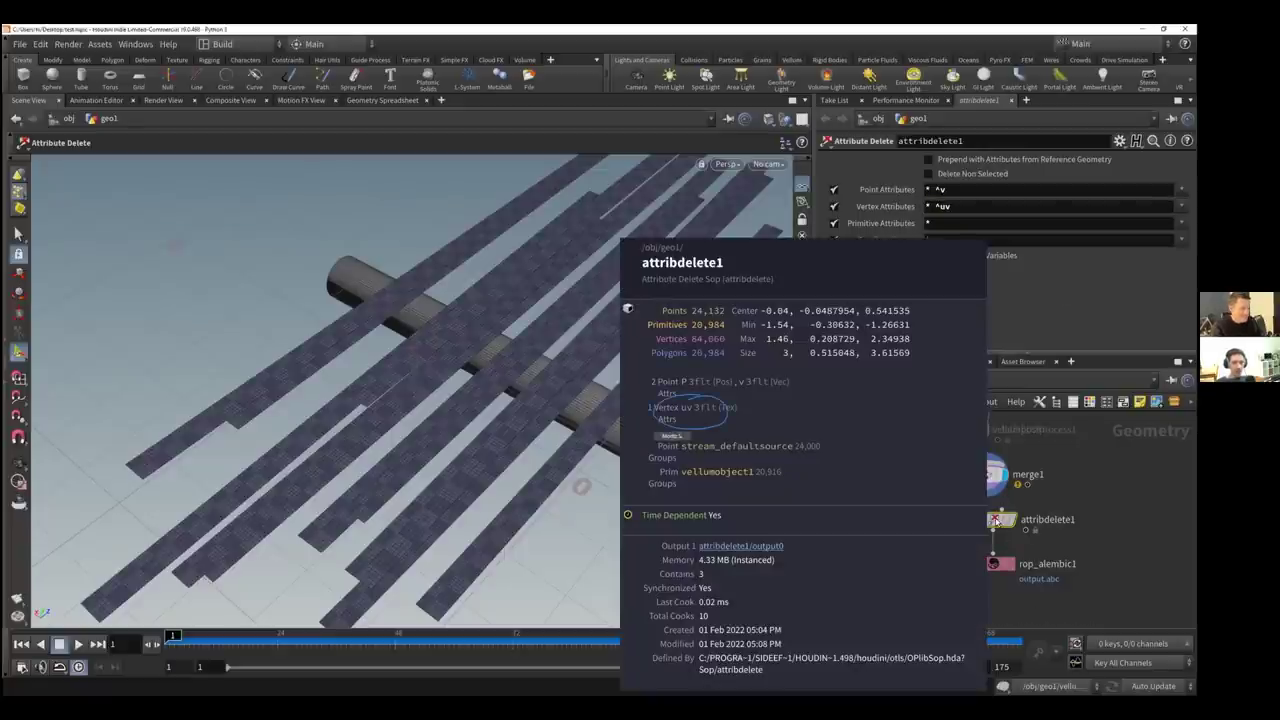
Set the Alembic file of rop_alembic1 to $HIP/output2.abc
left_click(994, 564)
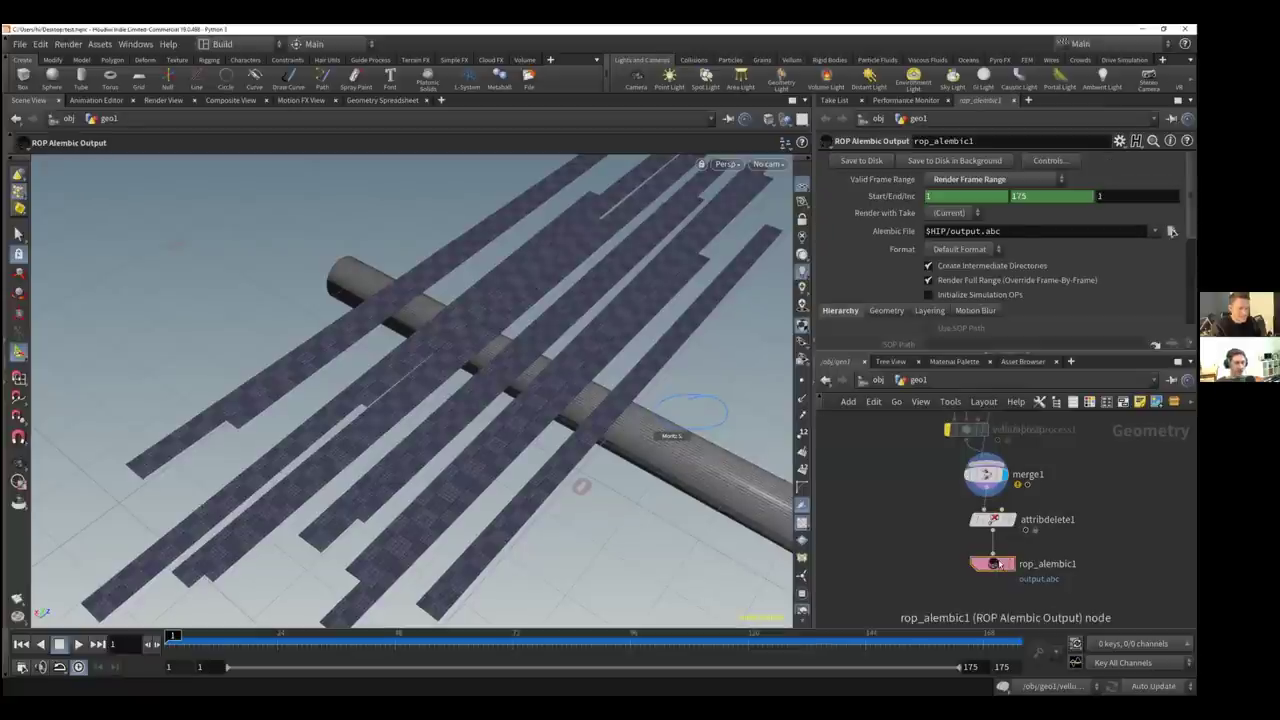
double_click(984, 231)
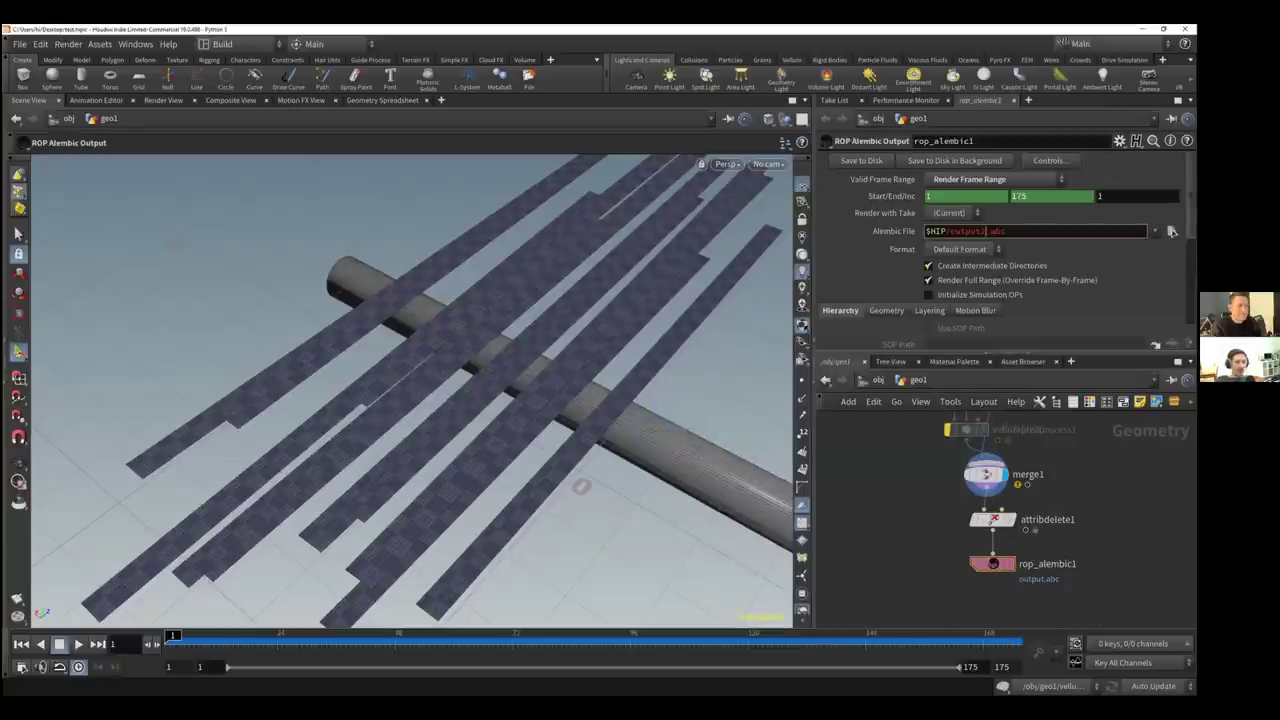
type("2")
Insert a Primitive Wrangle node between merge1 and attribdelete1 in the network
left_click(995, 520)
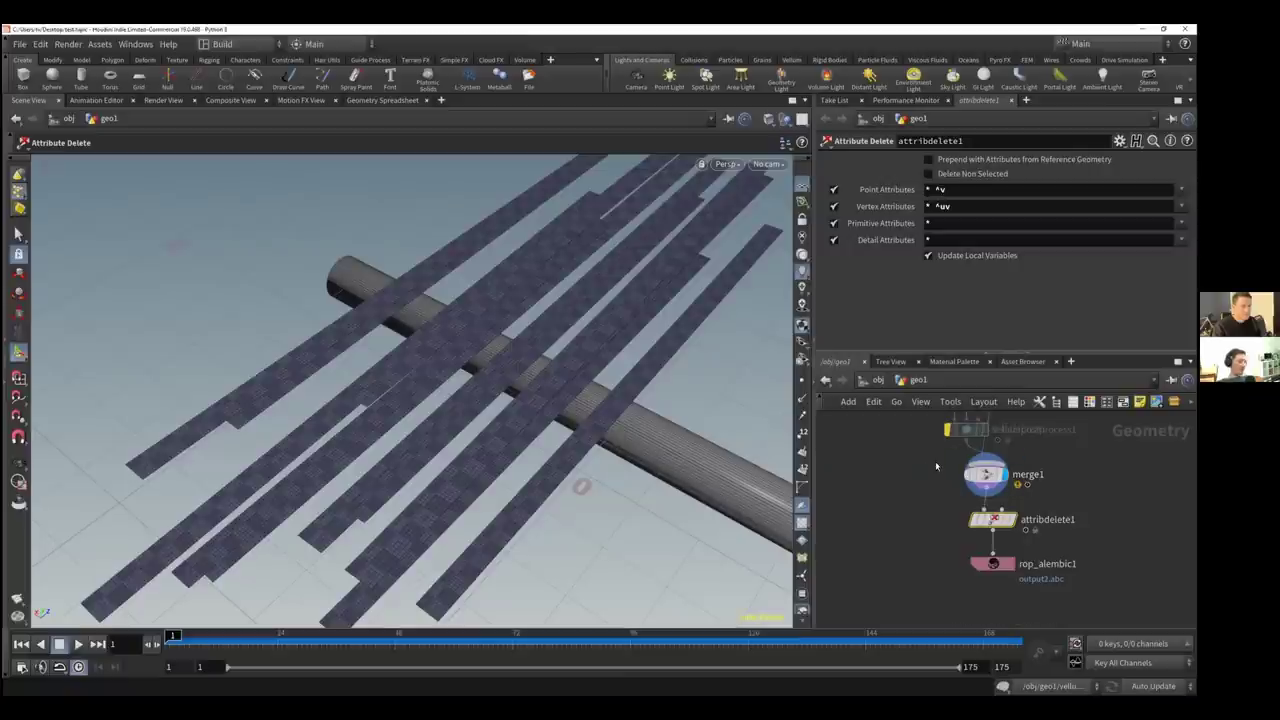
scroll(918, 505, "down", 3)
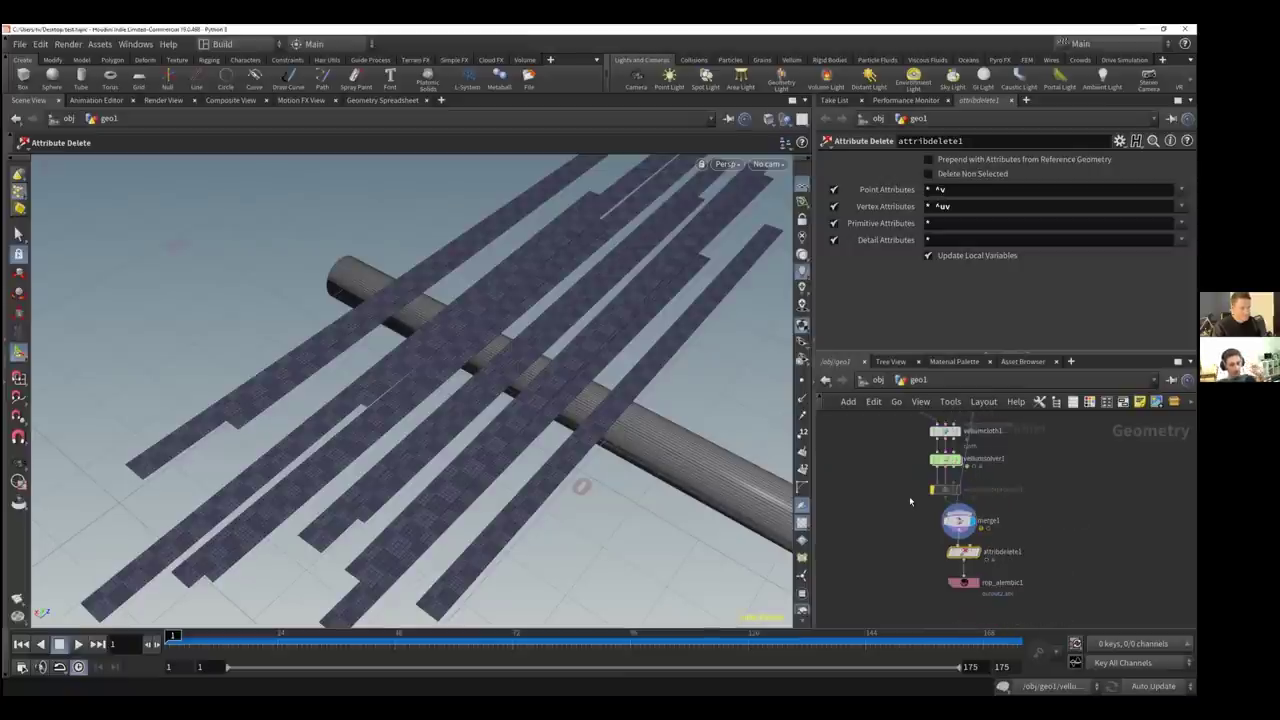
key("Tab")
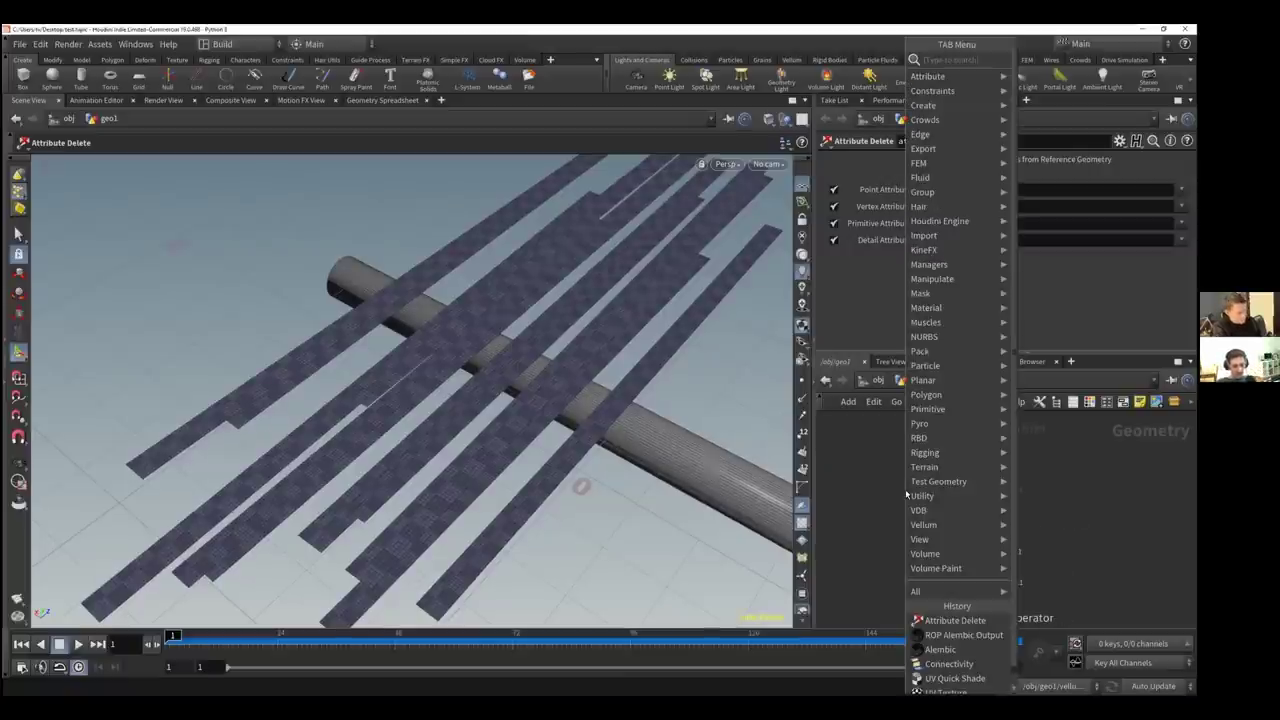
type("pr")
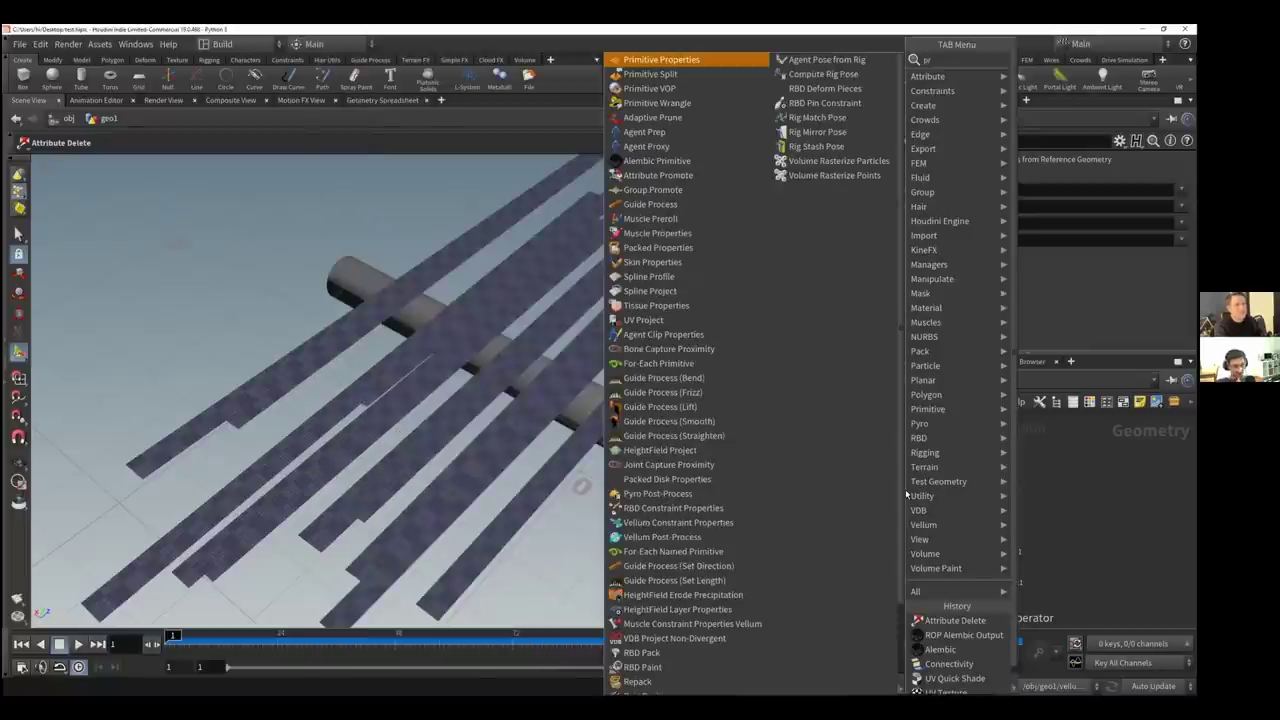
type("imit")
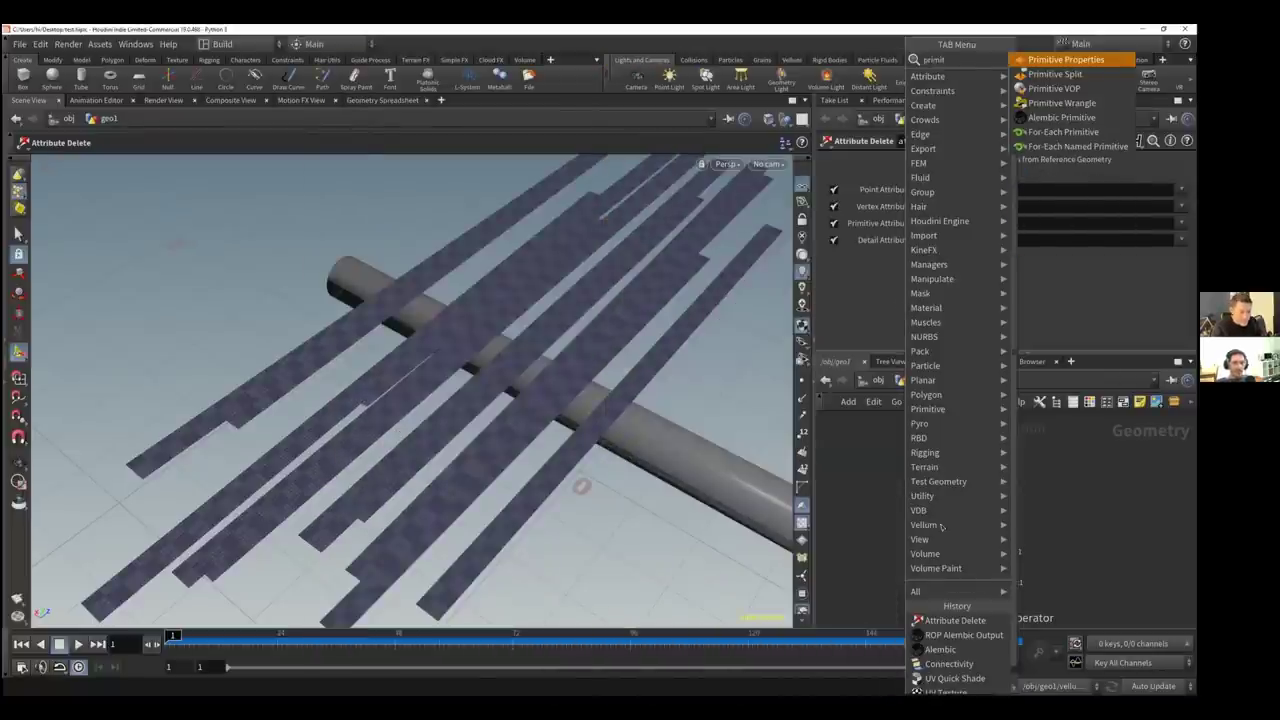
key("Return")
left_click(958, 545)
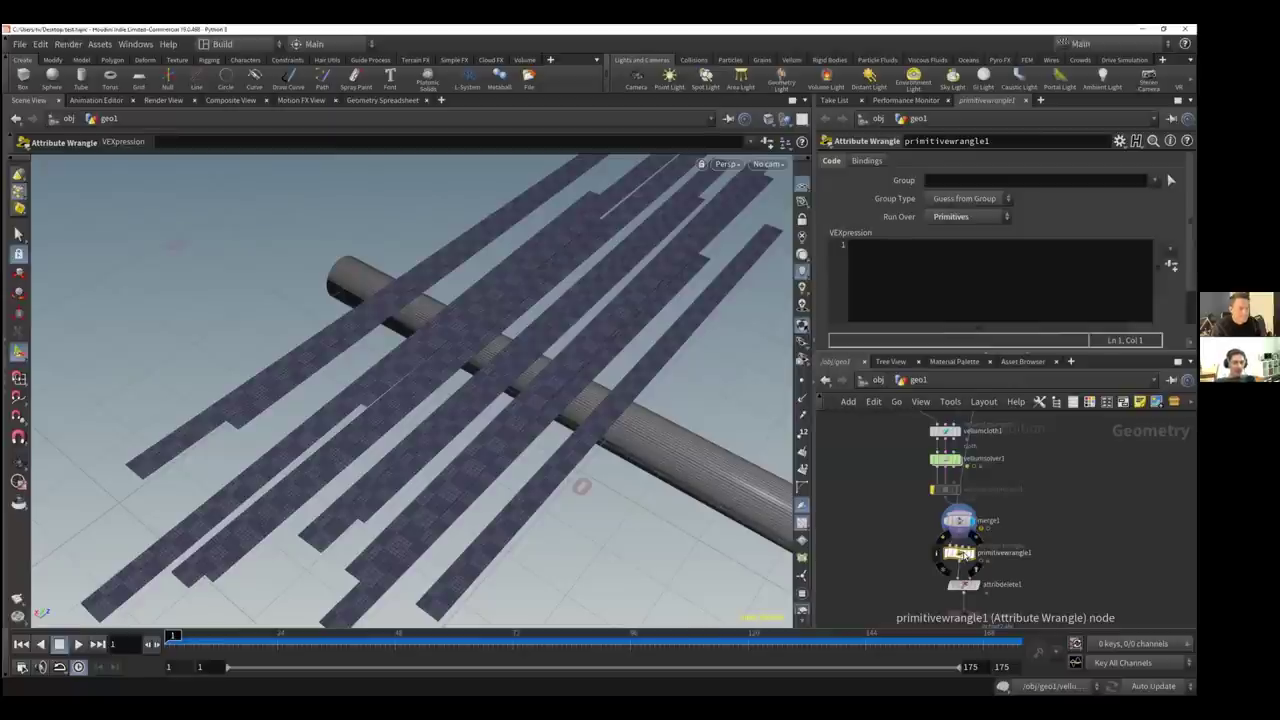
Inspect the node info of primitivewrangle1 for the class primitive attribute that identifies the separate strips
middle_click(961, 556)
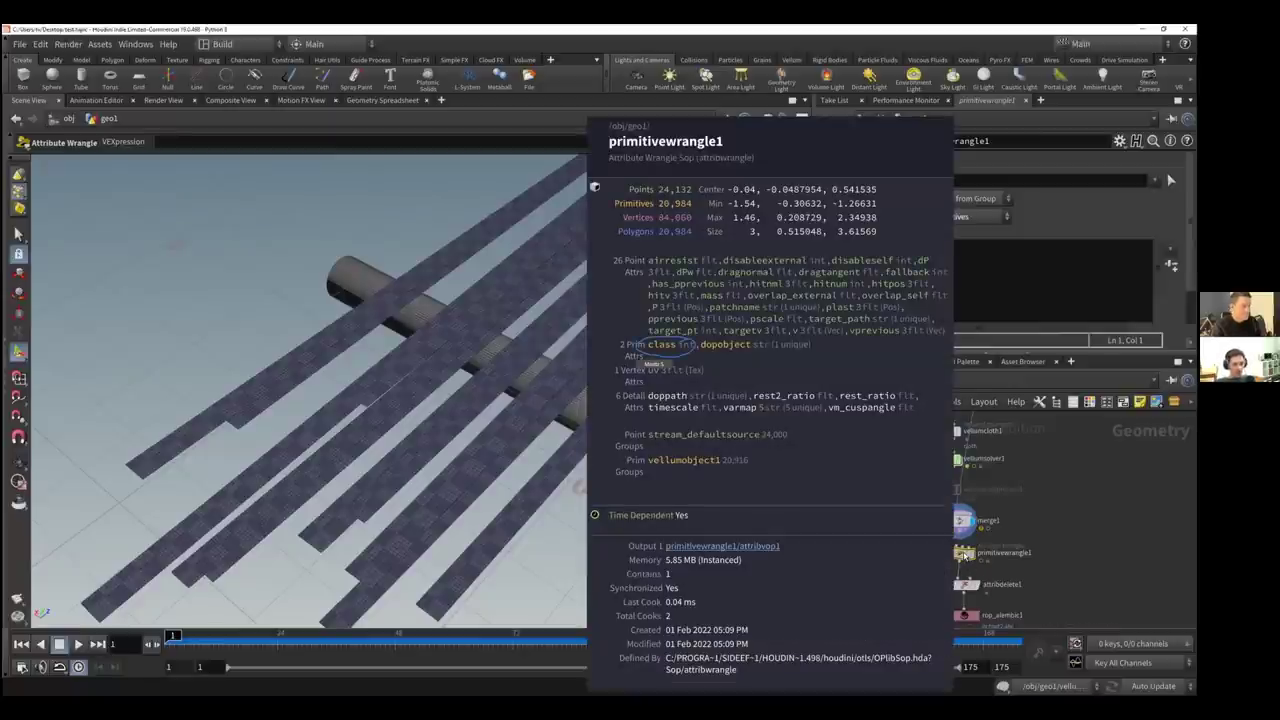
left_click_drag(800, 352, 907, 378)
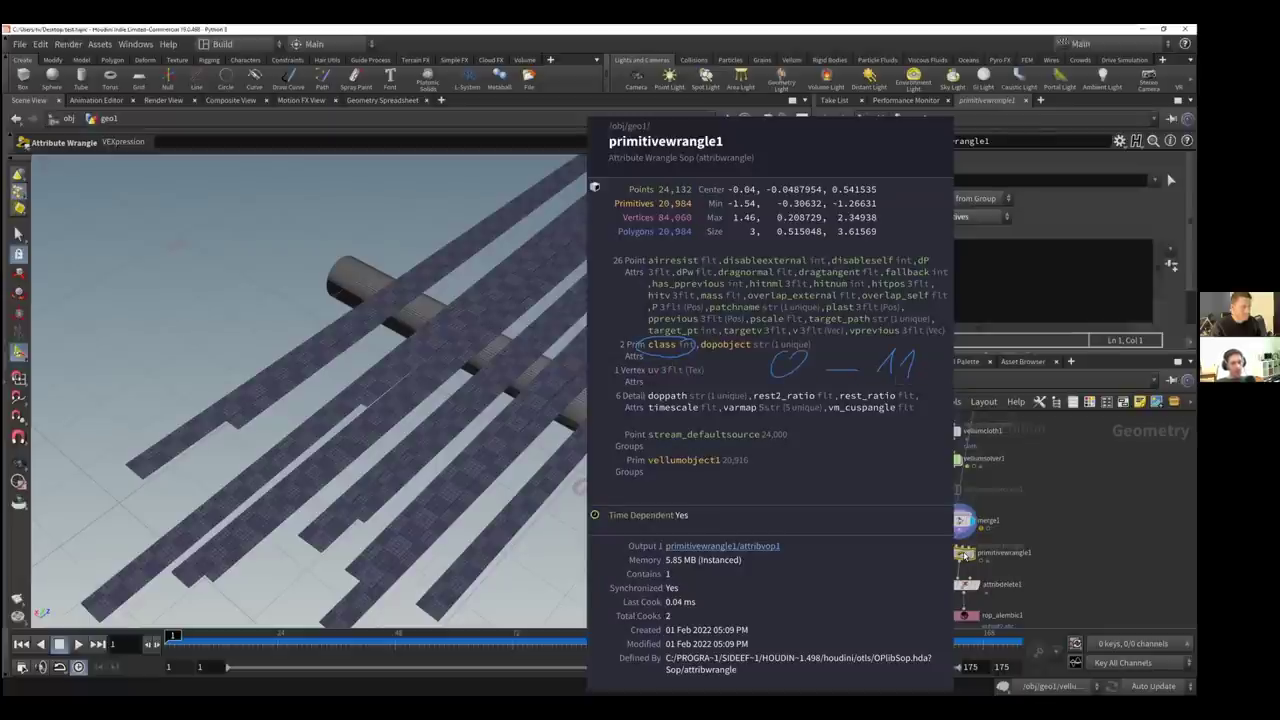
mouse_move(818, 442)
left_mouse_down()
mouse_move(795, 472)
mouse_move(844, 452)
left_mouse_up()
mouse_move(855, 441)
left_mouse_down()
mouse_move(866, 480)
mouse_move(906, 449)
left_mouse_up()
mouse_move(802, 510)
left_mouse_down()
mouse_move(787, 549)
mouse_move(810, 535)
mouse_move(864, 556)
left_mouse_up()
left_click_drag(912, 507, 906, 530)
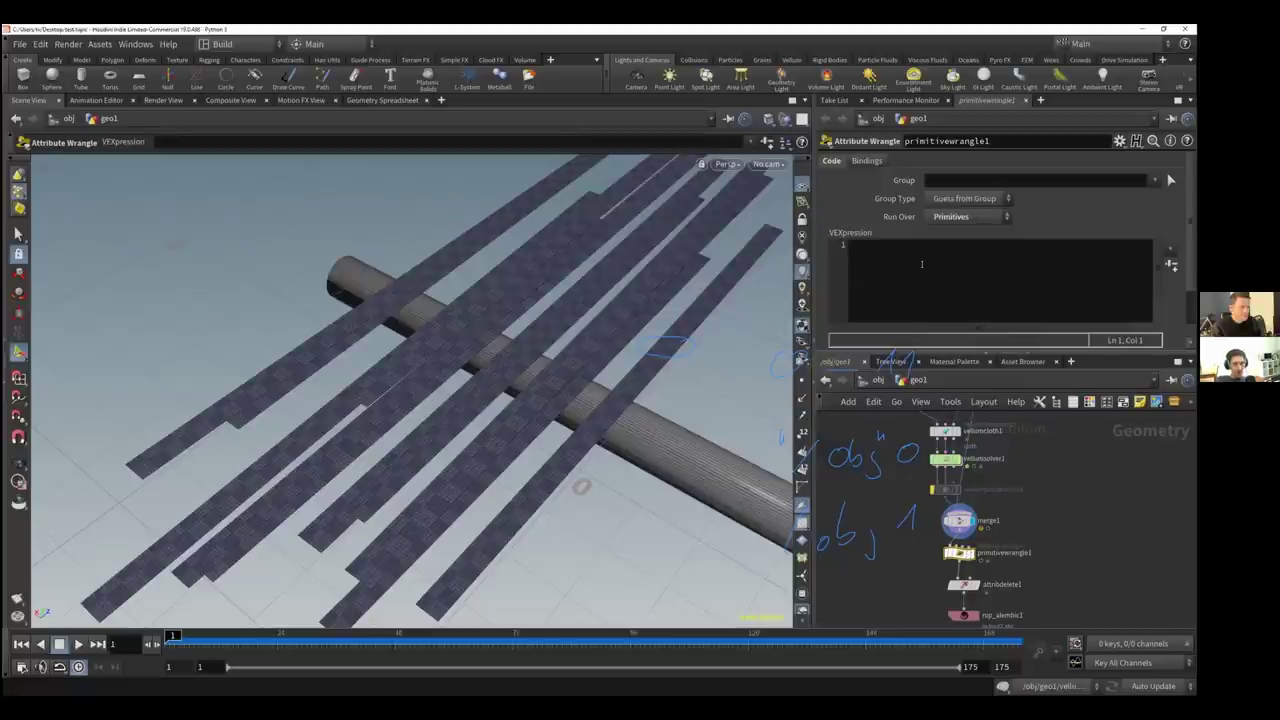
Begin the VEXpression of primitivewrangle1 by declaring a string variable path that starts with the text: string path = "/obj" +
left_click(922, 264)
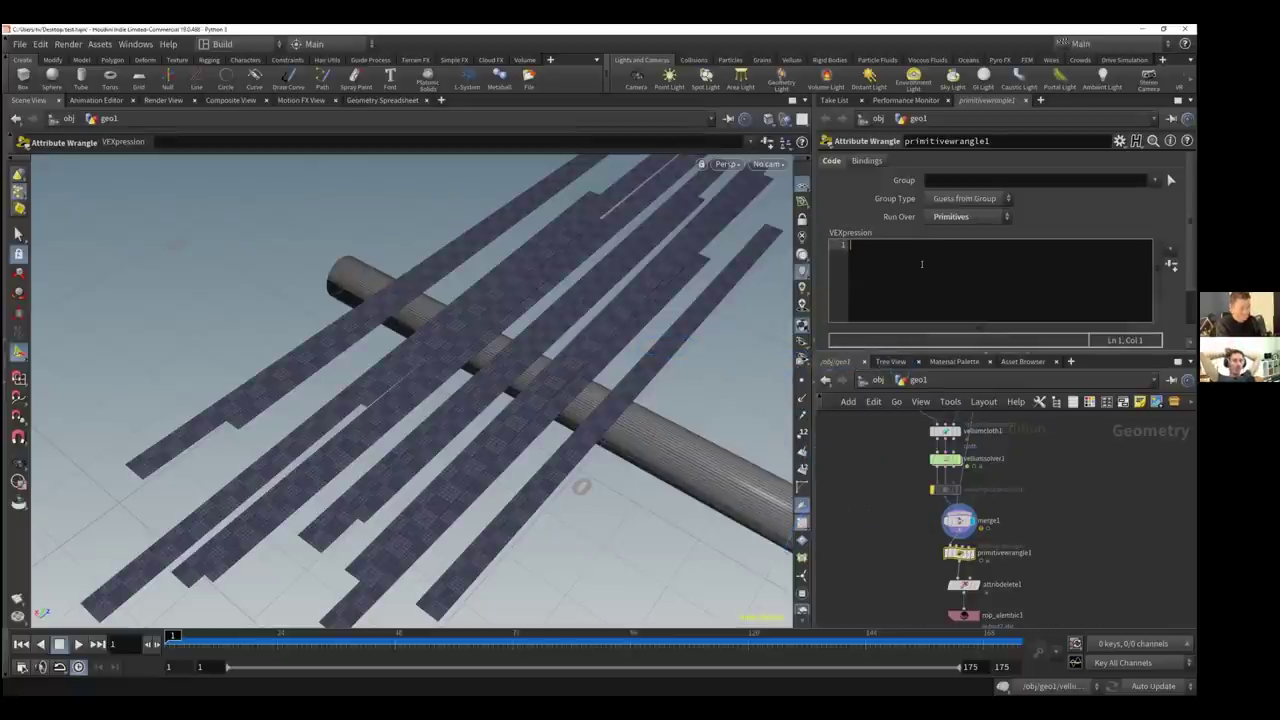
type("st")
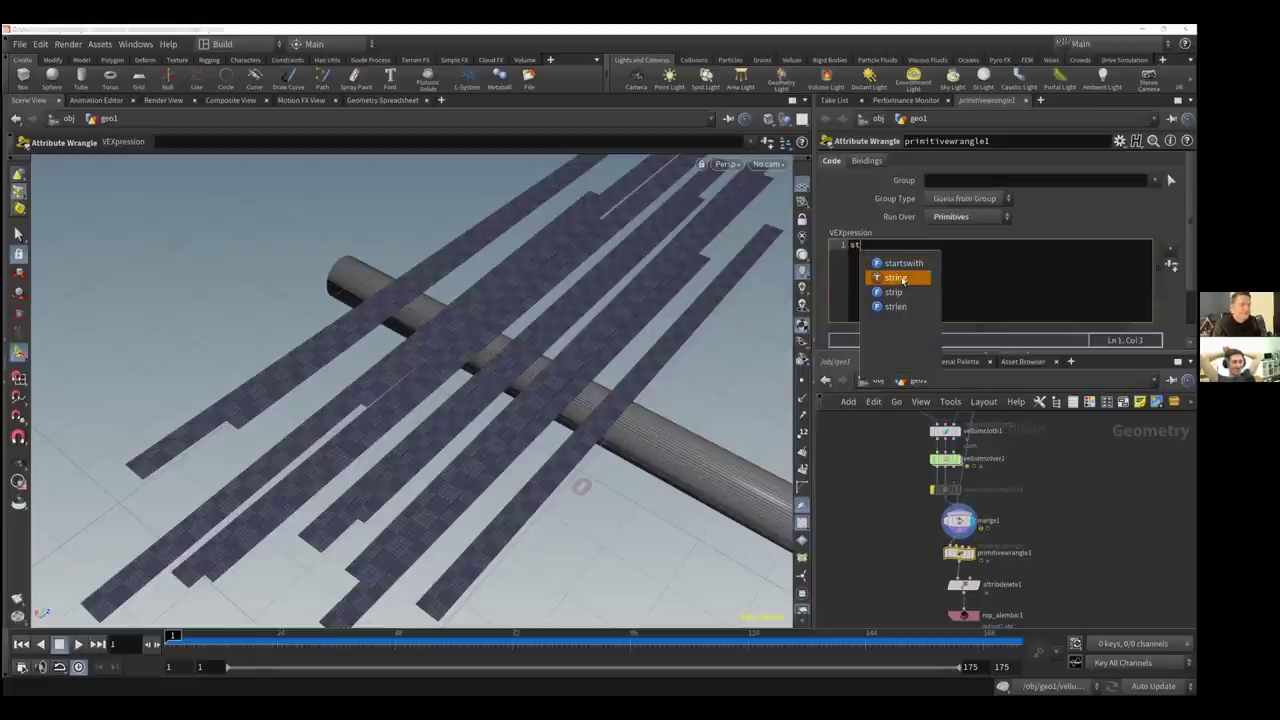
left_click(903, 281)
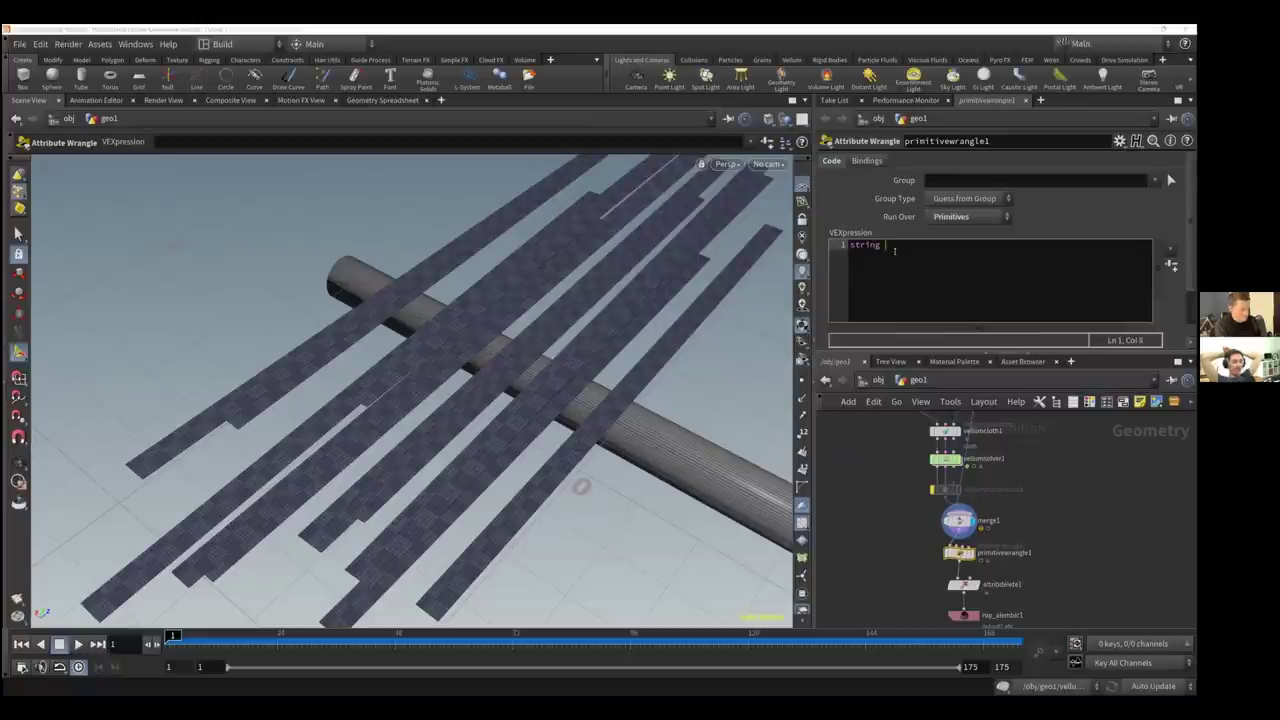
type("path")
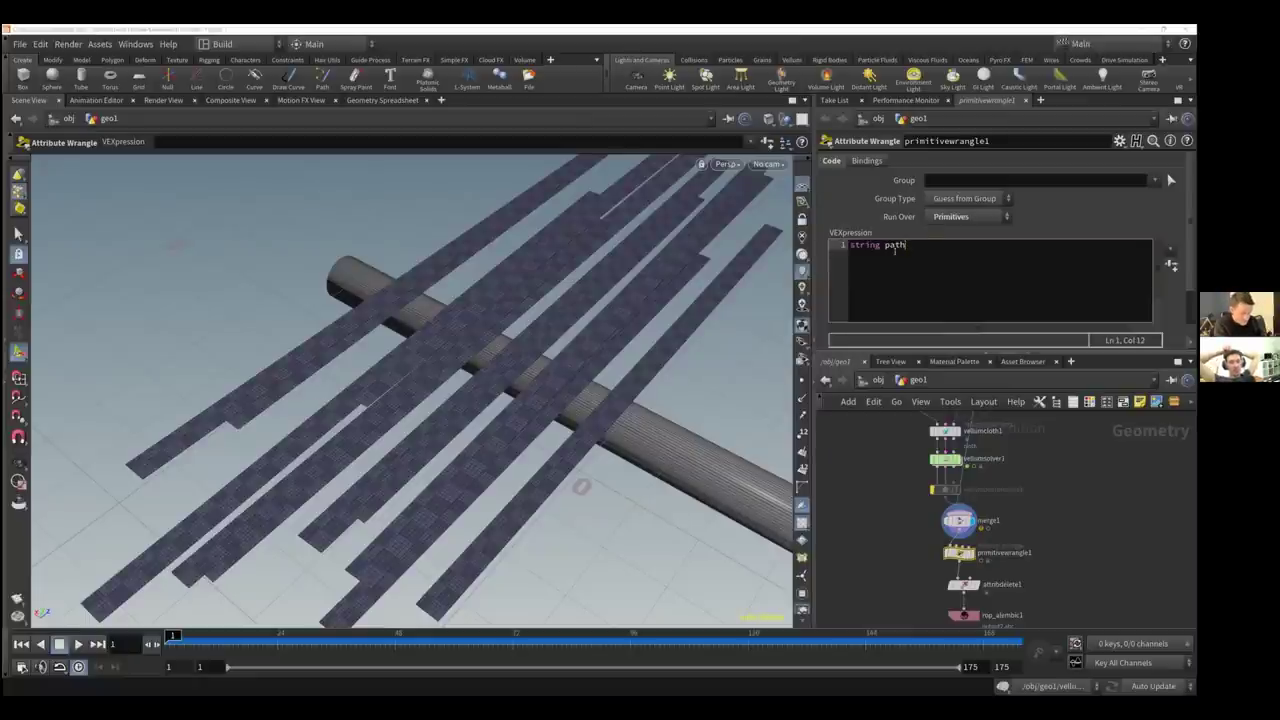
type("=")
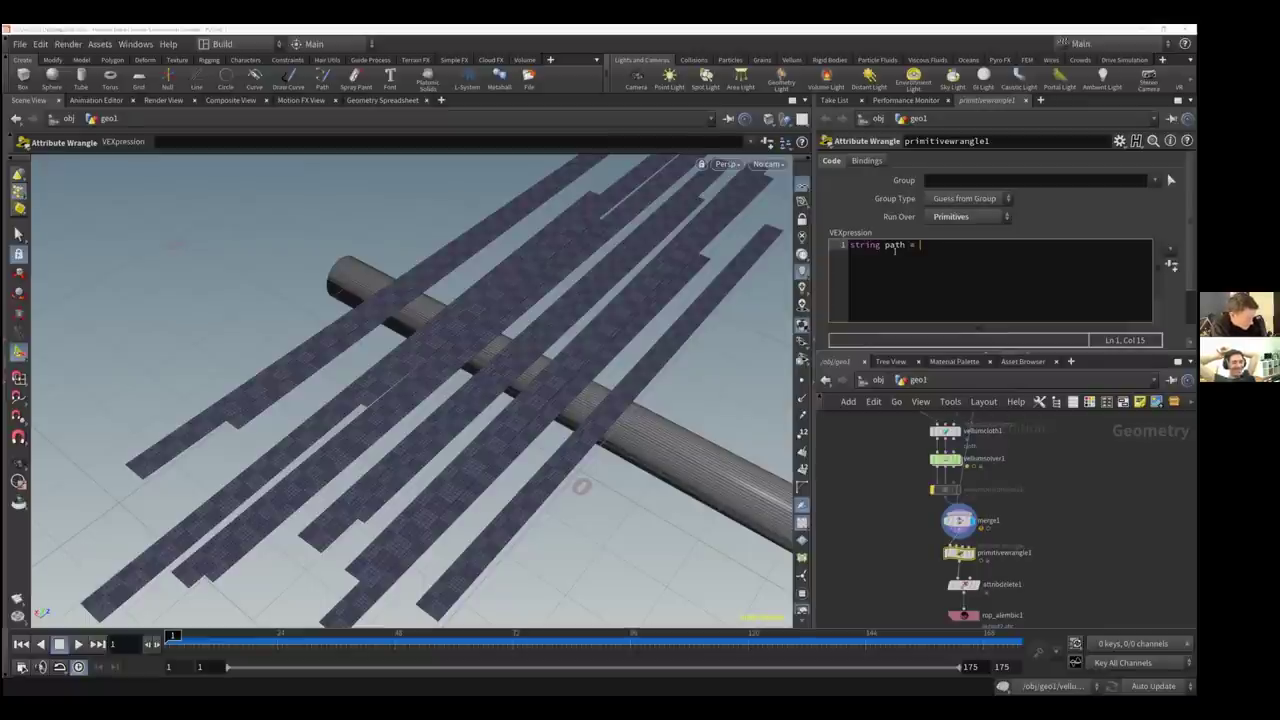
type("\"")
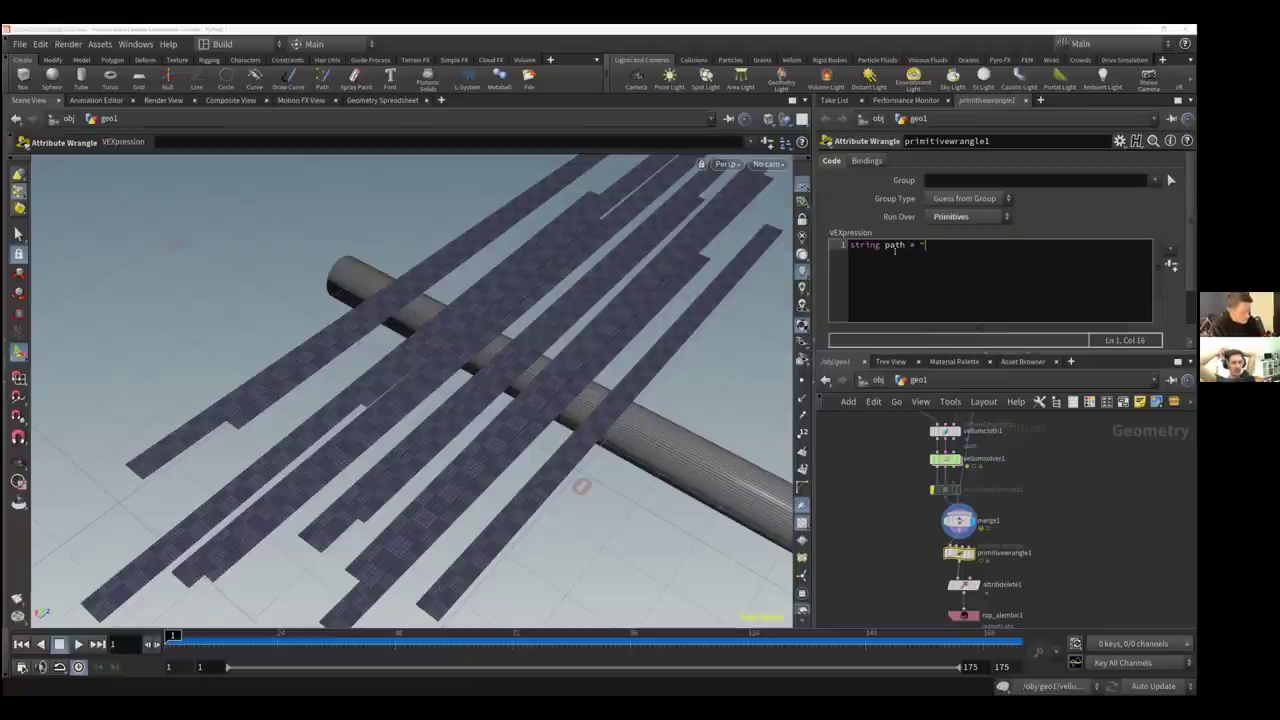
type("/")
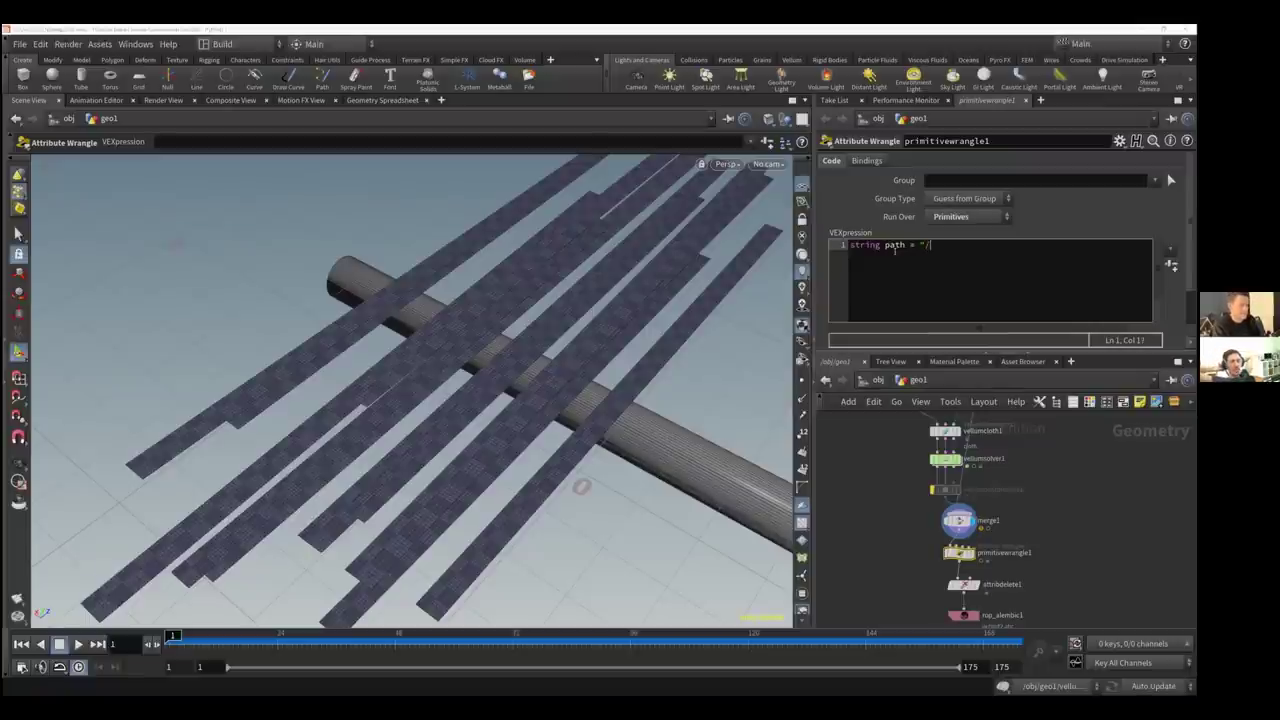
type("obj")
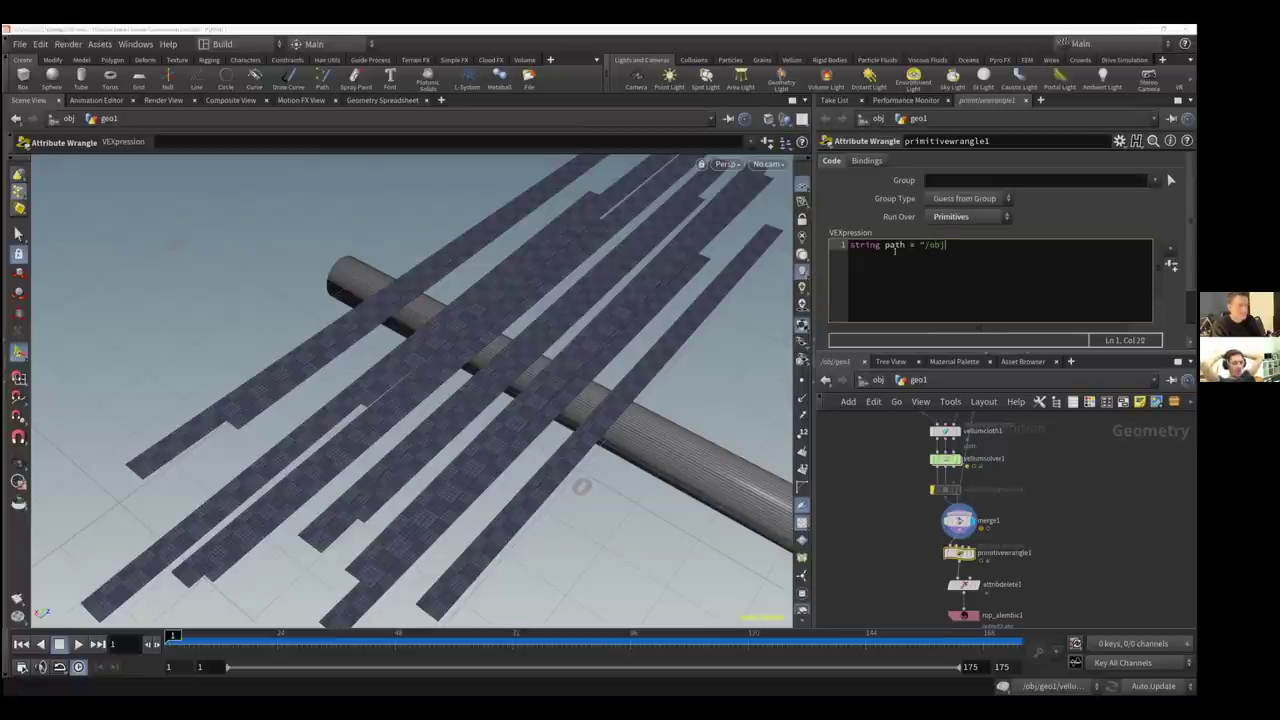
type("\"")
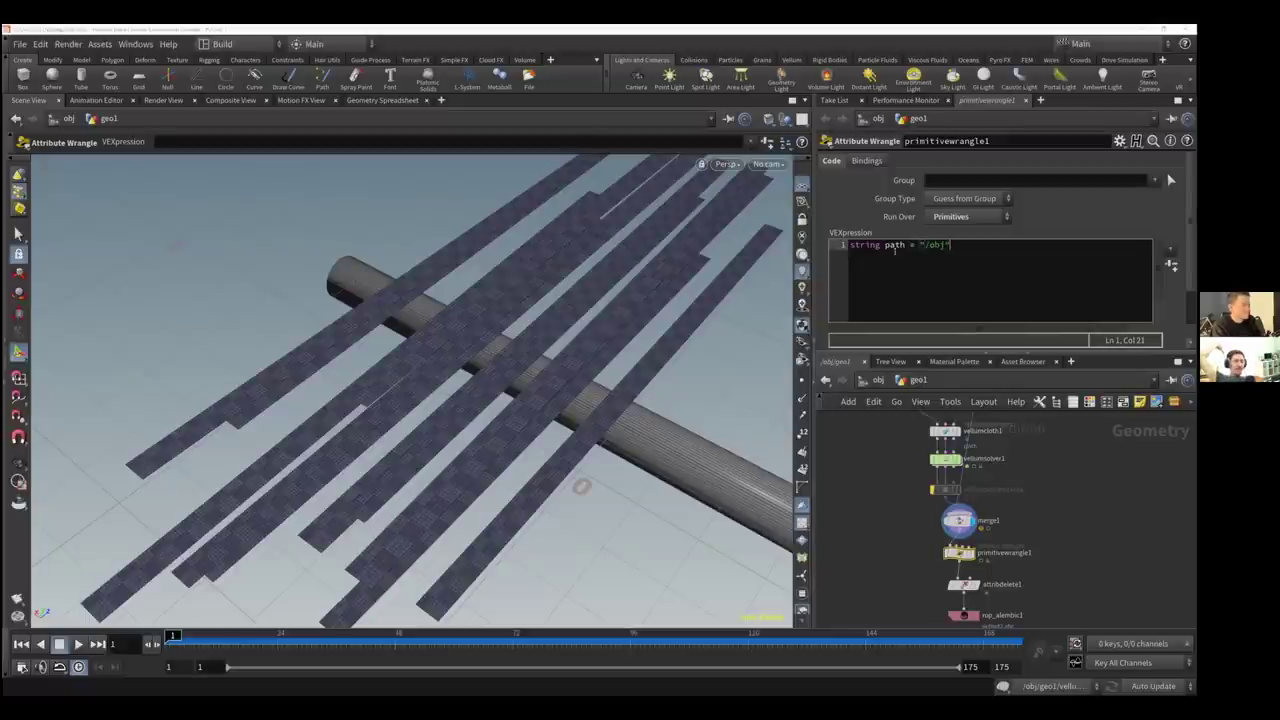
type("+")
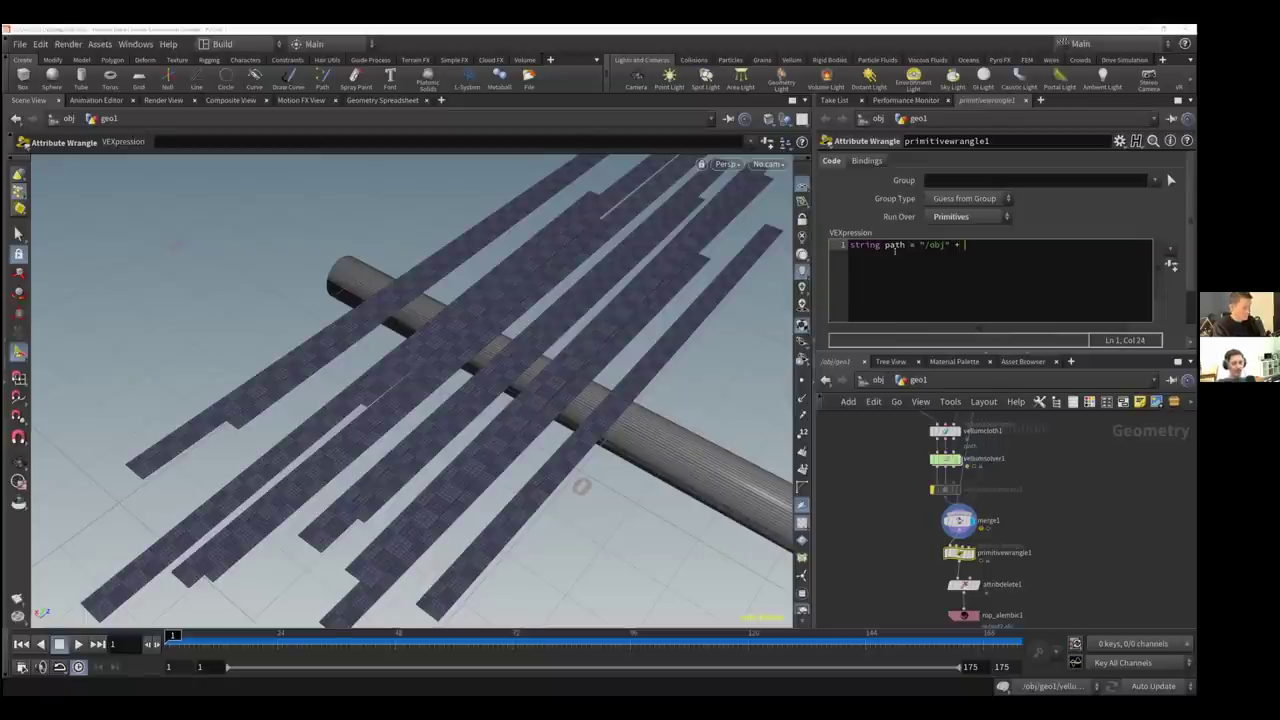
type("itoa")
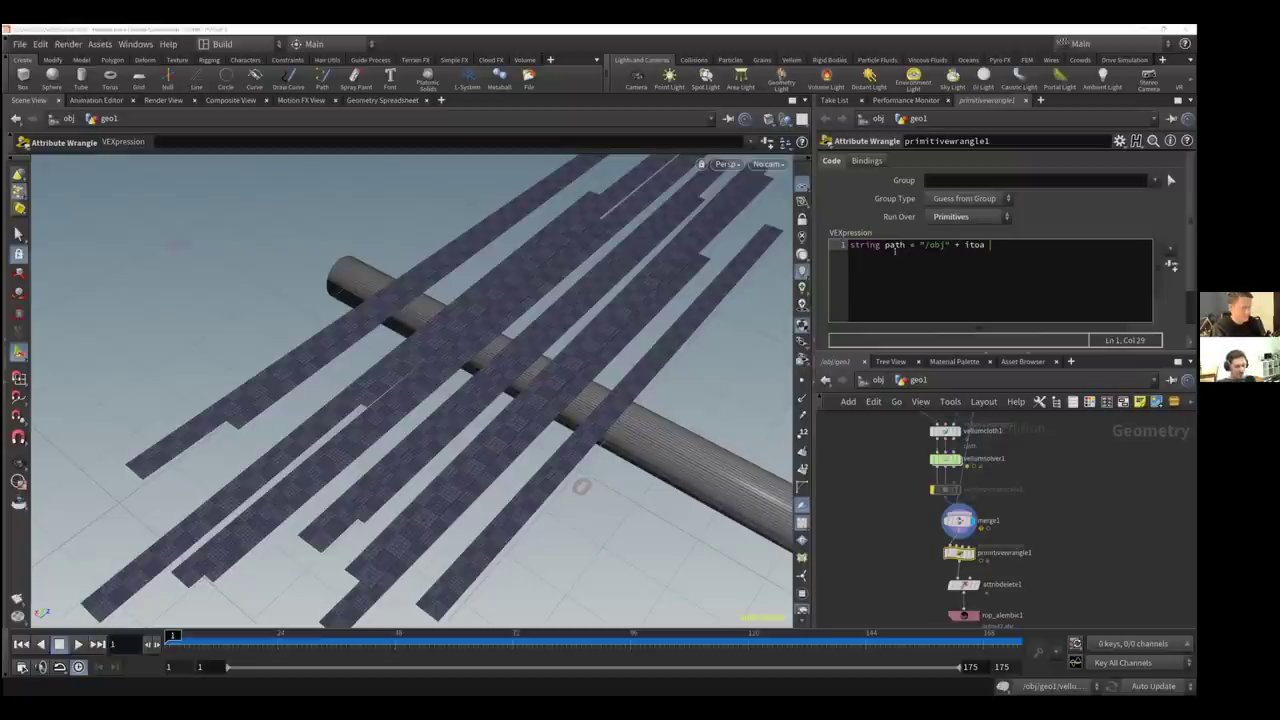
type("(")
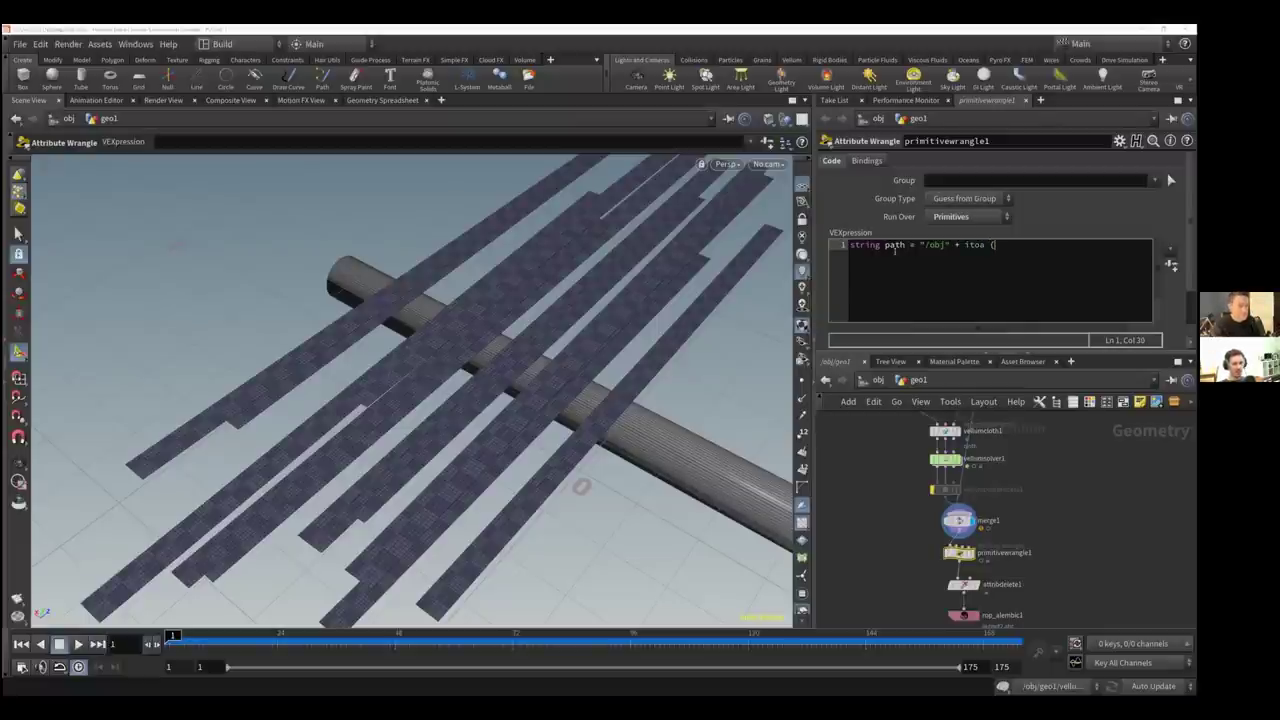
key("BackSpace")
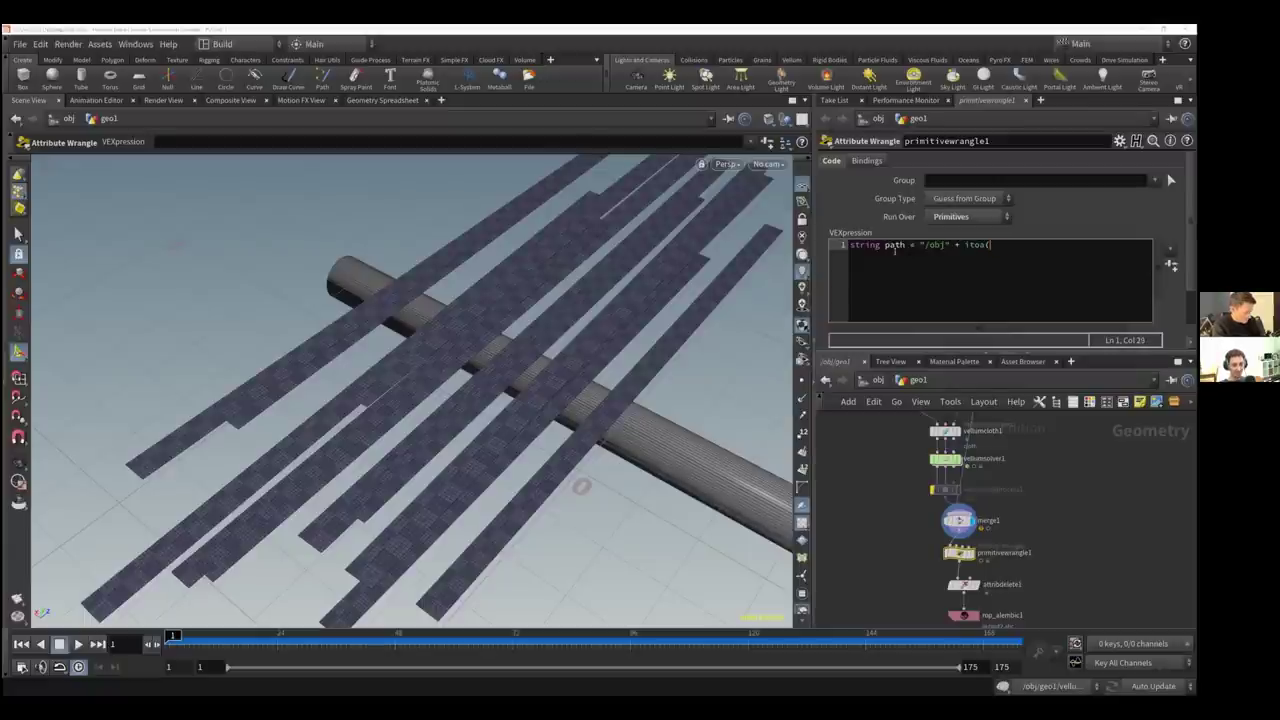
type("@class")
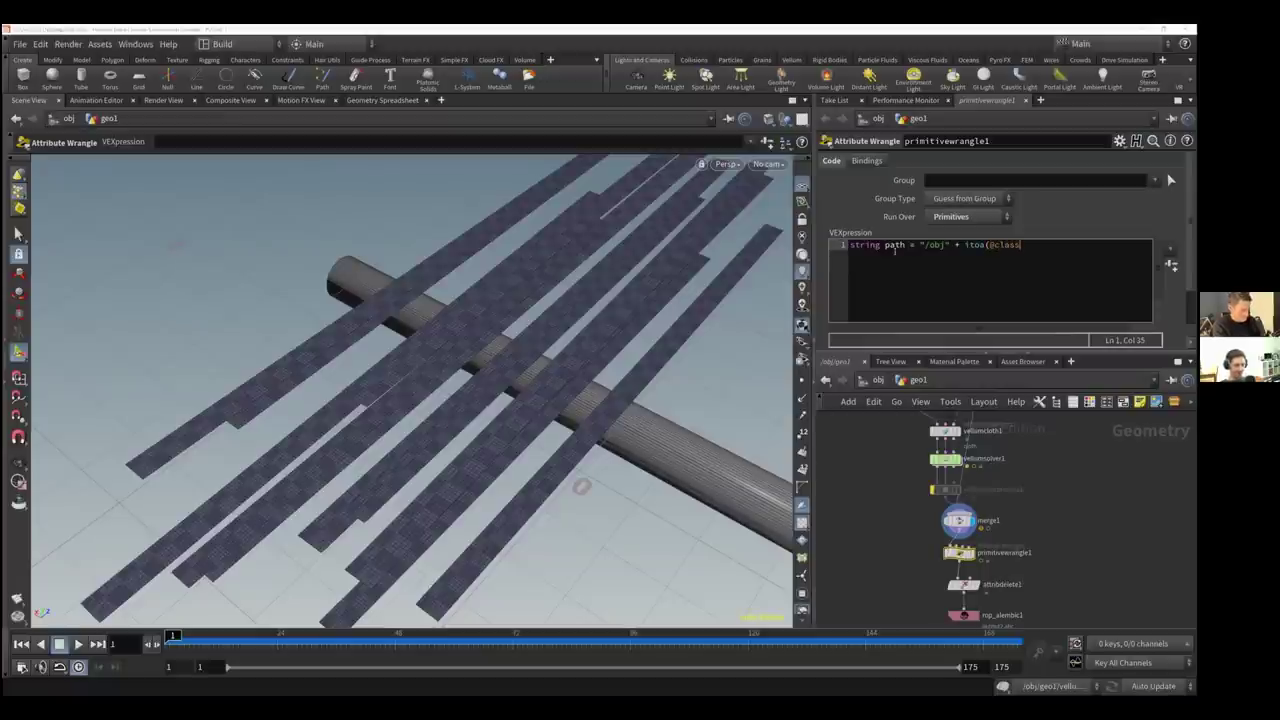
type(")")
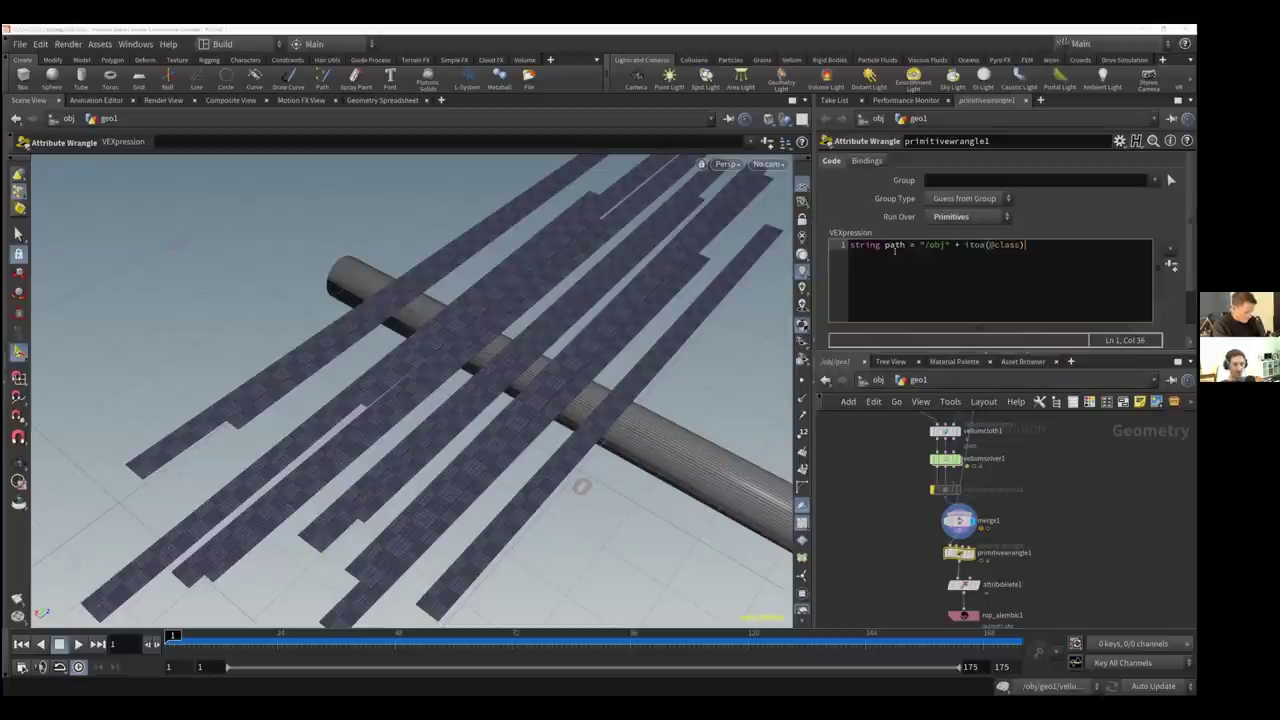
type(",")
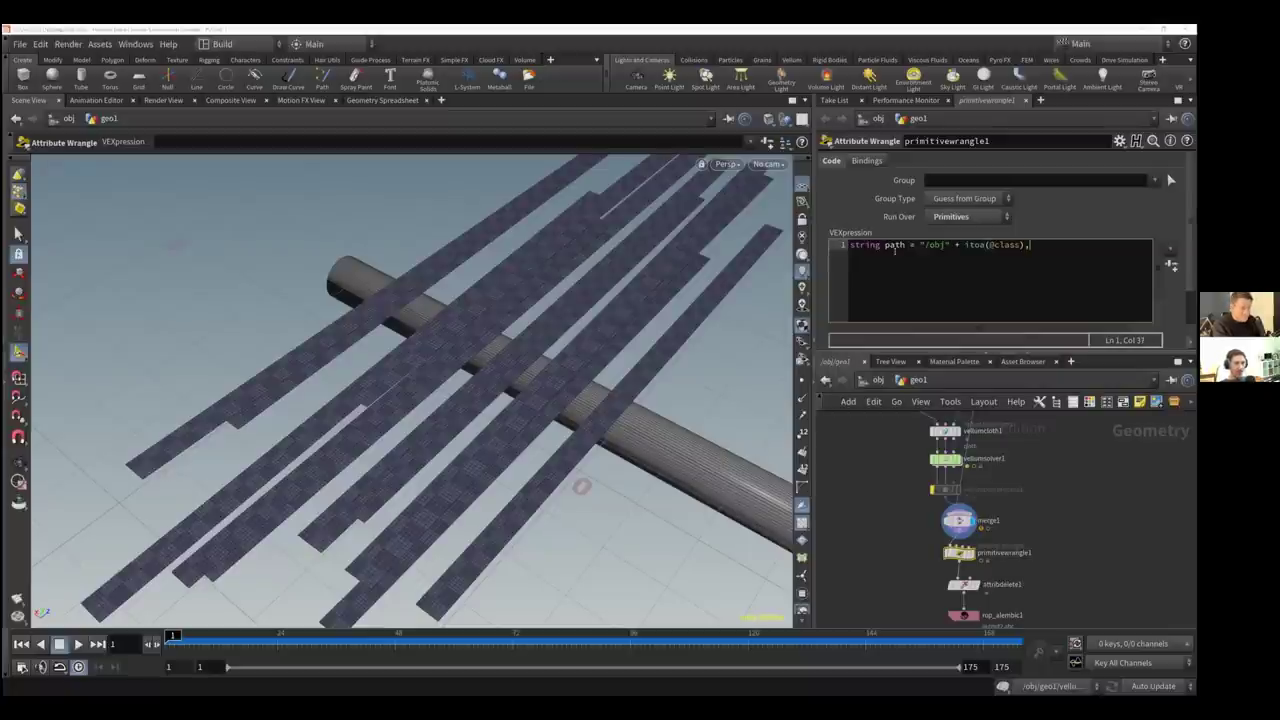
key("BackSpace")
type(";")
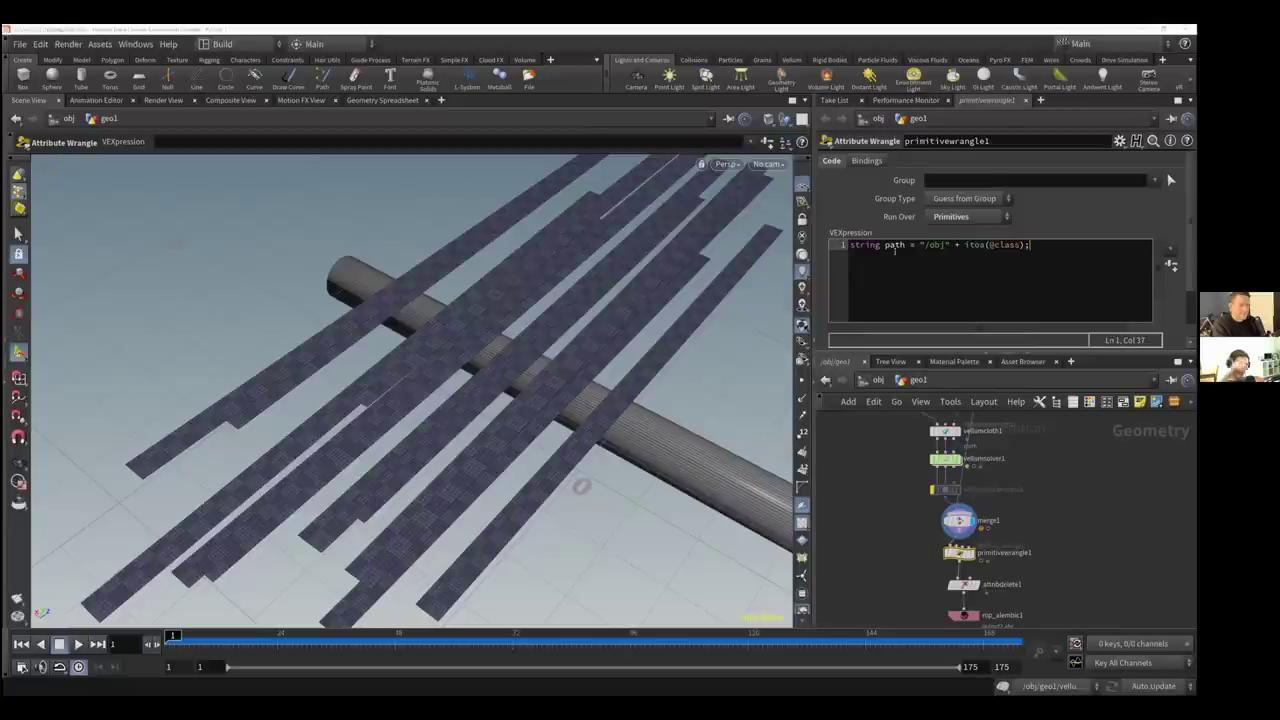
Add the second VEX line s@path = path; to primitivewrangle1 and check the primitive attributes in its node info
key("Return")
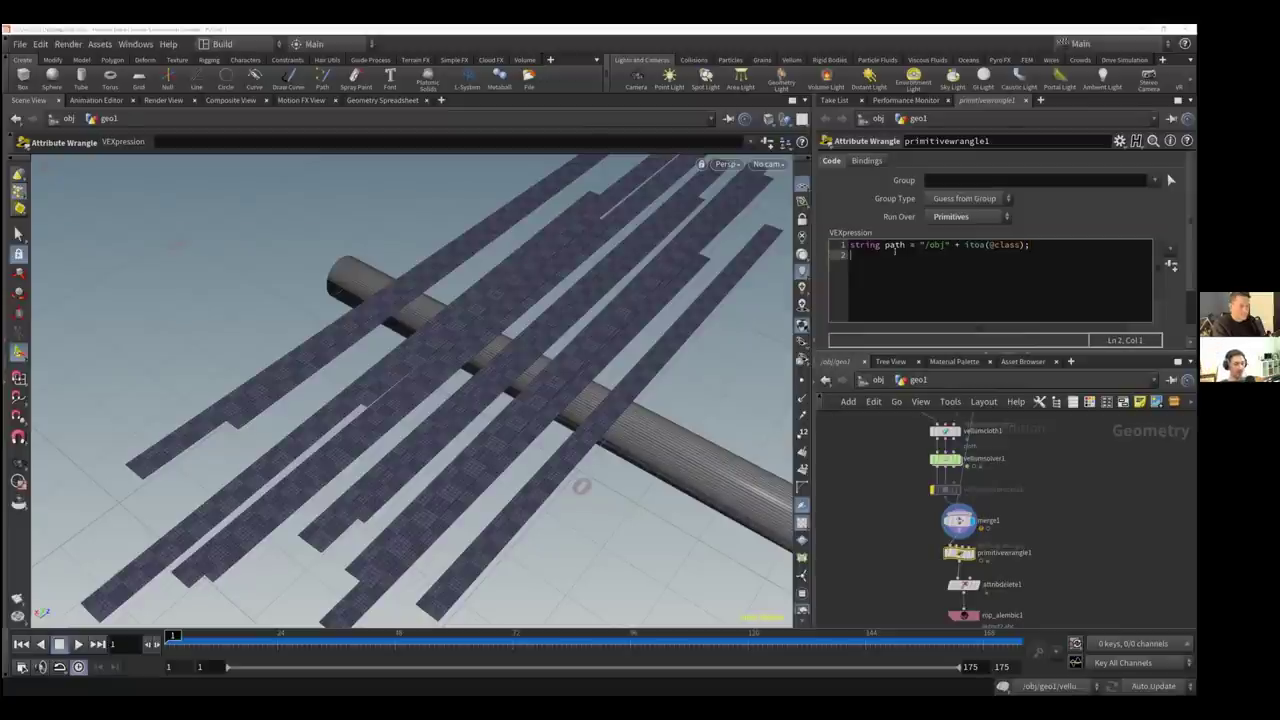
type("s")
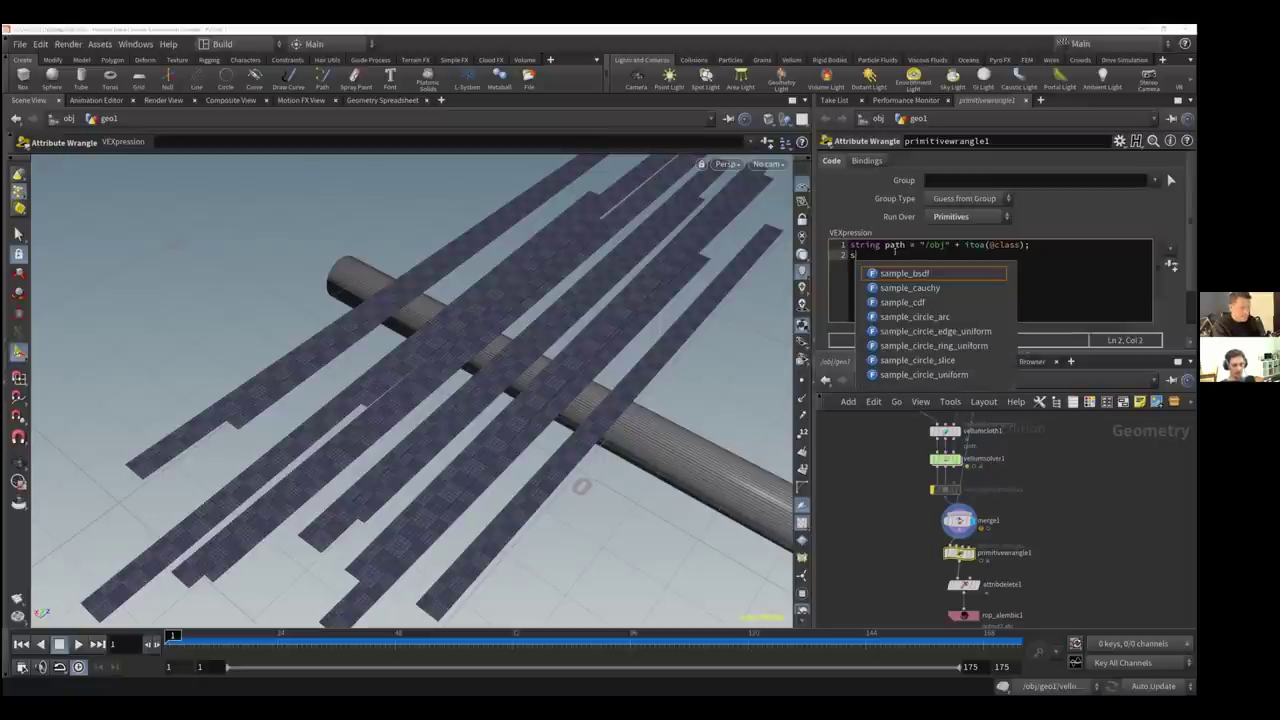
type("@")
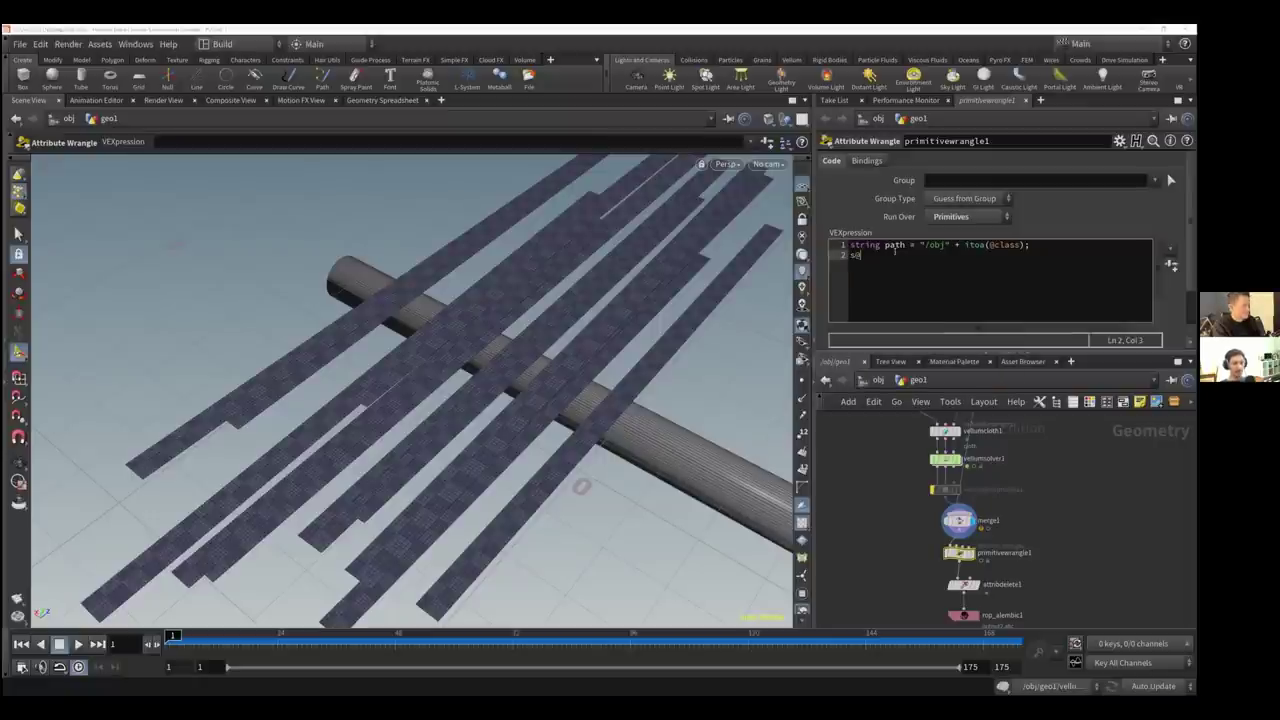
type("path")
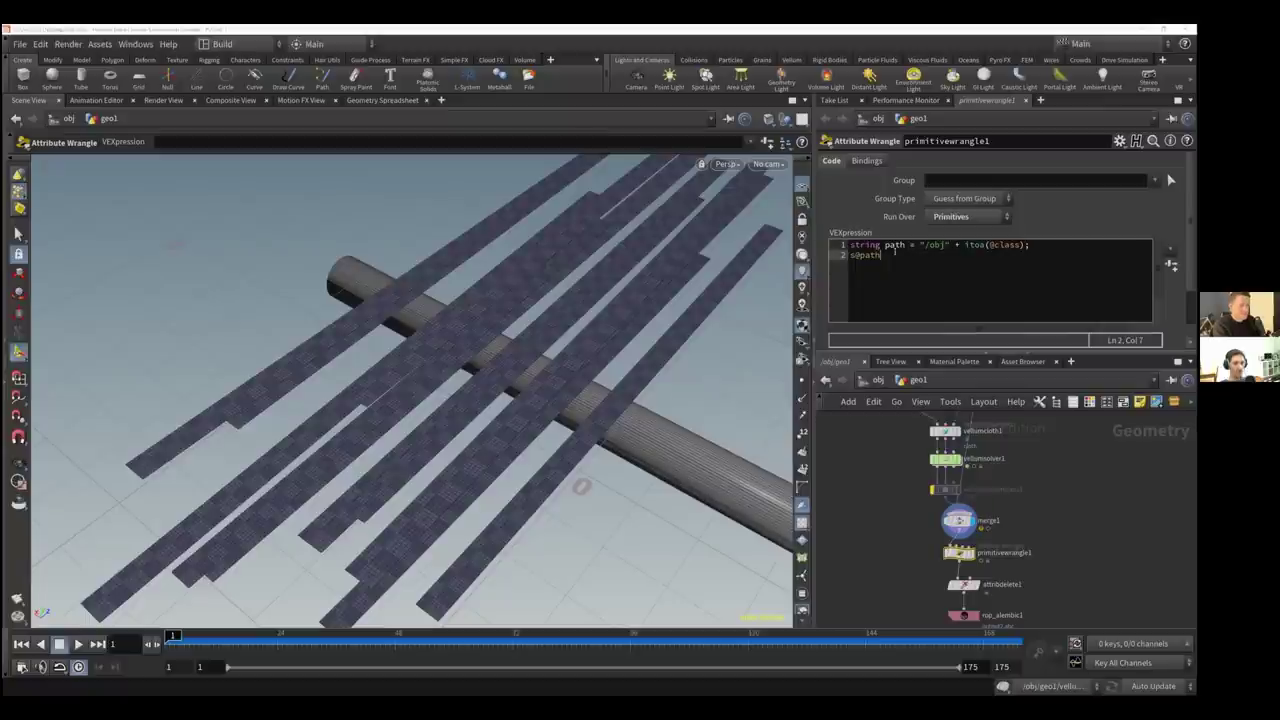
type(" = ")
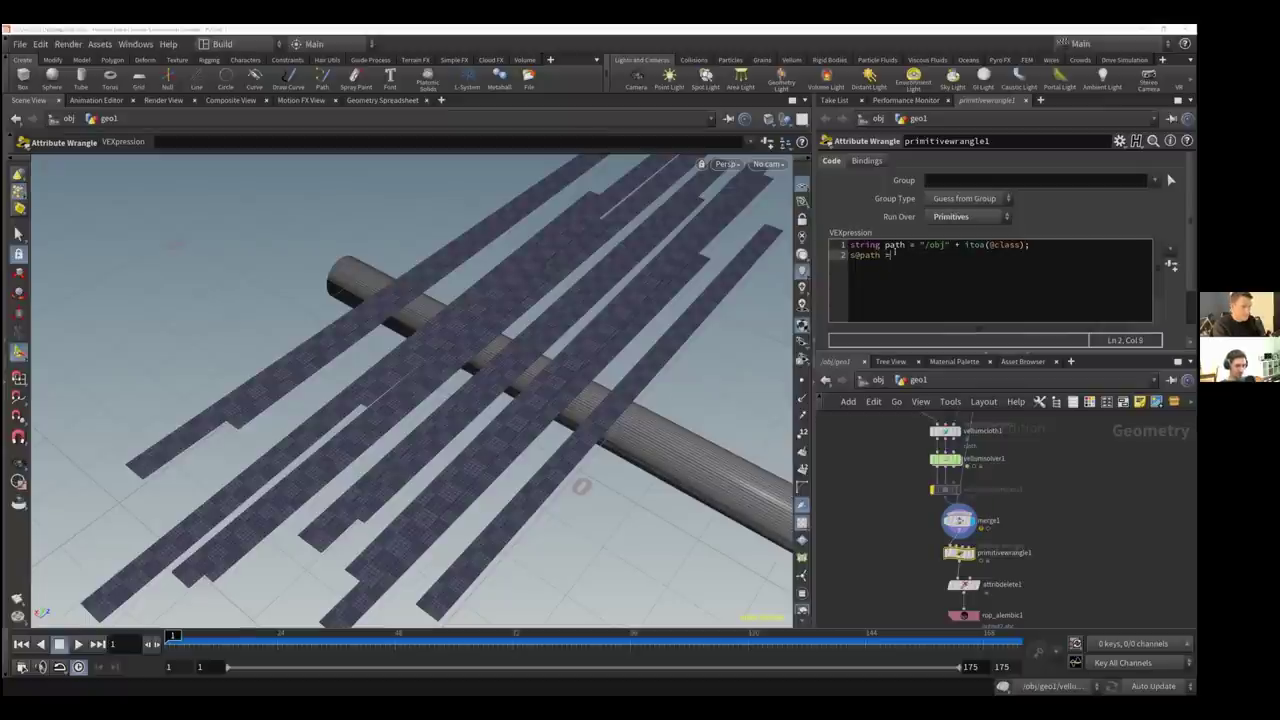
type("path")
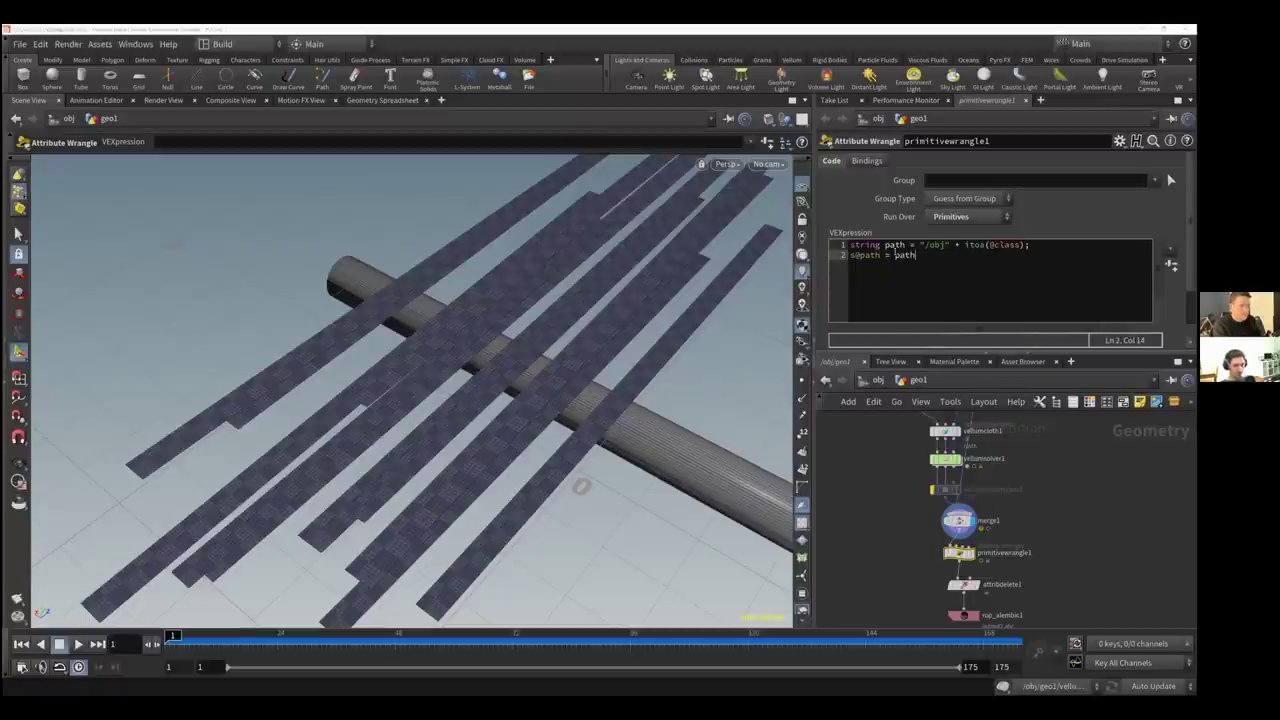
type(";")
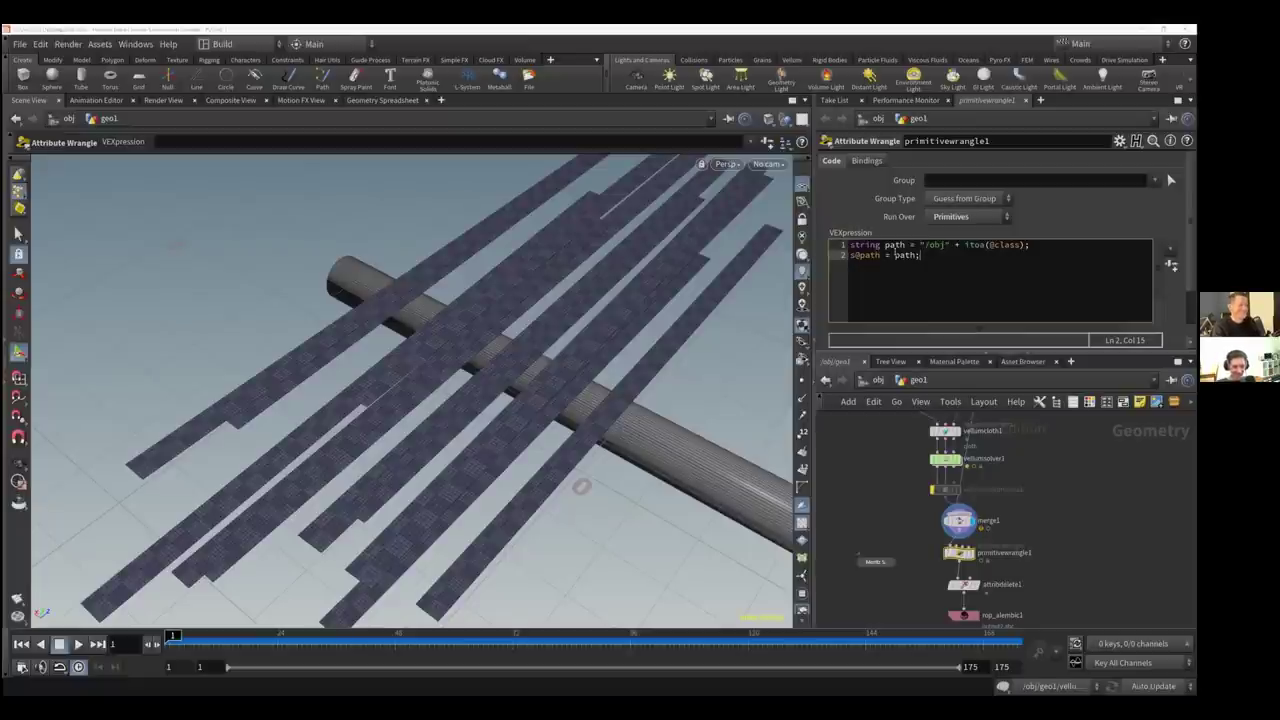
left_click(923, 550)
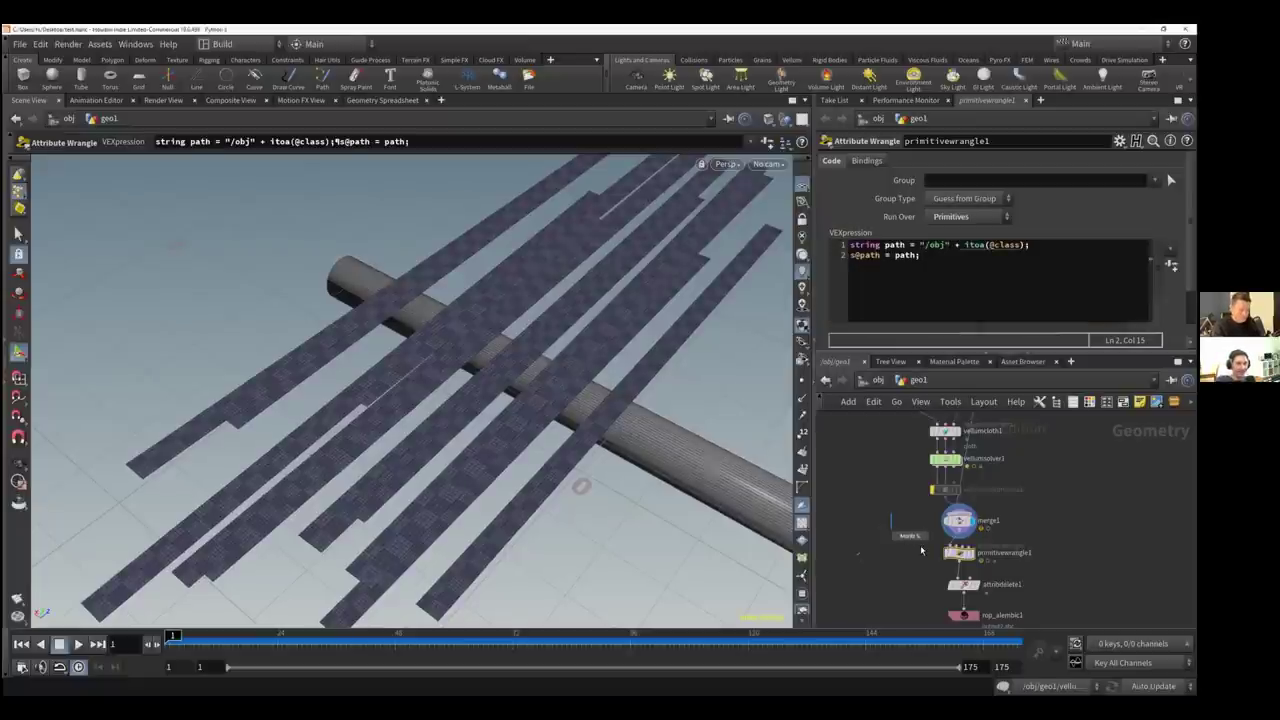
middle_click(967, 553)
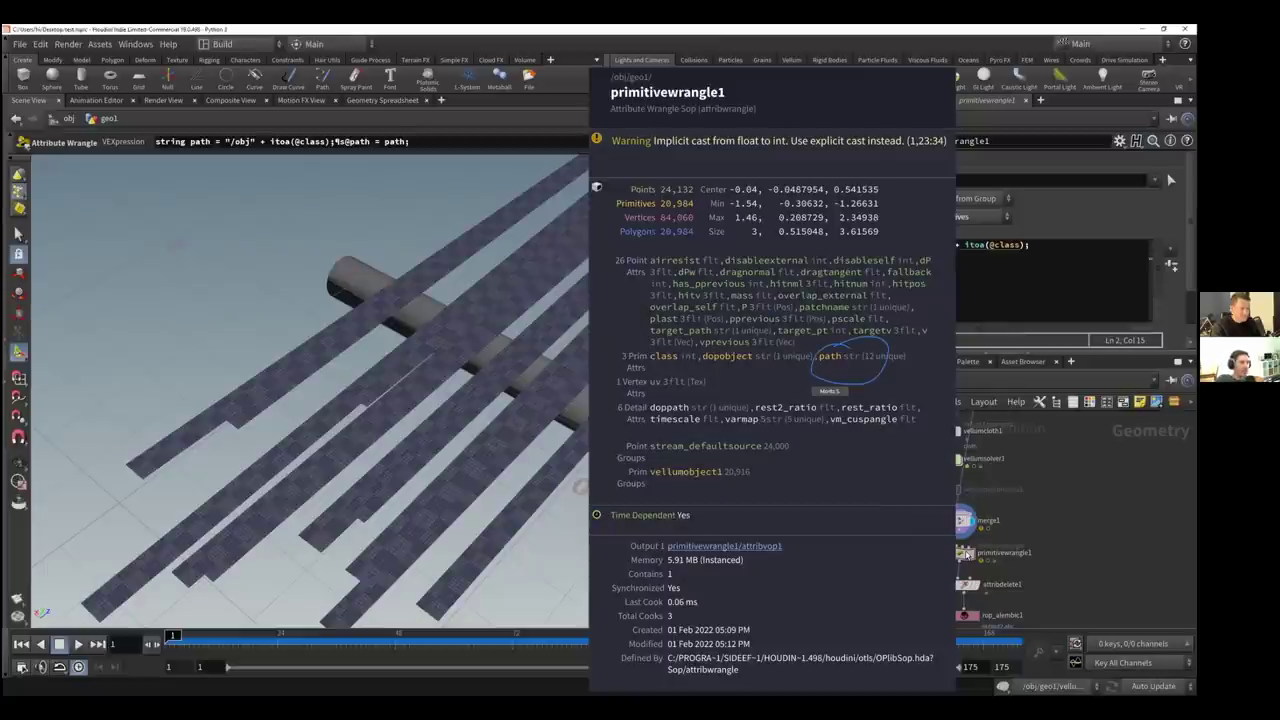
Show the primitive attributes of primitivewrangle1 in the Geometry Spreadsheet
left_click_drag(405, 104, 370, 124)
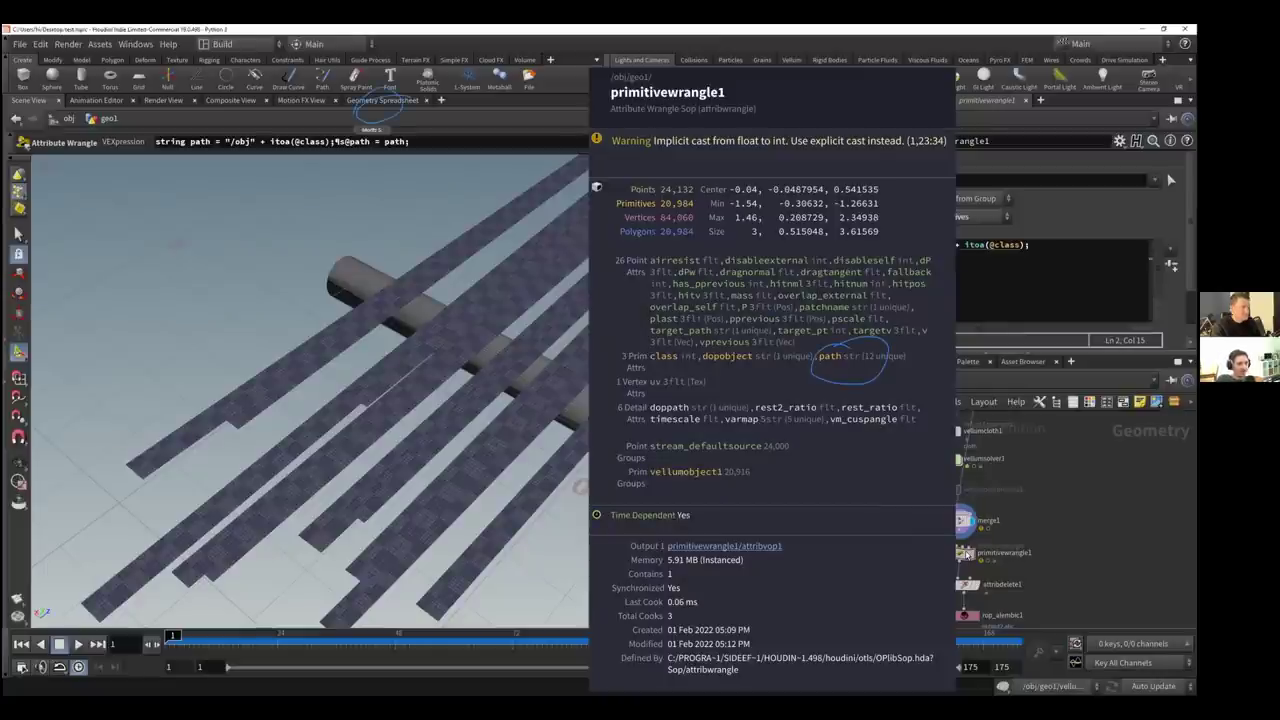
left_click(387, 102)
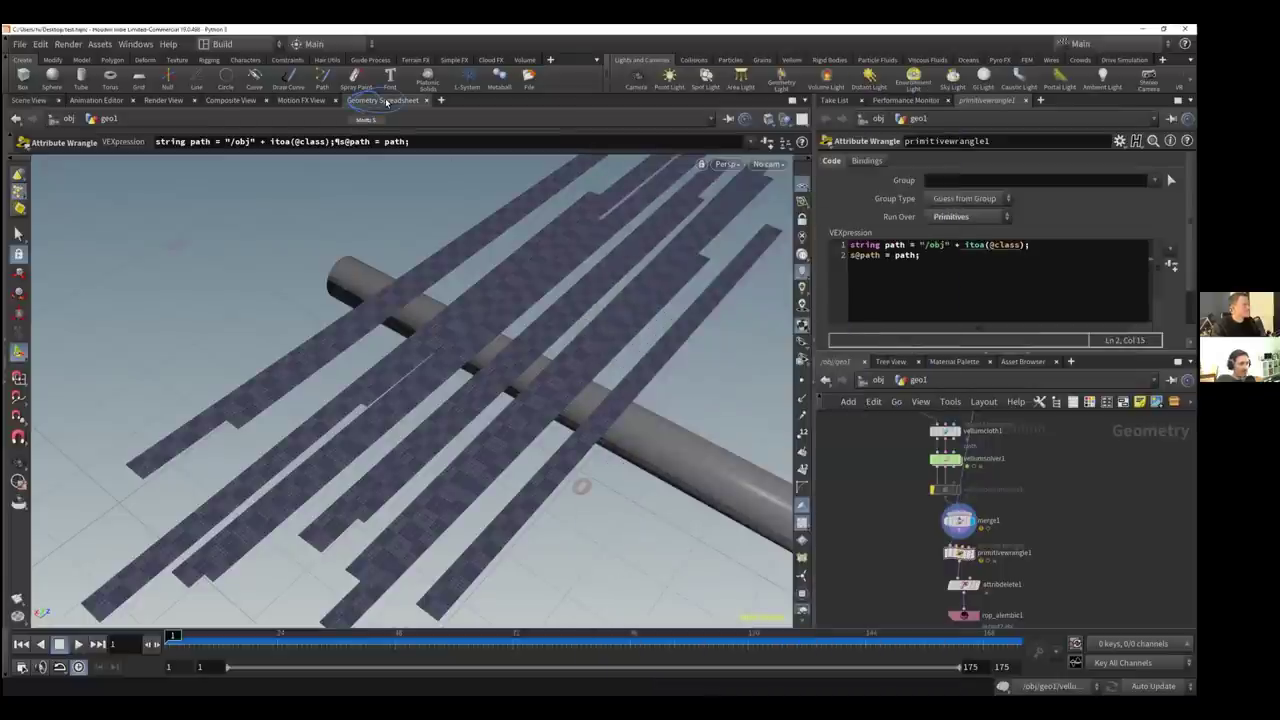
left_click(385, 102)
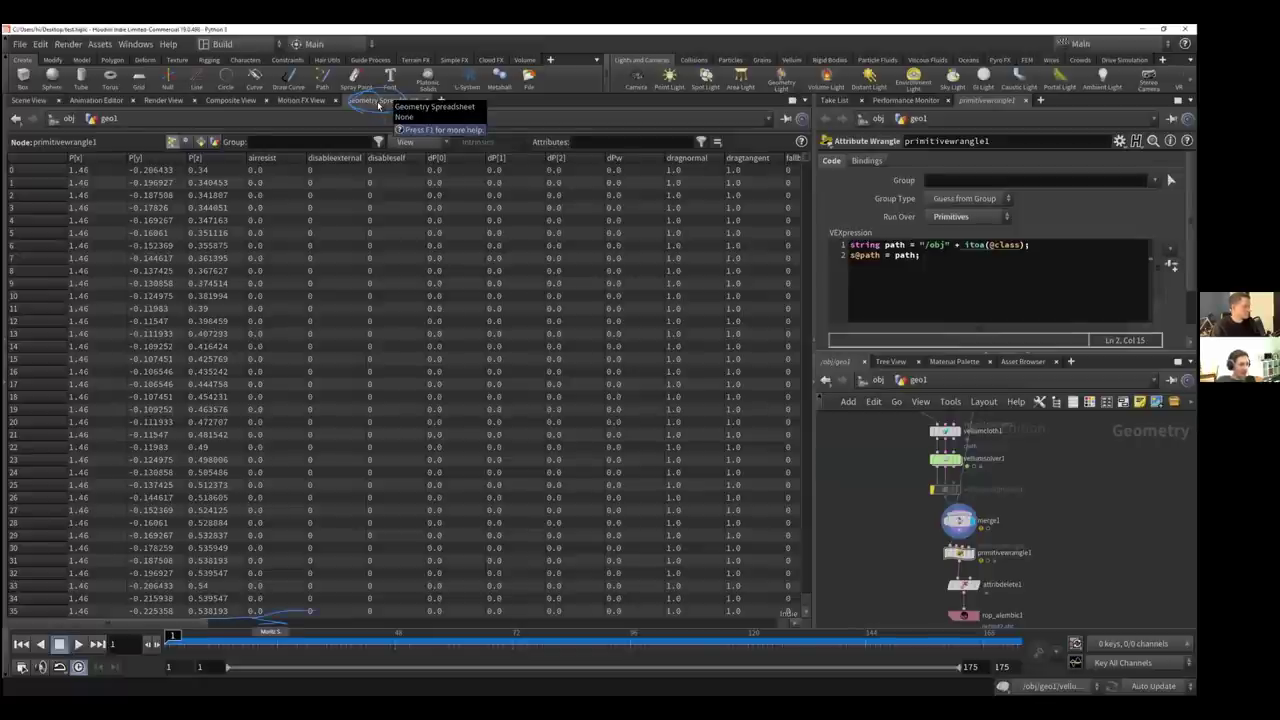
left_click_drag(203, 625, 285, 425)
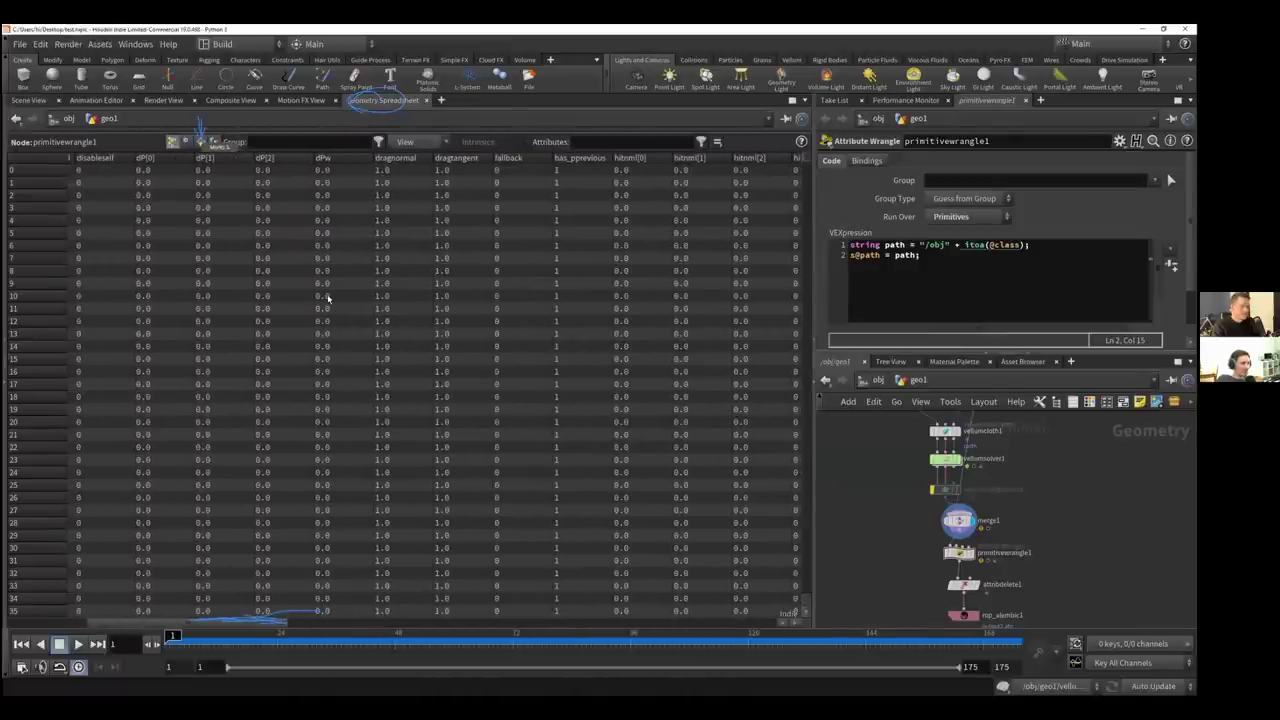
left_click(200, 141)
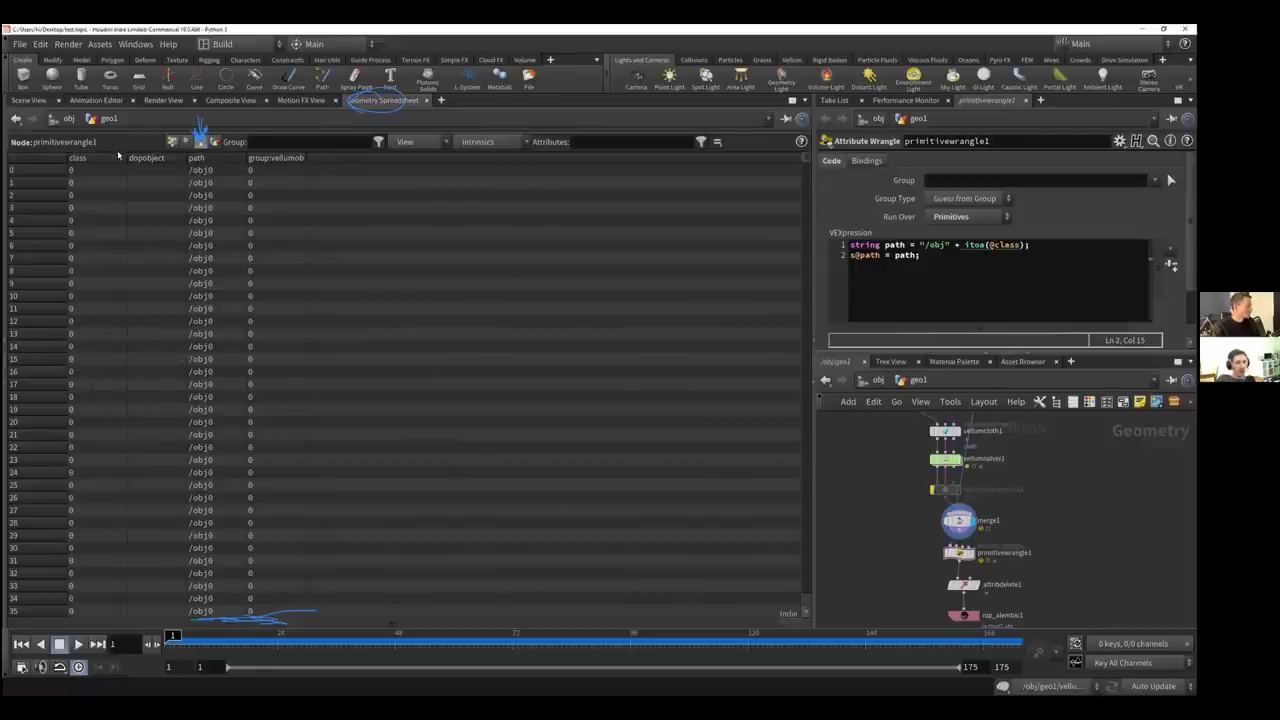
Compare the class and path values from the first to the last primitive rows, and return to the scene view
scroll(162, 220, "down", 1)
scroll(163, 230, "down", 4)
scroll(174, 257, "down", 12)
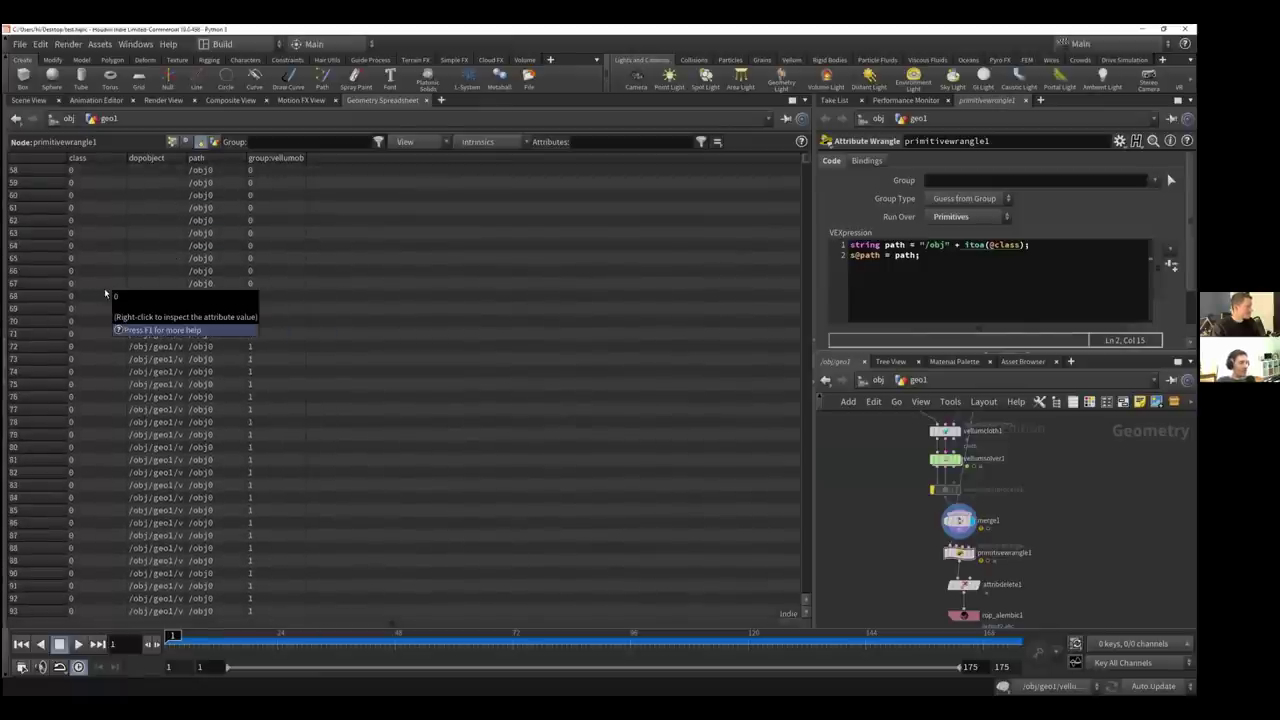
scroll(315, 310, "down", 5)
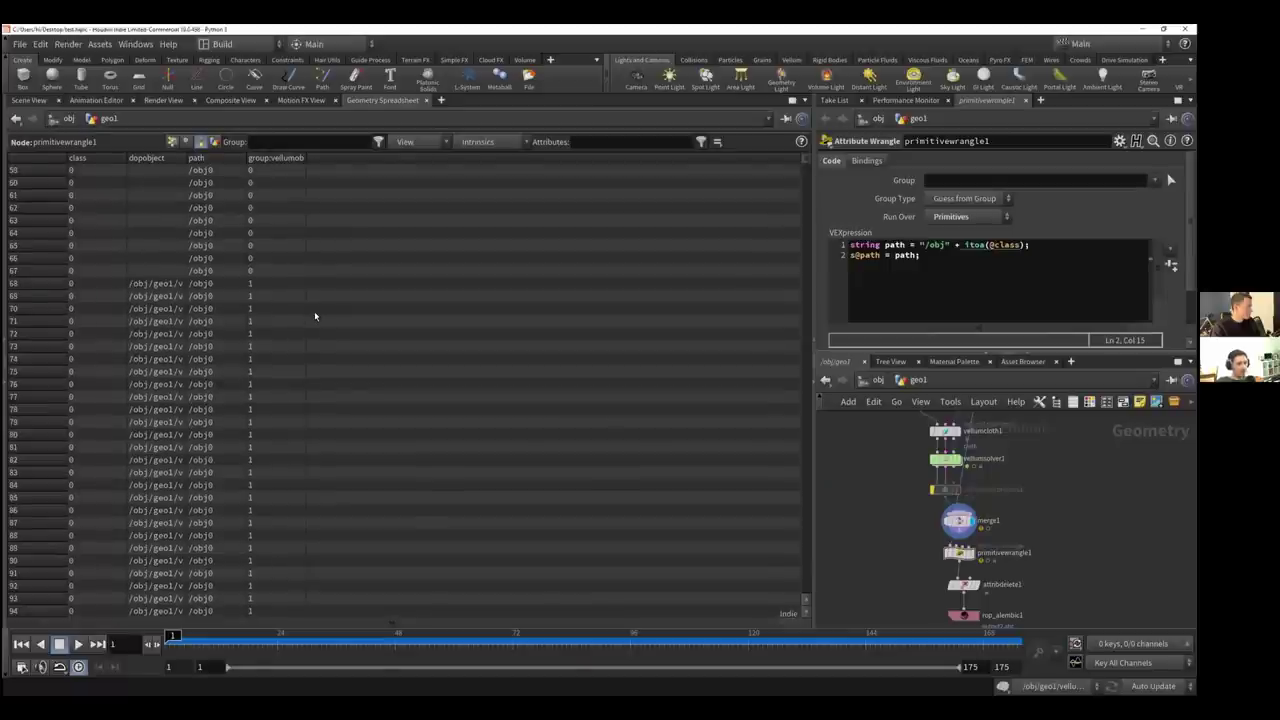
scroll(310, 313, "down", 5)
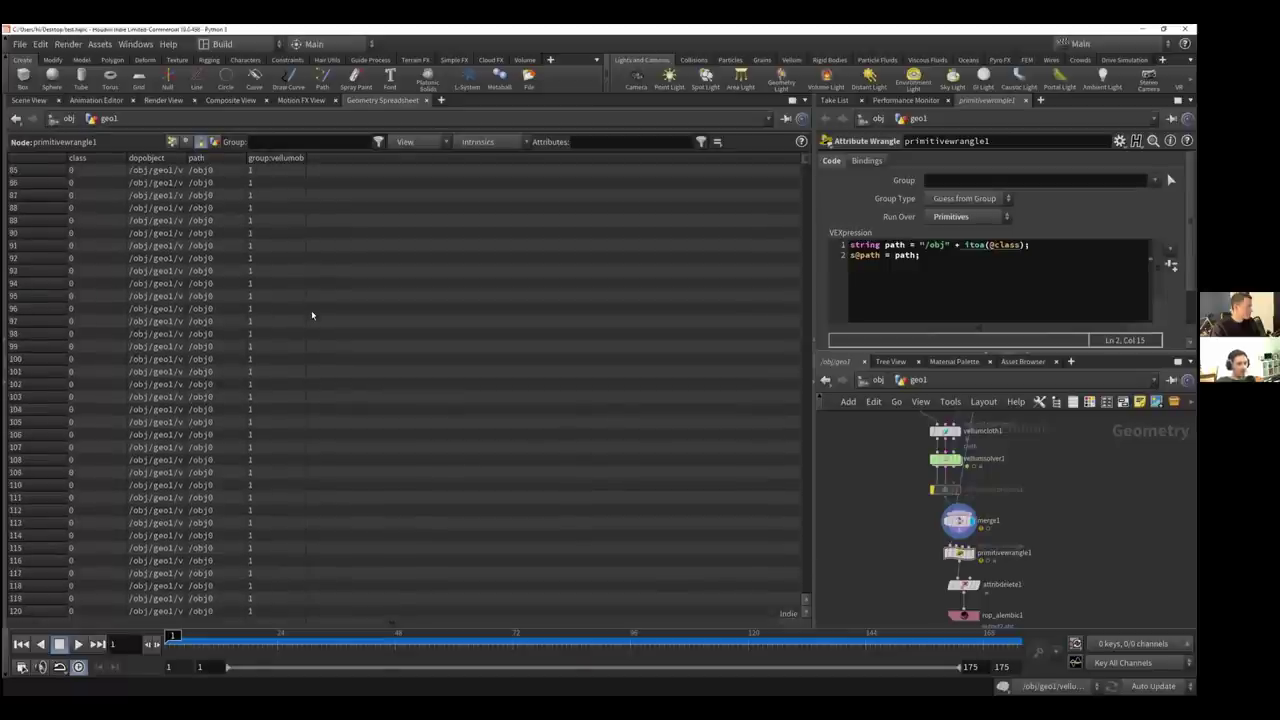
scroll(311, 315, "down", 1)
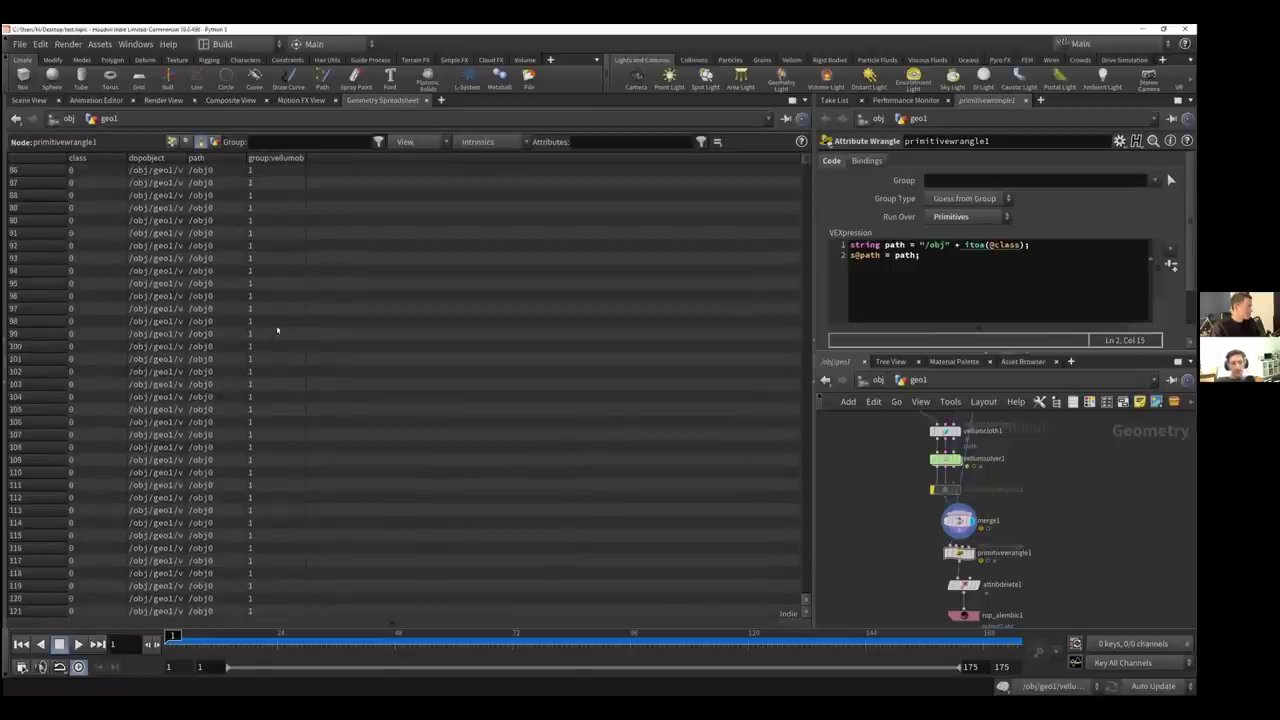
scroll(265, 343, "down", 1)
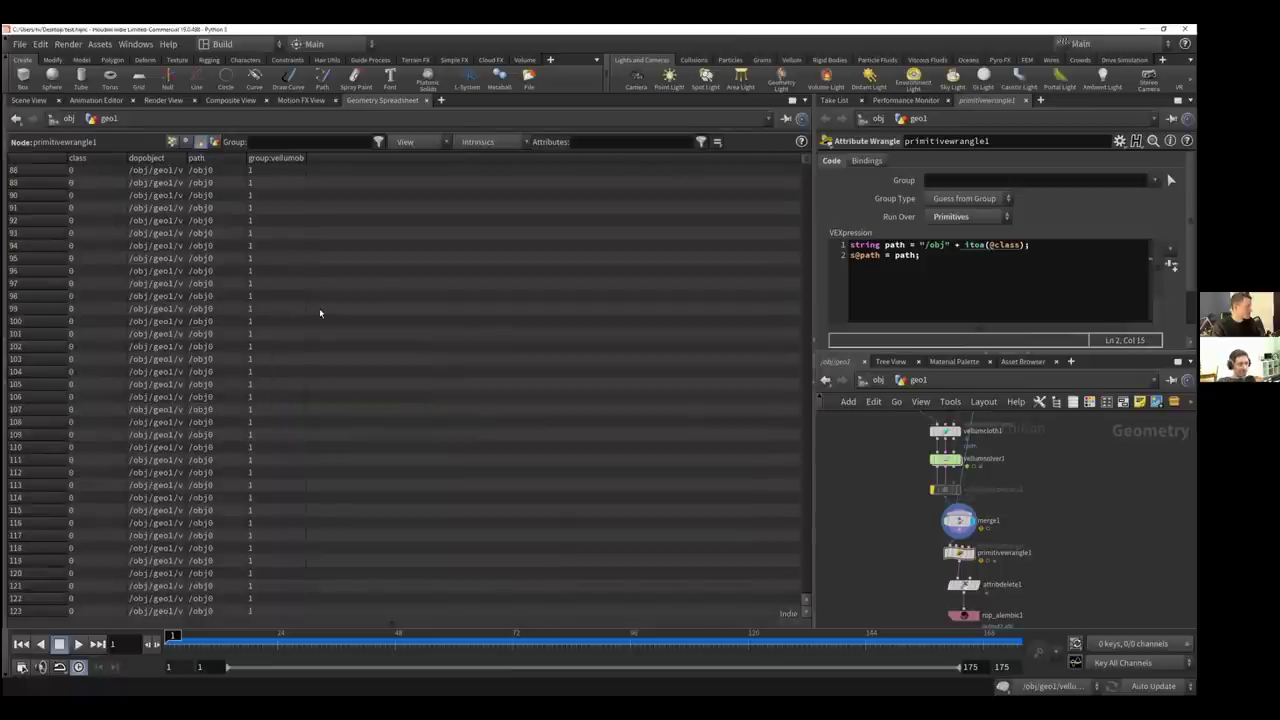
scroll(311, 305, "down", 1)
scroll(270, 310, "down", 1)
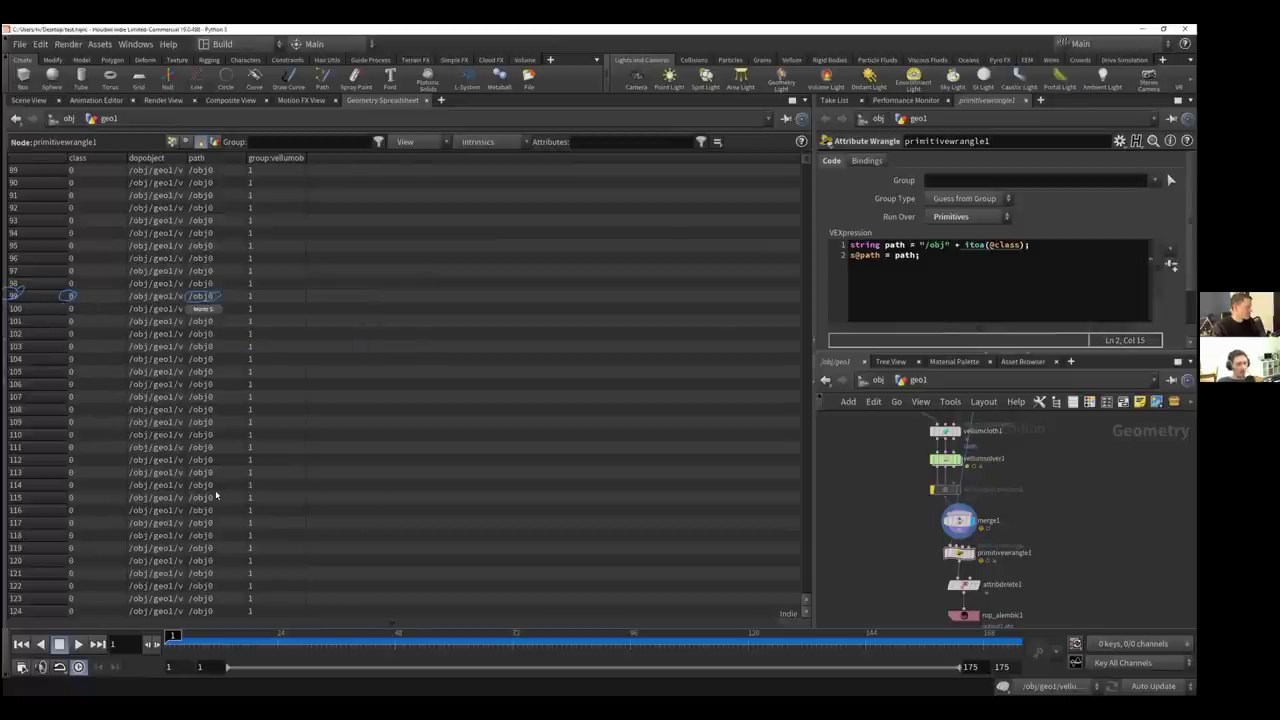
scroll(214, 497, "down", 8)
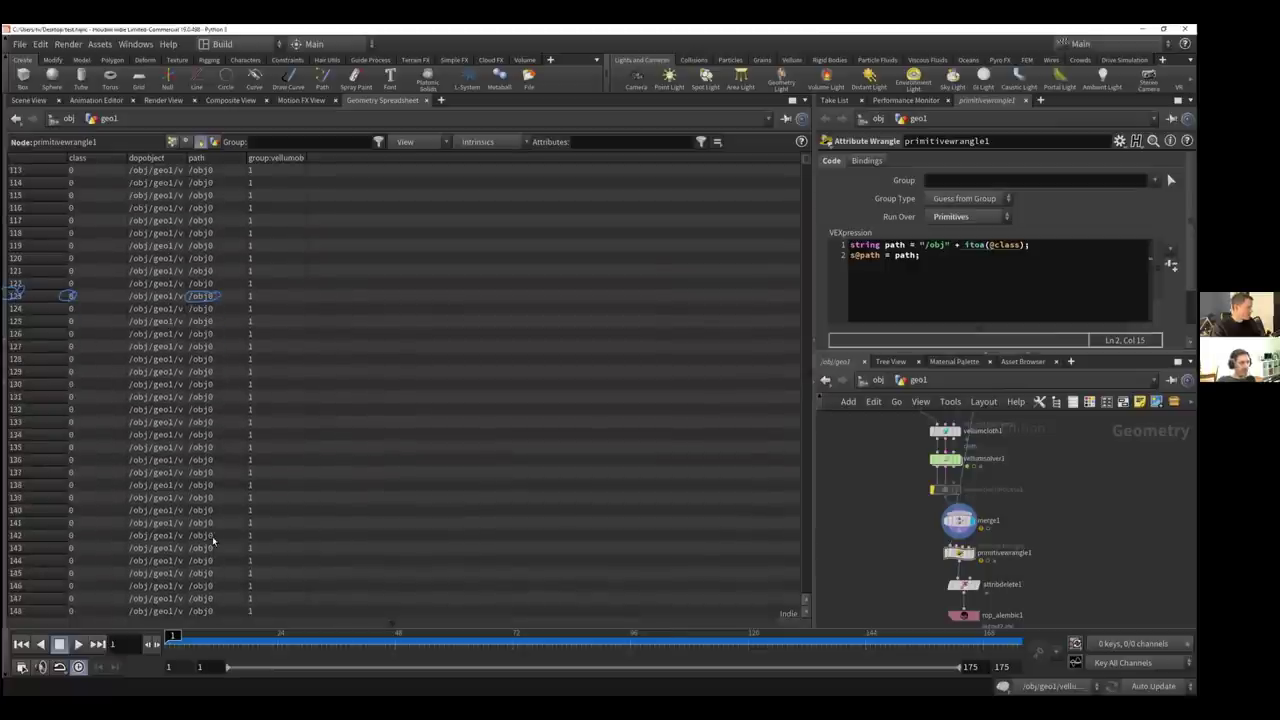
scroll(214, 541, "down", 16)
scroll(214, 532, "down", 13)
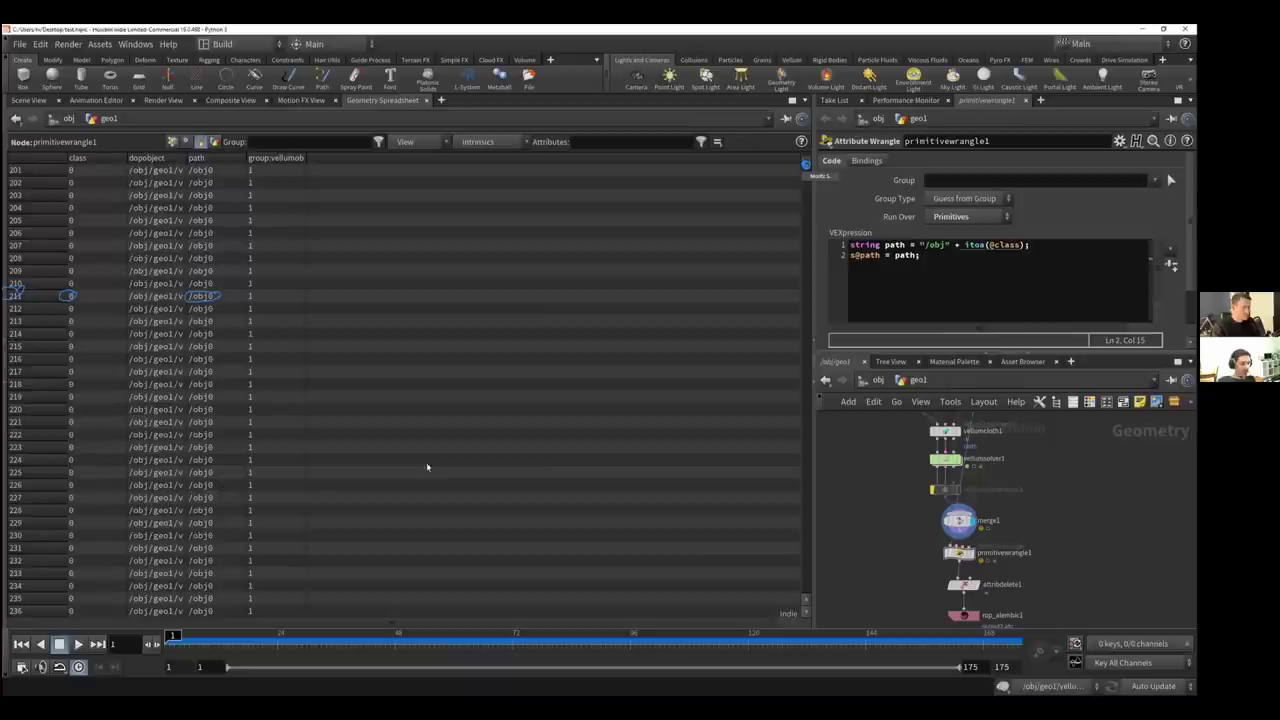
left_click_drag(806, 176, 854, 596)
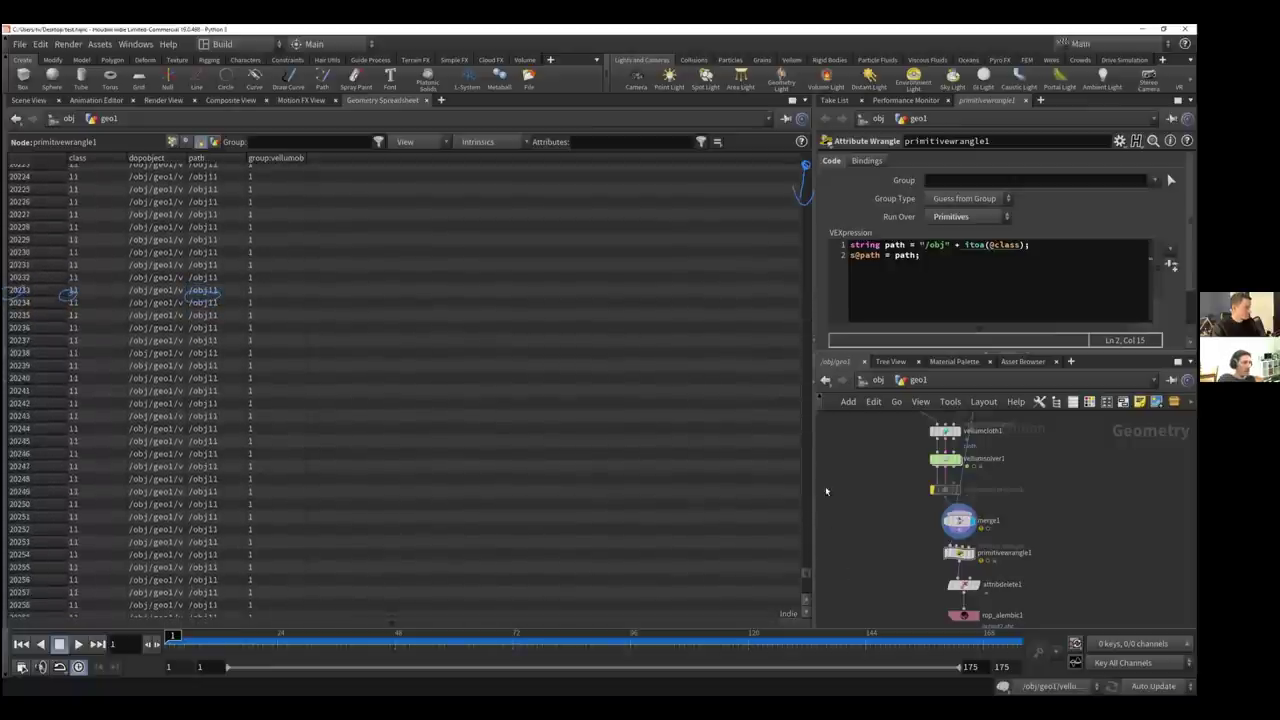
mouse_move(795, 183)
left_mouse_down()
mouse_move(792, 165)
mouse_move(698, 211)
mouse_move(362, 199)
mouse_move(157, 170)
mouse_move(150, 145)
left_mouse_up()
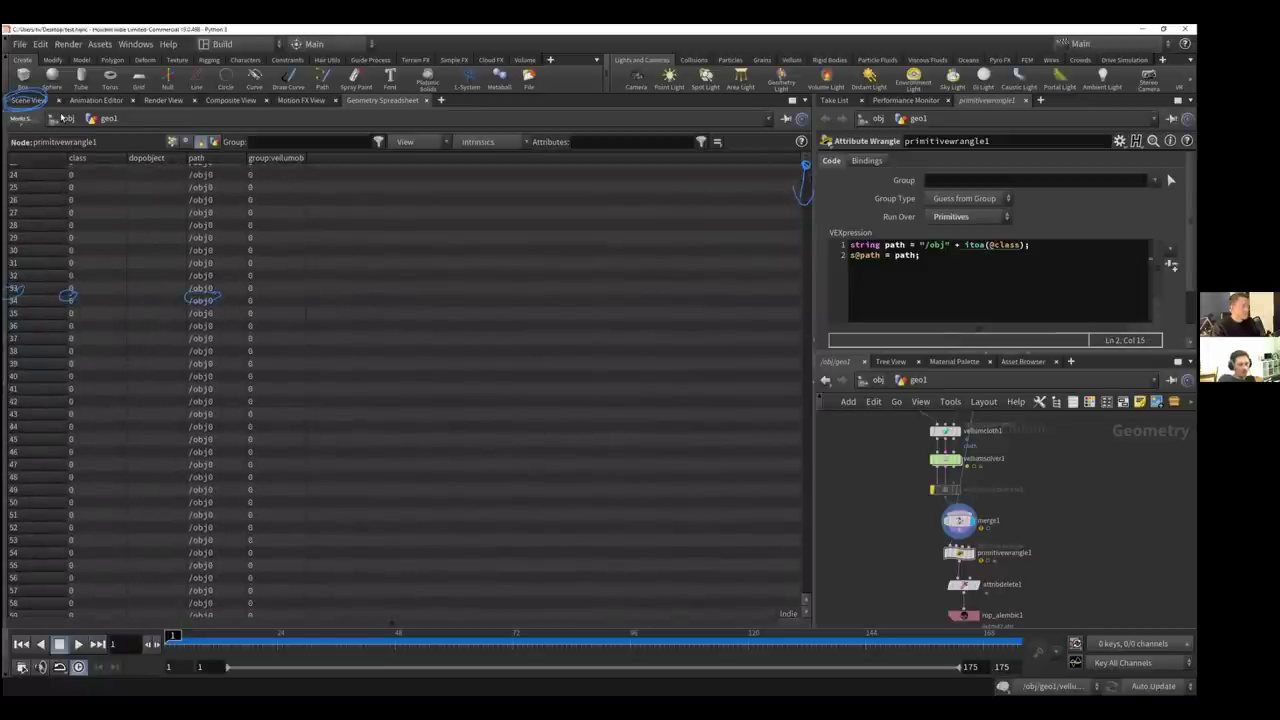
key("alt+1")
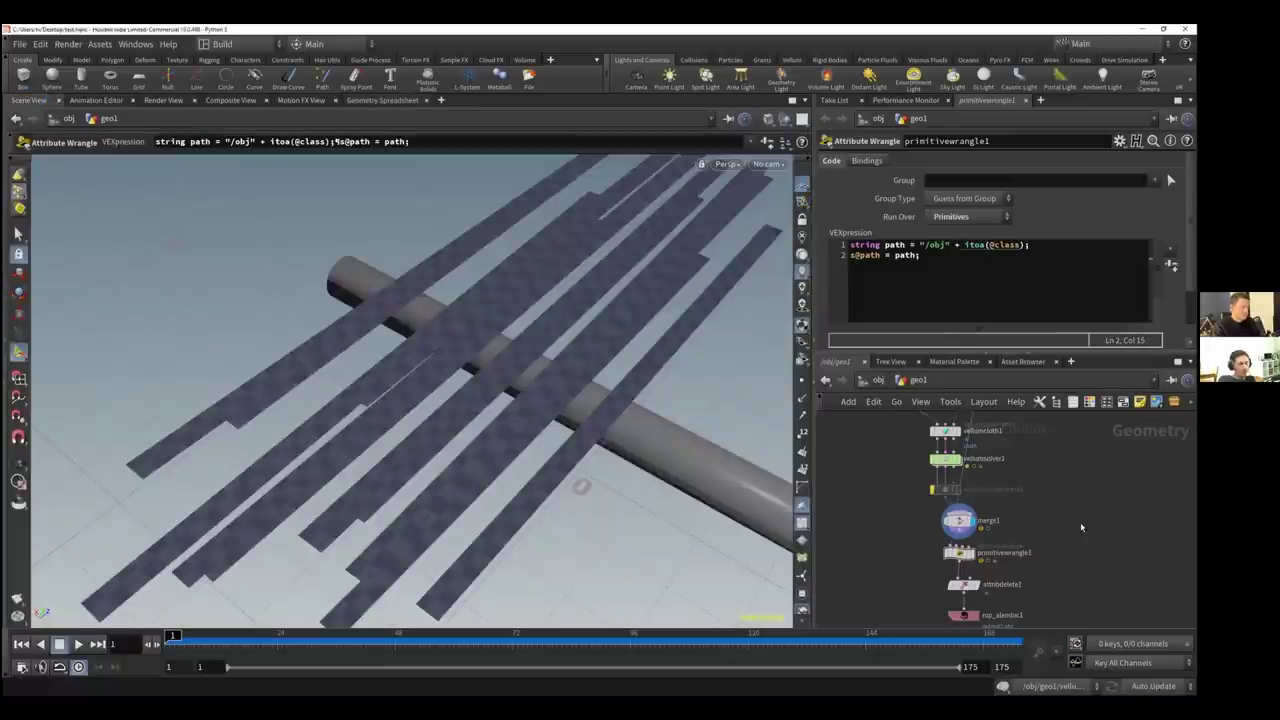
Set the Primitive Attributes of attribdelete1 to * ^path so the path attribute is kept, and check its node info
middle_click_drag(1082, 523, 1069, 491)
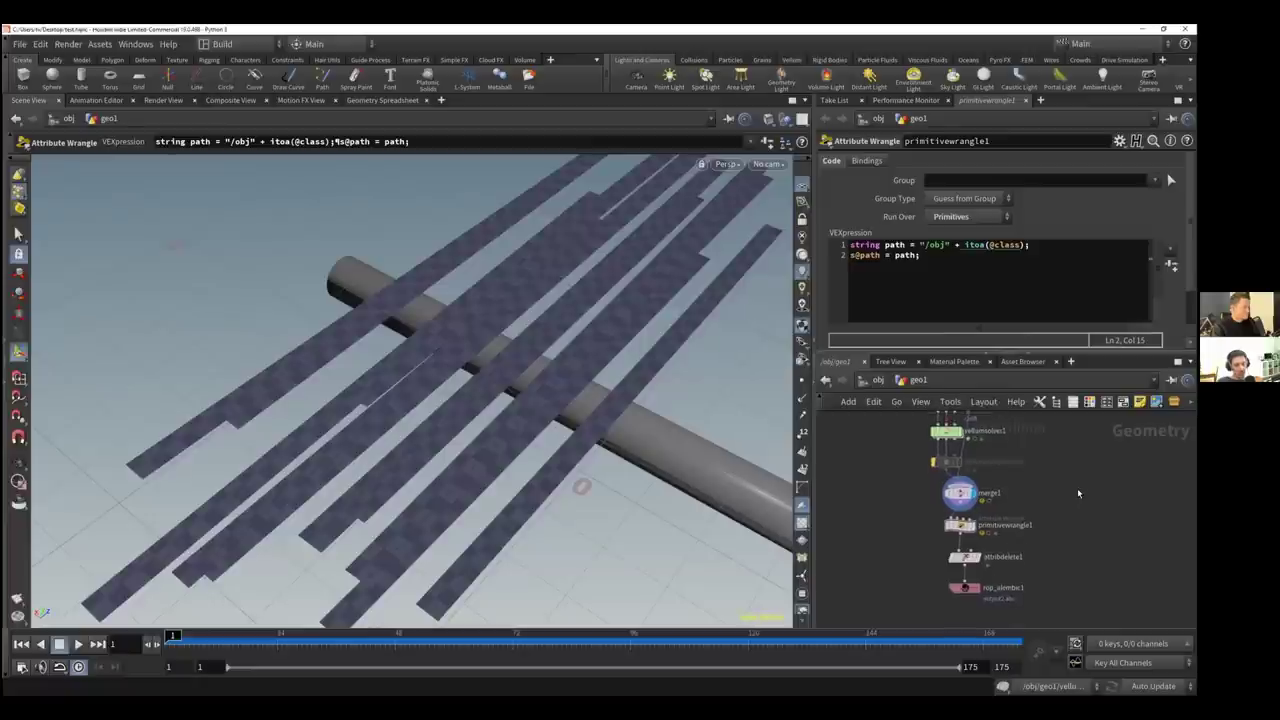
left_click(964, 558)
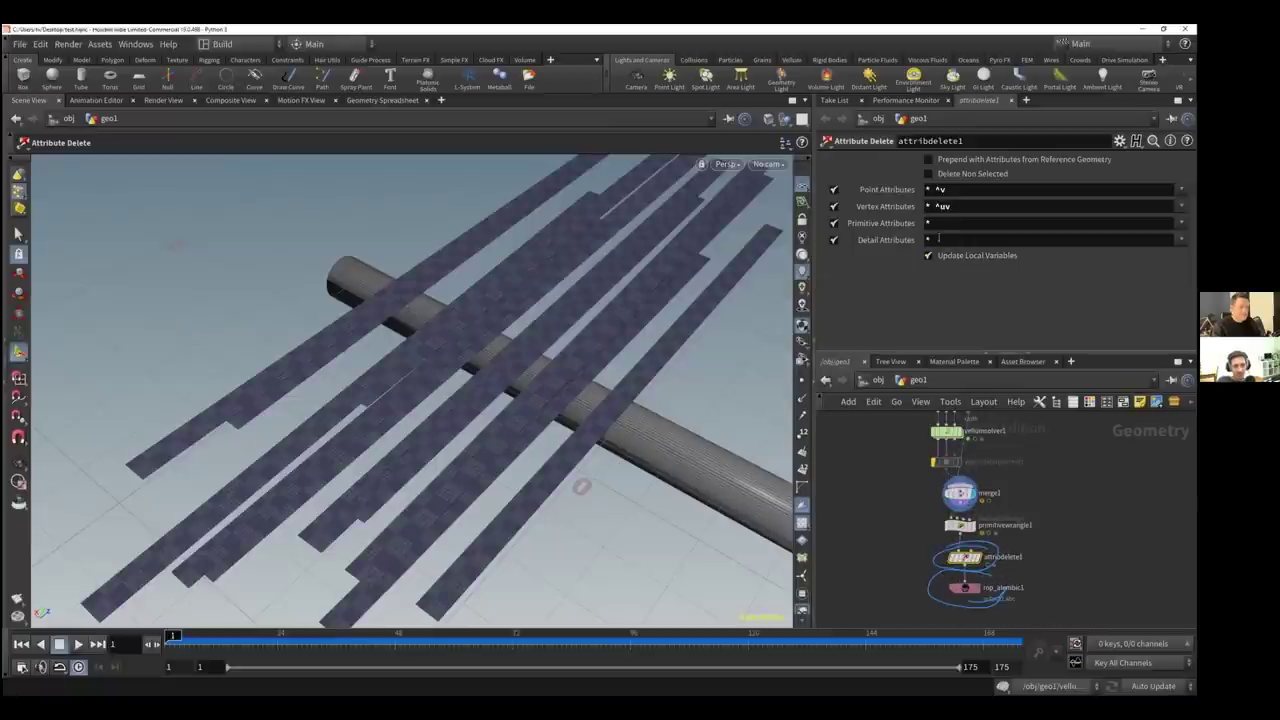
left_click(942, 222)
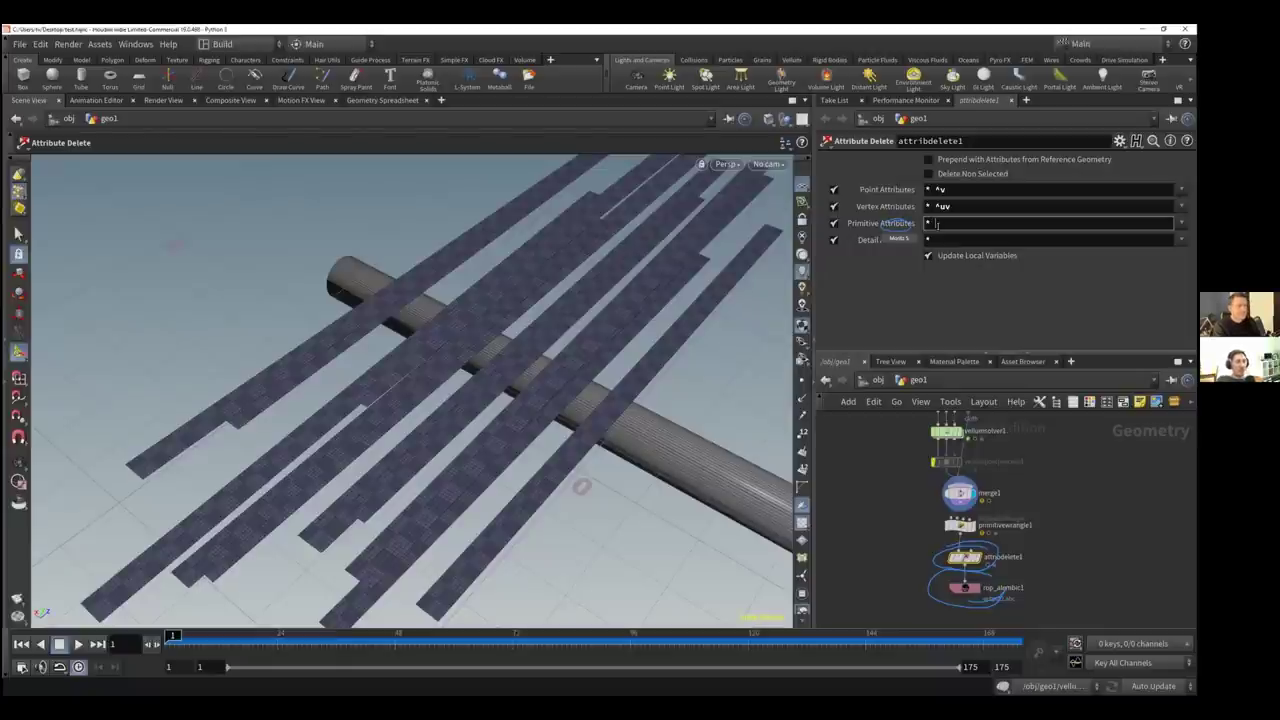
type("^")
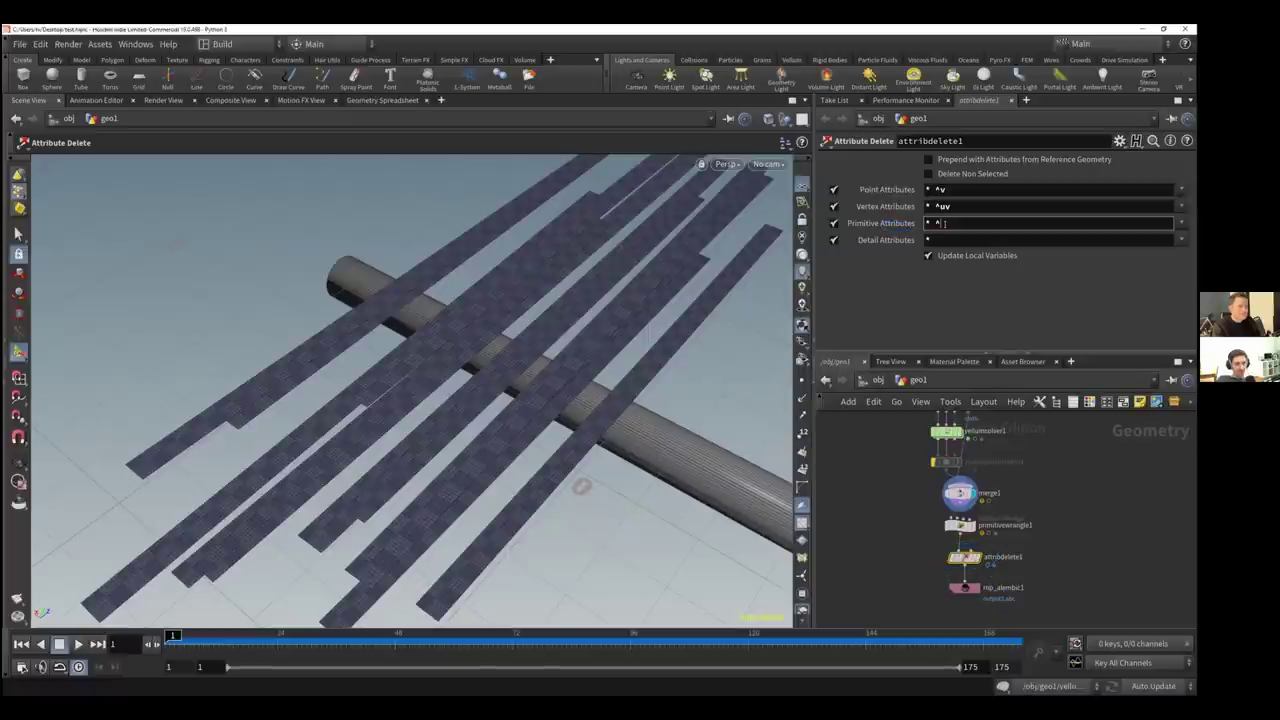
type("path")
key("BackSpace")
key("BackSpace")
type("h")
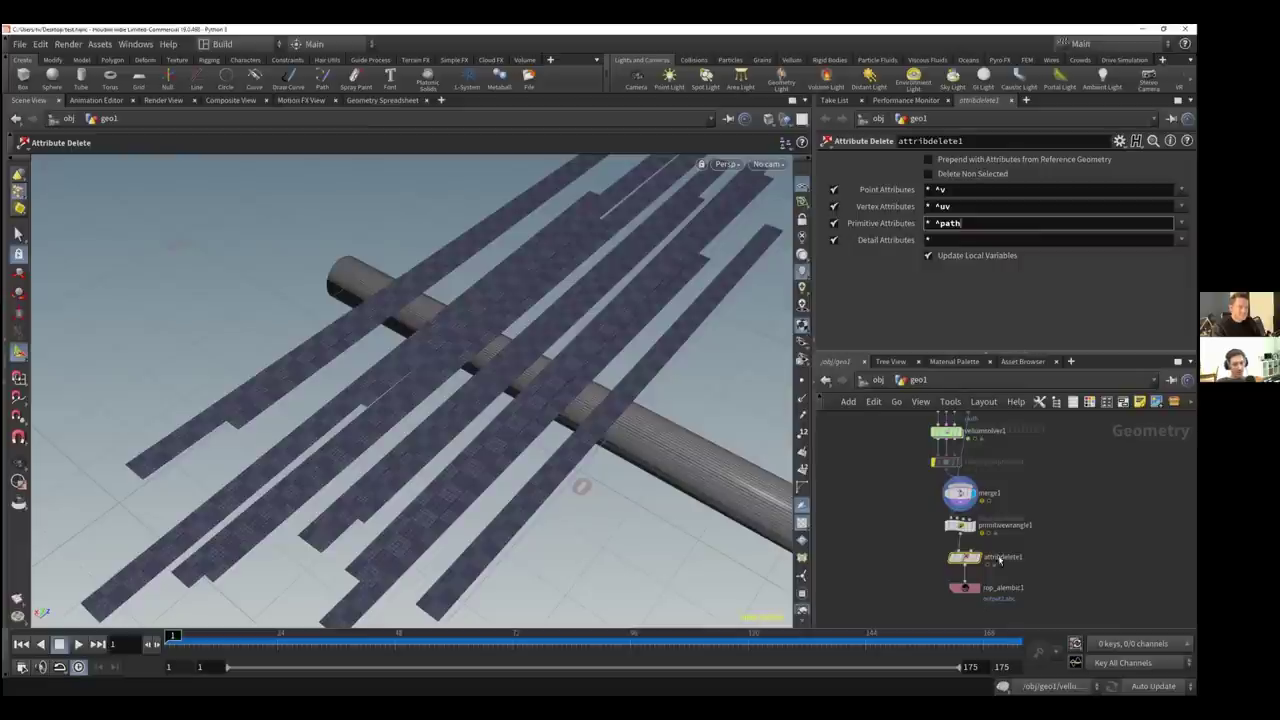
left_click(1100, 528)
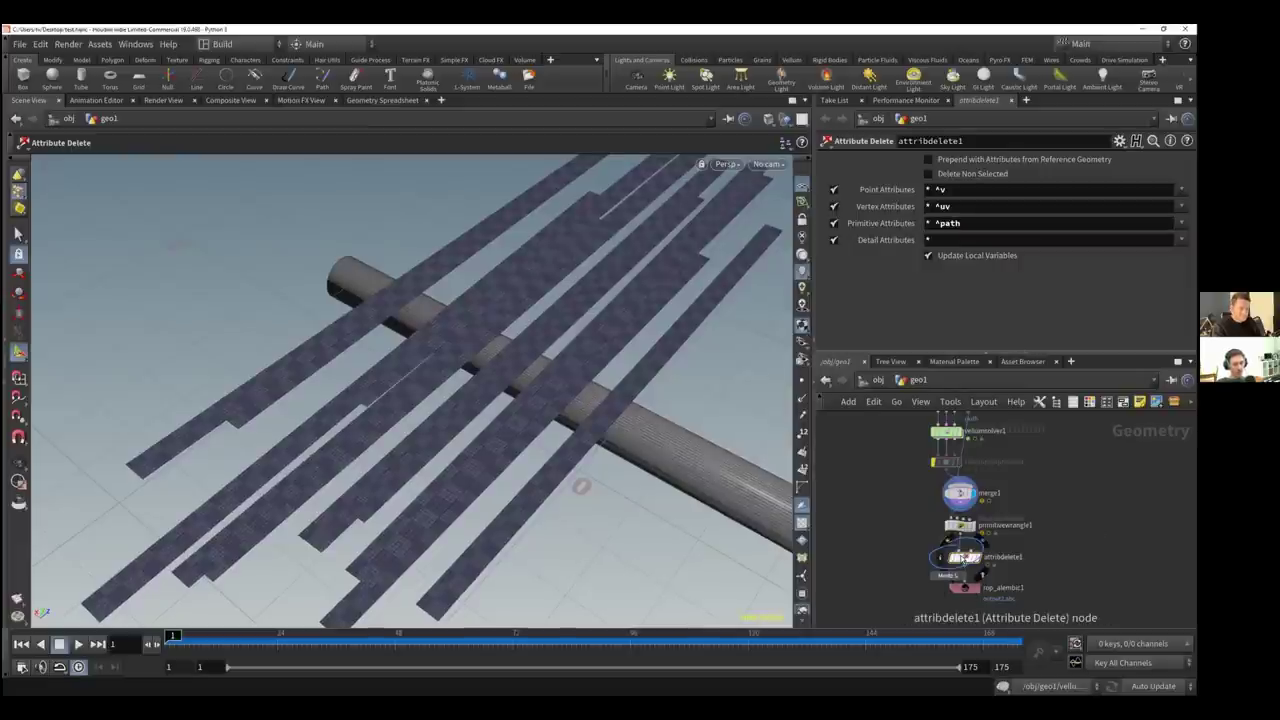
middle_click(963, 557)
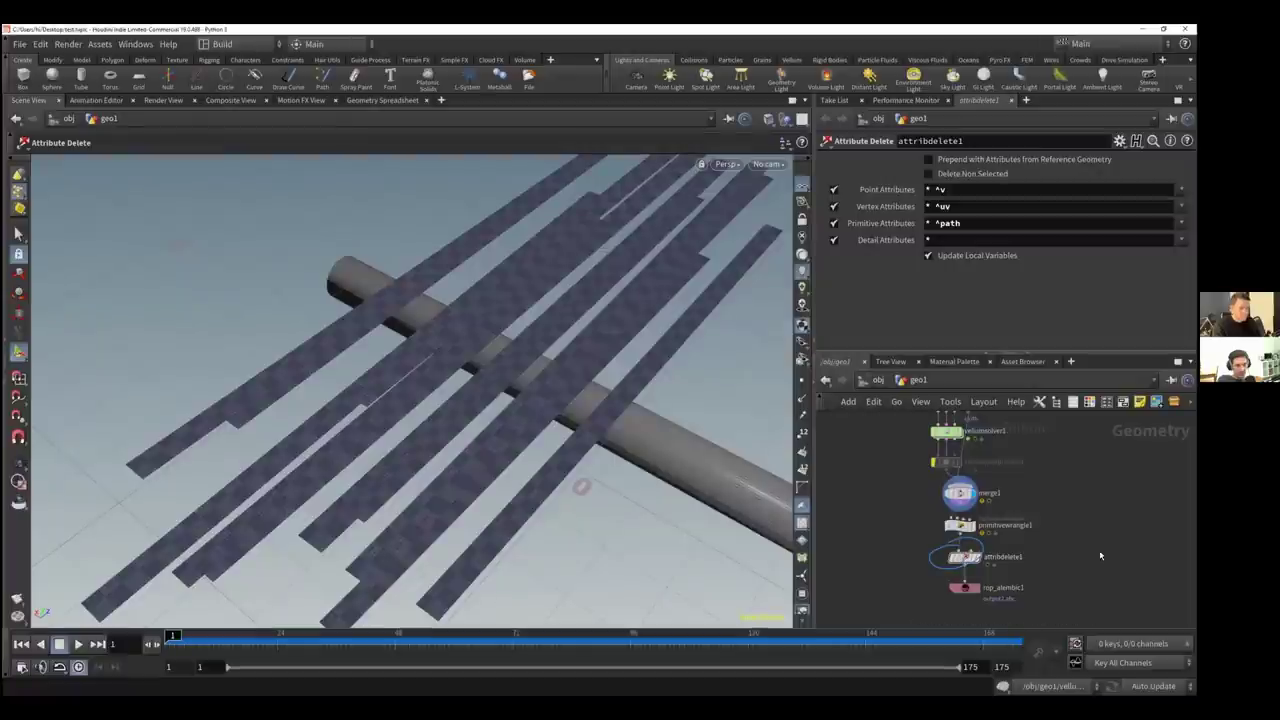
Check the hierarchy path attribute of rop_alembic1 and save the Alembic $HIP/output2.abc to disk for frames 1 to 175
left_click(966, 587)
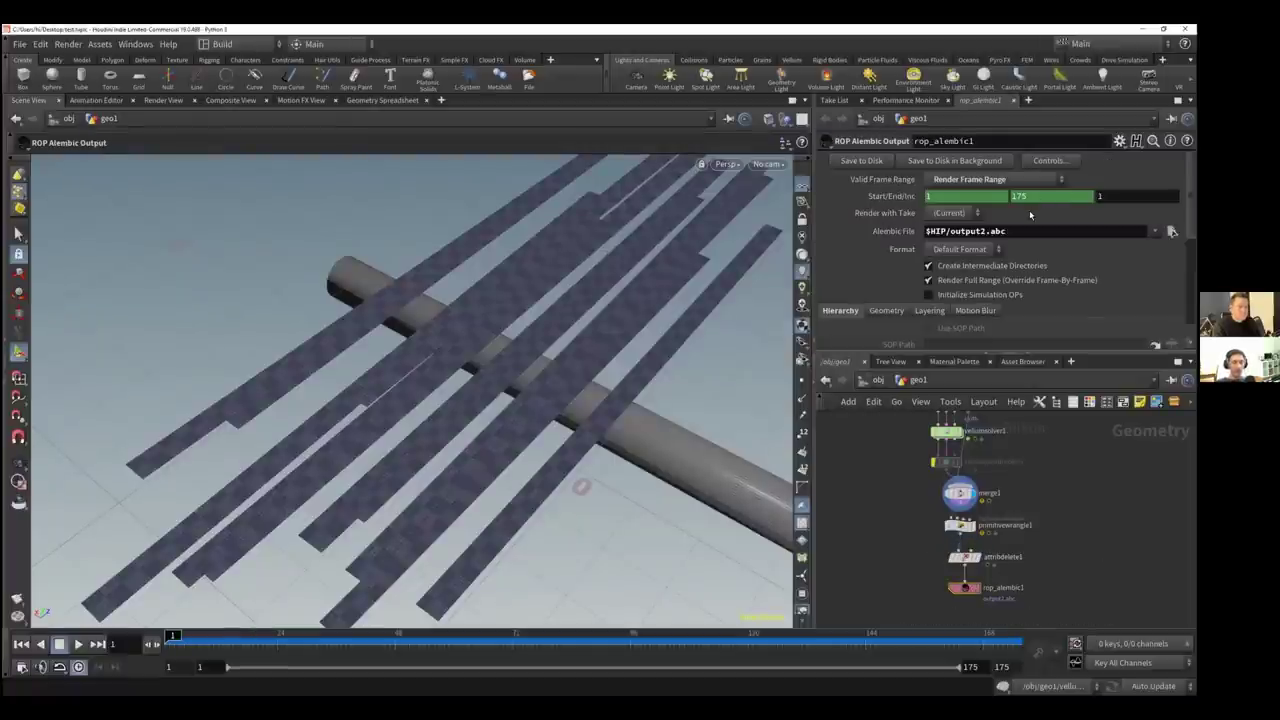
scroll(1029, 212, "down", 1)
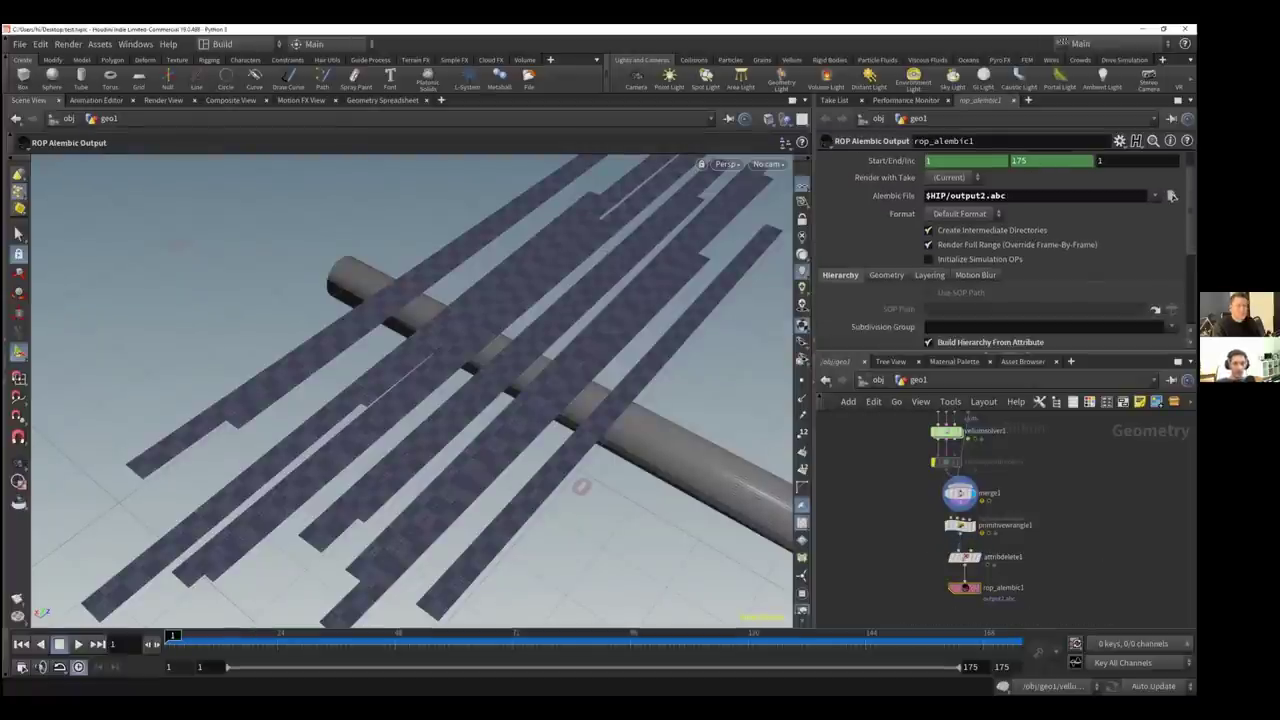
scroll(1000, 250, "down", 3)
scroll(868, 272, "down", 1)
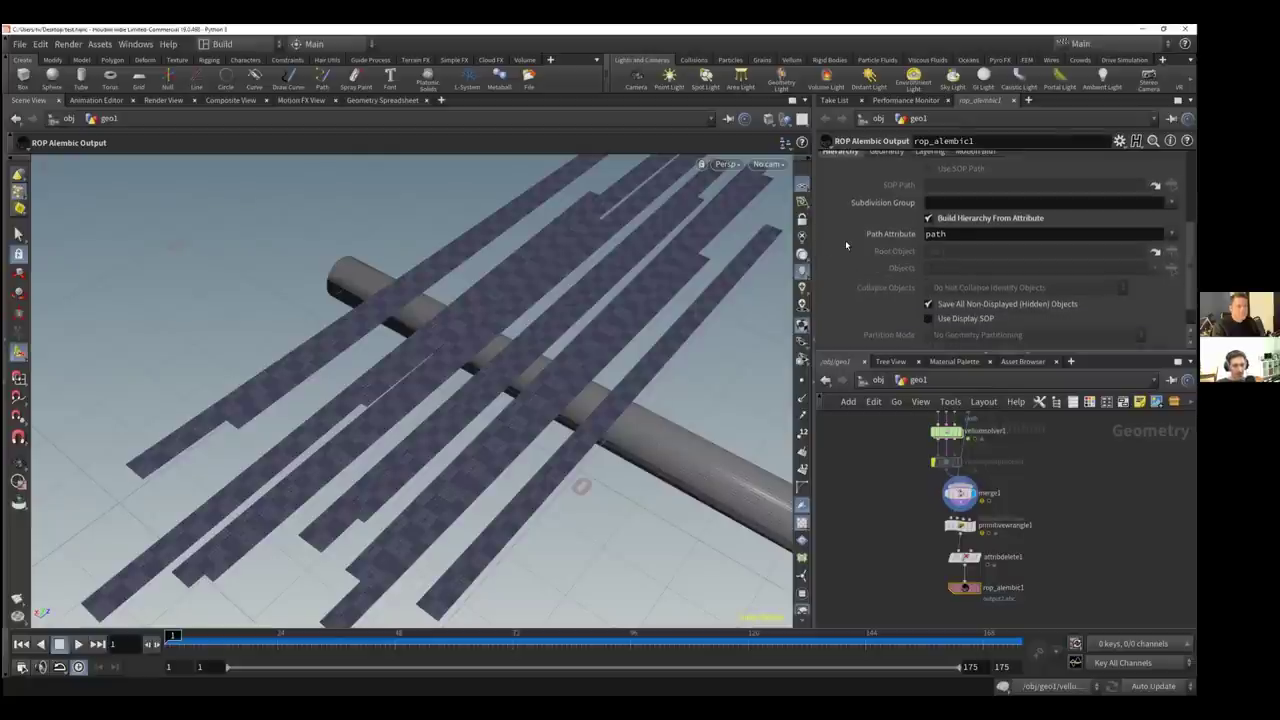
scroll(860, 255, "down", 1)
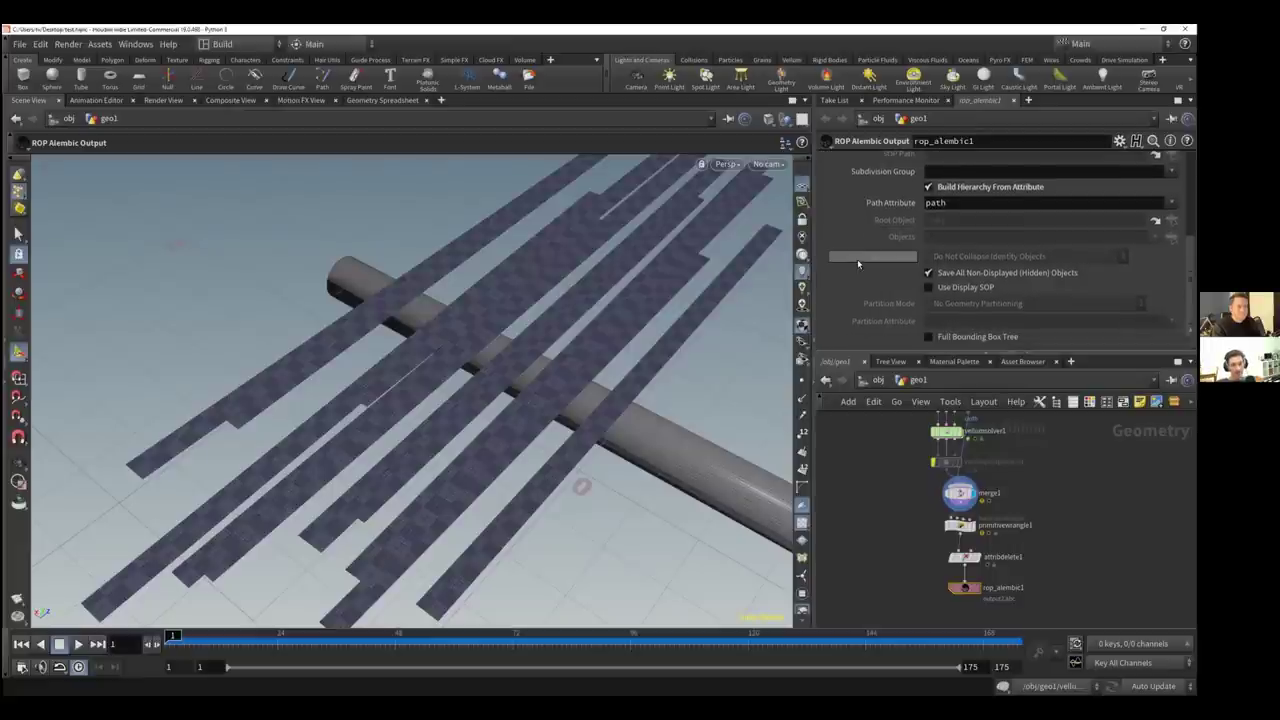
scroll(869, 228, "up", 5)
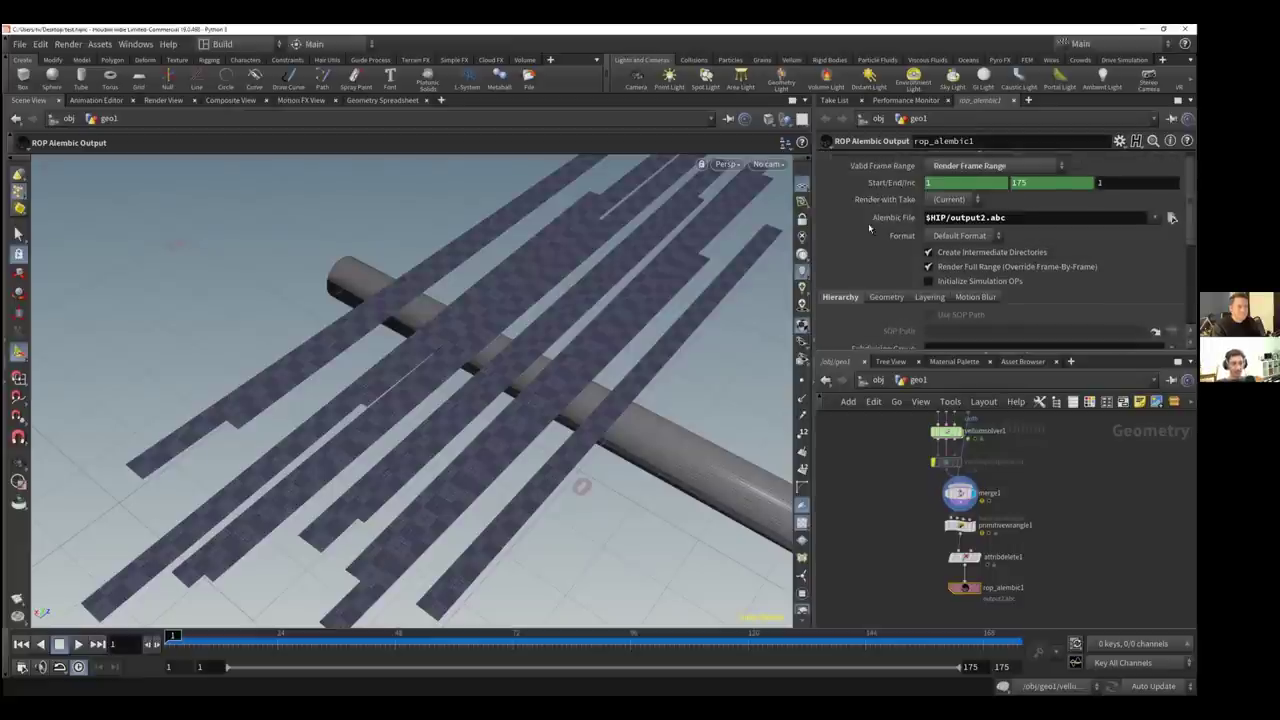
scroll(869, 228, "up", 1)
left_click(862, 162)
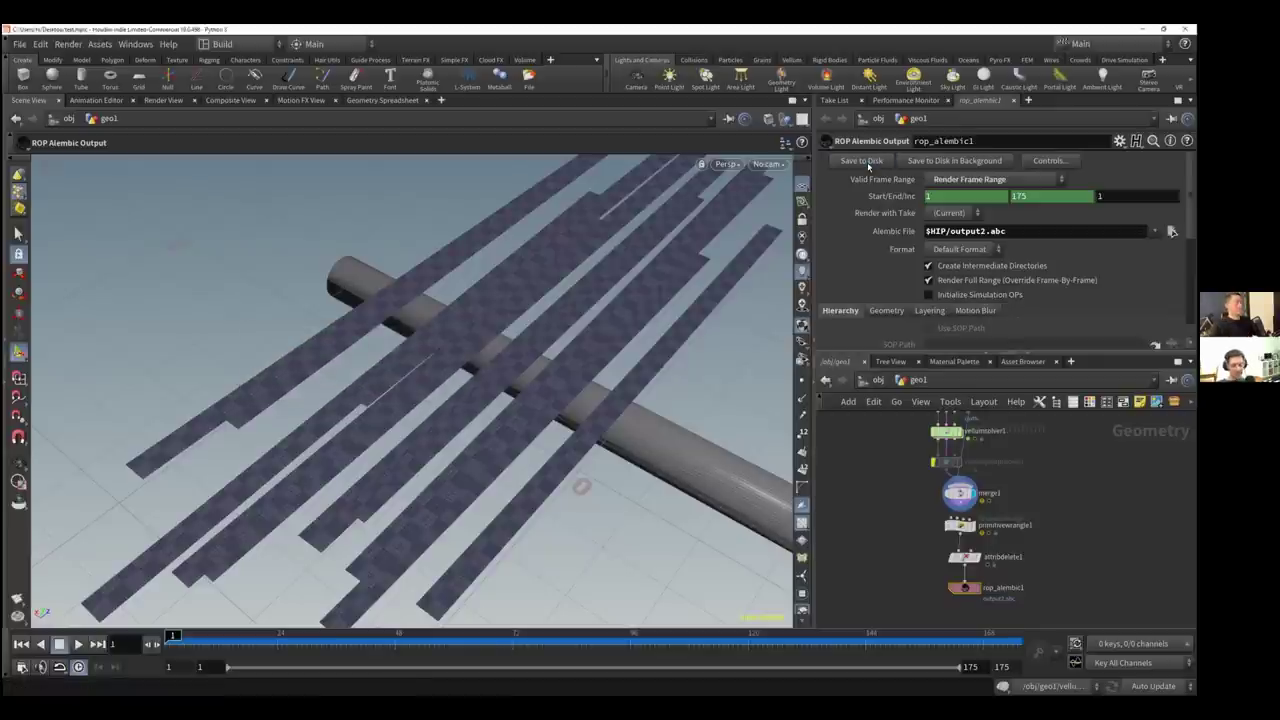
left_click(1186, 28)
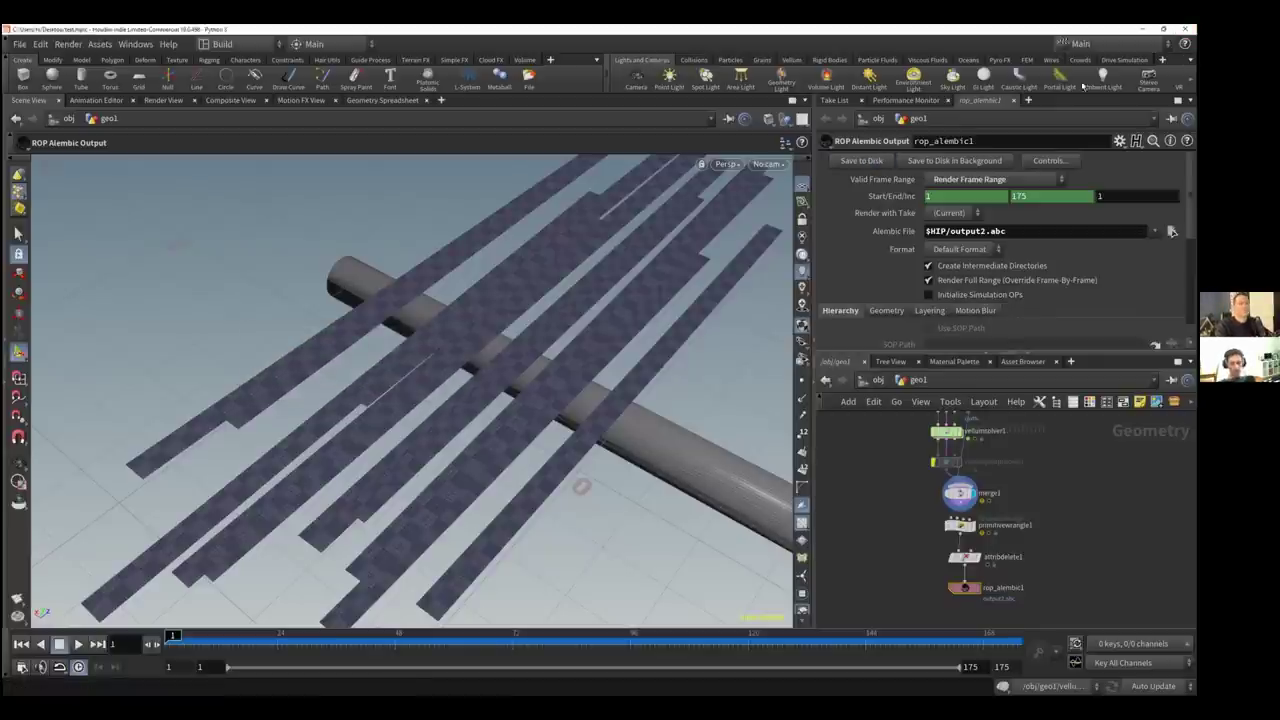
Switch to Cinema 4D and delete all objects from the open scene
key("alt+Tab")
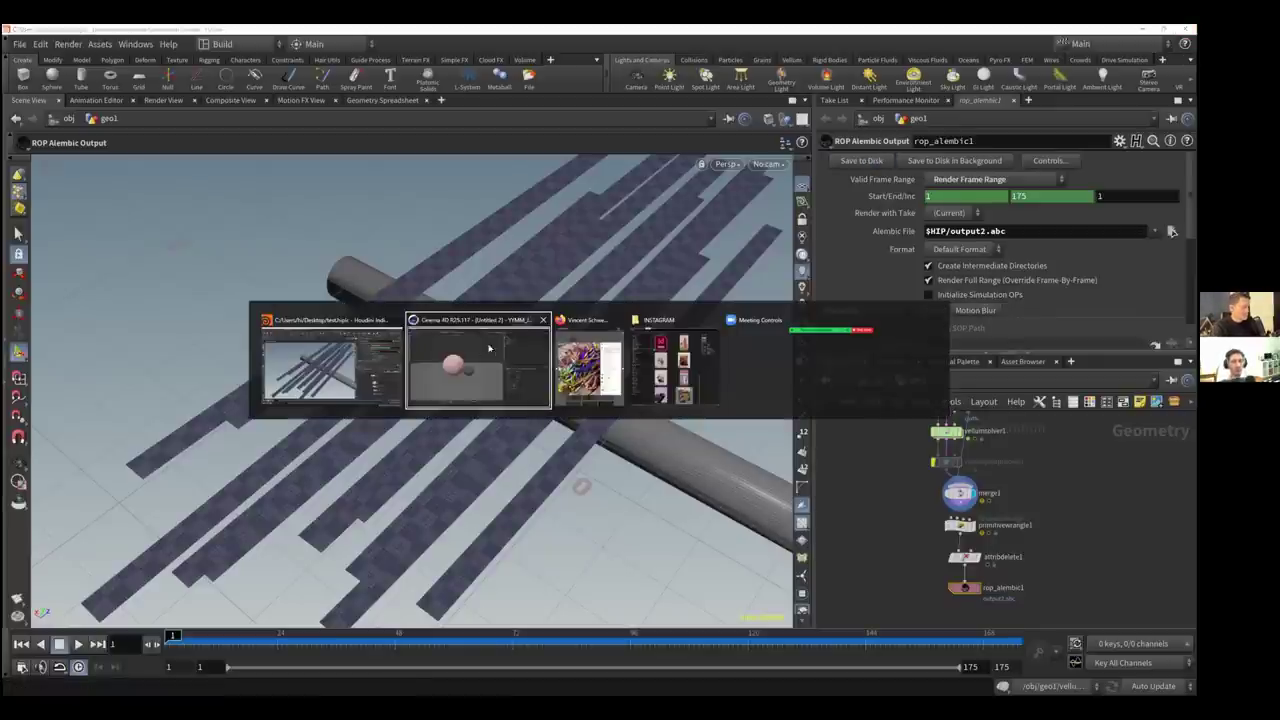
left_click(495, 351)
key("ctrl+a")
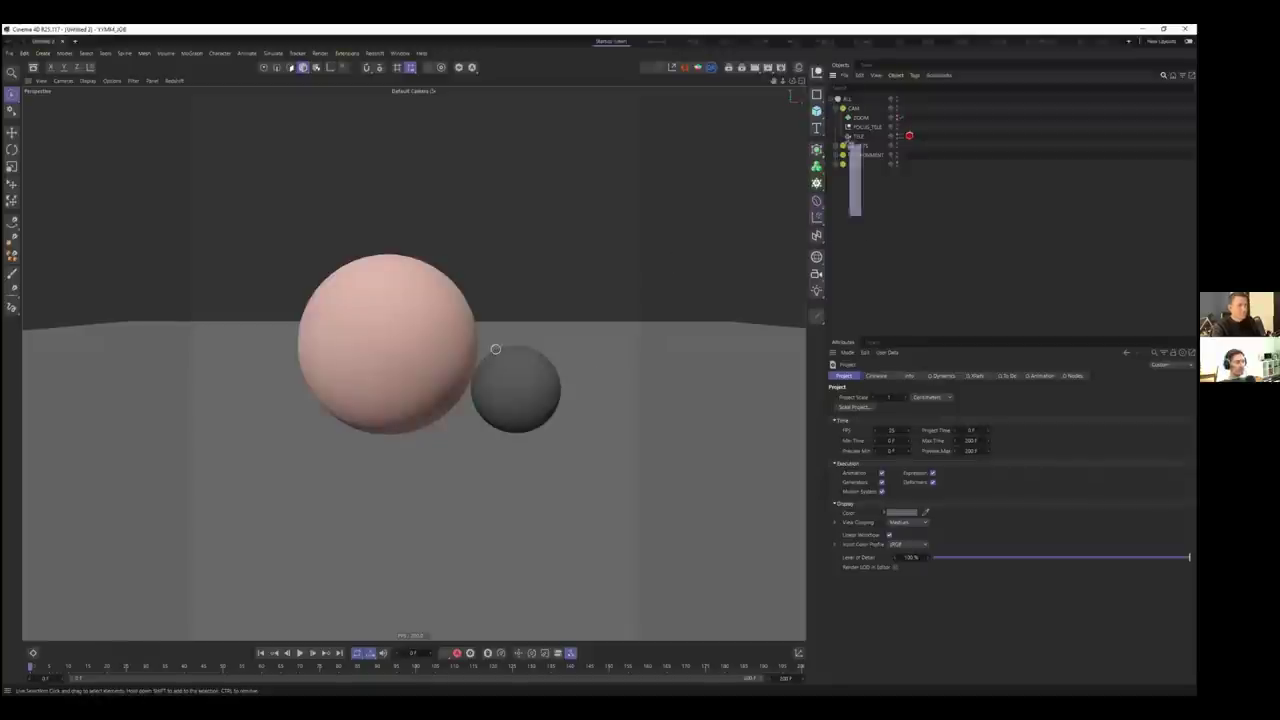
key("Delete")
Import the Alembic file output2.abc from the Desktop and view the separate strips and the tube
key("ctrl+o")
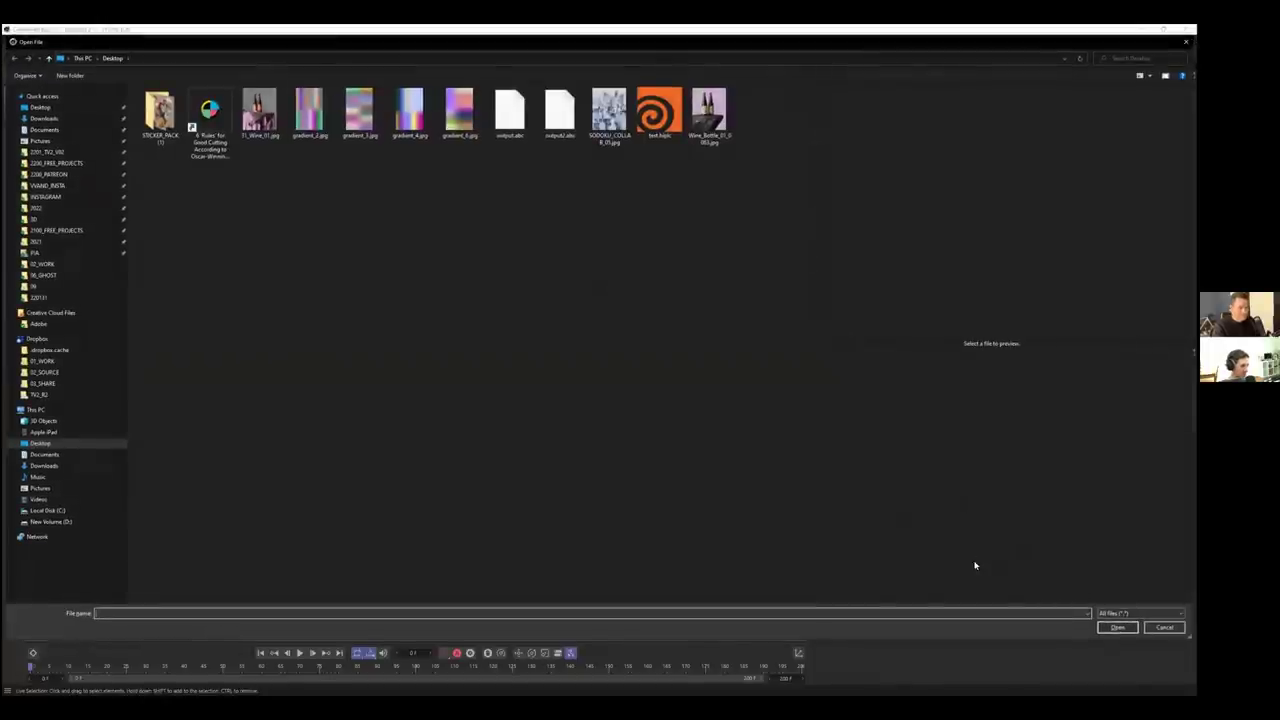
double_click(560, 112)
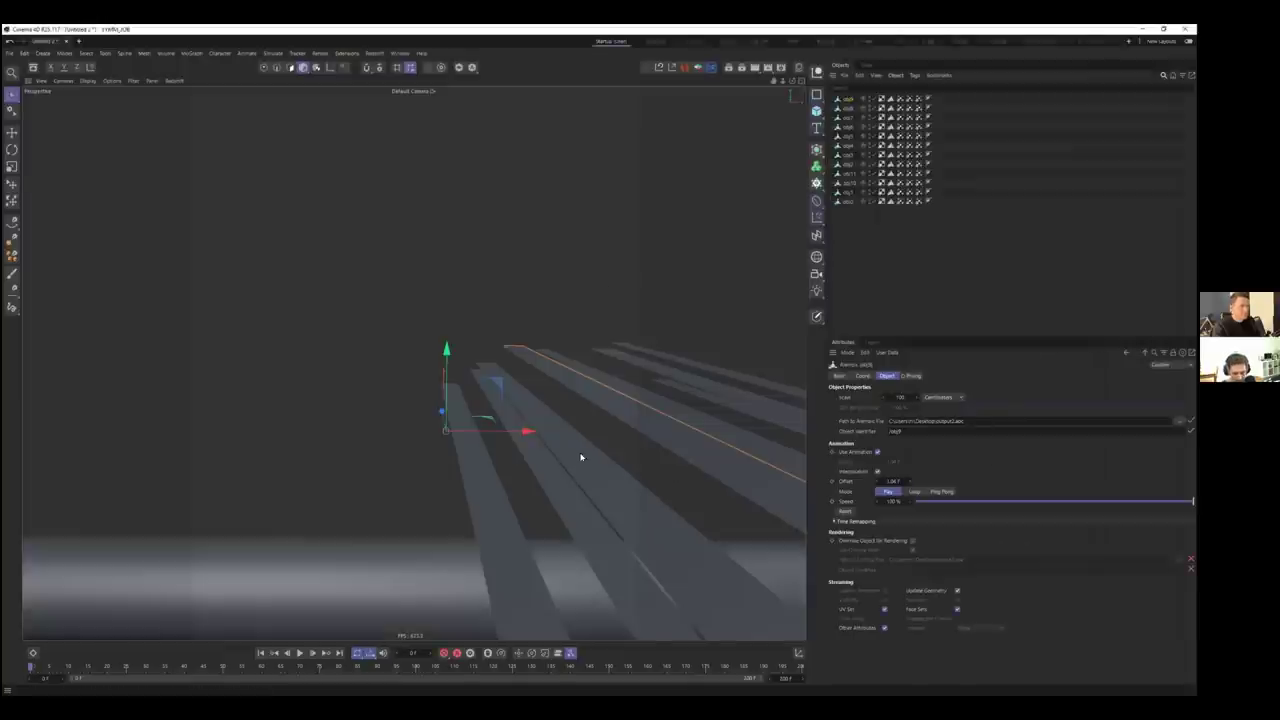
left_click_drag(594, 444, 545, 453, "alt")
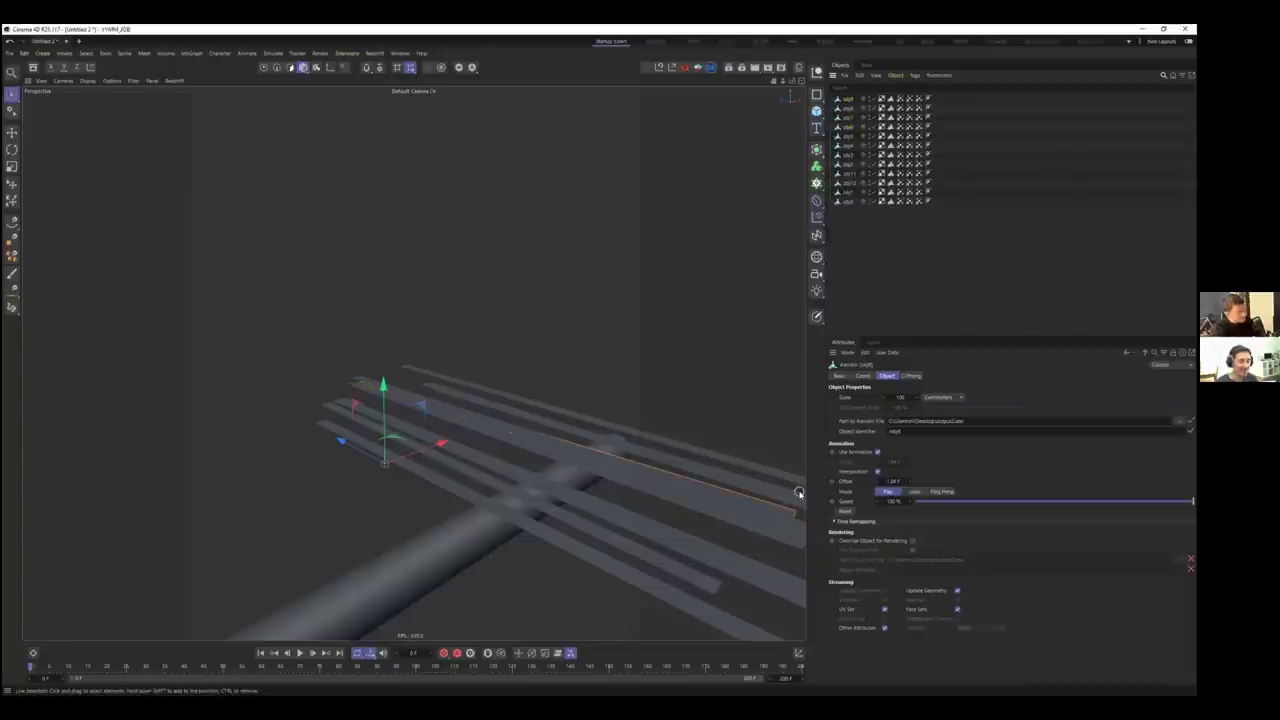
Switch to Houdini and review the path code in primitivewrangle1 and the class attribute settings of connectivity1
key("alt+Tab")
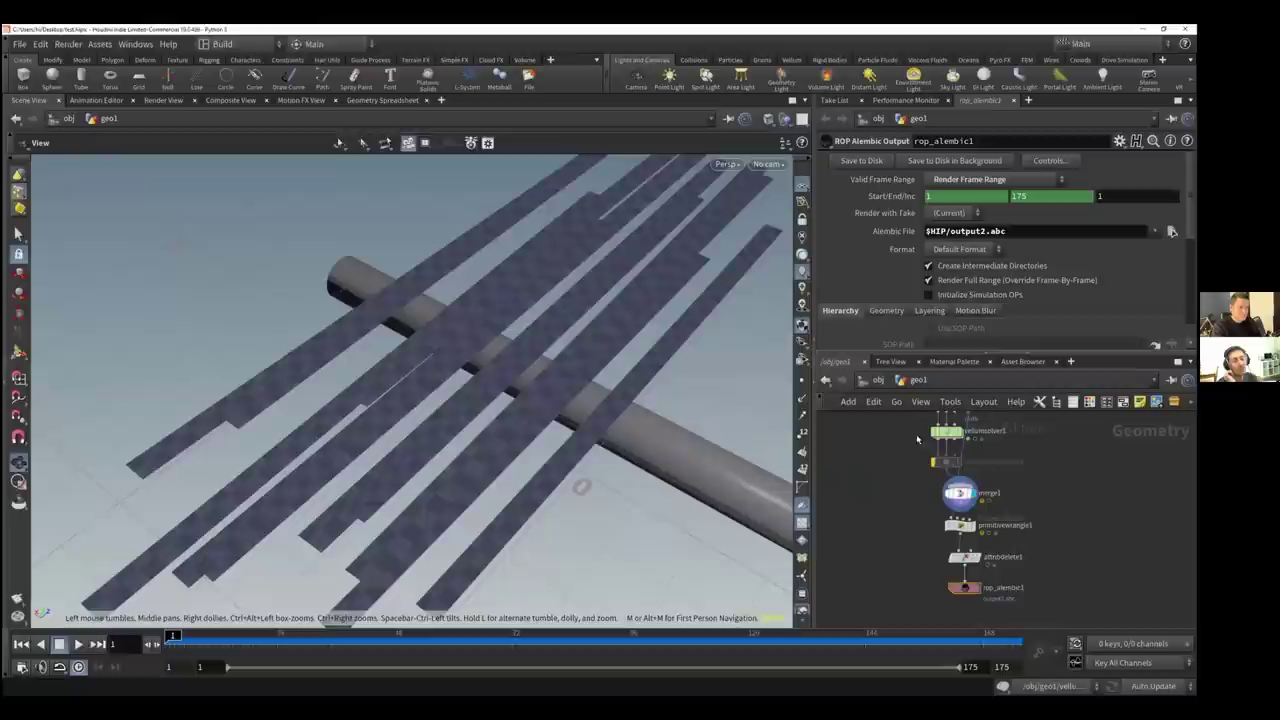
left_click(960, 525)
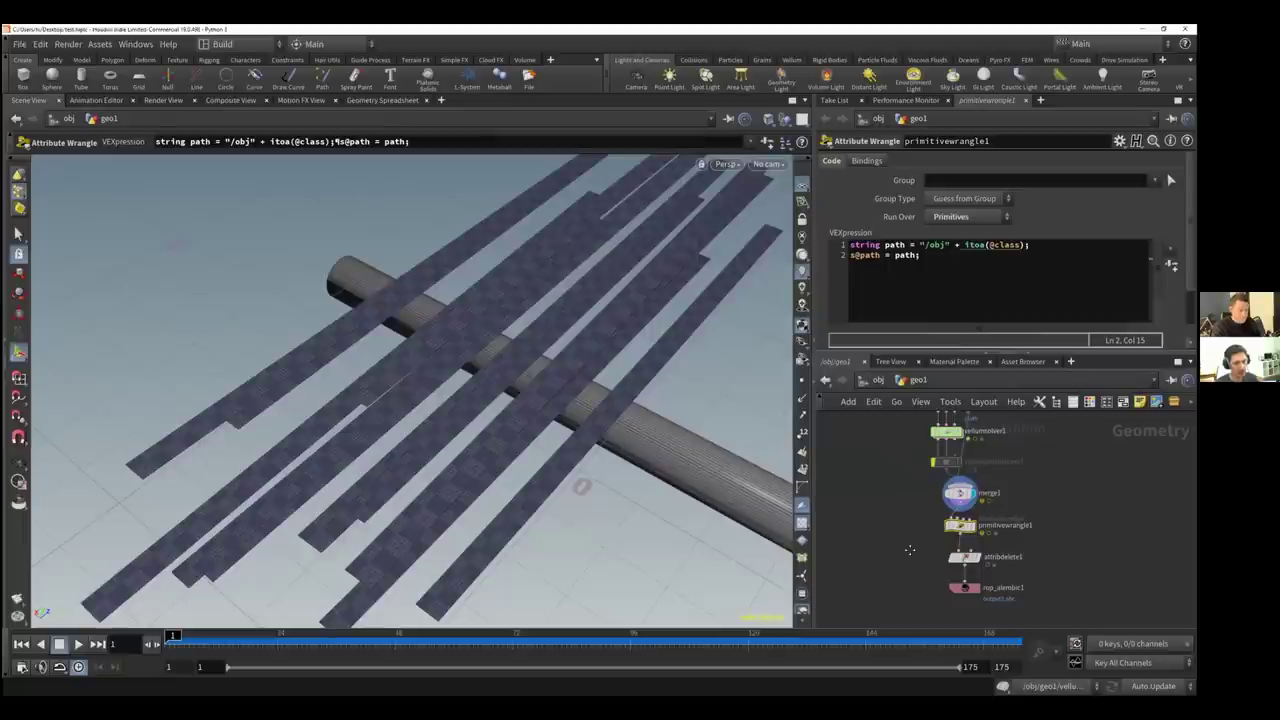
middle_click_drag(912, 448, 920, 542)
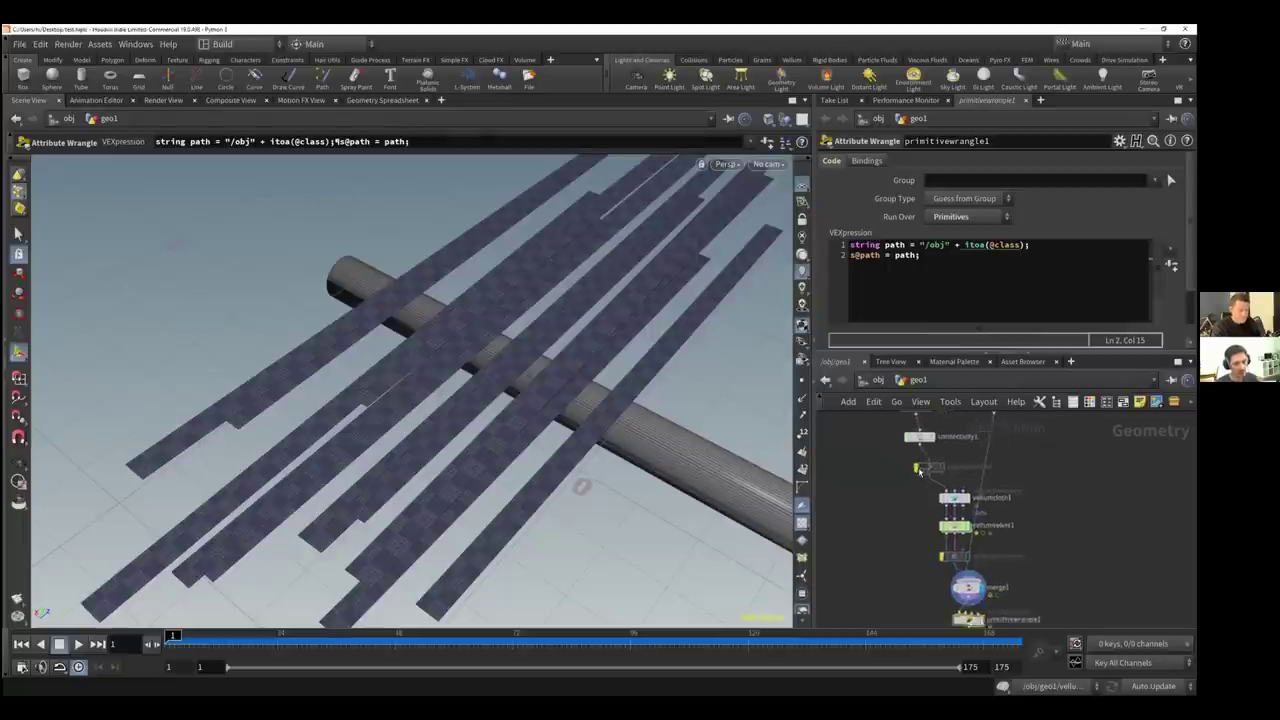
scroll(920, 470, "up", 1)
left_click(918, 466)
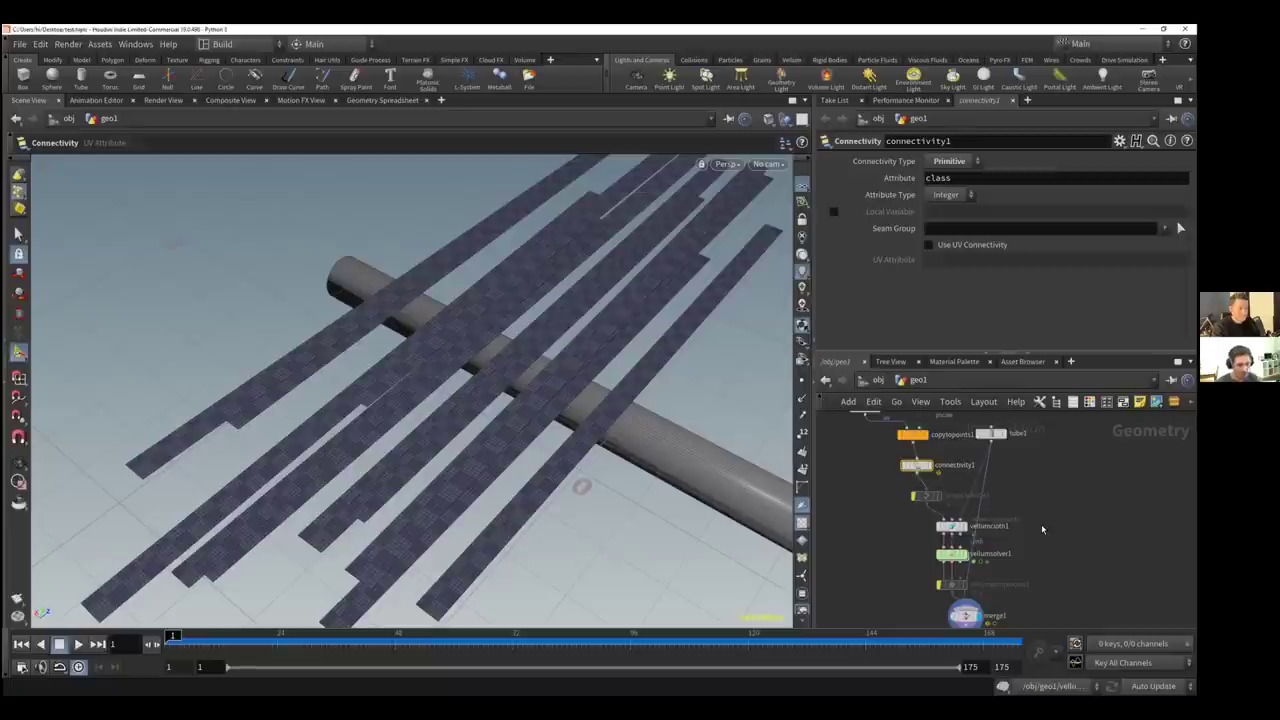
middle_click_drag(1028, 542, 1023, 482)
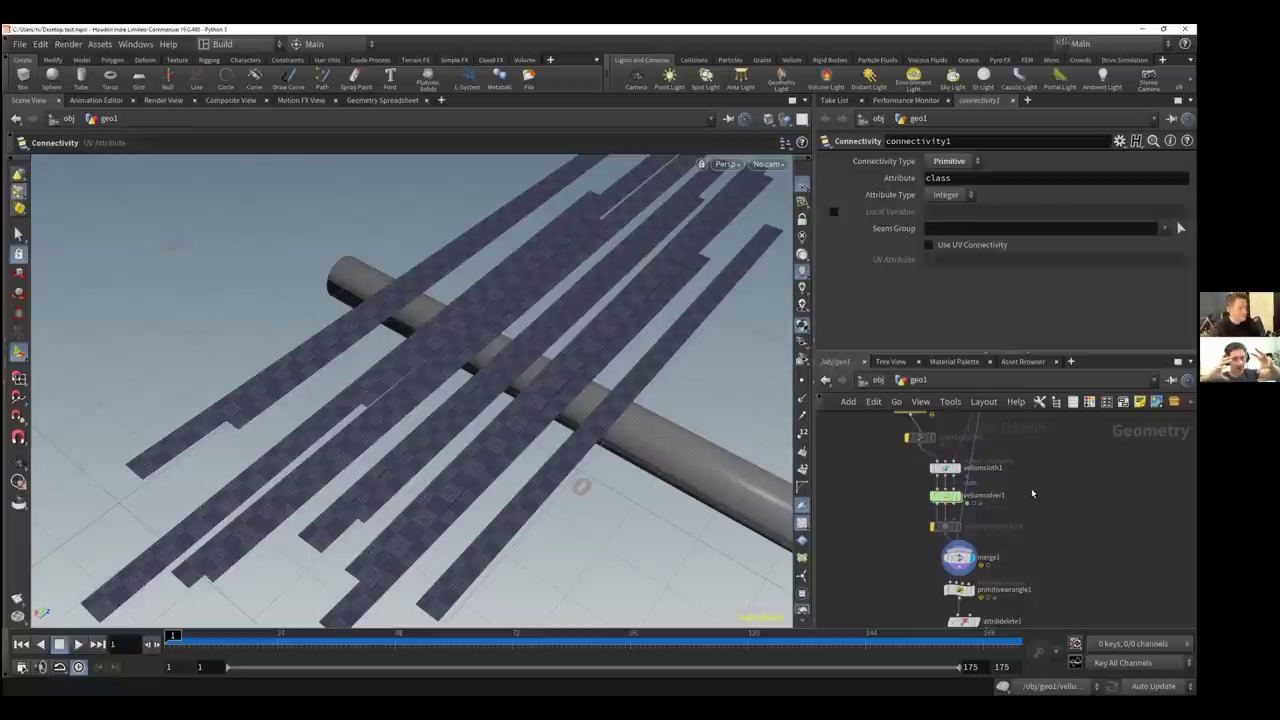
Switch to Cinema 4D, import the single-object Alembic output.abc with default settings, and move it up above the separate strips
key("alt+Tab")
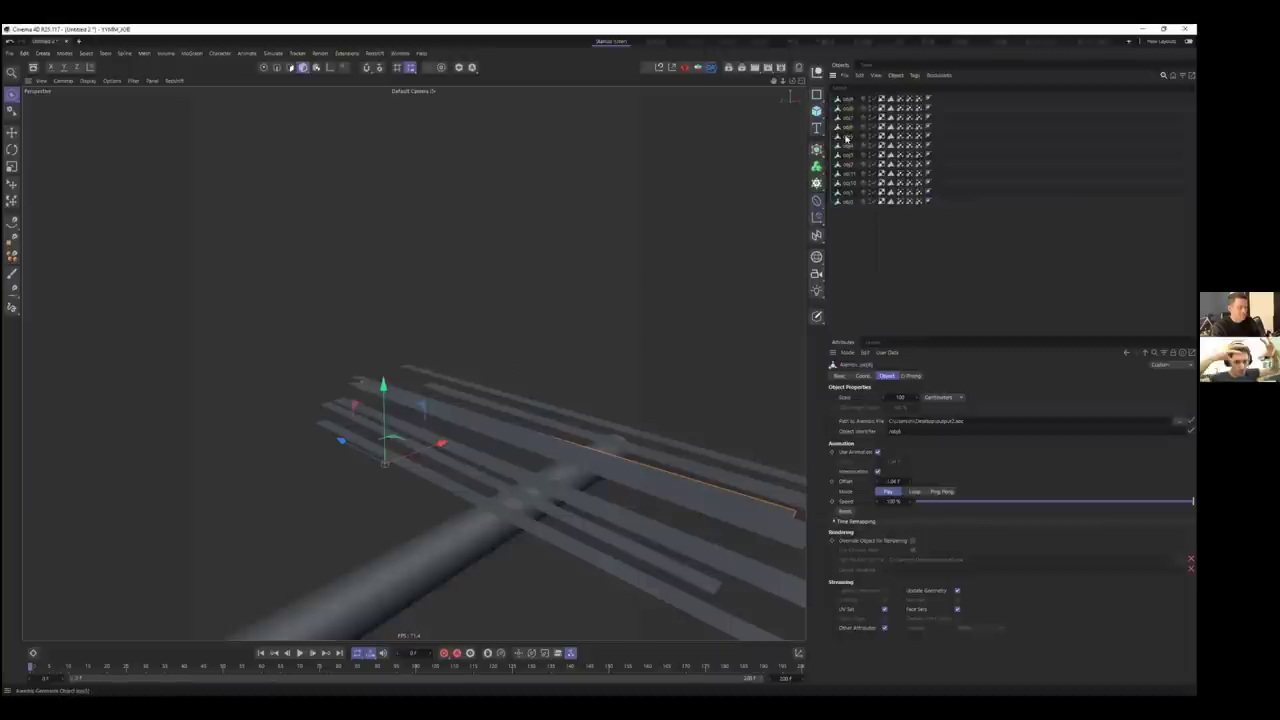
key("ctrl+o")
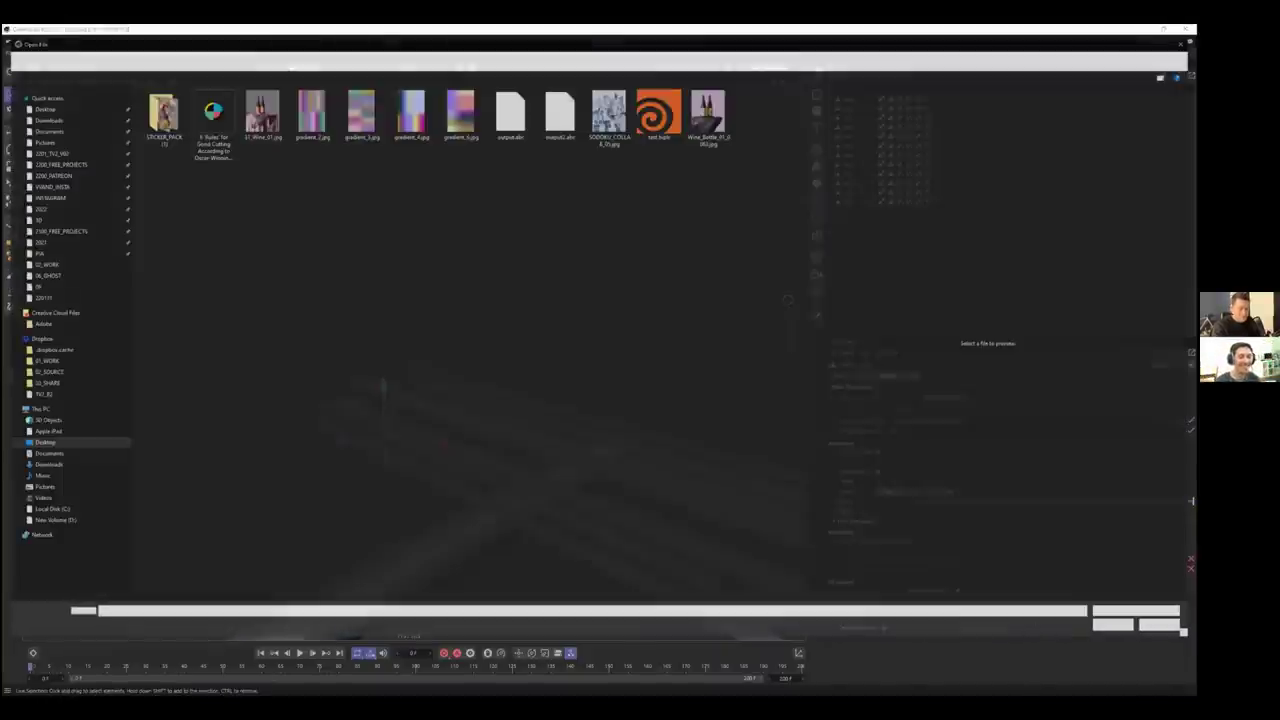
key("Return")
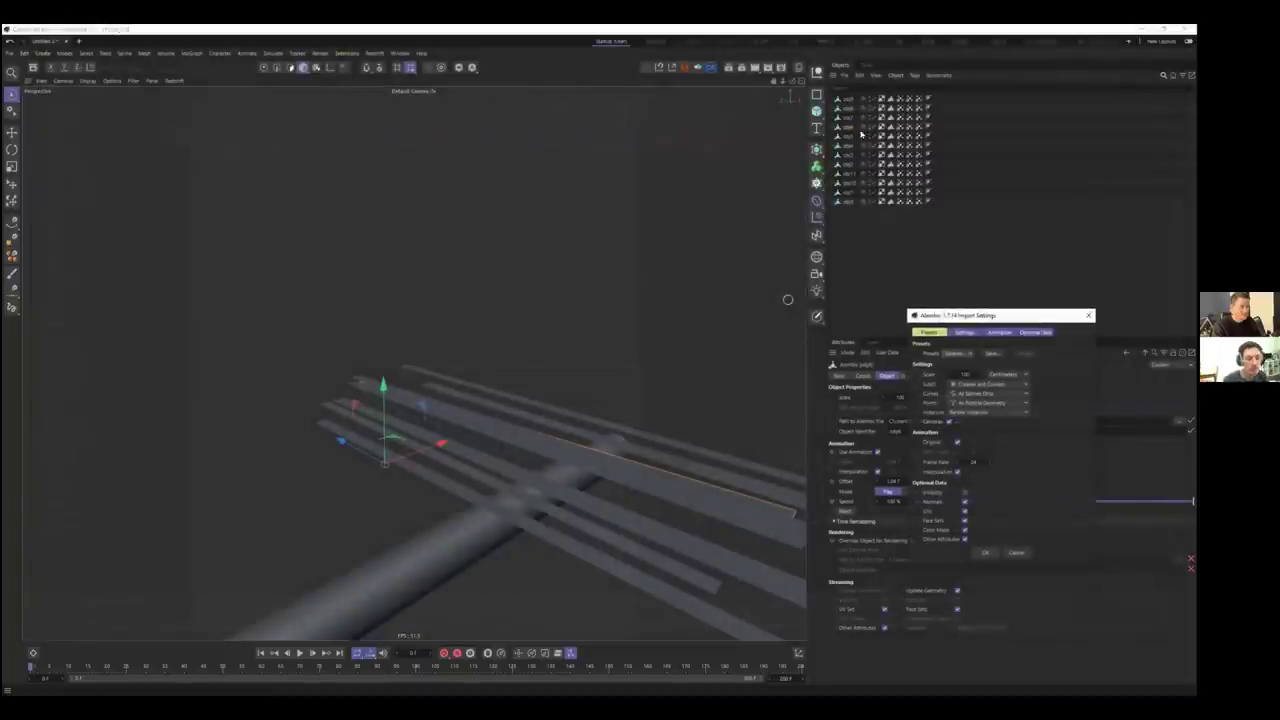
key("Return")
left_click_drag(383, 385, 446, 229)
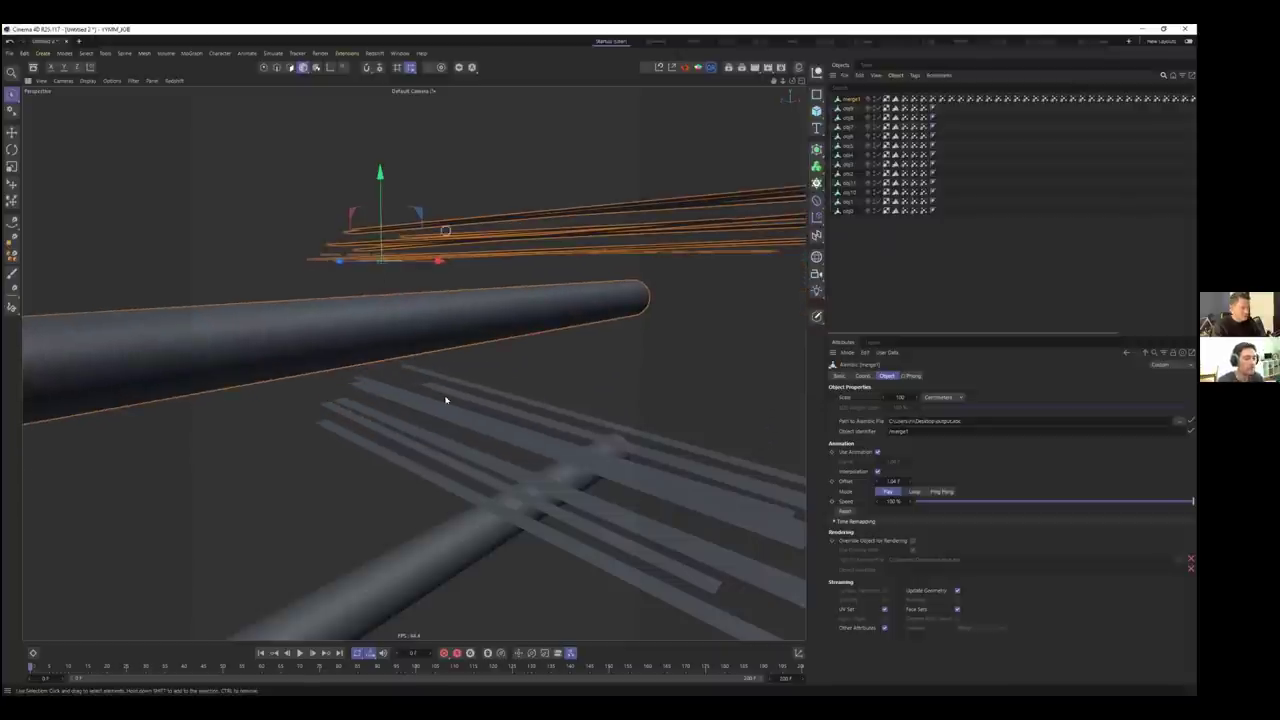
left_click_drag(414, 363, 487, 417, "alt")
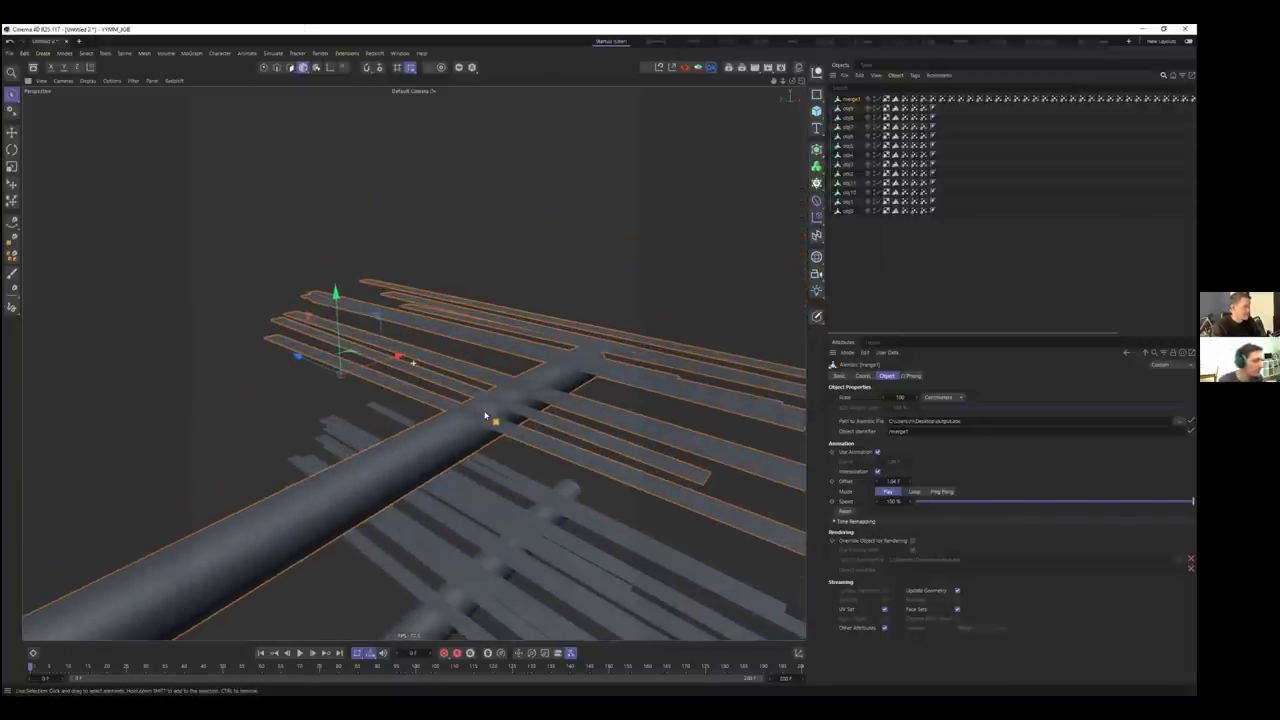
Make the merged Alembic object editable and use Fill Selection on its tube and strips to select connected polygons
key("c")
key("u")
key("f")
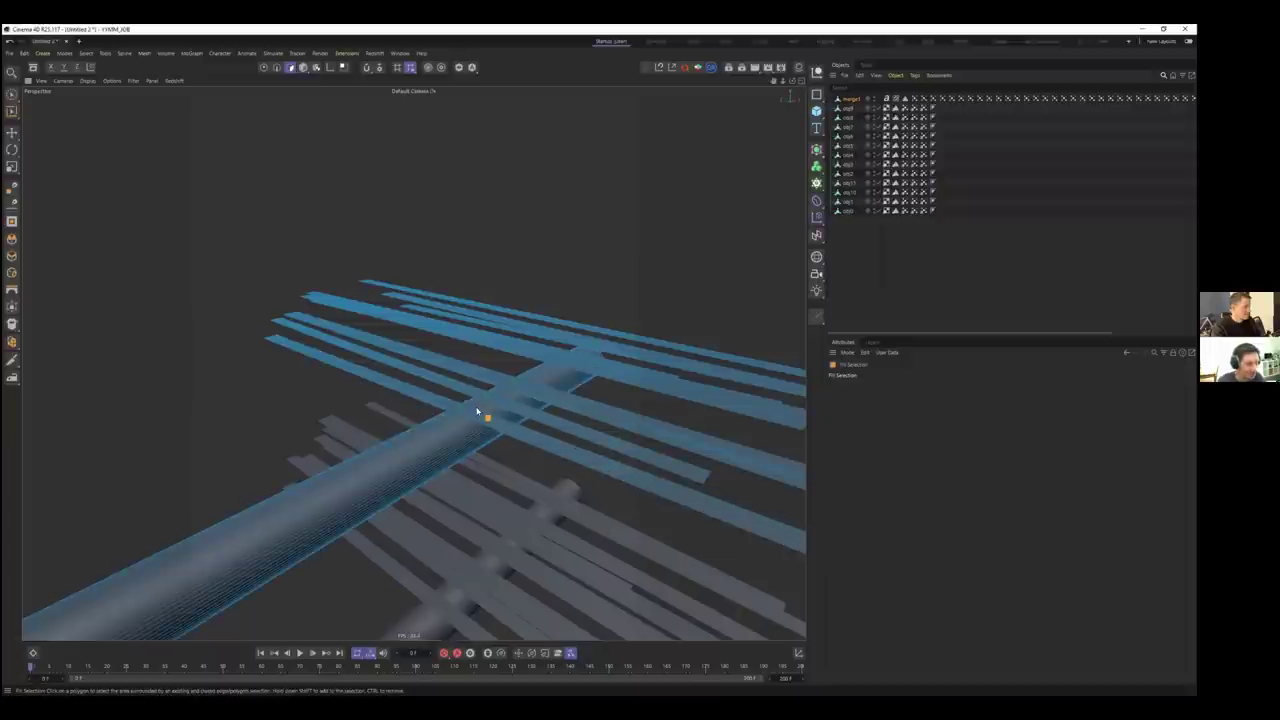
left_click(468, 419)
left_click(502, 386)
left_click(538, 395)
Switch back to Houdini and review the node chain from connectivity1 through primitivewrangle1 down to rop_alembic1
key("alt+Tab")
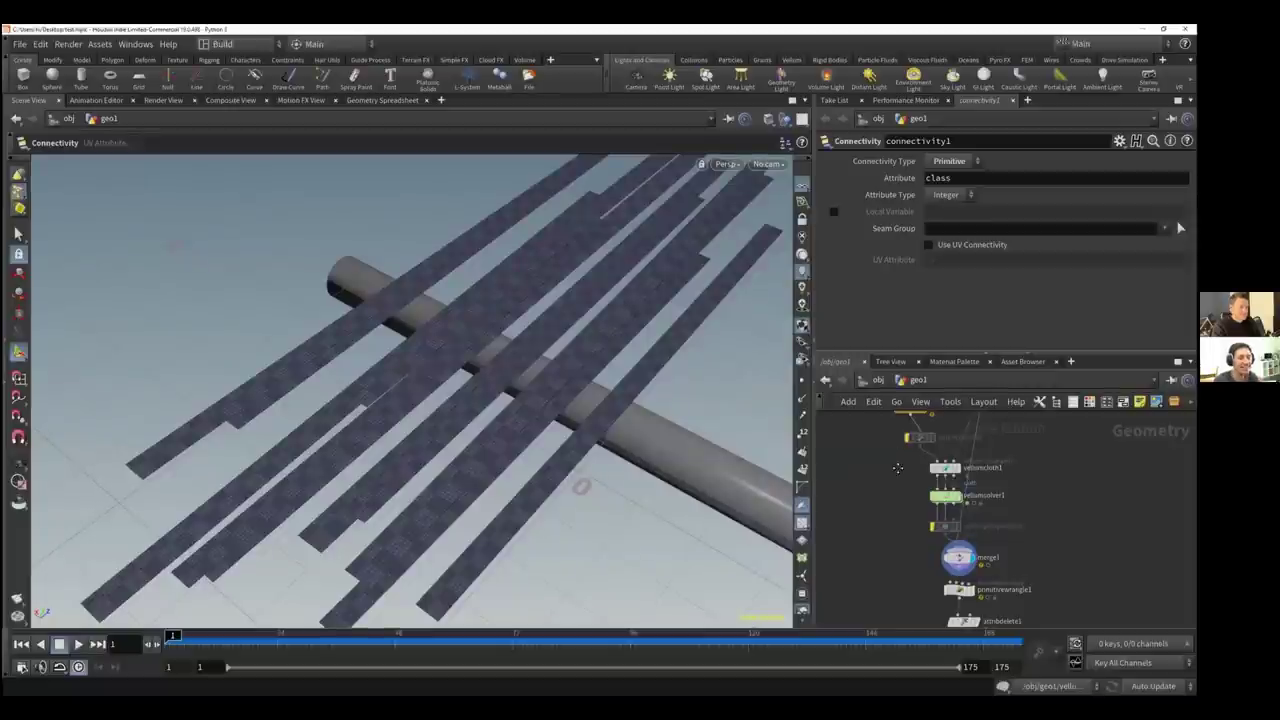
middle_click_drag(915, 417, 911, 452)
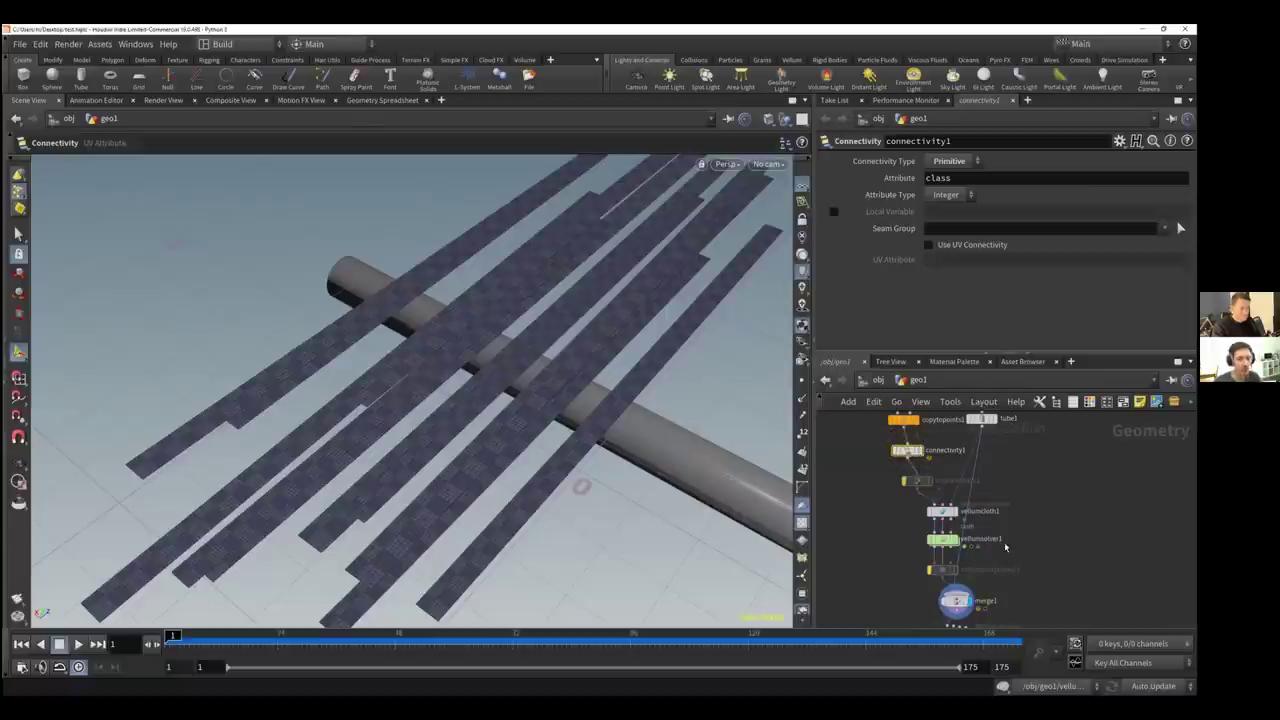
scroll(1005, 546, "down", 3)
left_click(950, 560)
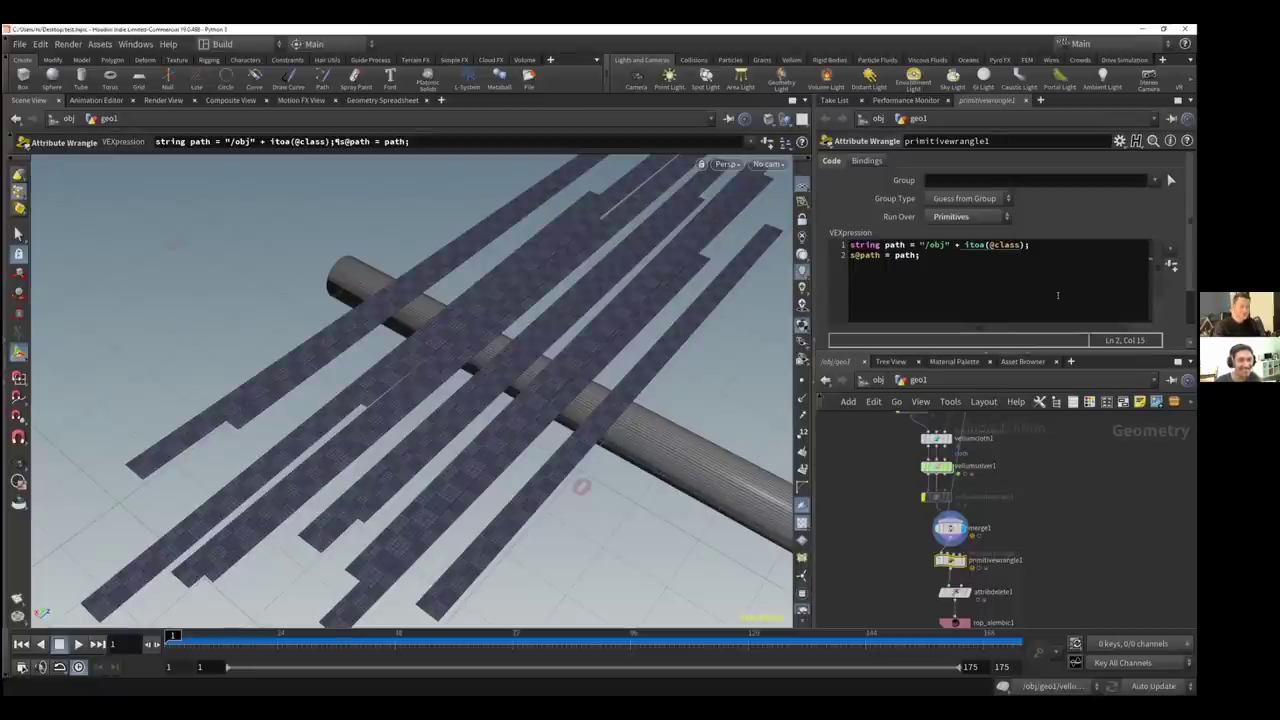
scroll(1041, 465, "down", 3)
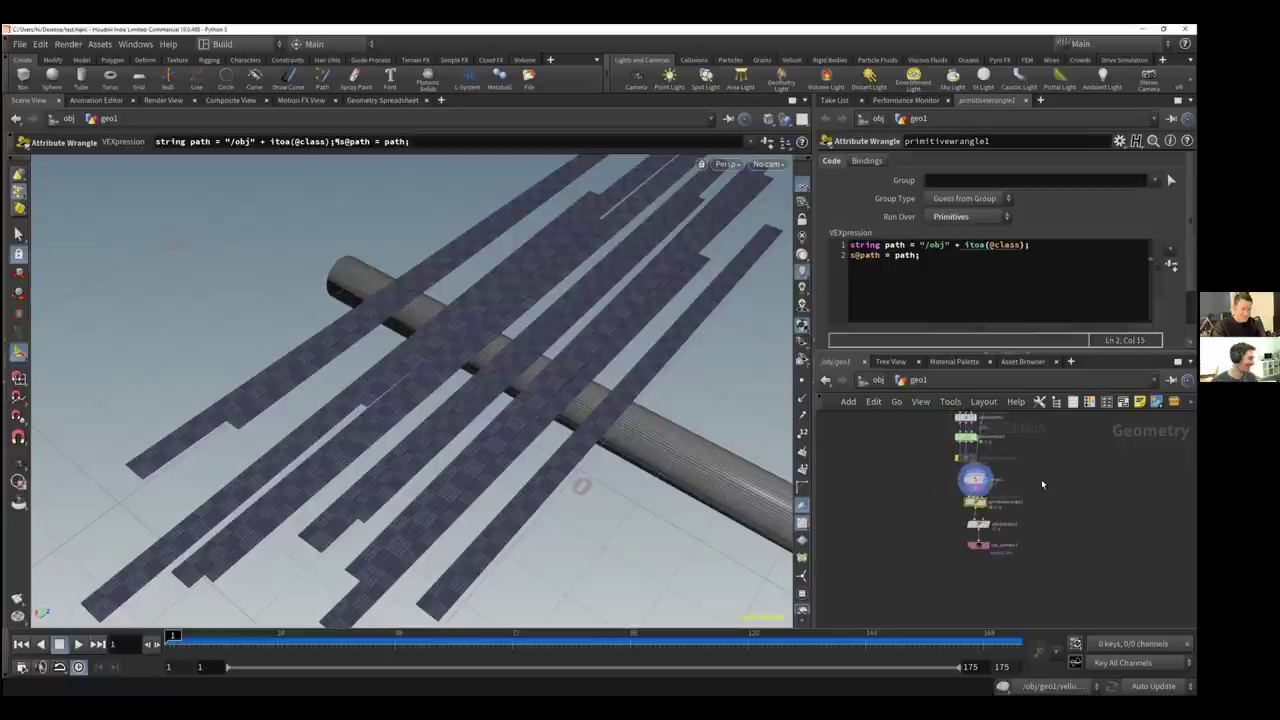
middle_click_drag(1053, 519, 1054, 498)
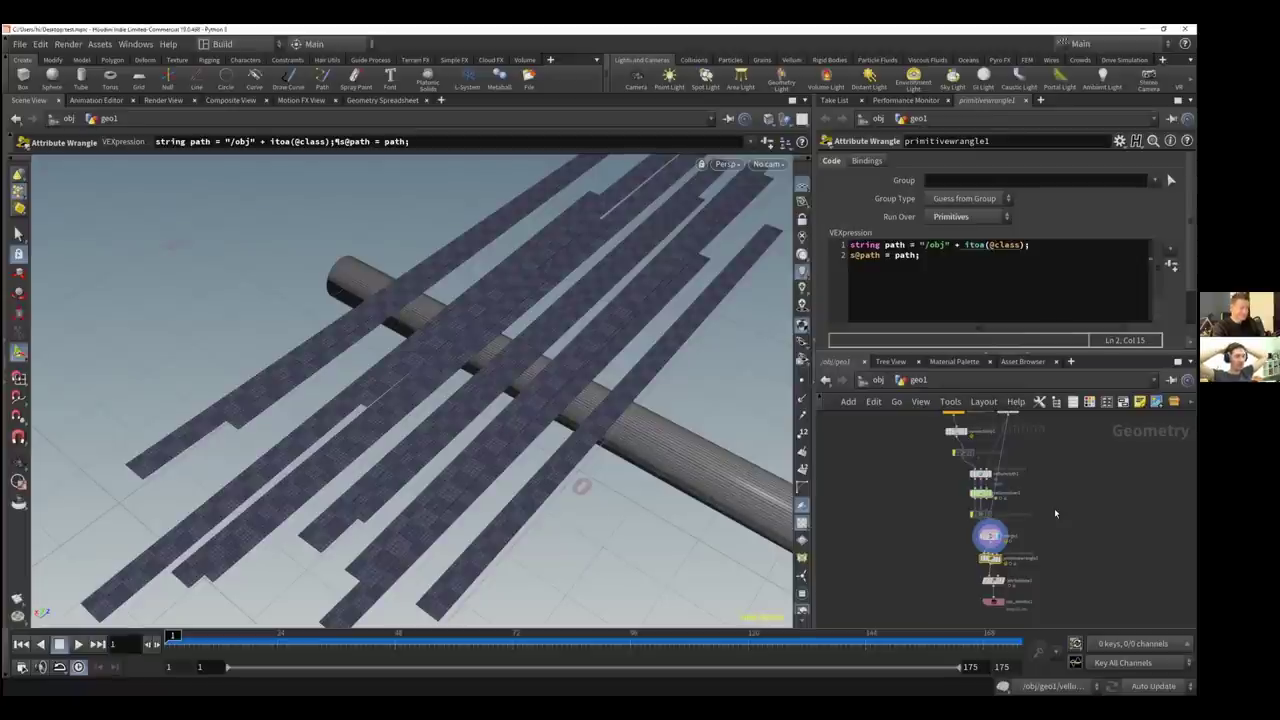
Play the Vellum simulation and examine the cloth strips hanging over the tube from several angles and distances
left_click(79, 644)
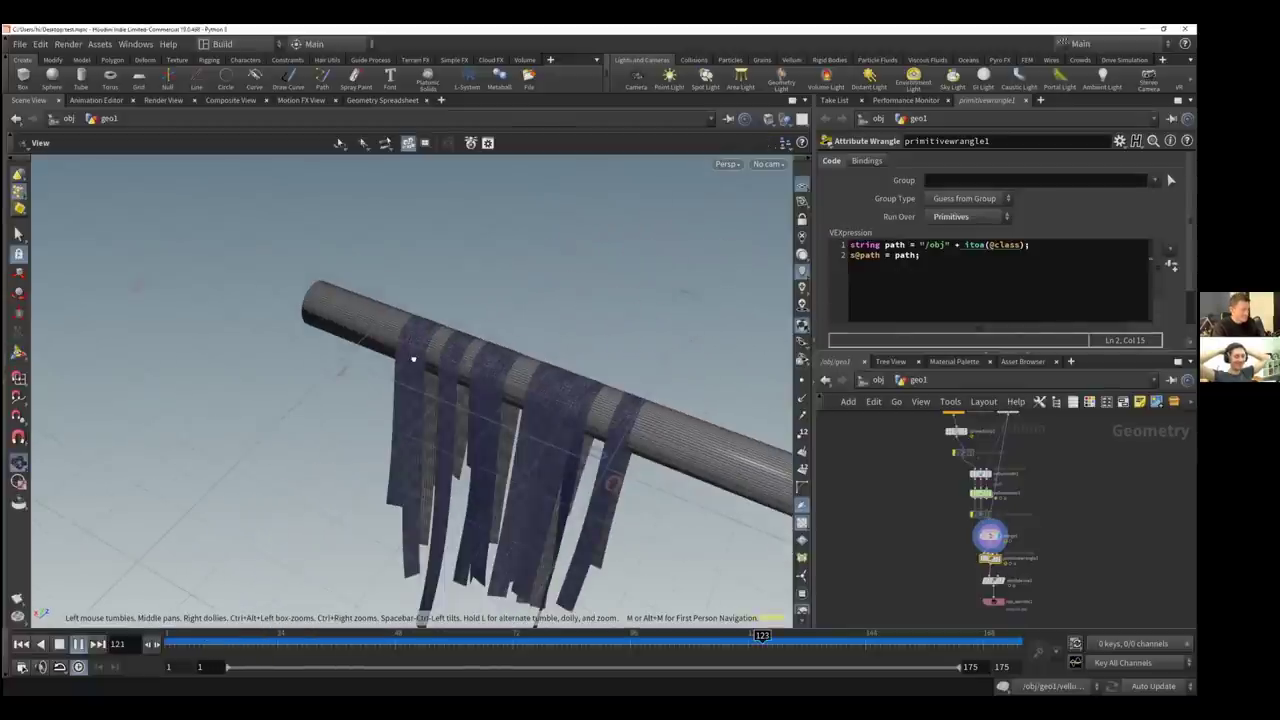
left_click_drag(436, 362, 462, 392)
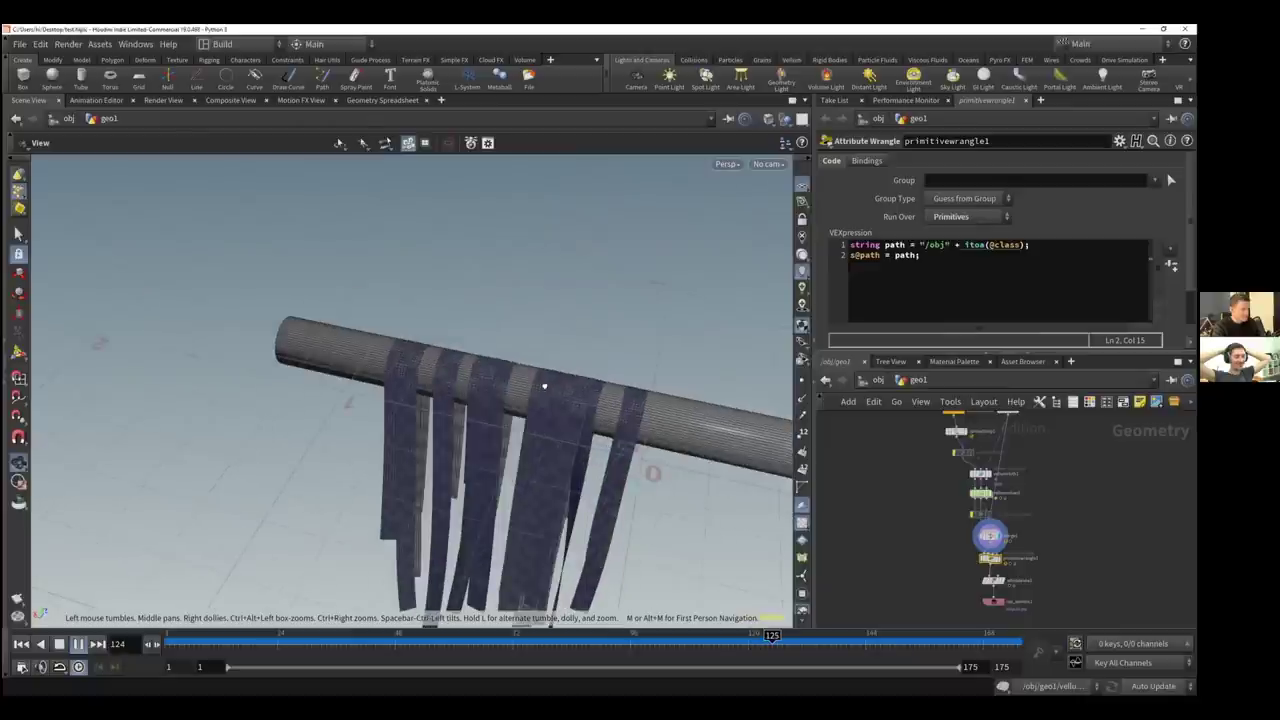
left_click_drag(684, 372, 693, 375)
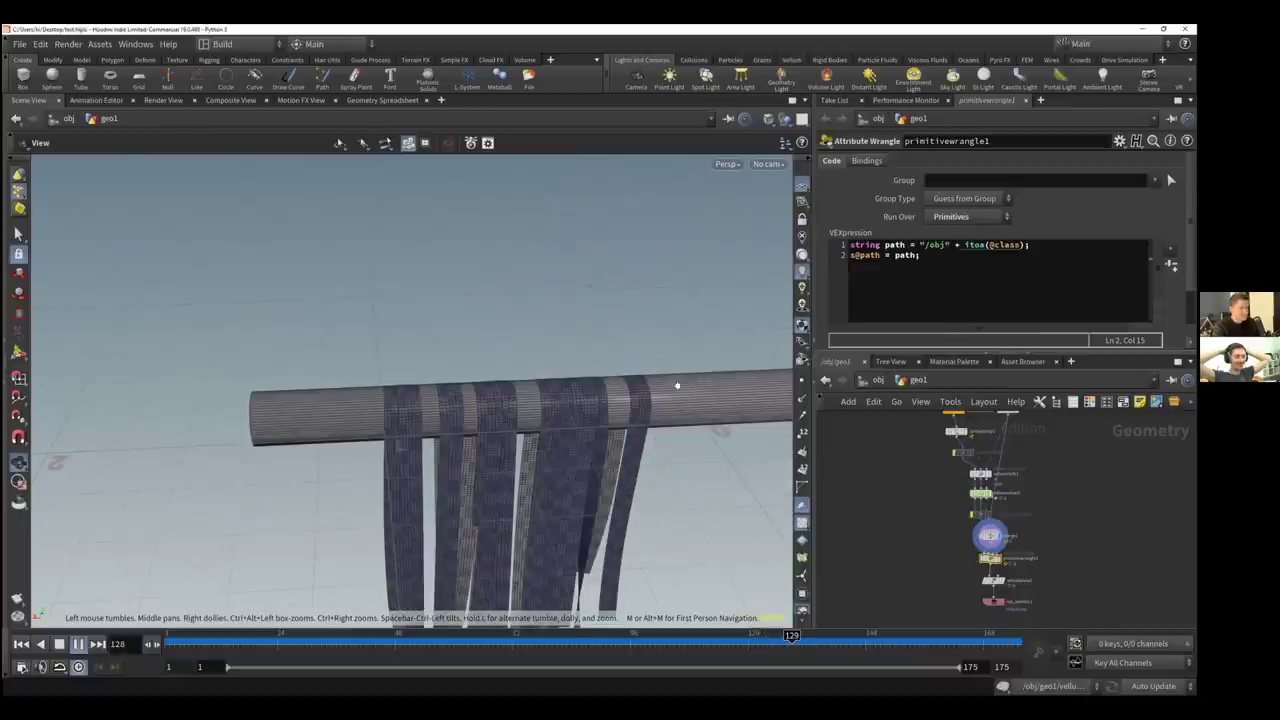
right_click_drag(583, 405, 613, 299)
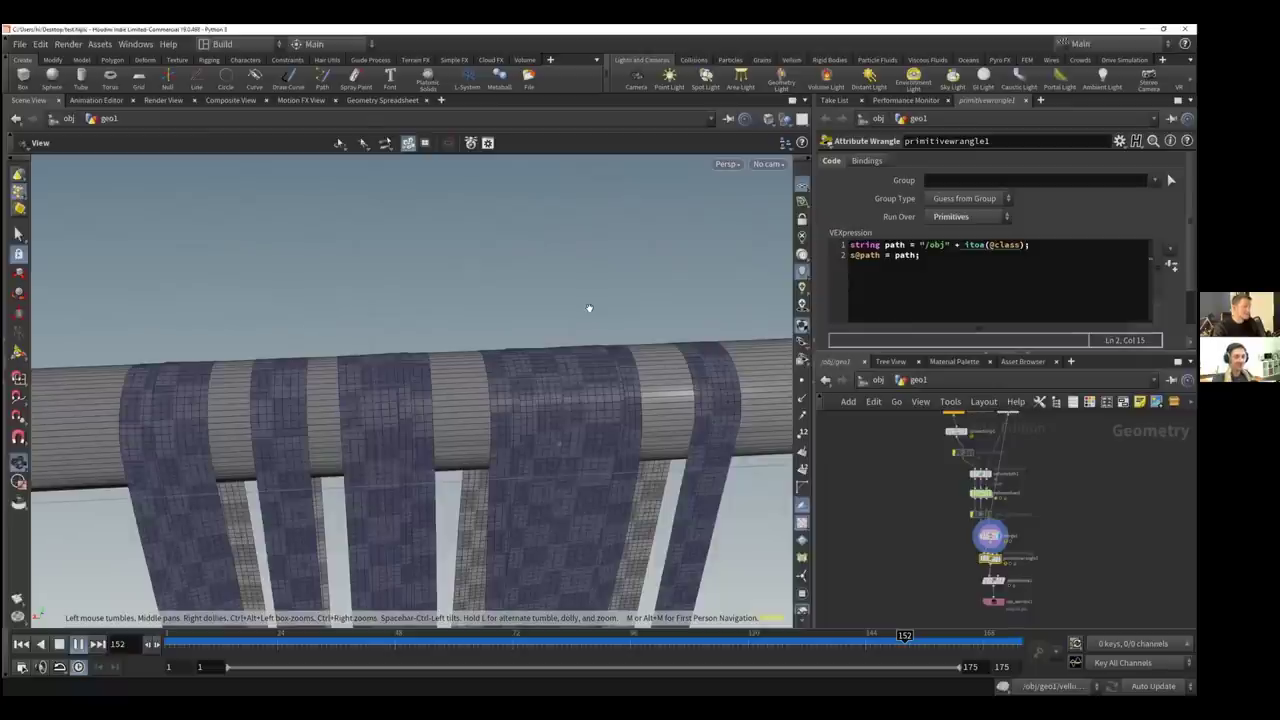
scroll(588, 308, "down", 3)
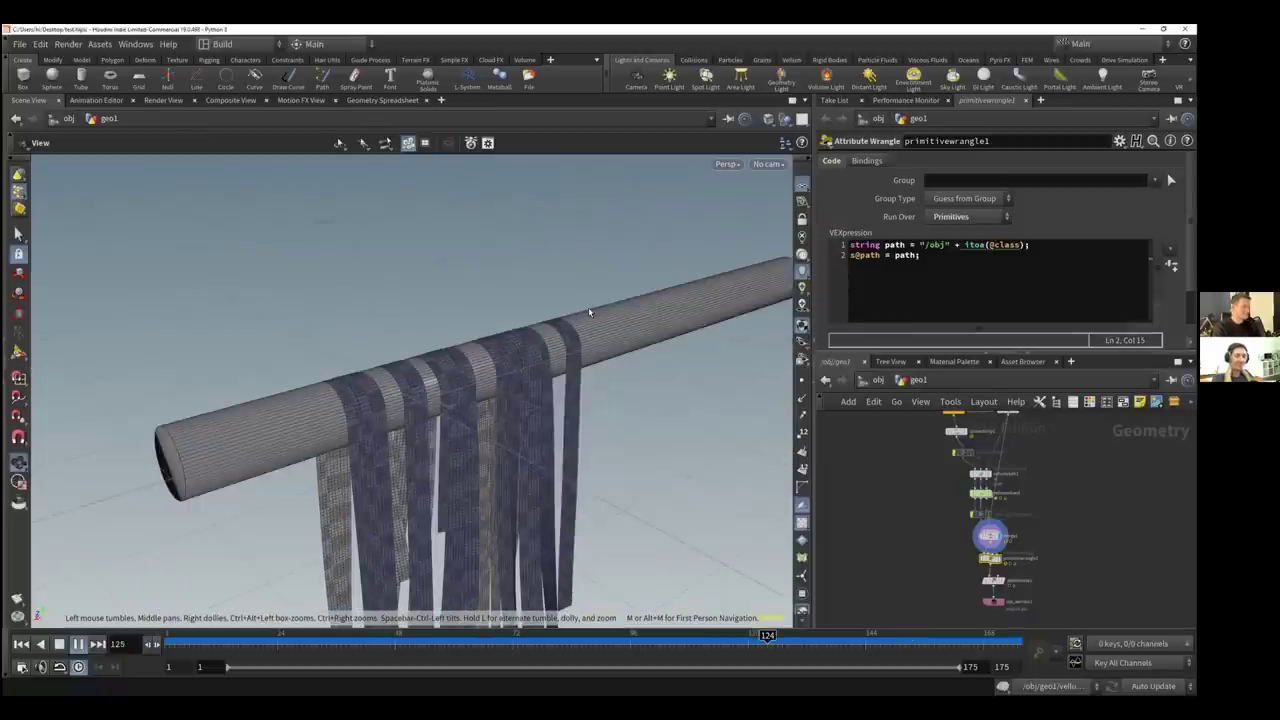
middle_click_drag(589, 308, 589, 312)
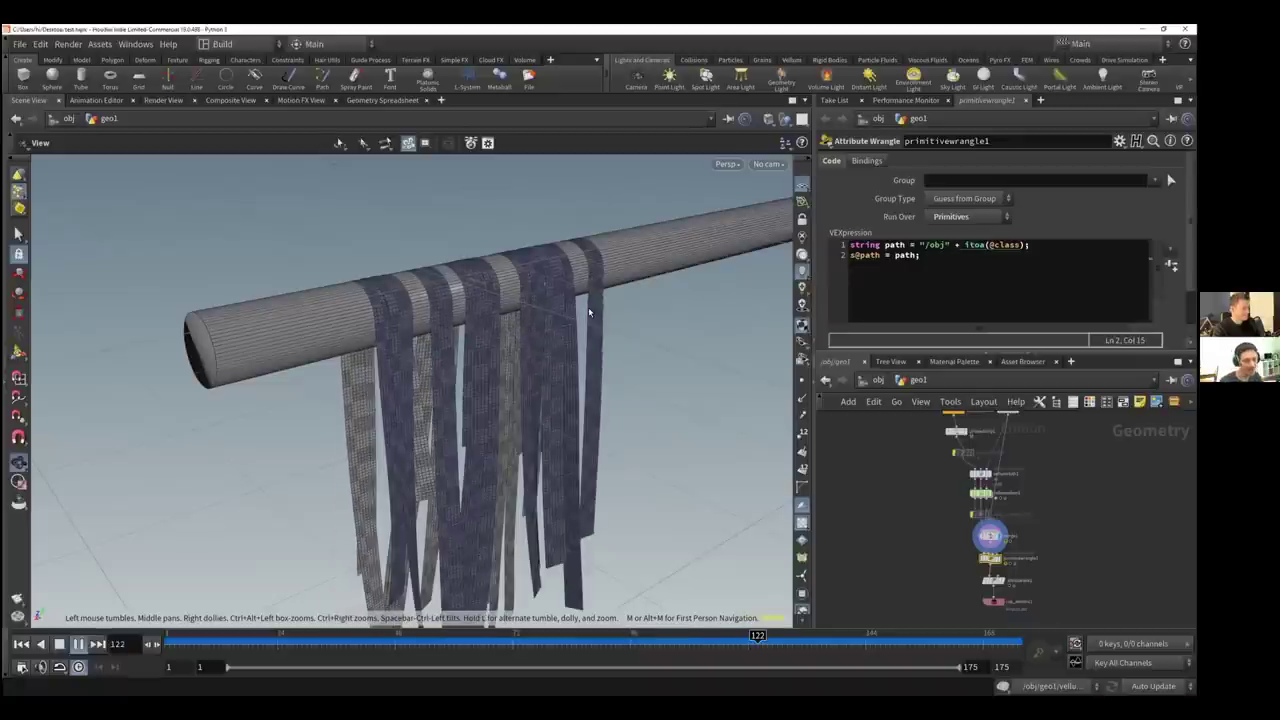
key("Return")
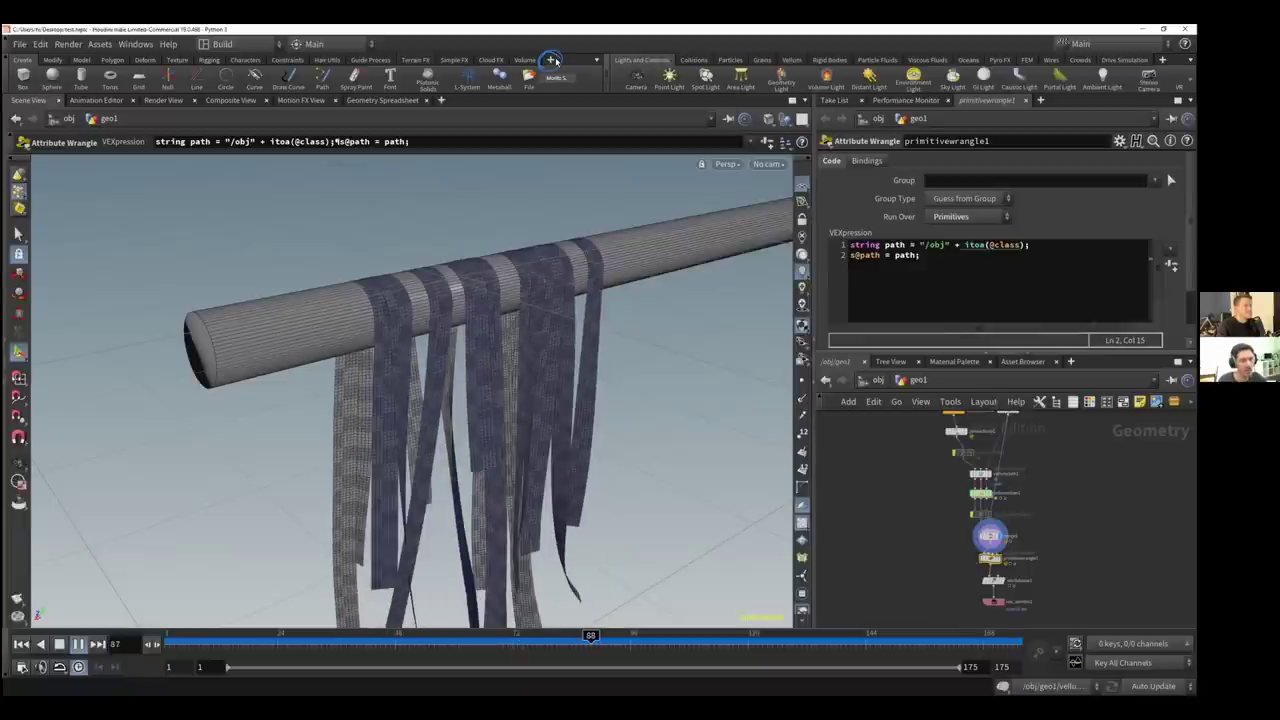
Add the SideFX Labs shelf and update its toolset to production release 19.0.498
left_click(551, 61)
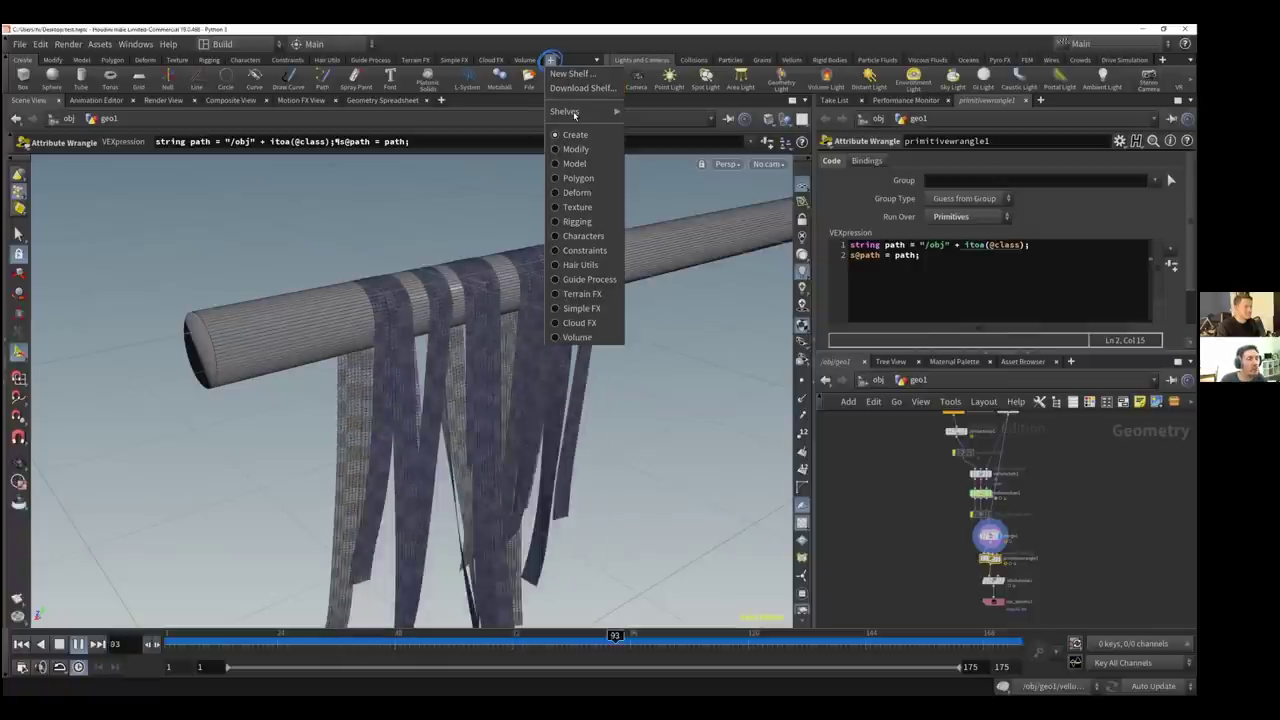
mouse_move(574, 116)
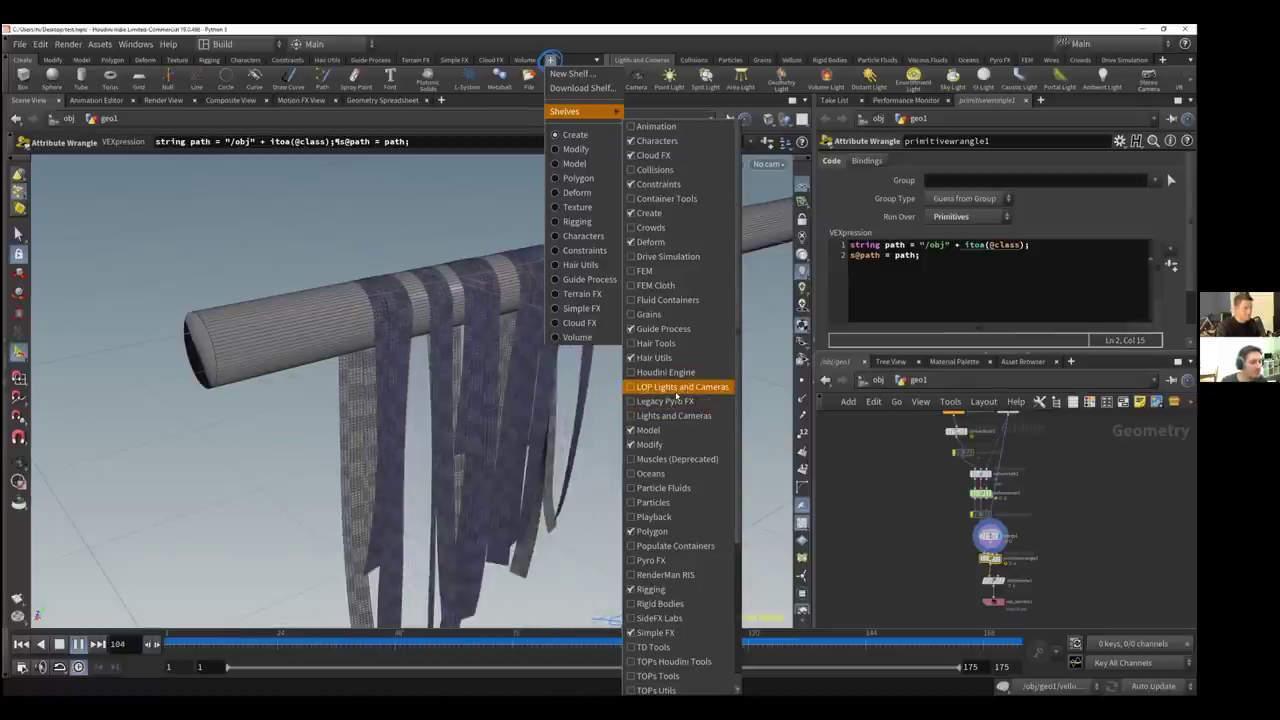
left_click(648, 617)
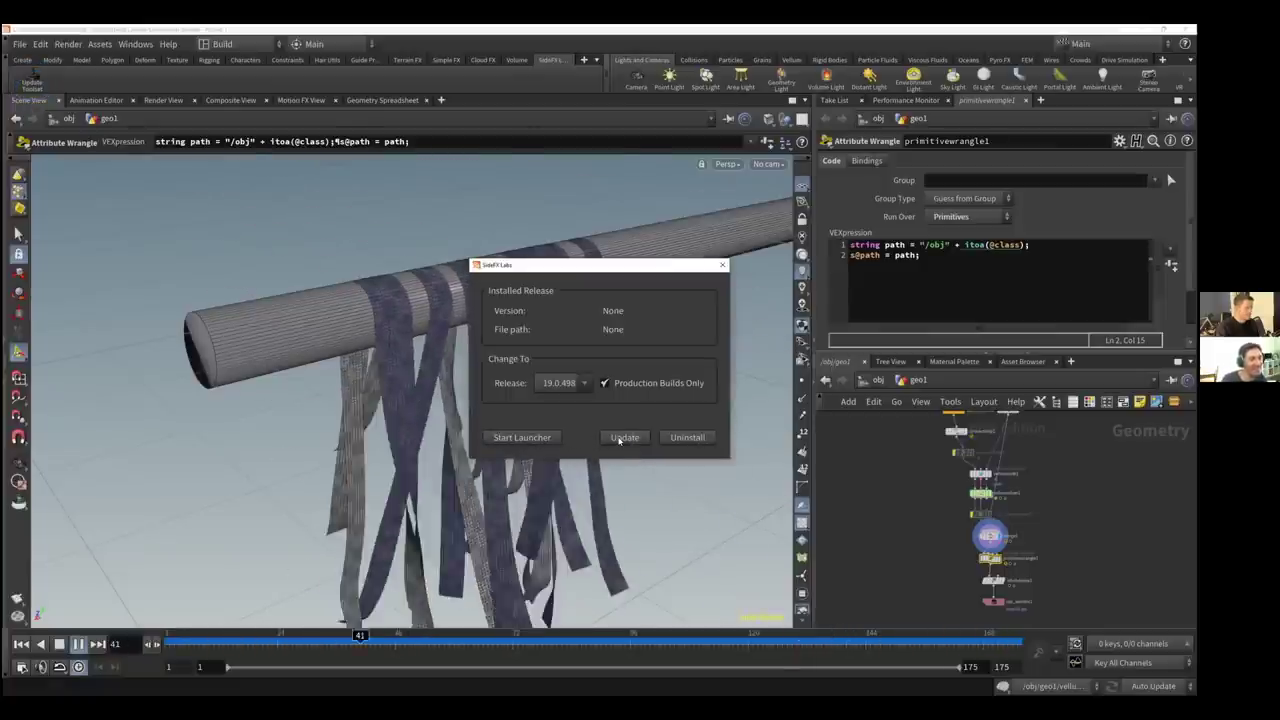
left_click(622, 437)
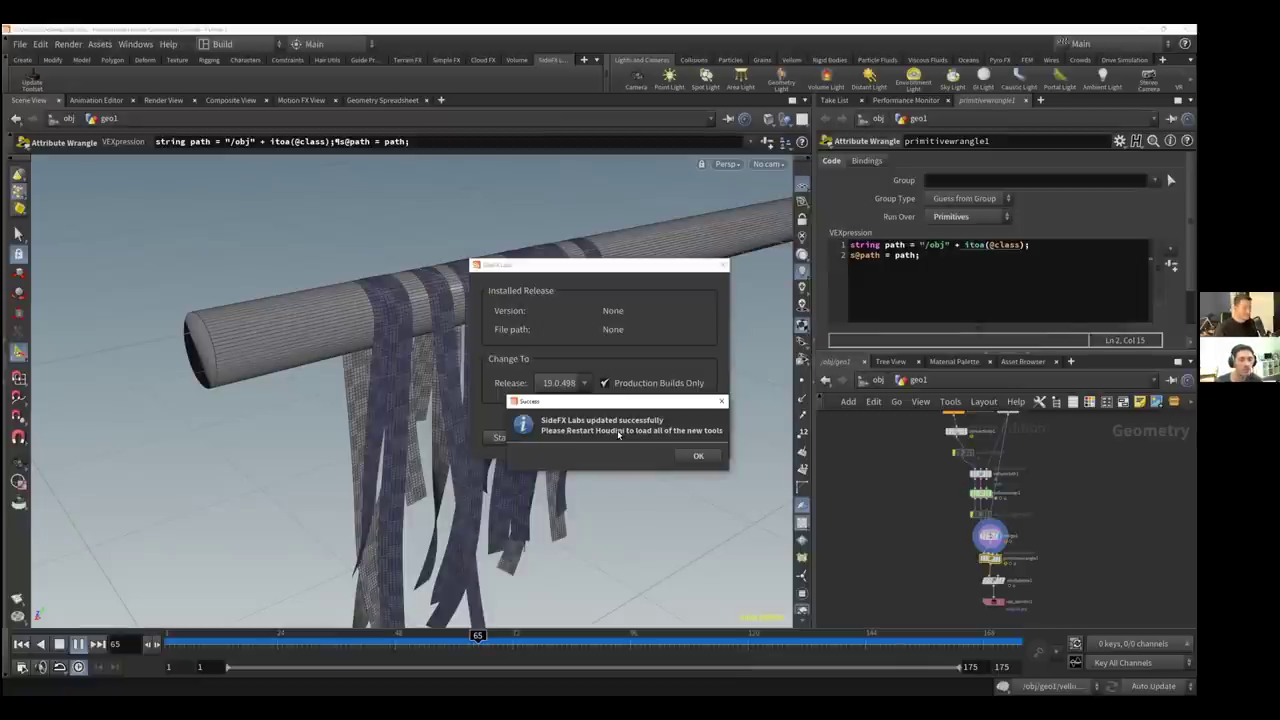
left_click(696, 455)
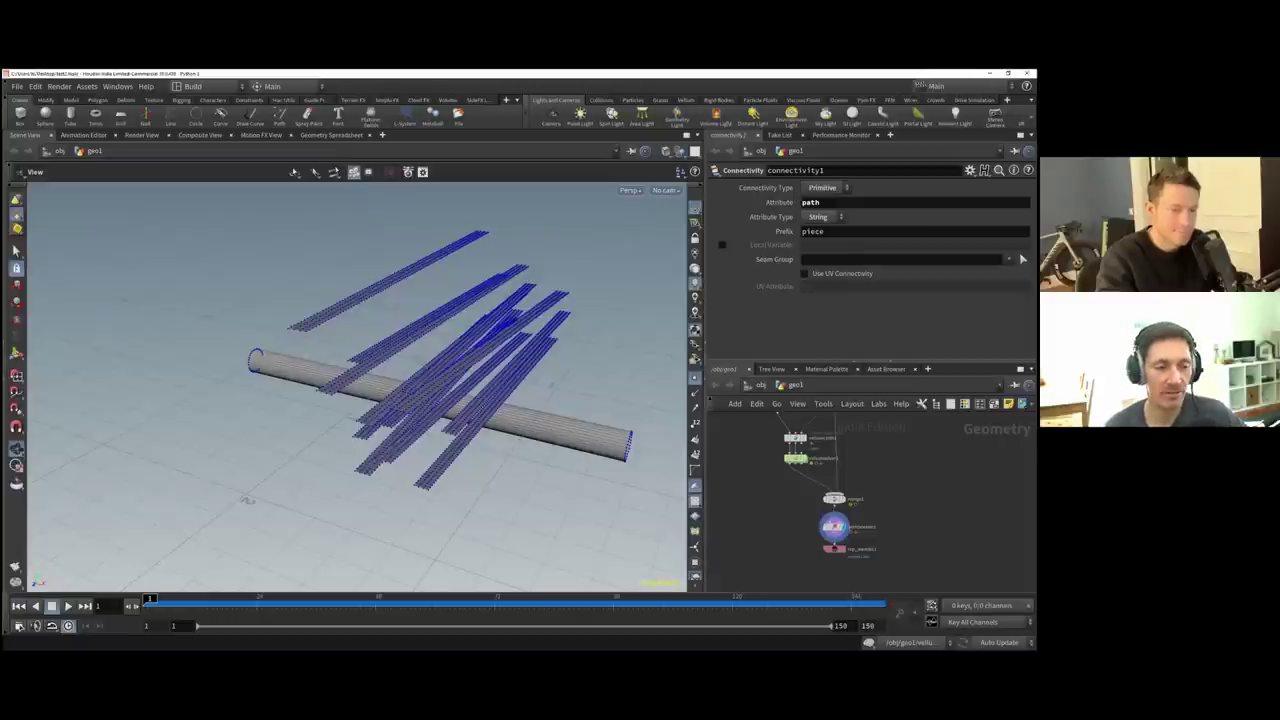
Check the Primitive connectivity type and the string attribute path in connectivity1, and the Build Hierarchy From Attribute settings of rop_alembic1
middle_click_drag(860, 470, 897, 547)
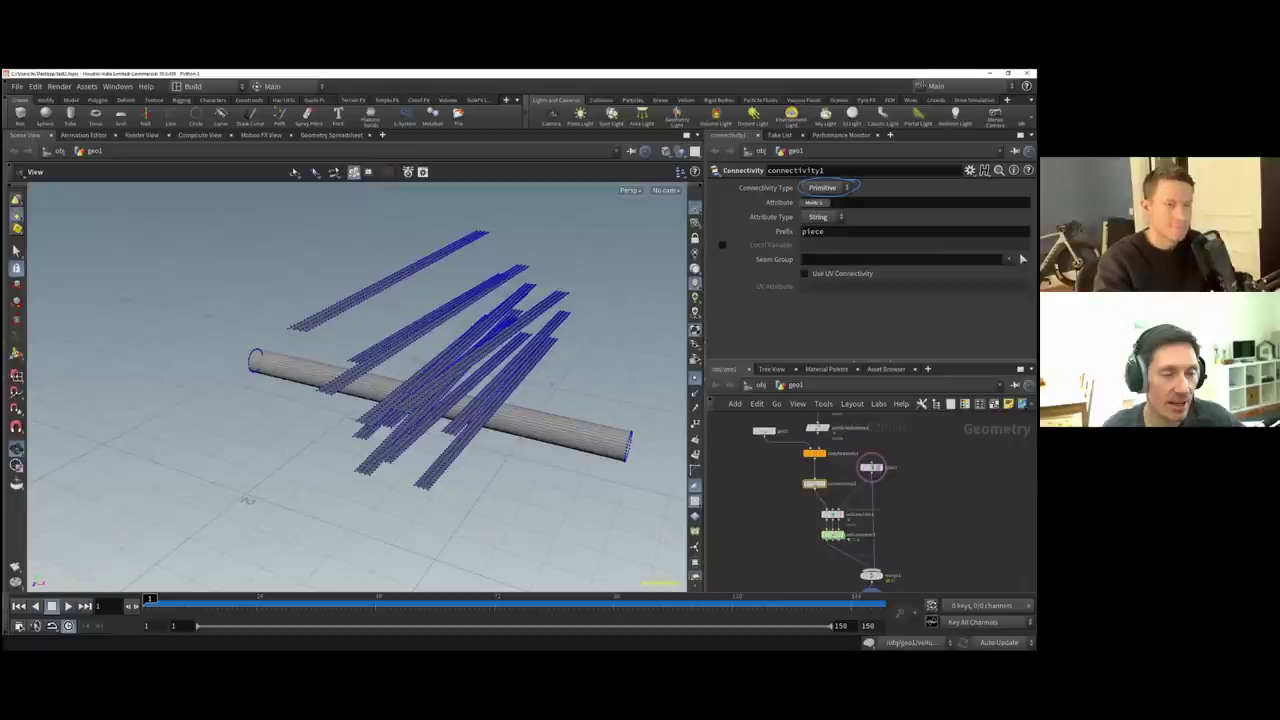
type("path")
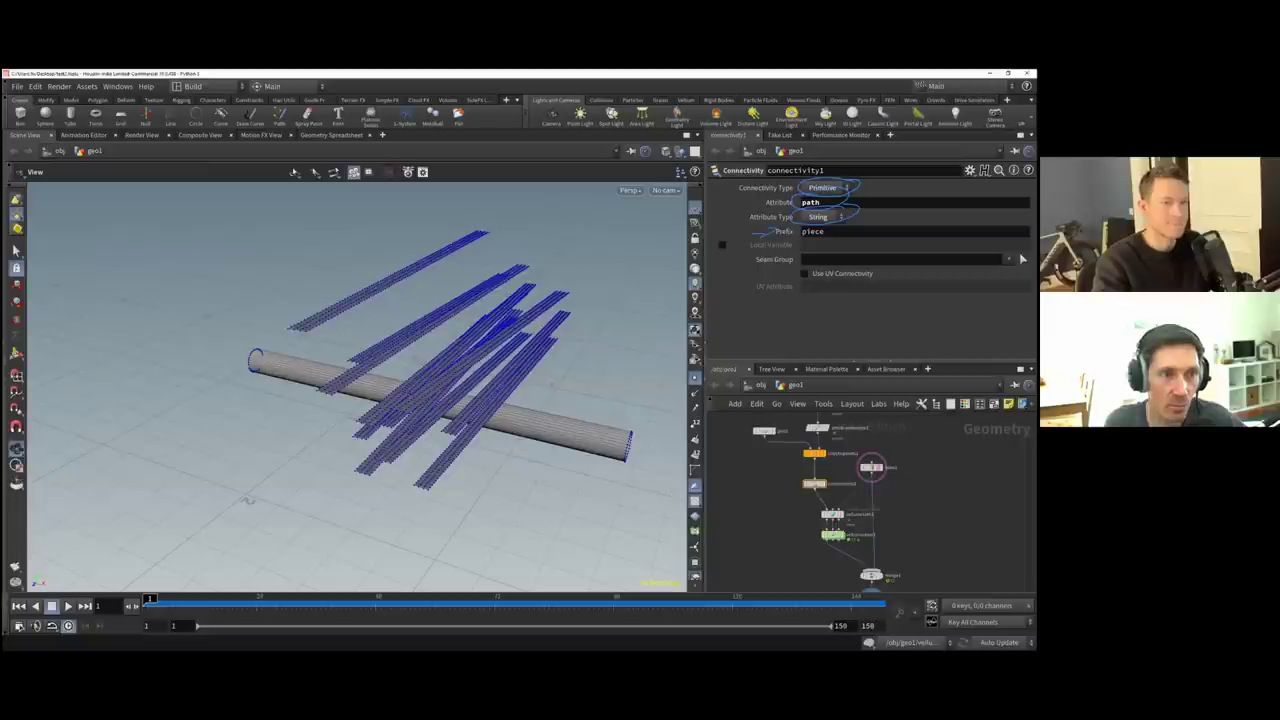
middle_click_drag(910, 550, 891, 478)
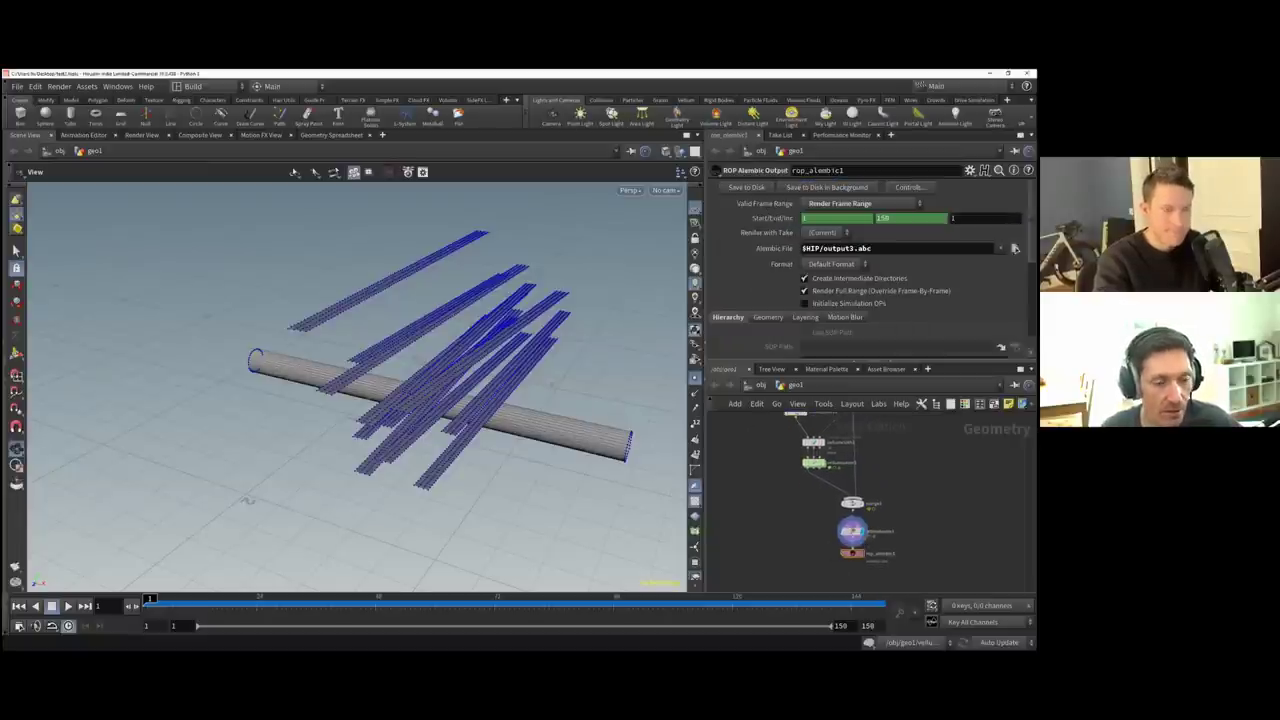
scroll(865, 270, "down", 3)
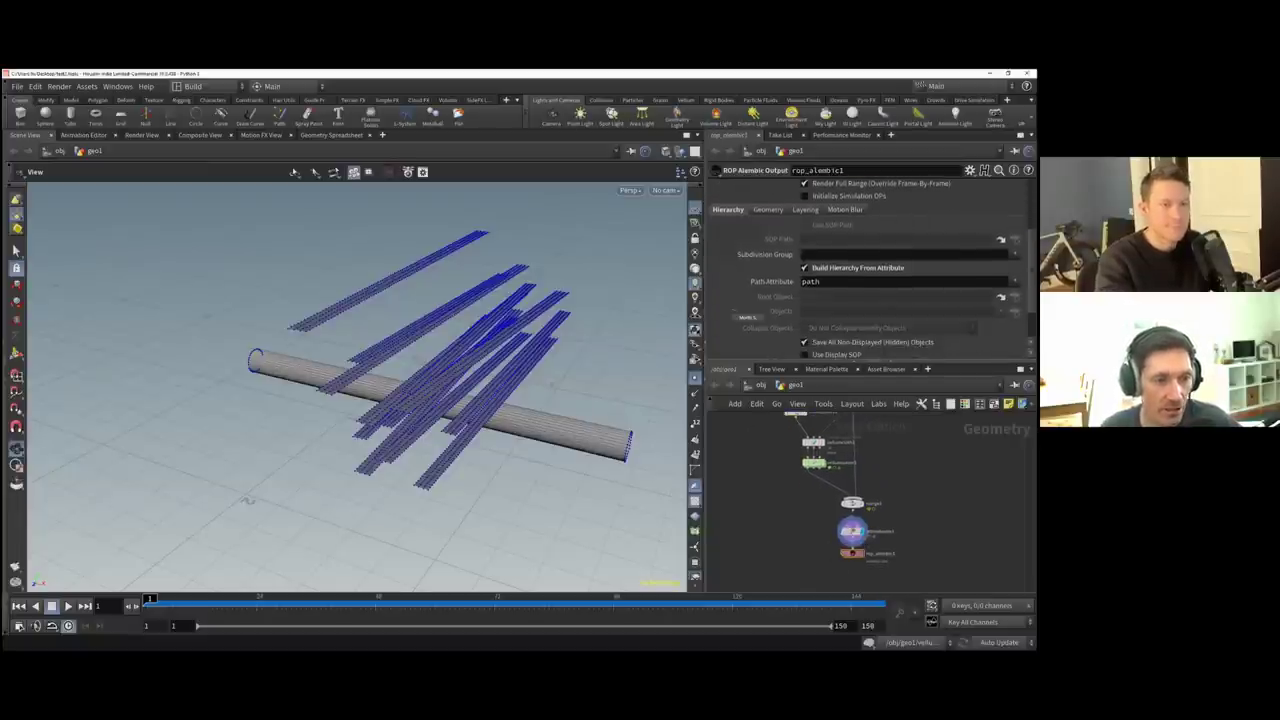